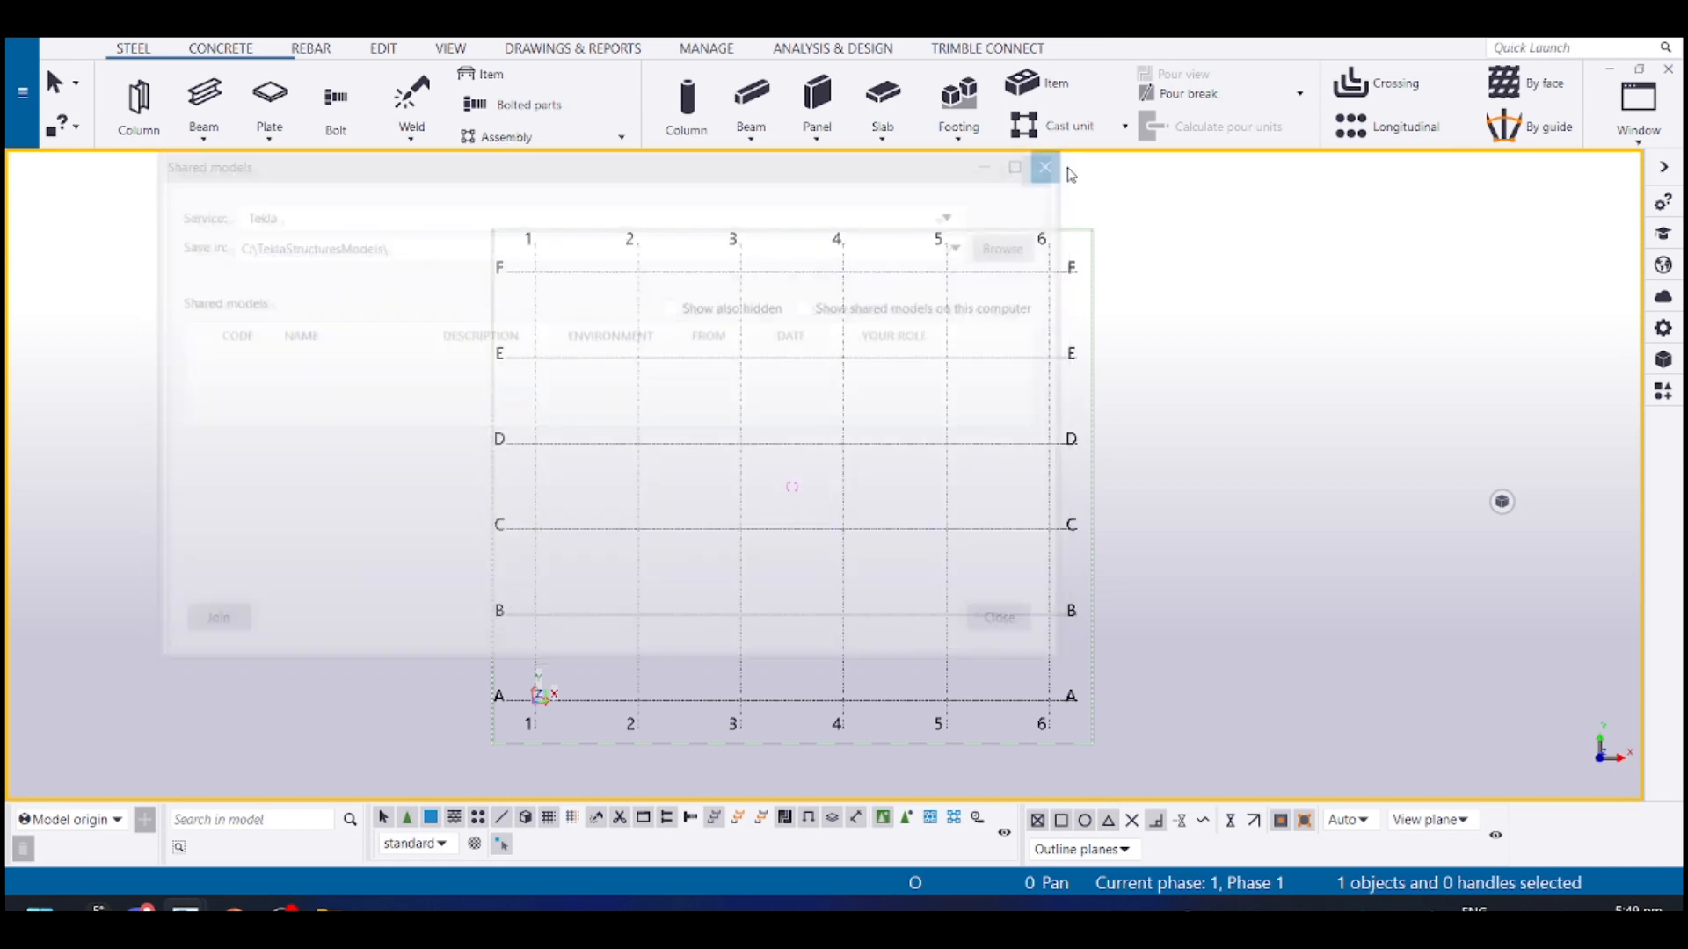
Create and save a blank single-user model named "Precast Building Tutorial", skipping the Trimble Connect project setup
{"action": "left_click", "coordinate": [9, 63]}
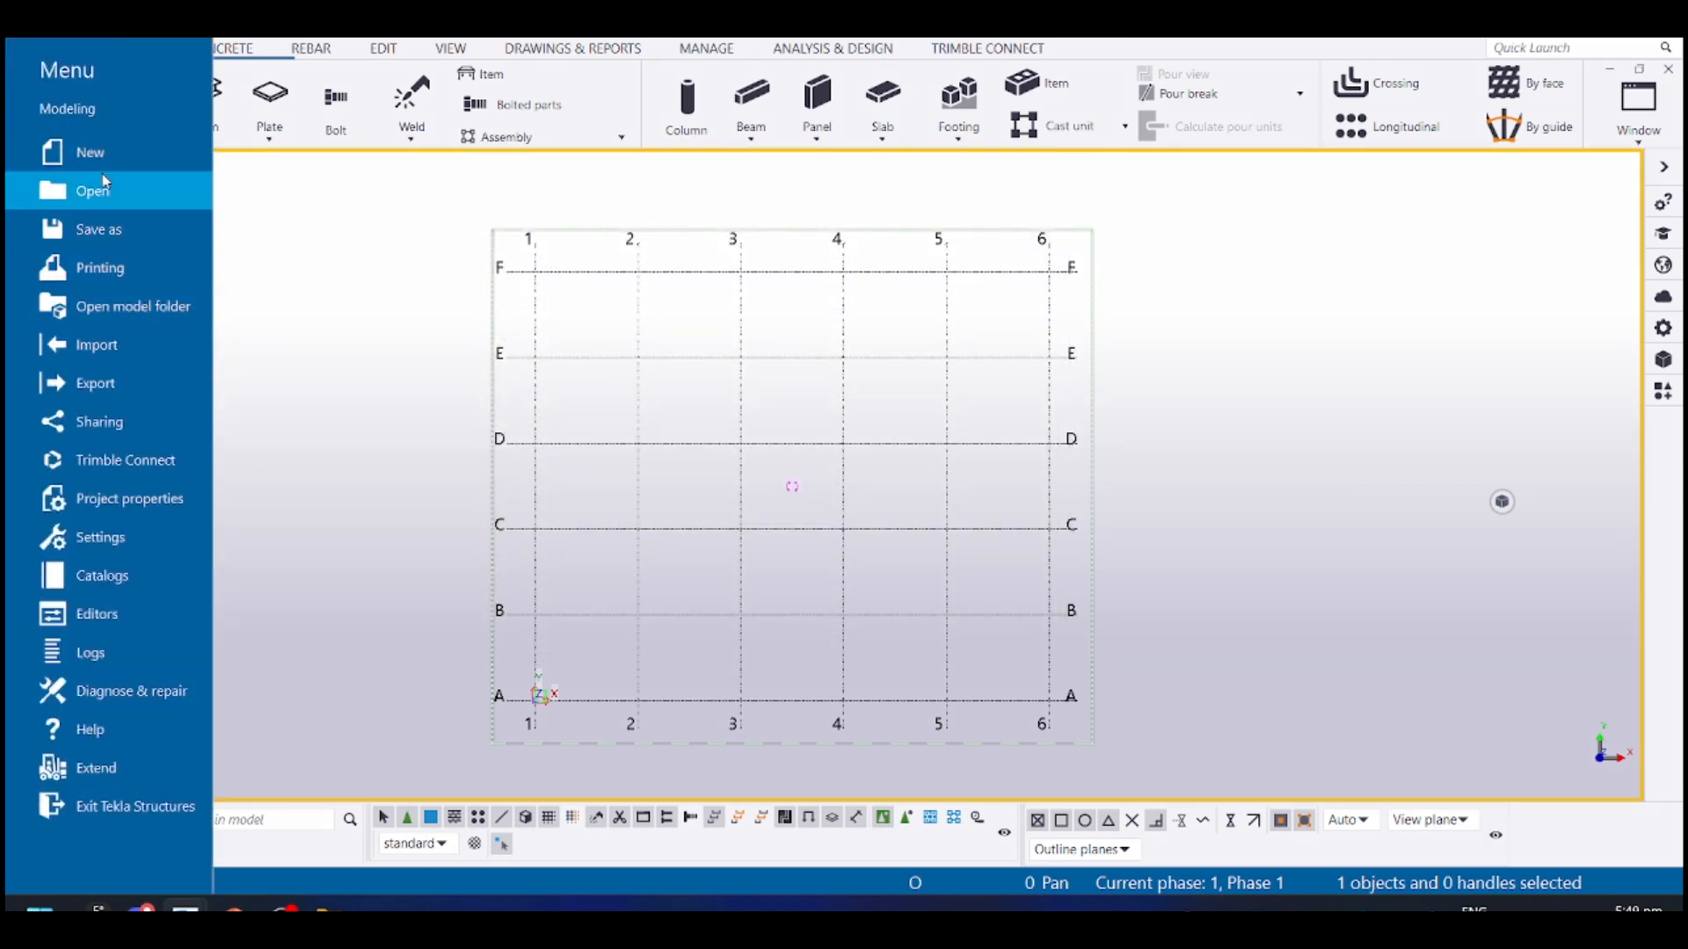
{"action": "left_click", "coordinate": [88, 152]}
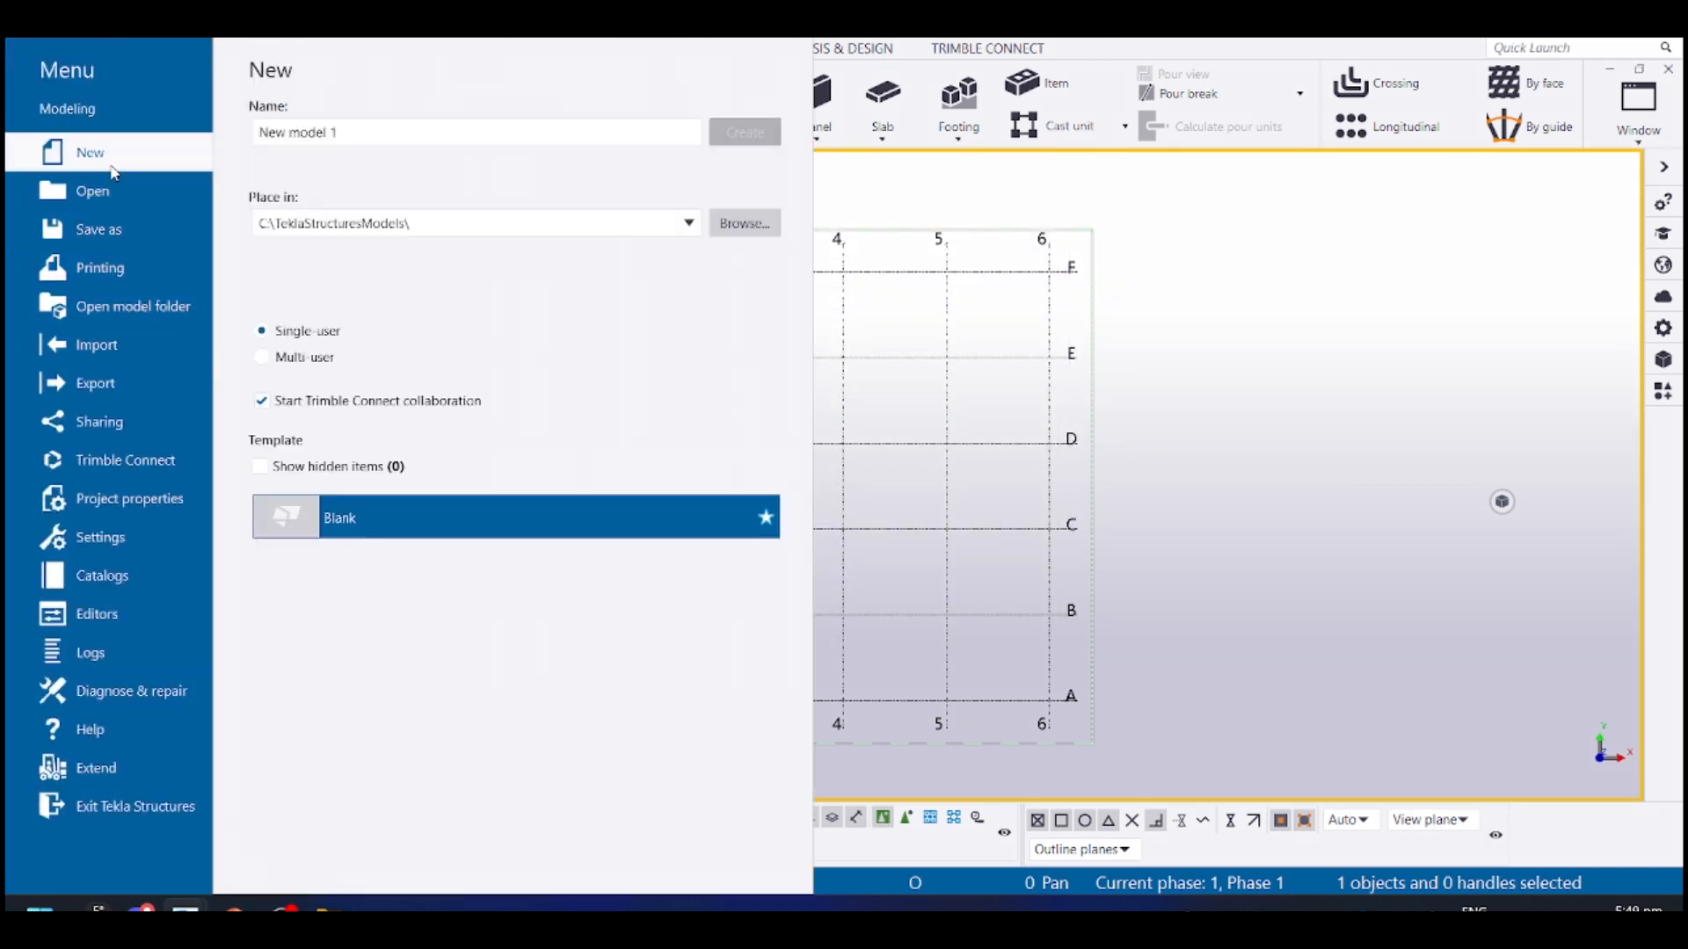
{"action": "triple_click", "coordinate": [444, 132]}
{"action": "type", "text": "Pre"}
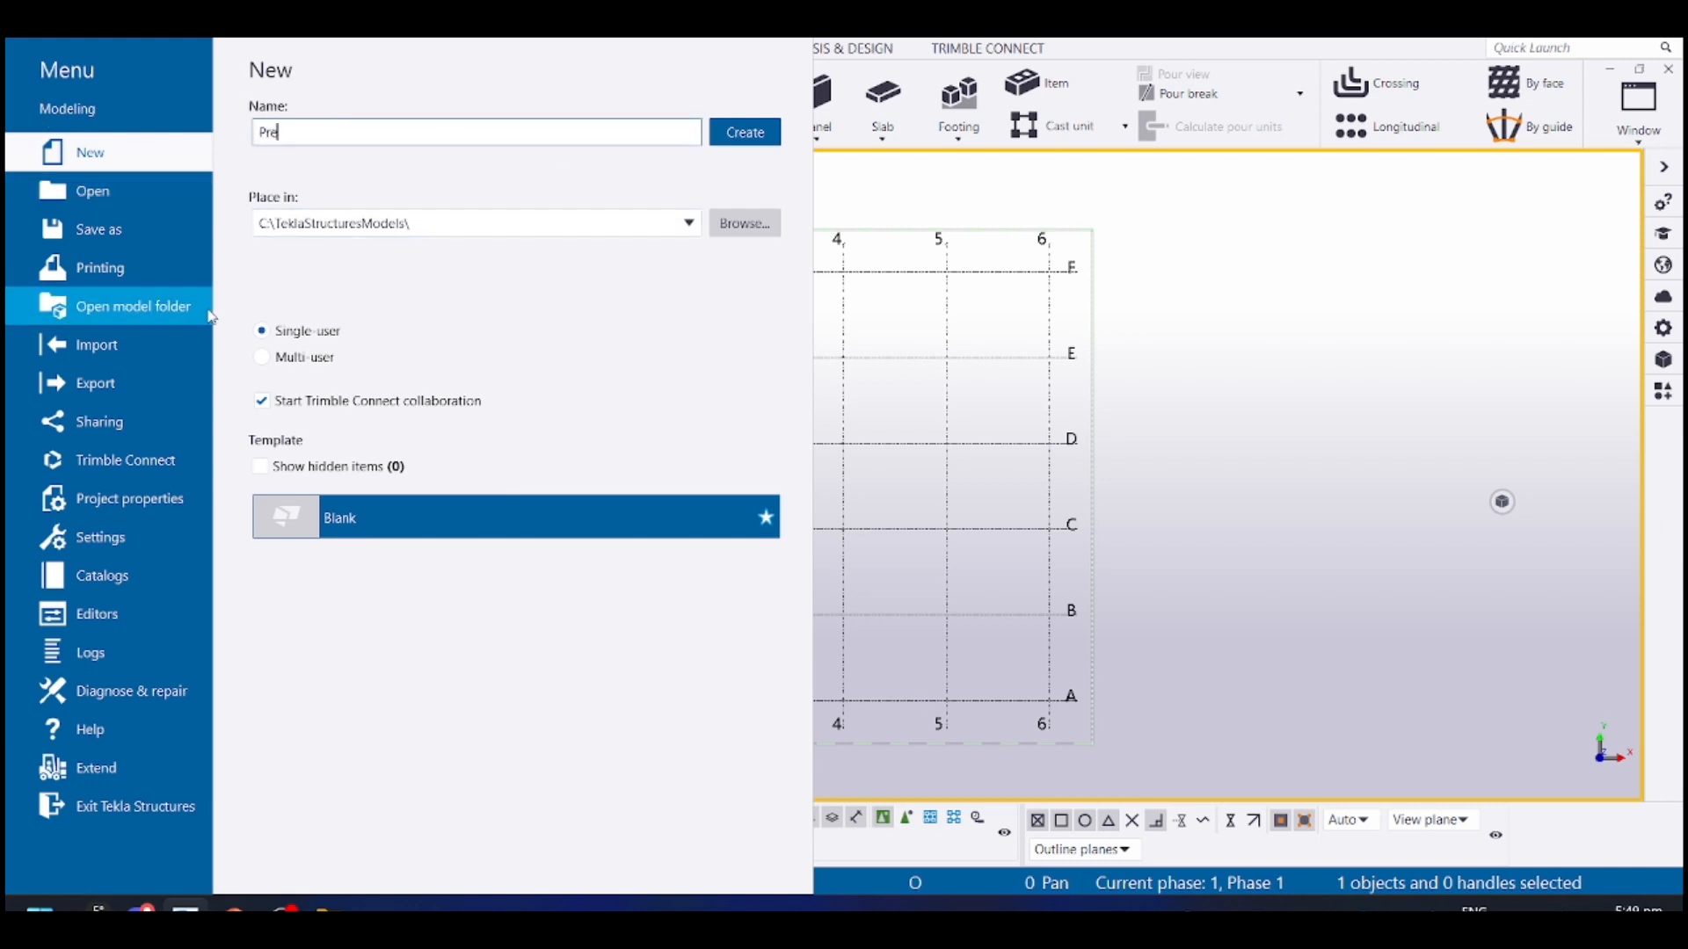
{"action": "type", "text": "cast Building Tutorial"}
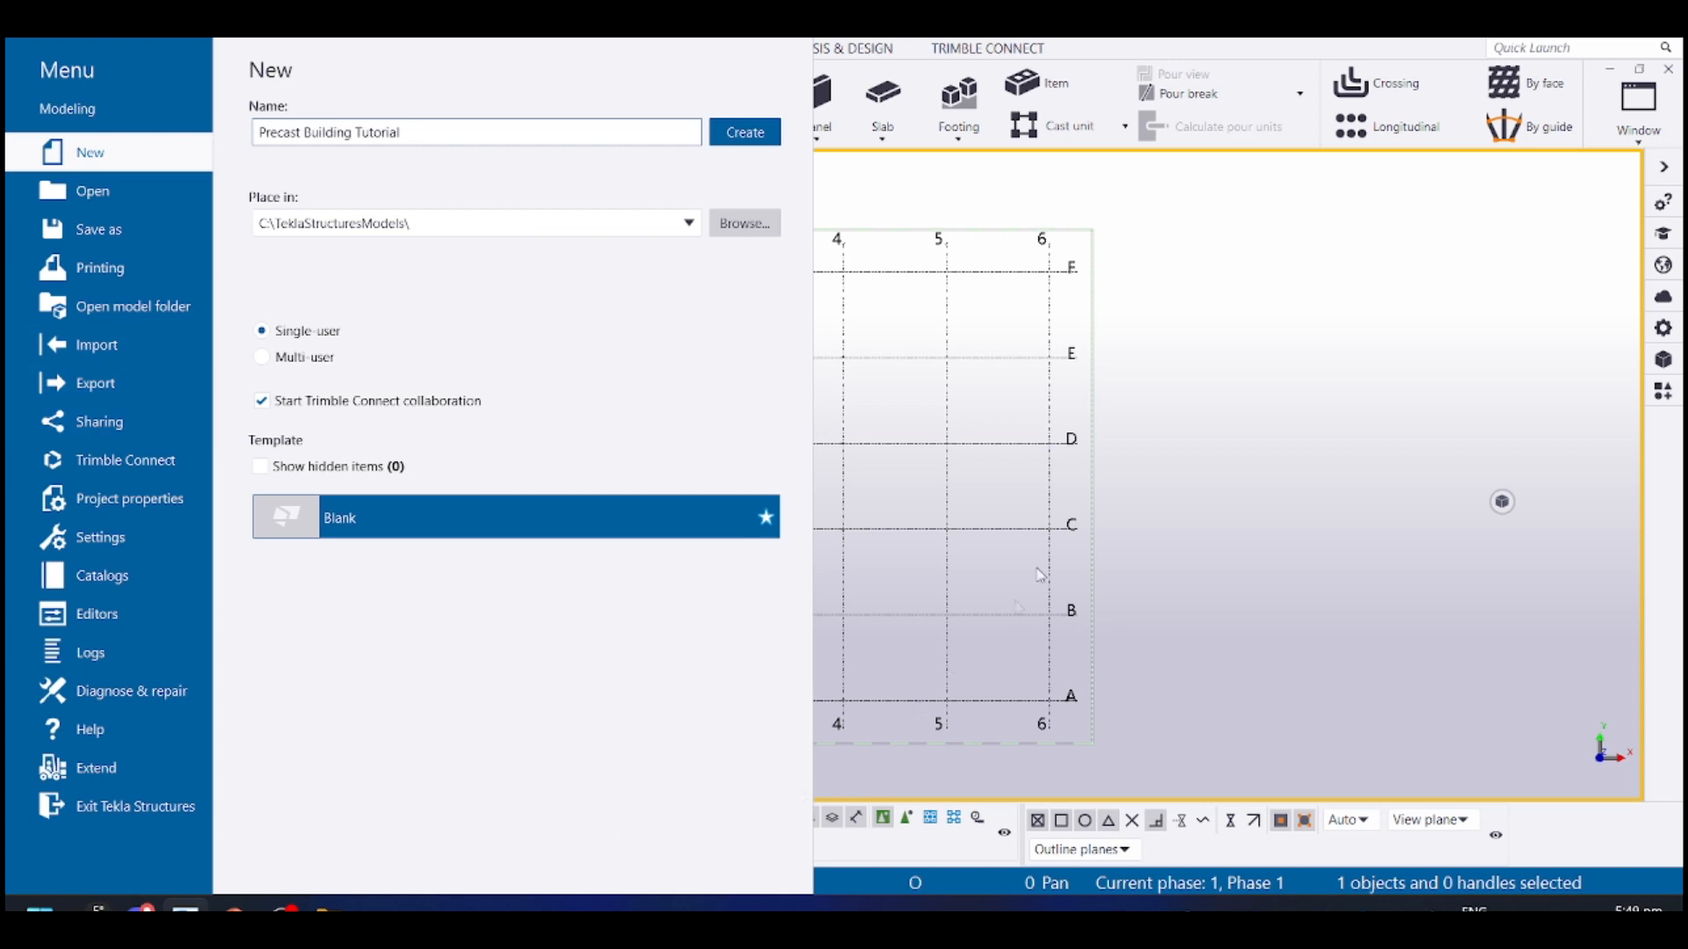
{"action": "left_click", "coordinate": [747, 133]}
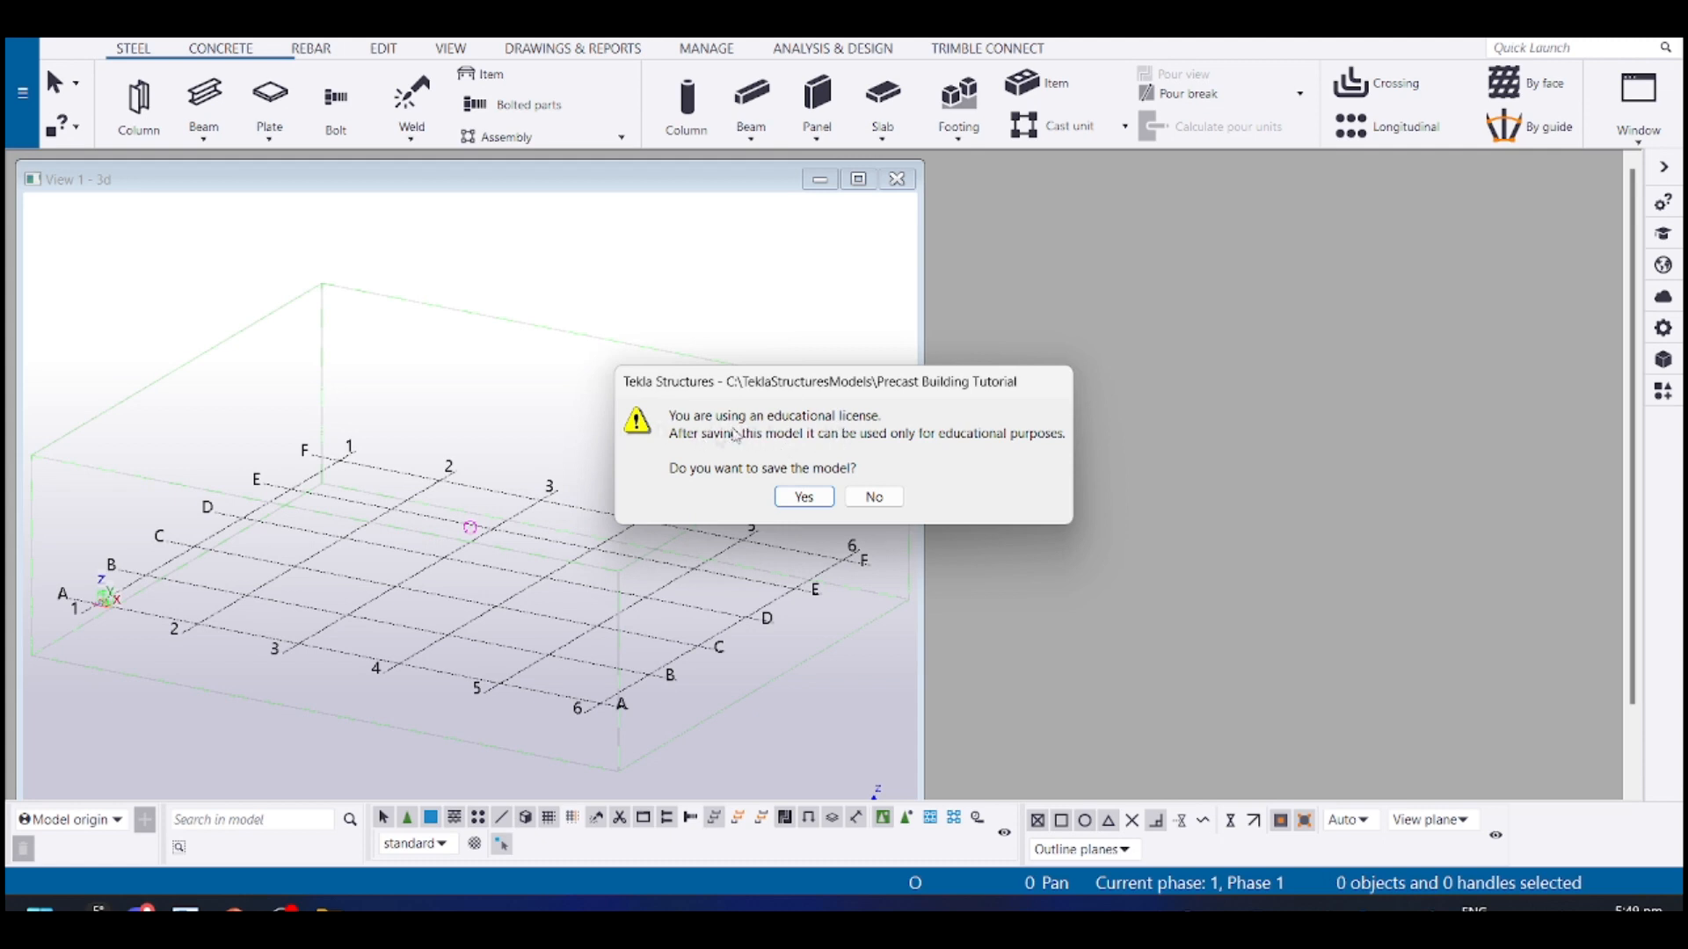
{"action": "left_click", "coordinate": [805, 498]}
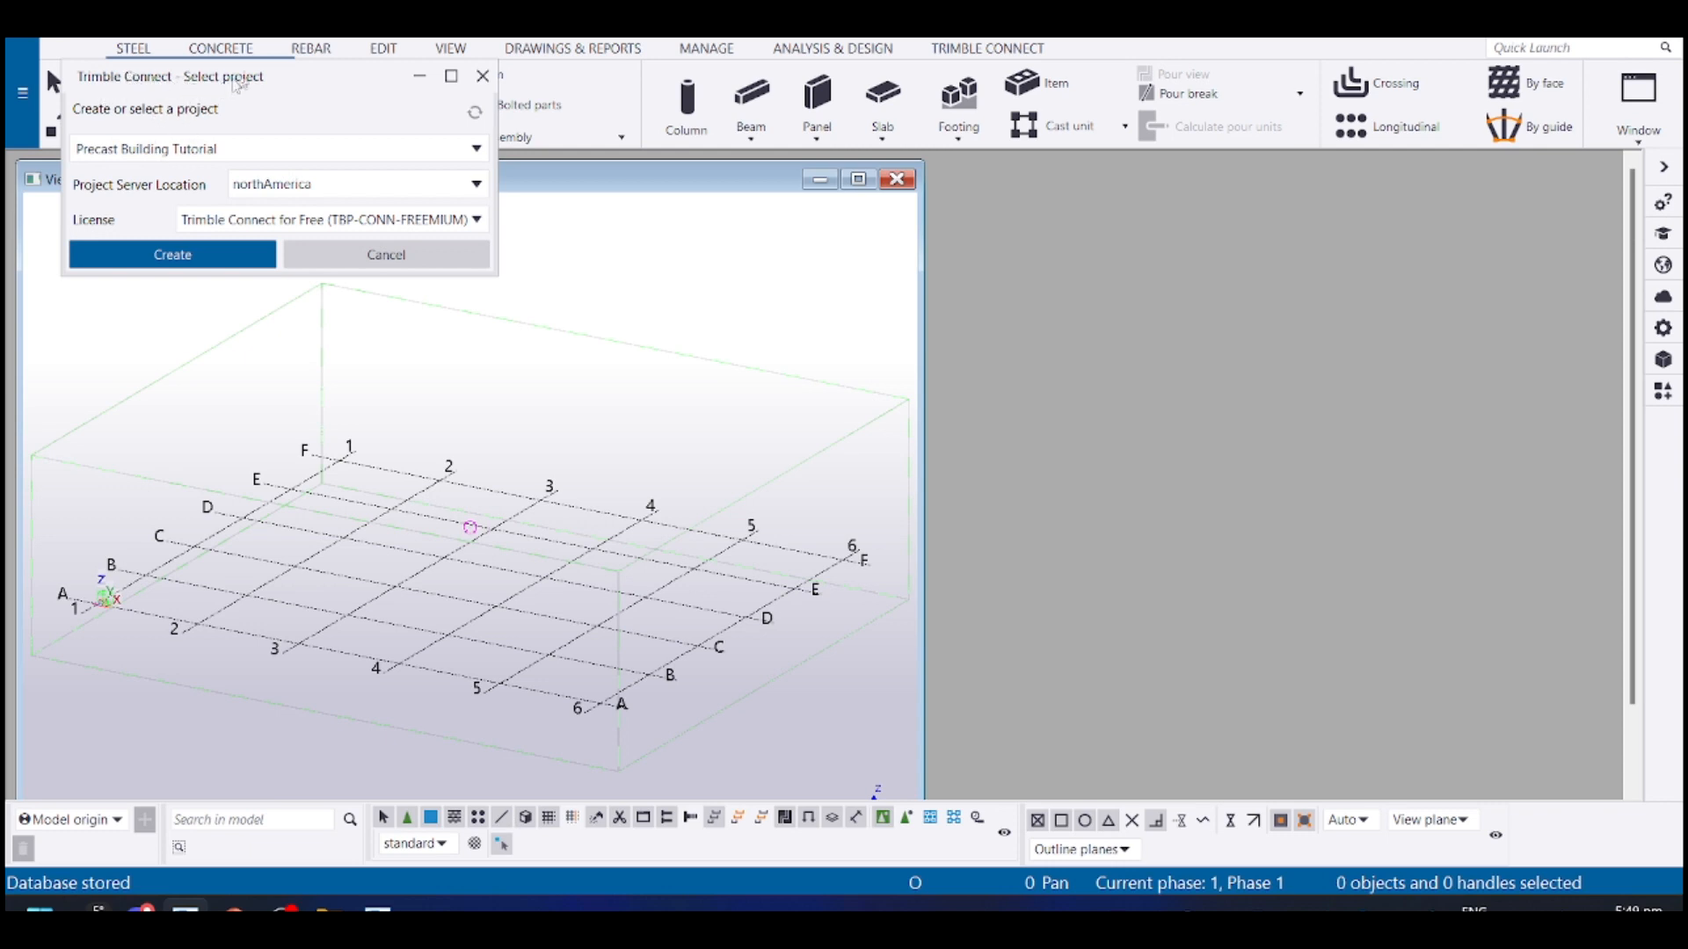
{"action": "left_click", "coordinate": [383, 260]}
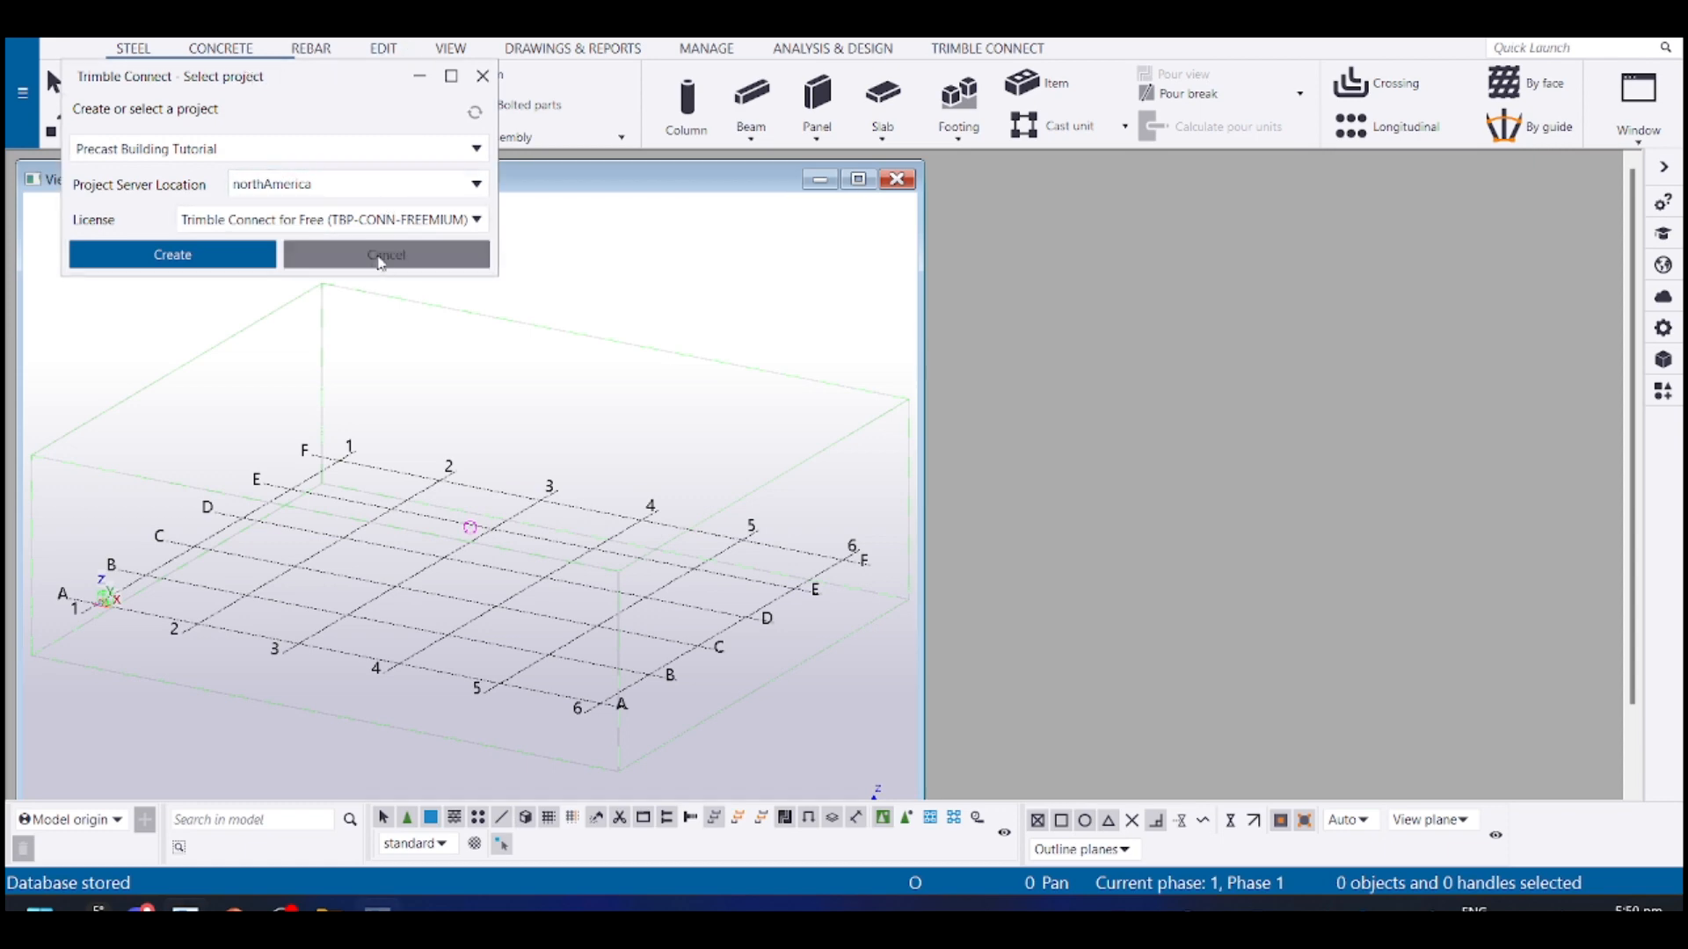
Maximize the 3D model view, then switch it to the plane view and back to 3D
{"action": "left_click", "coordinate": [858, 178]}
{"action": "key", "text": "ctrl+p"}
{"action": "middle_click_drag", "start_coordinate": [967, 426], "coordinate": [930, 458]}
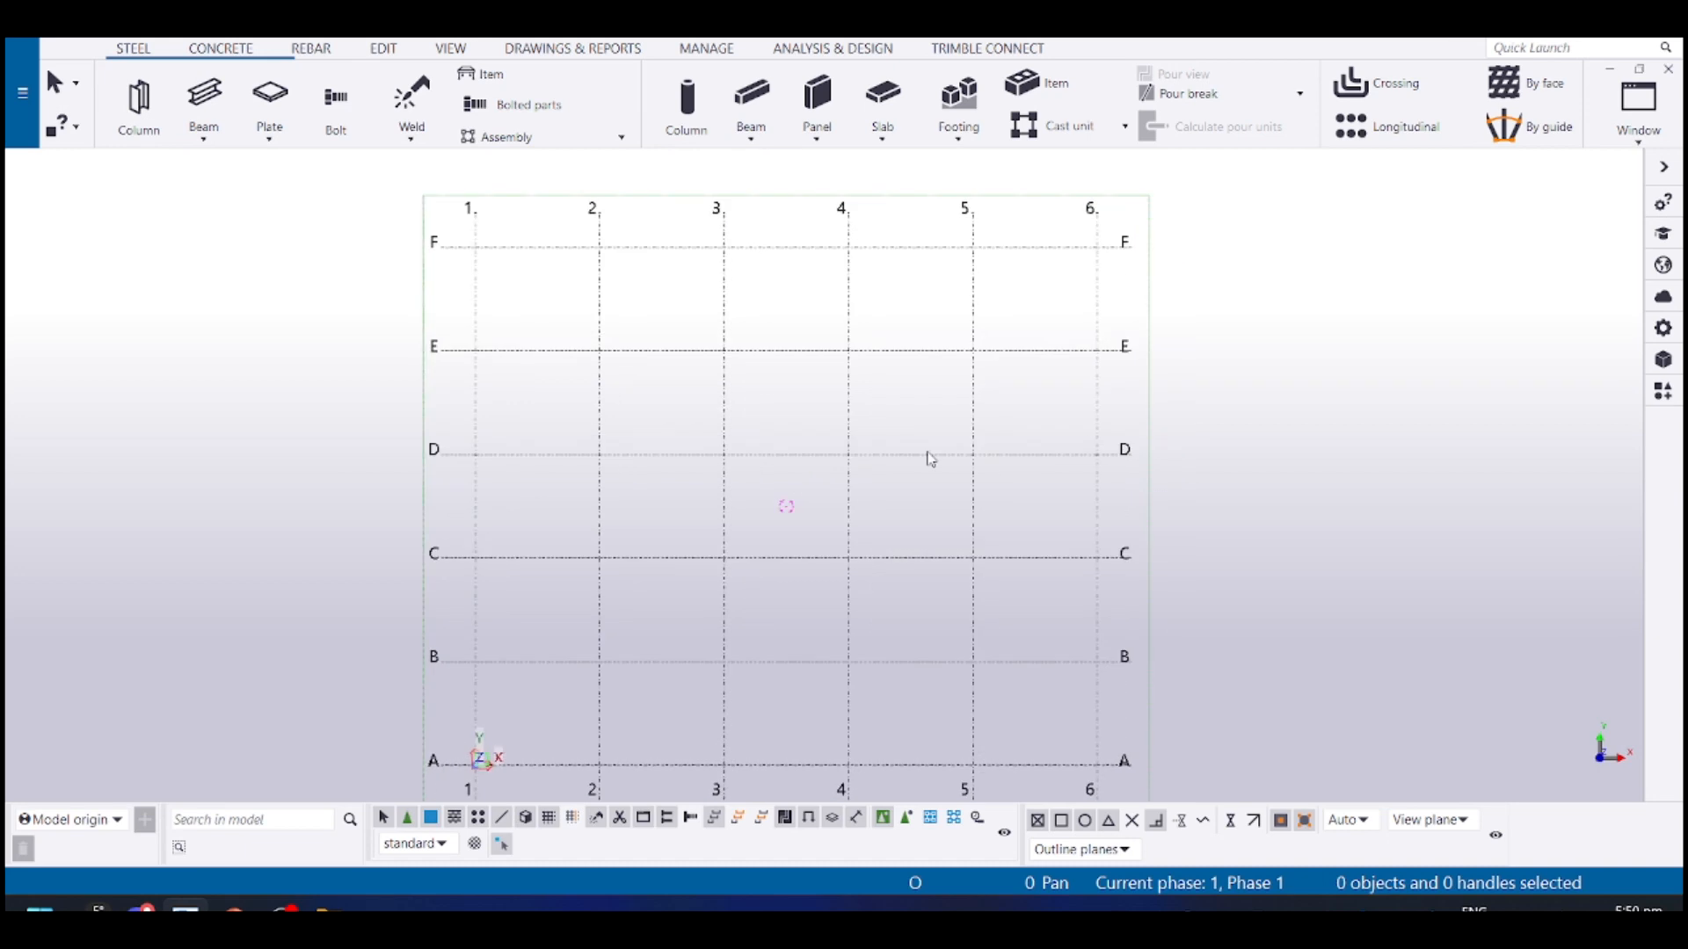
{"action": "scroll", "coordinate": [912, 462], "scroll_direction": "down", "scroll_amount": 1}
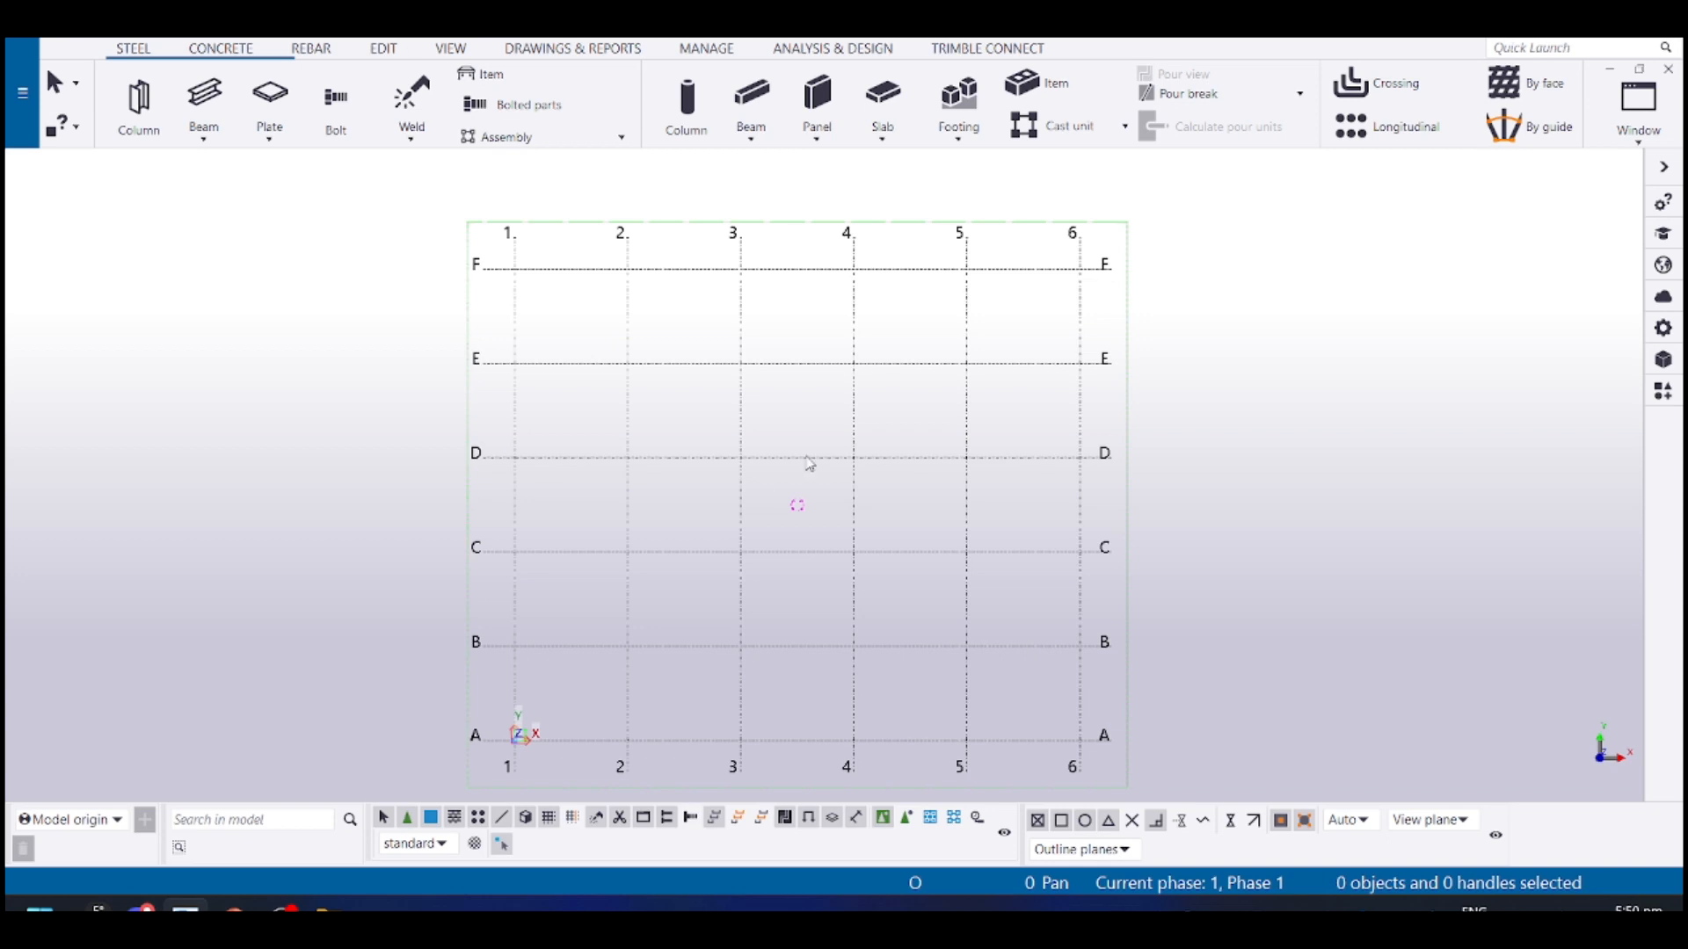
{"action": "middle_click_drag", "start_coordinate": [838, 502], "coordinate": [783, 504]}
{"action": "key", "text": "ctrl+p"}
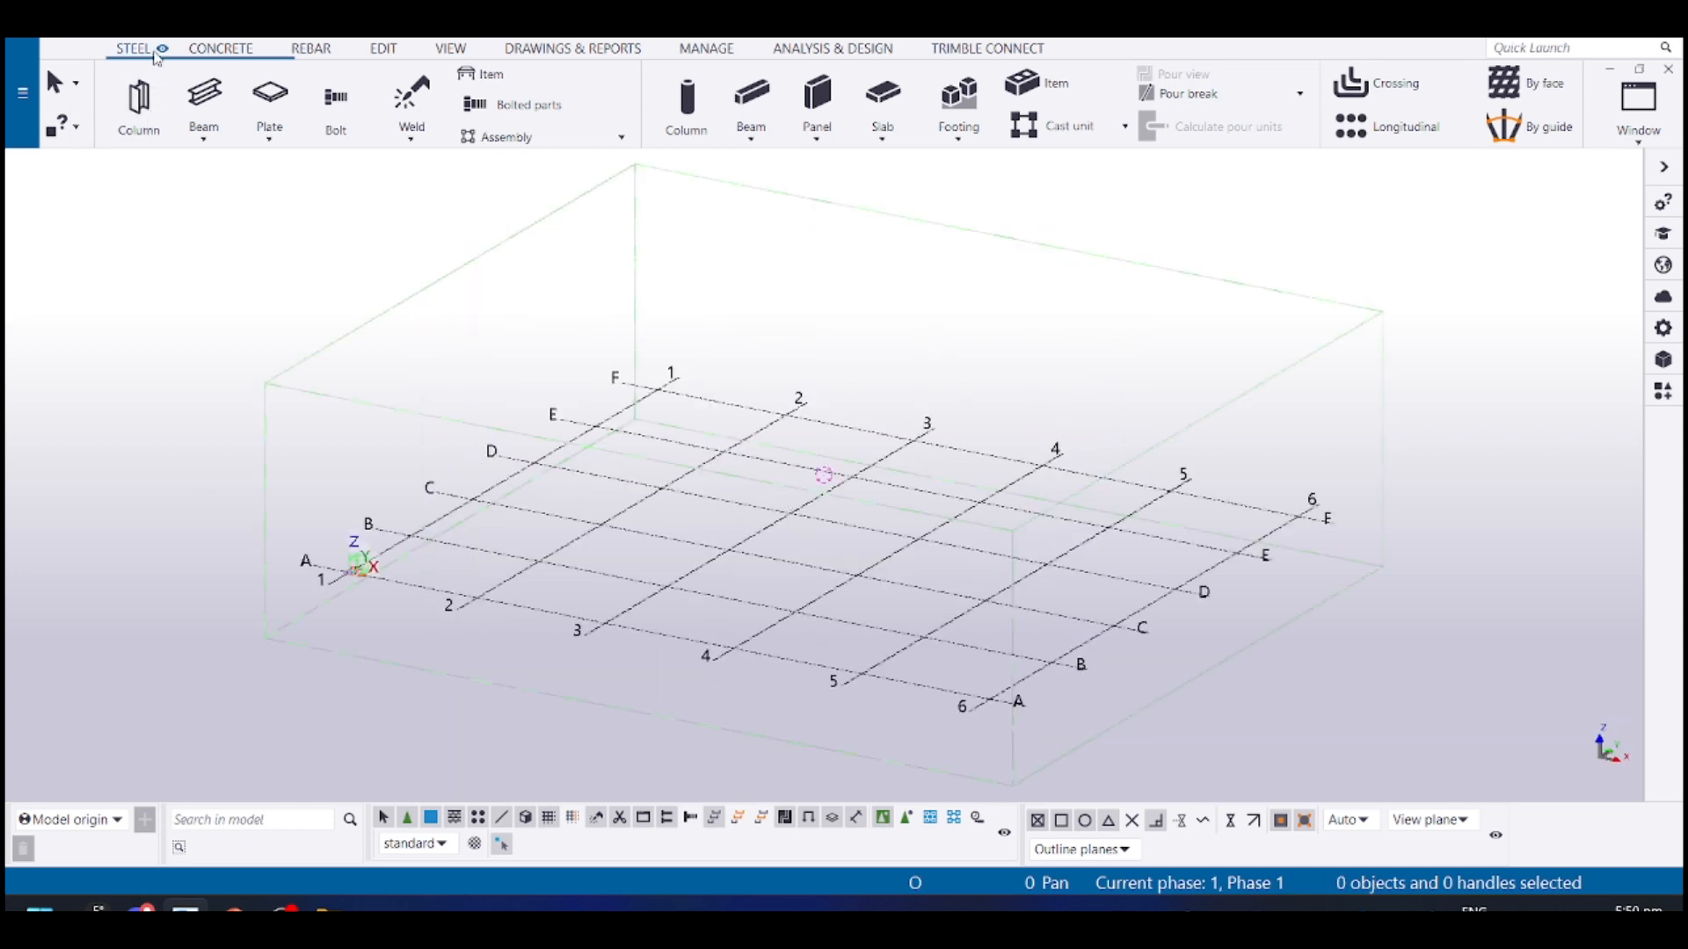
Hide the Analysis & Design commands from the ribbon and show them again
{"action": "scroll", "coordinate": [143, 88], "scroll_direction": "down", "scroll_amount": 2}
{"action": "scroll", "coordinate": [143, 88], "scroll_direction": "down", "scroll_amount": 3}
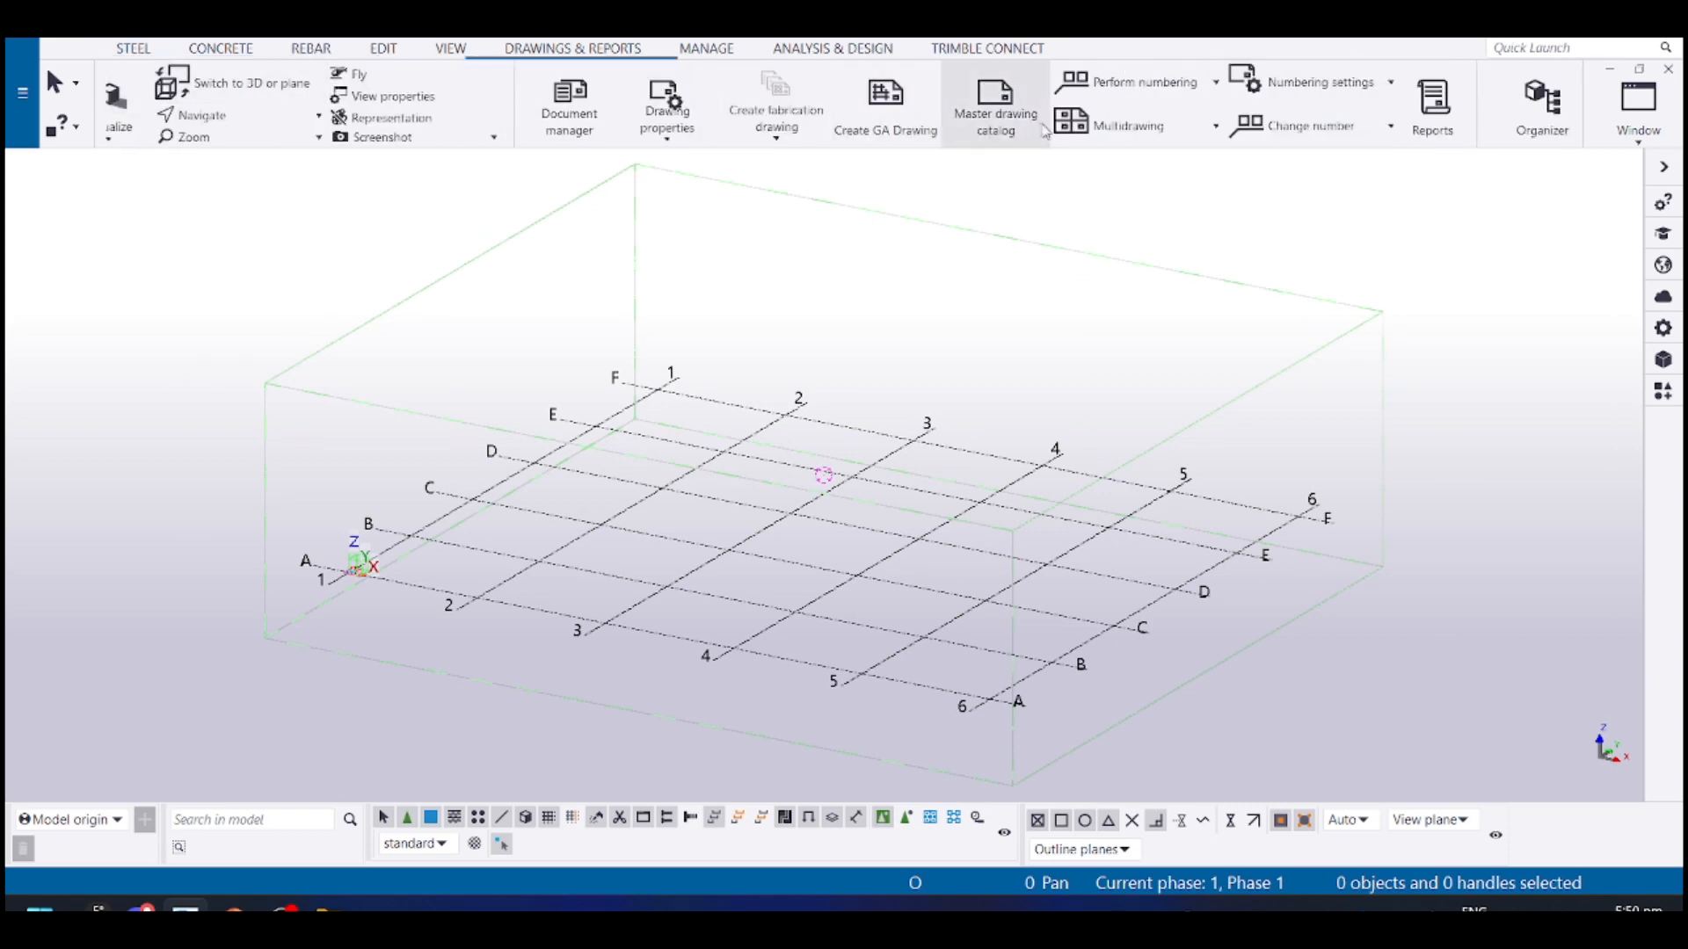
{"action": "left_click", "coordinate": [810, 49]}
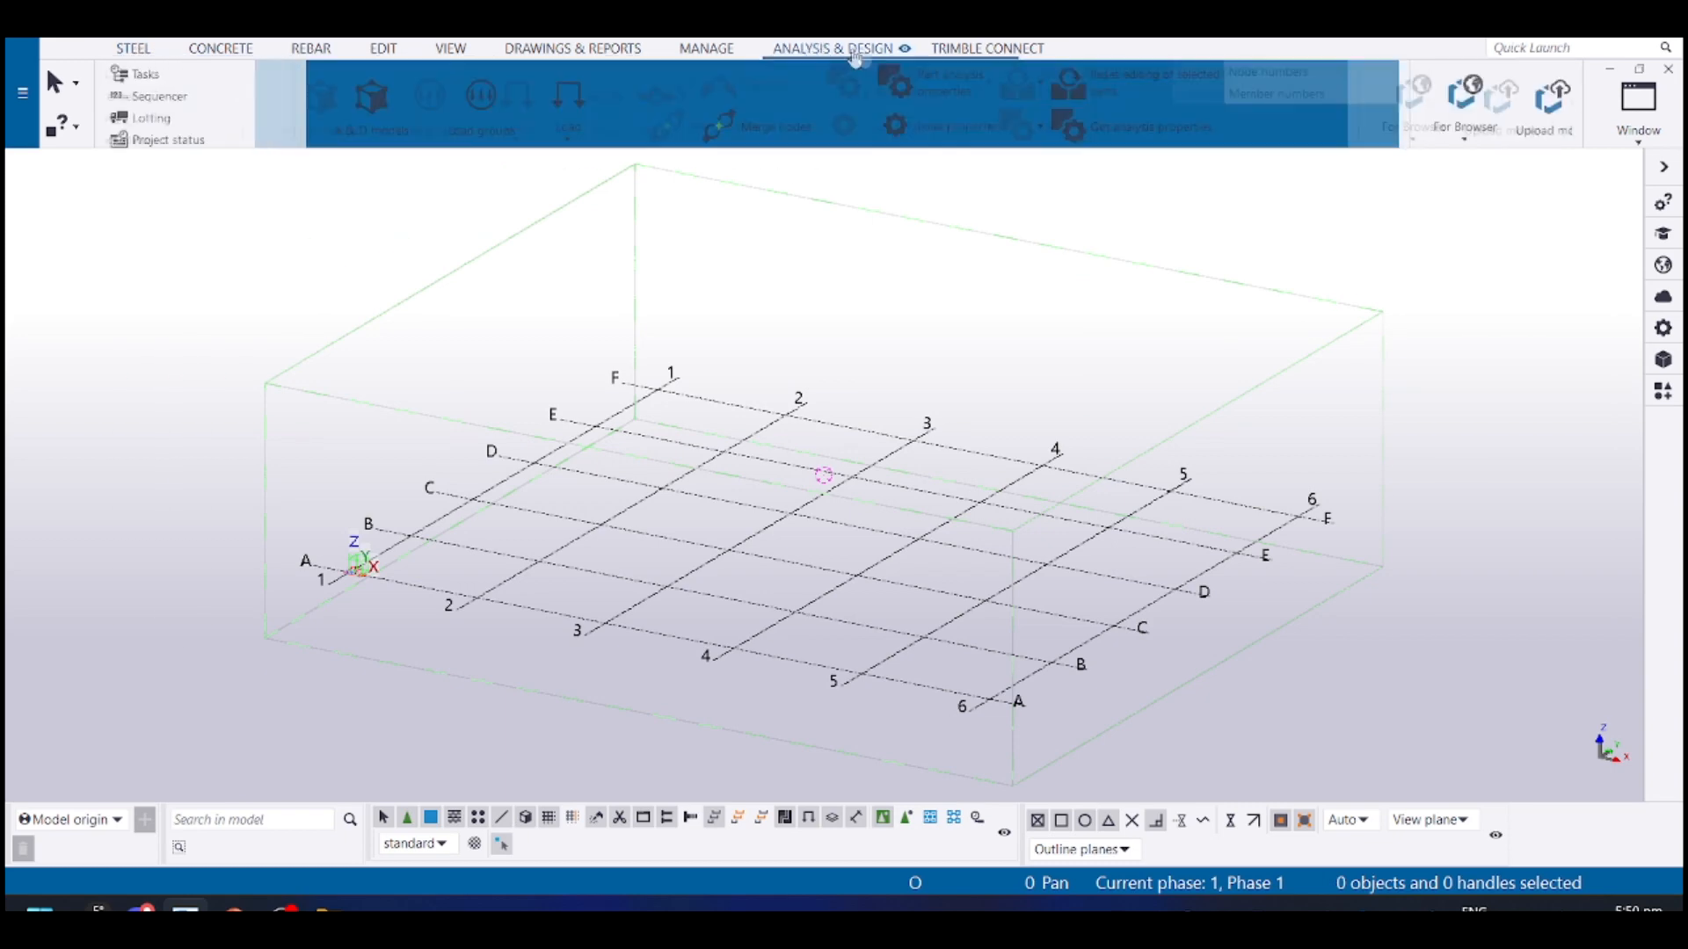
{"action": "left_click", "coordinate": [903, 55]}
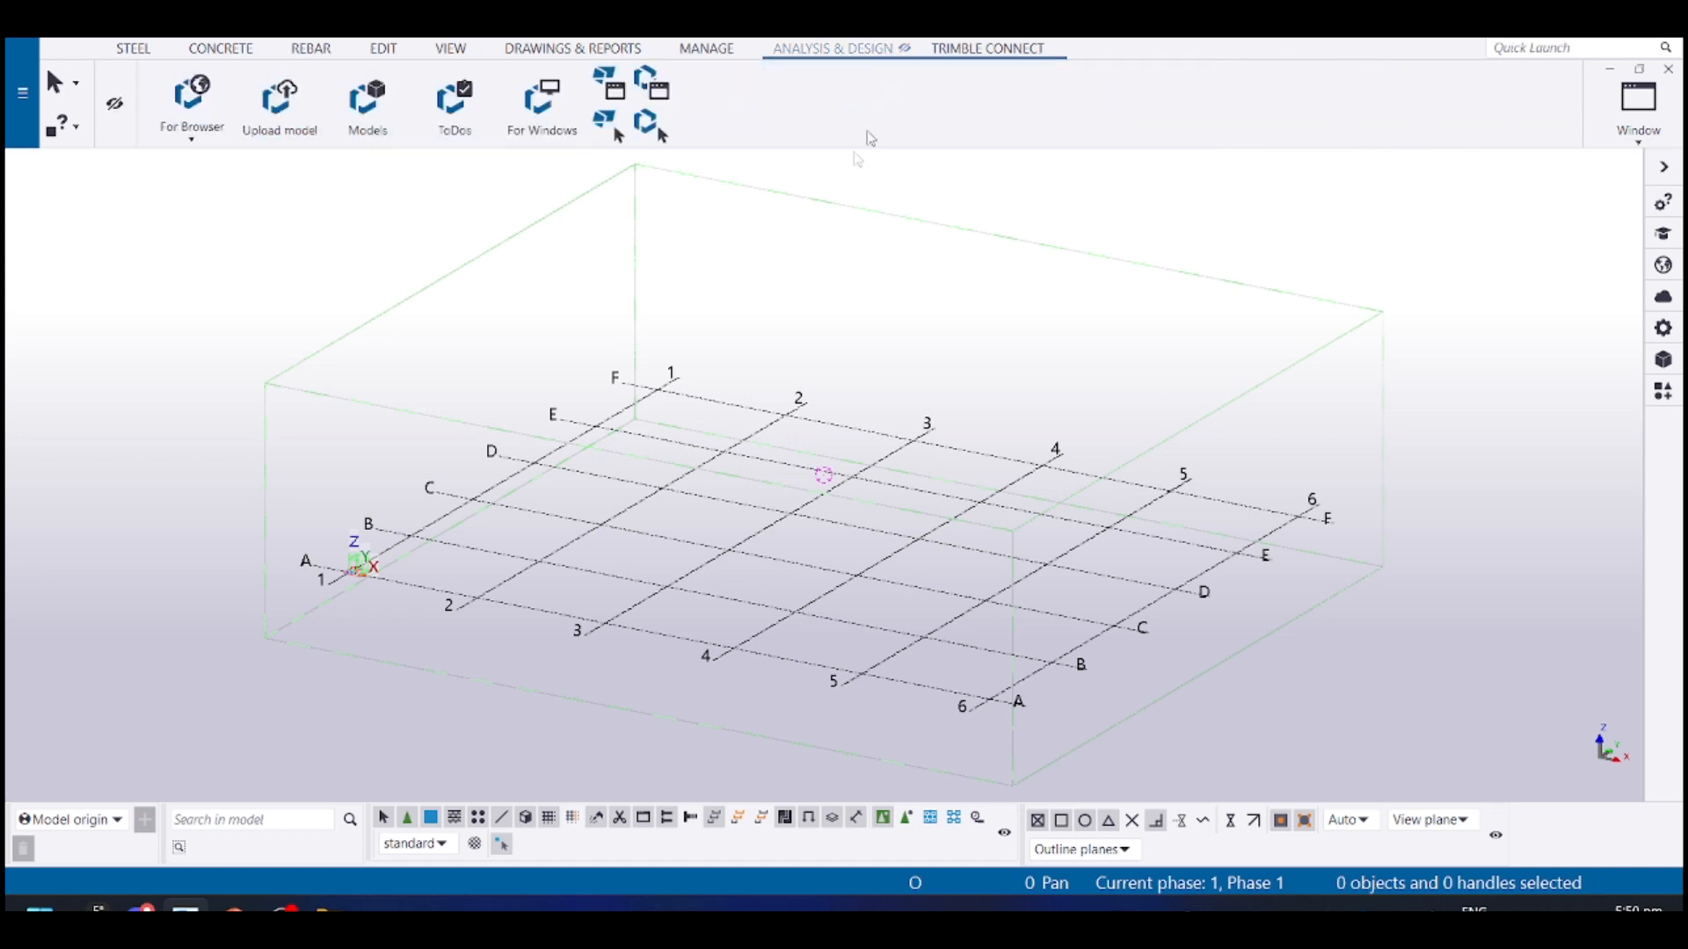
{"action": "scroll", "coordinate": [559, 93], "scroll_direction": "up", "scroll_amount": 2}
{"action": "scroll", "coordinate": [582, 88], "scroll_direction": "down", "scroll_amount": 1}
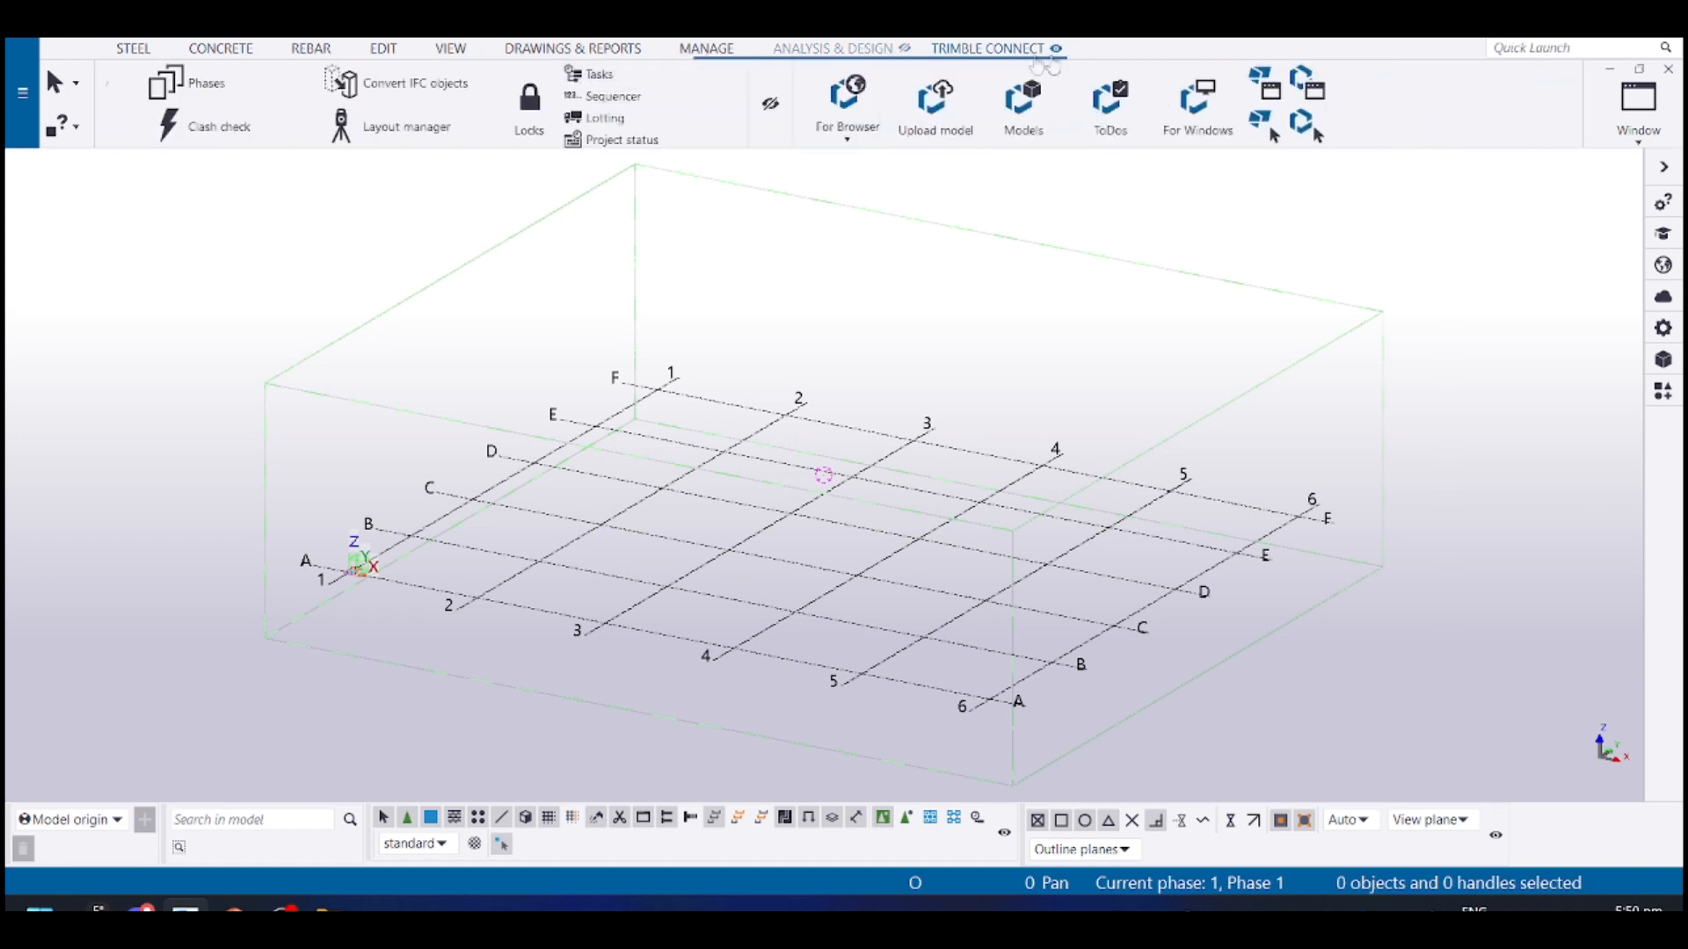
{"action": "left_click", "coordinate": [866, 51]}
{"action": "left_click", "coordinate": [908, 55]}
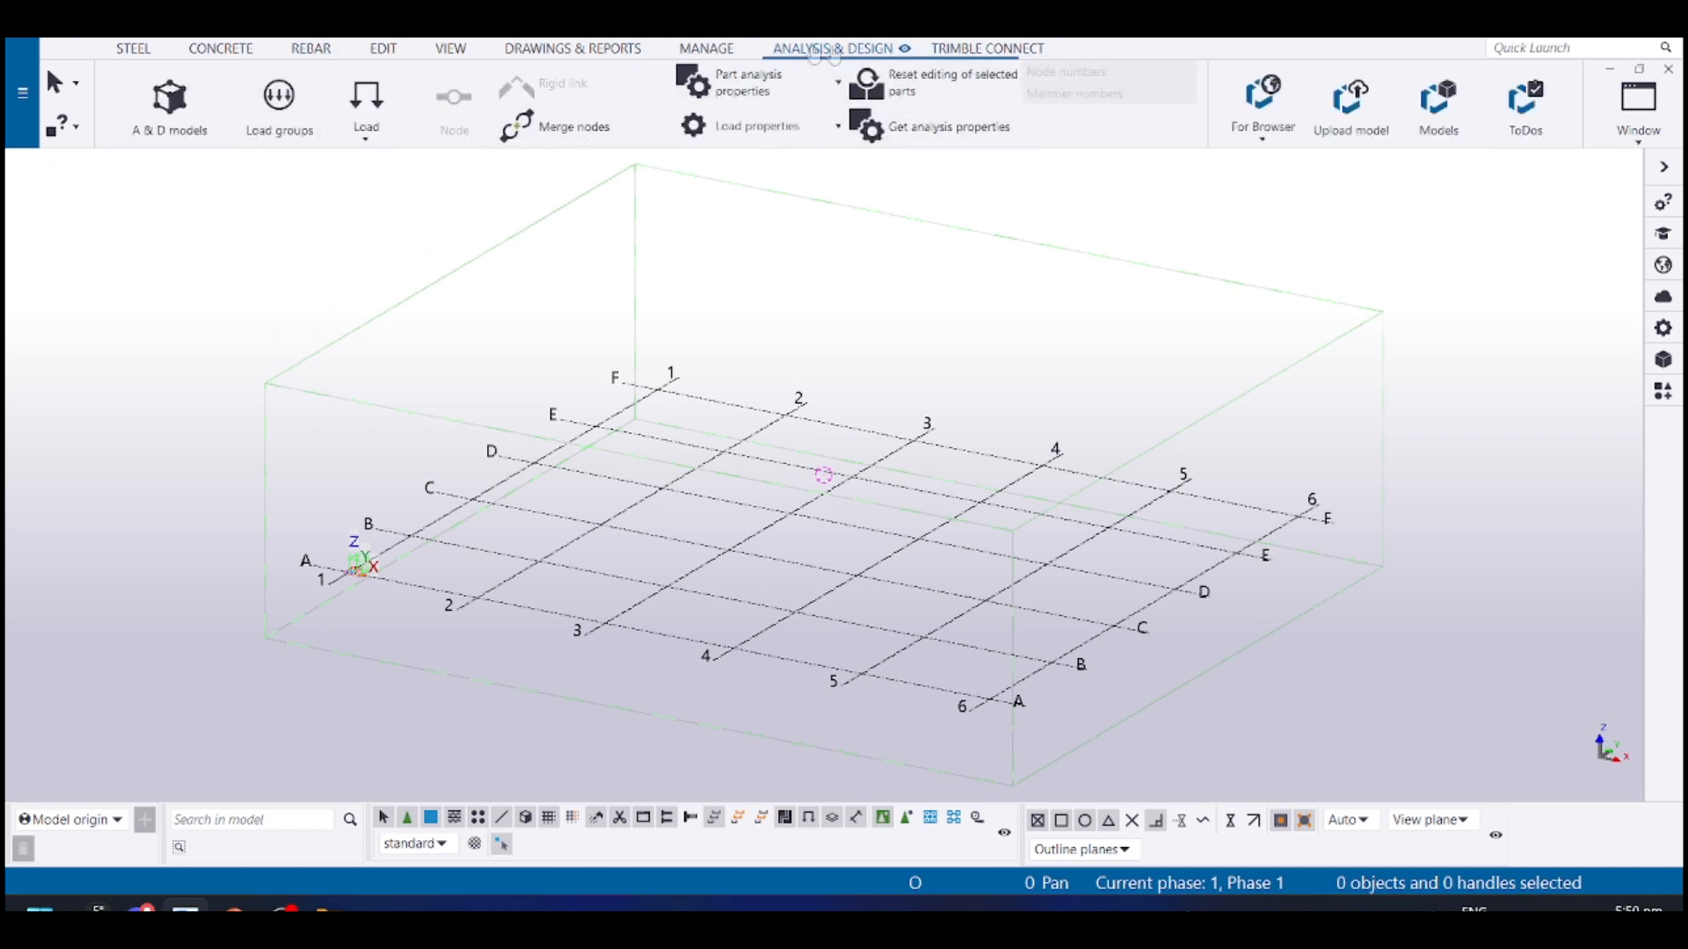
Look through the Custom Inquiry, Instructor and Tekla Online side panes, ending with Custom Inquiry open
{"action": "middle_click_drag", "start_coordinate": [913, 464], "coordinate": [981, 473]}
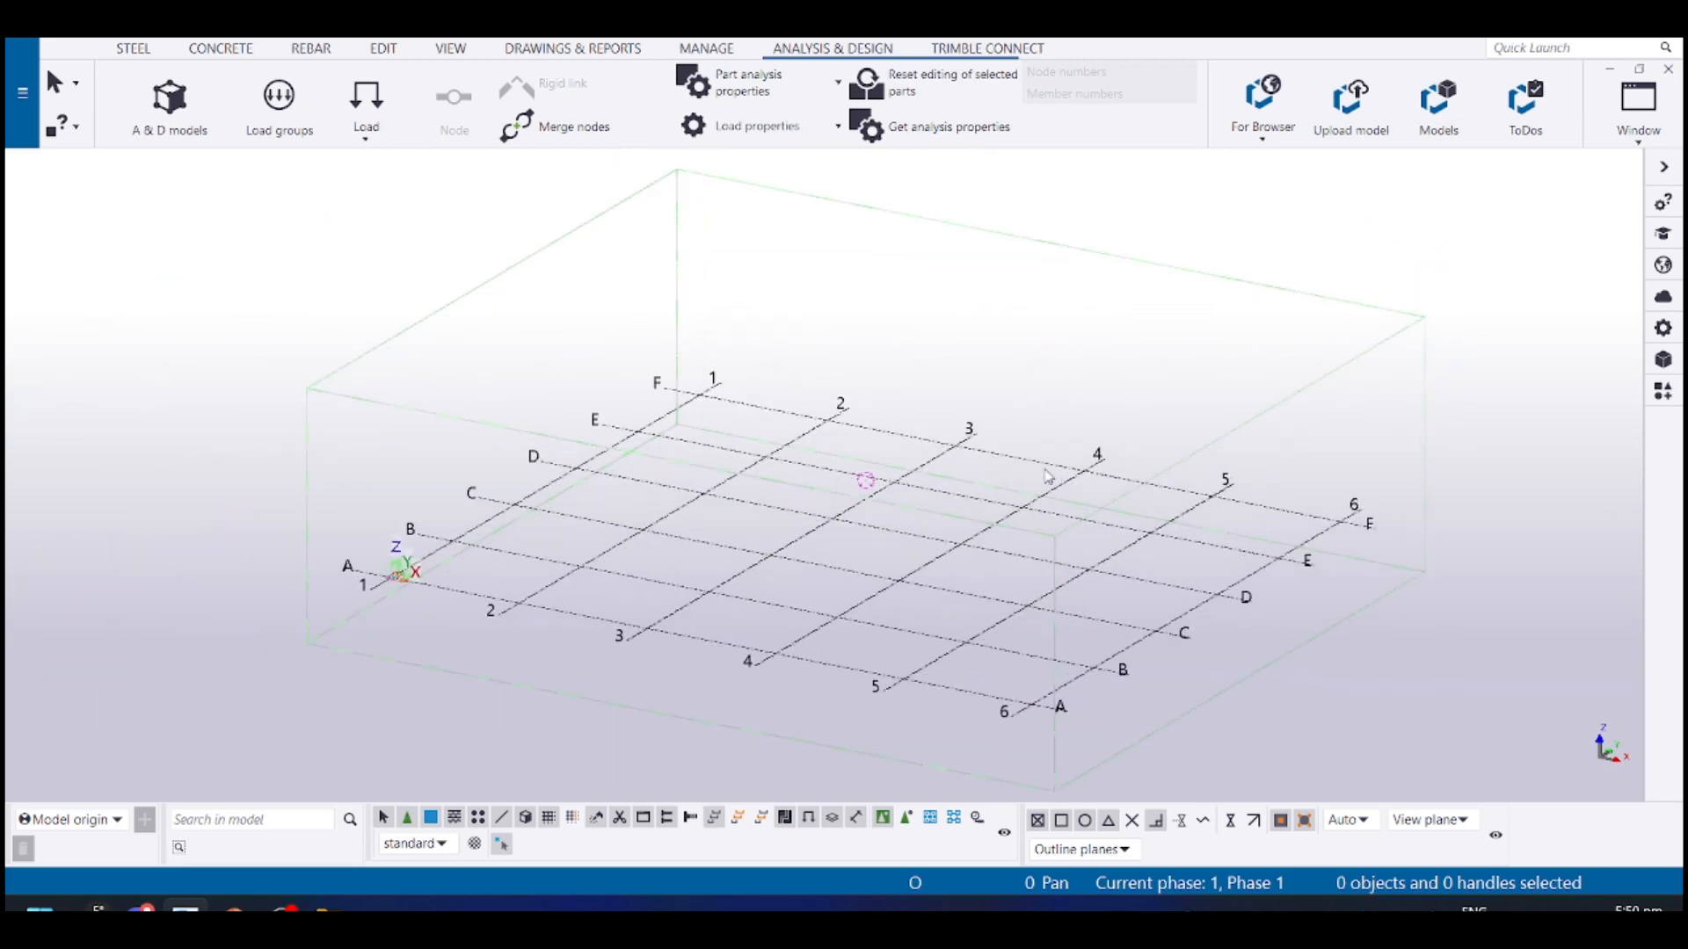
{"action": "middle_click_drag", "start_coordinate": [1060, 482], "coordinate": [1003, 489]}
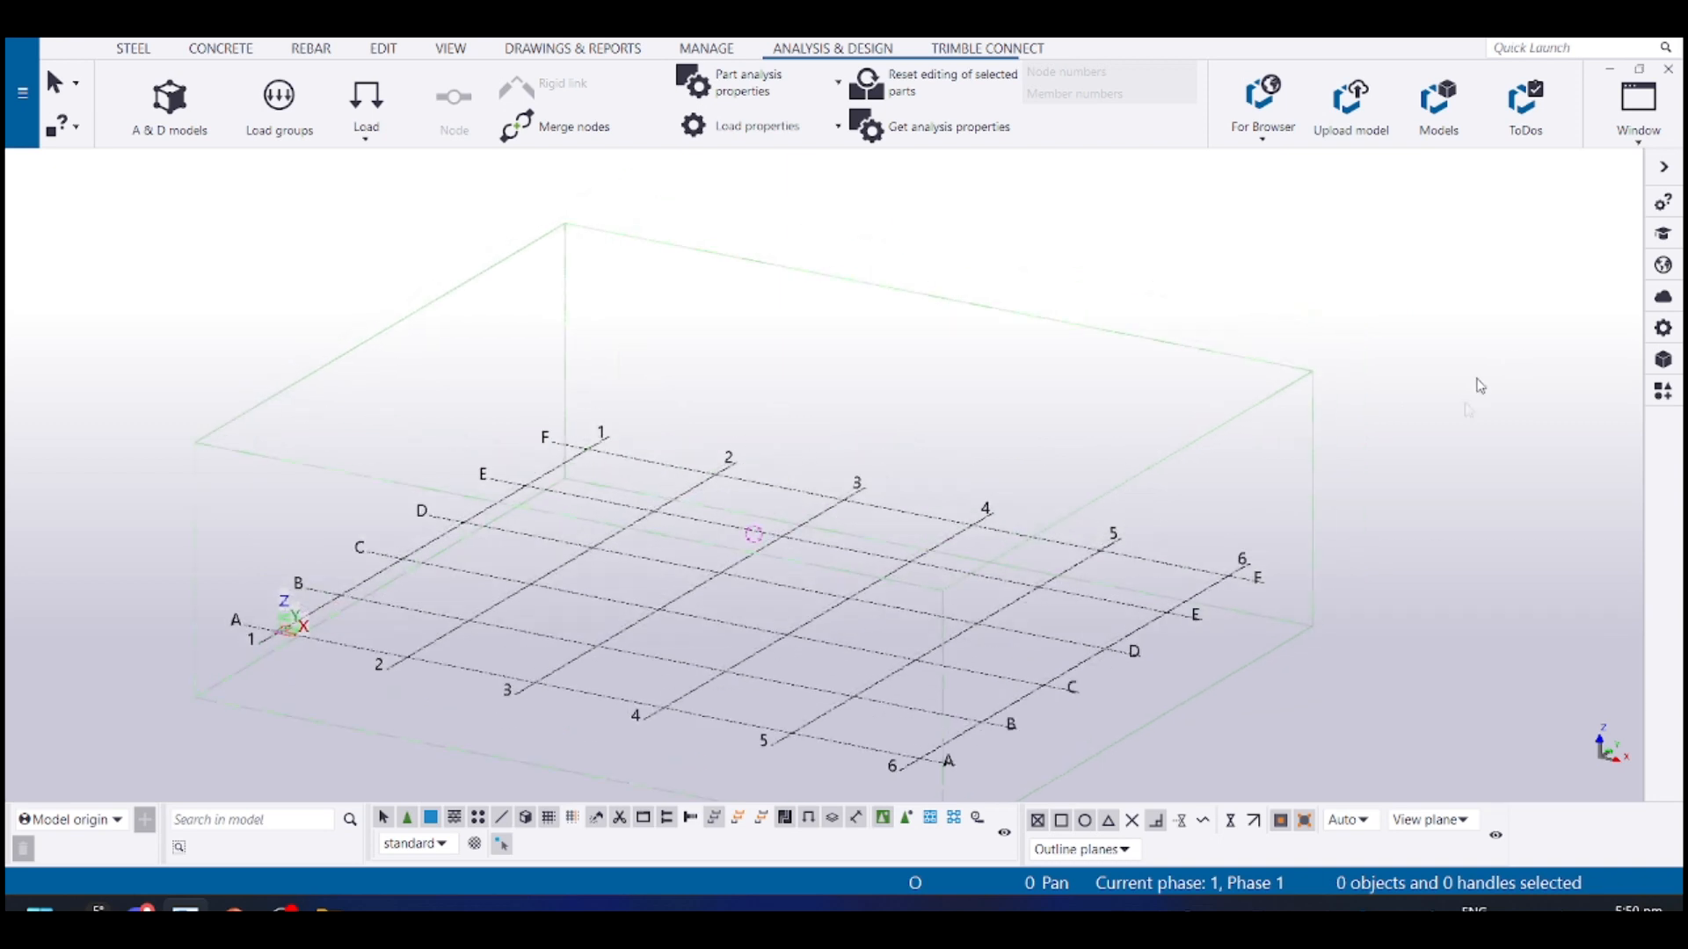
{"action": "left_click", "coordinate": [1665, 209]}
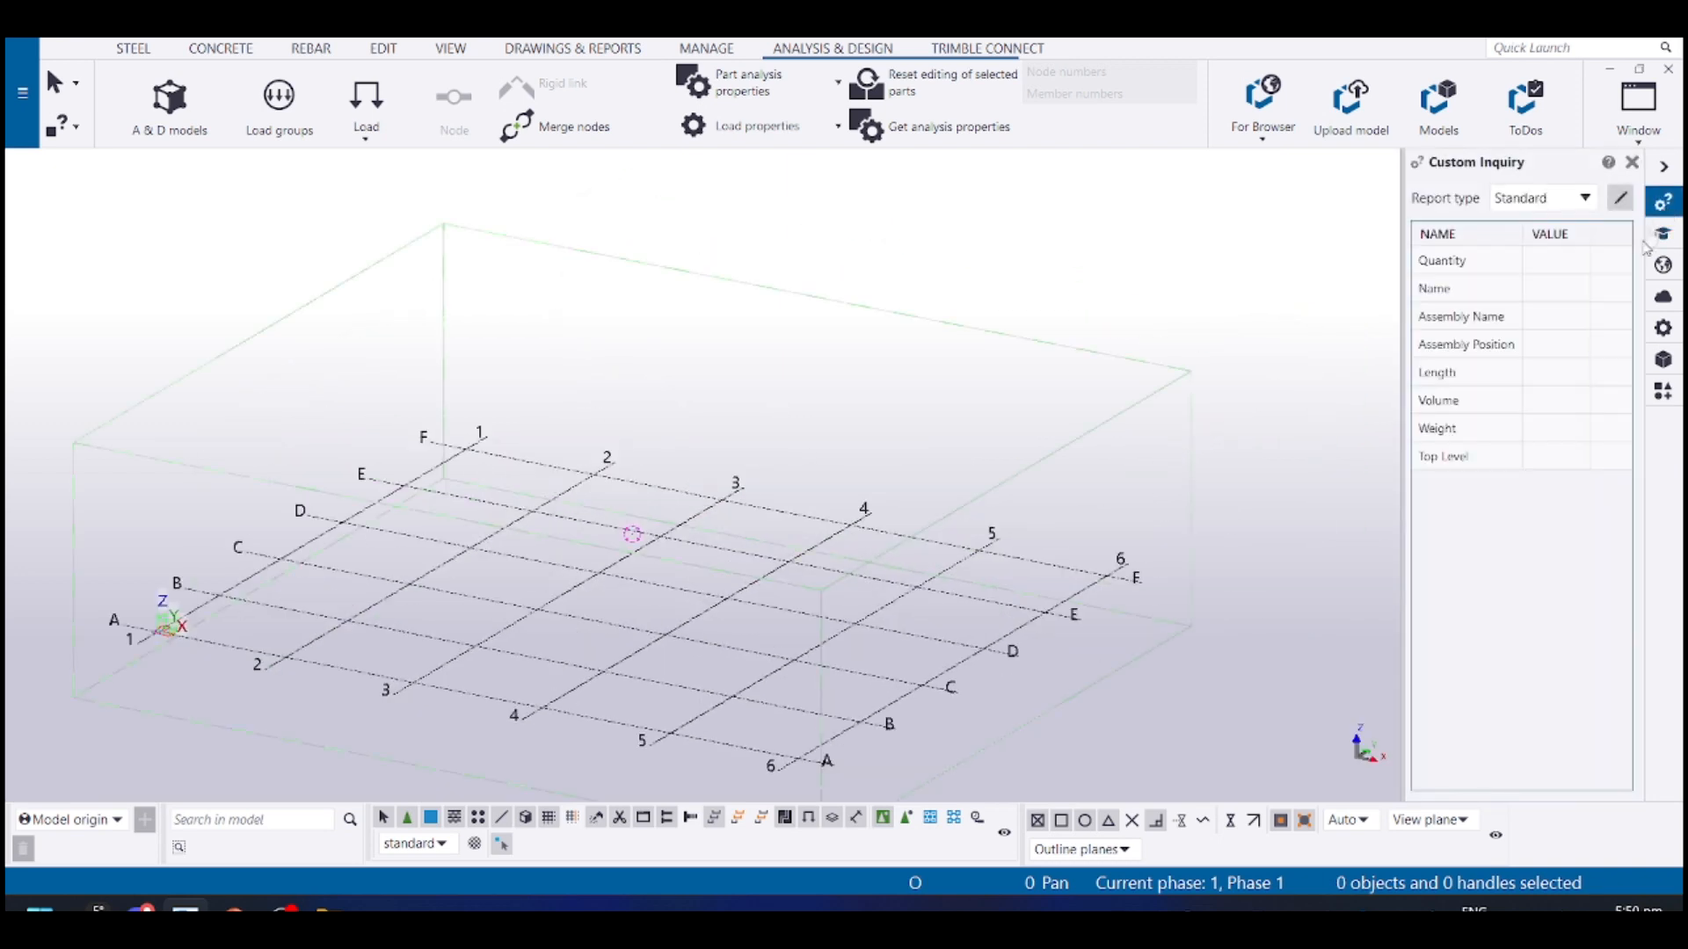
{"action": "left_click", "coordinate": [1663, 233]}
{"action": "left_click", "coordinate": [1667, 266]}
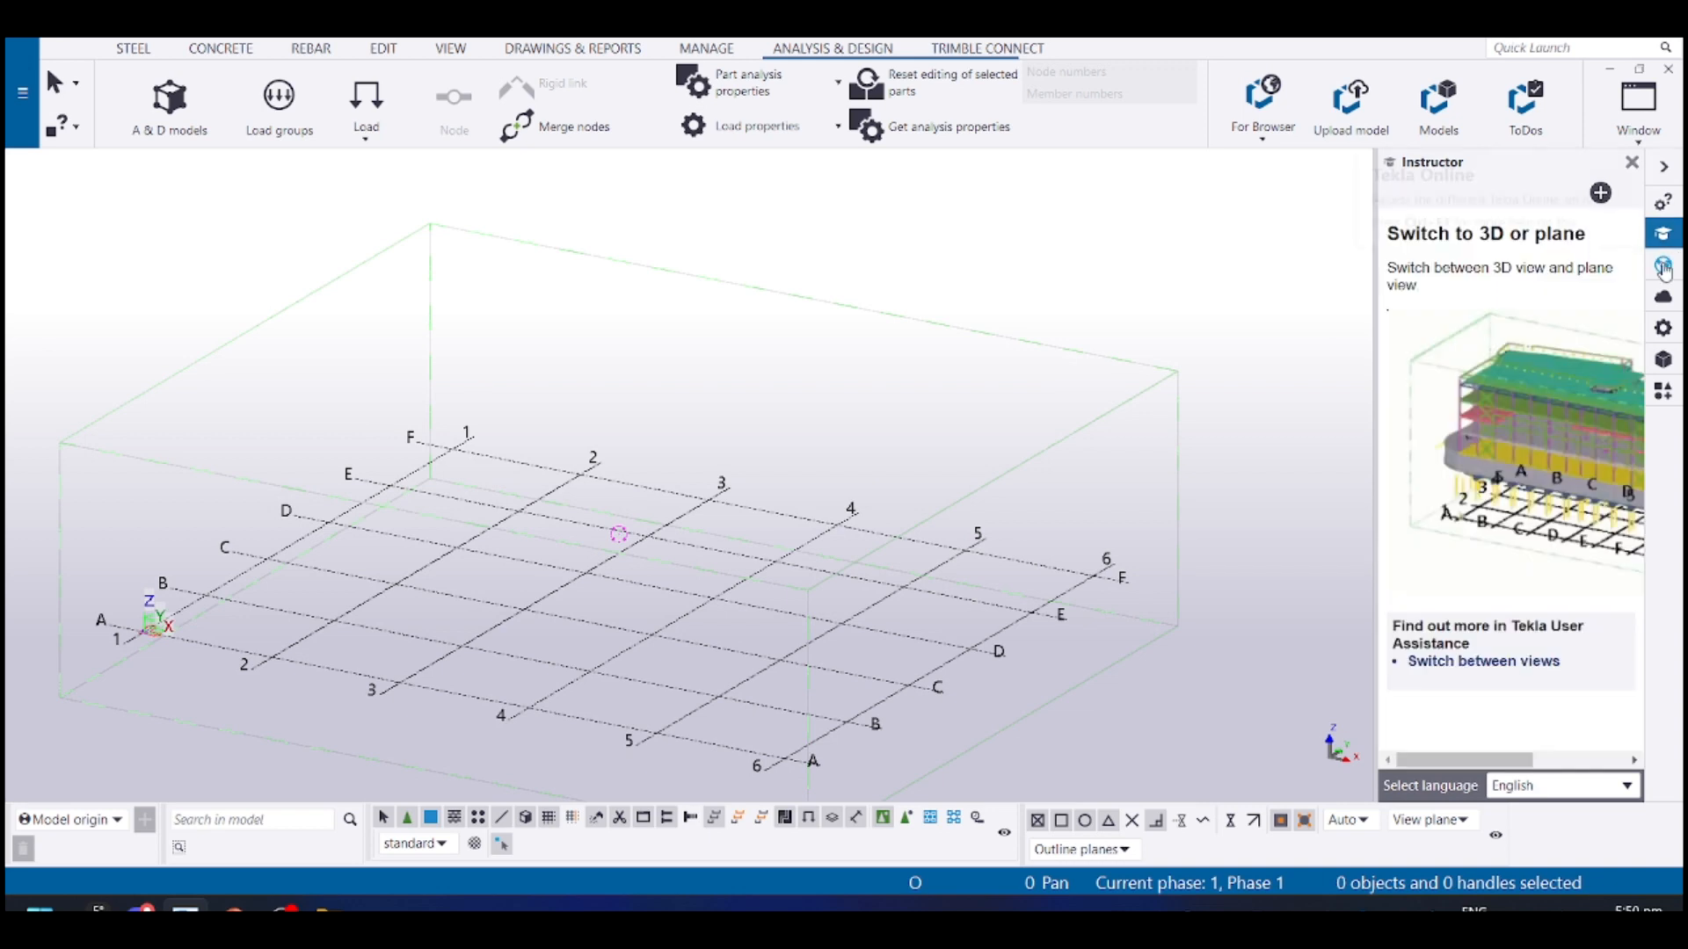
{"action": "left_click", "coordinate": [1667, 235]}
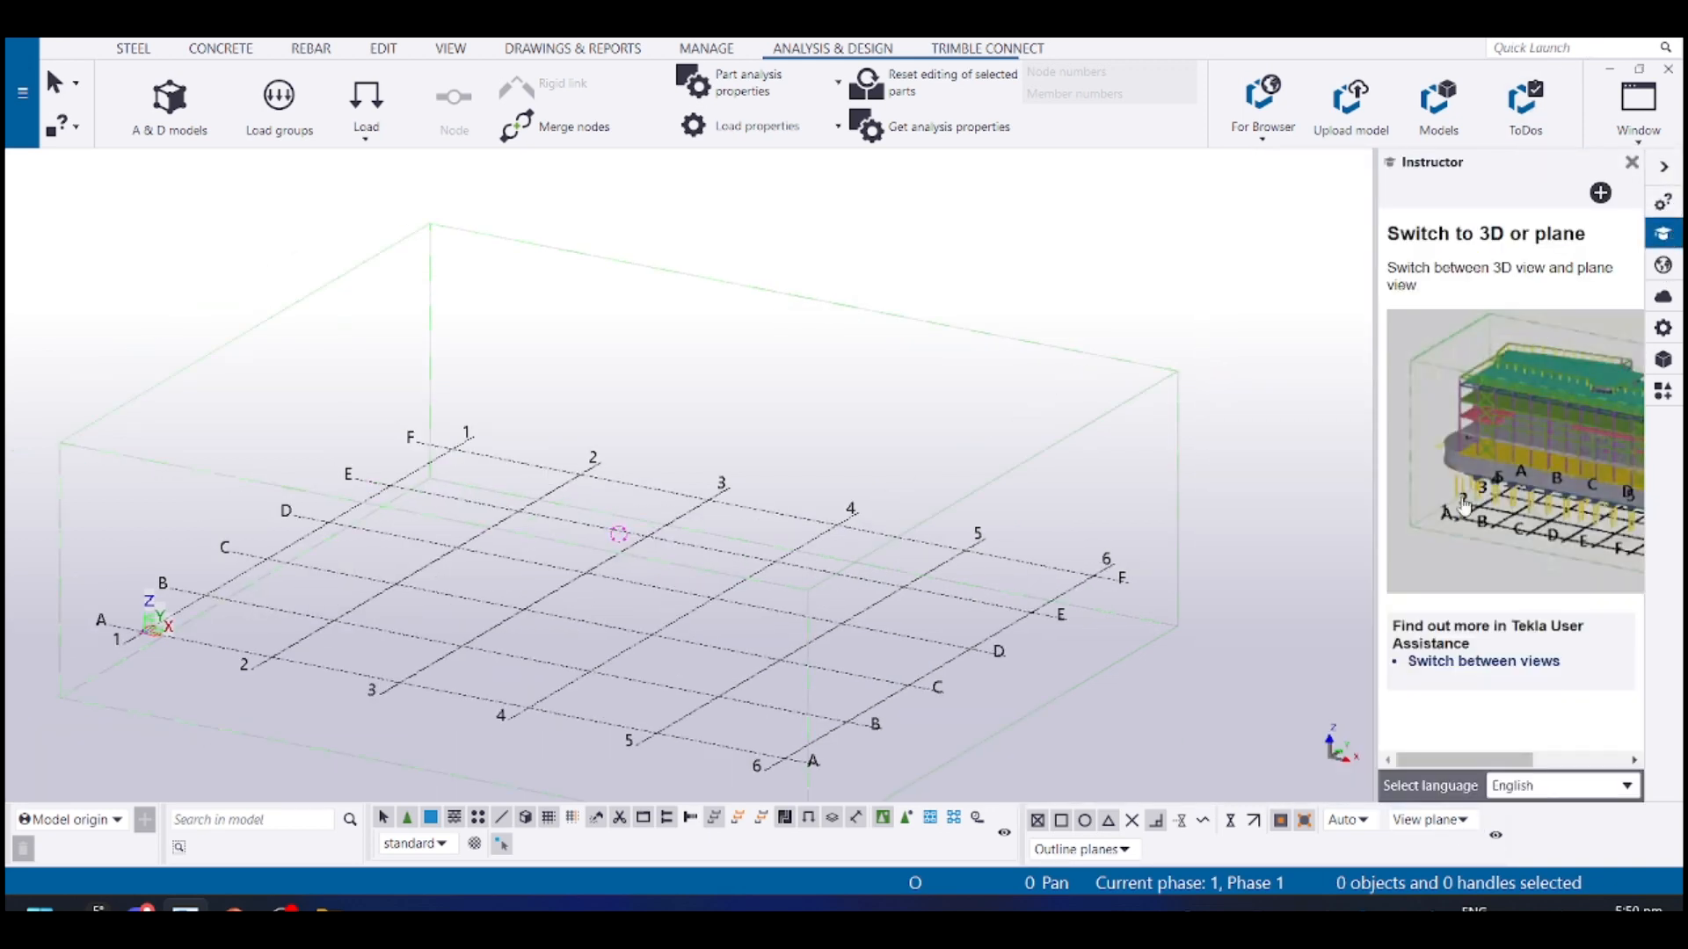
{"action": "left_click", "coordinate": [1667, 201]}
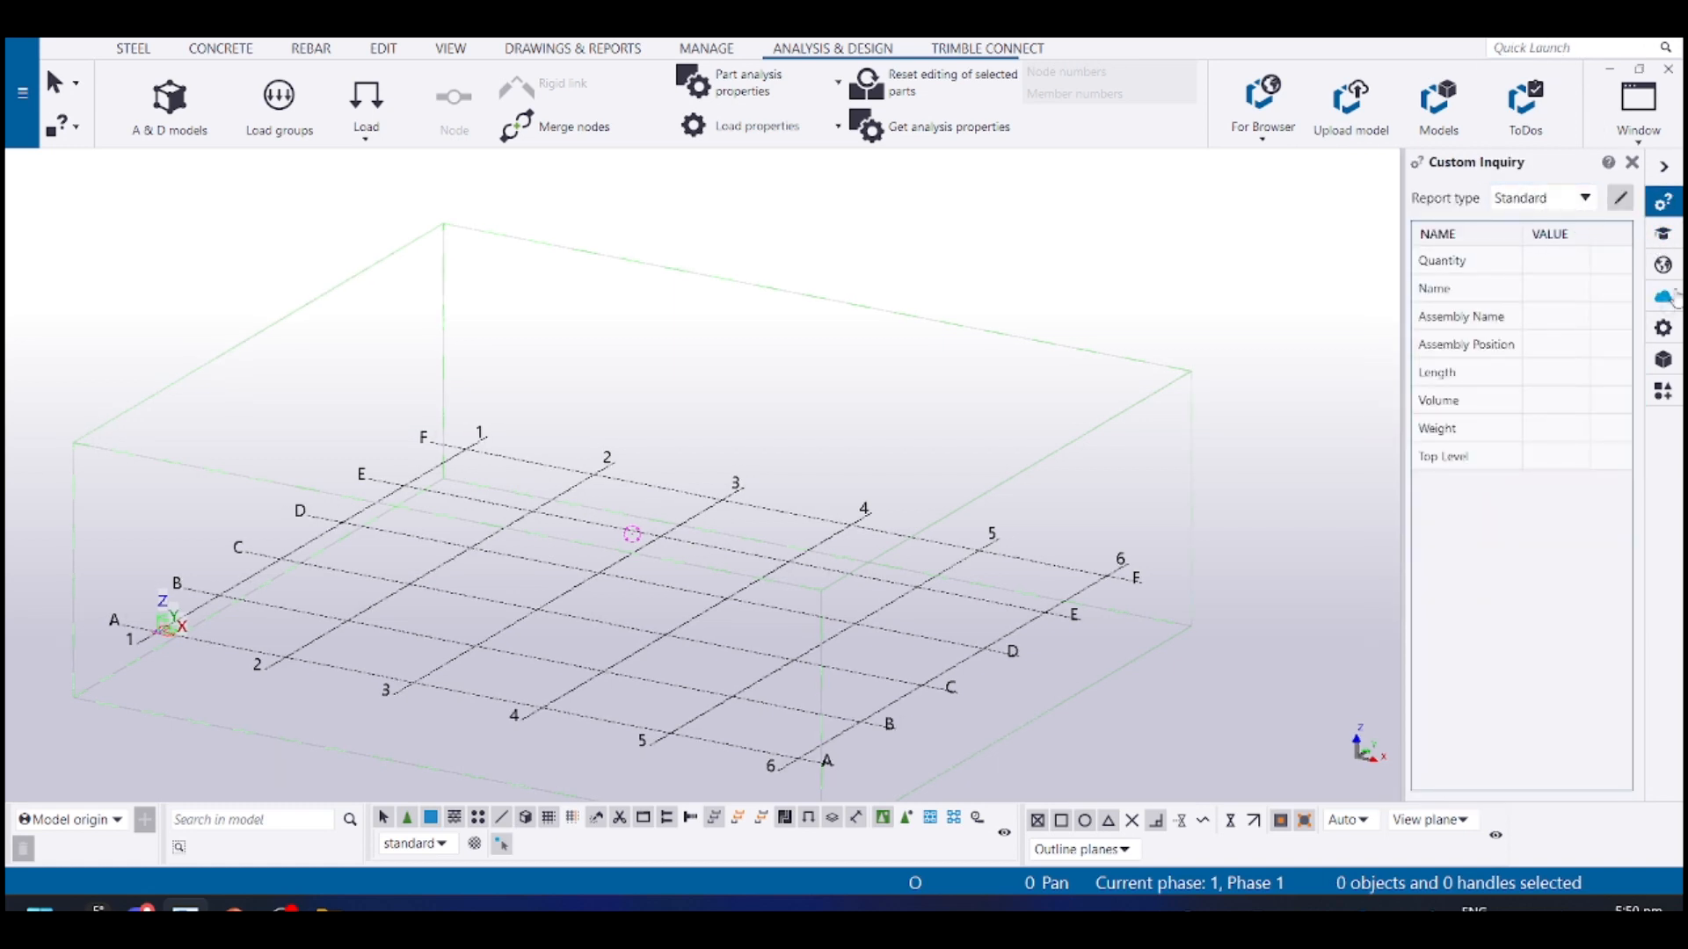
Switch the model view from 3D to the plane view so that the whole grid is seen in plan
{"action": "middle_click_drag", "start_coordinate": [546, 355], "coordinate": [829, 512]}
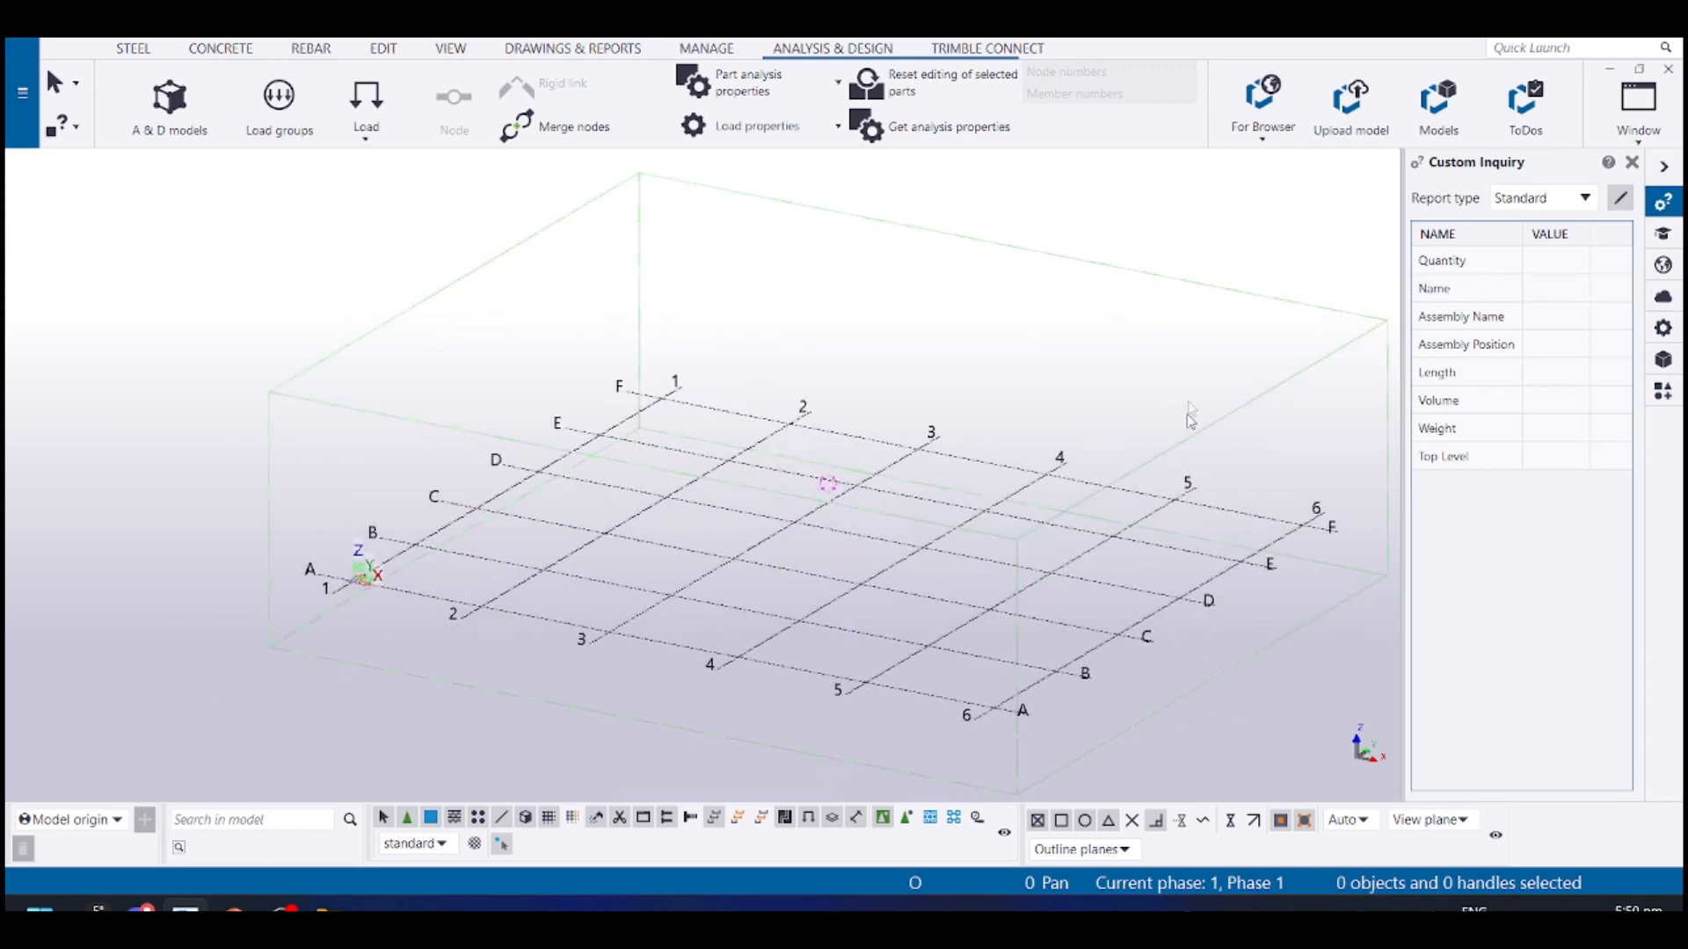
{"action": "middle_click_drag", "start_coordinate": [1161, 314], "coordinate": [1062, 295]}
{"action": "middle_click_drag", "start_coordinate": [1122, 432], "coordinate": [1108, 351]}
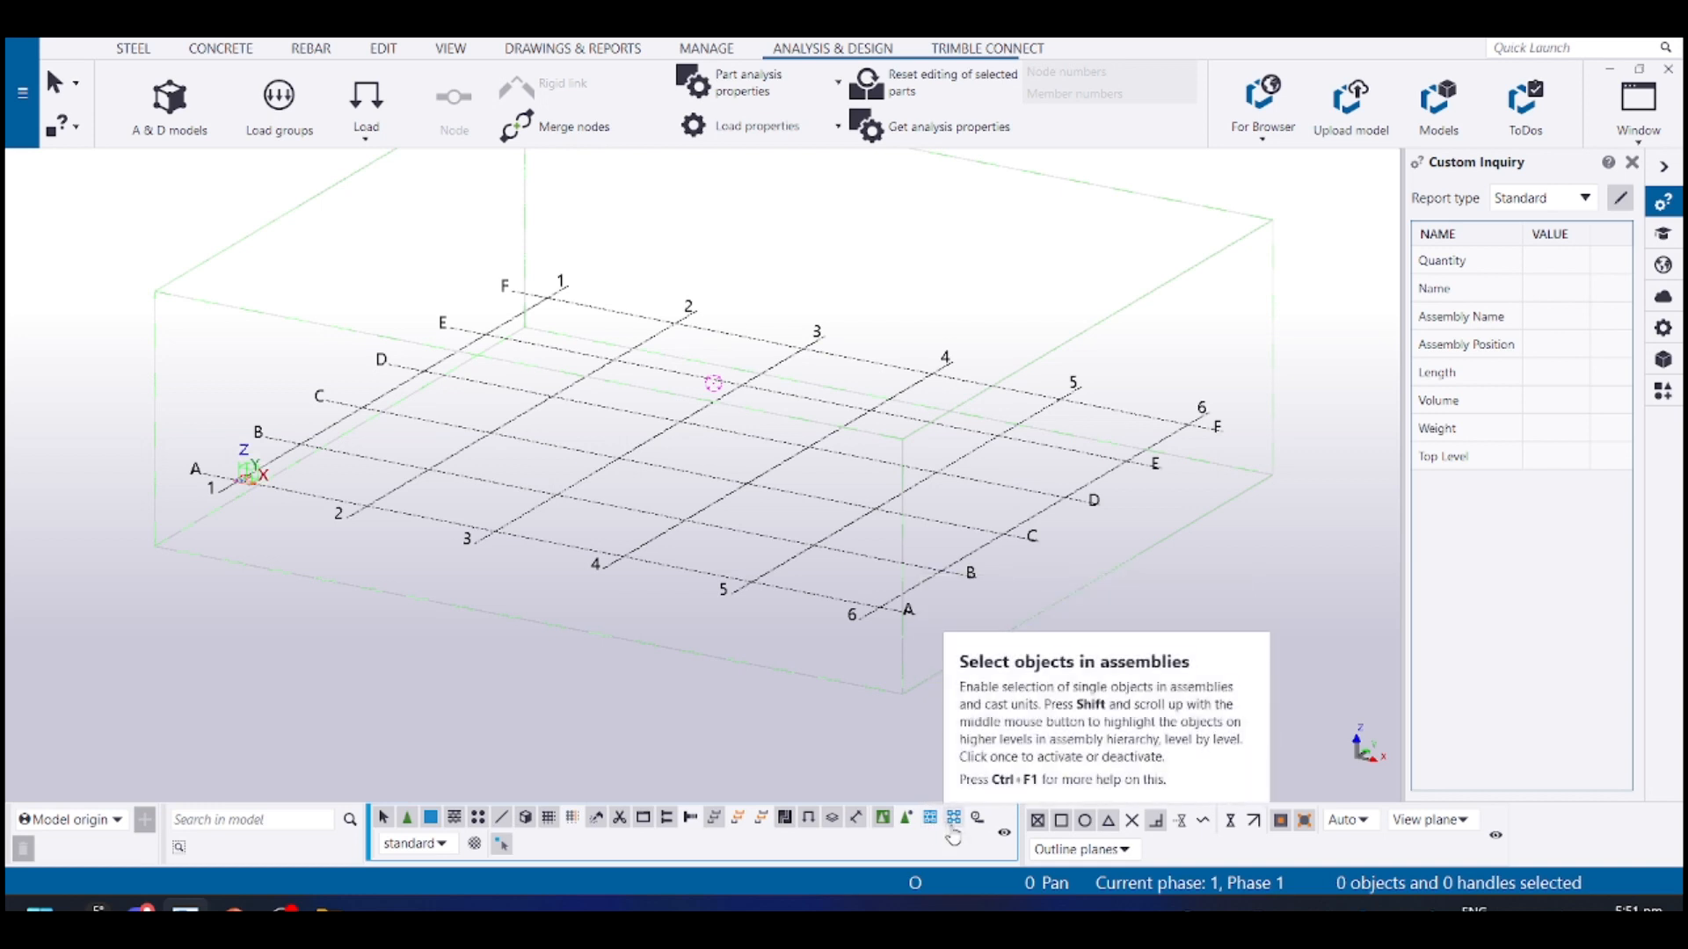
{"action": "middle_click_drag", "start_coordinate": [414, 443], "coordinate": [474, 458]}
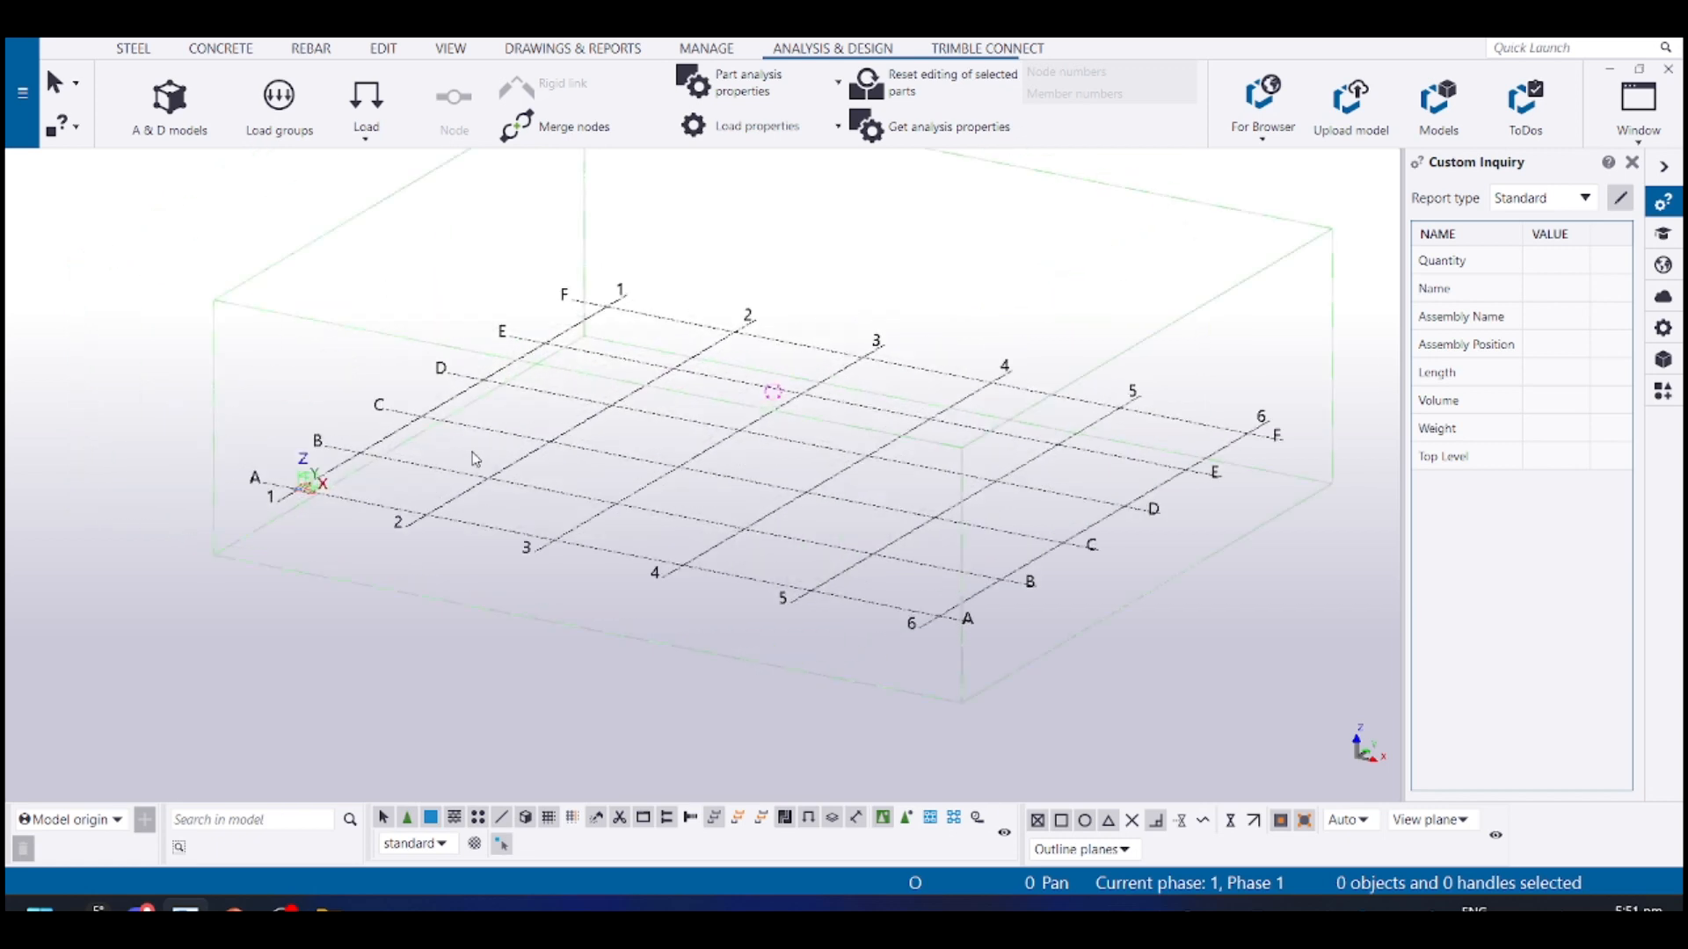
{"action": "key", "text": "ctrl+p"}
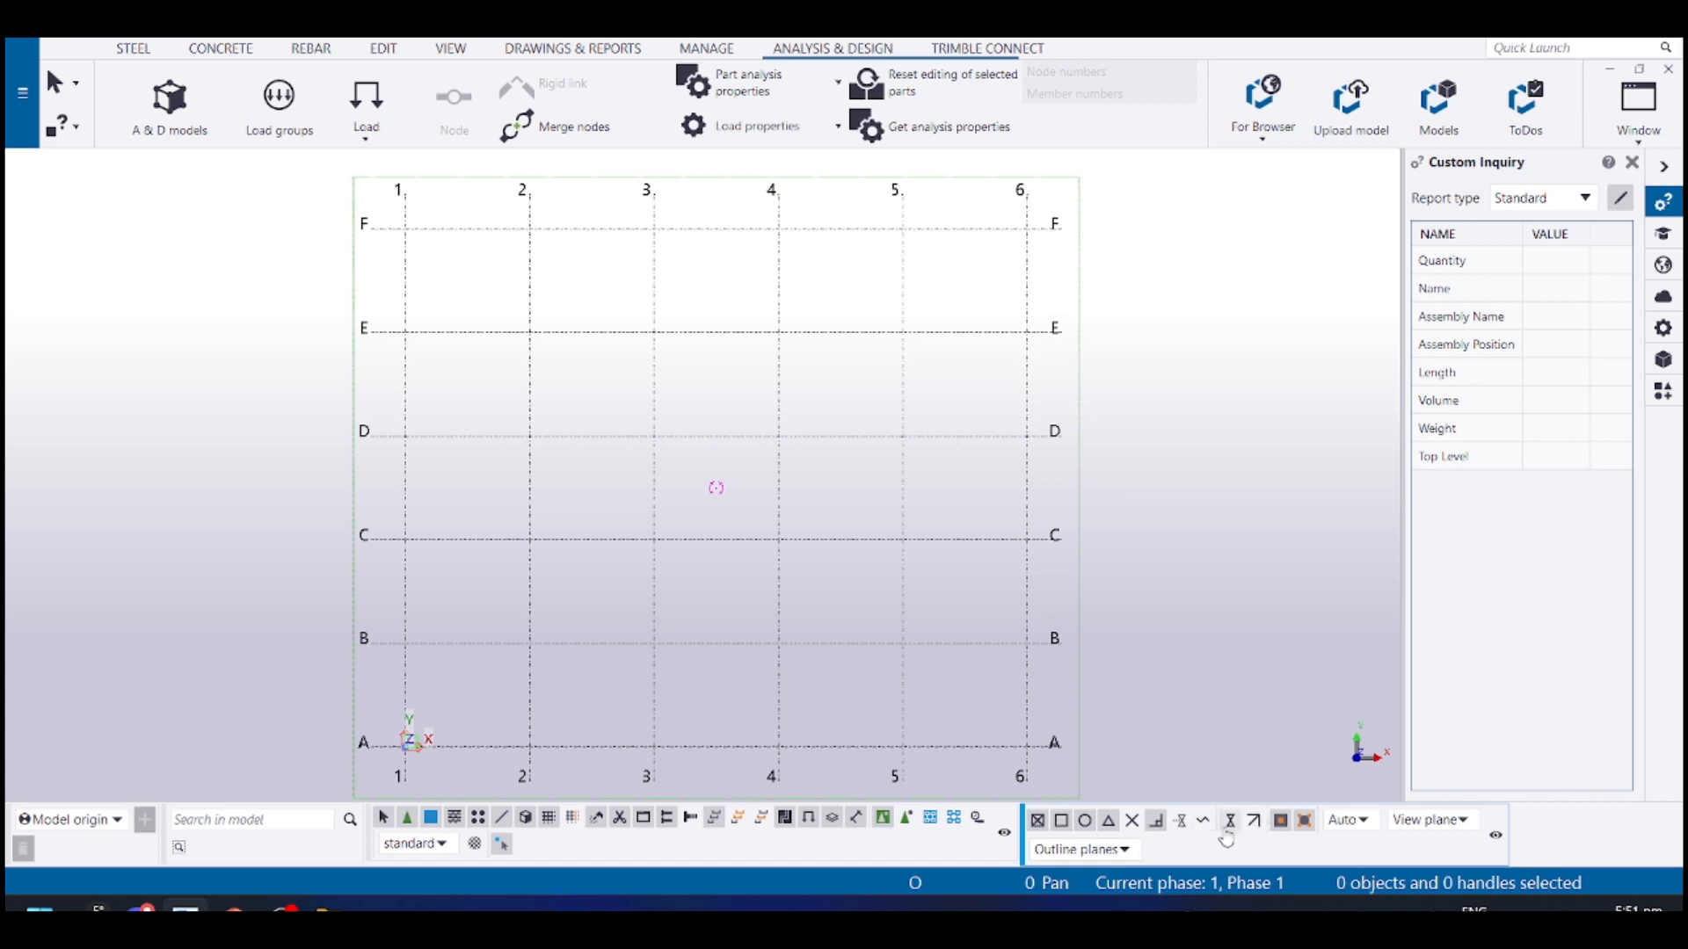
{"action": "mouse_move", "coordinate": [523, 728]}
{"action": "middle_mouse_down"}
{"action": "mouse_move", "coordinate": [581, 628]}
{"action": "mouse_move", "coordinate": [534, 717]}
{"action": "middle_mouse_up"}
{"action": "scroll", "coordinate": [580, 629], "scroll_direction": "down", "scroll_amount": 1}
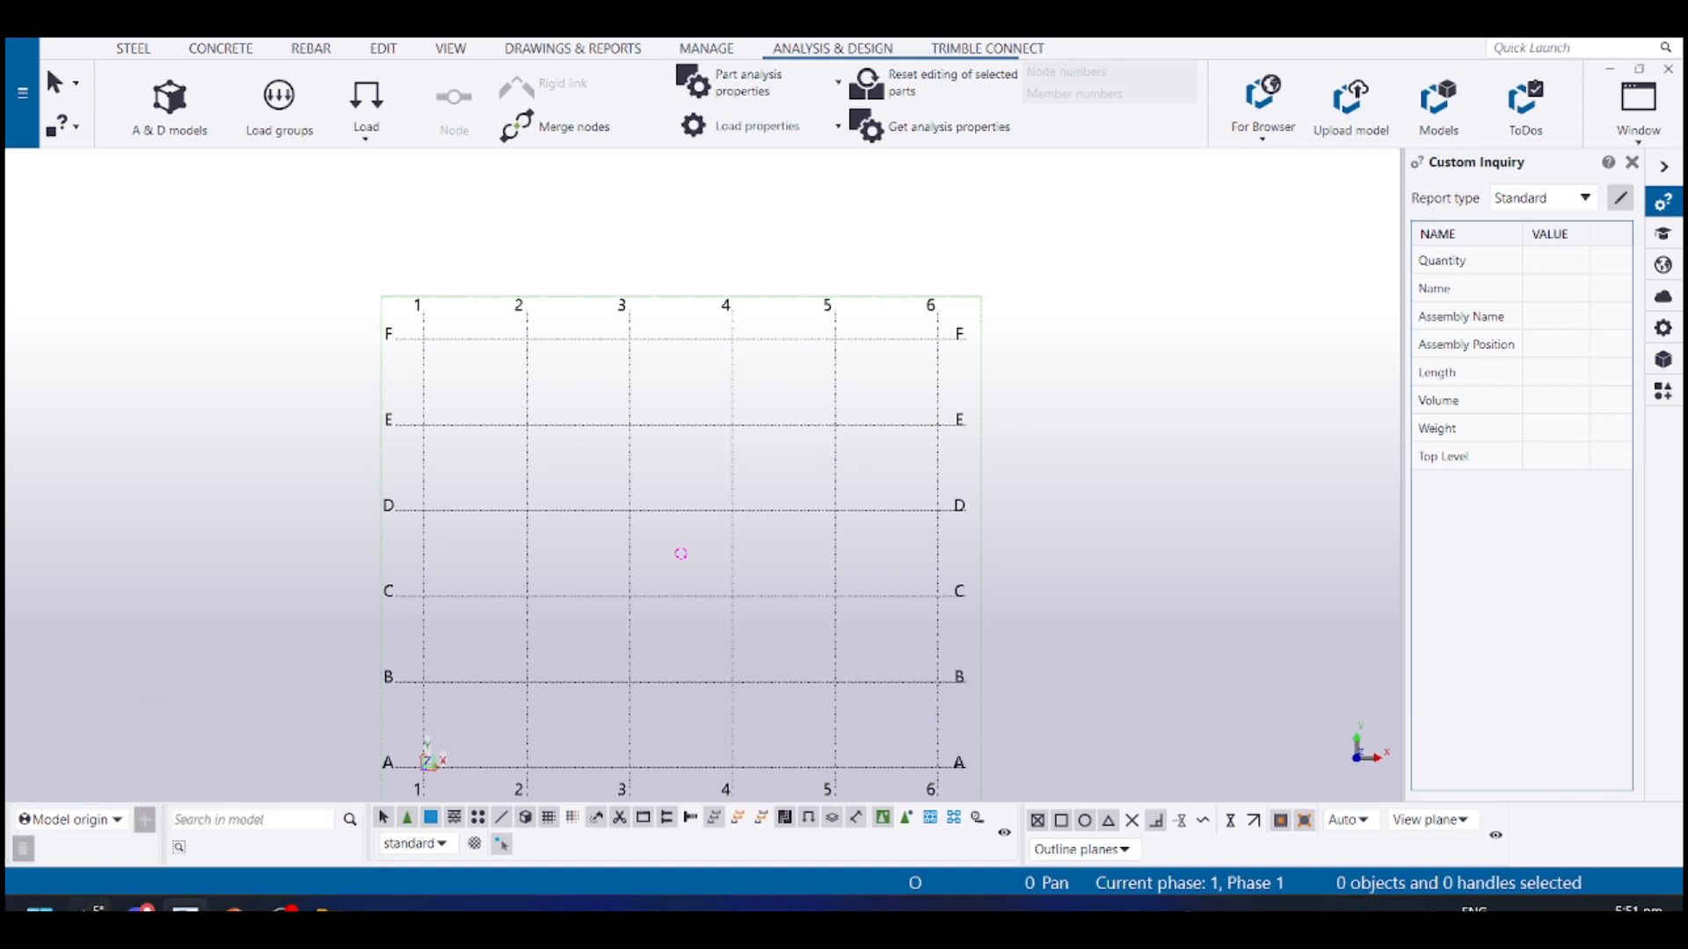
Switch to PowerPoint and examine the building dimensions on sectional plan C-C and sections A-A and B-B
{"action": "left_click", "coordinate": [234, 910]}
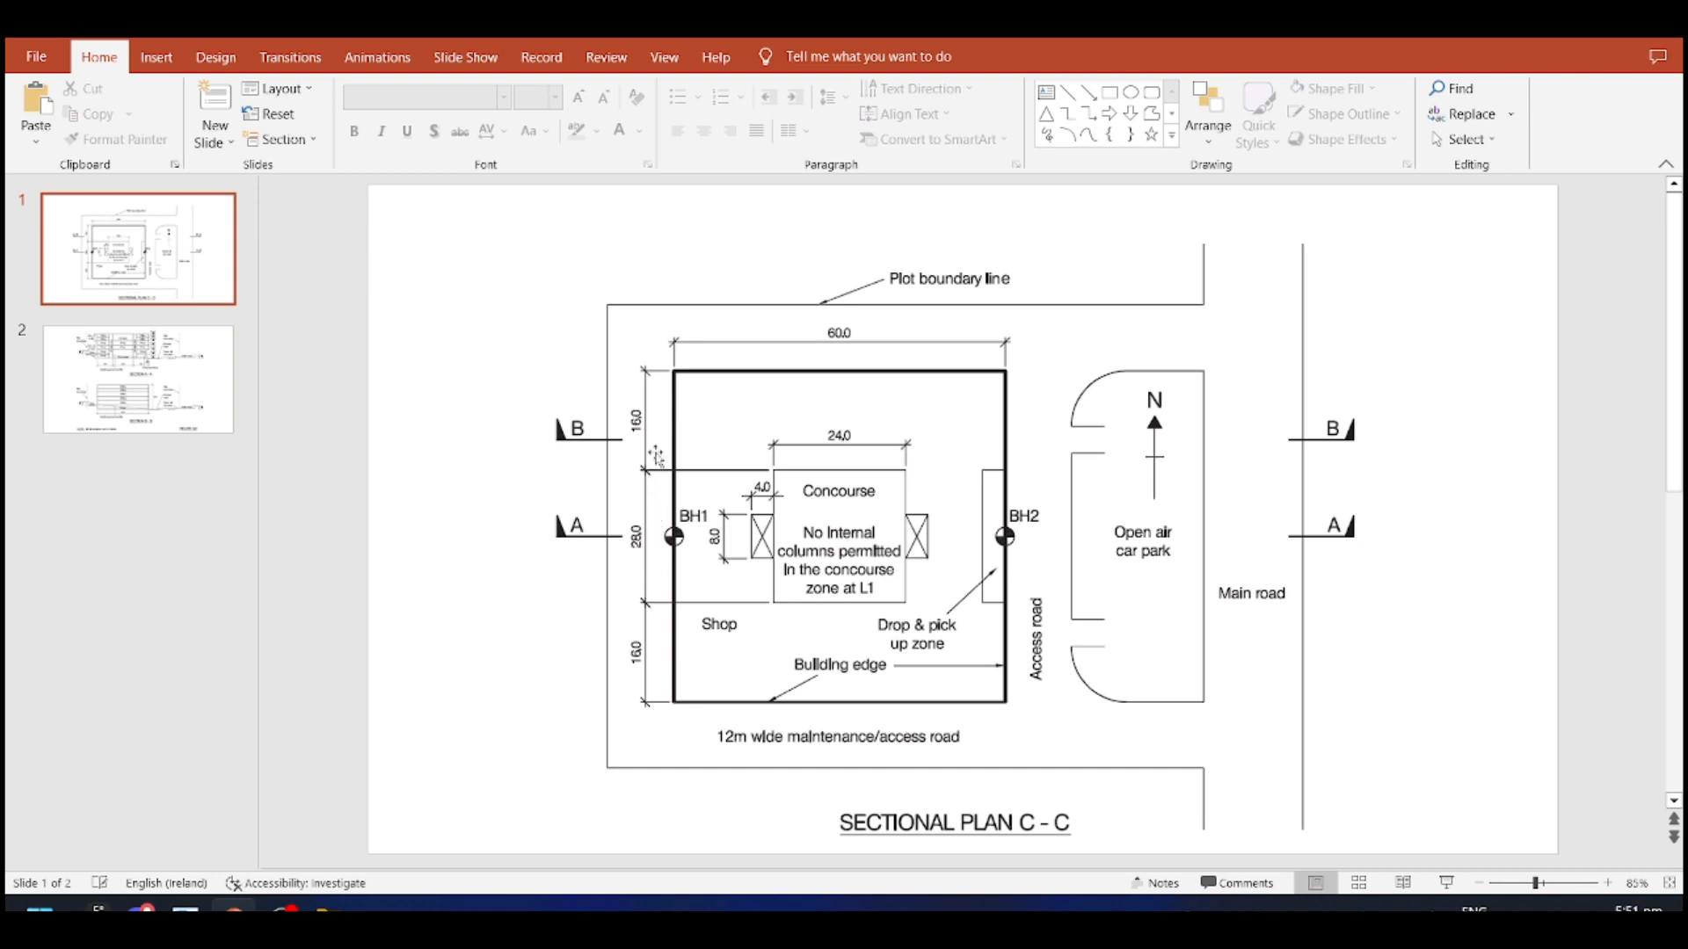
{"action": "scroll", "coordinate": [910, 510], "scroll_direction": "down", "scroll_amount": 1}
{"action": "scroll", "coordinate": [919, 501], "scroll_direction": "up", "scroll_amount": 1}
{"action": "scroll", "coordinate": [875, 646], "scroll_direction": "down", "scroll_amount": 1}
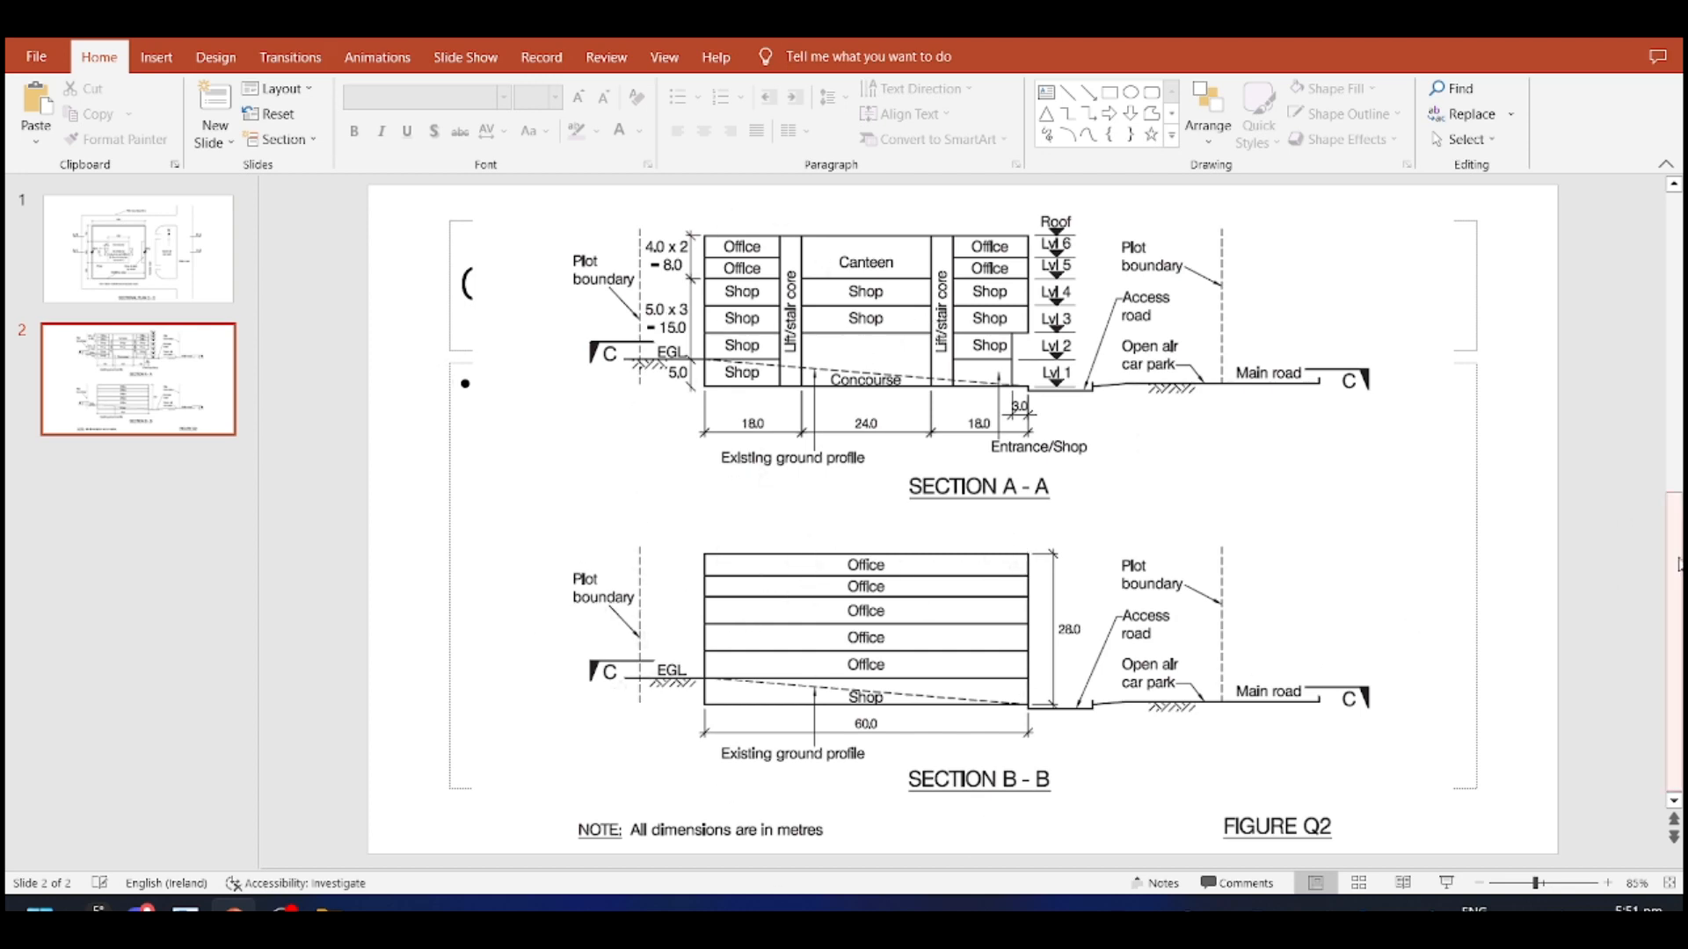
{"action": "scroll", "coordinate": [815, 446], "scroll_direction": "up", "scroll_amount": 1}
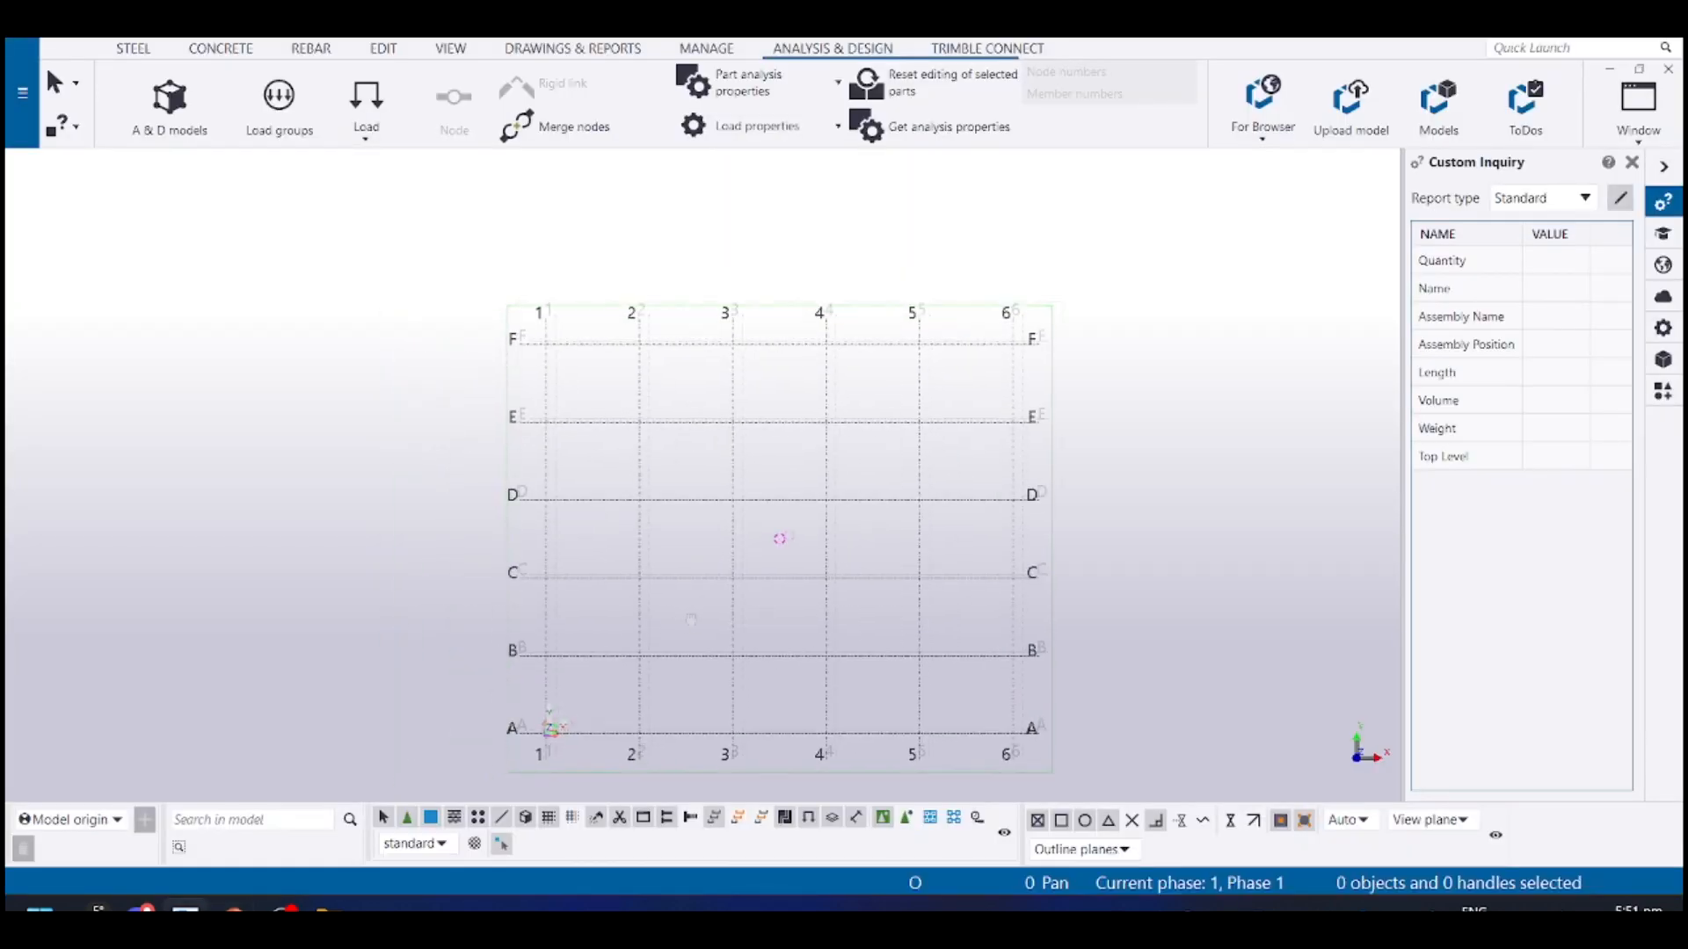
Back in Tekla Structures, select the individual vertical grid lines 2 to 5 and delete them
{"action": "middle_click_drag", "start_coordinate": [610, 673], "coordinate": [630, 668]}
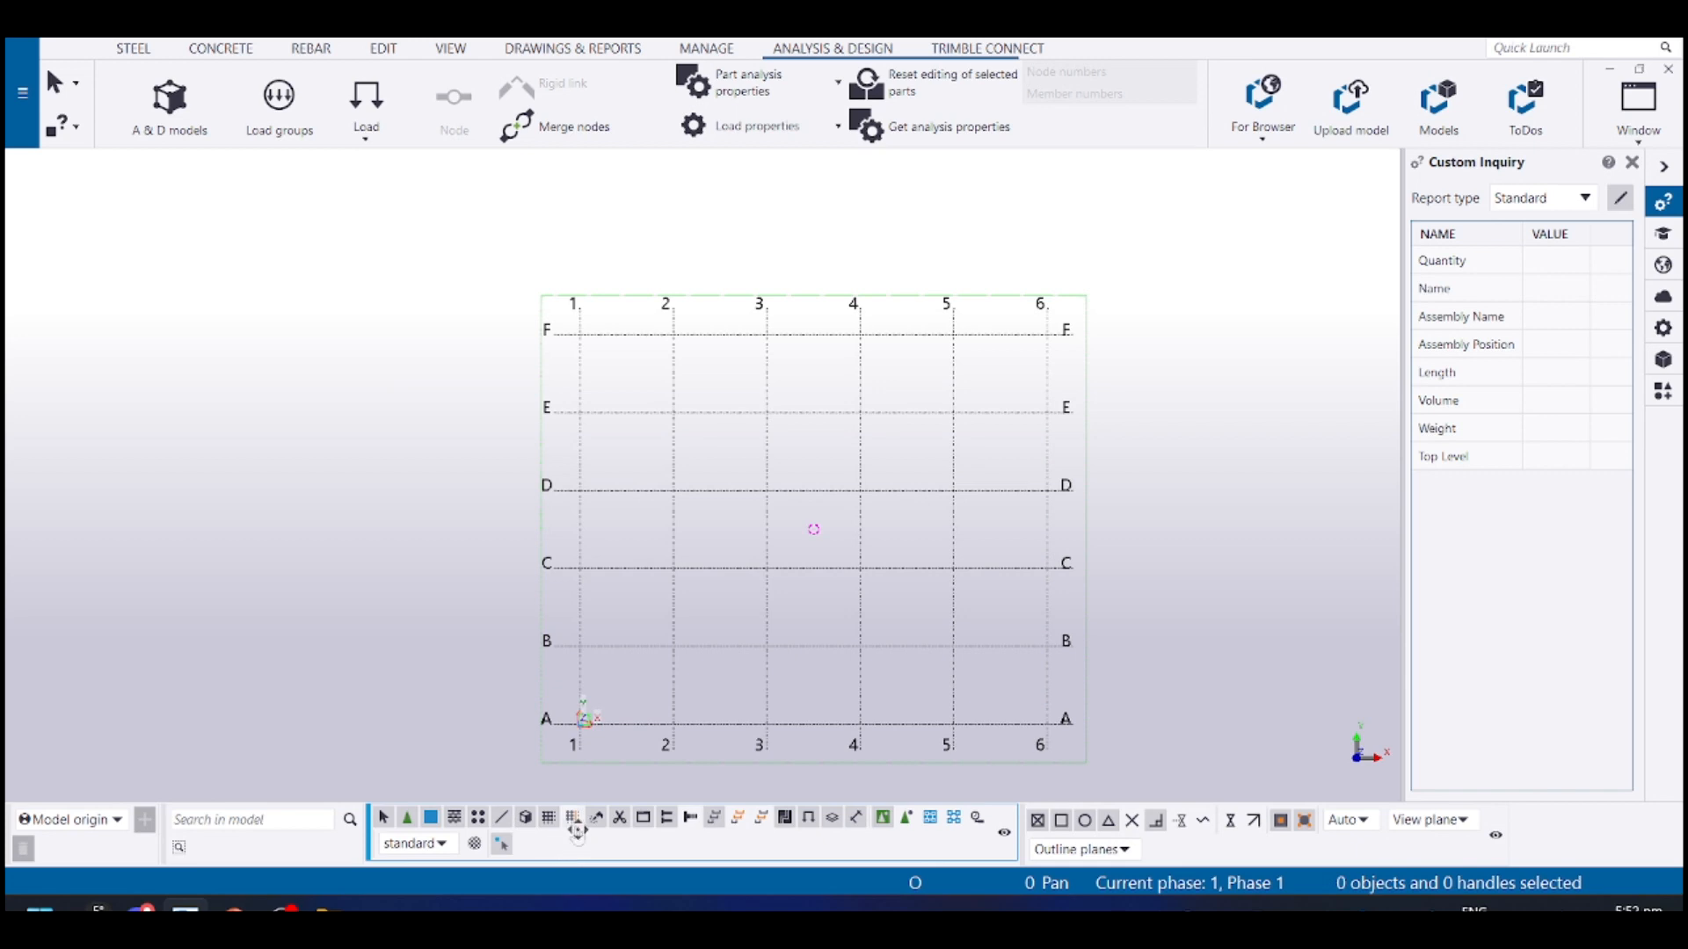
{"action": "left_click", "coordinate": [697, 726]}
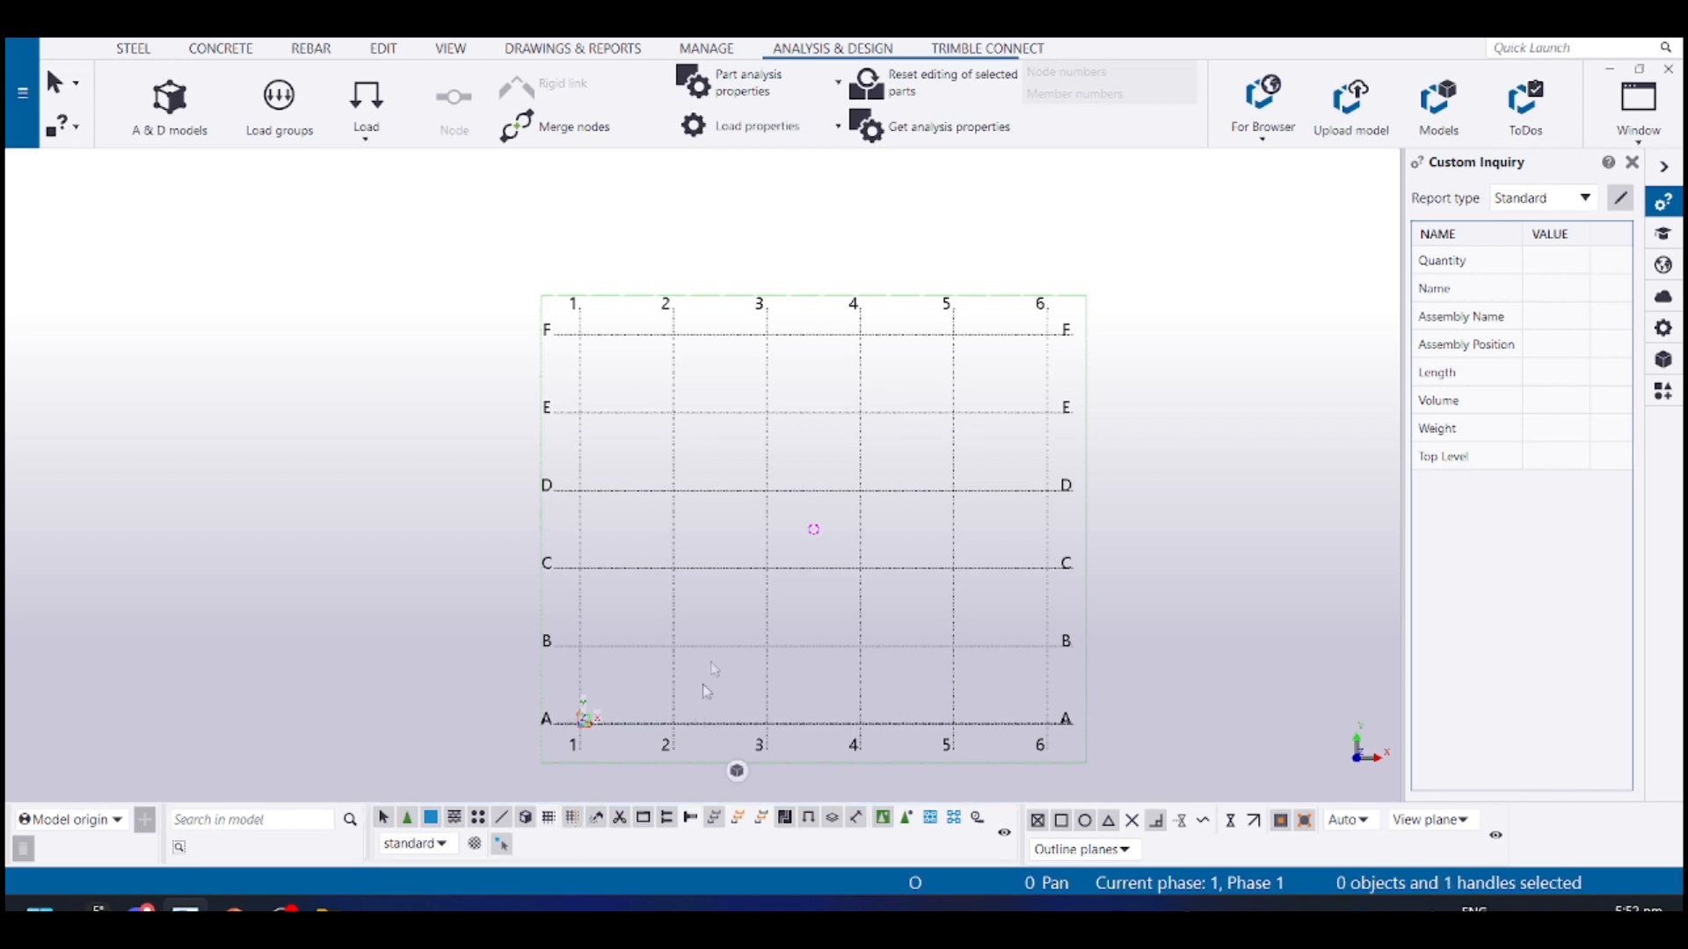
{"action": "left_click_drag", "start_coordinate": [1004, 357], "coordinate": [593, 412]}
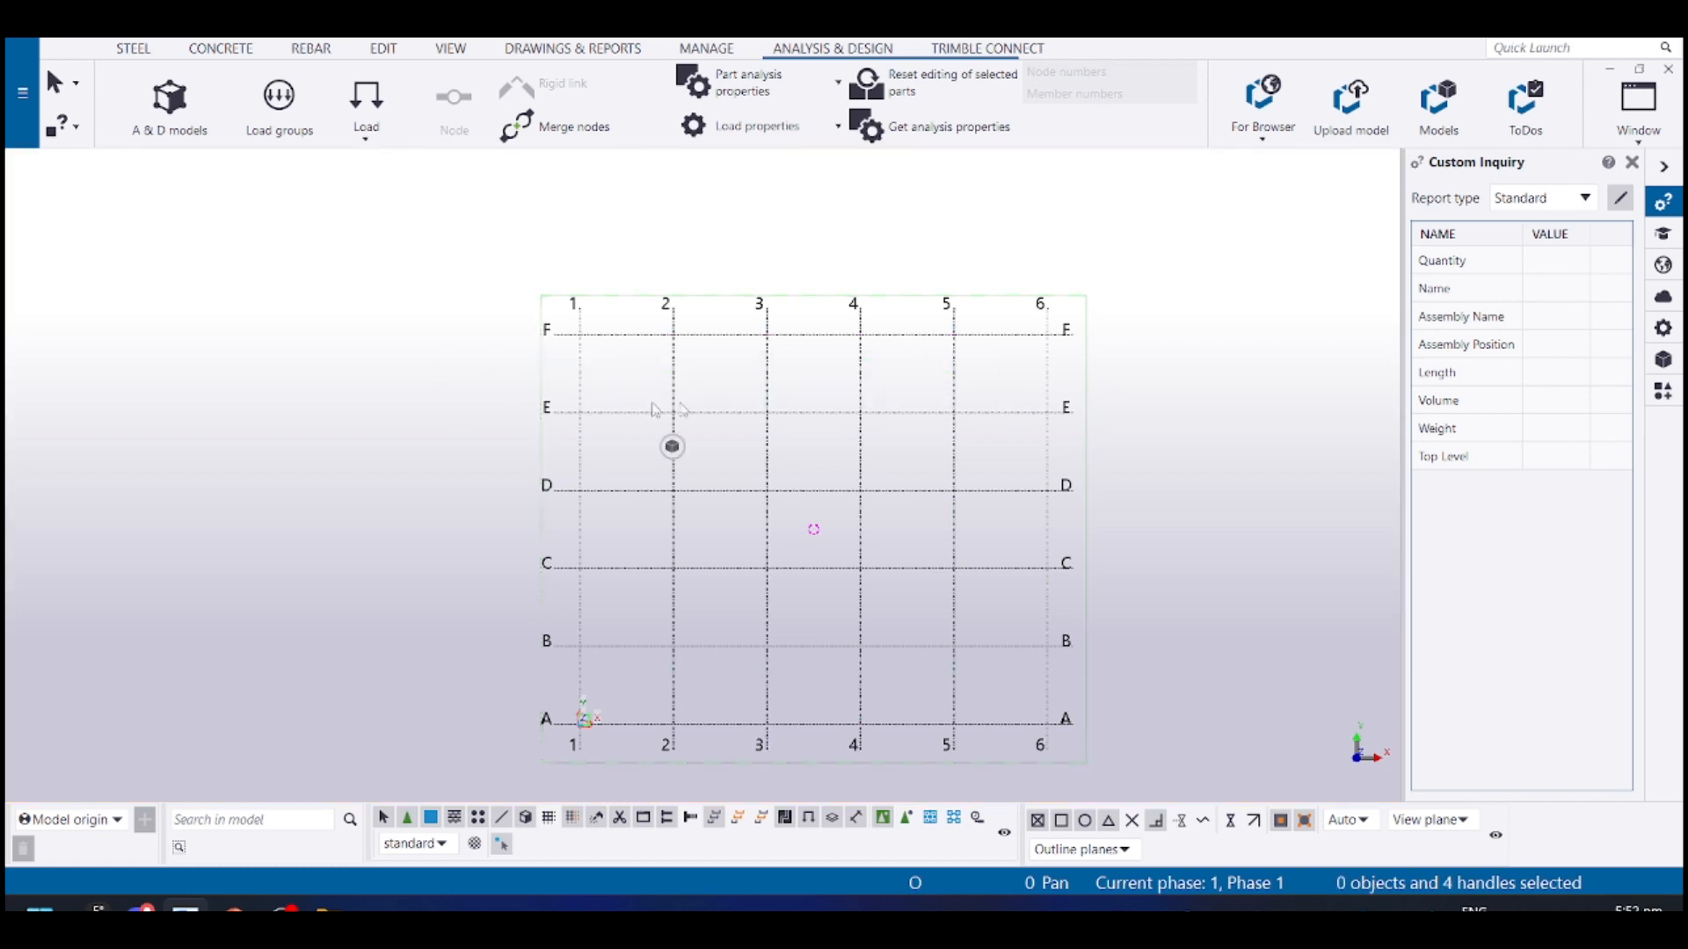
{"action": "key", "text": "Delete"}
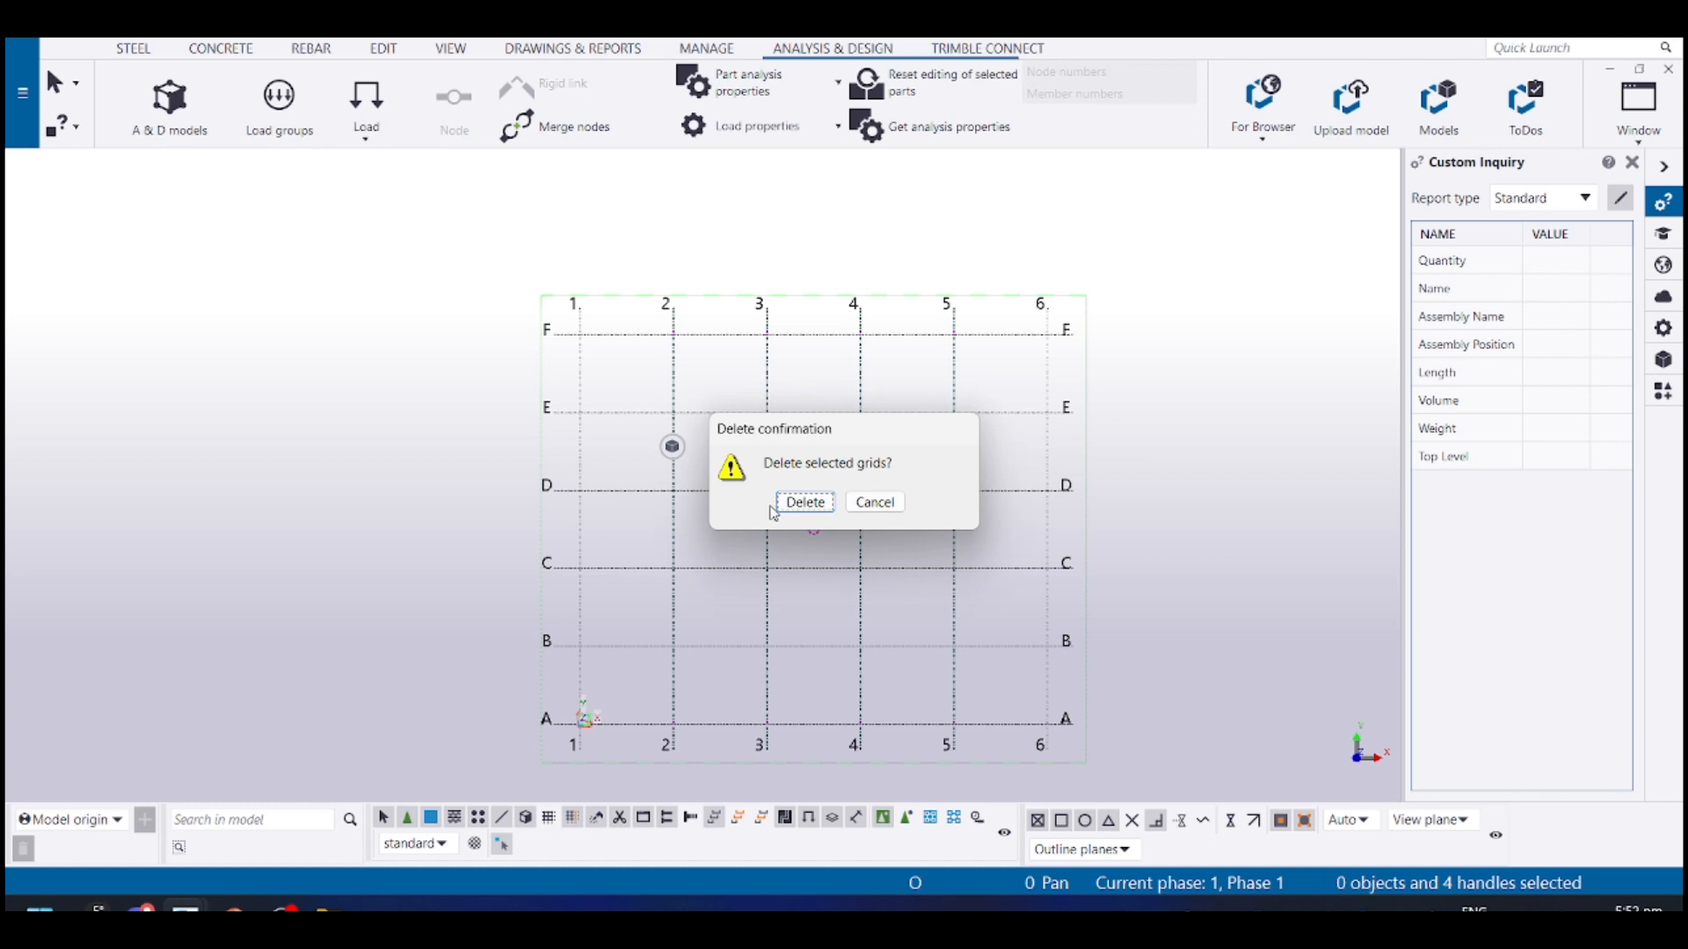
{"action": "left_click", "coordinate": [803, 502]}
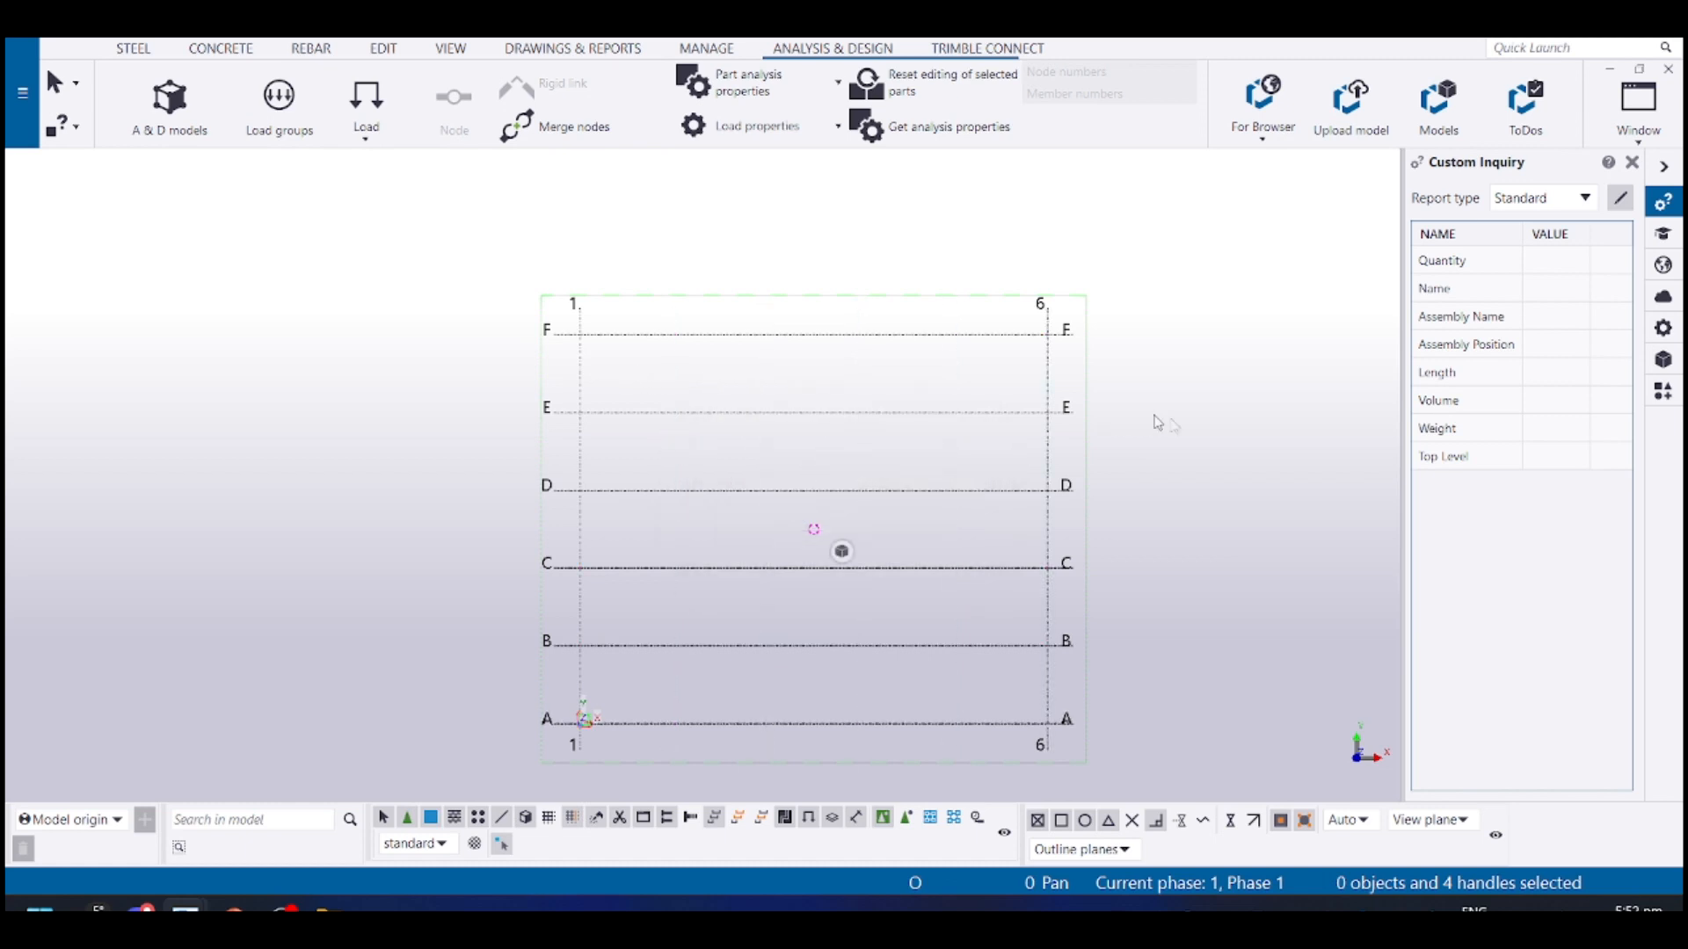
Open the properties of vertical grid line 6 and try to move the line inward
{"action": "double_click", "coordinate": [1050, 398]}
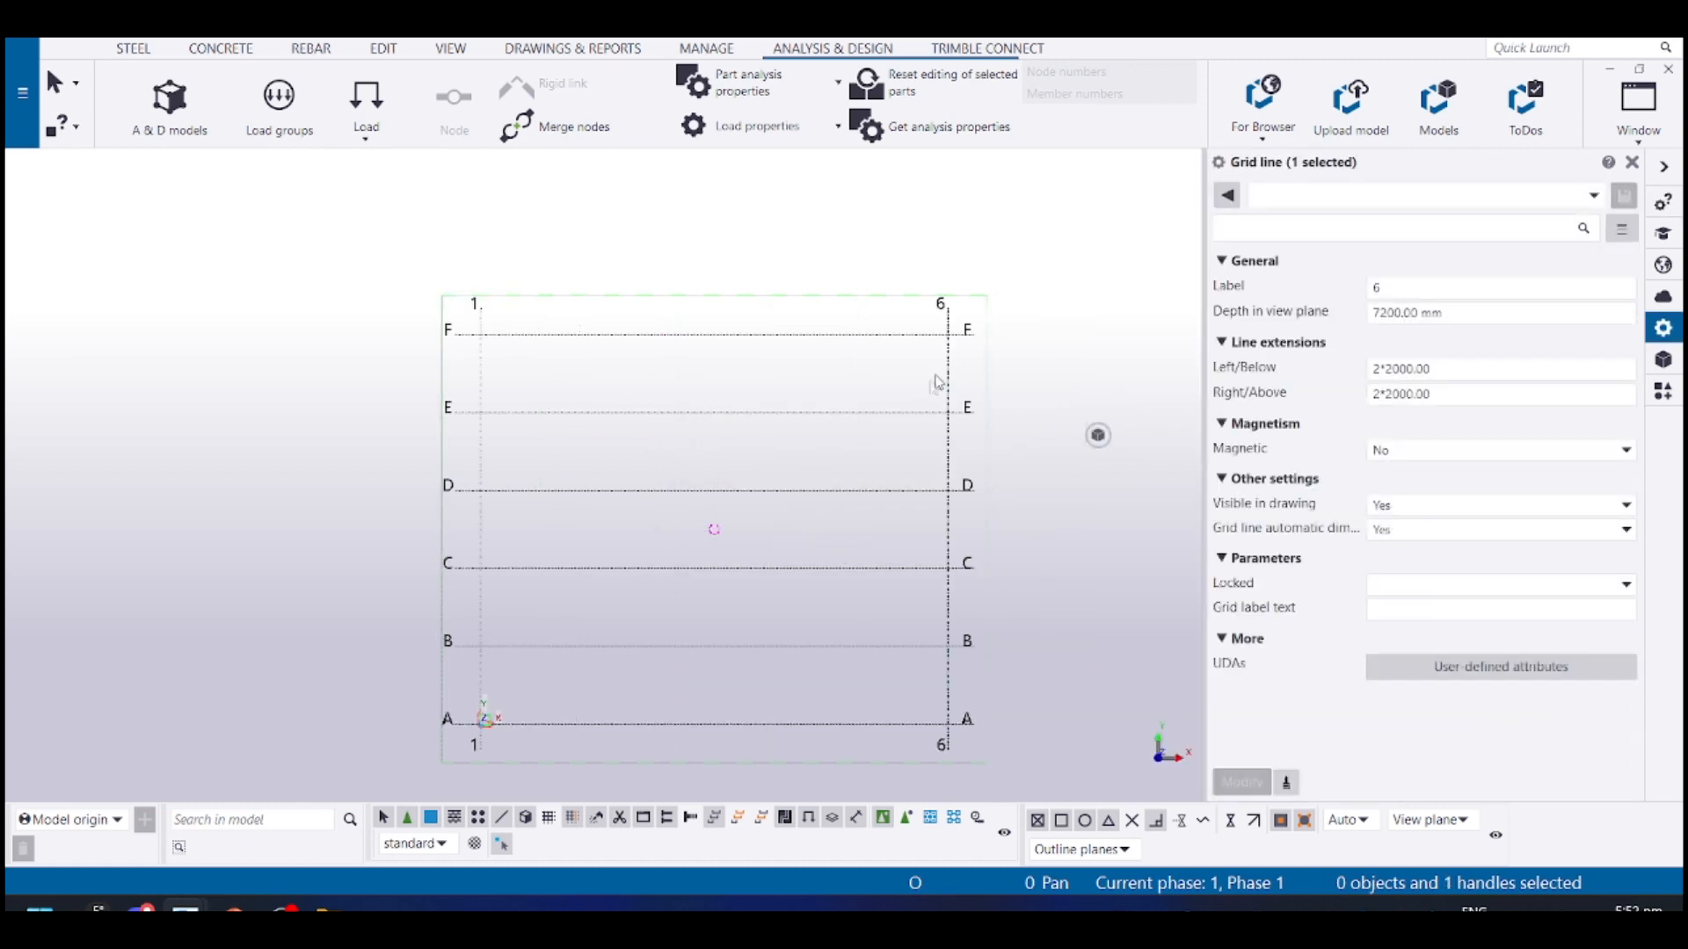
{"action": "left_click", "coordinate": [950, 376]}
{"action": "left_click", "coordinate": [501, 846]}
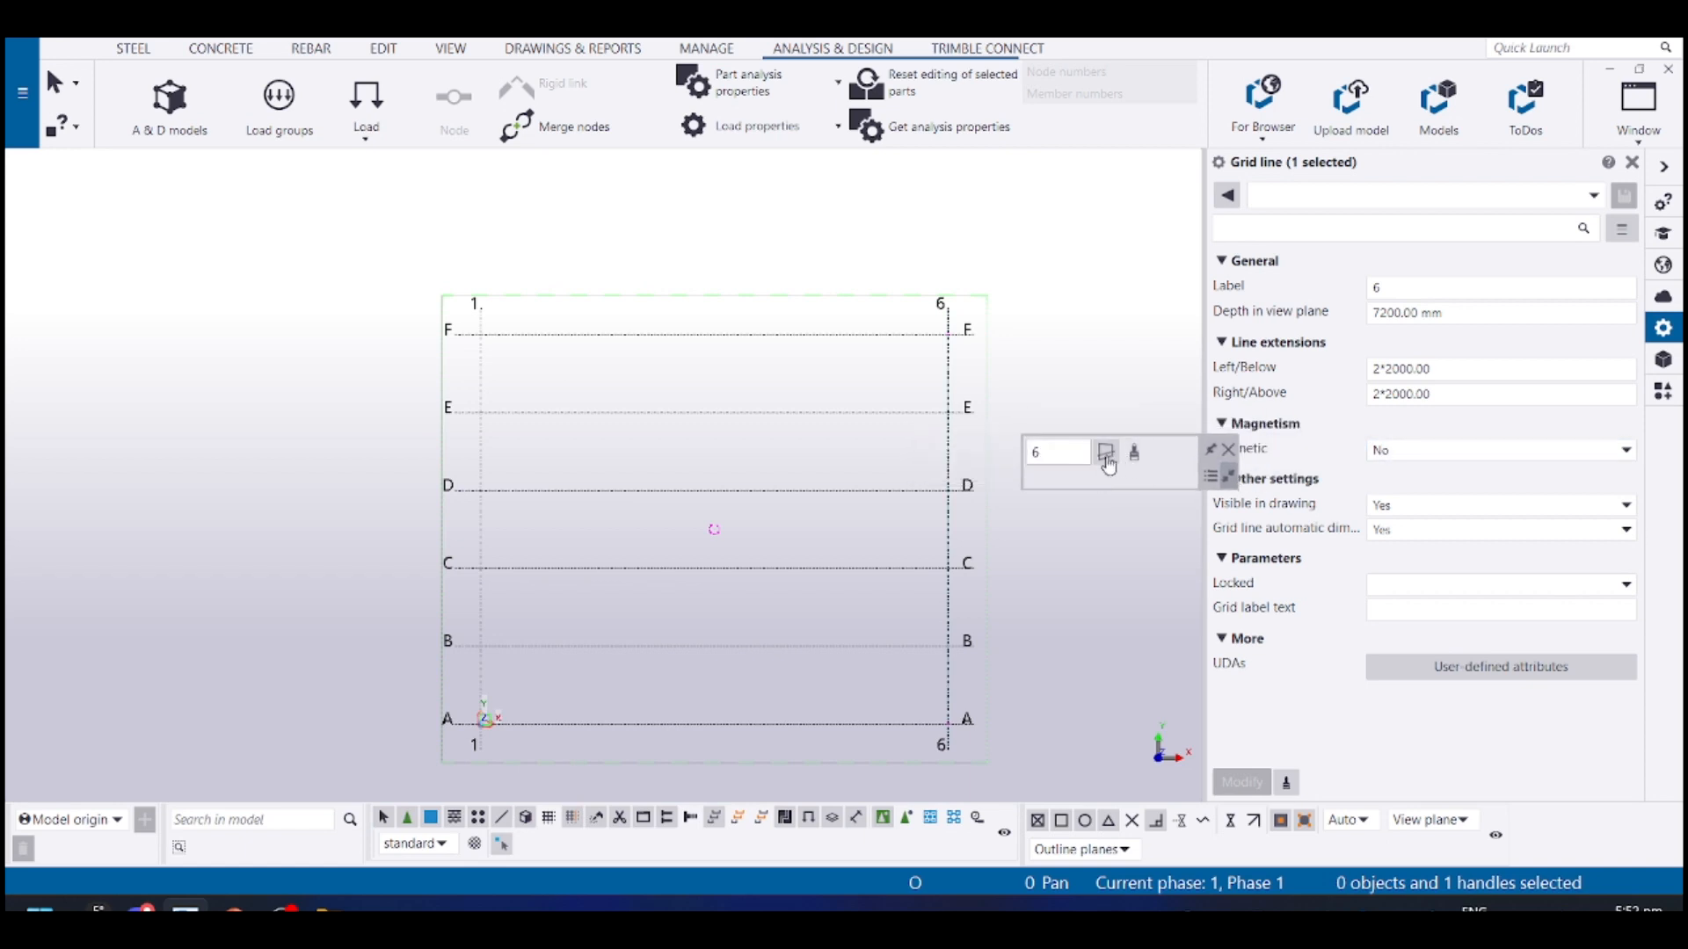
{"action": "left_click", "coordinate": [946, 400]}
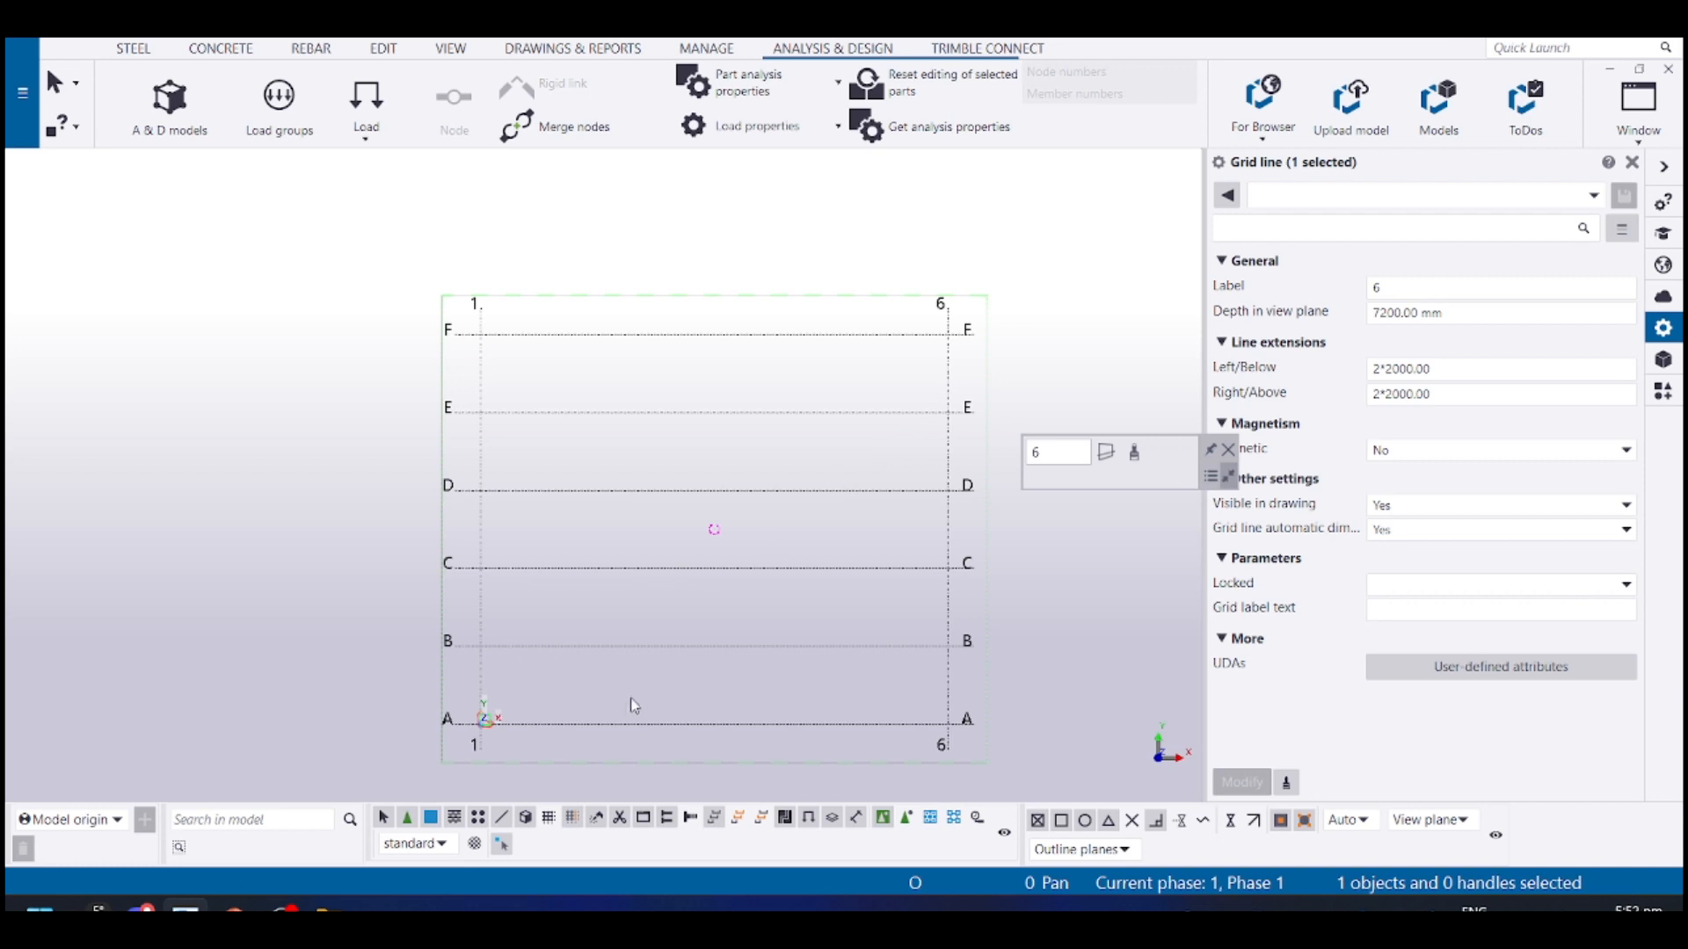
{"action": "scroll", "coordinate": [631, 701], "scroll_direction": "up", "scroll_amount": 2}
{"action": "middle_click_drag", "start_coordinate": [781, 641], "coordinate": [714, 479]}
{"action": "left_click", "coordinate": [986, 302]}
{"action": "left_click_drag", "start_coordinate": [987, 300], "coordinate": [896, 310]}
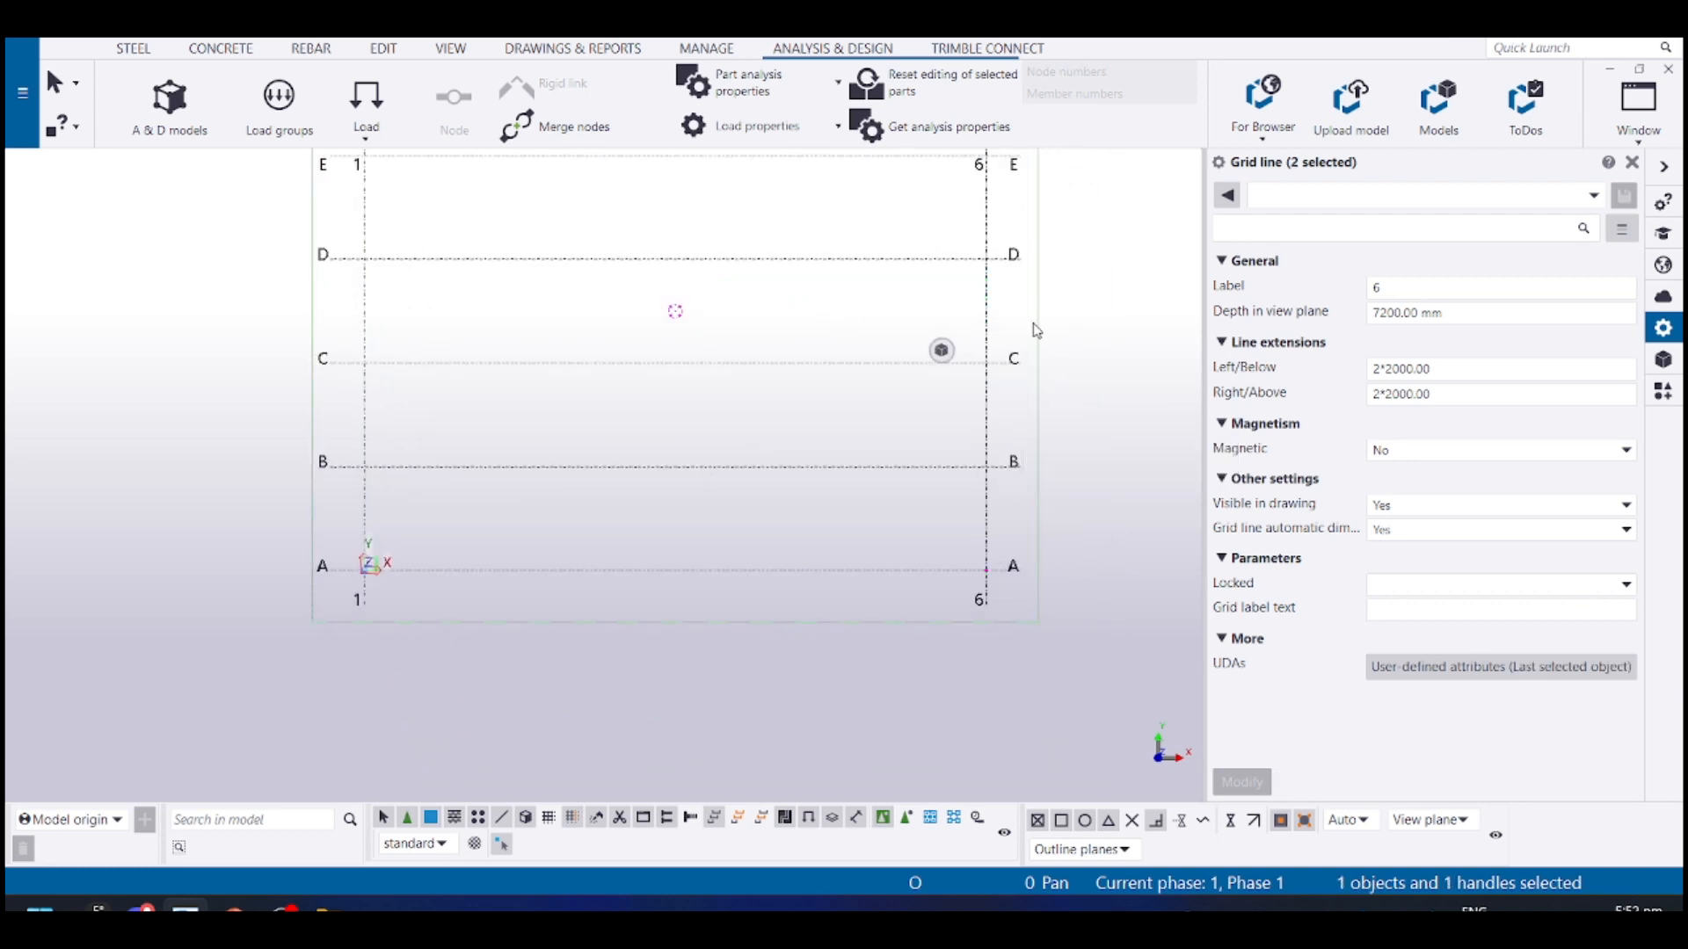
Reselect vertical grid line 6 and check the Locked setting in its properties
{"action": "left_click", "coordinate": [988, 327]}
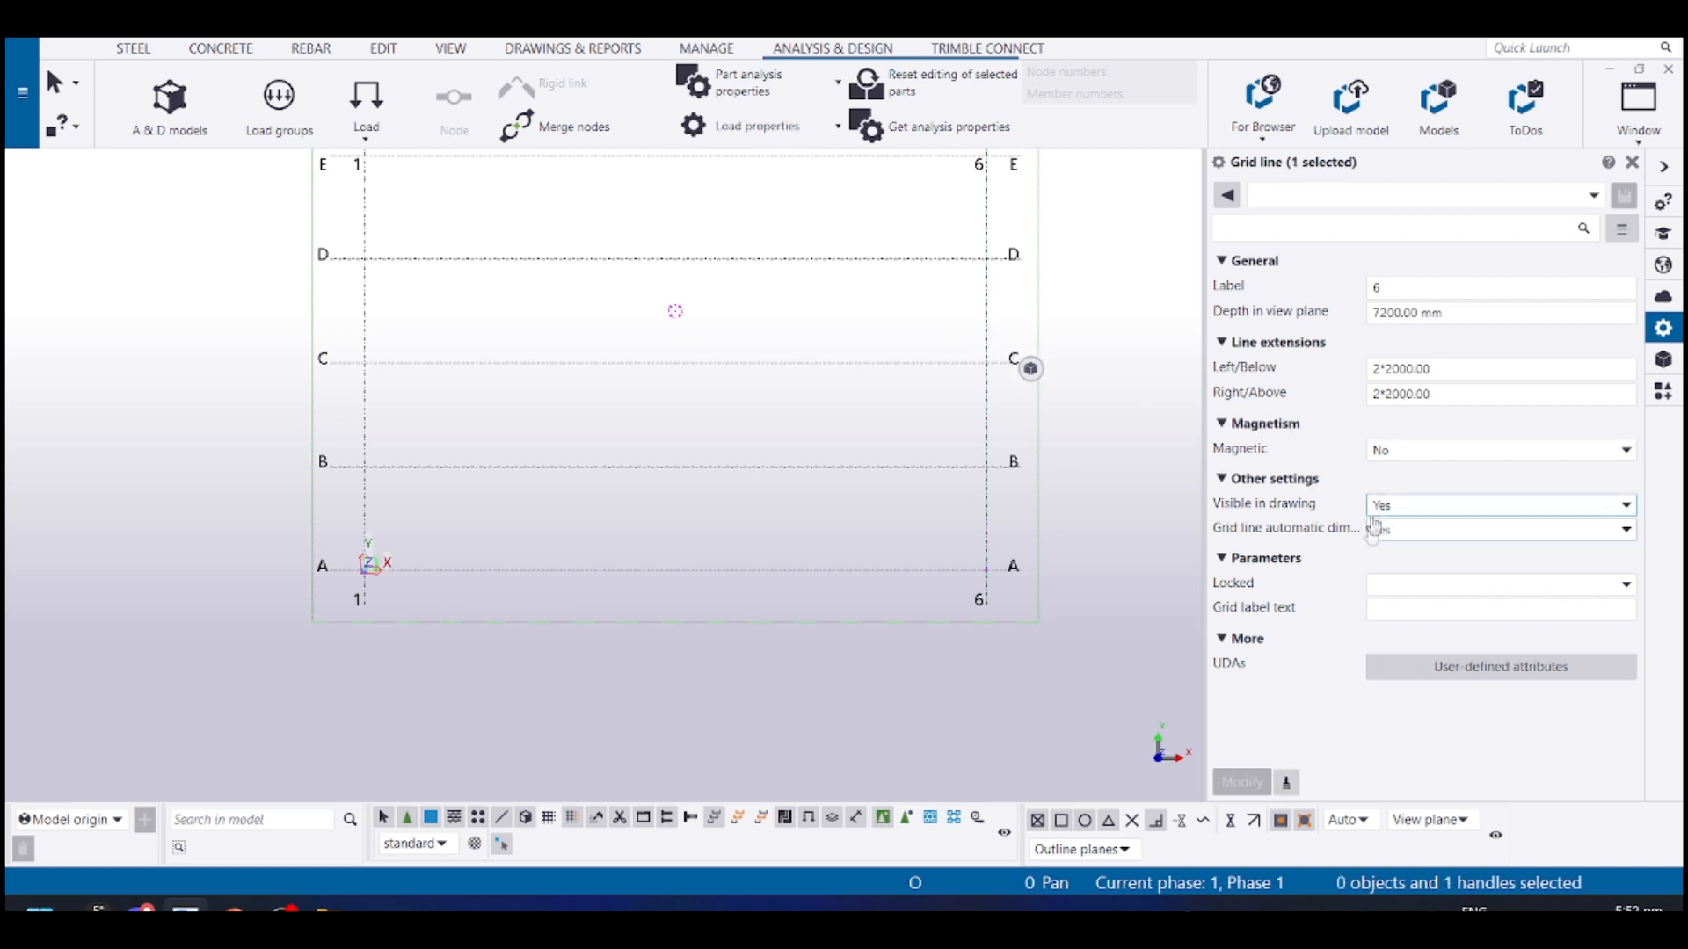
{"action": "left_click", "coordinate": [1374, 587]}
{"action": "left_click", "coordinate": [1375, 587]}
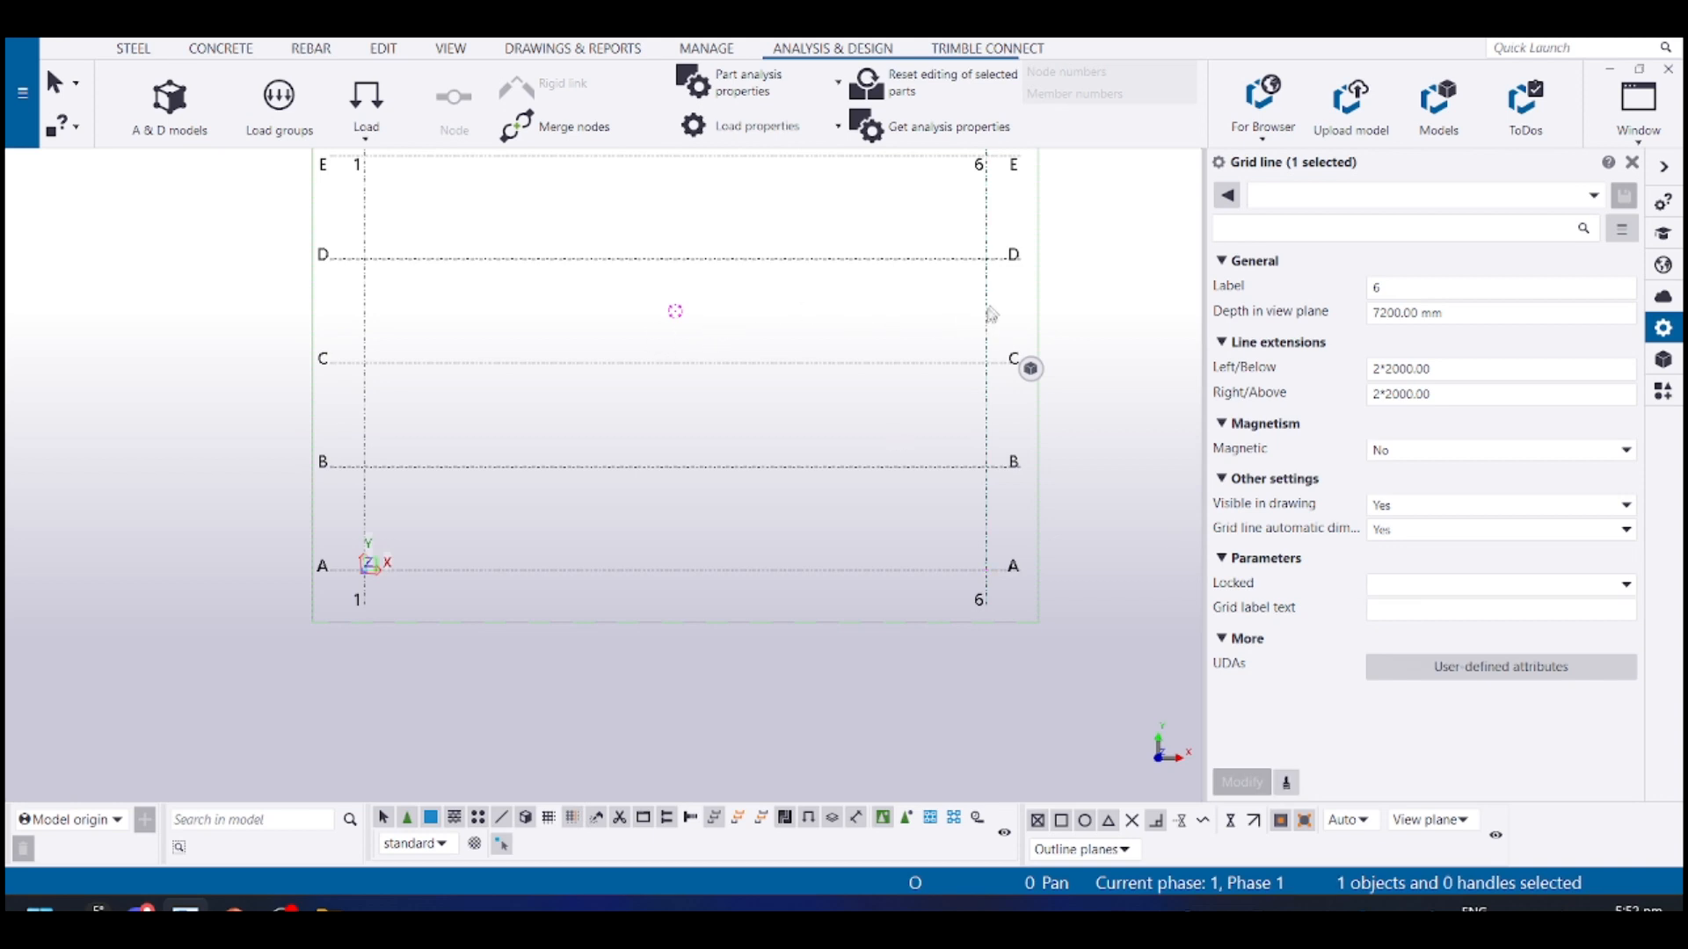
{"action": "left_click", "coordinate": [934, 294], "text": "shift"}
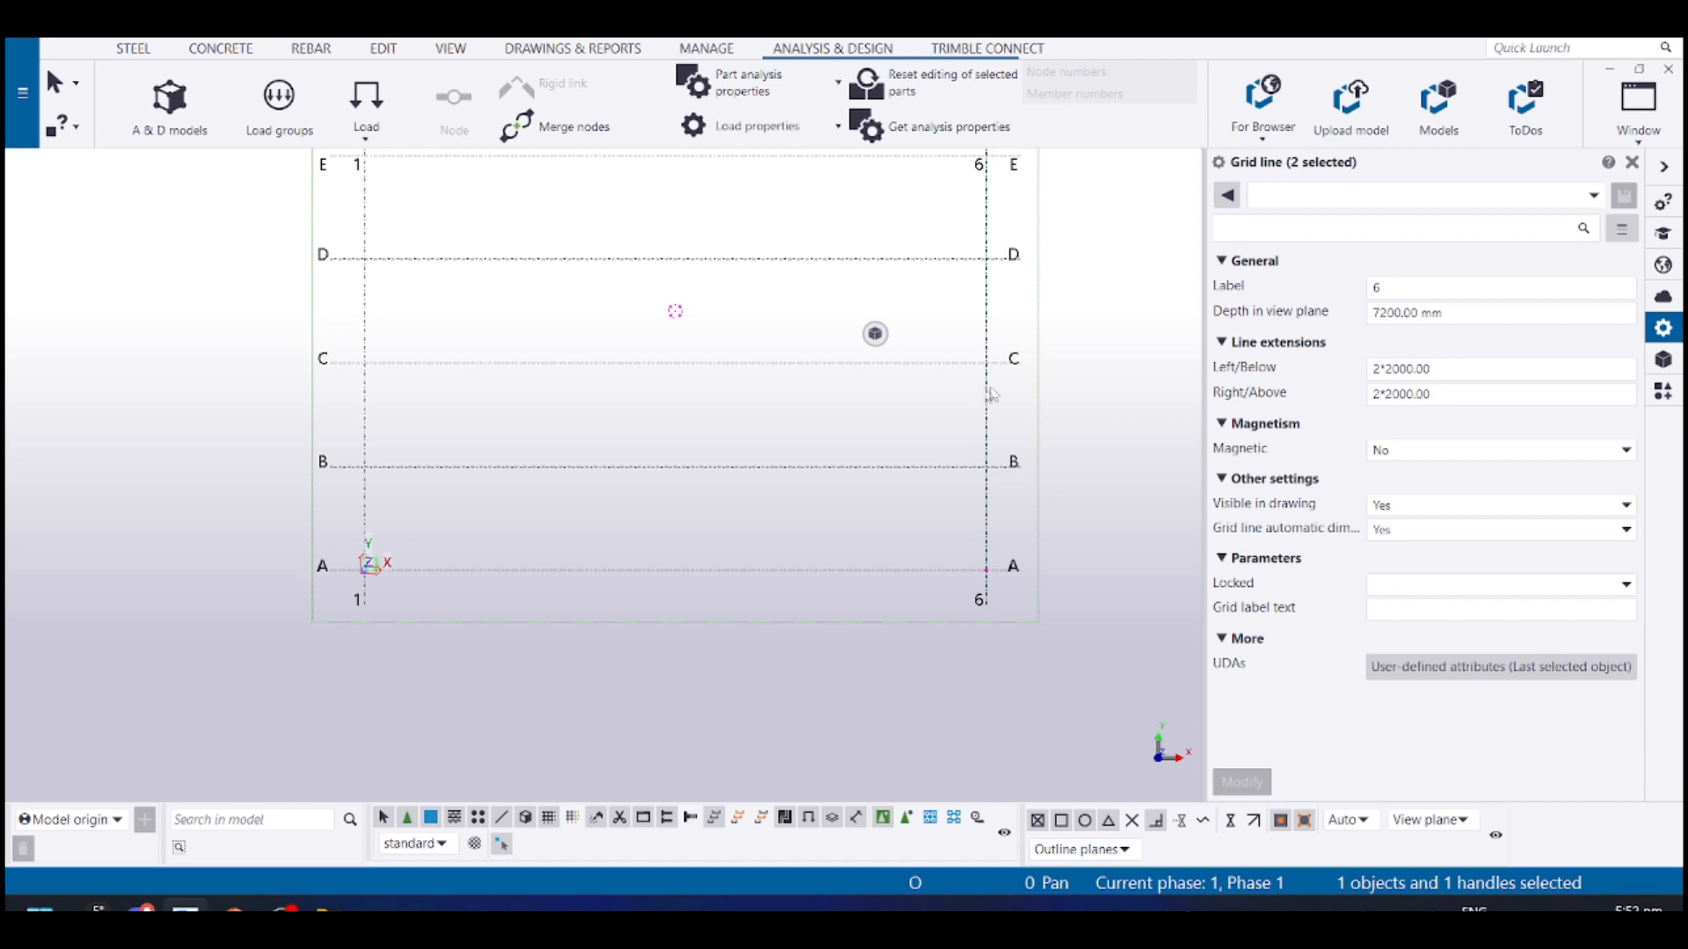
Select the whole rectangular grid and examine the spacing dimensions between its vertical and horizontal lines
{"action": "left_click", "coordinate": [985, 332]}
{"action": "left_click", "coordinate": [987, 320]}
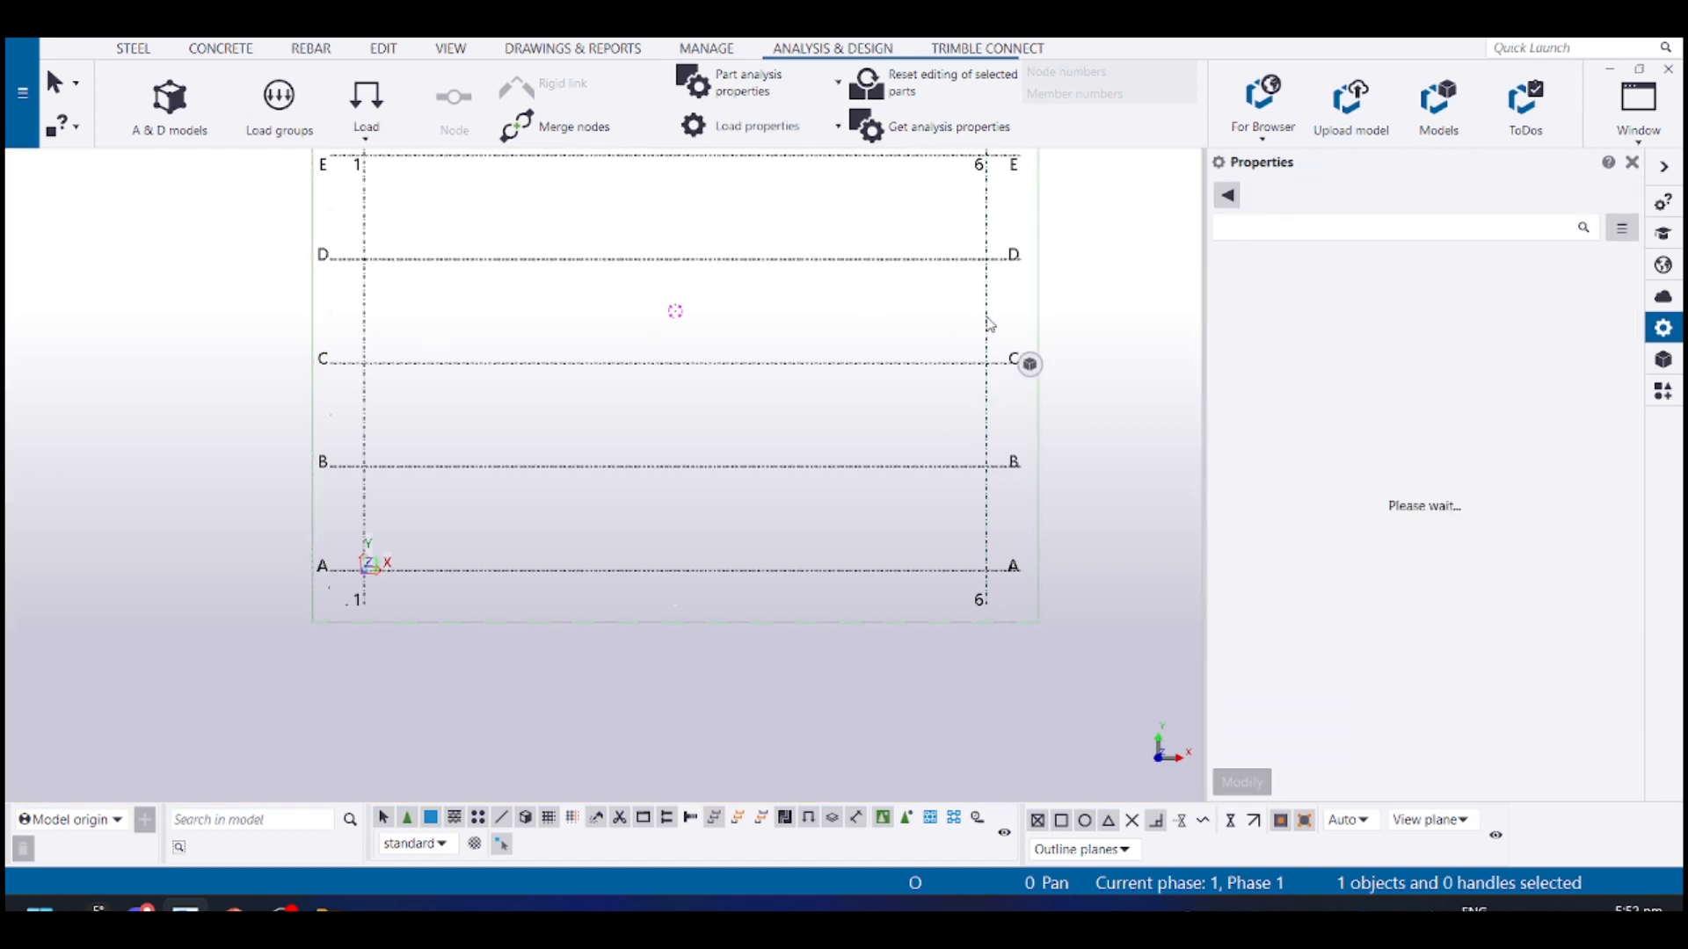
{"action": "middle_click_drag", "start_coordinate": [947, 323], "coordinate": [866, 437]}
{"action": "middle_click_drag", "start_coordinate": [908, 332], "coordinate": [517, 330]}
{"action": "scroll", "coordinate": [545, 329], "scroll_direction": "up", "scroll_amount": 3}
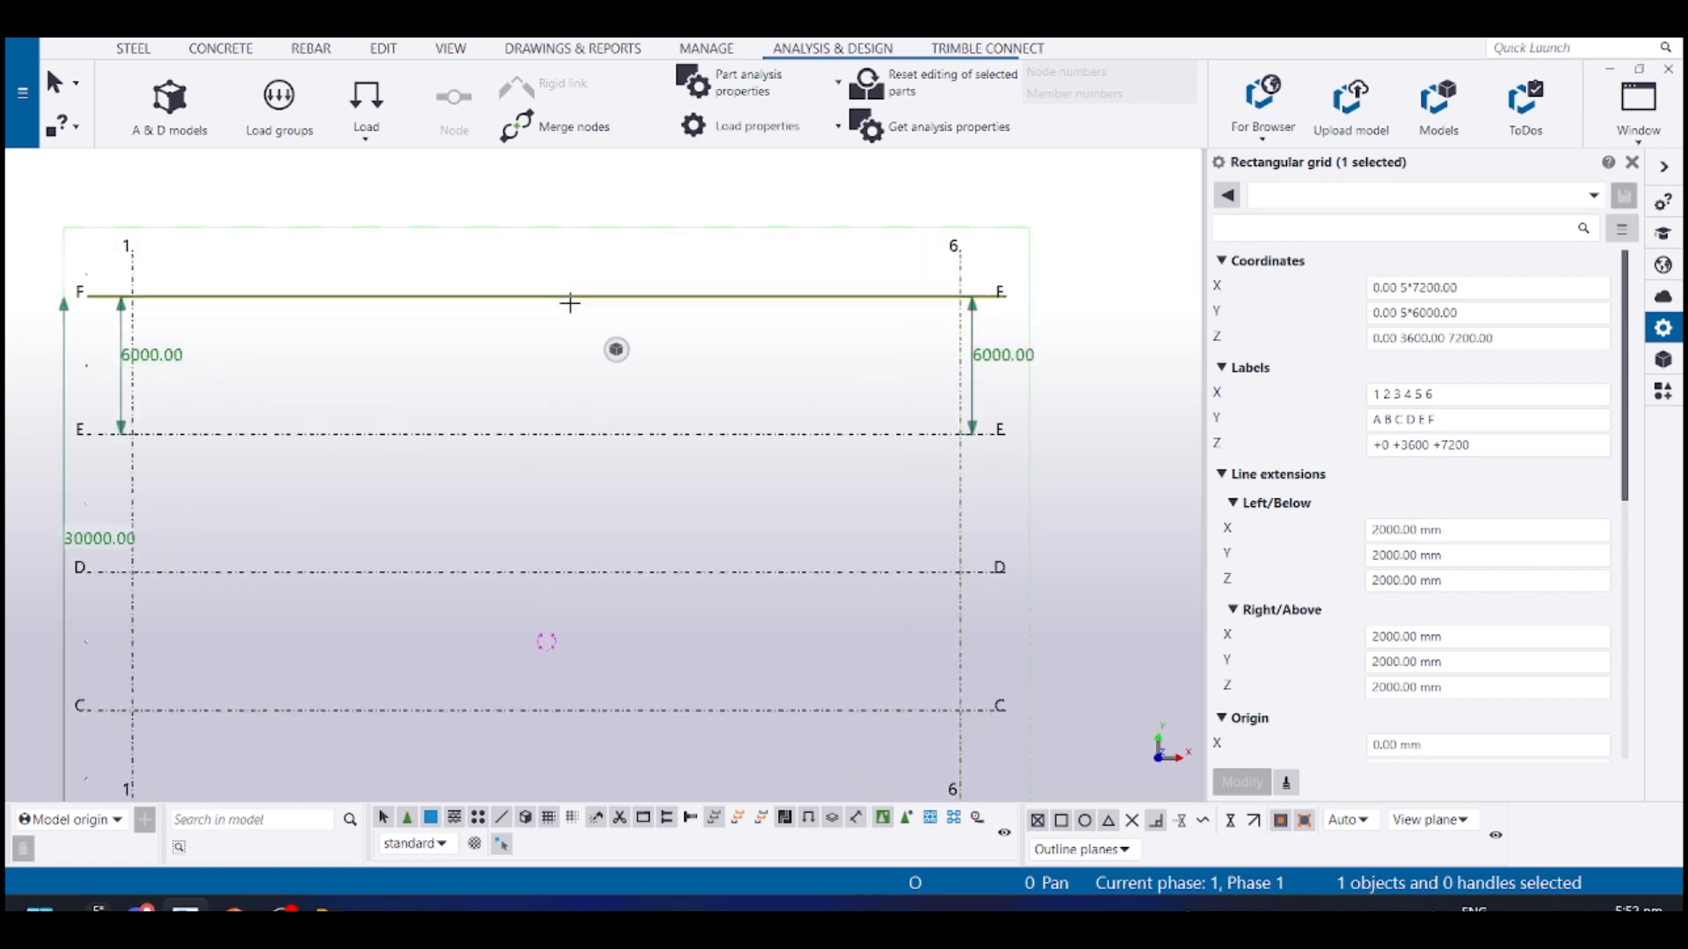
{"action": "scroll", "coordinate": [817, 440], "scroll_direction": "down", "scroll_amount": 2}
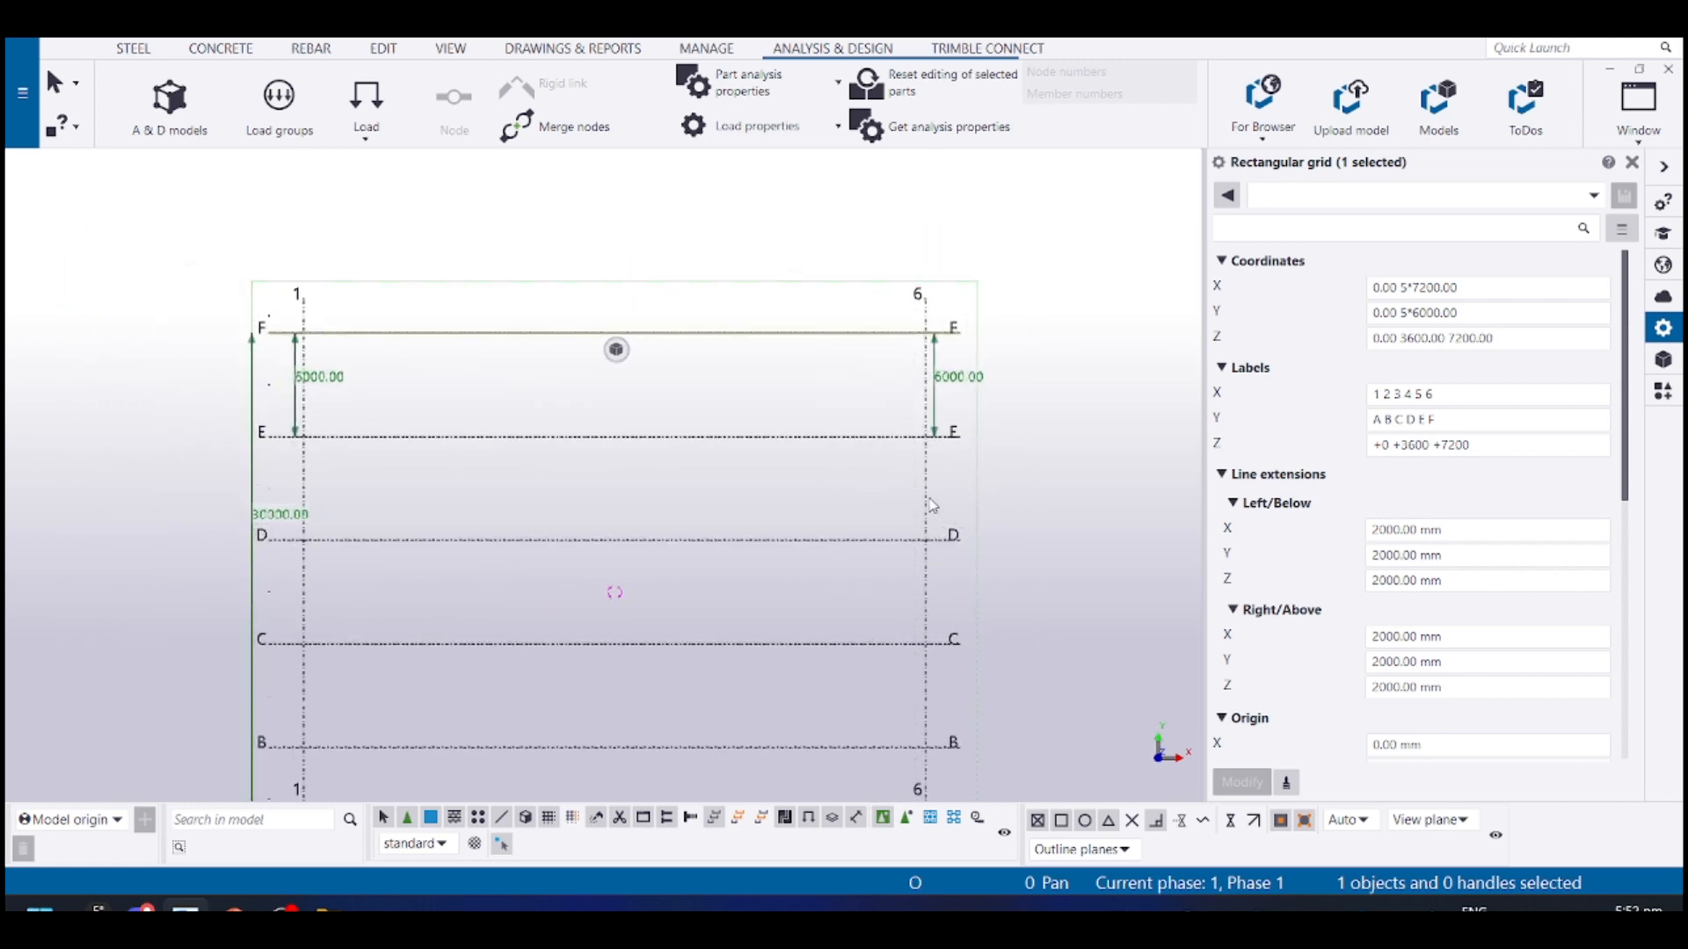
{"action": "scroll", "coordinate": [943, 480], "scroll_direction": "down", "scroll_amount": 2}
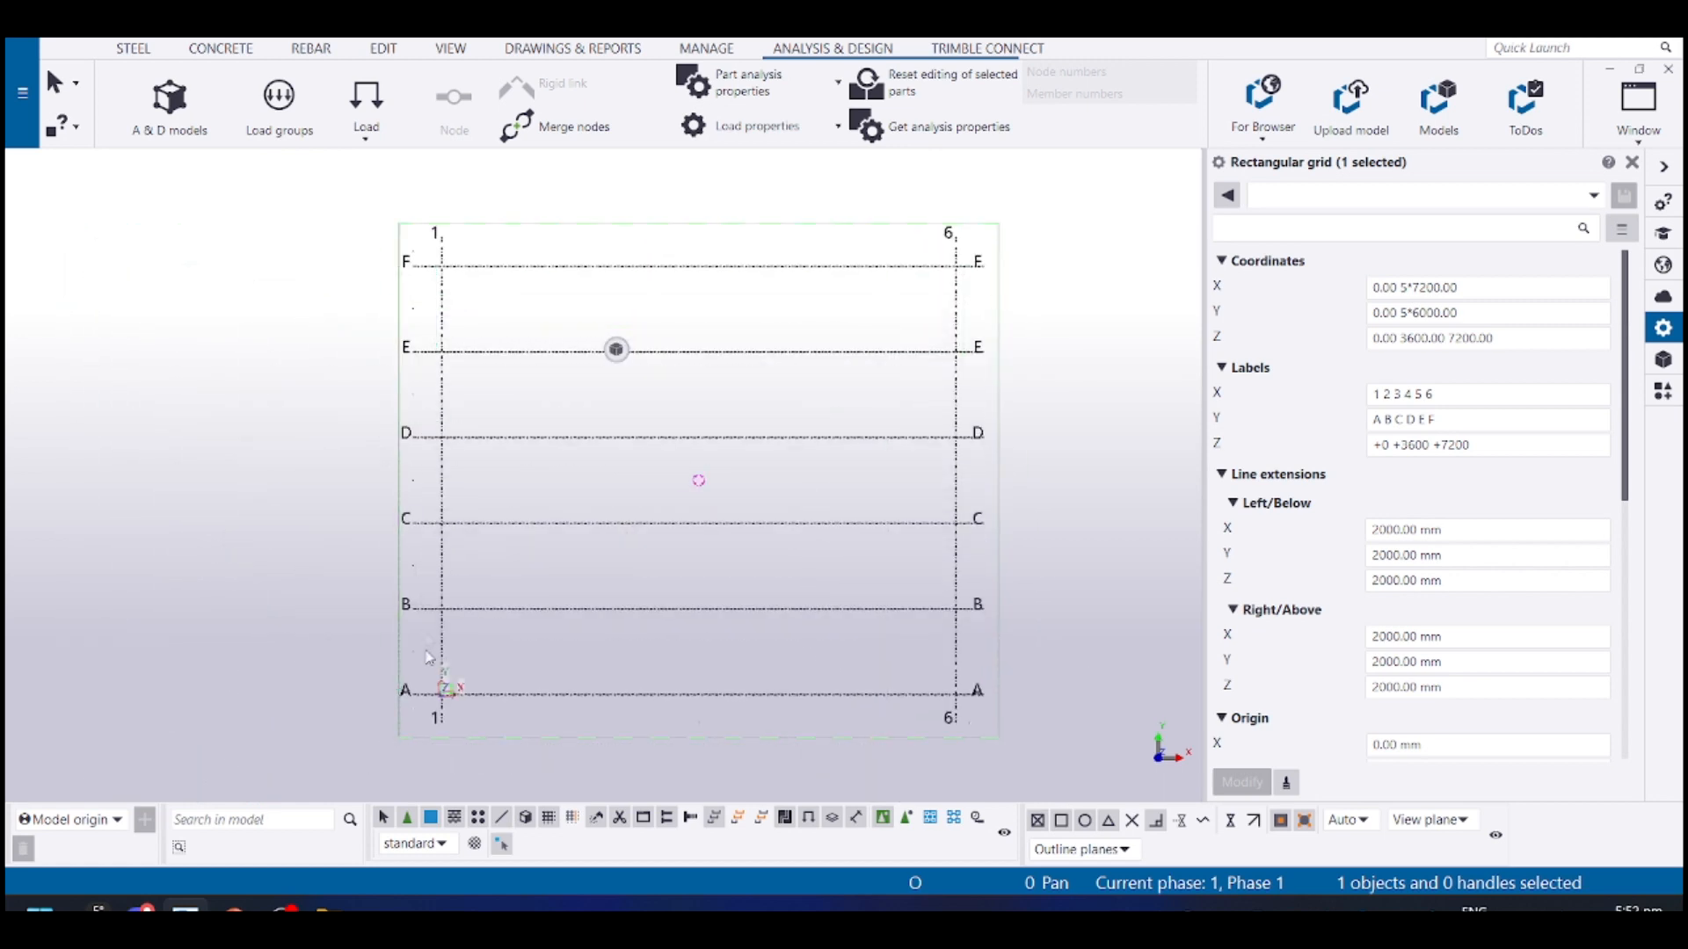
{"action": "left_click", "coordinate": [442, 350]}
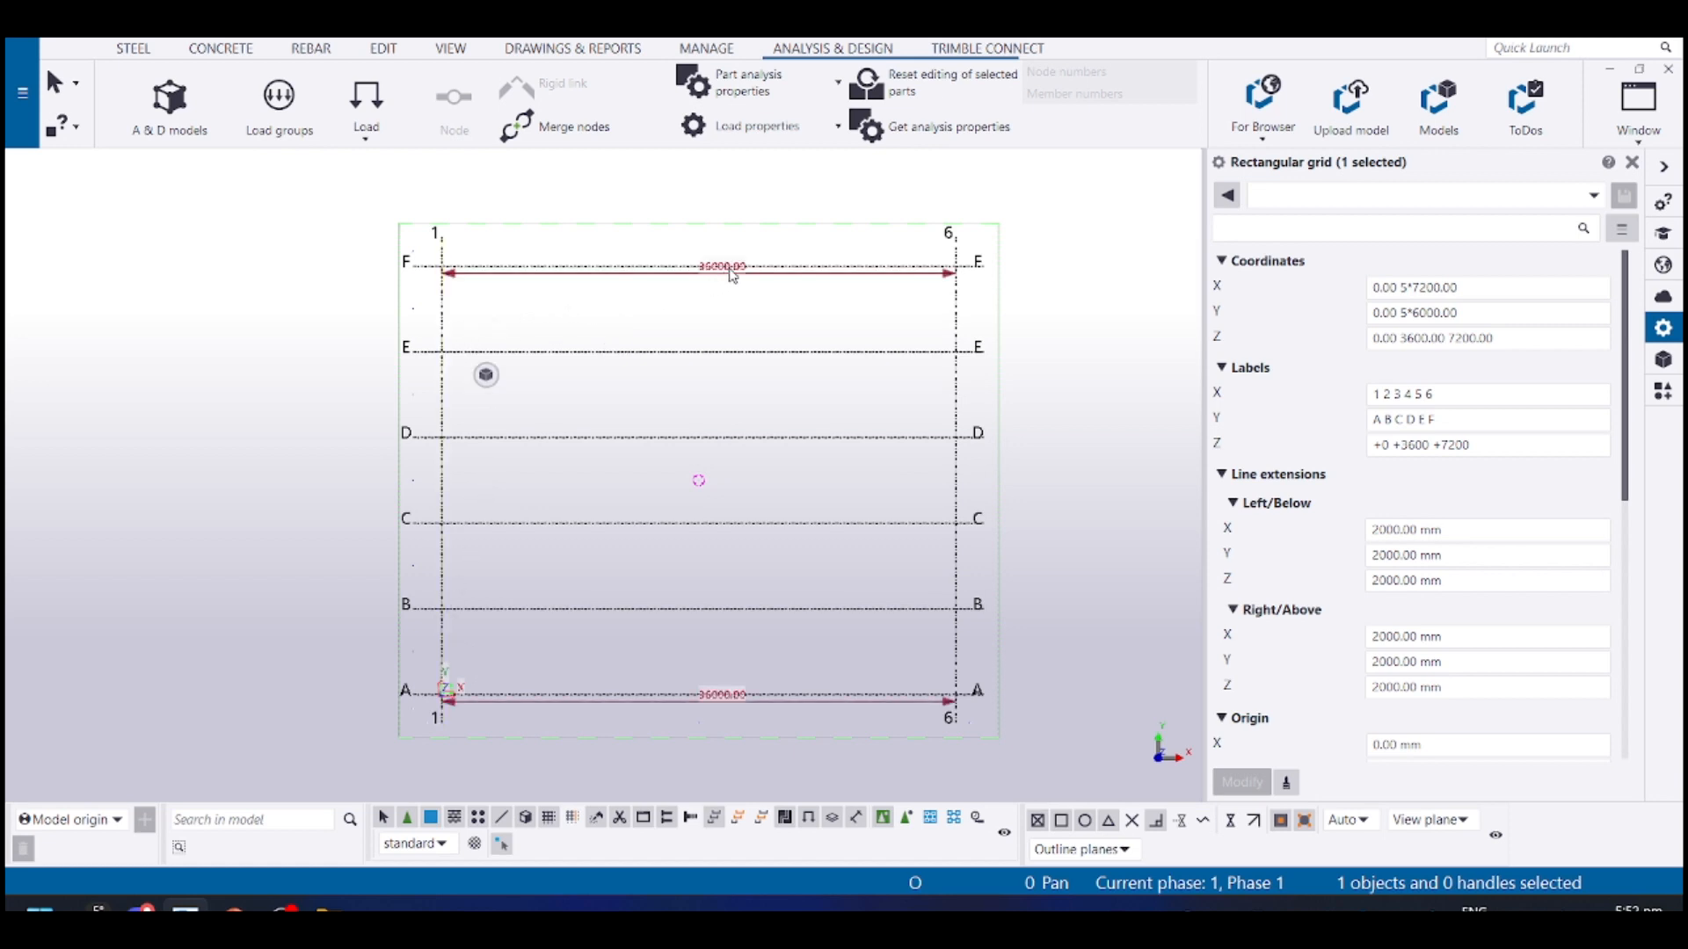
{"action": "scroll", "coordinate": [703, 695], "scroll_direction": "up", "scroll_amount": 5}
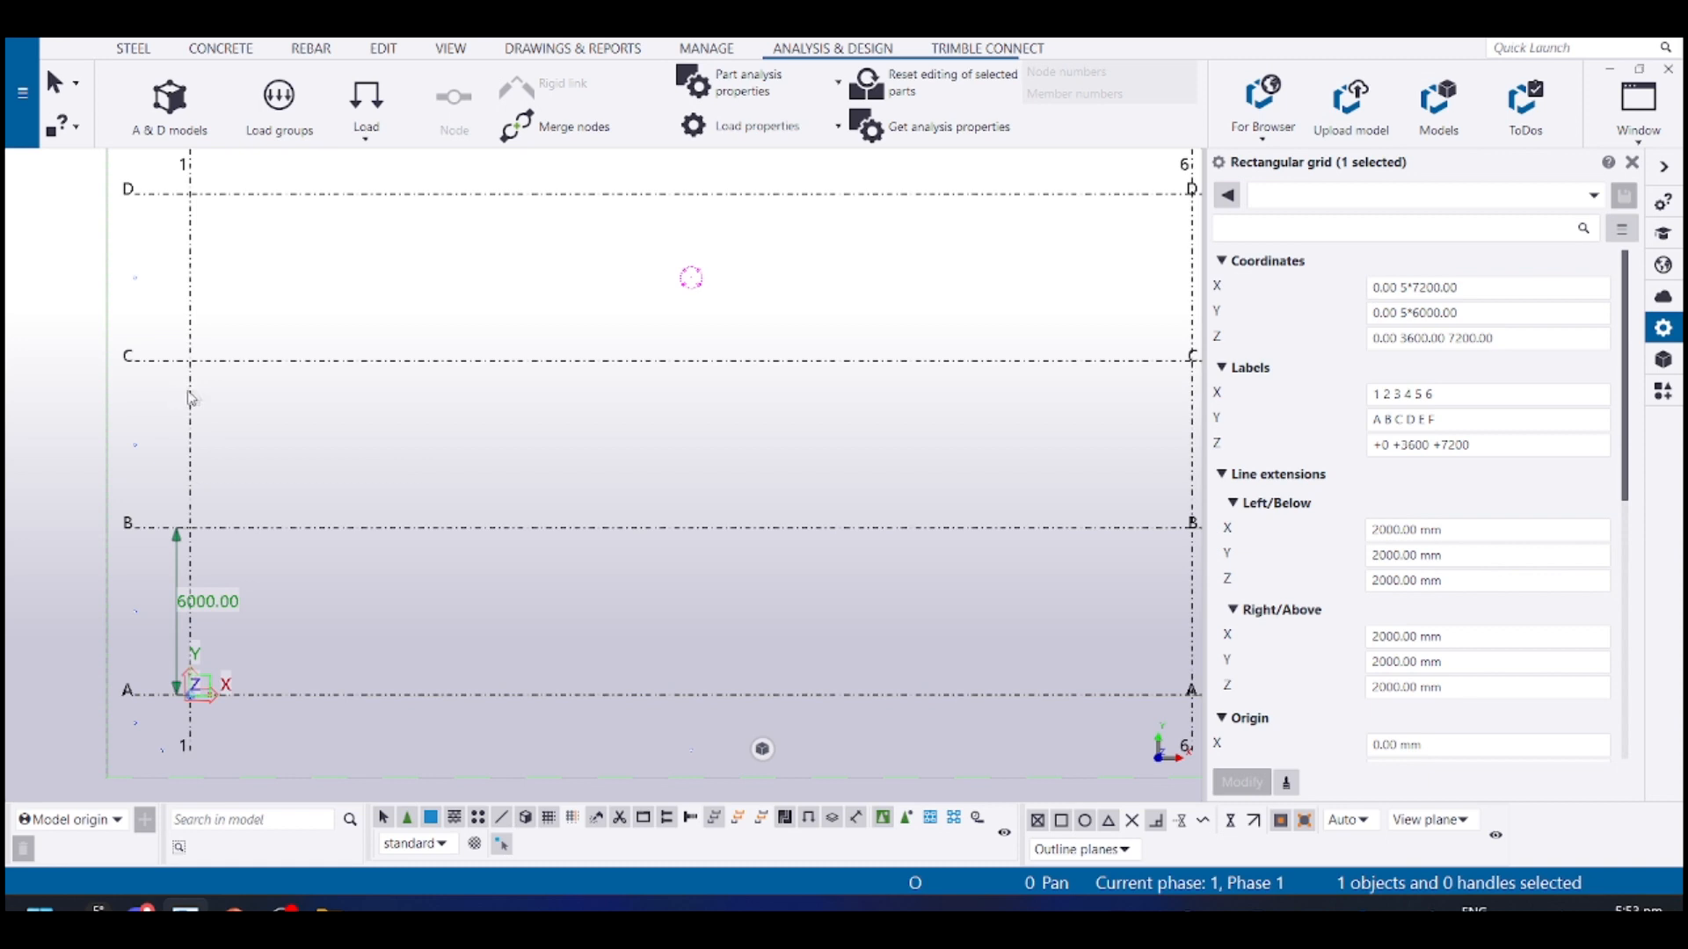
{"action": "scroll", "coordinate": [199, 397], "scroll_direction": "down", "scroll_amount": 3}
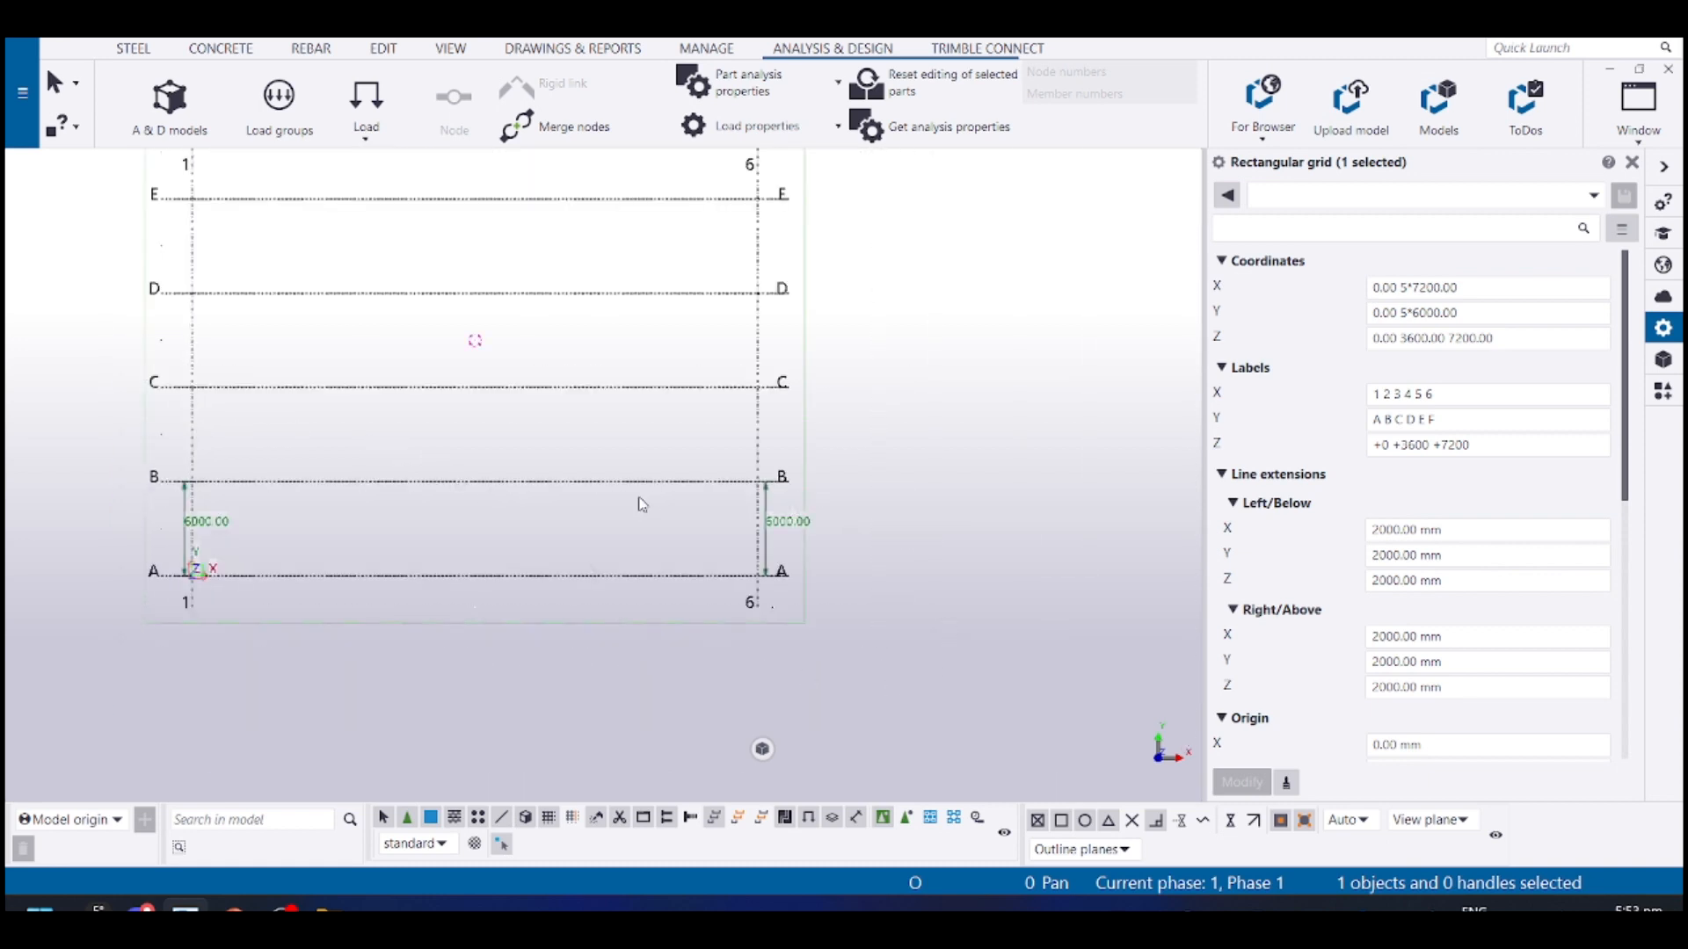
Move vertical grid line 6 inward so that it lies 2400 mm beyond grid line 4
{"action": "left_click_drag", "start_coordinate": [651, 482], "coordinate": [696, 474]}
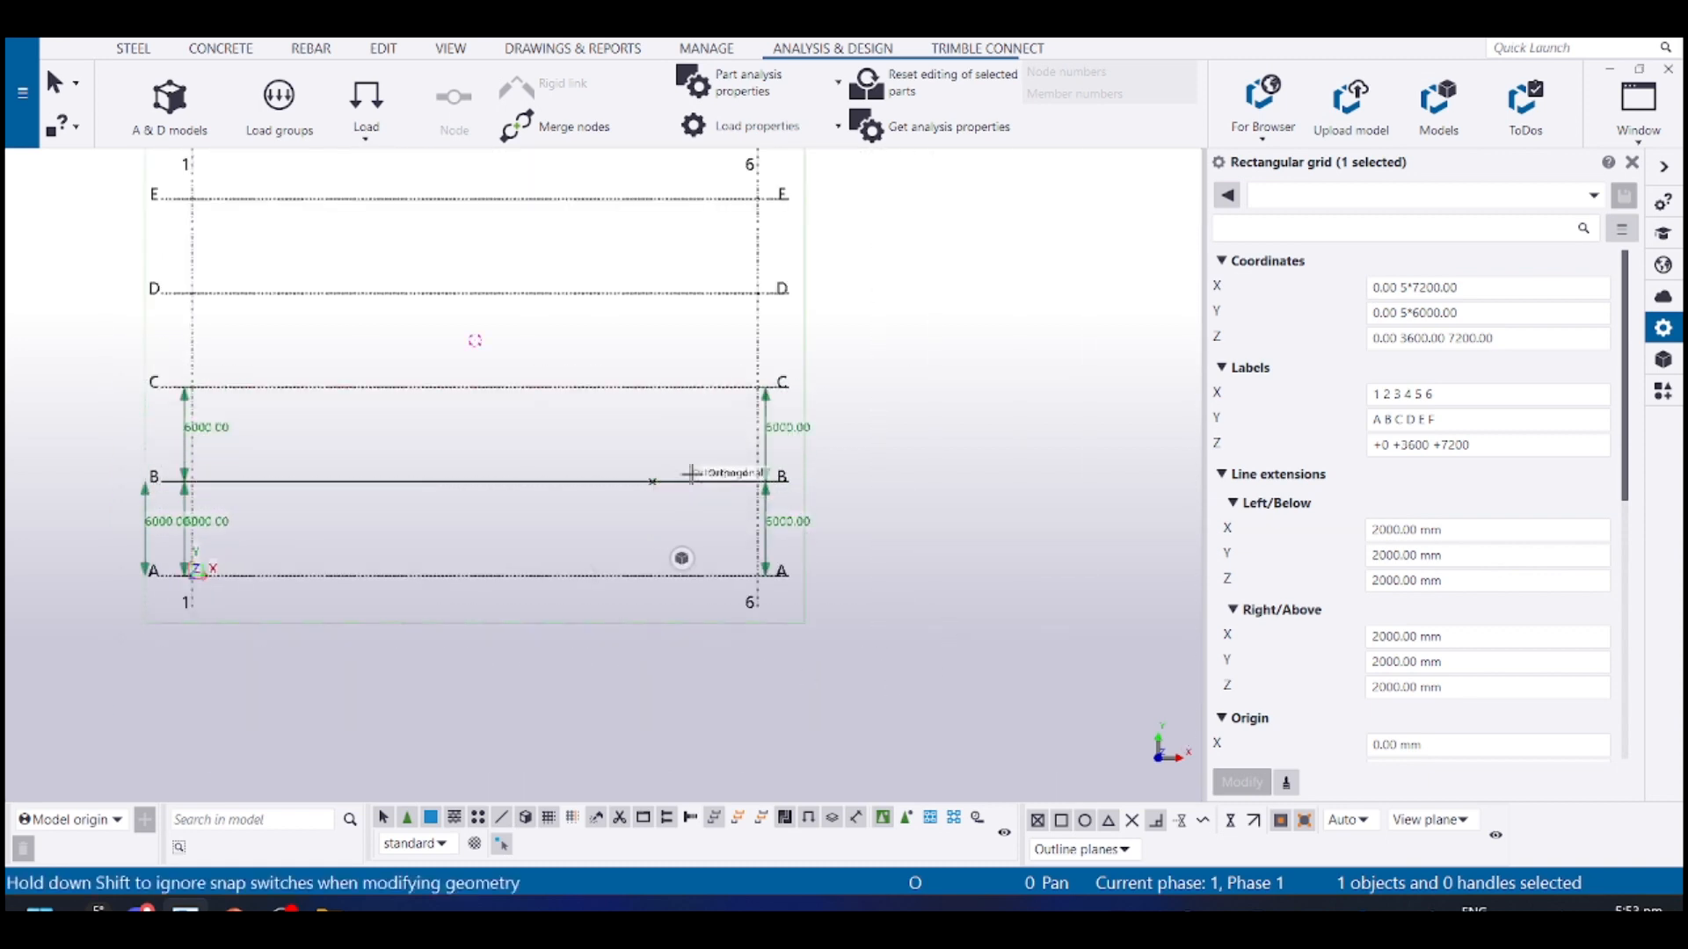
{"action": "scroll", "coordinate": [645, 297], "scroll_direction": "down", "scroll_amount": 1}
{"action": "middle_click_drag", "start_coordinate": [645, 297], "coordinate": [804, 535]}
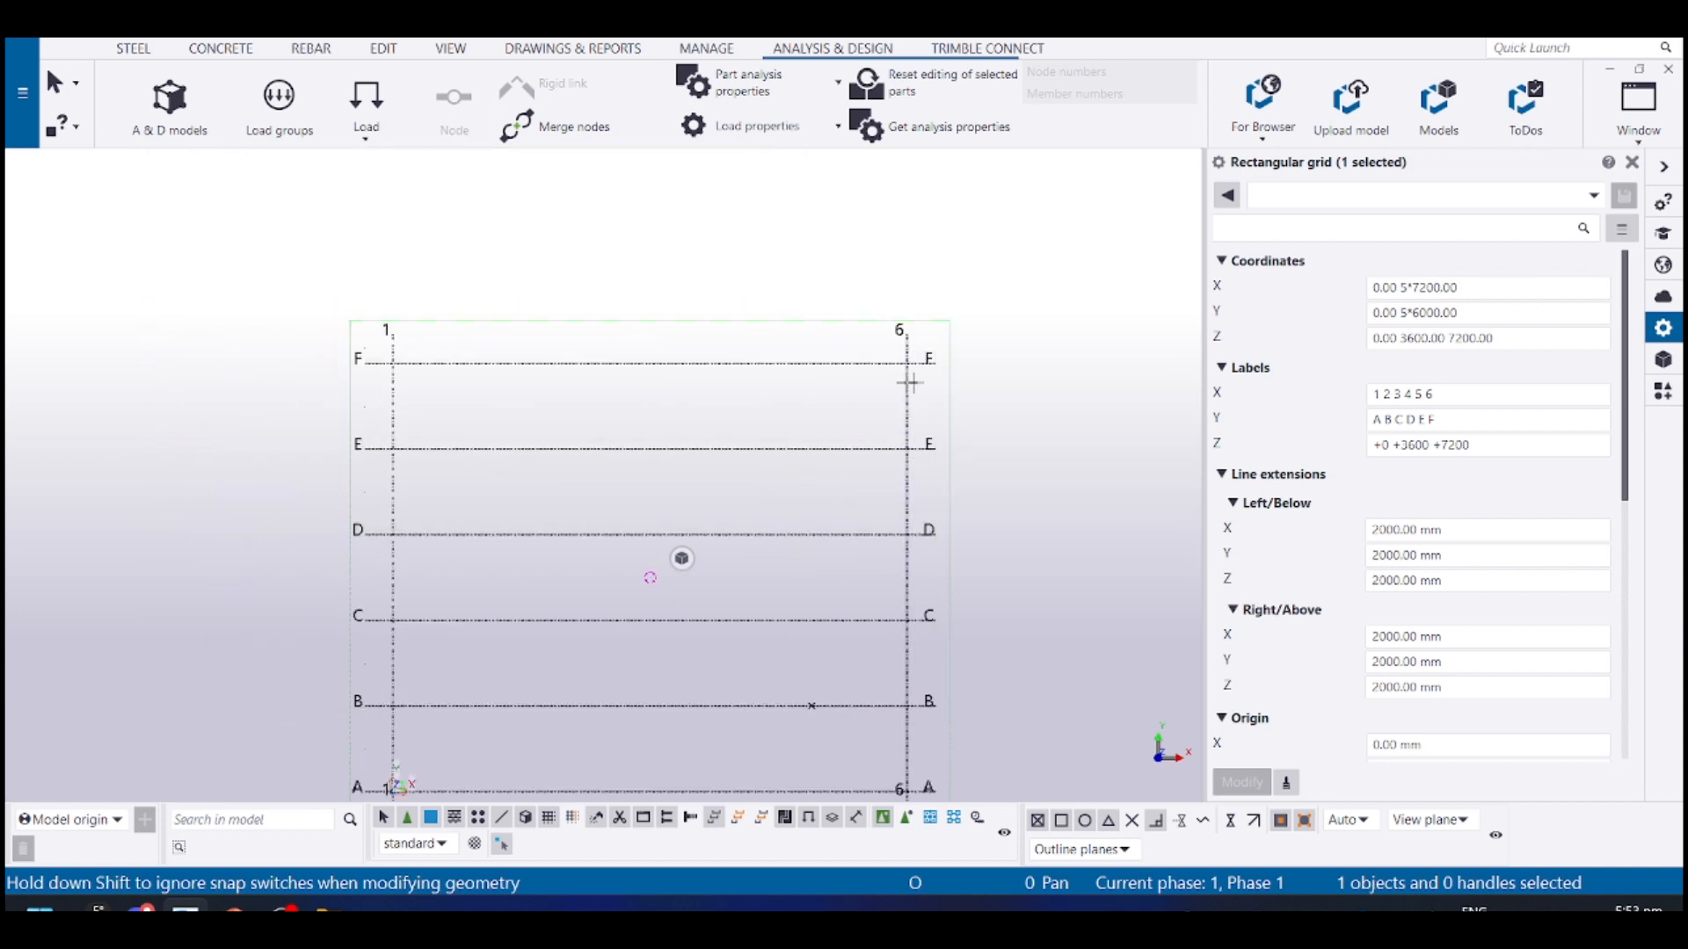
{"action": "left_click_drag", "start_coordinate": [909, 385], "coordinate": [735, 397]}
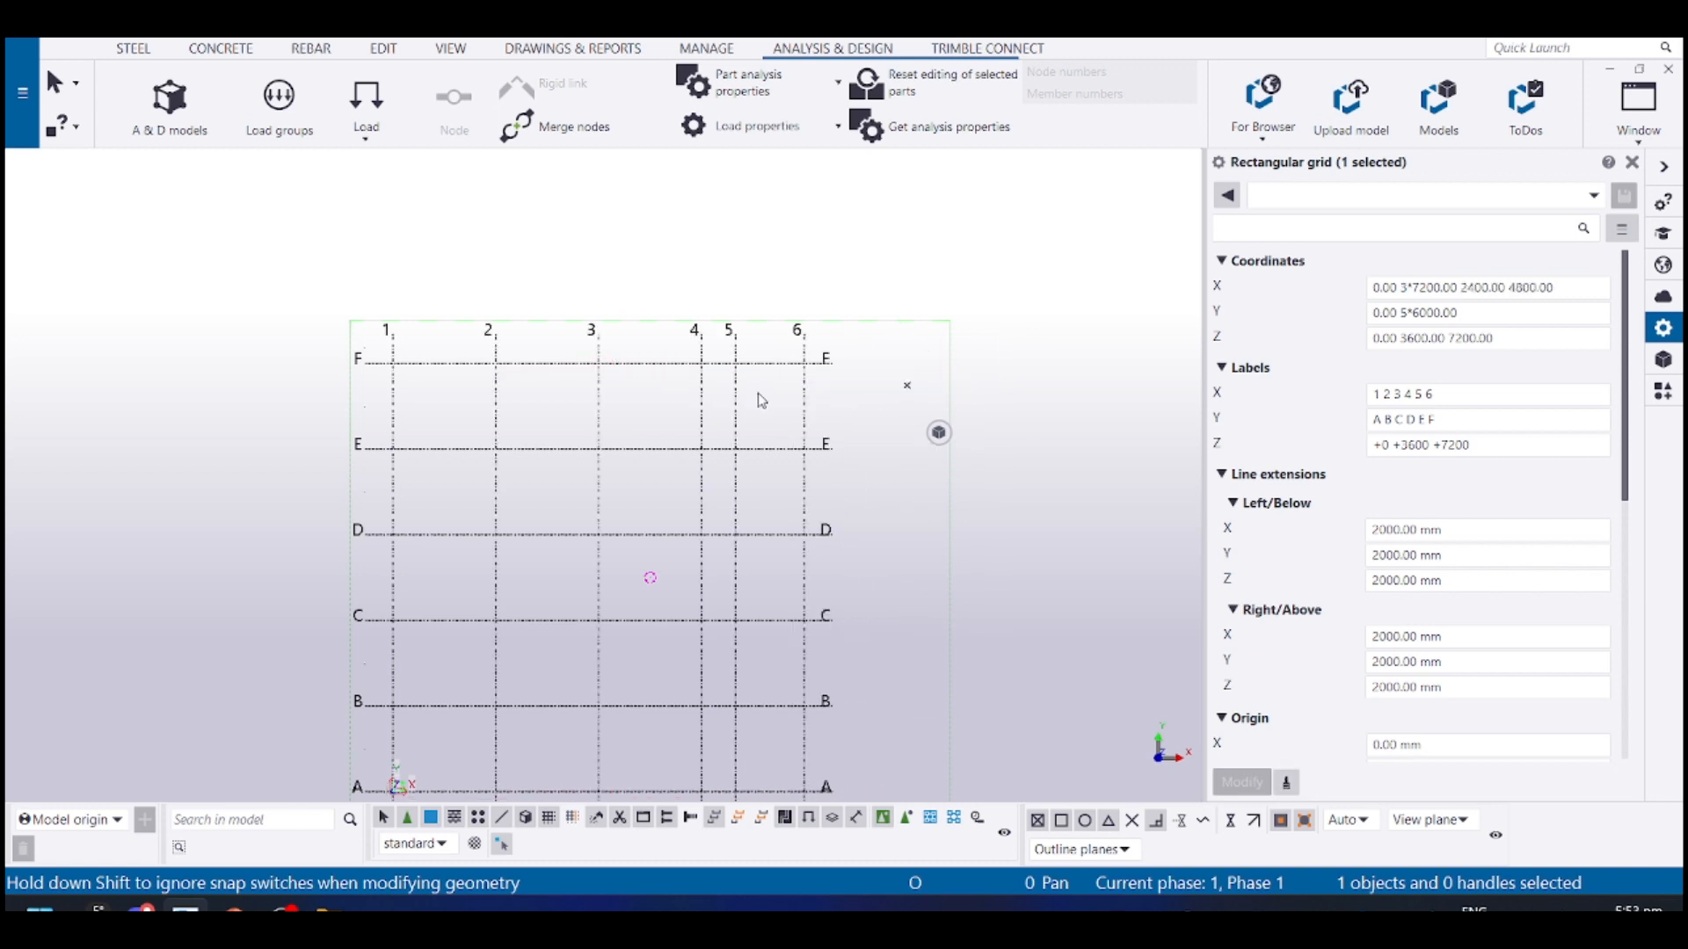
Move vertical grid line 4 closer to grid line 3, leaving 4200 mm between them
{"action": "left_click", "coordinate": [734, 400]}
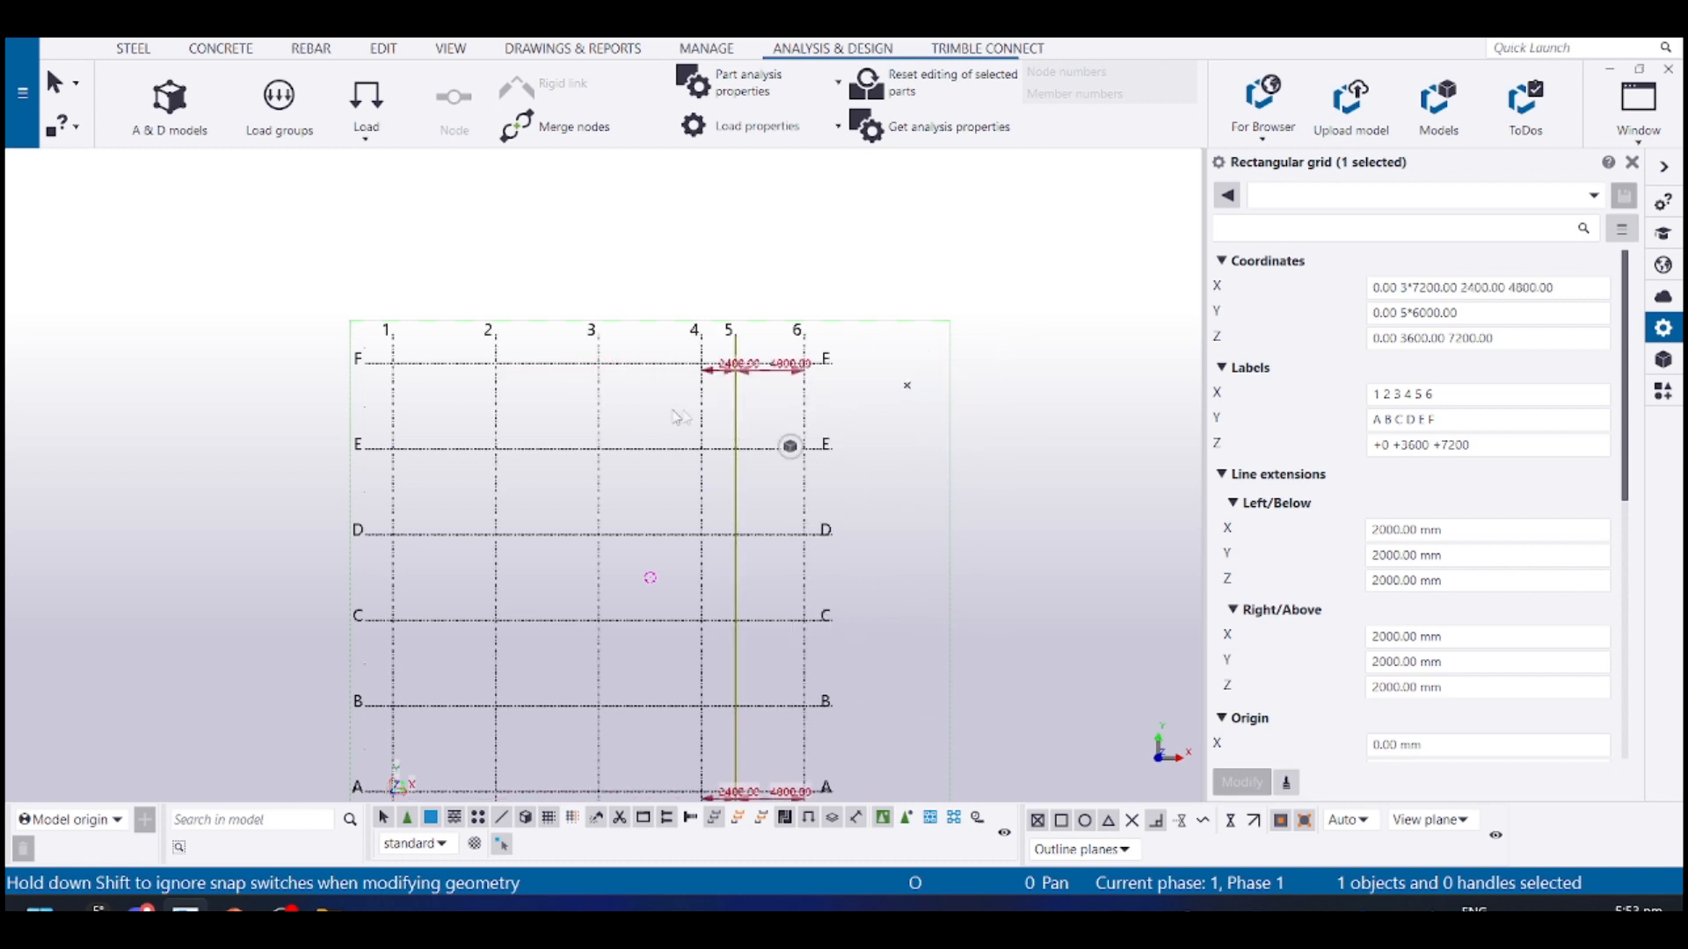
{"action": "left_click_drag", "start_coordinate": [773, 401], "coordinate": [445, 422]}
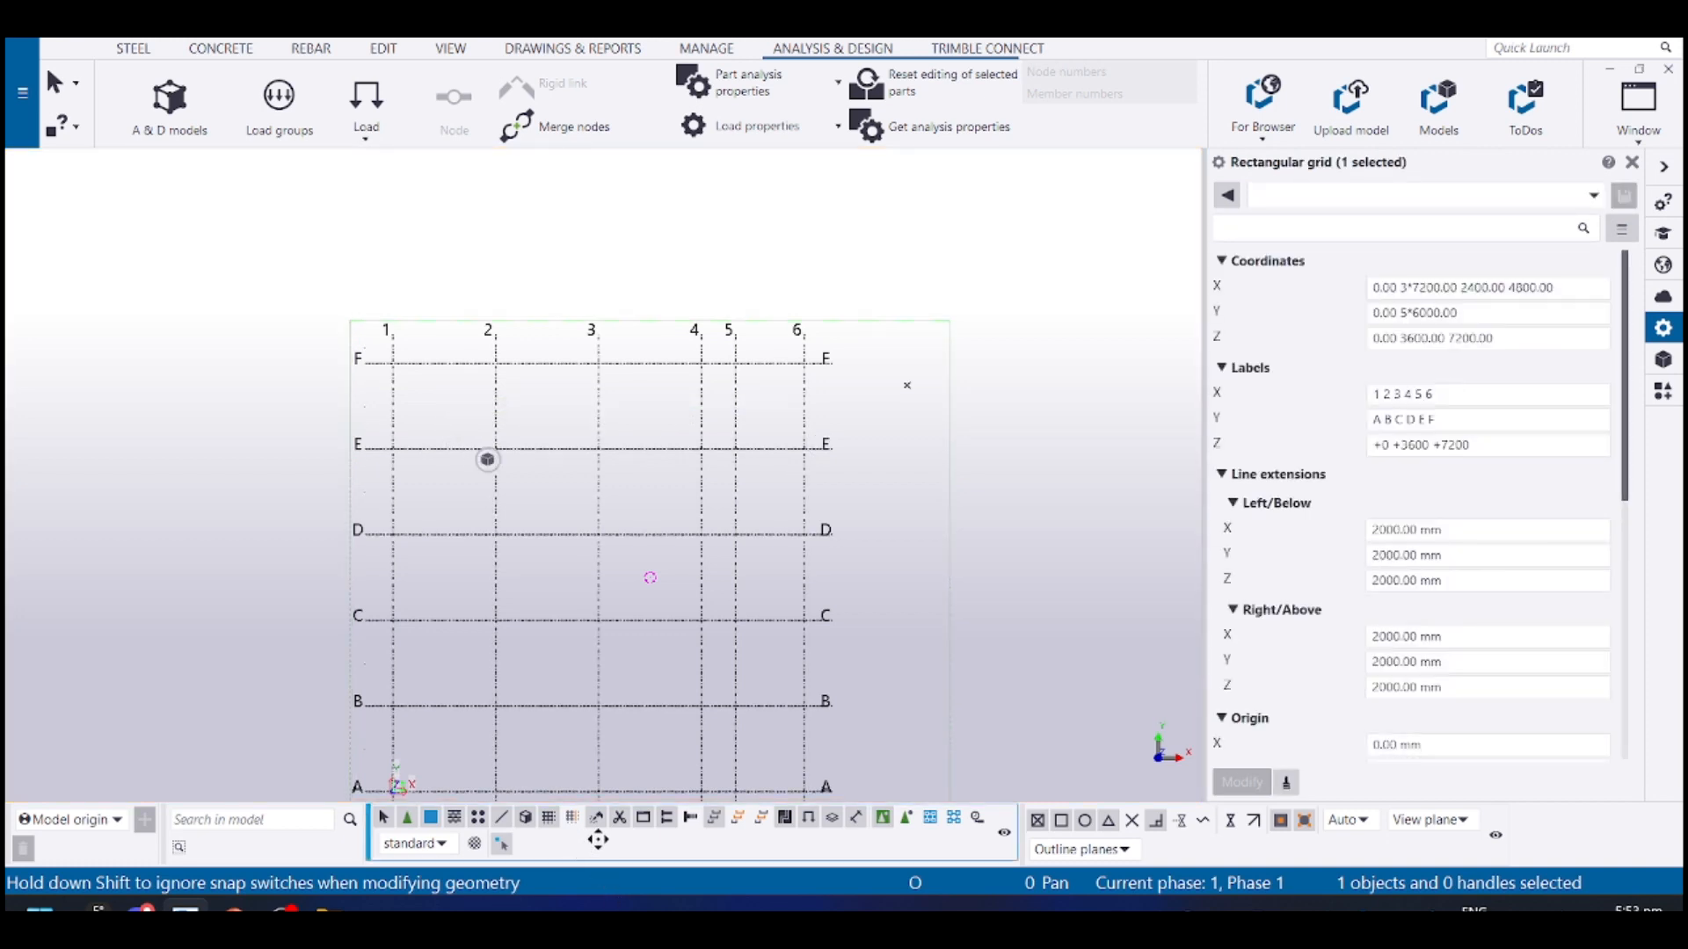
{"action": "left_click_drag", "start_coordinate": [583, 831], "coordinate": [562, 823]}
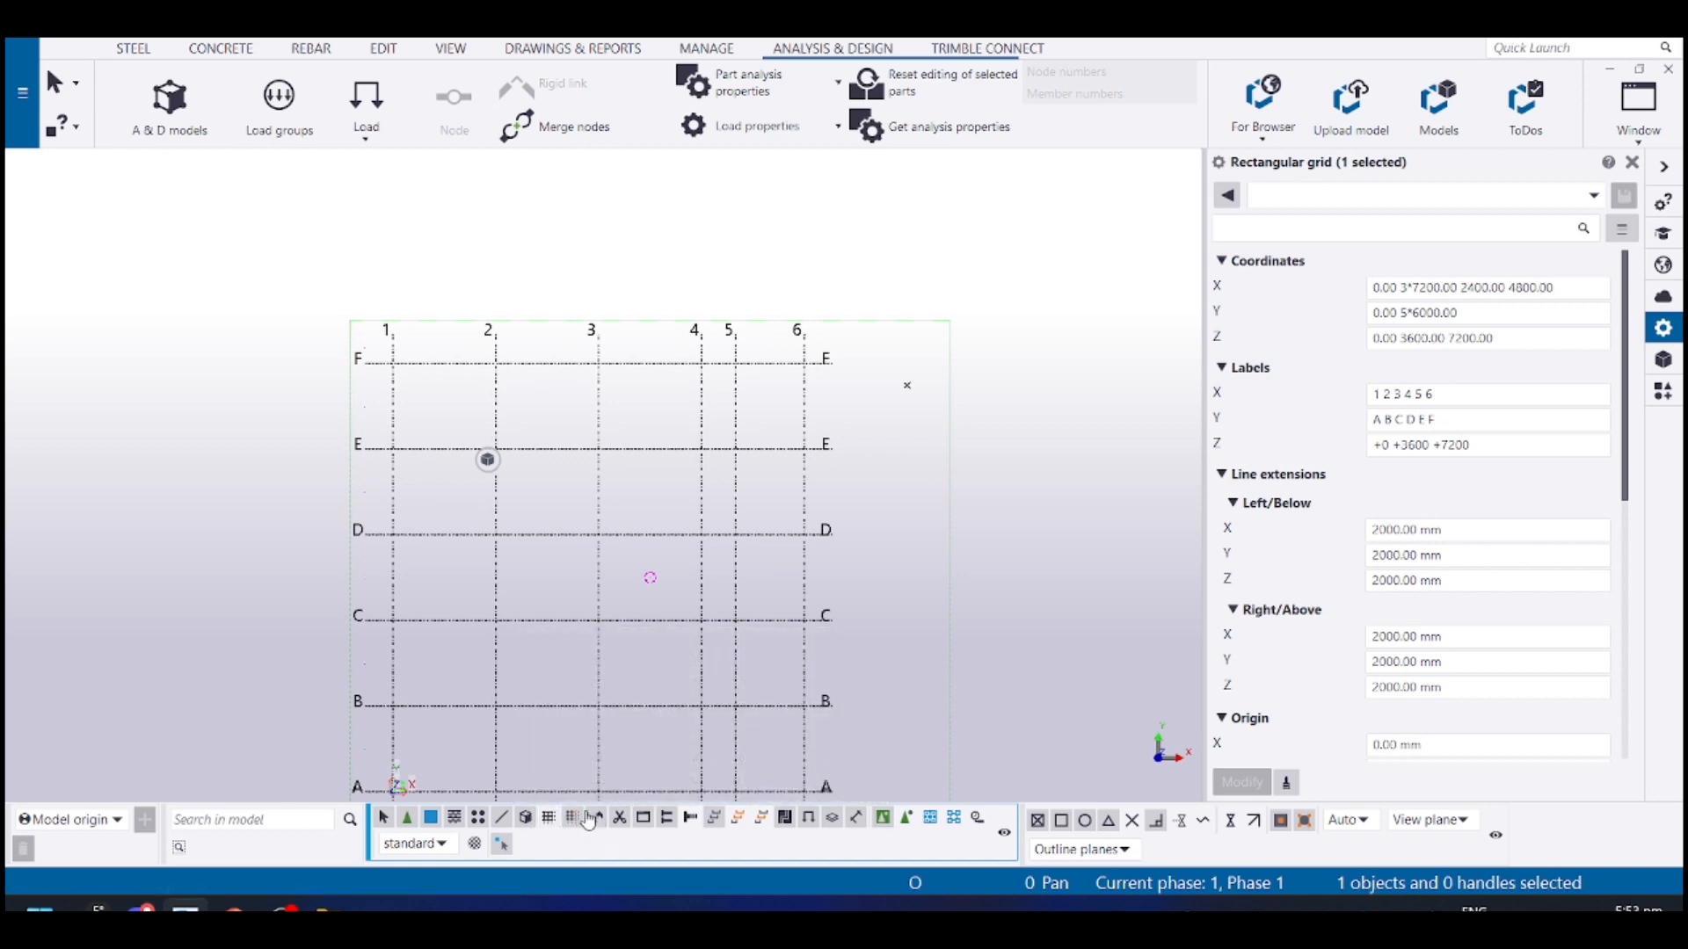
{"action": "left_click_drag", "start_coordinate": [736, 356], "coordinate": [658, 406]}
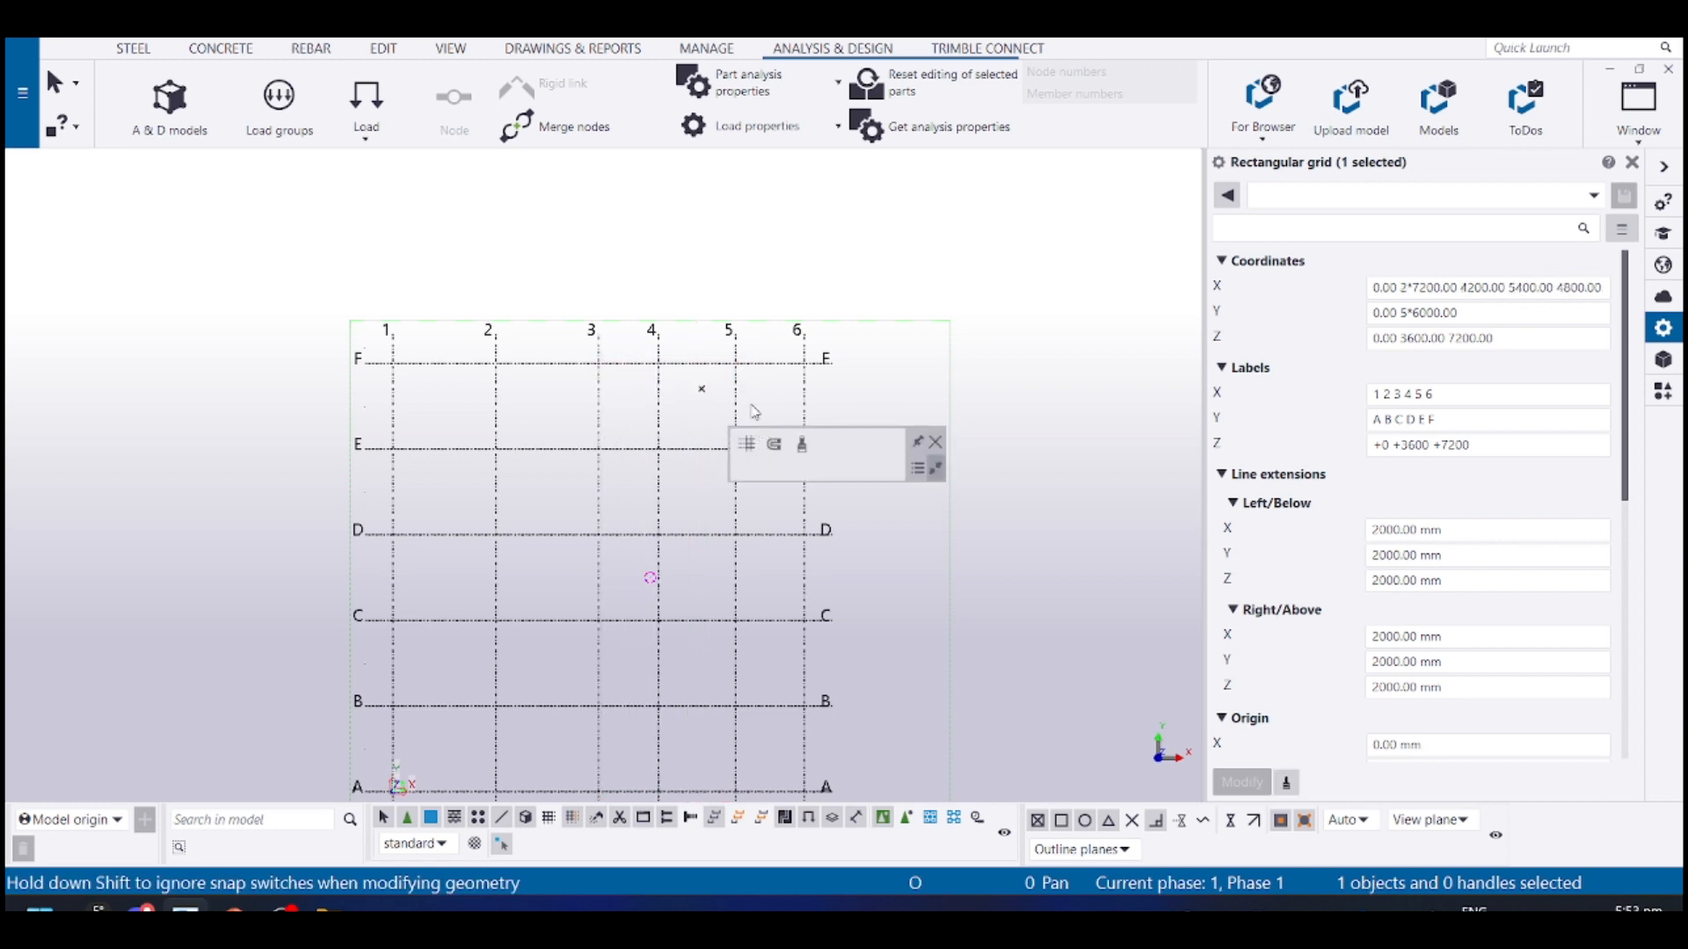
Select vertical grid lines 2 to 5 together and delete them
{"action": "left_click_drag", "start_coordinate": [757, 393], "coordinate": [460, 414]}
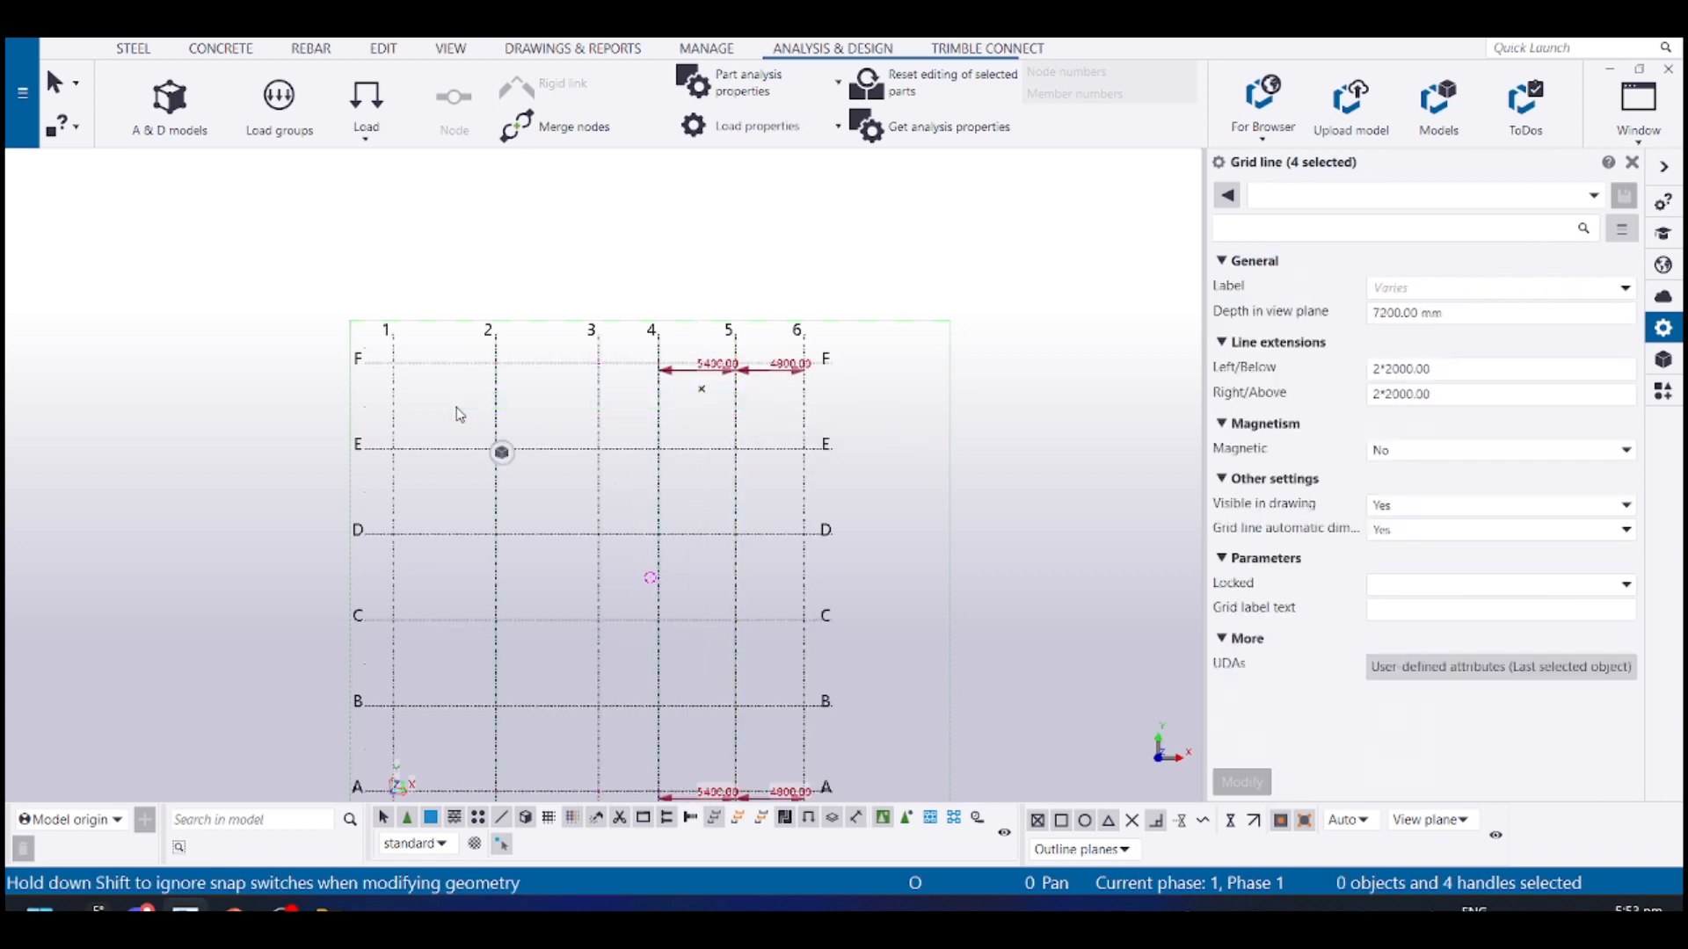
{"action": "key", "text": "Delete"}
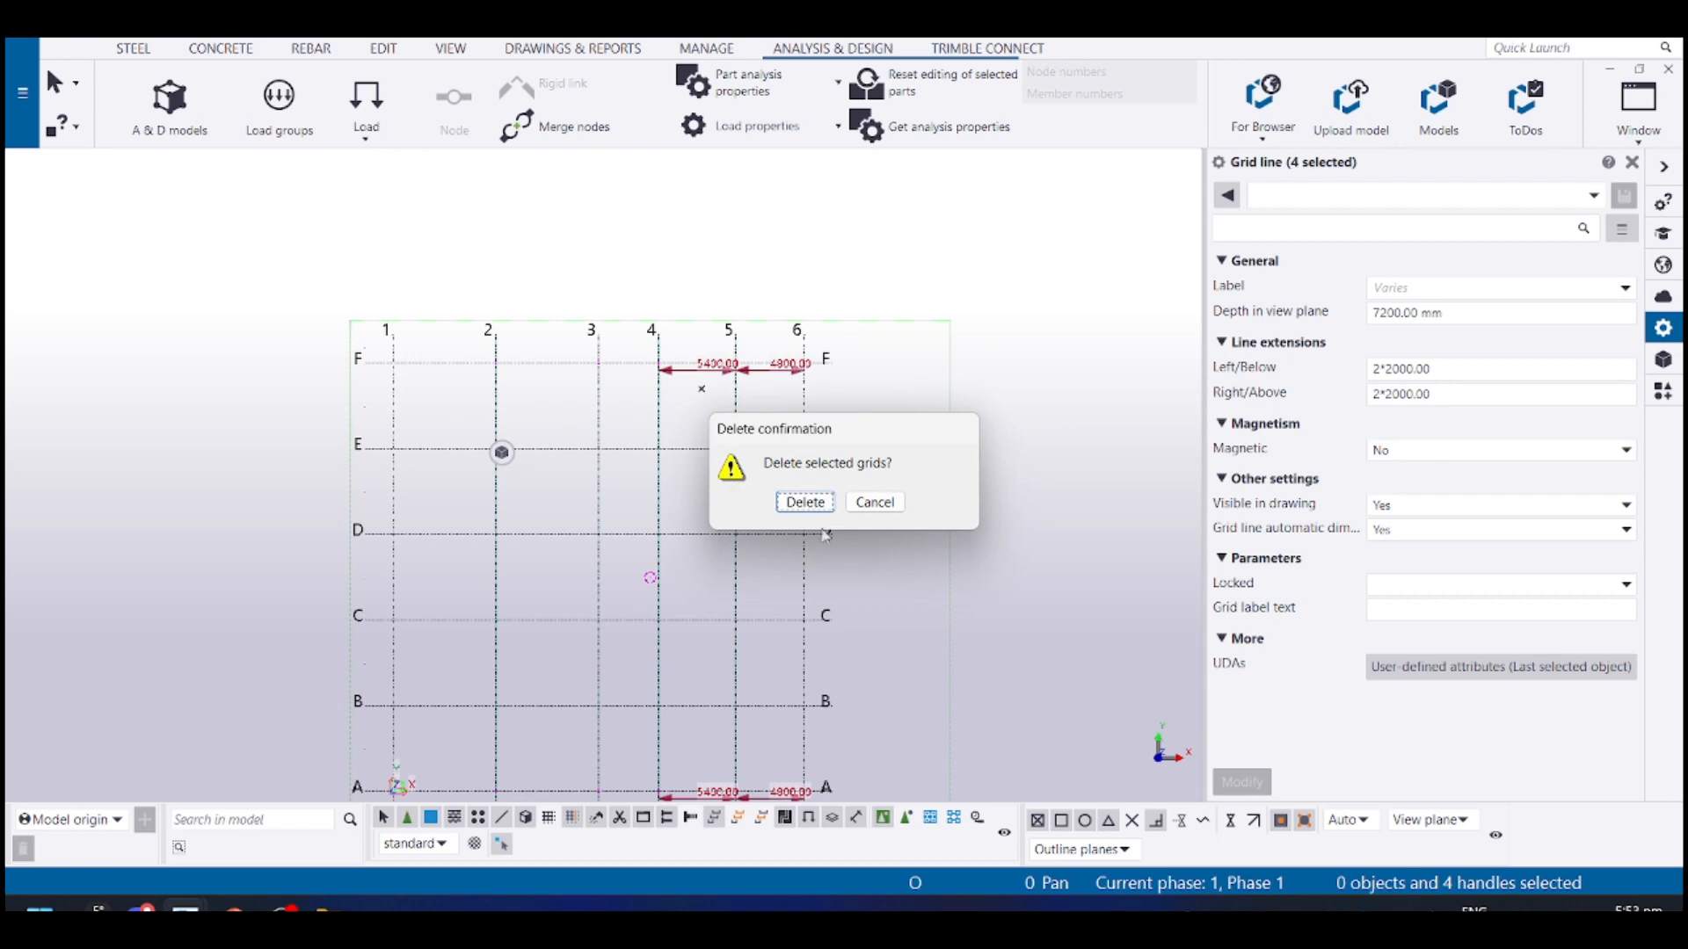
{"action": "left_click", "coordinate": [819, 499]}
Move vertical grid line 6 outward until it lies 10800 mm from grid line 5
{"action": "left_click", "coordinate": [804, 411]}
{"action": "left_click_drag", "start_coordinate": [803, 412], "coordinate": [893, 411]}
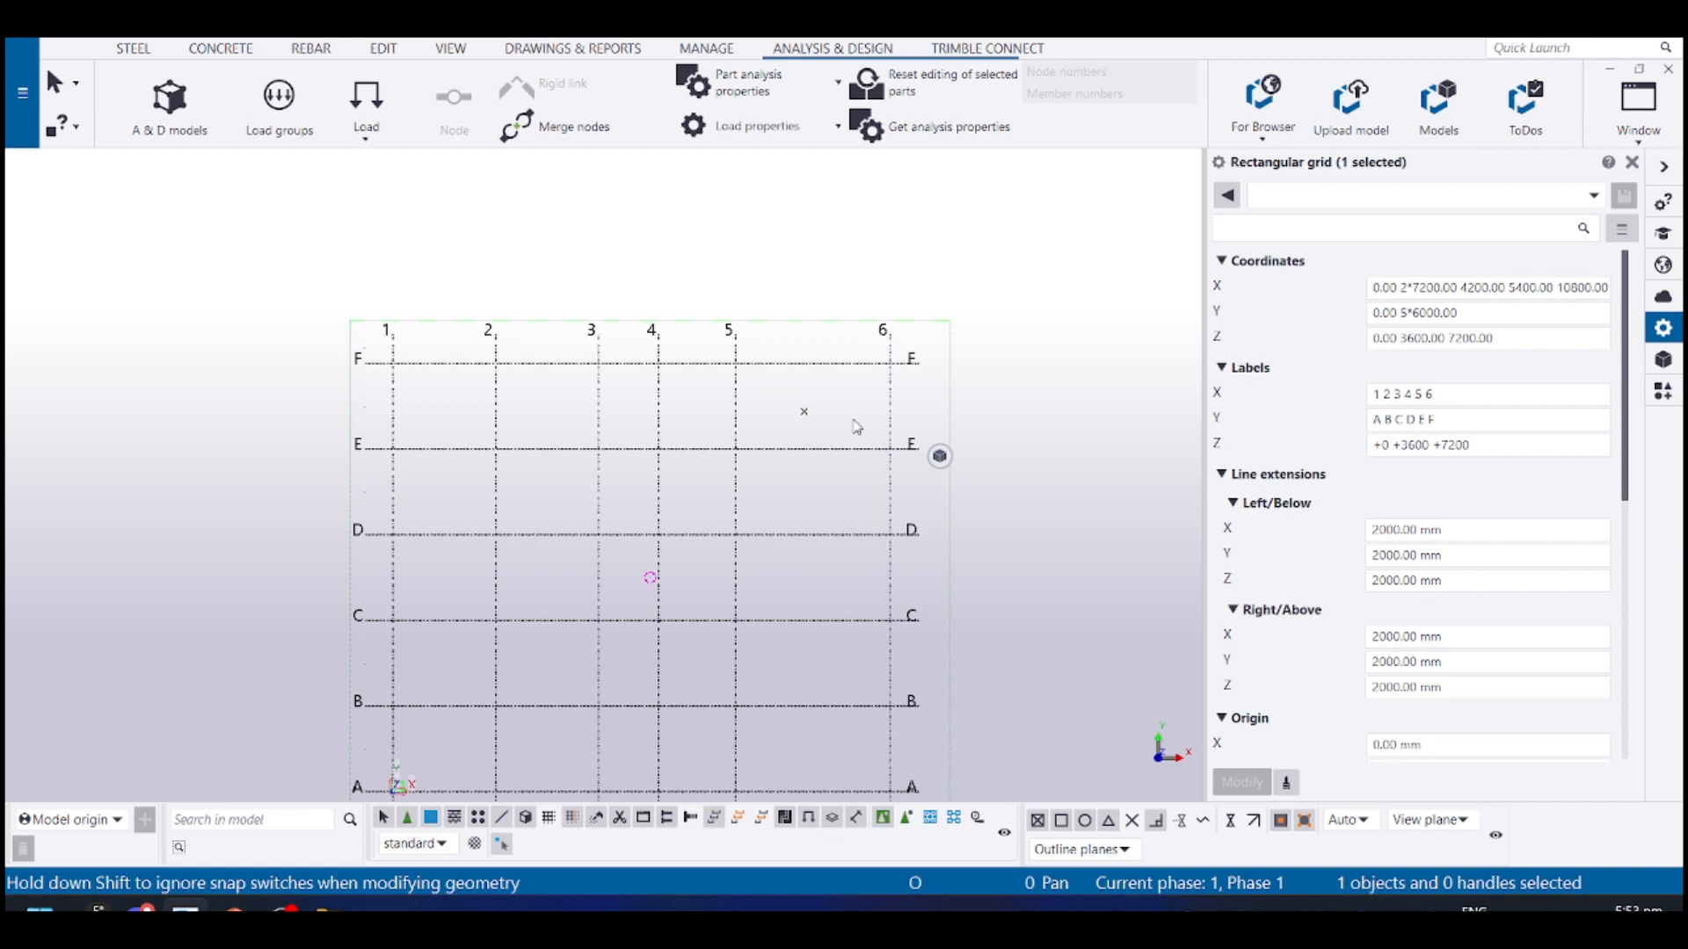
Set the grid's left/below line extension in X to 5000 mm and deselect the grid
{"action": "mouse_move", "coordinate": [940, 456]}
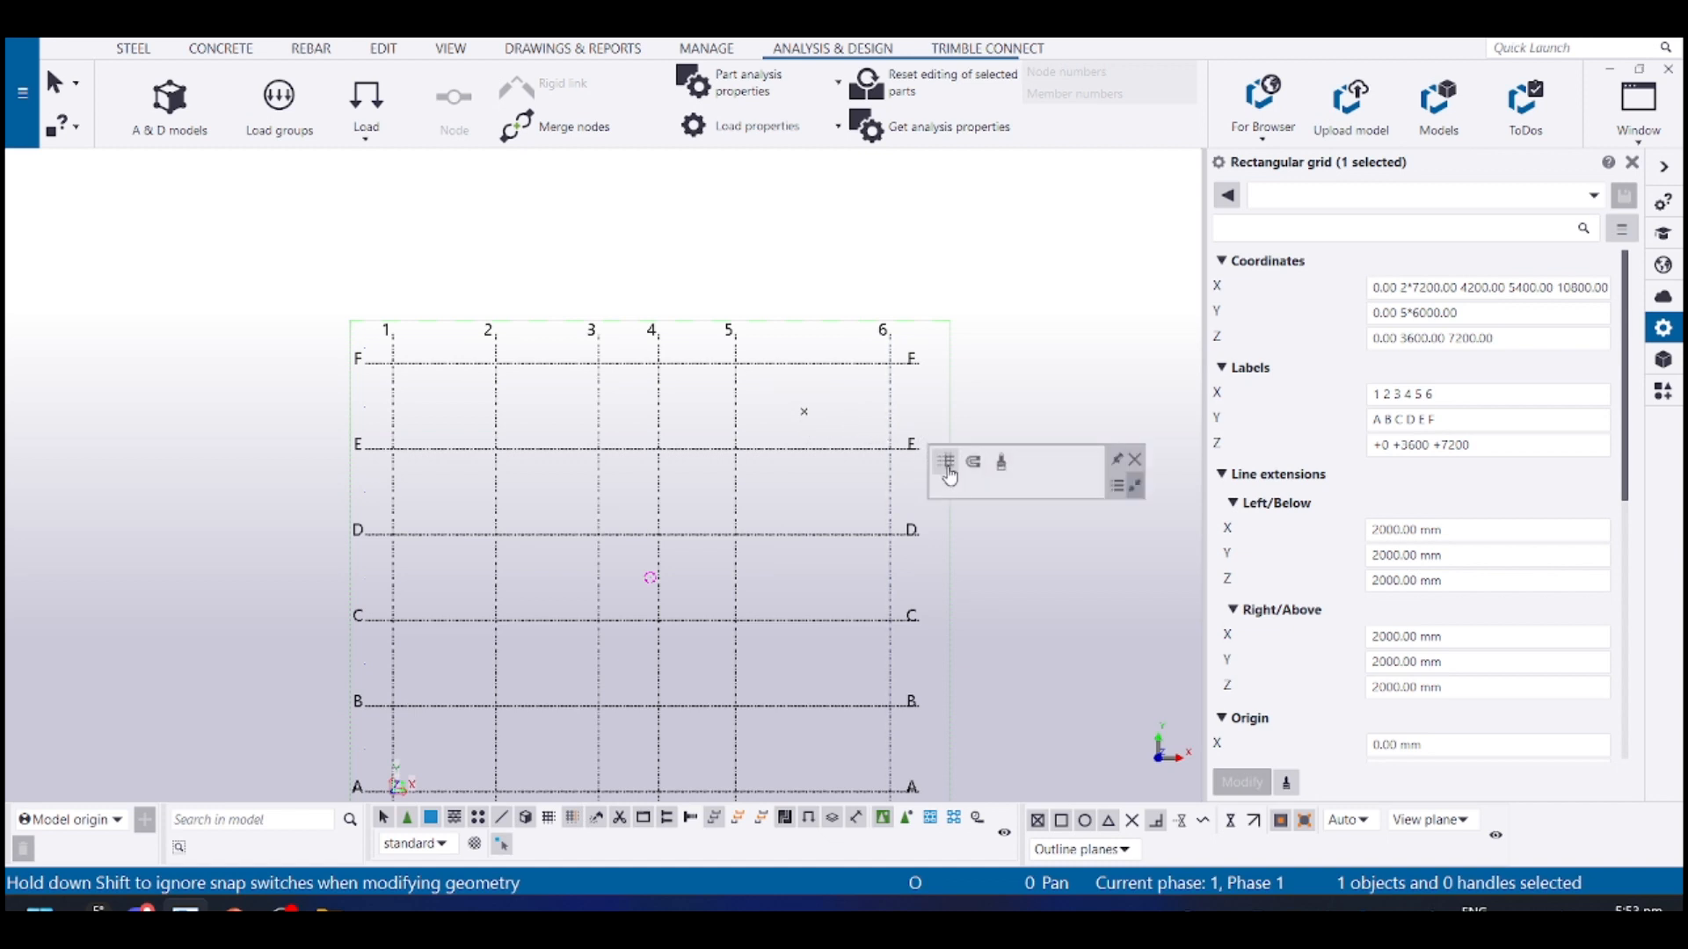
{"action": "left_click", "coordinate": [947, 463]}
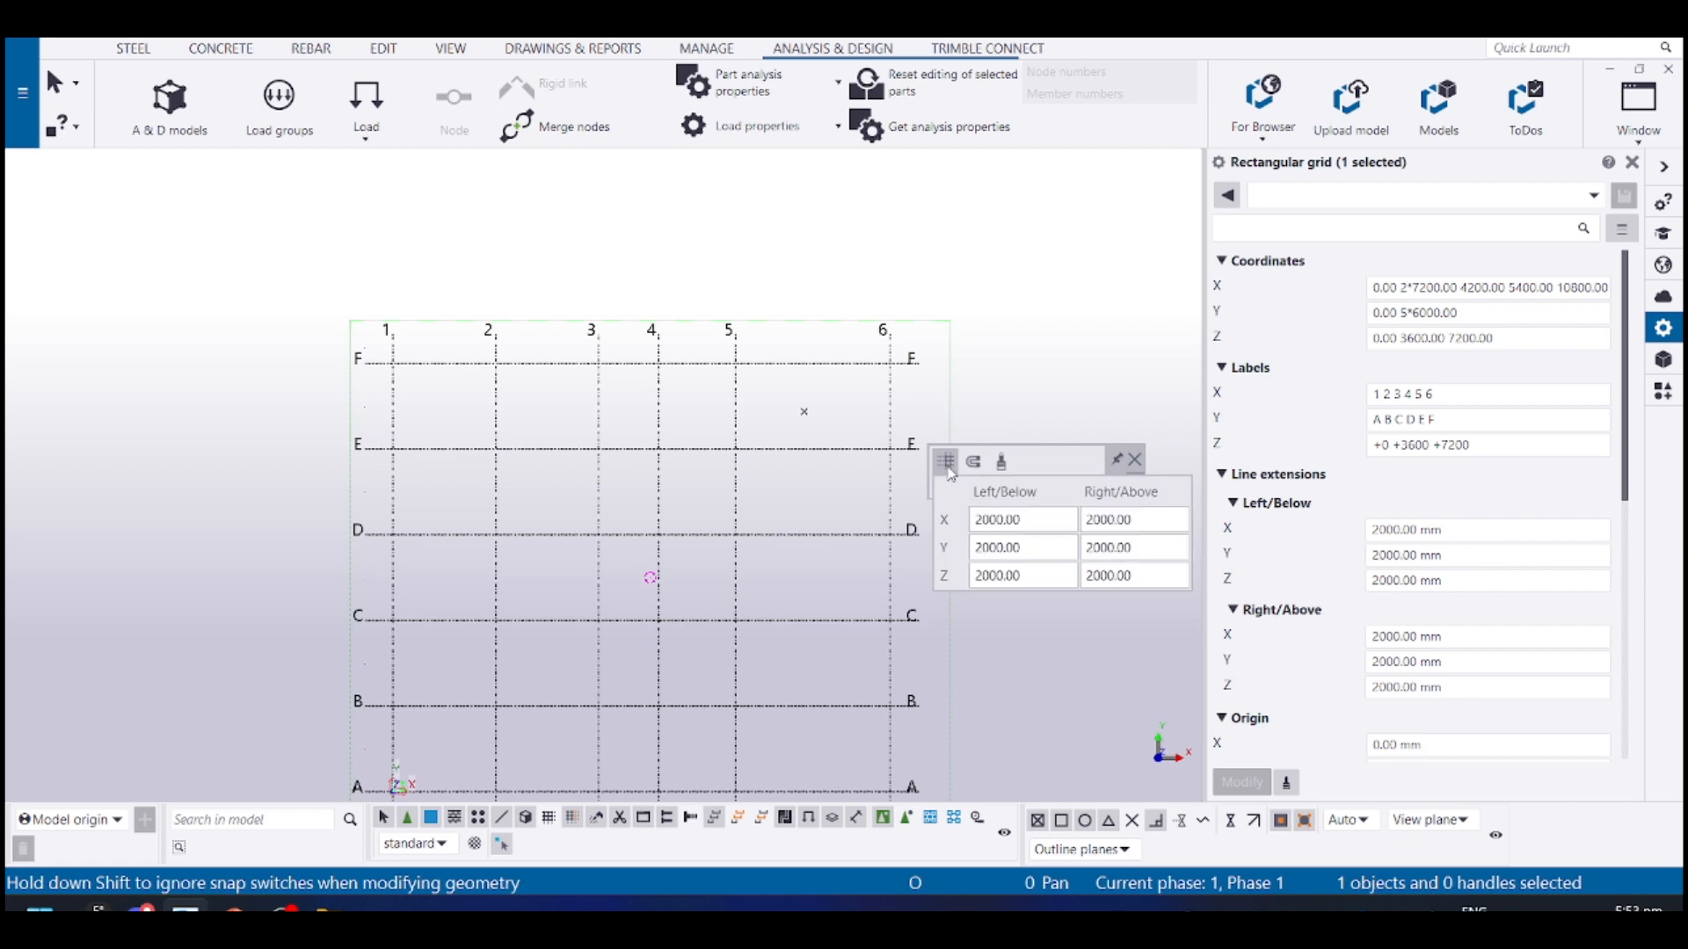
{"action": "left_click", "coordinate": [948, 470]}
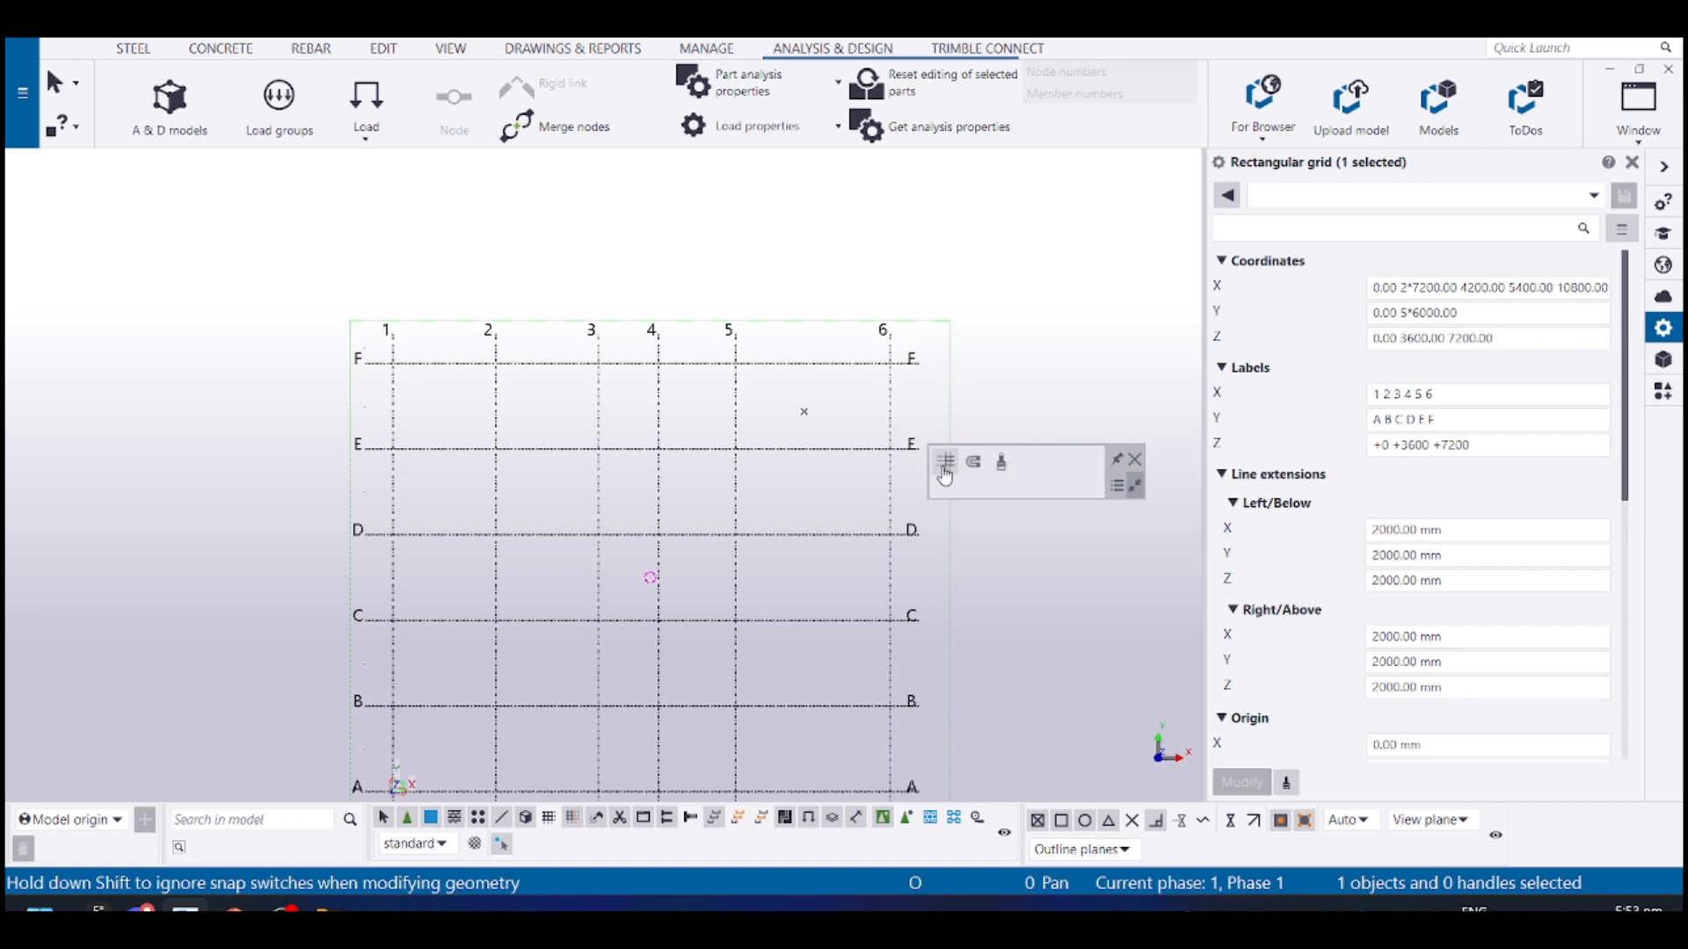
{"action": "left_click", "coordinate": [945, 463]}
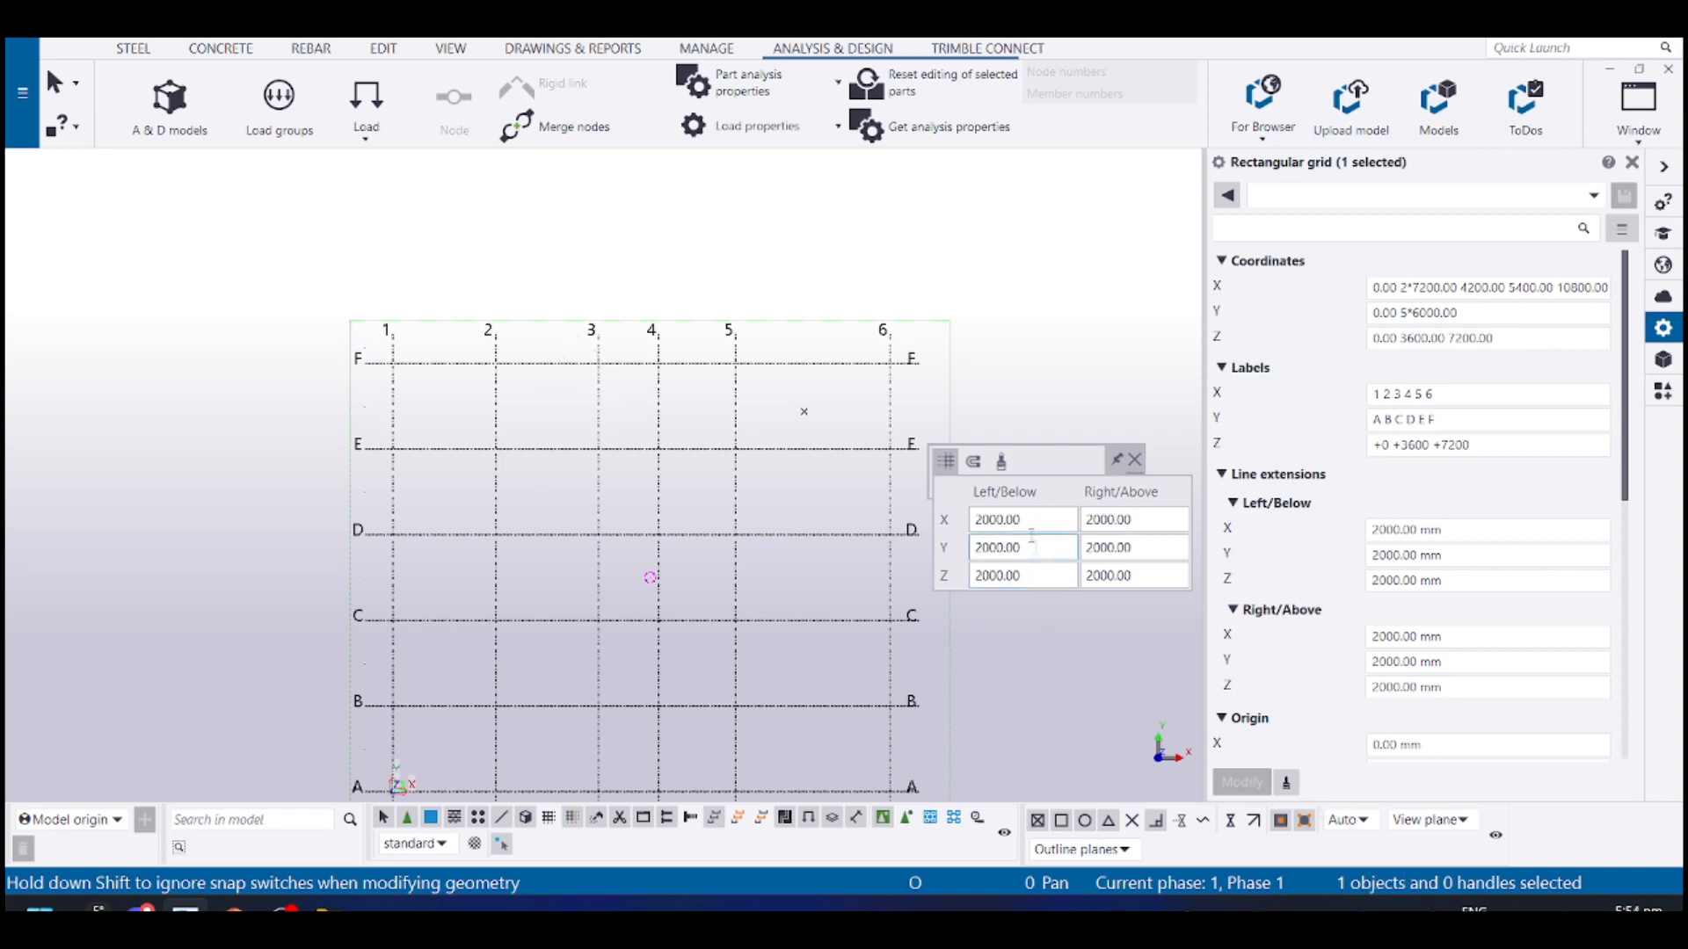
{"action": "left_click", "coordinate": [976, 521]}
{"action": "type", "text": "5"}
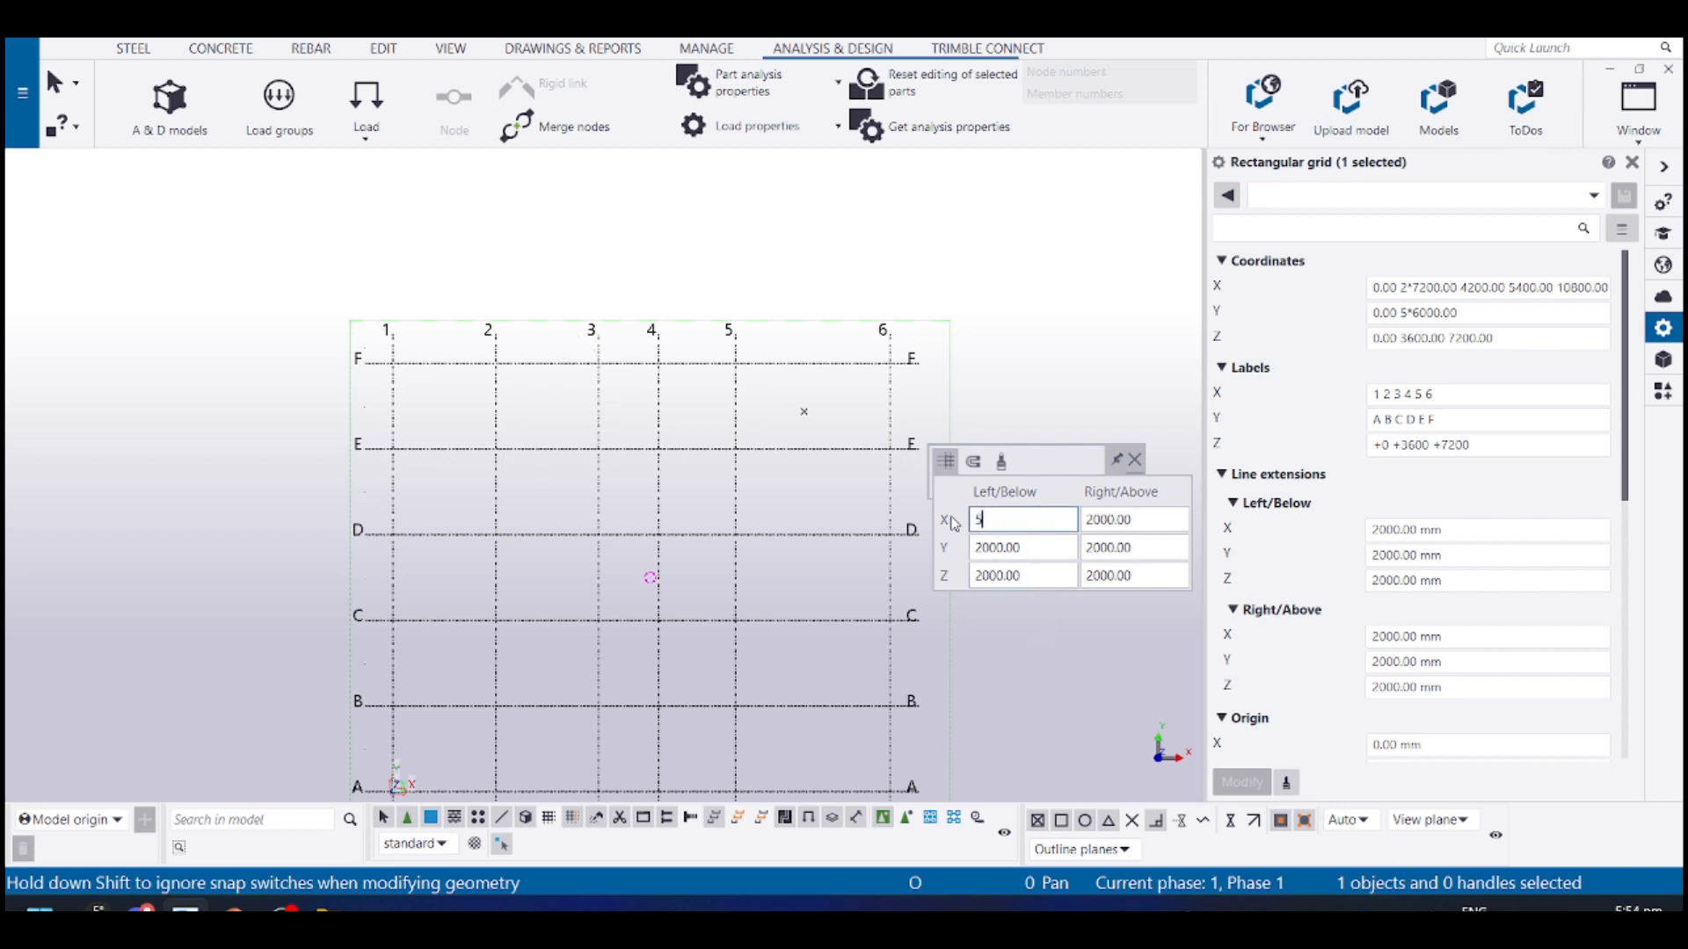
{"action": "type", "text": "000"}
{"action": "key", "text": "Tab"}
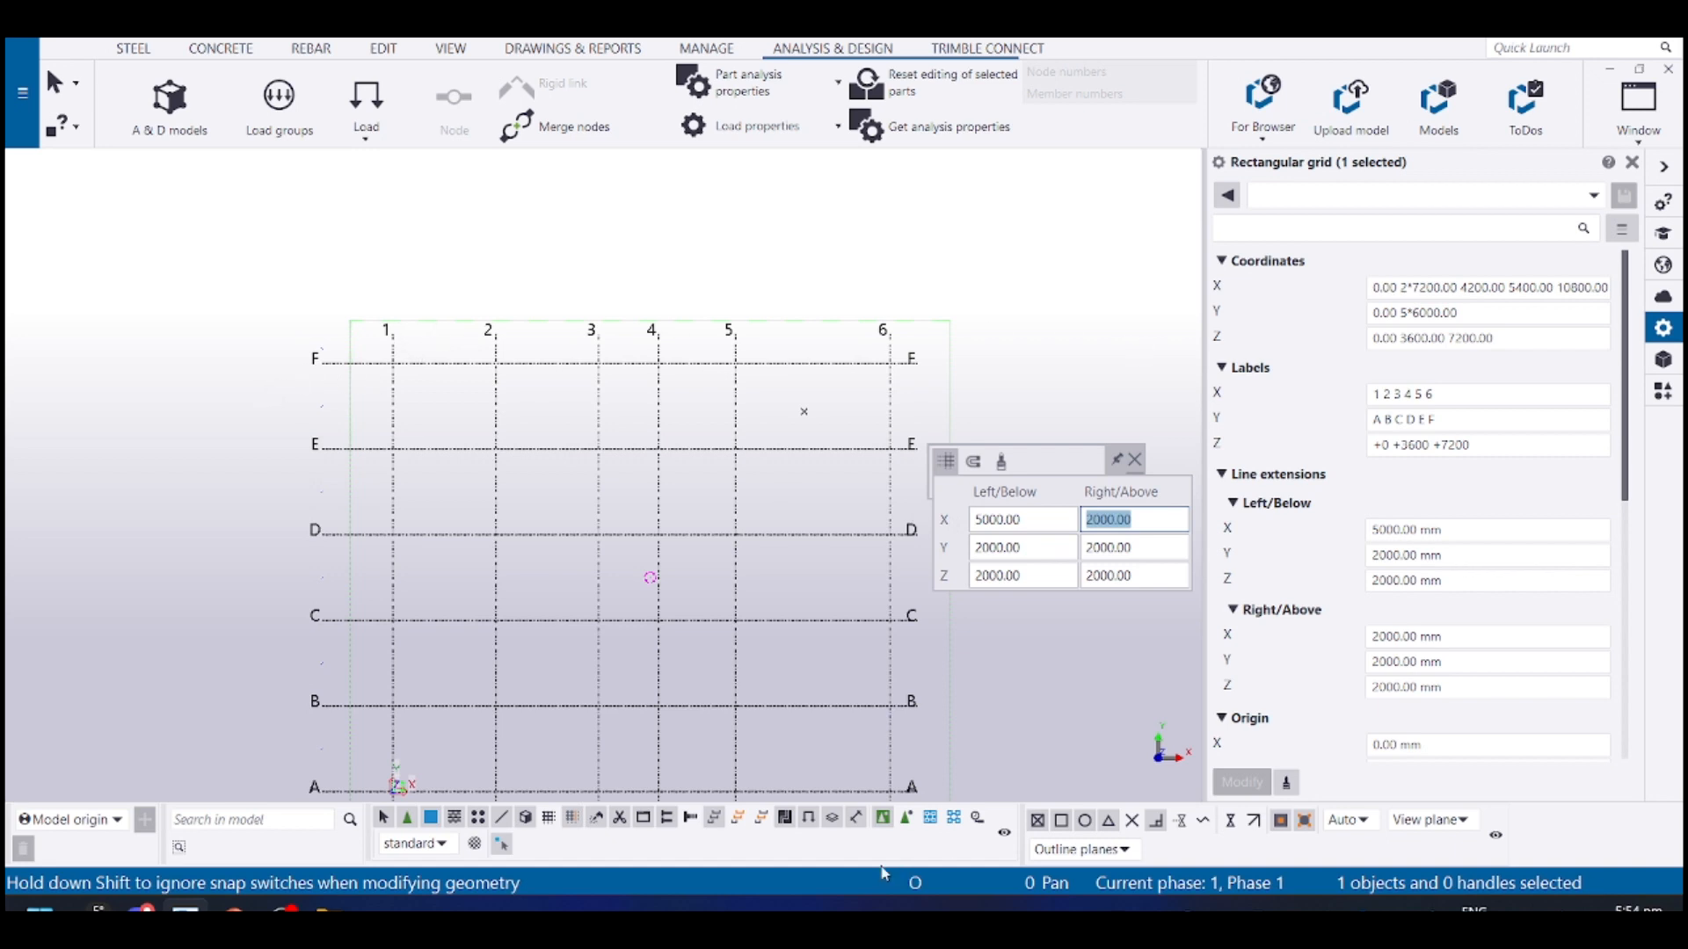
{"action": "left_click", "coordinate": [558, 524]}
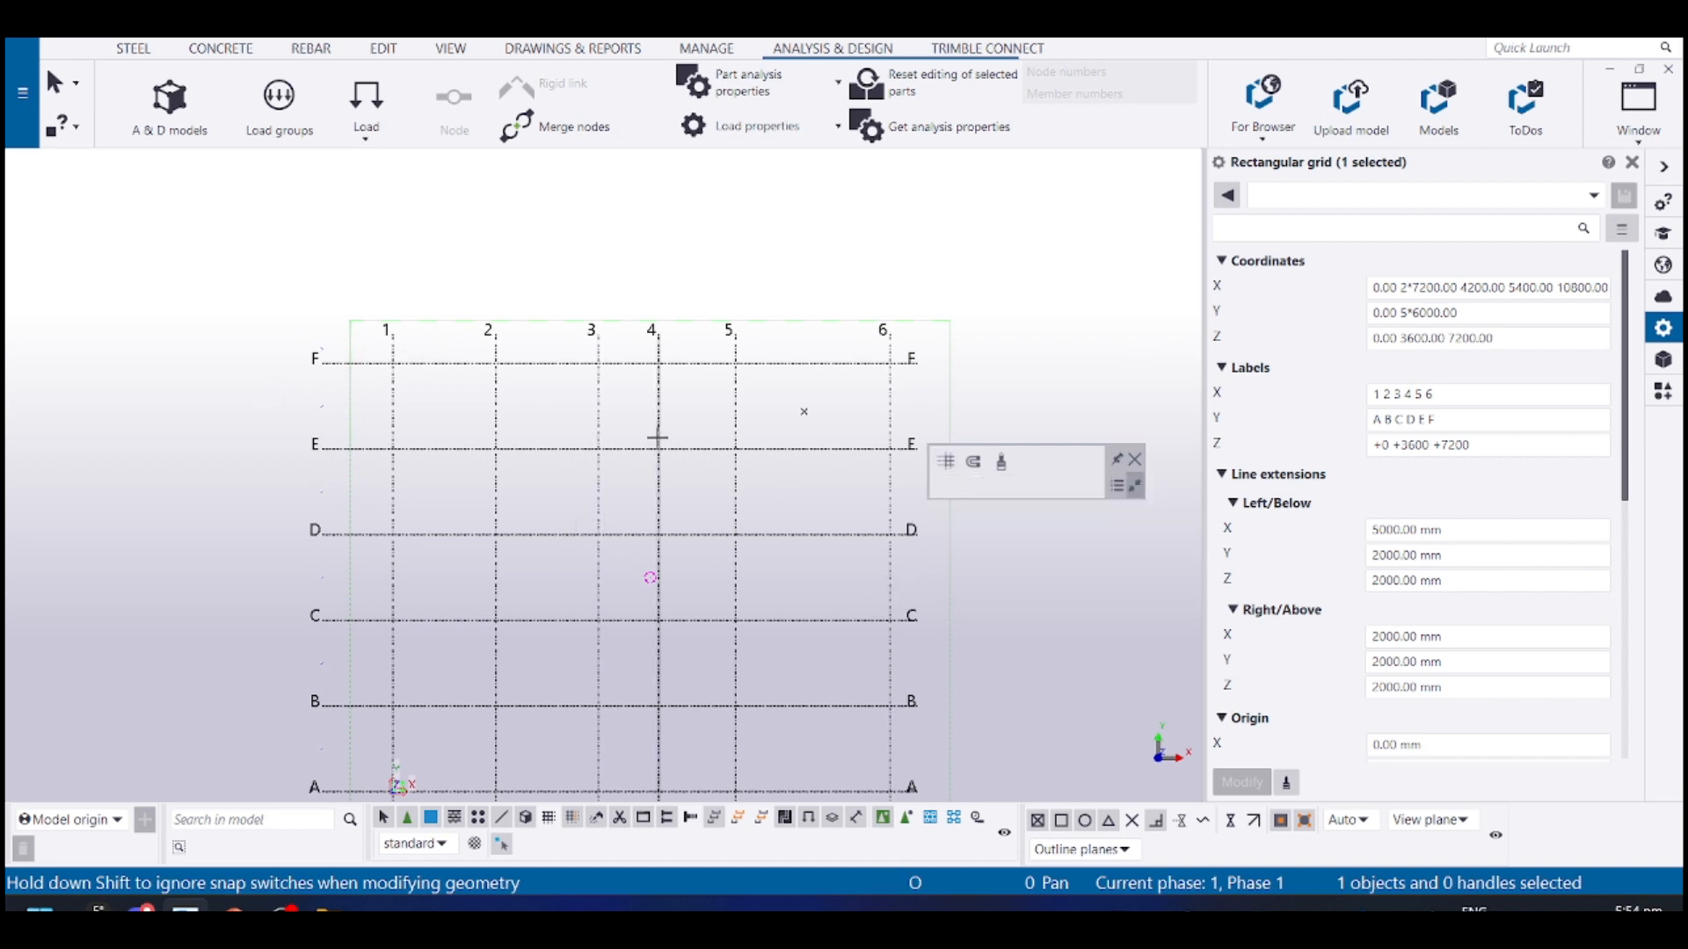
{"action": "left_click", "coordinate": [752, 406]}
{"action": "middle_click_drag", "start_coordinate": [322, 401], "coordinate": [401, 391]}
{"action": "key", "text": "Return"}
{"action": "key", "text": "Escape"}
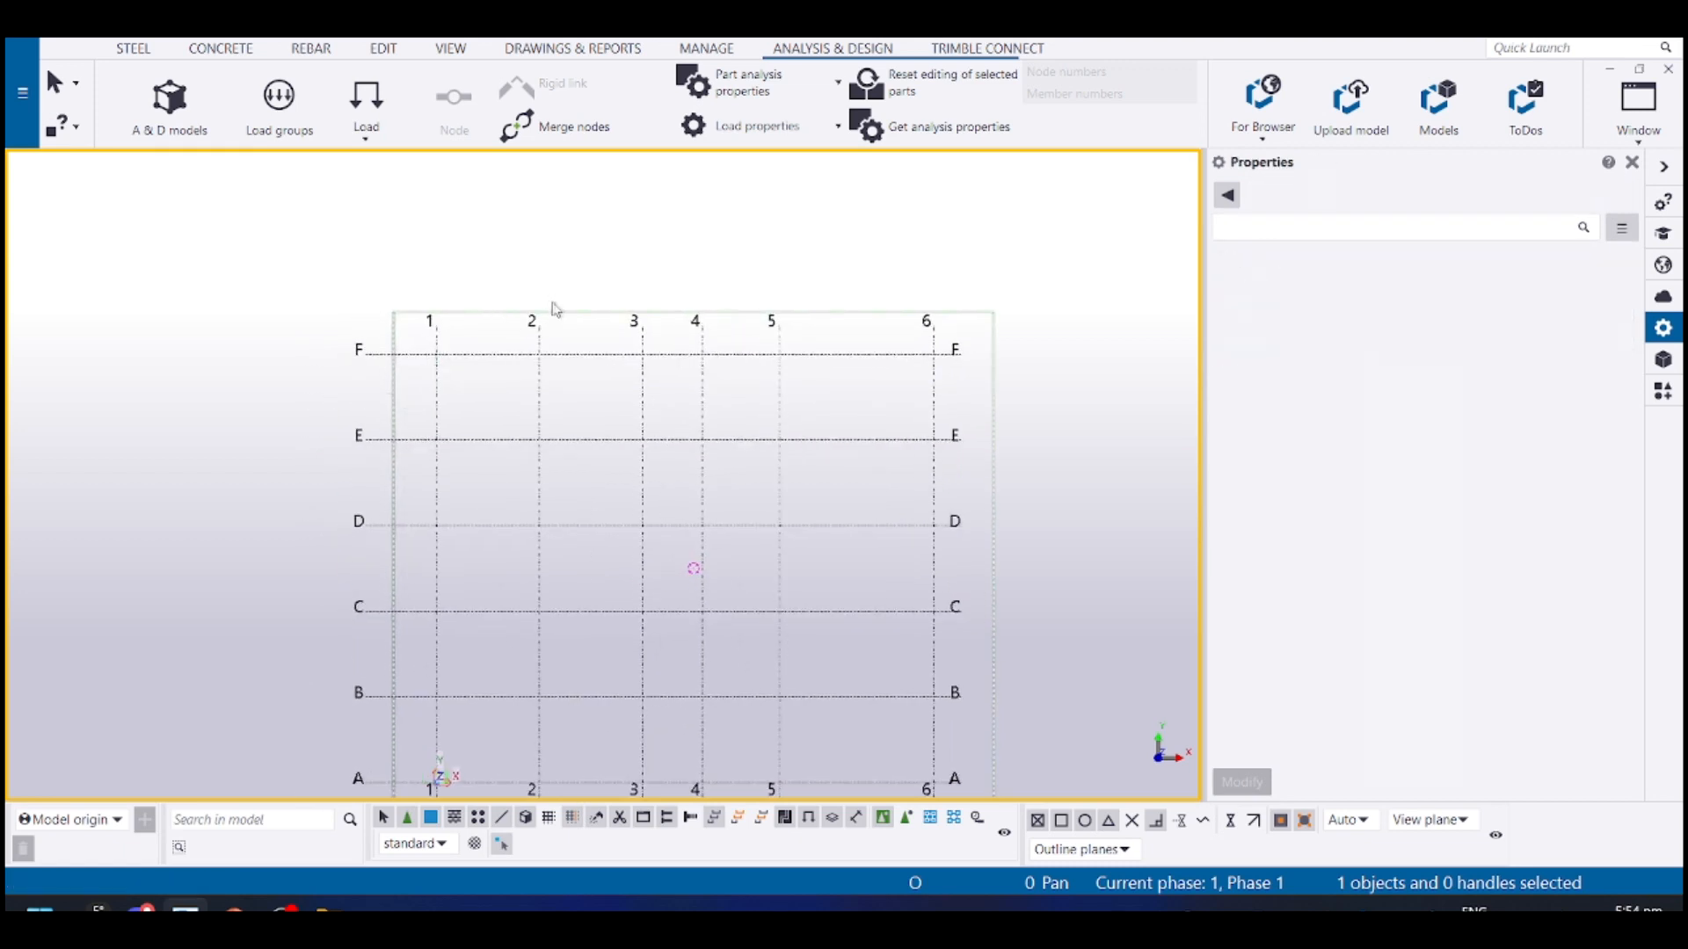
Draw a construction line along grid line 1, from its intersection with F to its intersection with A
{"action": "middle_click_drag", "start_coordinate": [626, 279], "coordinate": [612, 301]}
{"action": "key", "text": "Return"}
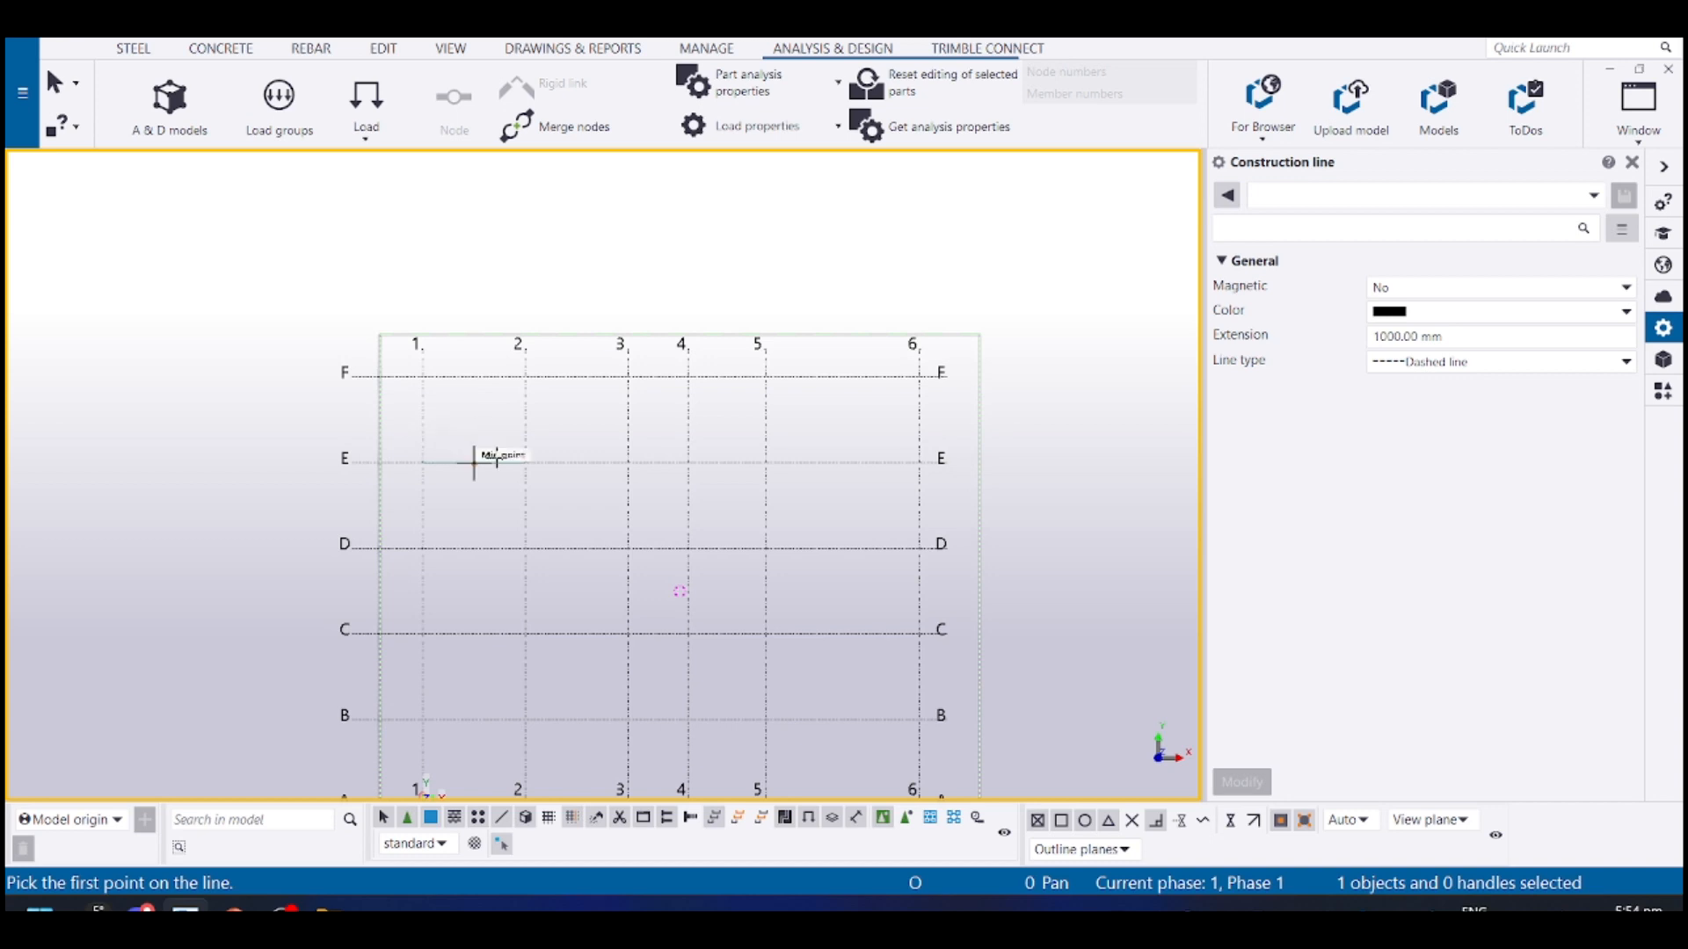
{"action": "left_click", "coordinate": [423, 376]}
{"action": "scroll", "coordinate": [546, 445], "scroll_direction": "down", "scroll_amount": 2}
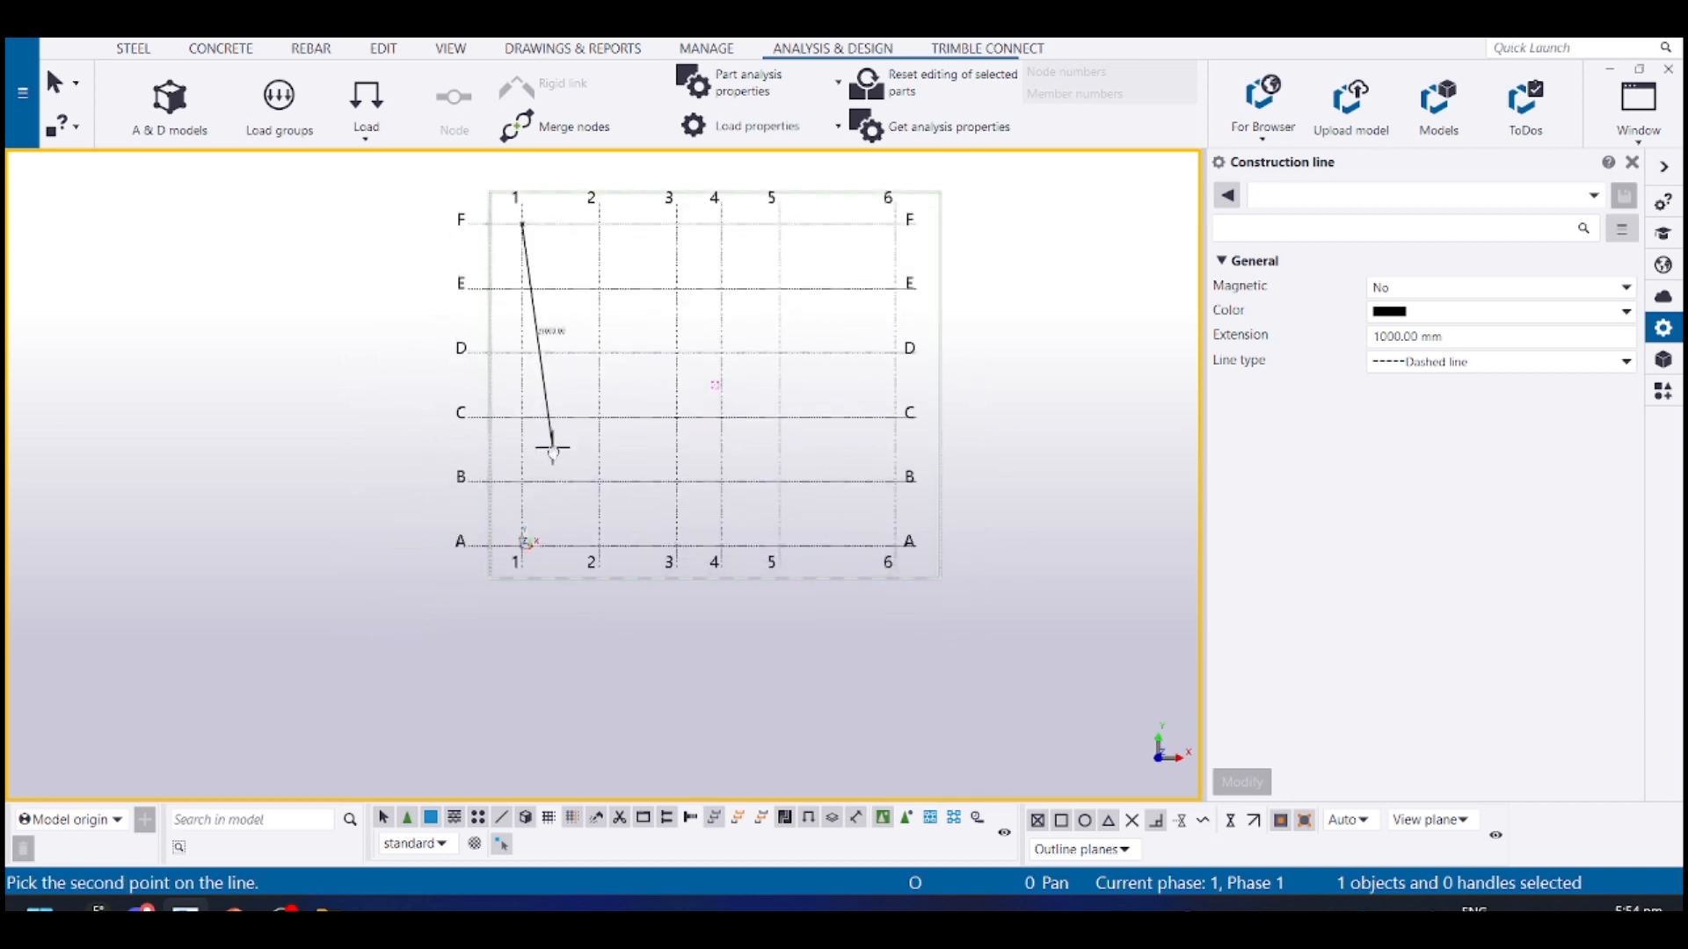
{"action": "scroll", "coordinate": [506, 580], "scroll_direction": "up", "scroll_amount": 2}
{"action": "left_click", "coordinate": [527, 538]}
{"action": "middle_click_drag", "start_coordinate": [550, 351], "coordinate": [551, 458]}
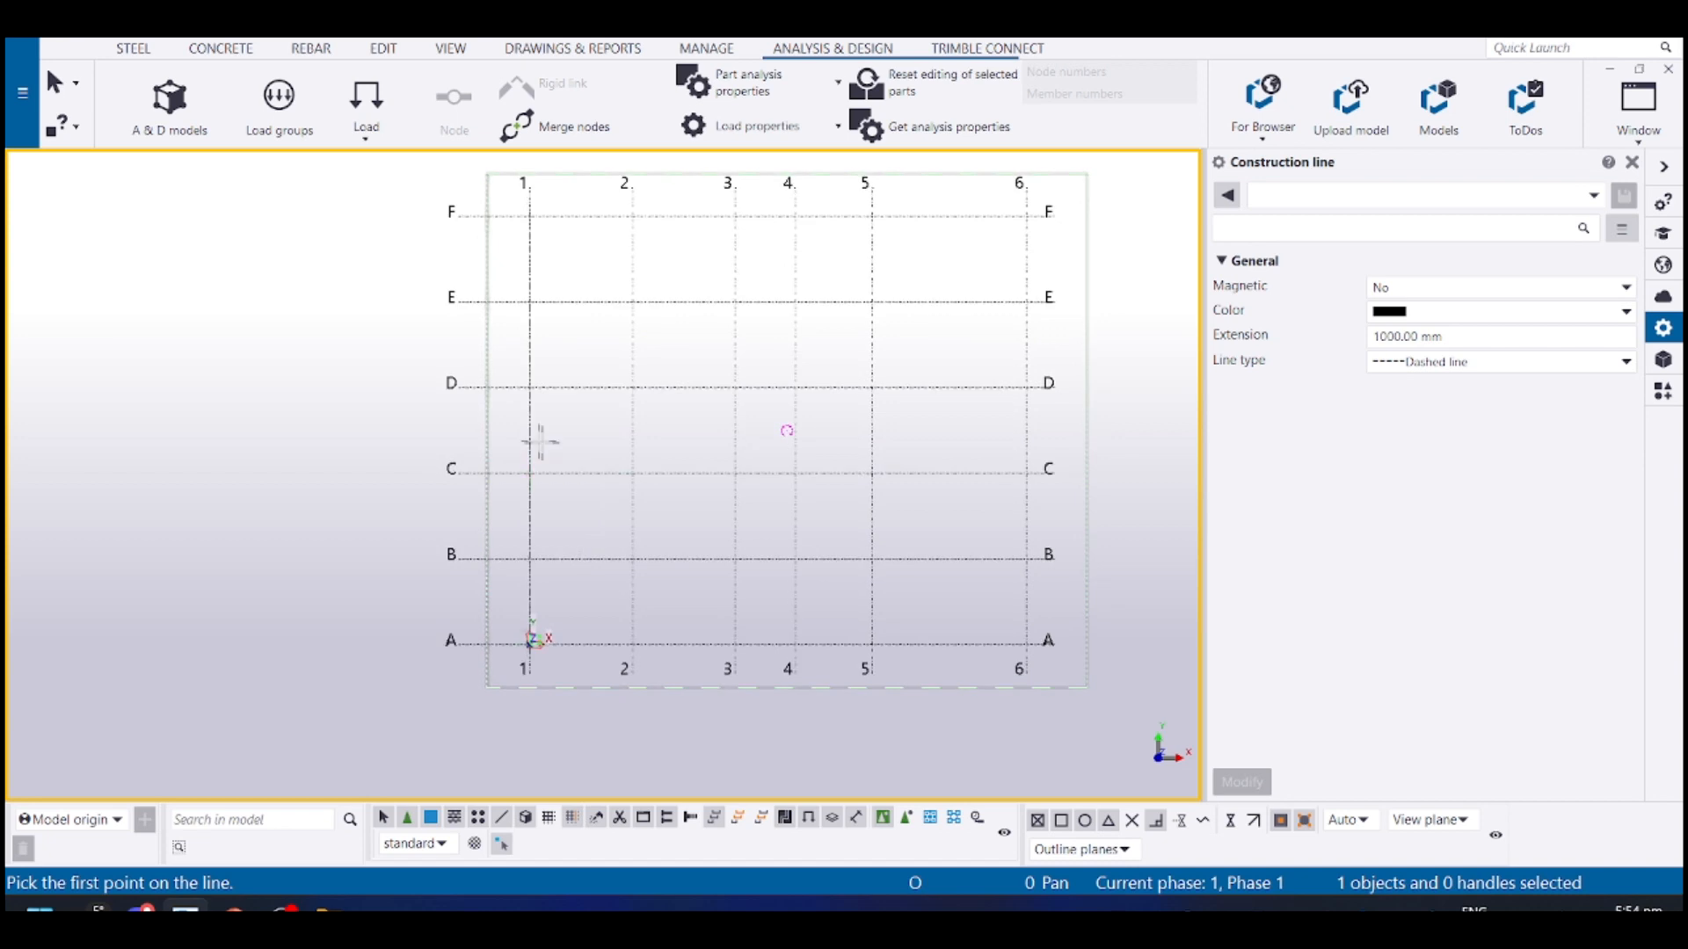
Move the construction line on grid line 1 by 60000 mm in the X direction
{"action": "key", "text": "Escape"}
{"action": "left_click", "coordinate": [531, 370]}
{"action": "middle_click_drag", "start_coordinate": [567, 331], "coordinate": [531, 416]}
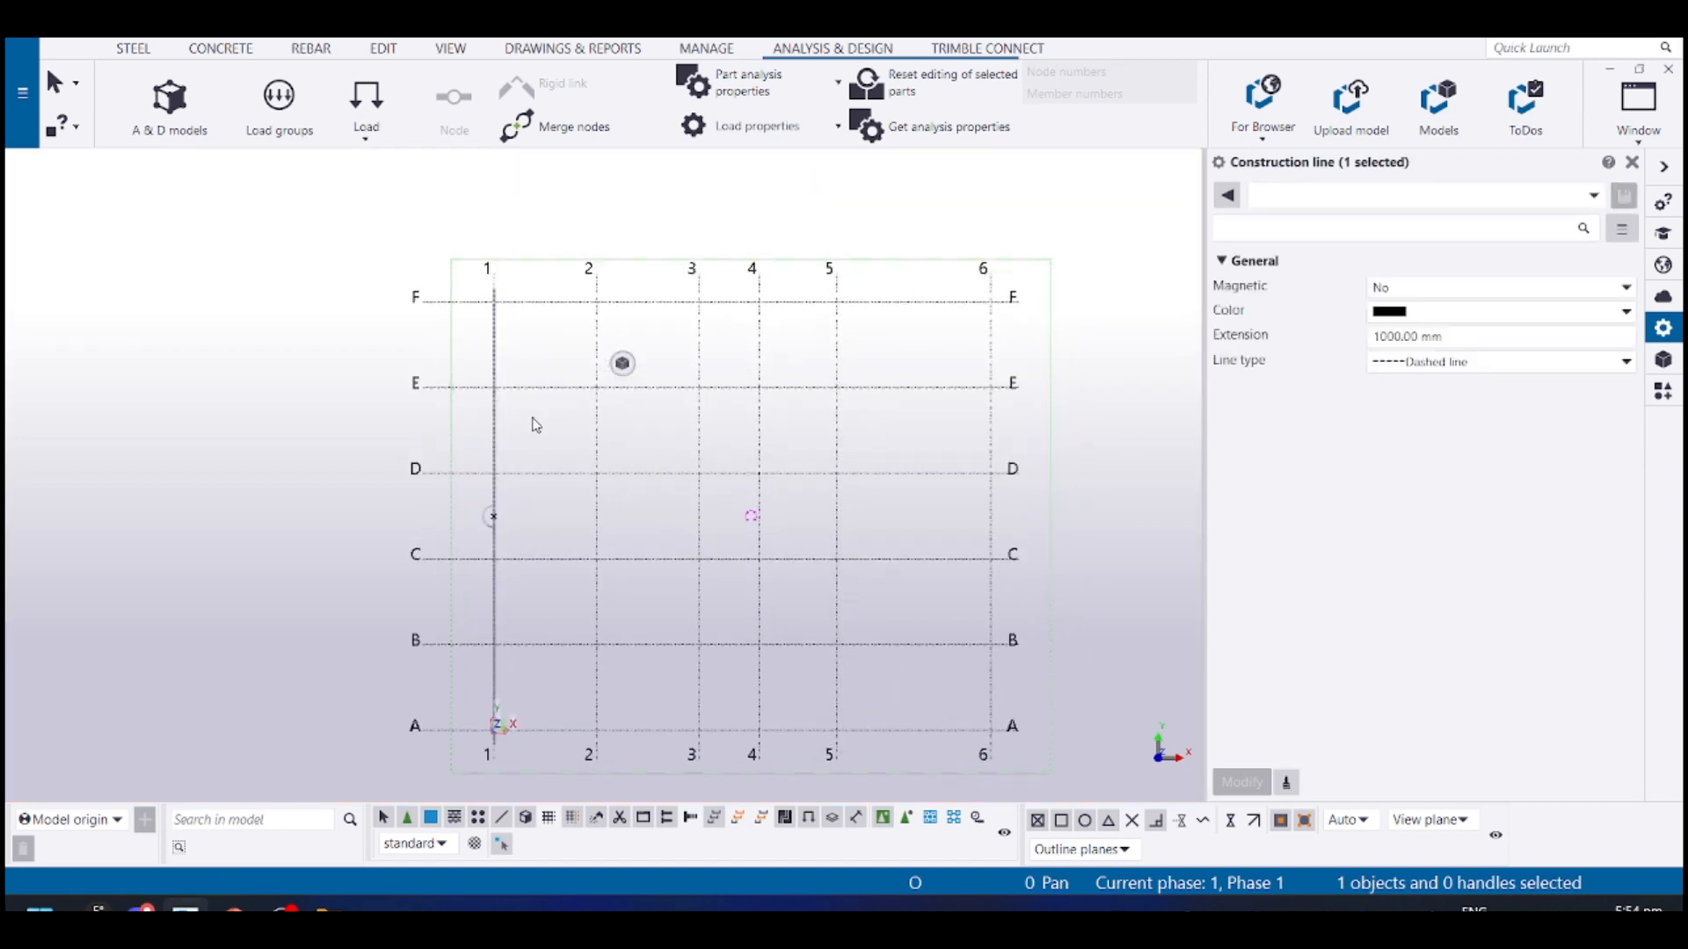
{"action": "key", "text": "ctrl+shift+m"}
{"action": "left_click", "coordinate": [529, 420]}
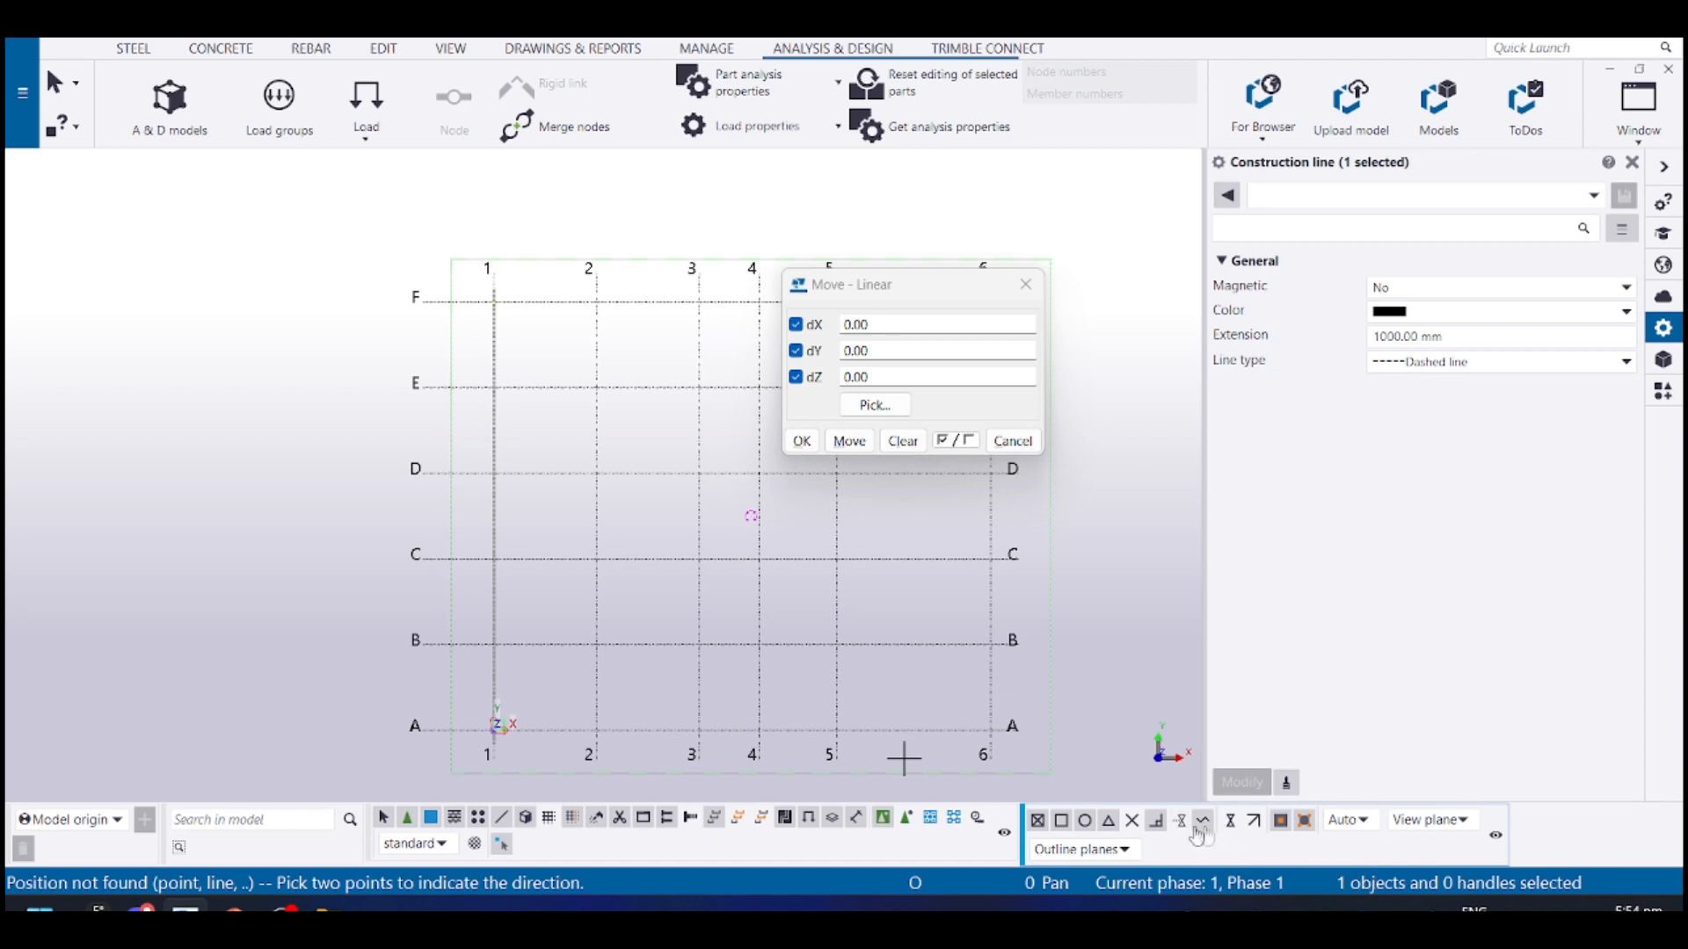
{"action": "left_click", "coordinate": [525, 432]}
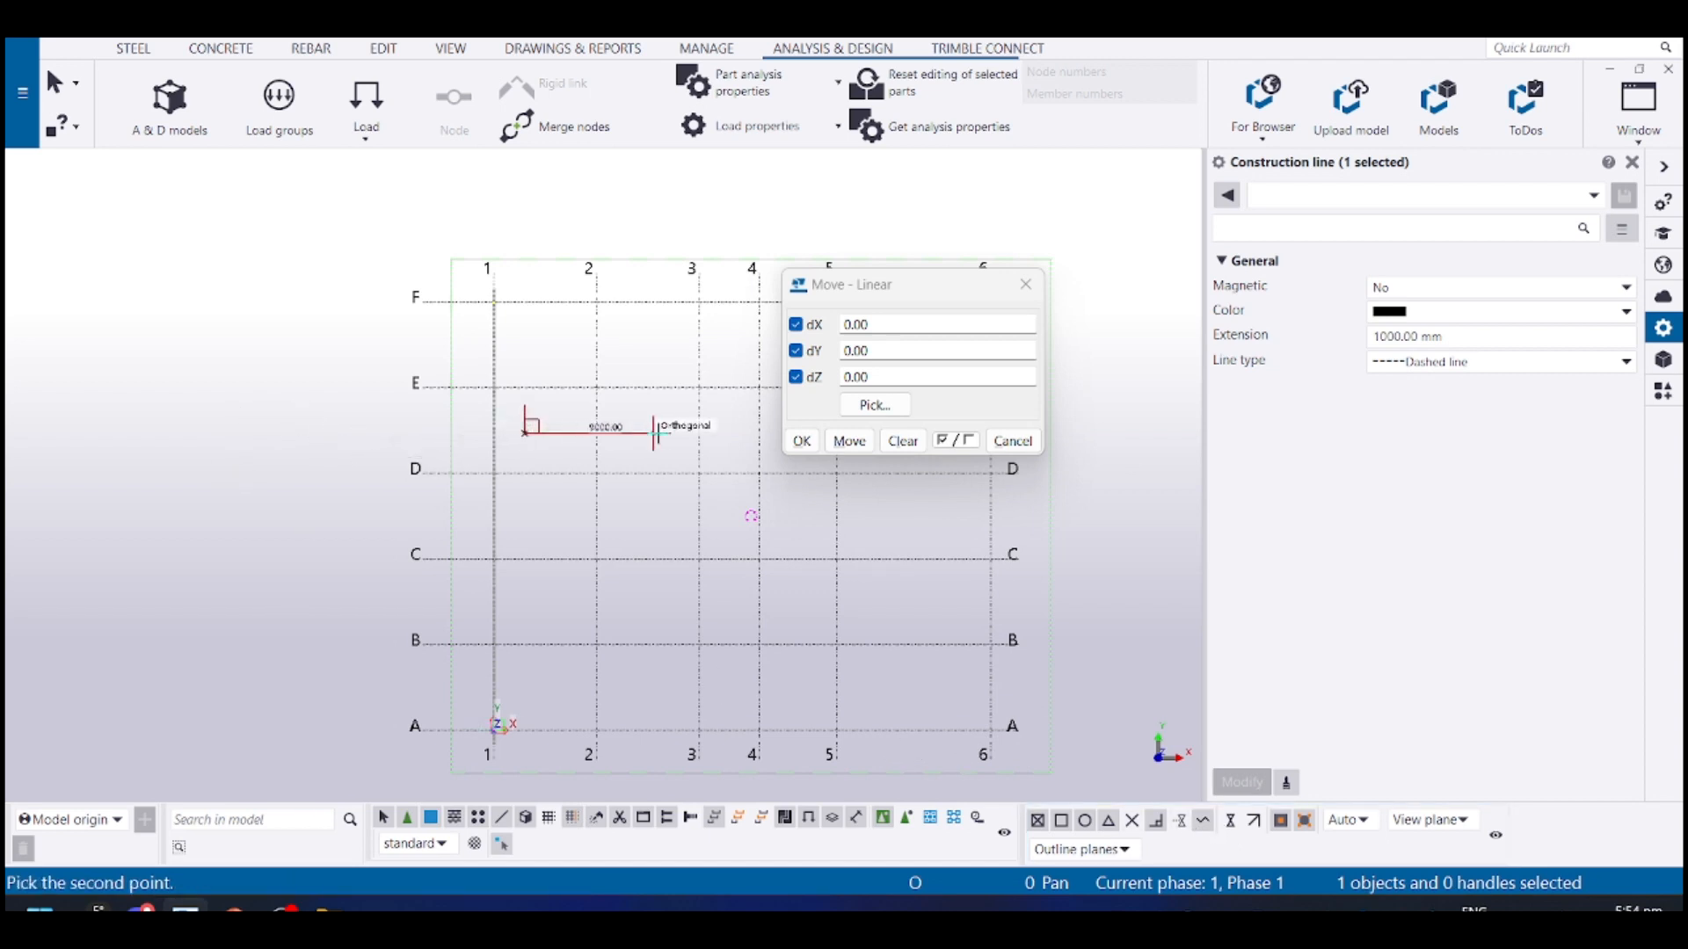
{"action": "type", "text": "60000"}
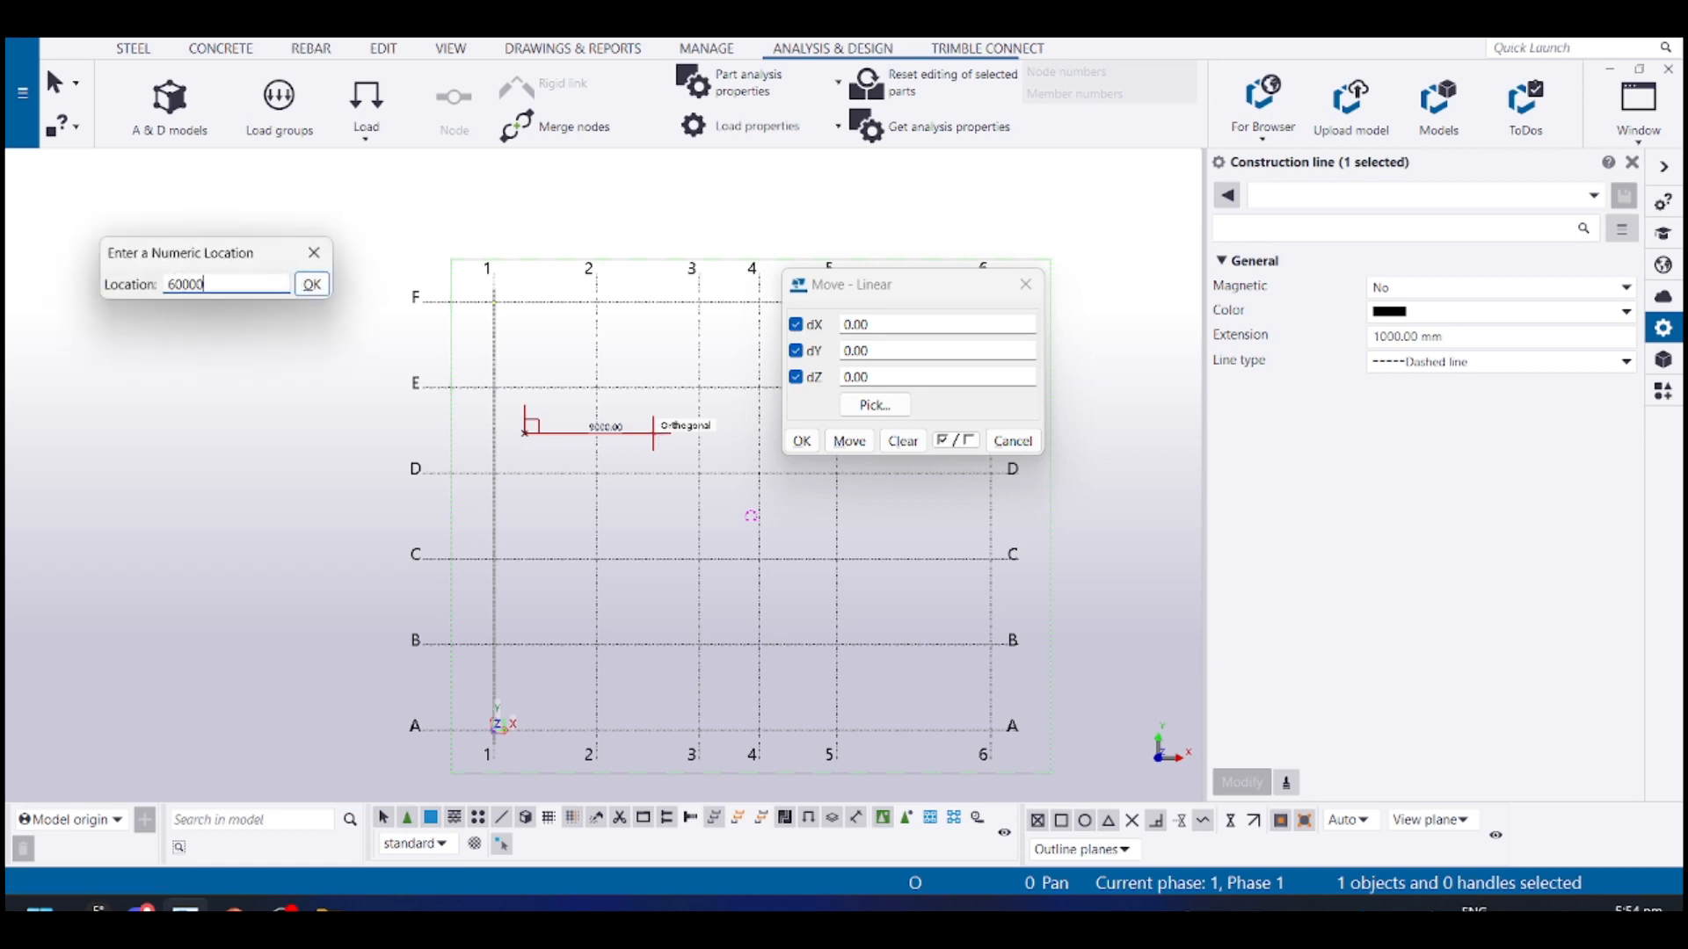
{"action": "key", "text": "Return"}
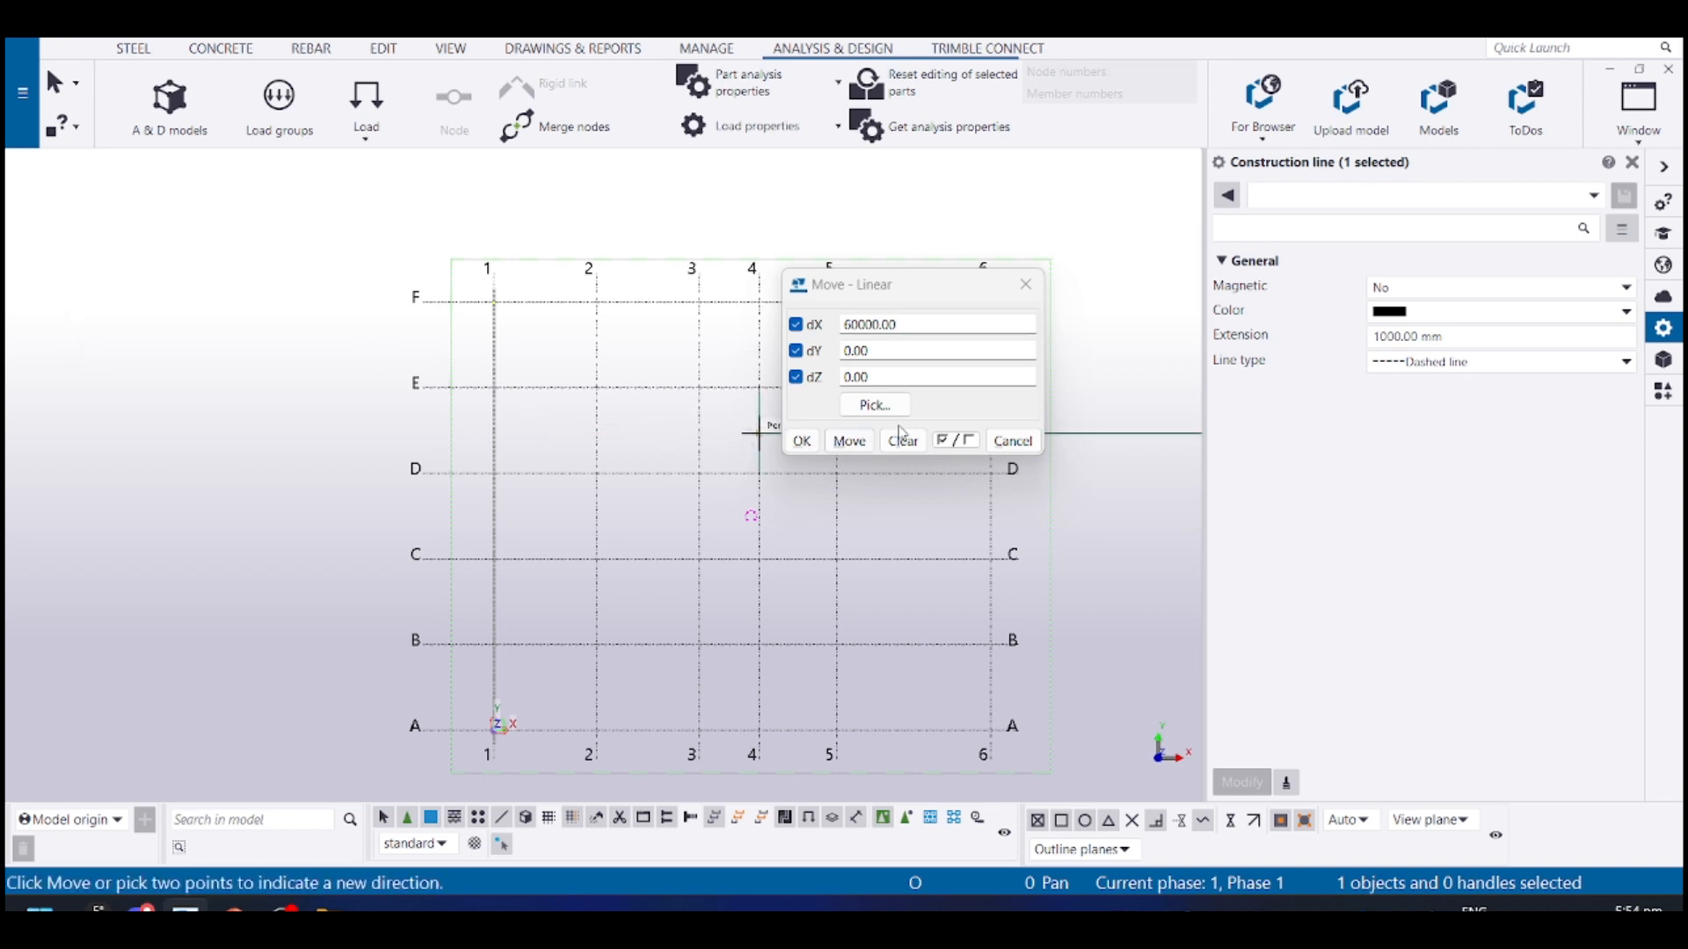
{"action": "left_click", "coordinate": [849, 441]}
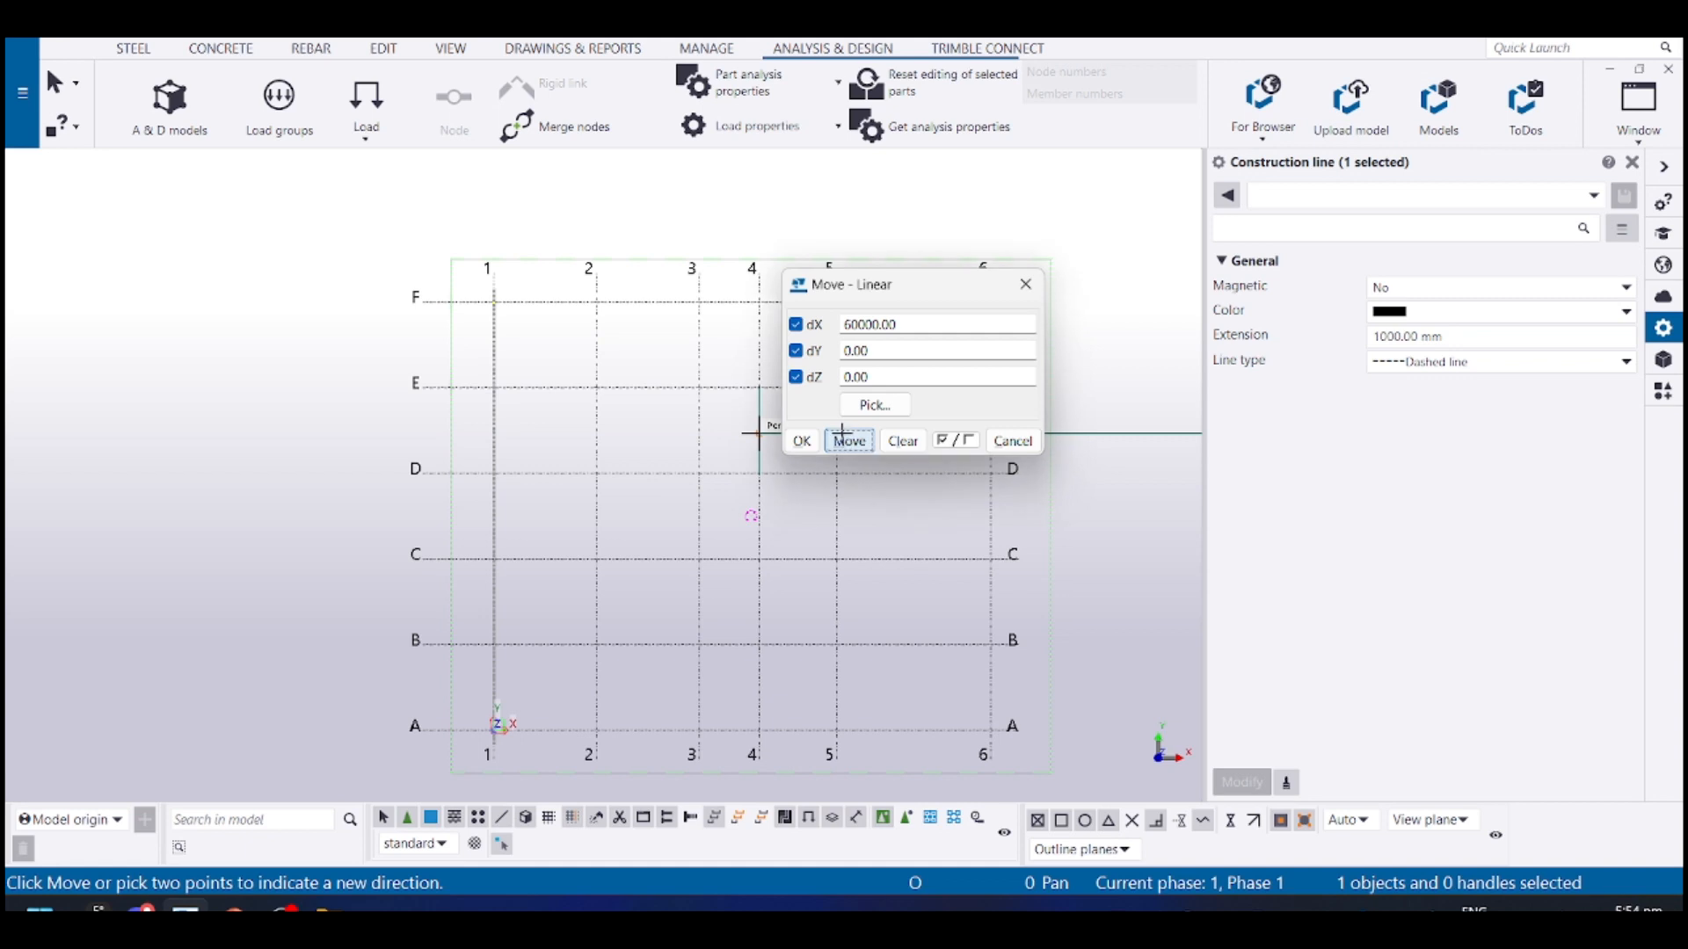
{"action": "left_click", "coordinate": [774, 516]}
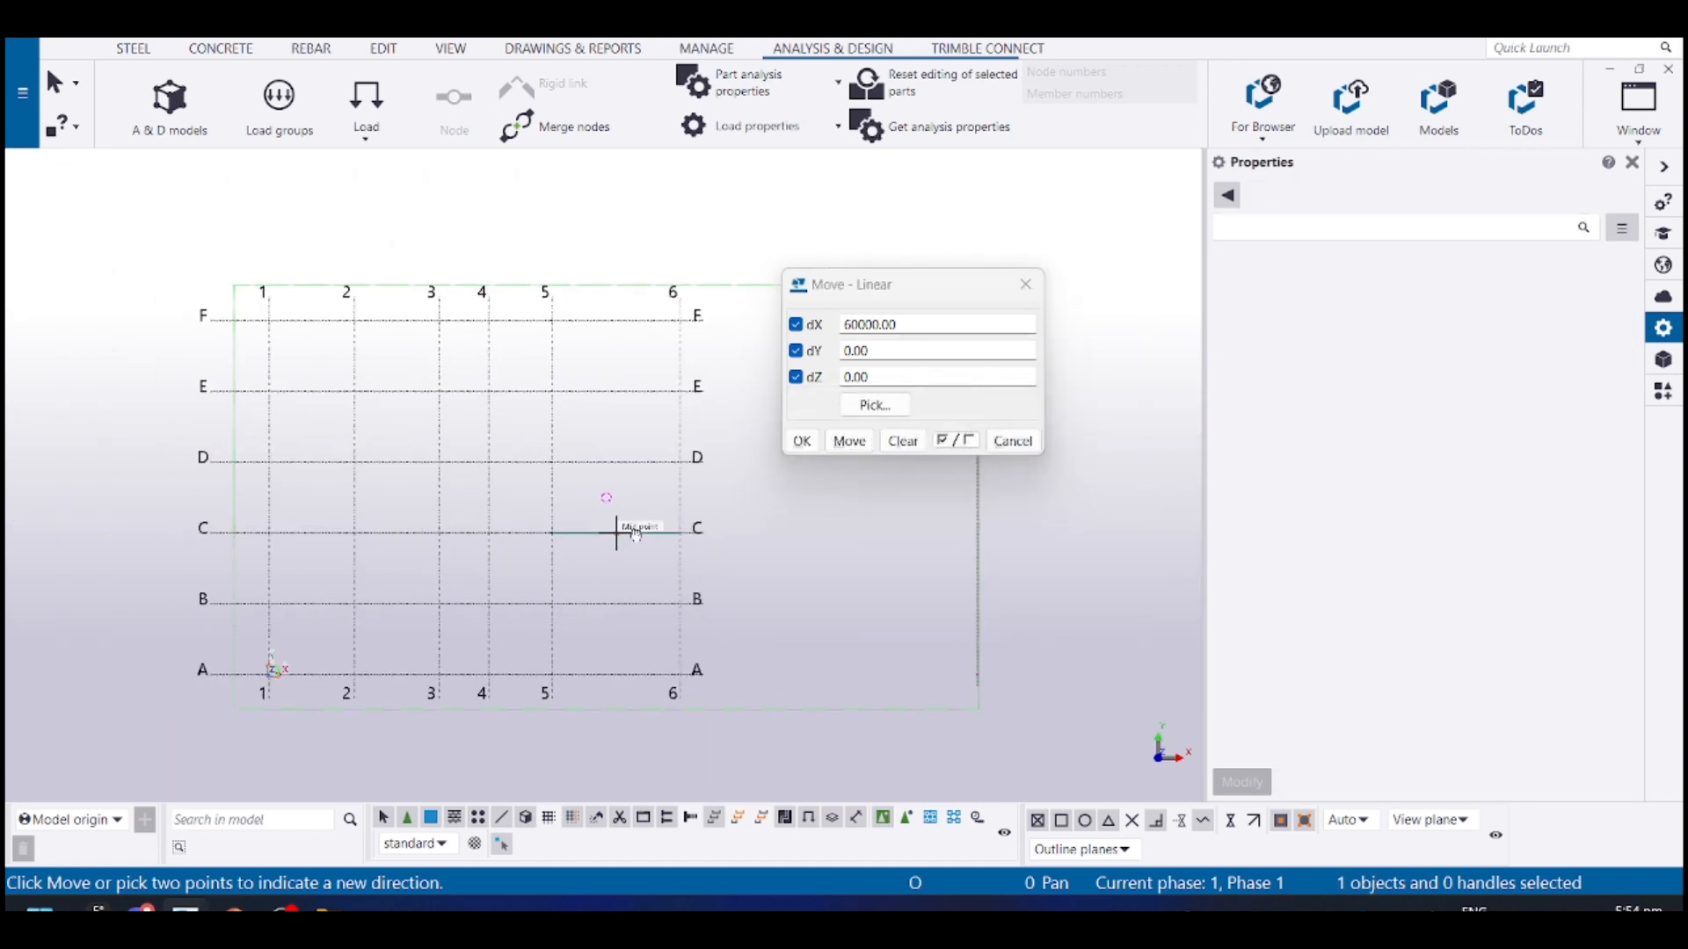
Move the Move - Linear dialog clear of the construction line and grid
{"action": "left_click", "coordinate": [679, 359]}
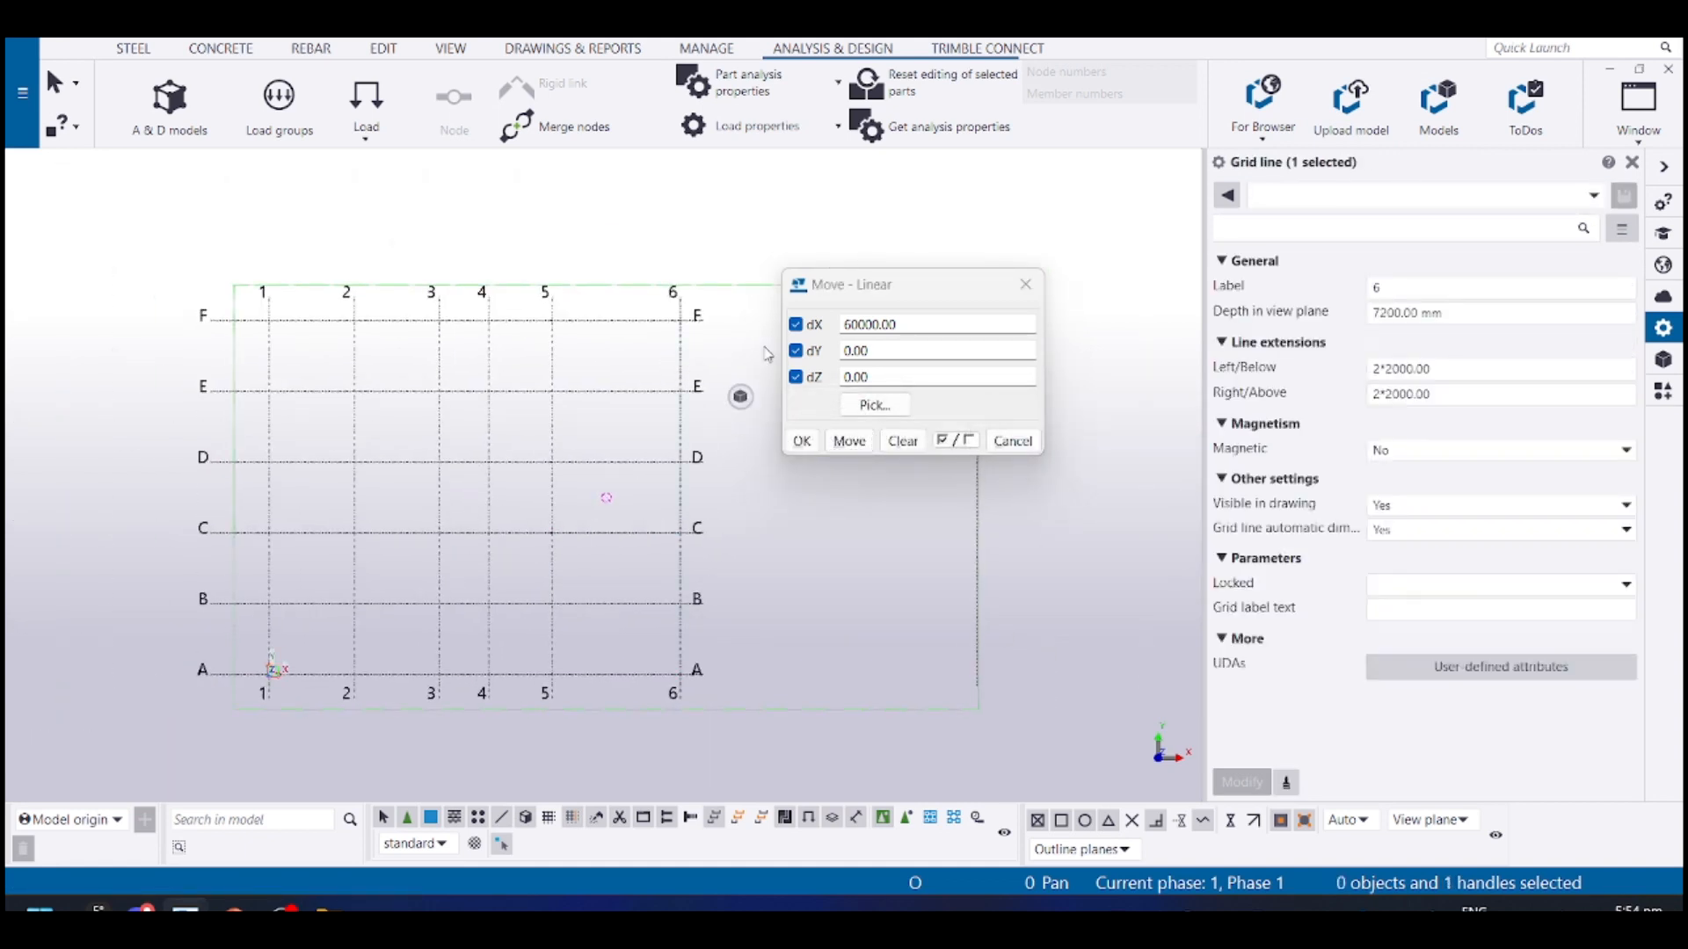
{"action": "left_click_drag", "start_coordinate": [963, 288], "coordinate": [1083, 750]}
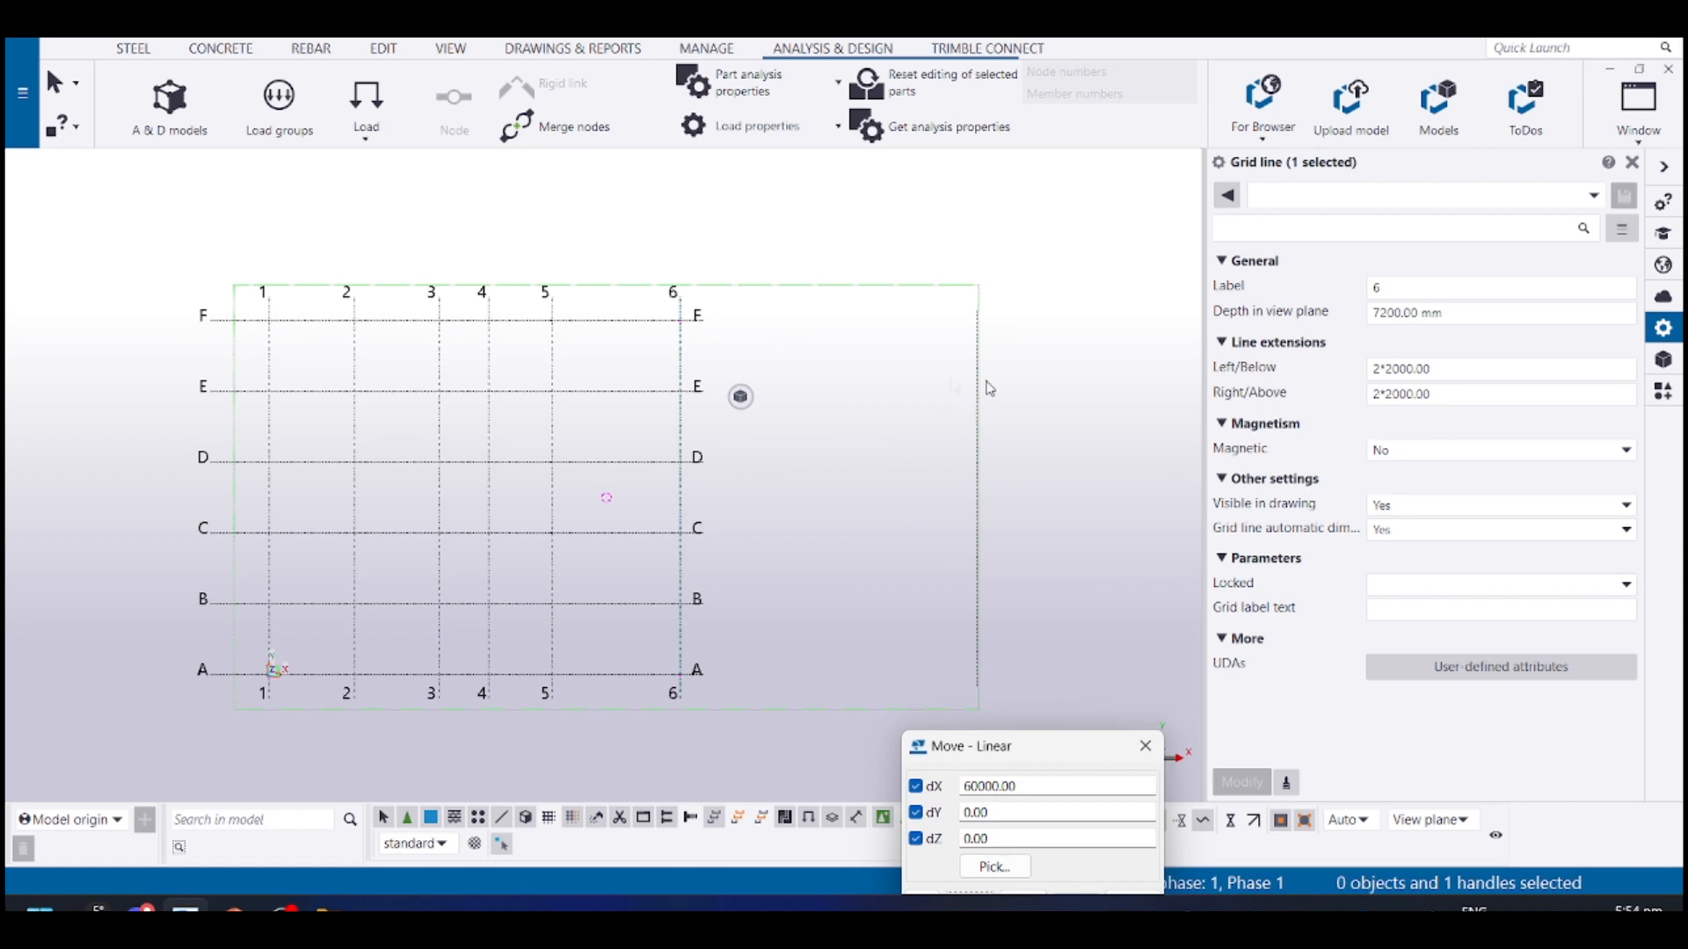
{"action": "left_click", "coordinate": [685, 351]}
{"action": "left_click", "coordinate": [682, 351]}
{"action": "left_click", "coordinate": [729, 397]}
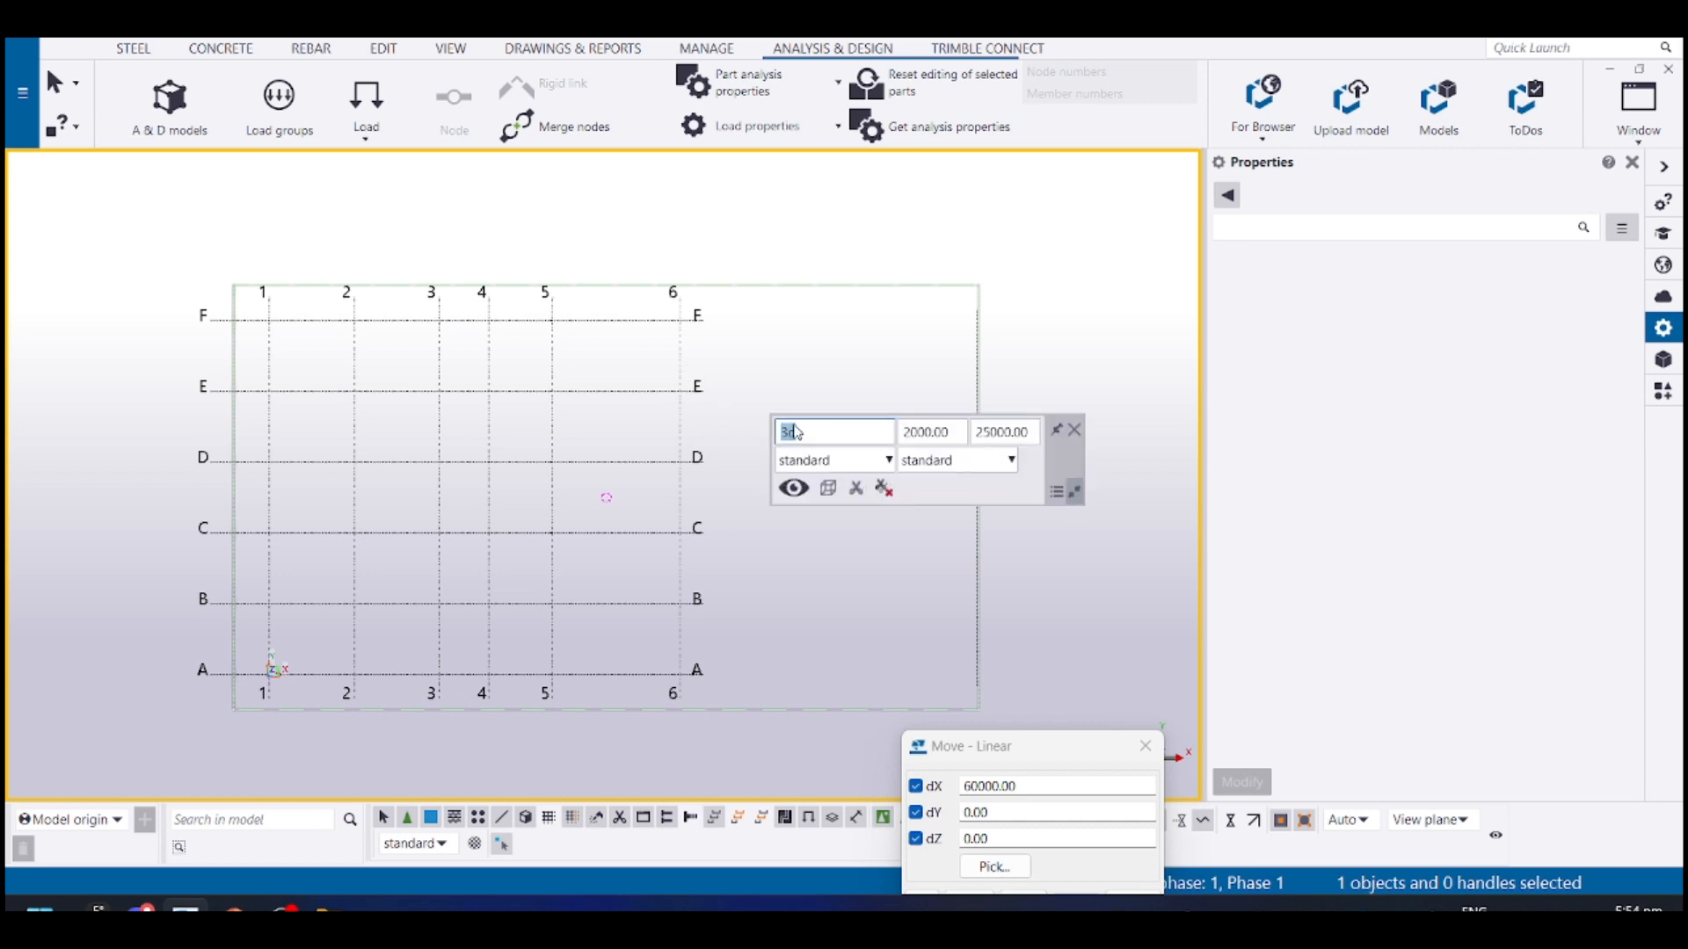
{"action": "left_click", "coordinate": [685, 378]}
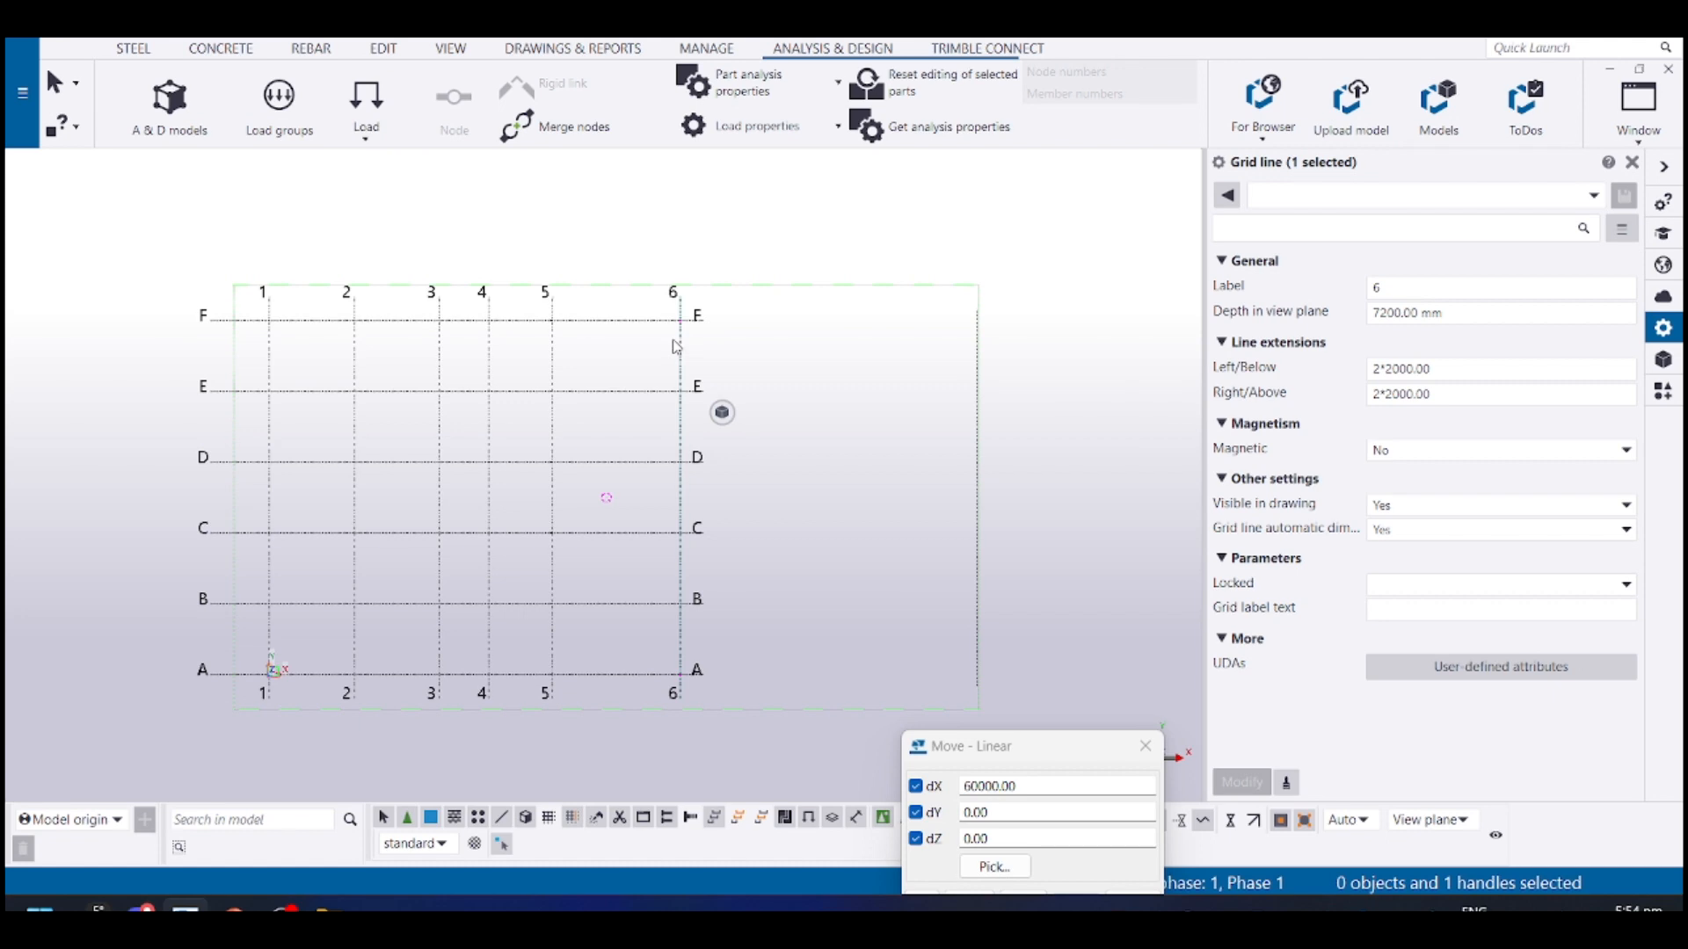
{"action": "left_click", "coordinate": [554, 343]}
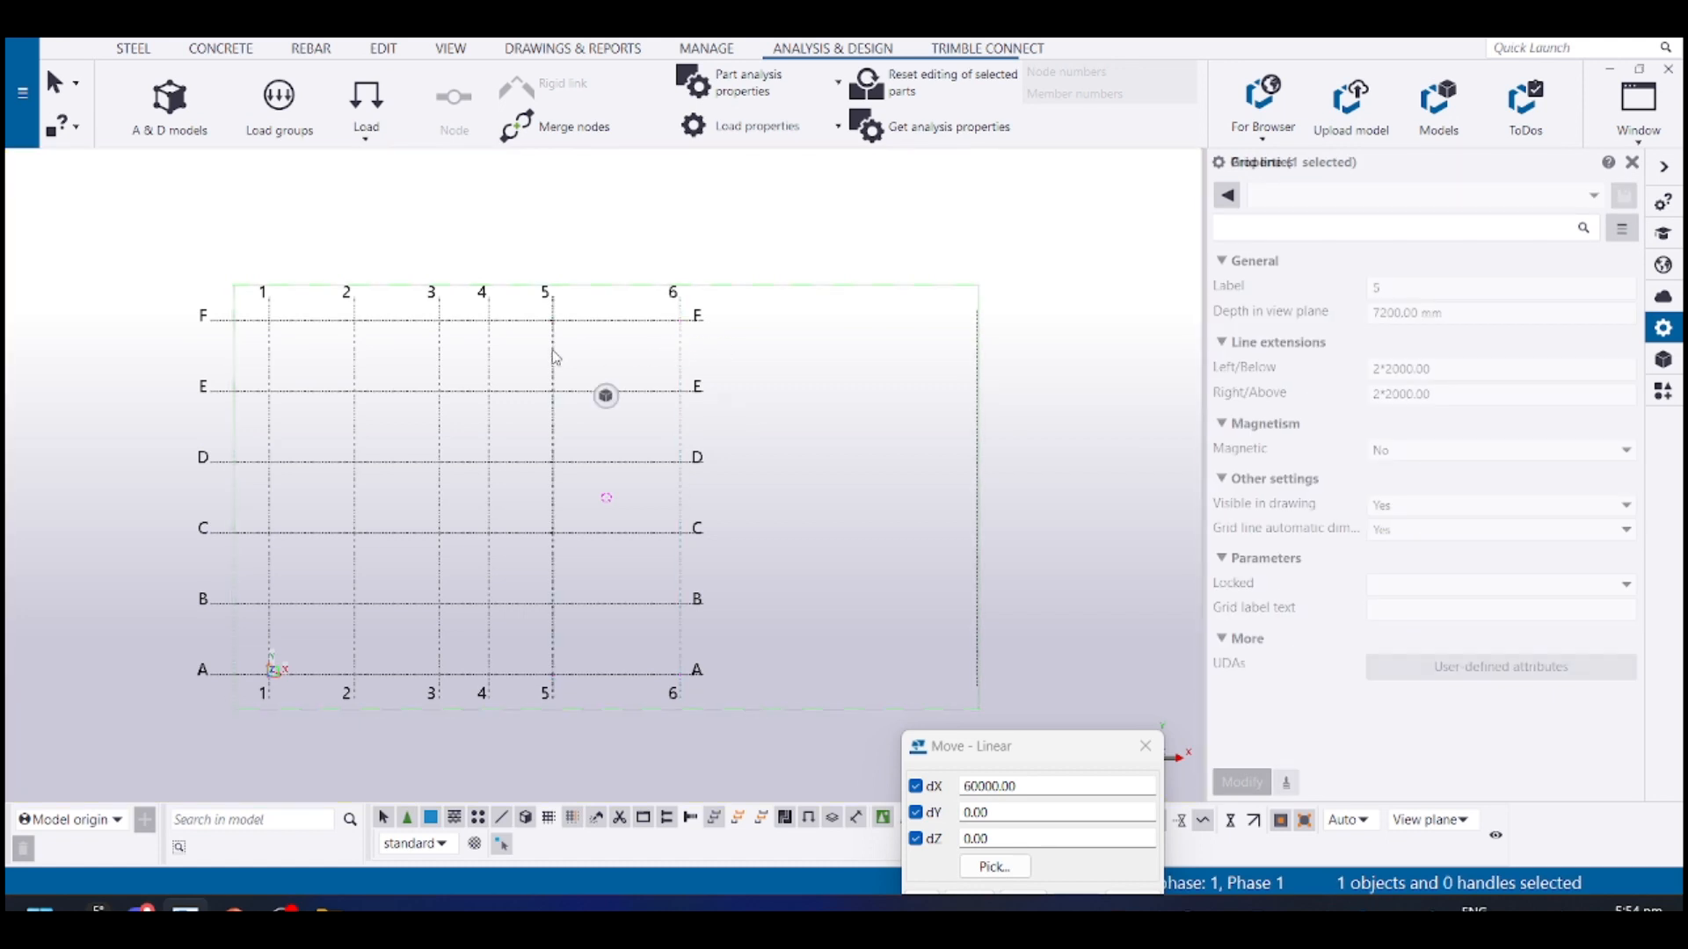
{"action": "left_click", "coordinate": [573, 365]}
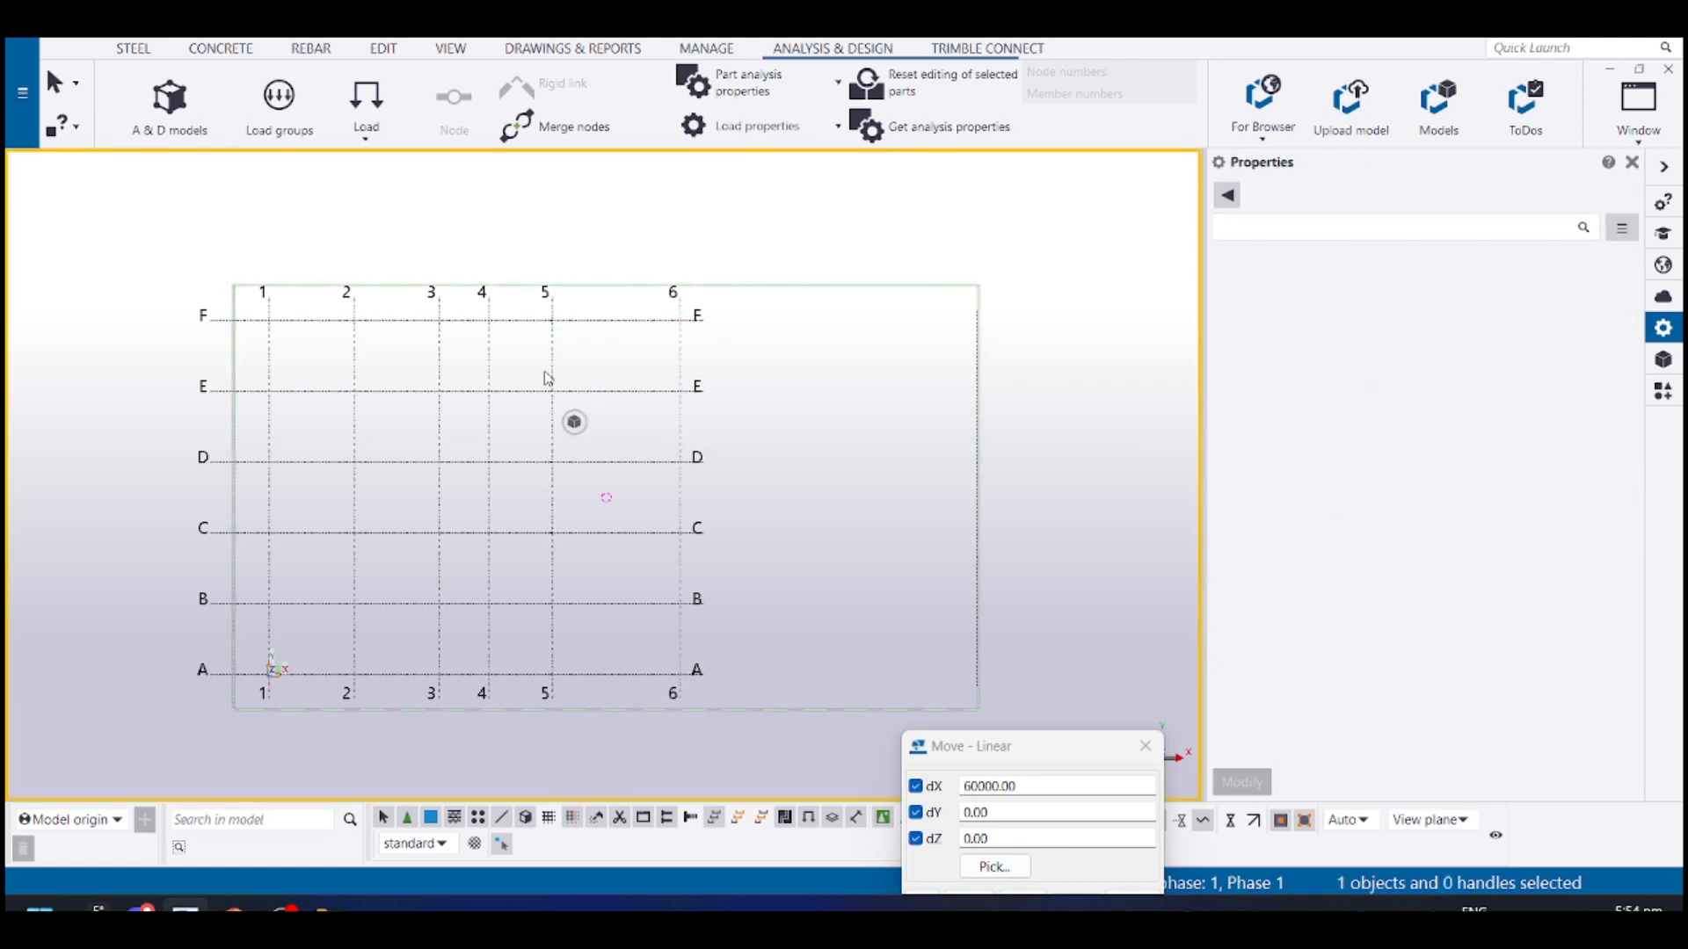
{"action": "left_click", "coordinate": [557, 377]}
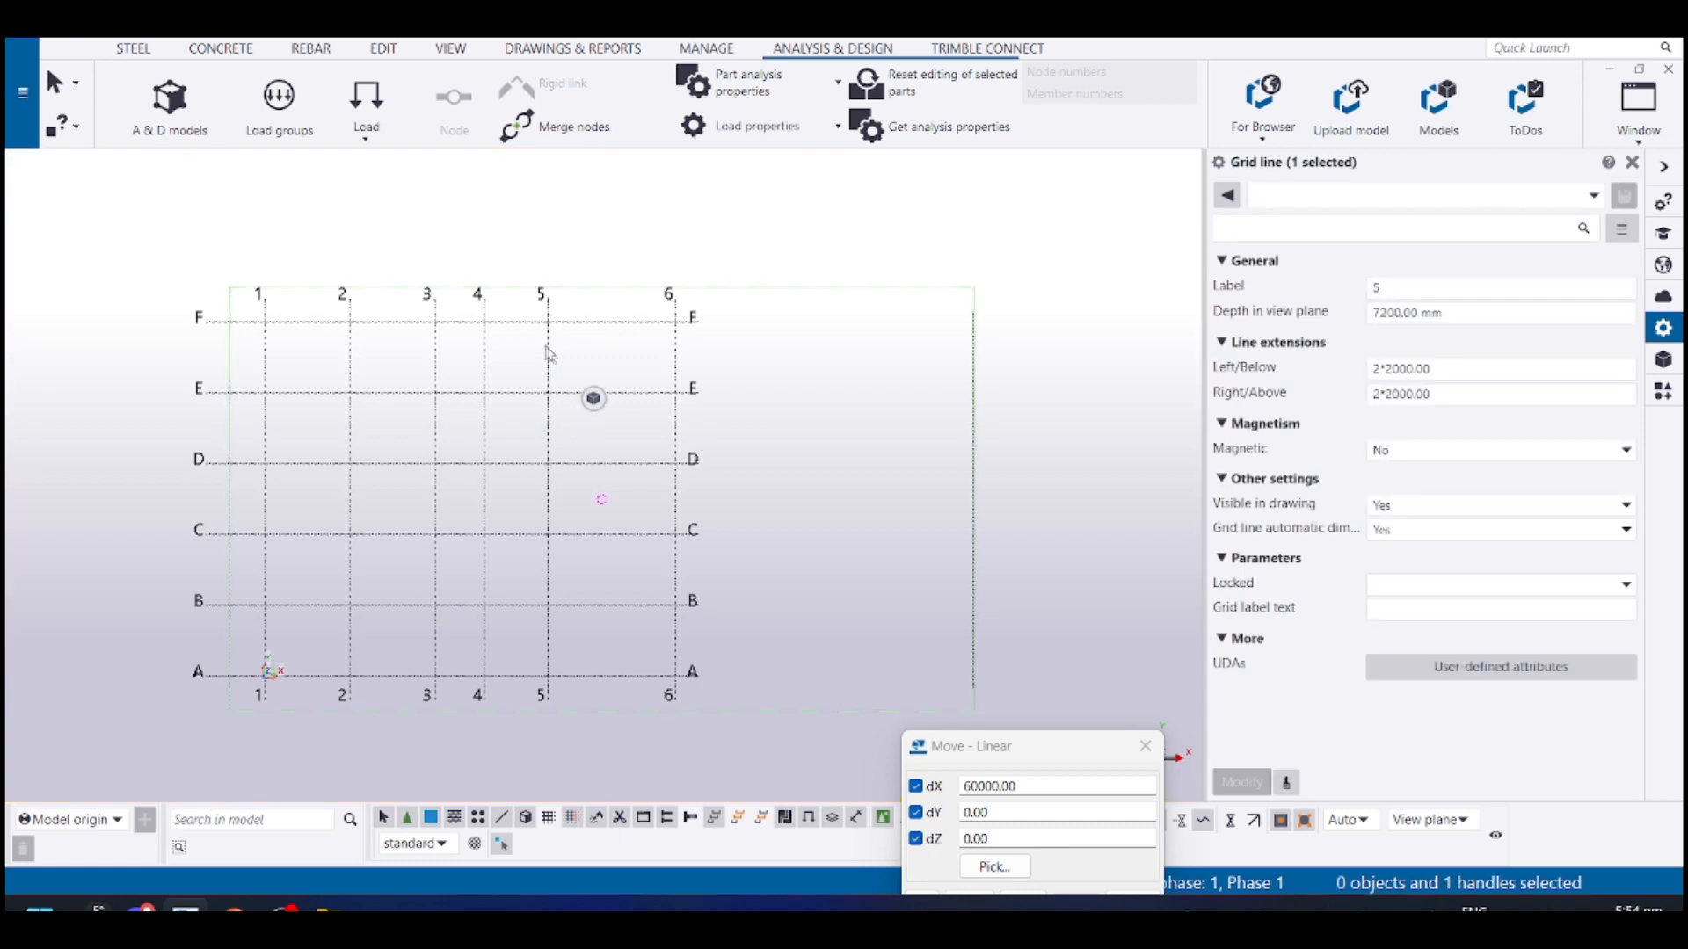
{"action": "left_click", "coordinate": [558, 364]}
{"action": "left_click", "coordinate": [552, 363]}
{"action": "left_click_drag", "start_coordinate": [678, 346], "coordinate": [776, 374]}
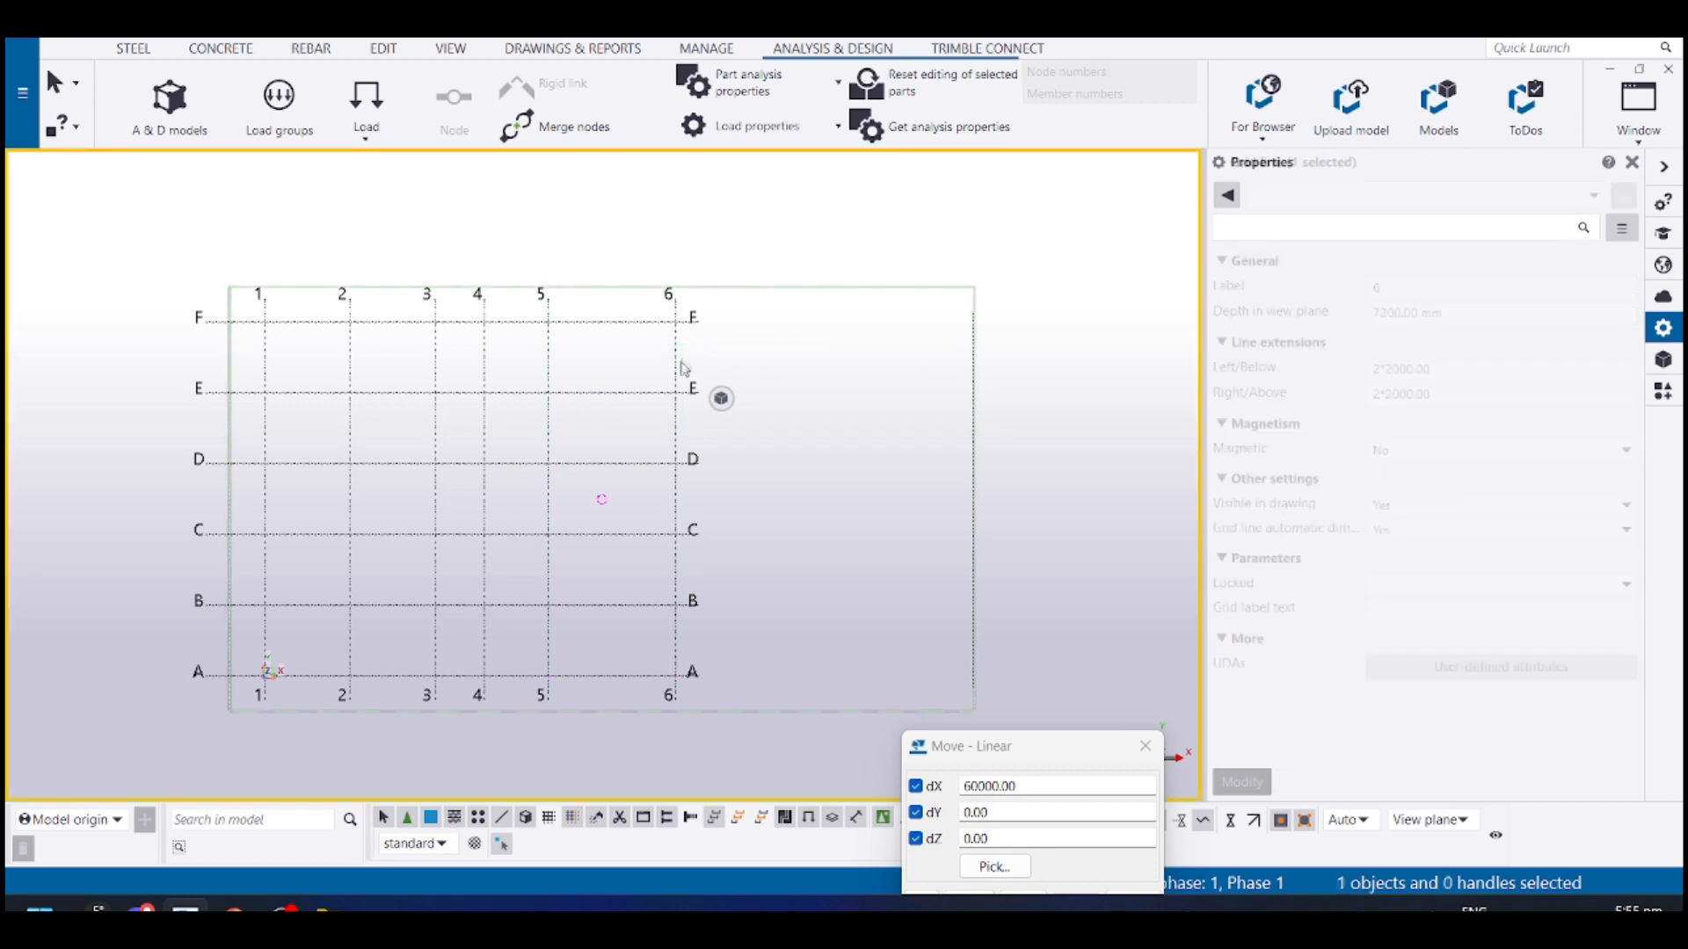
{"action": "left_click", "coordinate": [676, 384]}
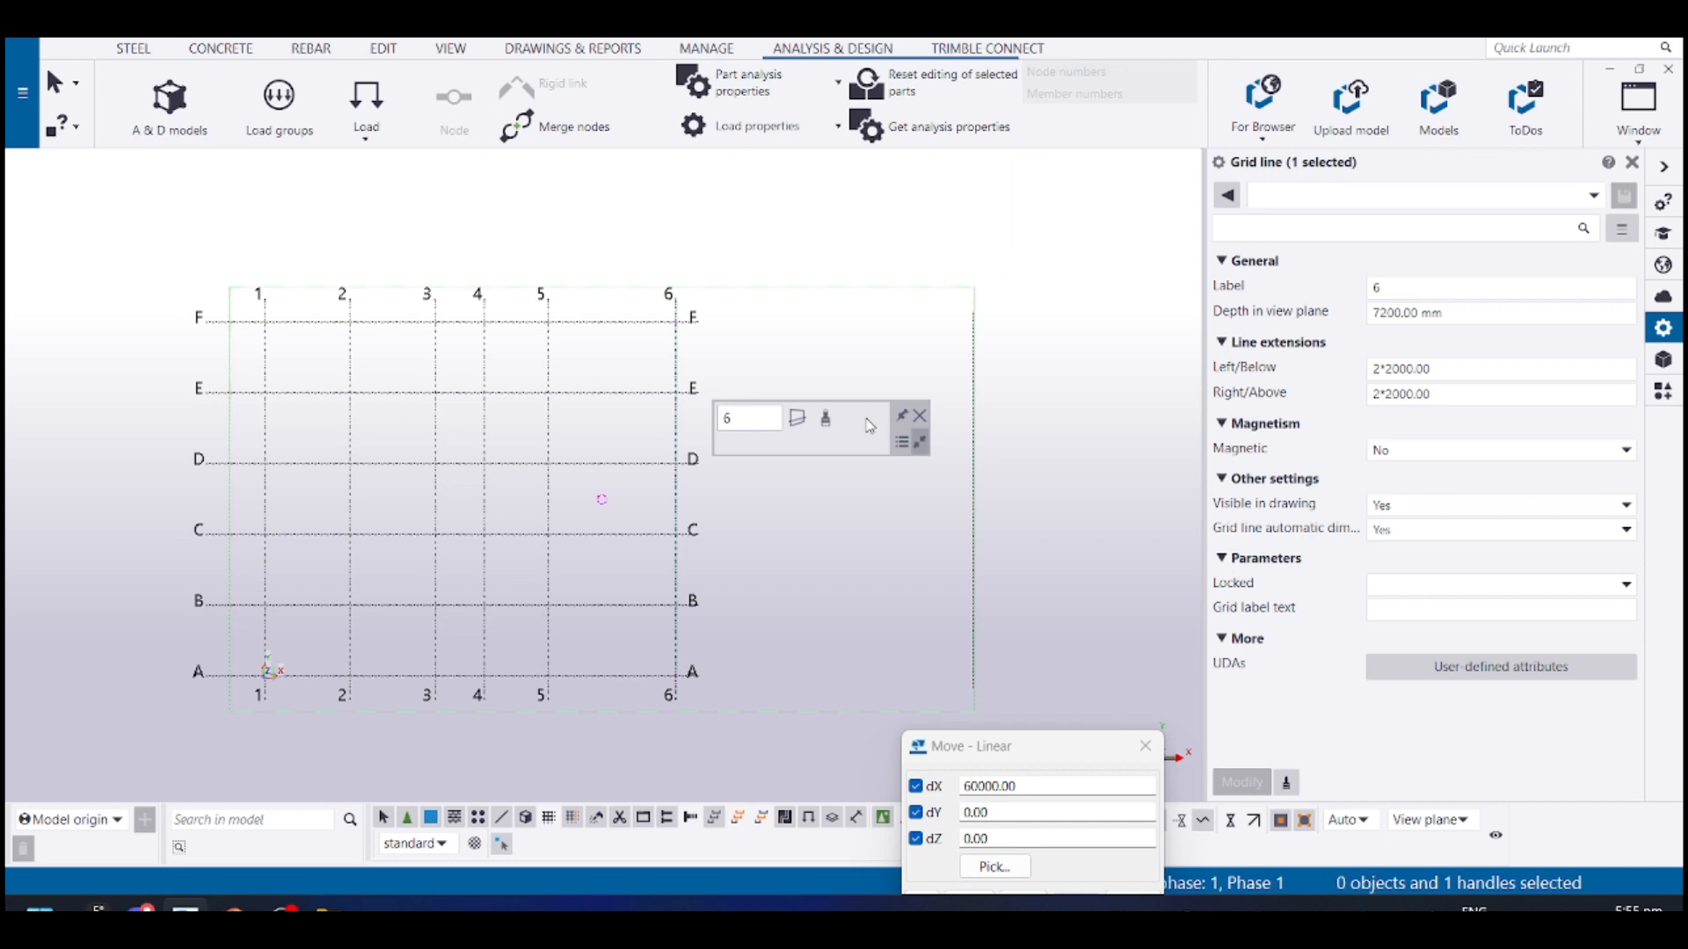
{"action": "left_click", "coordinate": [551, 352]}
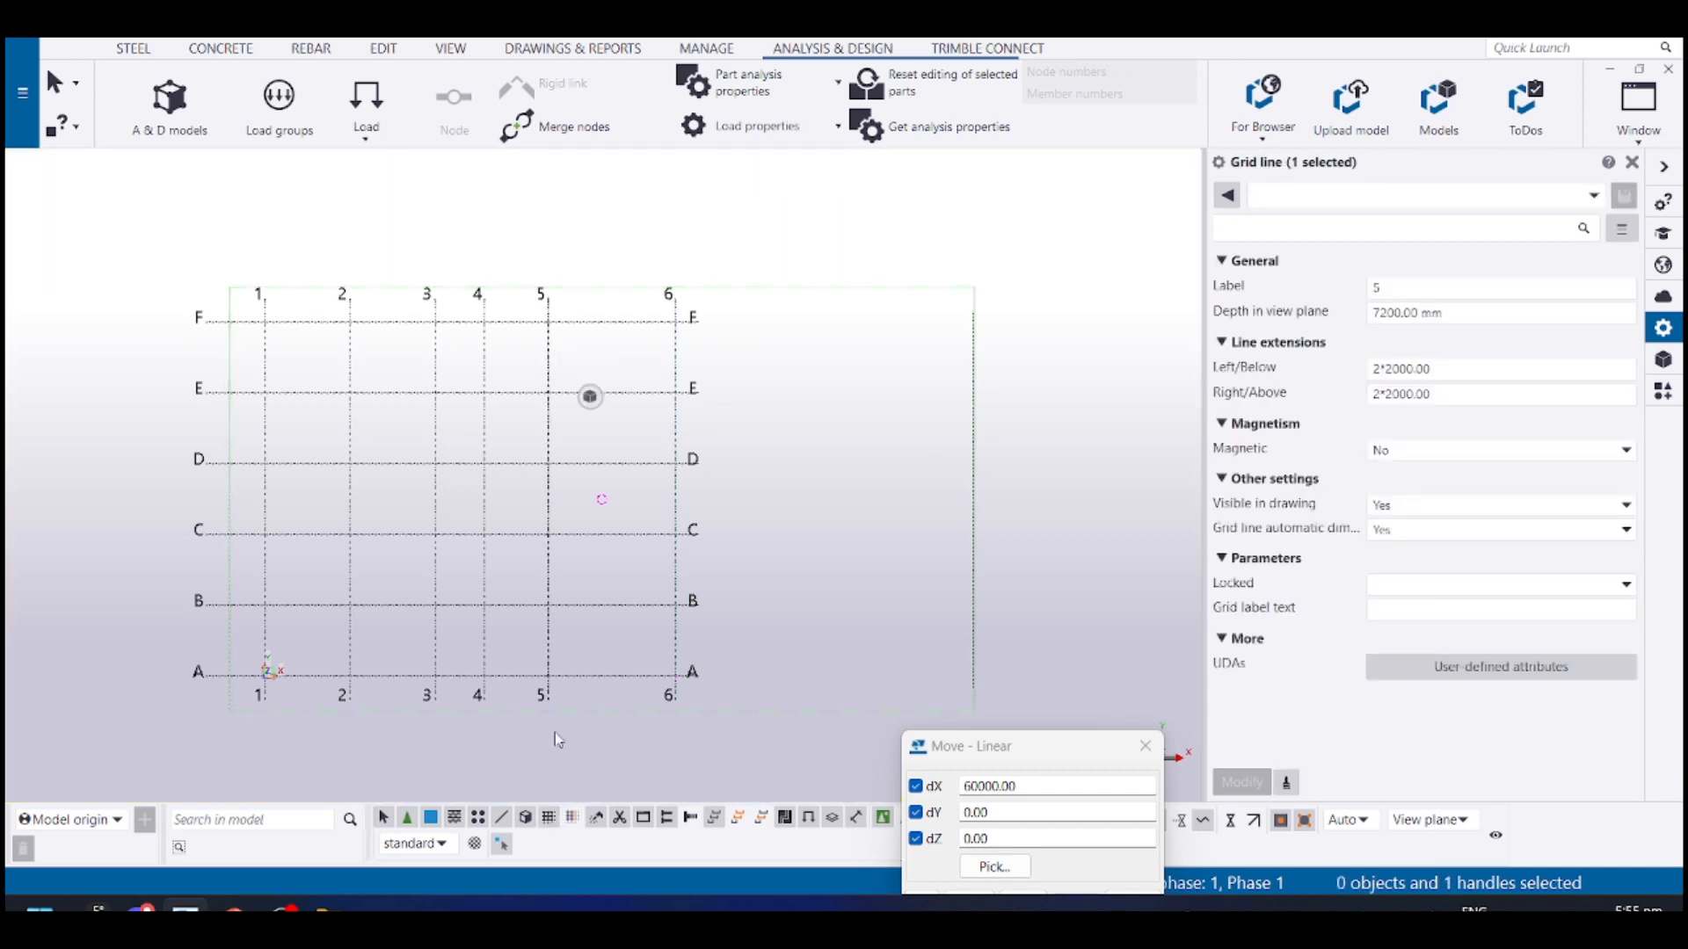
Select the grid, move grid line 6 onto the construction line 60000 mm from grid line 1, and expand the work area
{"action": "left_click", "coordinate": [546, 338]}
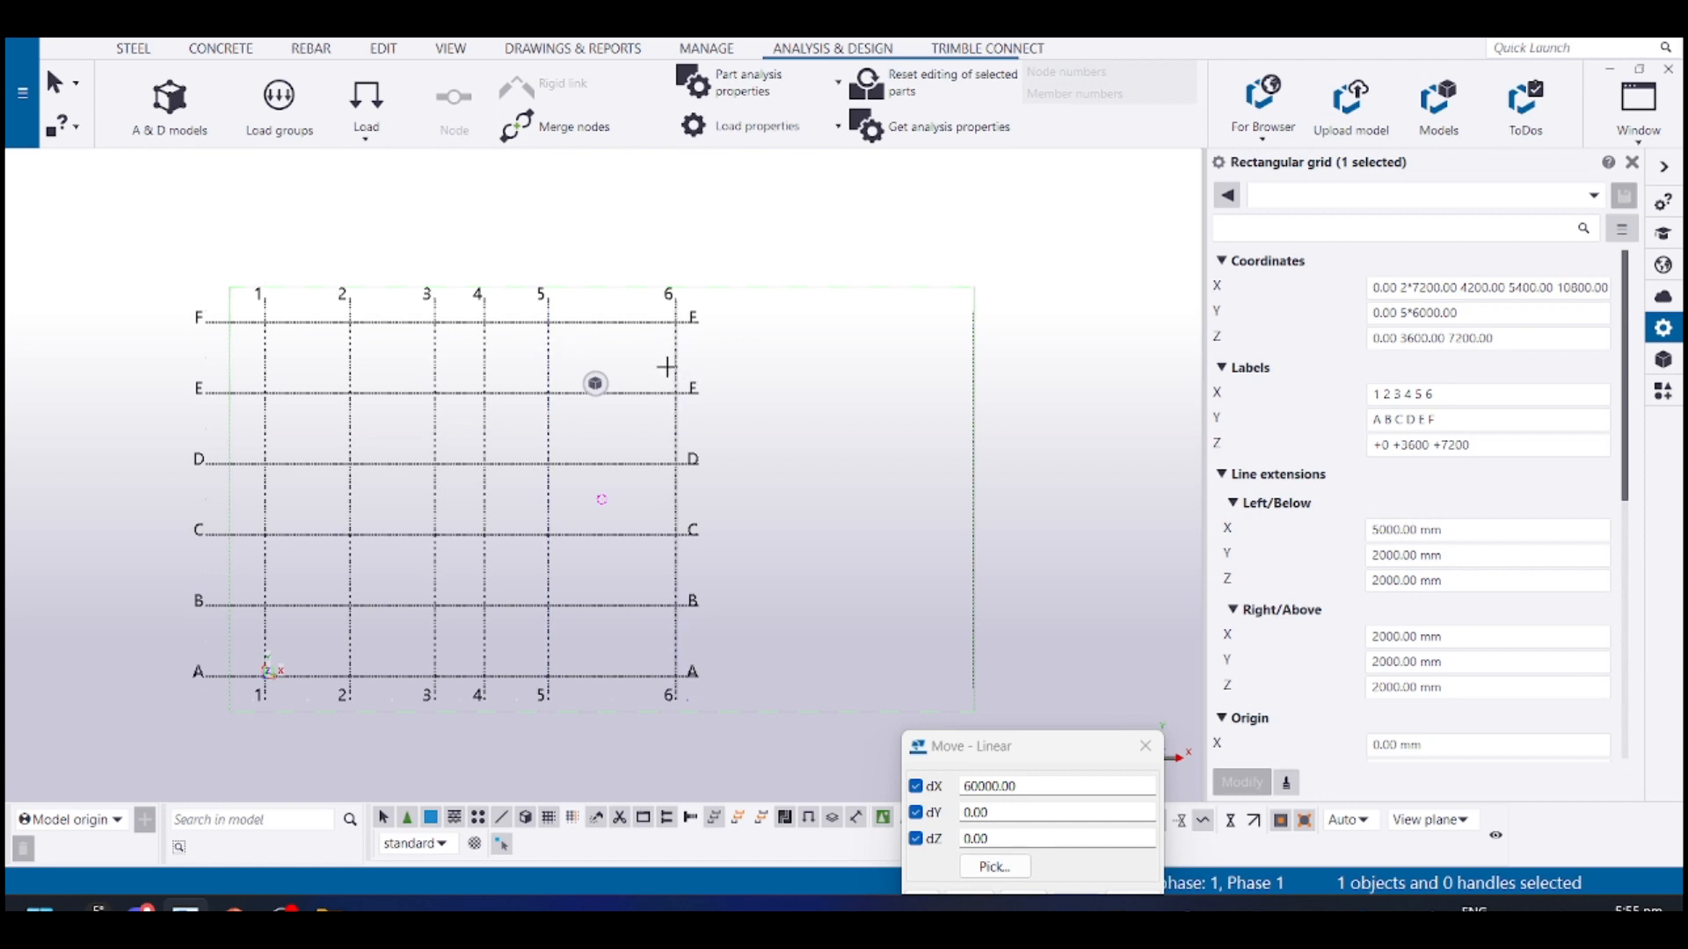
{"action": "left_click_drag", "start_coordinate": [680, 369], "coordinate": [974, 323]}
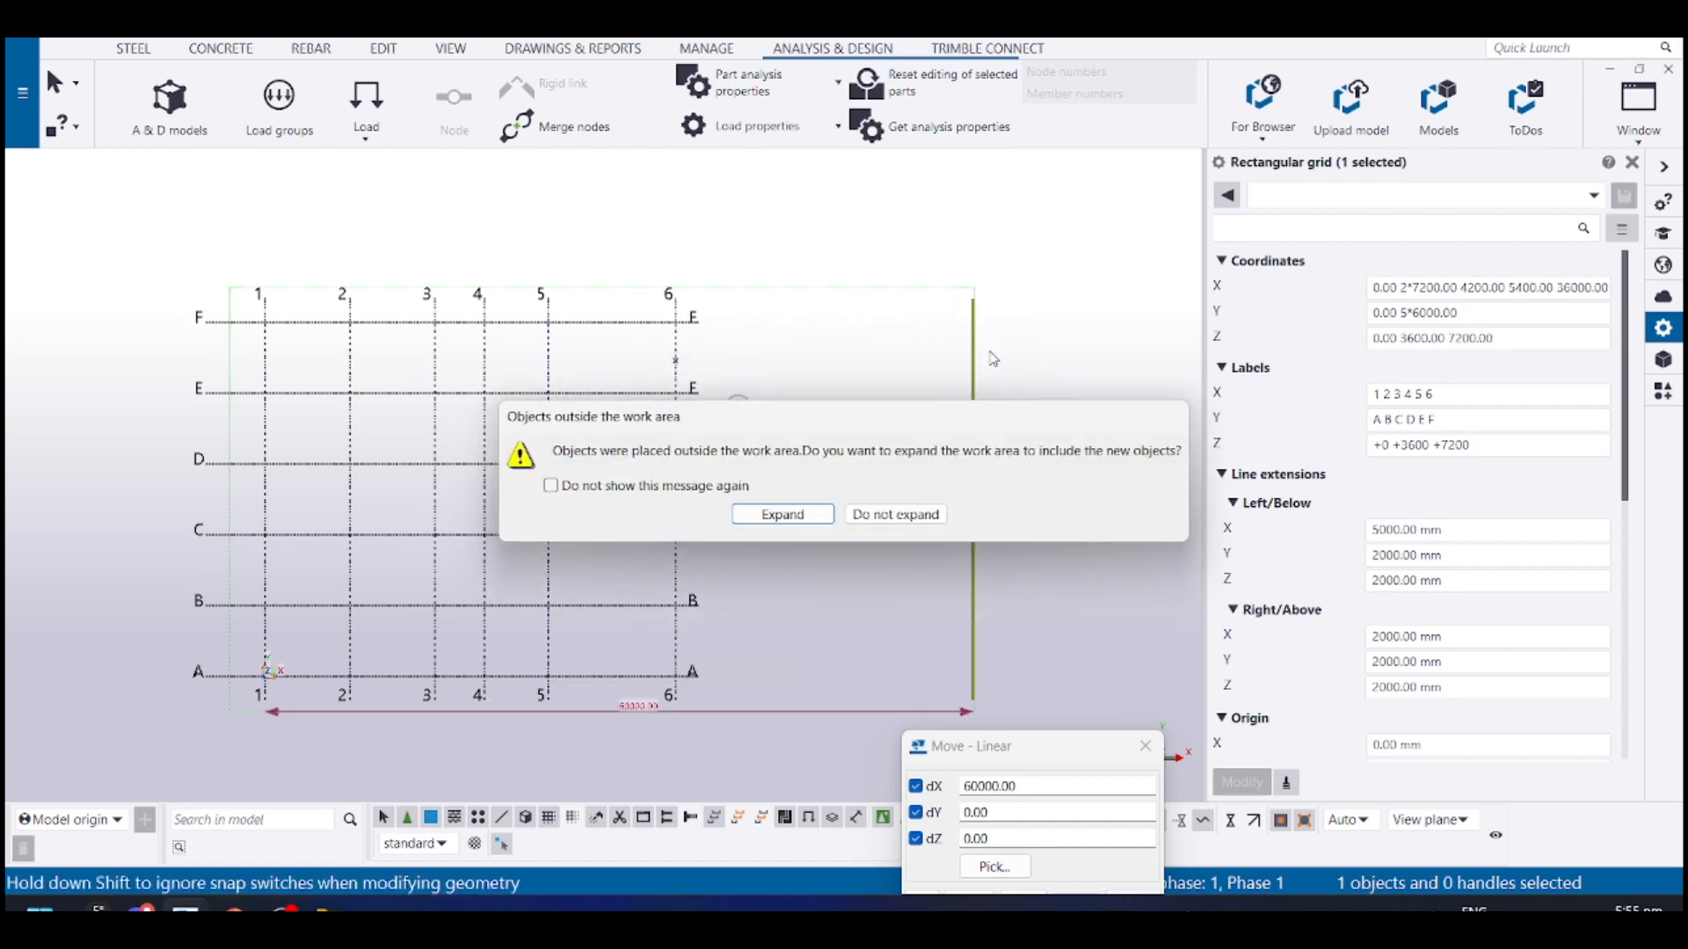
{"action": "left_click", "coordinate": [783, 516]}
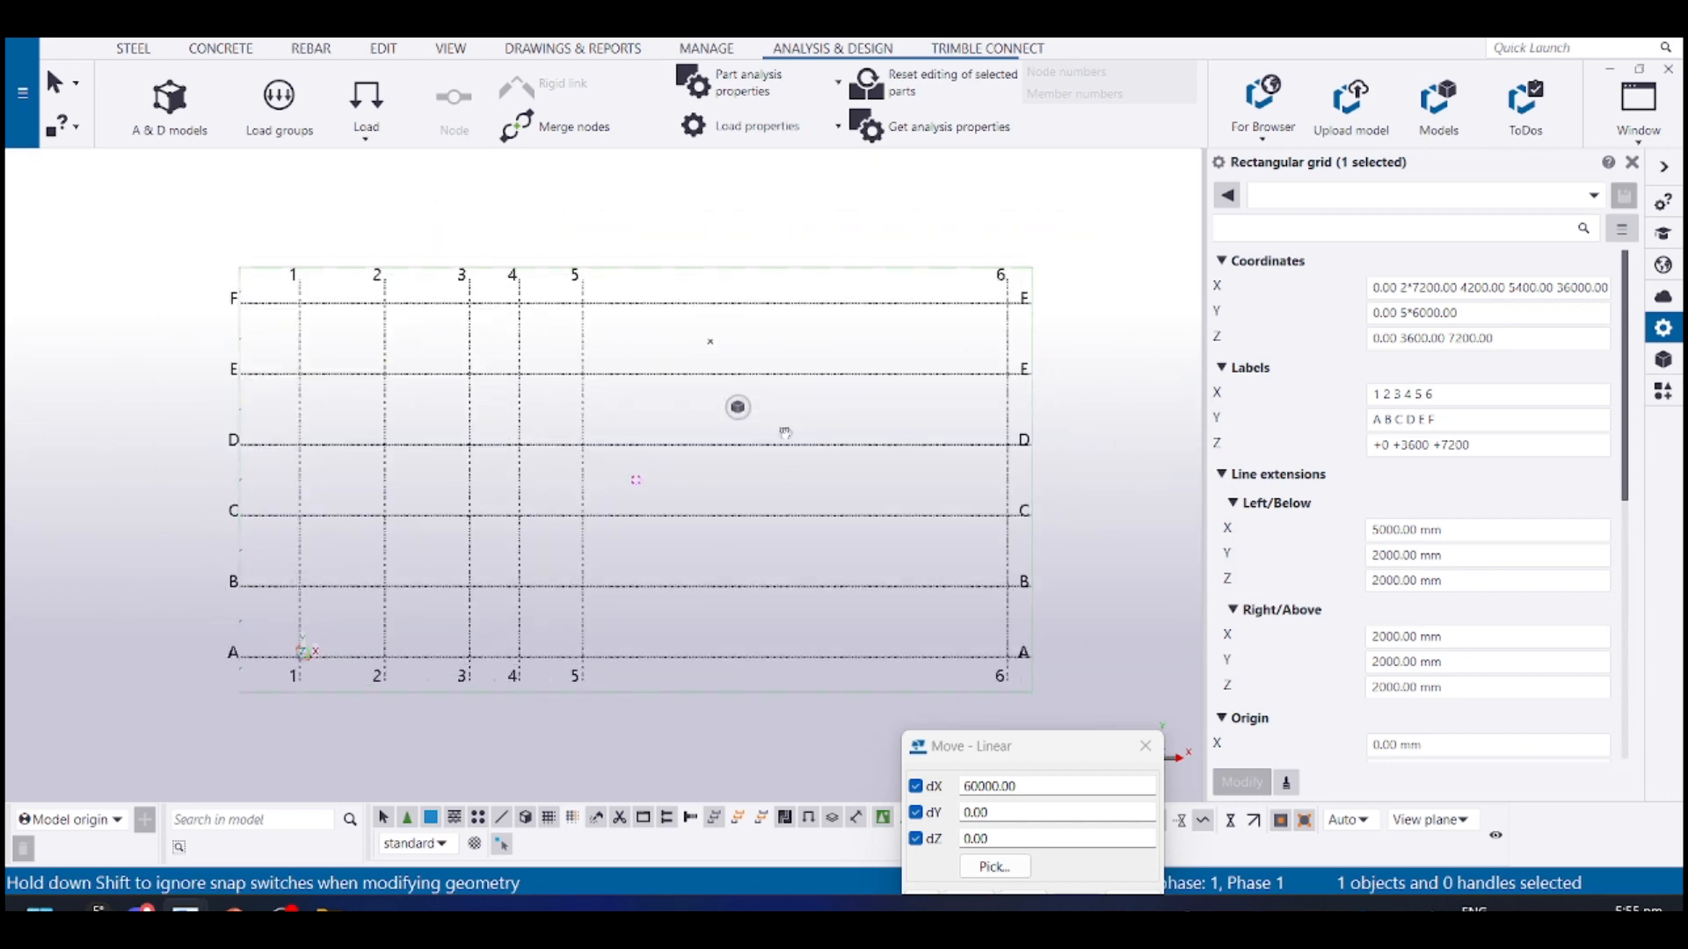
Measure the distance between grid lines 1 and 6 just below grid line F
{"action": "middle_click_drag", "start_coordinate": [40, 261], "coordinate": [37, 274]}
{"action": "key", "text": "f"}
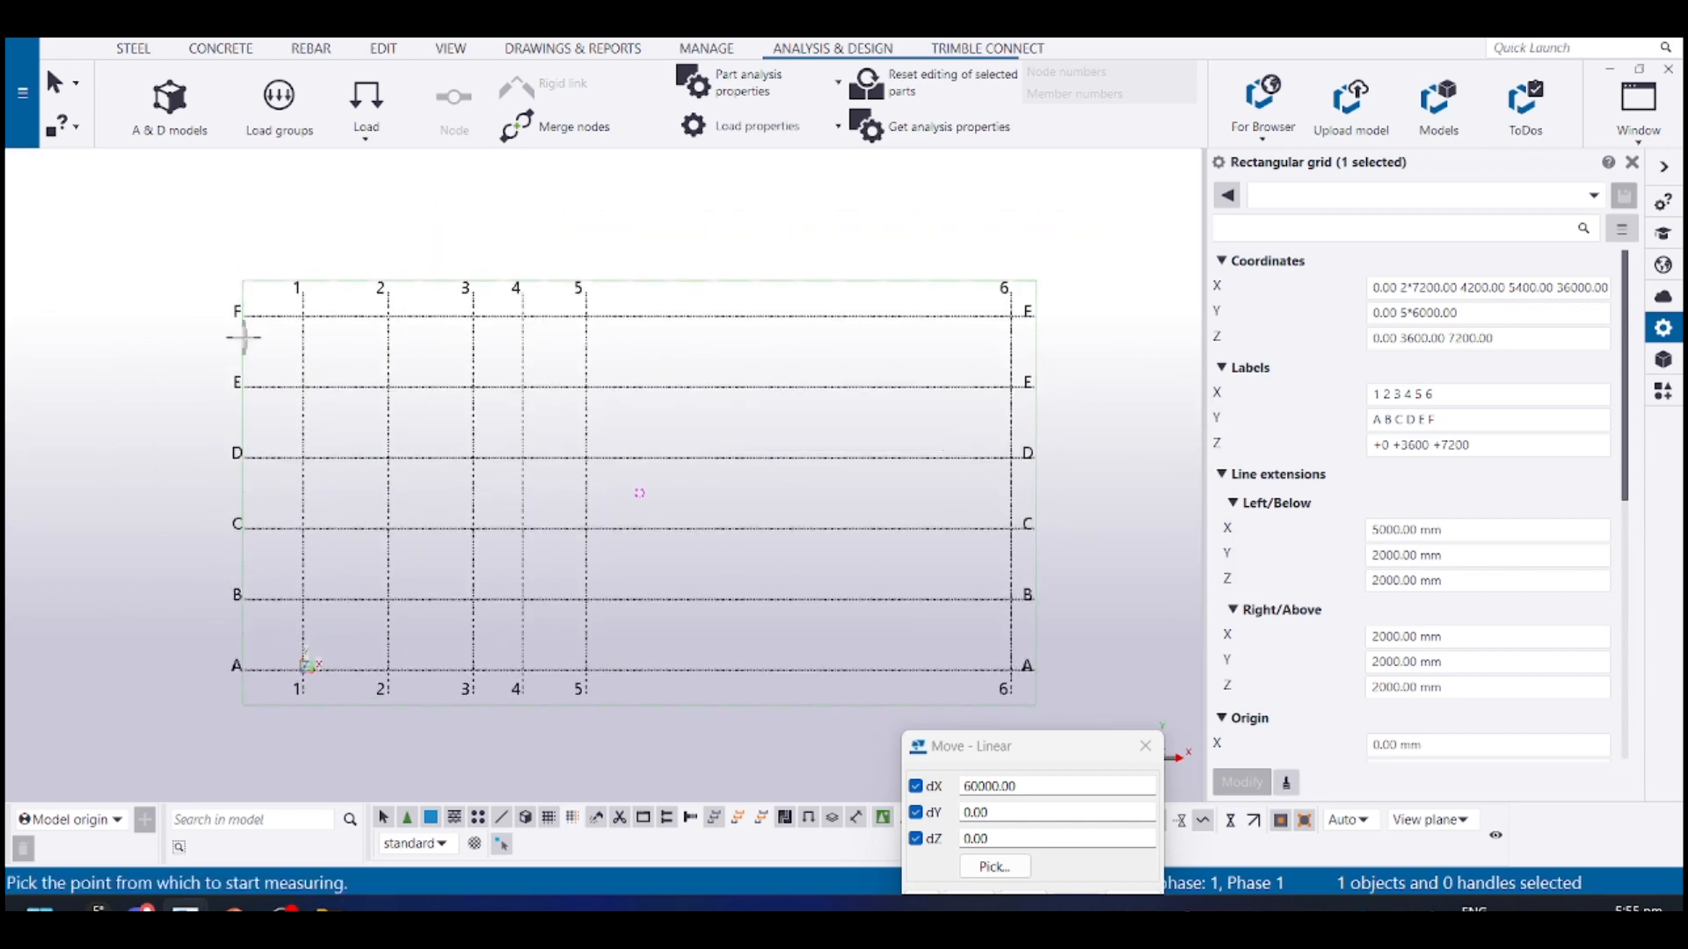
{"action": "left_click", "coordinate": [304, 350]}
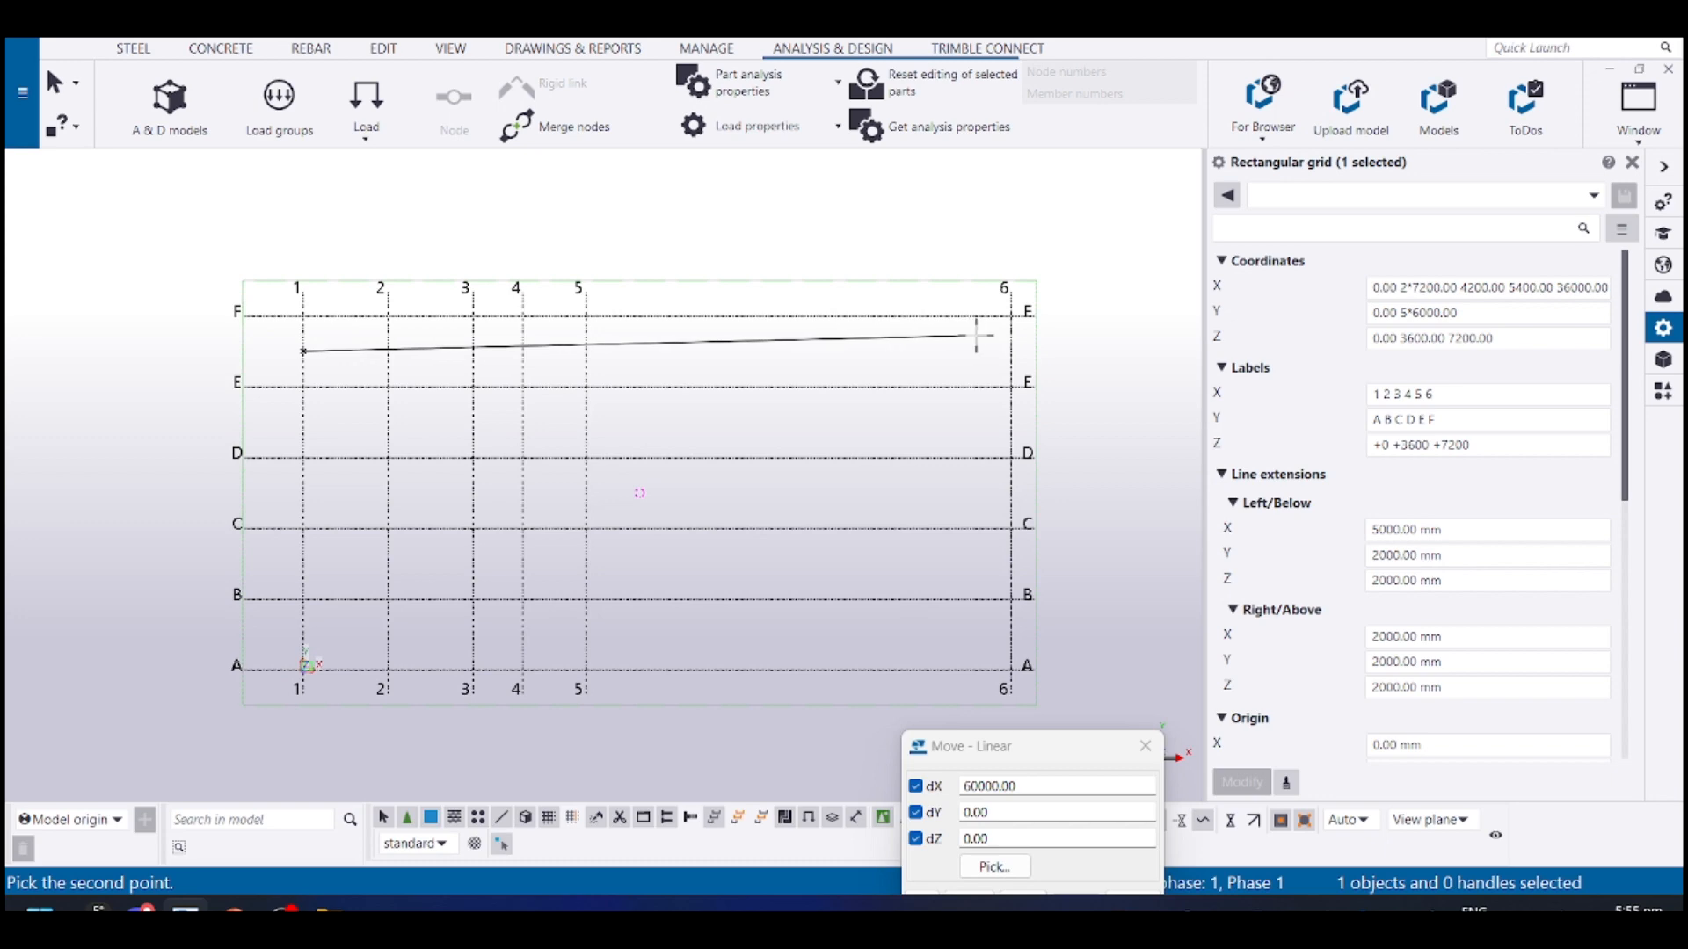
{"action": "left_click", "coordinate": [1011, 347]}
{"action": "left_click", "coordinate": [729, 349]}
{"action": "scroll", "coordinate": [730, 349], "scroll_direction": "up", "scroll_amount": 4}
{"action": "scroll", "coordinate": [628, 340], "scroll_direction": "down", "scroll_amount": 5}
{"action": "middle_click_drag", "start_coordinate": [612, 356], "coordinate": [584, 377]}
{"action": "key", "text": "Escape"}
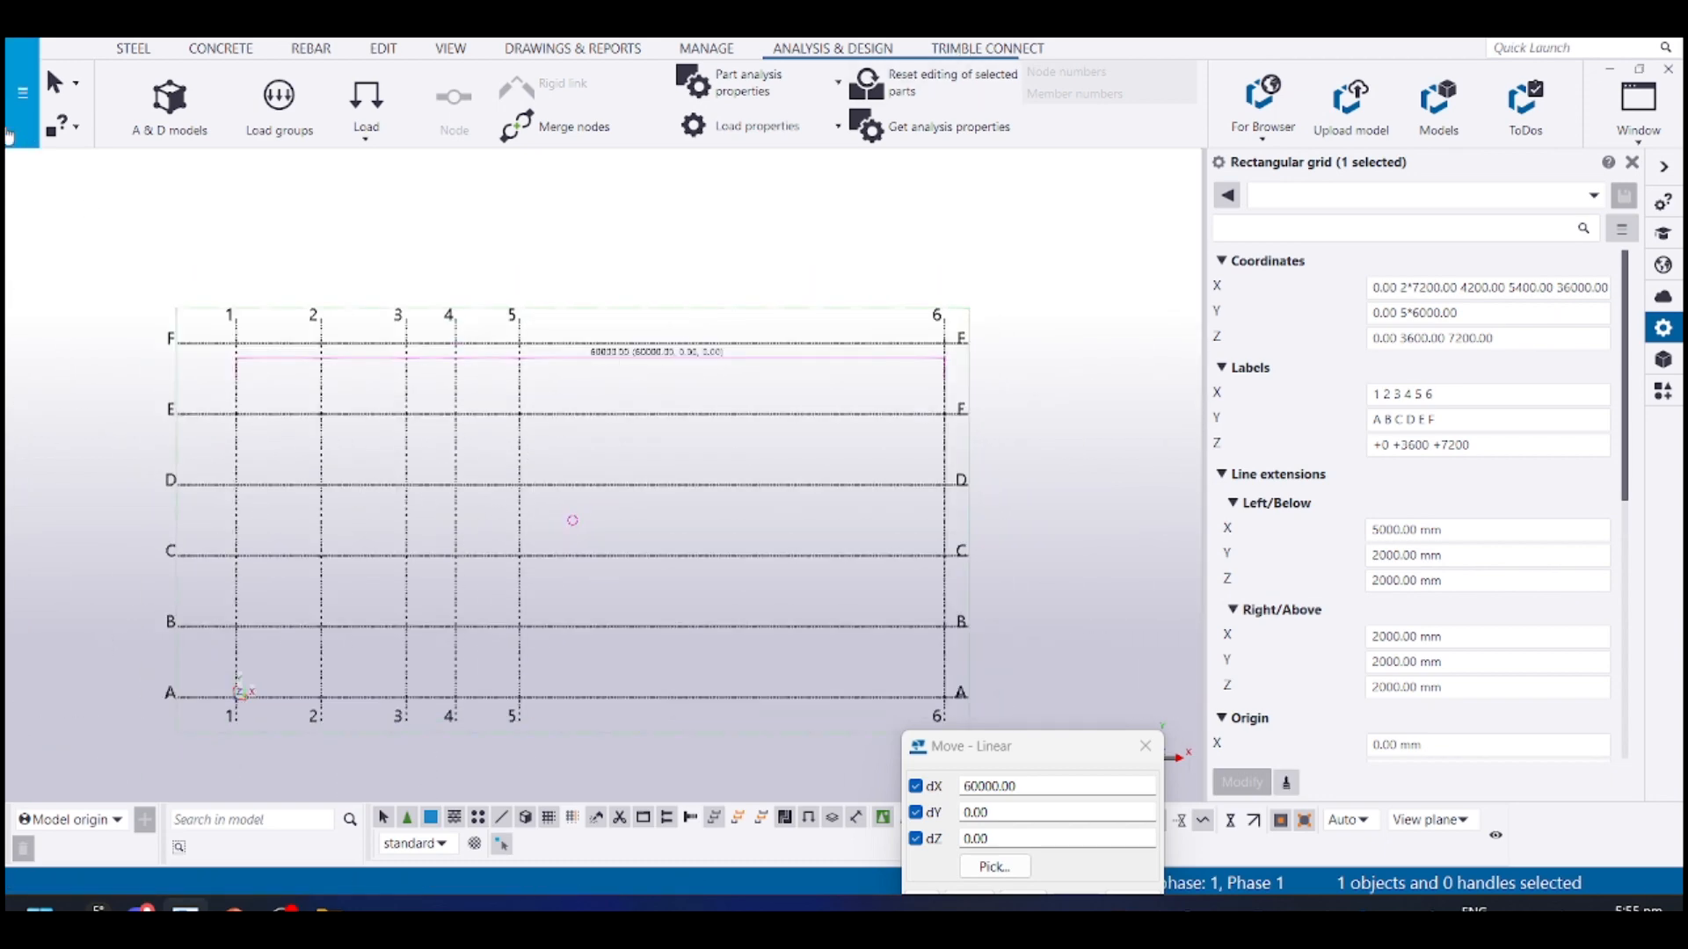
Look over the available measuring tools and clear the grid selection
{"action": "left_click", "coordinate": [384, 48]}
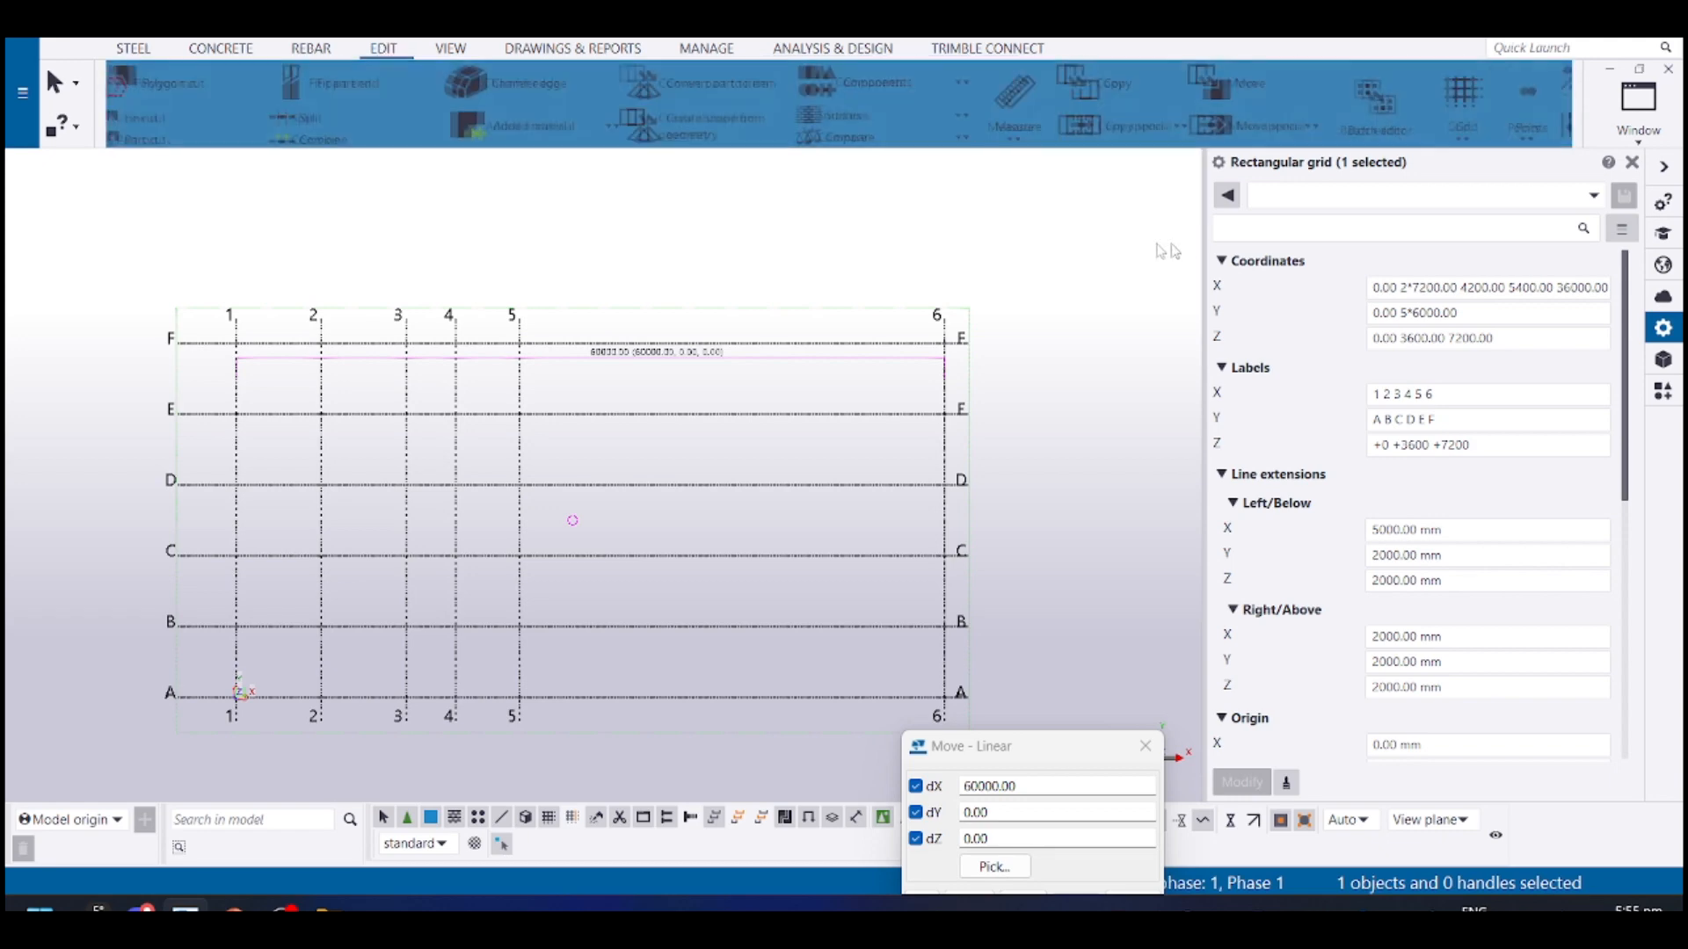
{"action": "left_click", "coordinate": [1022, 129]}
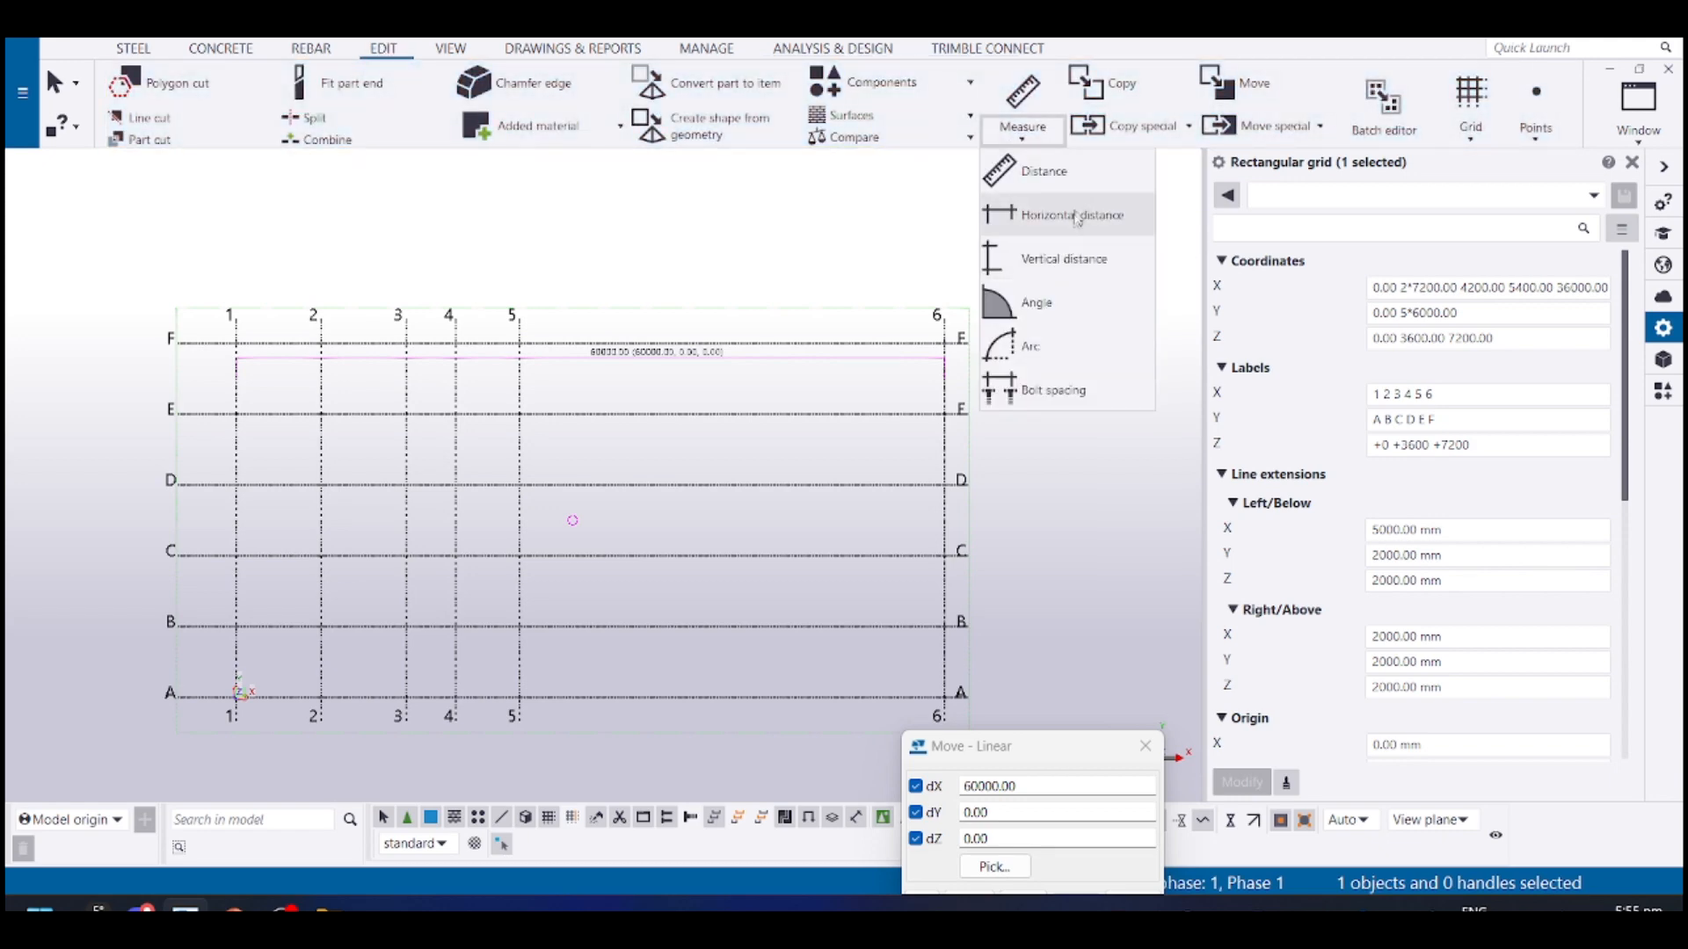
{"action": "middle_click_drag", "start_coordinate": [522, 286], "coordinate": [583, 280]}
{"action": "left_click", "coordinate": [605, 274]}
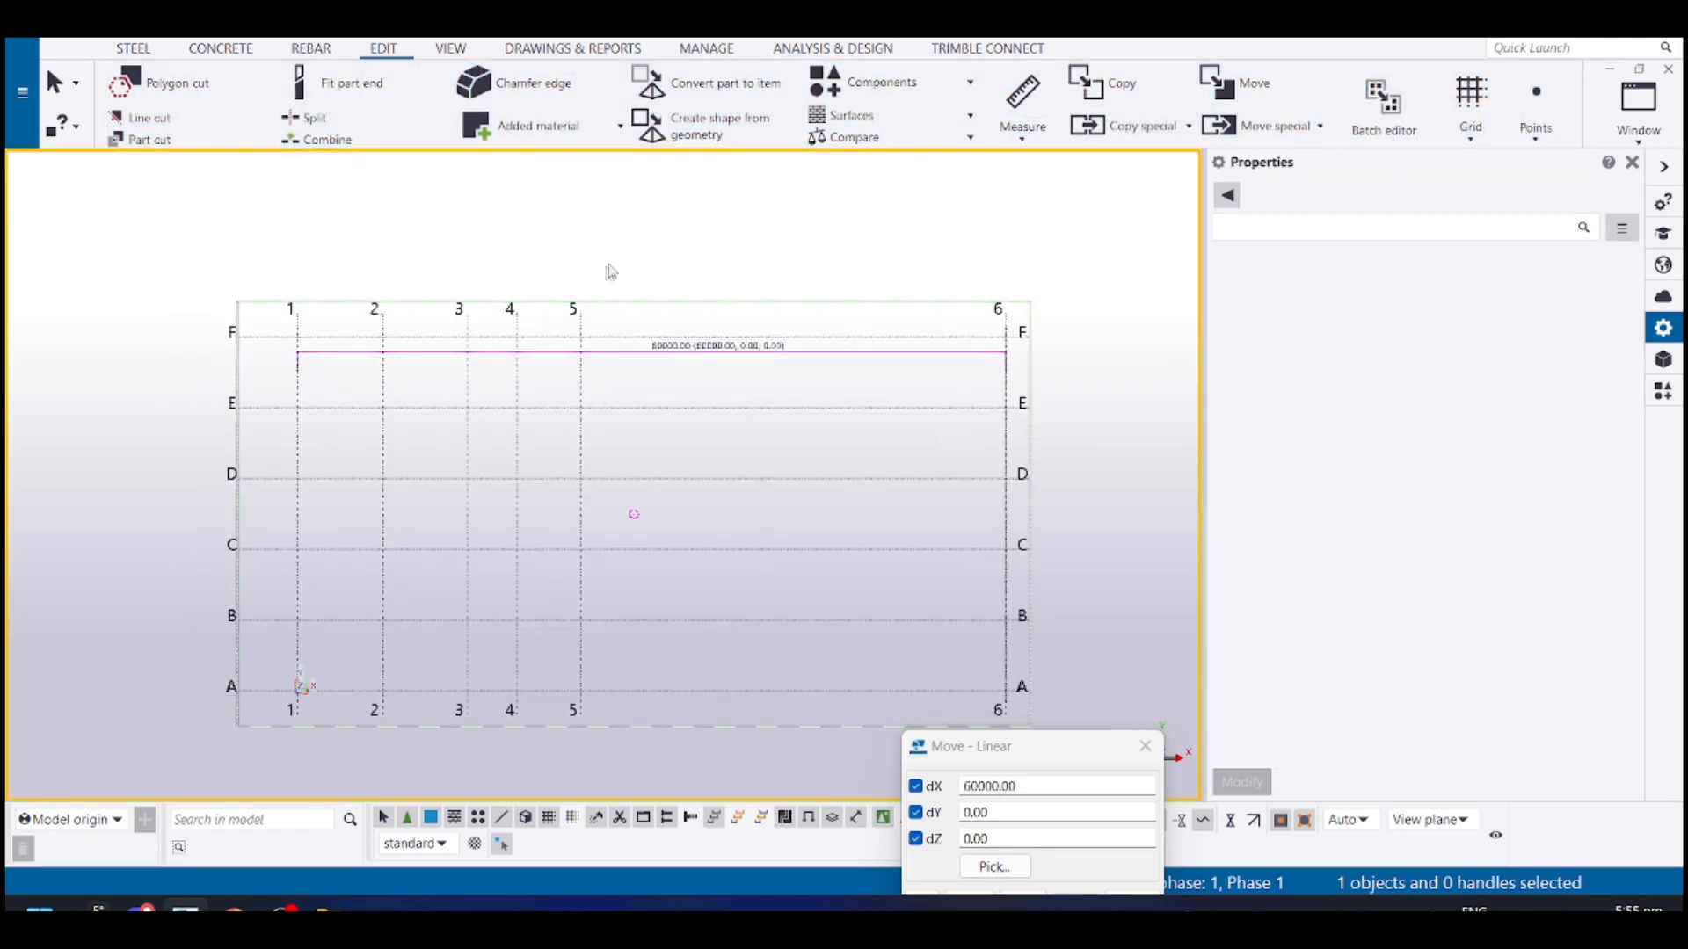
{"action": "middle_click_drag", "start_coordinate": [518, 457], "coordinate": [518, 496]}
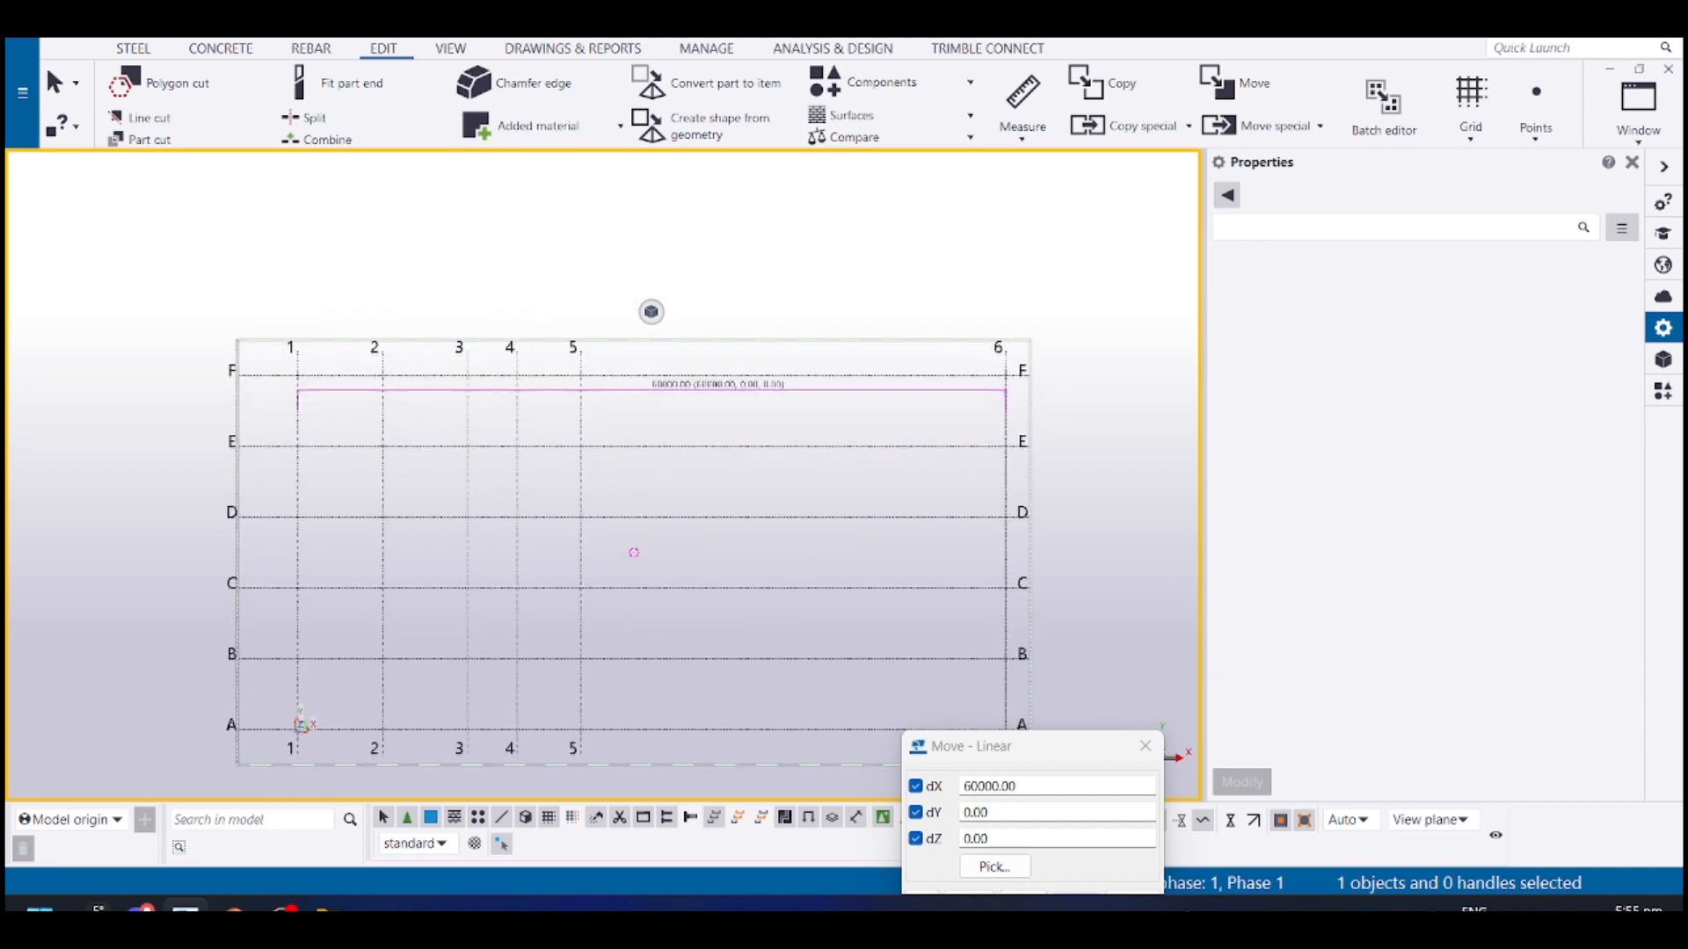
Open the keyboard shortcuts settings and filter the modeling commands by "cascade"
{"action": "left_click", "coordinate": [22, 91]}
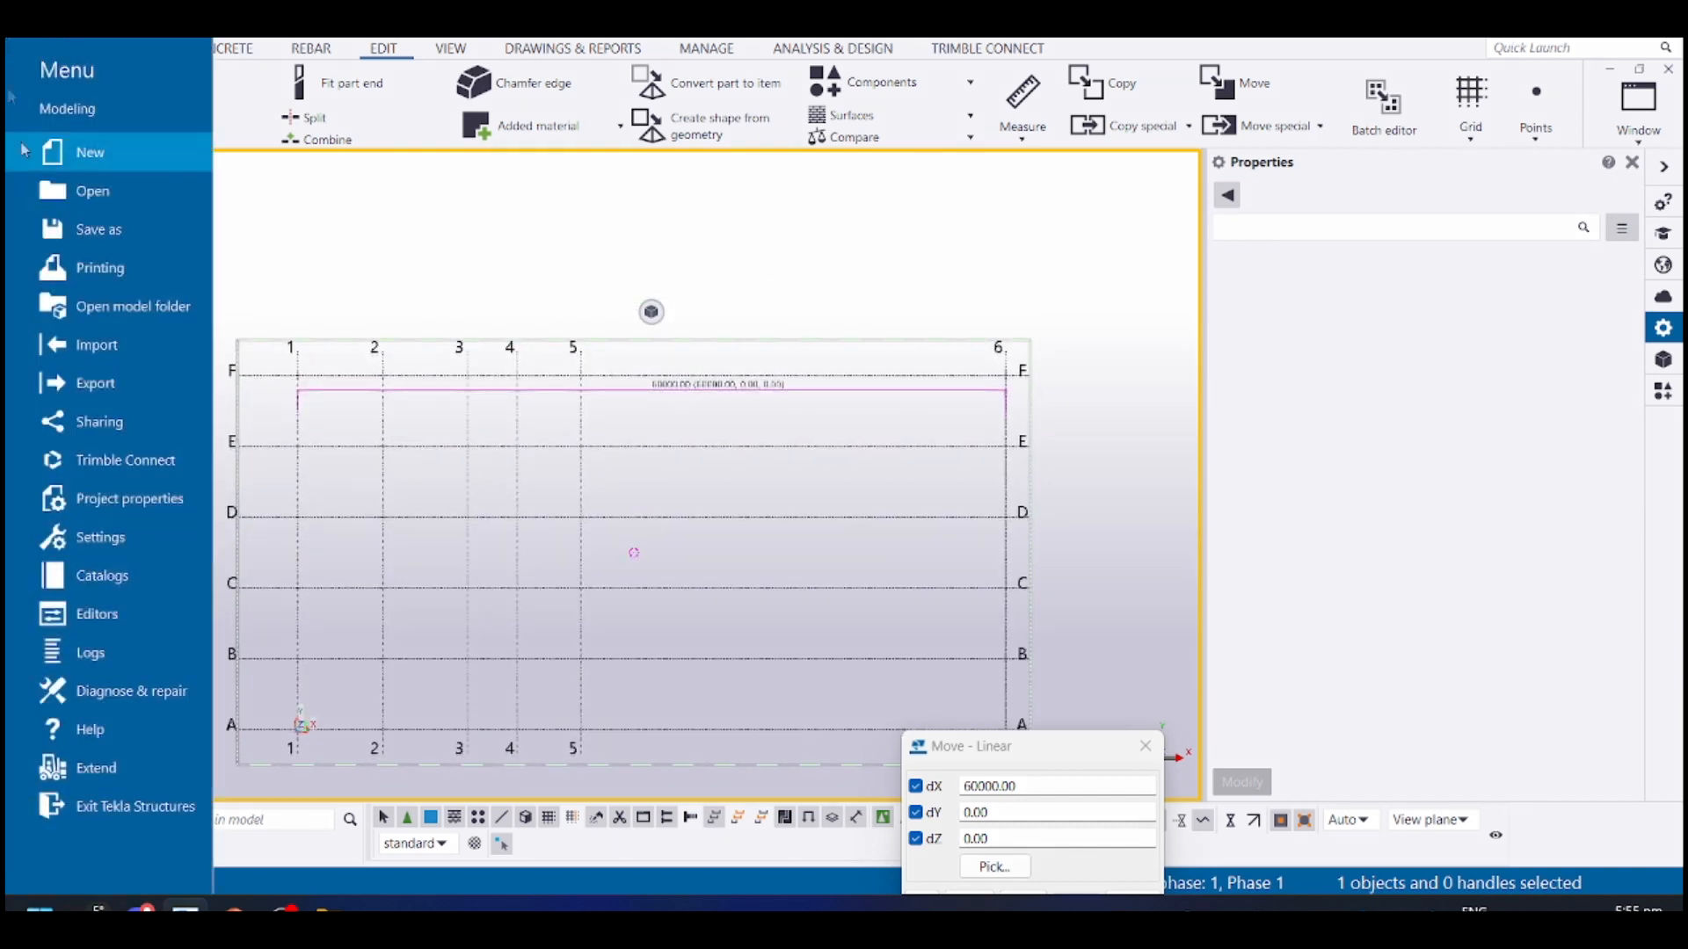
{"action": "left_click", "coordinate": [161, 541]}
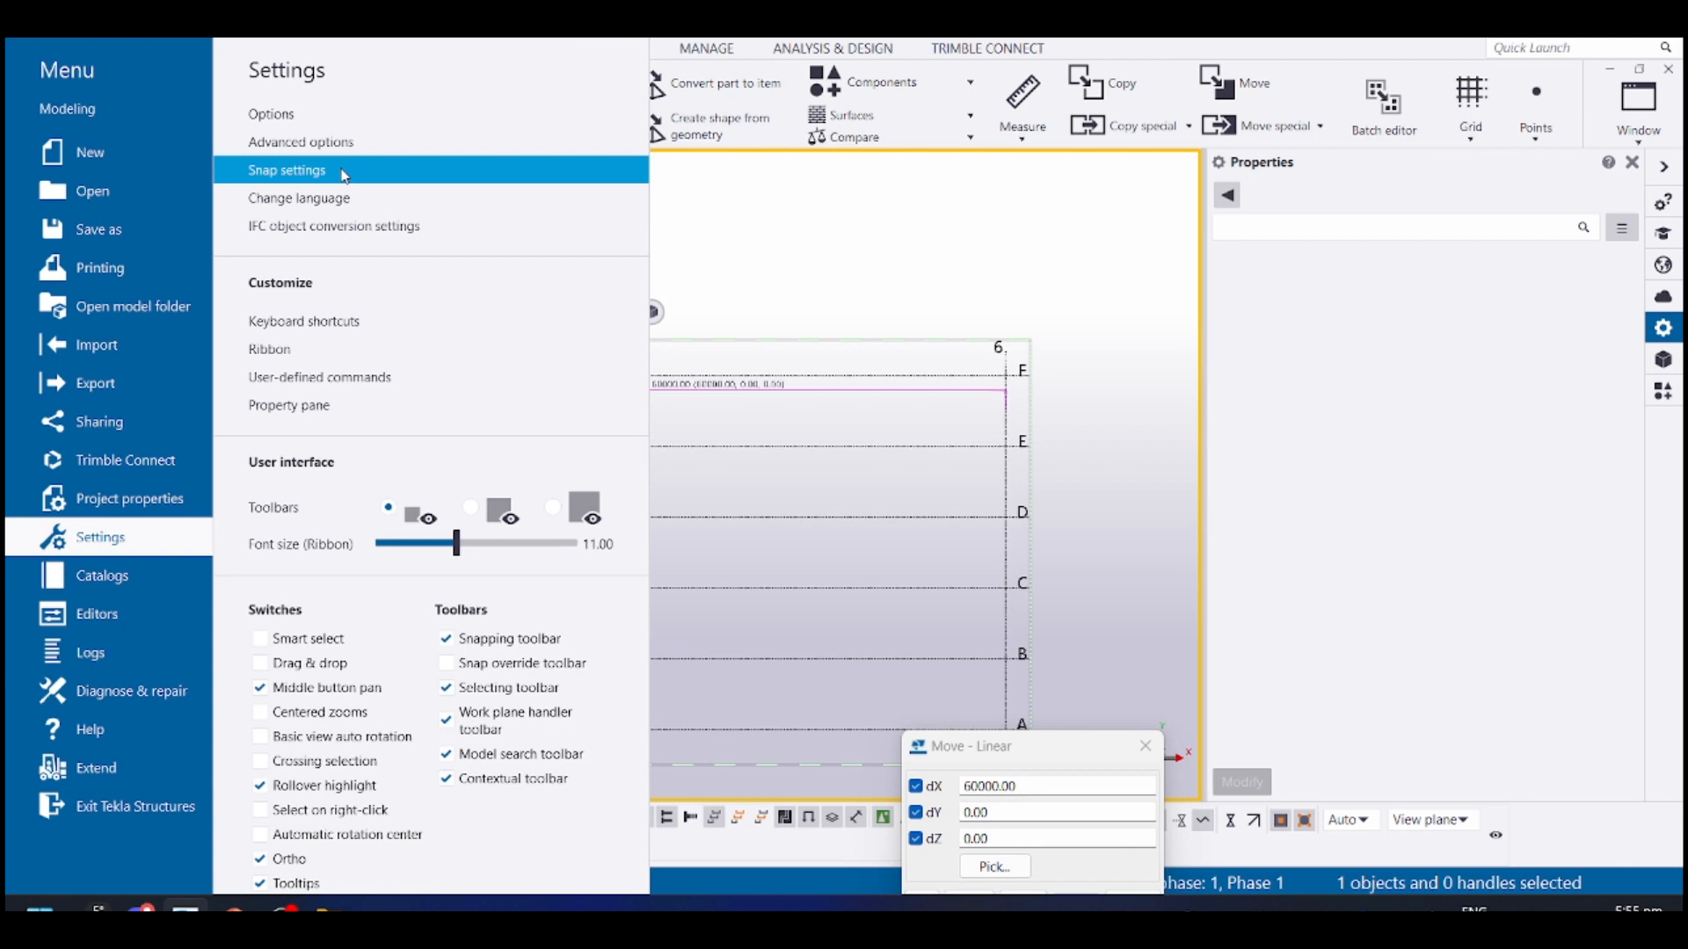
{"action": "left_click", "coordinate": [356, 331]}
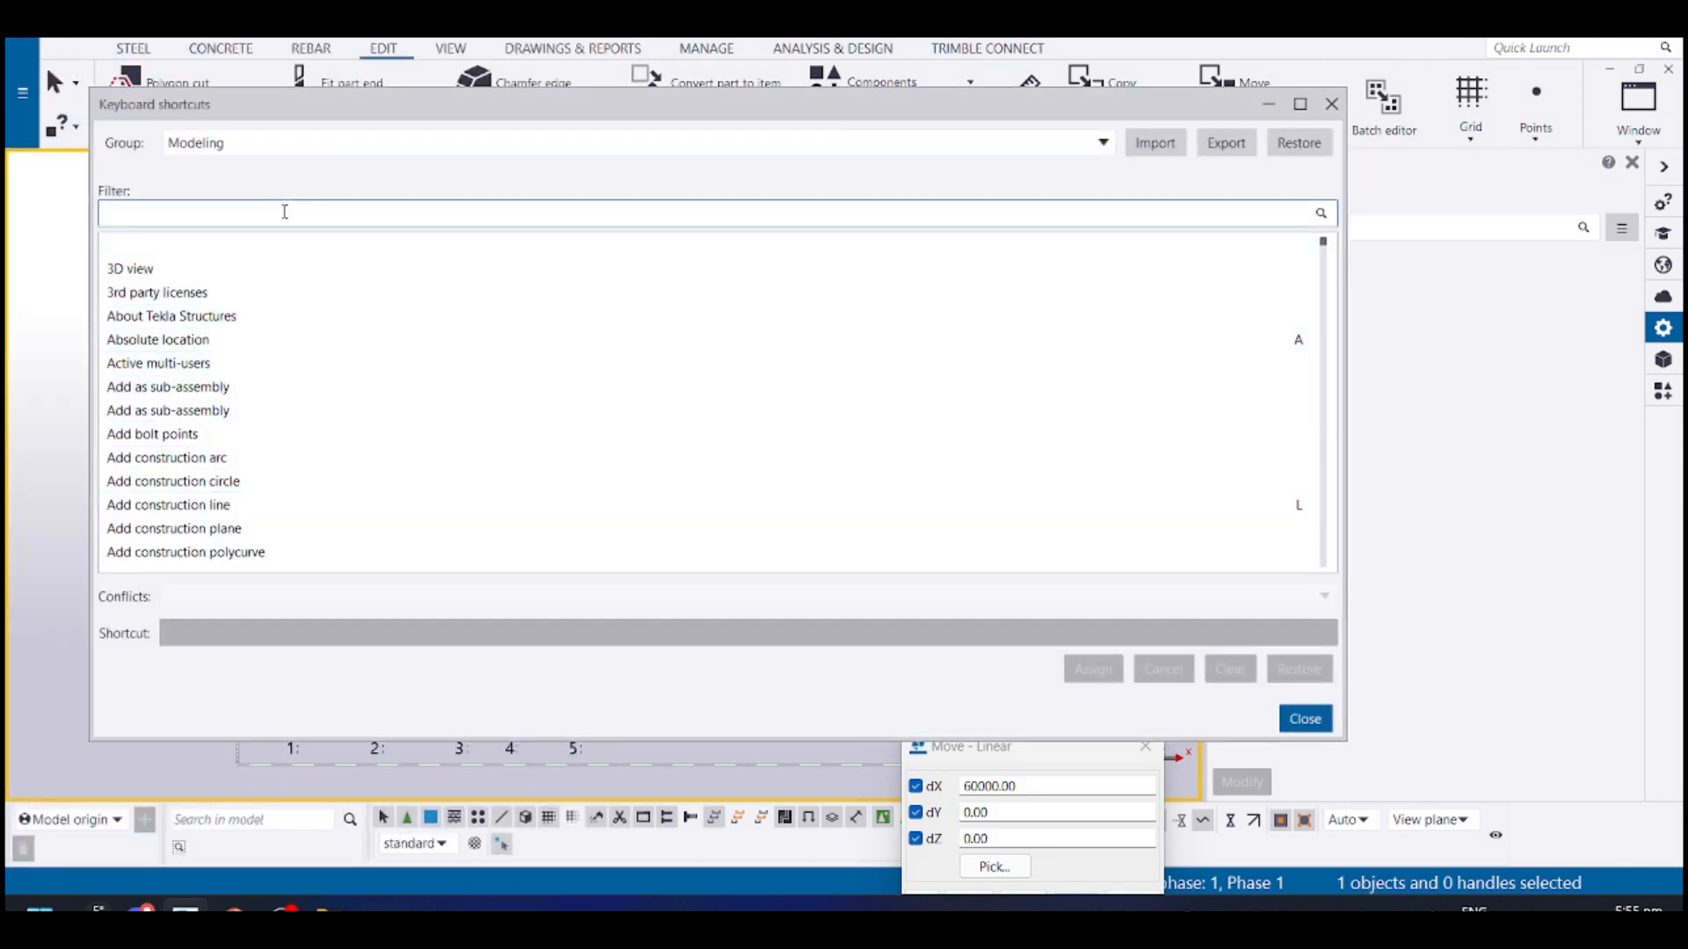
{"action": "type", "text": "cascade"}
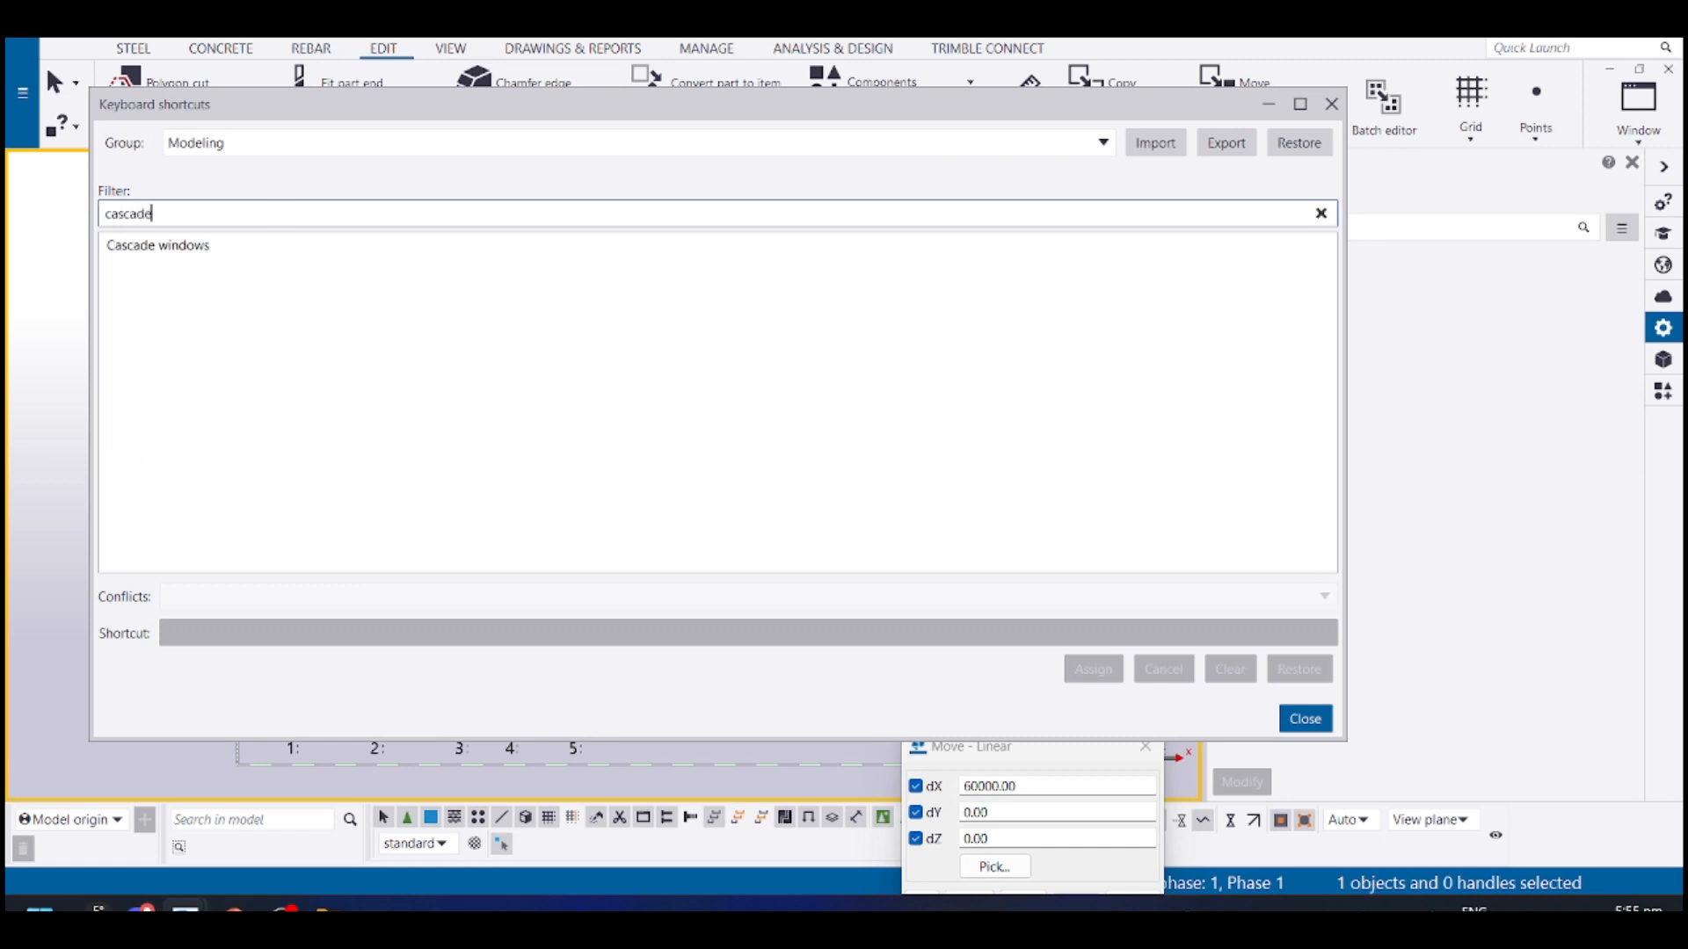
Filter the shortcuts by "tile" instead and check the entry for Tile windows vertically
{"action": "key", "text": "BackSpace"}
{"action": "key", "text": "BackSpace"}
{"action": "key", "text": "BackSpace"}
{"action": "key", "text": "BackSpace"}
{"action": "key", "text": "BackSpace"}
{"action": "key", "text": "BackSpace"}
{"action": "key", "text": "BackSpace"}
{"action": "type", "text": "tile"}
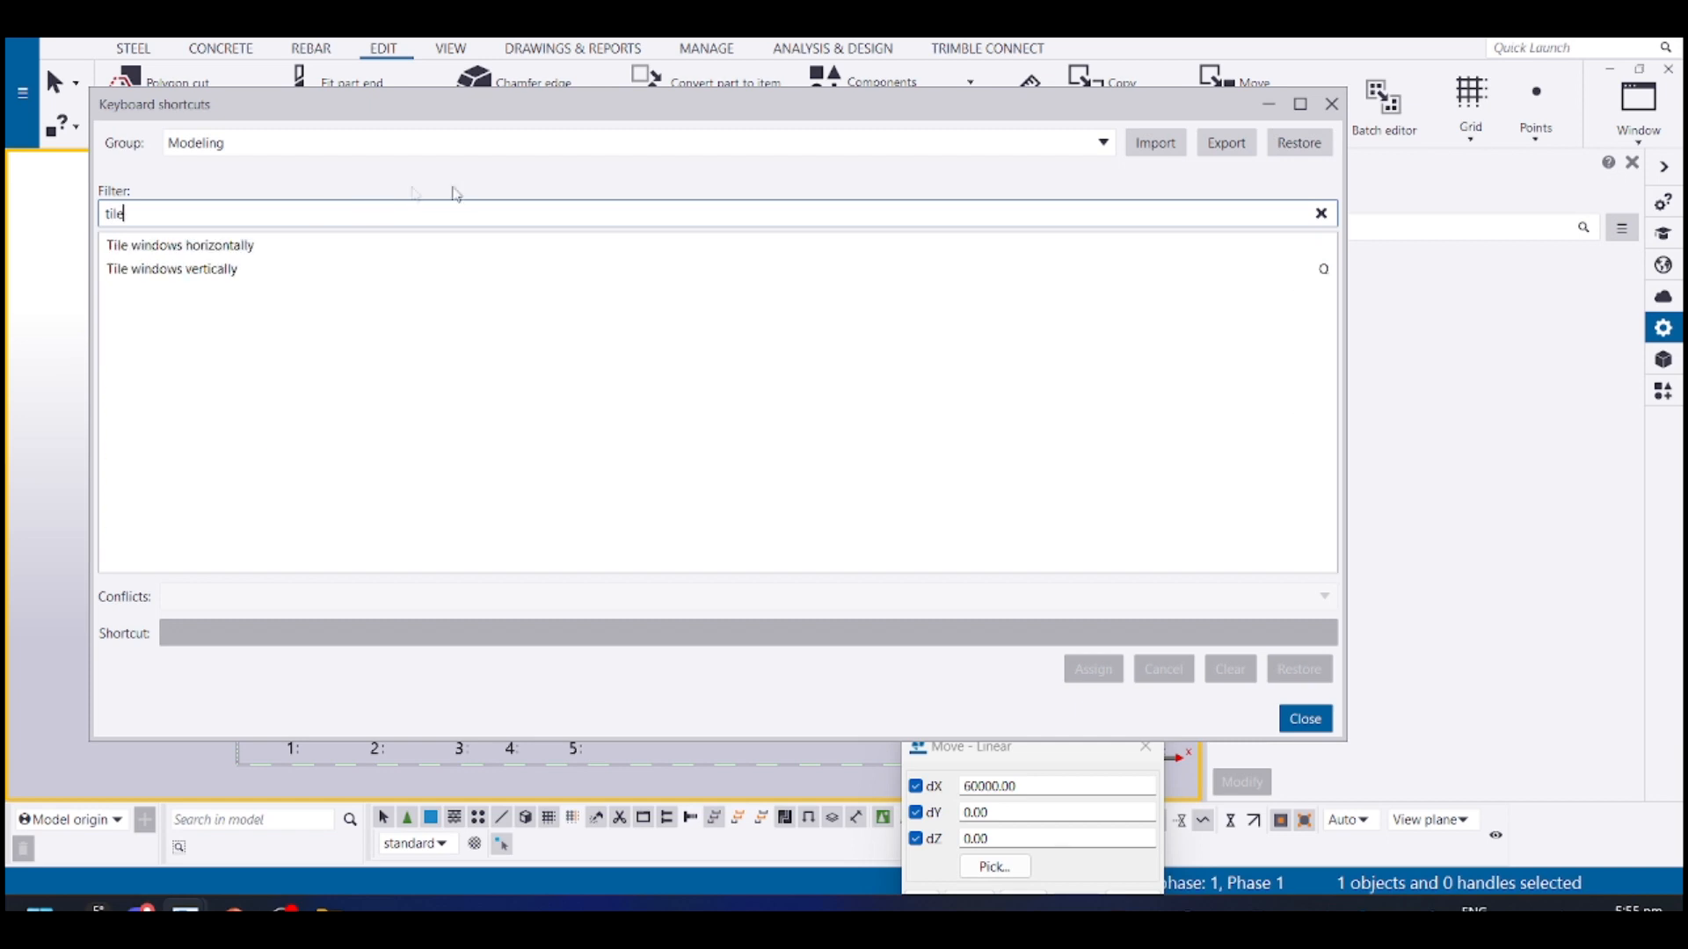
{"action": "left_click", "coordinate": [215, 273]}
Filter the shortcuts by "move" and check the entry for Move - linear
{"action": "left_click", "coordinate": [1213, 216]}
{"action": "key", "text": "BackSpace"}
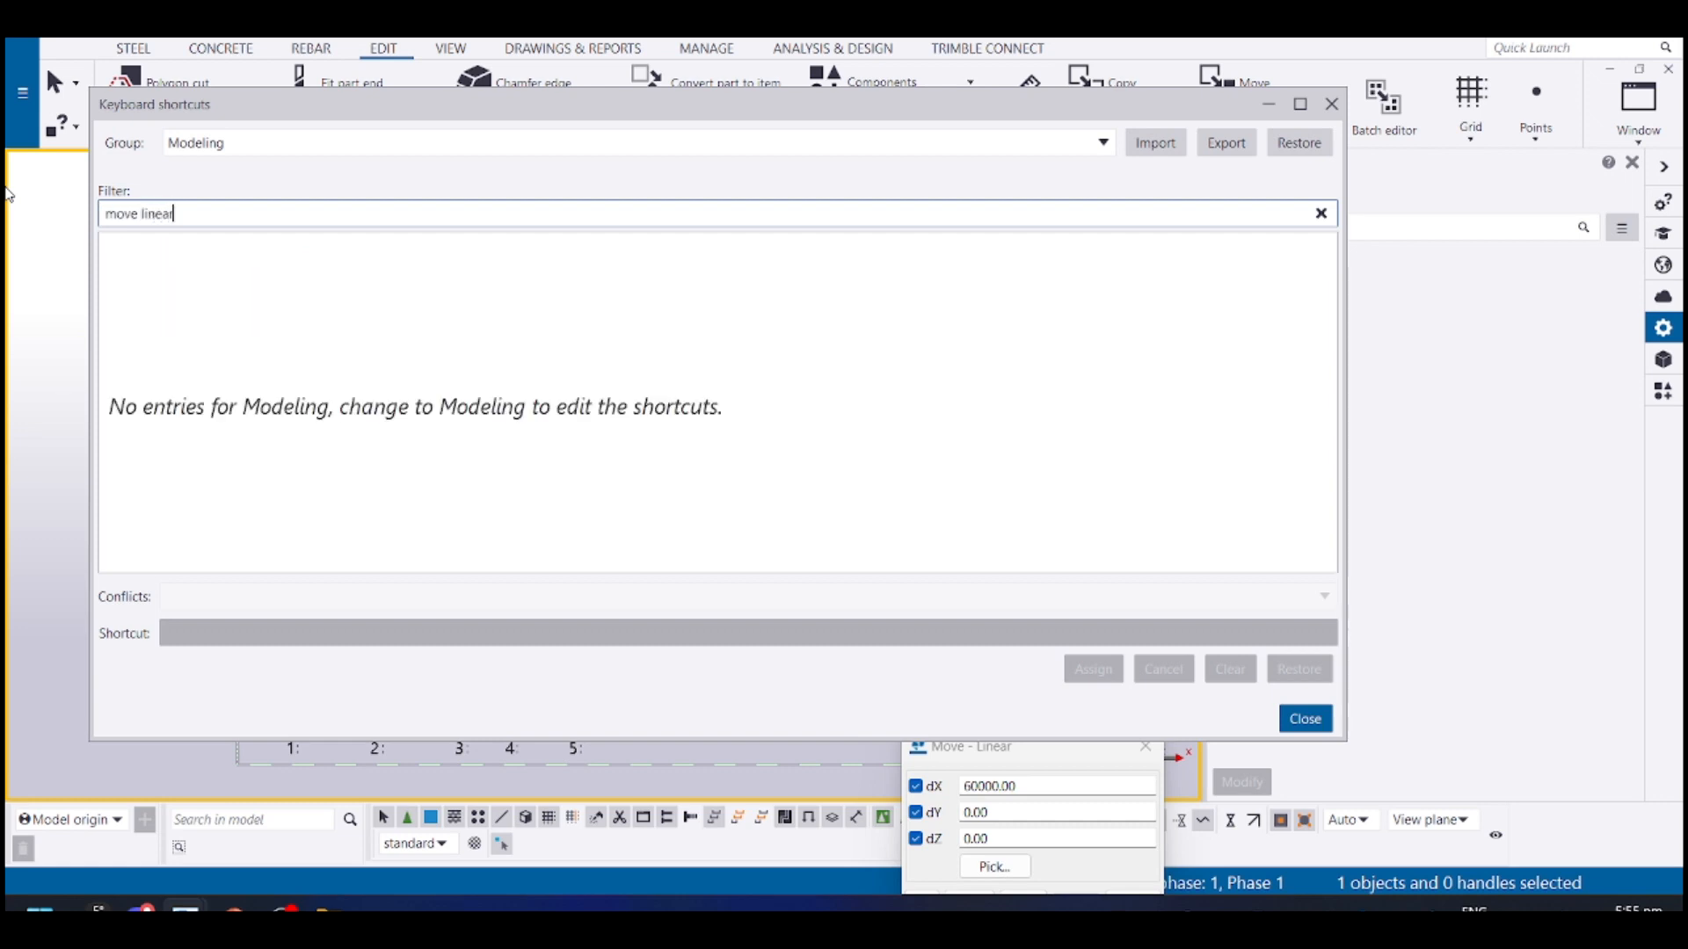
{"action": "key", "text": "BackSpace"}
{"action": "key", "text": "BackSpace"}
{"action": "key", "text": "BackSpace"}
{"action": "key", "text": "BackSpace"}
{"action": "key", "text": "BackSpace"}
{"action": "key", "text": "BackSpace"}
{"action": "key", "text": "BackSpace"}
{"action": "key", "text": "BackSpace"}
{"action": "key", "text": "BackSpace"}
{"action": "key", "text": "BackSpace"}
{"action": "key", "text": "BackSpace"}
{"action": "type", "text": "move"}
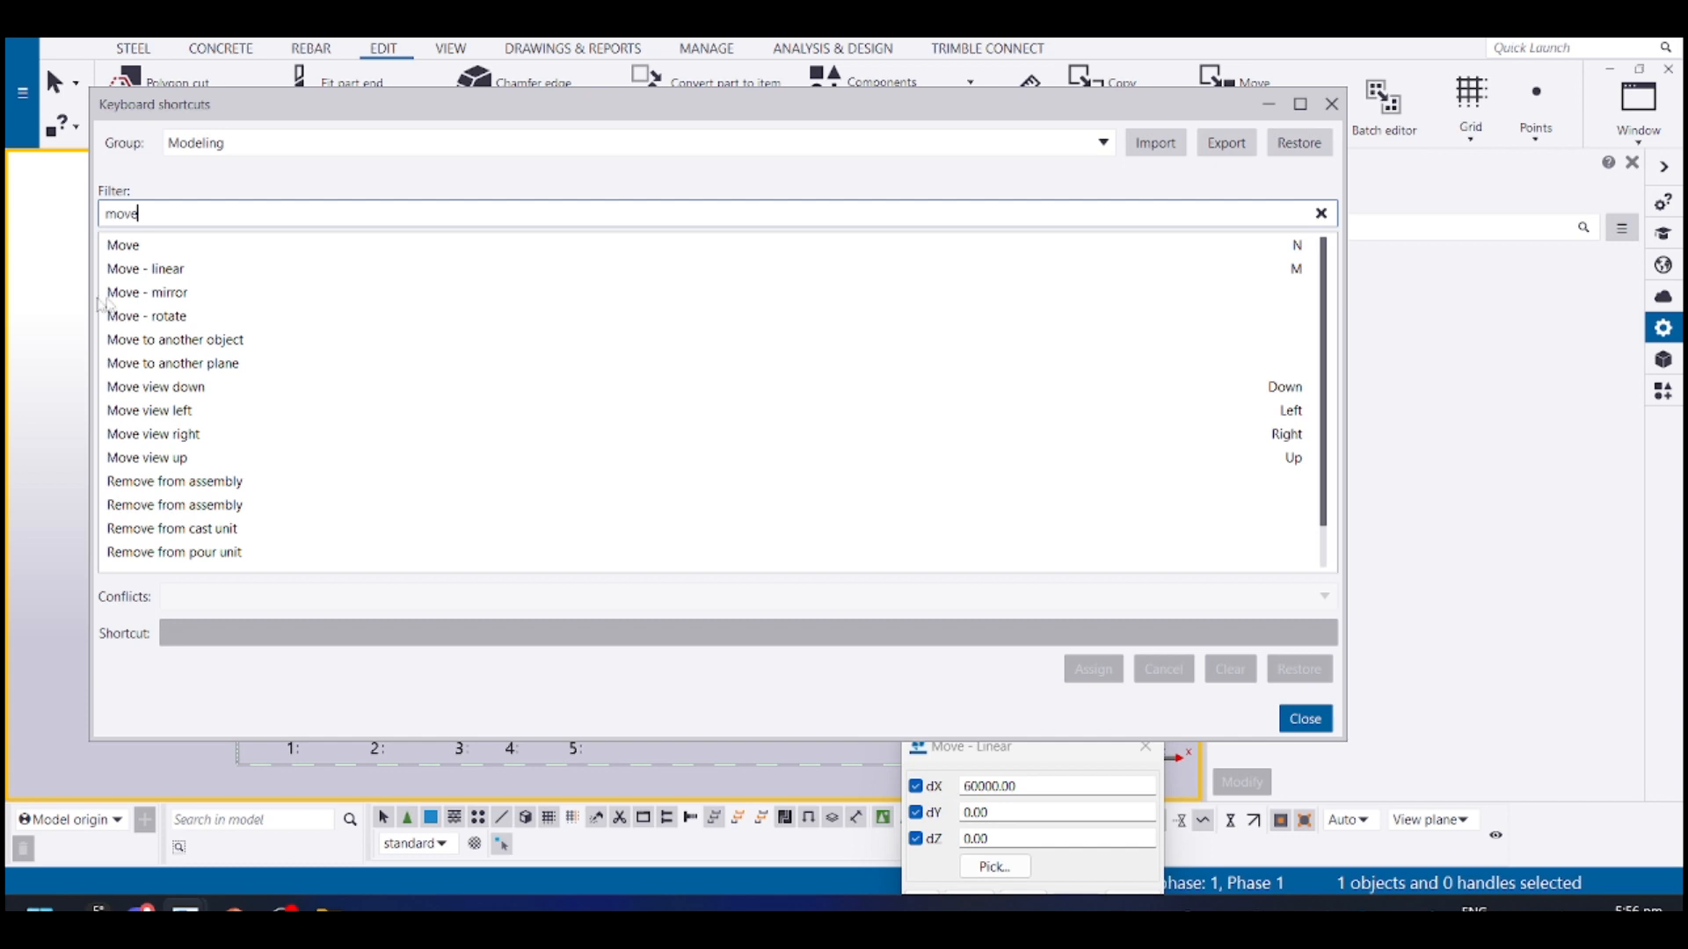
{"action": "left_click", "coordinate": [148, 269]}
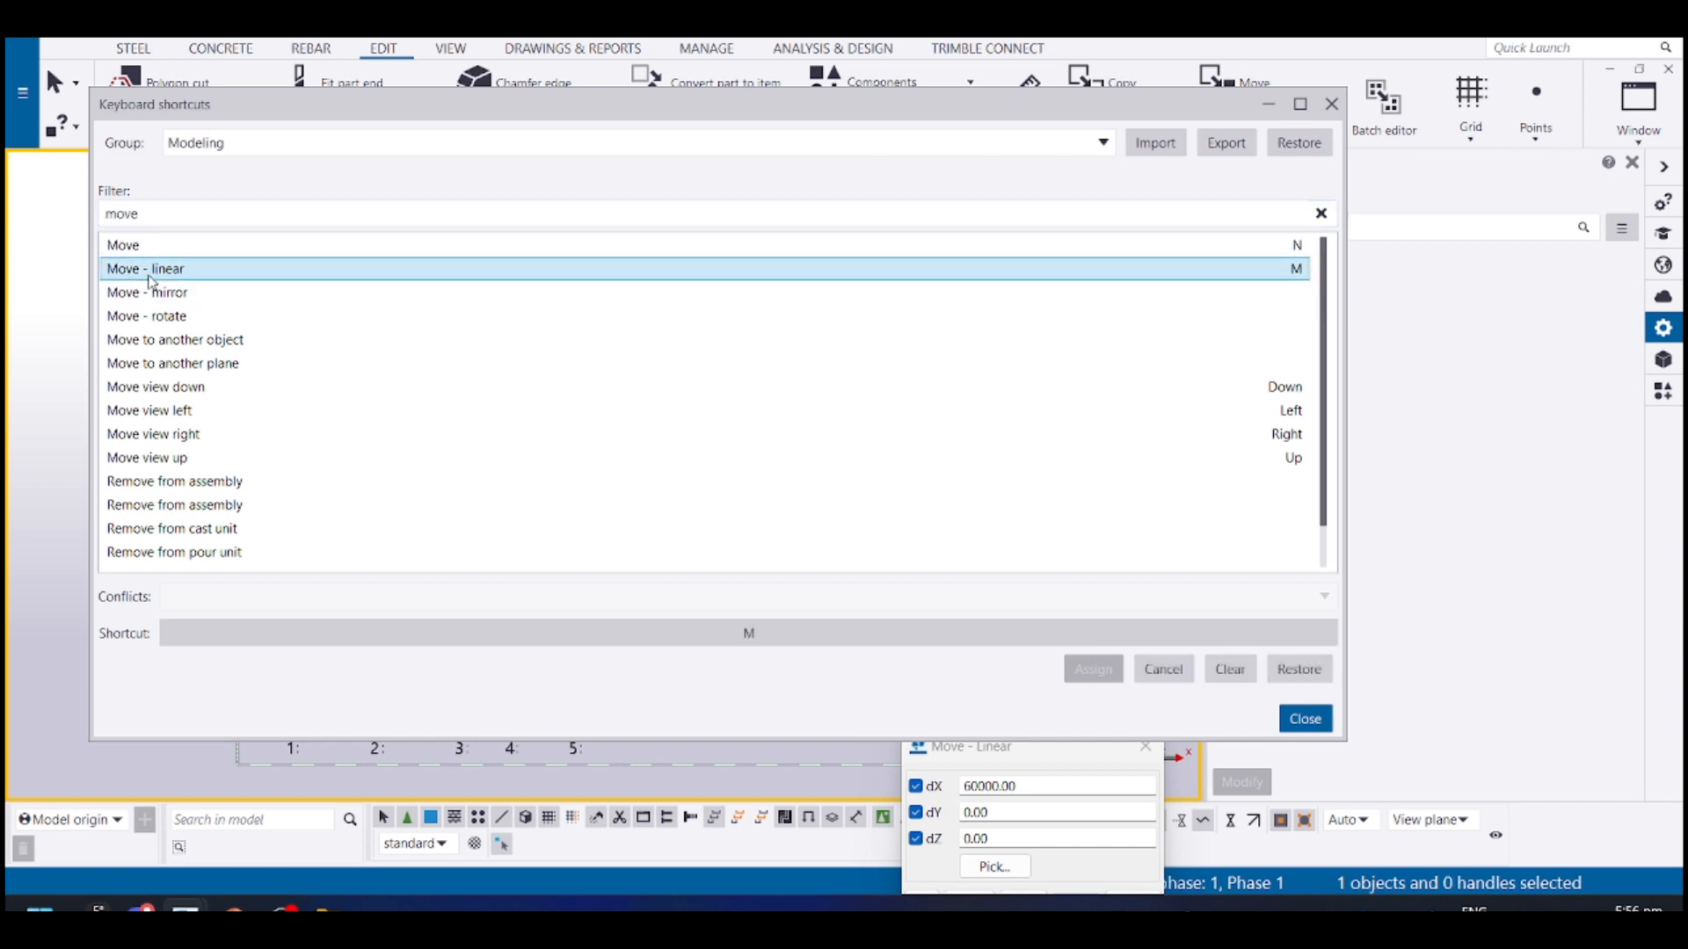
Check the shortcut entry for the Move command and close the keyboard shortcuts settings
{"action": "left_click", "coordinate": [114, 246]}
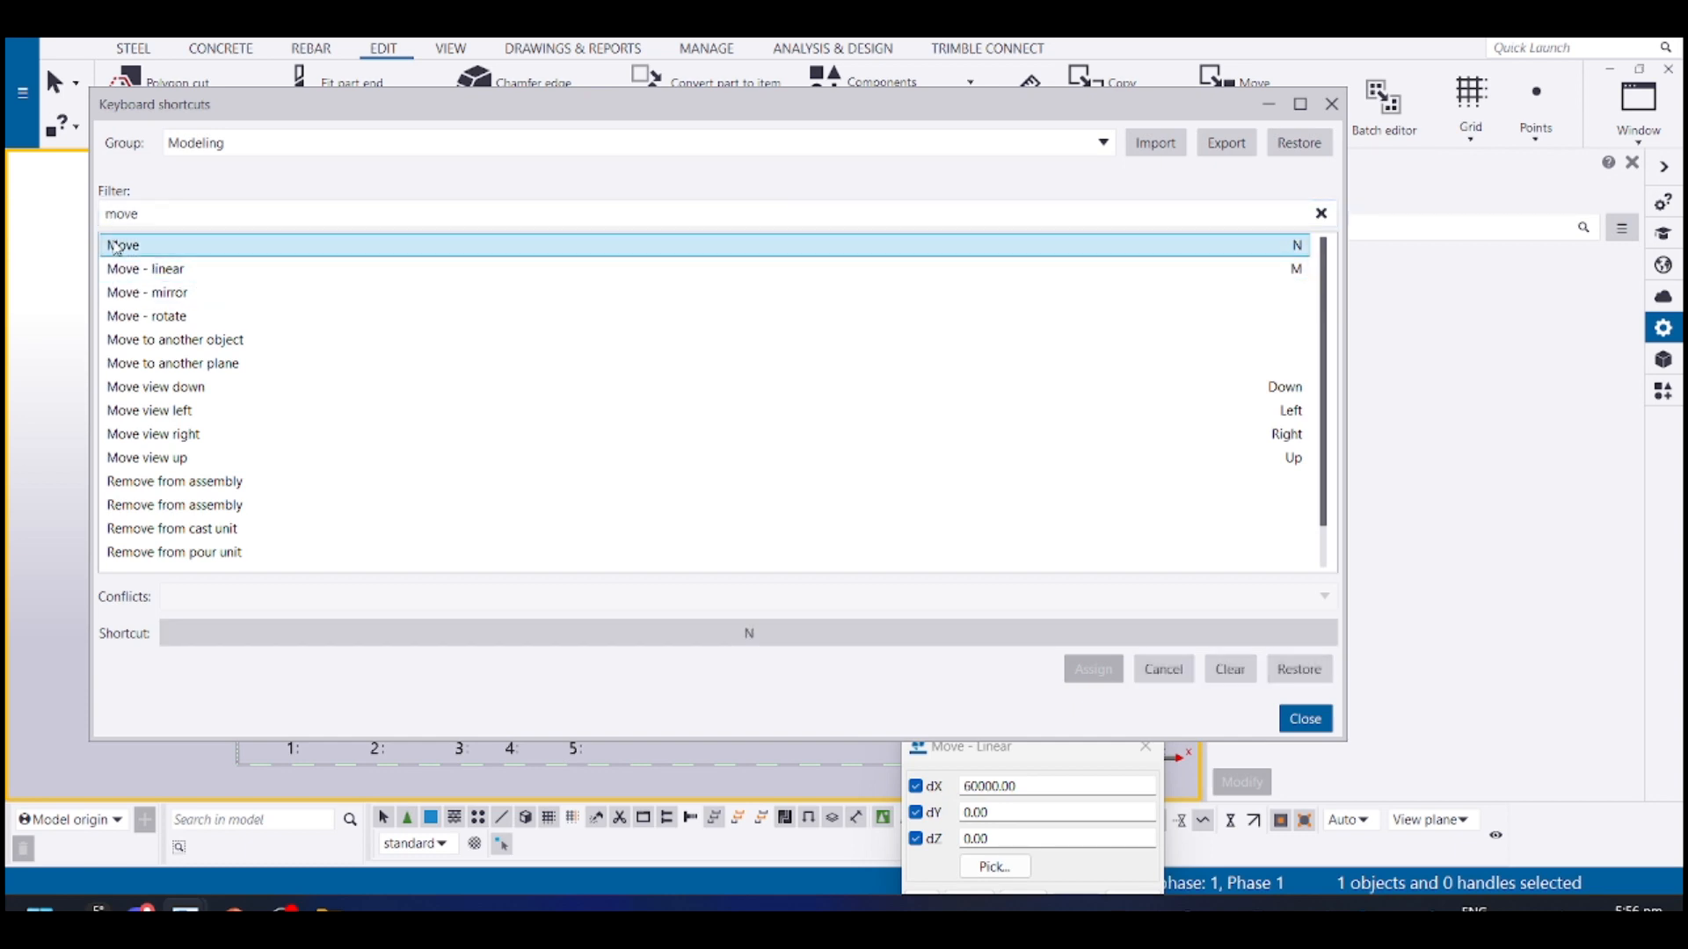
{"action": "left_click_drag", "start_coordinate": [145, 214], "coordinate": [11, 216]}
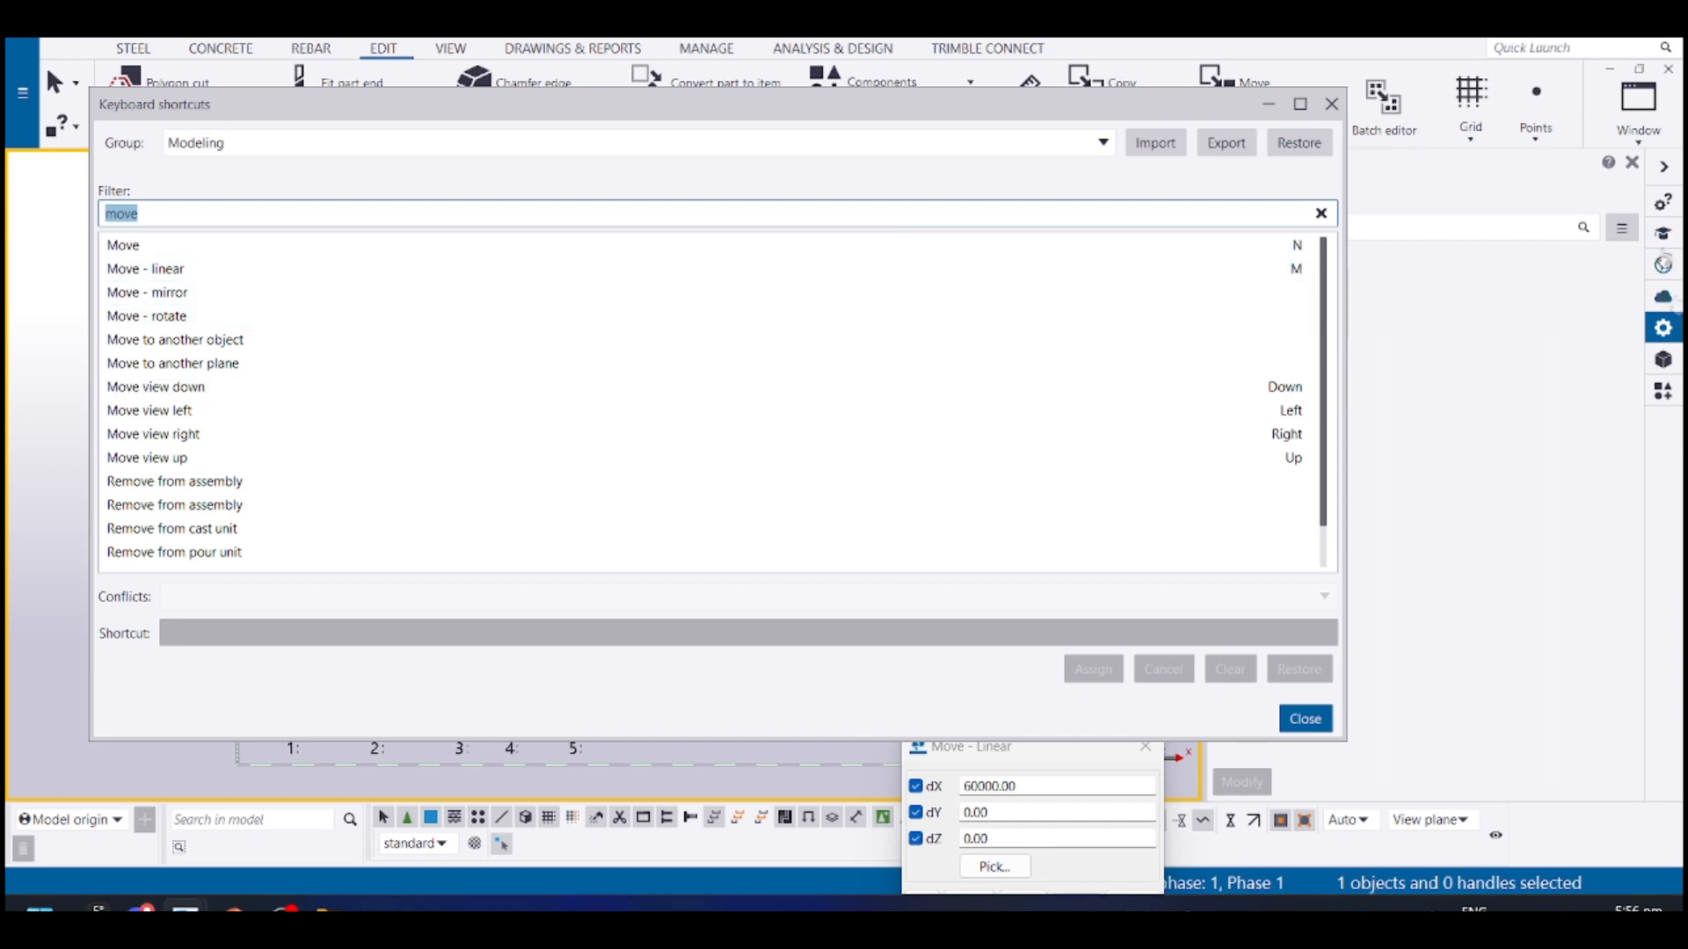
{"action": "left_click", "coordinate": [1332, 105]}
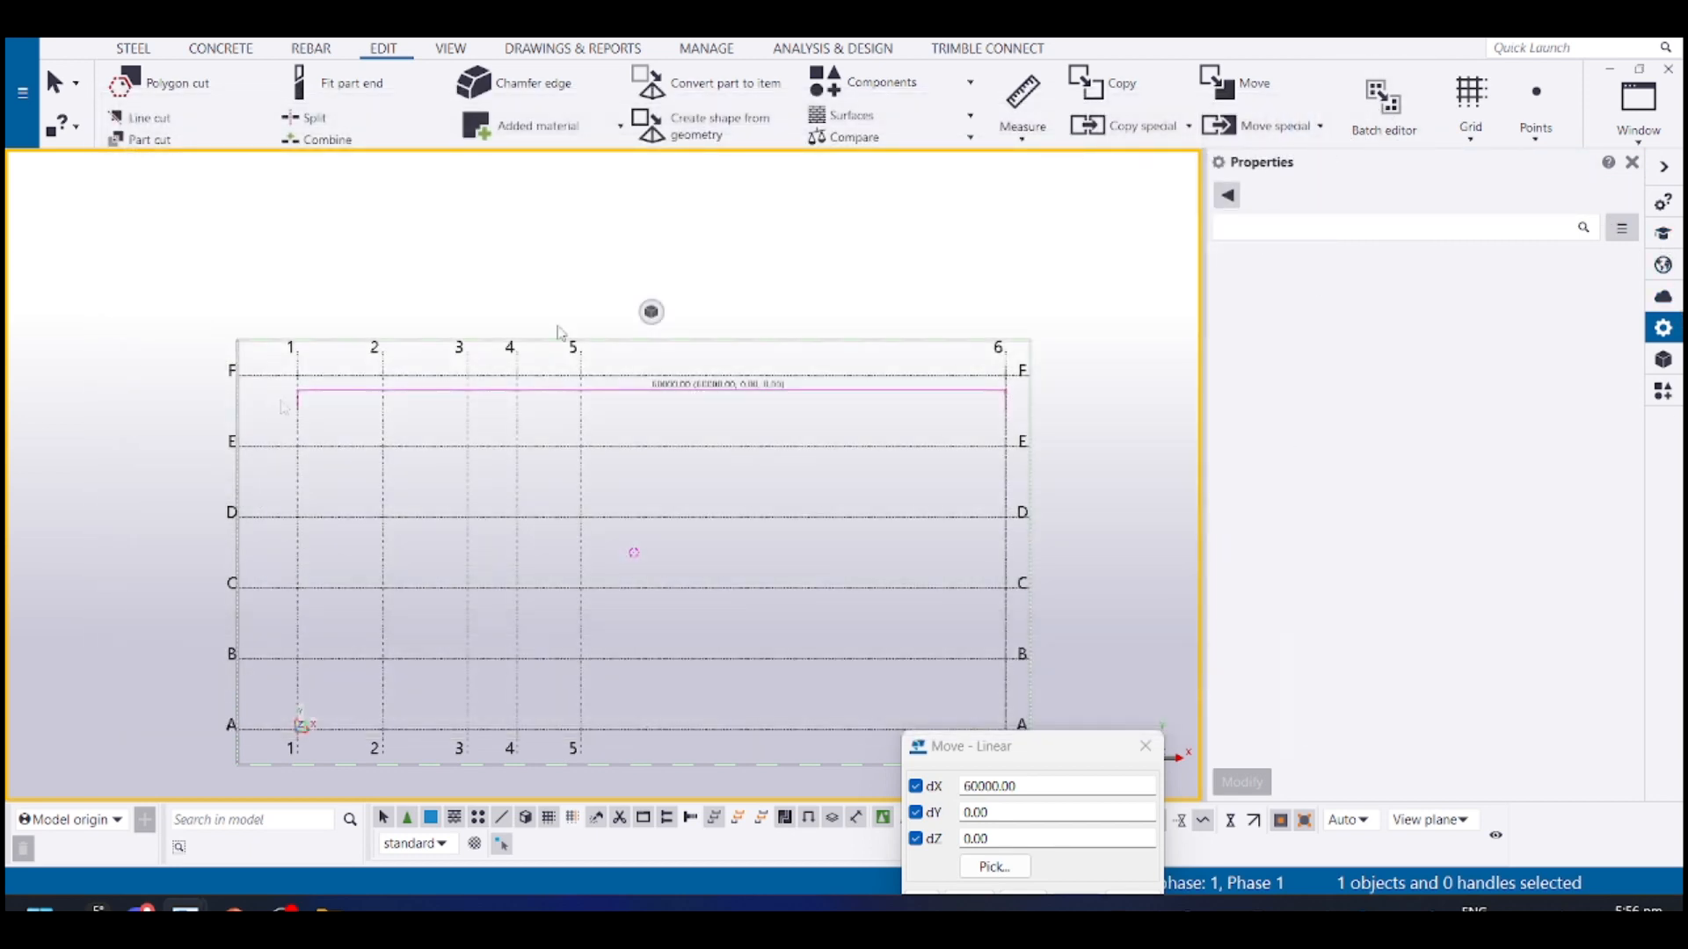
{"action": "middle_click_drag", "start_coordinate": [649, 615], "coordinate": [765, 498]}
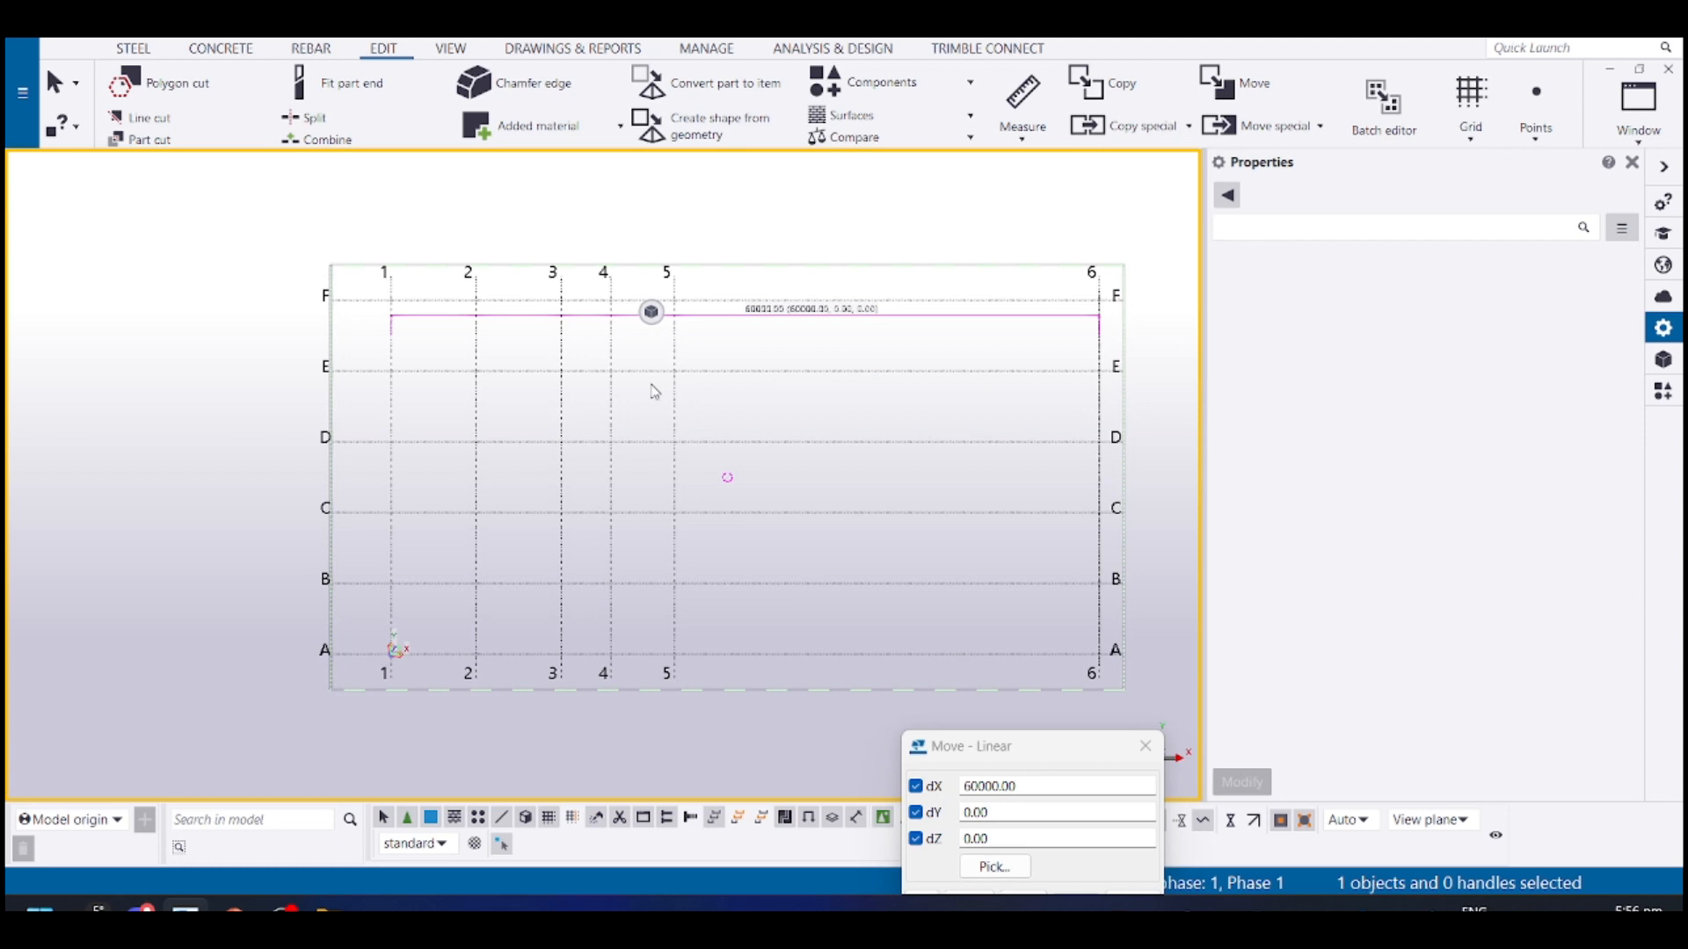
{"action": "middle_click_drag", "start_coordinate": [655, 392], "coordinate": [658, 393]}
{"action": "left_click_drag", "start_coordinate": [623, 416], "coordinate": [478, 398]}
{"action": "left_click", "coordinate": [769, 386]}
{"action": "middle_click_drag", "start_coordinate": [1028, 365], "coordinate": [914, 335]}
{"action": "middle_click_drag", "start_coordinate": [412, 620], "coordinate": [536, 539]}
{"action": "middle_click_drag", "start_coordinate": [572, 350], "coordinate": [557, 450]}
{"action": "middle_click_drag", "start_coordinate": [545, 301], "coordinate": [530, 328]}
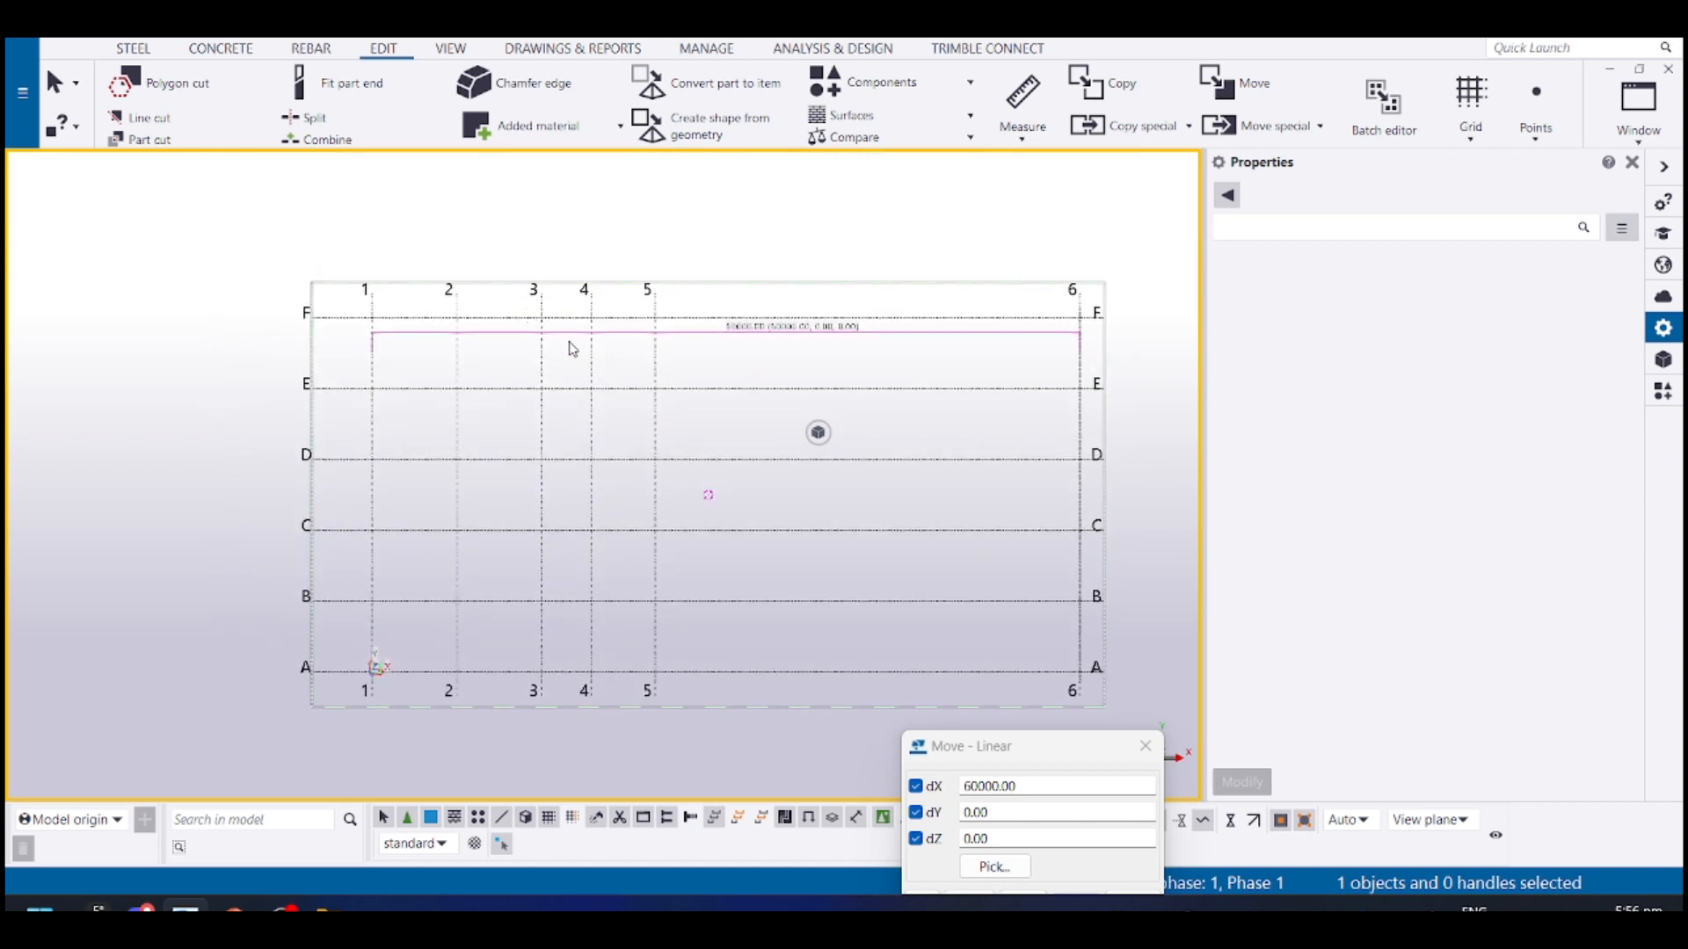
Draw a horizontal construction line along grid line F, from near grid line 1 to beyond grid line 6
{"action": "key", "text": "Return"}
{"action": "left_click", "coordinate": [343, 315]}
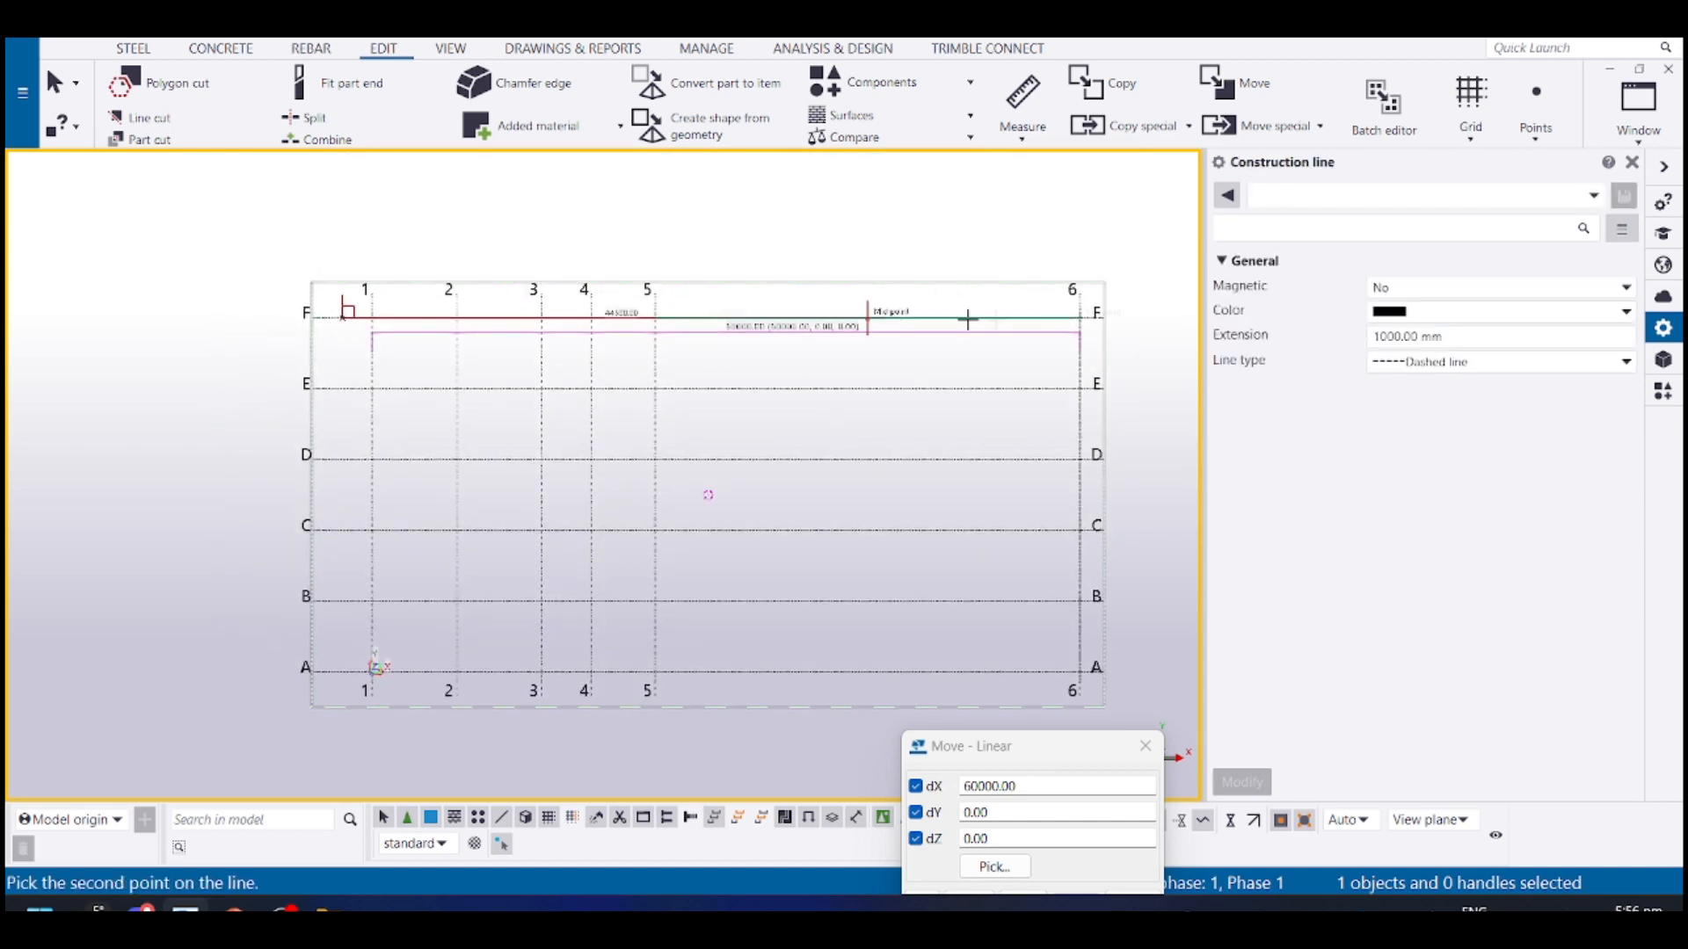
{"action": "left_click", "coordinate": [1132, 317]}
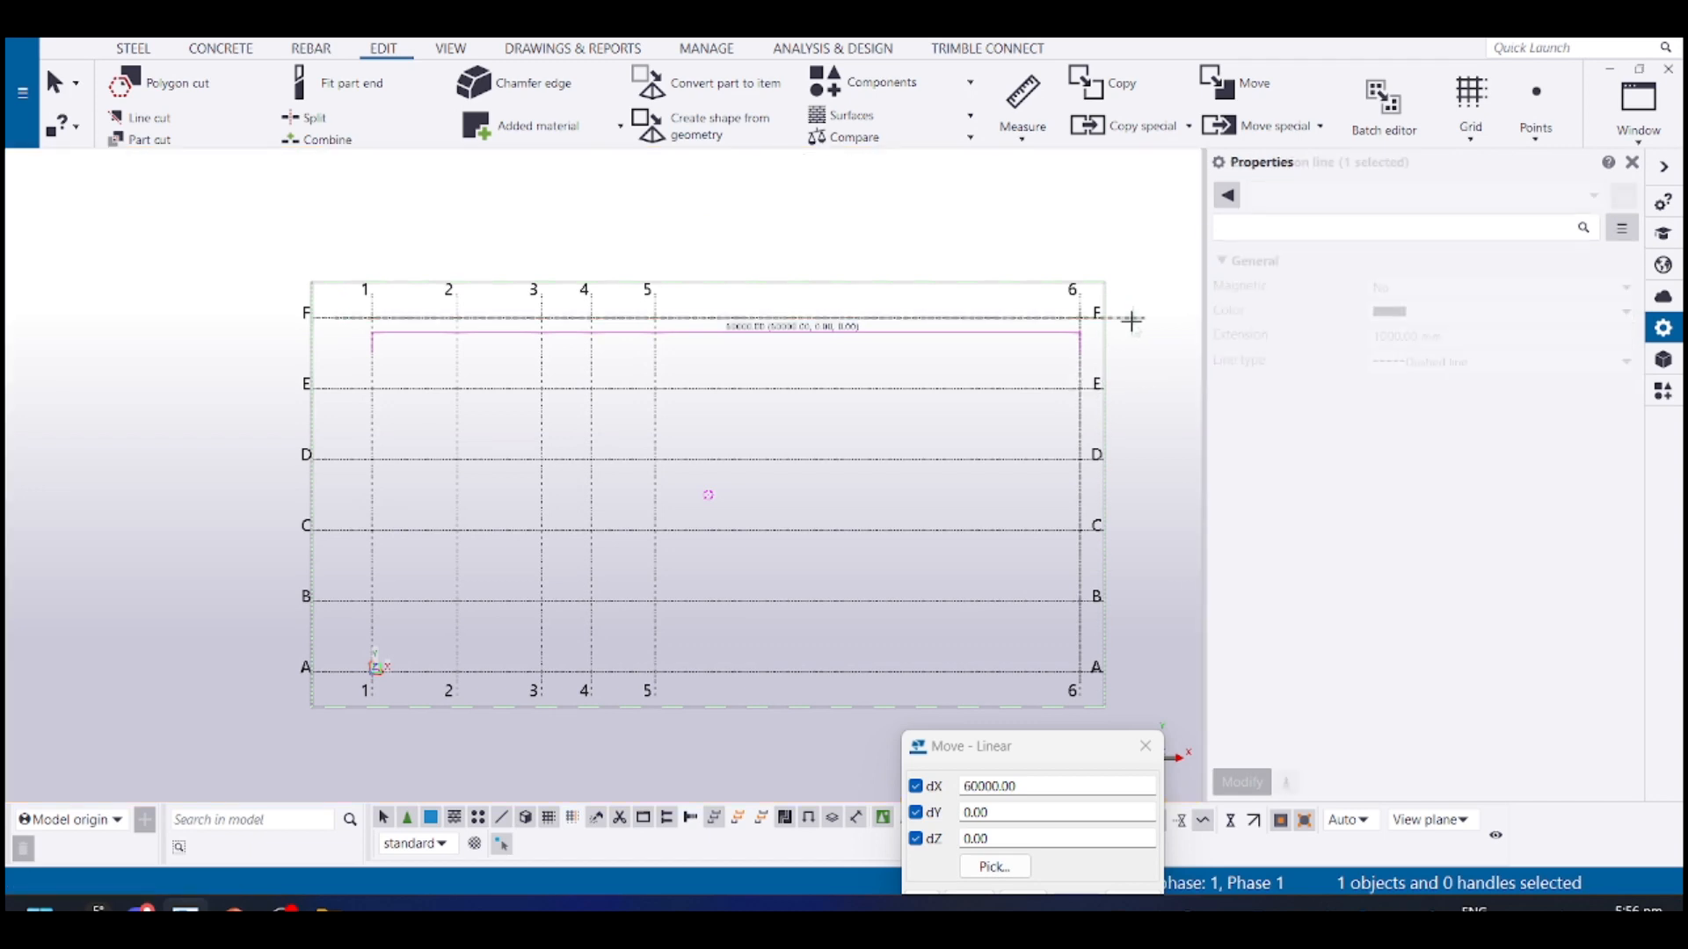
Move the new construction line linearly with dX 0 and dY -60000, and expand the work area to include it
{"action": "middle_click_drag", "start_coordinate": [1029, 358], "coordinate": [863, 365]}
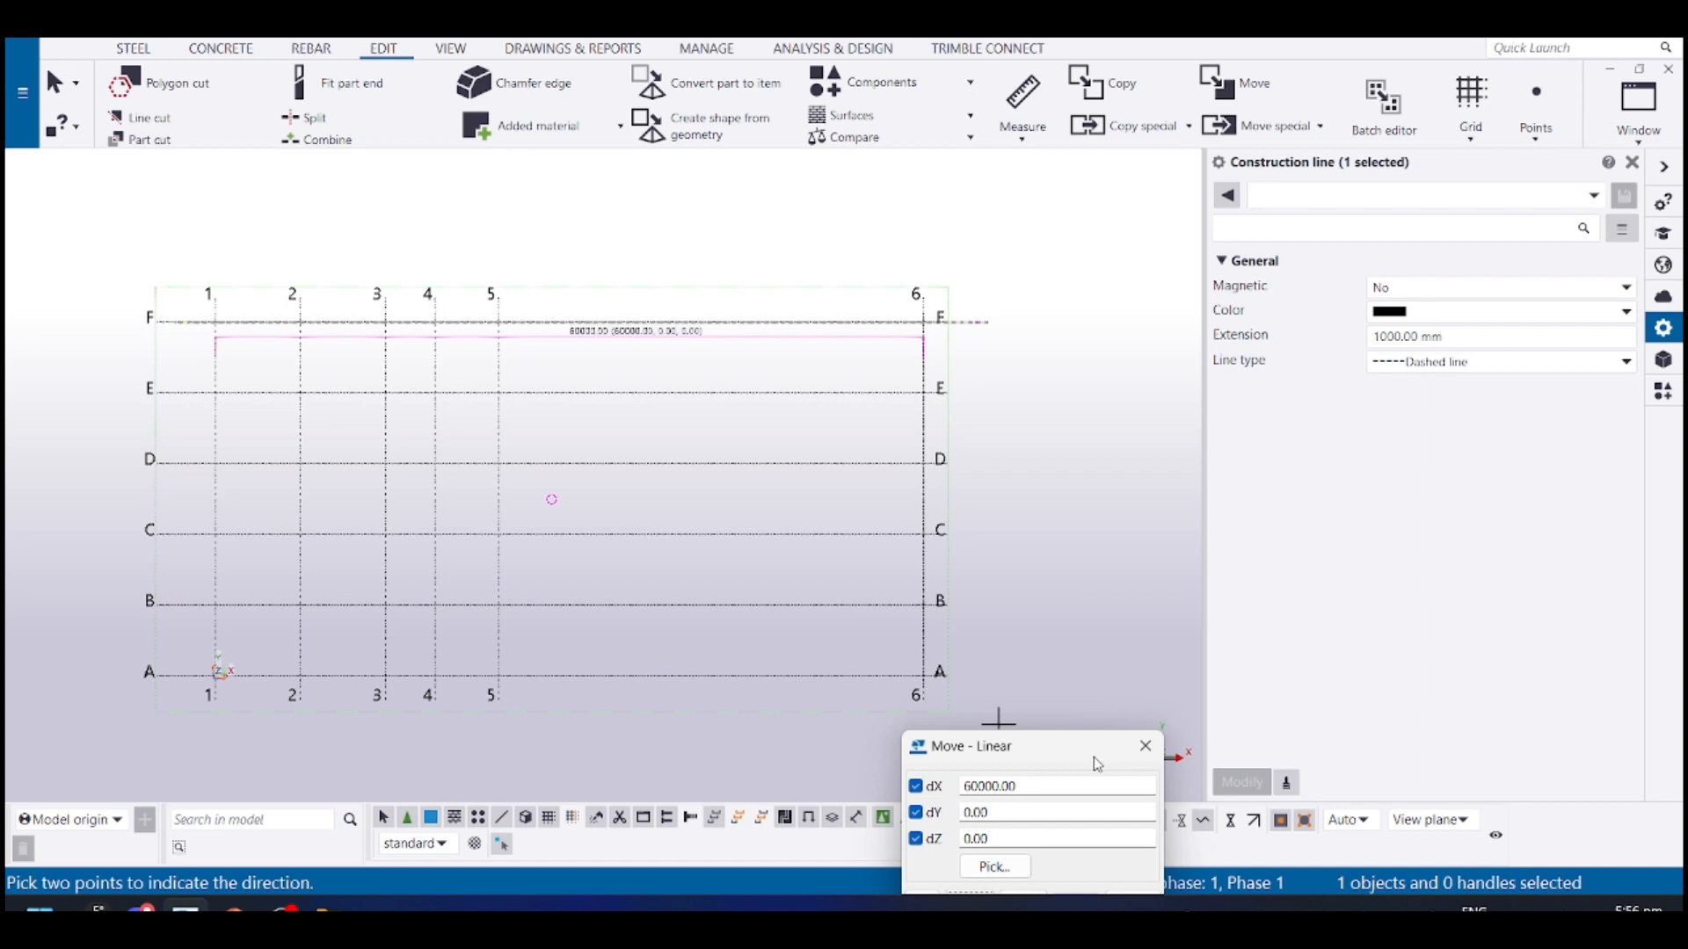
{"action": "left_click_drag", "start_coordinate": [1097, 764], "coordinate": [1149, 383]}
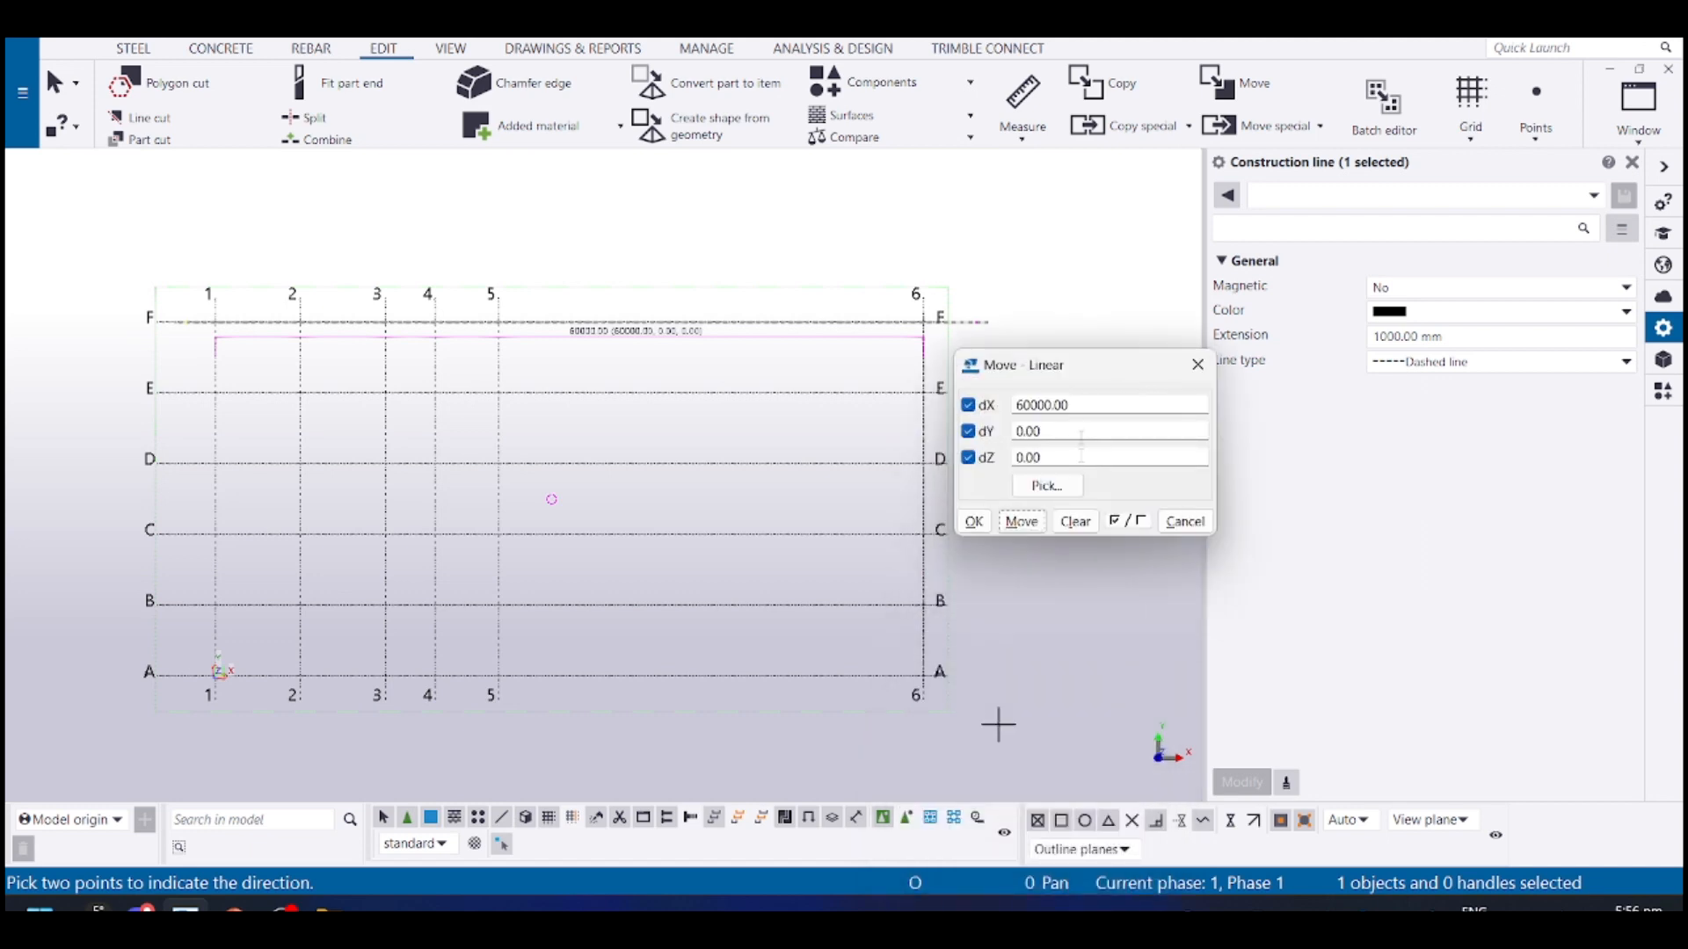
{"action": "left_click", "coordinate": [1065, 522]}
{"action": "double_click", "coordinate": [1054, 431]}
{"action": "type", "text": "-60000"}
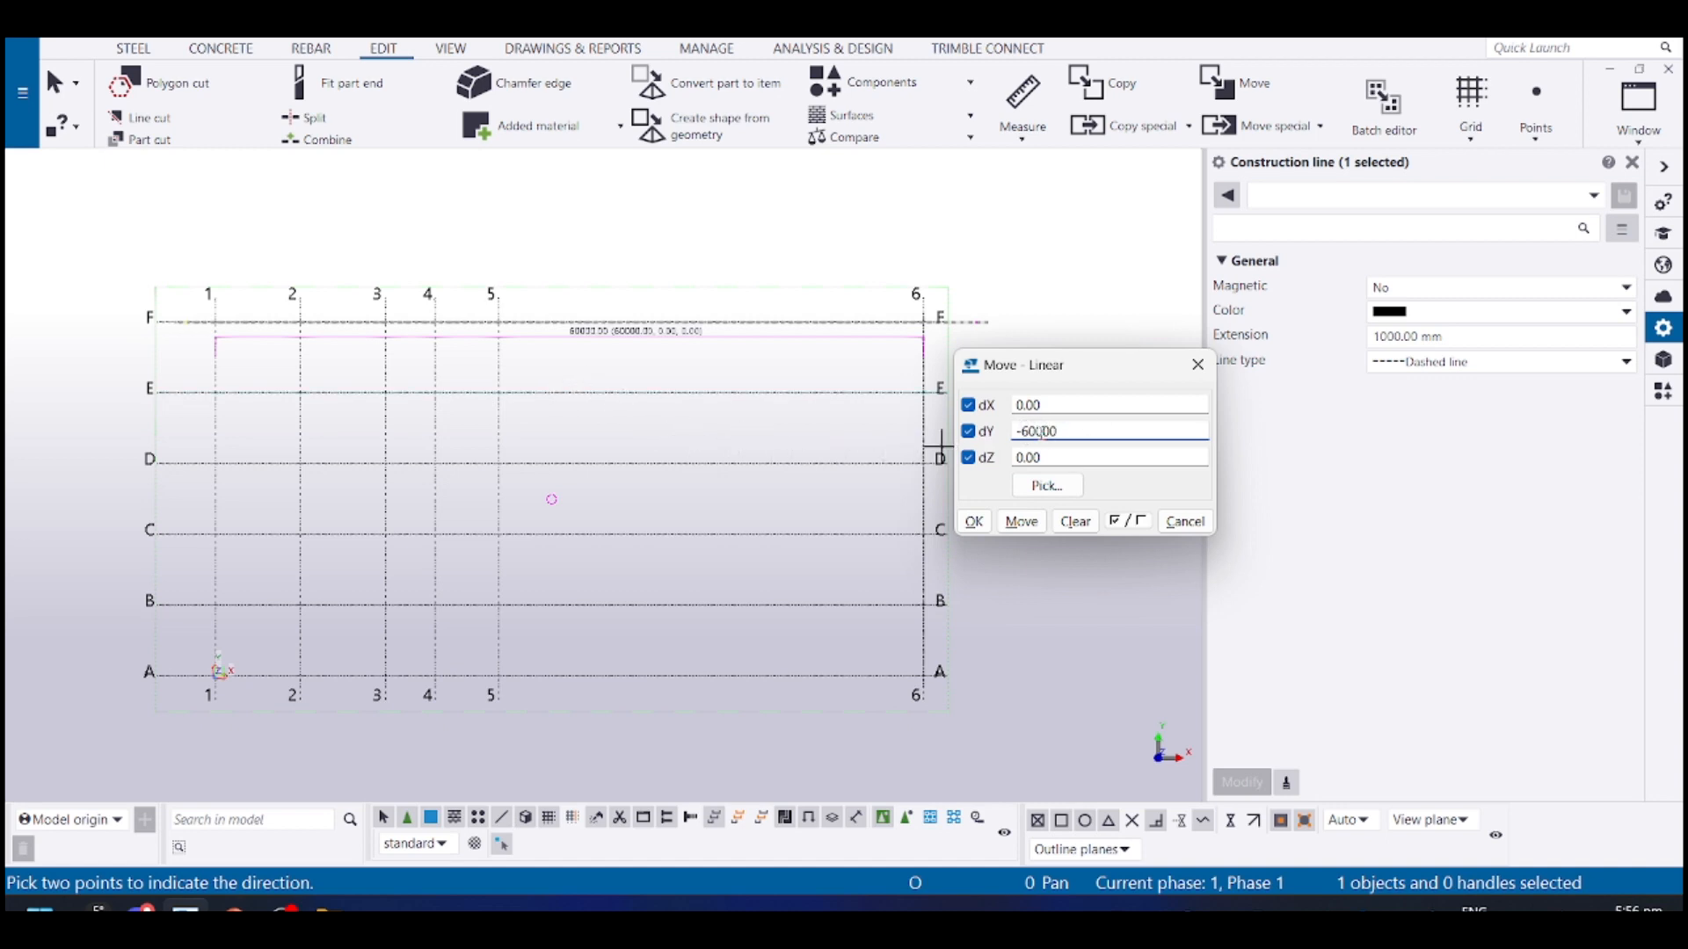
{"action": "left_click", "coordinate": [1020, 522]}
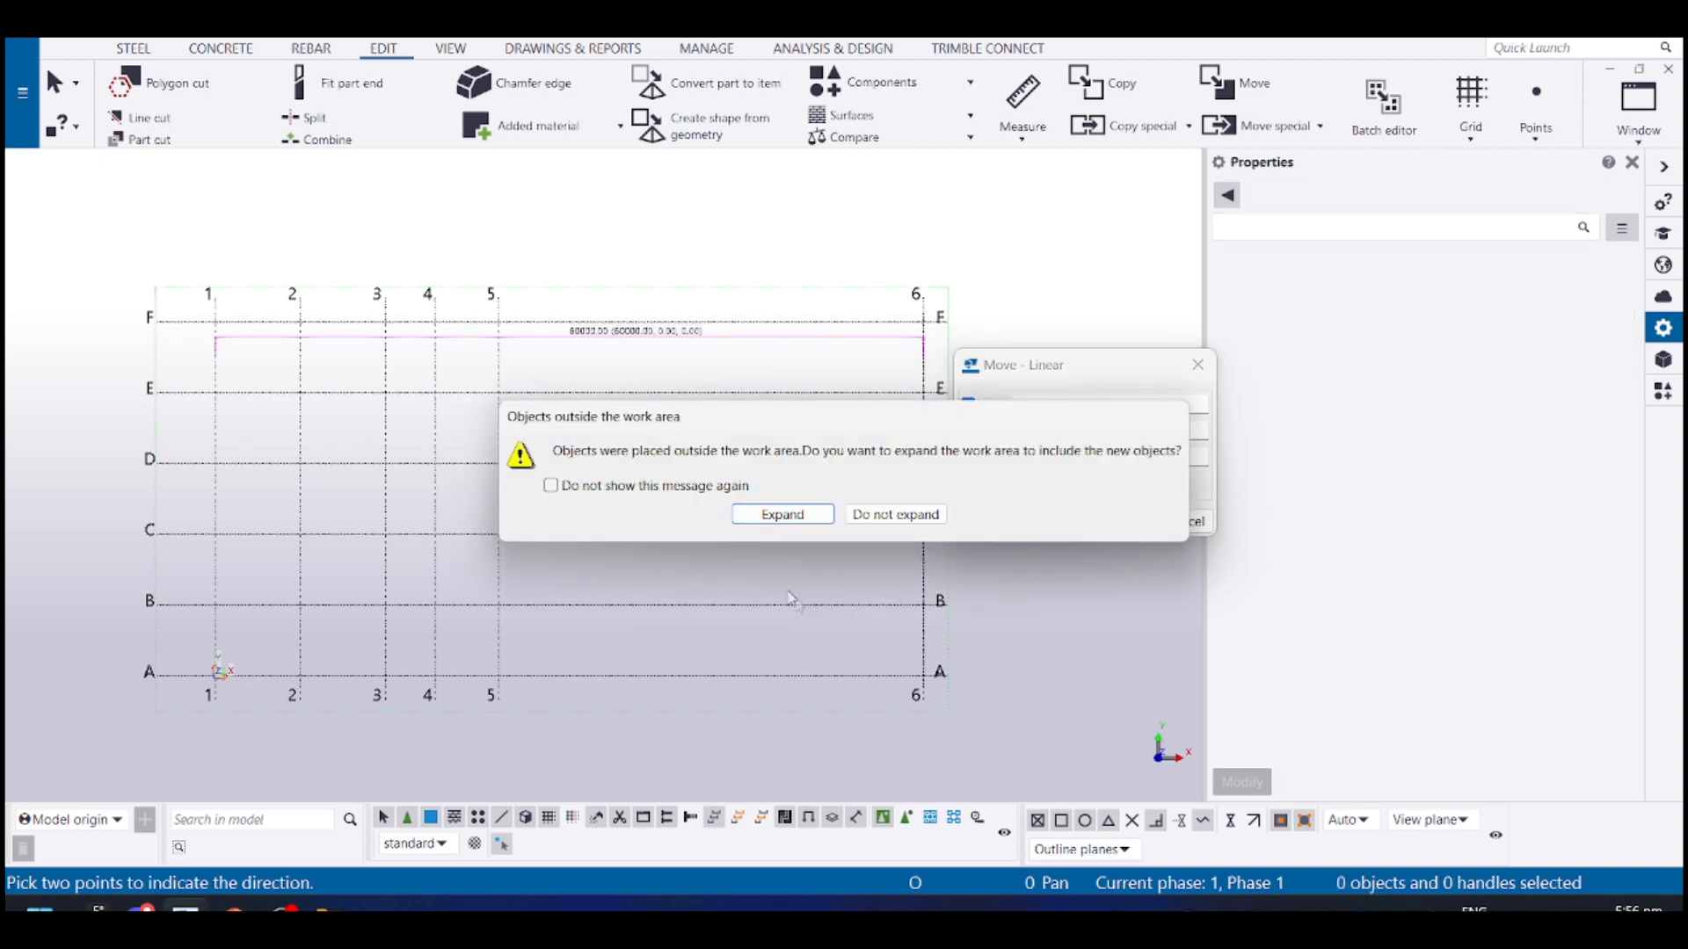
{"action": "left_click", "coordinate": [794, 525]}
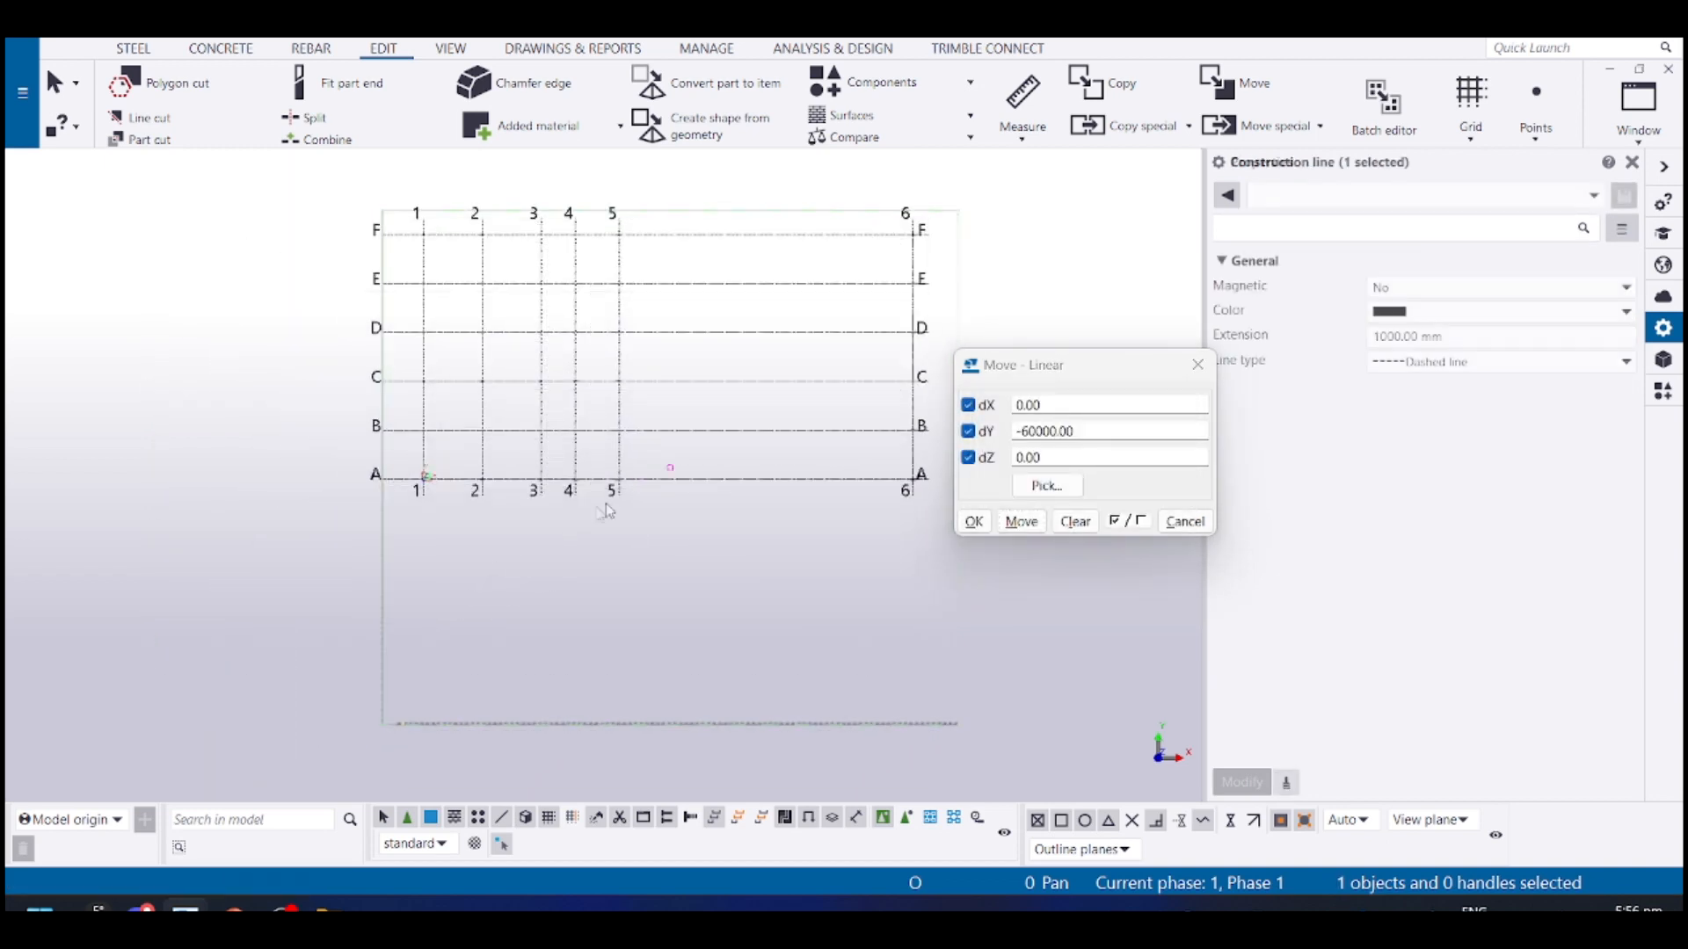
Move grid line A down onto the moved construction line, at Y -30000 mm
{"action": "left_click", "coordinate": [652, 479]}
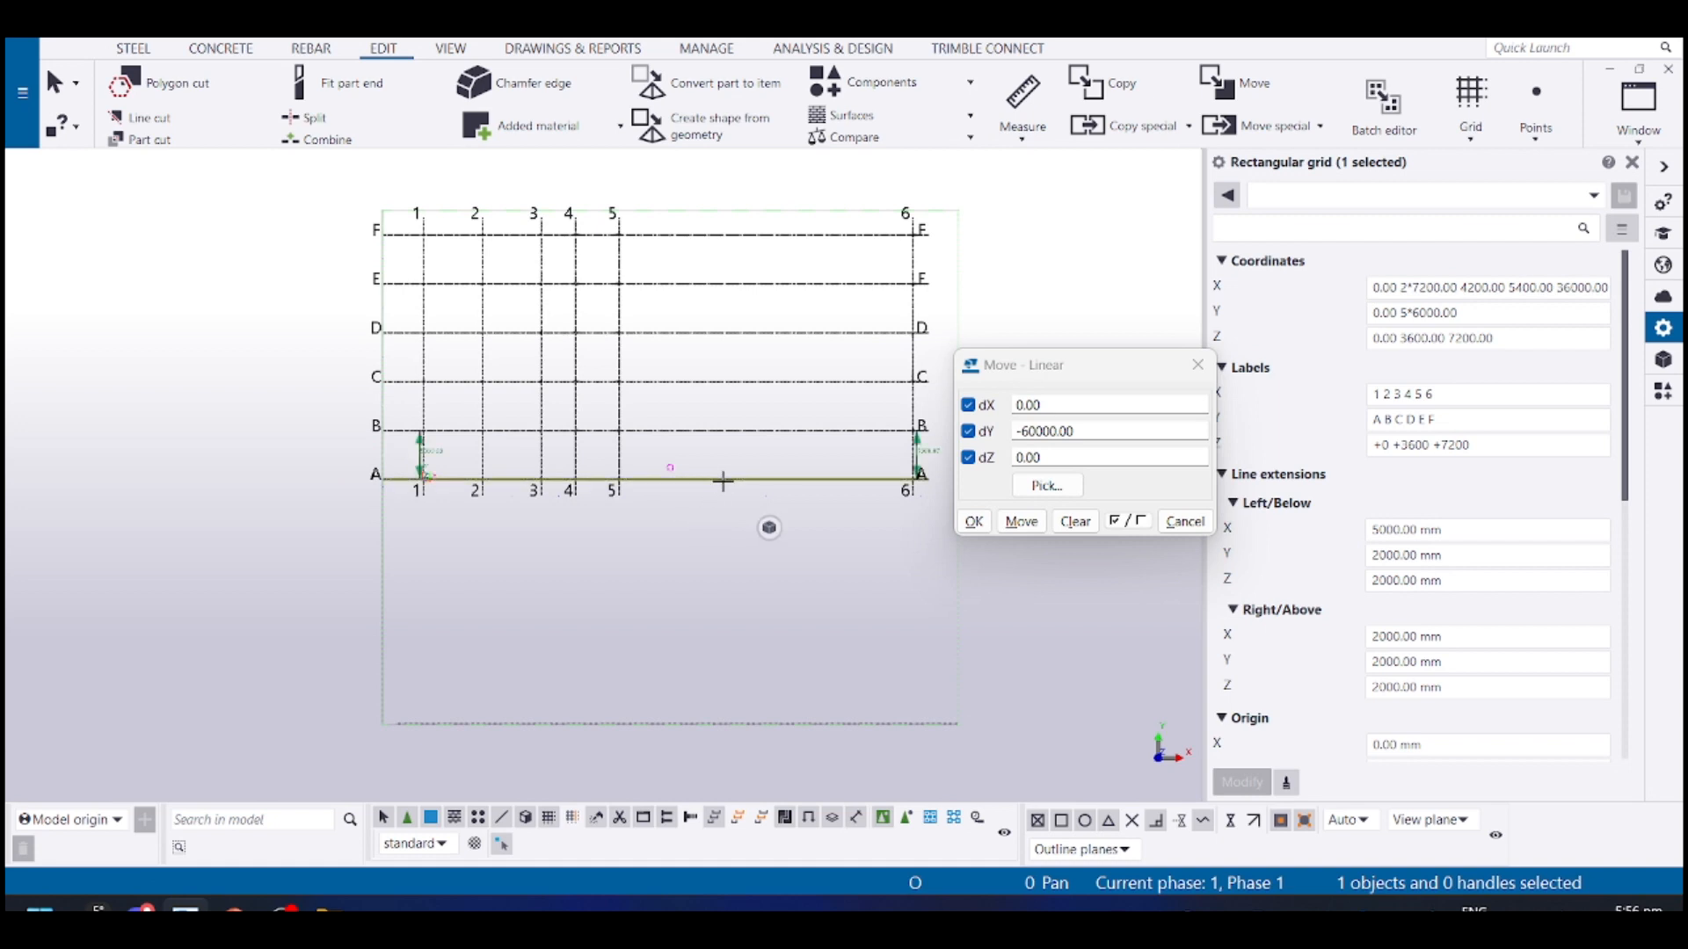
{"action": "left_click_drag", "start_coordinate": [673, 477], "coordinate": [945, 721]}
{"action": "left_click", "coordinate": [782, 516]}
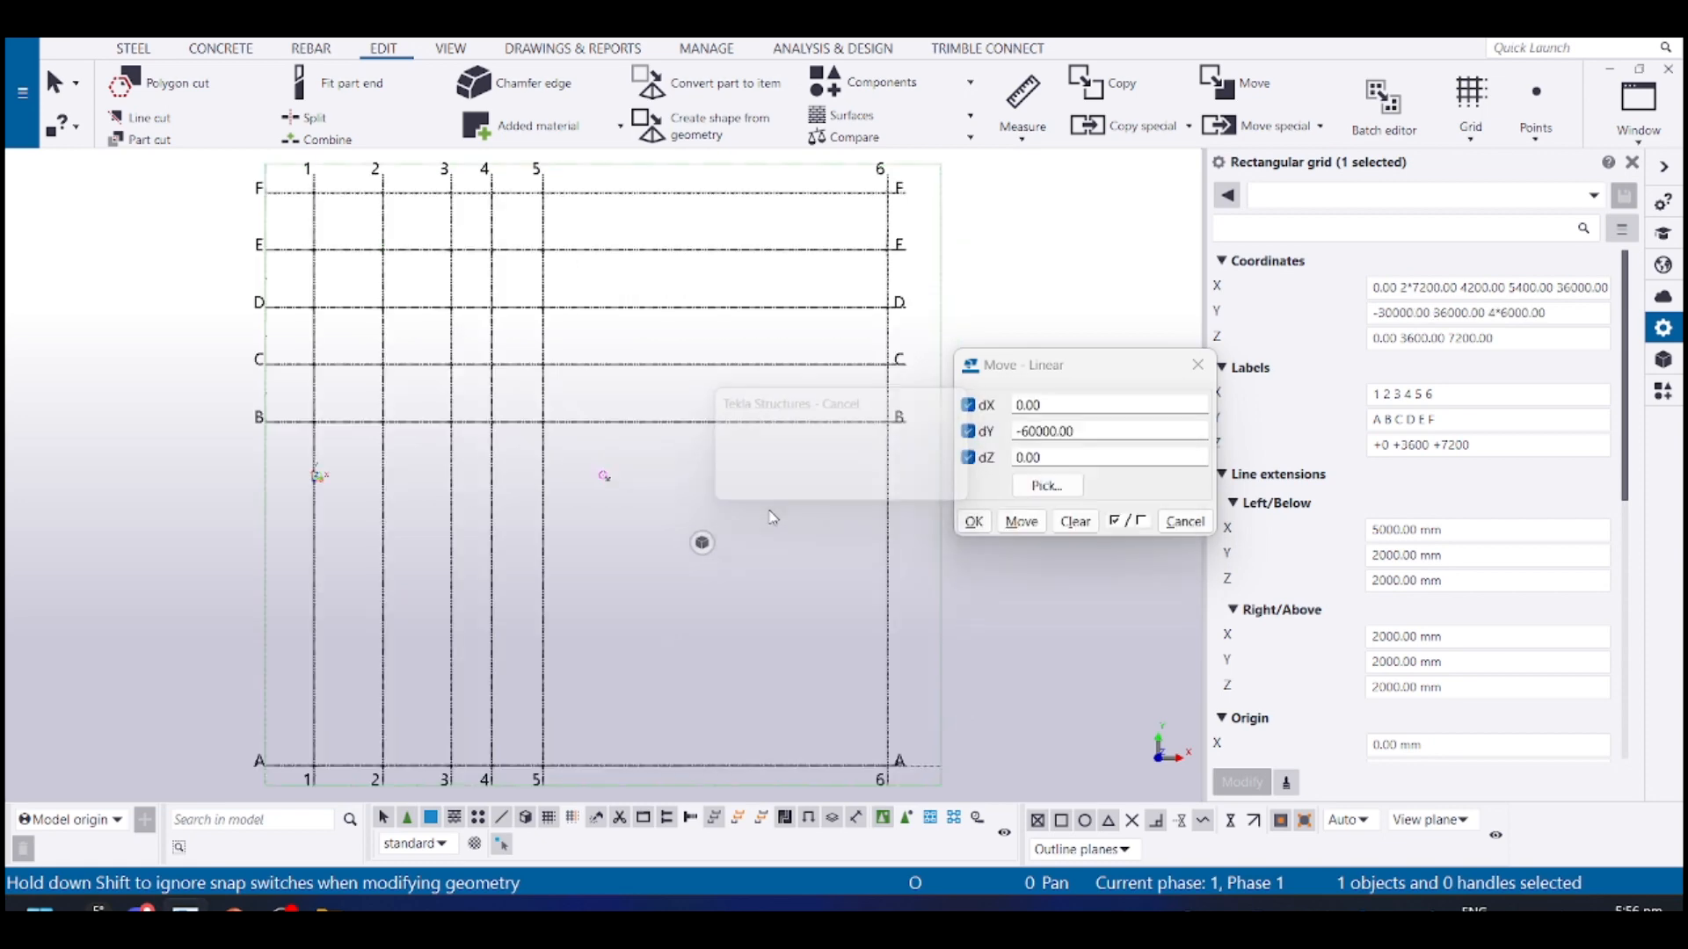
{"action": "scroll", "coordinate": [630, 468], "scroll_direction": "down", "scroll_amount": 4}
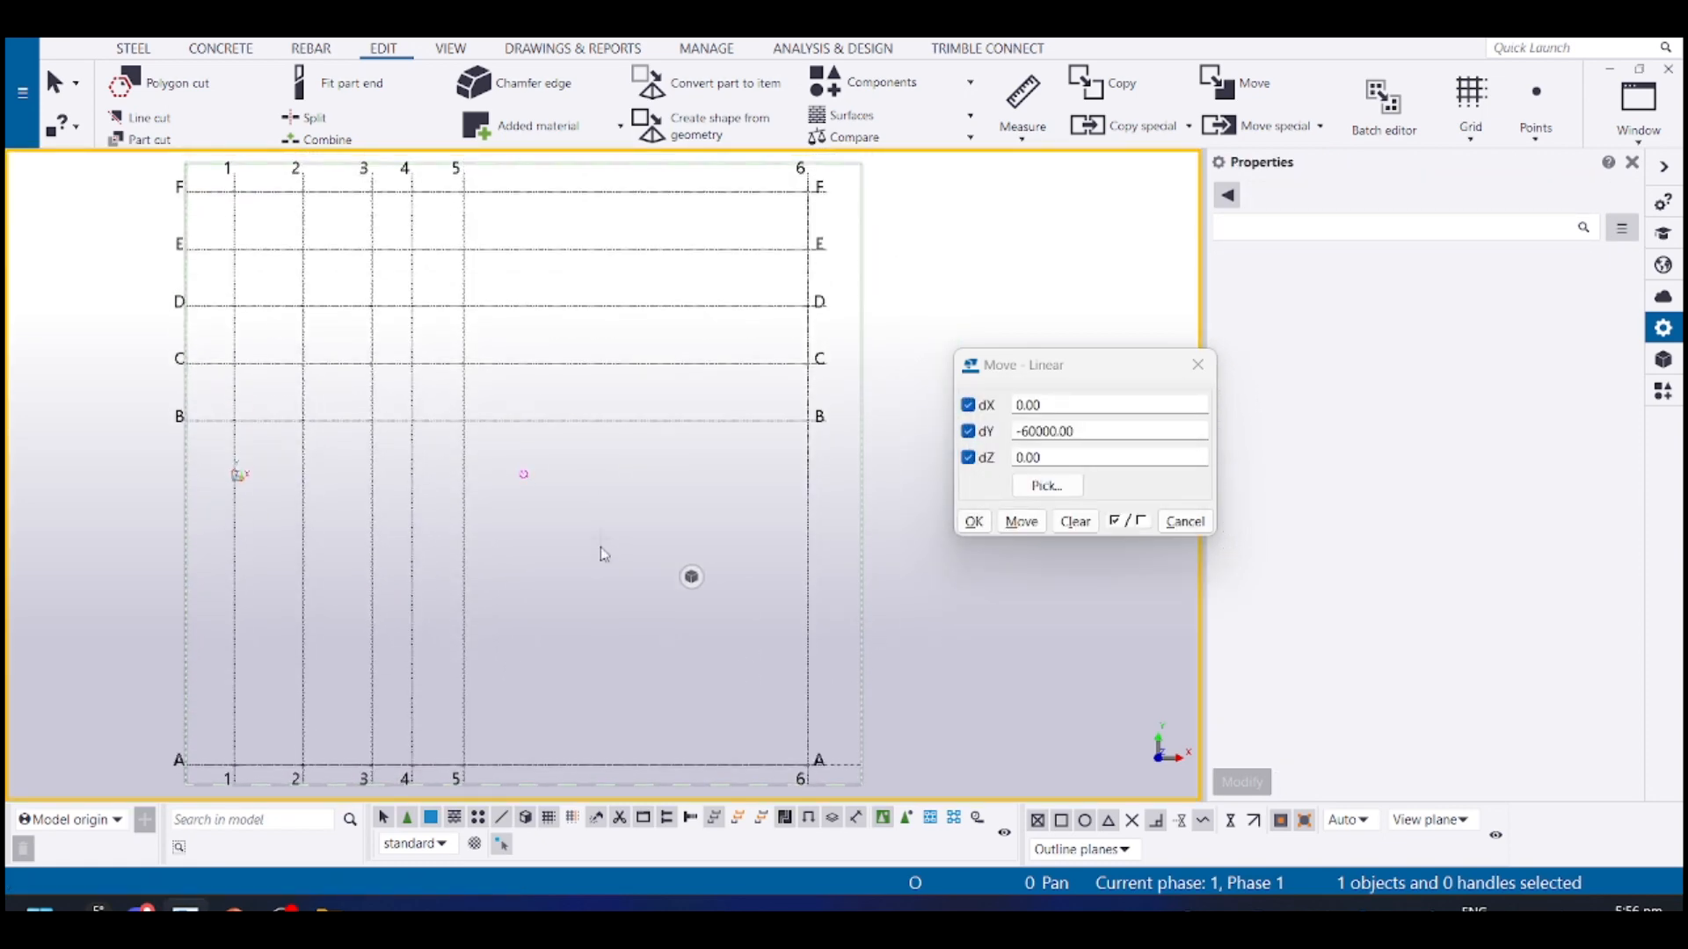
Delete the horizontal construction line lying on grid line A
{"action": "scroll", "coordinate": [682, 425], "scroll_direction": "up", "scroll_amount": 5}
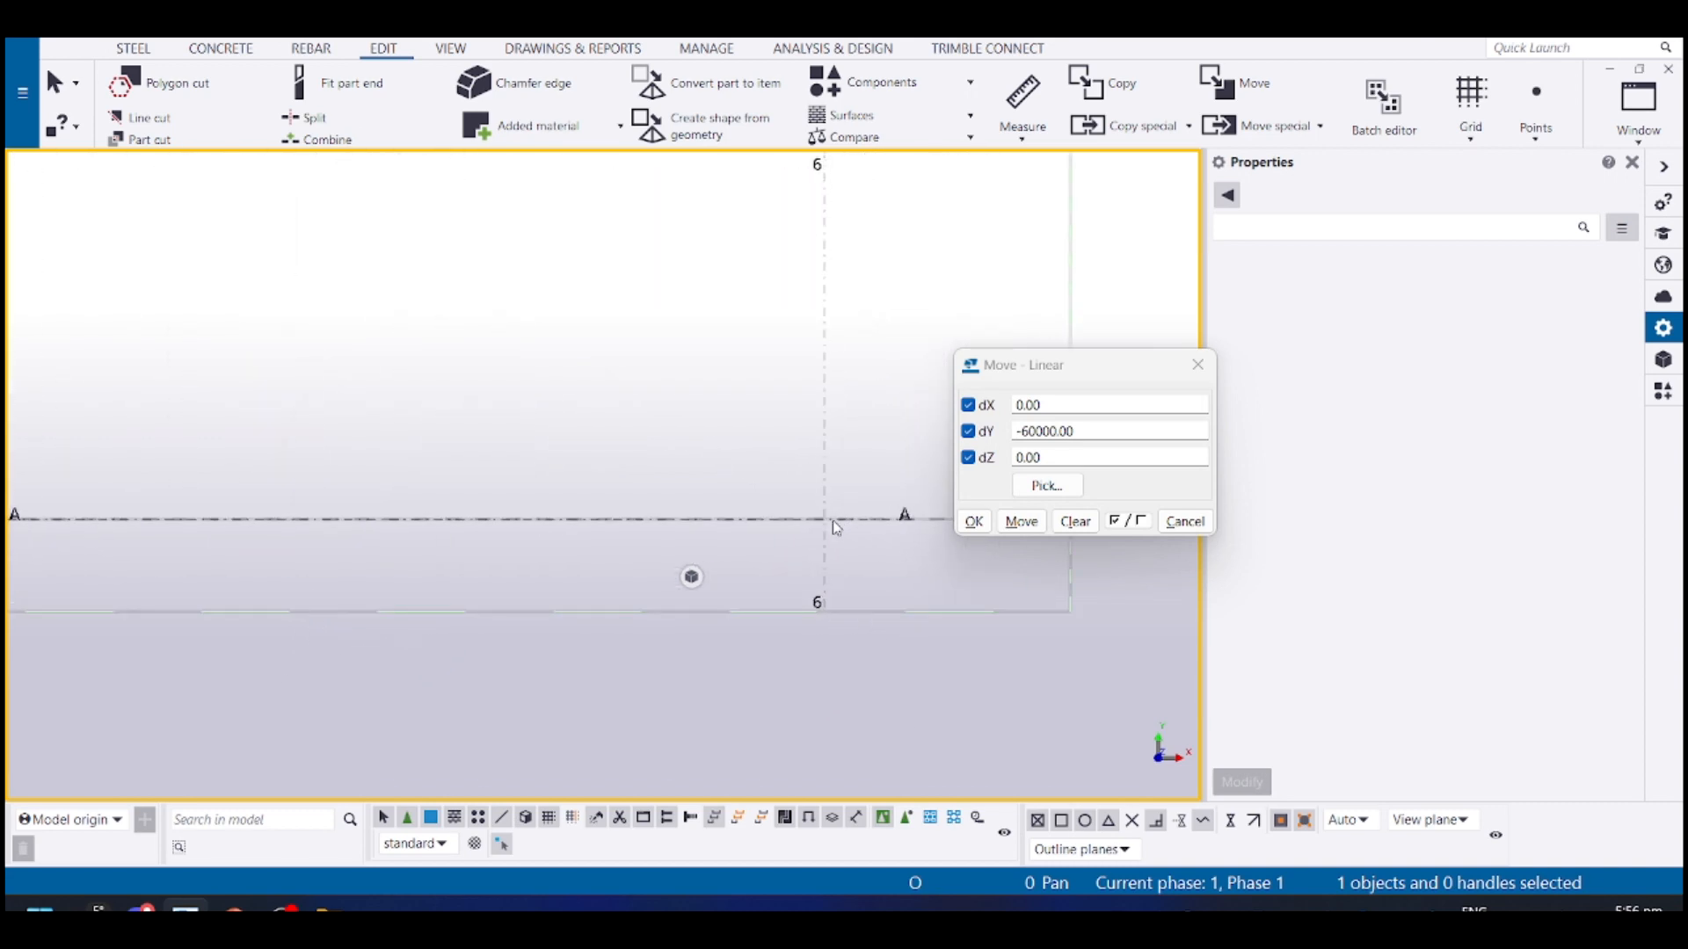
{"action": "middle_click_drag", "start_coordinate": [833, 523], "coordinate": [595, 515]}
{"action": "left_click", "coordinate": [778, 510]}
{"action": "scroll", "coordinate": [723, 516], "scroll_direction": "down", "scroll_amount": 2}
{"action": "middle_click_drag", "start_coordinate": [710, 460], "coordinate": [731, 438]}
{"action": "key", "text": "Delete"}
{"action": "scroll", "coordinate": [651, 436], "scroll_direction": "down", "scroll_amount": 5}
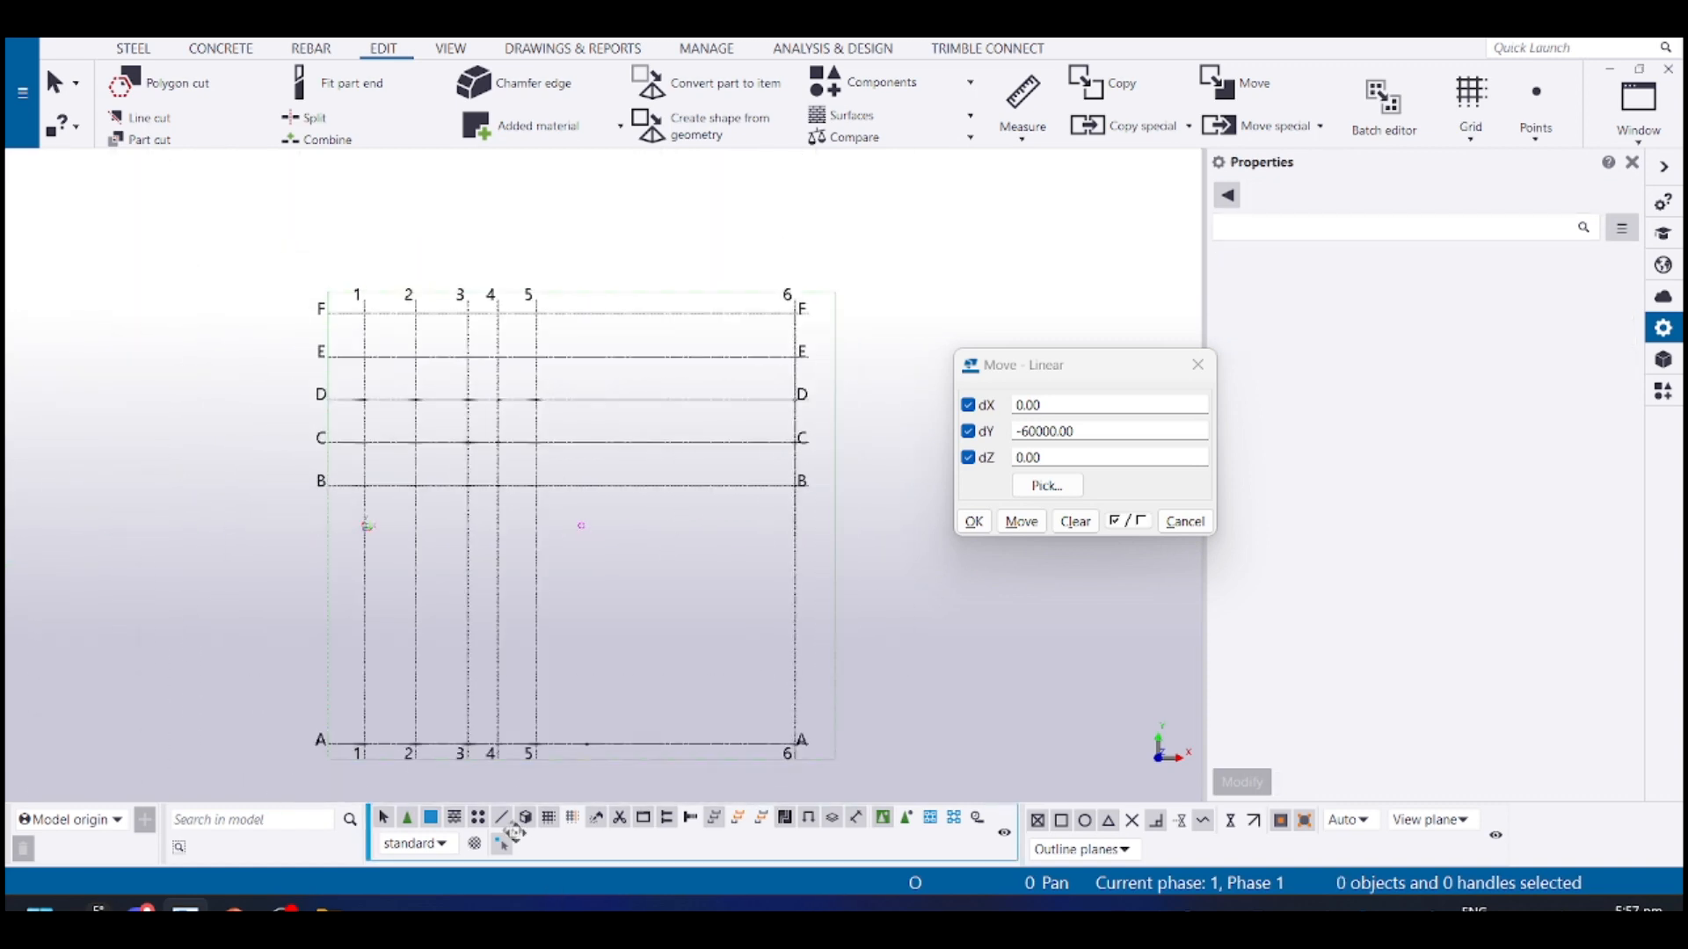
Restrict selection to construction lines and window-select the grid area to check for leftover construction lines
{"action": "scroll", "coordinate": [668, 523], "scroll_direction": "down", "scroll_amount": 2}
{"action": "middle_click_drag", "start_coordinate": [672, 521], "coordinate": [699, 496]}
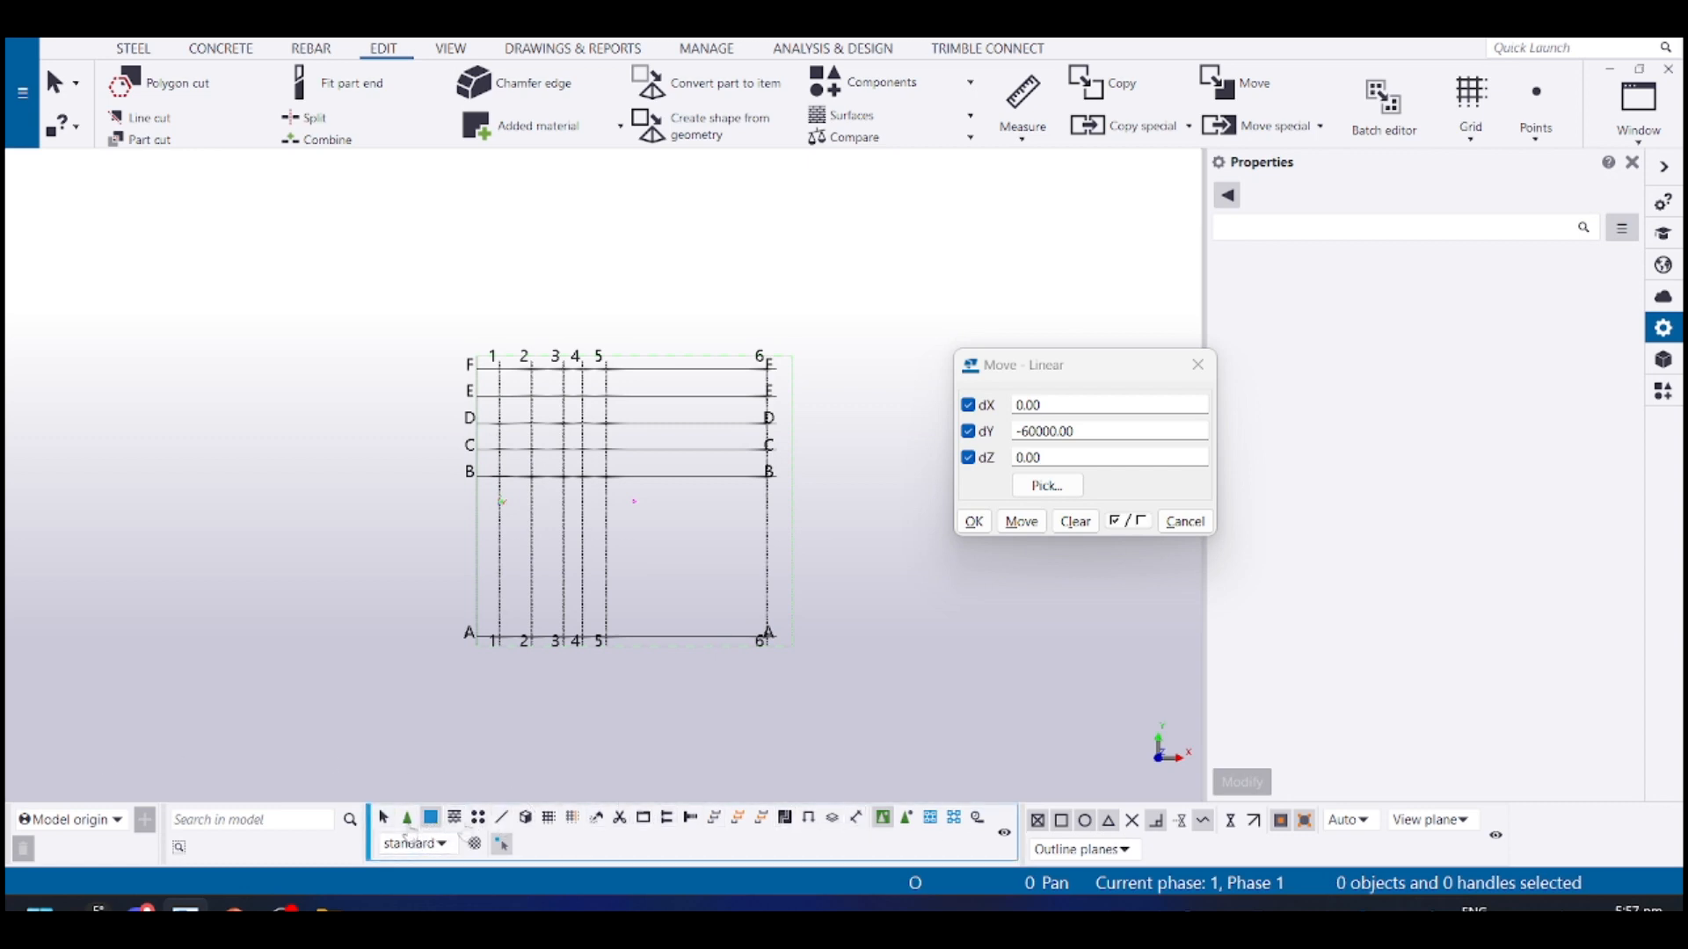
{"action": "left_click", "coordinate": [502, 818]}
{"action": "left_click_drag", "start_coordinate": [356, 279], "coordinate": [767, 694]}
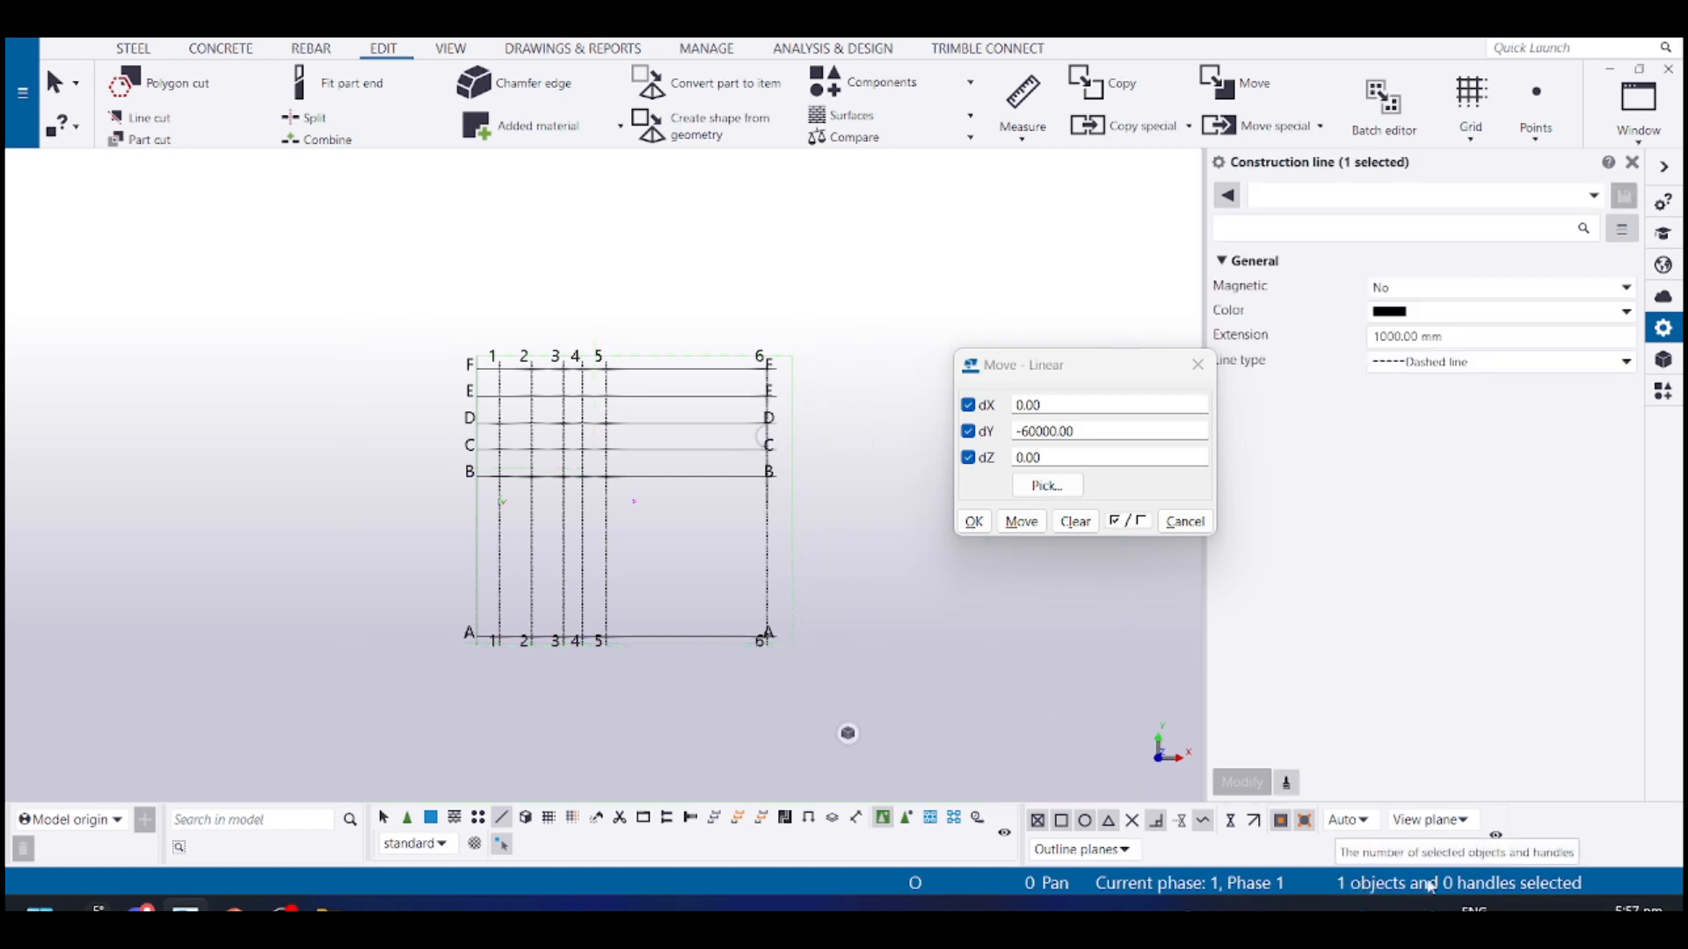
{"action": "scroll", "coordinate": [875, 493], "scroll_direction": "up", "scroll_amount": 5}
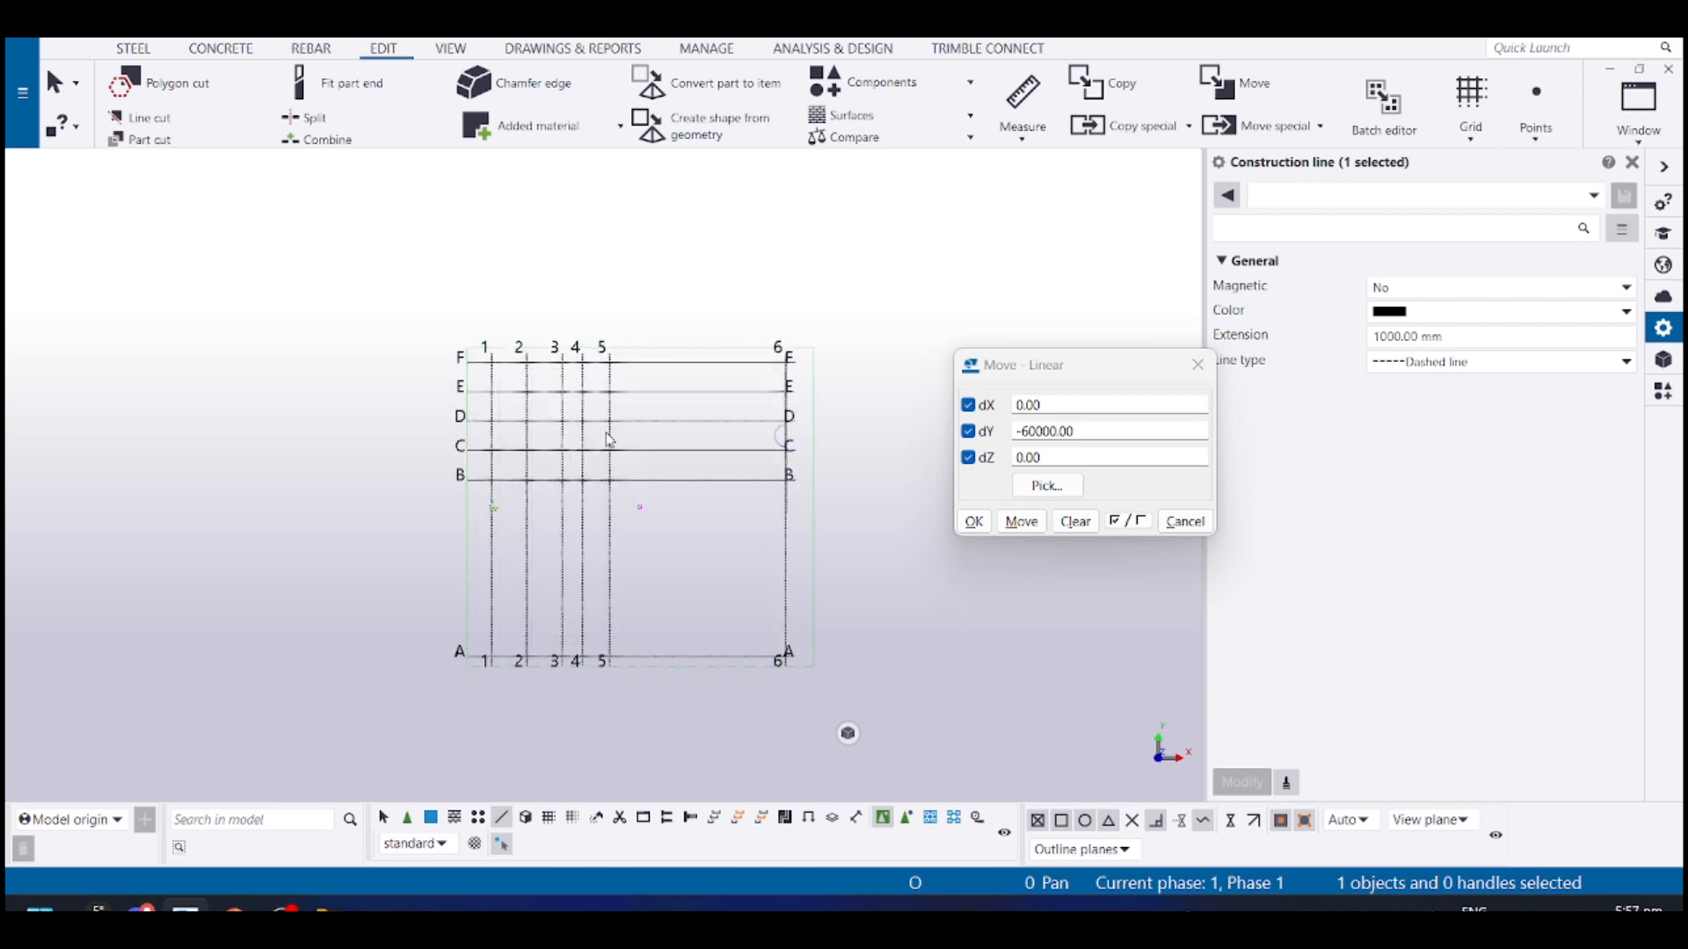
{"action": "scroll", "coordinate": [601, 407], "scroll_direction": "up", "scroll_amount": 3}
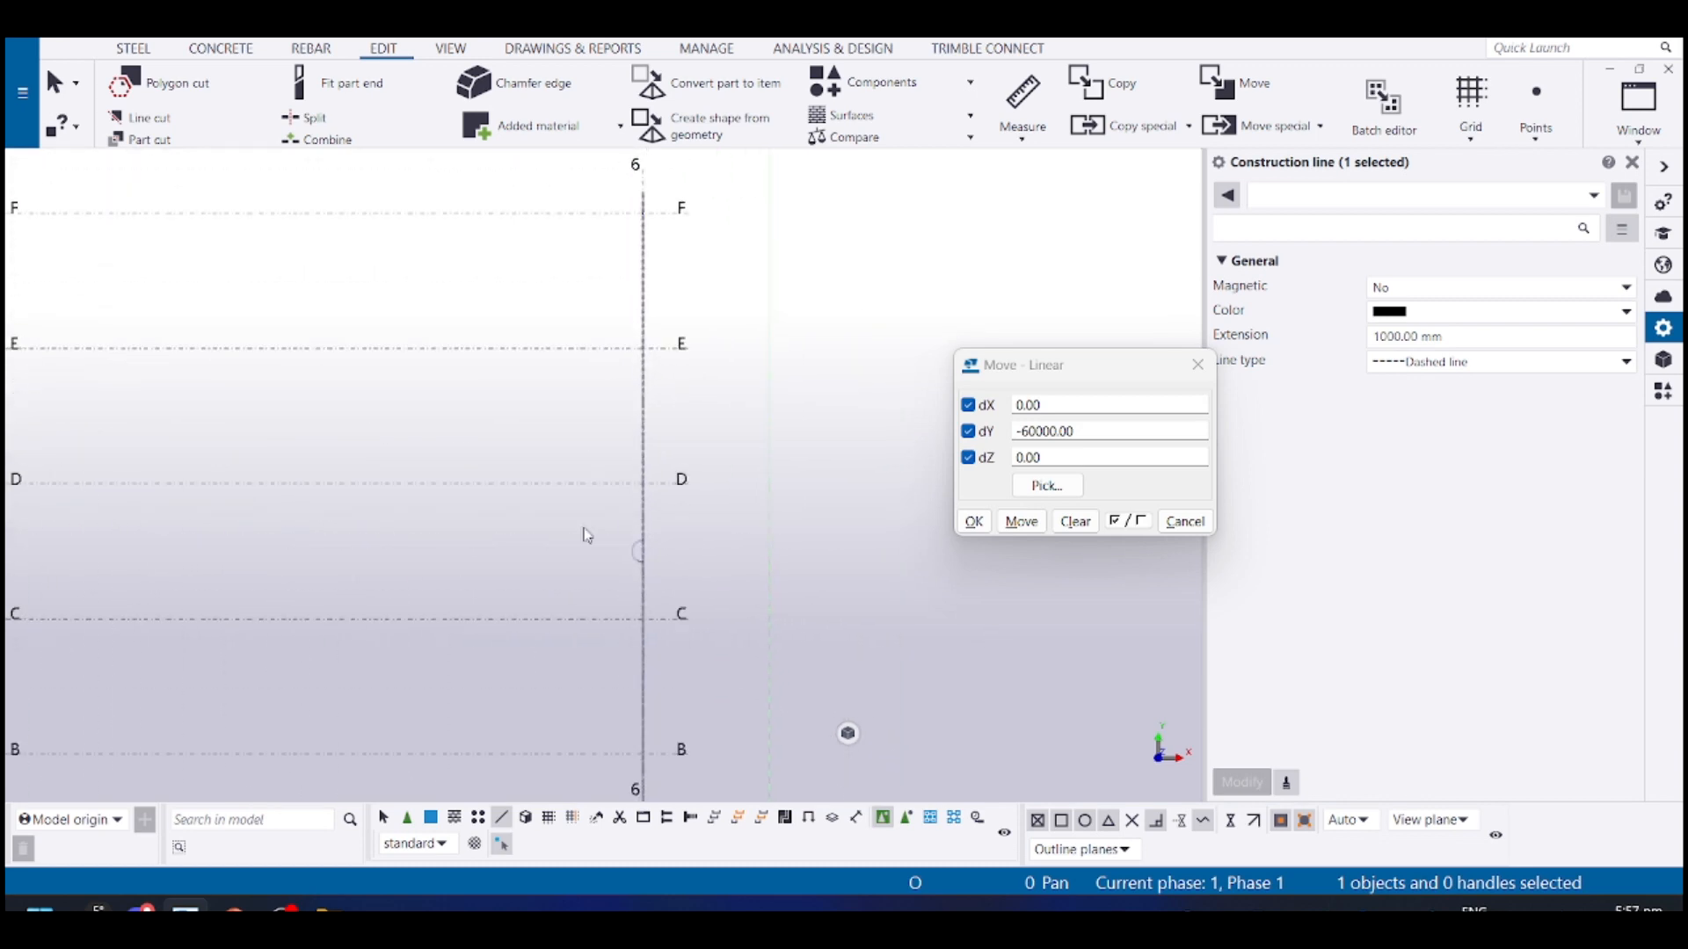
{"action": "left_click", "coordinate": [683, 408]}
Check the north-south zone dimensions on the sectional plan in PowerPoint and return to the Tekla model
{"action": "scroll", "coordinate": [682, 408], "scroll_direction": "down", "scroll_amount": 5}
{"action": "middle_click_drag", "start_coordinate": [506, 429], "coordinate": [541, 409]}
{"action": "scroll", "coordinate": [501, 532], "scroll_direction": "down", "scroll_amount": 4}
{"action": "middle_click_drag", "start_coordinate": [499, 533], "coordinate": [550, 480]}
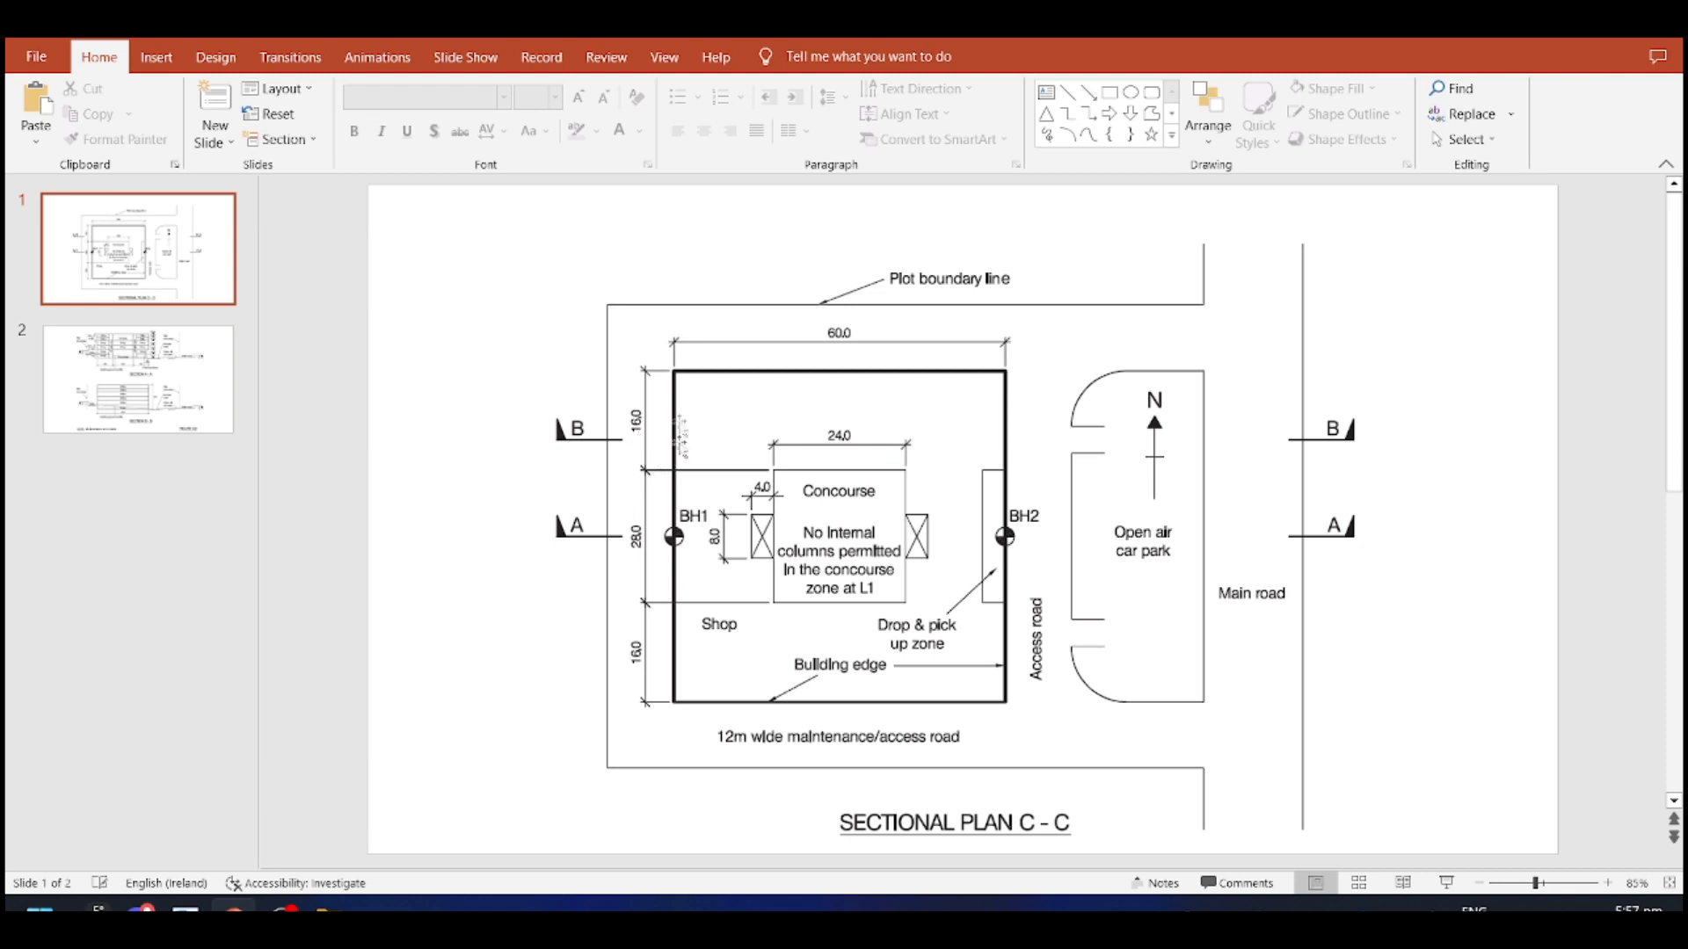
{"action": "key", "text": "alt+Tab"}
{"action": "middle_click_drag", "start_coordinate": [479, 540], "coordinate": [523, 533]}
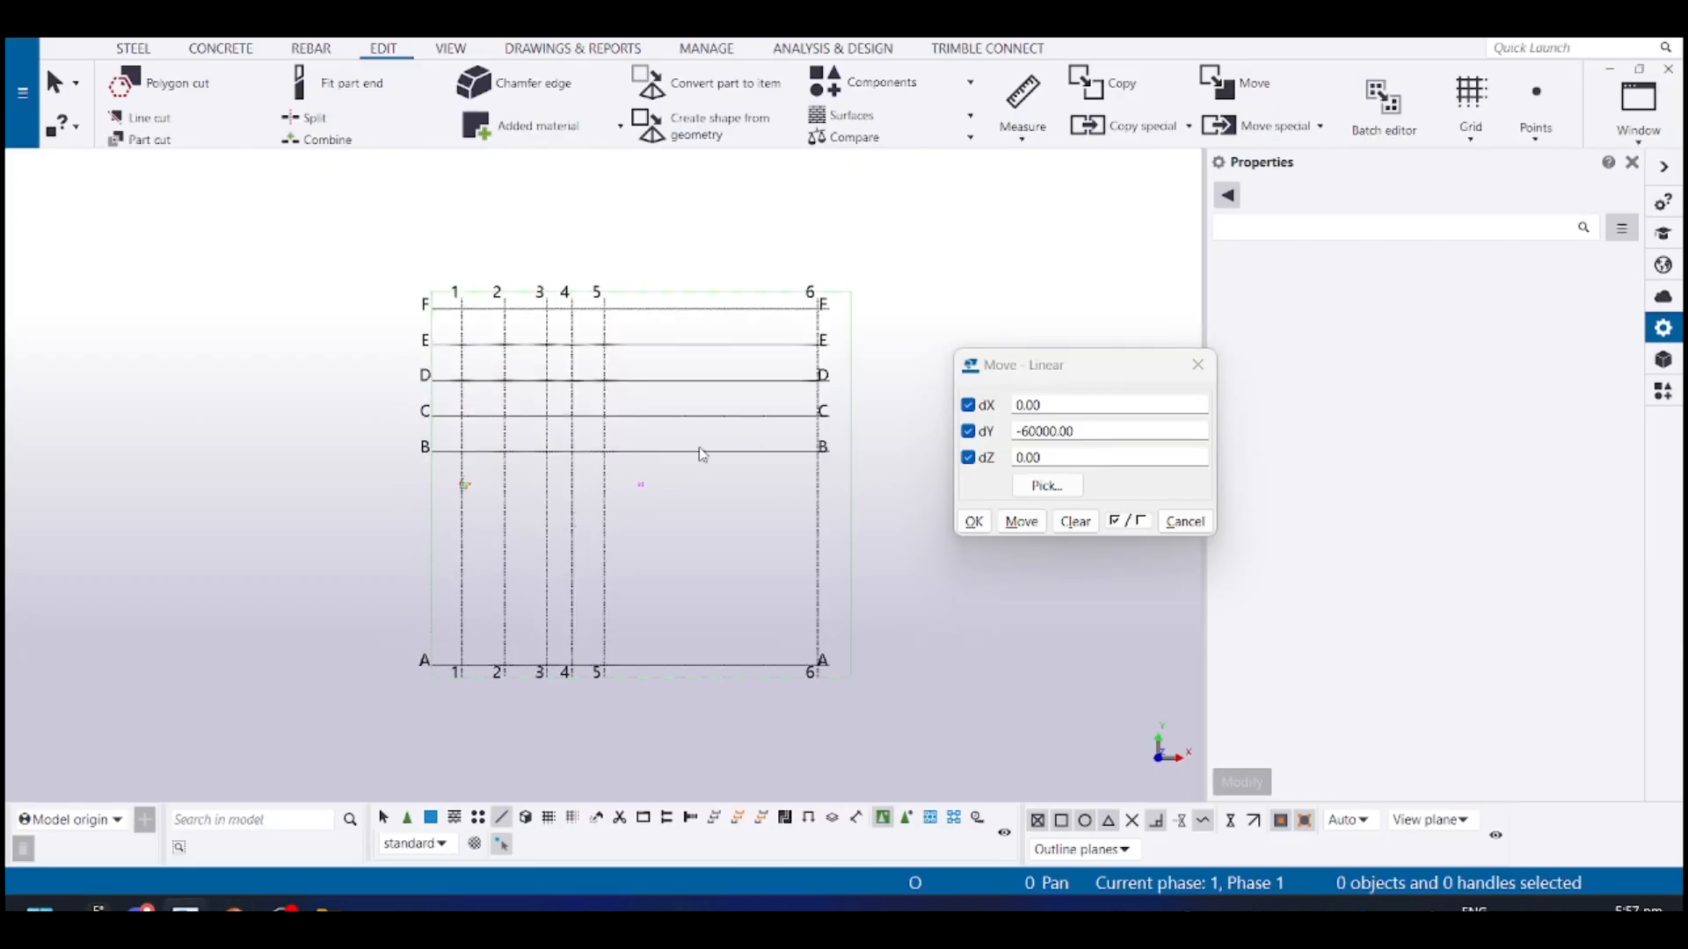
{"action": "scroll", "coordinate": [563, 510], "scroll_direction": "up", "scroll_amount": 3}
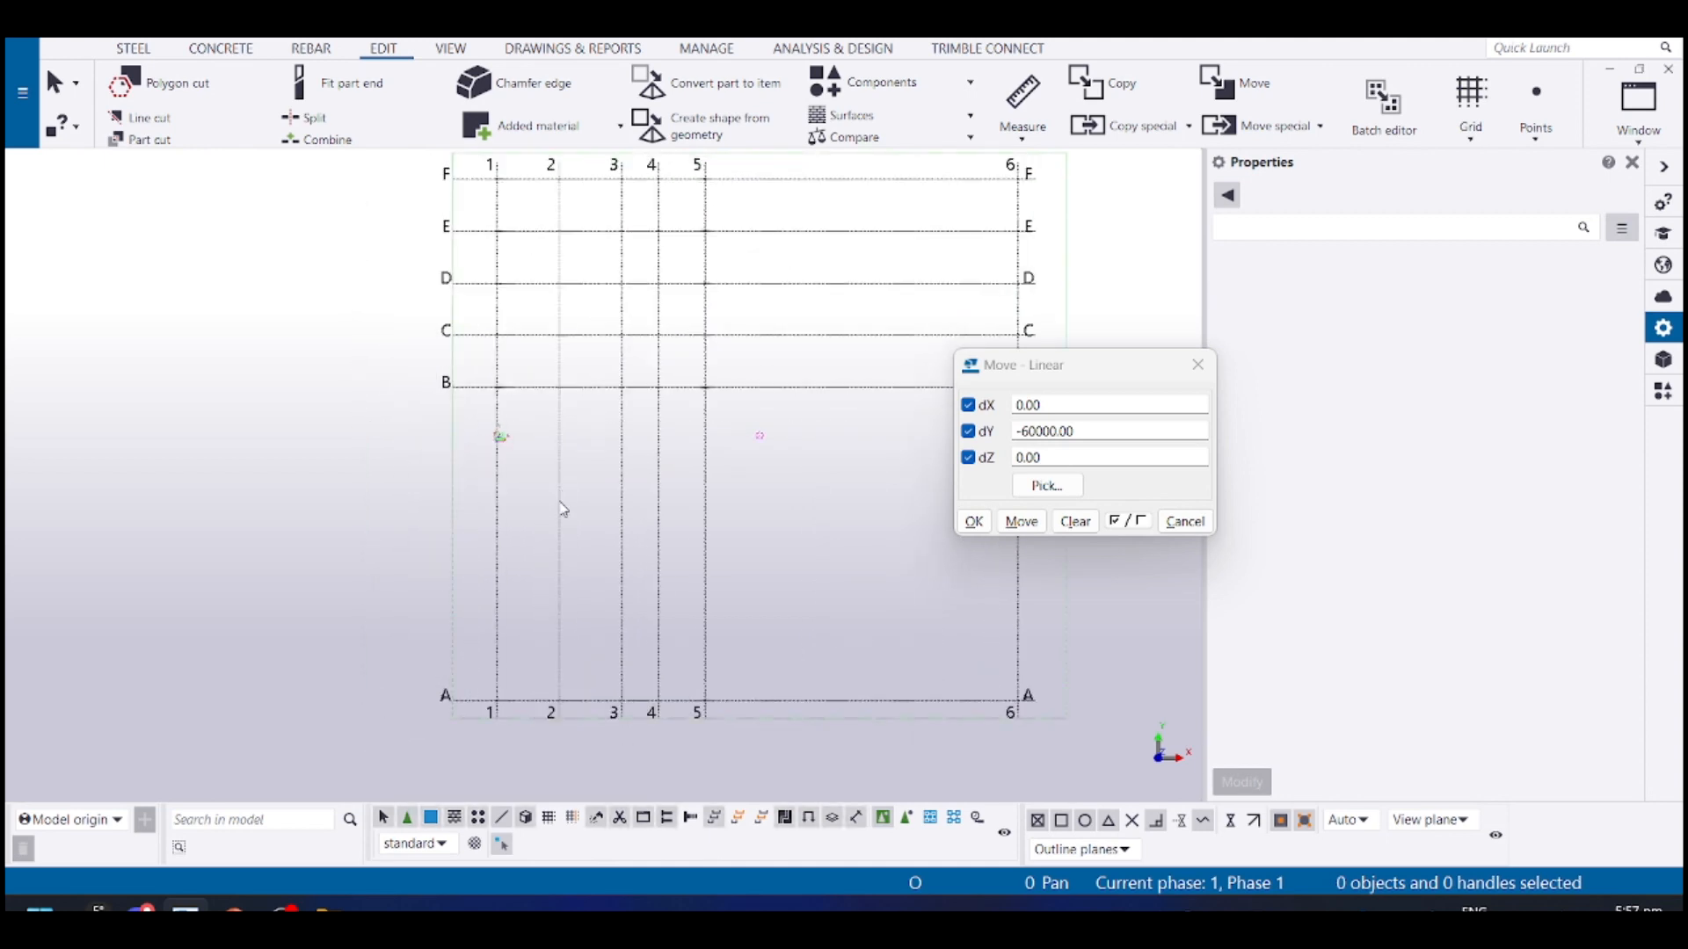
{"action": "double_click", "coordinate": [741, 392]}
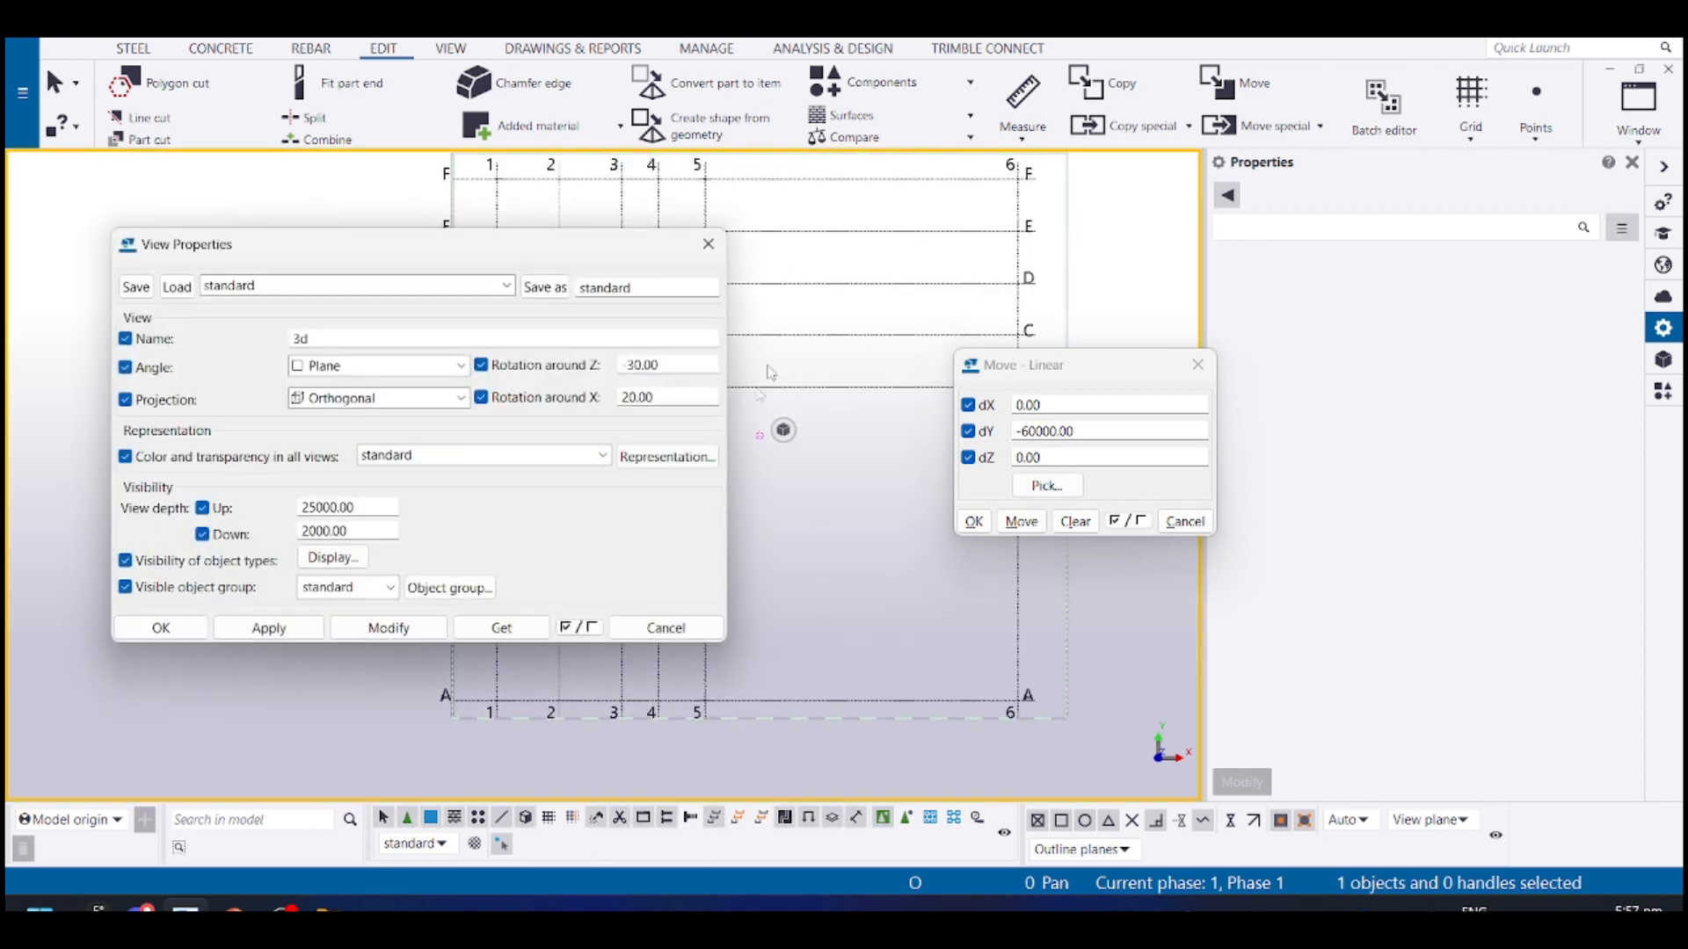
{"action": "left_click", "coordinate": [709, 244]}
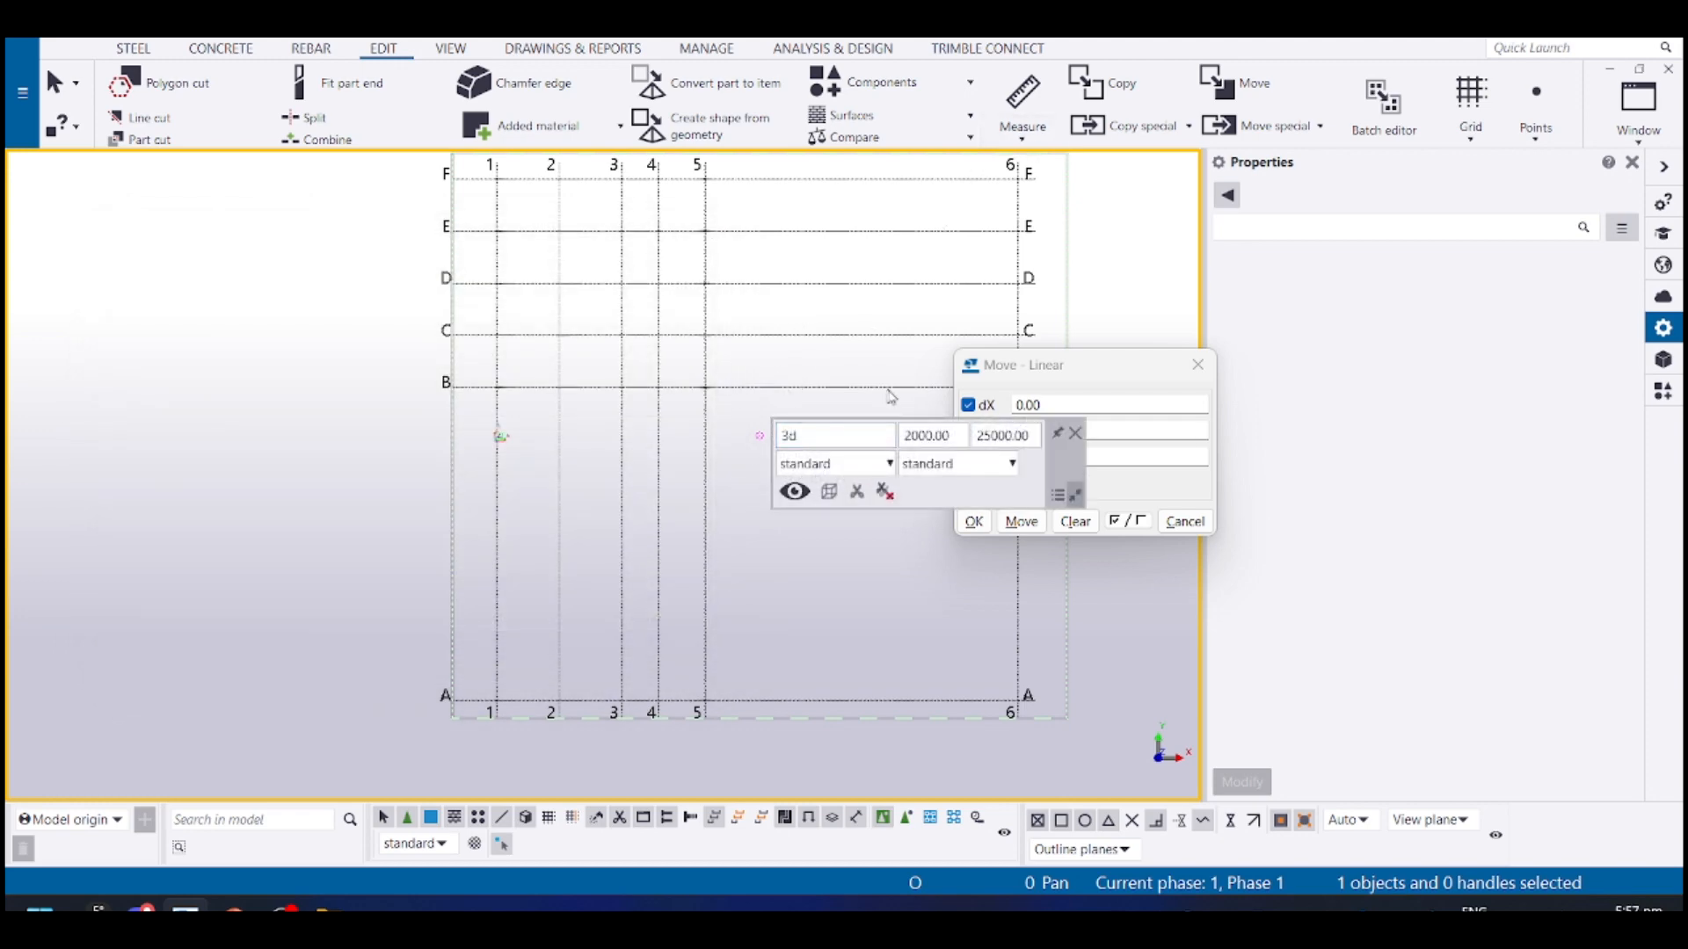
Move grid line B down so that it lies 16000 mm above grid line A
{"action": "middle_click_drag", "start_coordinate": [836, 394], "coordinate": [717, 435]}
{"action": "middle_click_drag", "start_coordinate": [507, 616], "coordinate": [548, 560]}
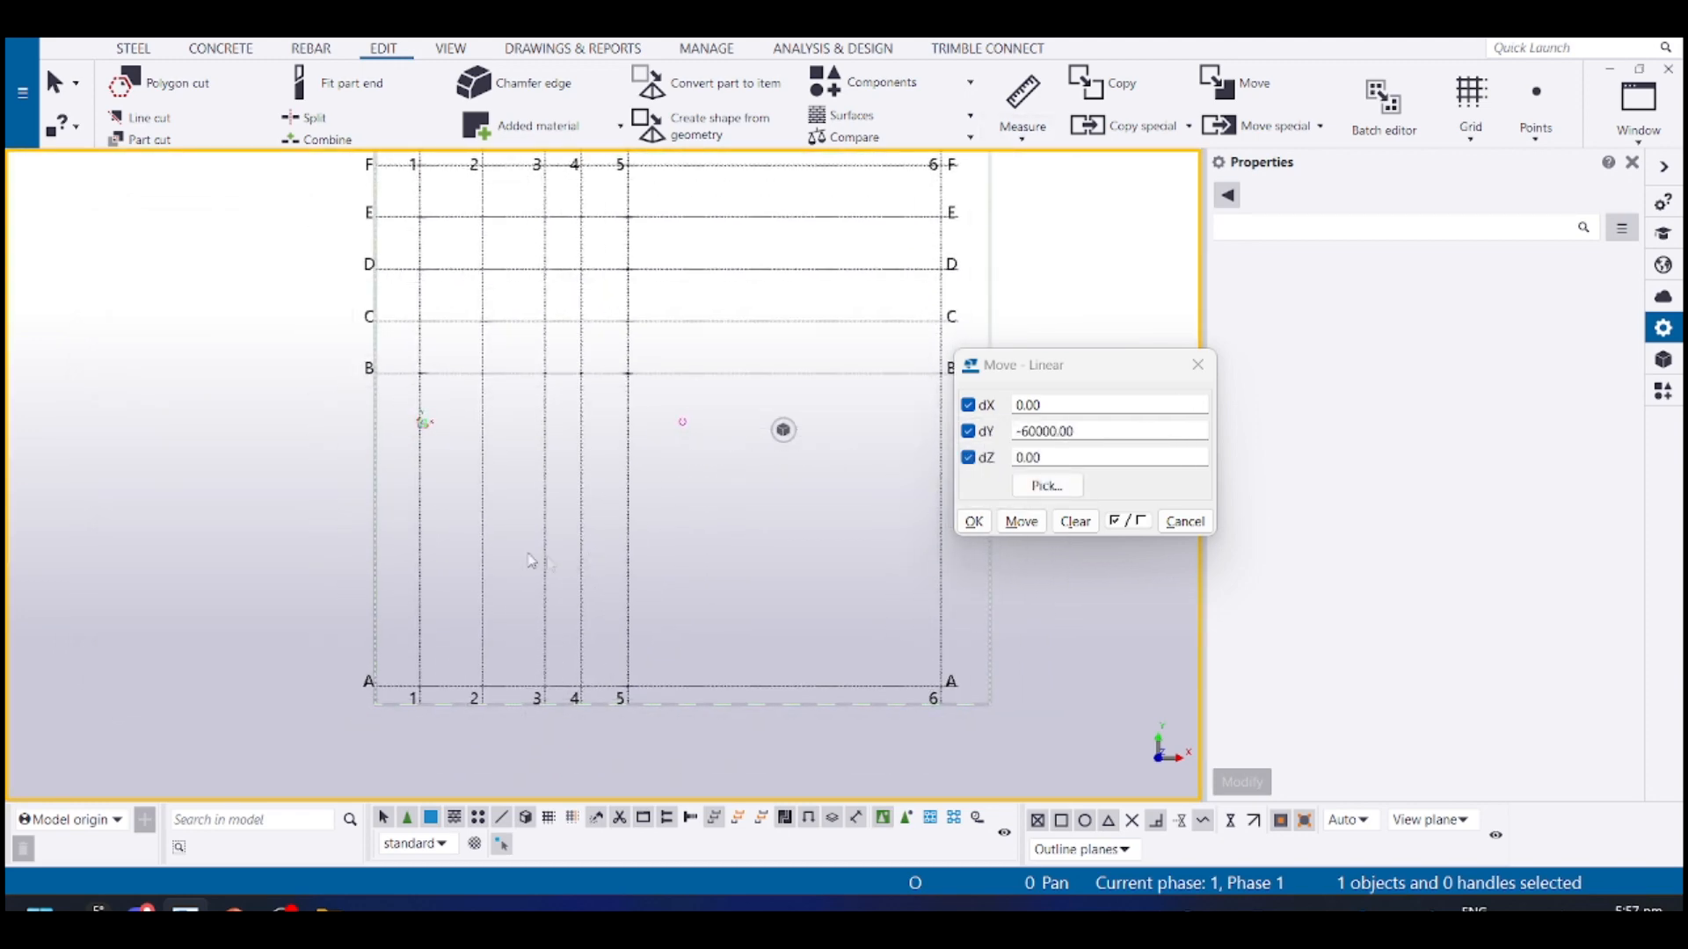
{"action": "scroll", "coordinate": [533, 554], "scroll_direction": "up", "scroll_amount": 4}
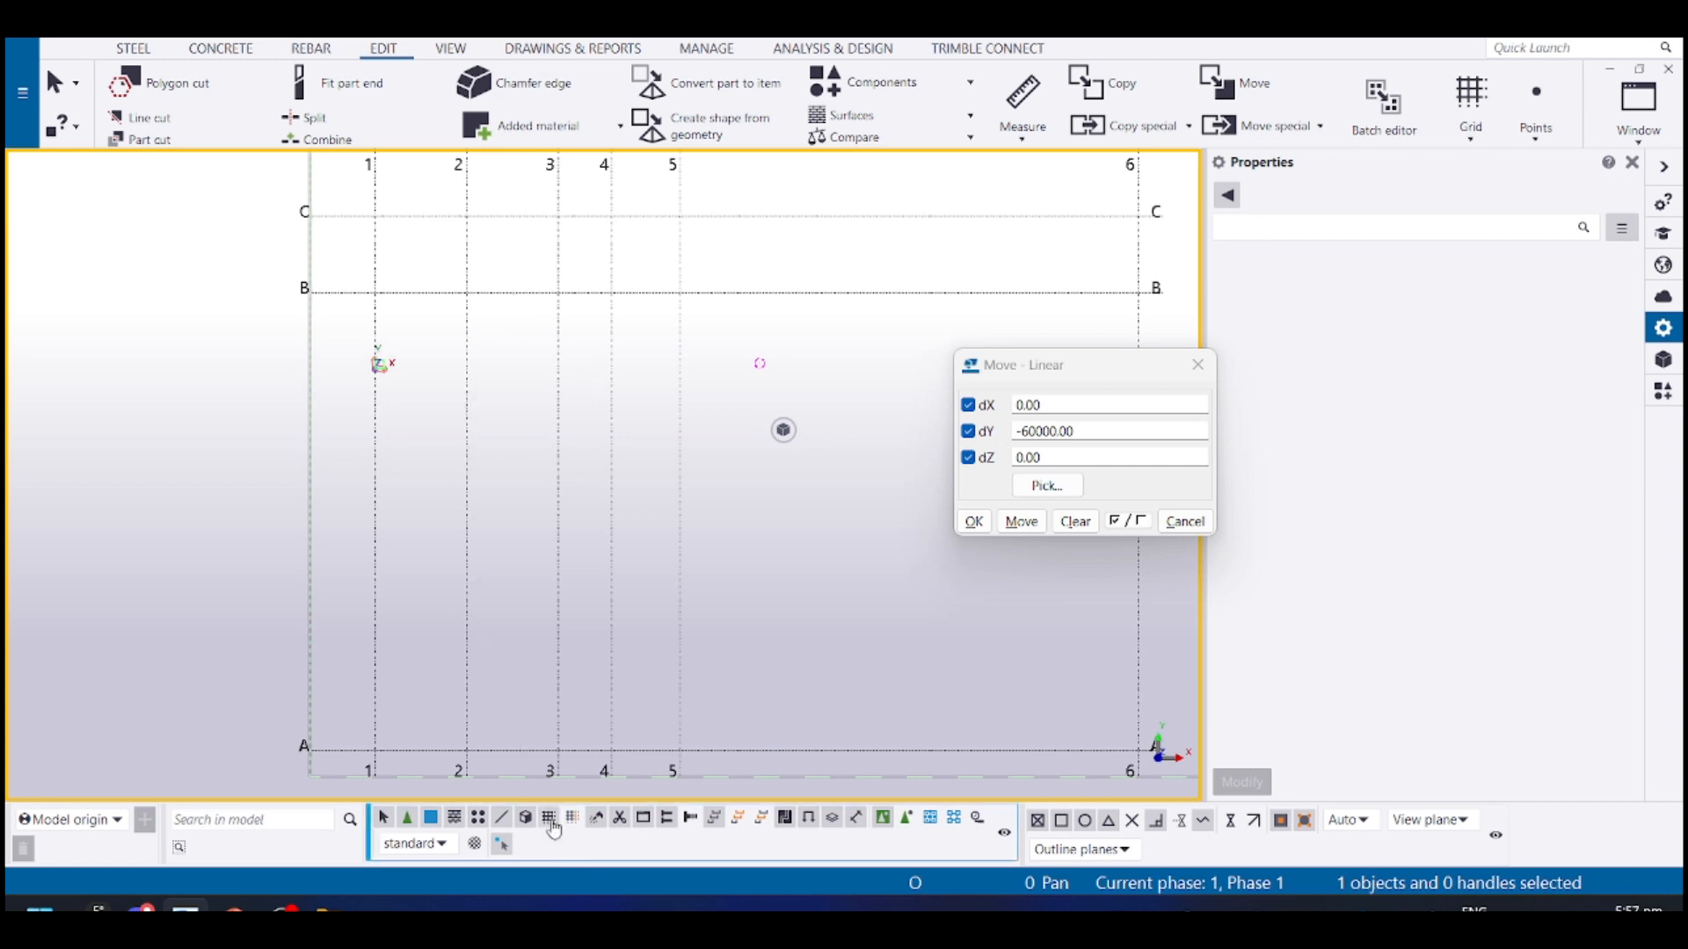
{"action": "left_click", "coordinate": [538, 293]}
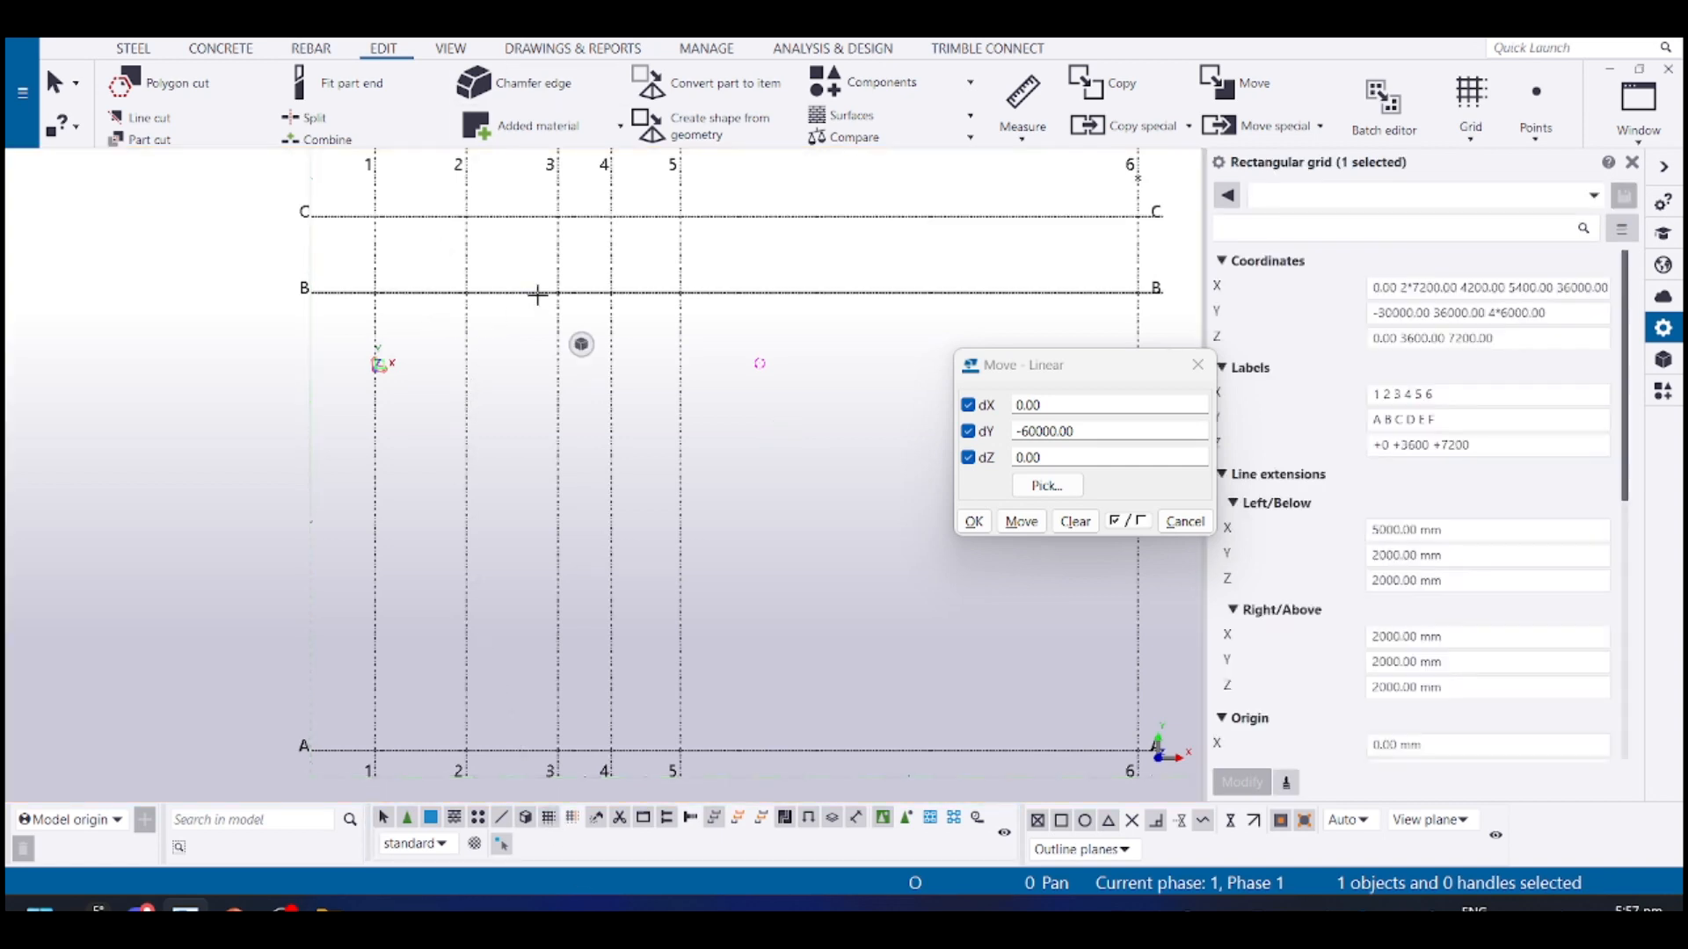
{"action": "left_click_drag", "start_coordinate": [529, 294], "coordinate": [474, 548]}
{"action": "scroll", "coordinate": [365, 643], "scroll_direction": "up", "scroll_amount": 2}
{"action": "middle_click_drag", "start_coordinate": [364, 643], "coordinate": [407, 542]}
{"action": "scroll", "coordinate": [450, 403], "scroll_direction": "down", "scroll_amount": 2}
{"action": "middle_click_drag", "start_coordinate": [450, 403], "coordinate": [484, 701]}
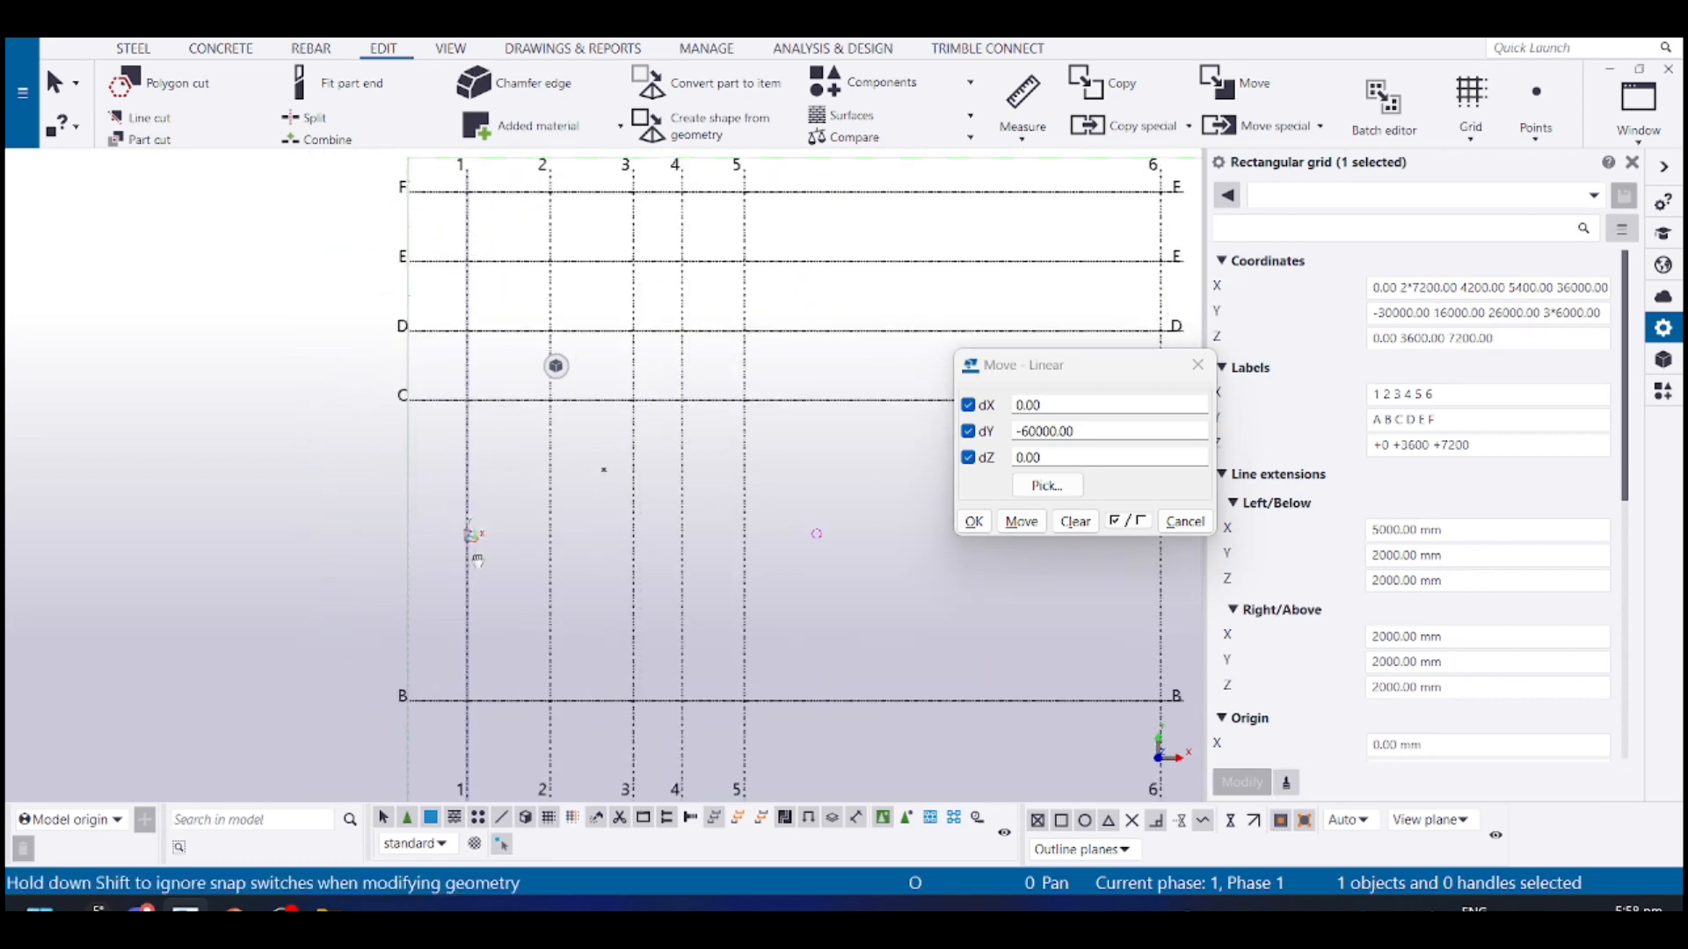
Delete the two horizontal grid lines directly above grid line B, keeping the two uppermost ones
{"action": "middle_click_drag", "start_coordinate": [469, 435], "coordinate": [460, 568]}
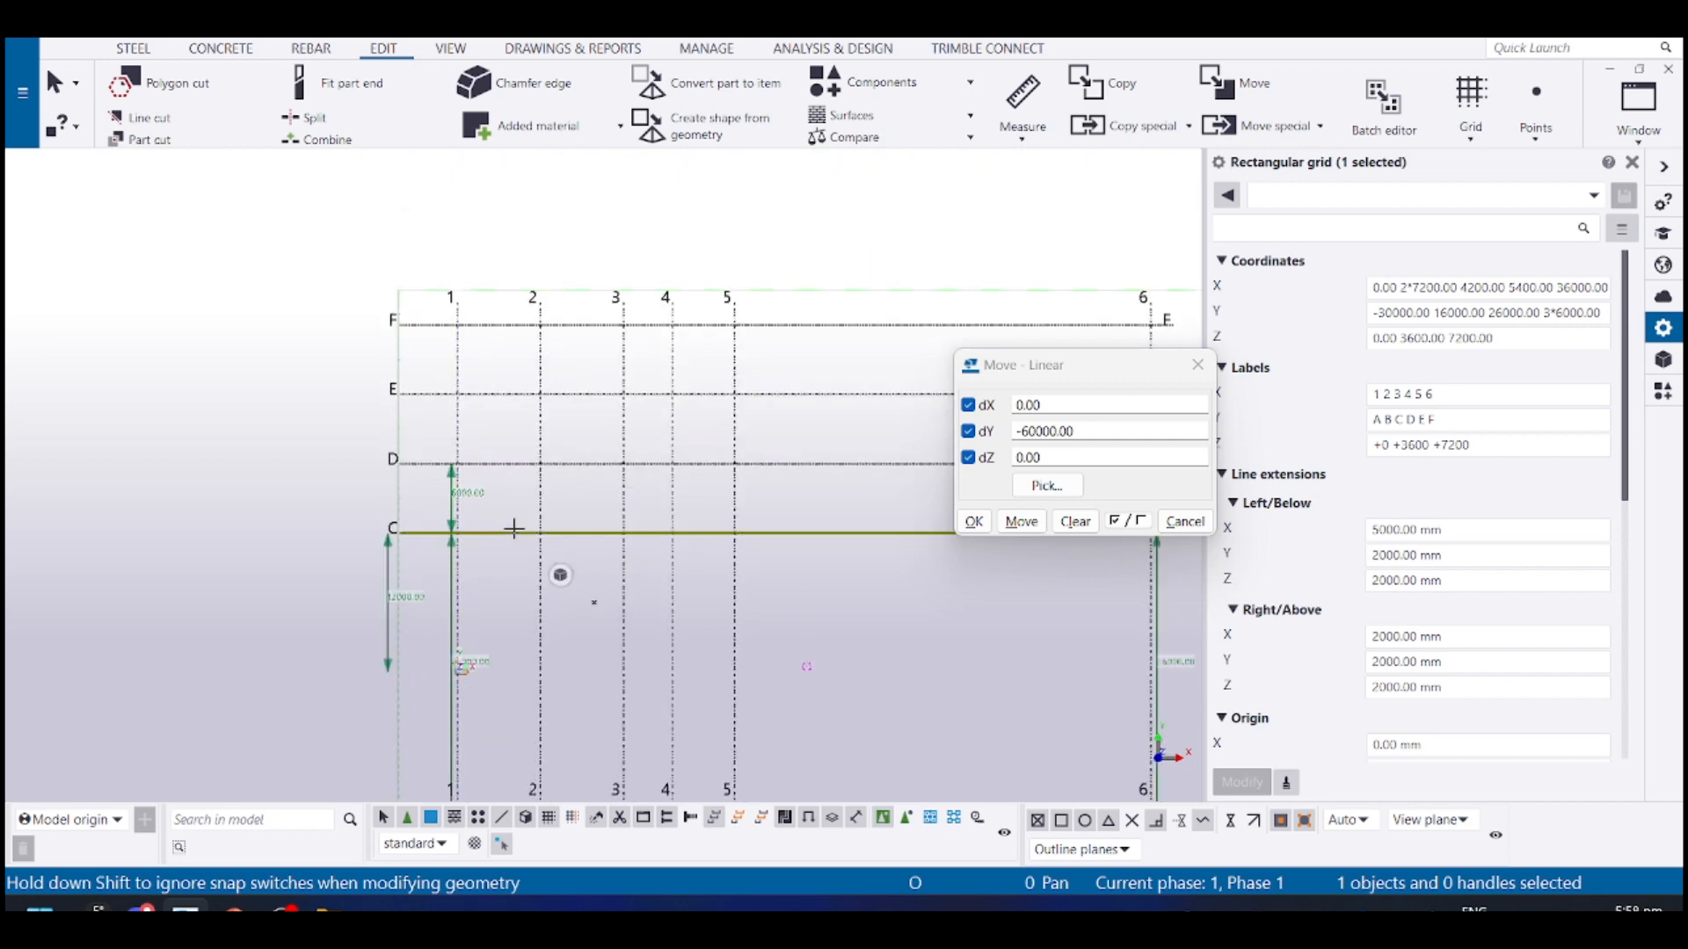
{"action": "left_click_drag", "start_coordinate": [514, 527], "coordinate": [538, 466]}
{"action": "scroll", "coordinate": [524, 492], "scroll_direction": "down", "scroll_amount": 2}
{"action": "middle_click_drag", "start_coordinate": [525, 497], "coordinate": [523, 373]}
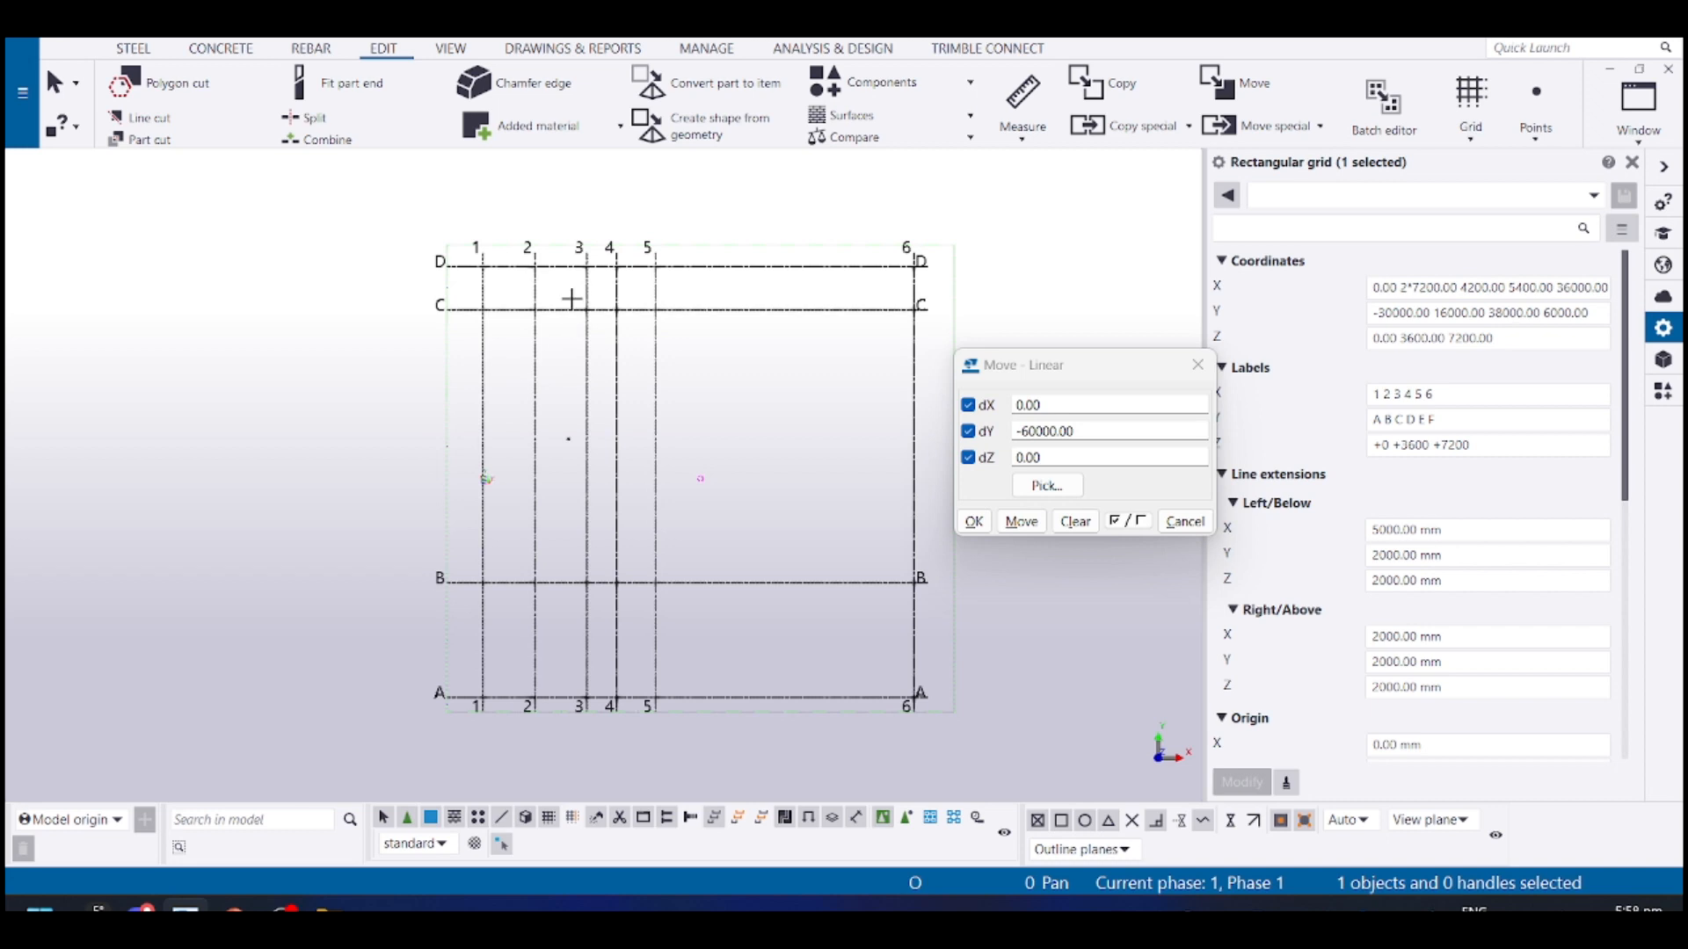
Move grid line C down toward grid line B to match the upper edge of the plan's 28.0 m middle zone
{"action": "scroll", "coordinate": [563, 312], "scroll_direction": "up", "scroll_amount": 1}
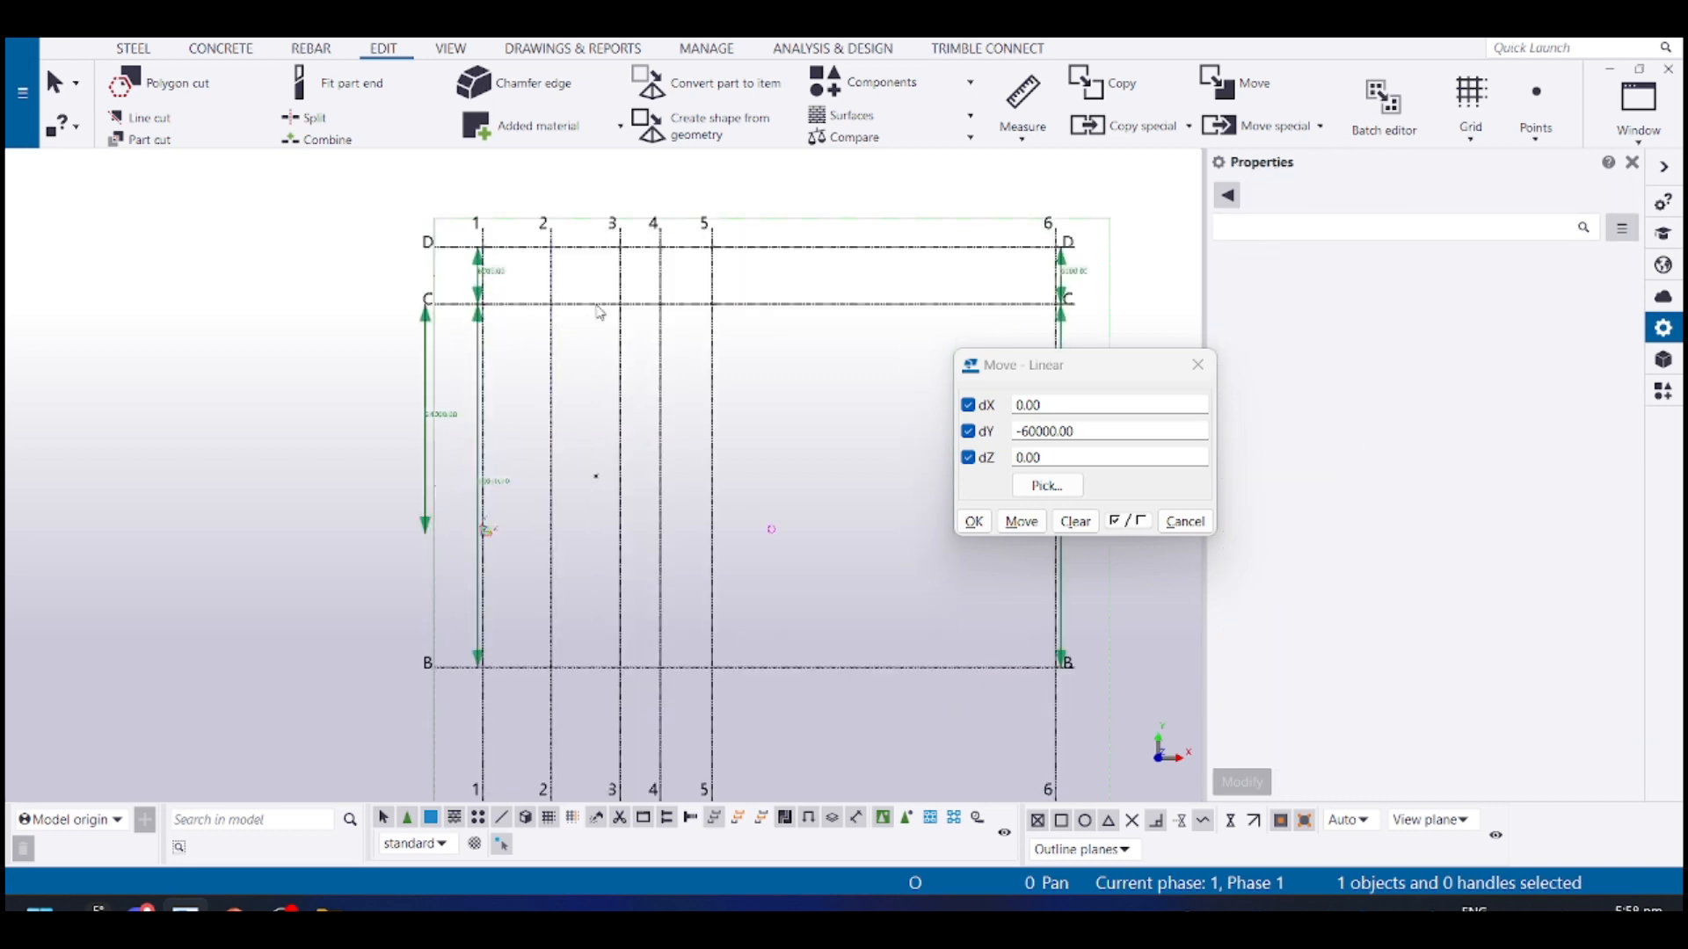
{"action": "left_click", "coordinate": [579, 358]}
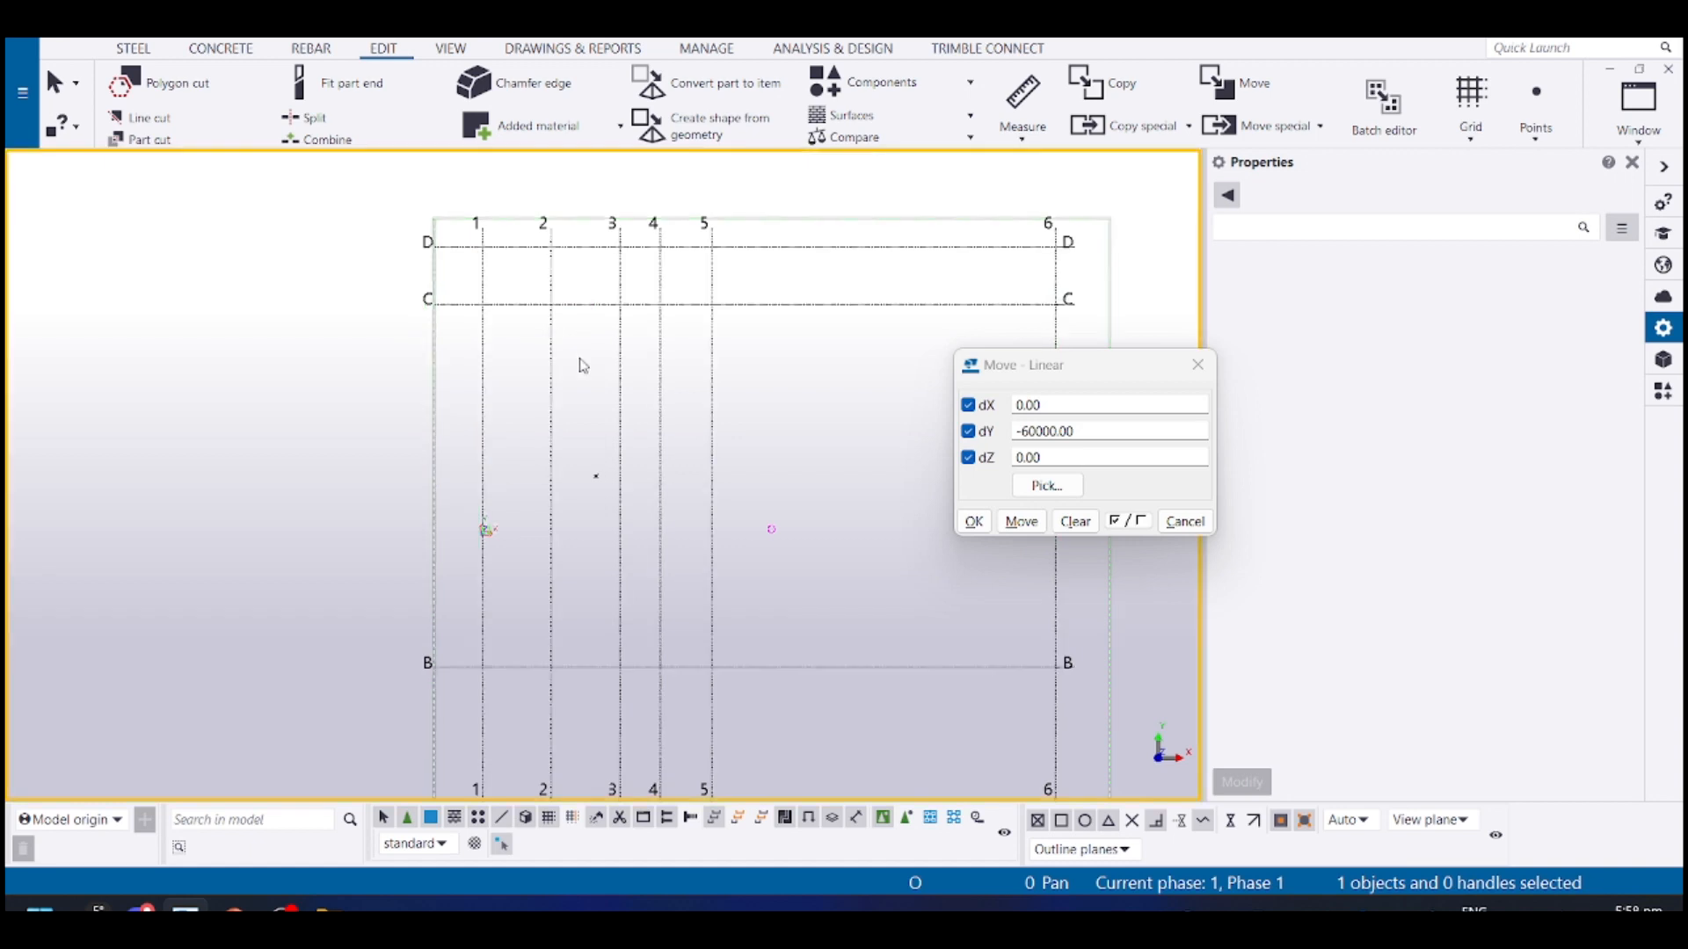
{"action": "left_click", "coordinate": [590, 305]}
{"action": "left_click_drag", "start_coordinate": [586, 305], "coordinate": [477, 423]}
{"action": "scroll", "coordinate": [575, 400], "scroll_direction": "up", "scroll_amount": 3}
{"action": "scroll", "coordinate": [460, 341], "scroll_direction": "up", "scroll_amount": 2}
{"action": "scroll", "coordinate": [414, 351], "scroll_direction": "down", "scroll_amount": 5}
{"action": "left_click", "coordinate": [781, 586]}
Look over the adjusted grid and switch to the PowerPoint sectional plan to check the concourse dimensions
{"action": "scroll", "coordinate": [542, 580], "scroll_direction": "down", "scroll_amount": 2}
{"action": "middle_click_drag", "start_coordinate": [542, 580], "coordinate": [508, 401]}
{"action": "middle_click_drag", "start_coordinate": [140, 276], "coordinate": [273, 479]}
{"action": "middle_click_drag", "start_coordinate": [589, 455], "coordinate": [504, 449]}
{"action": "key", "text": "alt+Tab"}
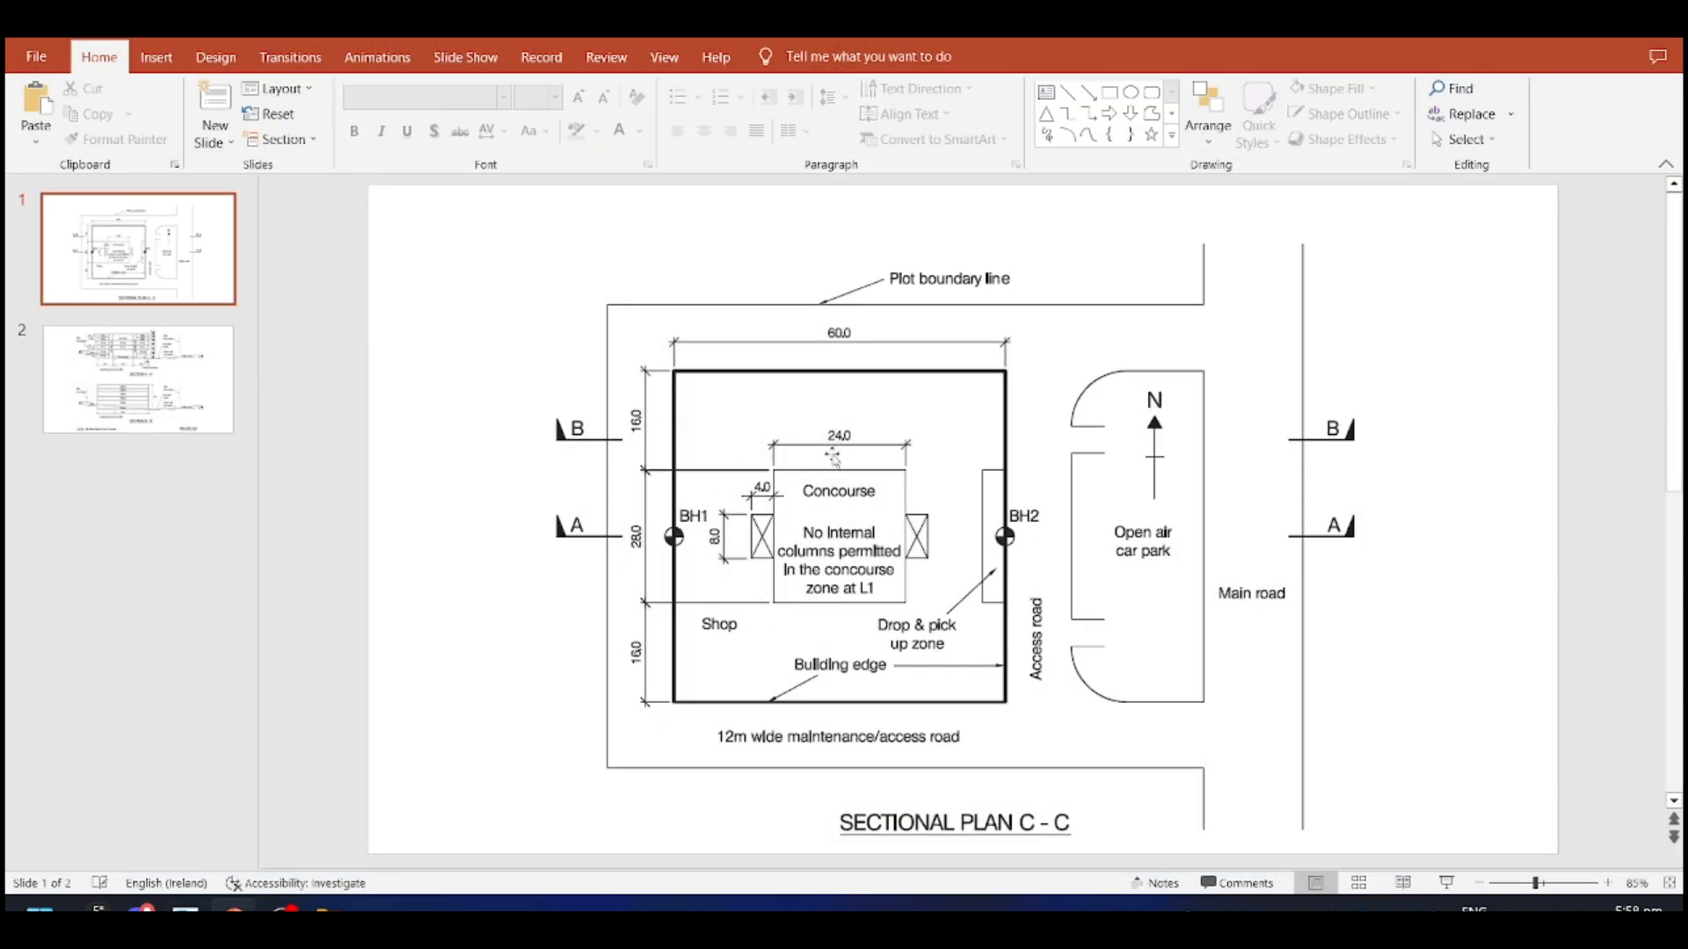
Check the spans of Section A-A on slide 2, switch back to Tekla Structures and move grid line 5 to 18000 mm from grid line 6
{"action": "scroll", "coordinate": [795, 453], "scroll_direction": "down", "scroll_amount": 1}
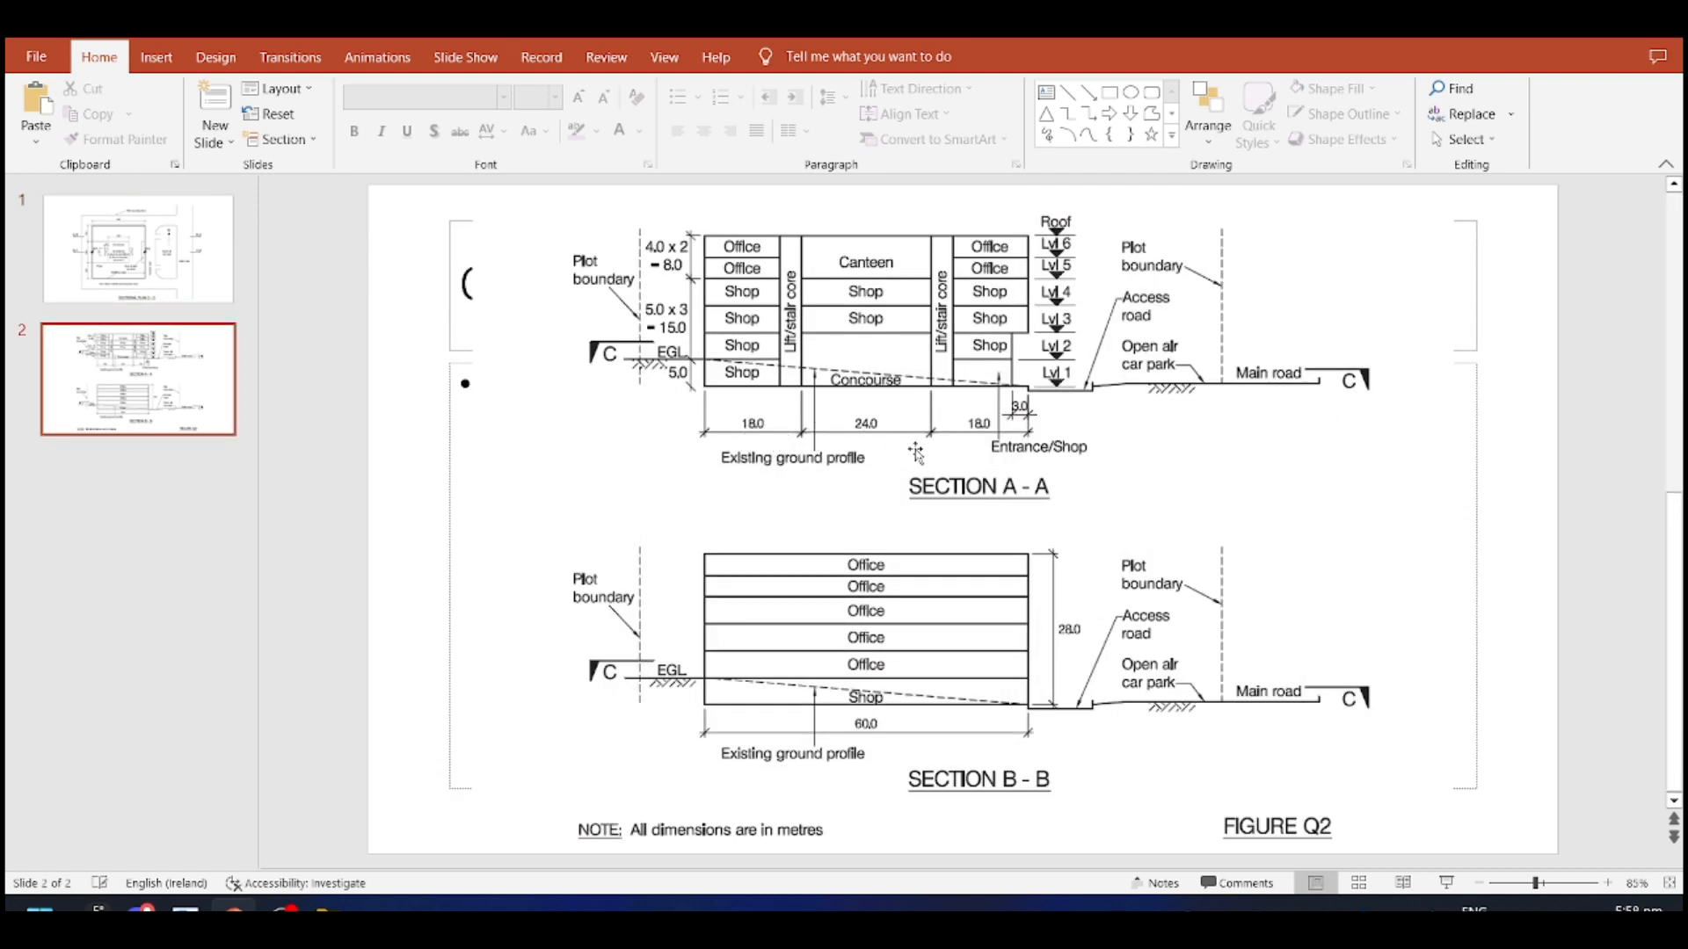
{"action": "key", "text": "alt+Tab"}
{"action": "middle_click_drag", "start_coordinate": [641, 469], "coordinate": [707, 467]}
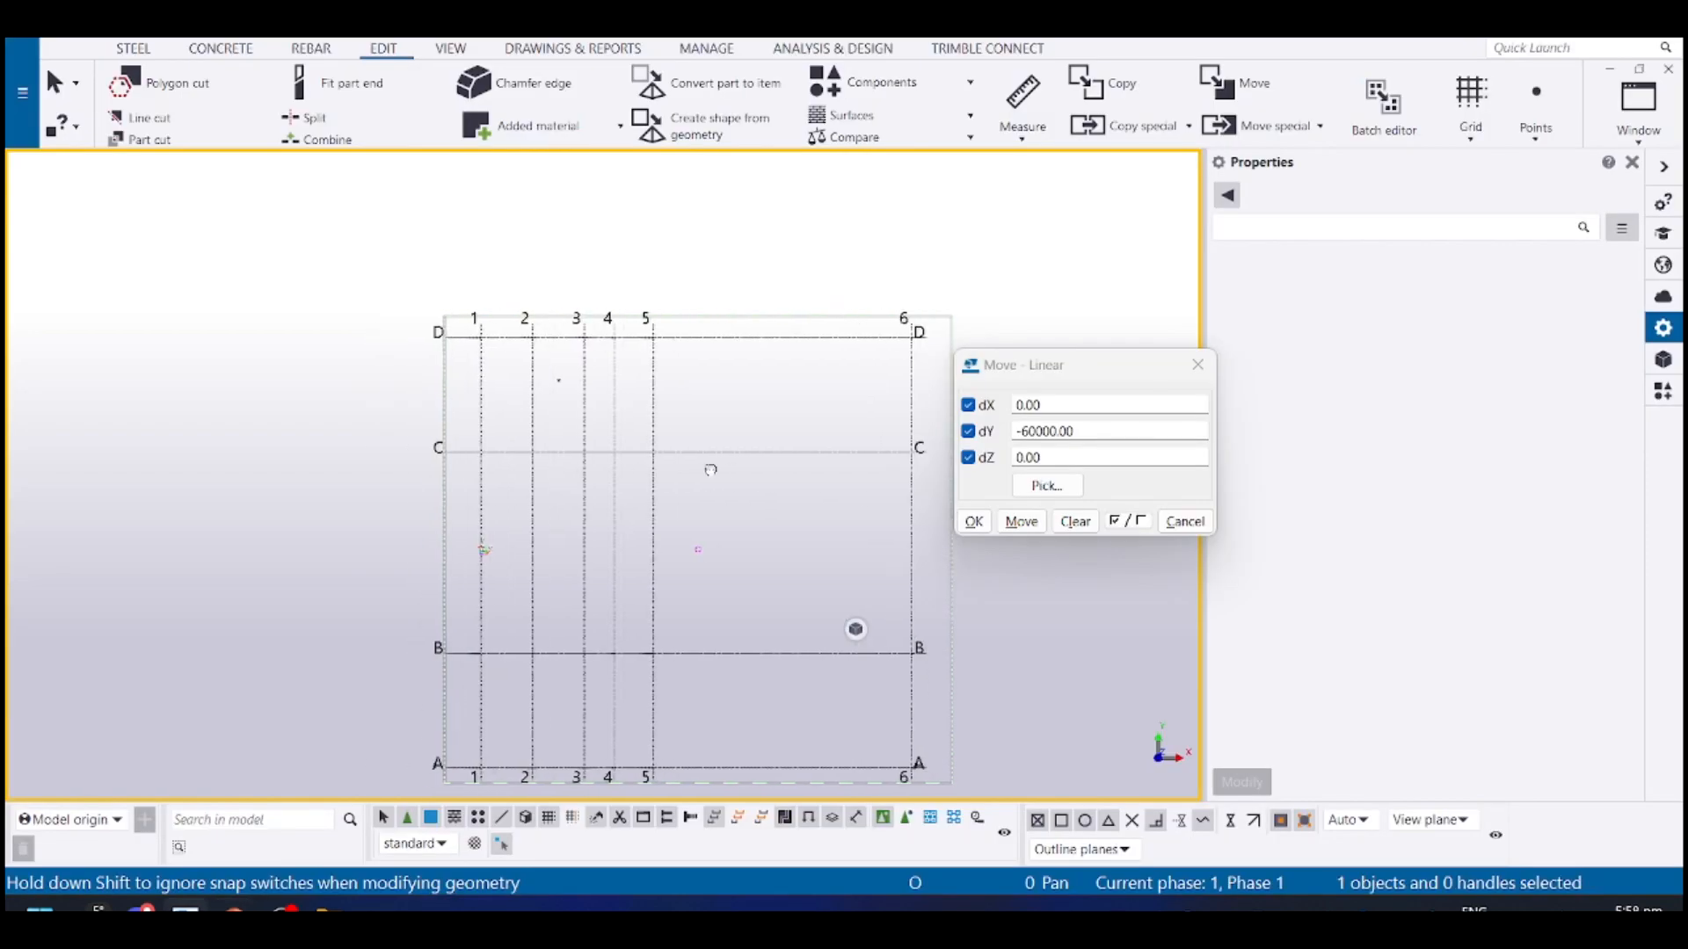
{"action": "scroll", "coordinate": [382, 363], "scroll_direction": "up", "scroll_amount": 1}
{"action": "scroll", "coordinate": [632, 398], "scroll_direction": "down", "scroll_amount": 1}
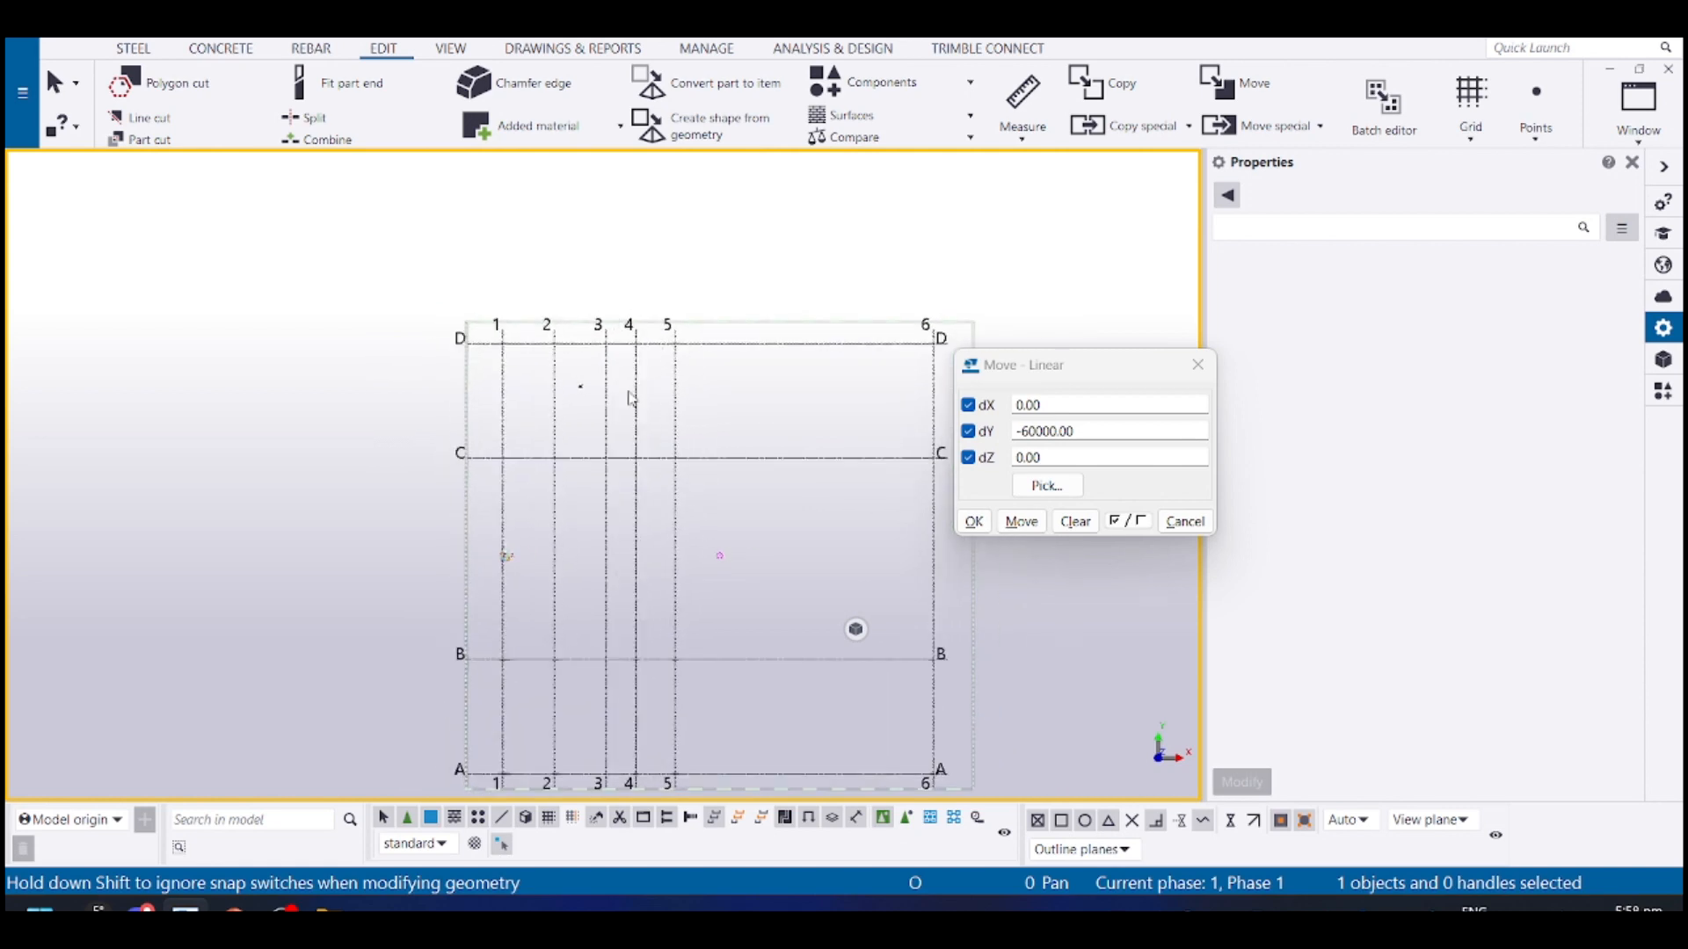
{"action": "left_click", "coordinate": [638, 398]}
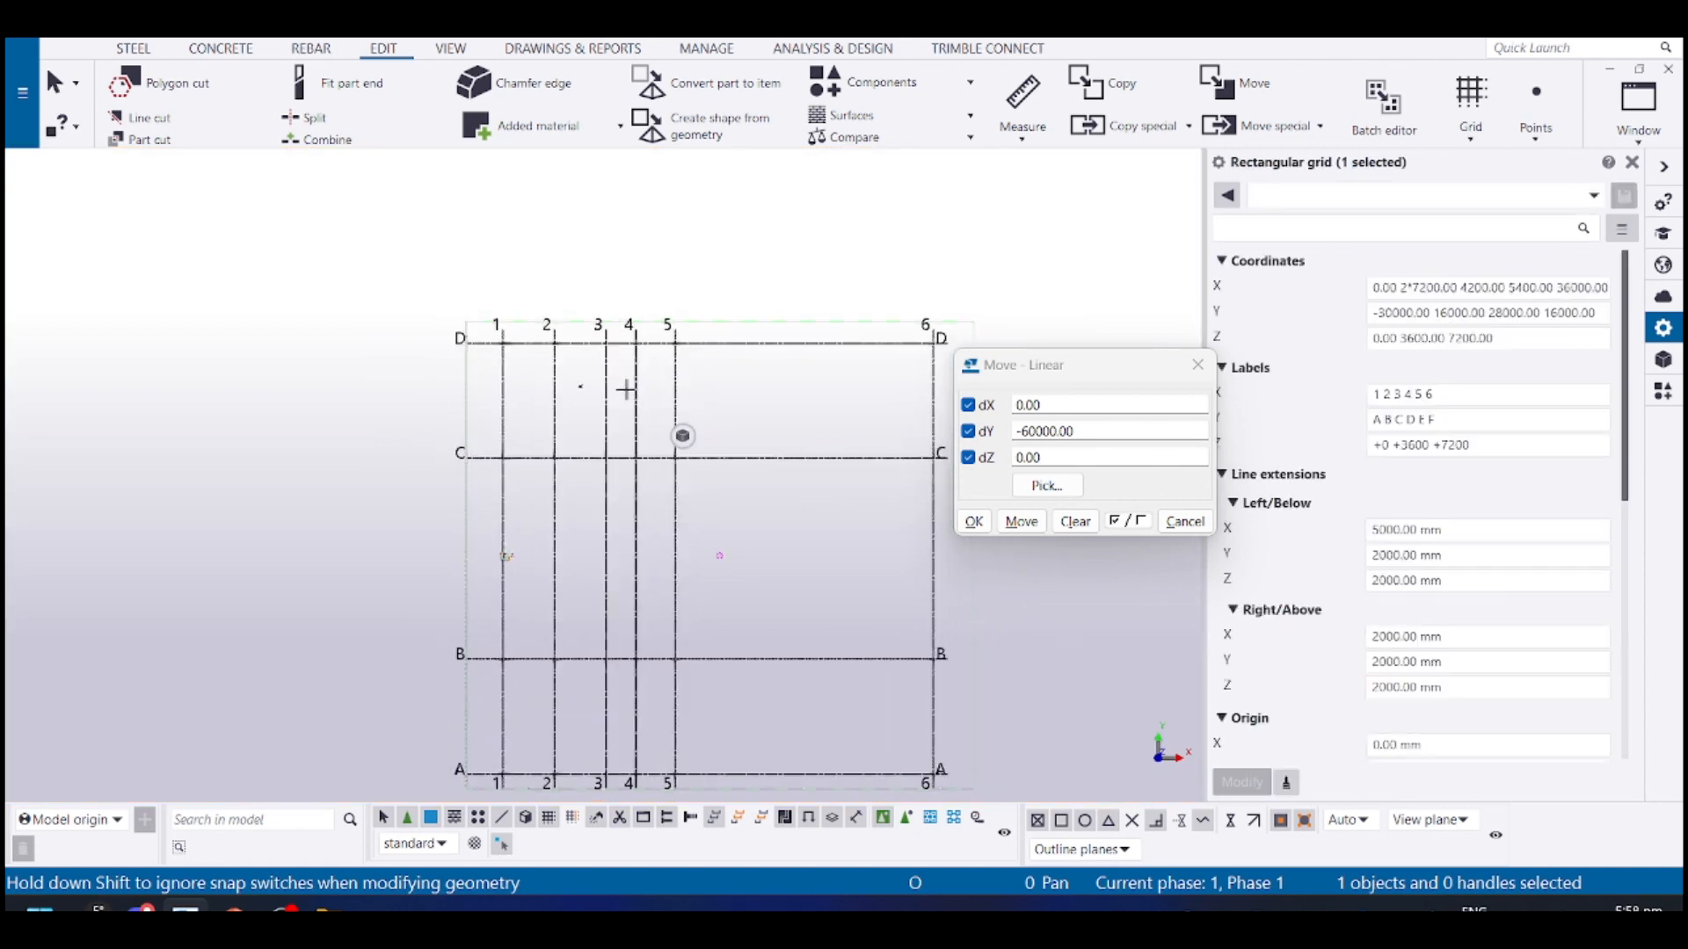
{"action": "scroll", "coordinate": [674, 388], "scroll_direction": "up", "scroll_amount": 4}
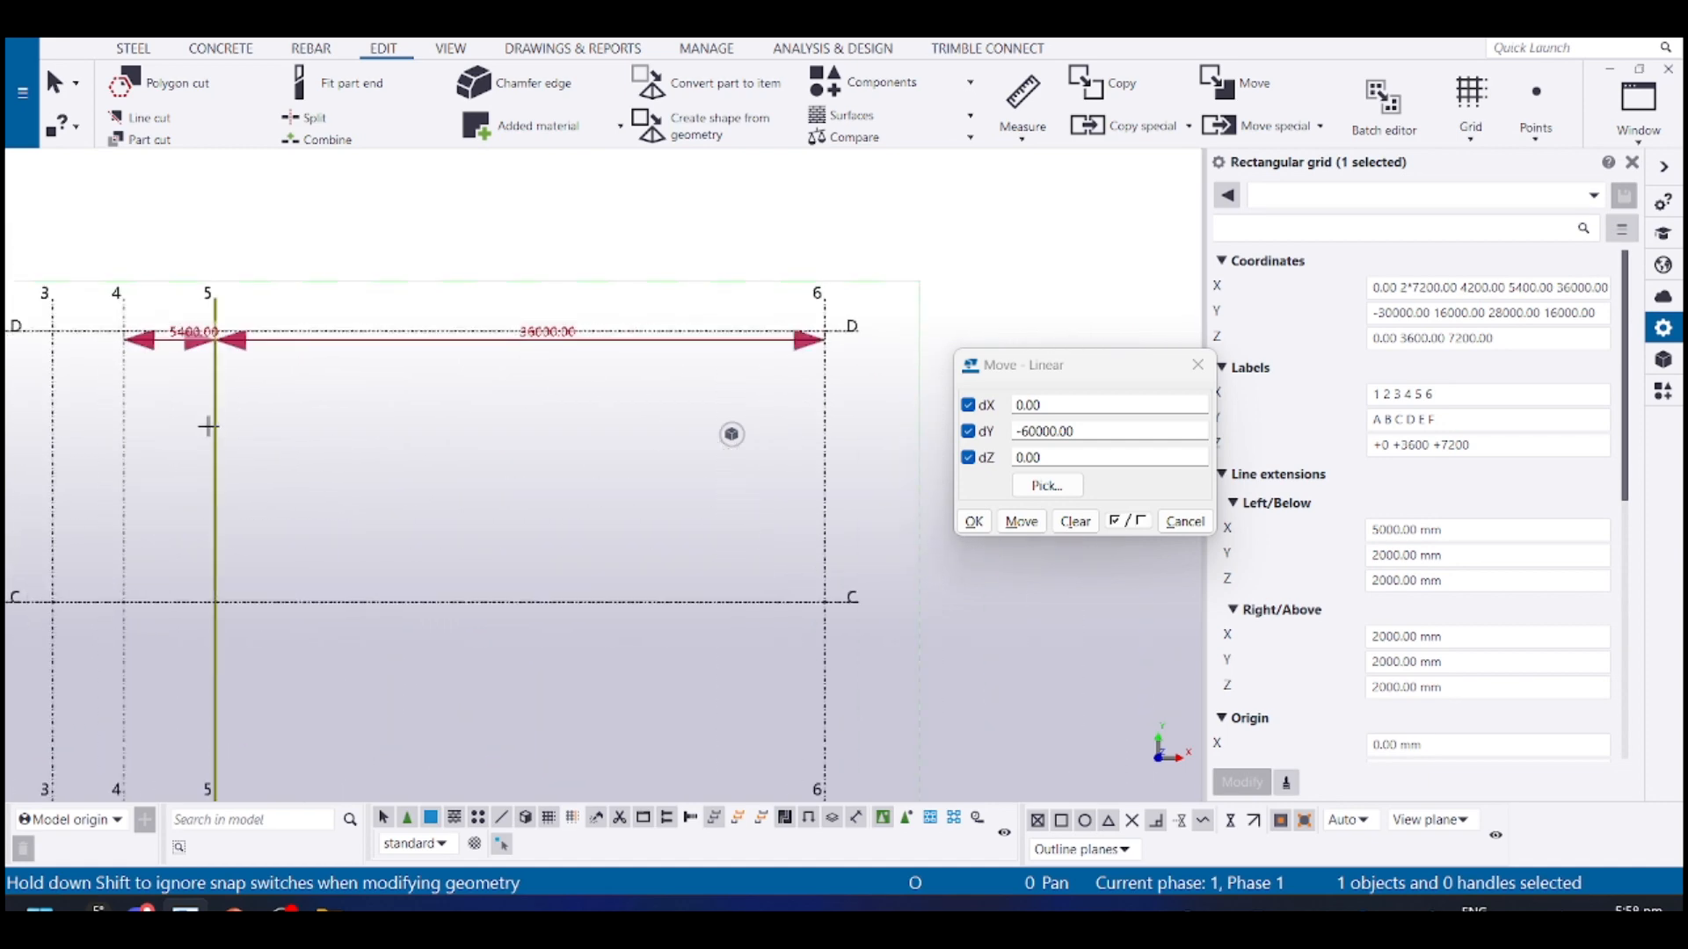
{"action": "left_click_drag", "start_coordinate": [213, 425], "coordinate": [524, 414]}
{"action": "scroll", "coordinate": [538, 409], "scroll_direction": "down", "scroll_amount": 3}
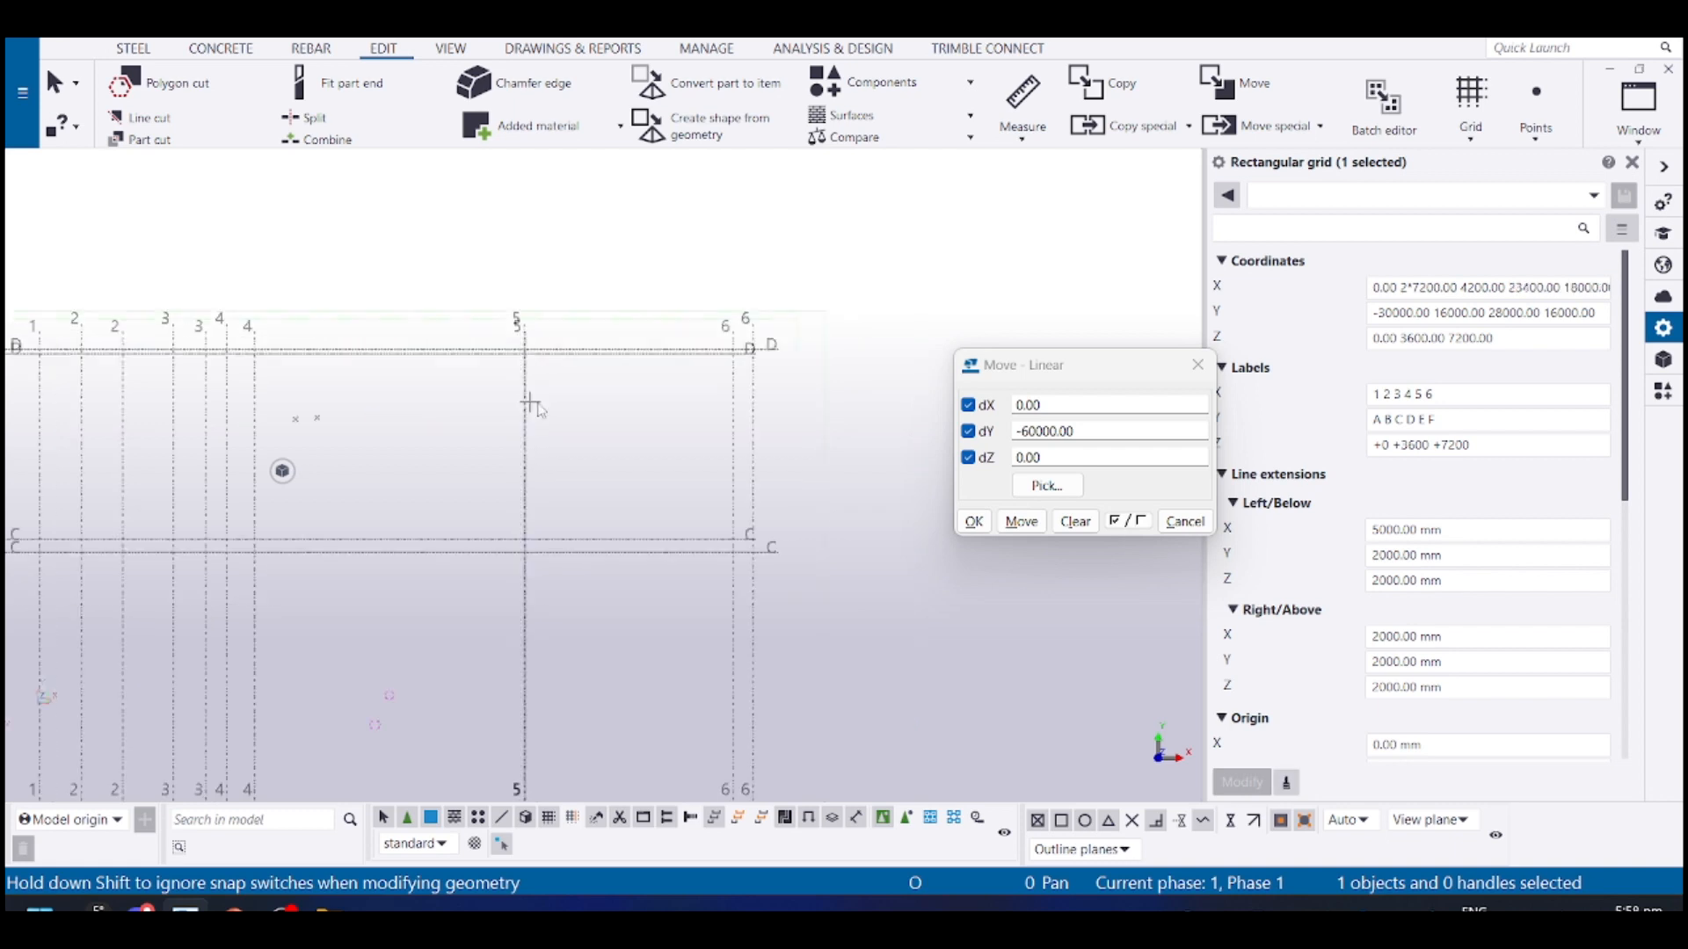
Delete vertical grid lines 4 and 3, keeping grid line 2 and the moved line 5
{"action": "middle_click_drag", "start_coordinate": [788, 386], "coordinate": [756, 386]}
{"action": "left_click", "coordinate": [597, 397]}
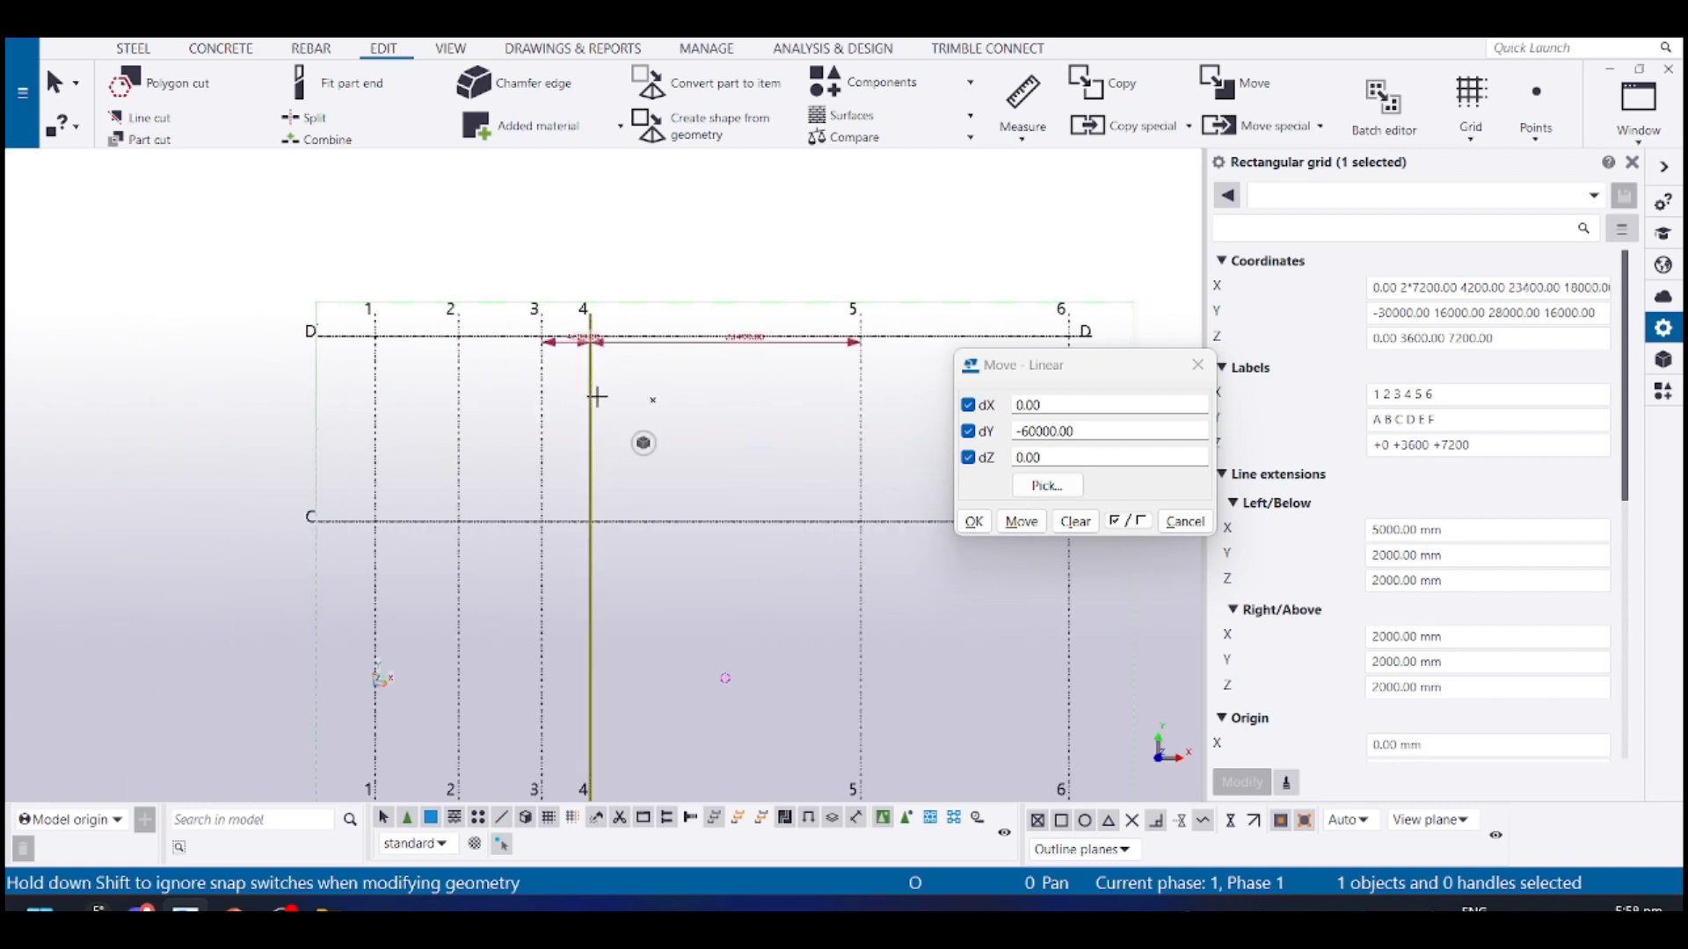
{"action": "key", "text": "Delete"}
{"action": "left_click", "coordinate": [541, 407]}
{"action": "key", "text": "Delete"}
Move grid line 2 away from grid line 1 so that it lies 18200 mm from it
{"action": "middle_click_drag", "start_coordinate": [493, 423], "coordinate": [530, 414]}
{"action": "left_click", "coordinate": [507, 406]}
{"action": "scroll", "coordinate": [502, 407], "scroll_direction": "up", "scroll_amount": 3}
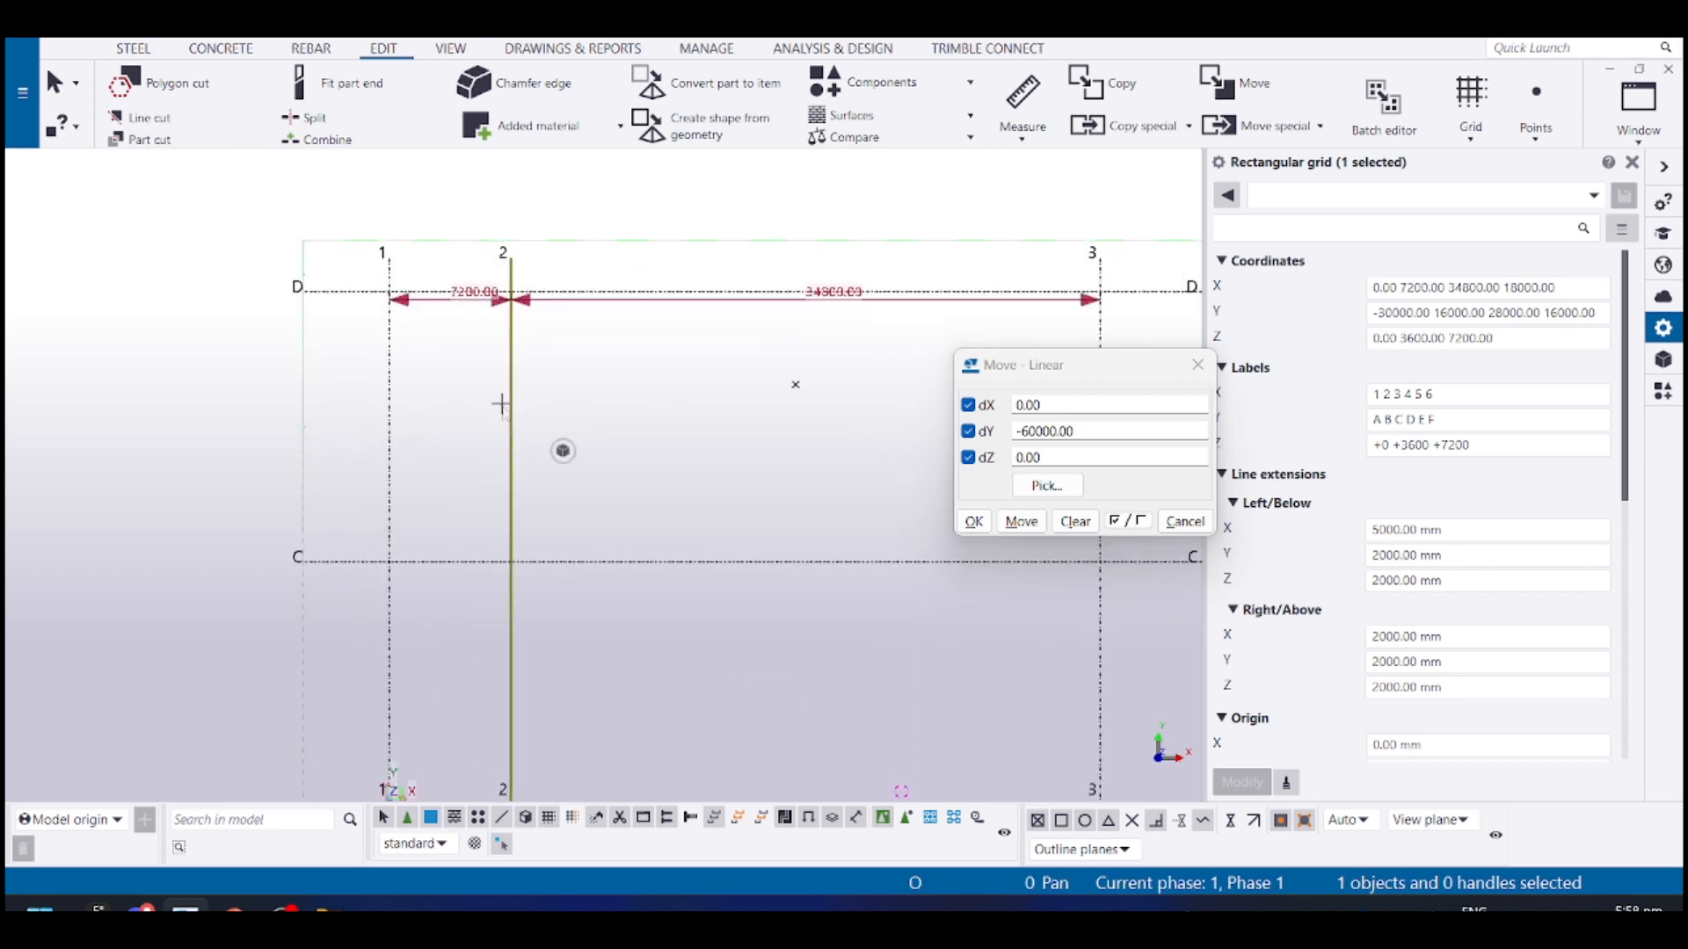
{"action": "left_click_drag", "start_coordinate": [511, 398], "coordinate": [698, 410]}
{"action": "scroll", "coordinate": [695, 404], "scroll_direction": "up", "scroll_amount": 4}
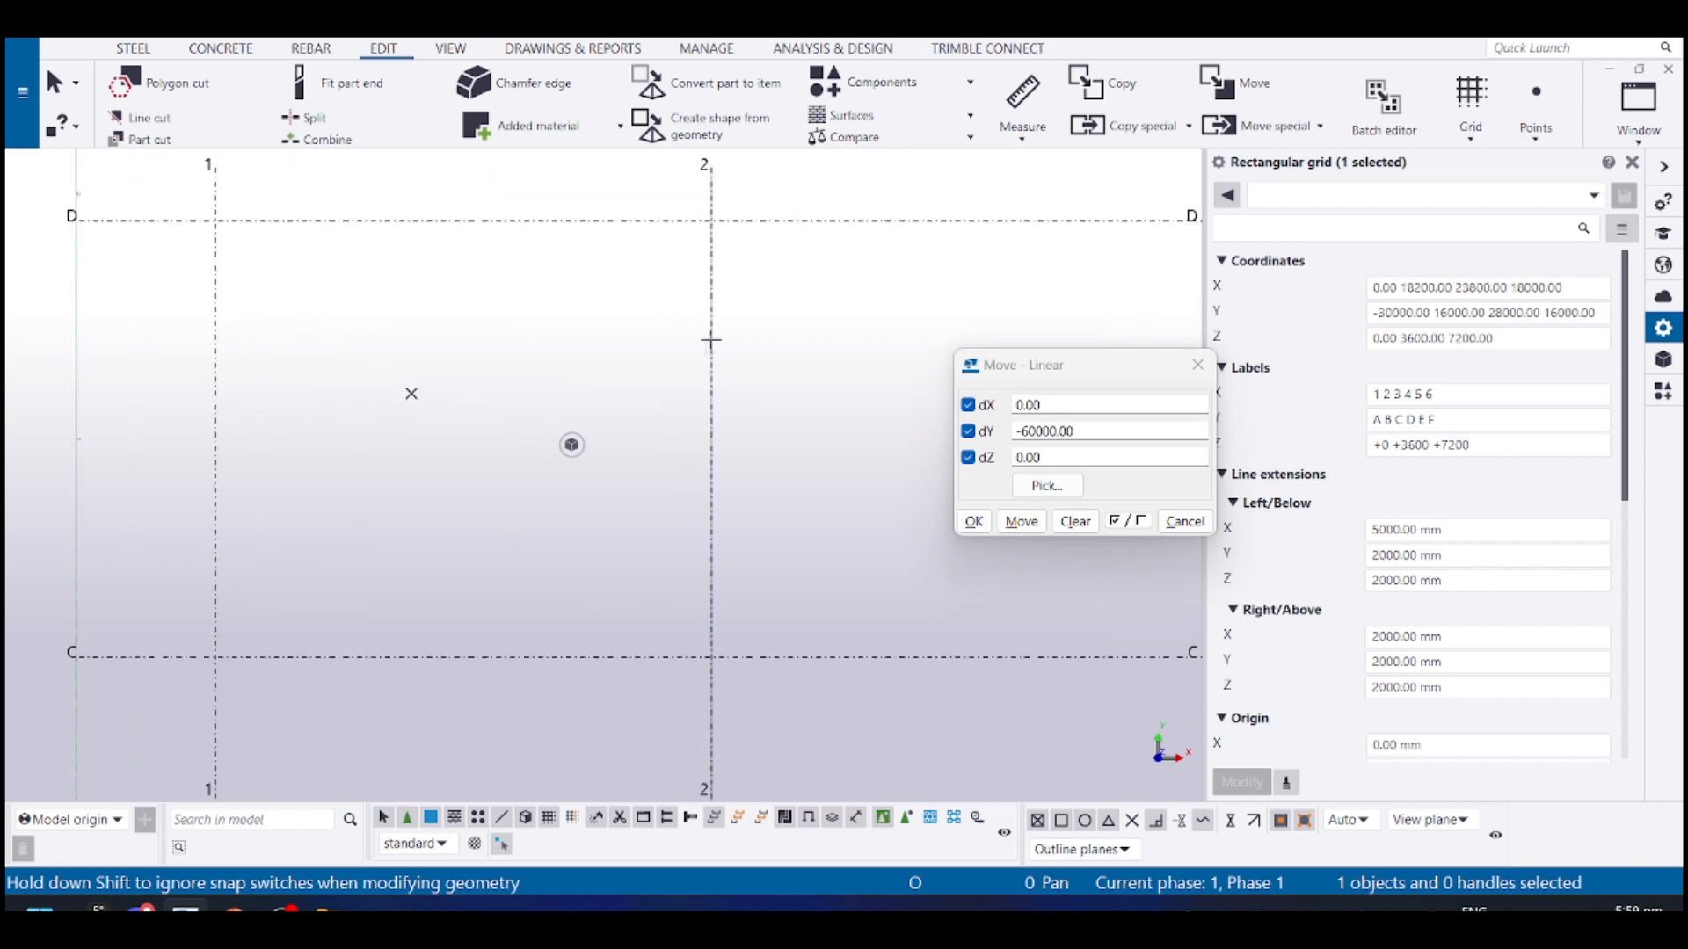
Try to correct grid line 2's position with numeric locations of 200 and -400
{"action": "left_click_drag", "start_coordinate": [705, 328], "coordinate": [656, 327]}
{"action": "type", "text": "200"}
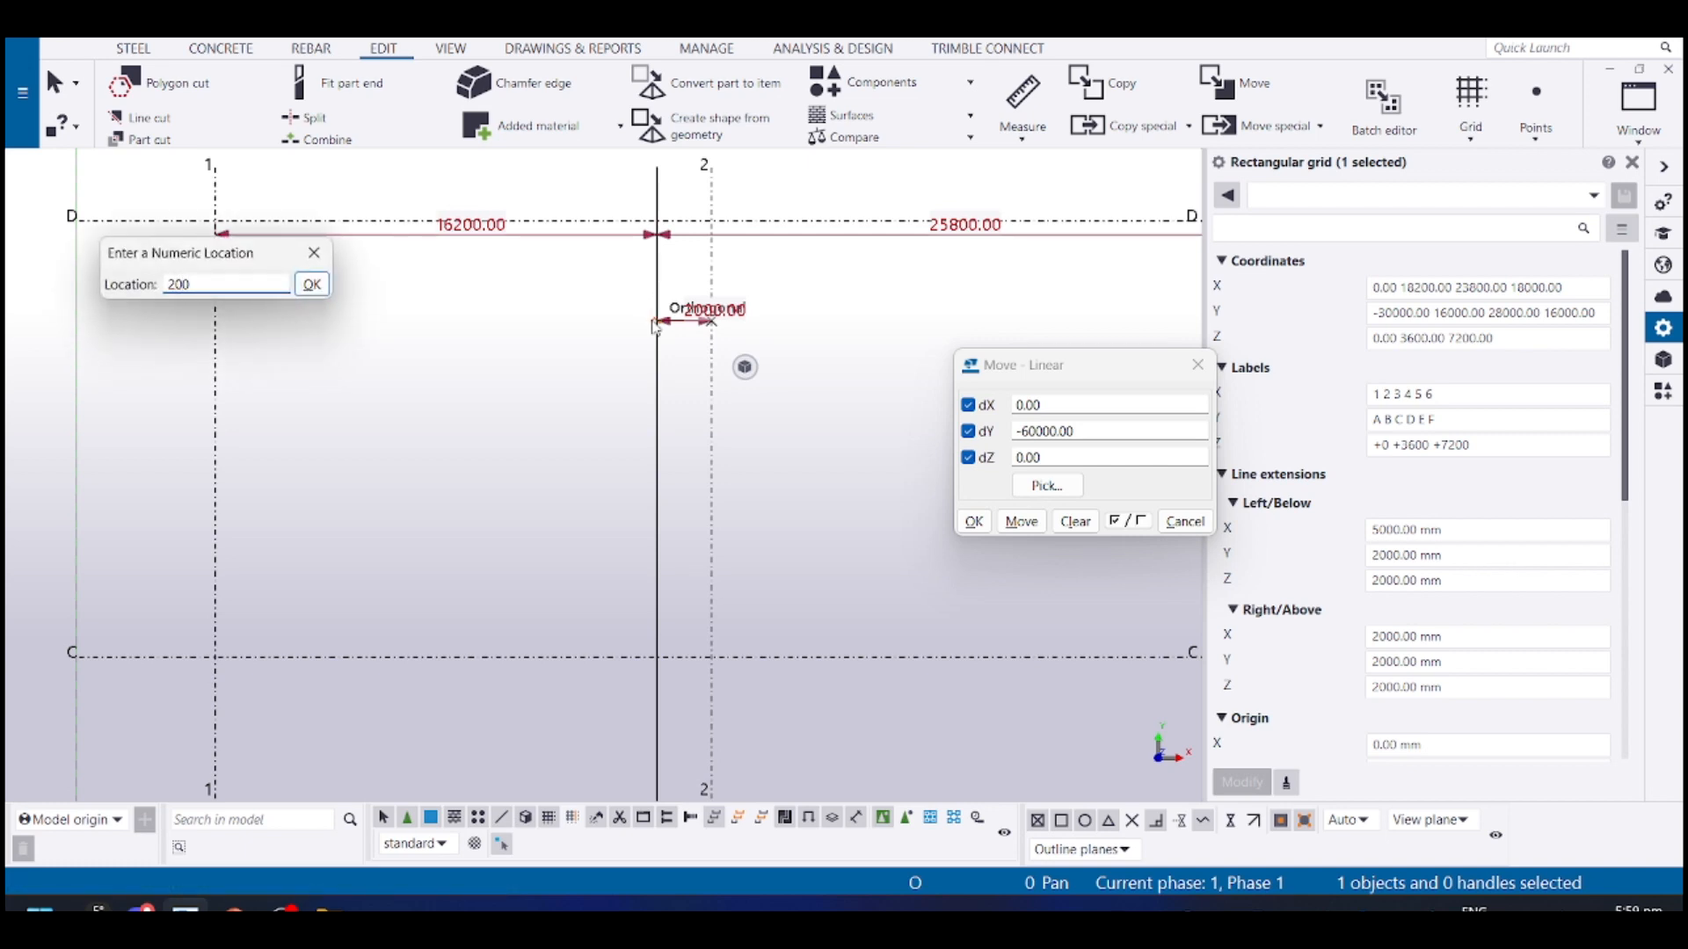
{"action": "key", "text": "Return"}
{"action": "left_click", "coordinate": [716, 289]}
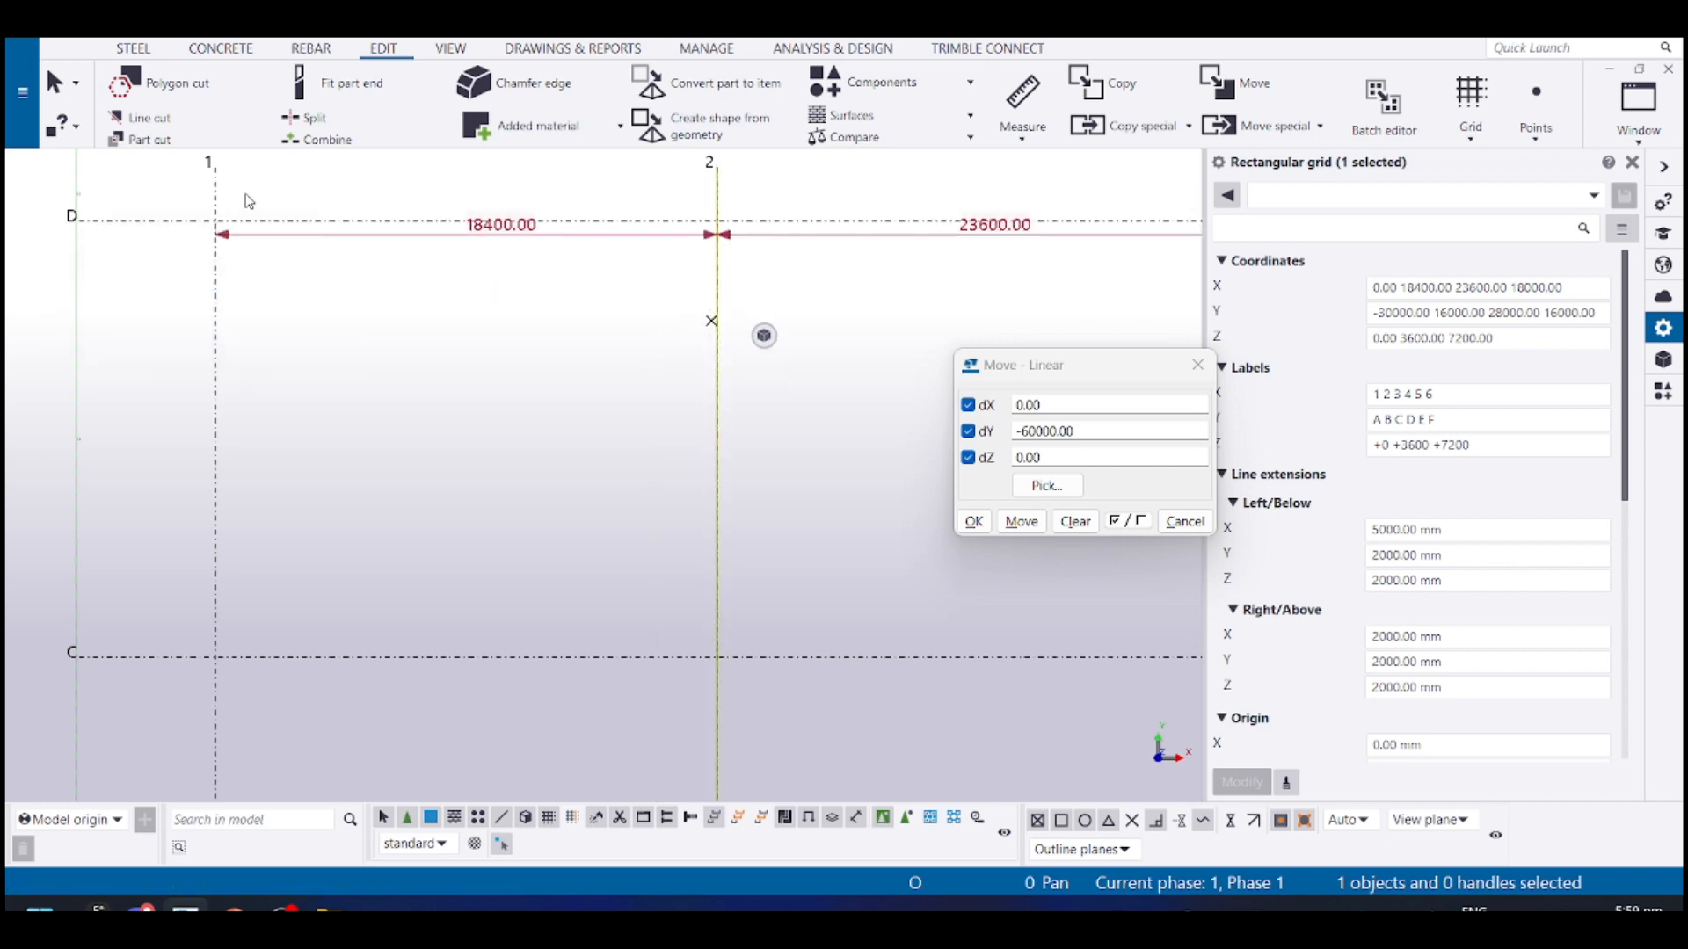
{"action": "left_click_drag", "start_coordinate": [717, 269], "coordinate": [527, 266]}
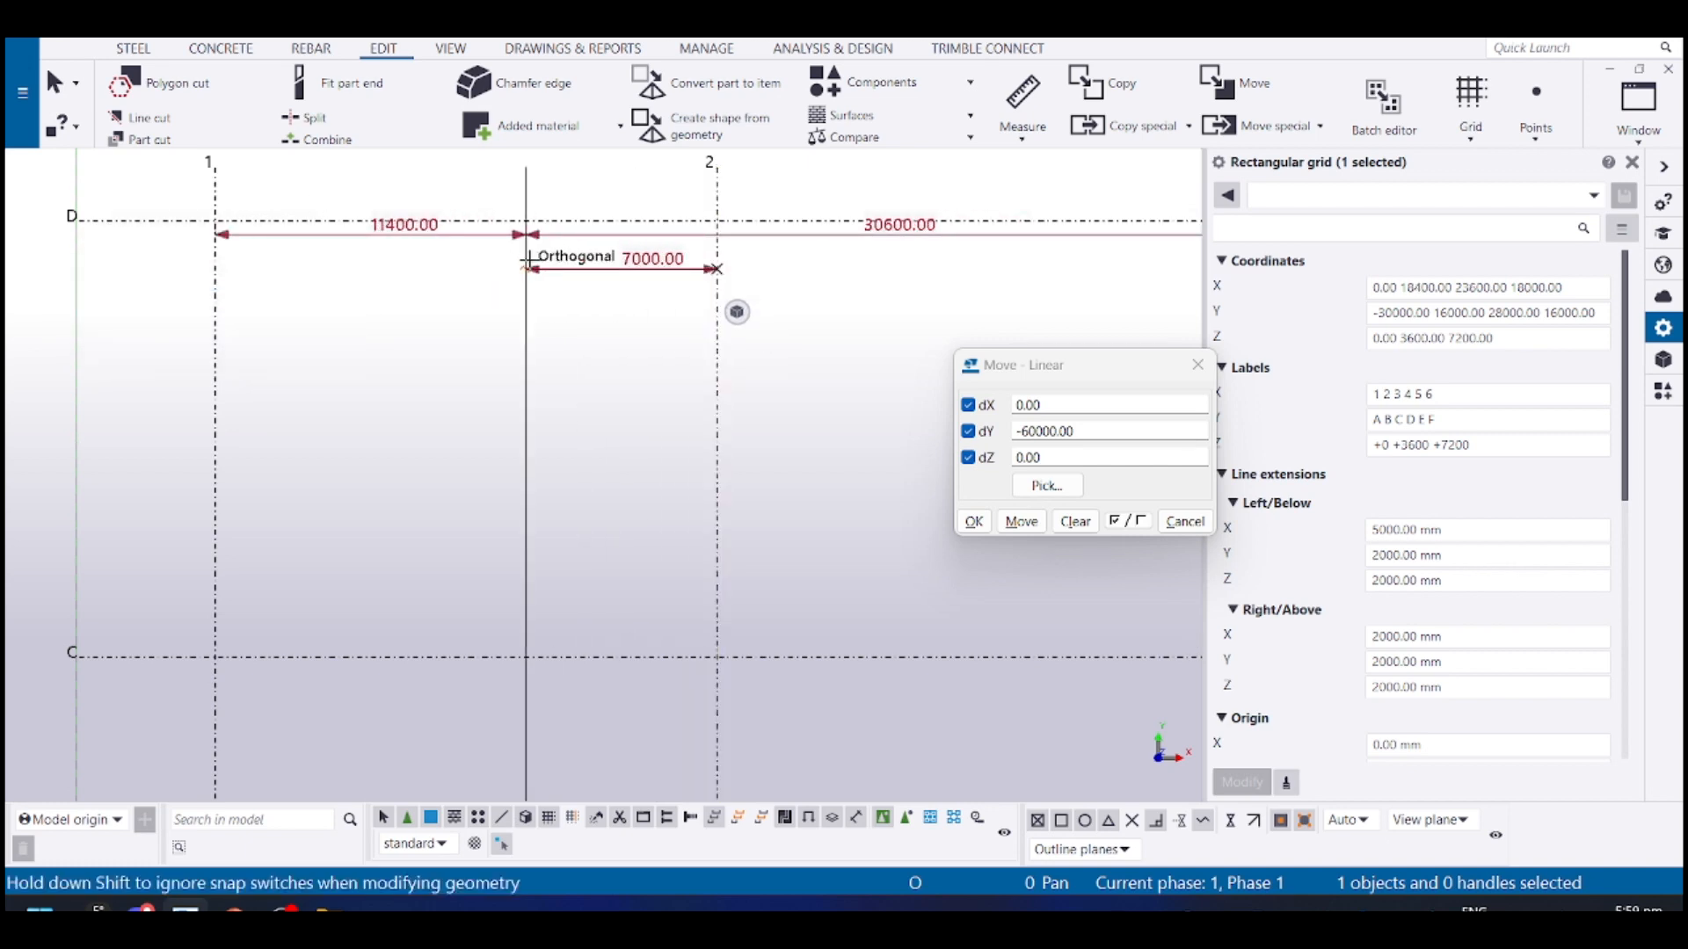
{"action": "type", "text": "-400"}
{"action": "key", "text": "Return"}
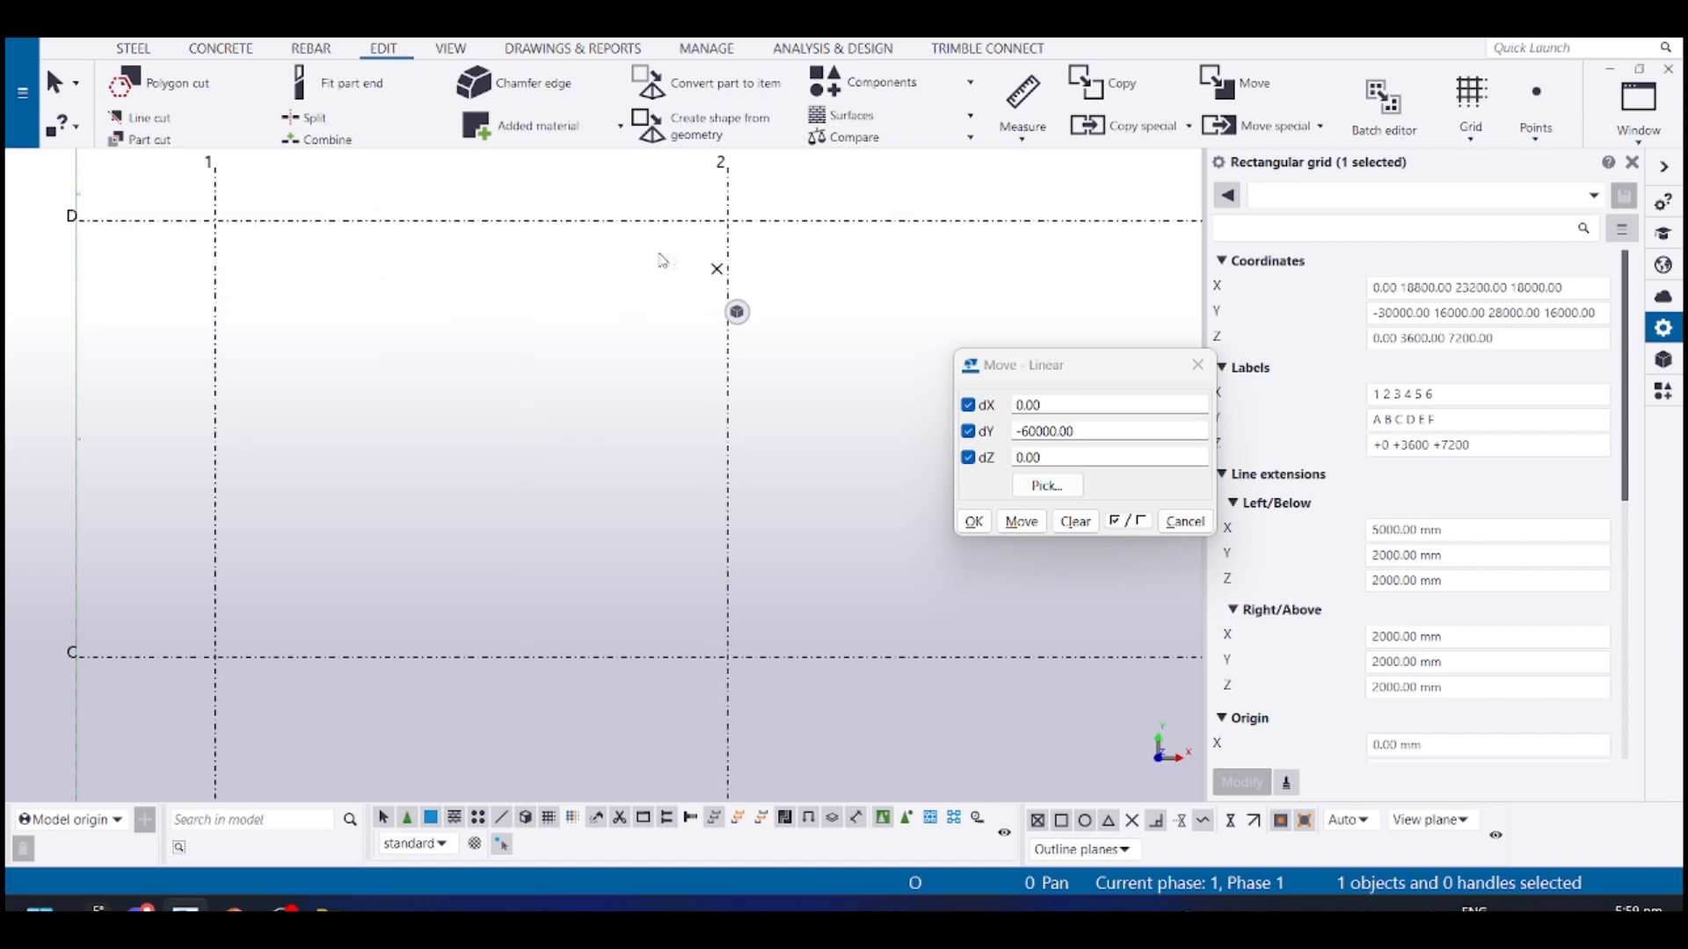
{"action": "left_click", "coordinate": [726, 253]}
Compare the spacing of grid lines 2 and 3 with the Section A-A spans in PowerPoint, and return to Tekla Structures
{"action": "scroll", "coordinate": [372, 371], "scroll_direction": "down", "scroll_amount": 2}
{"action": "middle_click_drag", "start_coordinate": [372, 371], "coordinate": [49, 373]}
{"action": "middle_click_drag", "start_coordinate": [705, 376], "coordinate": [544, 377]}
{"action": "left_click", "coordinate": [459, 380]}
{"action": "scroll", "coordinate": [779, 340], "scroll_direction": "down", "scroll_amount": 1}
{"action": "key", "text": "alt+Tab"}
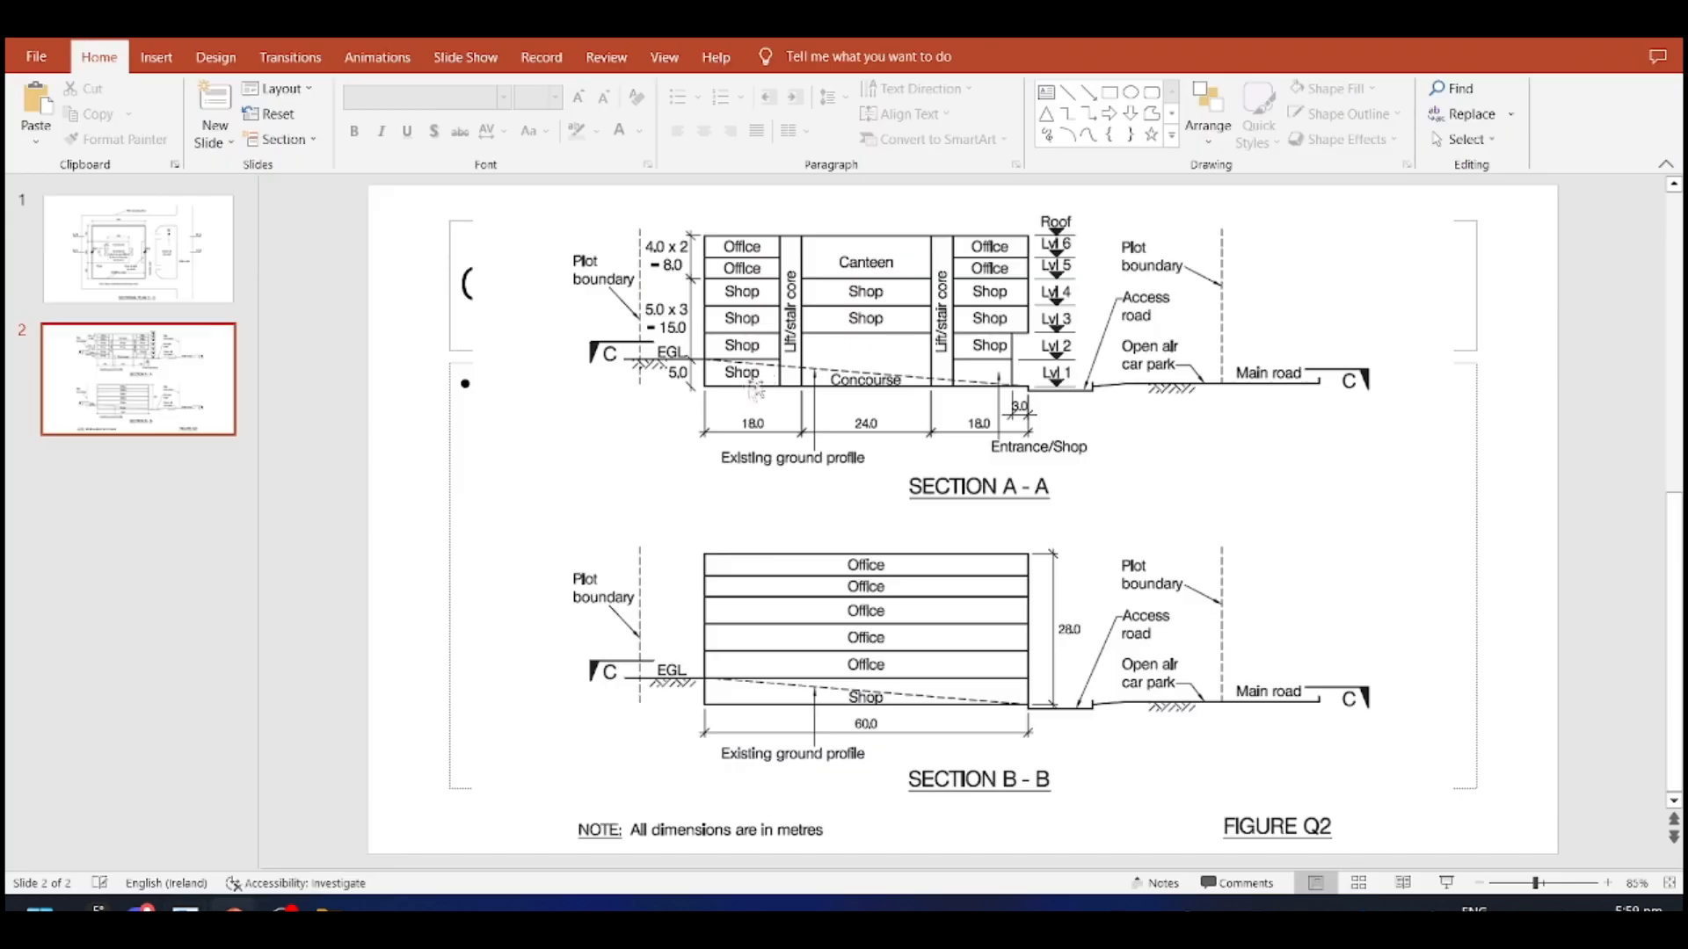
{"action": "key", "text": "alt+Tab"}
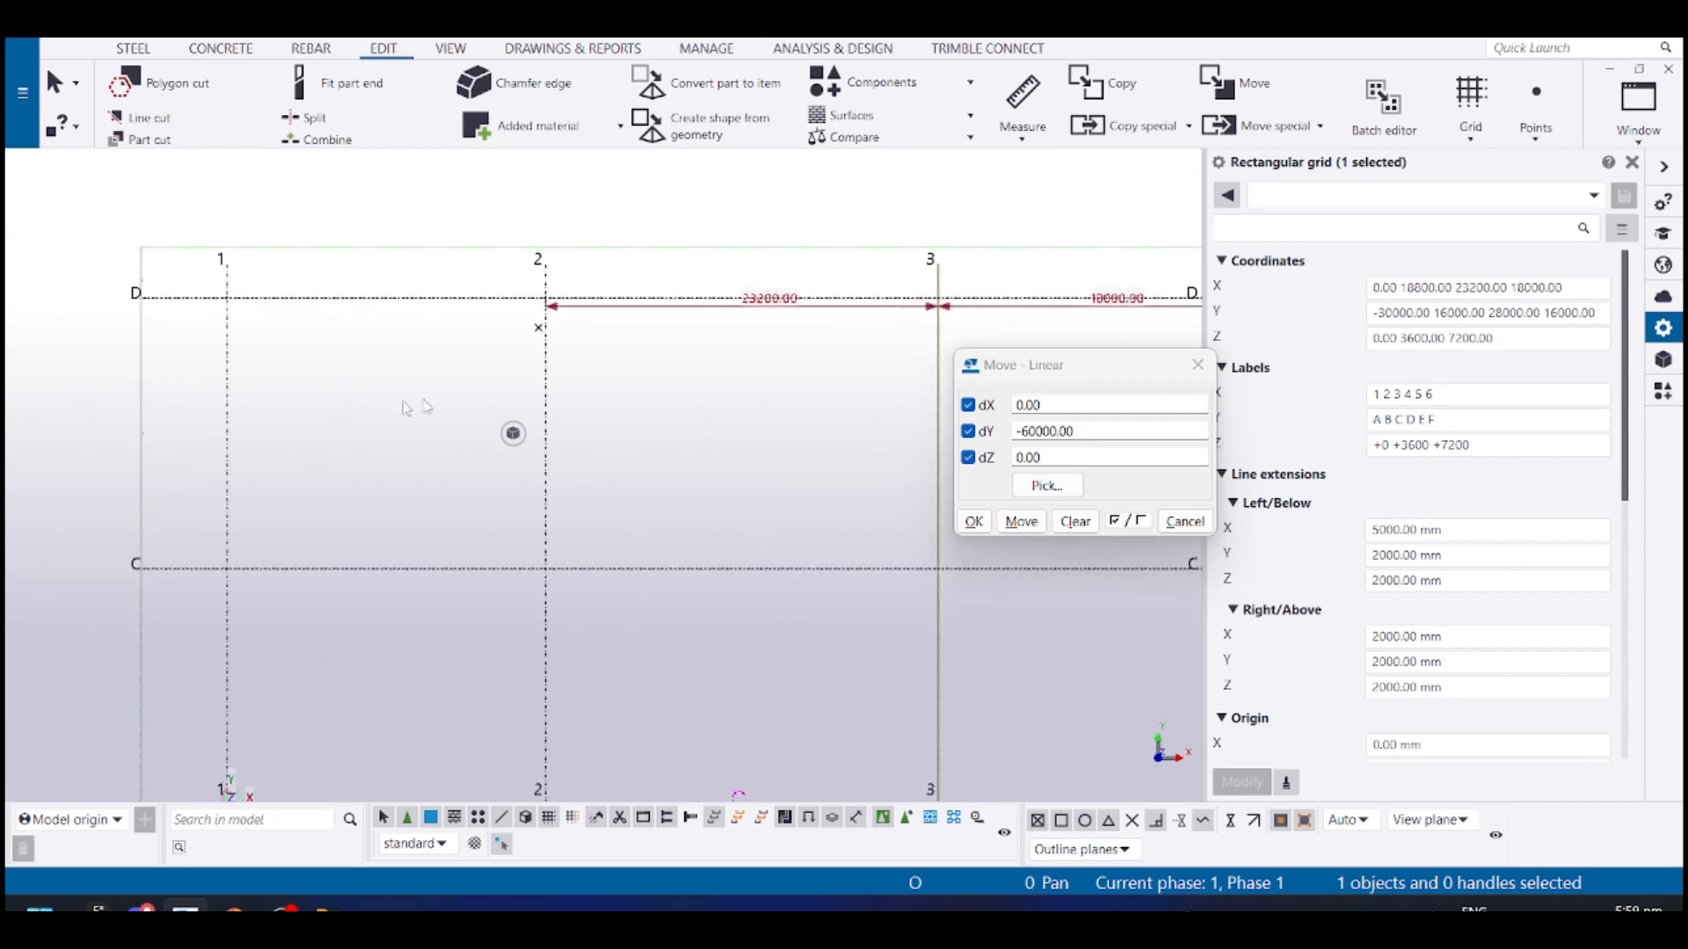
Measure the overall distance from grid line 1 to grid line 4
{"action": "key", "text": "f"}
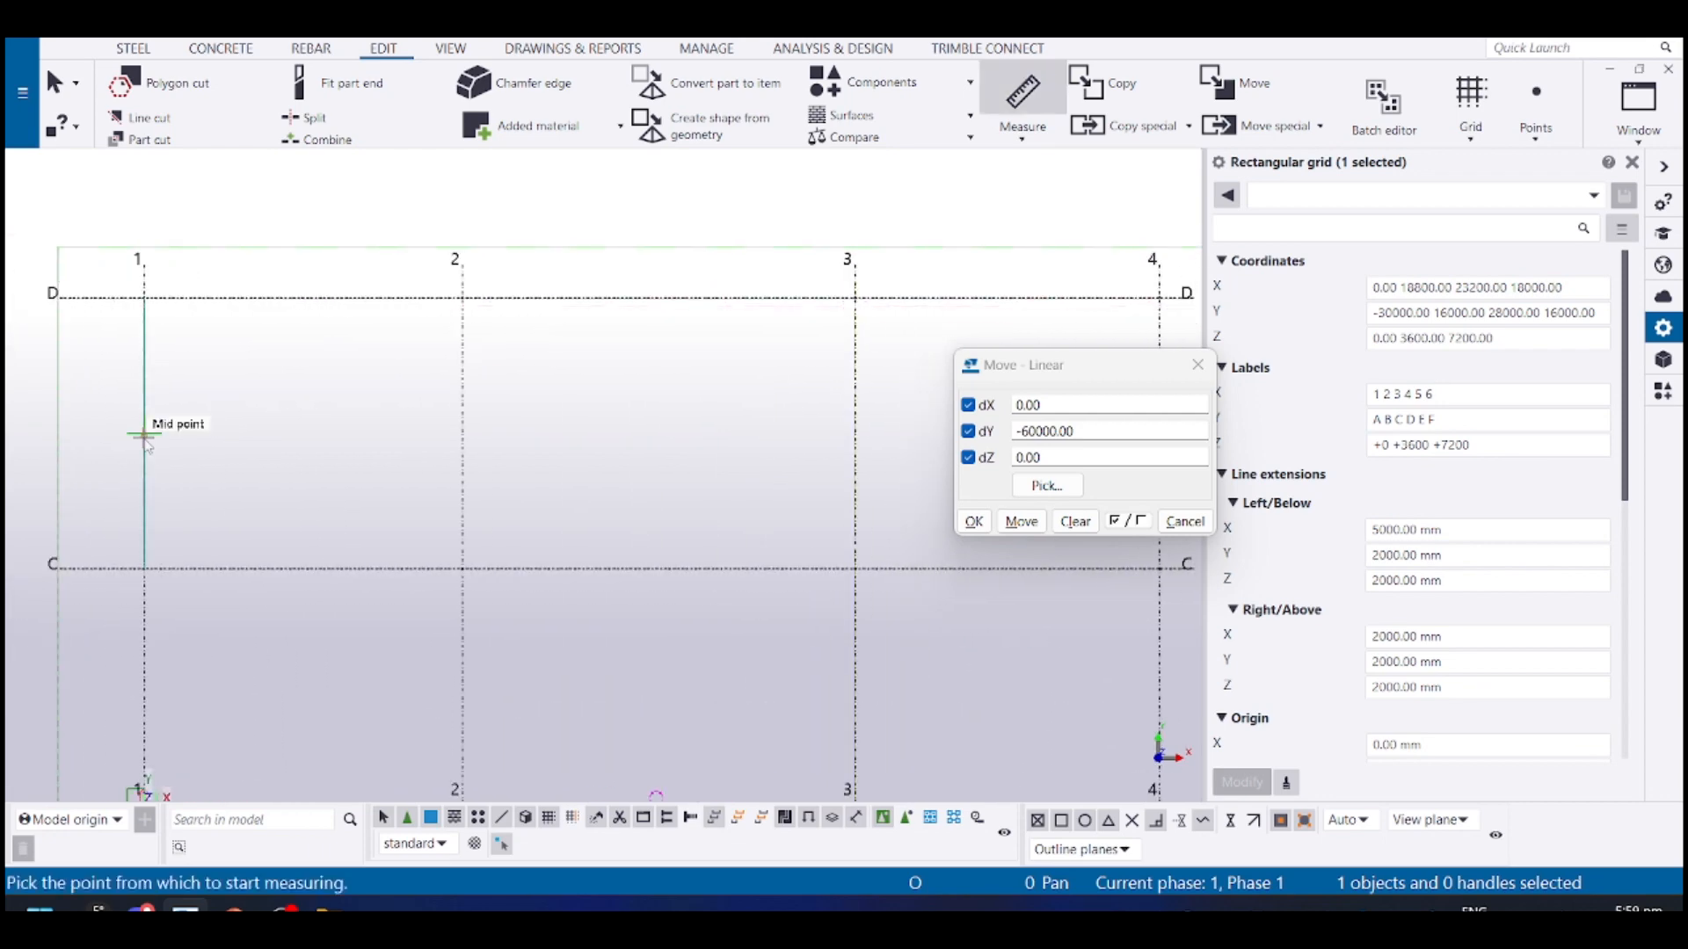
{"action": "left_click", "coordinate": [145, 438]}
{"action": "left_click", "coordinate": [579, 379]}
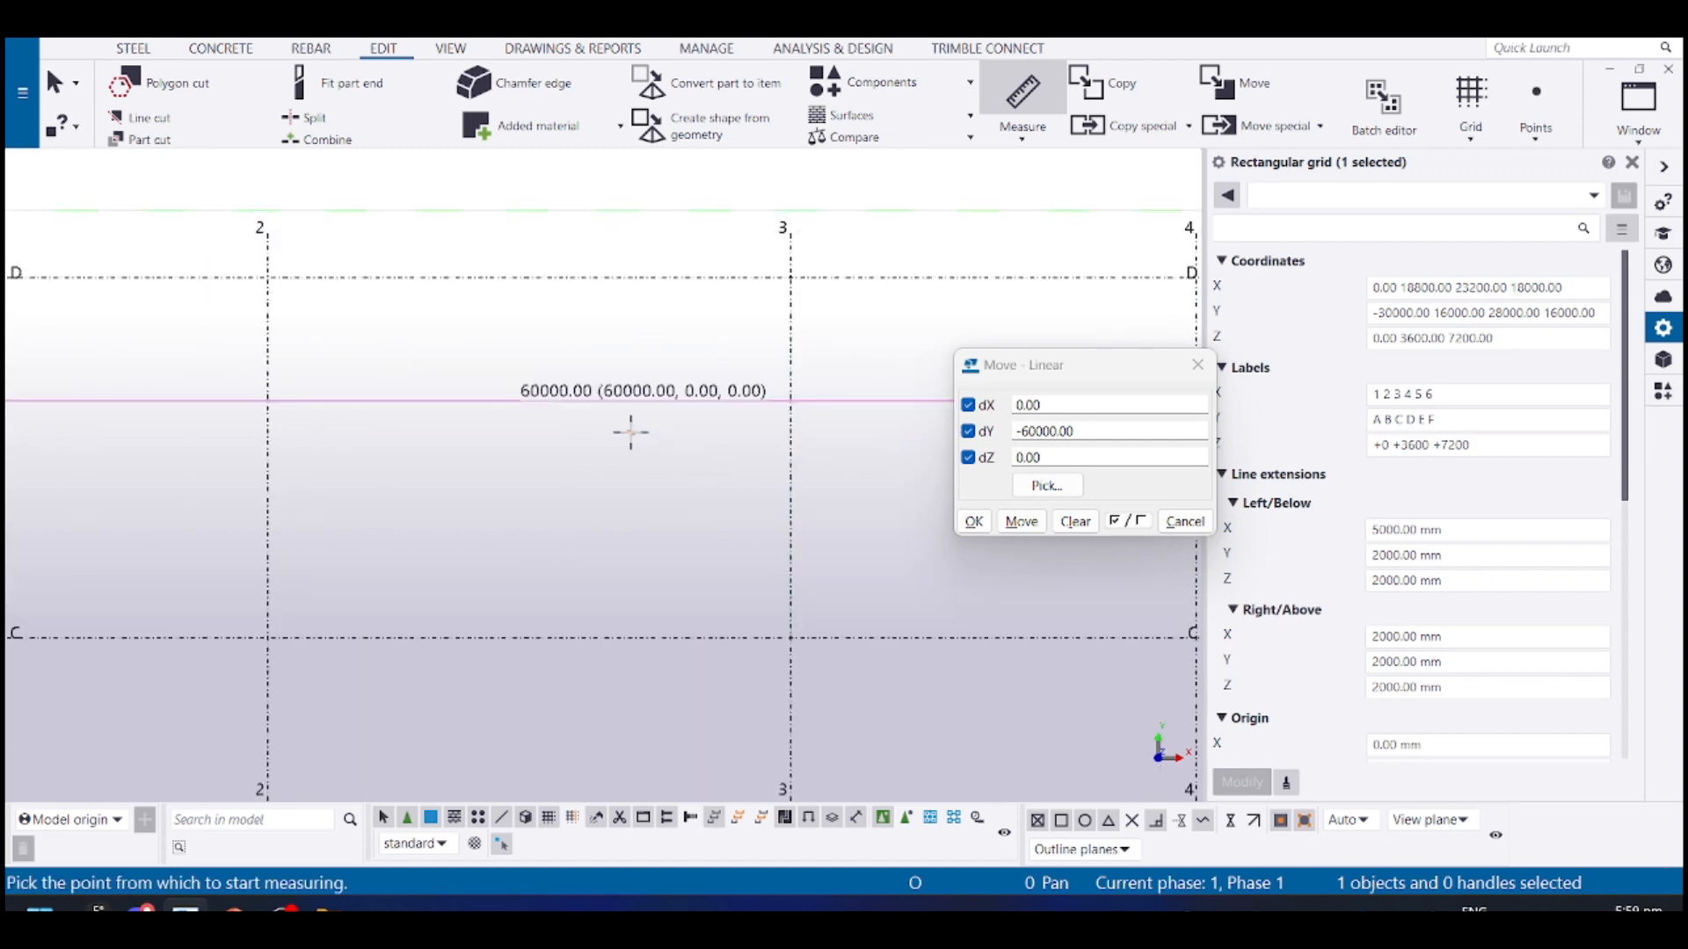
{"action": "scroll", "coordinate": [632, 432], "scroll_direction": "down", "scroll_amount": 2}
Measure the distance from grid line 1 to grid line 2
{"action": "left_click", "coordinate": [356, 400]}
{"action": "left_click", "coordinate": [361, 403]}
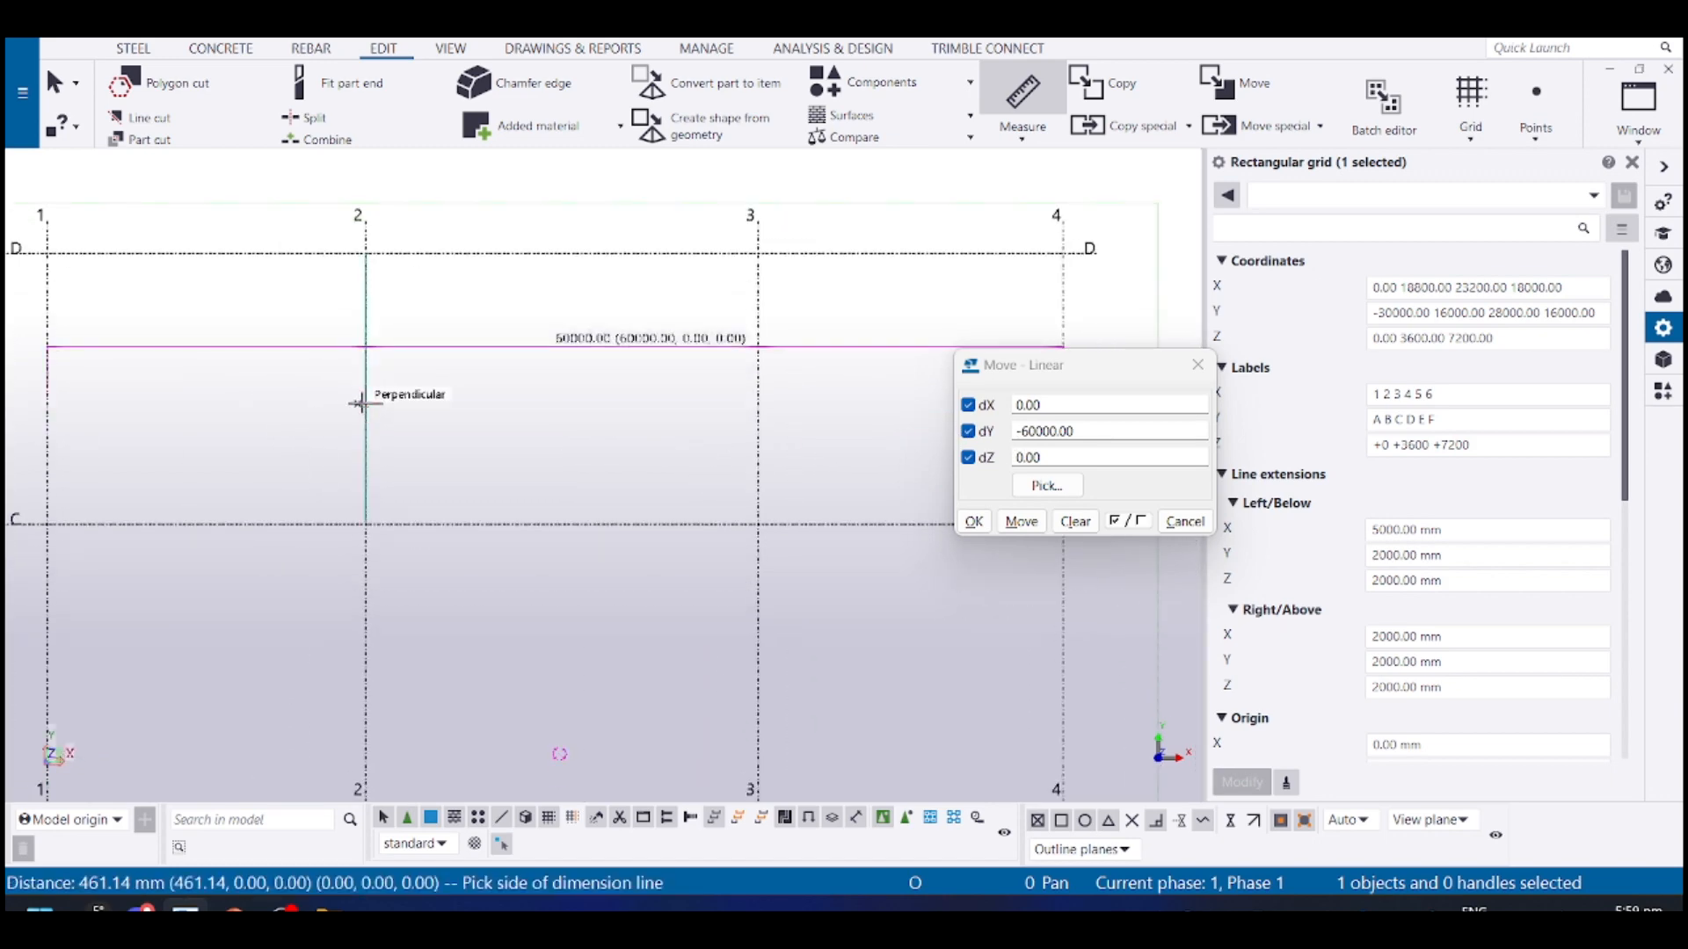
{"action": "middle_click_drag", "start_coordinate": [357, 409], "coordinate": [407, 413]}
{"action": "left_click", "coordinate": [378, 413]}
{"action": "scroll", "coordinate": [101, 411], "scroll_direction": "up", "scroll_amount": 1}
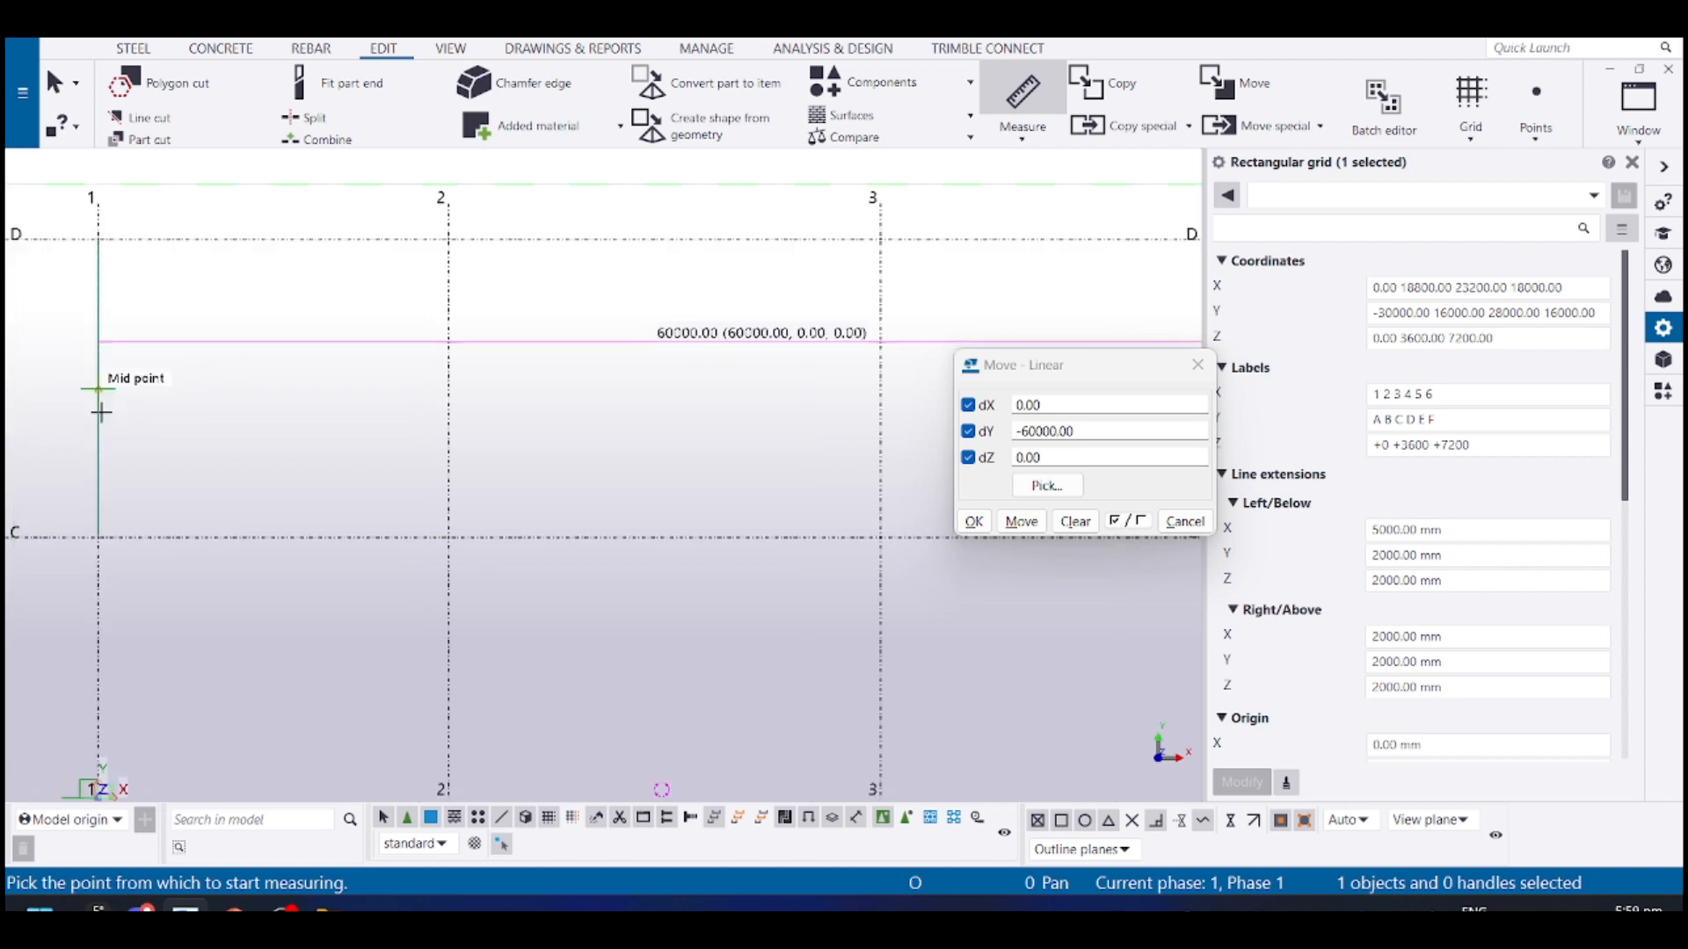
{"action": "left_click", "coordinate": [101, 412]}
{"action": "left_click", "coordinate": [449, 385]}
{"action": "left_click", "coordinate": [524, 426]}
{"action": "middle_click_drag", "start_coordinate": [441, 468], "coordinate": [361, 467]}
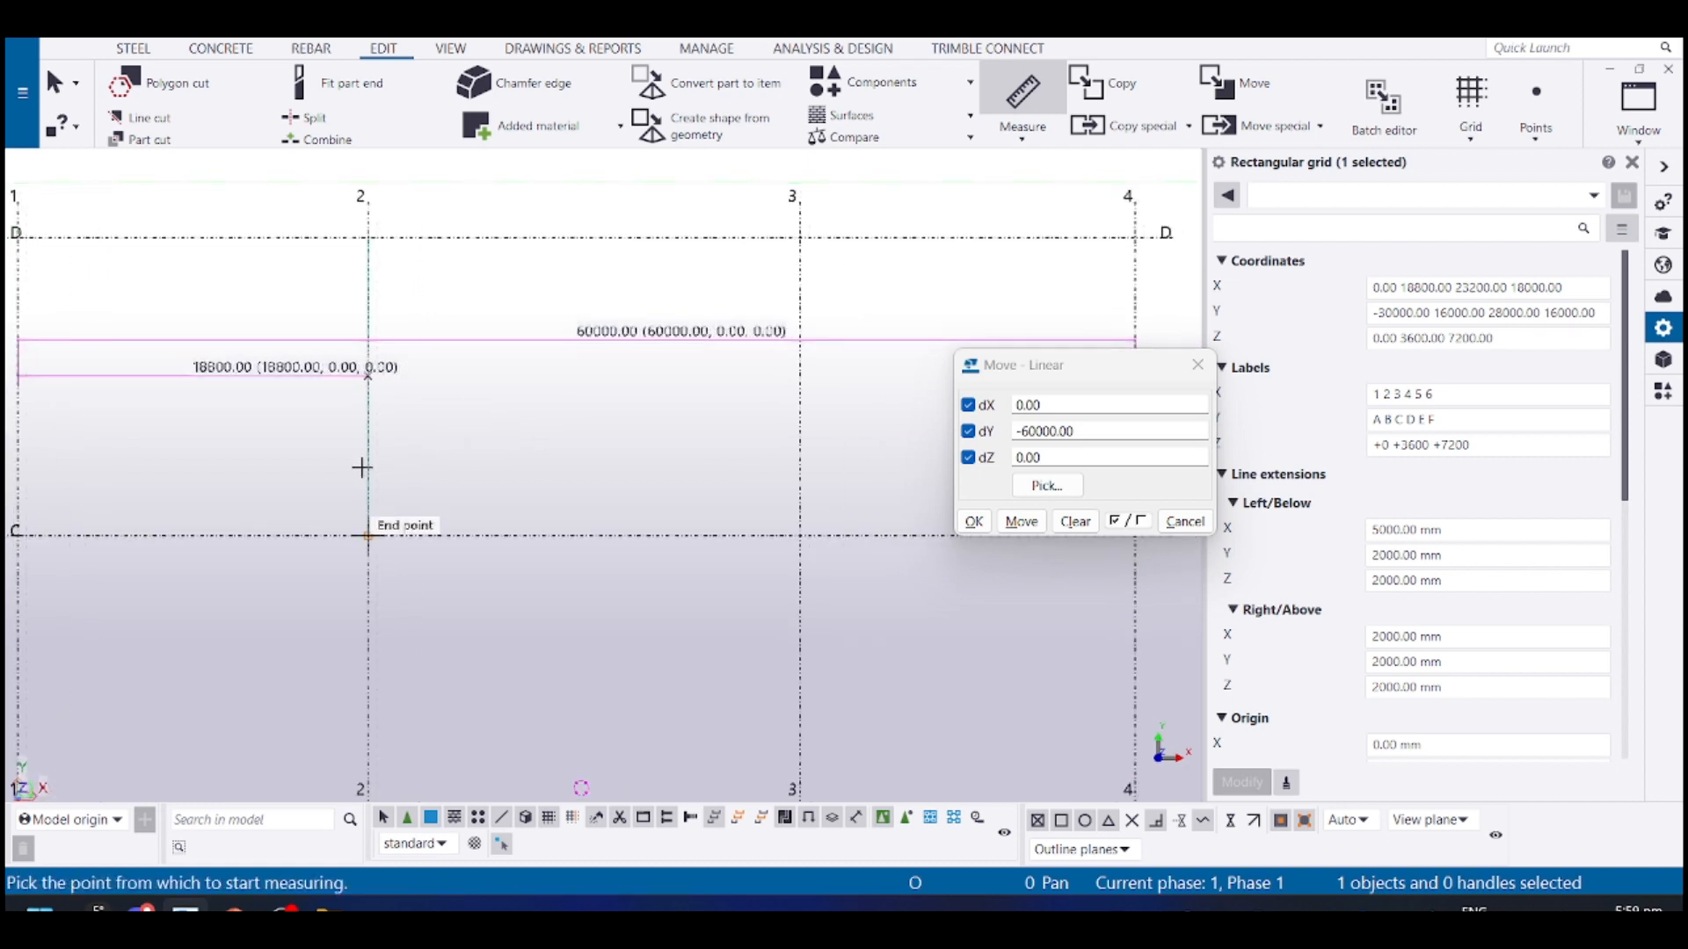
{"action": "scroll", "coordinate": [255, 392], "scroll_direction": "up", "scroll_amount": 3}
{"action": "key", "text": "Escape"}
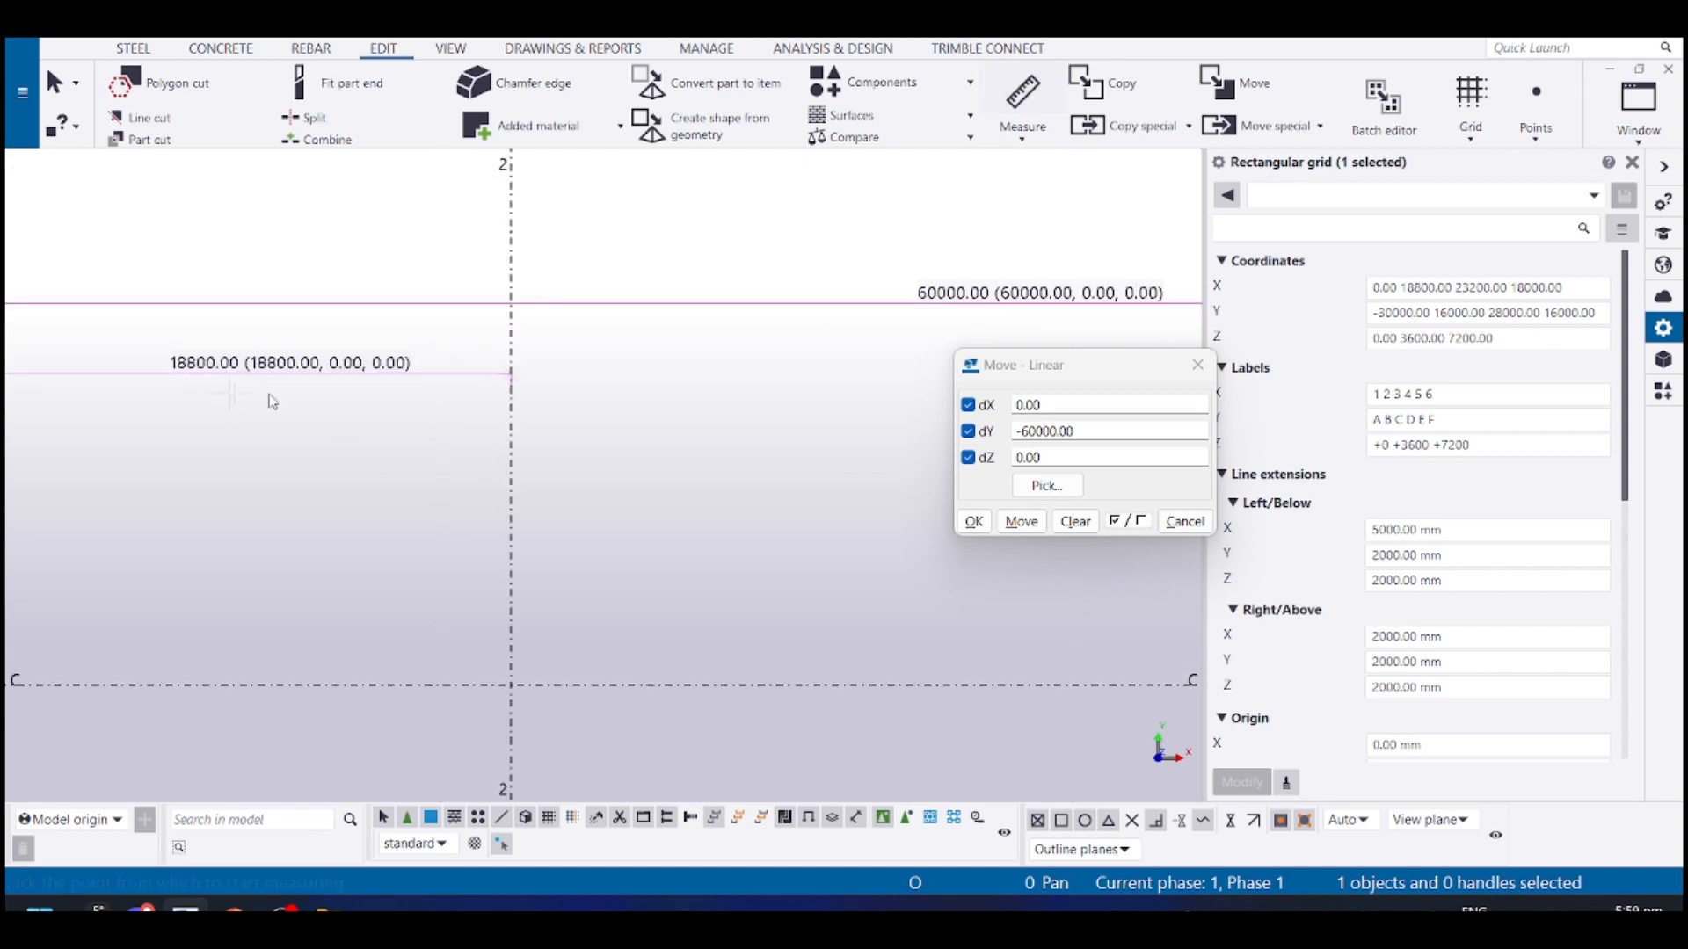
Move grid line 2 so that it lies 18000 mm from grid line 1 and 24000 mm from grid line 3
{"action": "scroll", "coordinate": [608, 411], "scroll_direction": "down", "scroll_amount": 3}
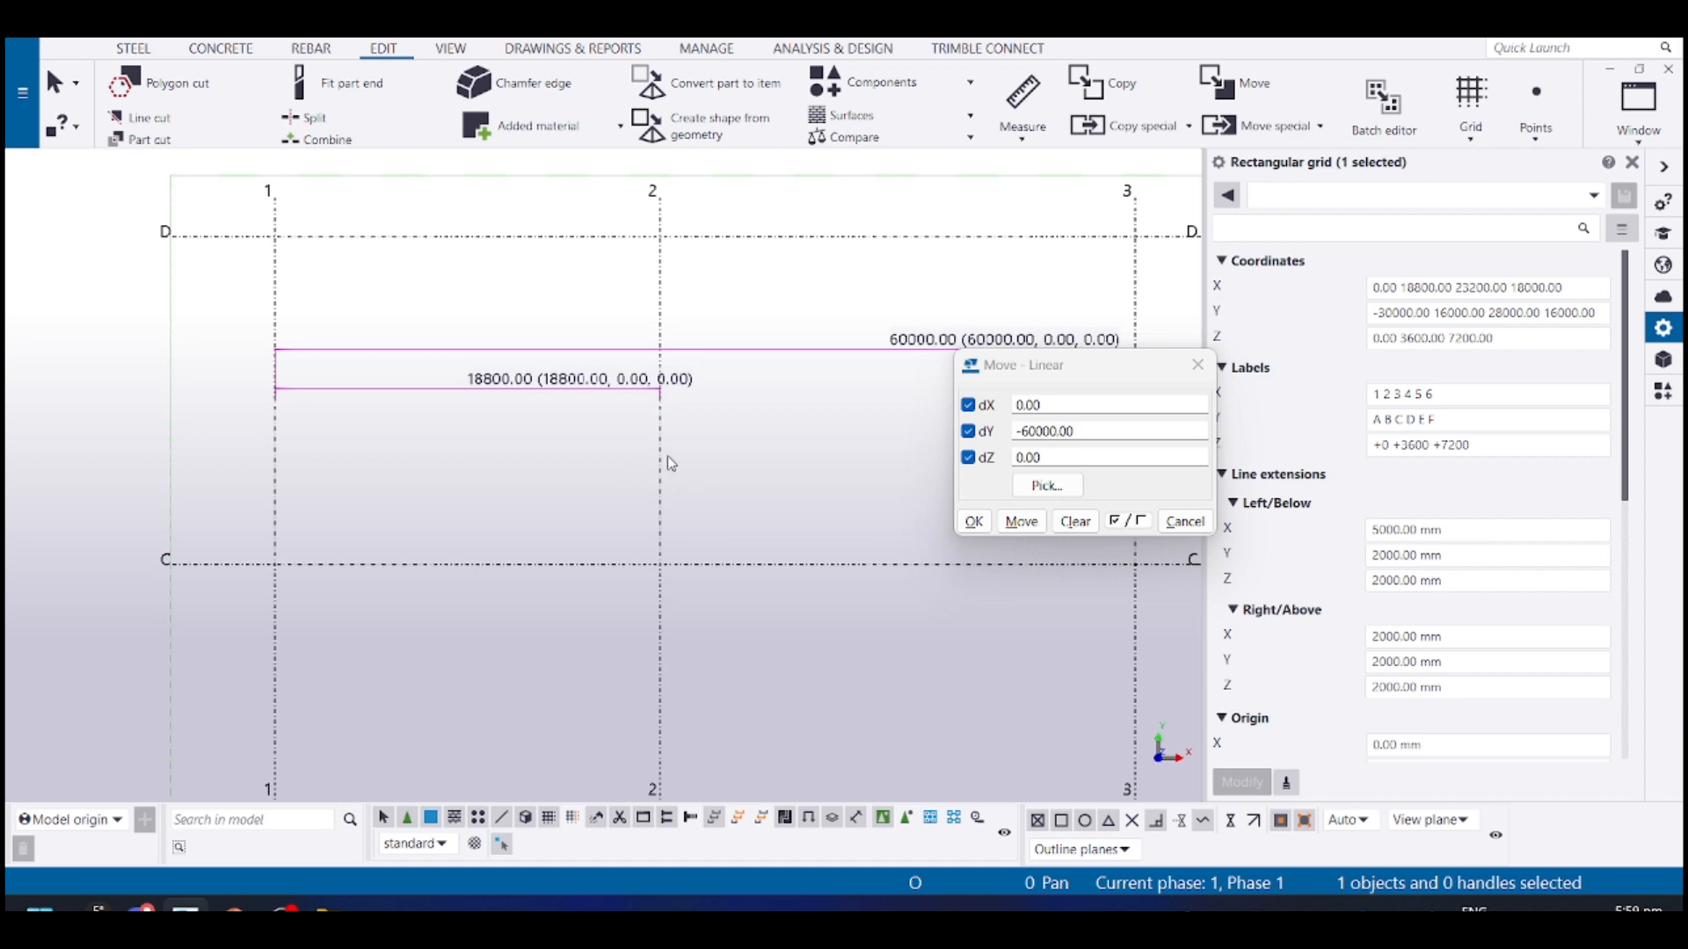
{"action": "scroll", "coordinate": [672, 463], "scroll_direction": "down", "scroll_amount": 3}
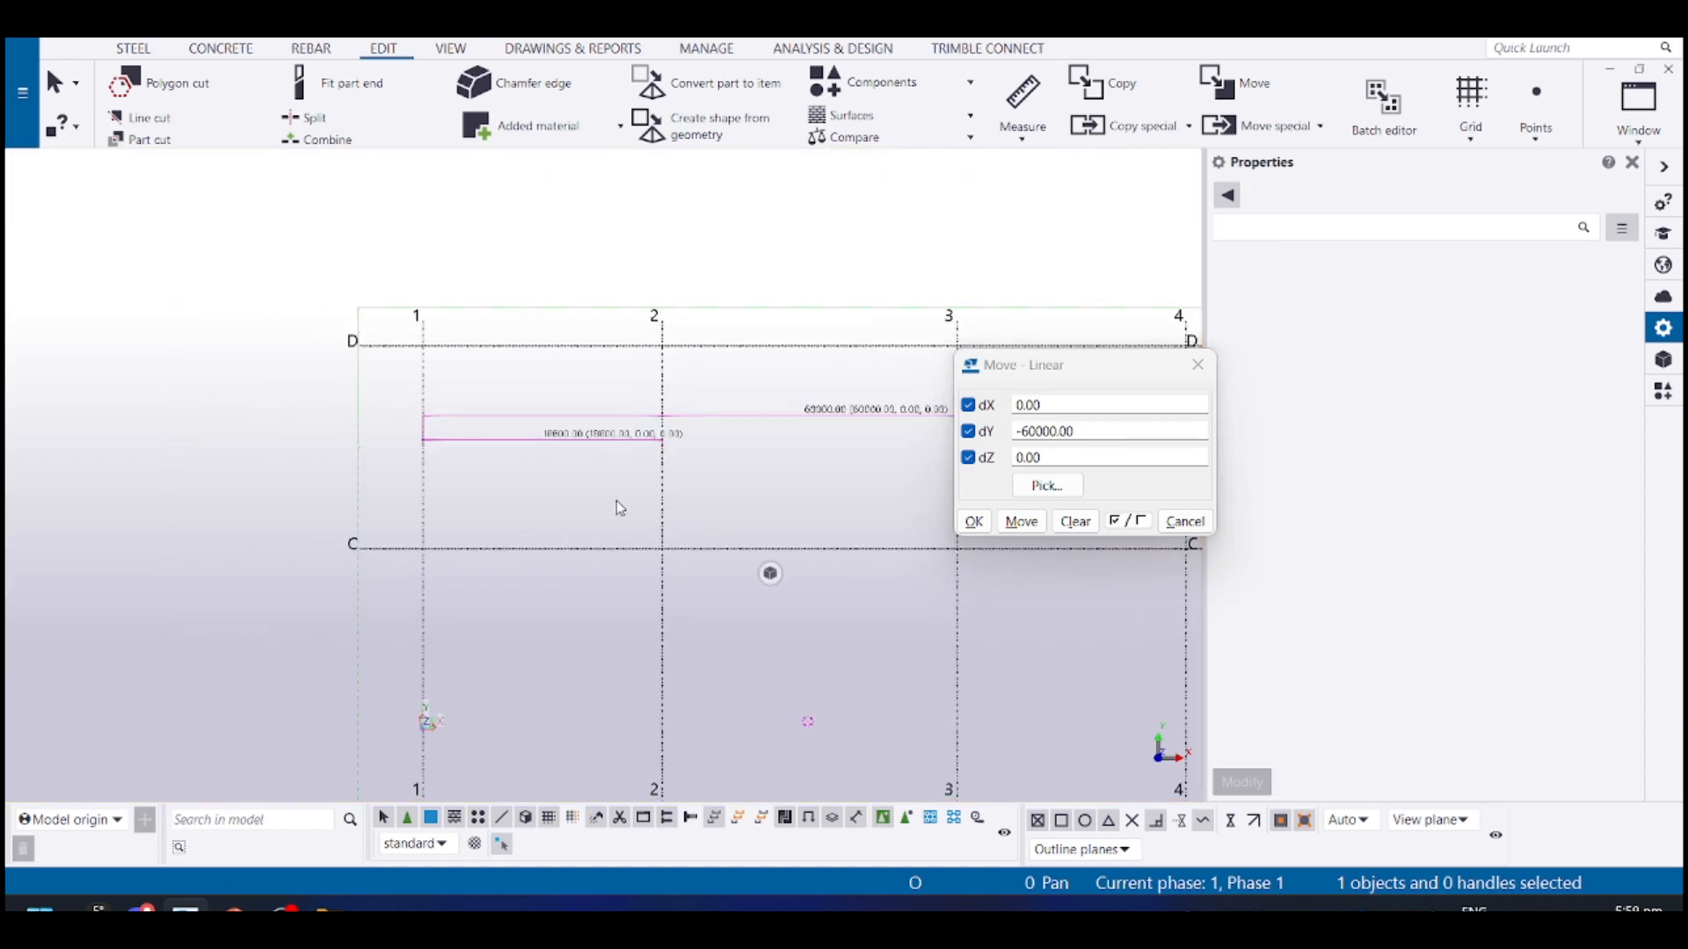
{"action": "left_click", "coordinate": [662, 495]}
{"action": "scroll", "coordinate": [660, 495], "scroll_direction": "up", "scroll_amount": 2}
{"action": "scroll", "coordinate": [661, 497], "scroll_direction": "up", "scroll_amount": 1}
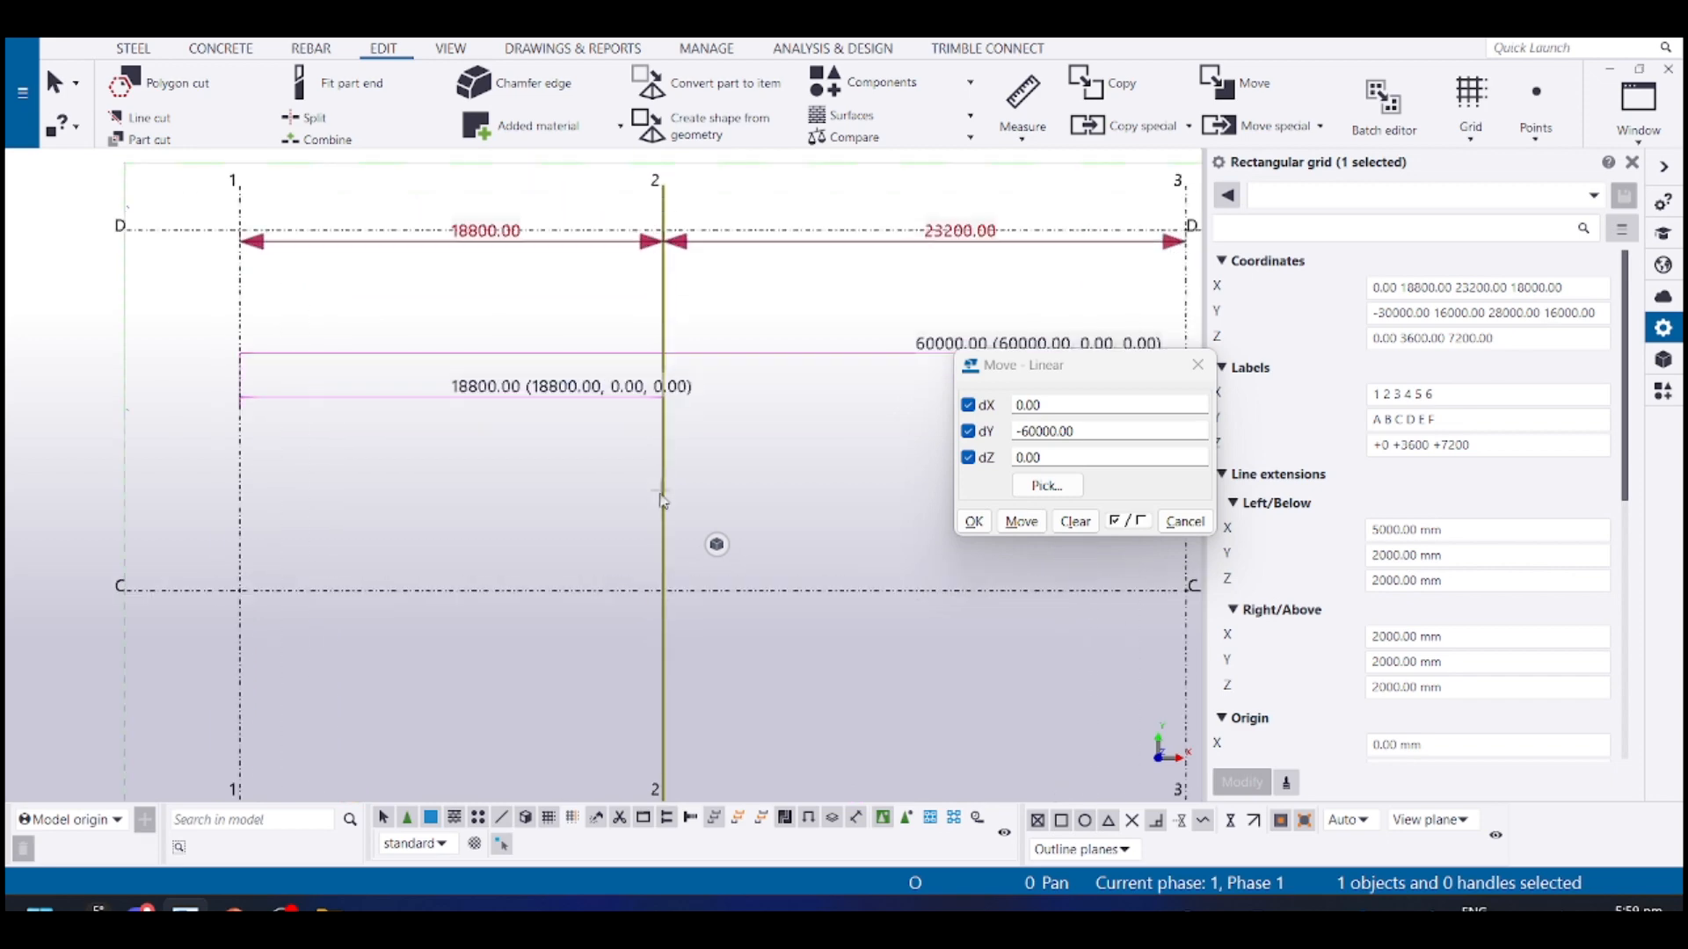
{"action": "left_click_drag", "start_coordinate": [665, 487], "coordinate": [713, 473]}
{"action": "scroll", "coordinate": [628, 461], "scroll_direction": "up", "scroll_amount": 2}
{"action": "scroll", "coordinate": [583, 439], "scroll_direction": "up", "scroll_amount": 2}
{"action": "scroll", "coordinate": [640, 466], "scroll_direction": "down", "scroll_amount": 1}
{"action": "scroll", "coordinate": [635, 463], "scroll_direction": "up", "scroll_amount": 2}
{"action": "scroll", "coordinate": [727, 463], "scroll_direction": "up", "scroll_amount": 1}
{"action": "scroll", "coordinate": [728, 475], "scroll_direction": "up", "scroll_amount": 2}
{"action": "scroll", "coordinate": [698, 473], "scroll_direction": "down", "scroll_amount": 7}
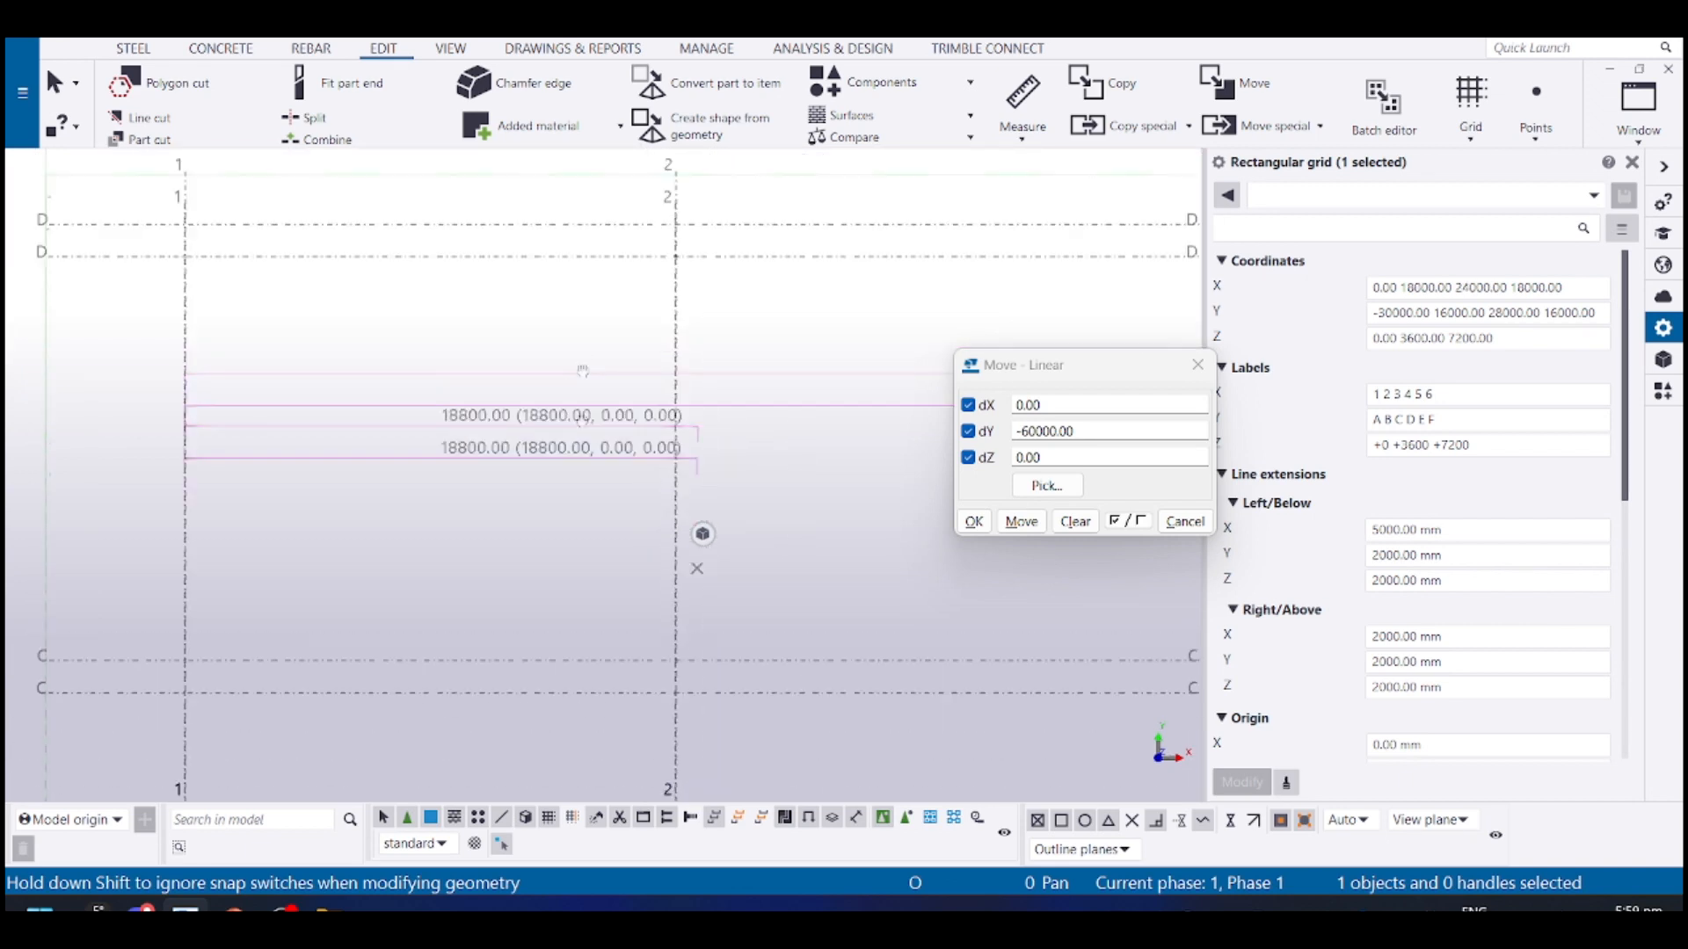
Measure the distance between grid lines 2 and 3 along grid line C
{"action": "middle_click_drag", "start_coordinate": [537, 589], "coordinate": [493, 430]}
{"action": "key", "text": "f"}
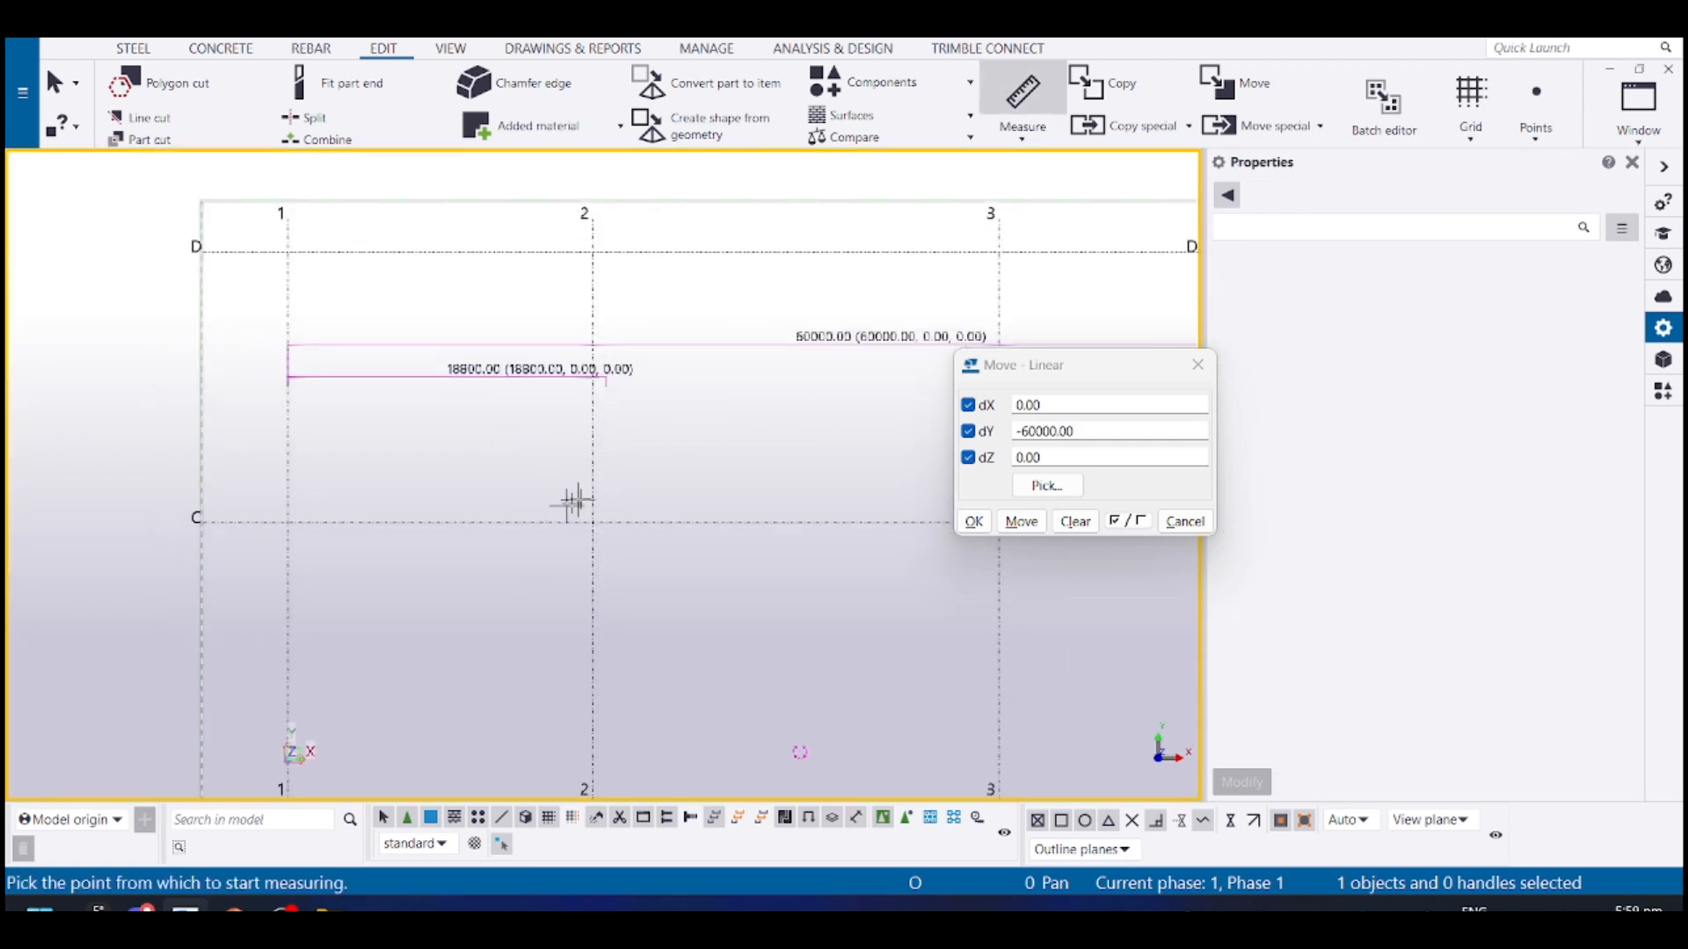
{"action": "middle_click_drag", "start_coordinate": [547, 501], "coordinate": [301, 445]}
{"action": "left_click", "coordinate": [307, 490]}
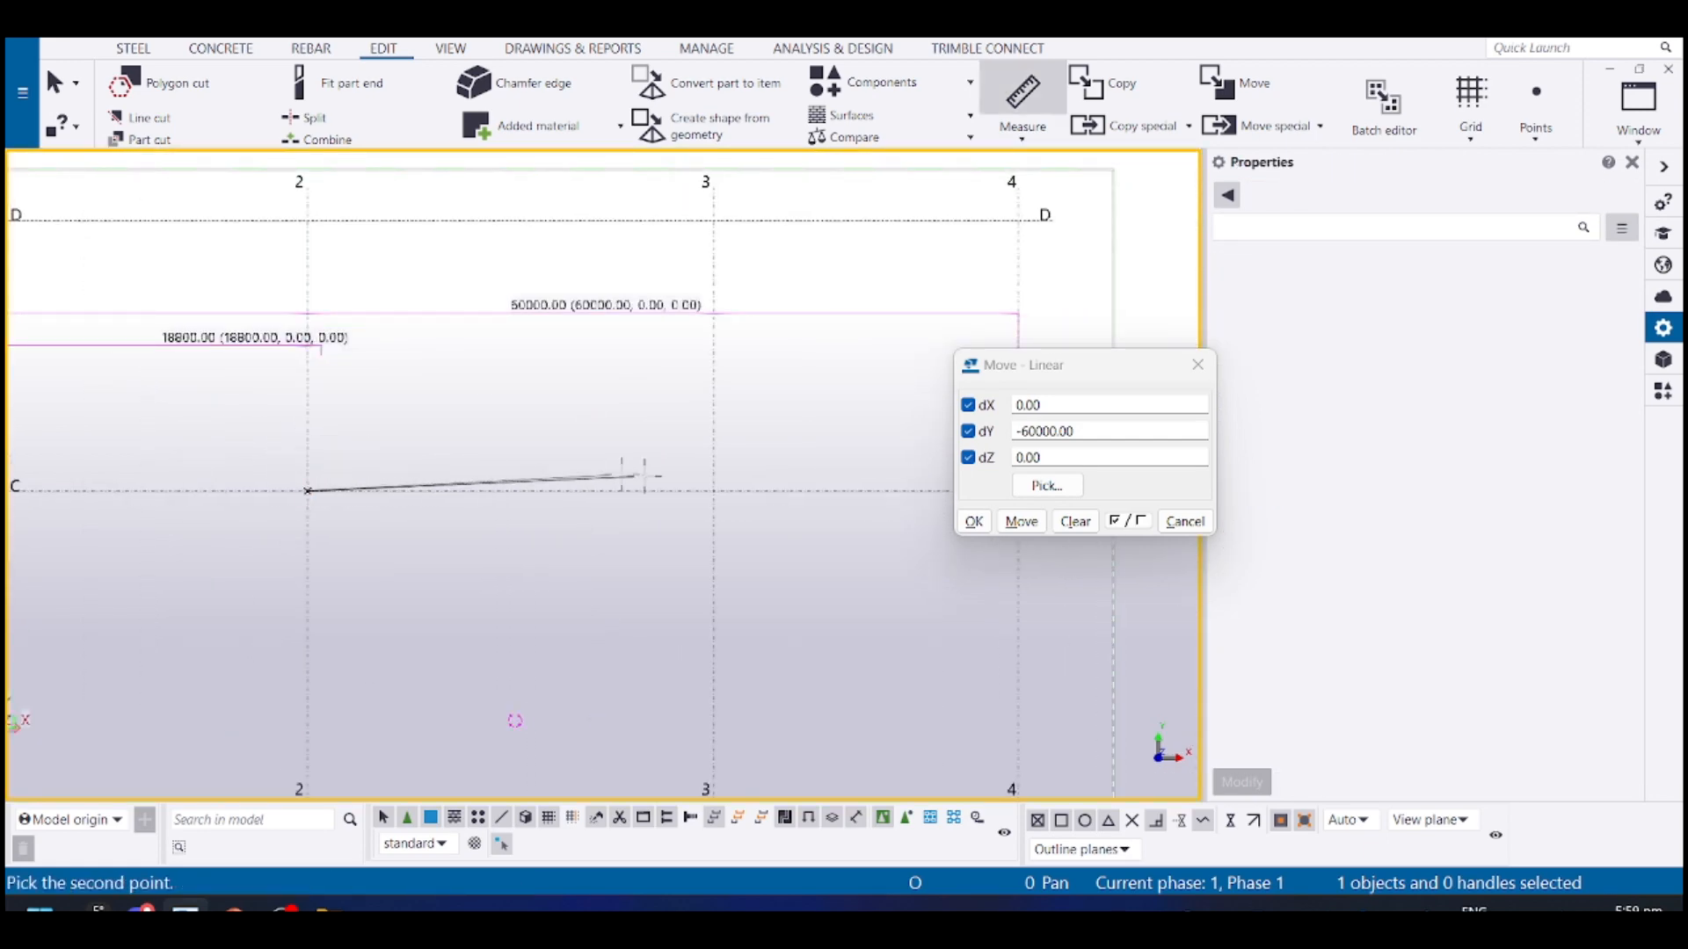
{"action": "left_click", "coordinate": [714, 489]}
{"action": "scroll", "coordinate": [596, 478], "scroll_direction": "down", "scroll_amount": 3}
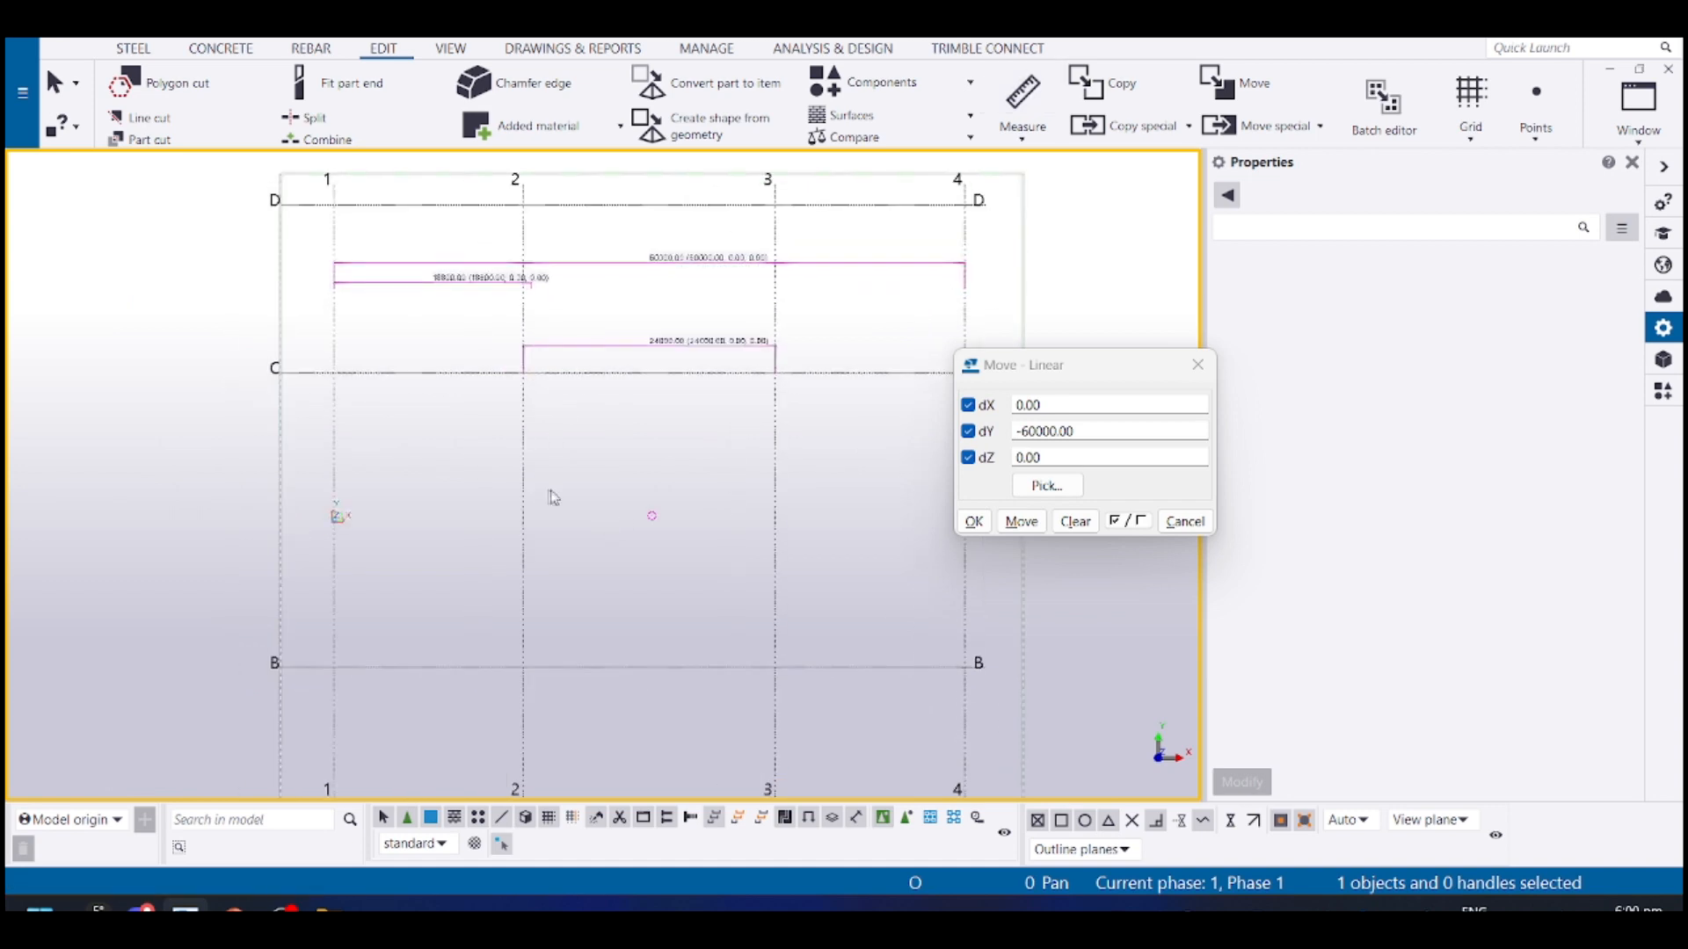
{"action": "scroll", "coordinate": [553, 496], "scroll_direction": "down", "scroll_amount": 4}
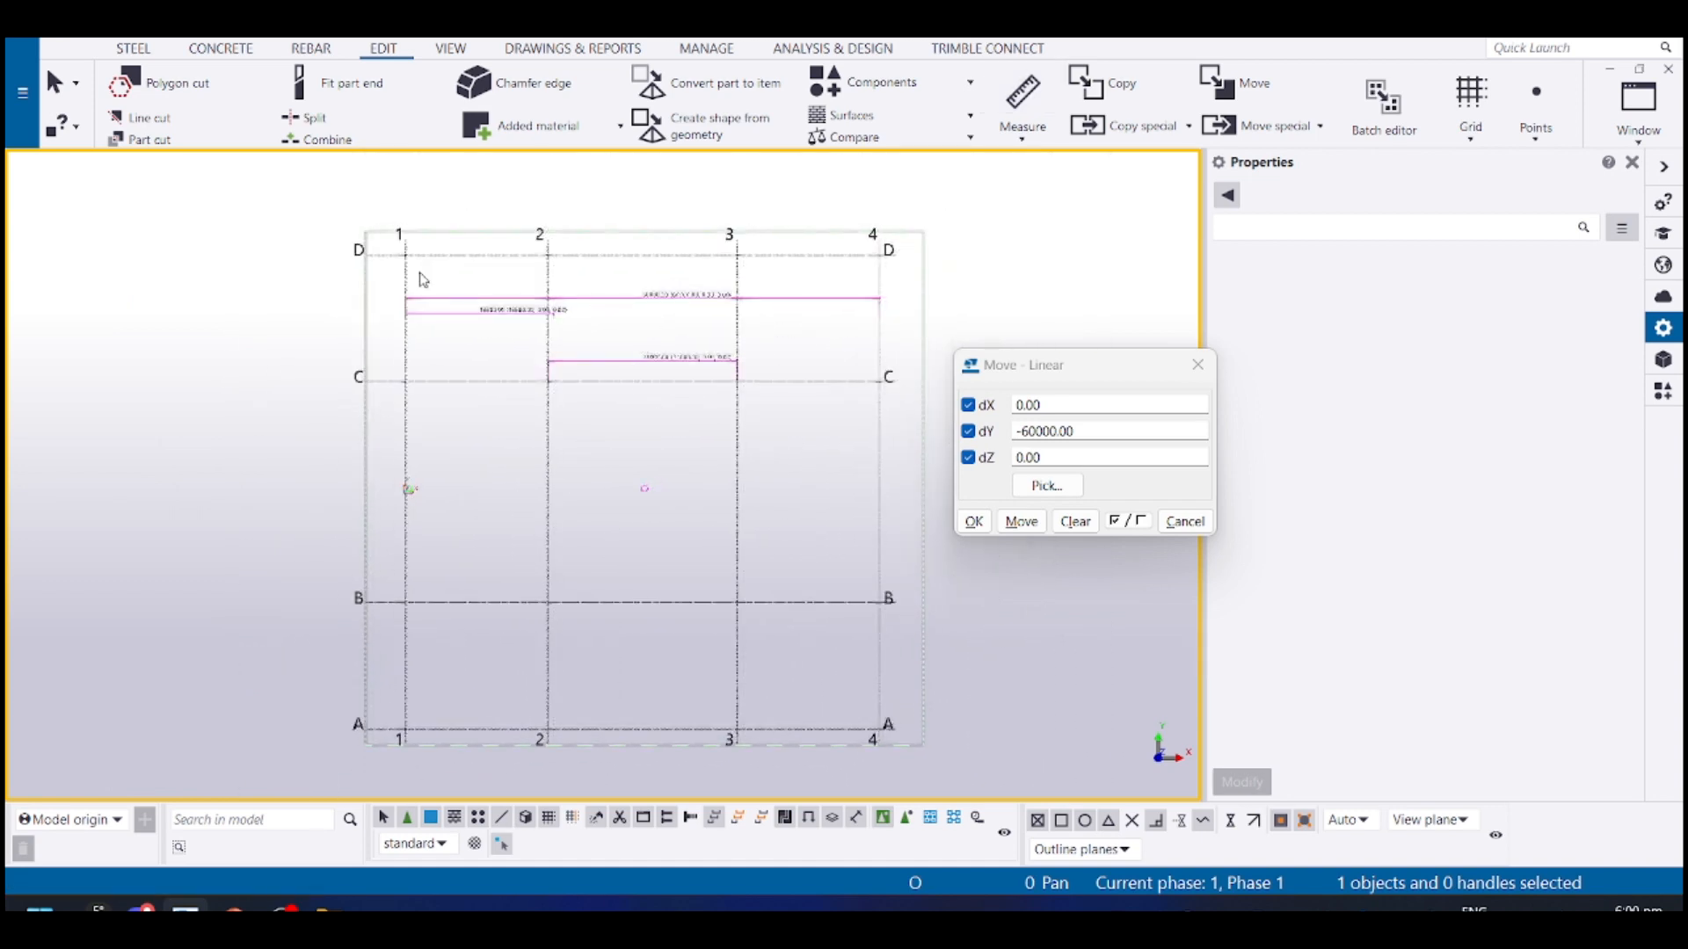
Redraw the view to clear all temporary measurement dimensions from the grid
{"action": "scroll", "coordinate": [430, 345], "scroll_direction": "up", "scroll_amount": 3}
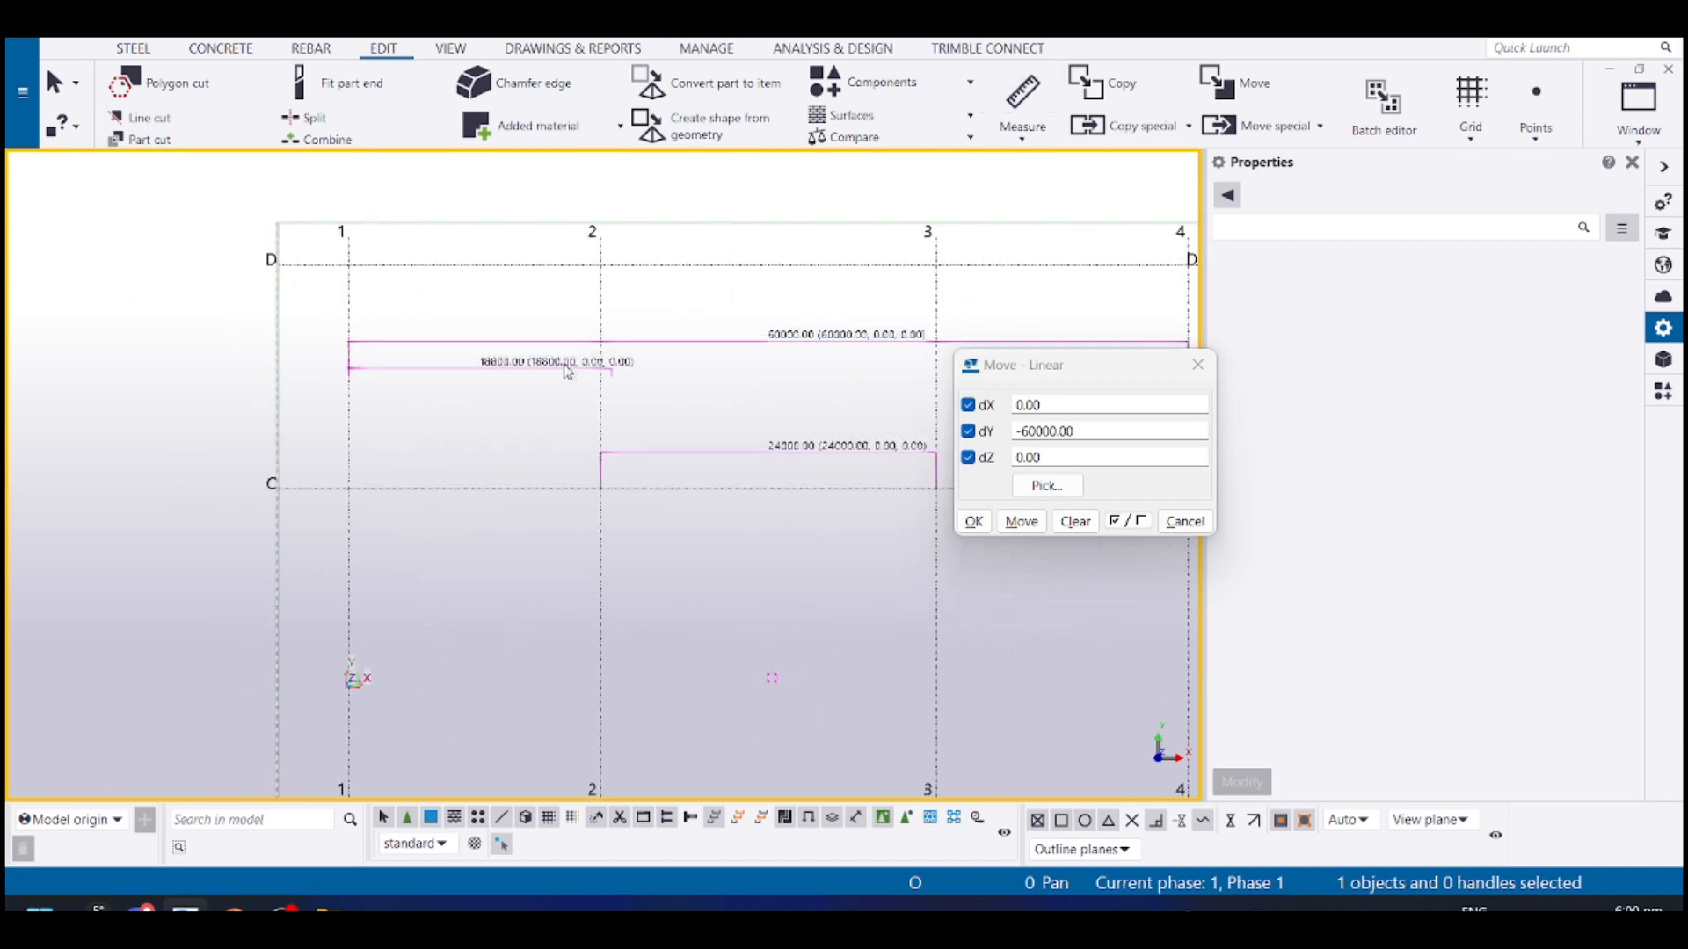
{"action": "middle_click_drag", "start_coordinate": [827, 352], "coordinate": [472, 371]}
{"action": "right_click", "coordinate": [619, 364]}
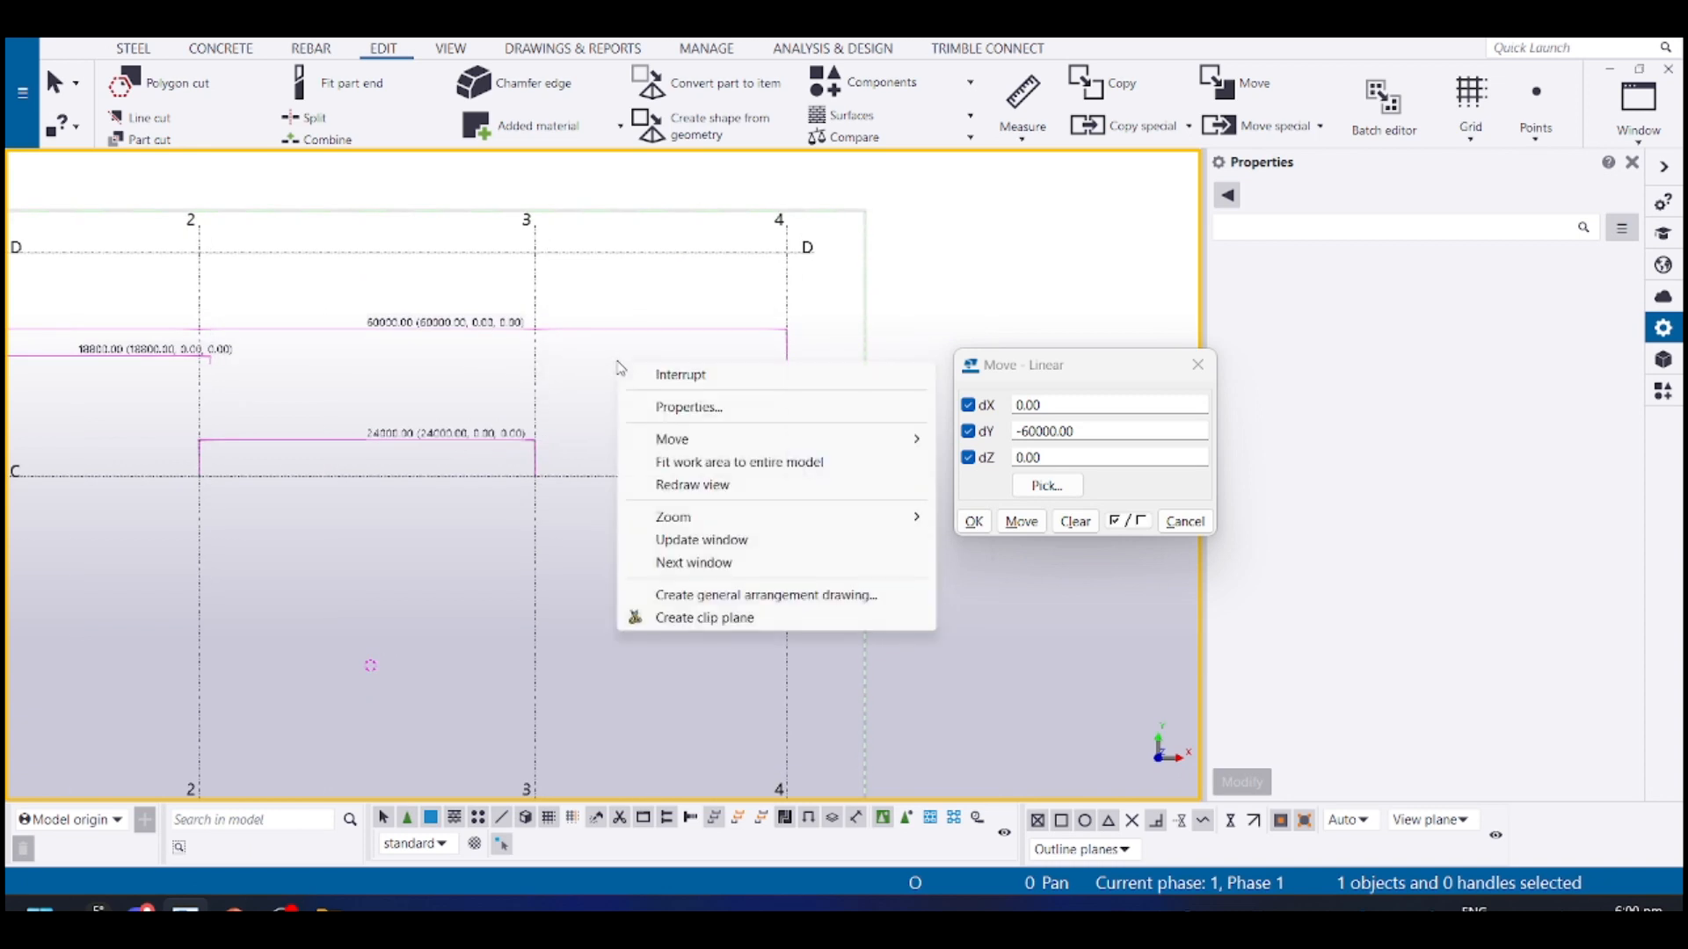
{"action": "left_click", "coordinate": [693, 486]}
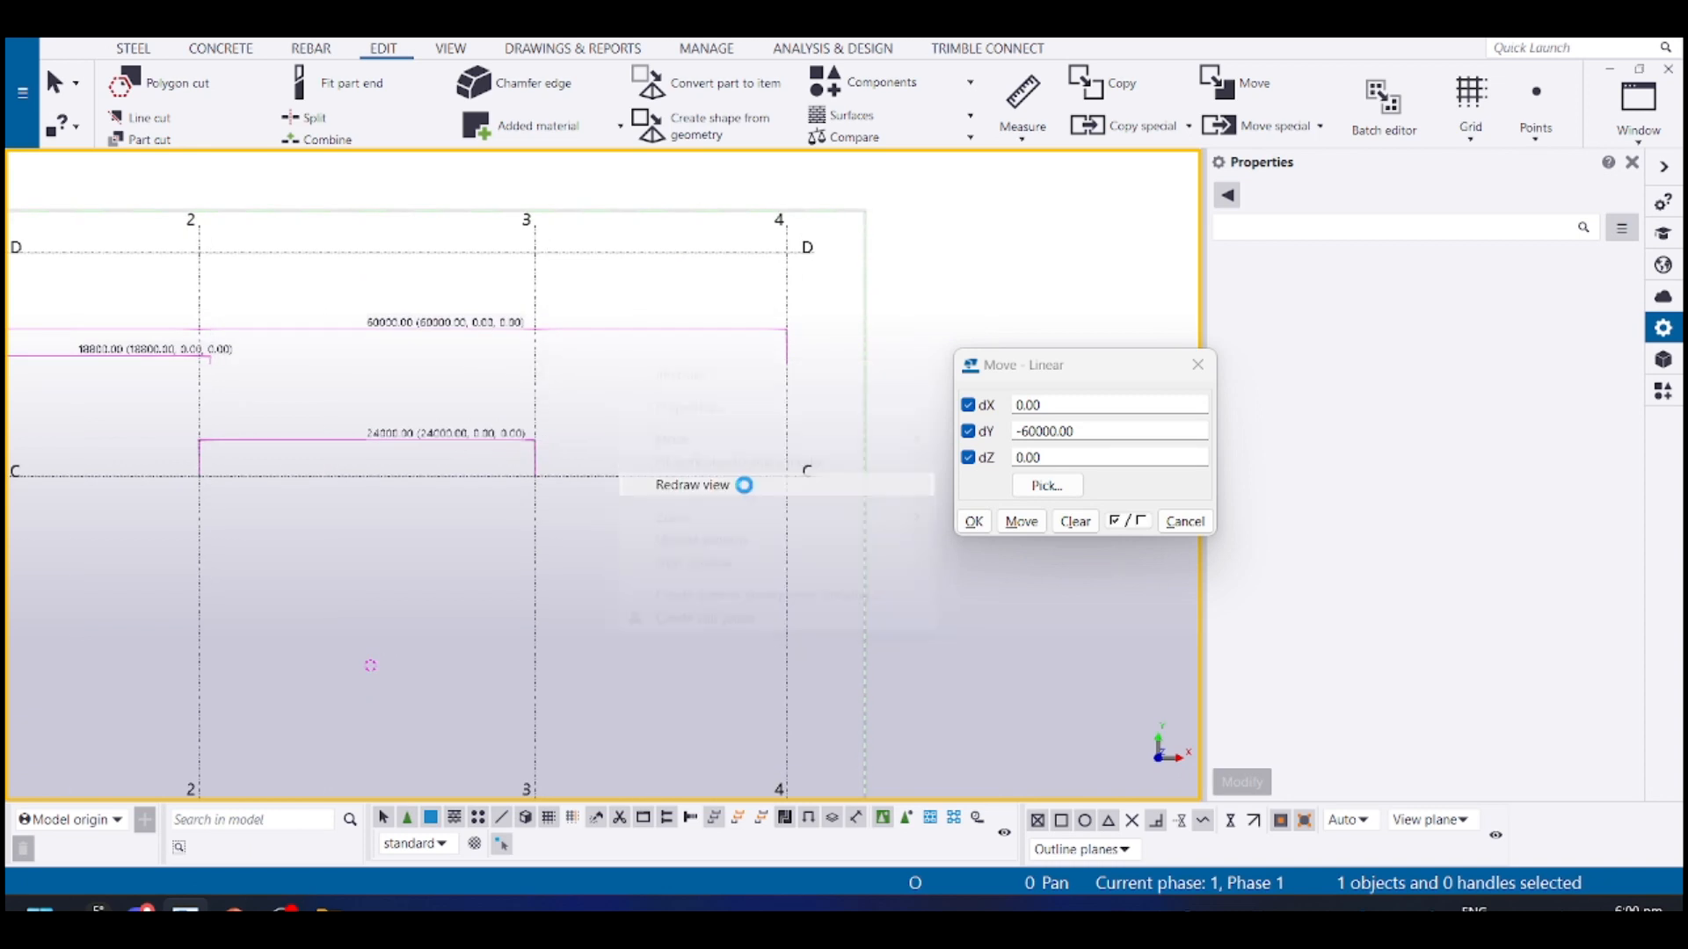
{"action": "scroll", "coordinate": [747, 422], "scroll_direction": "down", "scroll_amount": 2}
{"action": "middle_click_drag", "start_coordinate": [577, 397], "coordinate": [490, 416]}
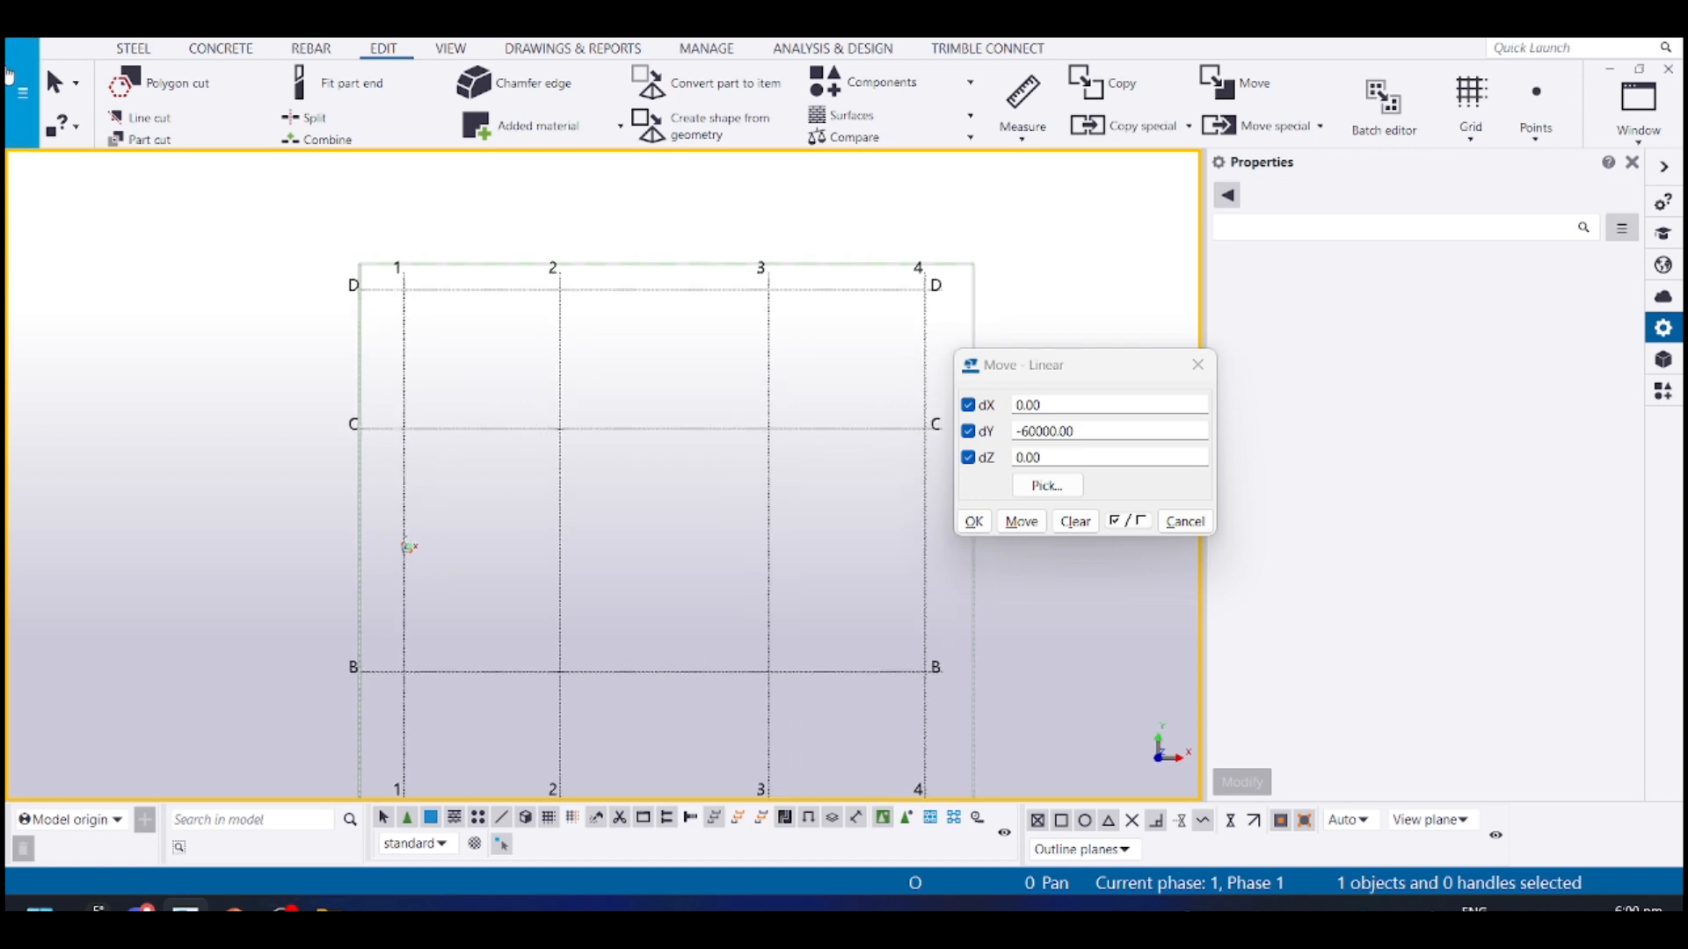
Open the keyboard shortcut settings, filter the modeling commands for "redraw" and select Redraw current view
{"action": "left_click", "coordinate": [22, 93]}
{"action": "left_click", "coordinate": [167, 547]}
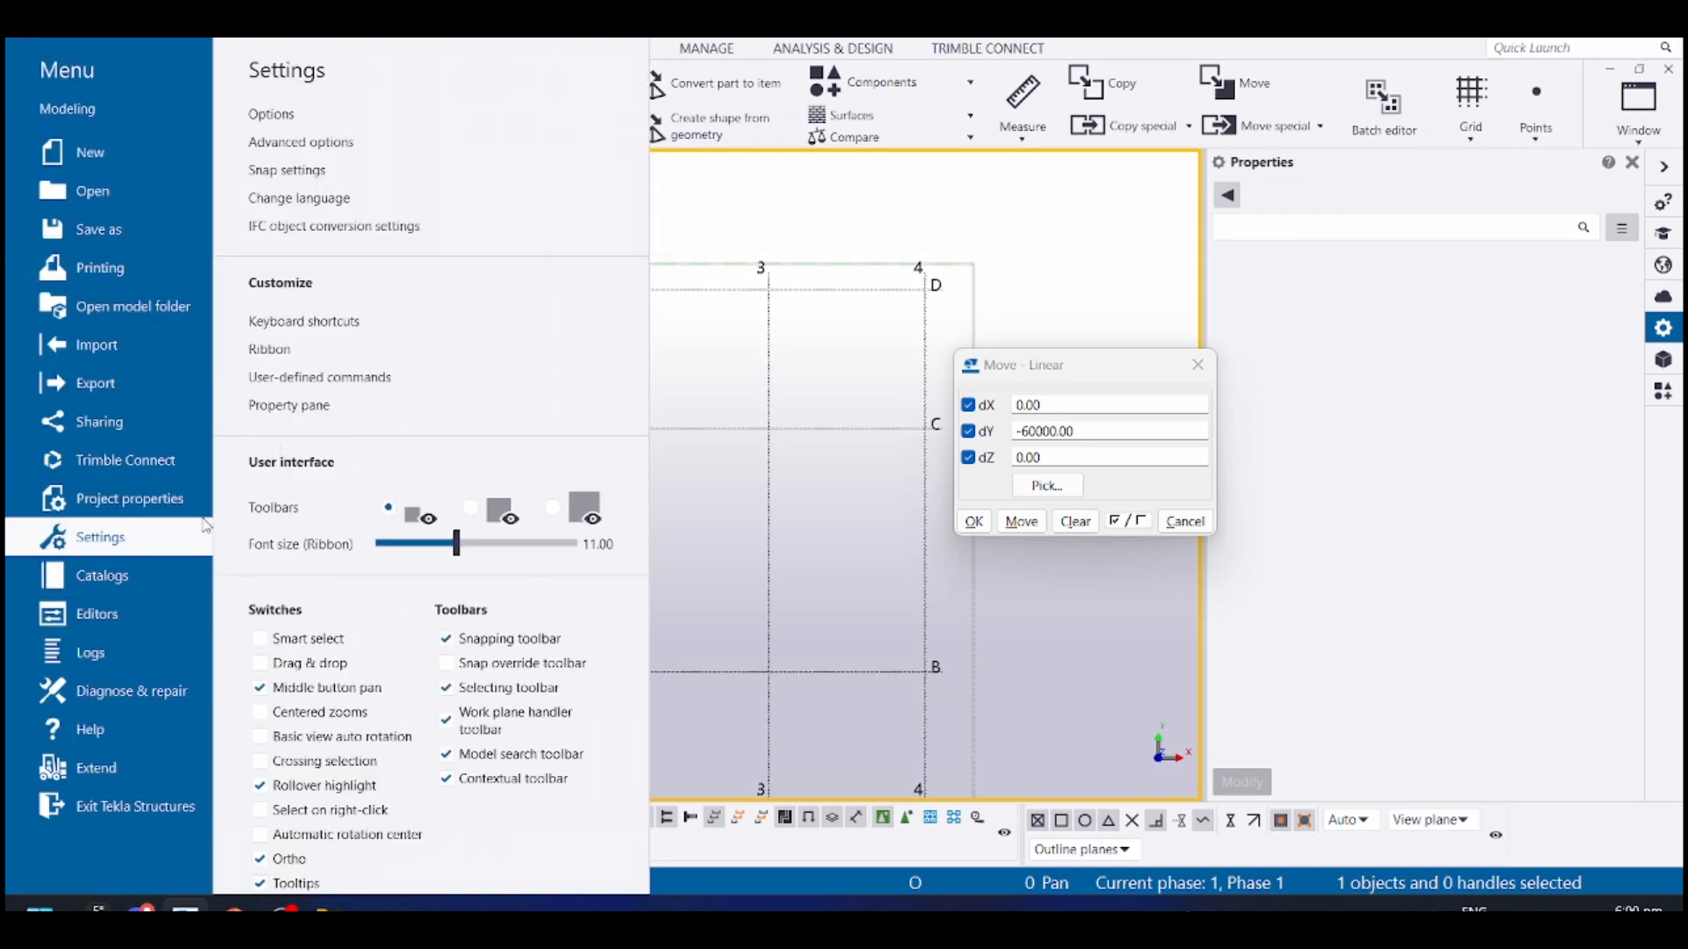
{"action": "left_click", "coordinate": [389, 327]}
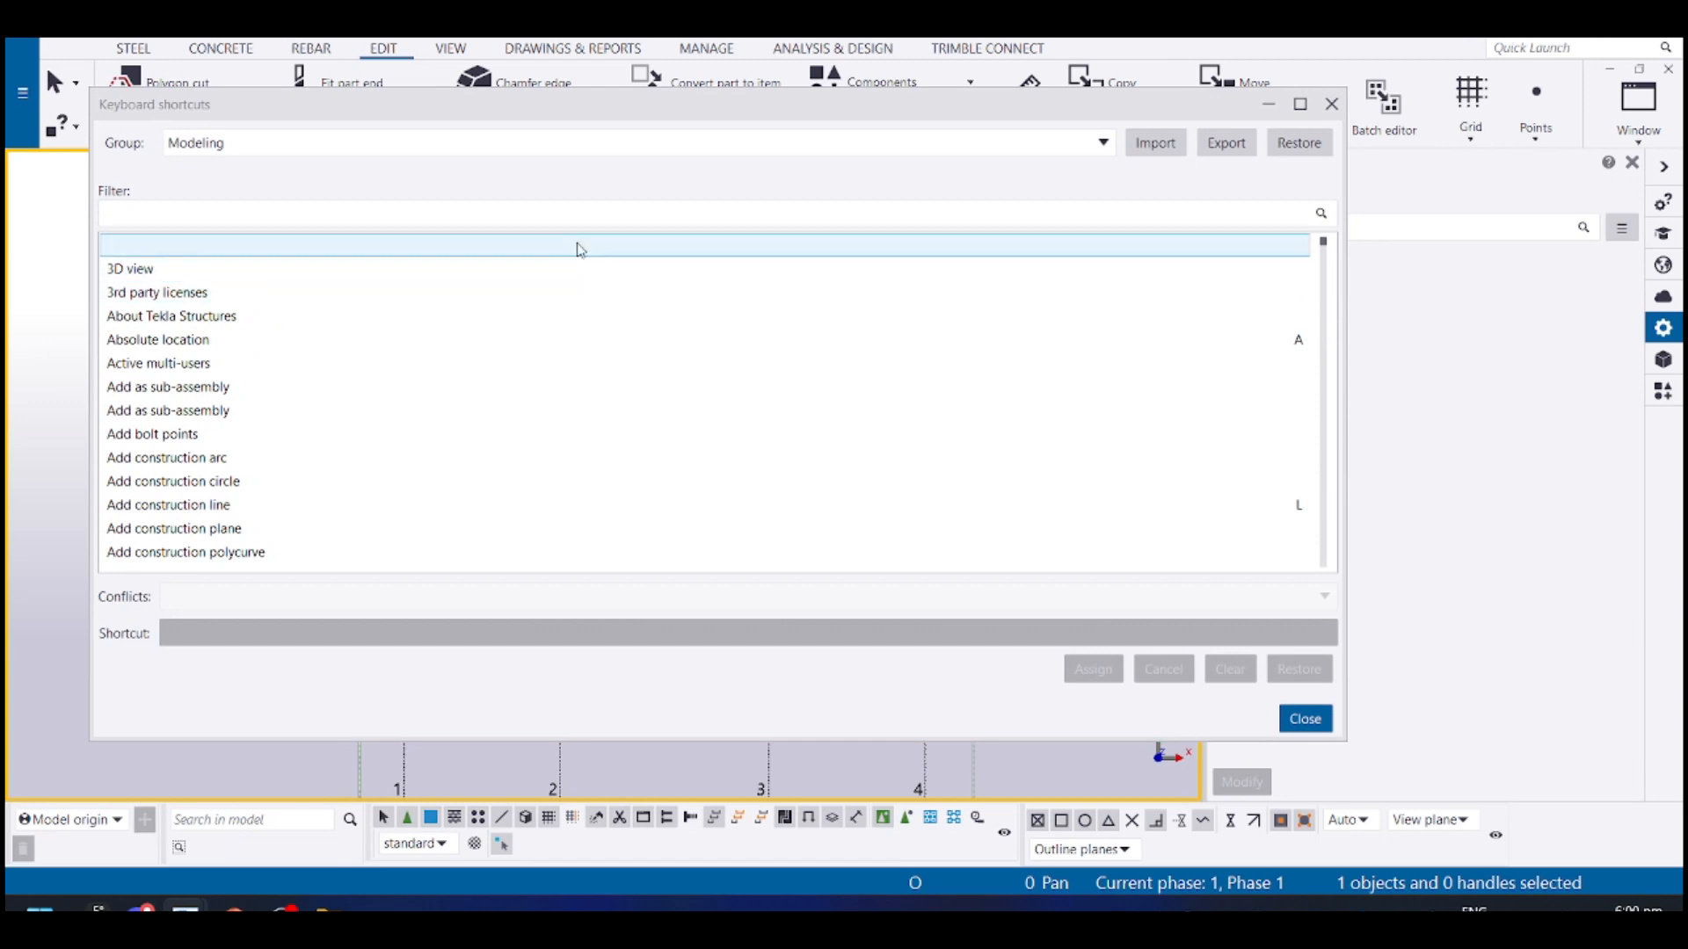
{"action": "type", "text": "red"}
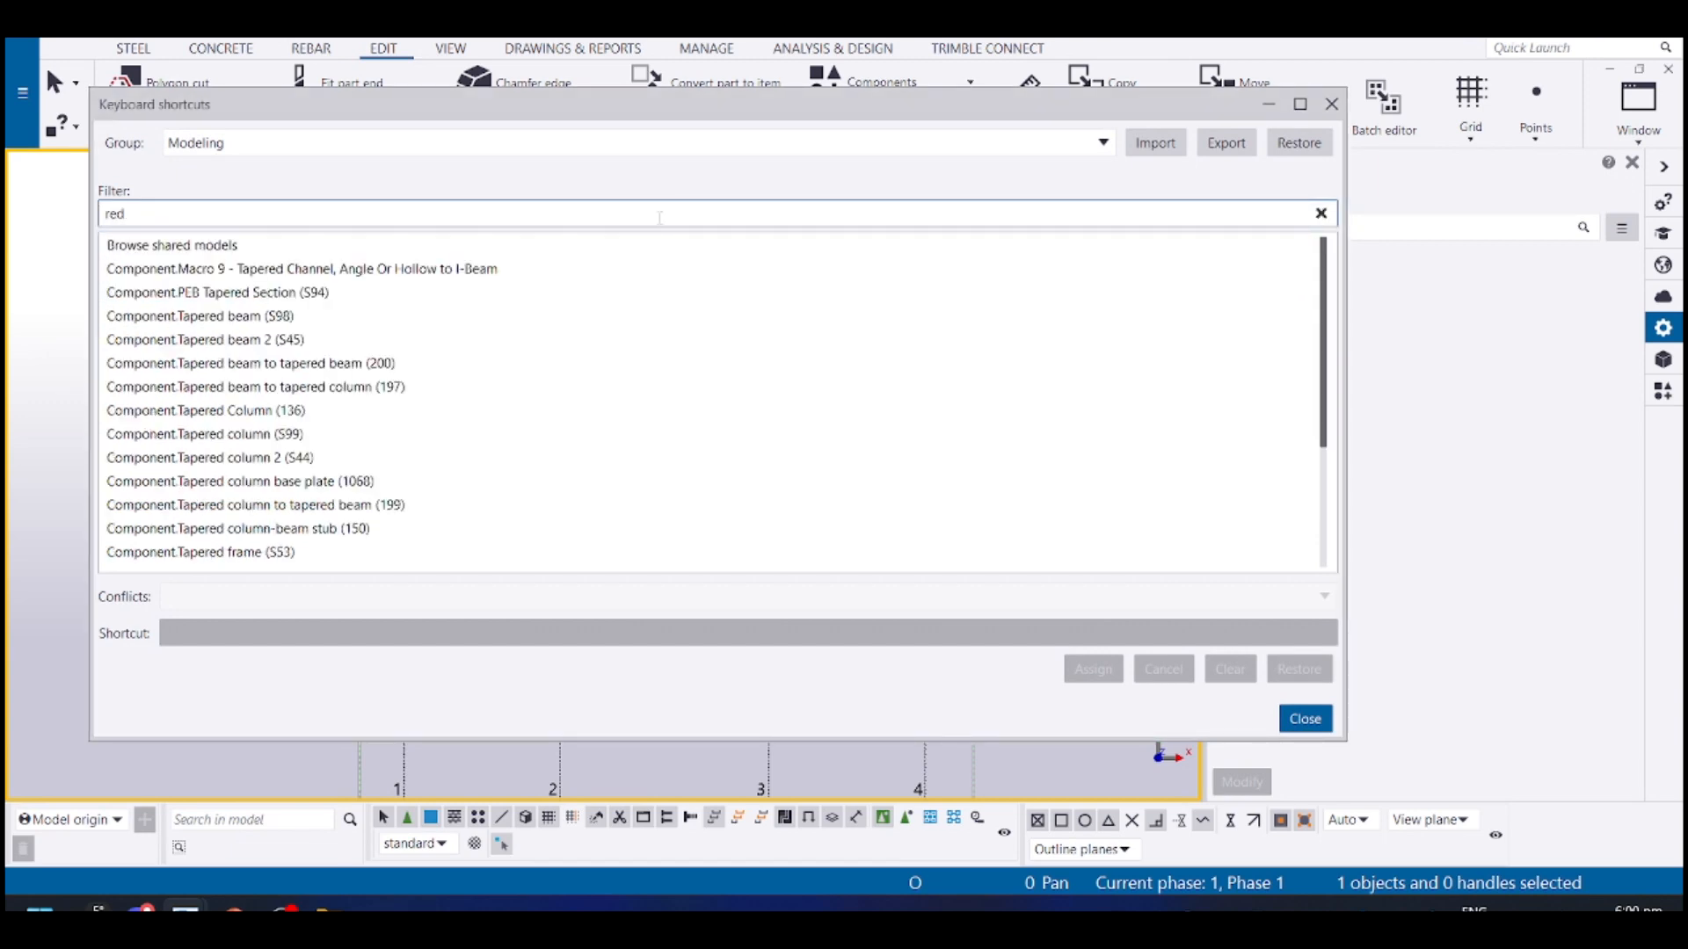
{"action": "type", "text": "raw"}
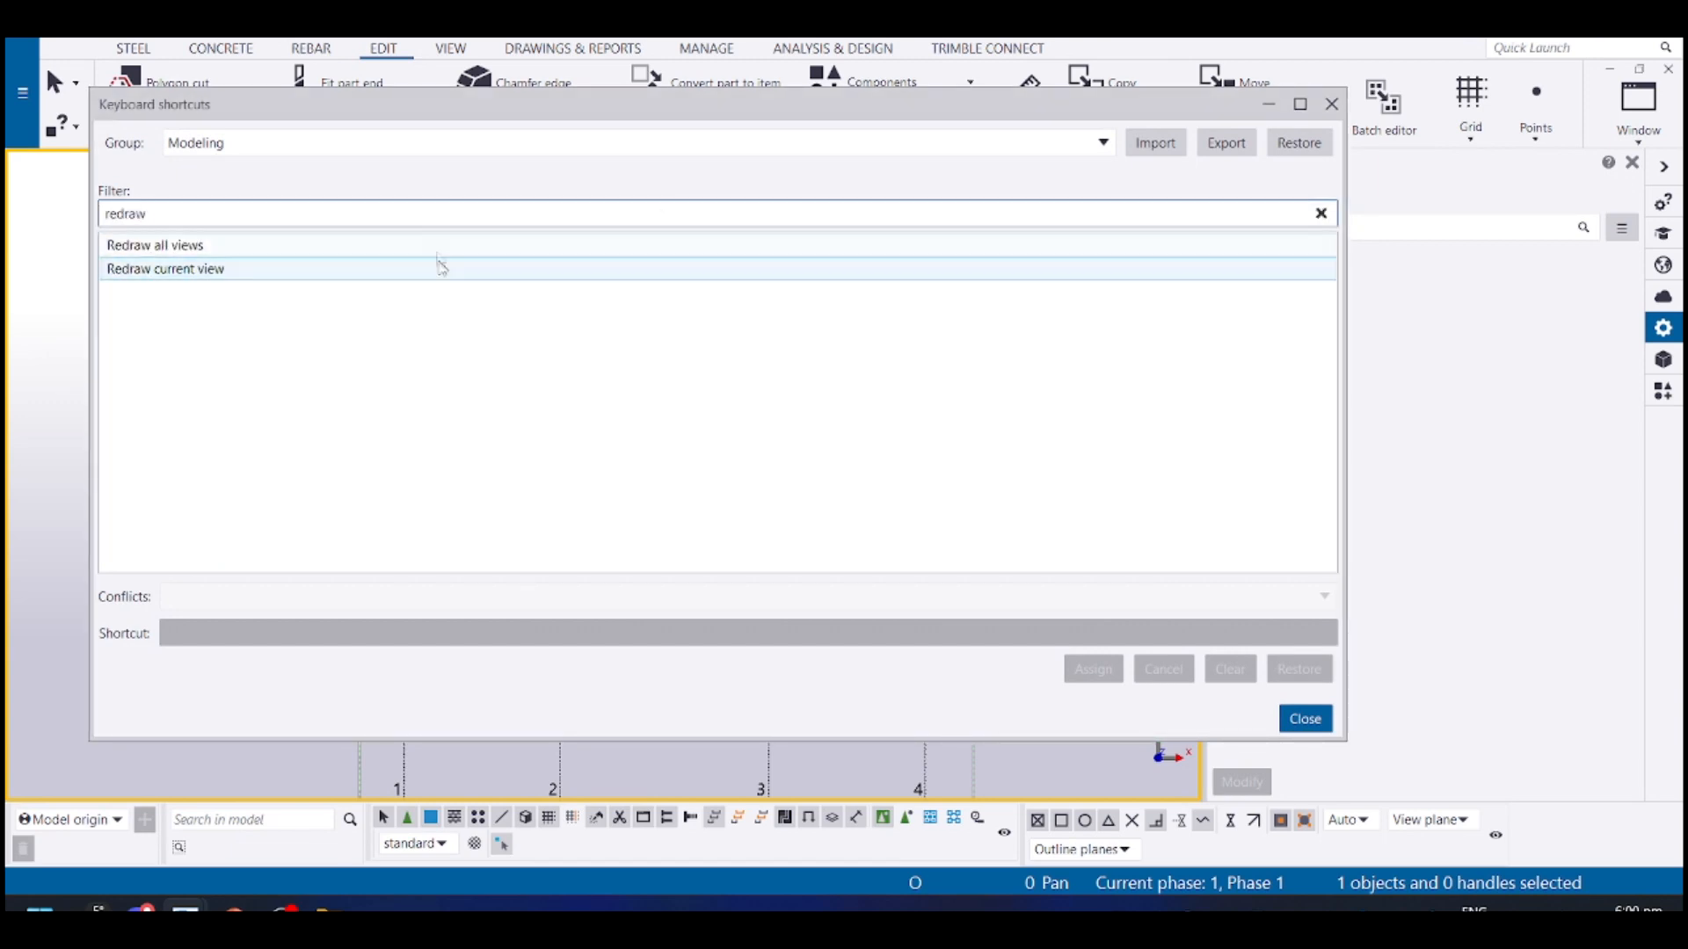
{"action": "left_click", "coordinate": [397, 280]}
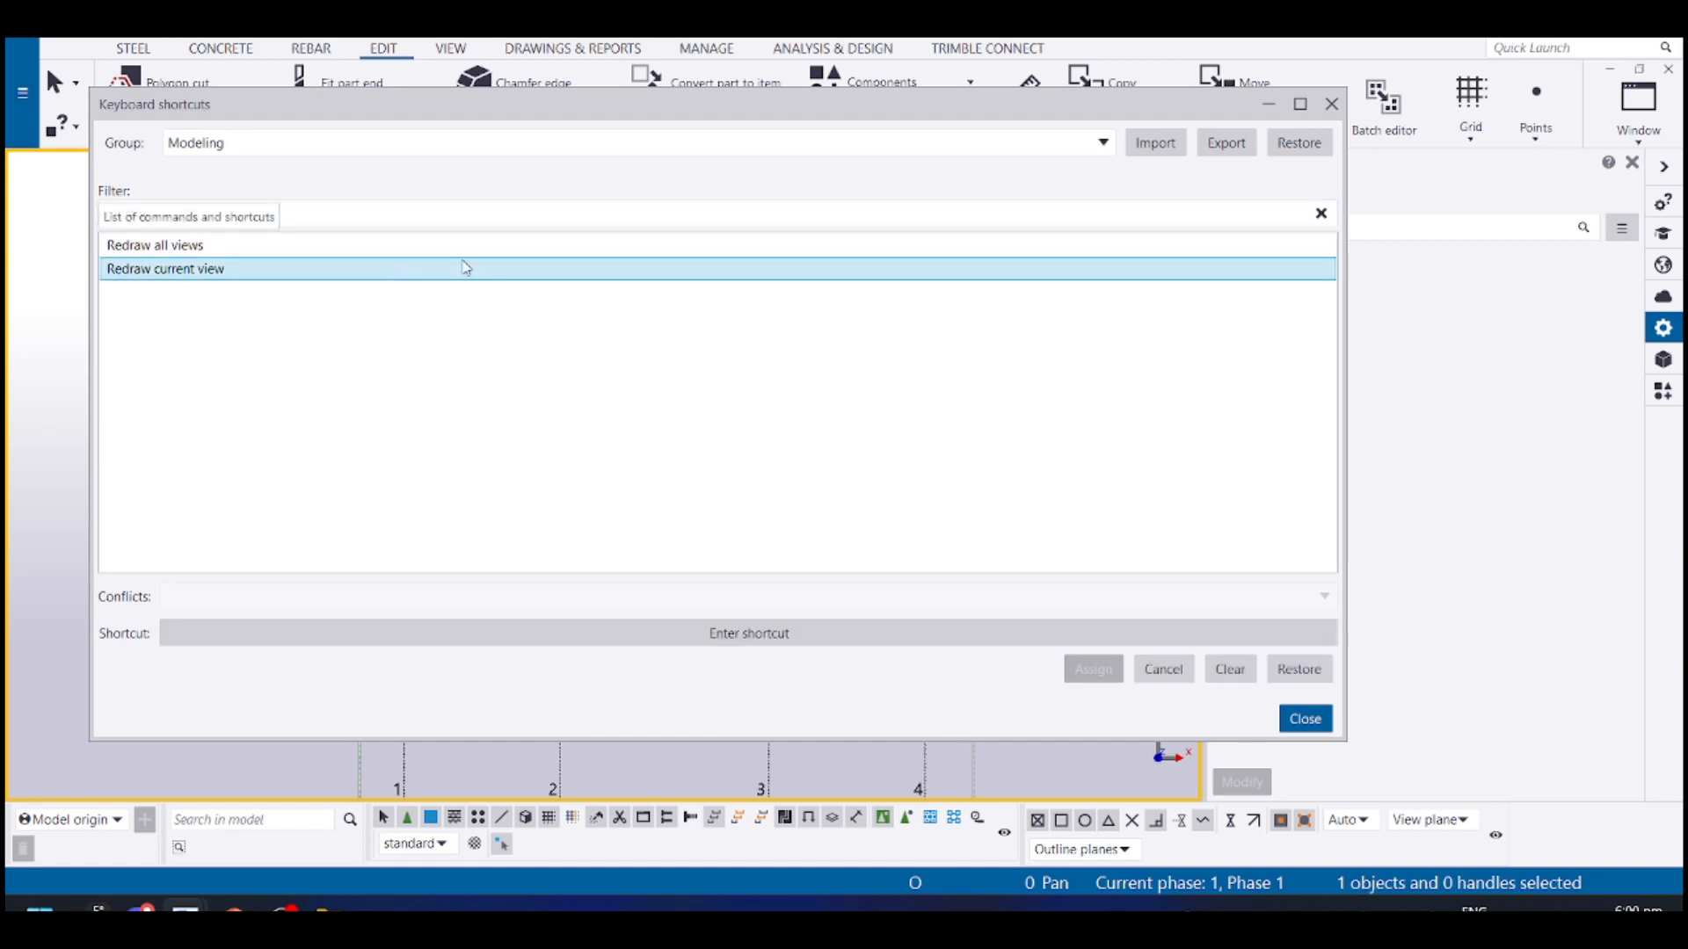
{"action": "left_click", "coordinate": [479, 211]}
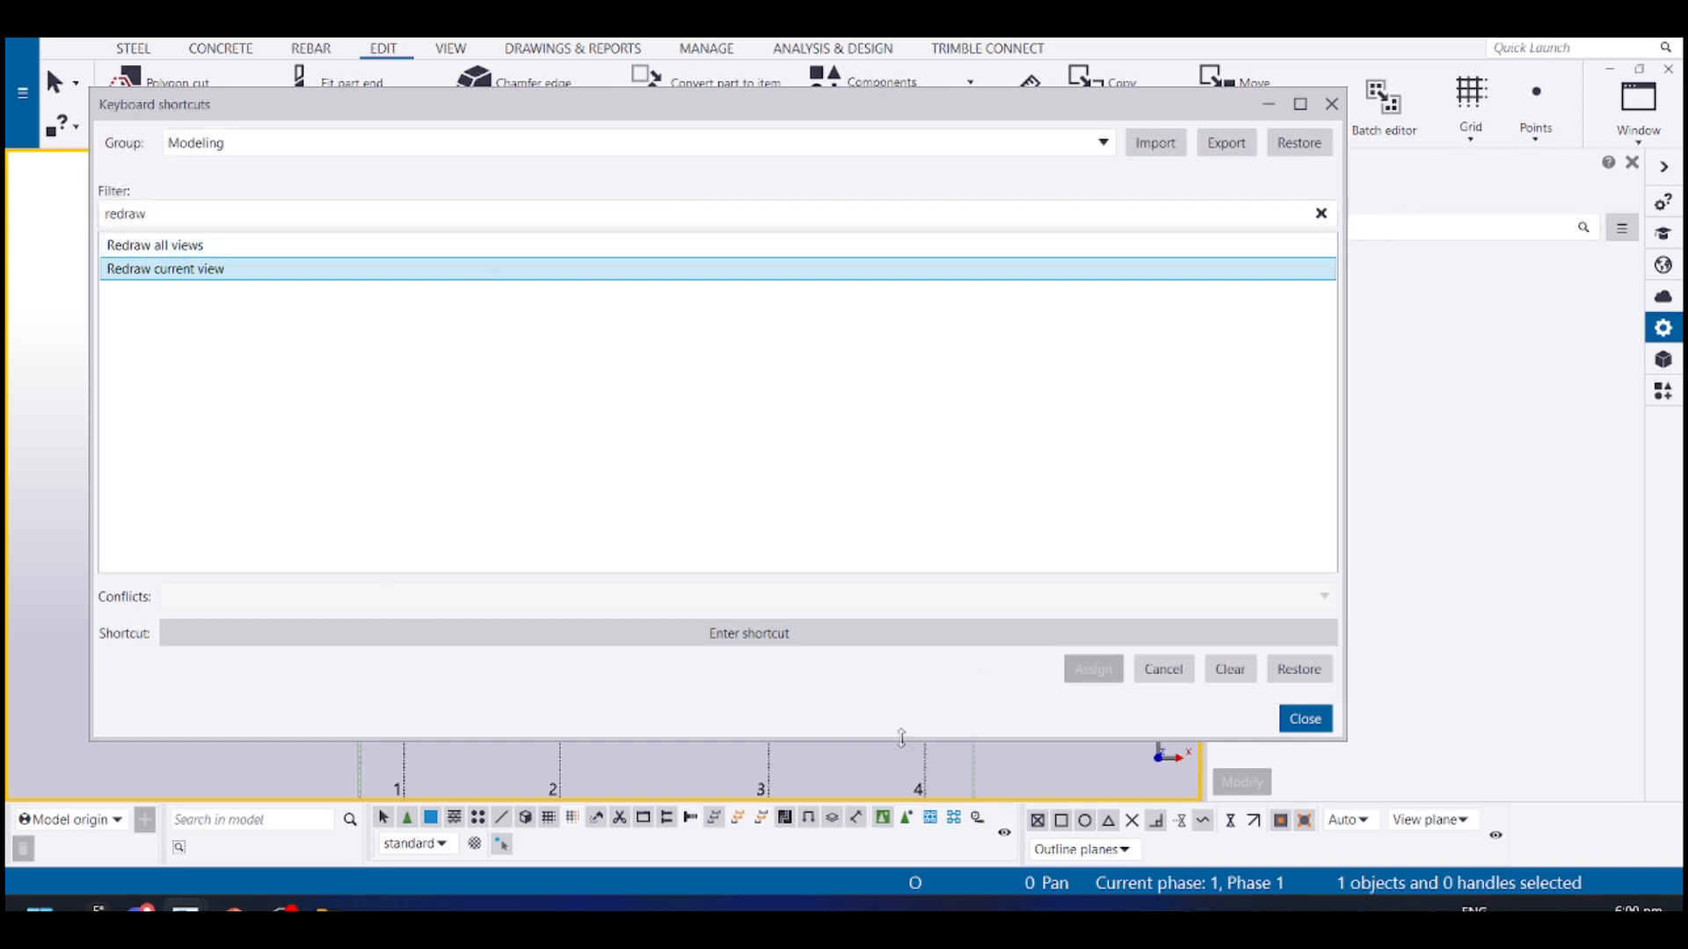
Assign R as the shortcut for Redraw current view, replace the conflicting Relative location shortcut, and close the shortcut settings
{"action": "left_click", "coordinate": [847, 634]}
{"action": "key", "text": "r"}
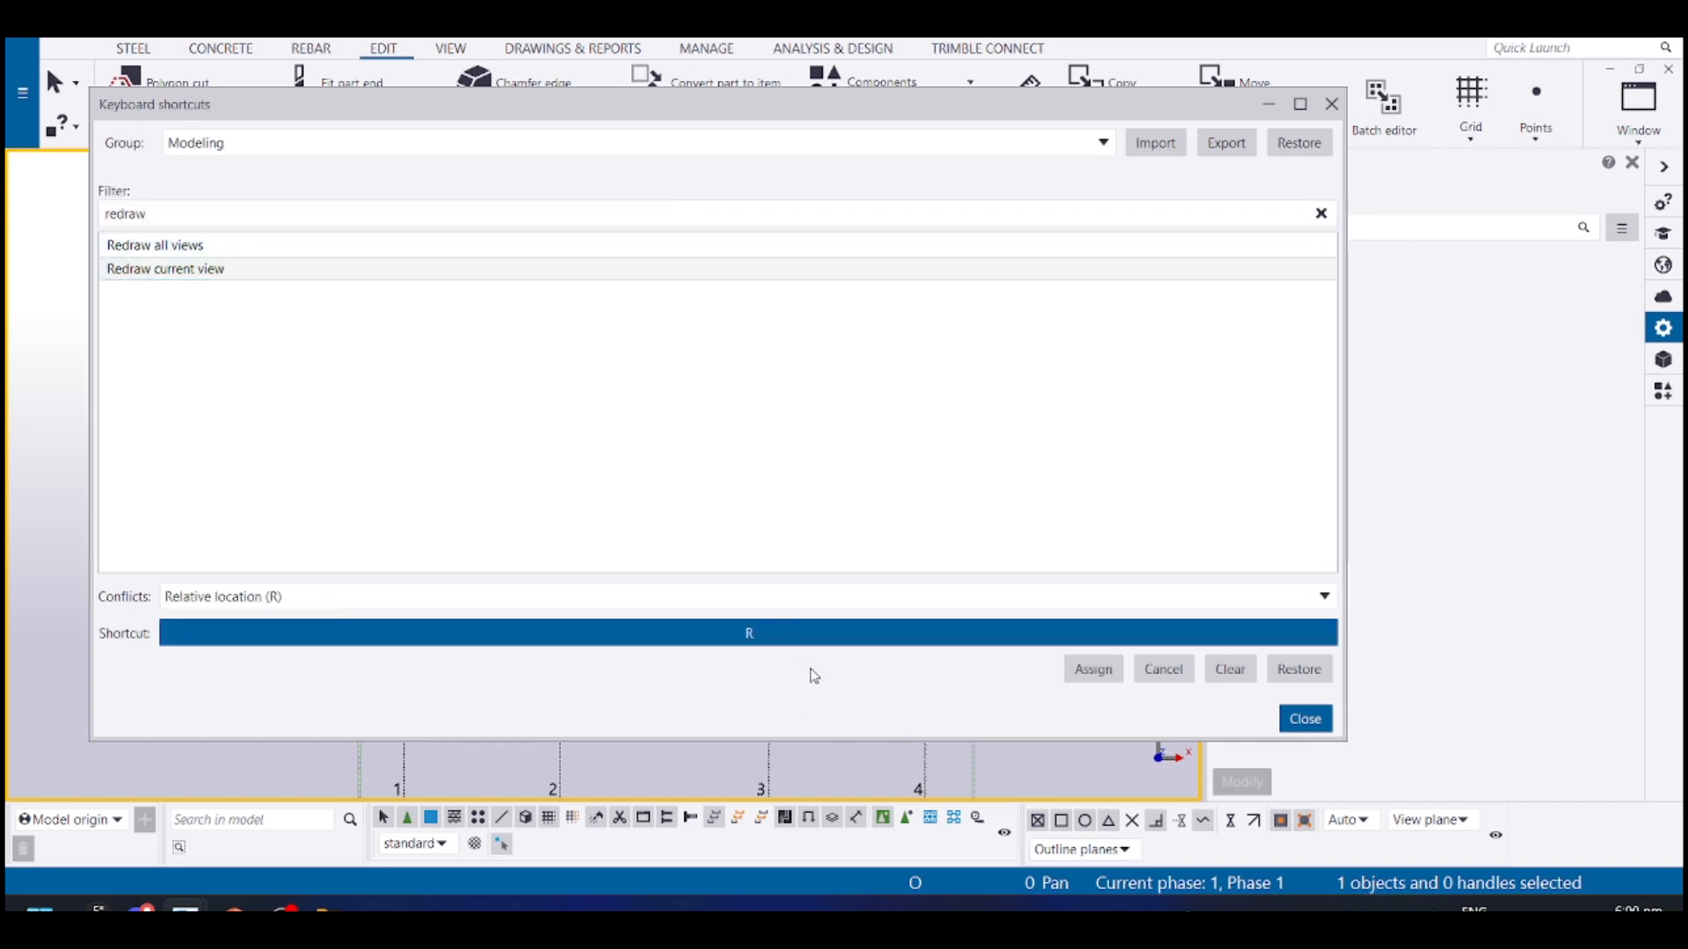
{"action": "left_click", "coordinate": [1093, 669]}
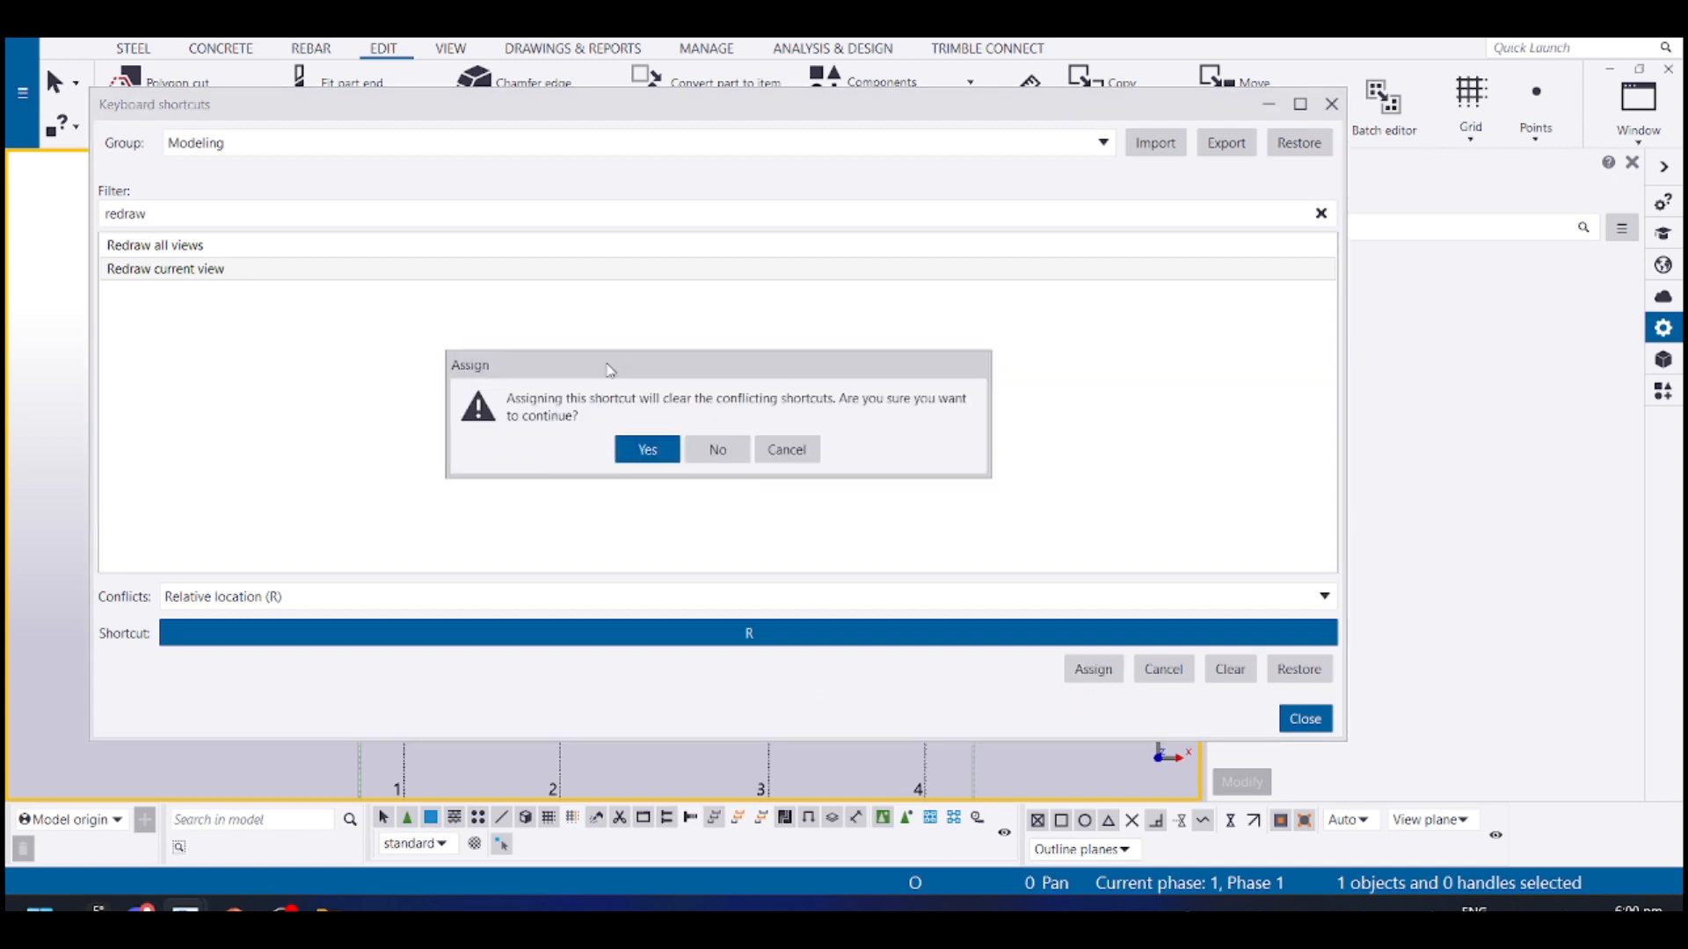
{"action": "left_click", "coordinate": [648, 446]}
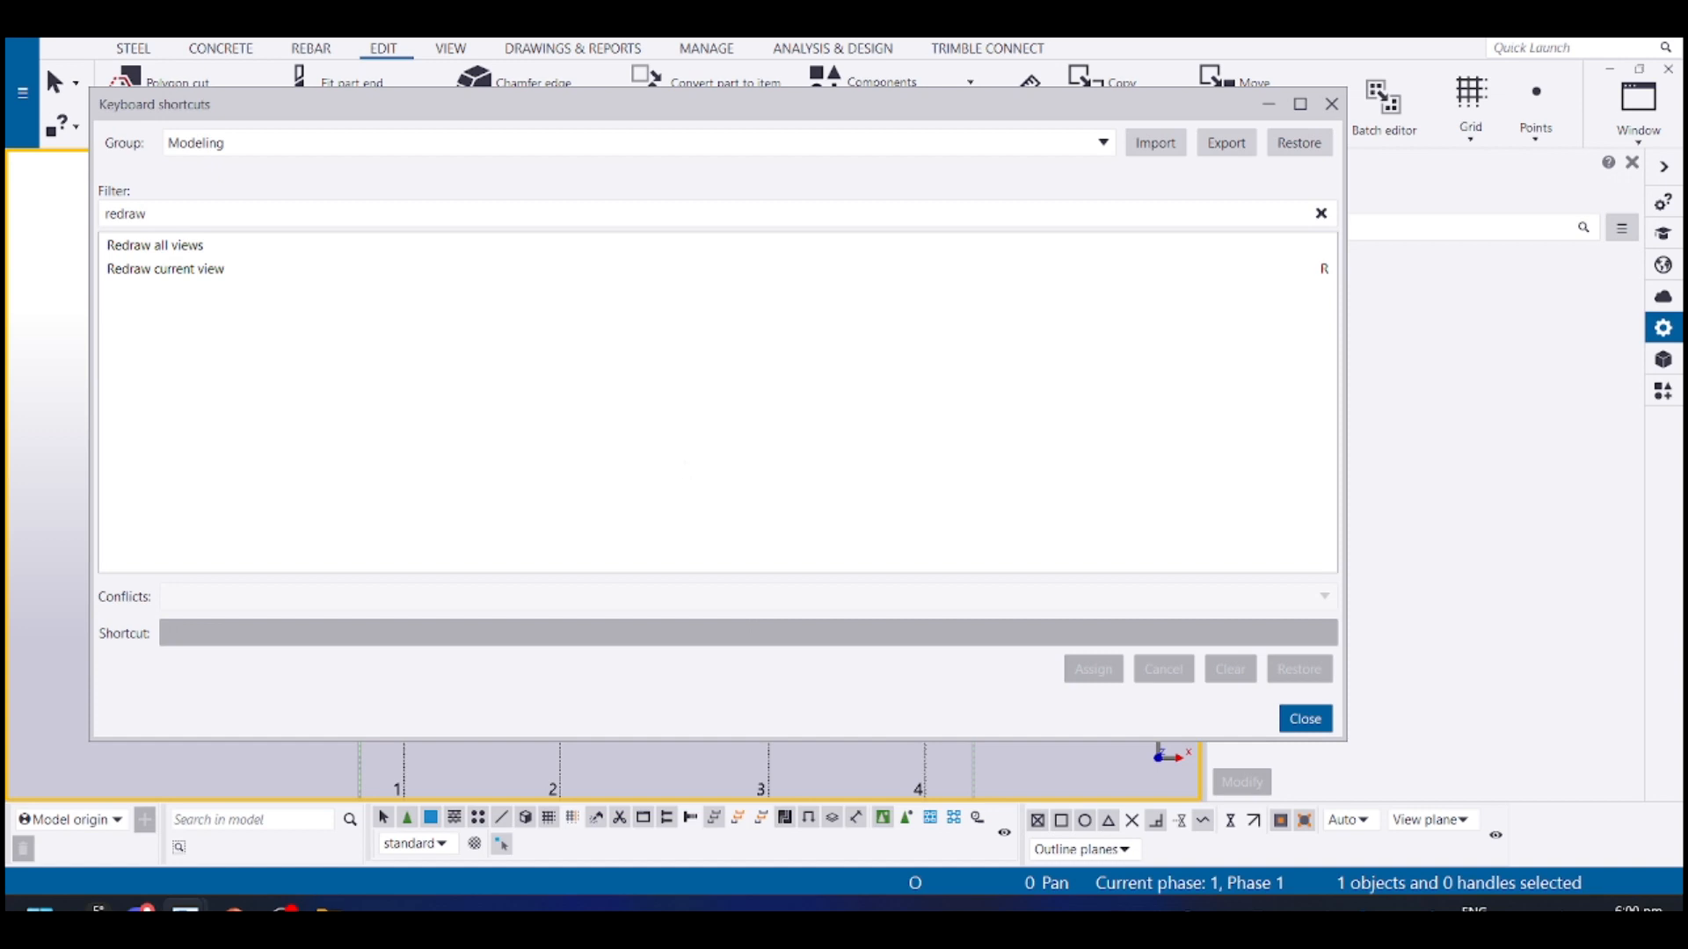
{"action": "left_click", "coordinate": [1305, 718]}
Measure a distance perpendicular to grid line C between grid lines 2 and 3, and redraw the view to clear it
{"action": "scroll", "coordinate": [251, 352], "scroll_direction": "down", "scroll_amount": 3}
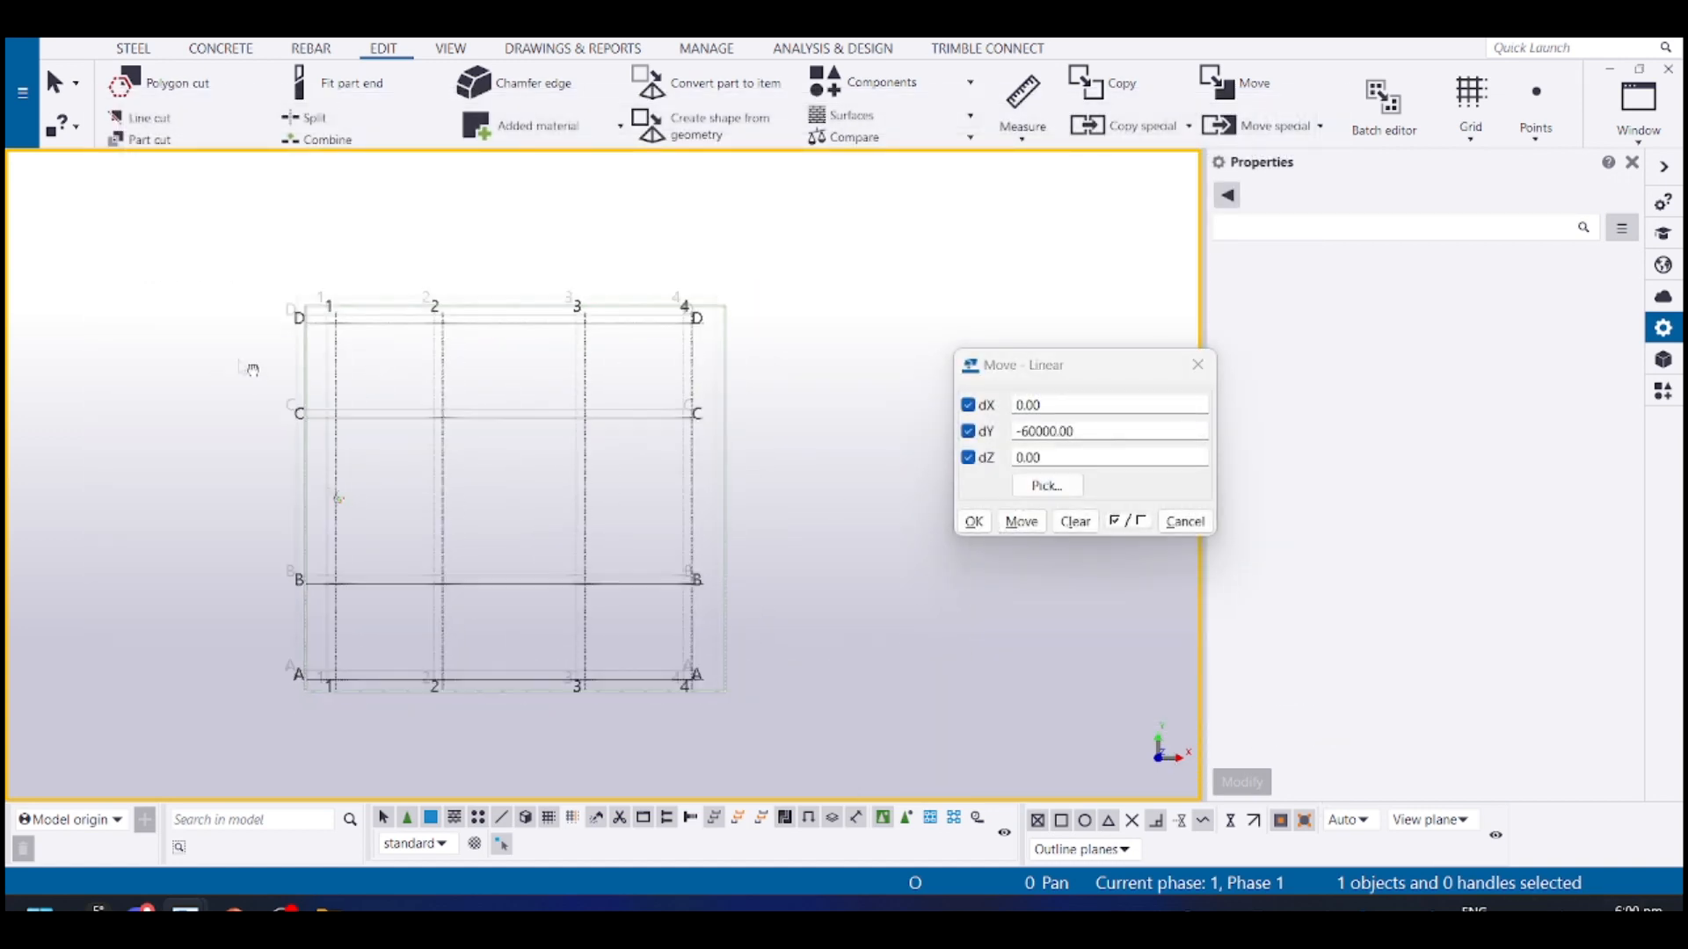
{"action": "scroll", "coordinate": [505, 387], "scroll_direction": "up", "scroll_amount": 3}
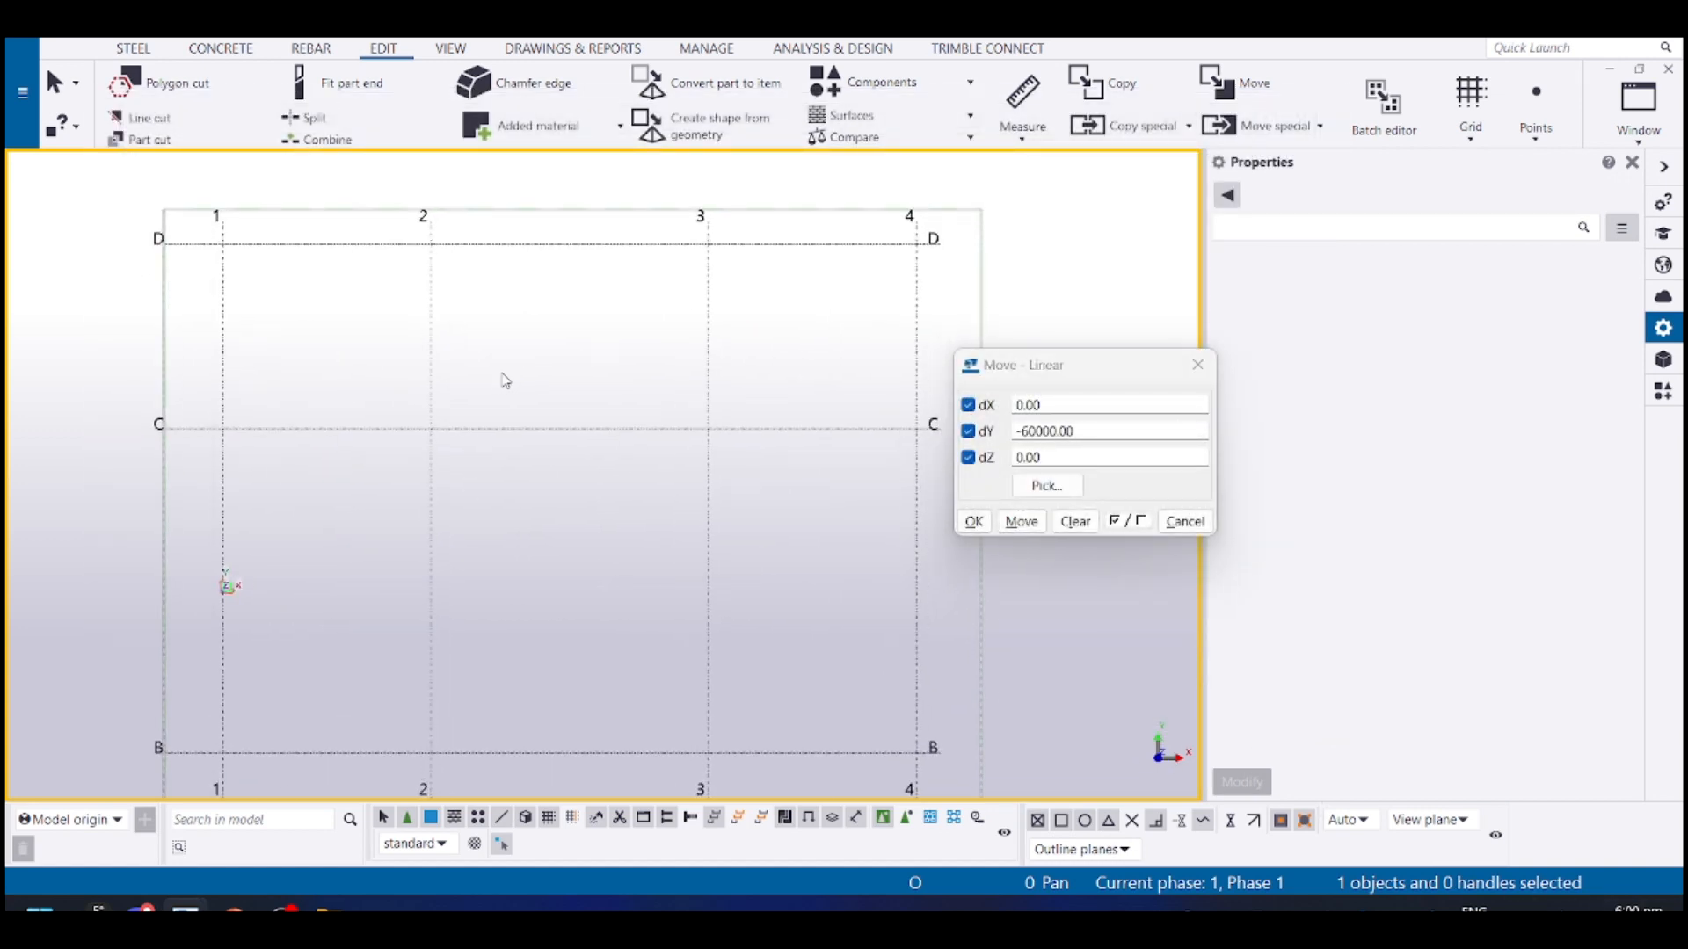
{"action": "key", "text": "f"}
{"action": "scroll", "coordinate": [515, 441], "scroll_direction": "up", "scroll_amount": 5}
{"action": "left_click", "coordinate": [534, 423]}
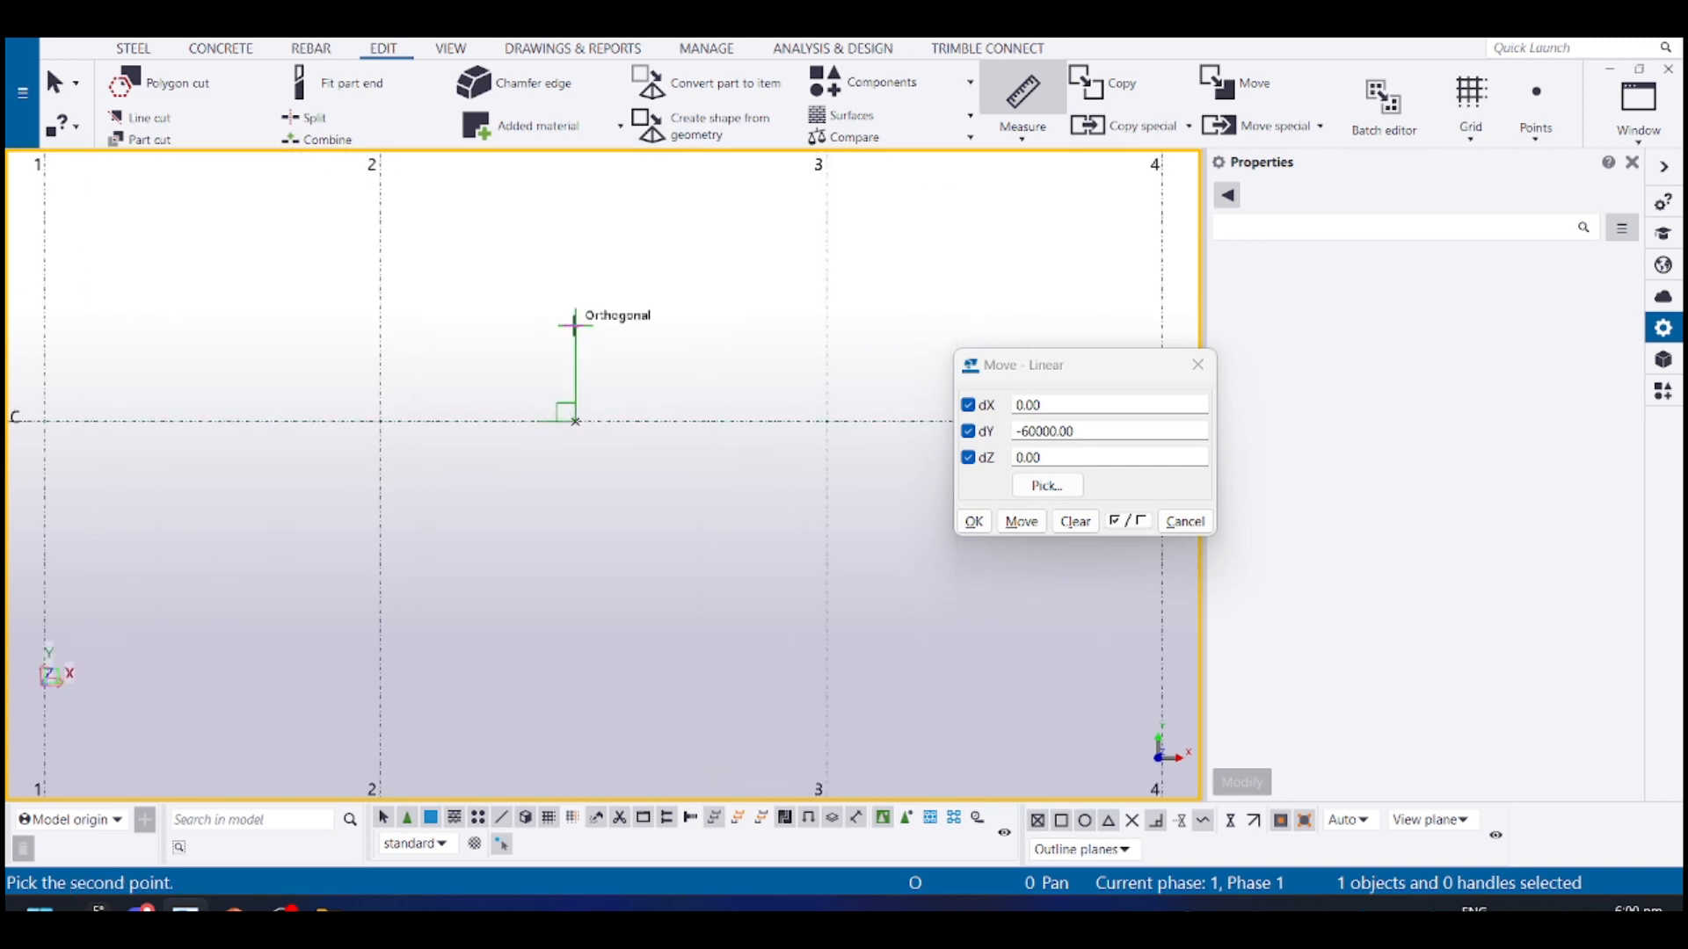
{"action": "left_click", "coordinate": [589, 323]}
{"action": "left_click", "coordinate": [639, 379]}
{"action": "middle_click_drag", "start_coordinate": [587, 386], "coordinate": [448, 408]}
{"action": "key", "text": "Escape"}
{"action": "scroll", "coordinate": [525, 361], "scroll_direction": "down", "scroll_amount": 1}
{"action": "scroll", "coordinate": [525, 361], "scroll_direction": "down", "scroll_amount": 4}
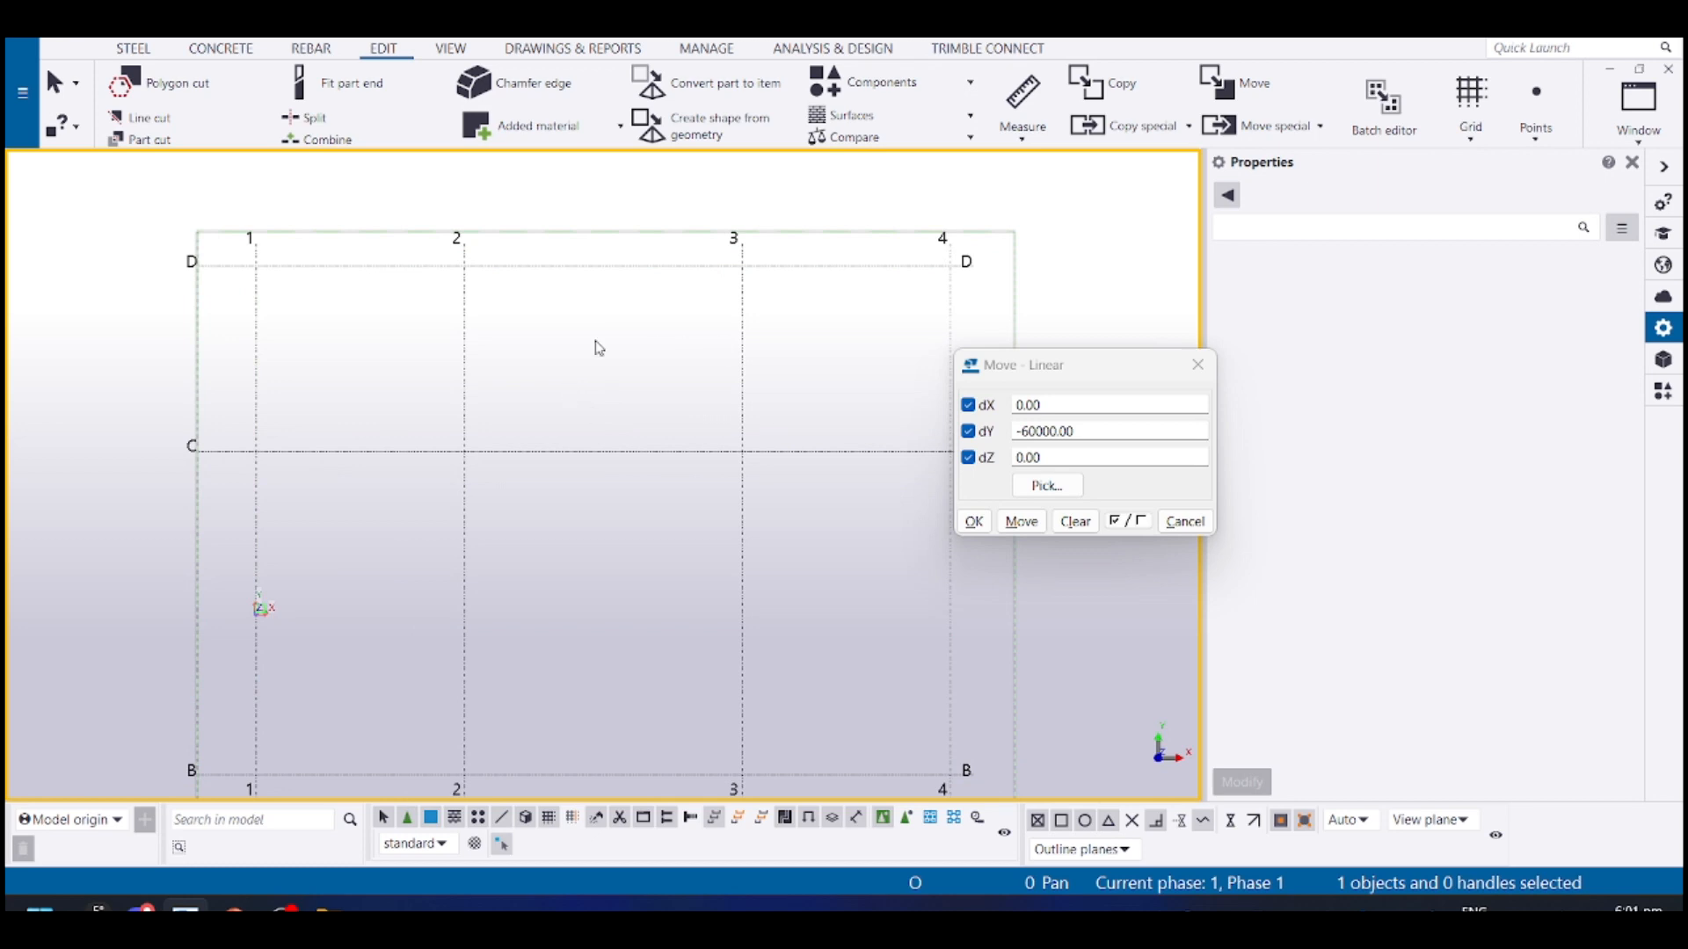
{"action": "middle_click_drag", "start_coordinate": [592, 346], "coordinate": [561, 337]}
{"action": "middle_click_drag", "start_coordinate": [455, 358], "coordinate": [529, 353]}
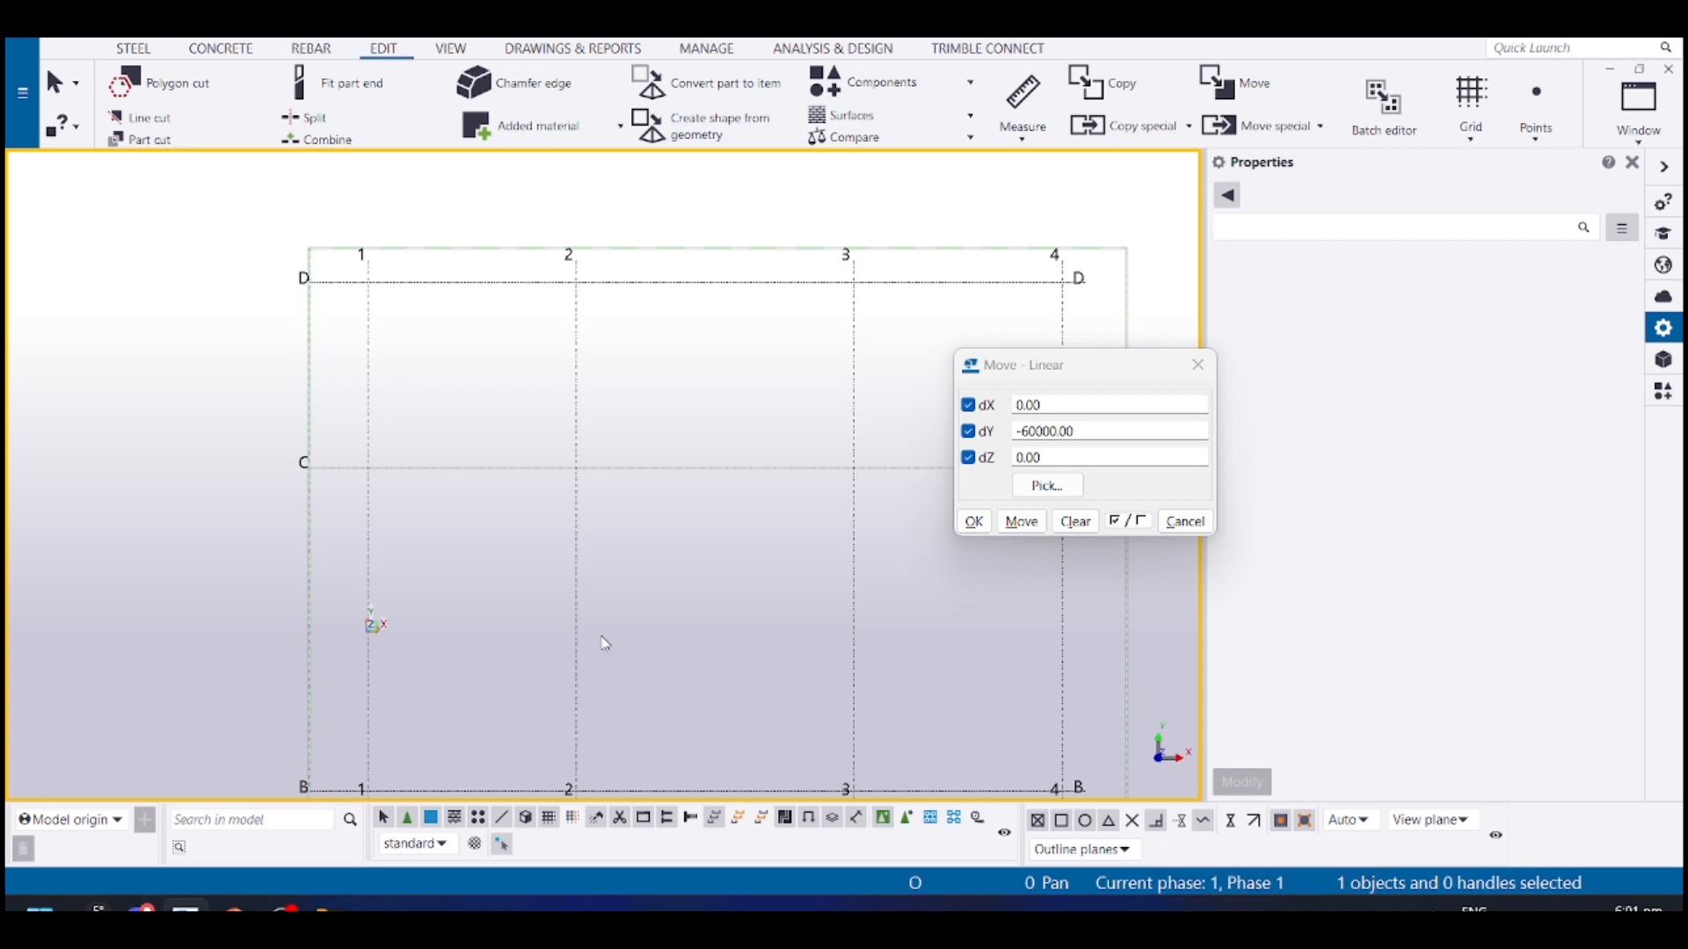
{"action": "middle_click_drag", "start_coordinate": [659, 446], "coordinate": [420, 404]}
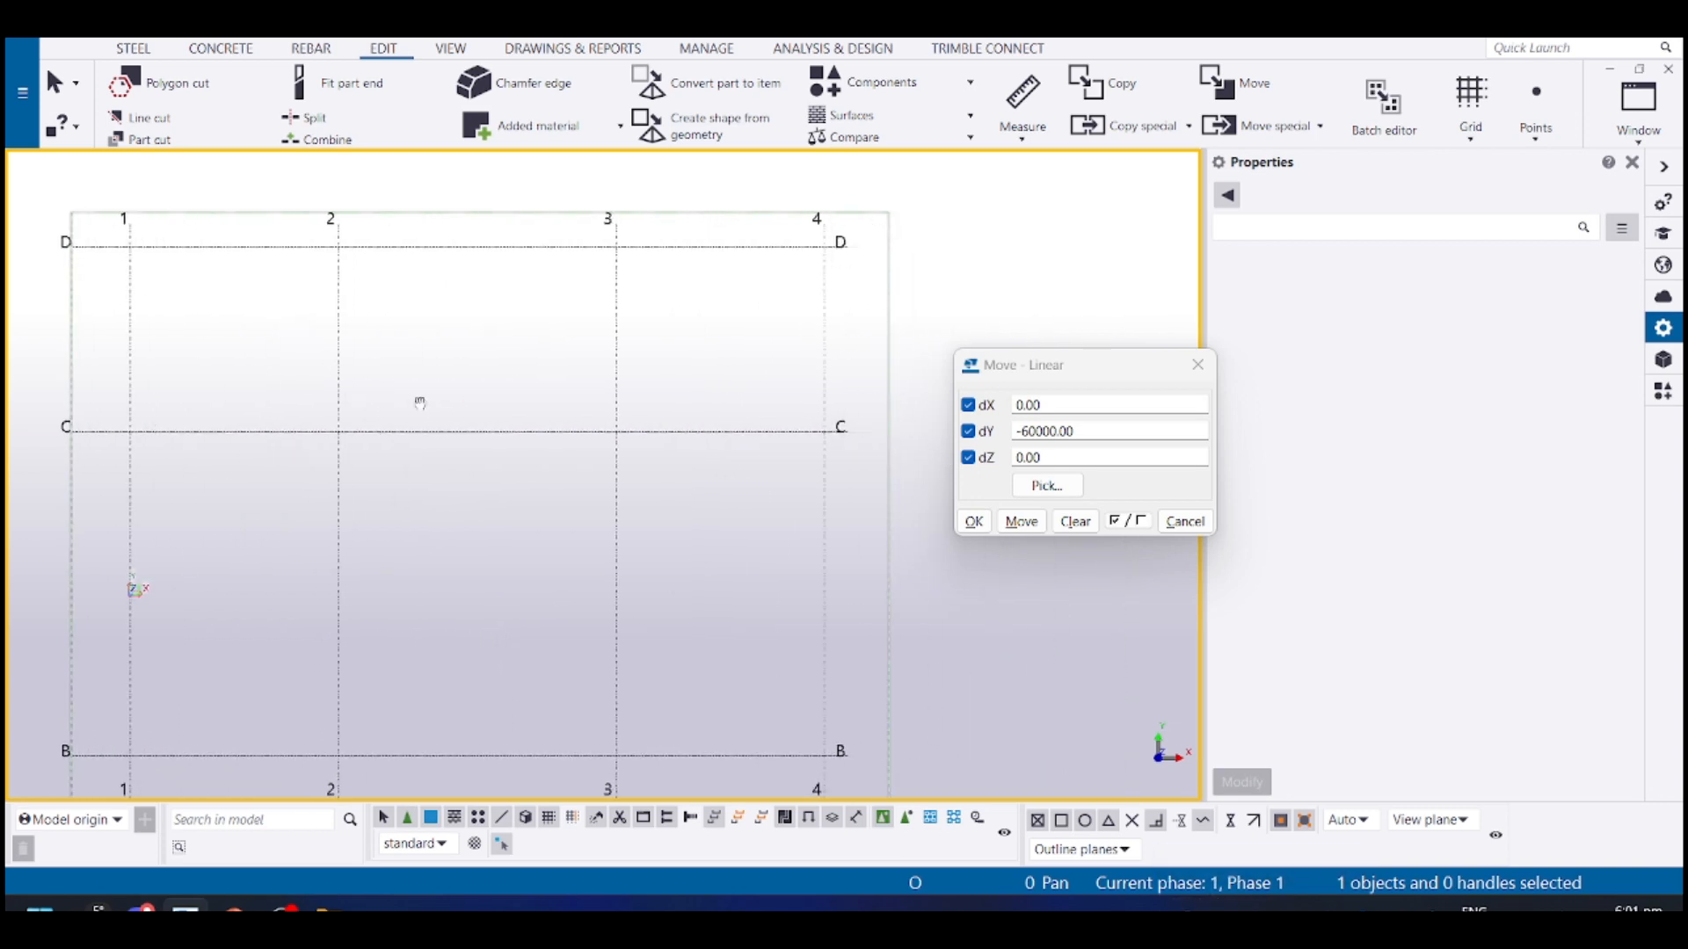
{"action": "middle_click_drag", "start_coordinate": [403, 472], "coordinate": [500, 425]}
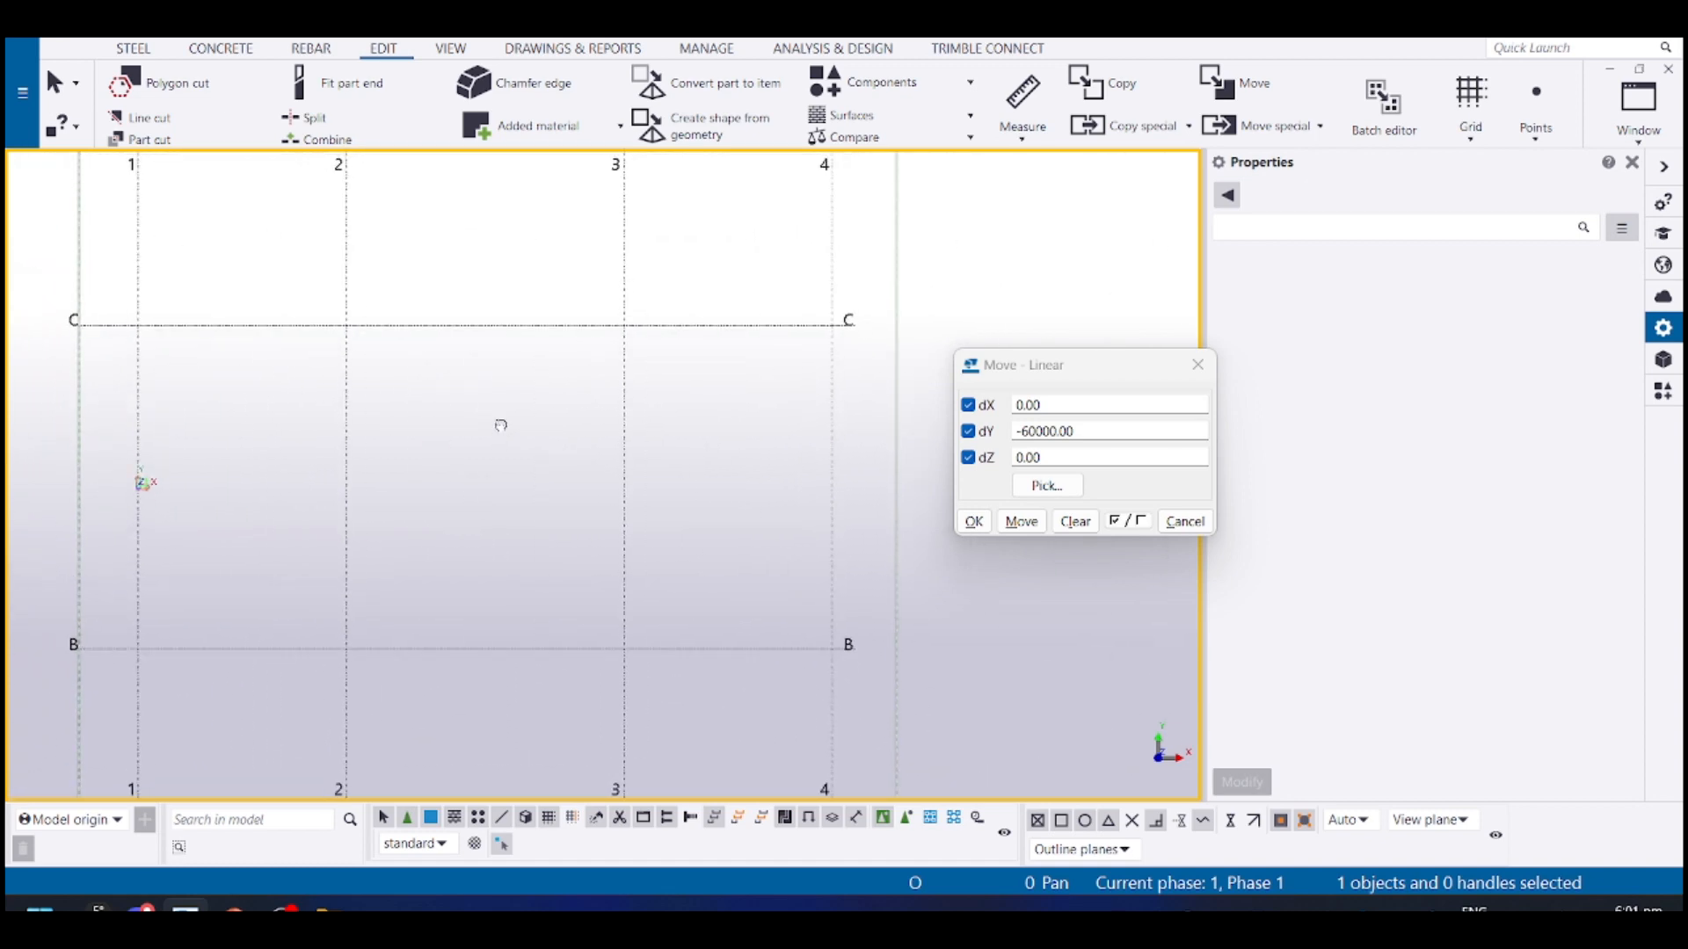
{"action": "scroll", "coordinate": [728, 425], "scroll_direction": "up", "scroll_amount": 2}
{"action": "middle_click_drag", "start_coordinate": [726, 420], "coordinate": [657, 425]}
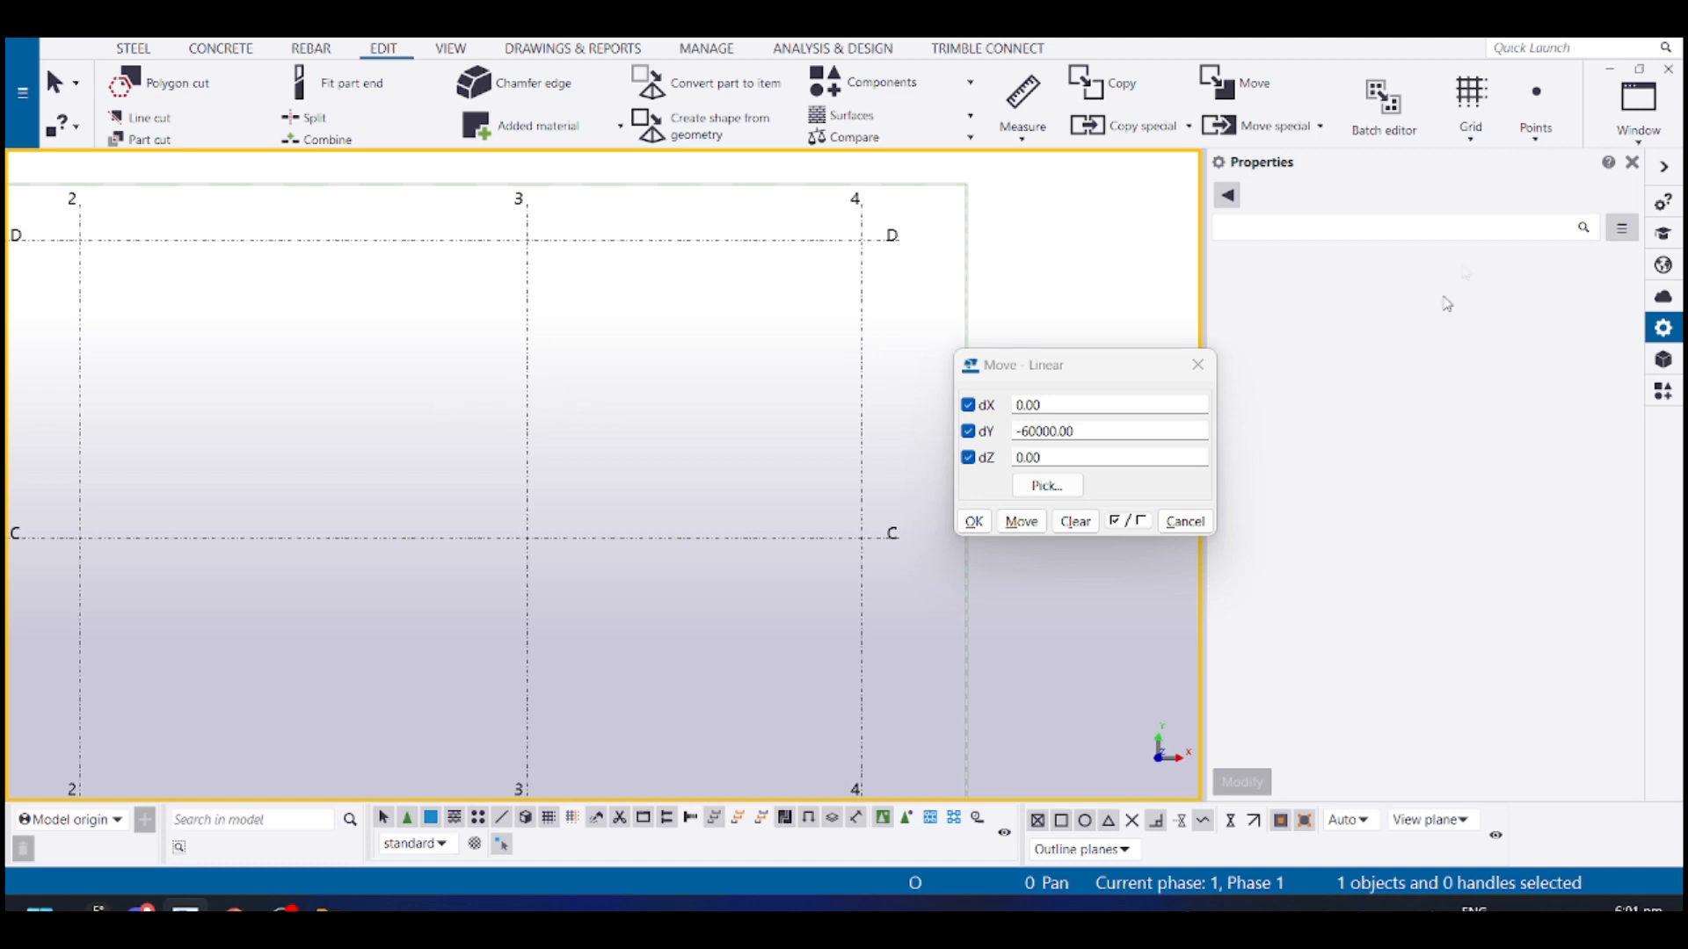
Close the linear move dialog and the property pane so the whole grid fits in the model view
{"action": "left_click", "coordinate": [1198, 364]}
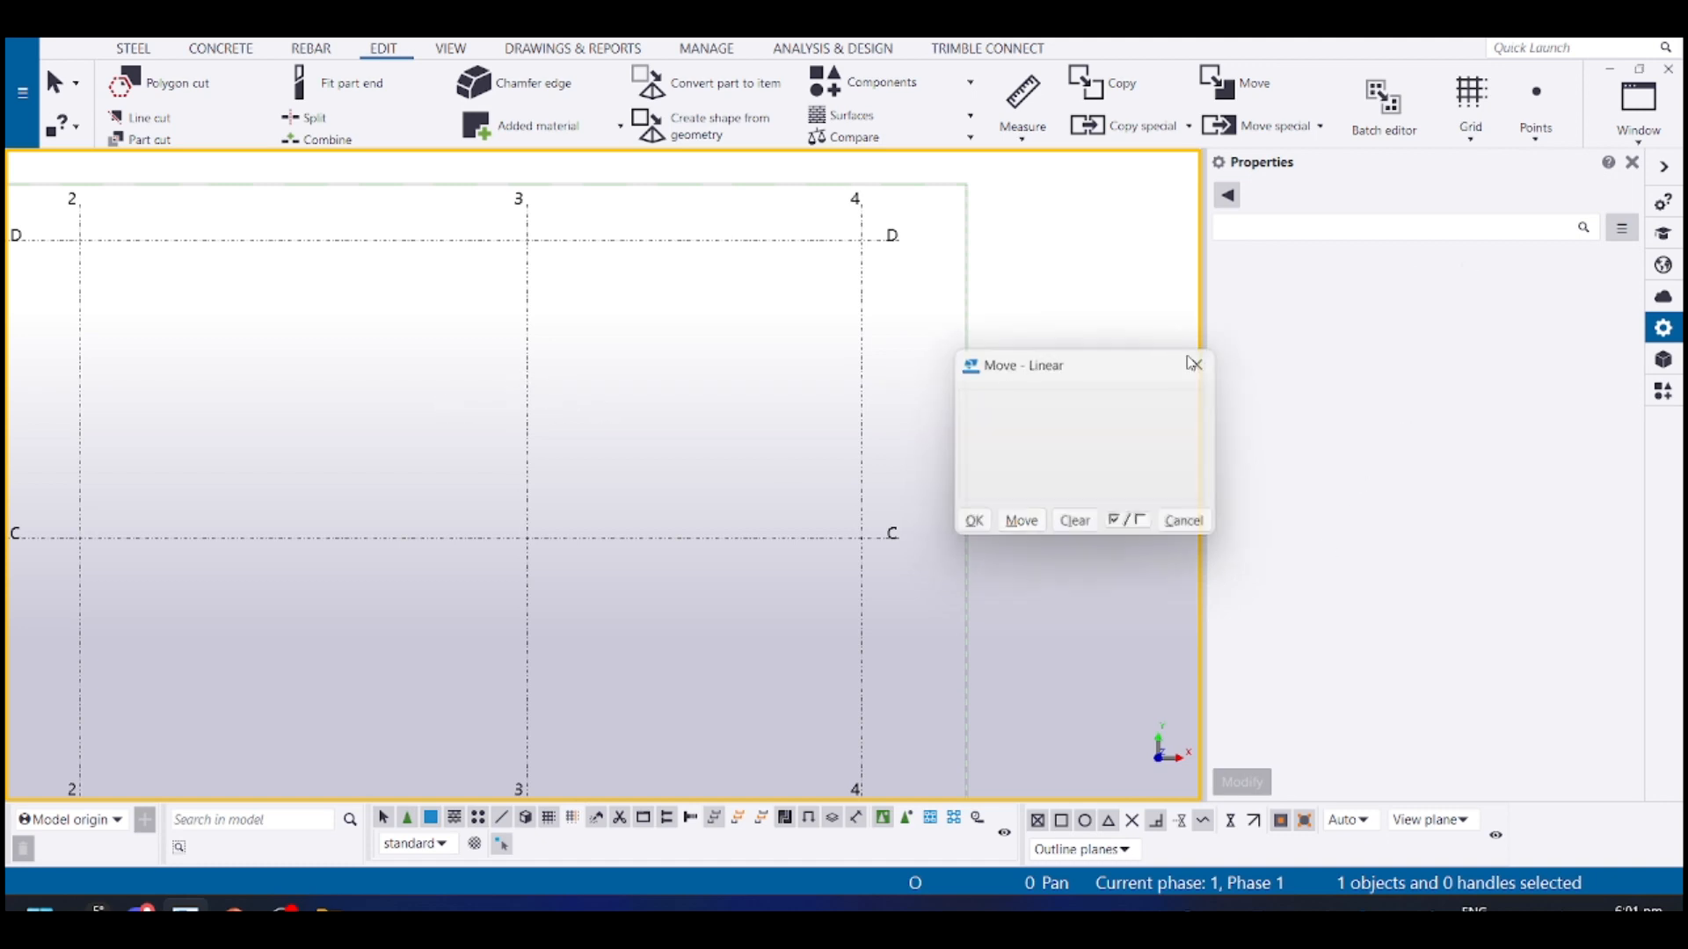
{"action": "scroll", "coordinate": [795, 427], "scroll_direction": "down", "scroll_amount": 2}
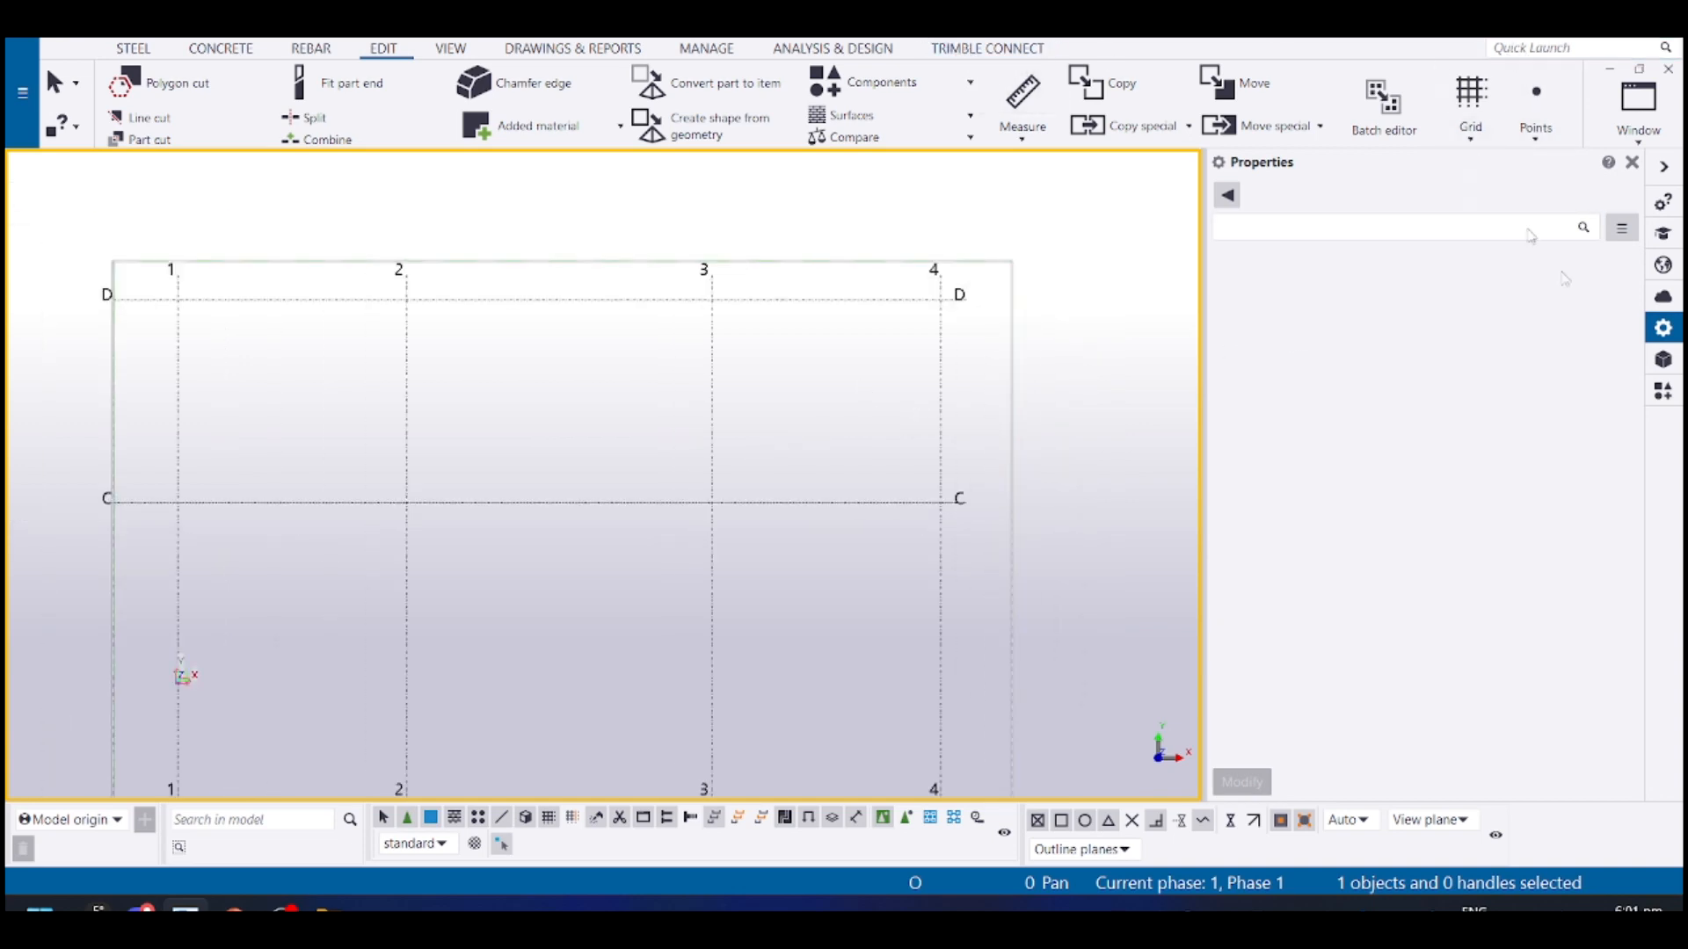
{"action": "left_click", "coordinate": [1632, 161]}
{"action": "middle_click_drag", "start_coordinate": [563, 590], "coordinate": [529, 379]}
{"action": "scroll", "coordinate": [573, 506], "scroll_direction": "down", "scroll_amount": 2}
{"action": "middle_click_drag", "start_coordinate": [578, 469], "coordinate": [752, 482]}
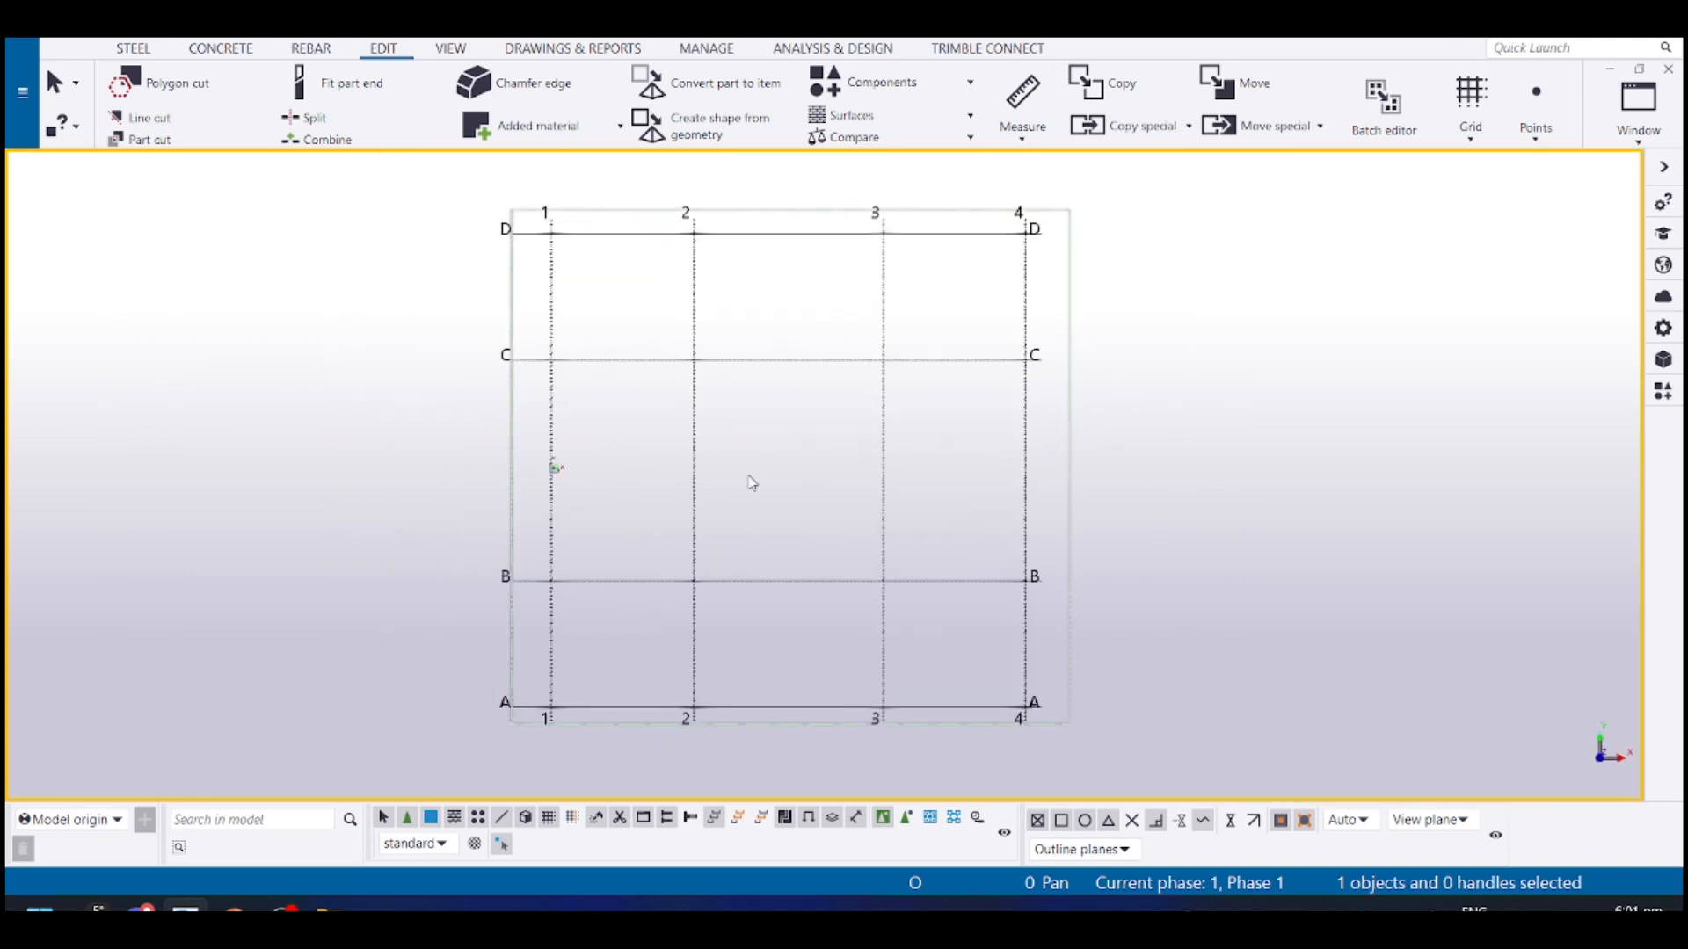
Switch to PowerPoint to check the grid dimensions on Sectional Plan C - C, and return to the Tekla Structures model
{"action": "key", "text": "alt+Tab"}
{"action": "scroll", "coordinate": [714, 530], "scroll_direction": "up", "scroll_amount": 1}
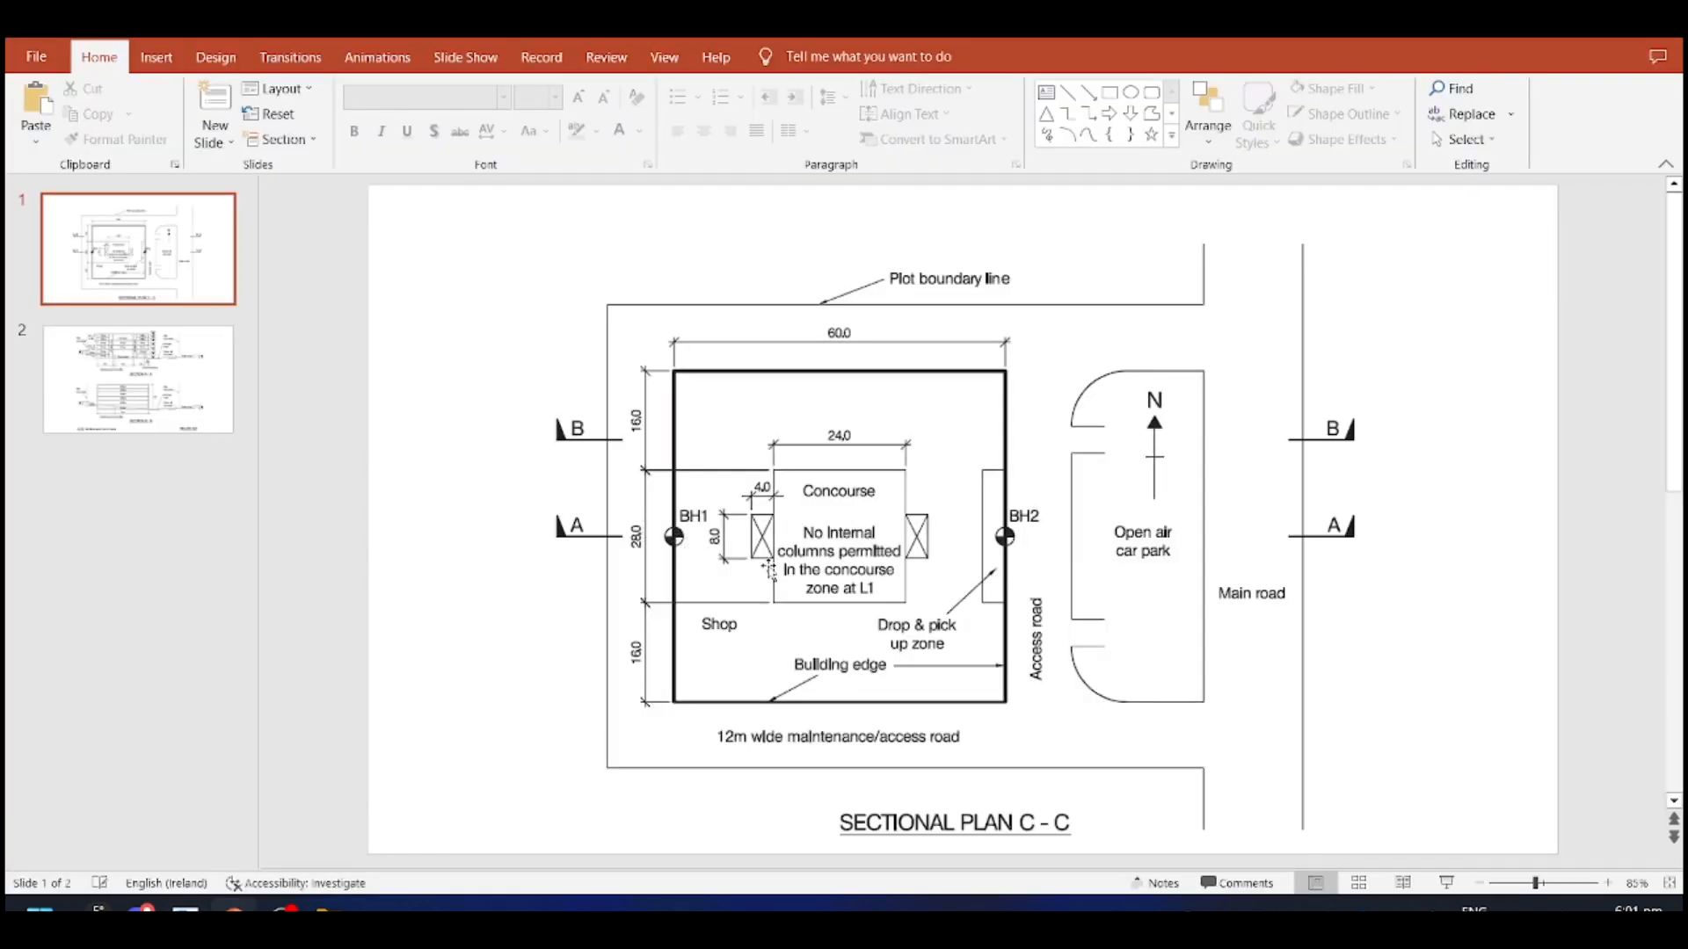
{"action": "scroll", "coordinate": [769, 569], "scroll_direction": "down", "scroll_amount": 1}
{"action": "key", "text": "alt+Tab"}
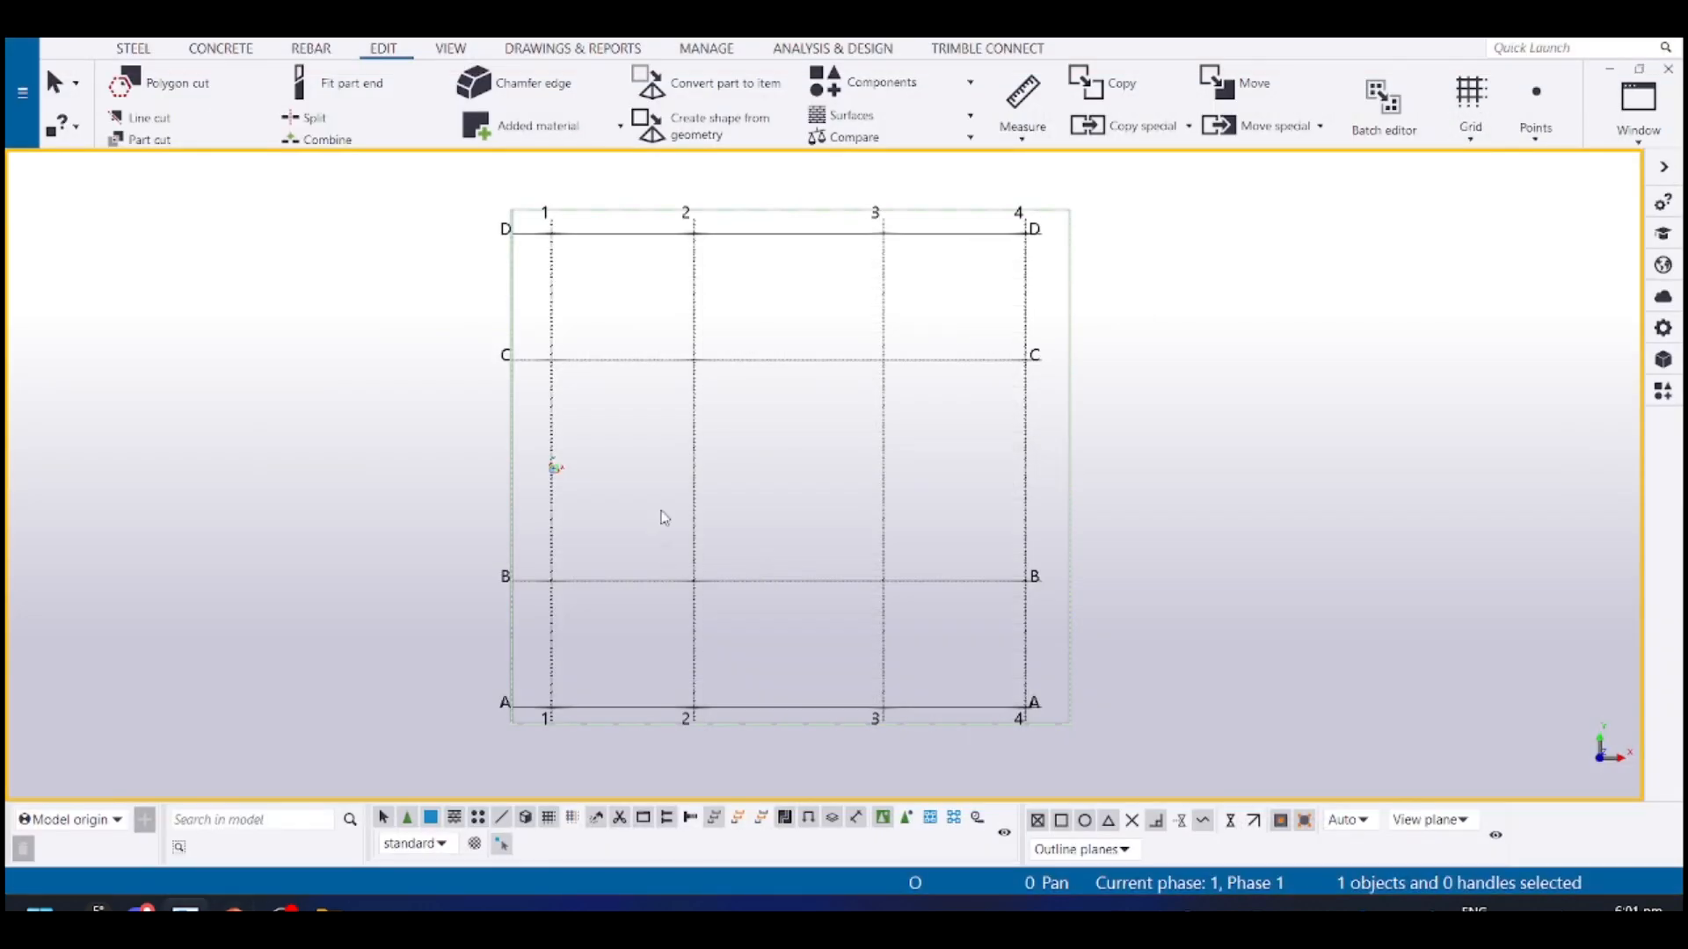
Select grid line 2, inspect its spacing dimensions near grid line A, and open its contextual toolbar with the label field
{"action": "middle_click_drag", "start_coordinate": [661, 512], "coordinate": [679, 506]}
{"action": "left_click", "coordinate": [712, 432]}
{"action": "scroll", "coordinate": [687, 392], "scroll_direction": "up", "scroll_amount": 1}
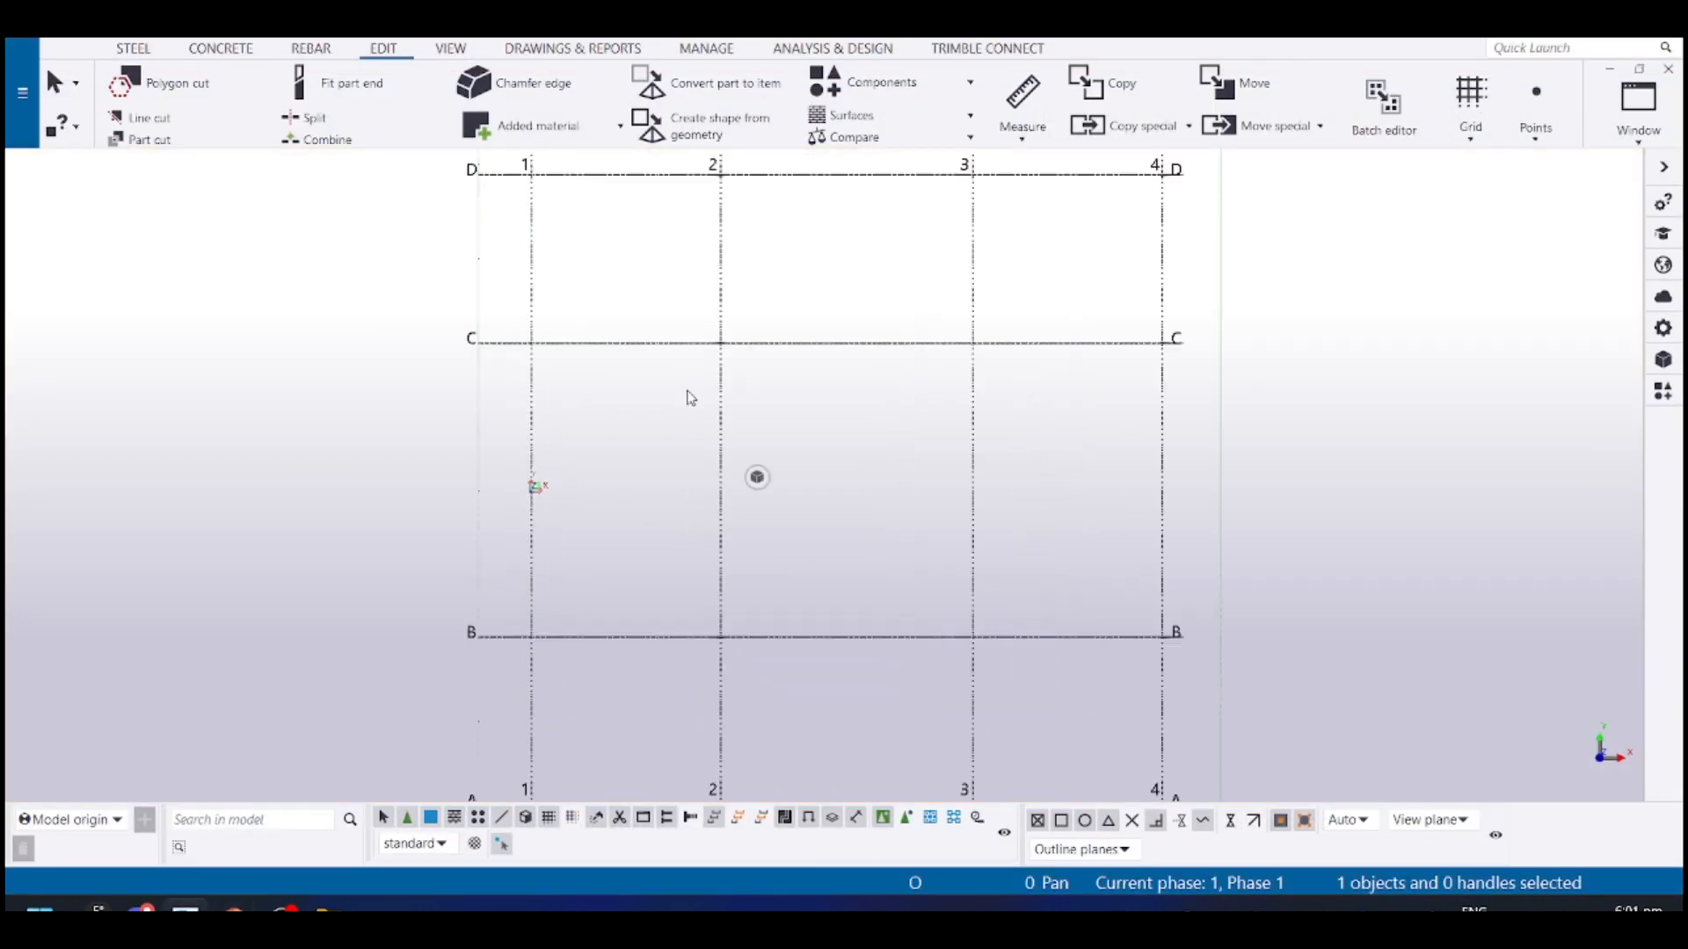
{"action": "left_click", "coordinate": [727, 315]}
{"action": "middle_click_drag", "start_coordinate": [678, 275], "coordinate": [755, 445]}
{"action": "scroll", "coordinate": [688, 701], "scroll_direction": "down", "scroll_amount": 2}
{"action": "middle_click_drag", "start_coordinate": [677, 726], "coordinate": [565, 198]}
{"action": "scroll", "coordinate": [558, 378], "scroll_direction": "up", "scroll_amount": 14}
{"action": "middle_click_drag", "start_coordinate": [664, 357], "coordinate": [711, 655]}
{"action": "middle_click_drag", "start_coordinate": [567, 429], "coordinate": [577, 617]}
{"action": "scroll", "coordinate": [578, 617], "scroll_direction": "down", "scroll_amount": 3}
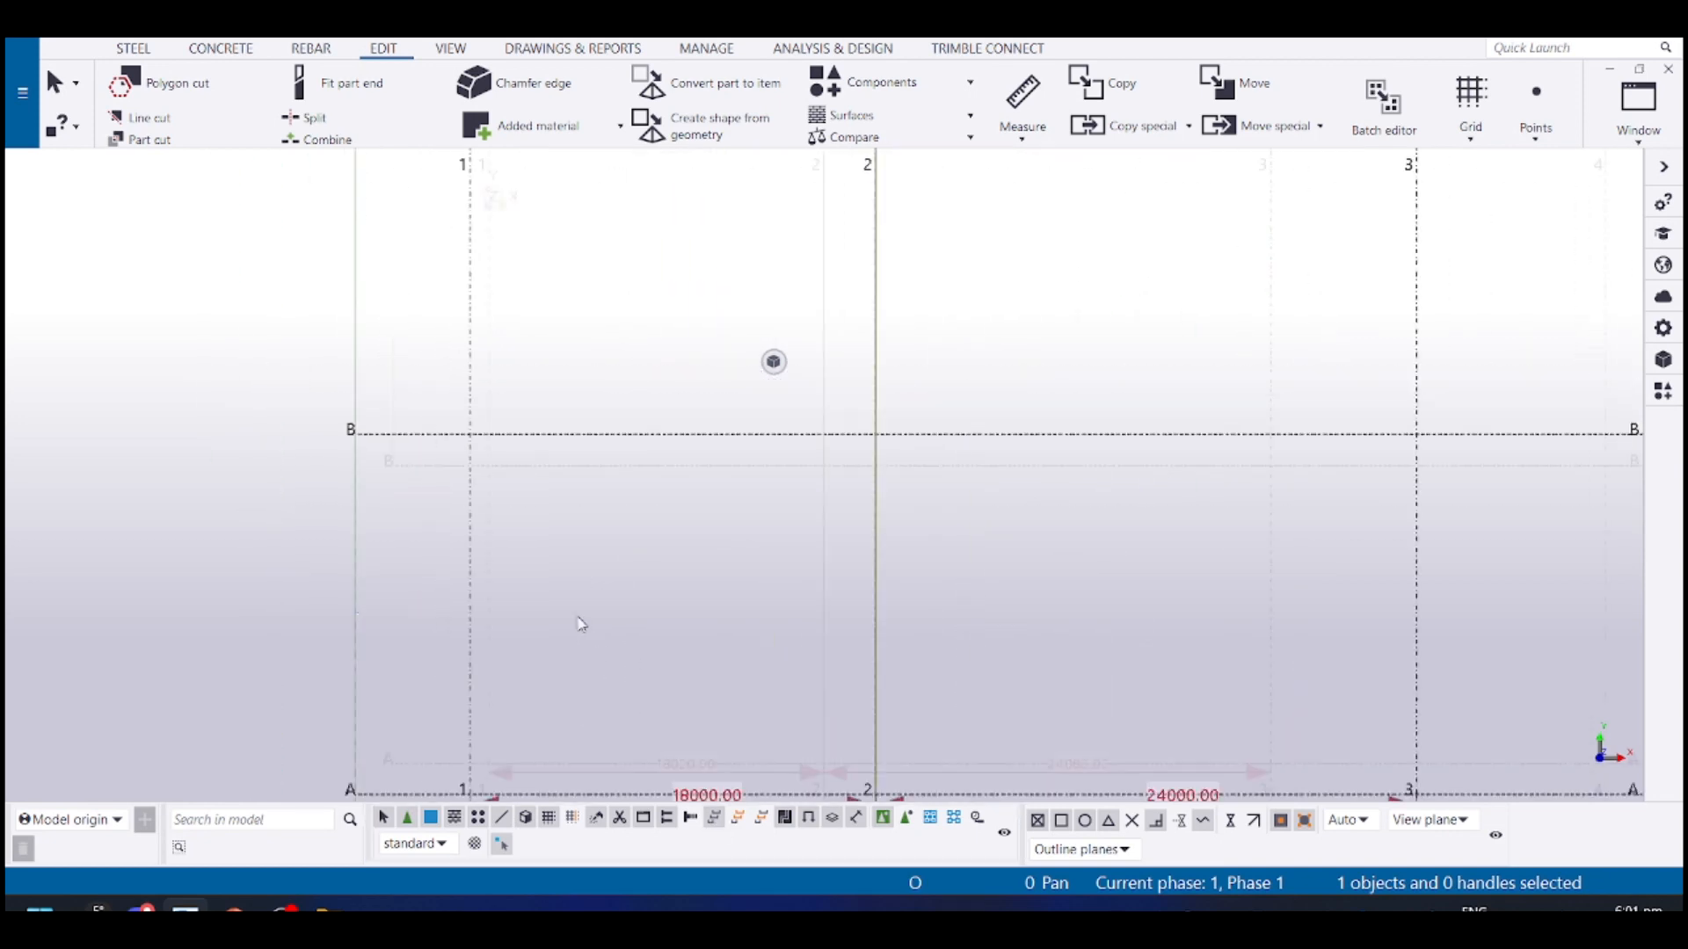
{"action": "scroll", "coordinate": [577, 618], "scroll_direction": "down", "scroll_amount": 2}
{"action": "left_click", "coordinate": [771, 368]}
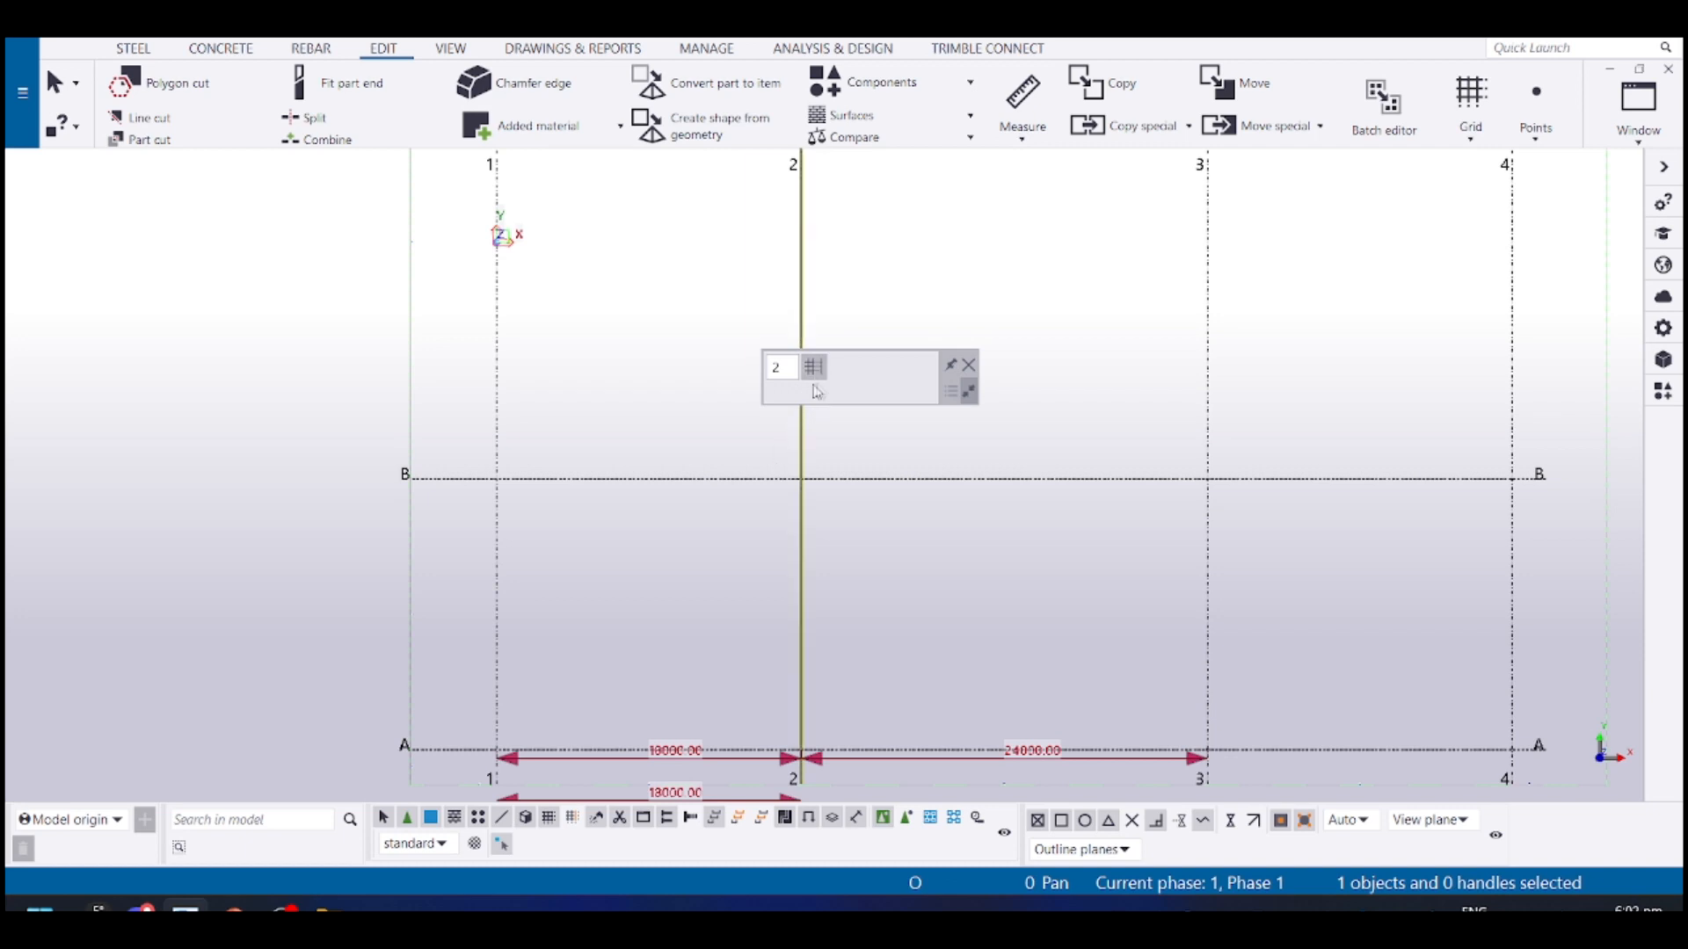
{"action": "left_click", "coordinate": [827, 519]}
{"action": "middle_click_drag", "start_coordinate": [675, 528], "coordinate": [571, 367]}
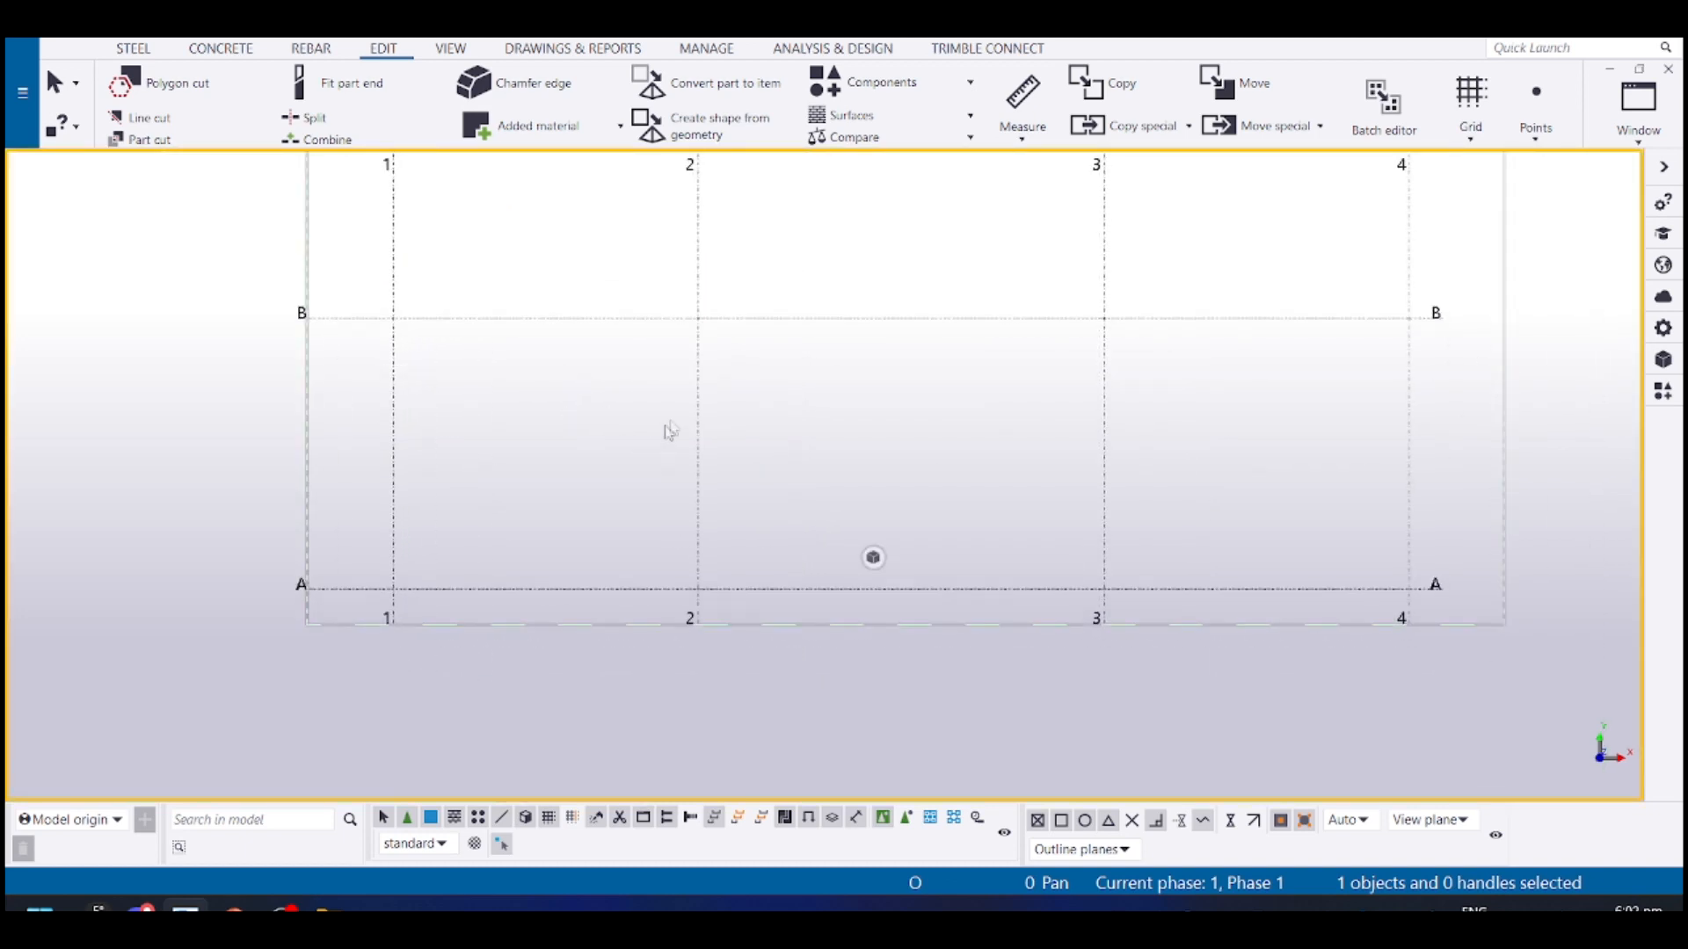
Reselect grid line 2 and open the rectangular grid's properties
{"action": "left_click", "coordinate": [699, 414]}
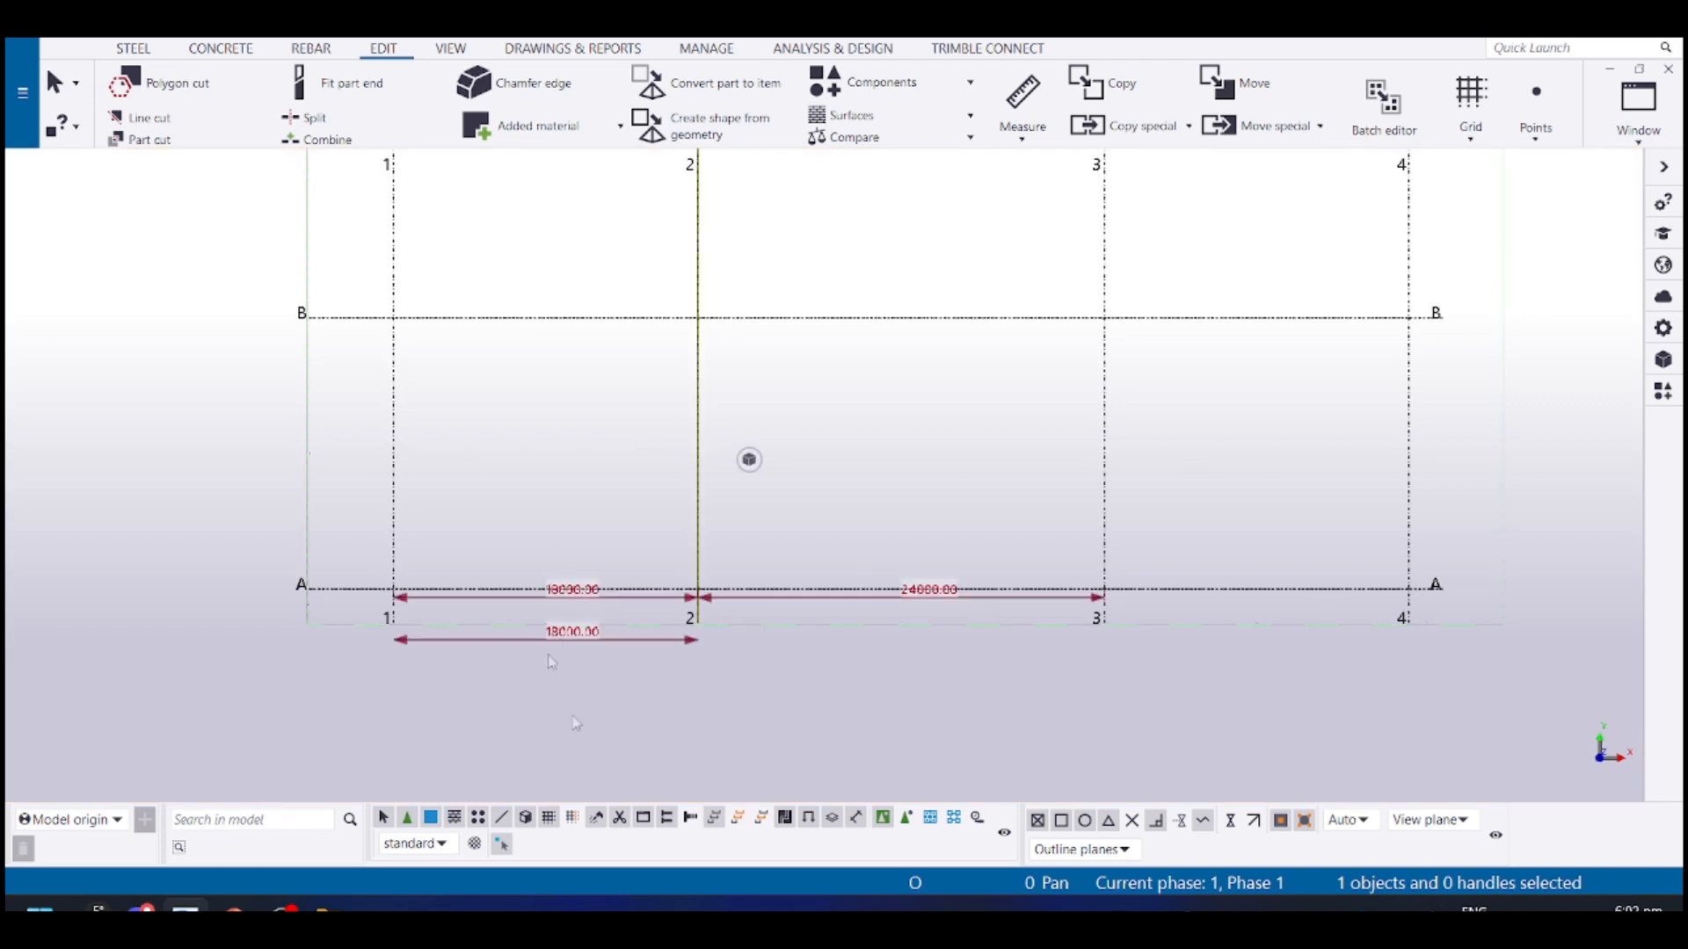
{"action": "right_click", "coordinate": [692, 417]}
{"action": "left_click", "coordinate": [655, 423]}
{"action": "scroll", "coordinate": [649, 395], "scroll_direction": "down", "scroll_amount": 1}
{"action": "middle_click_drag", "start_coordinate": [638, 229], "coordinate": [613, 662]}
{"action": "double_click", "coordinate": [661, 275]}
{"action": "middle_click_drag", "start_coordinate": [517, 313], "coordinate": [587, 339]}
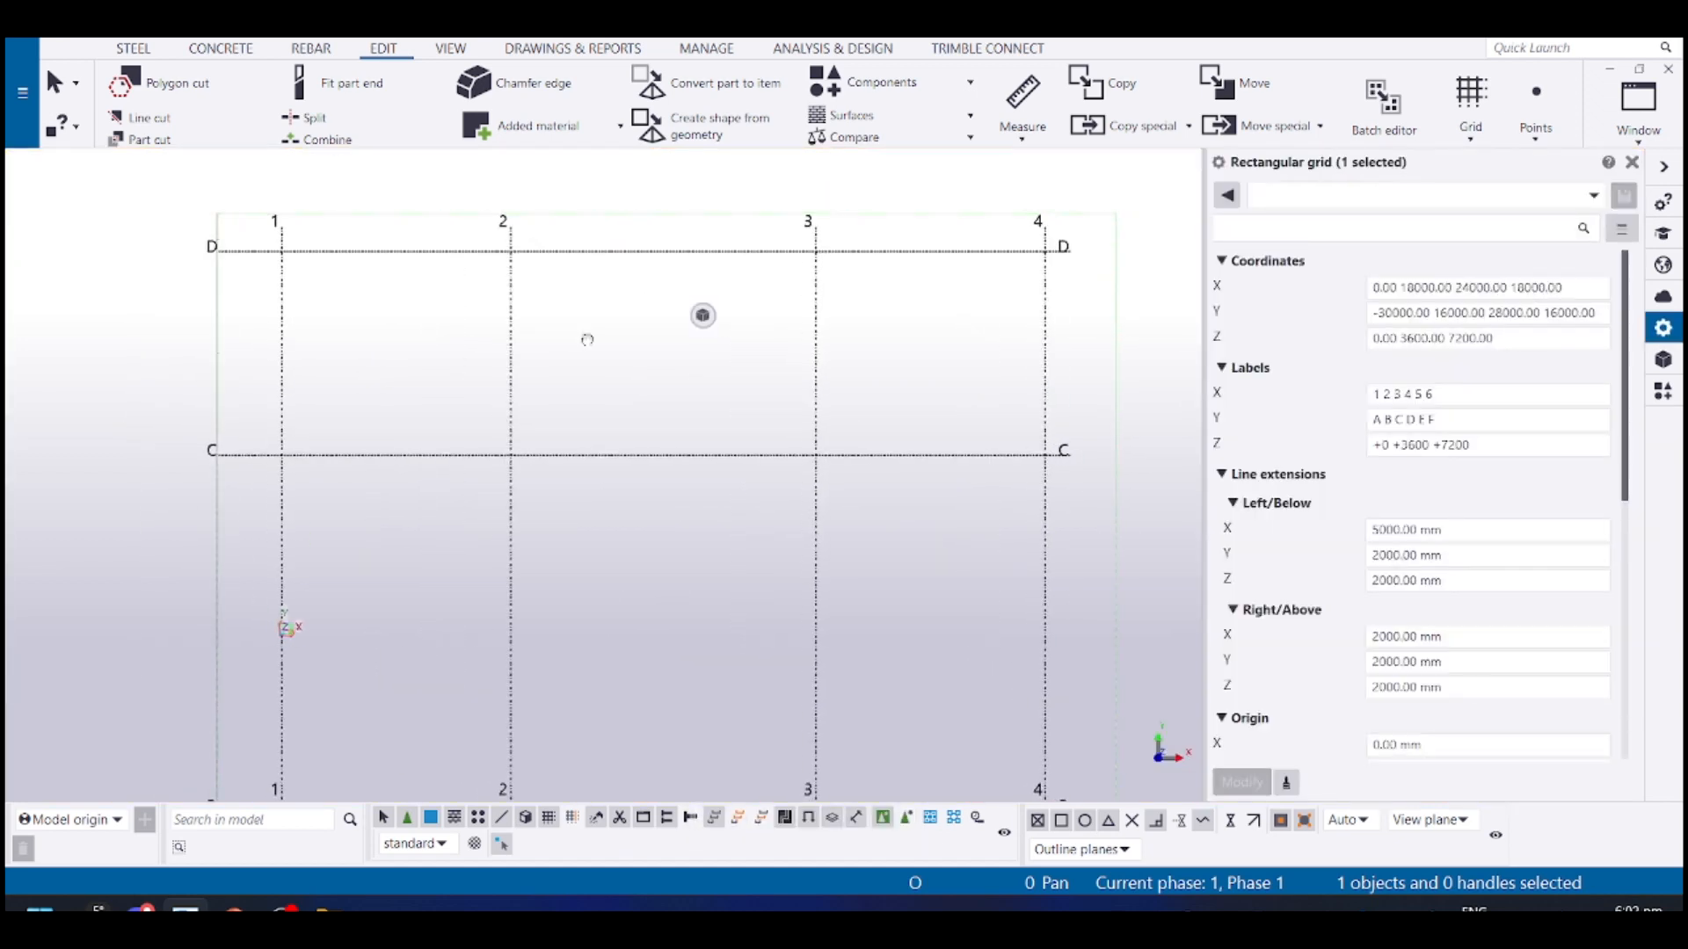
Check the distances from grid line 2 to grid lines 1 and 3 along grid line D
{"action": "left_click", "coordinate": [522, 337]}
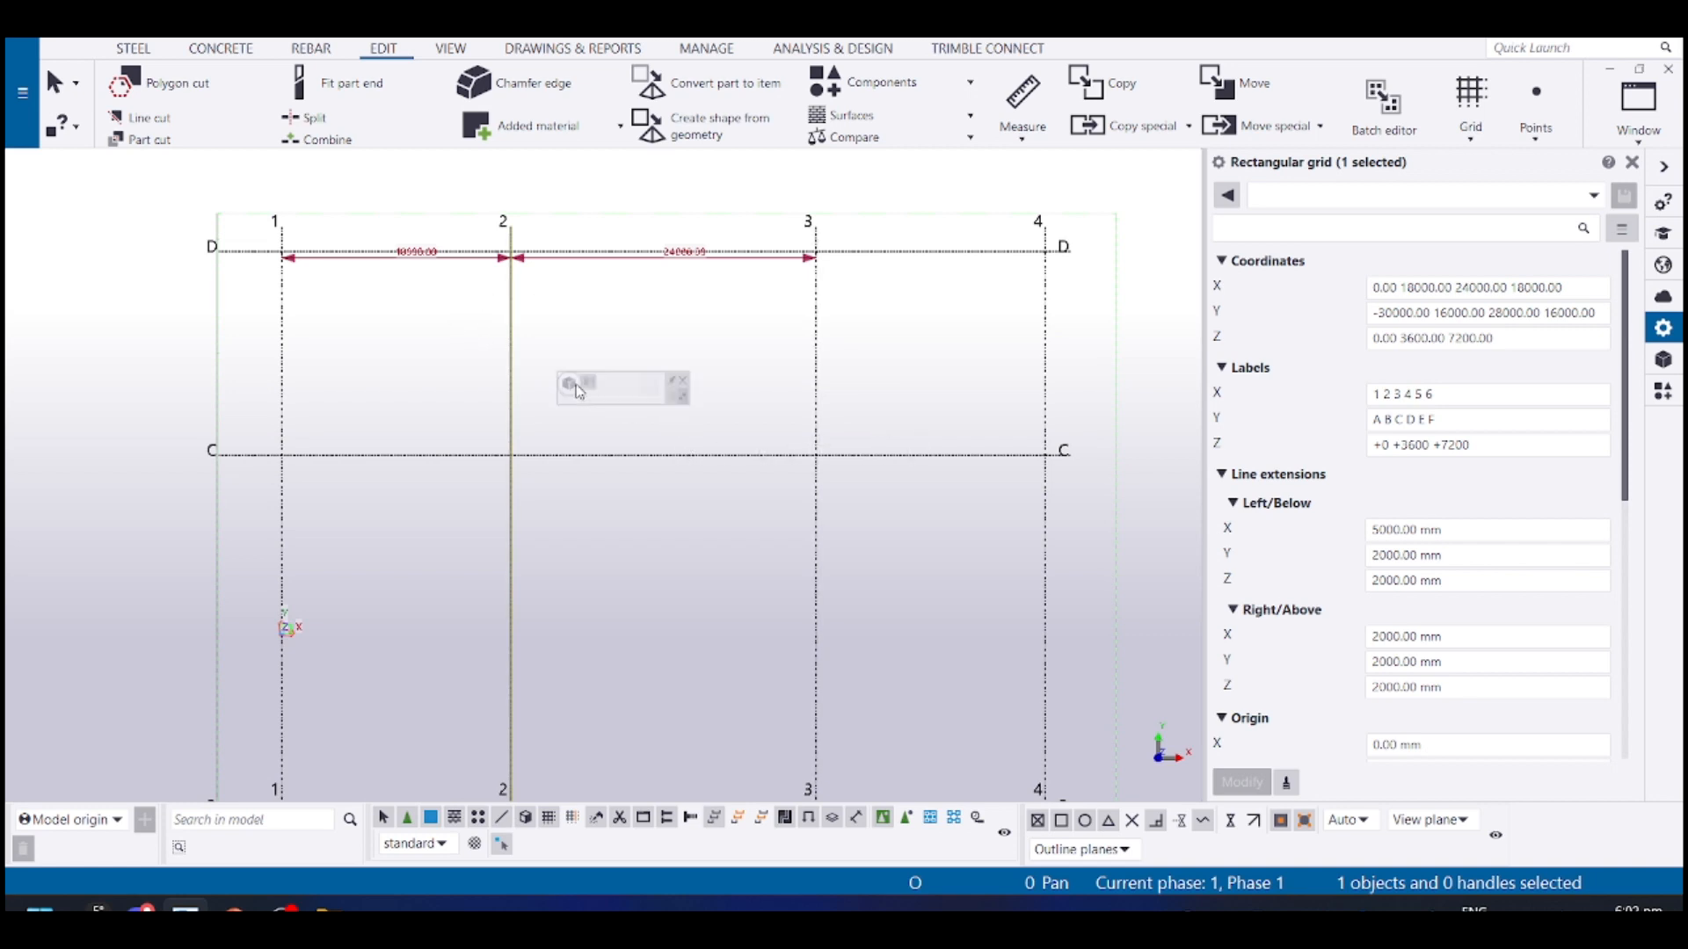
{"action": "left_click", "coordinate": [520, 291]}
{"action": "left_click", "coordinate": [510, 308]}
{"action": "scroll", "coordinate": [499, 317], "scroll_direction": "down", "scroll_amount": 2}
{"action": "middle_click_drag", "start_coordinate": [401, 447], "coordinate": [423, 353]}
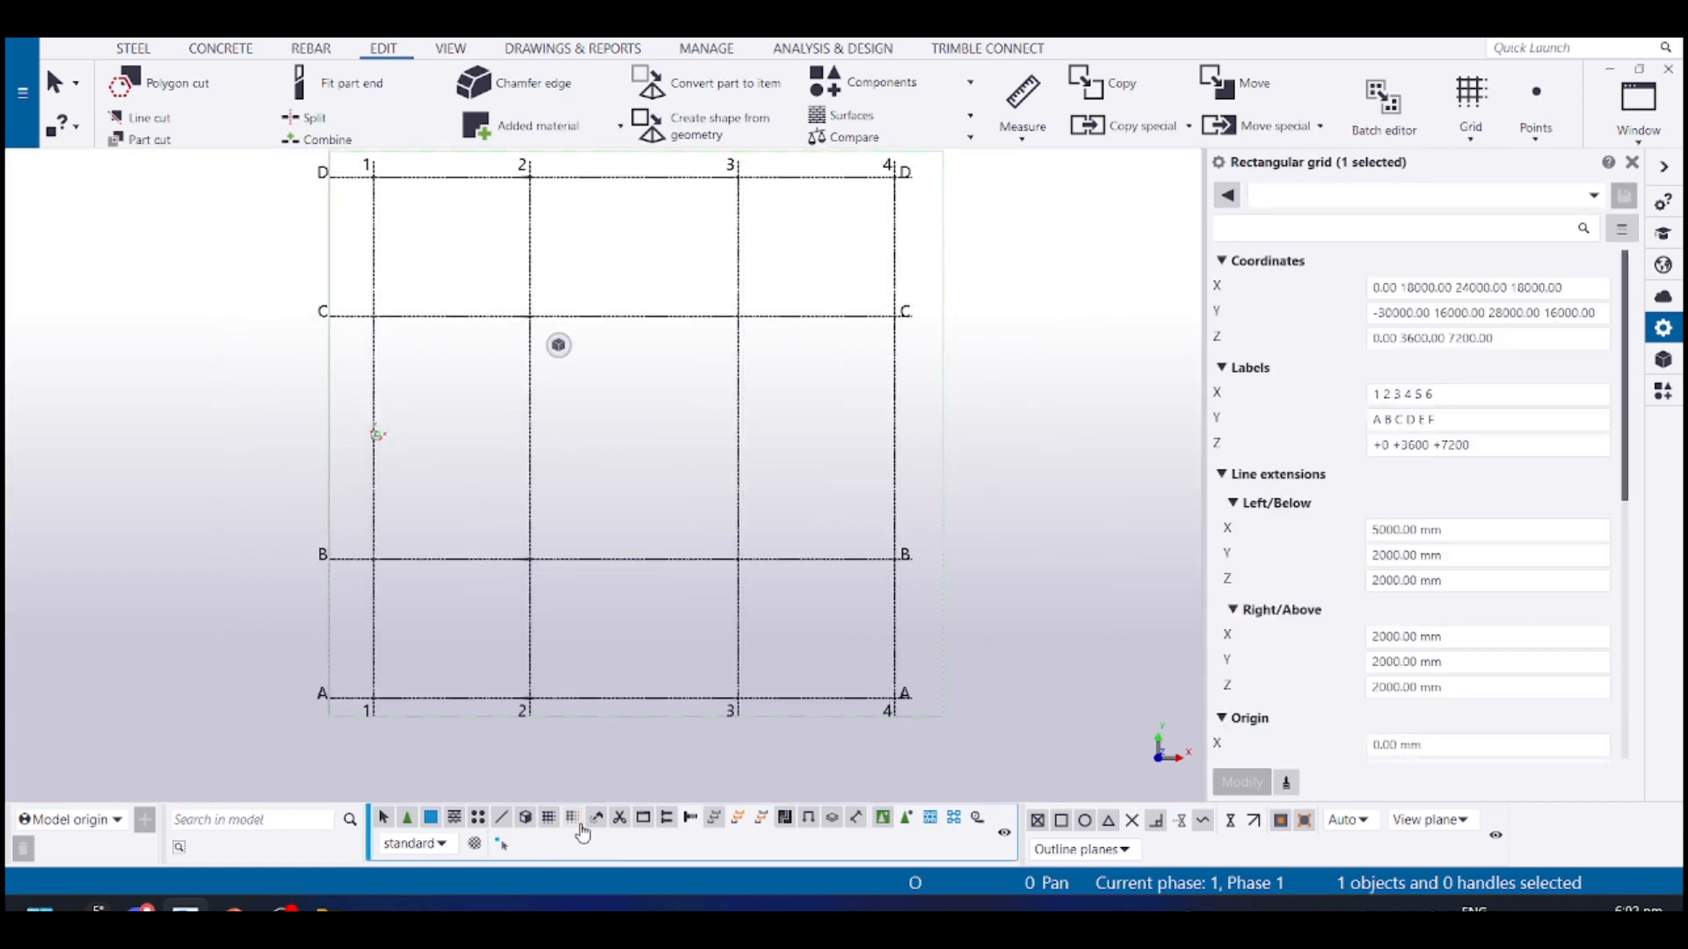
Select grid line 2 individually between grid lines C and D to view its own grid line properties
{"action": "left_click", "coordinate": [507, 283]}
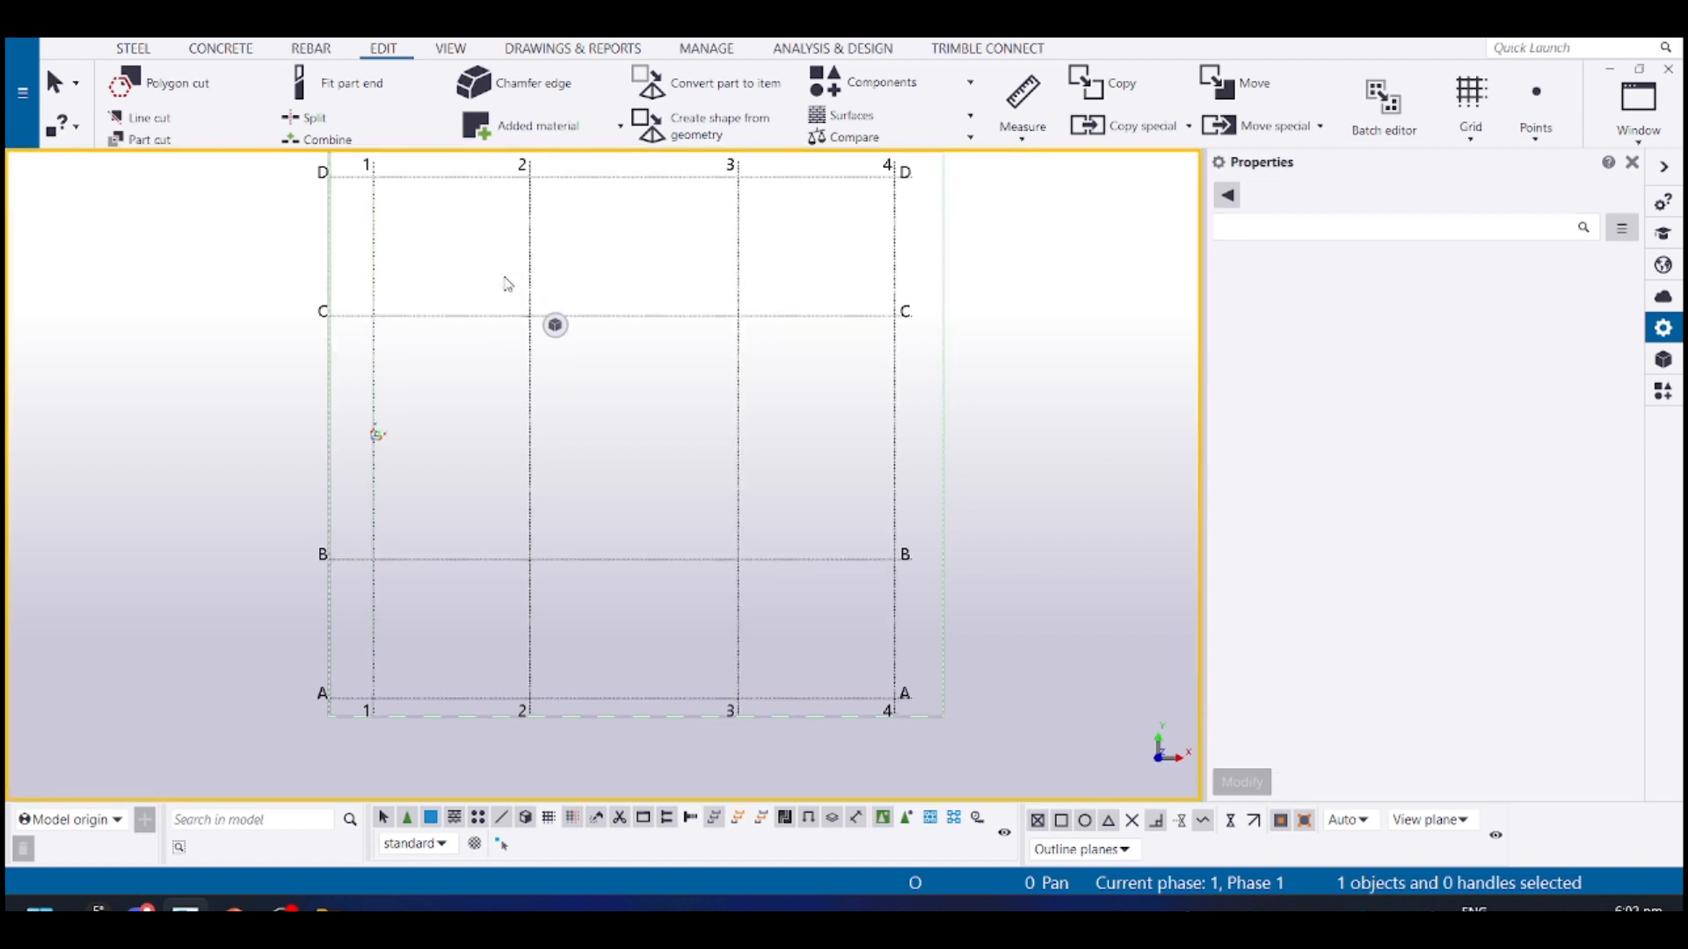
{"action": "left_click", "coordinate": [530, 275]}
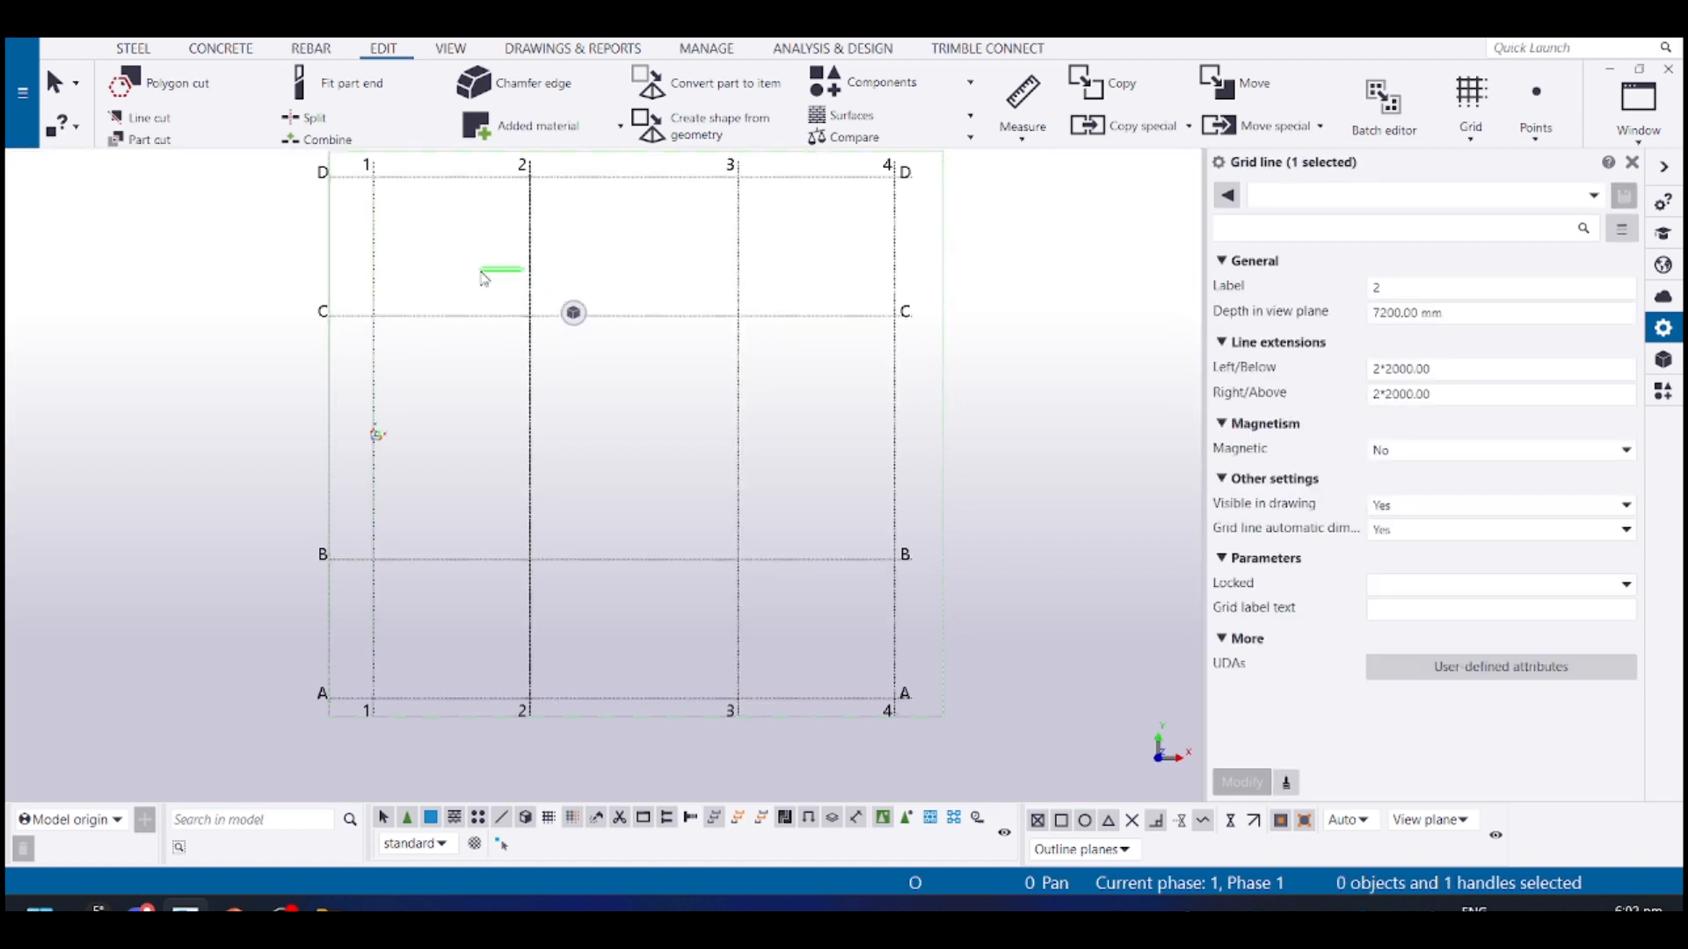
{"action": "left_click", "coordinate": [572, 290]}
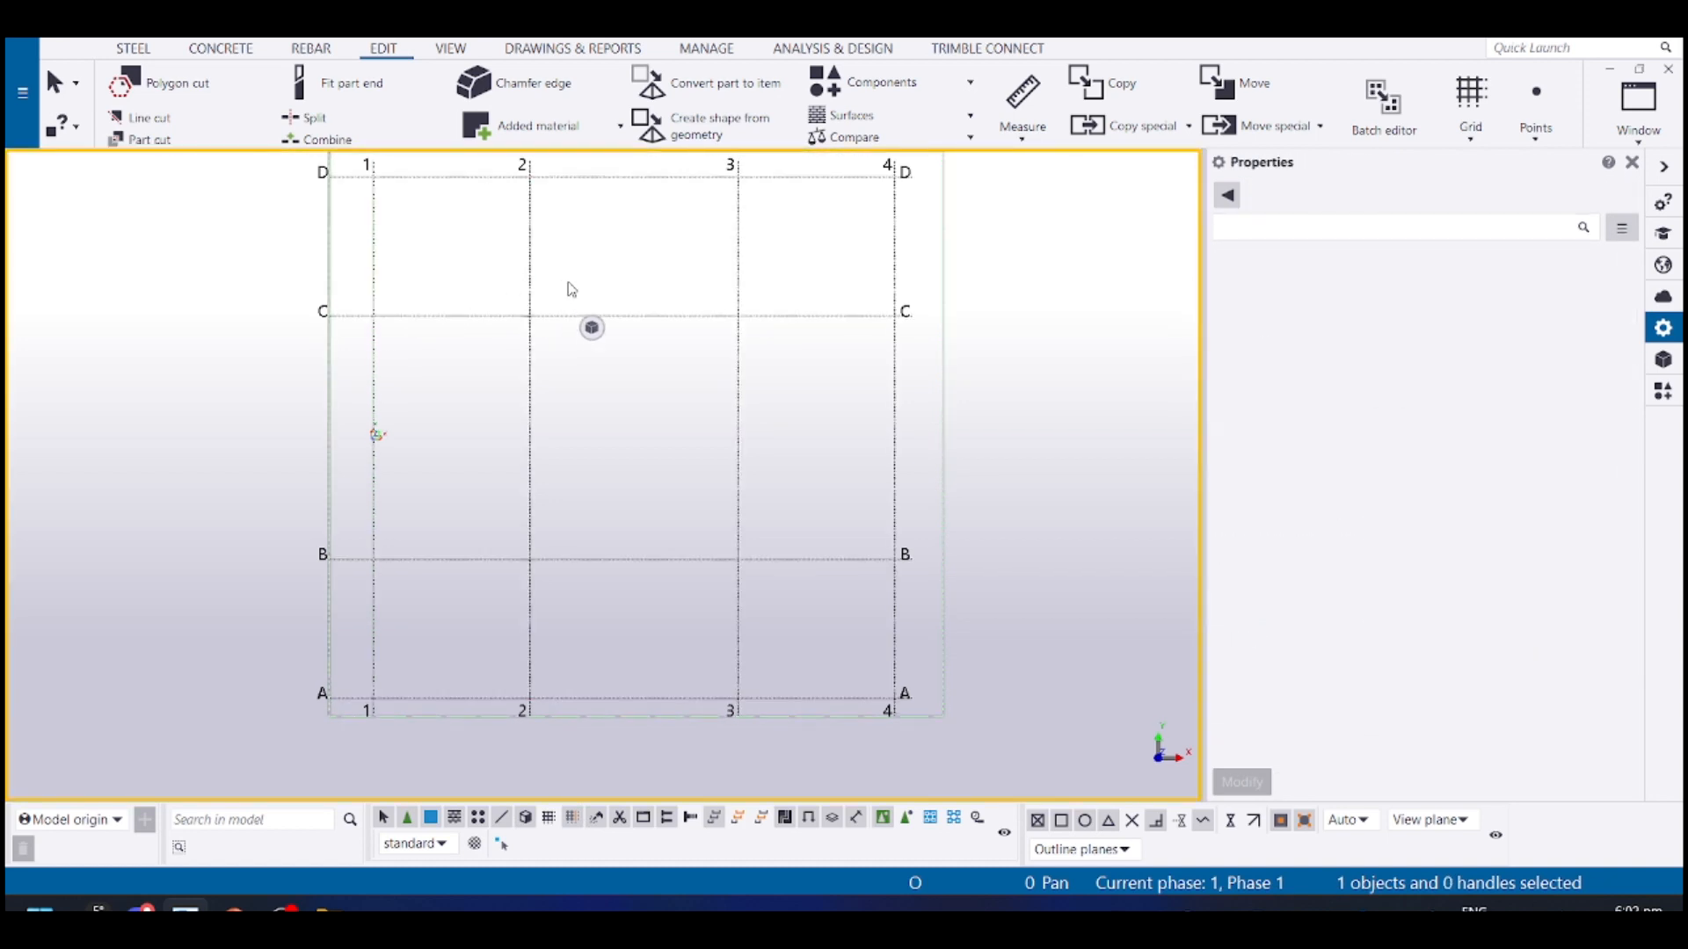
{"action": "left_click", "coordinate": [490, 271]}
{"action": "left_click", "coordinate": [530, 266]}
{"action": "left_click", "coordinate": [527, 256]}
{"action": "left_click", "coordinate": [531, 249]}
{"action": "left_click", "coordinate": [531, 243]}
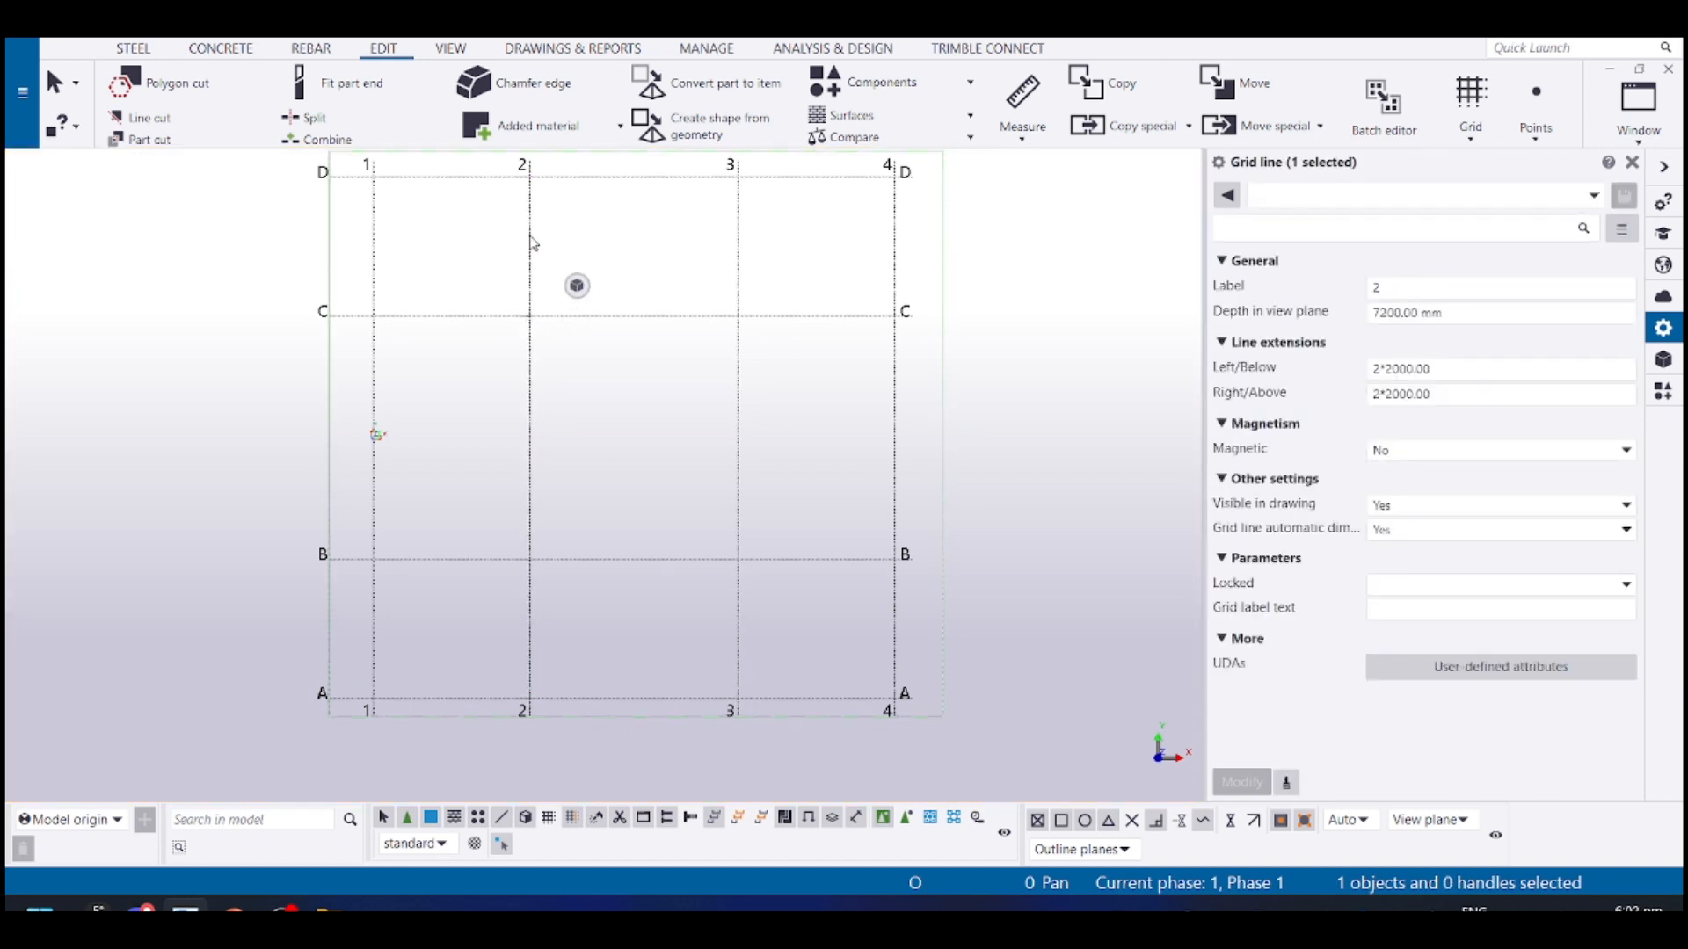
{"action": "left_click", "coordinate": [530, 253]}
{"action": "left_click", "coordinate": [531, 255]}
{"action": "left_click", "coordinate": [531, 262]}
{"action": "middle_click_drag", "start_coordinate": [531, 264], "coordinate": [583, 341]}
{"action": "scroll", "coordinate": [621, 652], "scroll_direction": "up", "scroll_amount": 3}
{"action": "scroll", "coordinate": [607, 378], "scroll_direction": "up", "scroll_amount": 1}
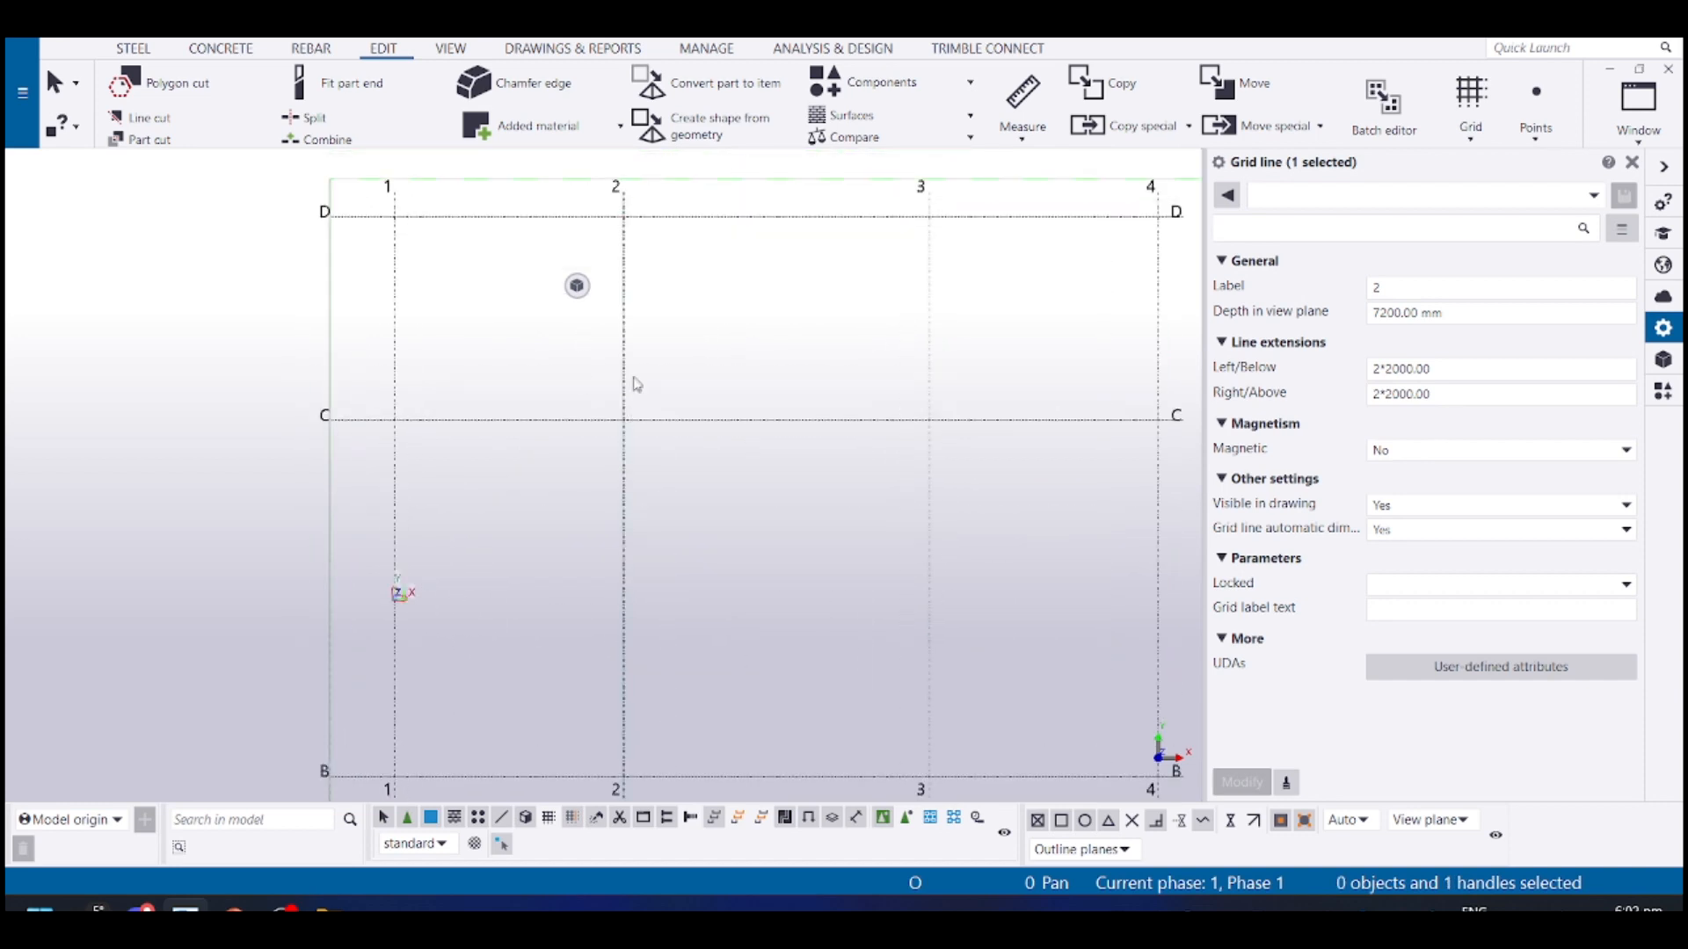
Select grid lines 1 and 2 together between grid lines C and D to view their shared grid line properties
{"action": "left_click", "coordinate": [638, 384]}
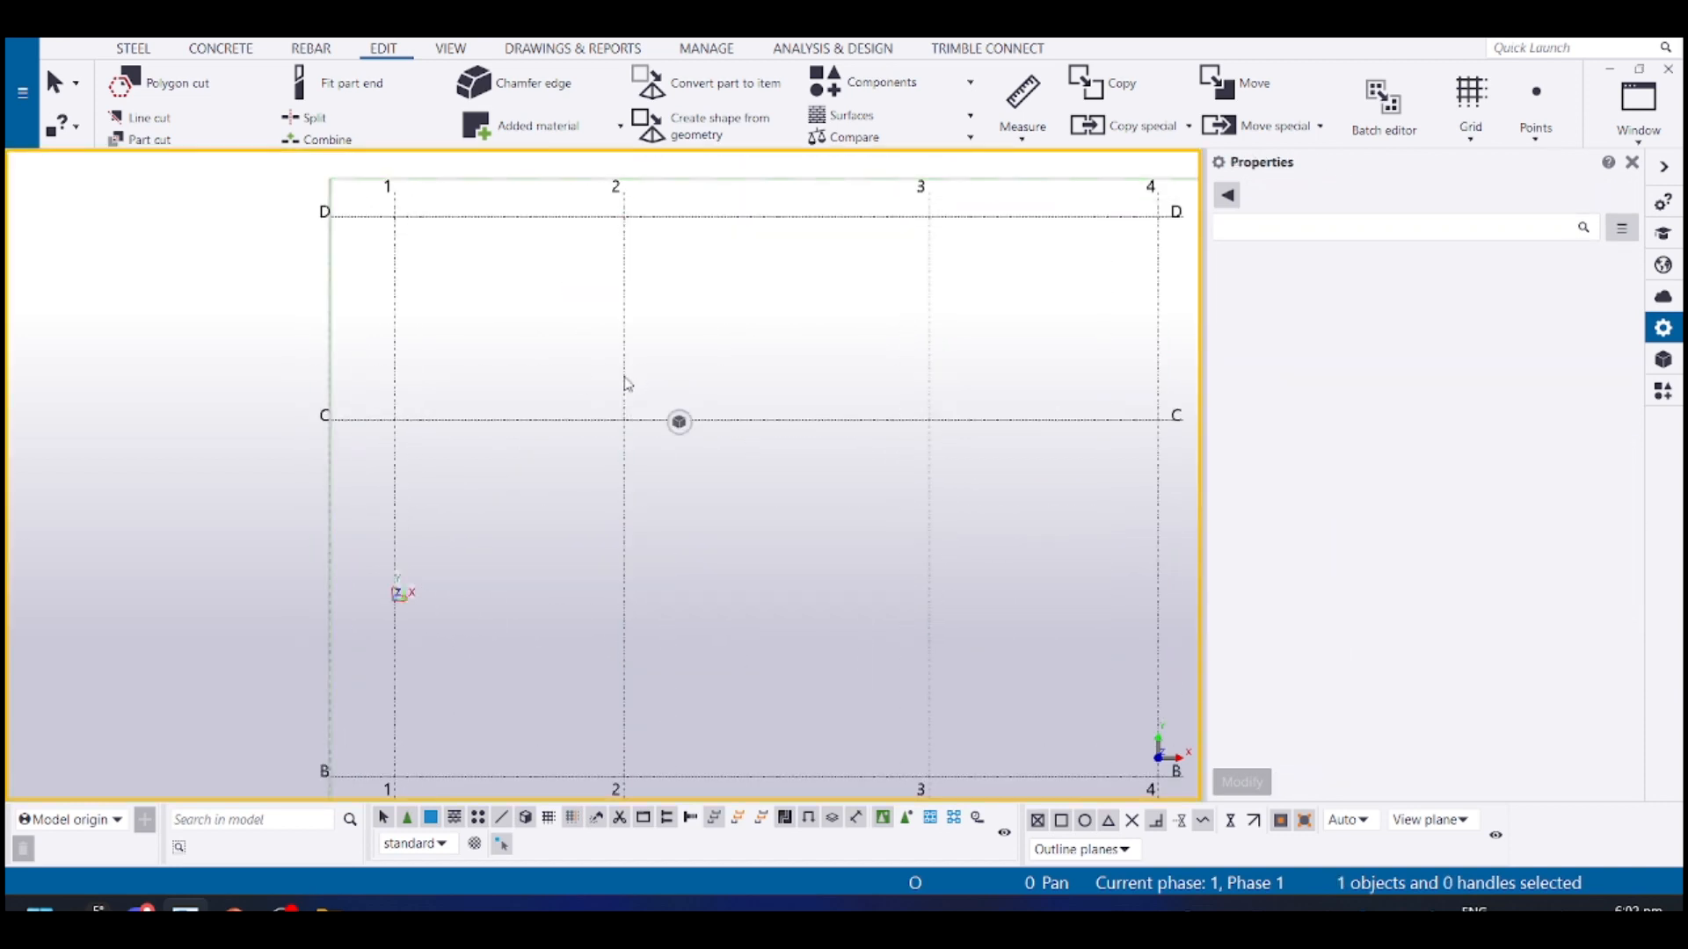
{"action": "left_click", "coordinate": [627, 383]}
{"action": "left_click", "coordinate": [639, 385]}
{"action": "left_click_drag", "start_coordinate": [694, 356], "coordinate": [343, 337]}
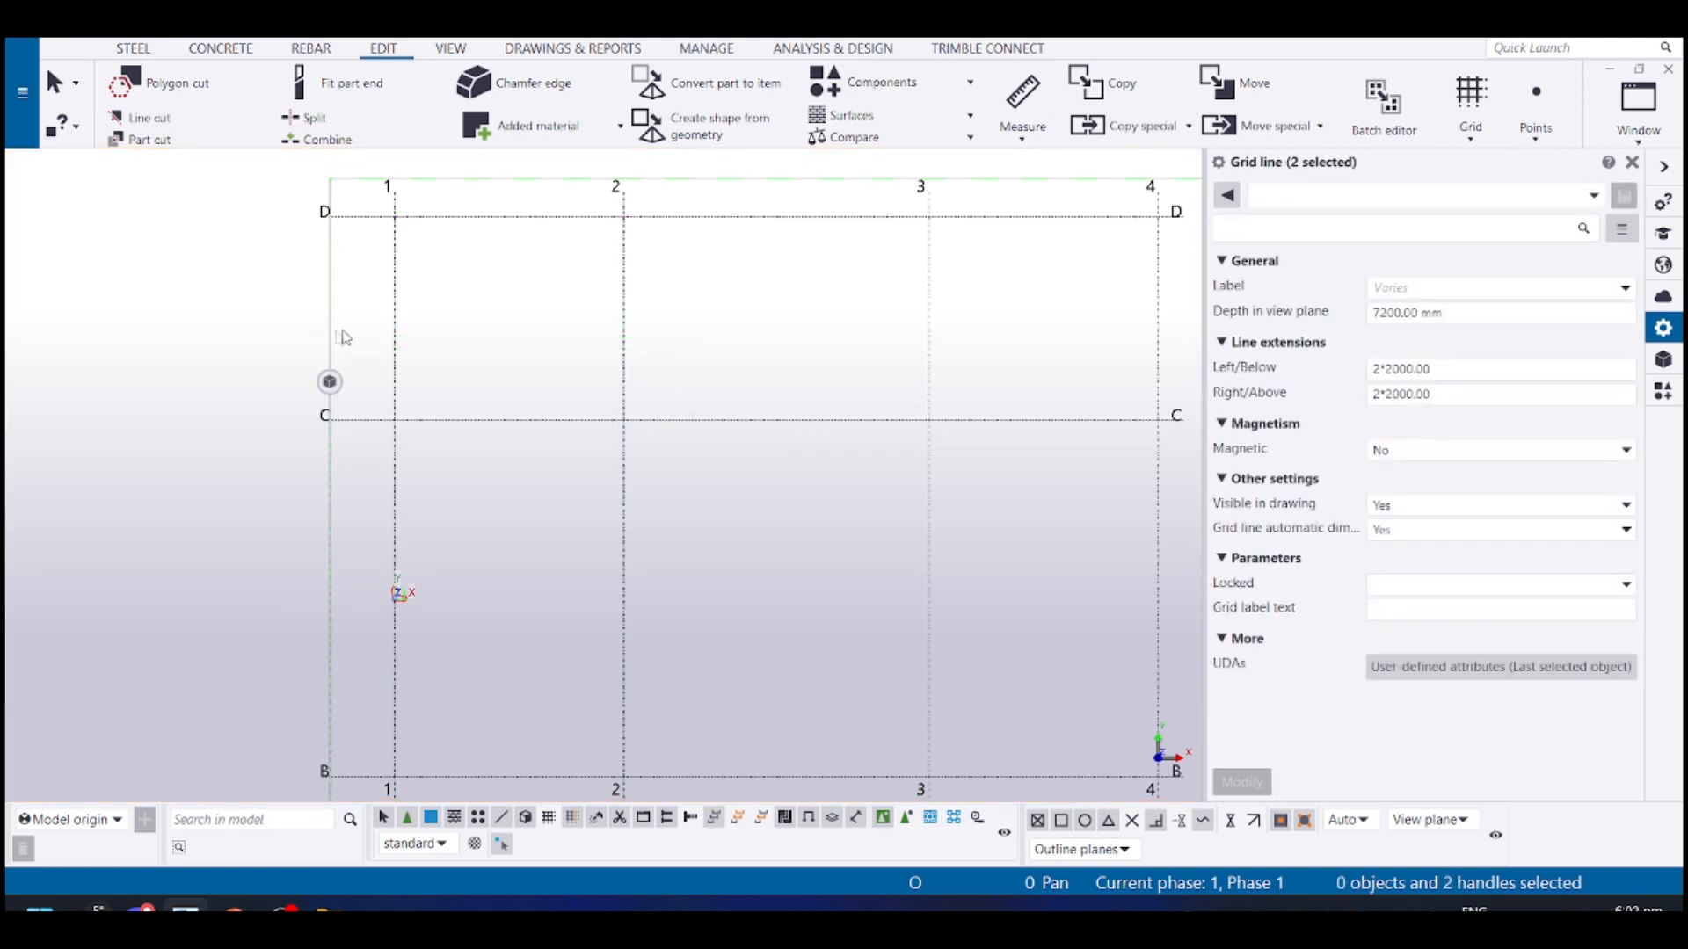
Select only grid line 2 and view its individual label and extension properties
{"action": "left_click", "coordinate": [603, 327]}
{"action": "left_click", "coordinate": [625, 323]}
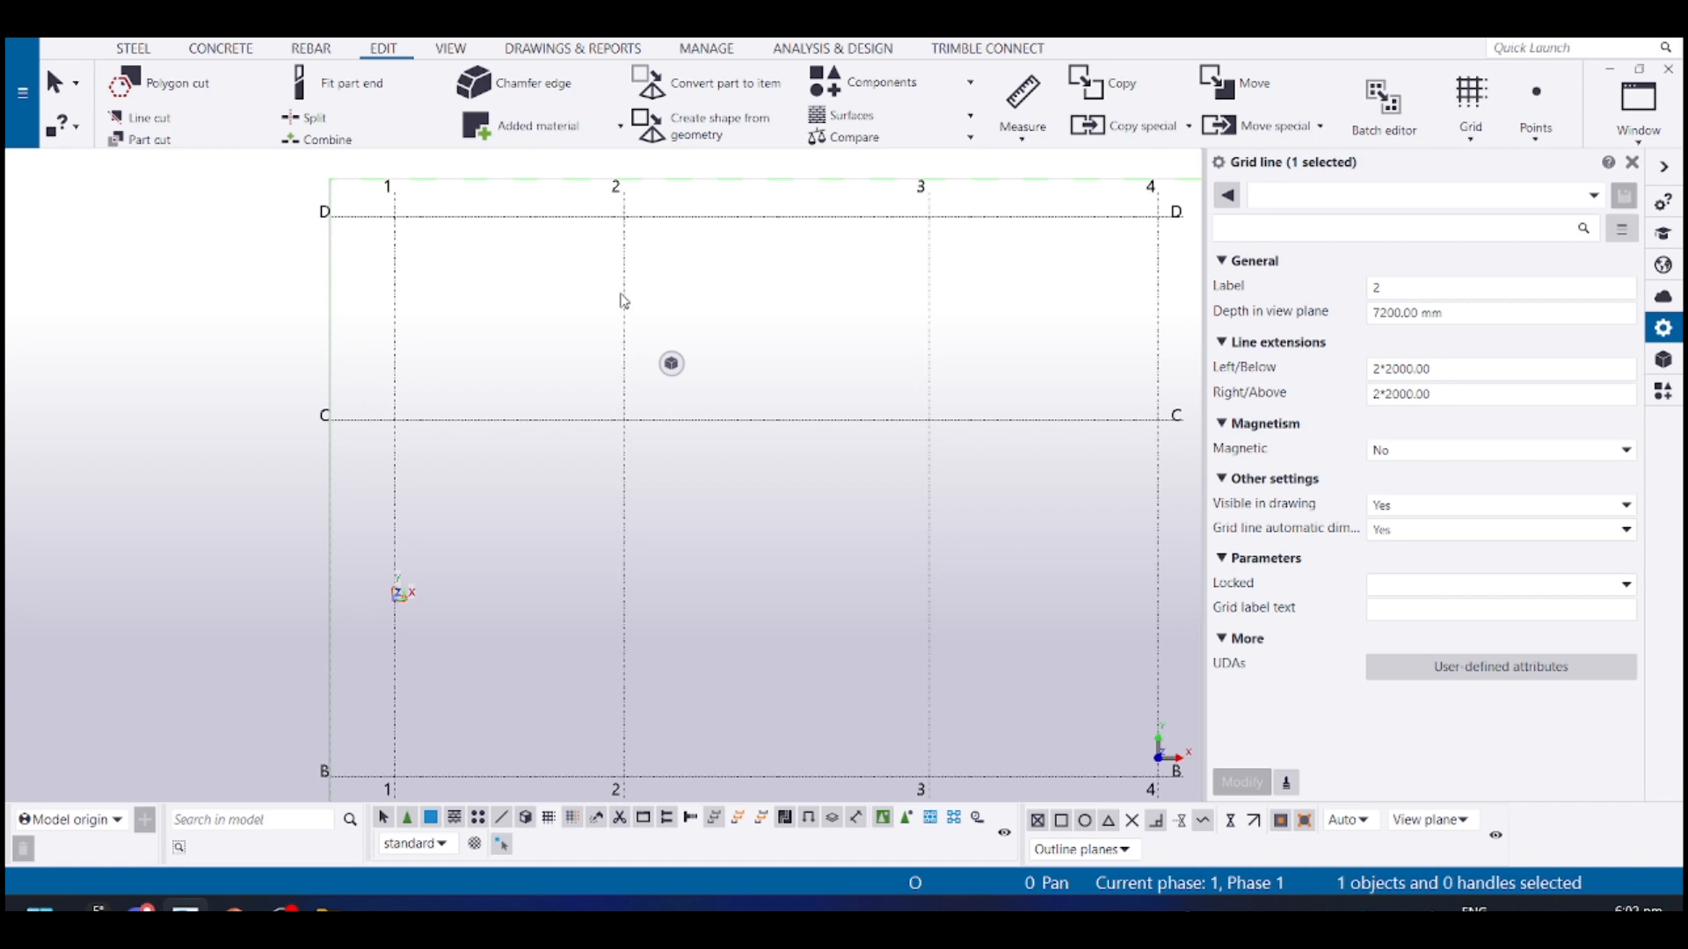
{"action": "left_click", "coordinate": [630, 299]}
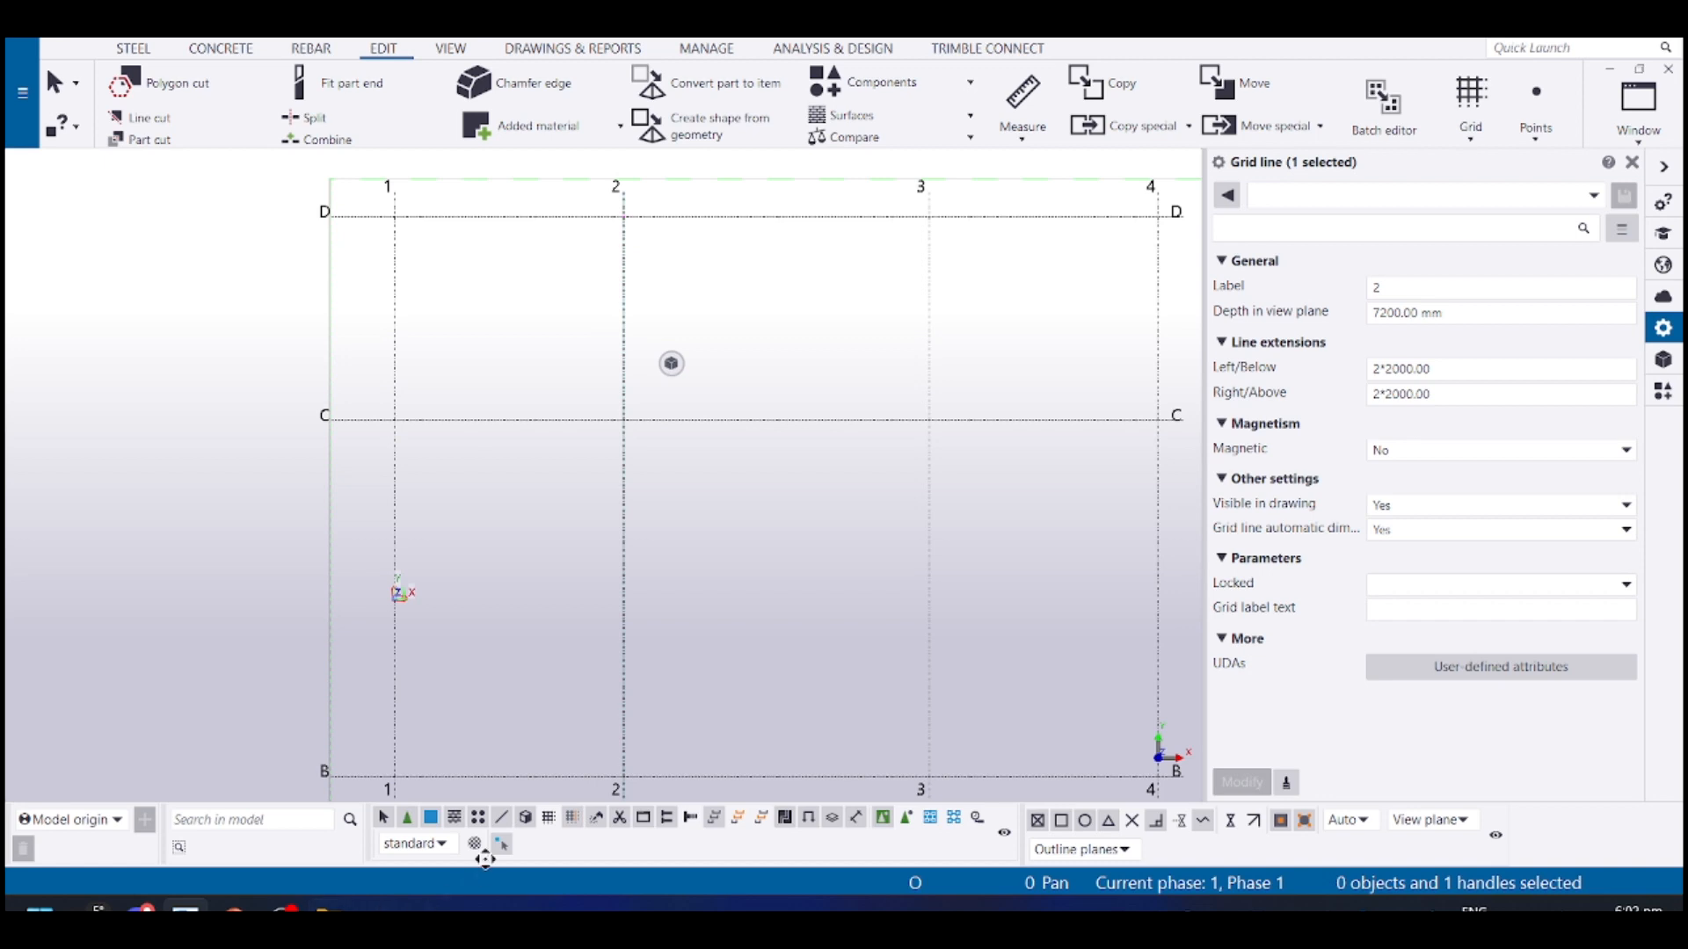
Reselect grid line 2 as part of the whole grid and examine the rectangular grid's X and Y coordinates
{"action": "left_click", "coordinate": [627, 323]}
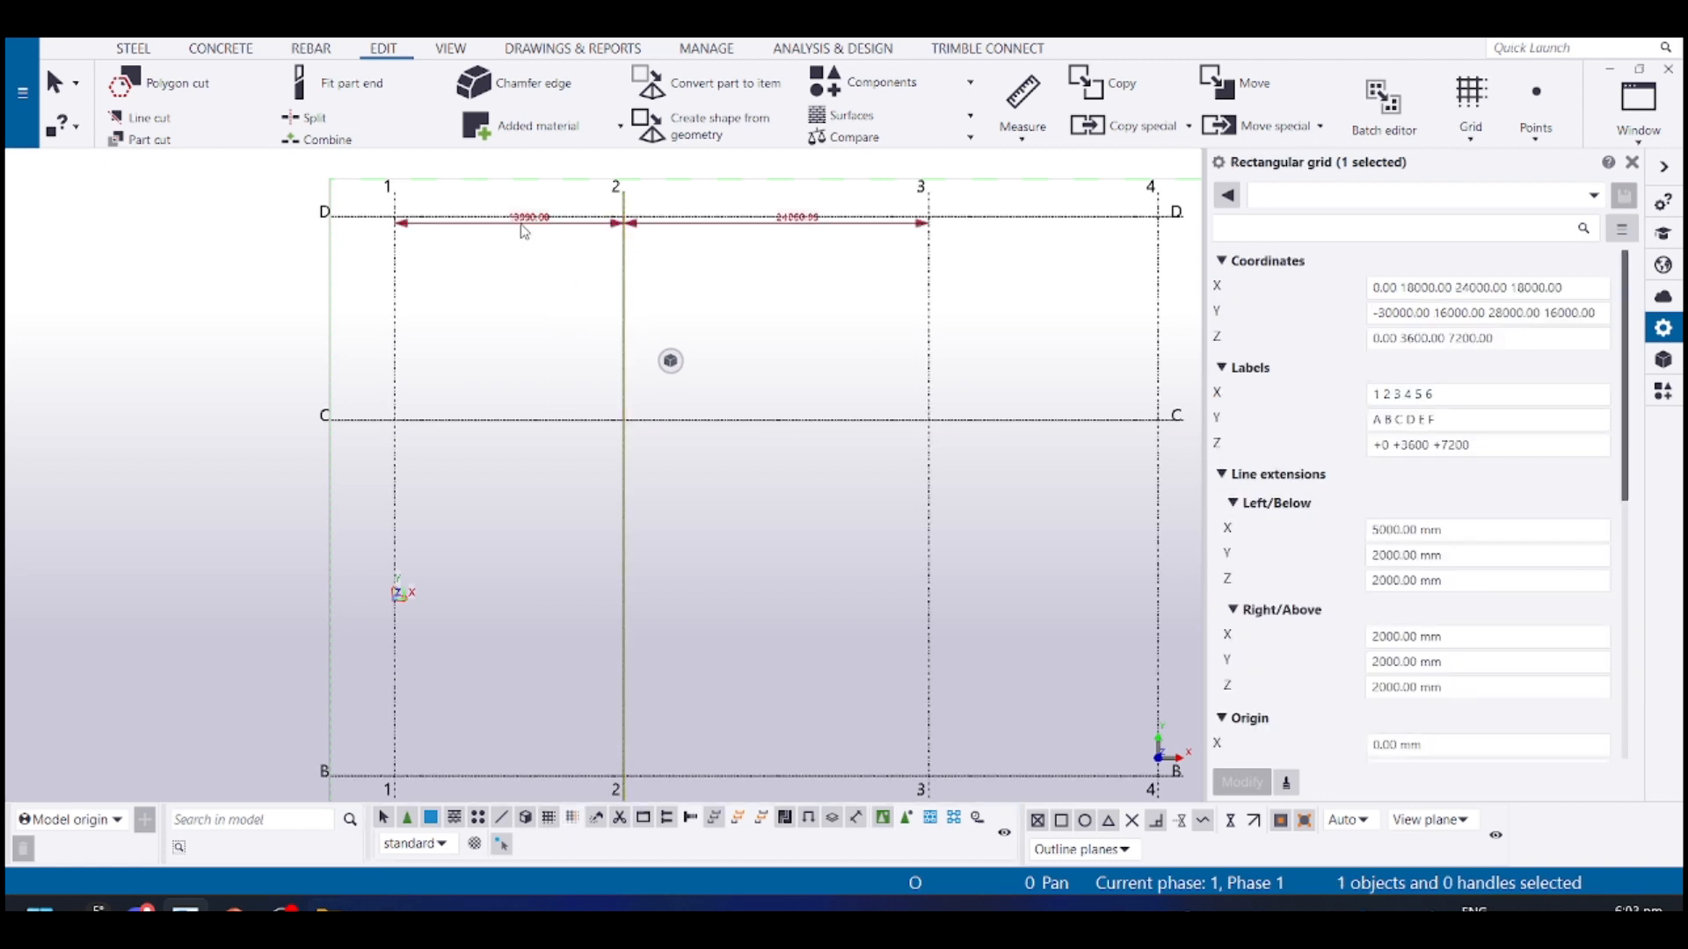
{"action": "left_click", "coordinate": [616, 267]}
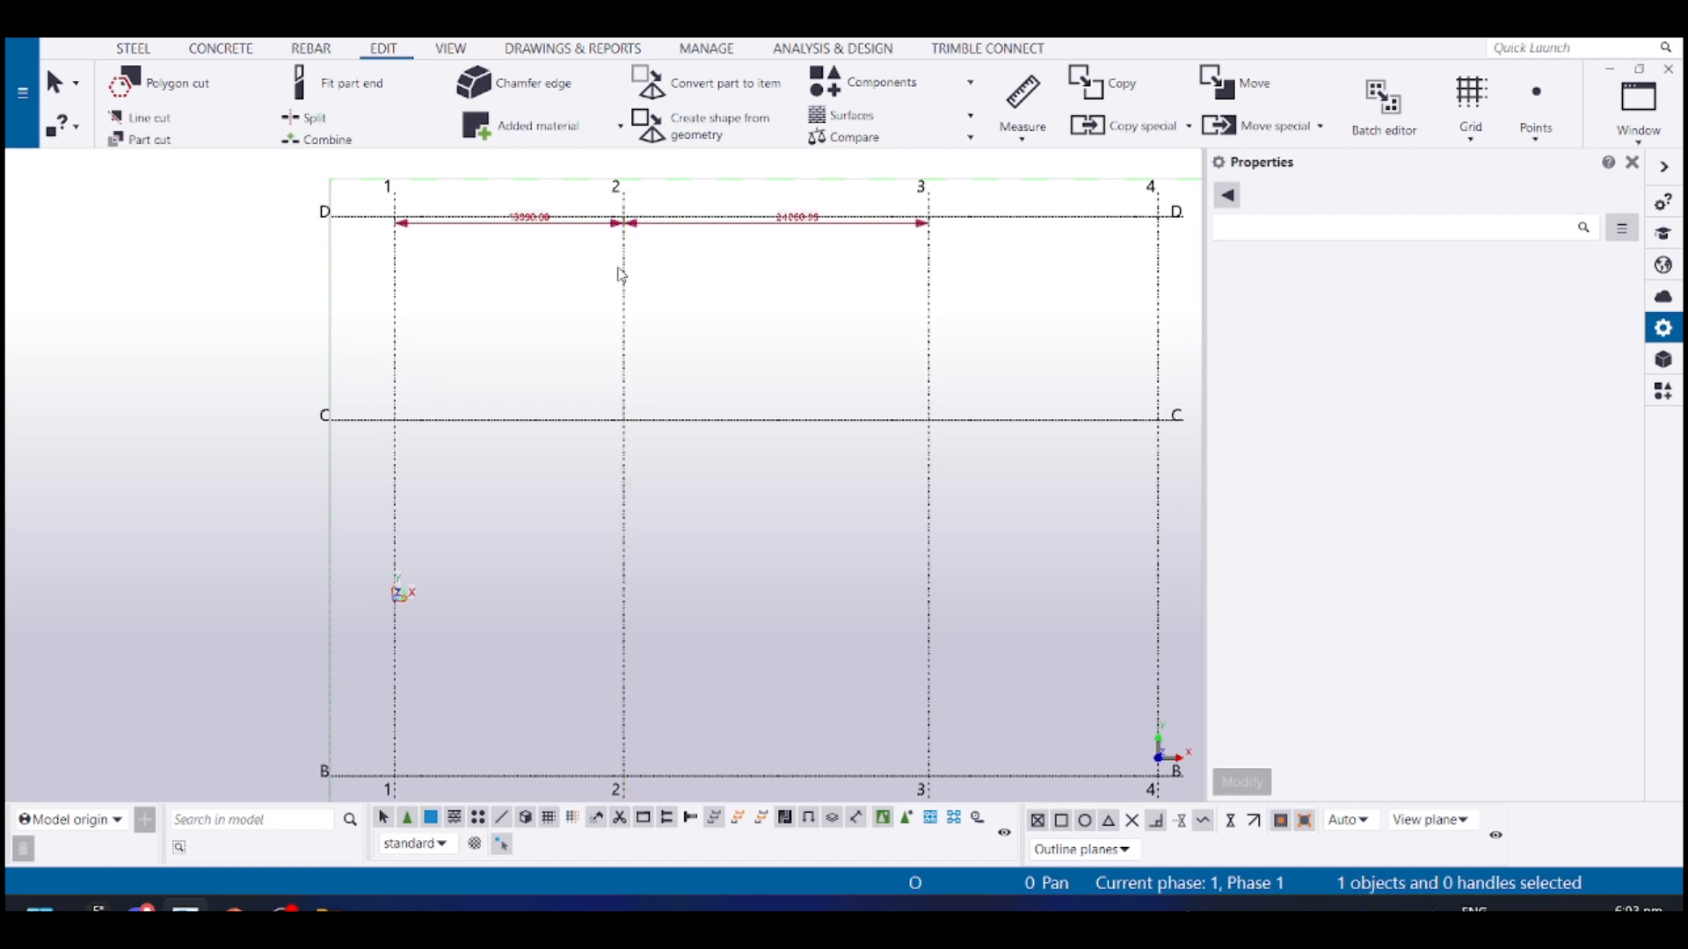
{"action": "left_click", "coordinate": [624, 266]}
{"action": "right_click", "coordinate": [625, 265]}
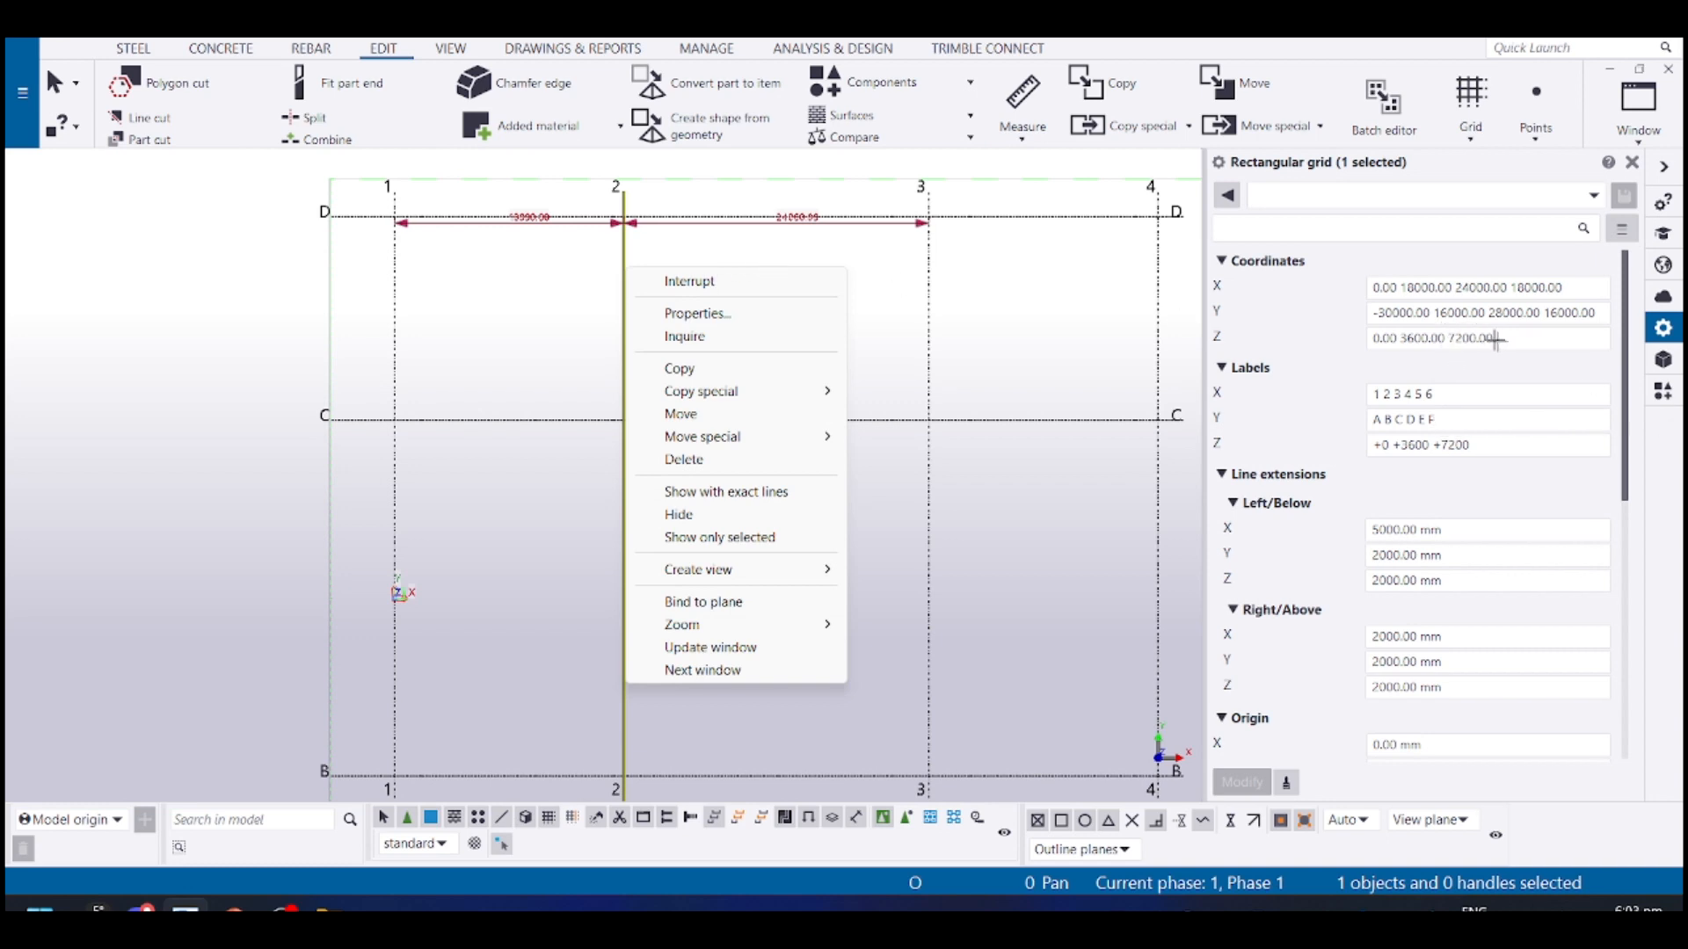
{"action": "left_click", "coordinate": [1430, 313]}
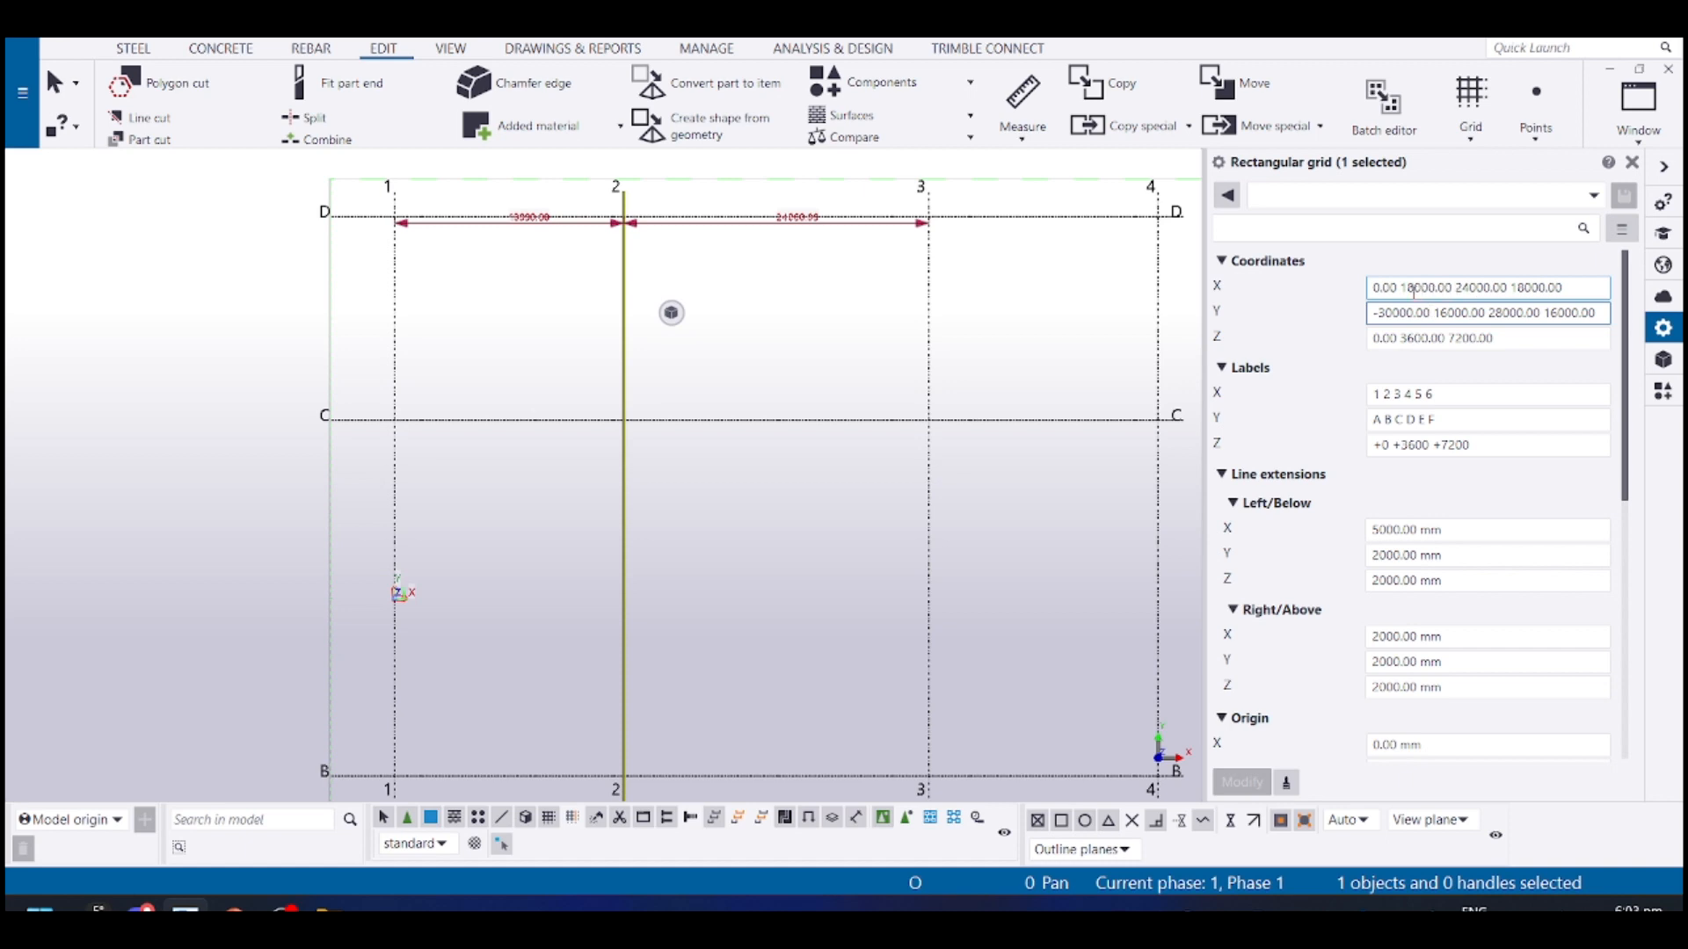
{"action": "left_click", "coordinate": [1458, 289]}
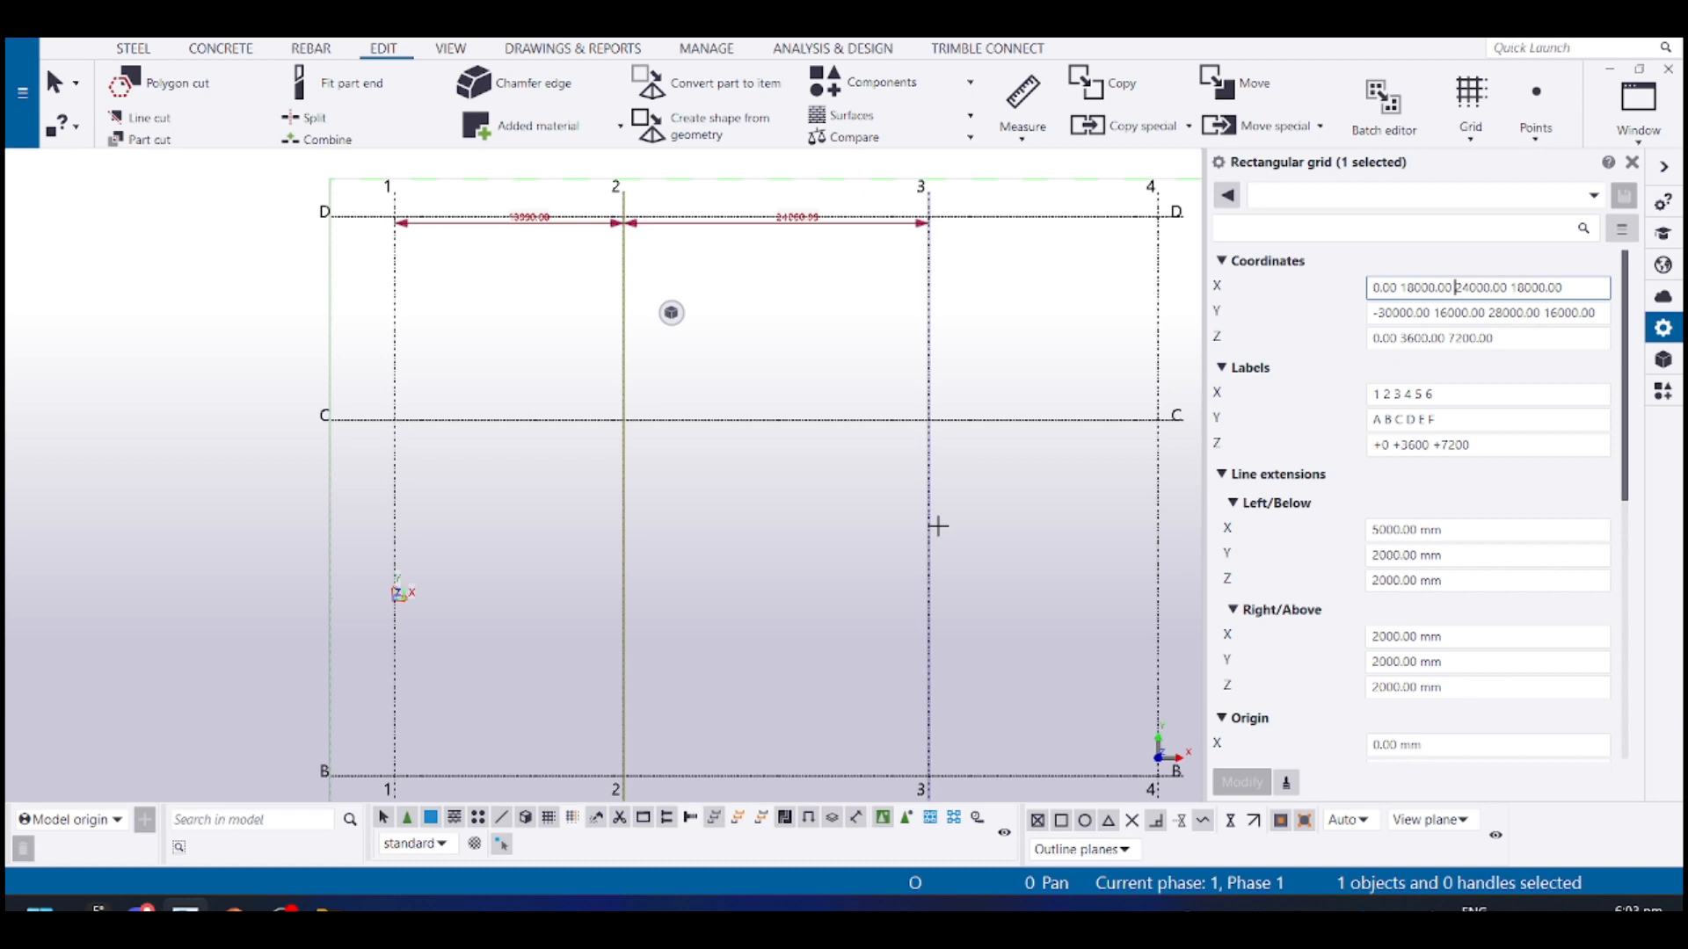
Select grid line 3 and examine the grid boundary beyond grid line A for the handle that inserts grid lines
{"action": "scroll", "coordinate": [914, 460], "scroll_direction": "down", "scroll_amount": 1}
{"action": "middle_click_drag", "start_coordinate": [668, 413], "coordinate": [374, 396]}
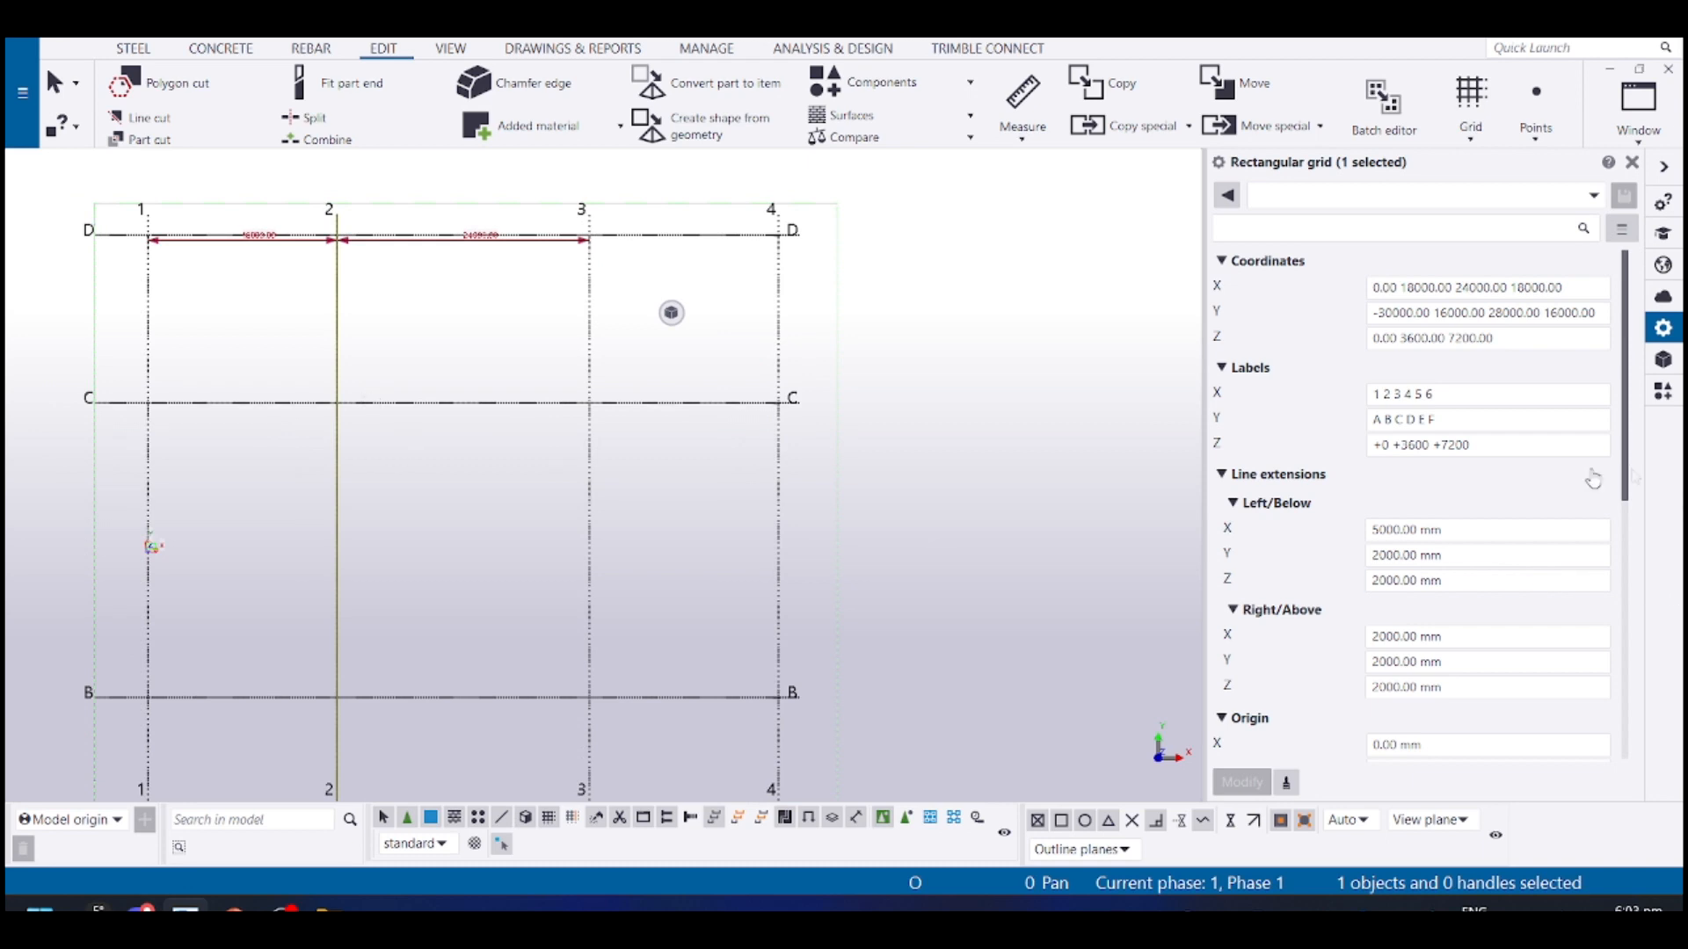
{"action": "middle_click_drag", "start_coordinate": [7, 364], "coordinate": [224, 344]}
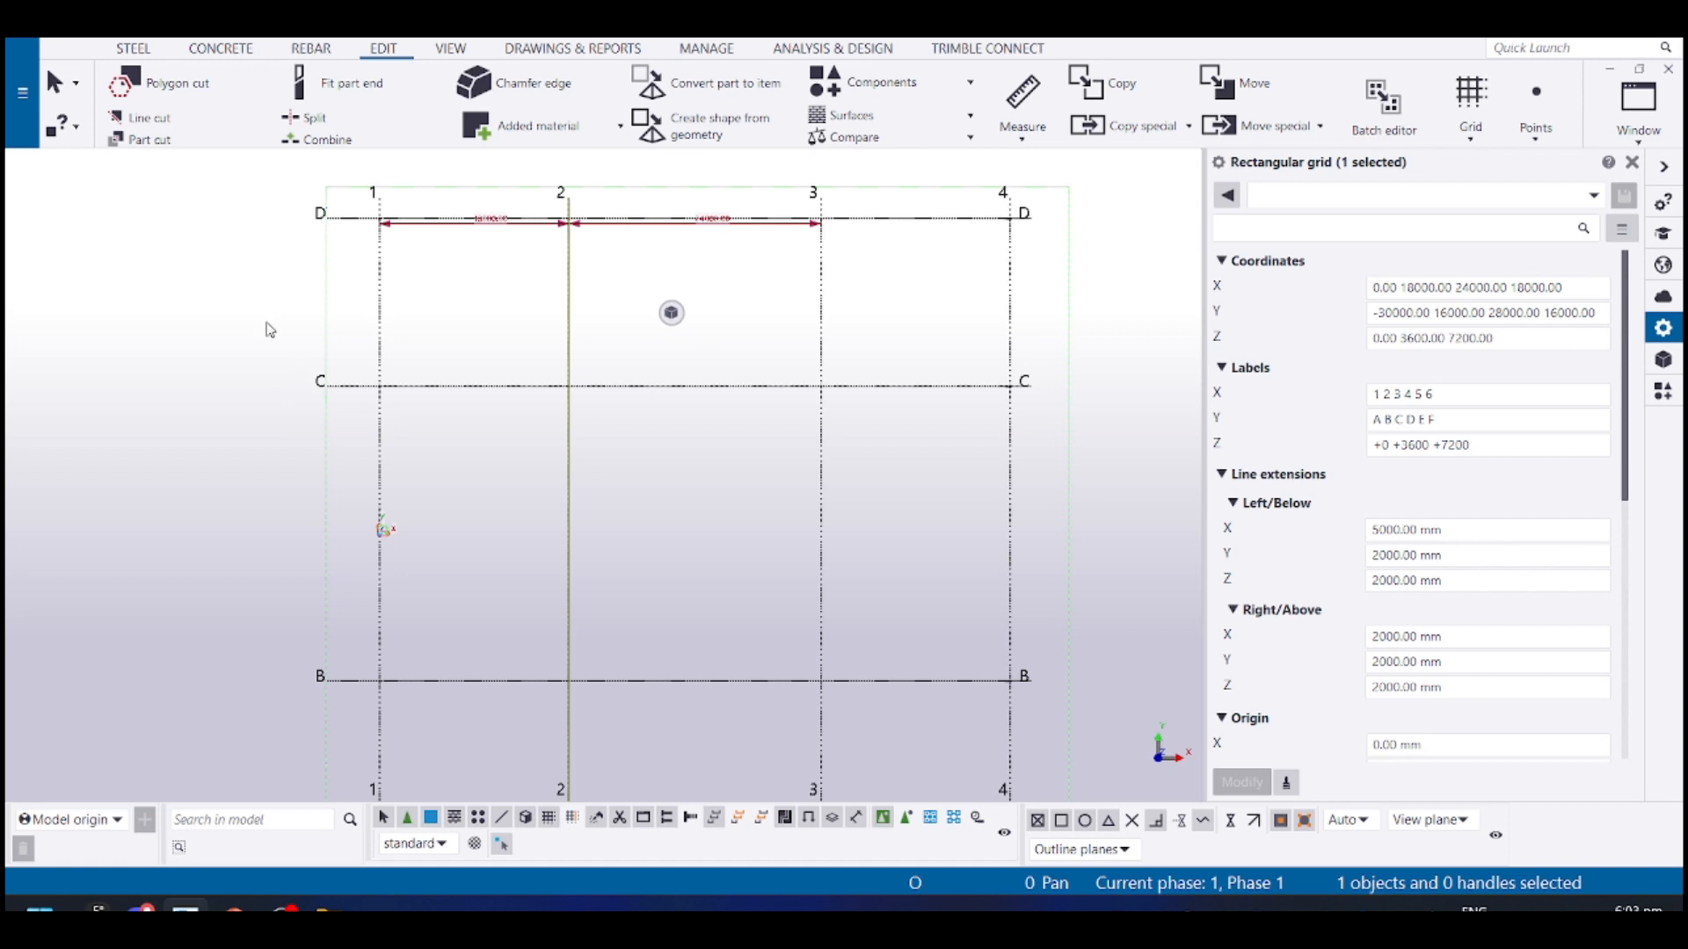
{"action": "scroll", "coordinate": [933, 451], "scroll_direction": "up", "scroll_amount": 1}
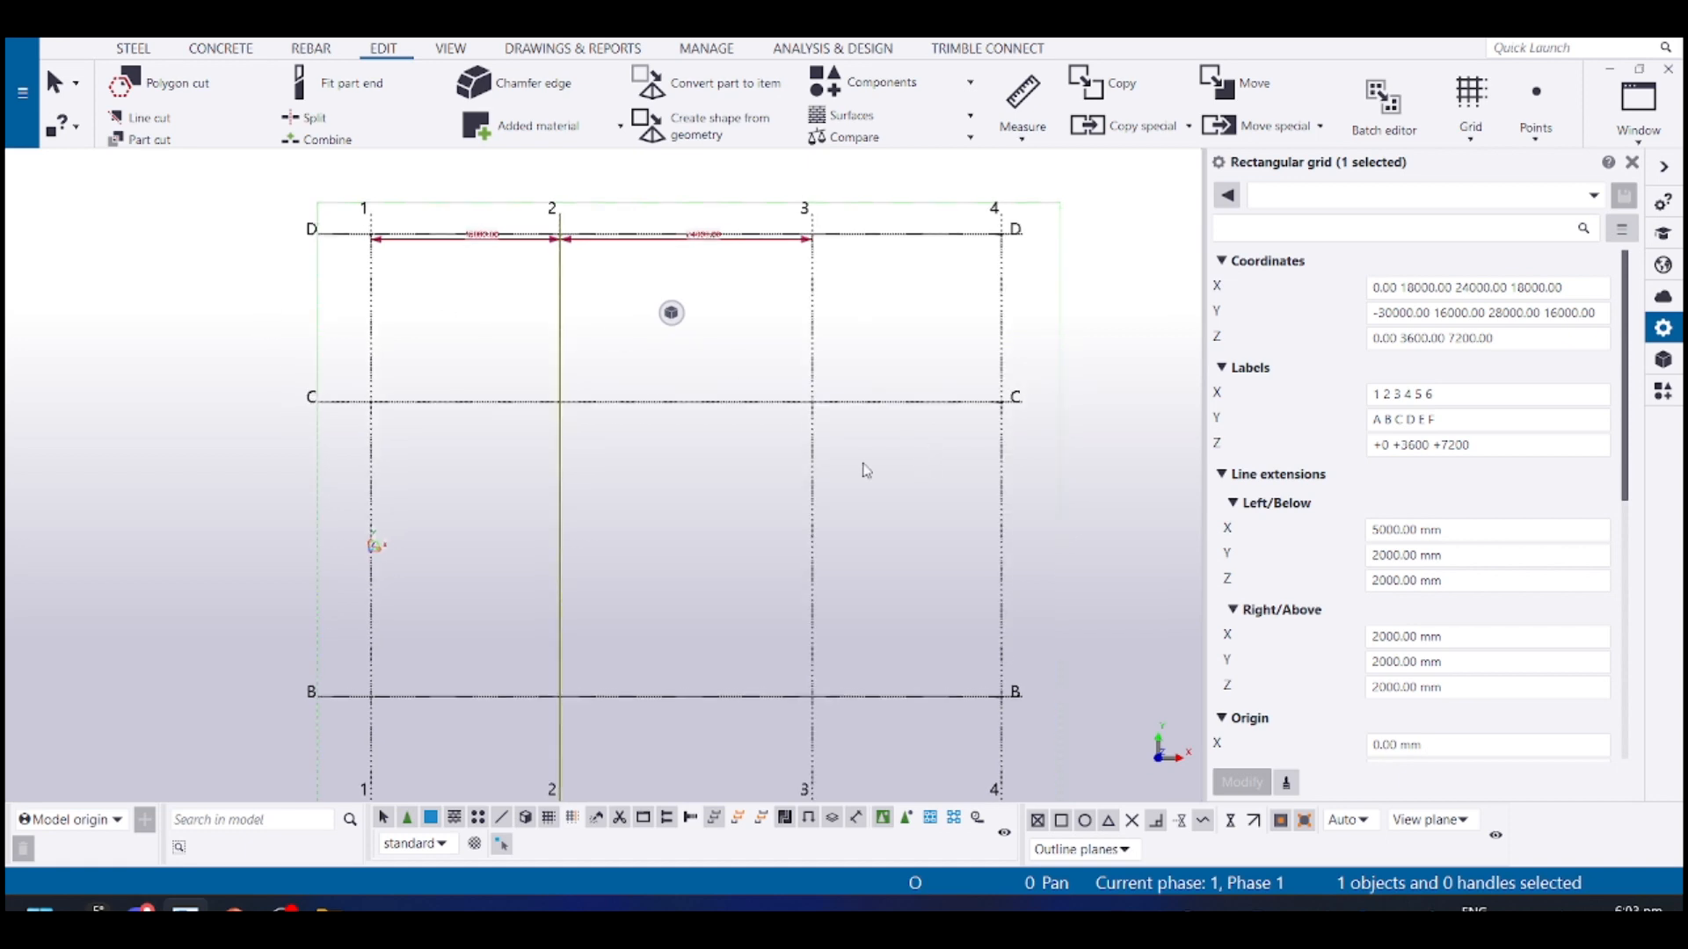
{"action": "scroll", "coordinate": [822, 432], "scroll_direction": "up", "scroll_amount": 2}
{"action": "left_click", "coordinate": [811, 427]}
{"action": "middle_click_drag", "start_coordinate": [793, 675], "coordinate": [784, 397]}
{"action": "scroll", "coordinate": [576, 705], "scroll_direction": "up", "scroll_amount": 4}
{"action": "scroll", "coordinate": [562, 691], "scroll_direction": "up", "scroll_amount": 5}
{"action": "middle_click_drag", "start_coordinate": [557, 687], "coordinate": [628, 563]}
{"action": "scroll", "coordinate": [738, 571], "scroll_direction": "down", "scroll_amount": 3}
{"action": "scroll", "coordinate": [774, 587], "scroll_direction": "up", "scroll_amount": 7}
{"action": "scroll", "coordinate": [873, 557], "scroll_direction": "up", "scroll_amount": 5}
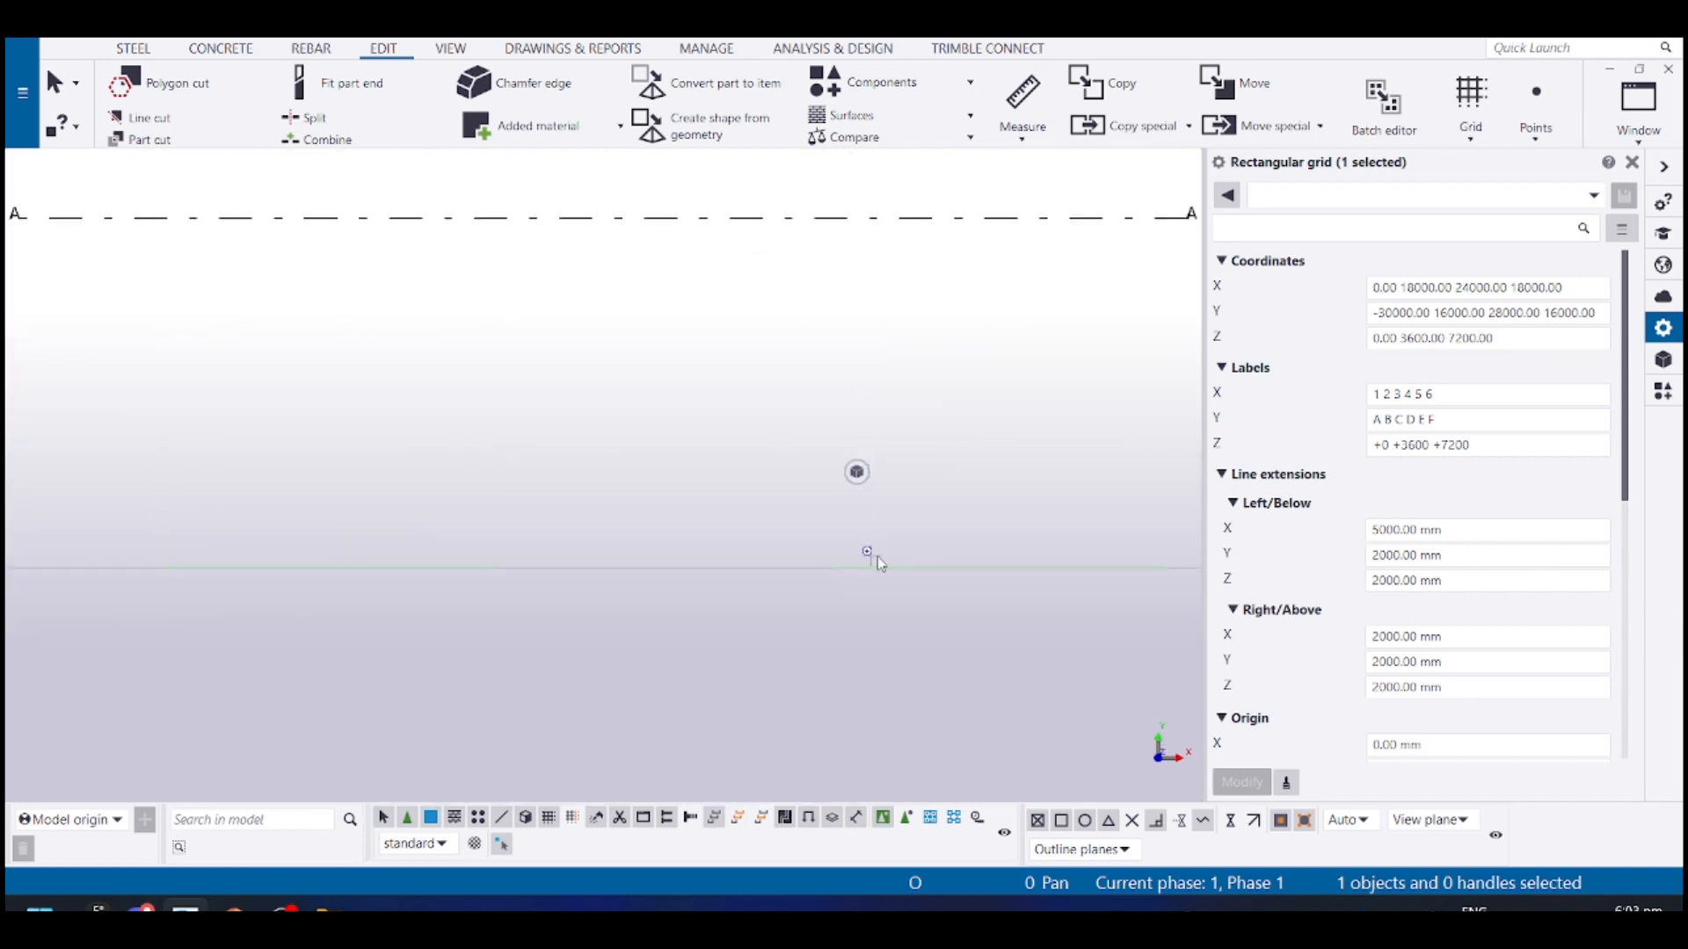
Insert a new grid line midway between grid lines 1 and 2 using the handle beyond grid line A
{"action": "scroll", "coordinate": [738, 573], "scroll_direction": "down", "scroll_amount": 10}
{"action": "middle_click_drag", "start_coordinate": [536, 630], "coordinate": [829, 663]}
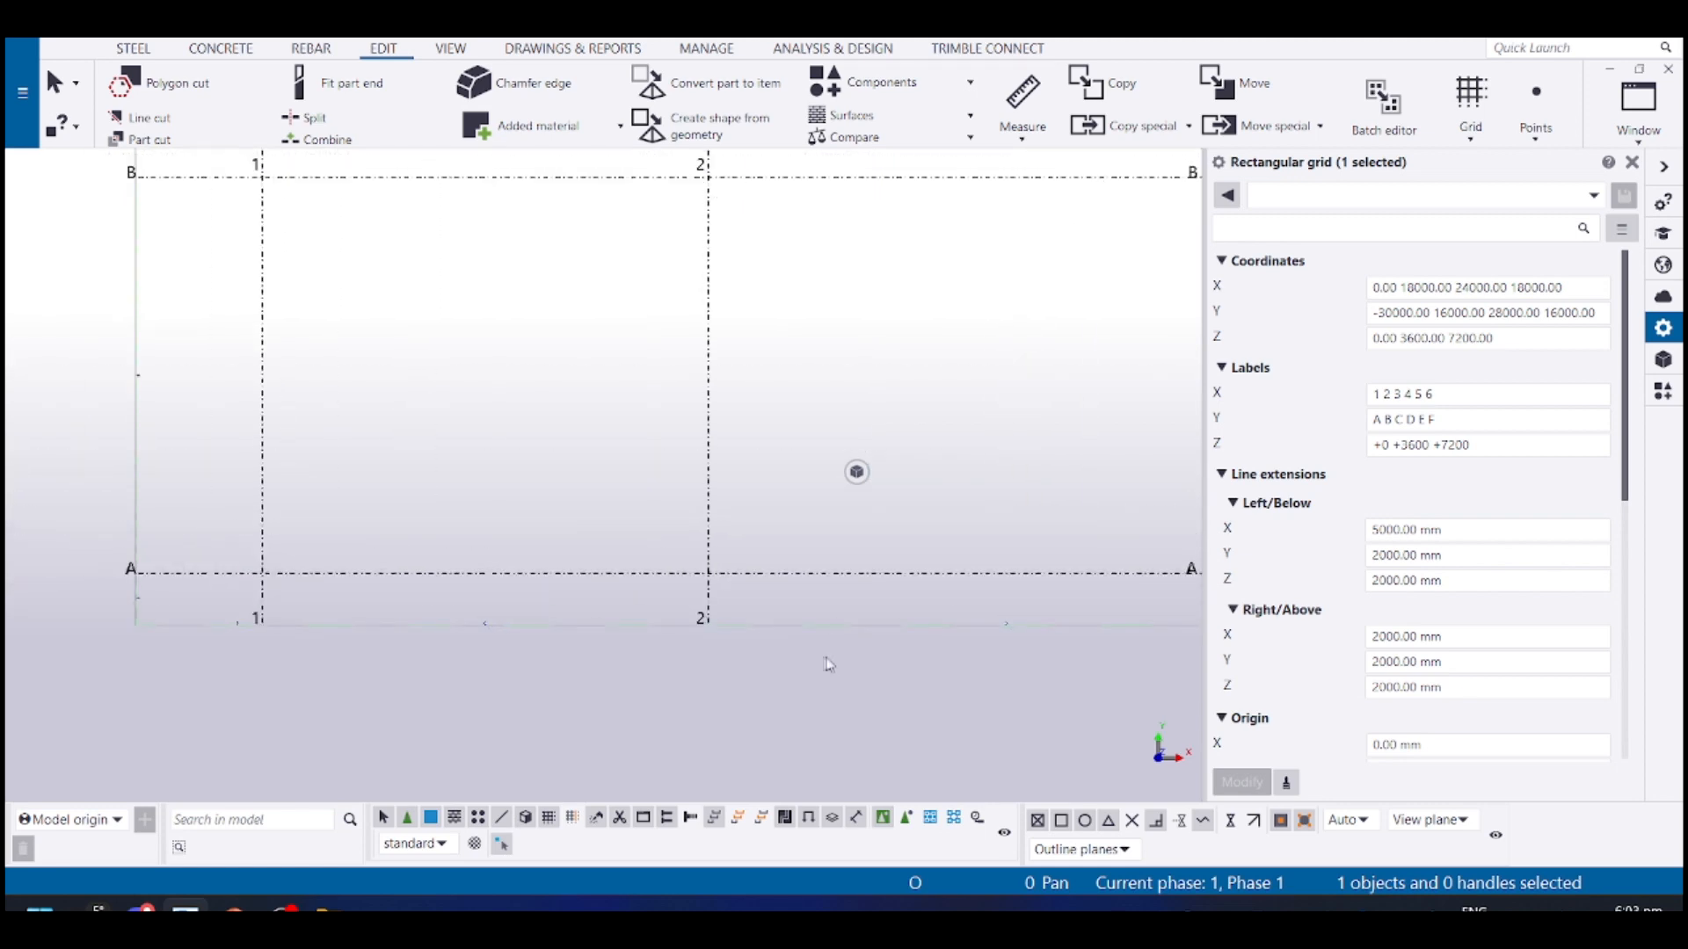
{"action": "scroll", "coordinate": [730, 681], "scroll_direction": "down", "scroll_amount": 3}
{"action": "scroll", "coordinate": [605, 676], "scroll_direction": "up", "scroll_amount": 4}
{"action": "scroll", "coordinate": [609, 682], "scroll_direction": "up", "scroll_amount": 3}
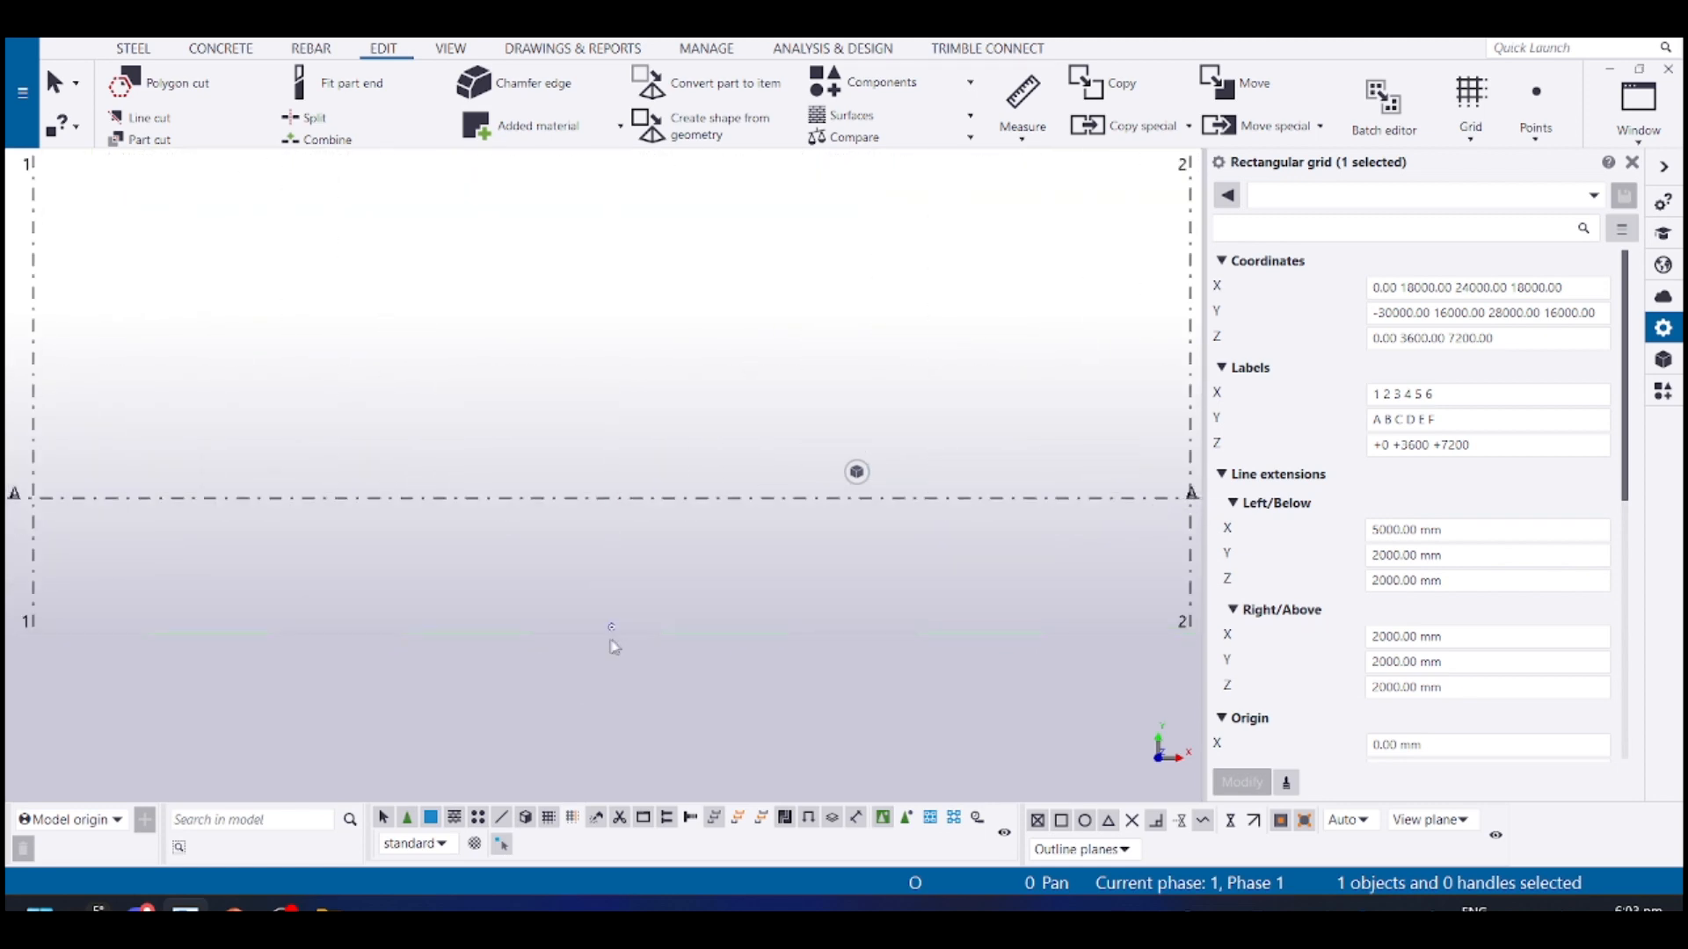
{"action": "scroll", "coordinate": [611, 646], "scroll_direction": "up", "scroll_amount": 3}
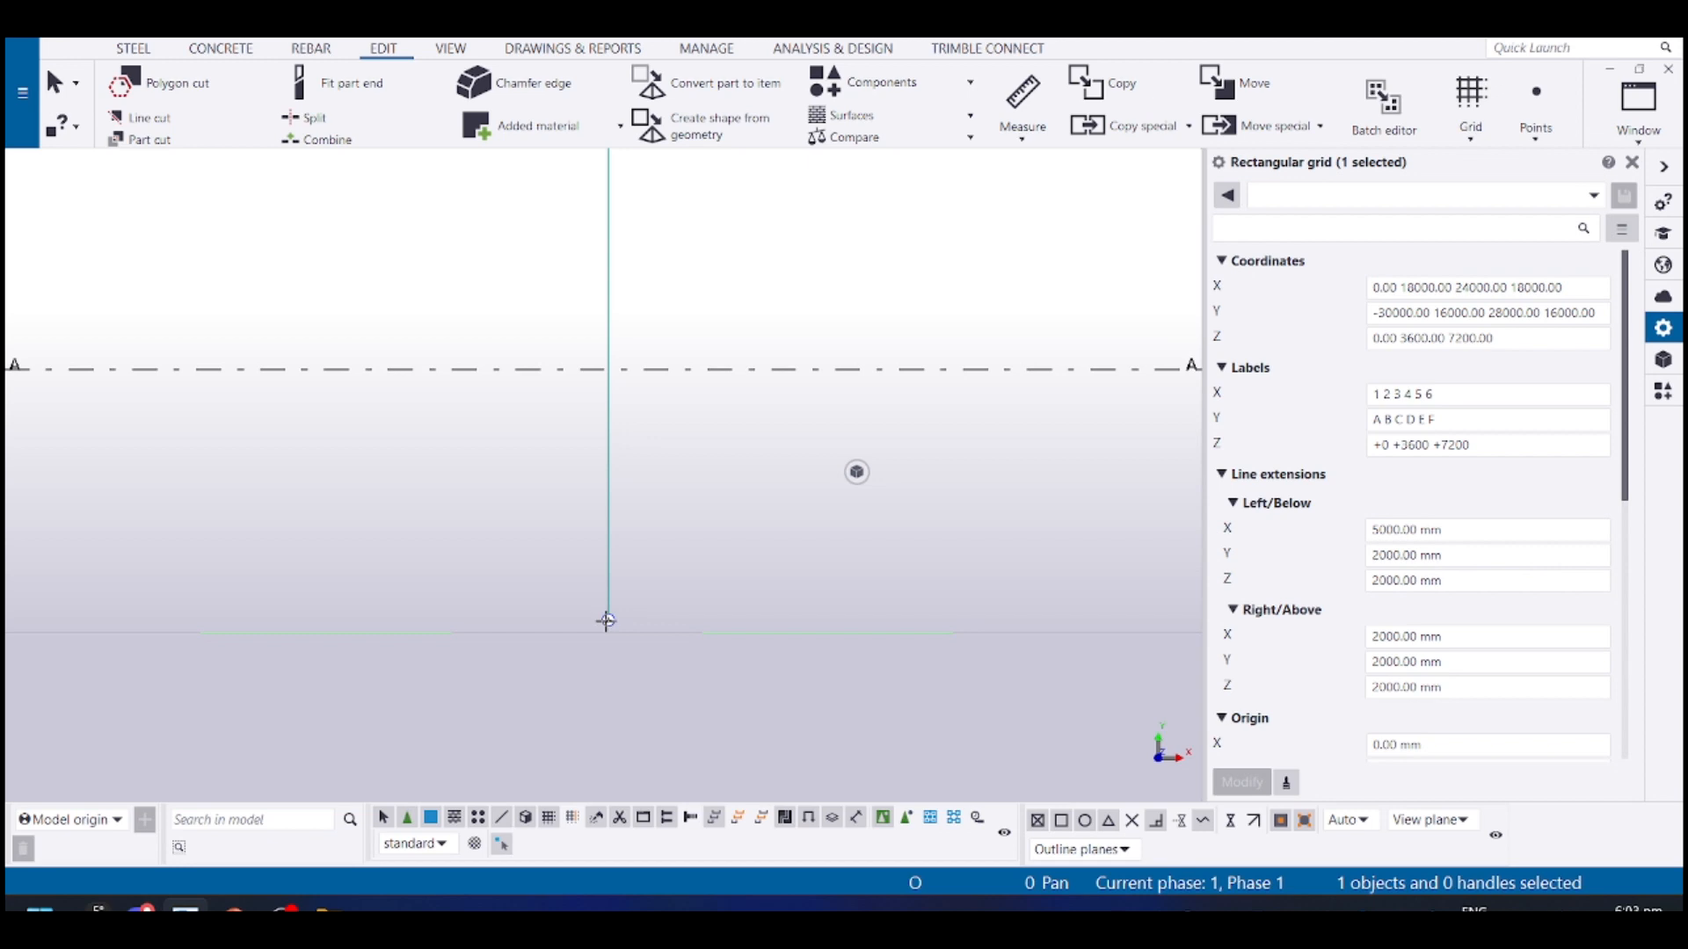
{"action": "scroll", "coordinate": [378, 442], "scroll_direction": "down", "scroll_amount": 3}
{"action": "scroll", "coordinate": [525, 466], "scroll_direction": "down", "scroll_amount": 3}
{"action": "middle_click_drag", "start_coordinate": [686, 392], "coordinate": [853, 703]}
{"action": "scroll", "coordinate": [747, 695], "scroll_direction": "down", "scroll_amount": 3}
{"action": "middle_click_drag", "start_coordinate": [771, 154], "coordinate": [754, 524]}
{"action": "mouse_move", "coordinate": [761, 181]}
{"action": "middle_mouse_down"}
{"action": "mouse_move", "coordinate": [742, 392]}
{"action": "mouse_move", "coordinate": [713, 421]}
{"action": "middle_mouse_up"}
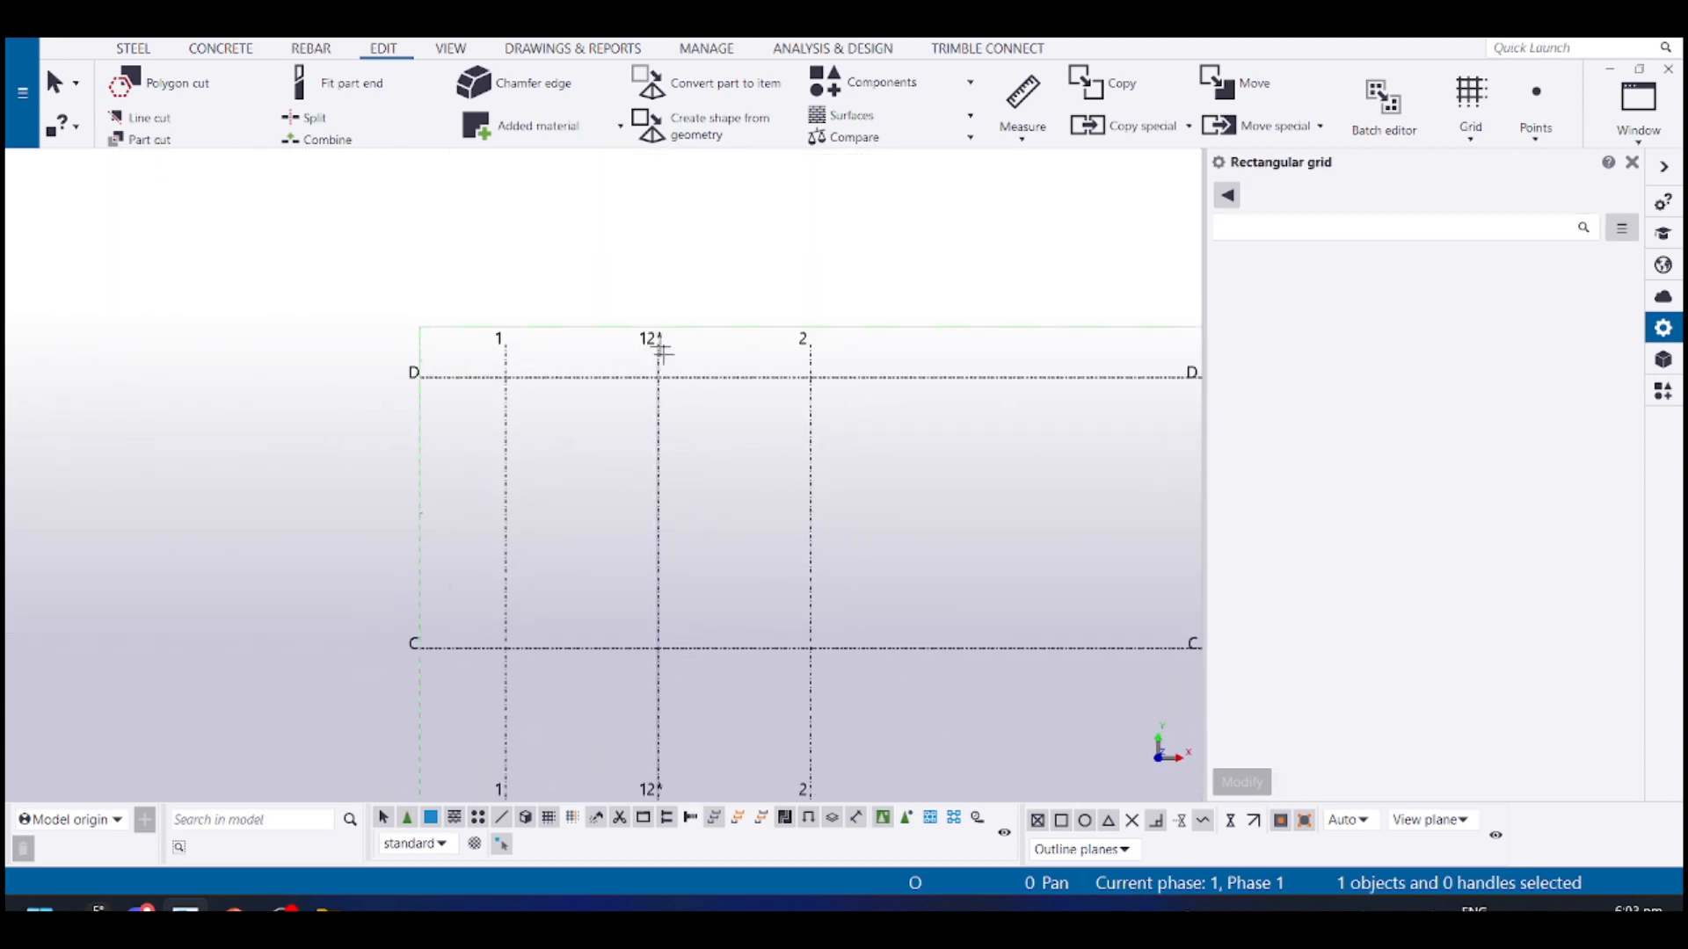
Following the sectional plan, move grid line 12* to 14000 mm from grid line 1 and 4000 mm from grid line 2
{"action": "left_click", "coordinate": [659, 440]}
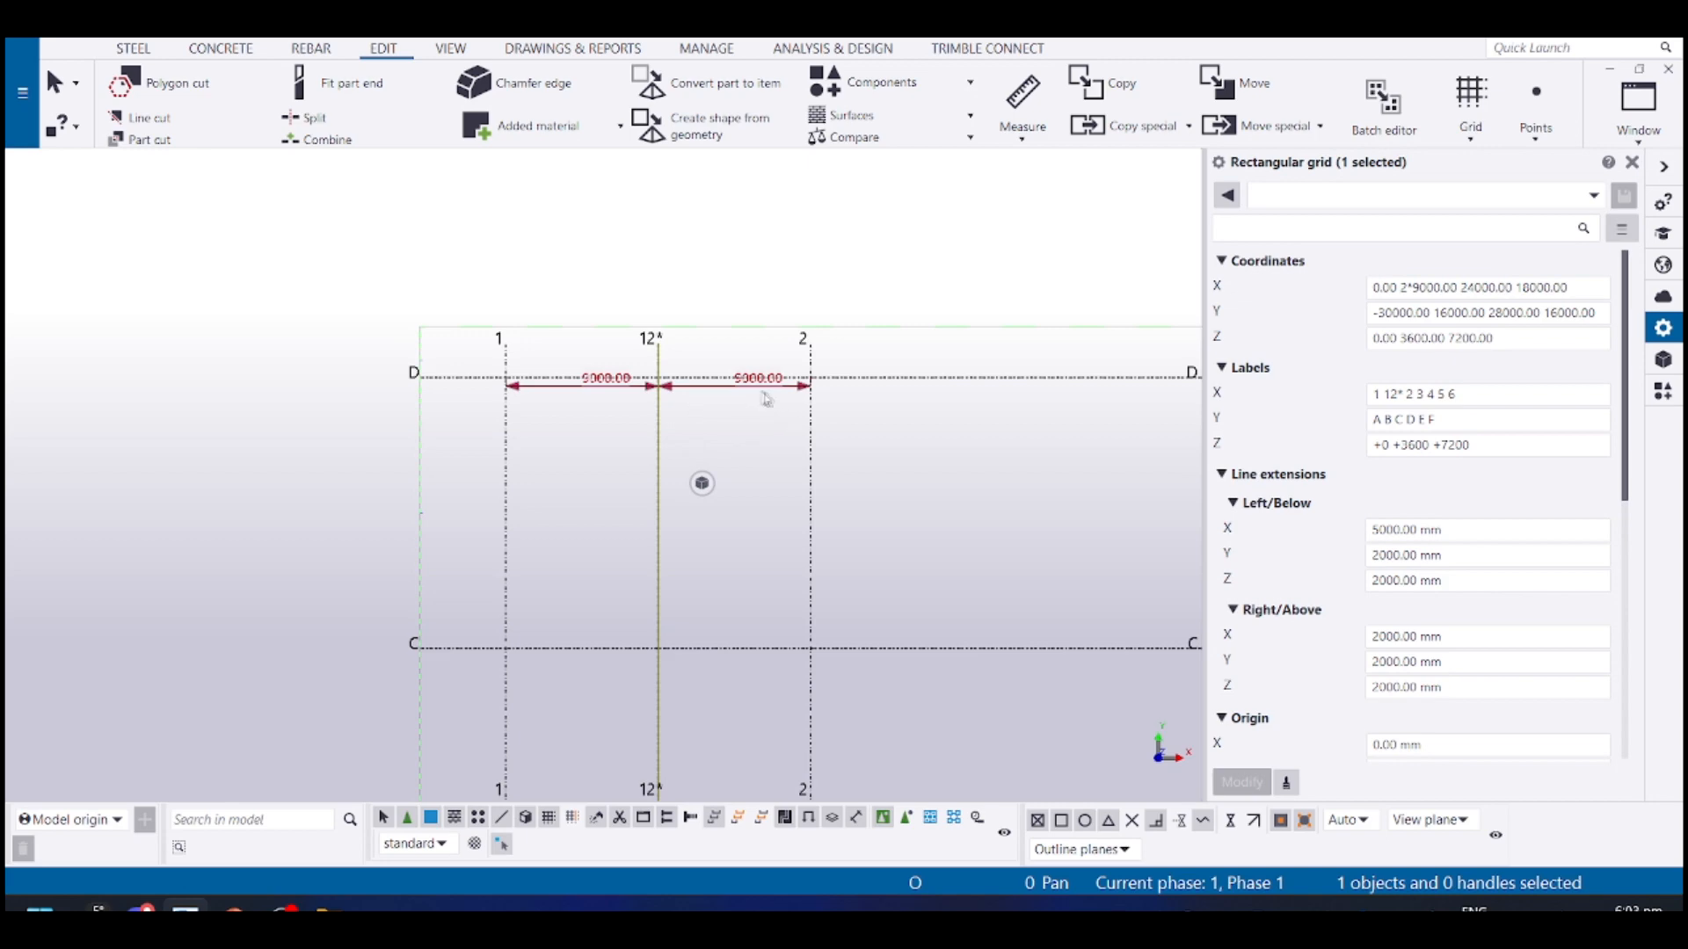
{"action": "scroll", "coordinate": [769, 400], "scroll_direction": "up", "scroll_amount": 2}
{"action": "key", "text": "alt+Tab"}
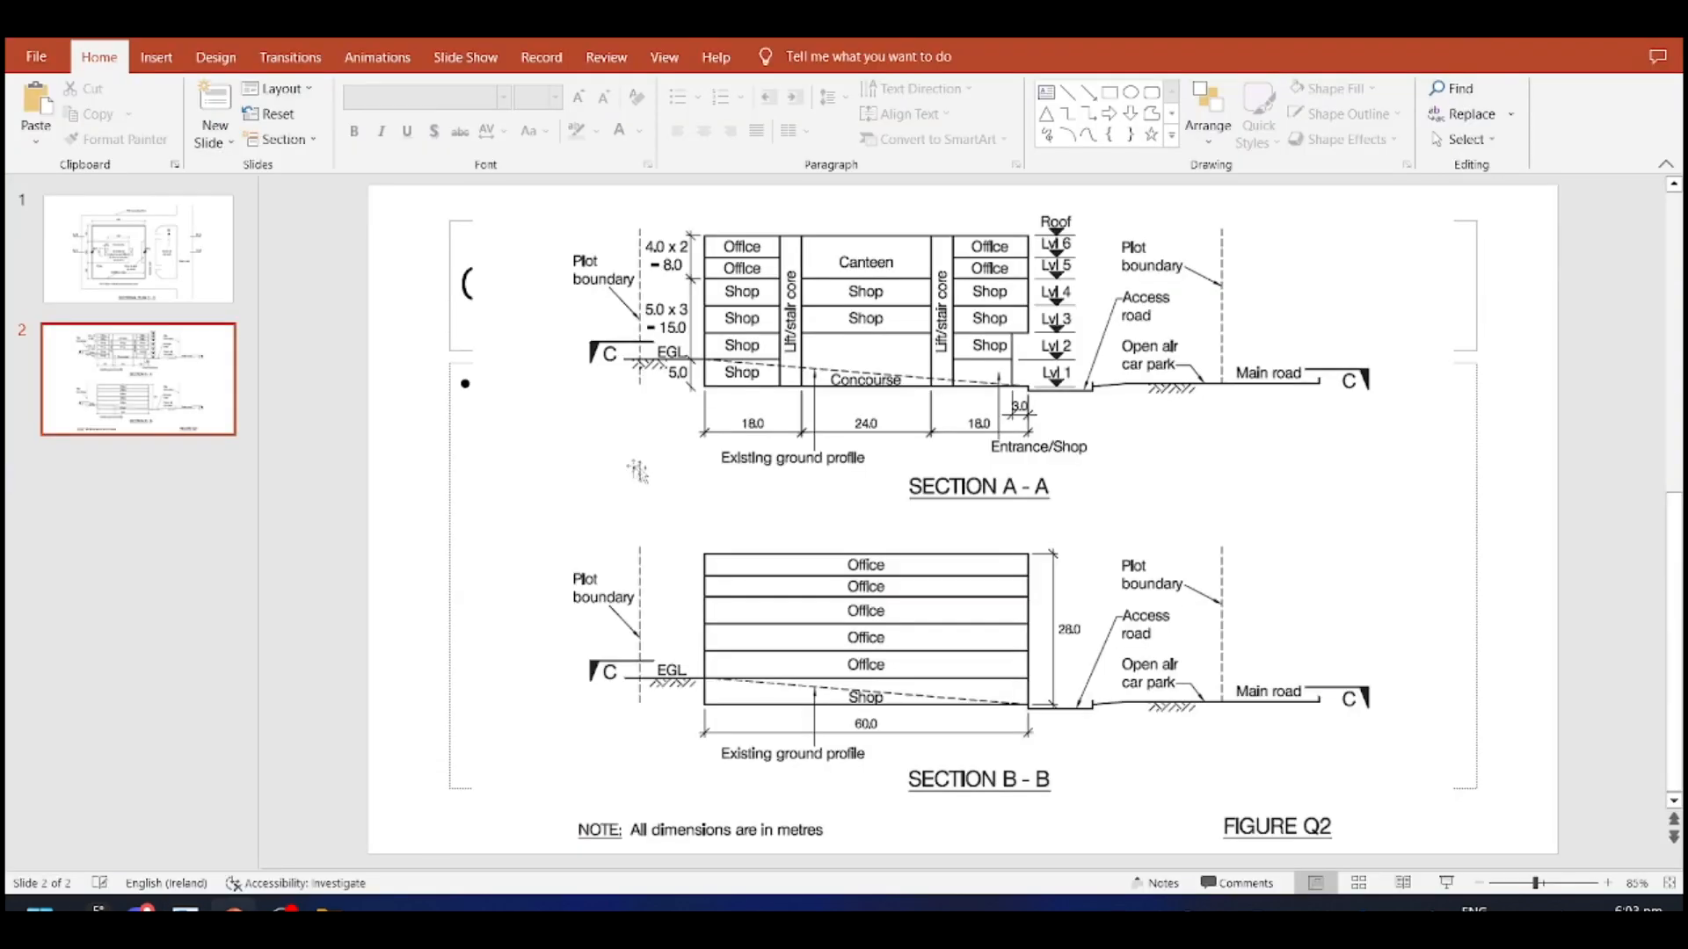
{"action": "scroll", "coordinate": [769, 505], "scroll_direction": "up", "scroll_amount": 1}
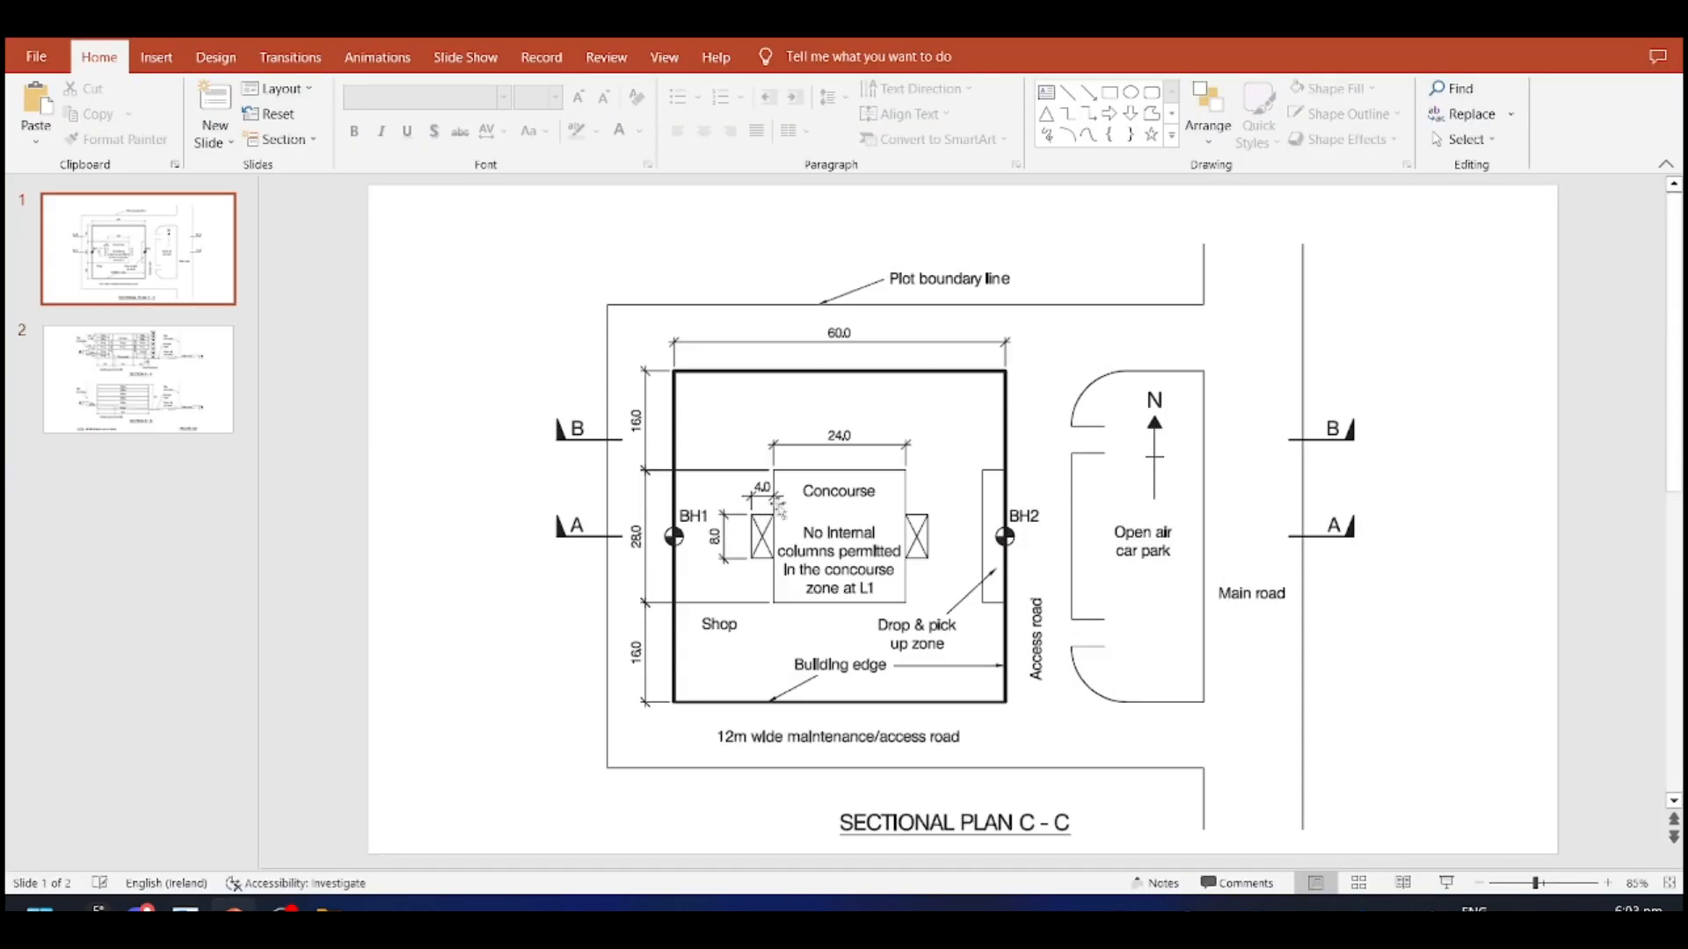
{"action": "key", "text": "alt+Tab"}
{"action": "left_click_drag", "start_coordinate": [602, 529], "coordinate": [739, 526]}
{"action": "scroll", "coordinate": [729, 465], "scroll_direction": "down", "scroll_amount": 2}
{"action": "middle_click_drag", "start_coordinate": [841, 546], "coordinate": [434, 178]}
{"action": "scroll", "coordinate": [413, 229], "scroll_direction": "down", "scroll_amount": 2}
{"action": "middle_click_drag", "start_coordinate": [439, 290], "coordinate": [440, 348]}
{"action": "key", "text": "alt+Tab"}
{"action": "key", "text": "alt+Tab"}
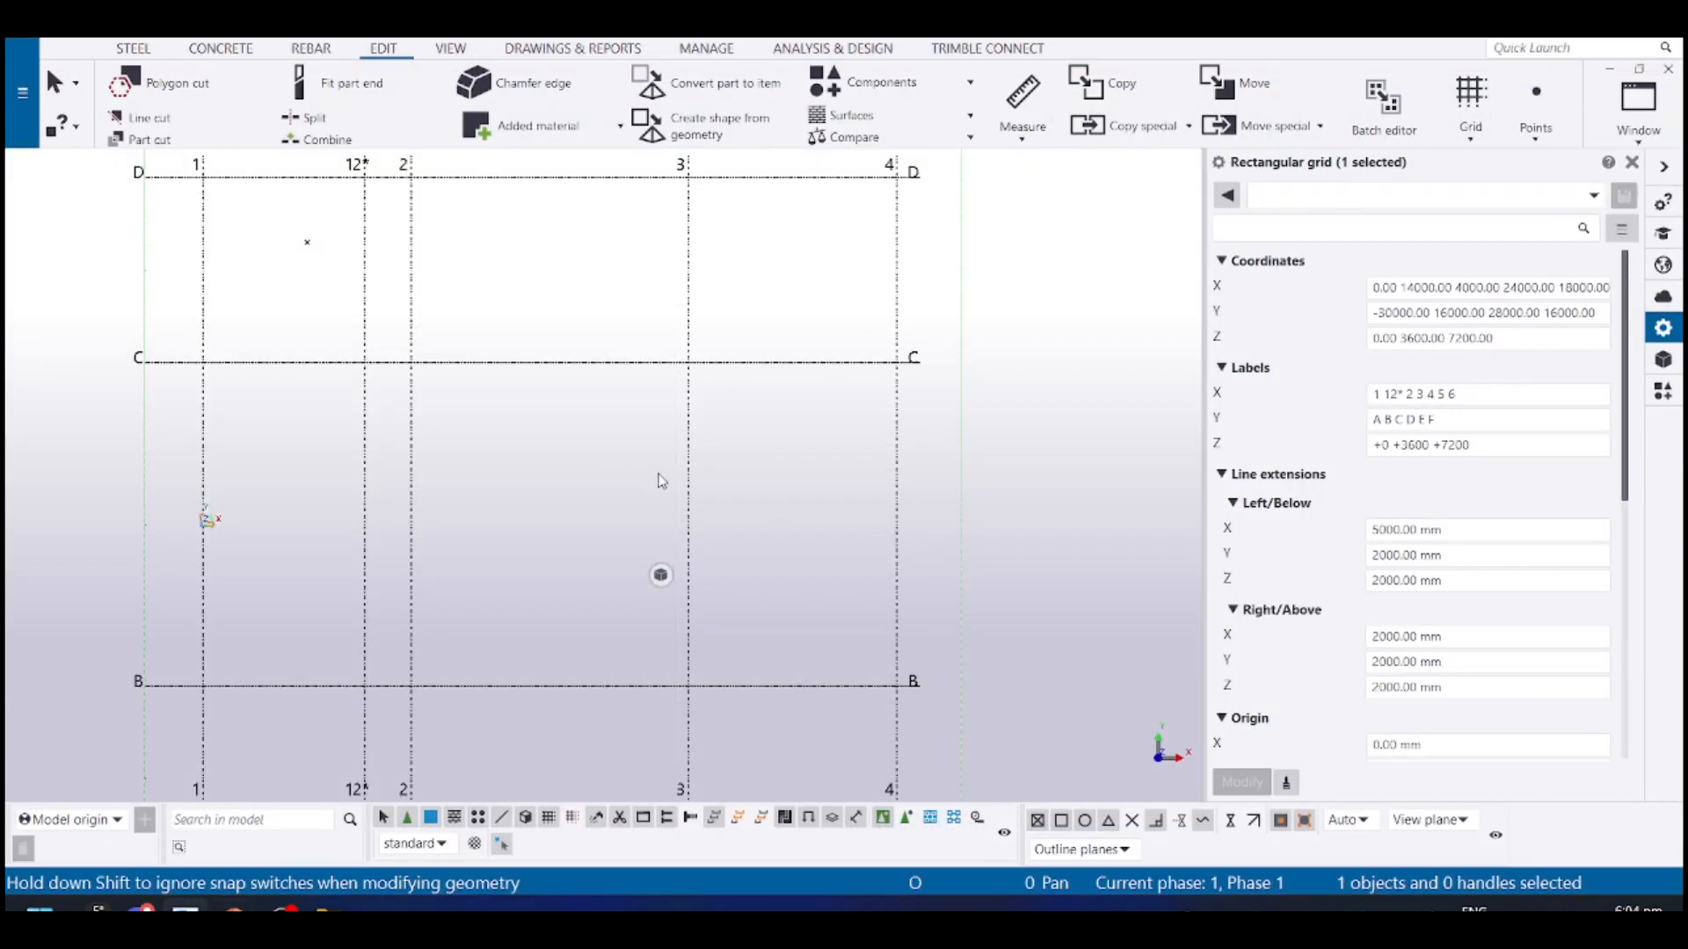
Select grid line 3 and insert a new grid line midway between grid lines 3 and 4
{"action": "left_click", "coordinate": [694, 449]}
{"action": "scroll", "coordinate": [697, 457], "scroll_direction": "down", "scroll_amount": 1}
{"action": "middle_click_drag", "start_coordinate": [703, 499], "coordinate": [548, 119]}
{"action": "scroll", "coordinate": [570, 489], "scroll_direction": "up", "scroll_amount": 7}
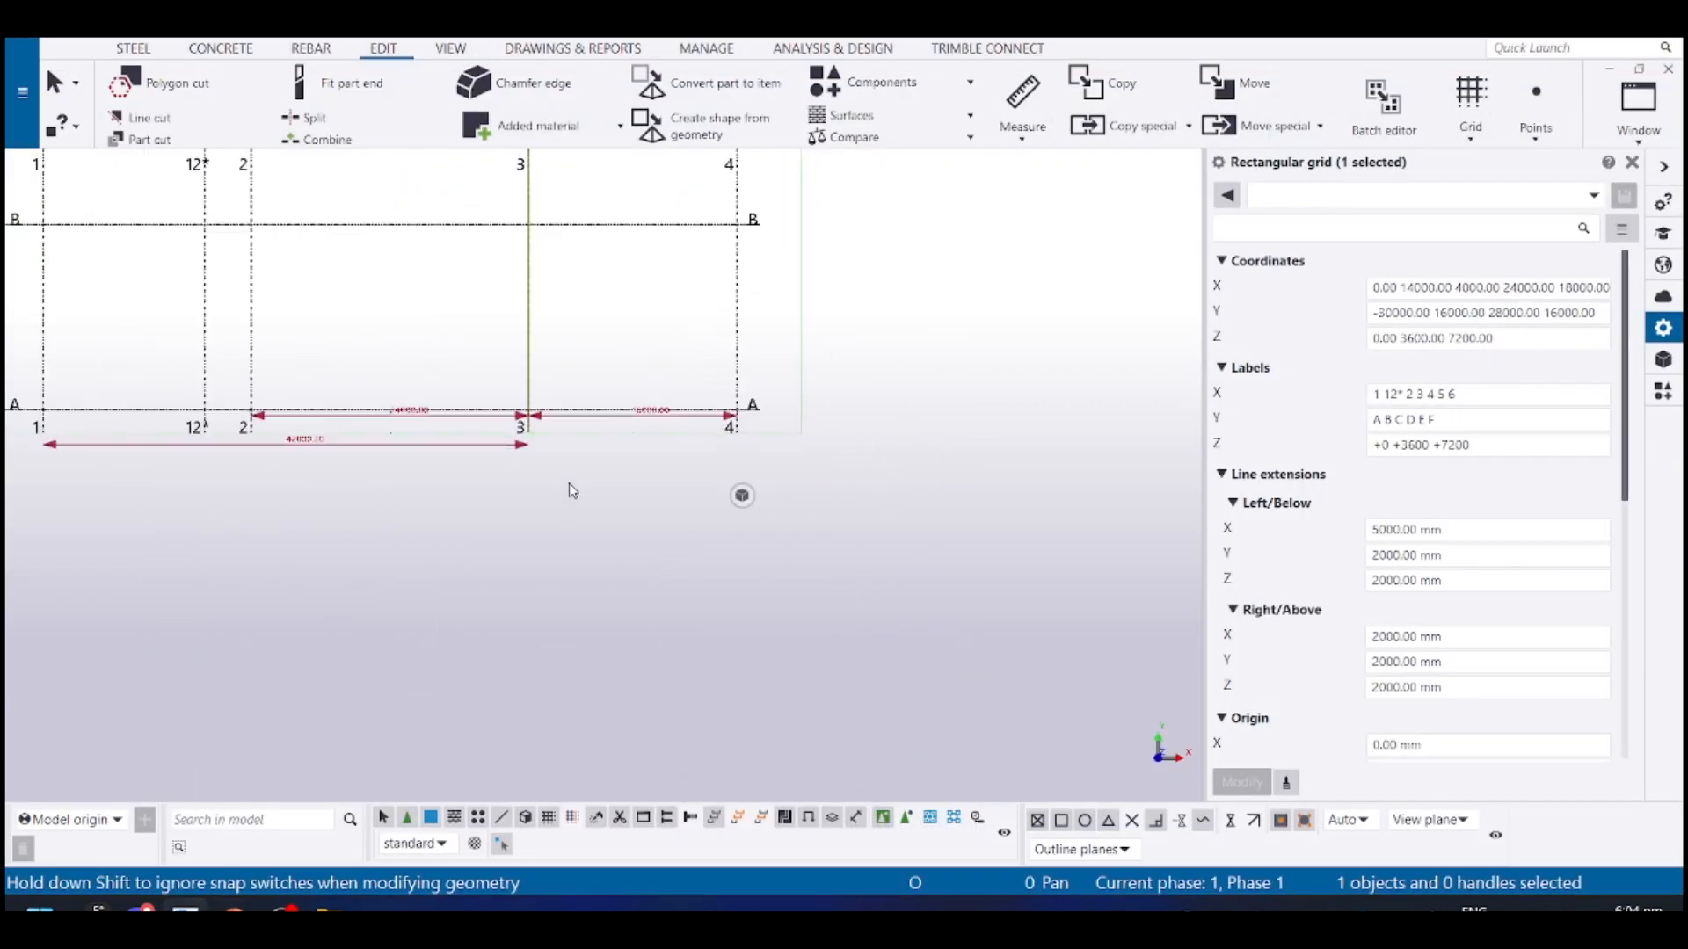
{"action": "scroll", "coordinate": [676, 415], "scroll_direction": "up", "scroll_amount": 4}
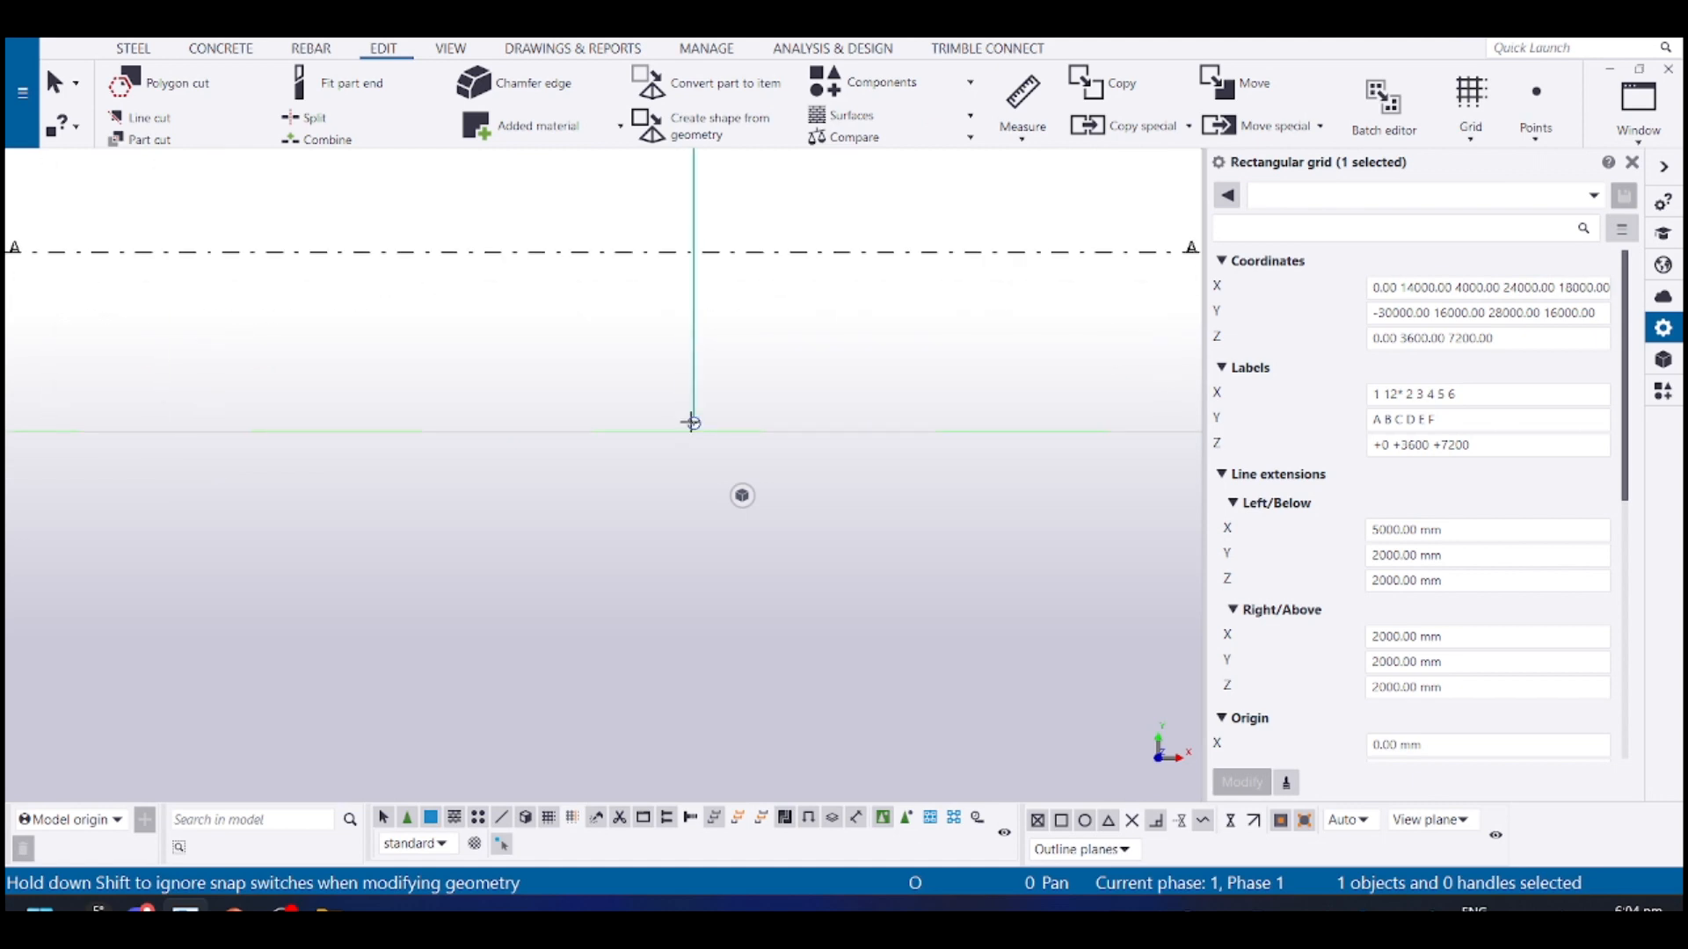
{"action": "left_click", "coordinate": [693, 423]}
{"action": "scroll", "coordinate": [622, 452], "scroll_direction": "down", "scroll_amount": 10}
{"action": "middle_click_drag", "start_coordinate": [607, 354], "coordinate": [563, 773]}
{"action": "scroll", "coordinate": [765, 413], "scroll_direction": "down", "scroll_amount": 1}
{"action": "middle_click_drag", "start_coordinate": [786, 415], "coordinate": [1090, 528]}
{"action": "scroll", "coordinate": [946, 448], "scroll_direction": "down", "scroll_amount": 6}
{"action": "middle_click_drag", "start_coordinate": [906, 440], "coordinate": [888, 747]}
{"action": "scroll", "coordinate": [906, 633], "scroll_direction": "down", "scroll_amount": 2}
{"action": "middle_click_drag", "start_coordinate": [914, 545], "coordinate": [880, 602]}
{"action": "scroll", "coordinate": [893, 492], "scroll_direction": "up", "scroll_amount": 1}
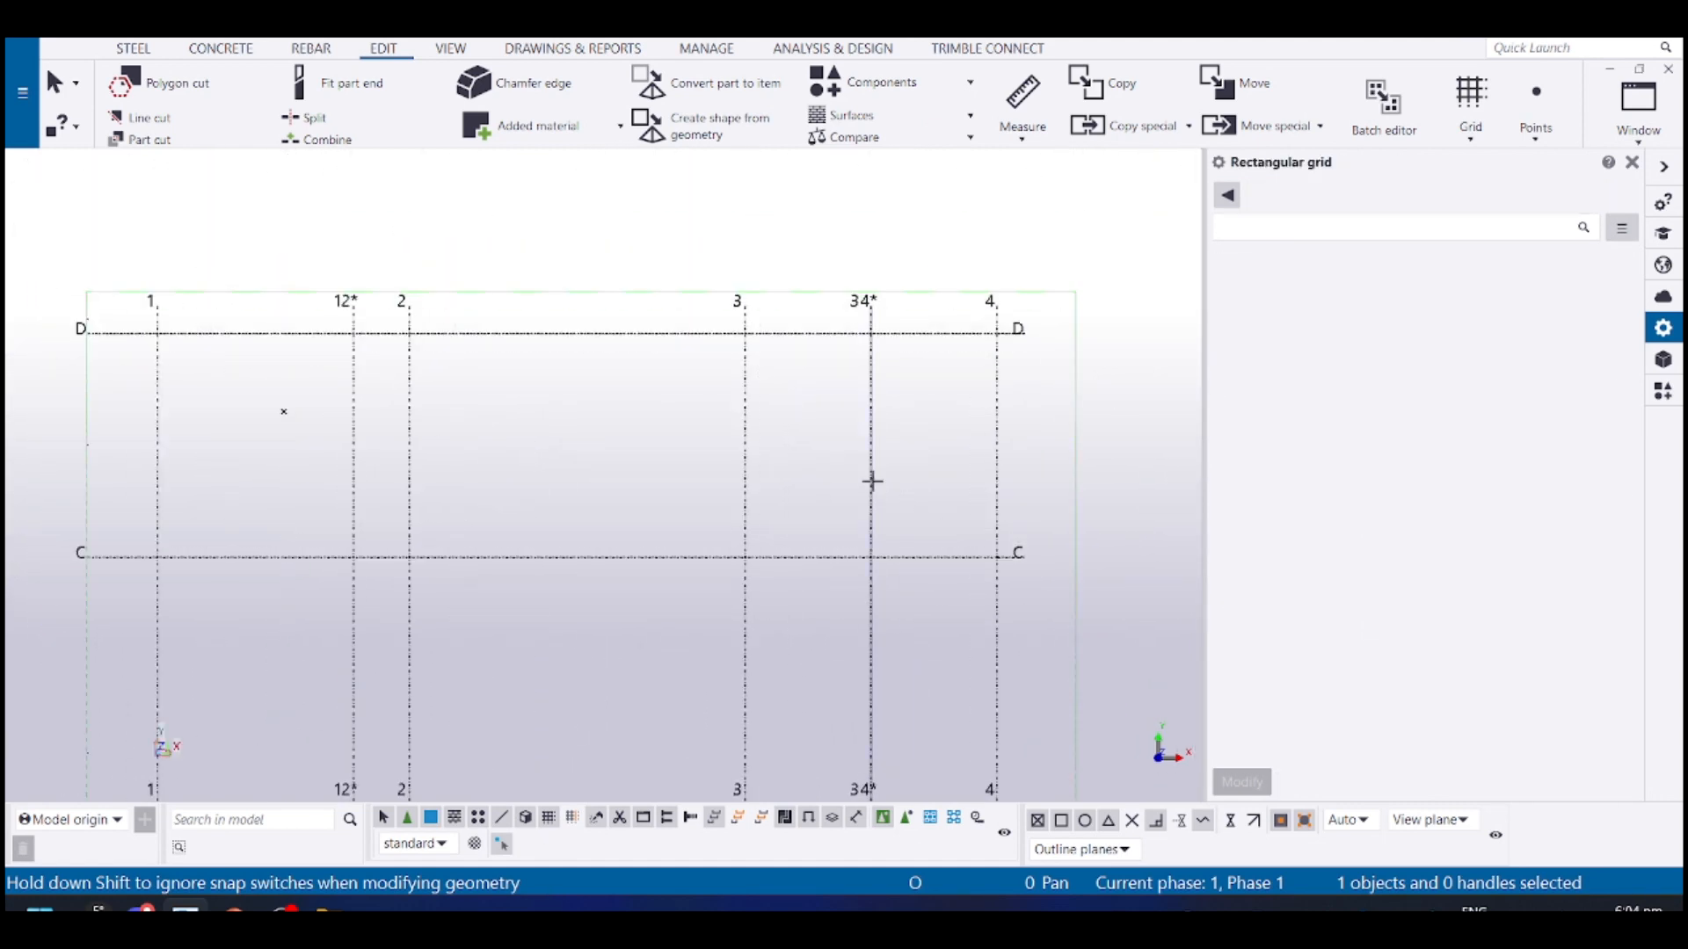
Move grid line 34* to 4000 mm from grid line 3
{"action": "left_click", "coordinate": [873, 424]}
{"action": "left_click_drag", "start_coordinate": [867, 405], "coordinate": [794, 410]}
{"action": "scroll", "coordinate": [706, 489], "scroll_direction": "down", "scroll_amount": 1}
{"action": "middle_click_drag", "start_coordinate": [706, 489], "coordinate": [900, 301]}
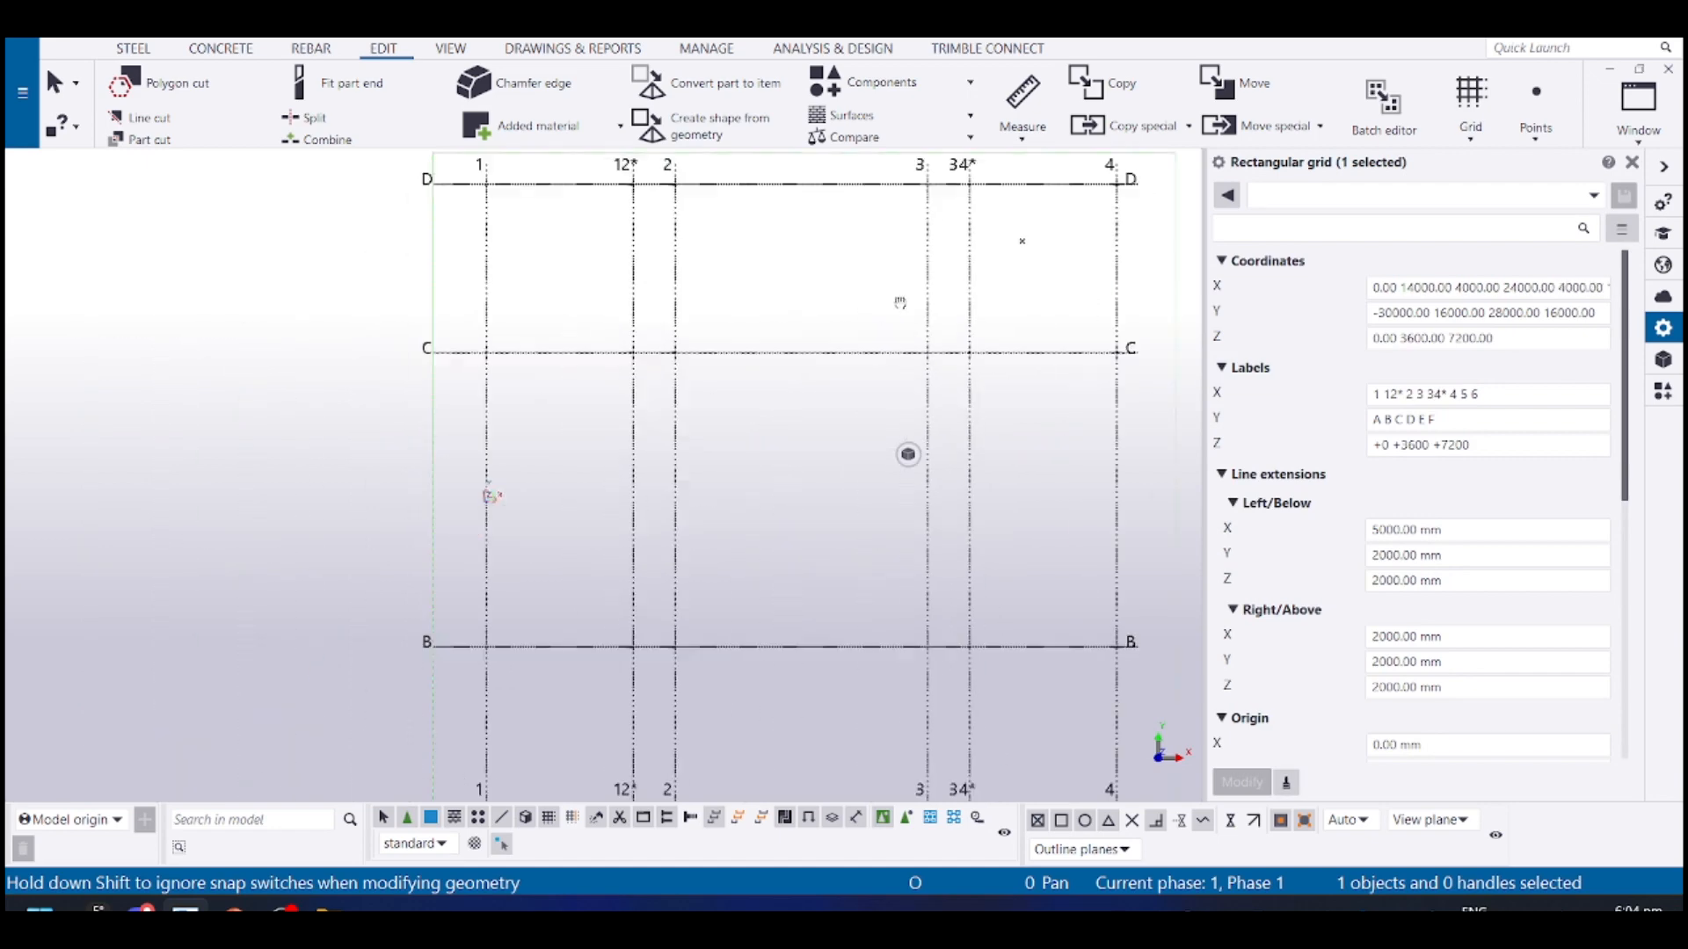
Check the lift core dimensions on the sectional plan in PowerPoint, and return to the Tekla Structures model
{"action": "left_click", "coordinate": [714, 482]}
{"action": "key", "text": "alt+Tab"}
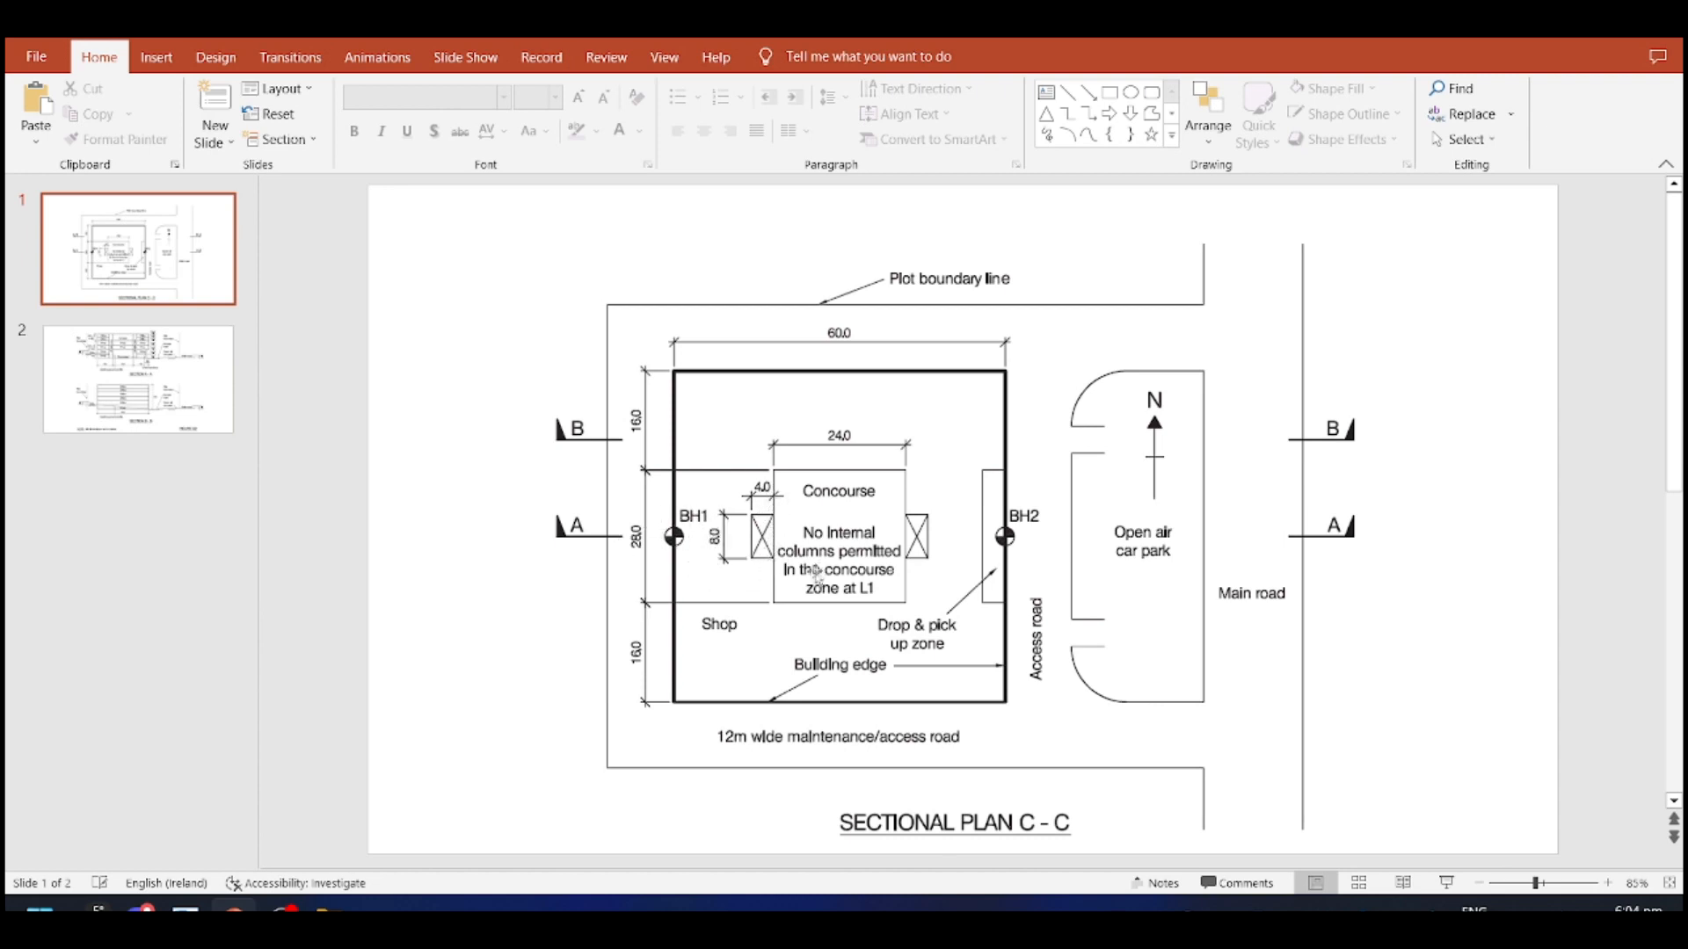
{"action": "key", "text": "alt+Tab"}
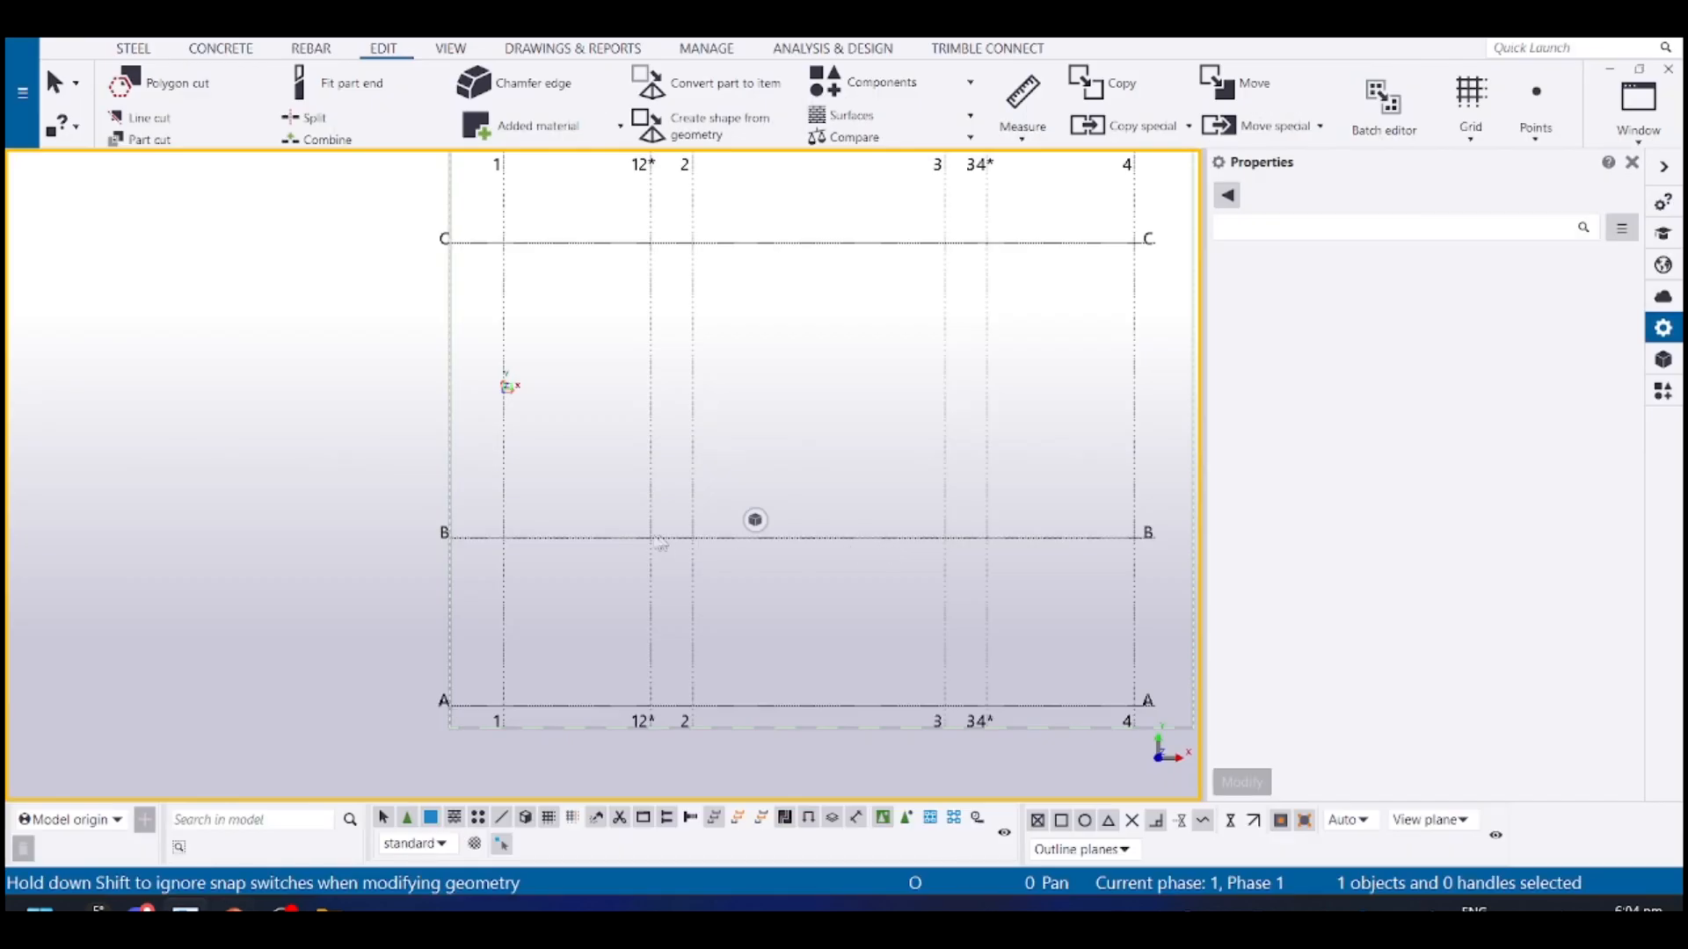
Examine grid line B and its spacing to grid lines A and C at both ends of the grid
{"action": "left_click", "coordinate": [632, 587]}
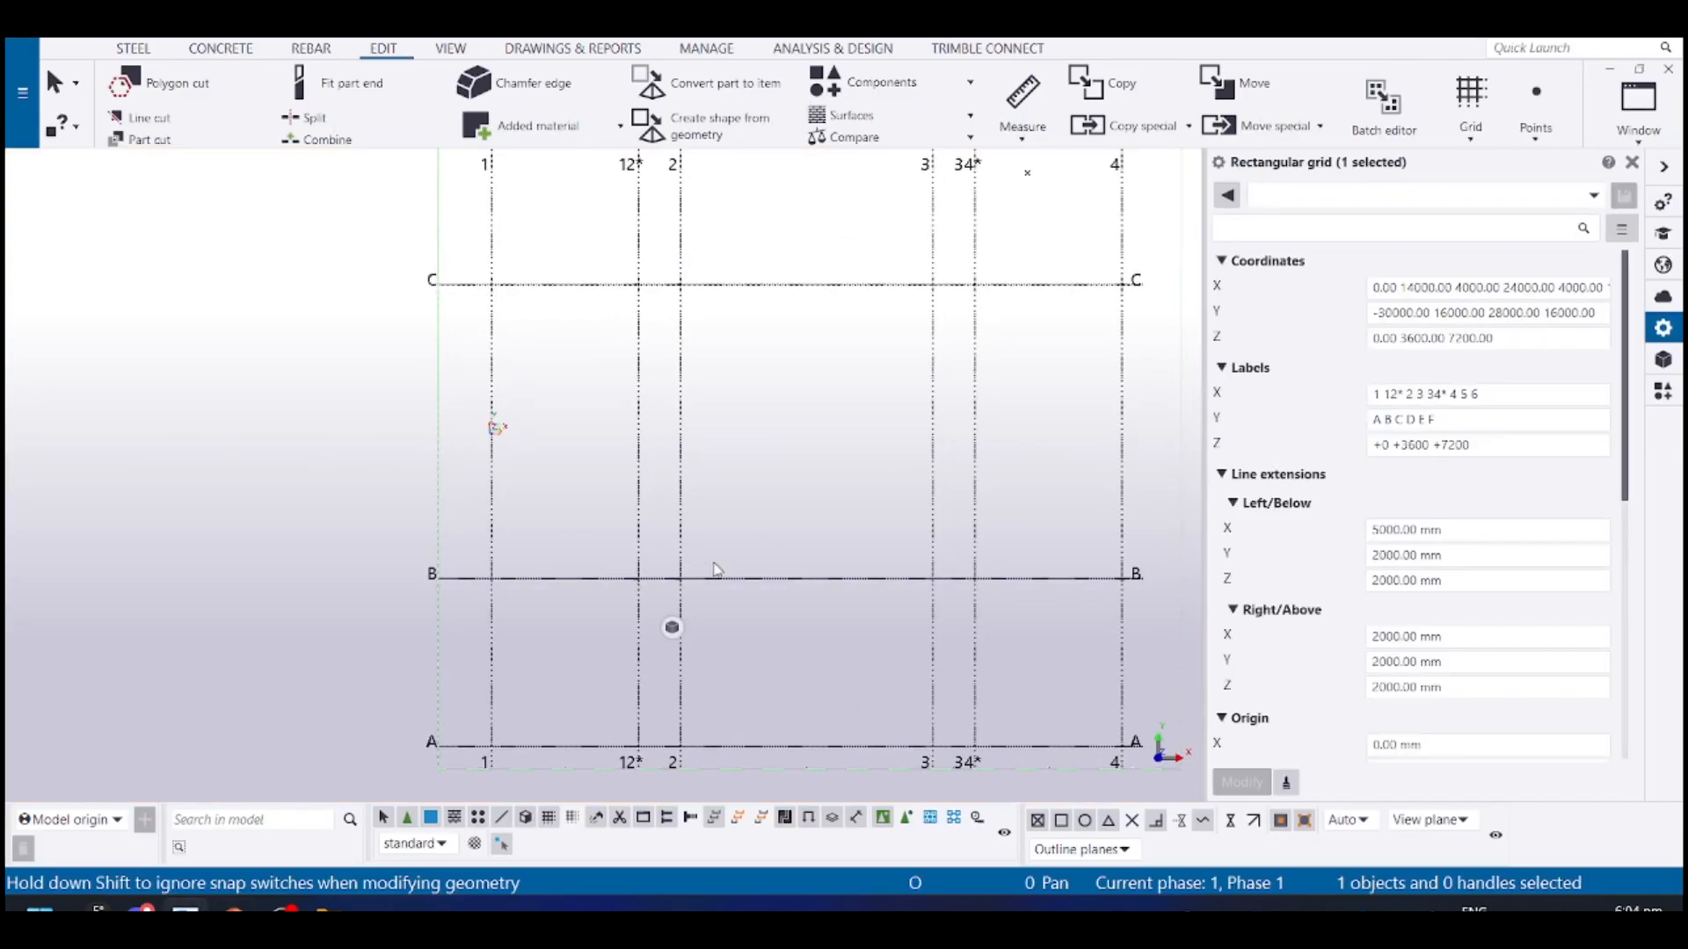
{"action": "scroll", "coordinate": [1160, 410], "scroll_direction": "up", "scroll_amount": 6}
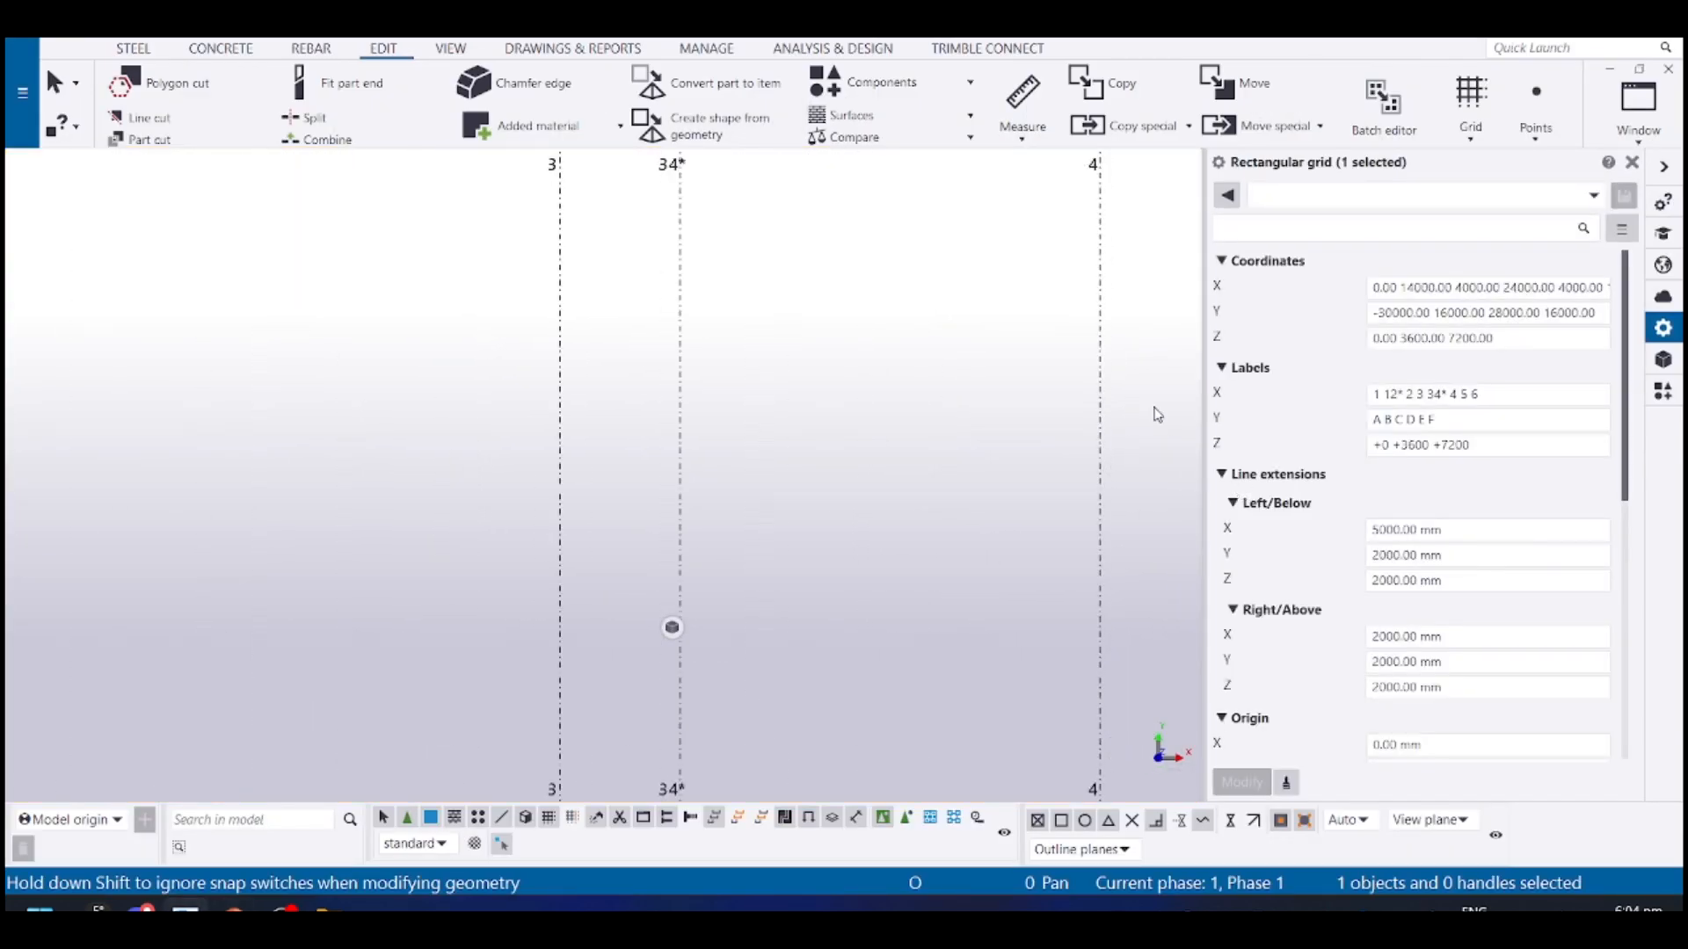
{"action": "scroll", "coordinate": [967, 406], "scroll_direction": "down", "scroll_amount": 3}
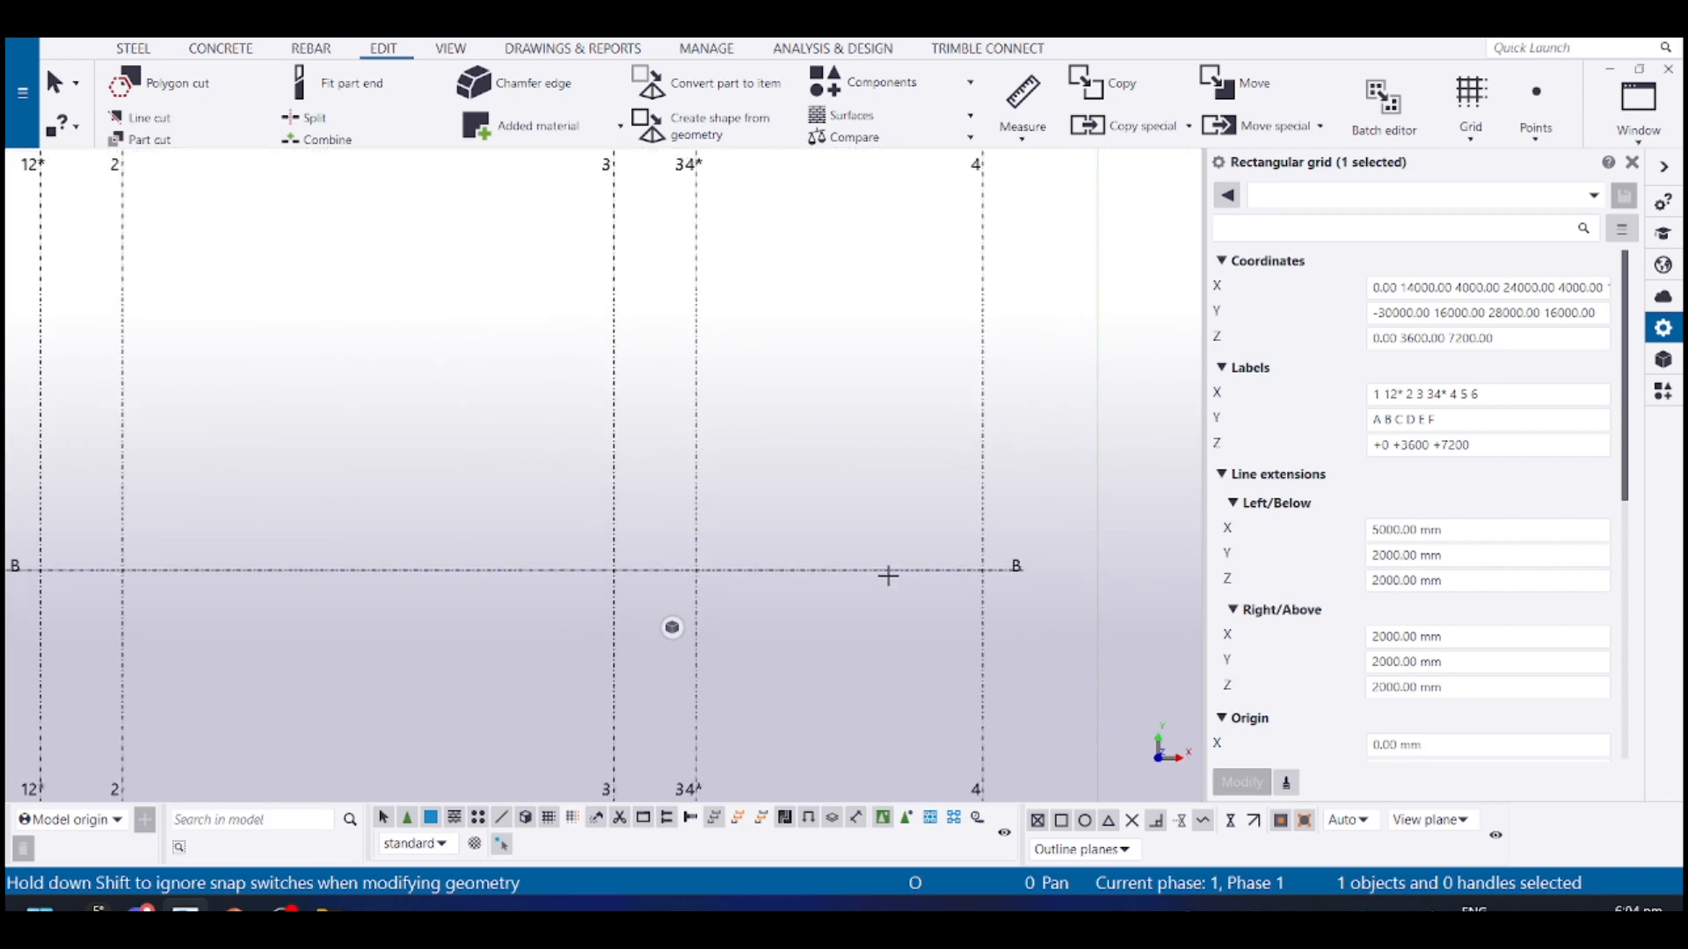
{"action": "scroll", "coordinate": [1015, 250], "scroll_direction": "up", "scroll_amount": 3}
{"action": "scroll", "coordinate": [1017, 263], "scroll_direction": "up", "scroll_amount": 3}
{"action": "scroll", "coordinate": [1017, 299], "scroll_direction": "down", "scroll_amount": 6}
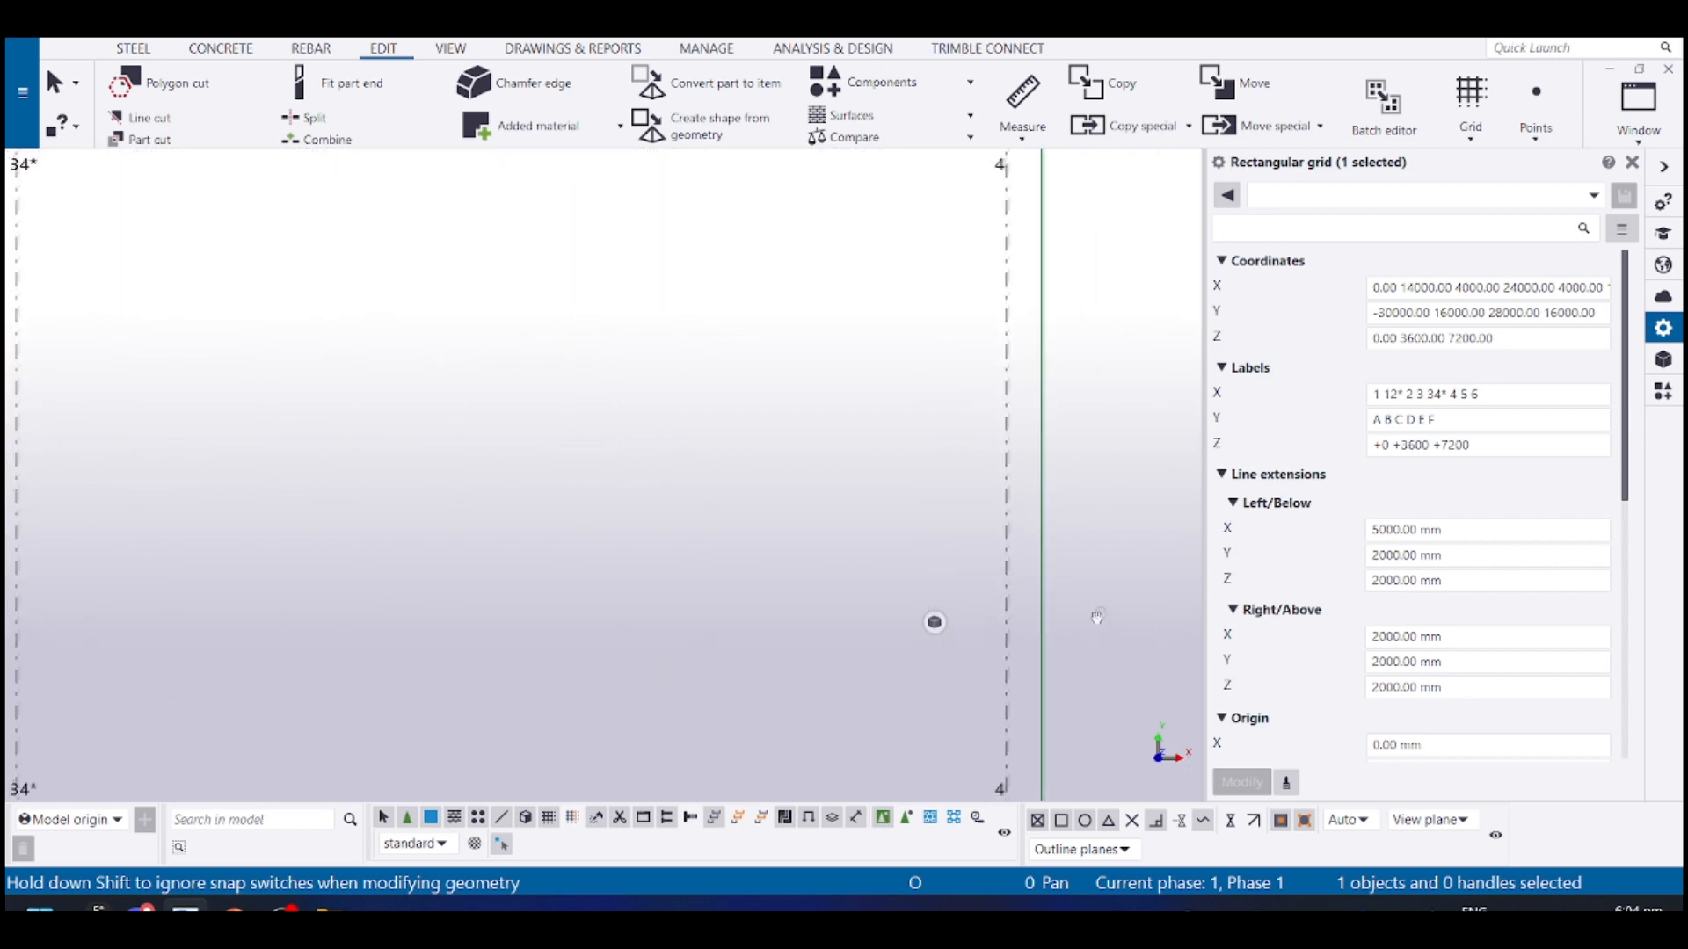
{"action": "middle_click_drag", "start_coordinate": [1015, 333], "coordinate": [995, 288]}
{"action": "scroll", "coordinate": [980, 378], "scroll_direction": "down", "scroll_amount": 2}
{"action": "middle_click_drag", "start_coordinate": [673, 435], "coordinate": [1545, 388]}
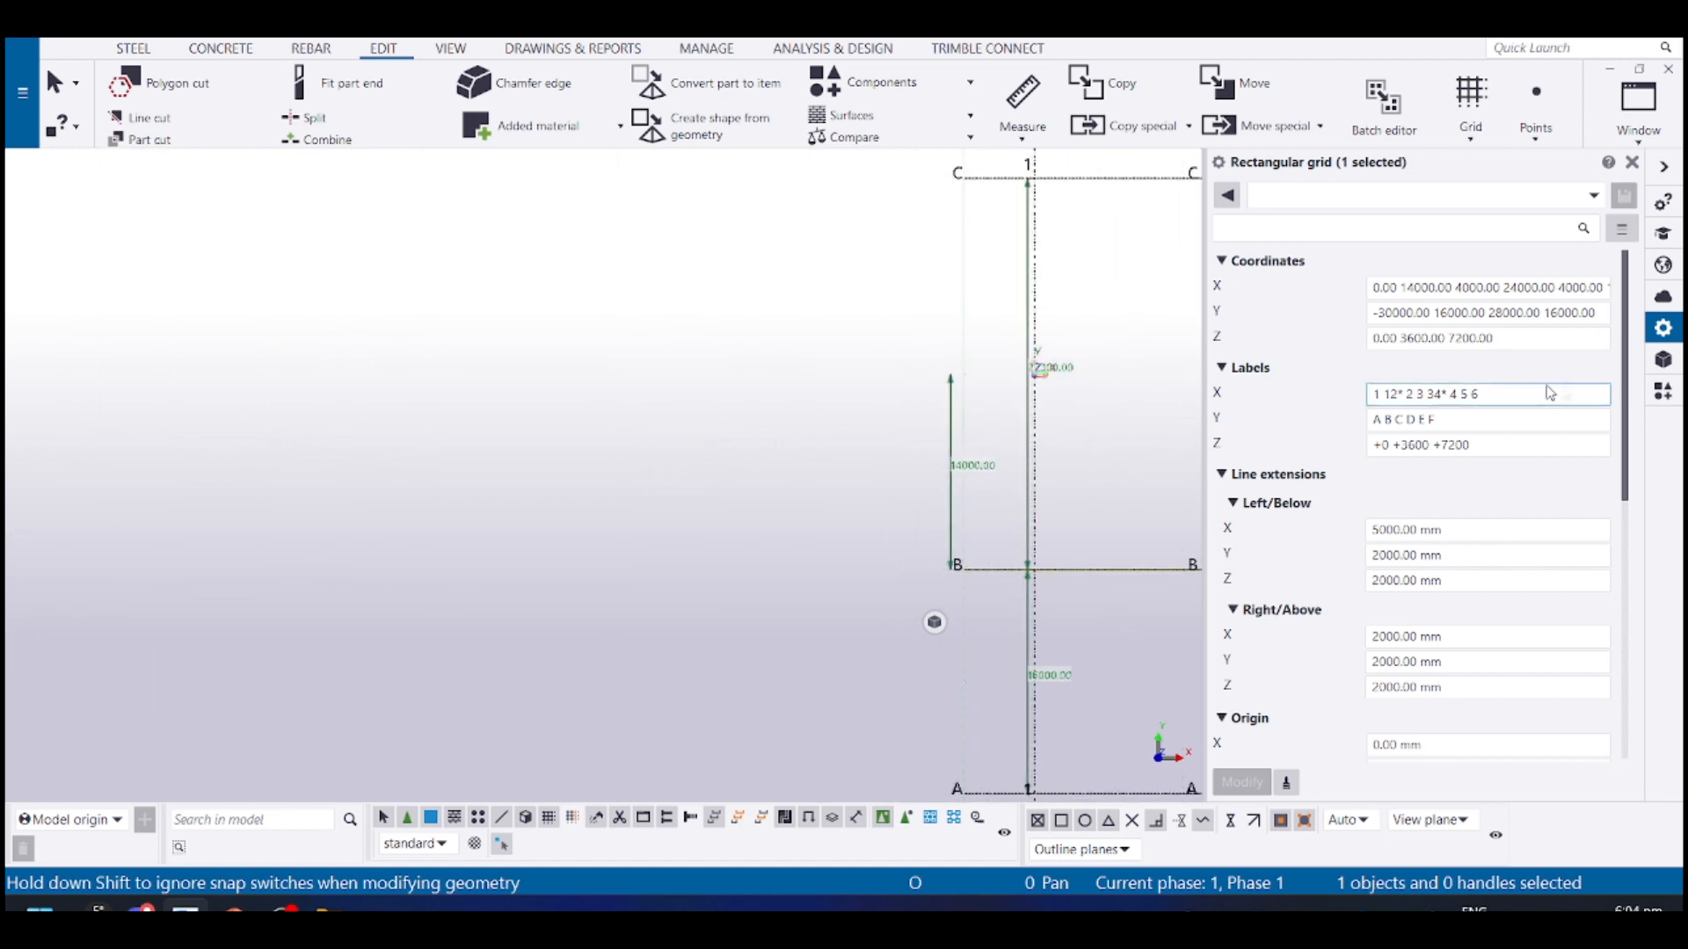
Insert a new grid line midway between grid lines B and C, 14000 mm from each, and select it
{"action": "scroll", "coordinate": [1077, 340], "scroll_direction": "up", "scroll_amount": 3}
{"action": "scroll", "coordinate": [988, 368], "scroll_direction": "up", "scroll_amount": 5}
{"action": "middle_click_drag", "start_coordinate": [938, 424], "coordinate": [702, 305]}
{"action": "scroll", "coordinate": [750, 396], "scroll_direction": "down", "scroll_amount": 3}
{"action": "scroll", "coordinate": [1013, 402], "scroll_direction": "down", "scroll_amount": 2}
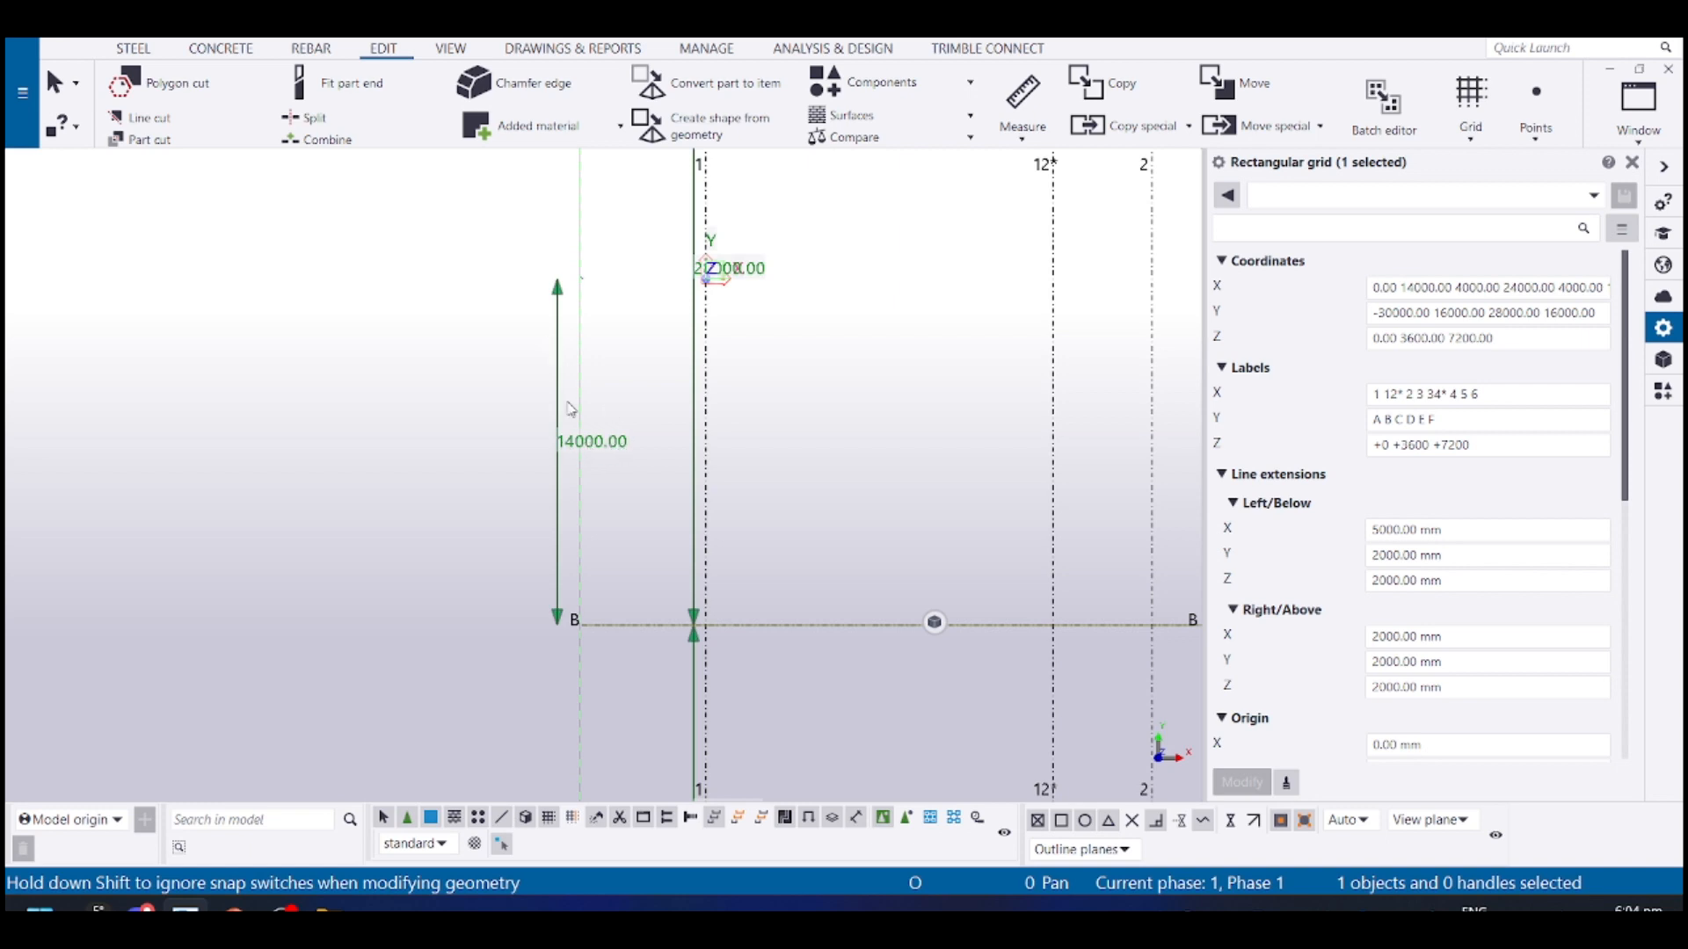
{"action": "scroll", "coordinate": [582, 299], "scroll_direction": "up", "scroll_amount": 3}
{"action": "left_click", "coordinate": [581, 277]}
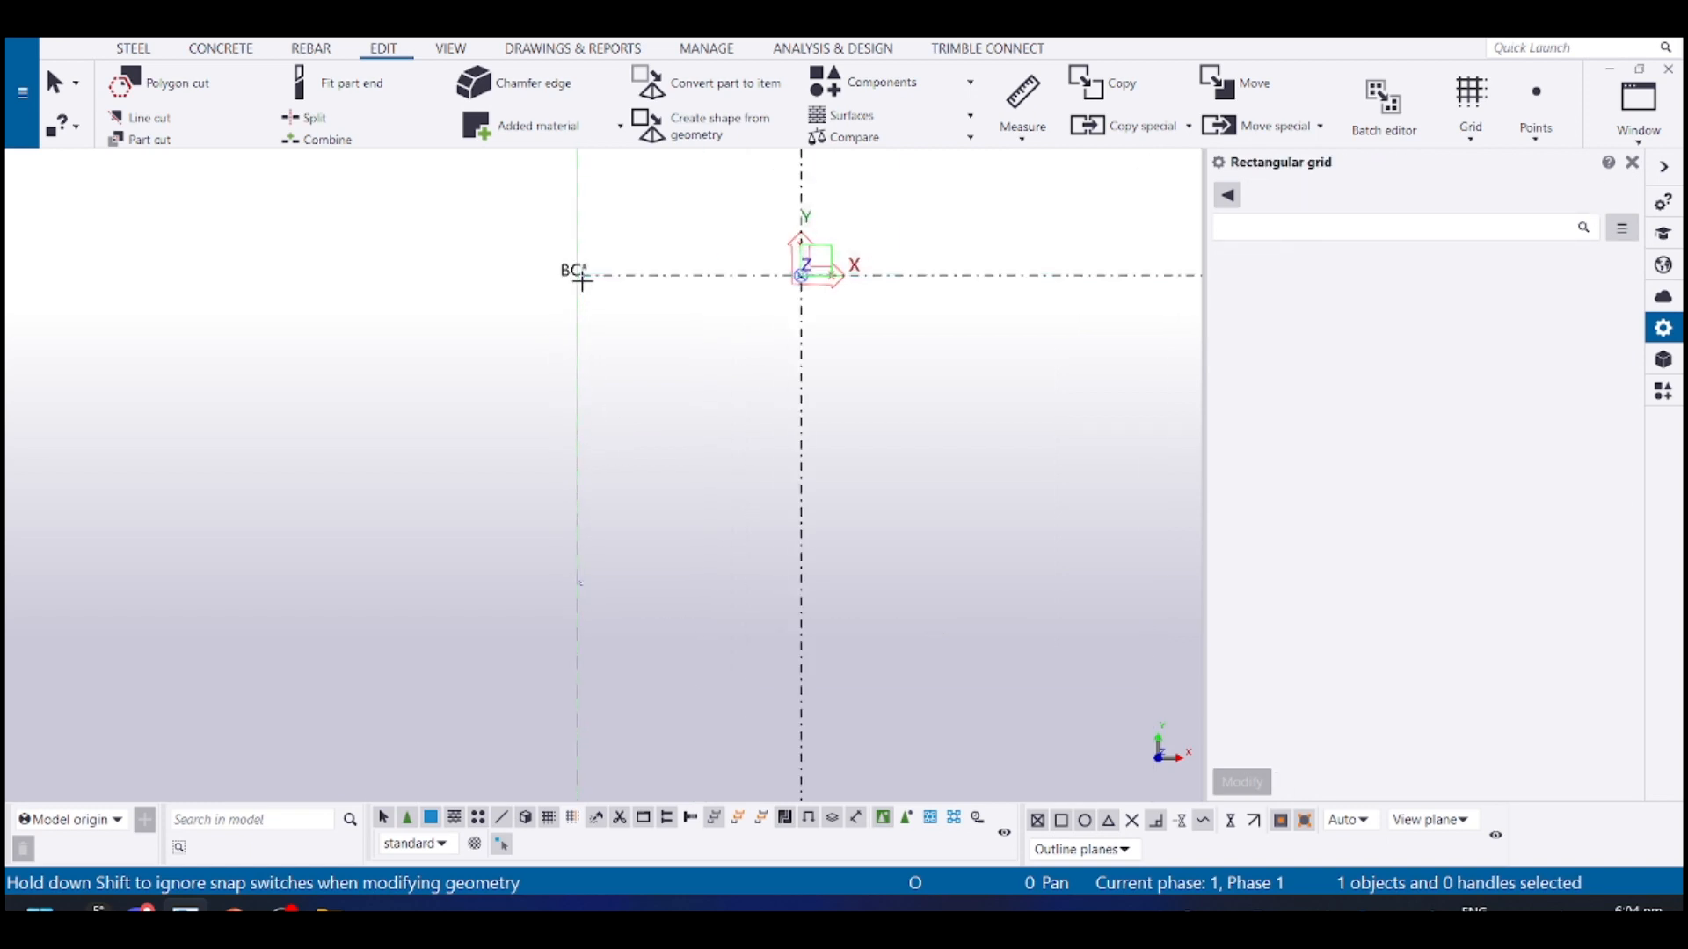
{"action": "scroll", "coordinate": [607, 387], "scroll_direction": "down", "scroll_amount": 6}
{"action": "middle_click_drag", "start_coordinate": [1129, 535], "coordinate": [909, 424]}
{"action": "scroll", "coordinate": [909, 408], "scroll_direction": "down", "scroll_amount": 2}
{"action": "middle_click_drag", "start_coordinate": [910, 405], "coordinate": [910, 466]}
{"action": "middle_click_drag", "start_coordinate": [854, 389], "coordinate": [721, 395]}
{"action": "left_click", "coordinate": [688, 389]}
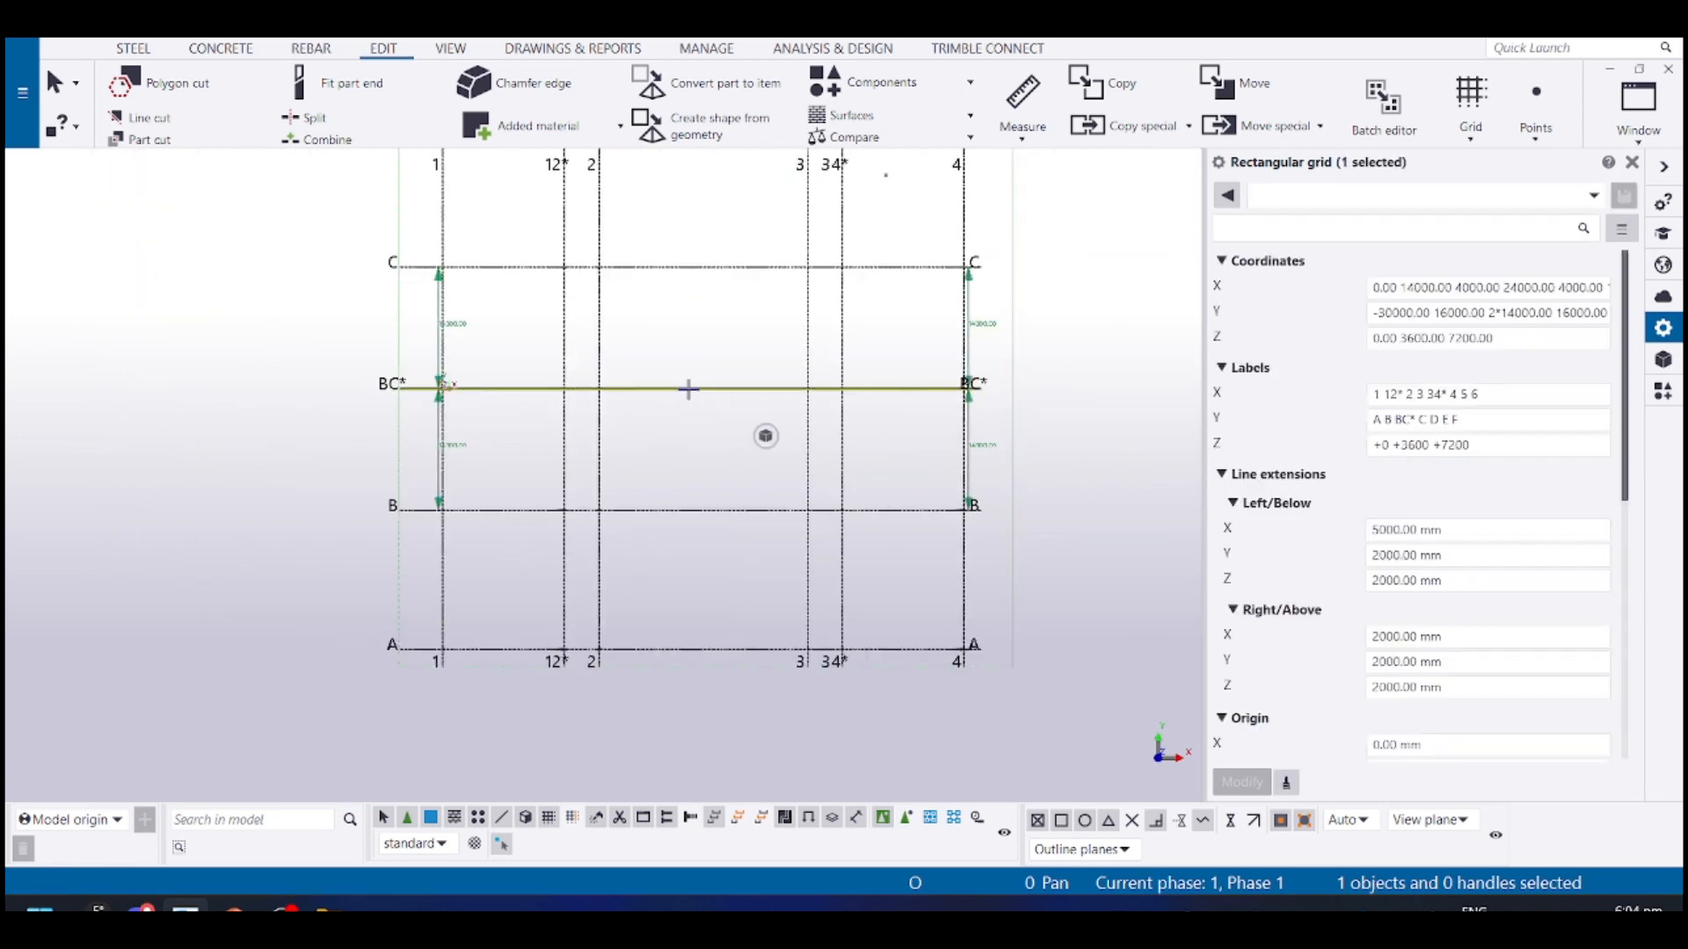
Move grid line BC* to 10000 mm from grid line B and 18000 mm from grid line C
{"action": "left_click_drag", "start_coordinate": [685, 384], "coordinate": [659, 455]}
{"action": "scroll", "coordinate": [483, 483], "scroll_direction": "up", "scroll_amount": 5}
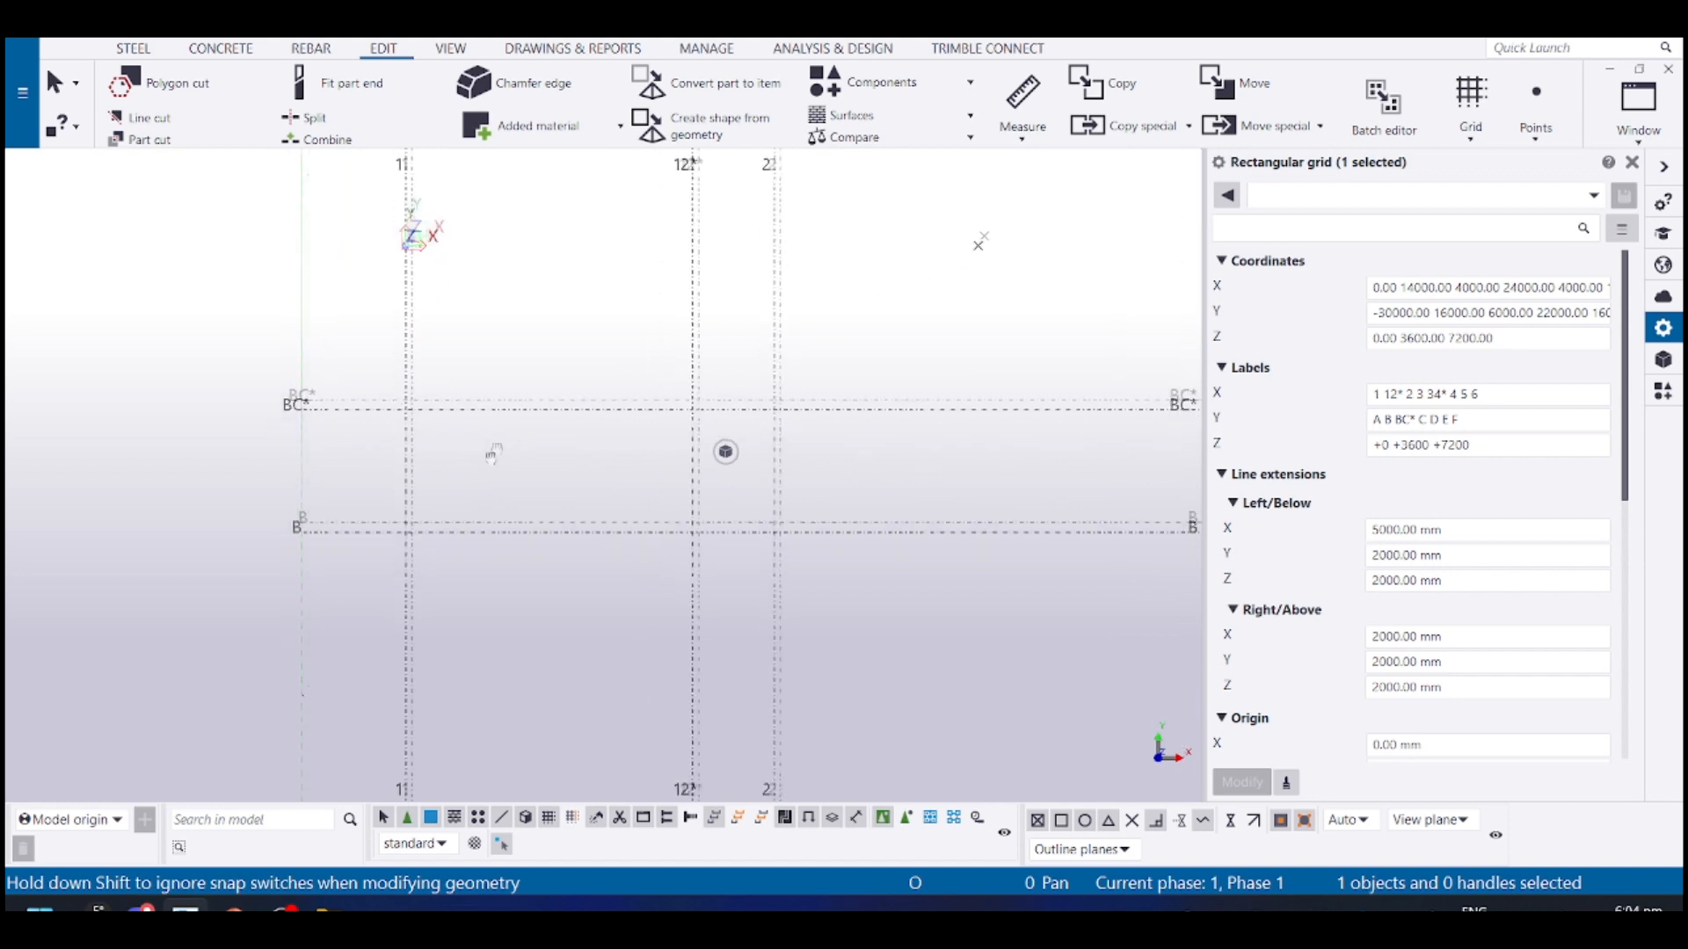
{"action": "left_click", "coordinate": [630, 307]}
{"action": "left_click_drag", "start_coordinate": [630, 307], "coordinate": [635, 230]}
{"action": "scroll", "coordinate": [632, 251], "scroll_direction": "down", "scroll_amount": 2}
{"action": "middle_click_drag", "start_coordinate": [611, 274], "coordinate": [569, 573]}
{"action": "middle_click_drag", "start_coordinate": [548, 343], "coordinate": [475, 387]}
Insert a new grid line midway between grid lines BC* and C, 9000 mm from each
{"action": "left_click", "coordinate": [534, 373]}
{"action": "scroll", "coordinate": [427, 493], "scroll_direction": "up", "scroll_amount": 2}
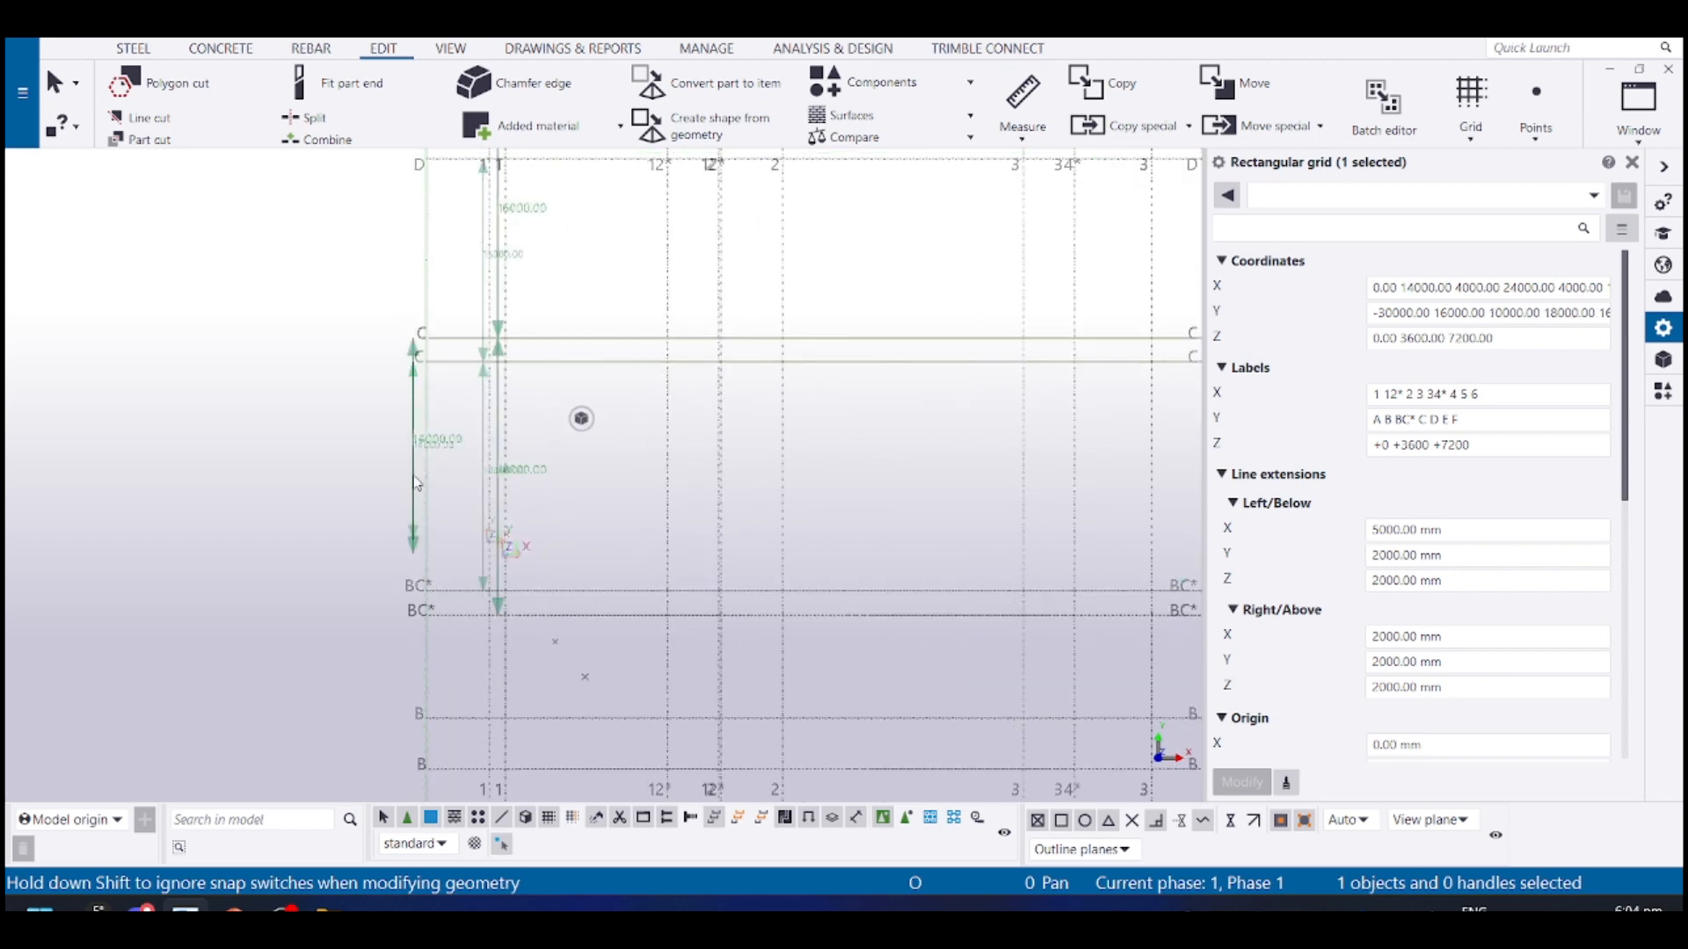
{"action": "scroll", "coordinate": [419, 545], "scroll_direction": "up", "scroll_amount": 2}
{"action": "scroll", "coordinate": [433, 545], "scroll_direction": "up", "scroll_amount": 2}
{"action": "scroll", "coordinate": [509, 598], "scroll_direction": "up", "scroll_amount": 2}
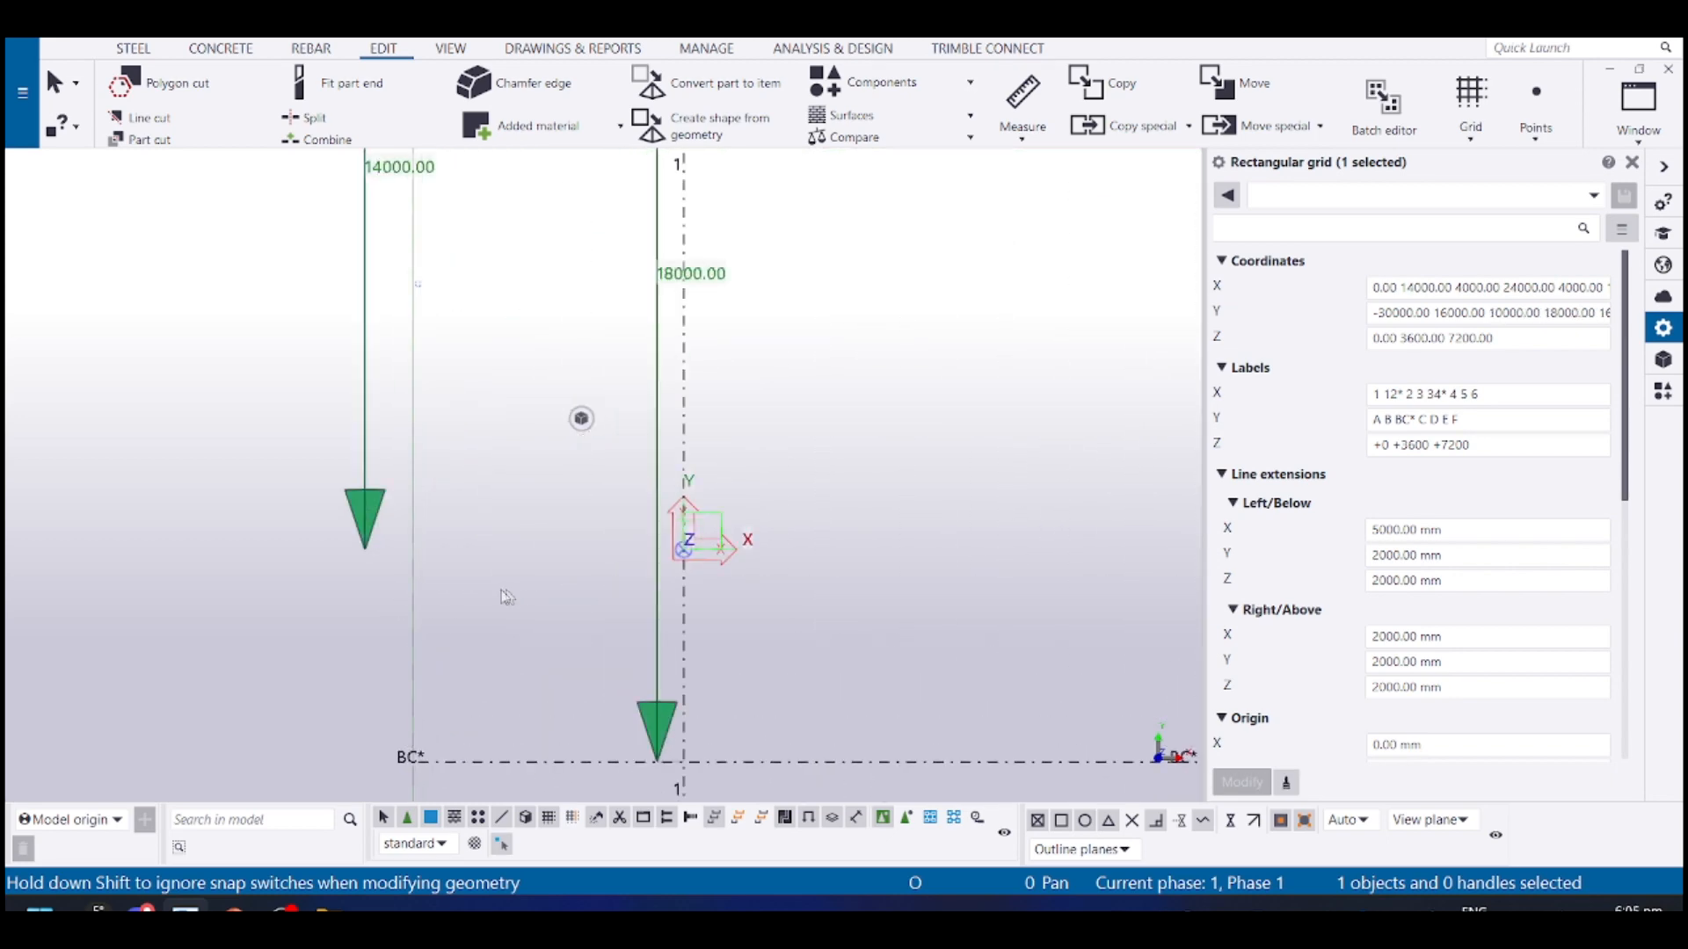
{"action": "scroll", "coordinate": [413, 285], "scroll_direction": "up", "scroll_amount": 2}
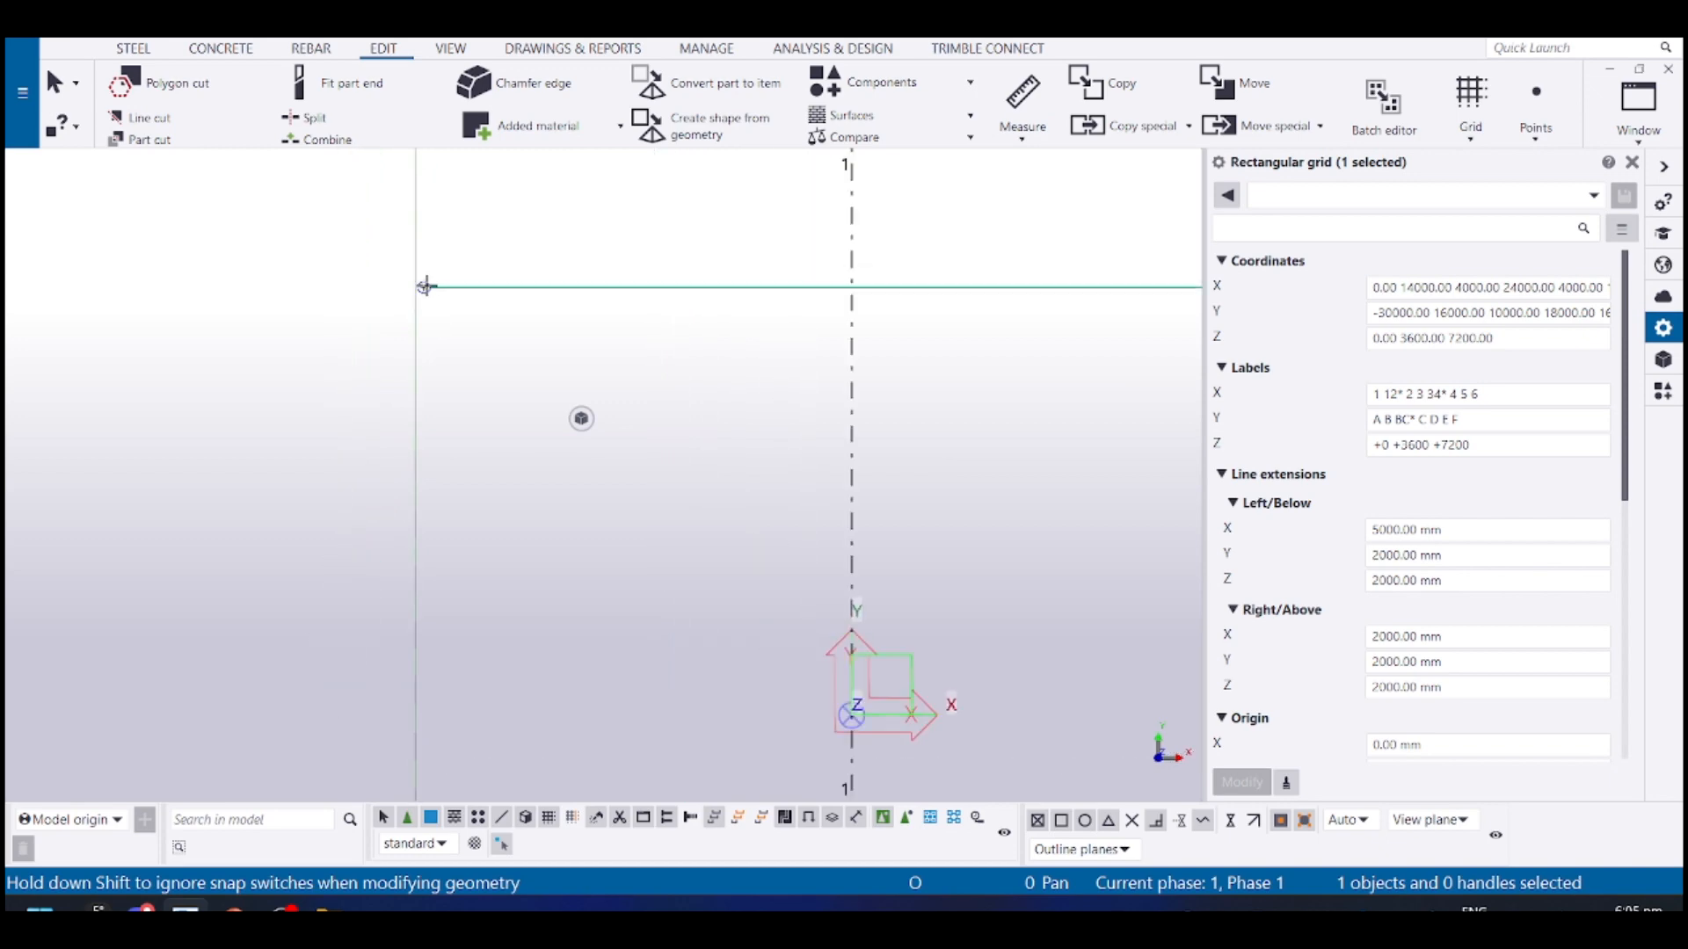
{"action": "left_click", "coordinate": [423, 286]}
{"action": "scroll", "coordinate": [323, 383], "scroll_direction": "down", "scroll_amount": 3}
{"action": "scroll", "coordinate": [321, 383], "scroll_direction": "down", "scroll_amount": 5}
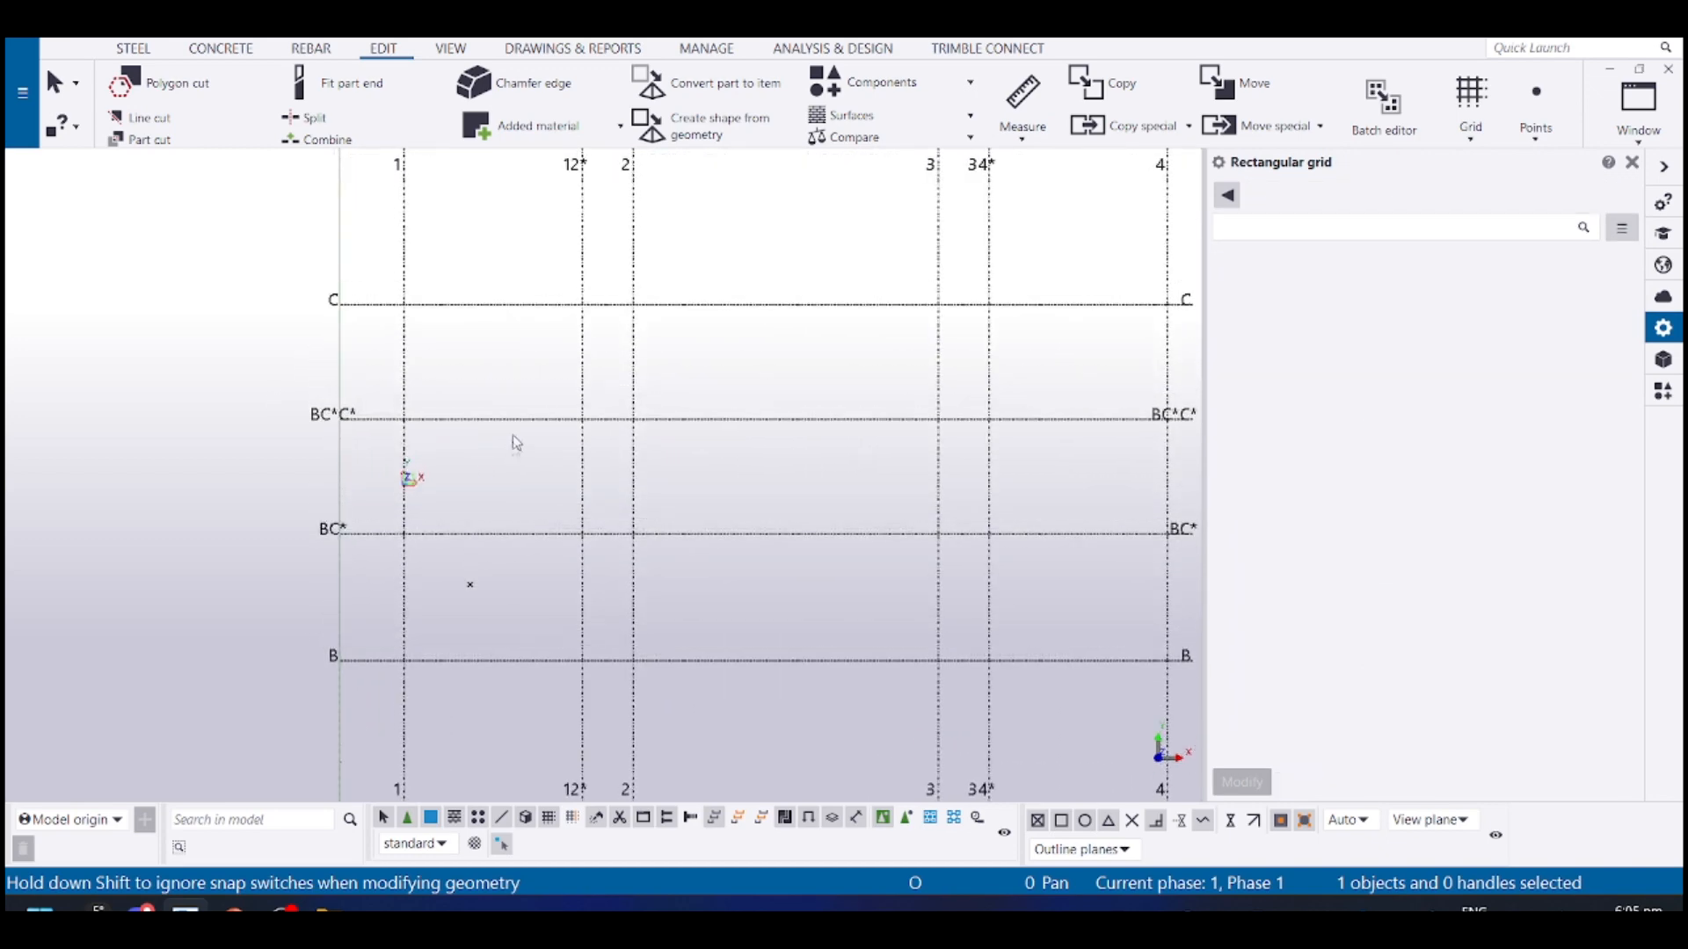
Move grid line BC*C* to 8000 mm from grid line BC* and 10000 mm from grid line C
{"action": "left_click", "coordinate": [524, 421]}
{"action": "scroll", "coordinate": [524, 427], "scroll_direction": "up", "scroll_amount": 2}
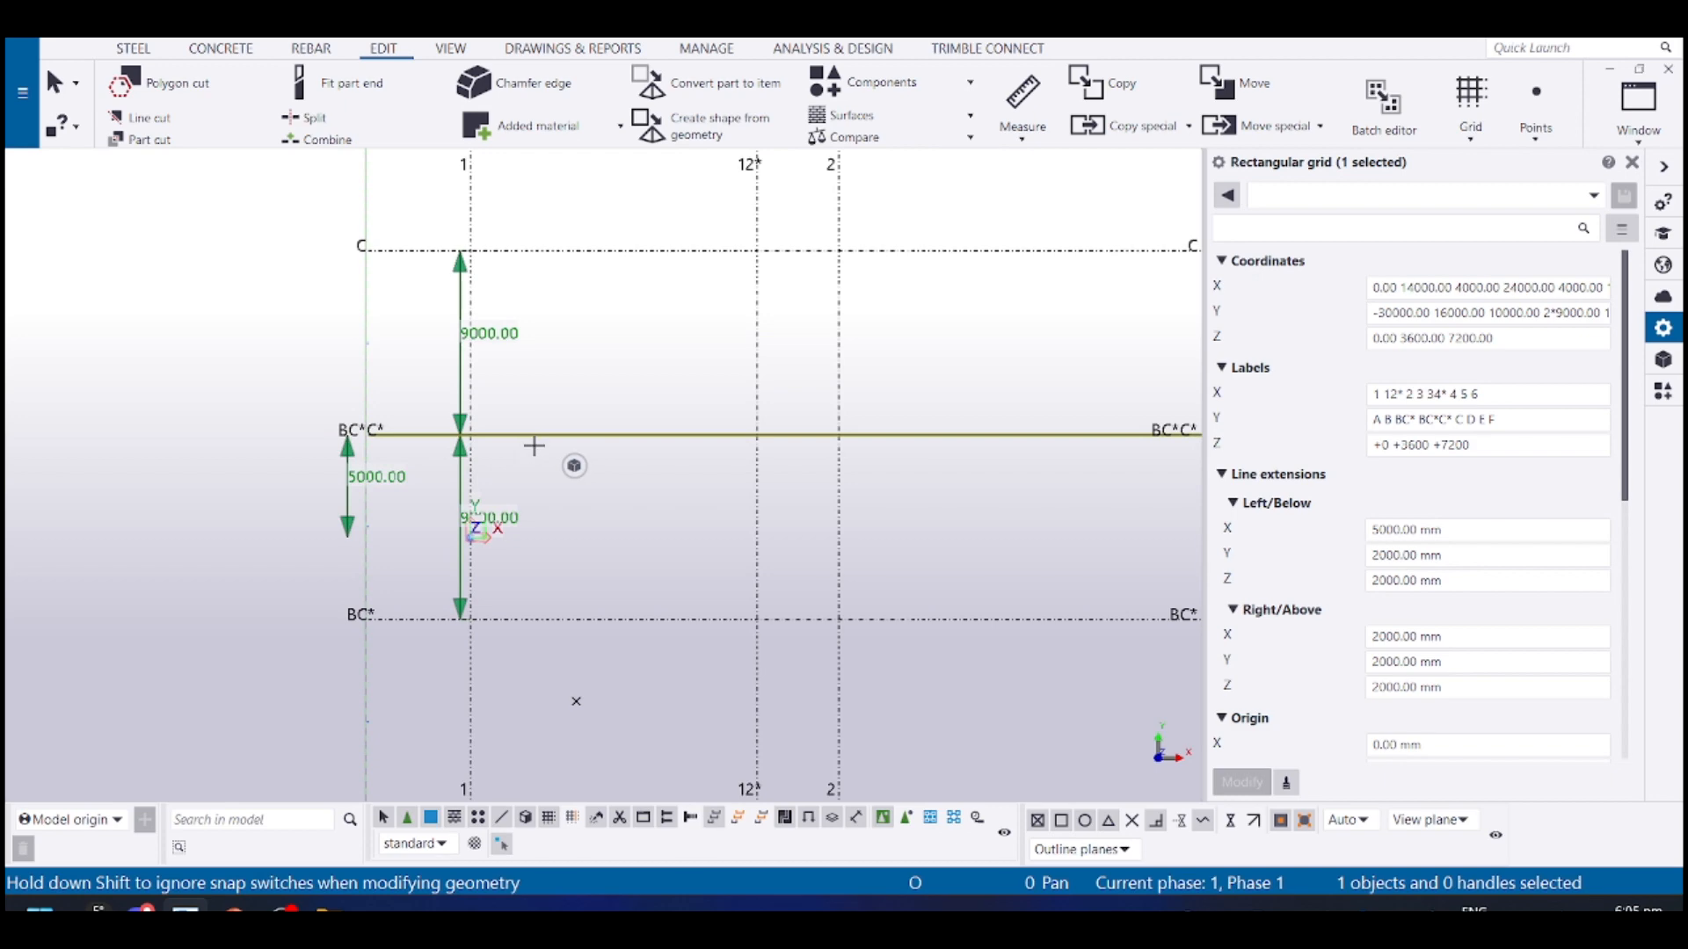
{"action": "left_click_drag", "start_coordinate": [549, 434], "coordinate": [539, 452]}
{"action": "scroll", "coordinate": [493, 264], "scroll_direction": "down", "scroll_amount": 3}
{"action": "scroll", "coordinate": [991, 588], "scroll_direction": "down", "scroll_amount": 2}
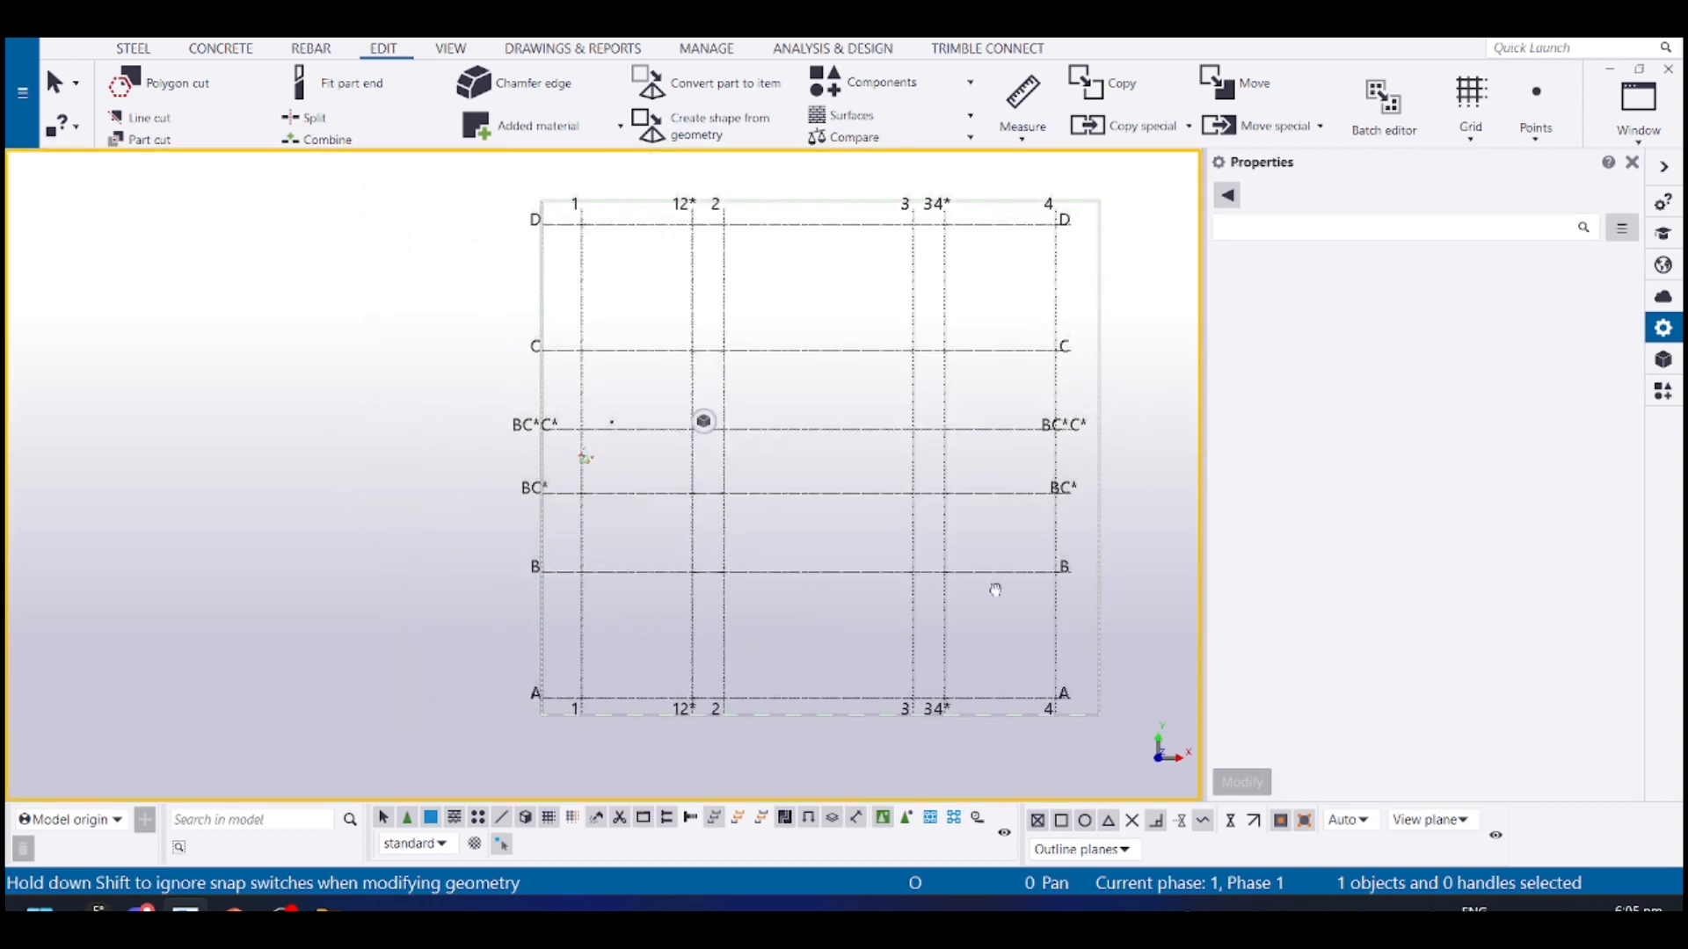
{"action": "scroll", "coordinate": [911, 530], "scroll_direction": "up", "scroll_amount": 2}
{"action": "scroll", "coordinate": [551, 501], "scroll_direction": "down", "scroll_amount": 3}
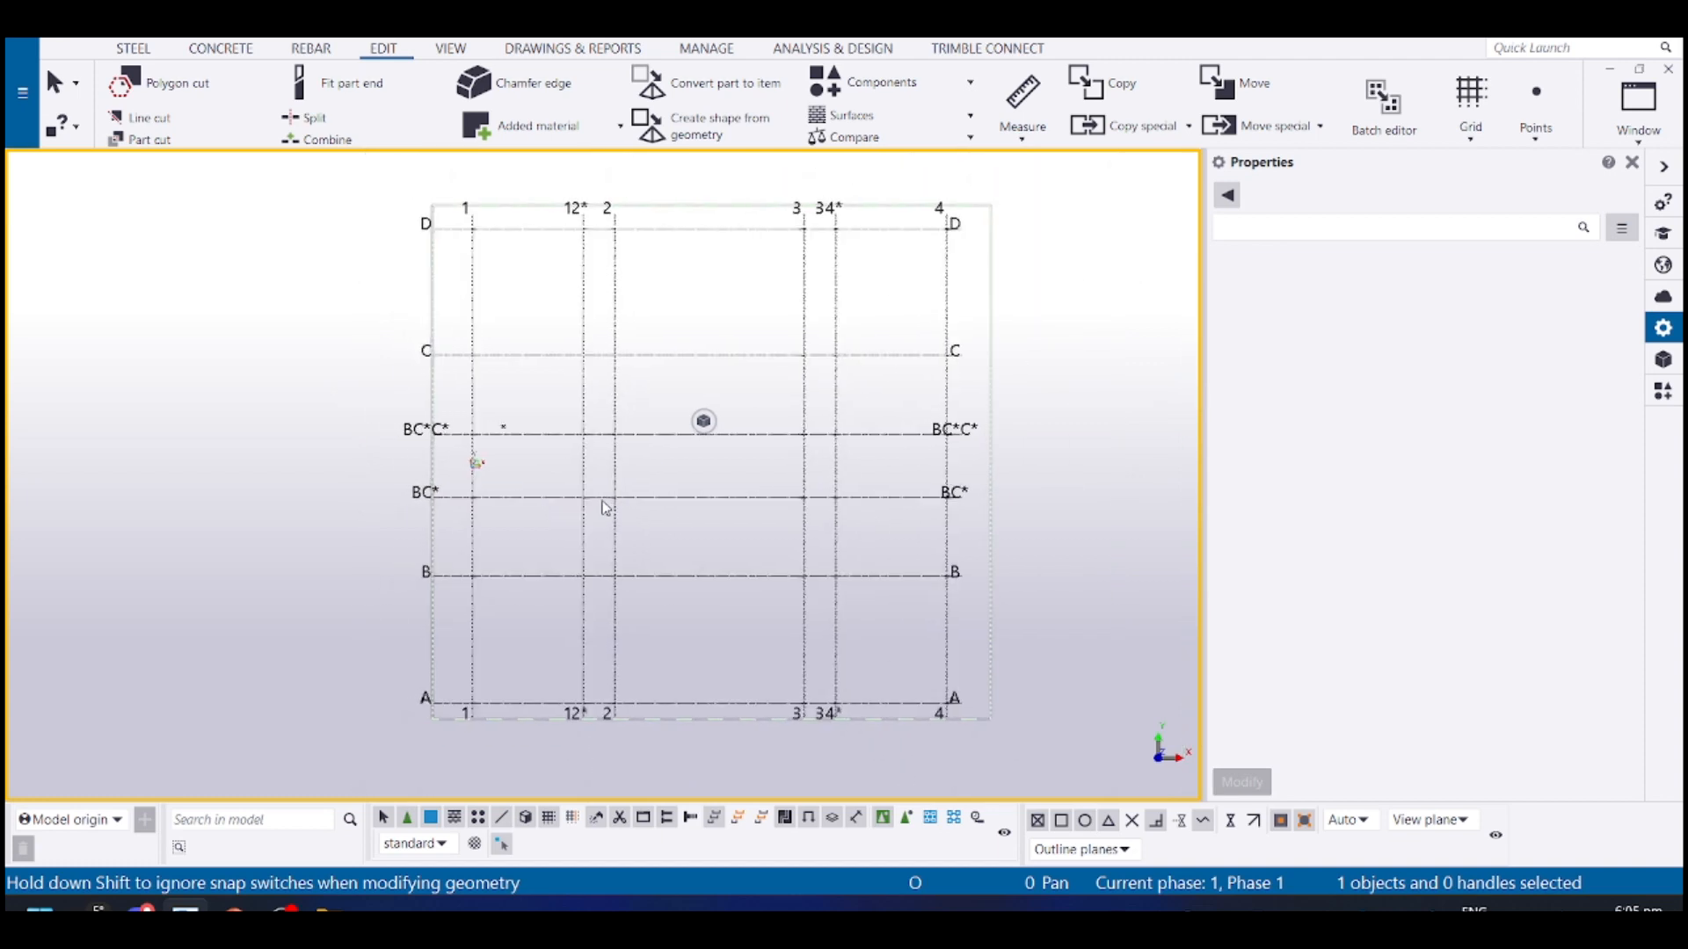
{"action": "middle_click_drag", "start_coordinate": [641, 526], "coordinate": [672, 538]}
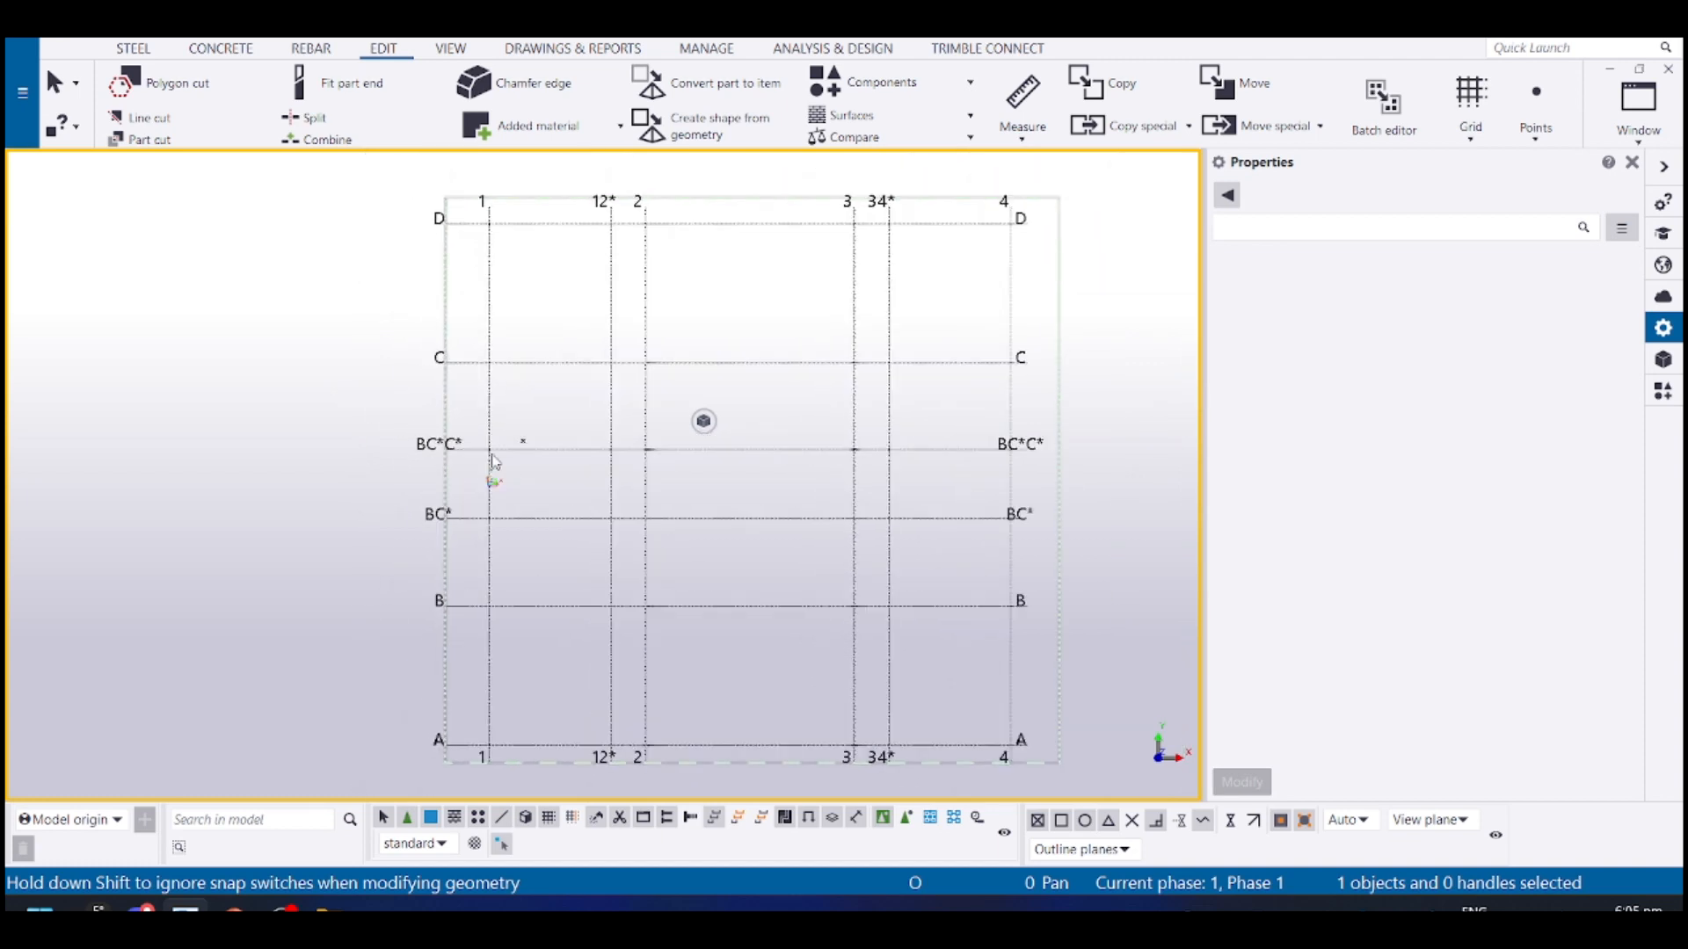
Turn on single grid line selection, select grid line 12* to view its contextual toolbar, and deselect it
{"action": "scroll", "coordinate": [588, 213], "scroll_direction": "up", "scroll_amount": 2}
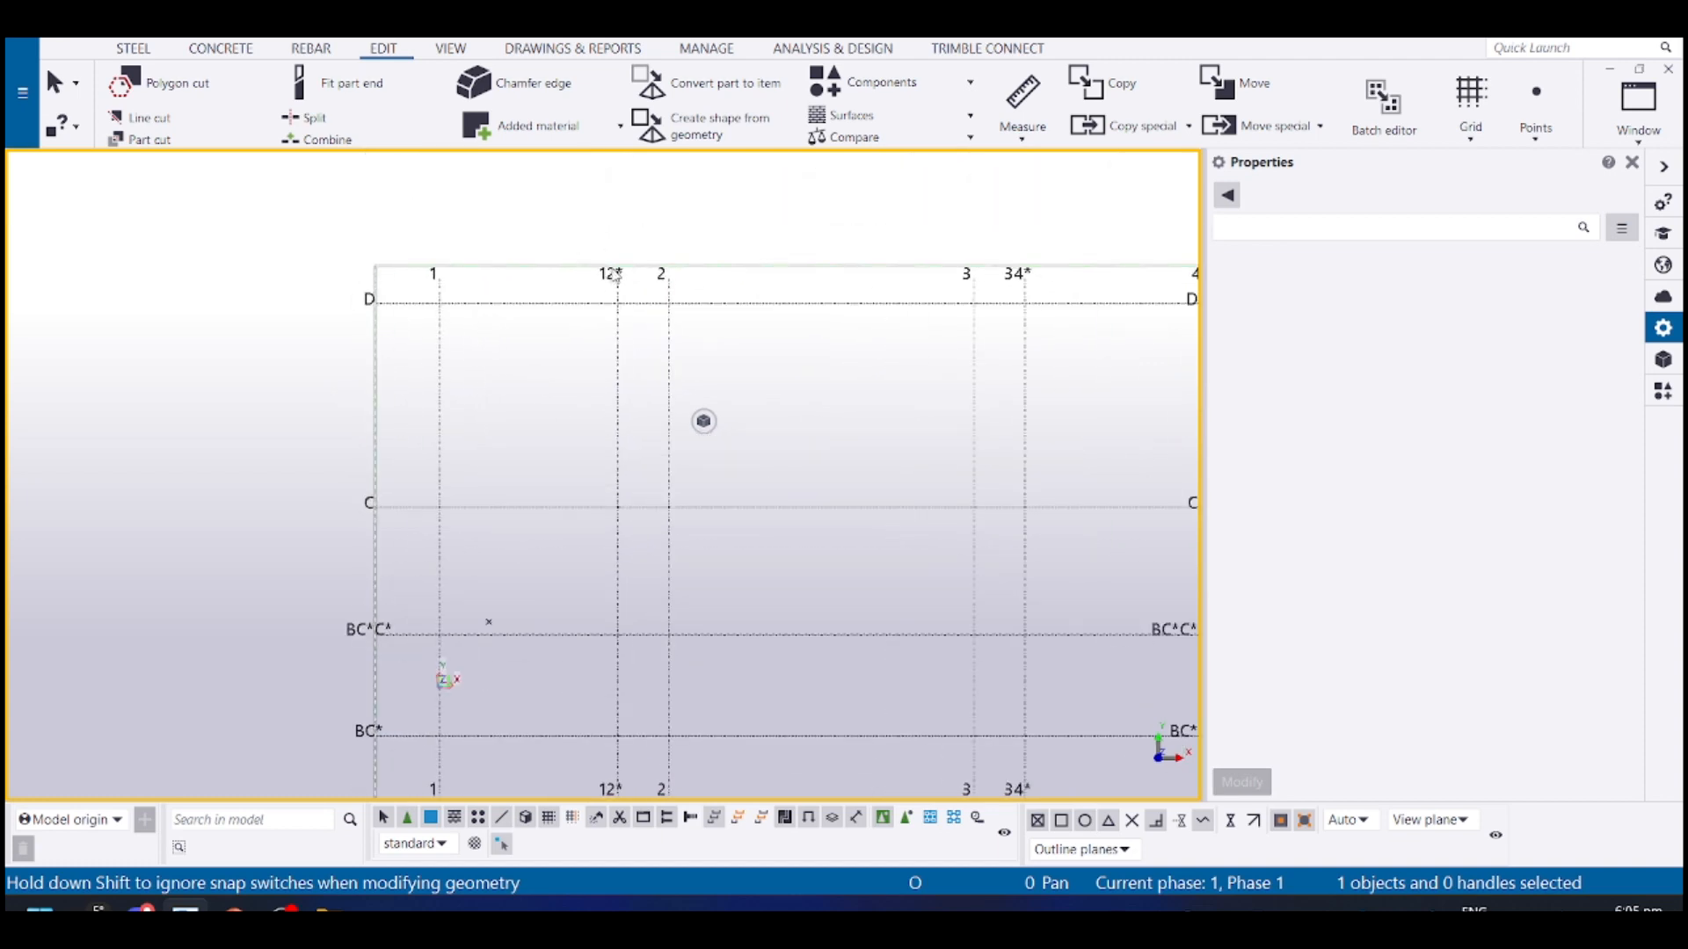
{"action": "left_click", "coordinate": [619, 330]}
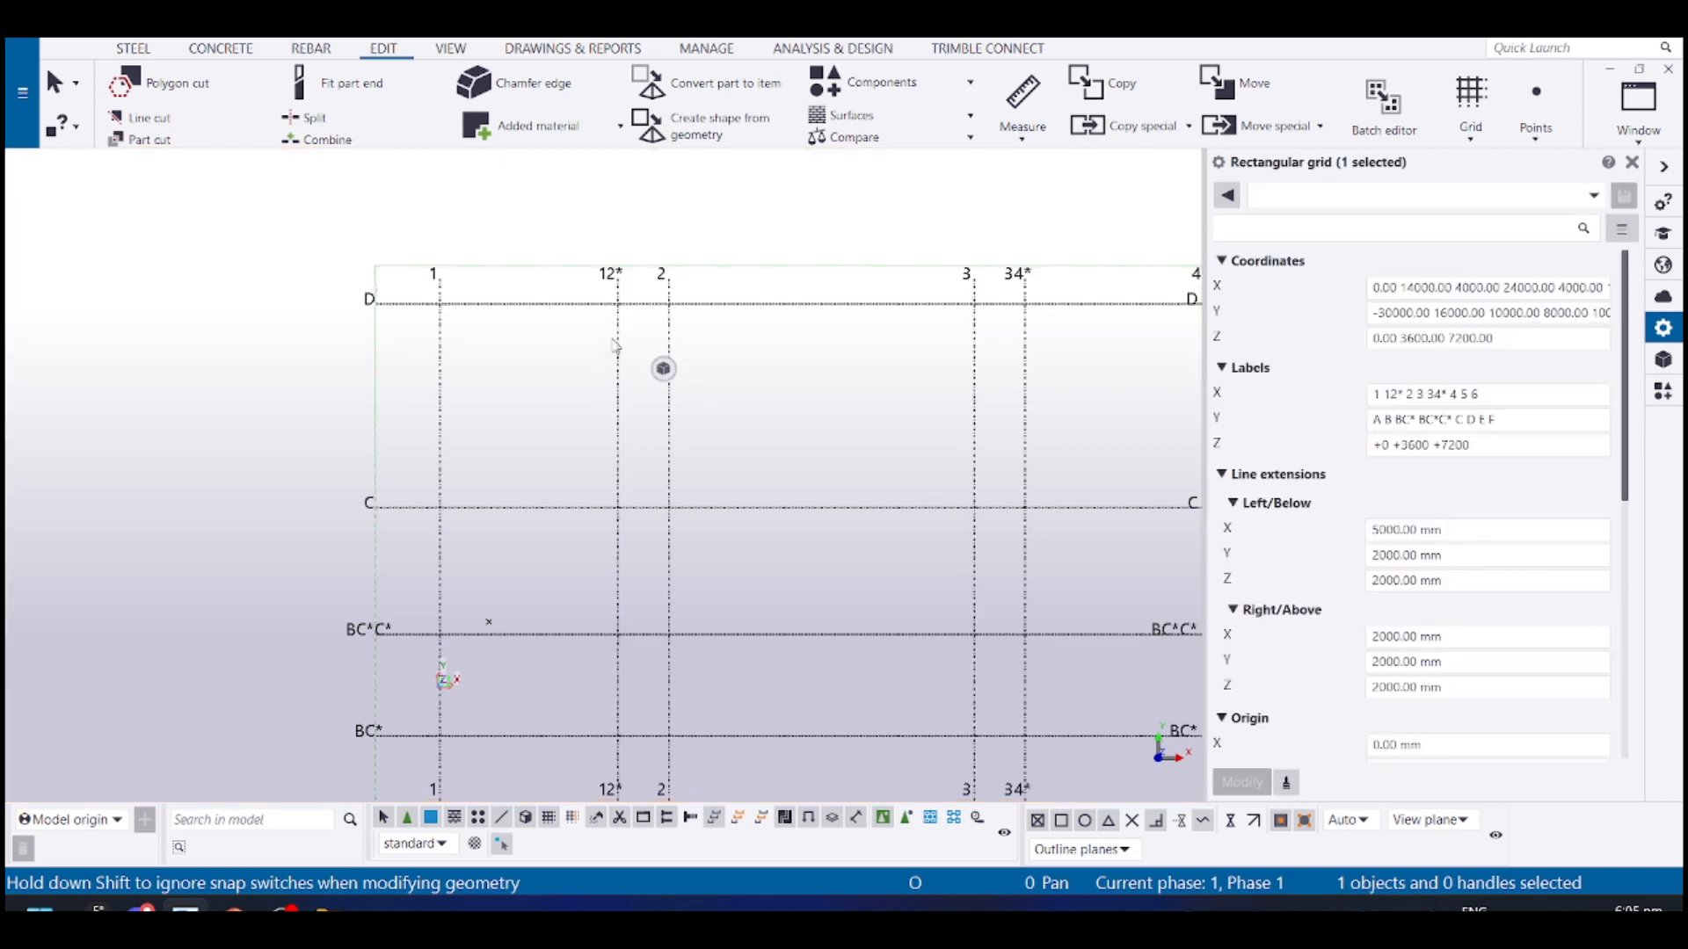
{"action": "left_click", "coordinate": [573, 820]}
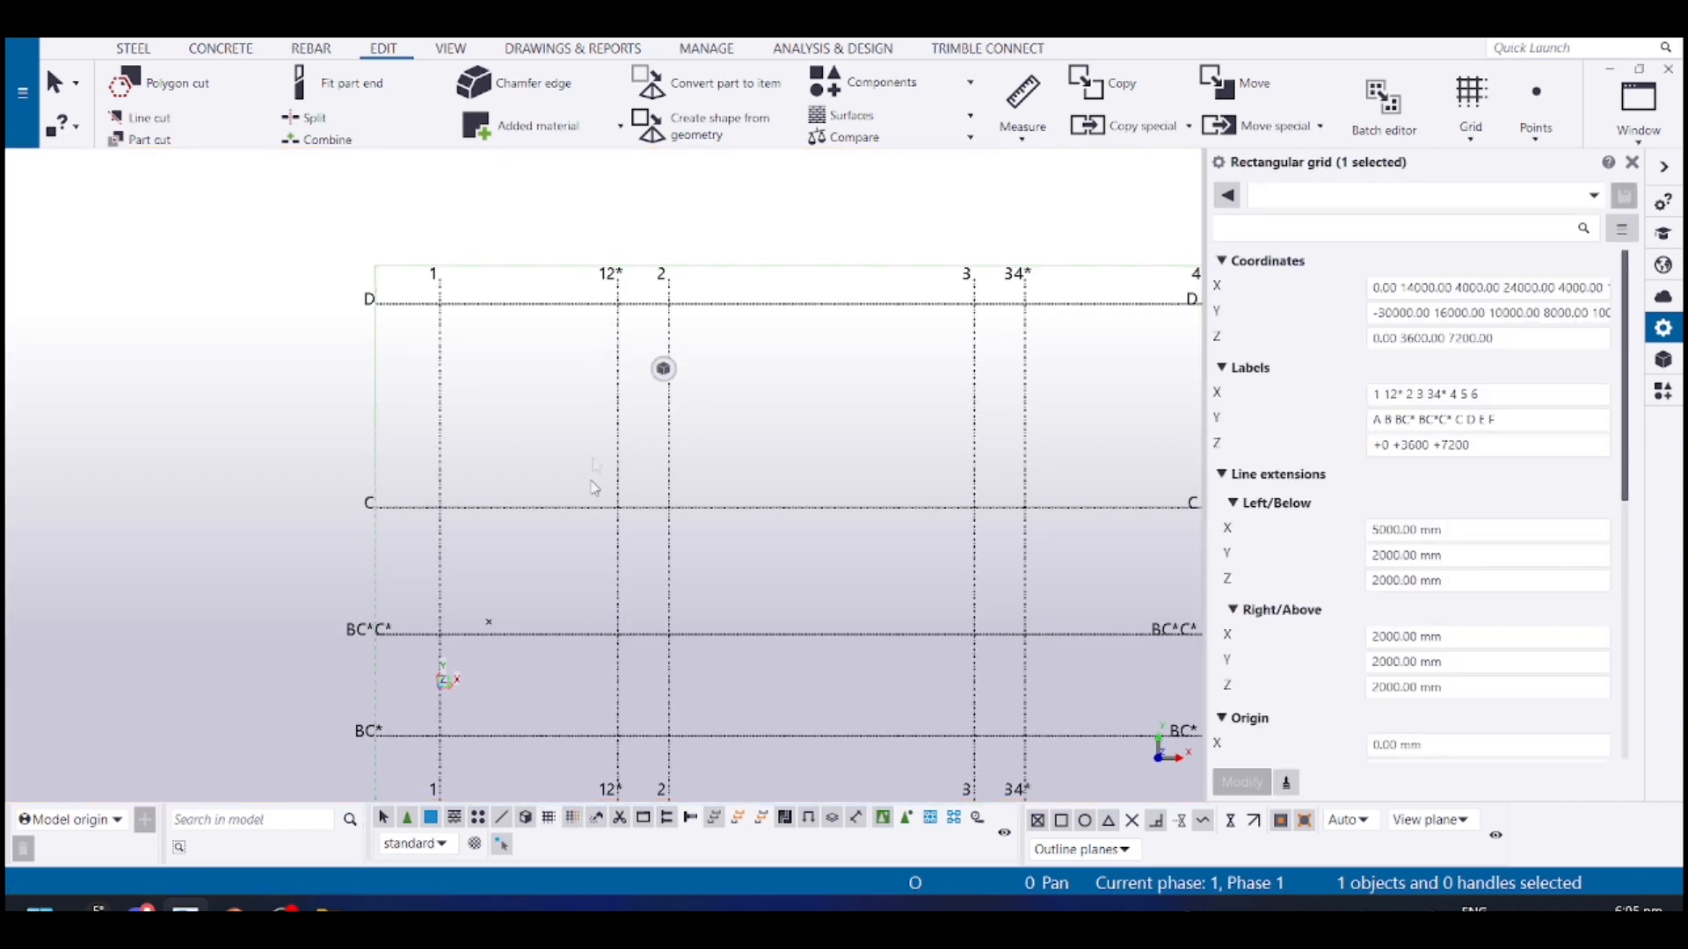
{"action": "left_click", "coordinate": [614, 390]}
{"action": "mouse_move", "coordinate": [658, 429]}
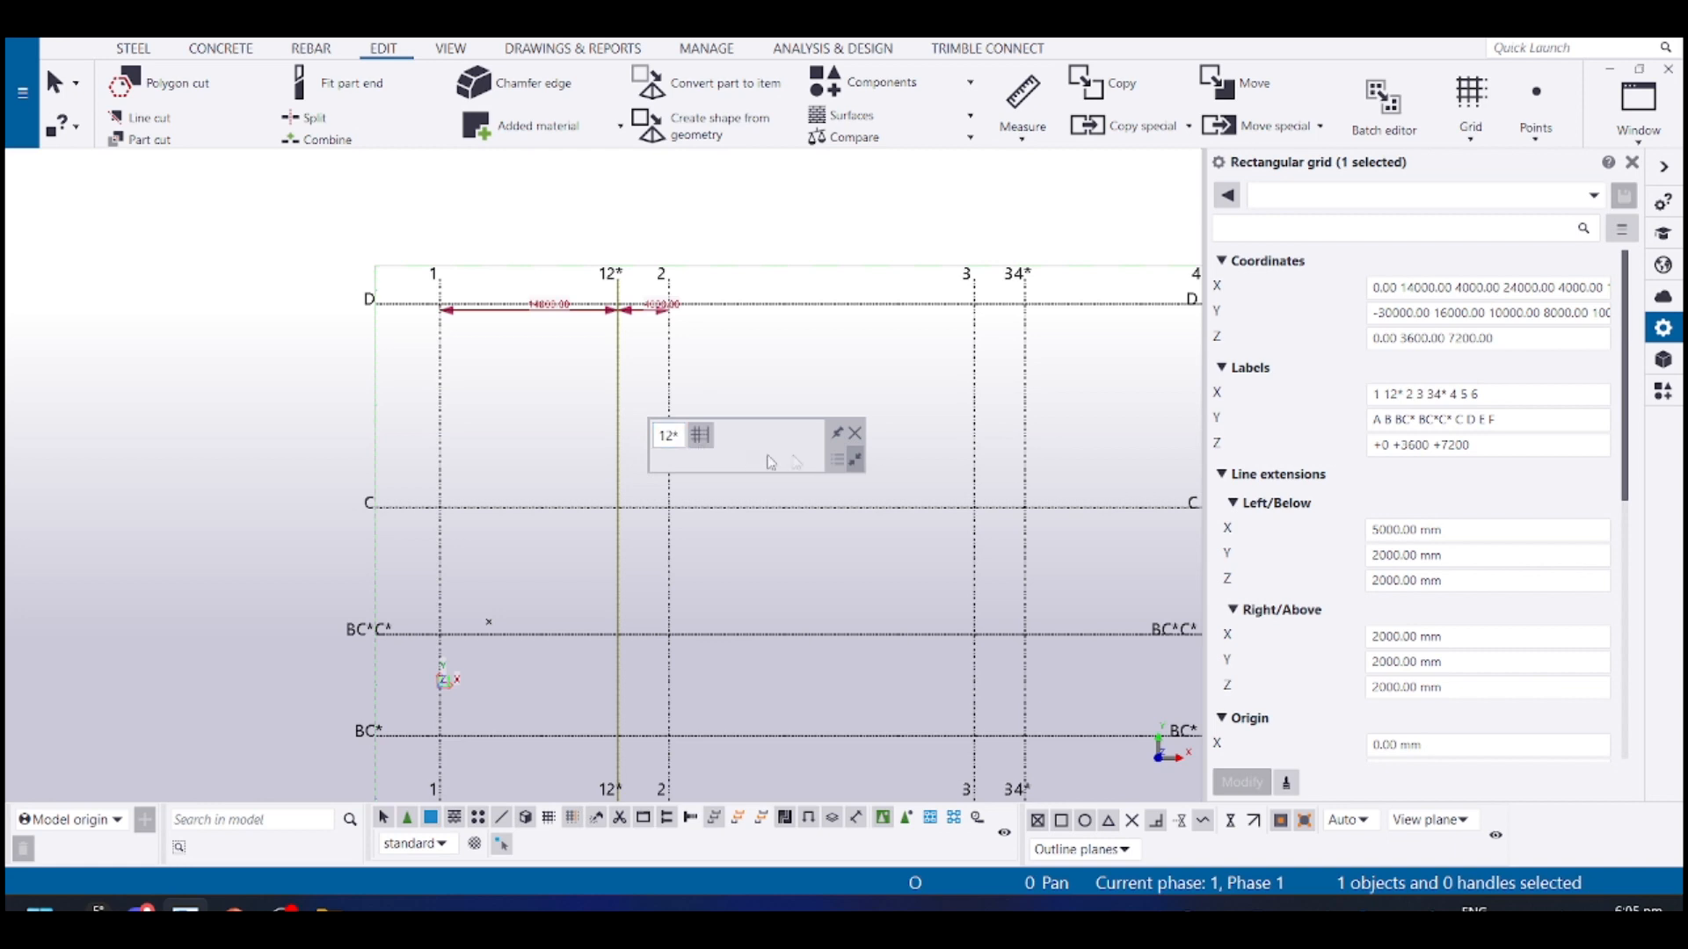
{"action": "middle_click_drag", "start_coordinate": [775, 331], "coordinate": [811, 327]}
{"action": "left_click_drag", "start_coordinate": [783, 442], "coordinate": [853, 413]}
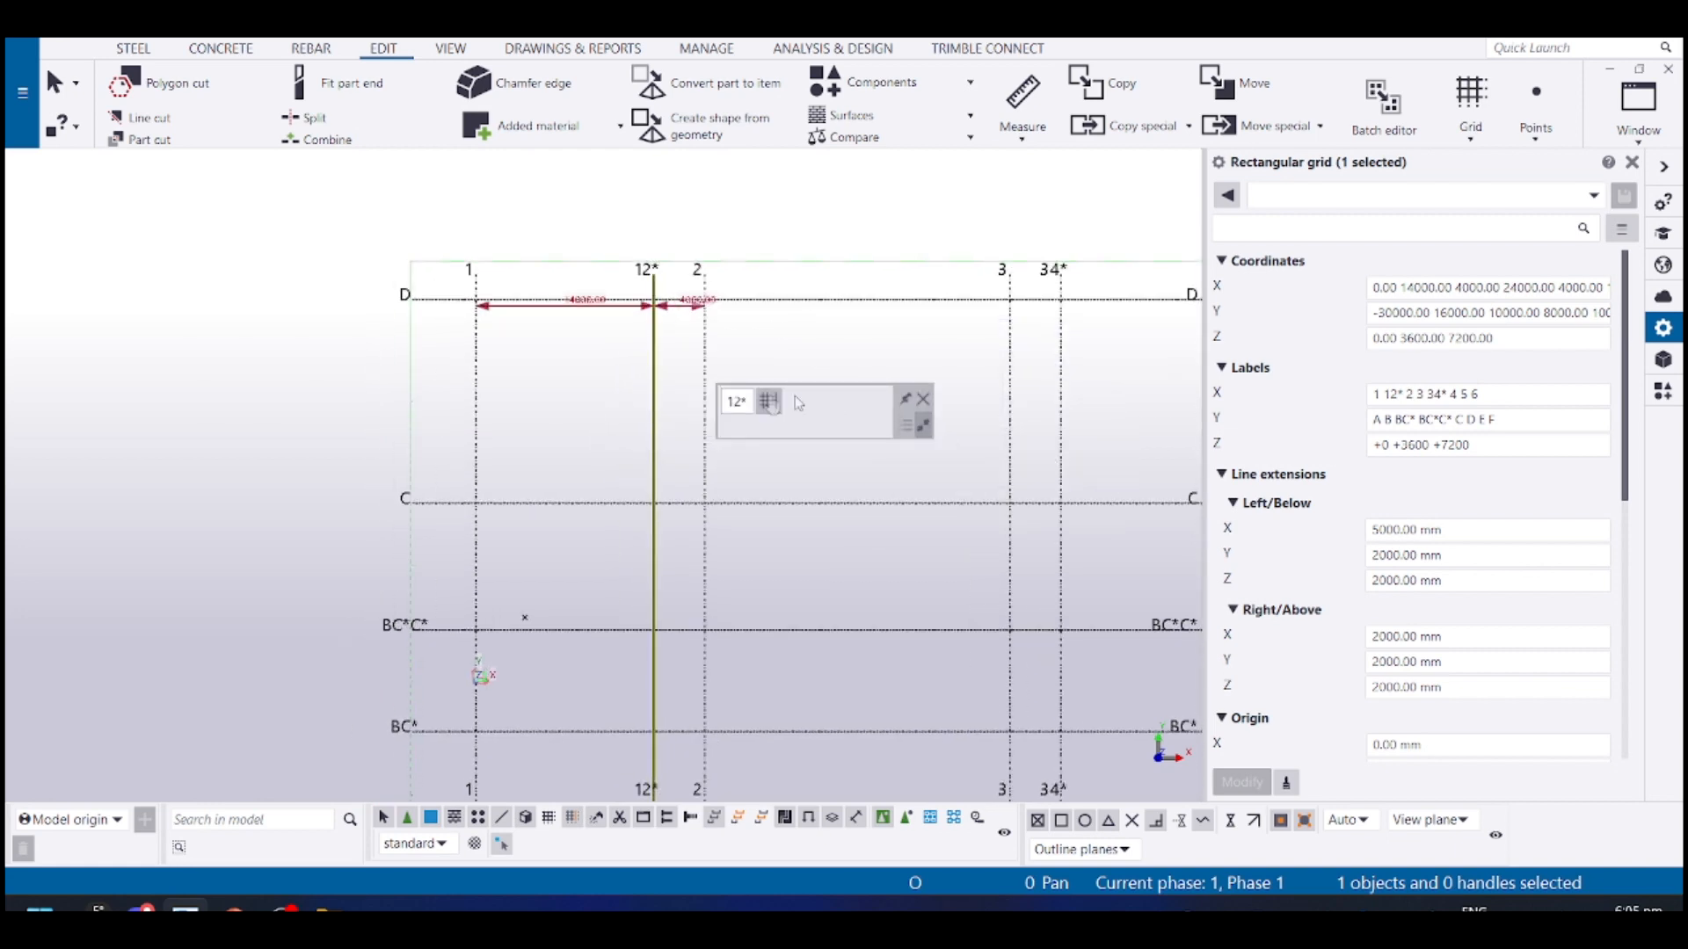
{"action": "left_click", "coordinate": [778, 349]}
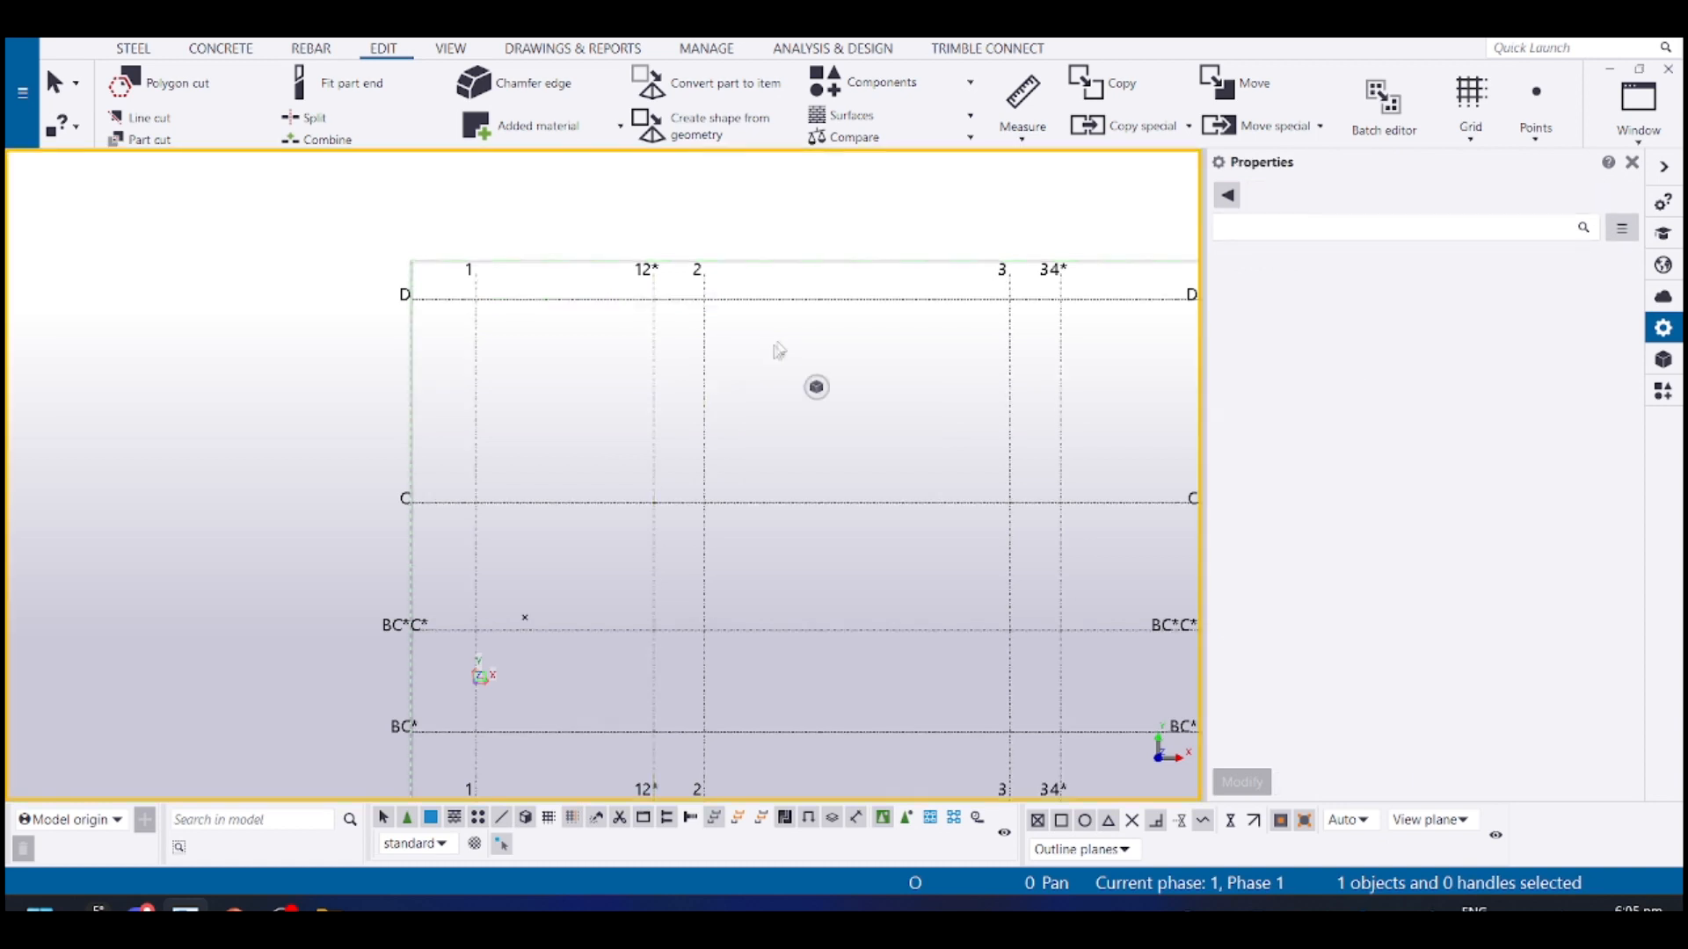
Try to toggle the contextual toolbar with a keyboard shortcut
{"action": "middle_click_drag", "start_coordinate": [766, 345], "coordinate": [765, 373]}
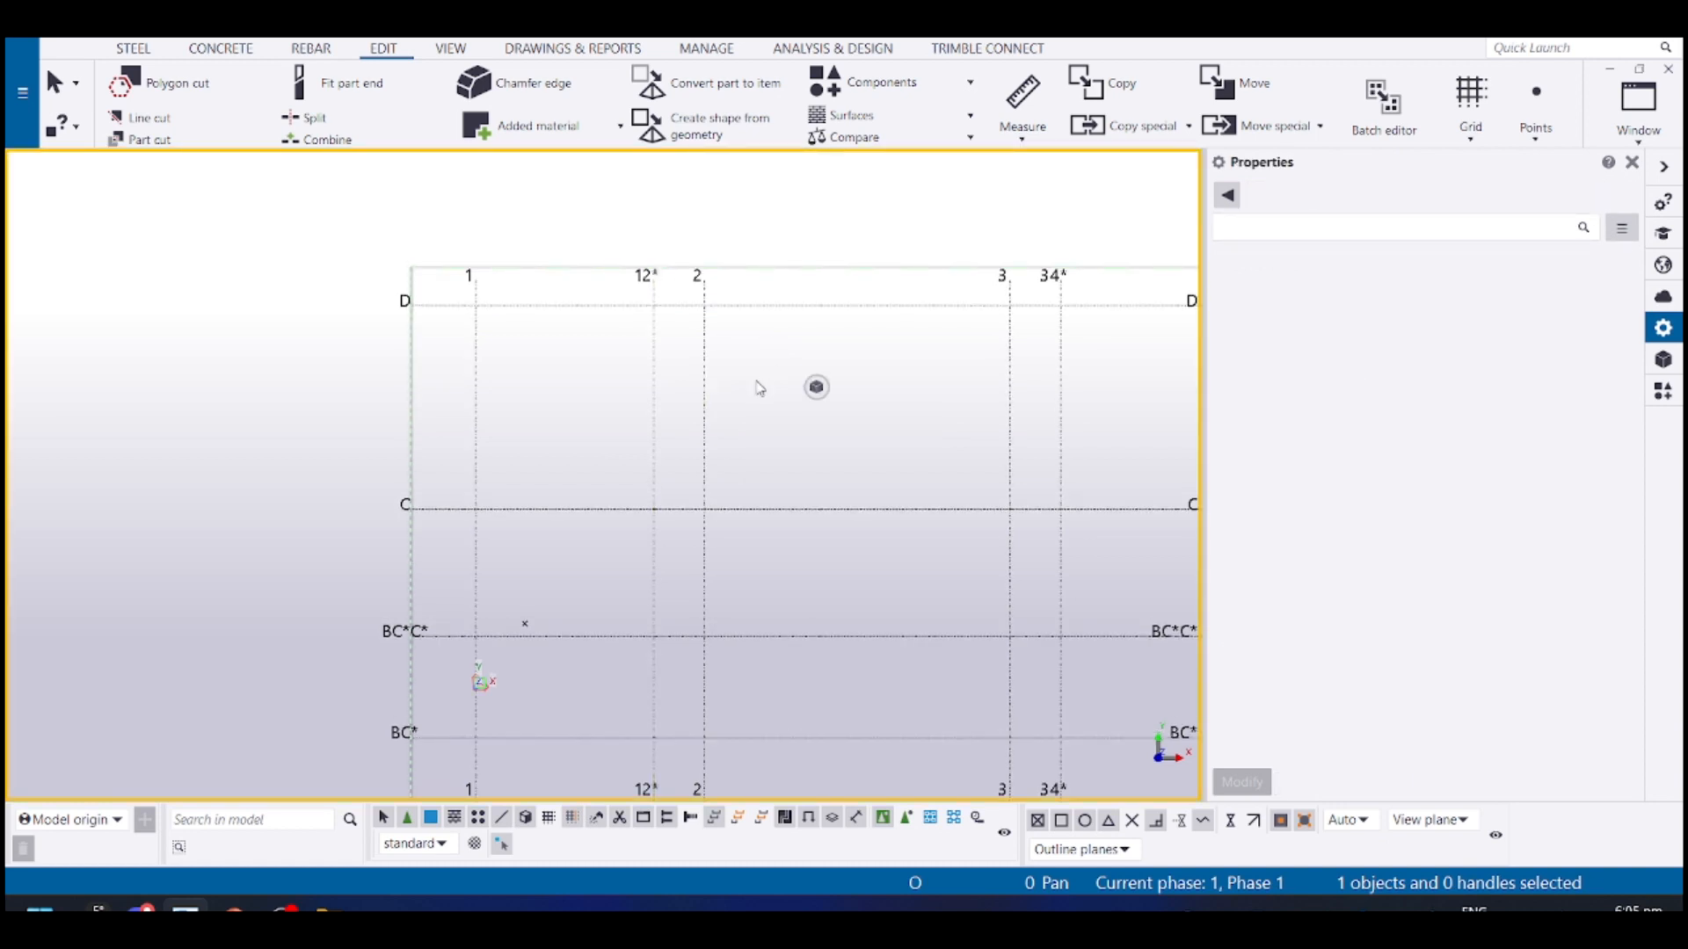
{"action": "key", "text": "ctrl+k"}
{"action": "key", "text": "ctrl+k"}
{"action": "middle_click_drag", "start_coordinate": [757, 406], "coordinate": [747, 430]}
{"action": "key", "text": "ctrl+k"}
{"action": "key", "text": "ctrl+k"}
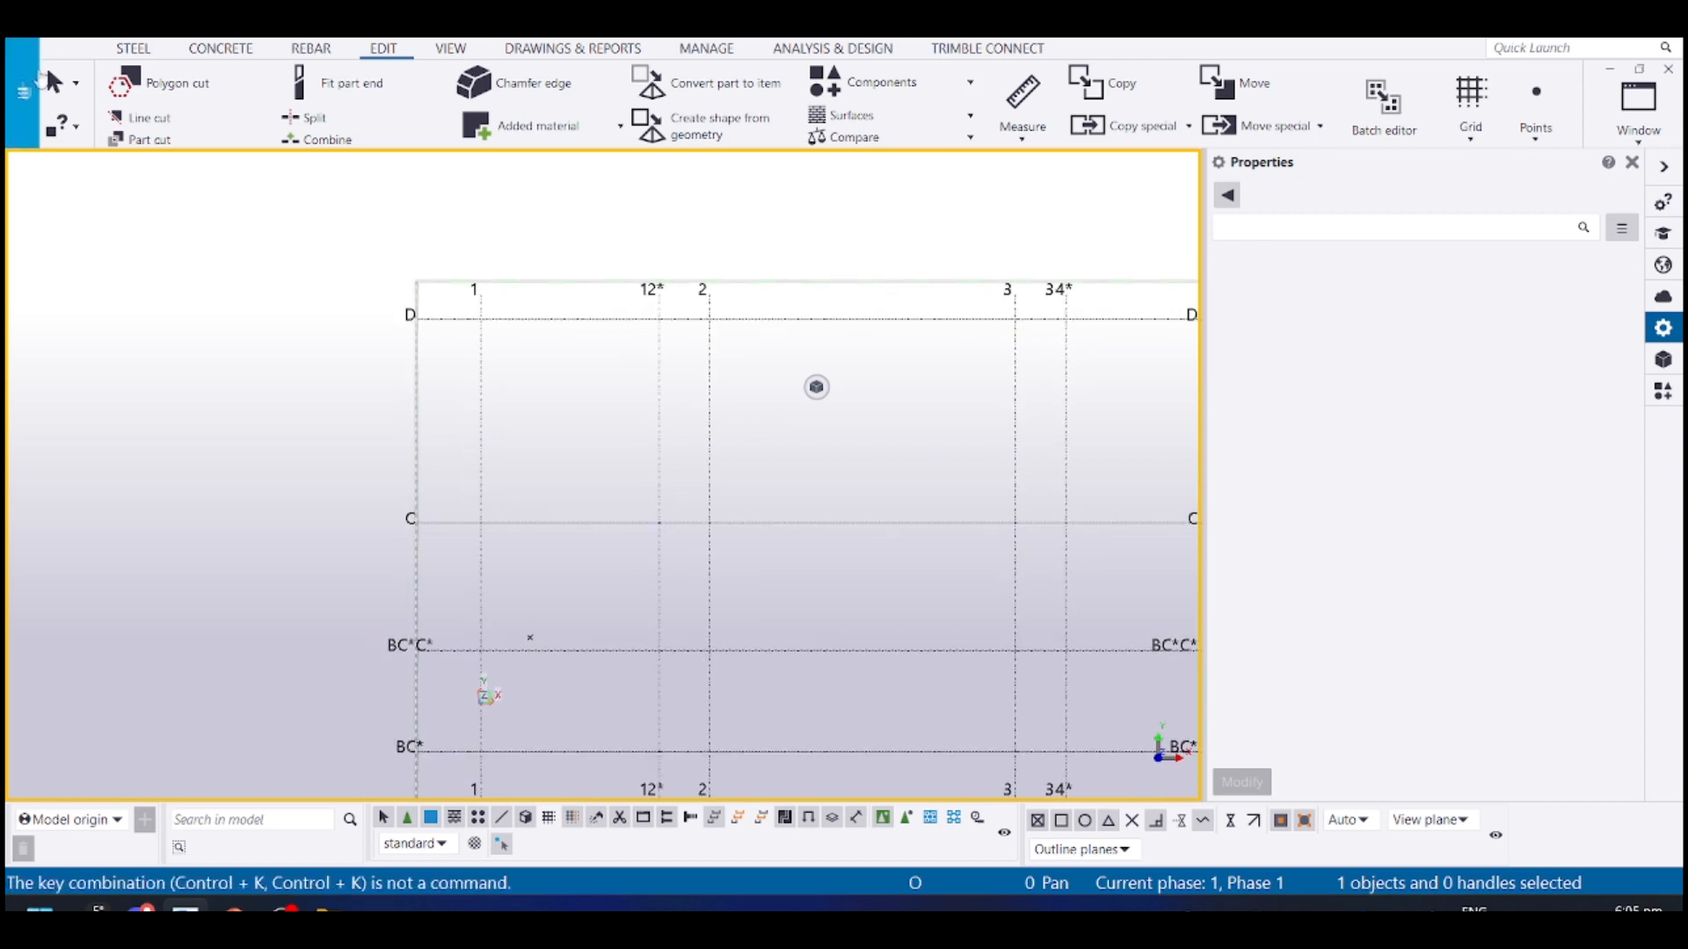
Toggle the Contextual toolbar switch in the toolbar settings, leaving it enabled
{"action": "left_click", "coordinate": [22, 92]}
{"action": "left_click", "coordinate": [122, 536]}
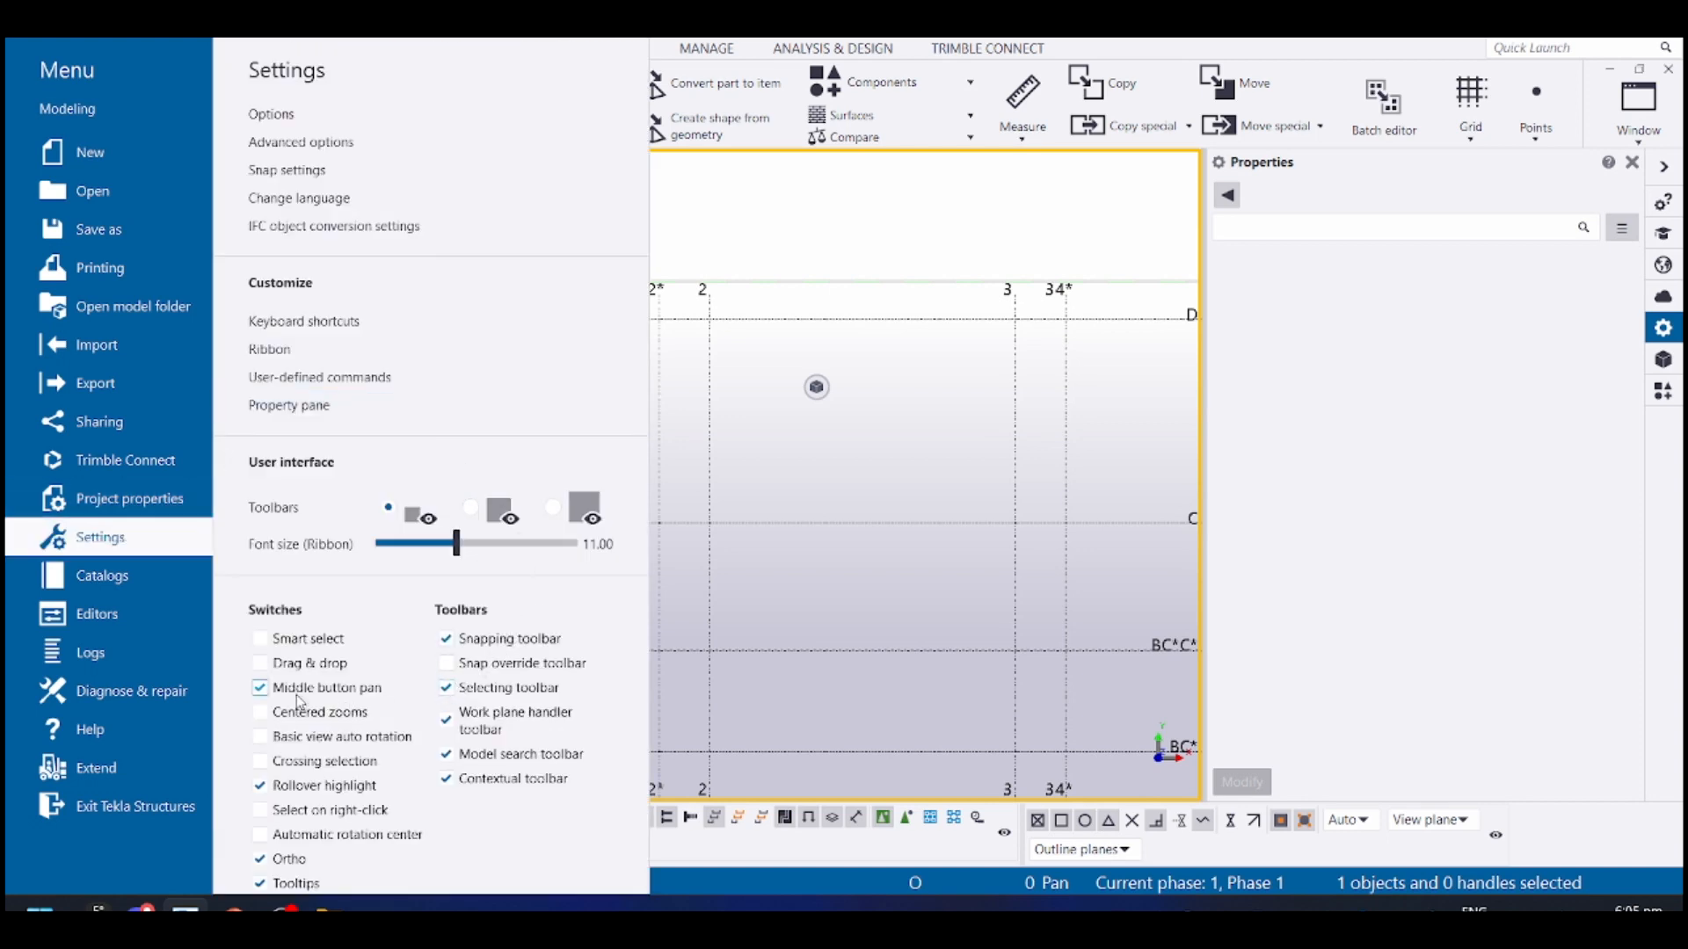
{"action": "left_click", "coordinate": [468, 785]}
{"action": "left_click", "coordinate": [468, 791]}
{"action": "left_click", "coordinate": [467, 791]}
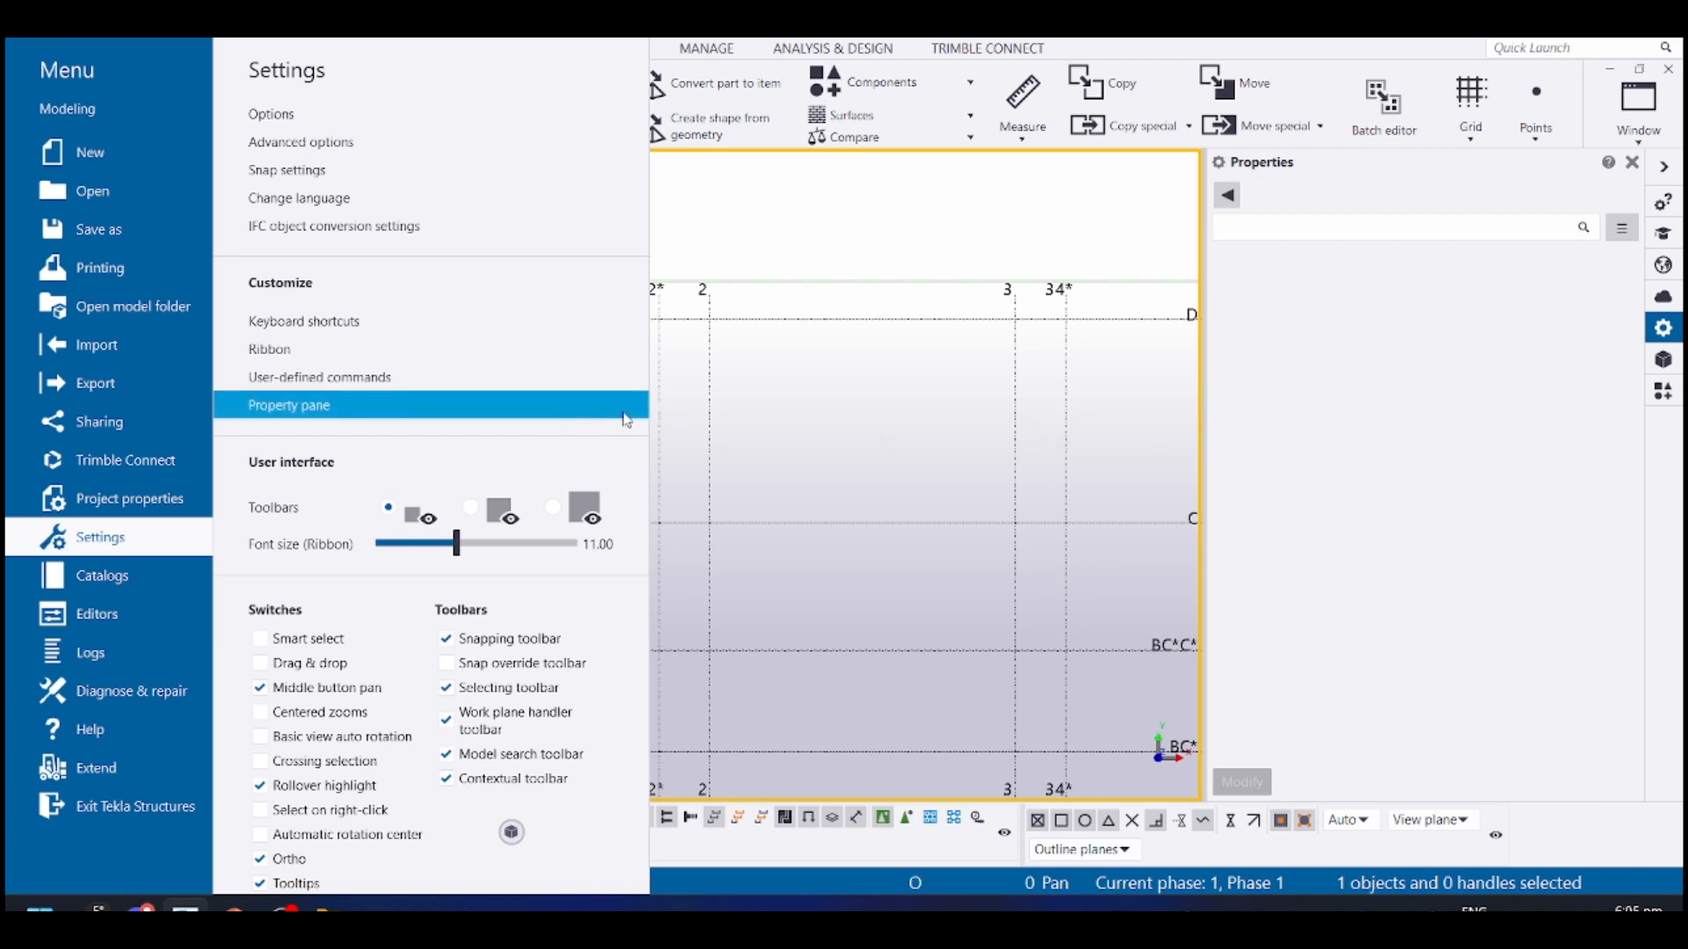
Look up the keyboard shortcut of the Contextual toolbar command by filtering the Modeling shortcuts for "contex"
{"action": "left_click", "coordinate": [344, 327]}
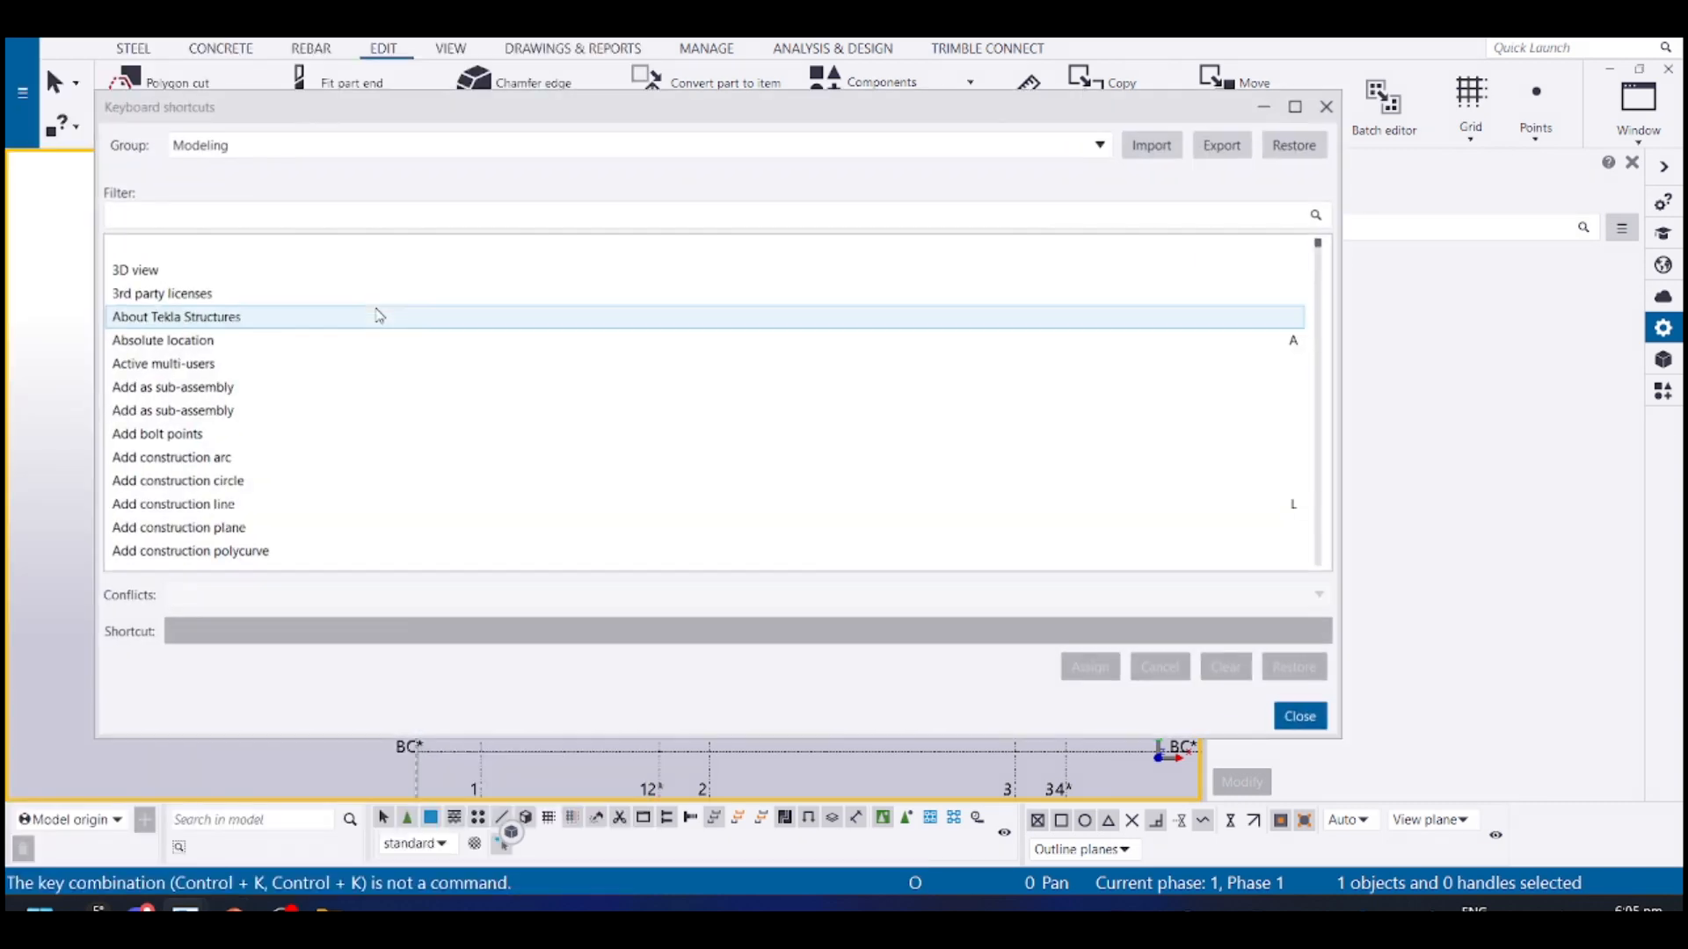
{"action": "type", "text": "co"}
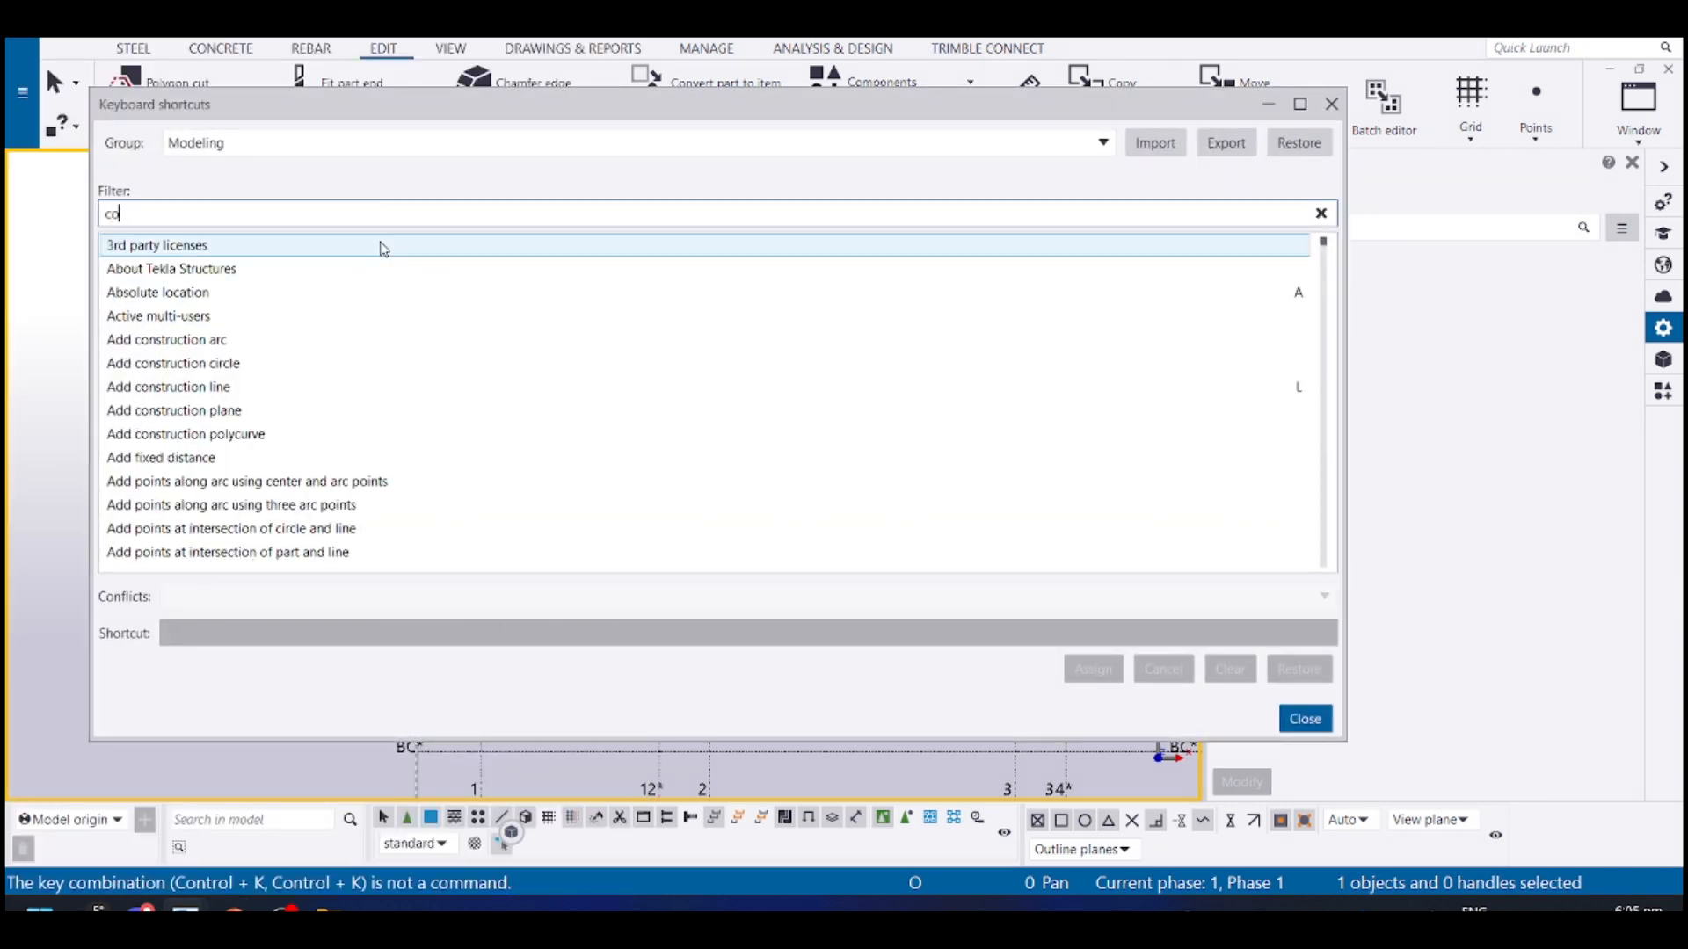
{"action": "type", "text": "ntetua"}
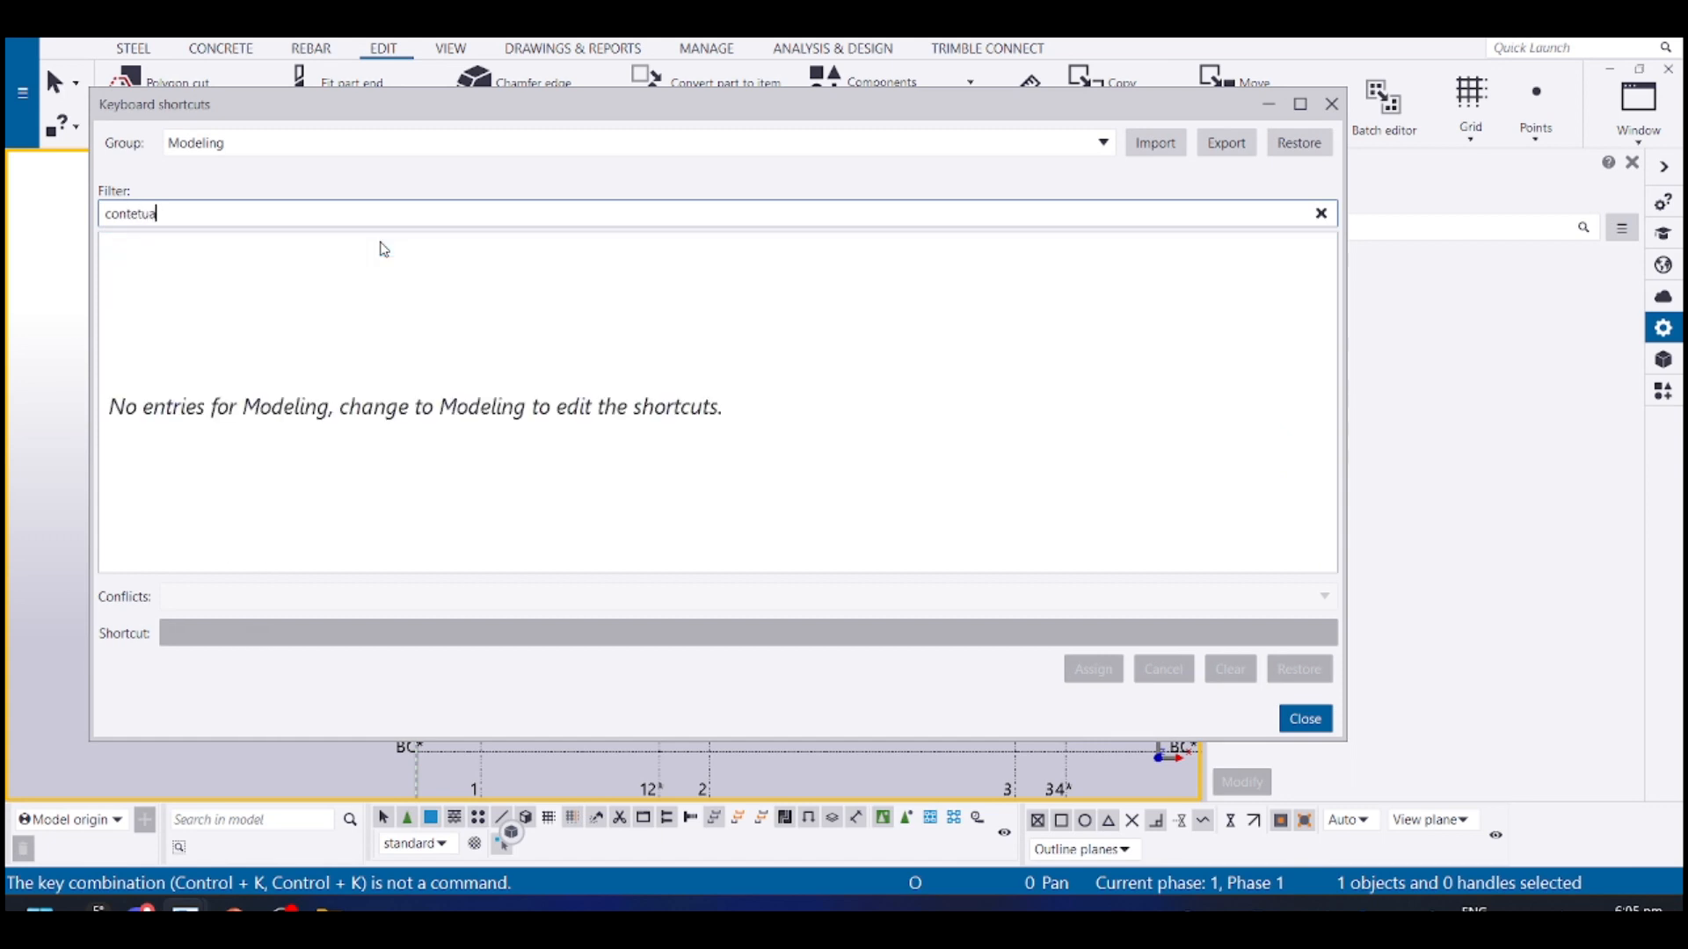
{"action": "key", "text": "BackSpace"}
{"action": "key", "text": "BackSpace"}
{"action": "key", "text": "BackSpace"}
{"action": "key", "text": "BackSpace"}
{"action": "key", "text": "BackSpace"}
{"action": "key", "text": "BackSpace"}
{"action": "key", "text": "BackSpace"}
{"action": "key", "text": "BackSpace"}
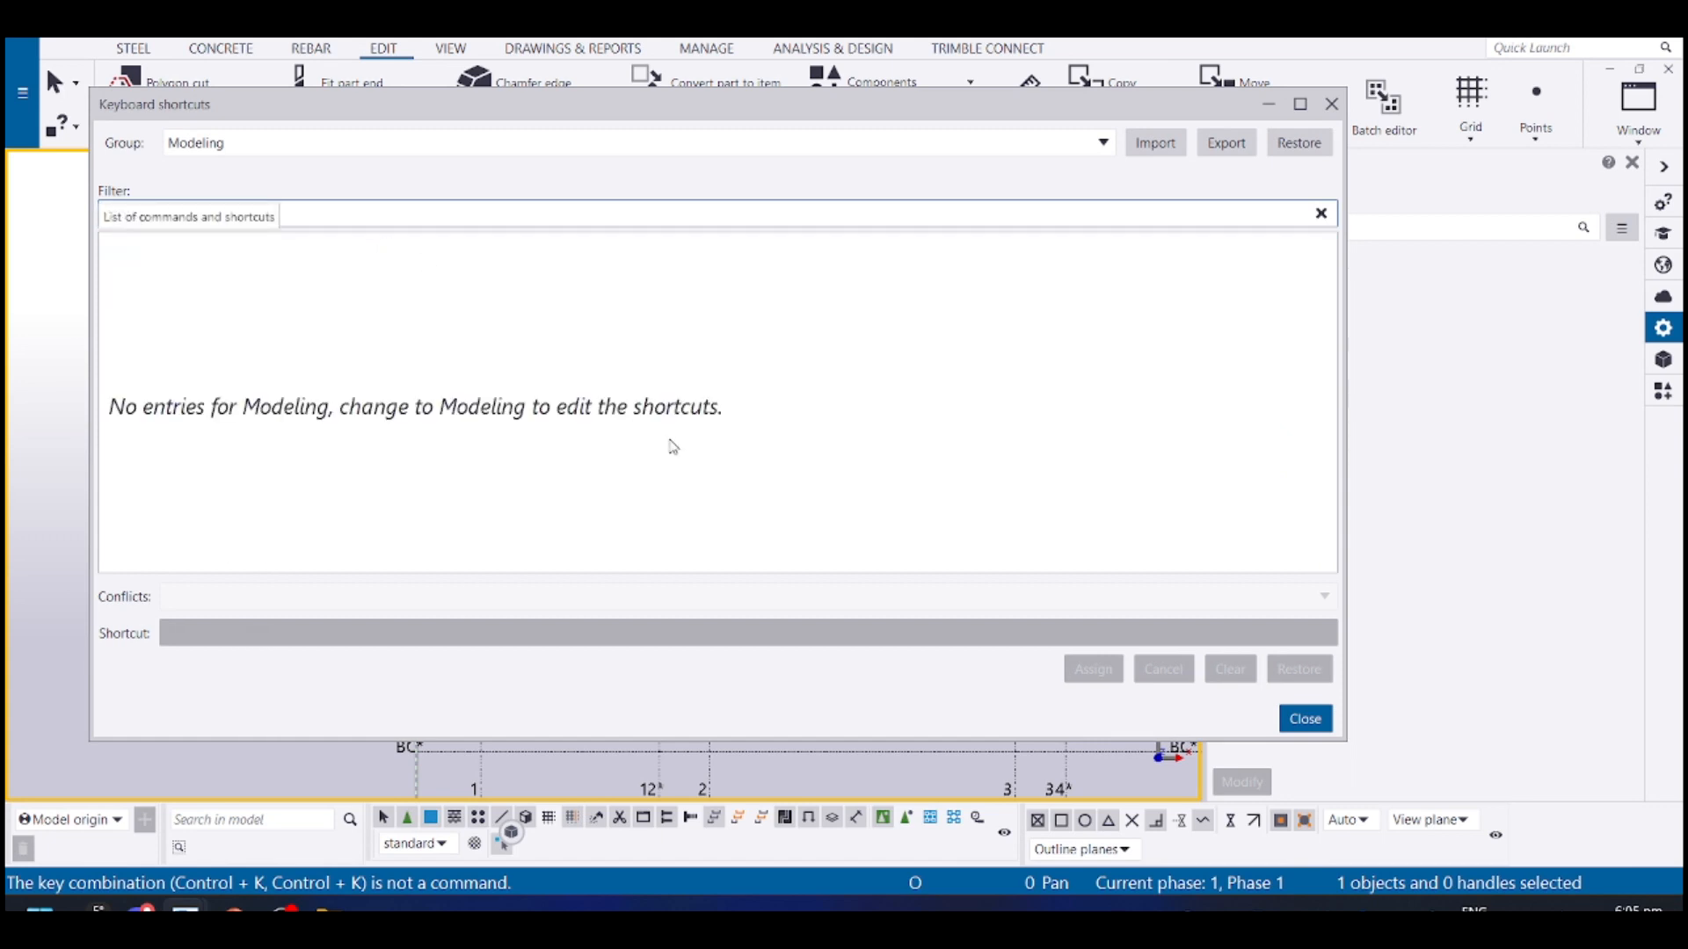
{"action": "type", "text": "cont"}
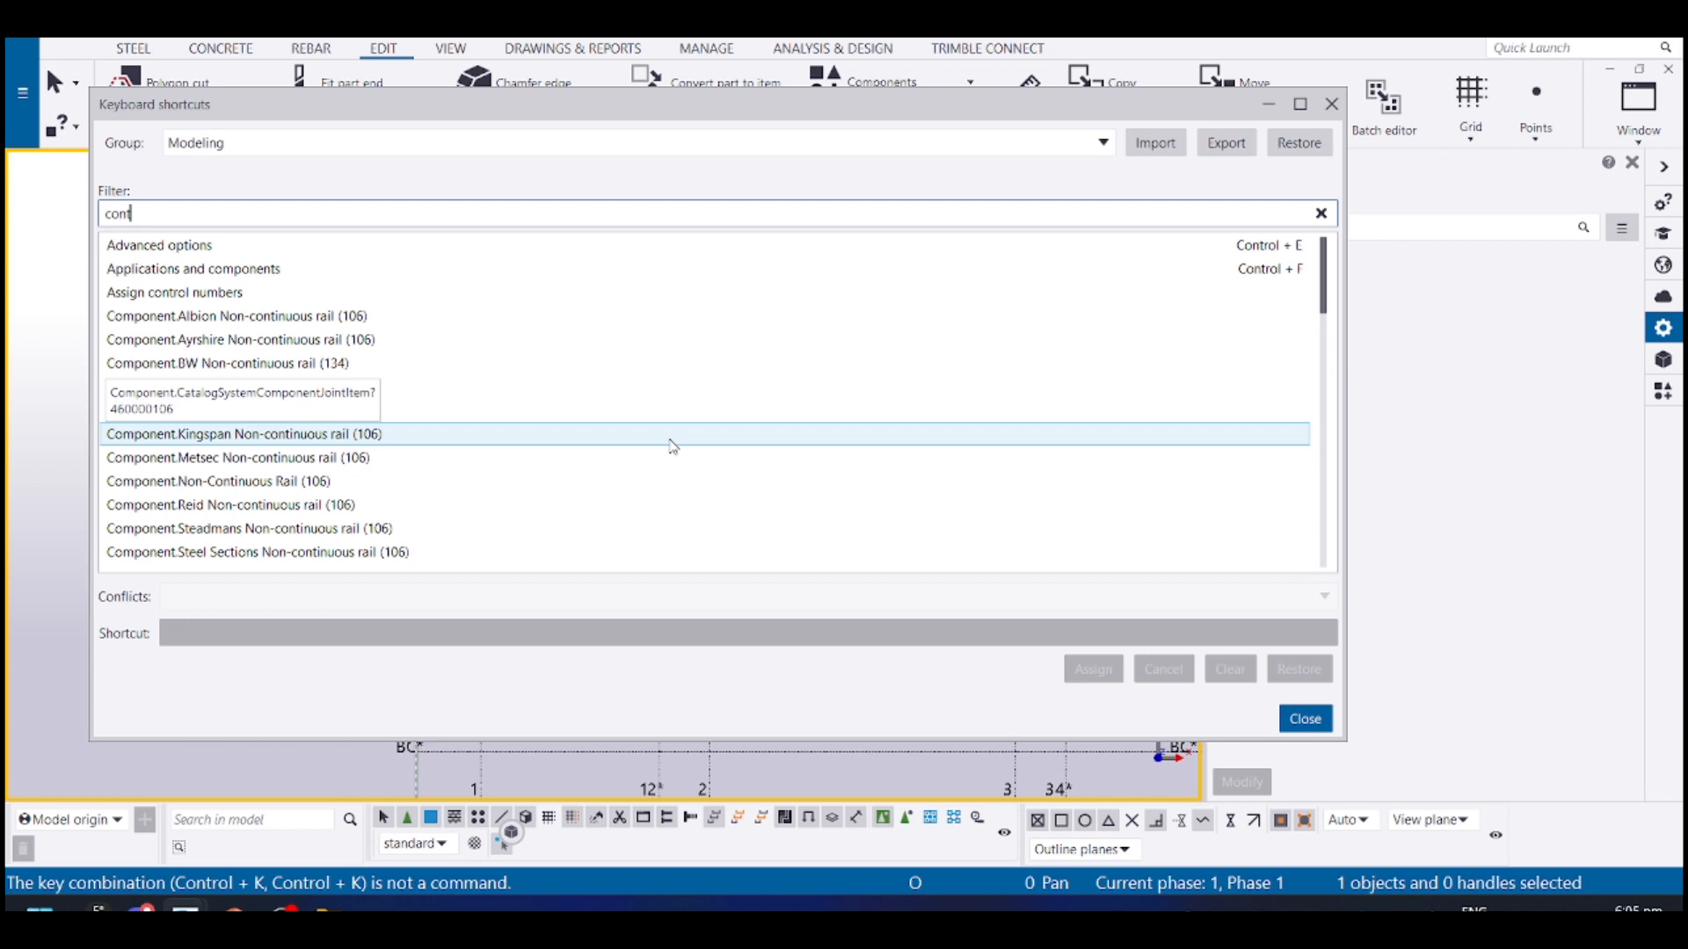
{"action": "key", "text": "BackSpace"}
{"action": "key", "text": "BackSpace"}
{"action": "key", "text": "BackSpace"}
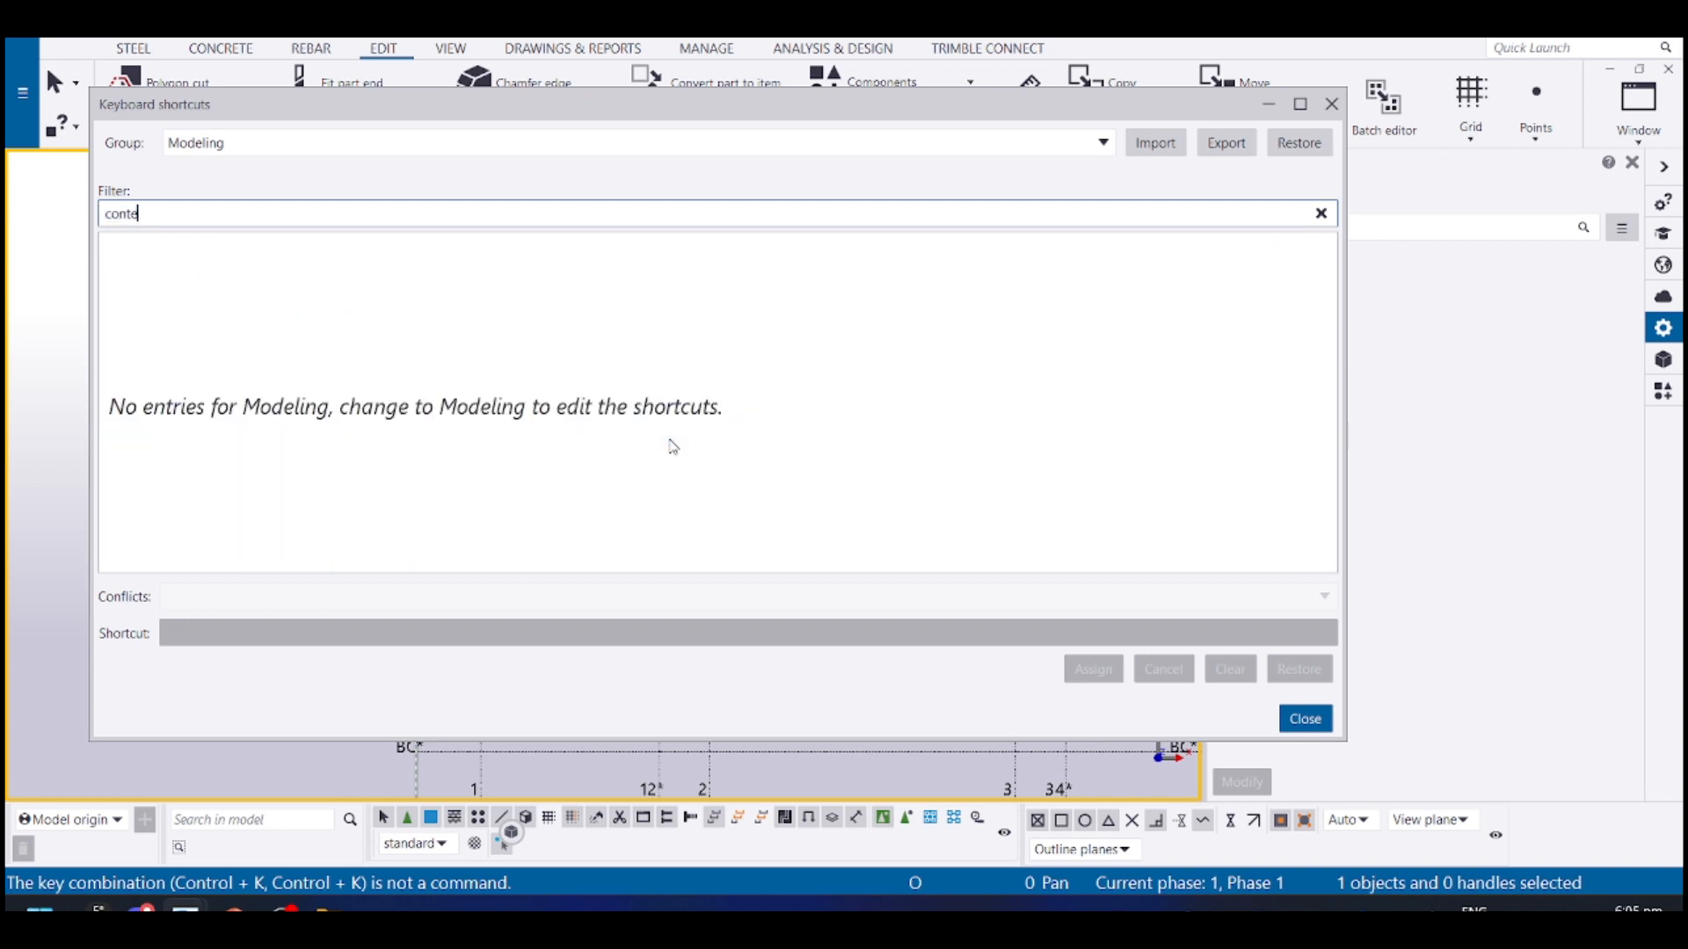
{"action": "type", "text": "x"}
{"action": "left_click", "coordinate": [716, 269]}
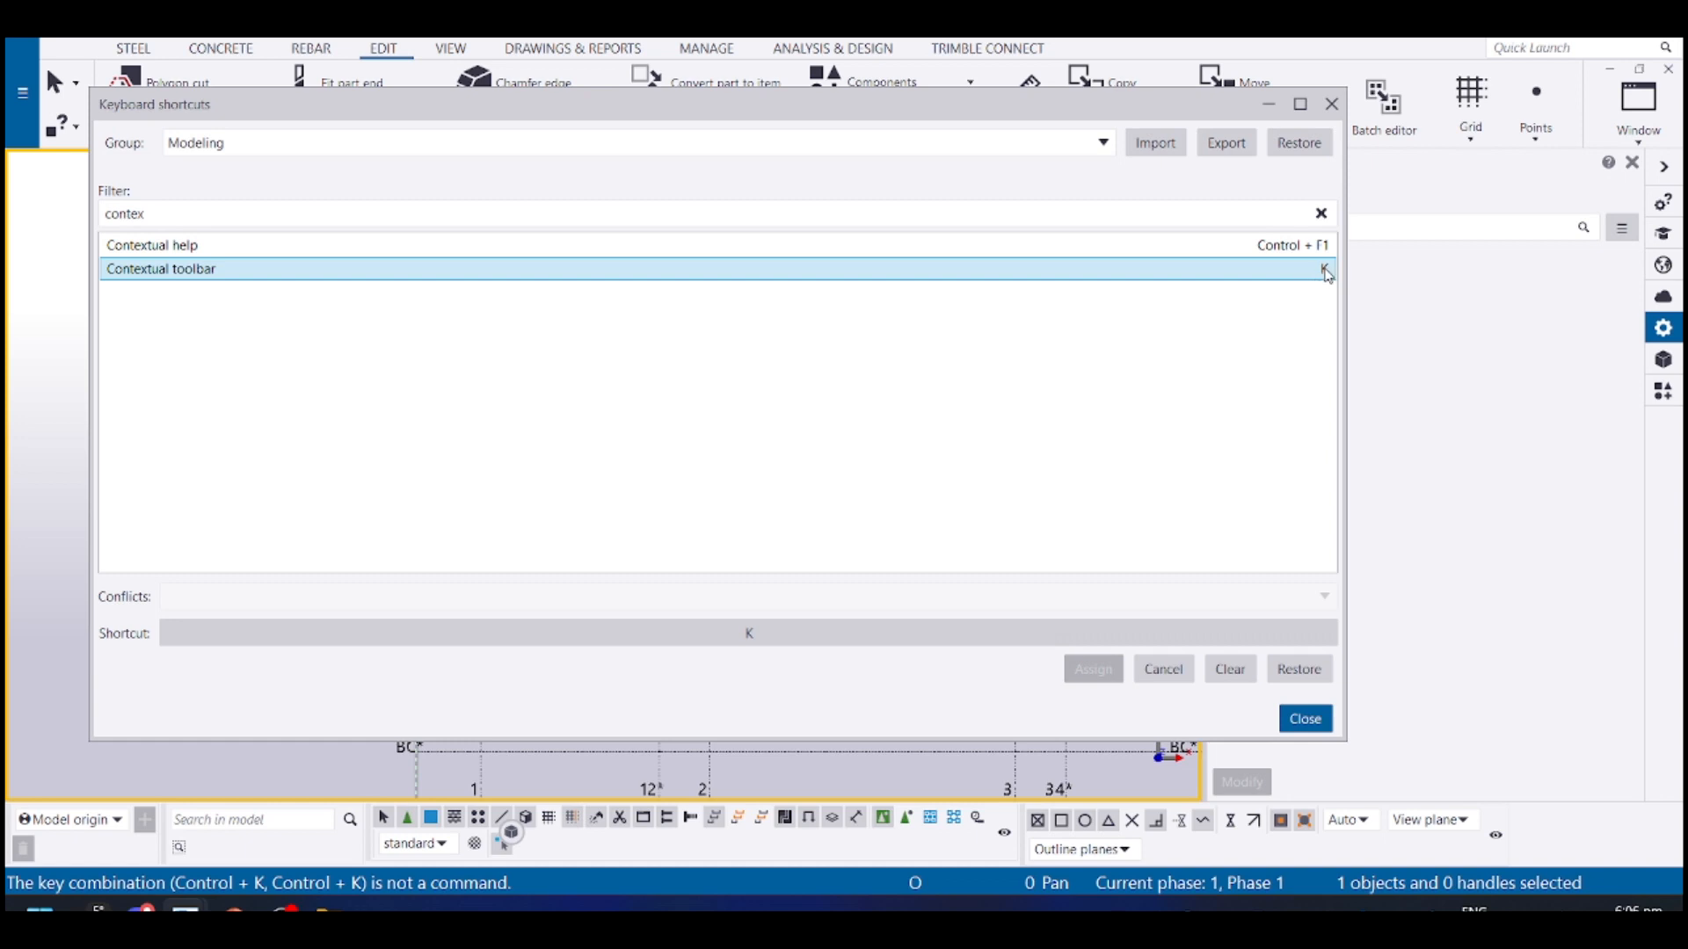
Close the keyboard shortcut settings and relabel the second vertical grid line, 12*, as 2
{"action": "left_click", "coordinate": [1305, 719]}
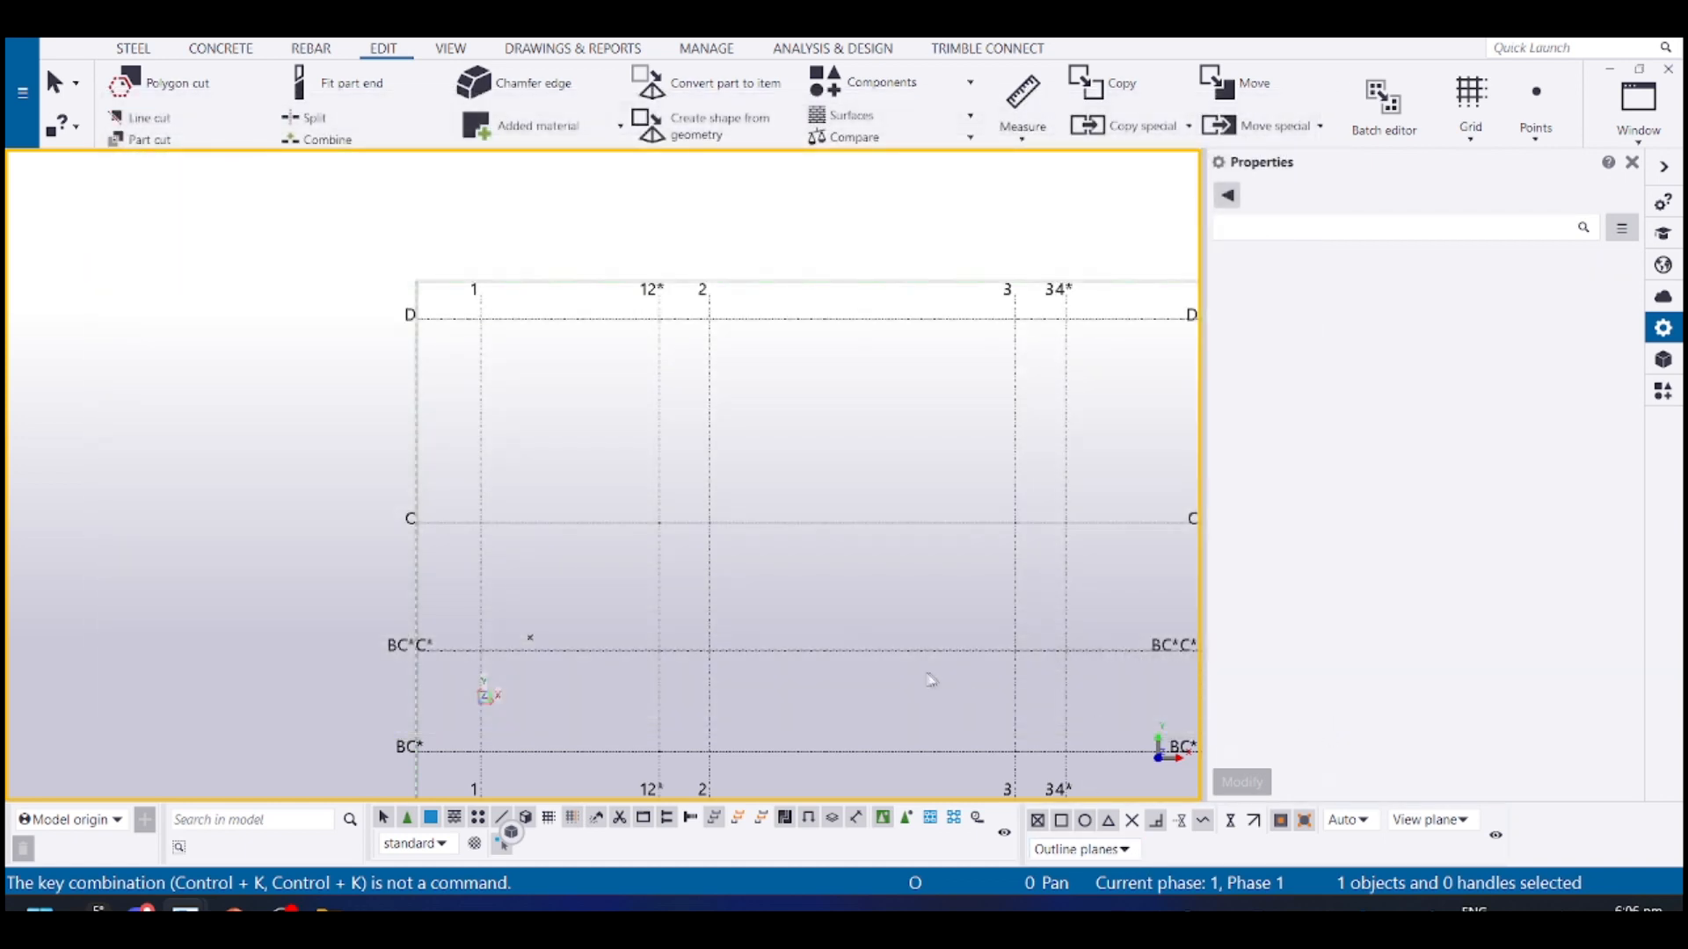
{"action": "middle_click_drag", "start_coordinate": [821, 516], "coordinate": [761, 504]}
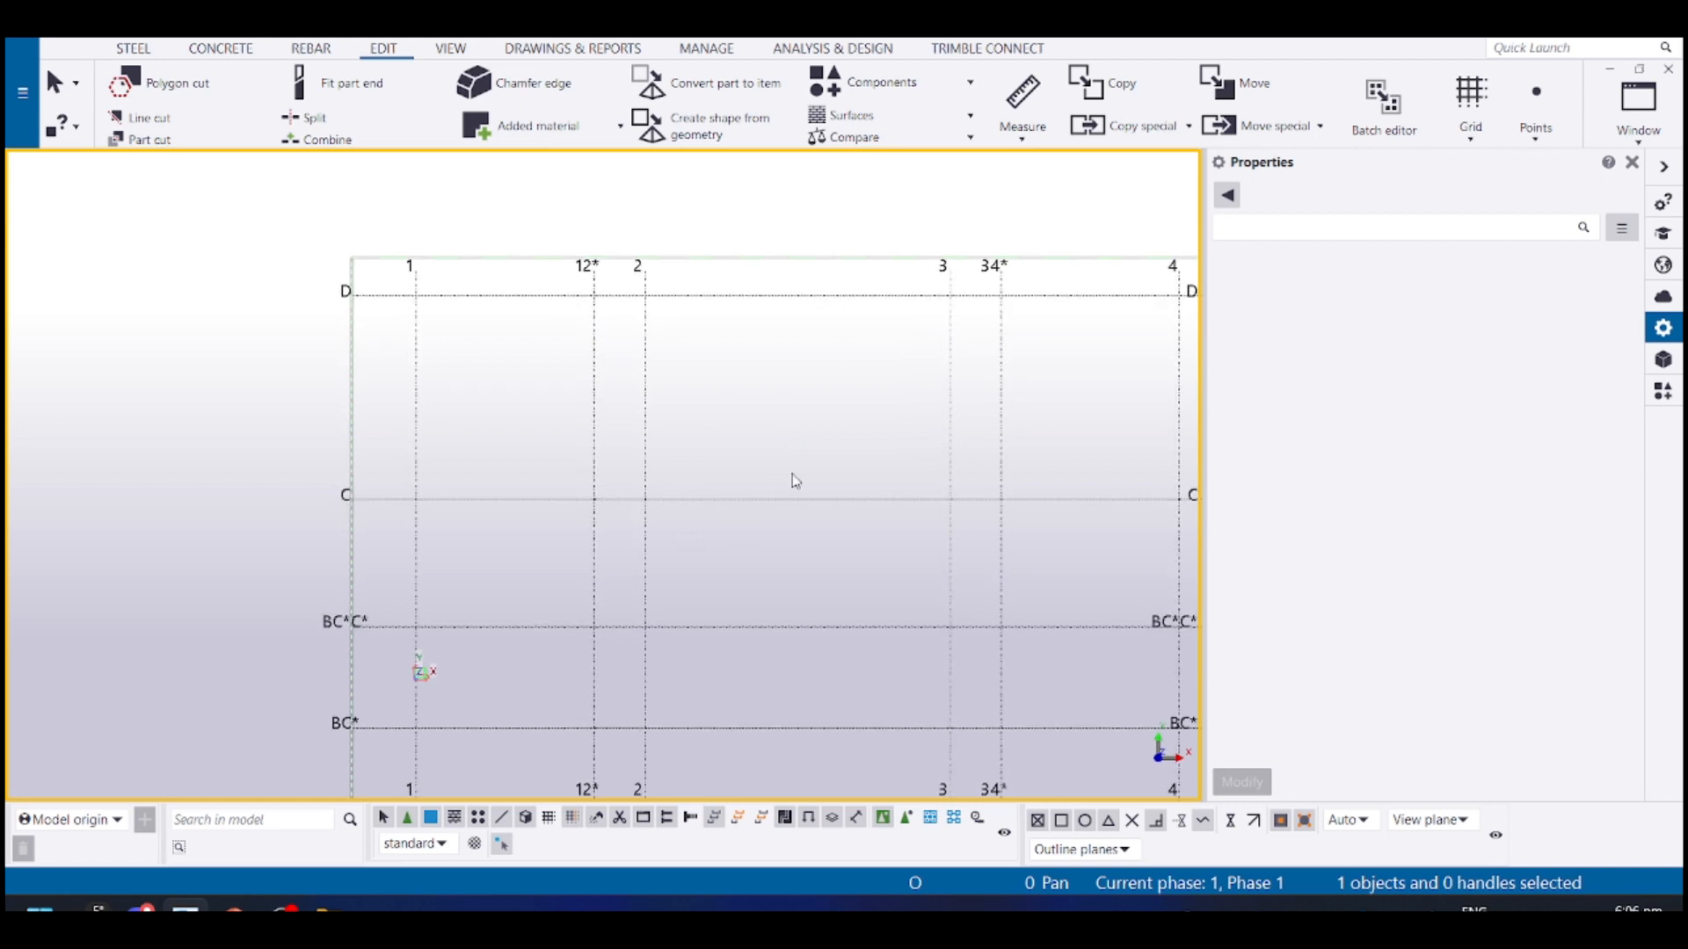
{"action": "mouse_move", "coordinate": [833, 519]}
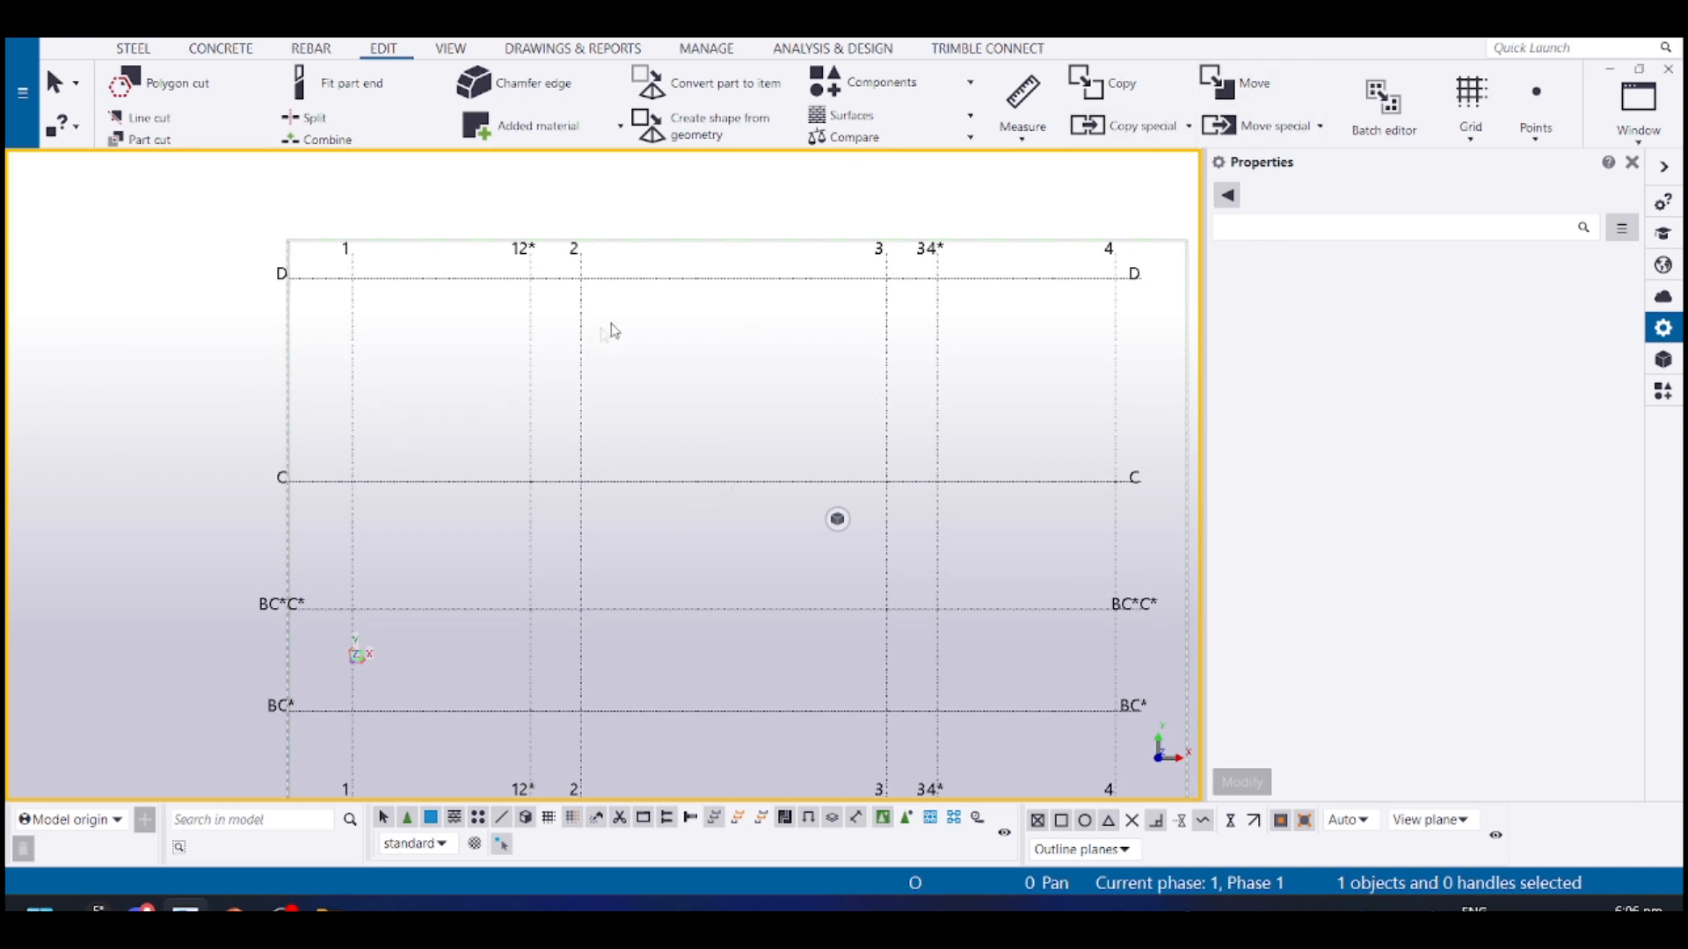
{"action": "scroll", "coordinate": [604, 335], "scroll_direction": "up", "scroll_amount": 2}
{"action": "left_click", "coordinate": [508, 334]}
{"action": "left_click", "coordinate": [517, 331]}
{"action": "left_click", "coordinate": [509, 329]}
{"action": "left_click", "coordinate": [504, 331]}
{"action": "left_click", "coordinate": [508, 338]}
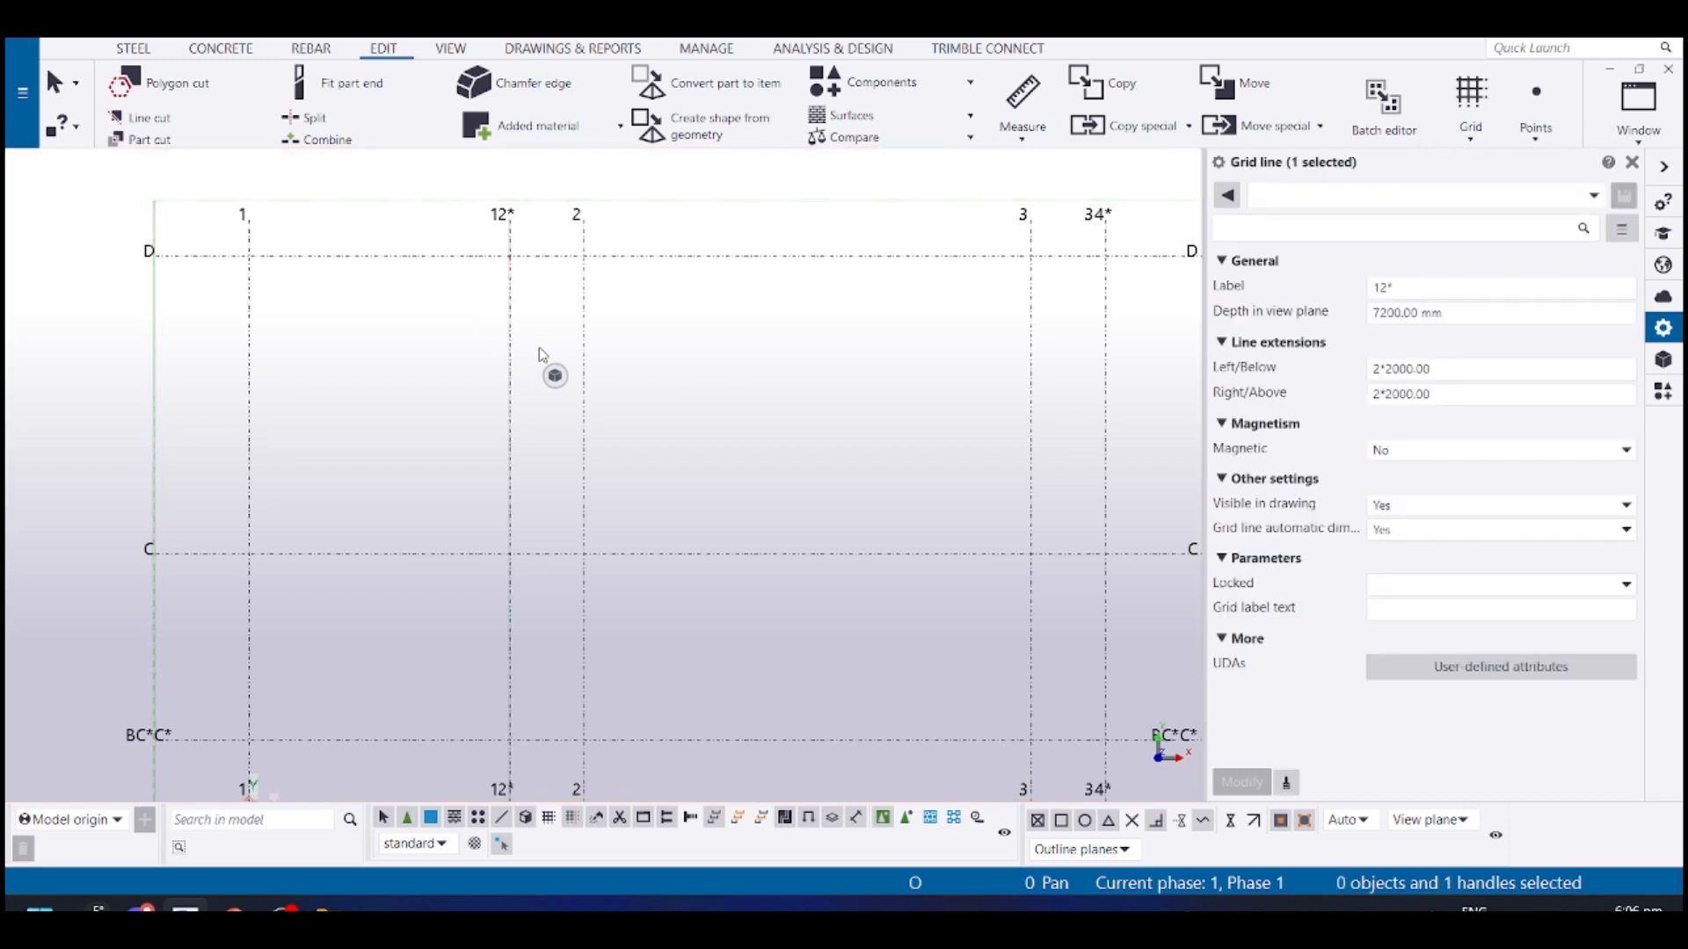
{"action": "mouse_move", "coordinate": [550, 373]}
{"action": "type", "text": "2"}
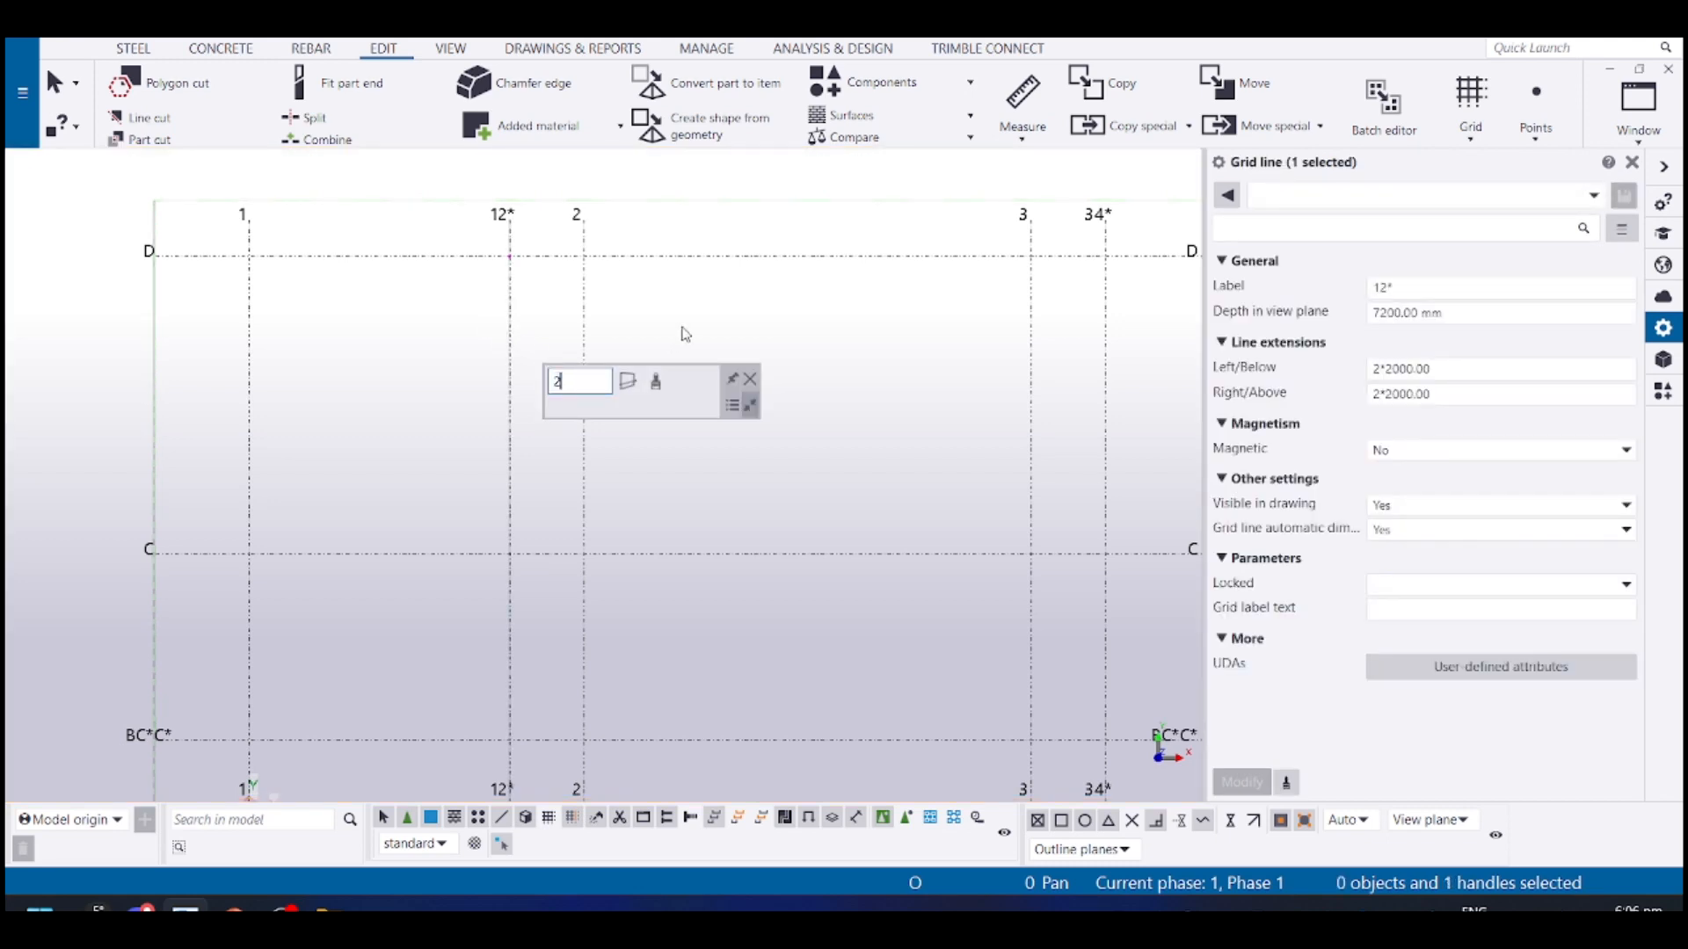
Relabel the third vertical grid line as 3 and the fourth vertical grid line as 4
{"action": "left_click", "coordinate": [572, 246]}
{"action": "left_click", "coordinate": [586, 282]}
{"action": "mouse_move", "coordinate": [655, 330]}
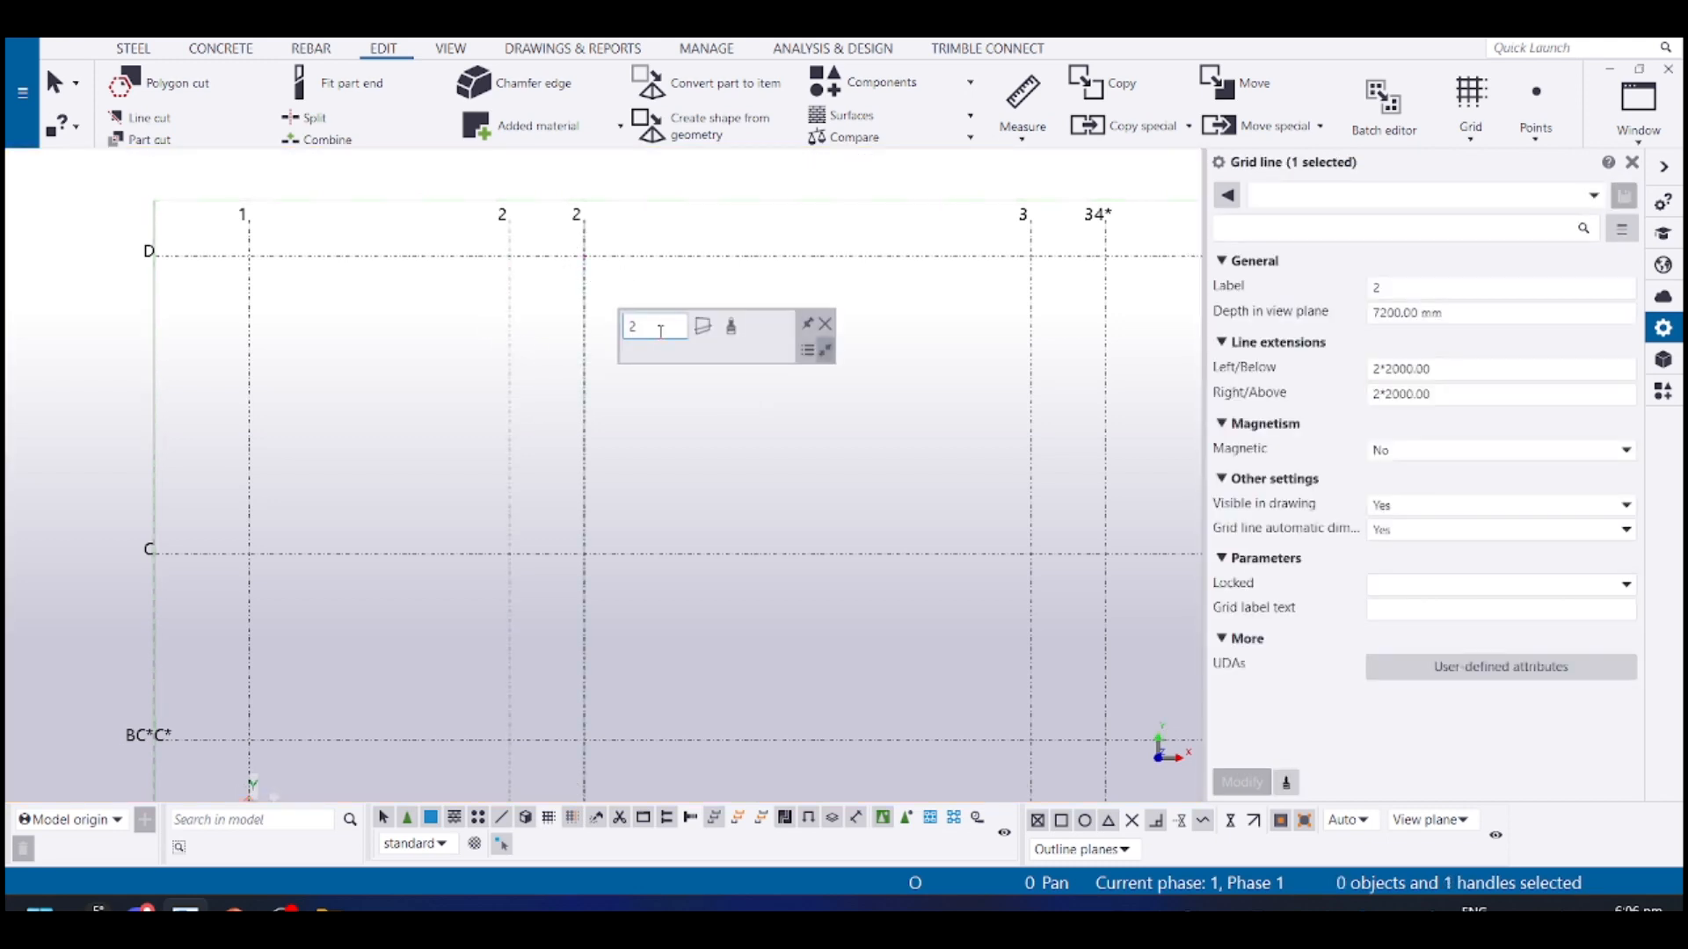
{"action": "type", "text": "3"}
{"action": "middle_click_drag", "start_coordinate": [818, 472], "coordinate": [172, 501]}
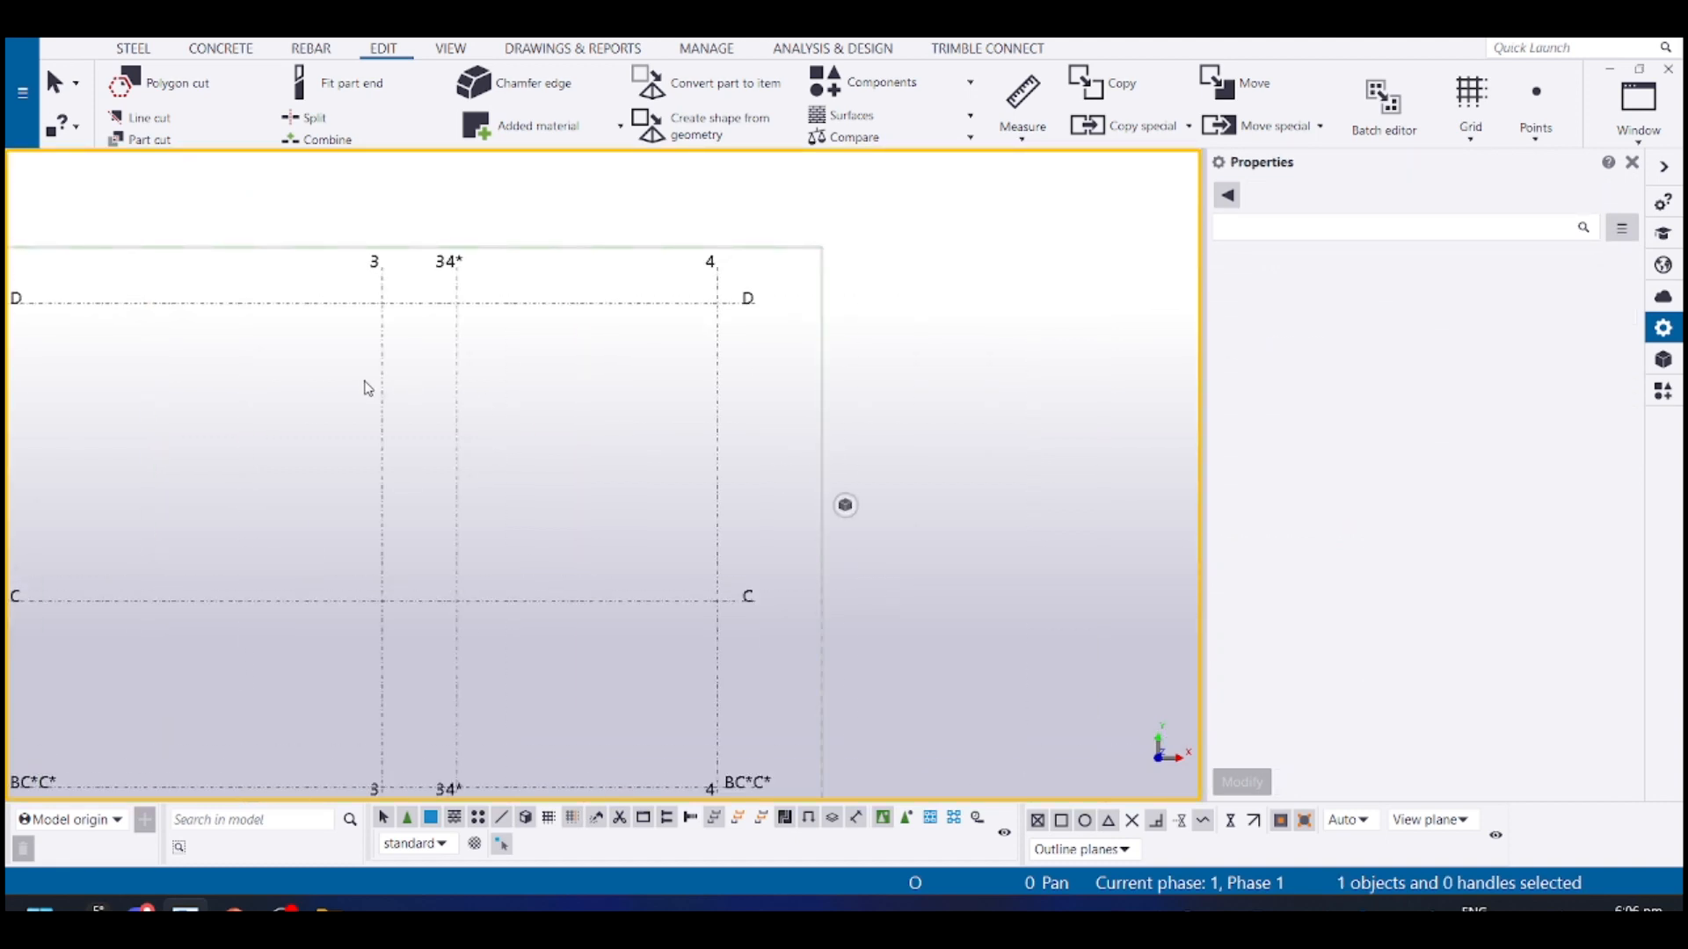
{"action": "left_click", "coordinate": [397, 371]}
{"action": "mouse_move", "coordinate": [429, 411]}
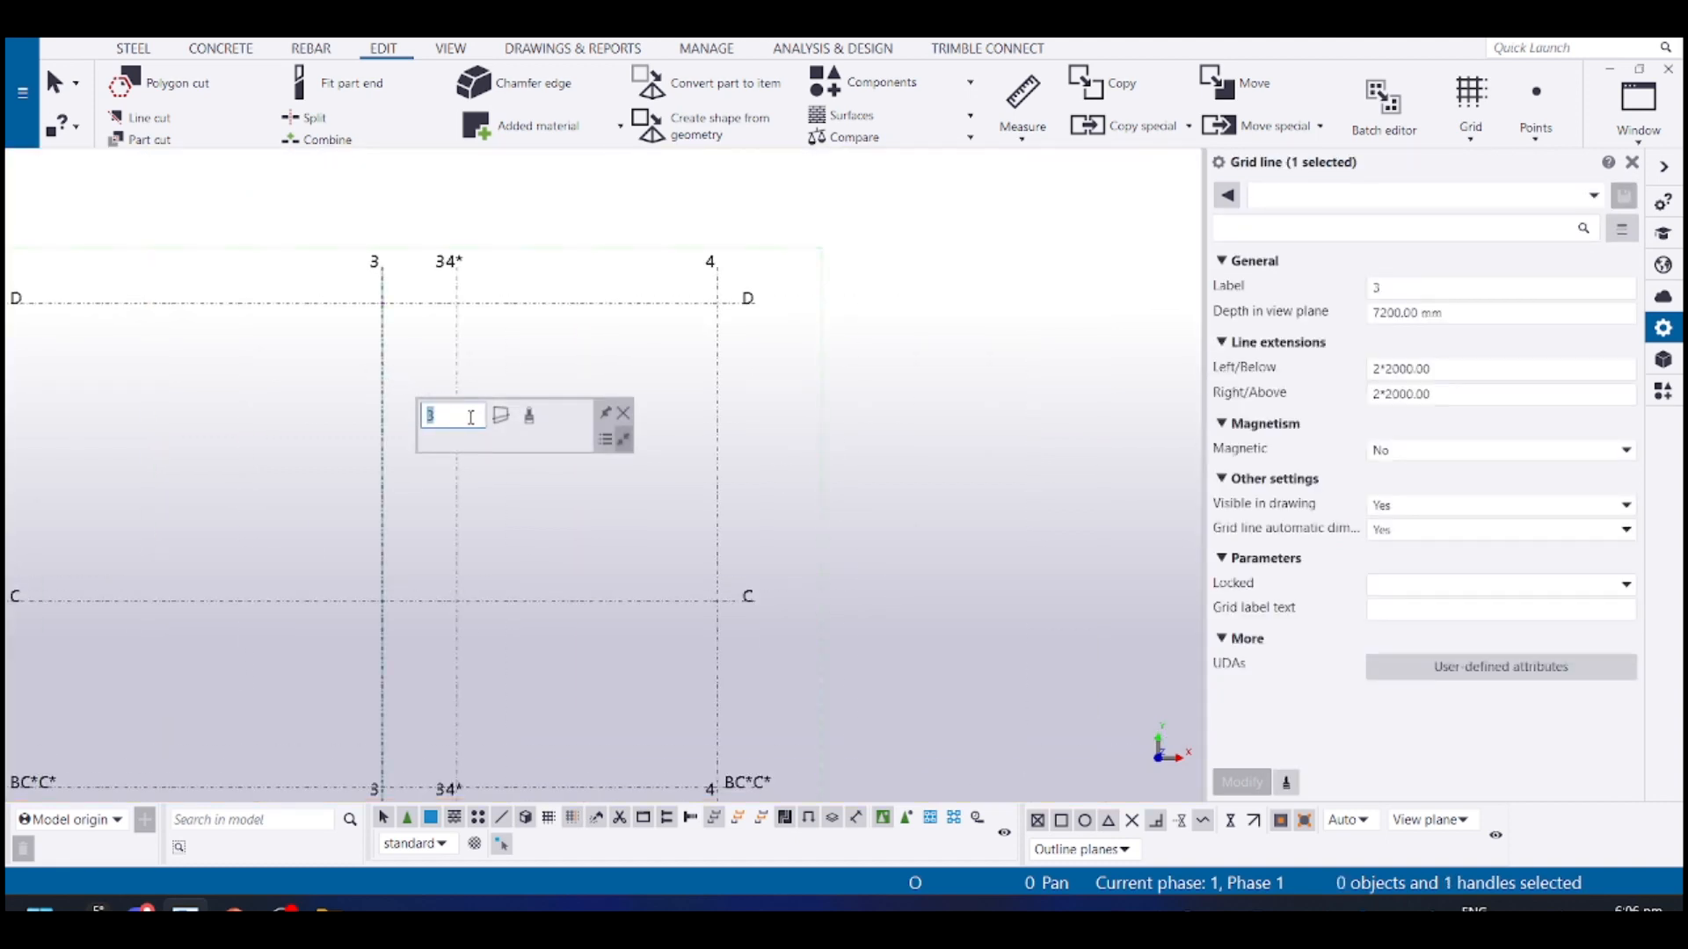
{"action": "type", "text": "4"}
{"action": "key", "text": "Return"}
Relabel vertical grid line 34* as 5 and the last vertical grid line as 6
{"action": "left_click", "coordinate": [457, 372]}
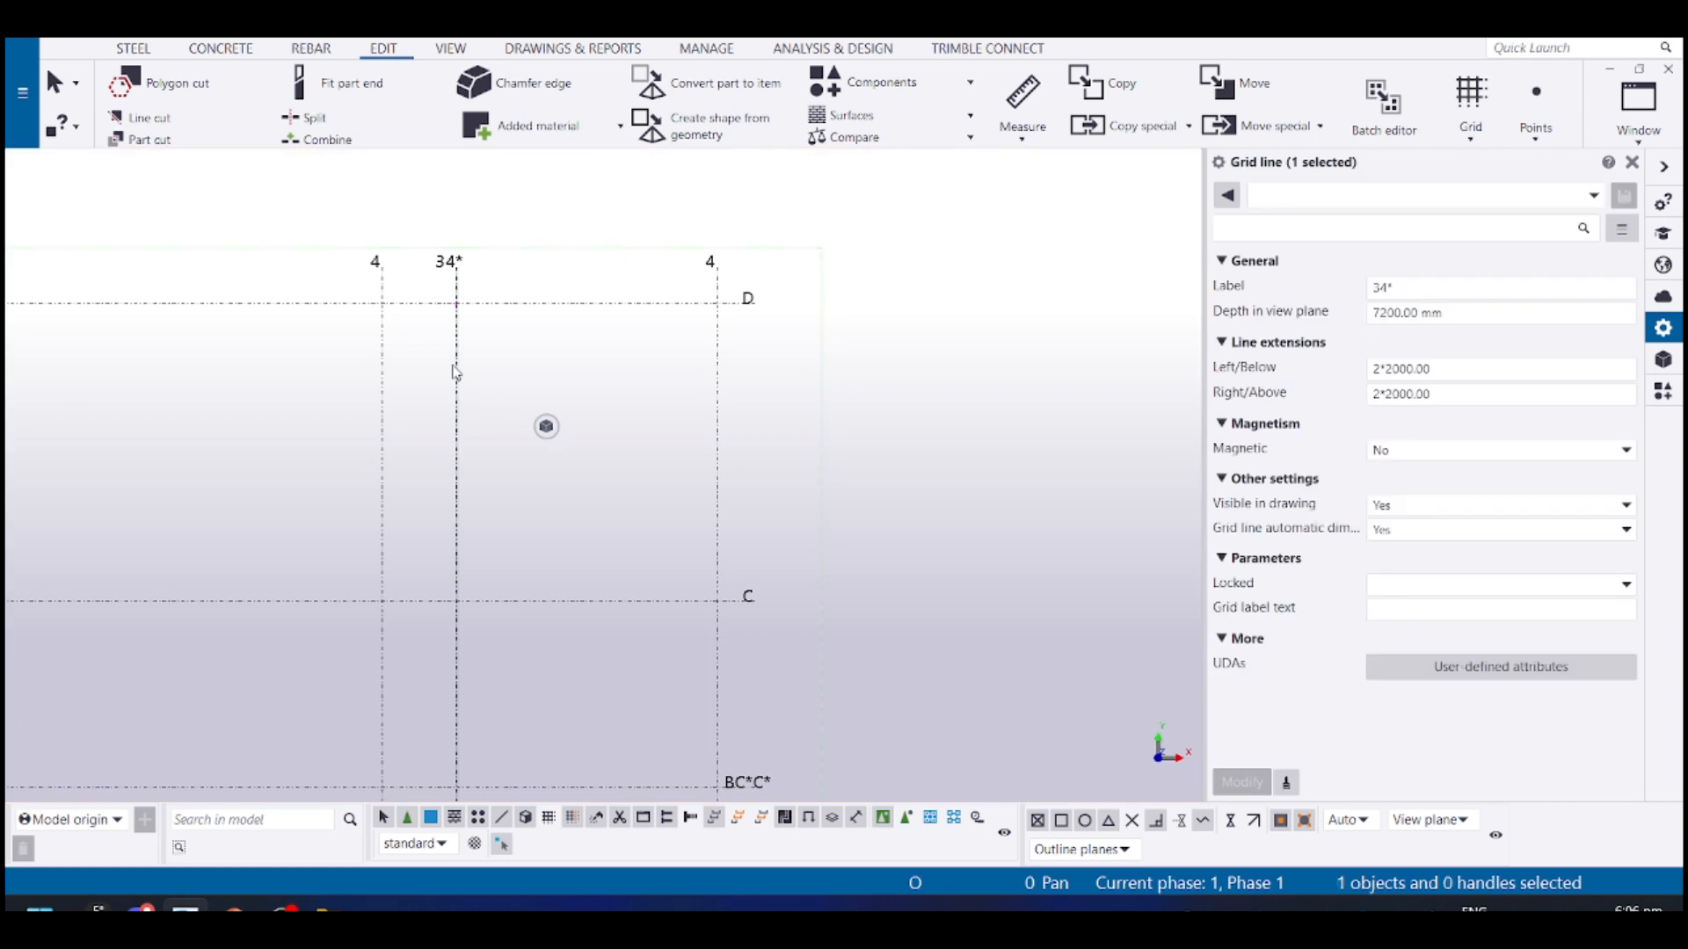
{"action": "double_click", "coordinate": [536, 429]}
{"action": "type", "text": "5"}
{"action": "key", "text": "Return"}
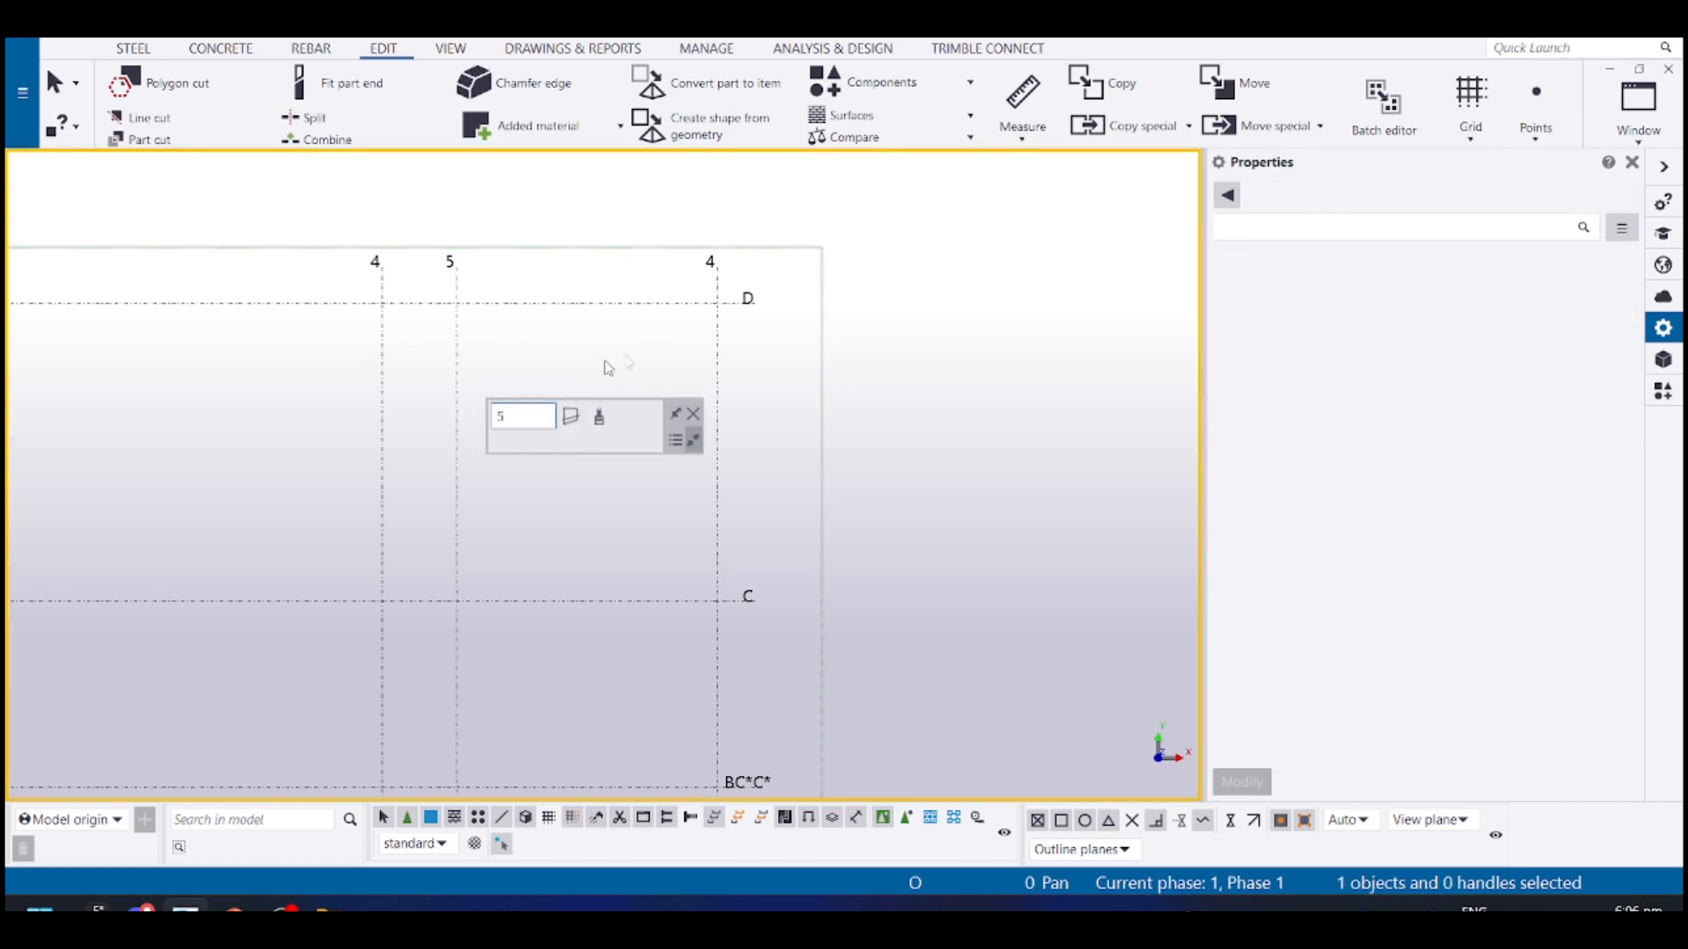
{"action": "left_click", "coordinate": [718, 345]}
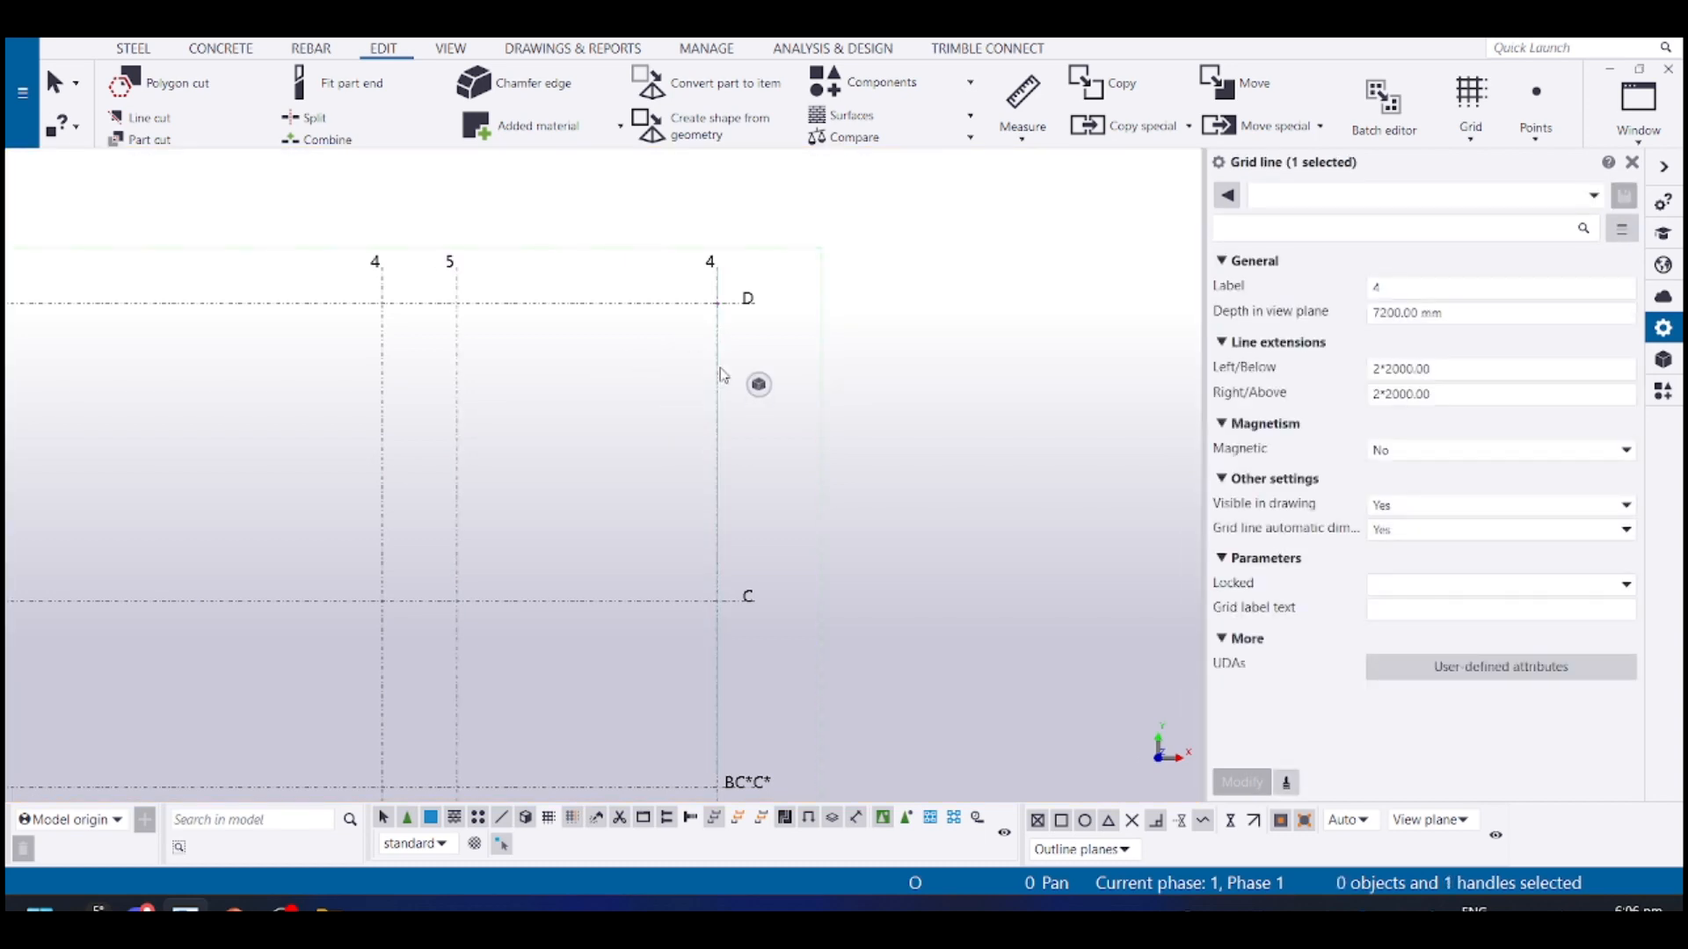
{"action": "double_click", "coordinate": [780, 391]}
{"action": "type", "text": "6"}
{"action": "left_click", "coordinate": [640, 400]}
Relabel horizontal grid line BC* as C and horizontal grid line BC*C* as D
{"action": "scroll", "coordinate": [634, 396], "scroll_direction": "down", "scroll_amount": 4}
{"action": "middle_click_drag", "start_coordinate": [582, 353], "coordinate": [1161, 220]}
{"action": "middle_click_drag", "start_coordinate": [448, 717], "coordinate": [365, 475]}
{"action": "middle_click_drag", "start_coordinate": [447, 568], "coordinate": [398, 706]}
{"action": "left_click", "coordinate": [407, 480]}
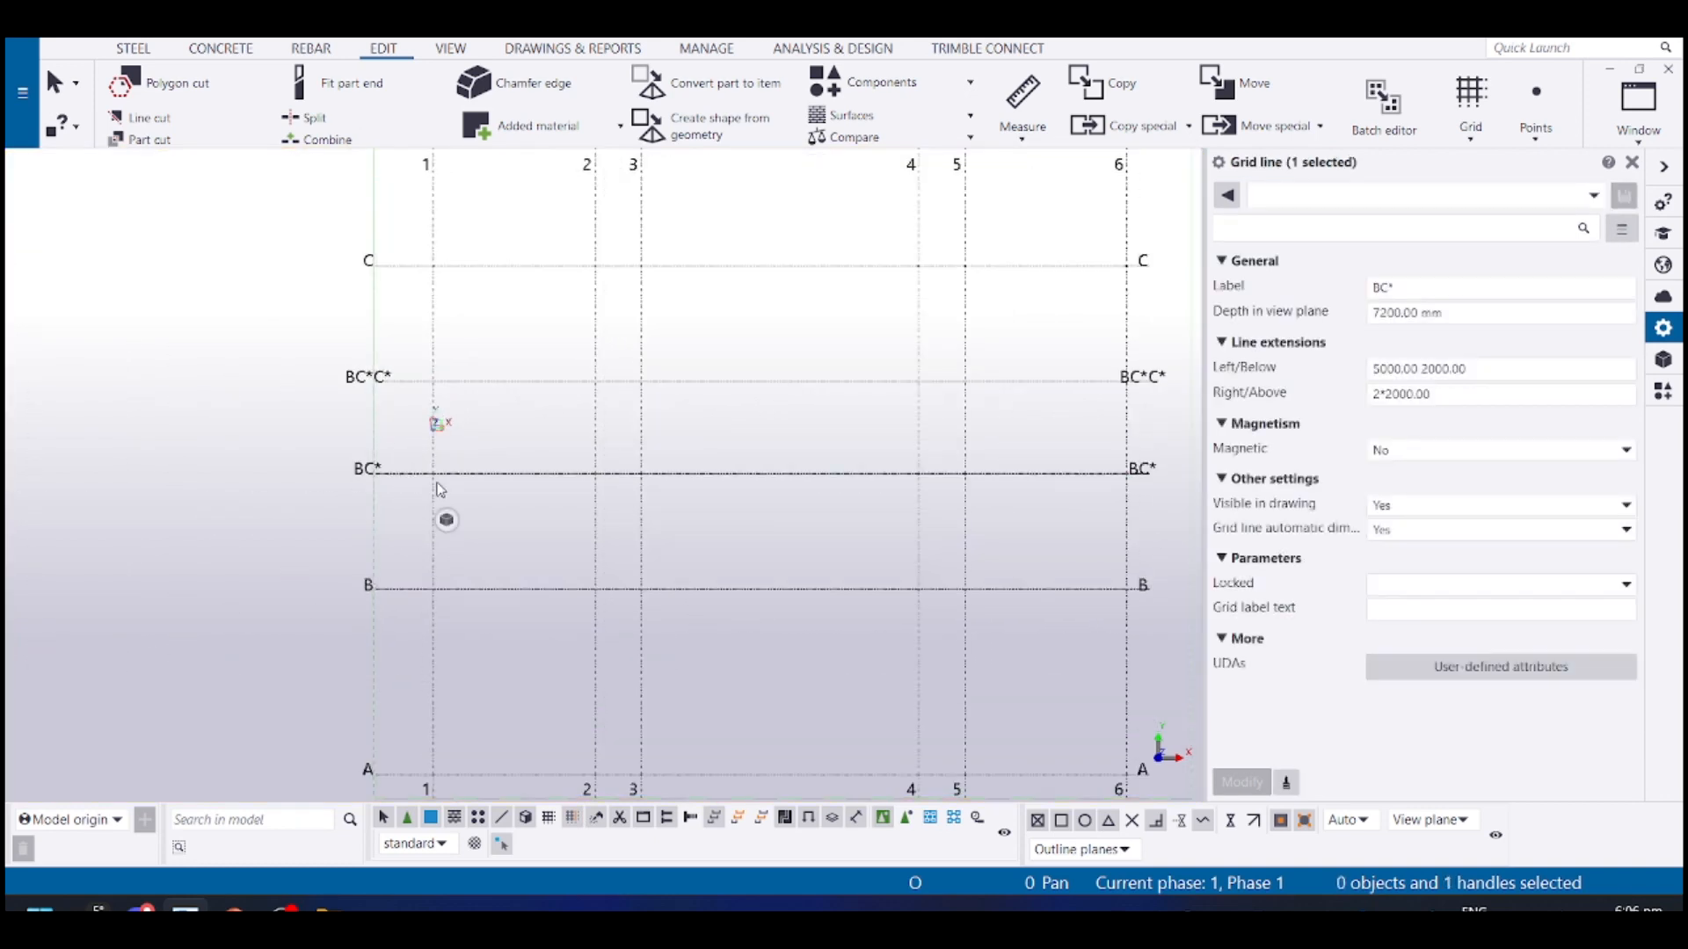
{"action": "double_click", "coordinate": [482, 525]}
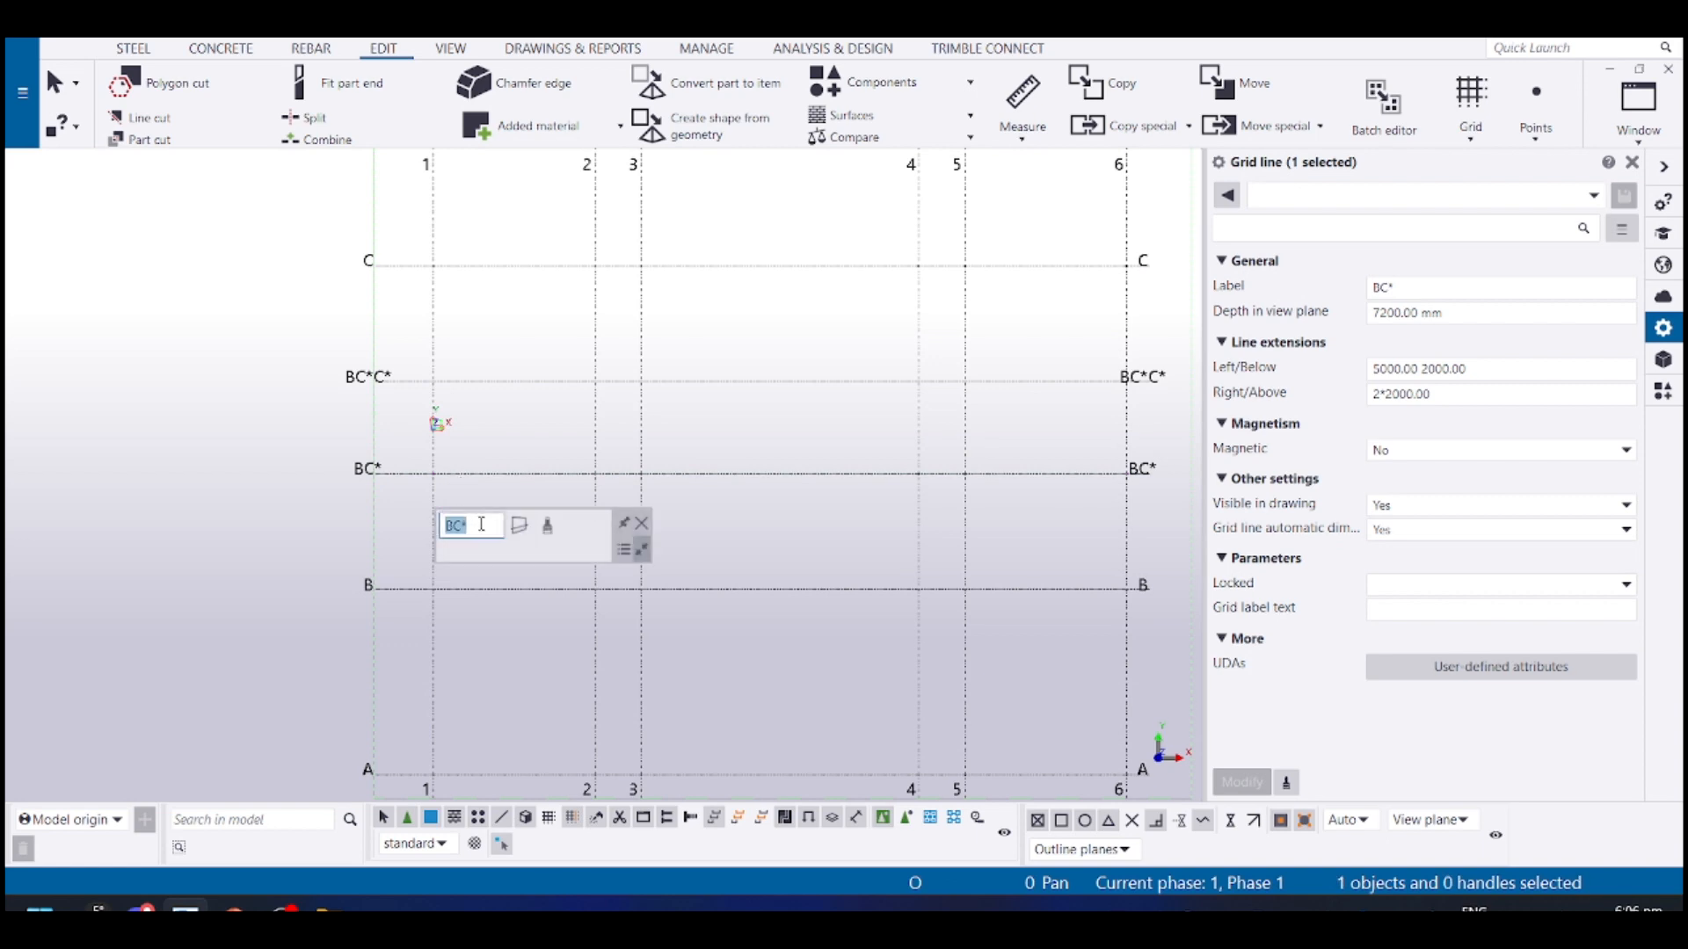
{"action": "type", "text": "C"}
{"action": "key", "text": "Return"}
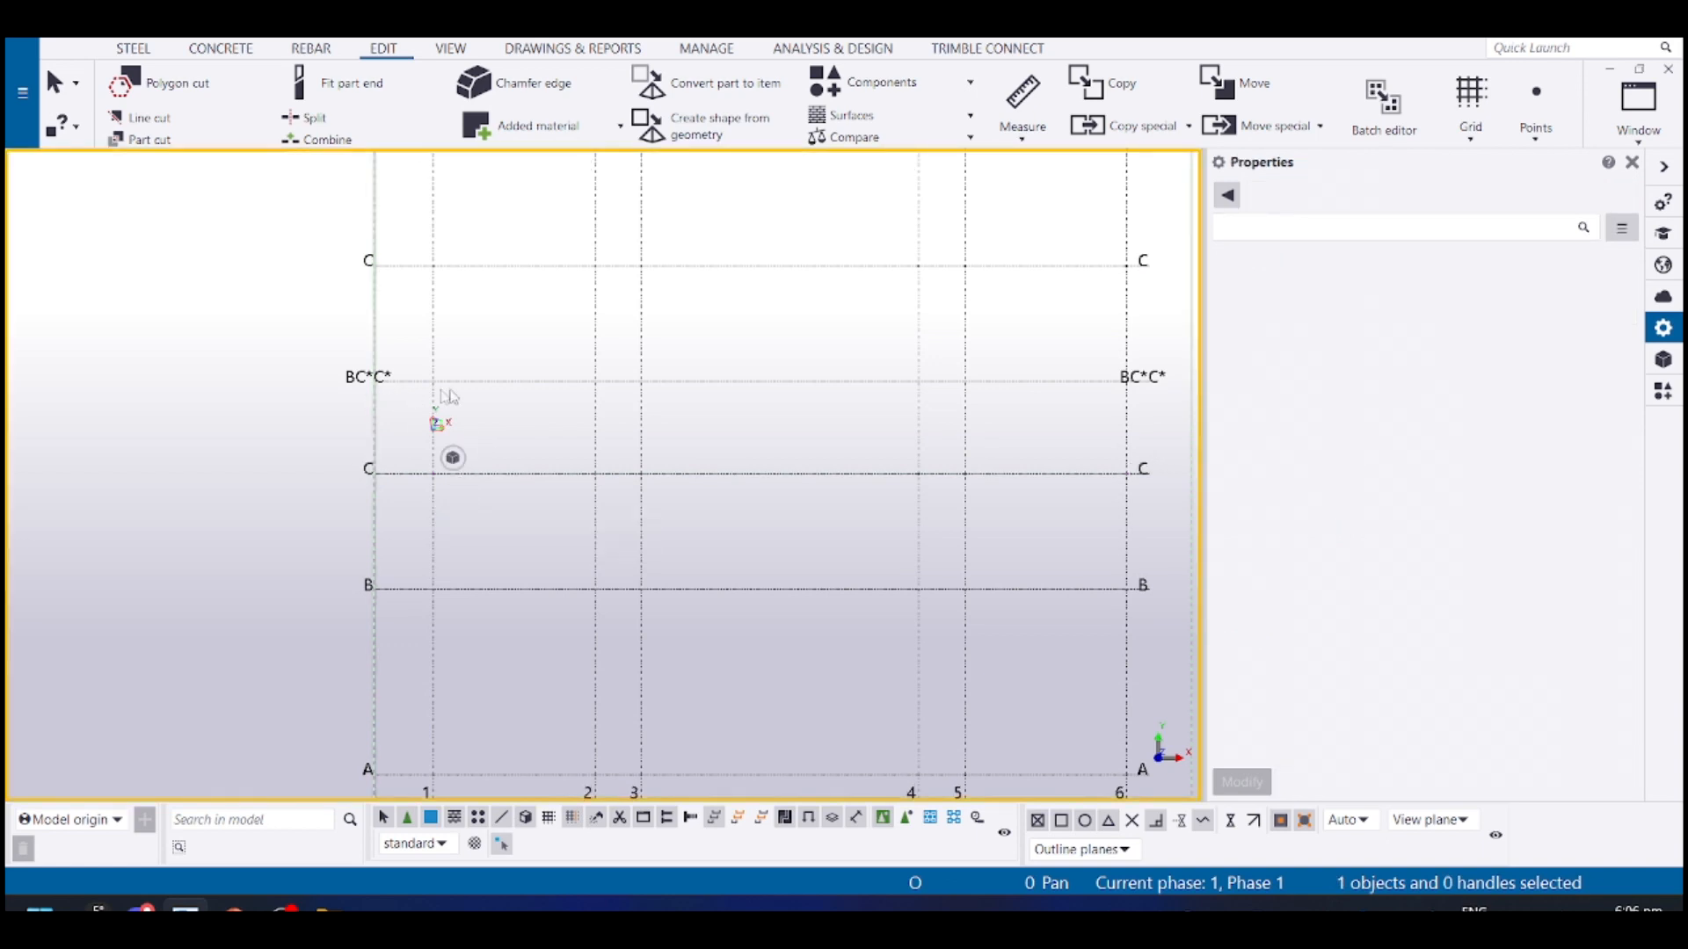
{"action": "double_click", "coordinate": [567, 435]}
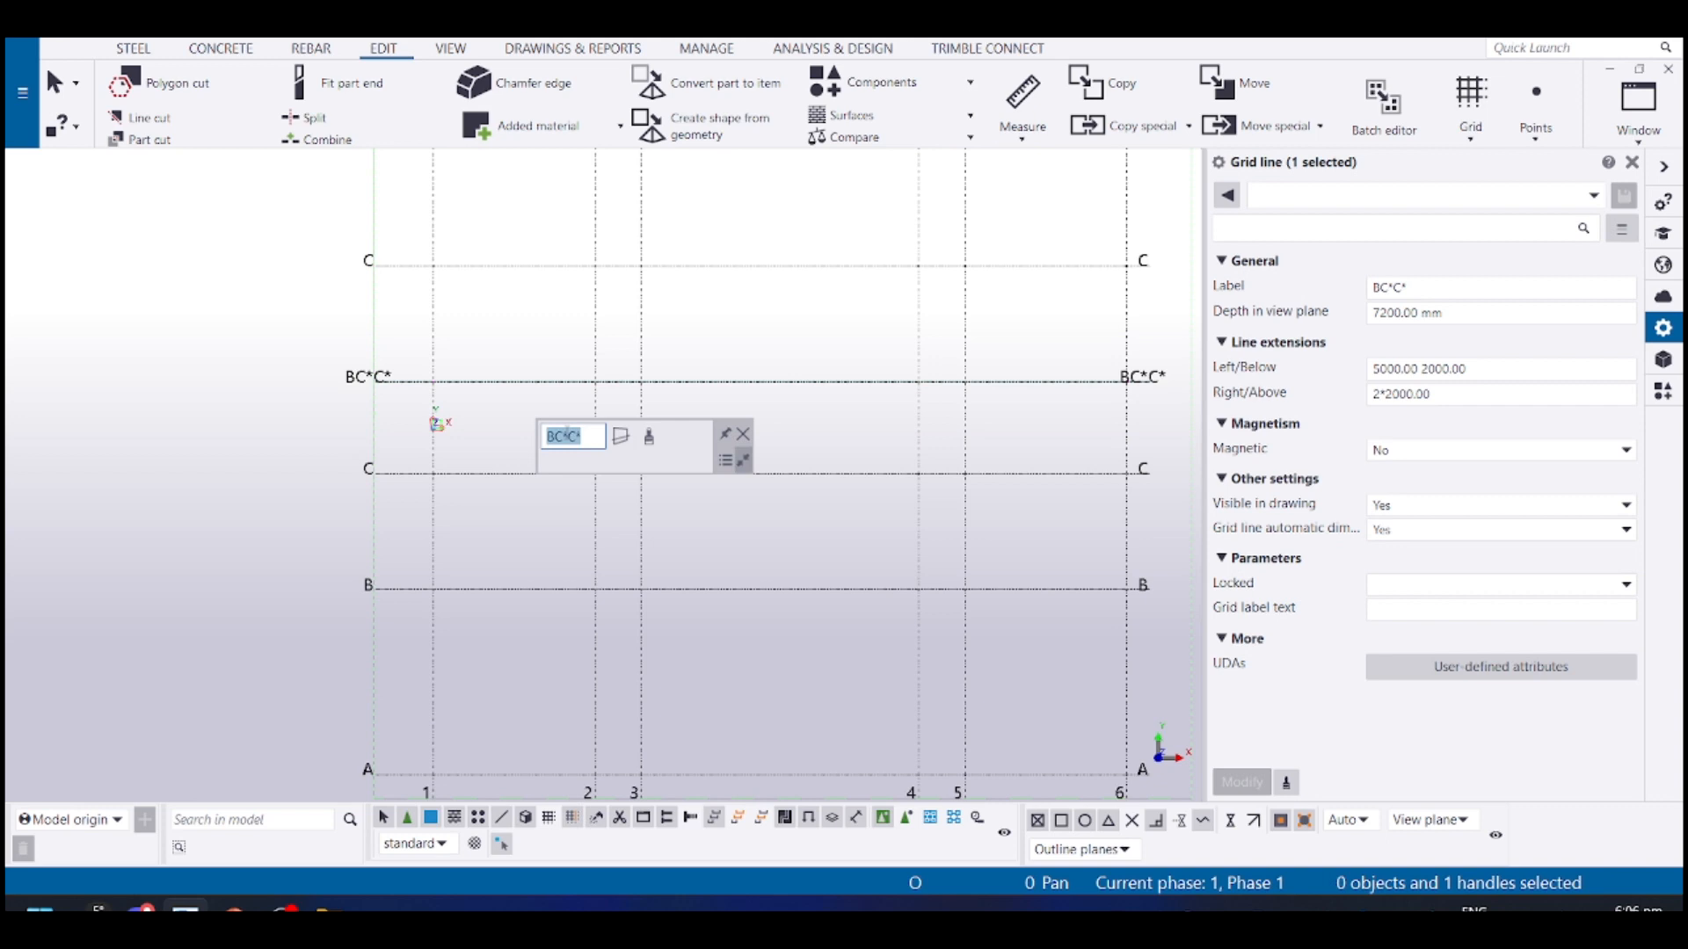
{"action": "type", "text": "D"}
{"action": "key", "text": "Return"}
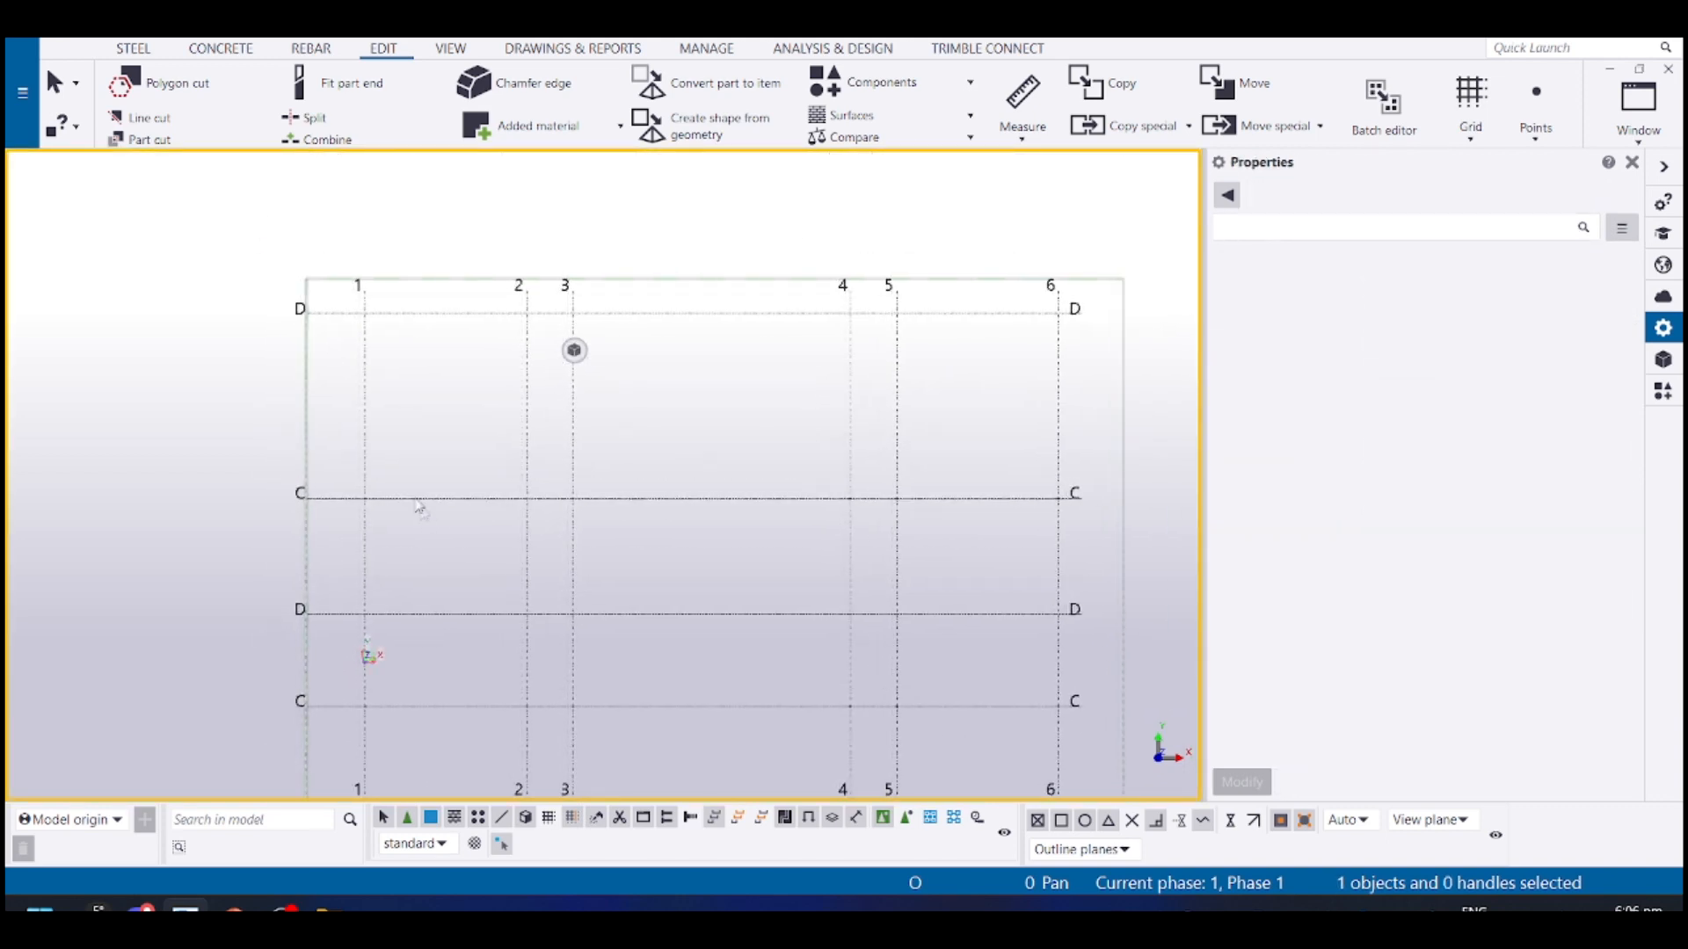
Relabel the horizontal grid line directly above the new D as E and the outermost one above it as F
{"action": "left_click", "coordinate": [418, 499]}
{"action": "left_click", "coordinate": [304, 497]}
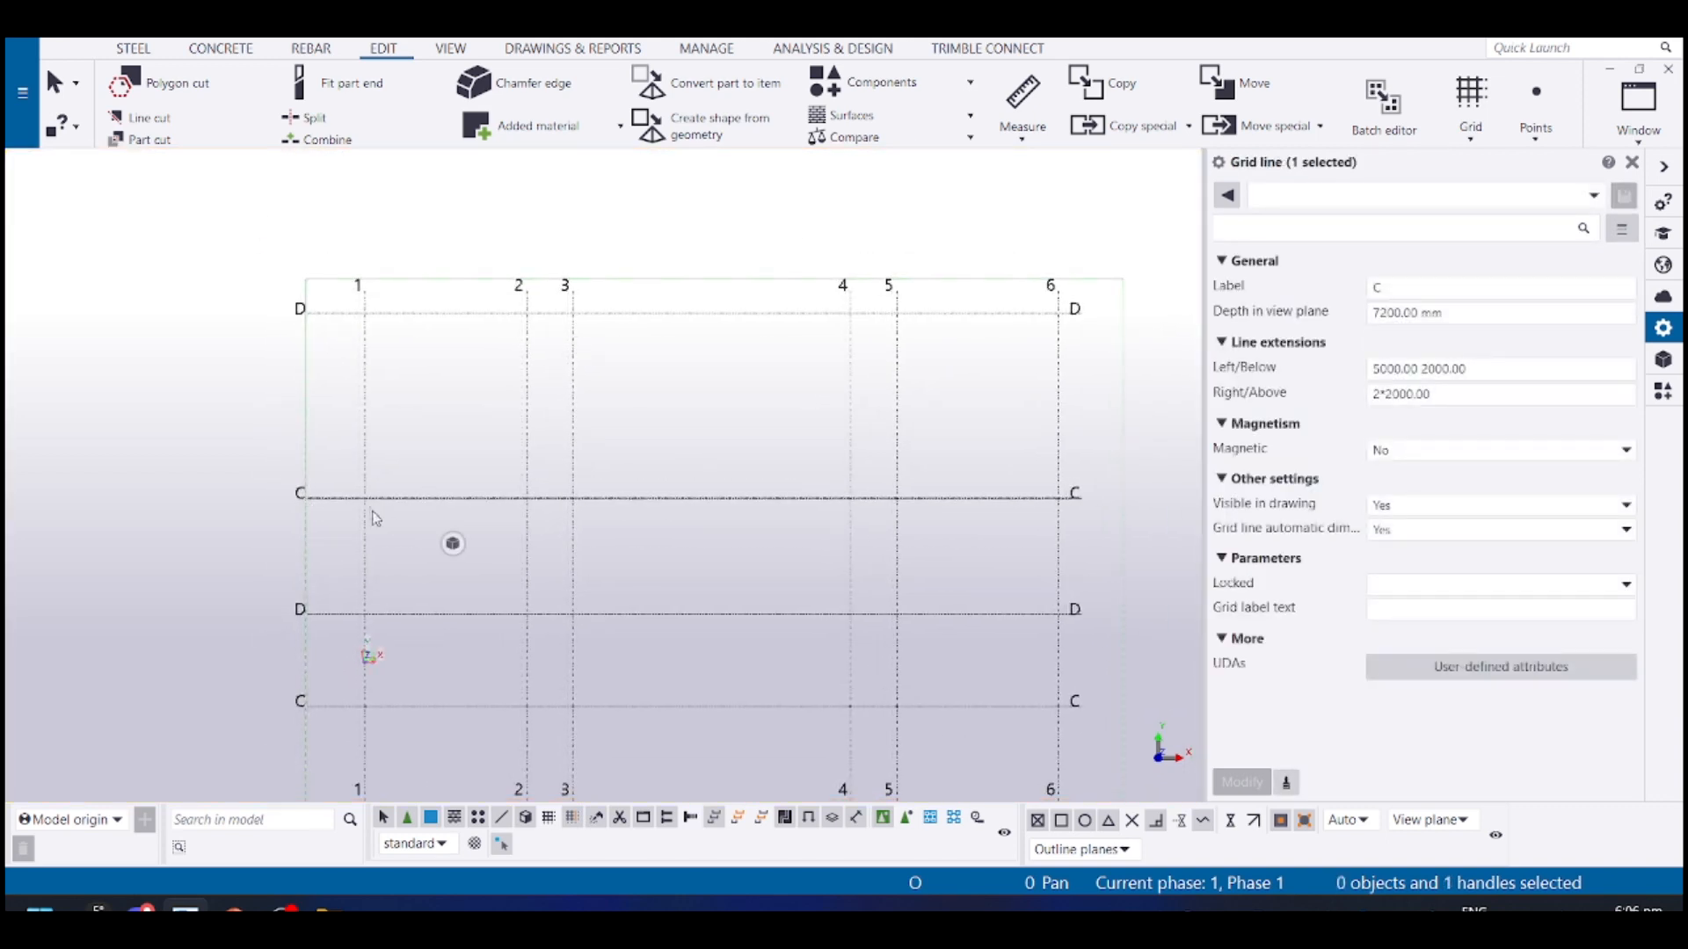
{"action": "double_click", "coordinate": [472, 552]}
{"action": "type", "text": "E"}
{"action": "key", "text": "Return"}
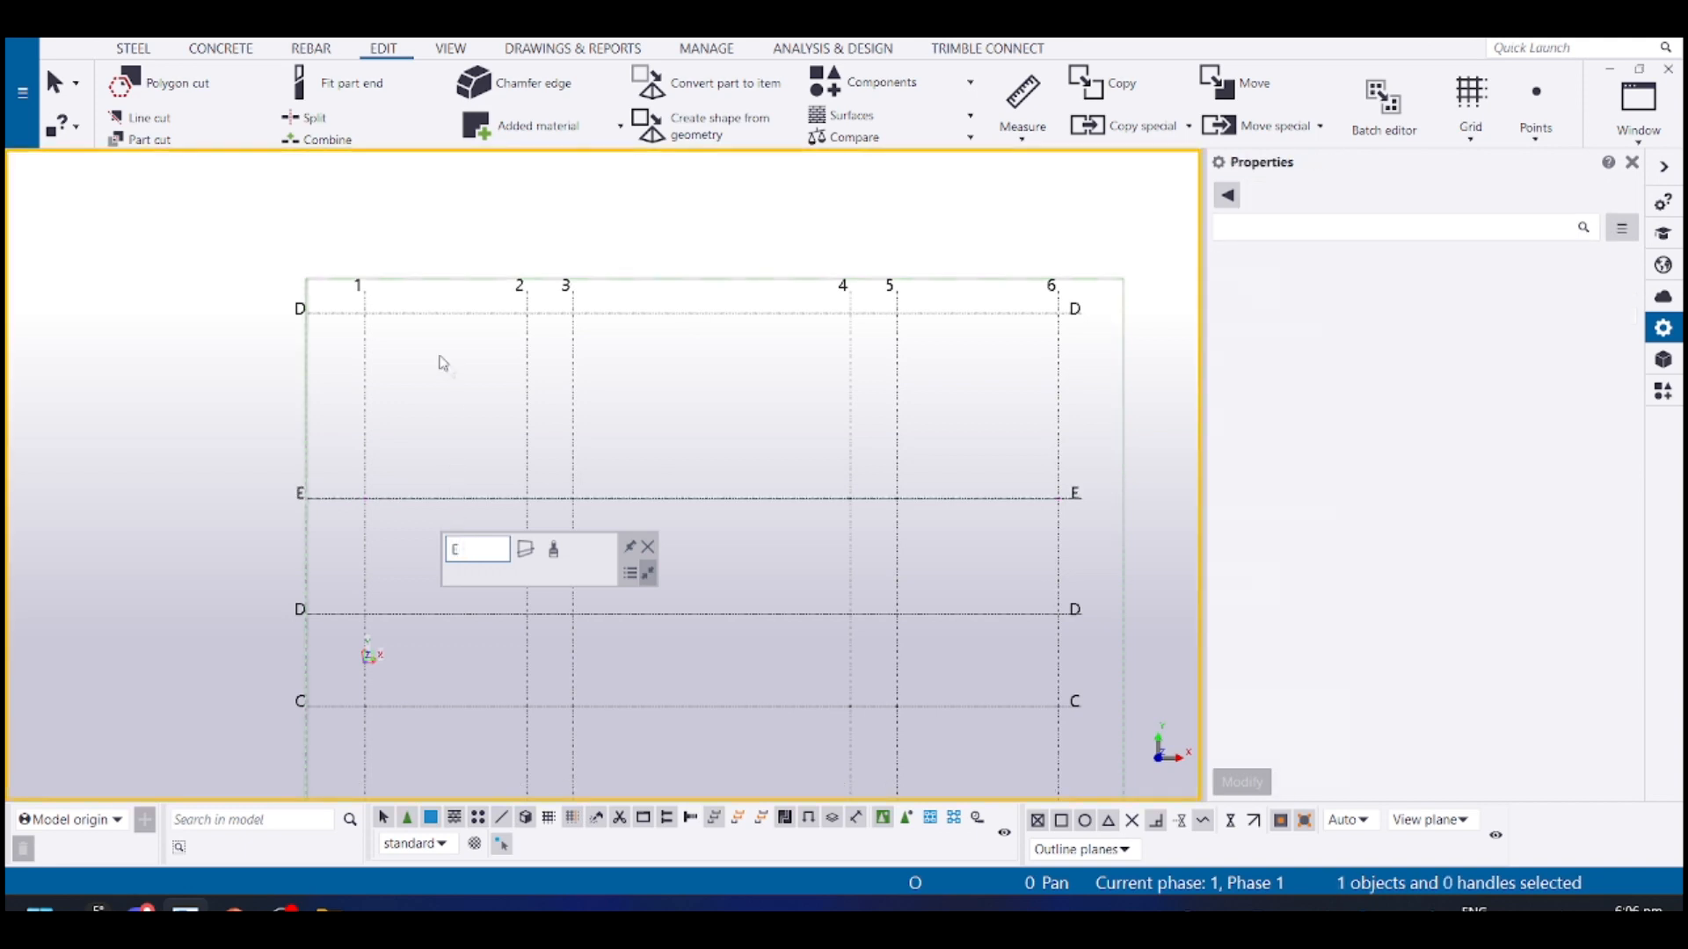
{"action": "left_click", "coordinate": [292, 423]}
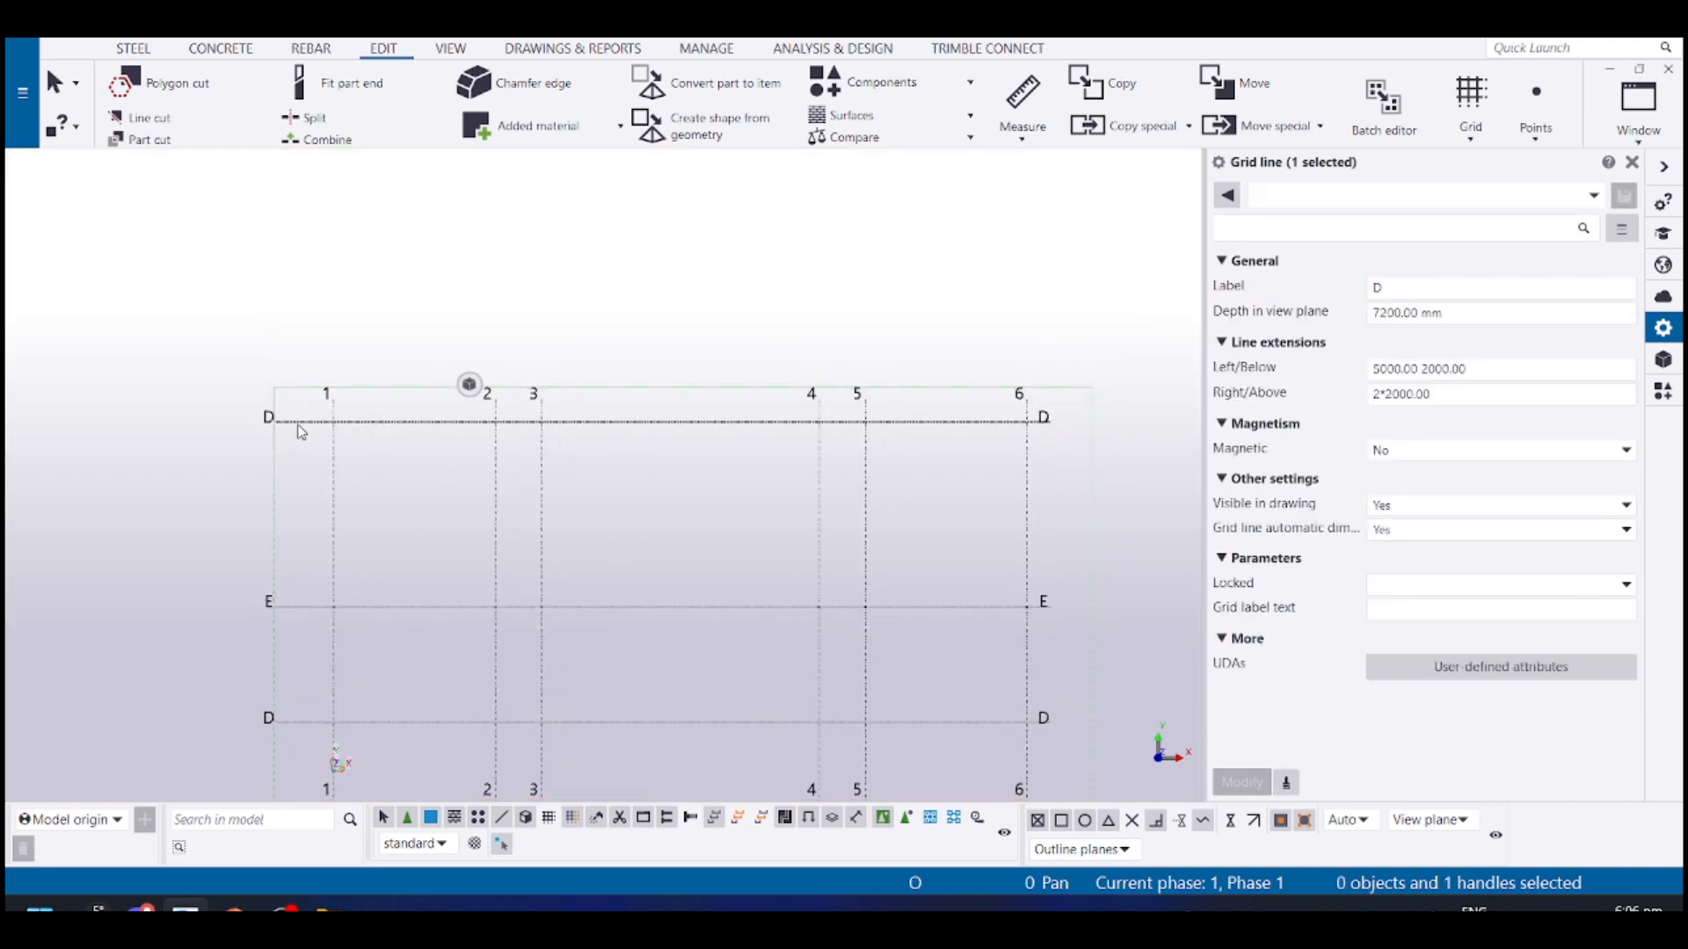
{"action": "double_click", "coordinate": [379, 479]}
{"action": "type", "text": "F"}
{"action": "key", "text": "Return"}
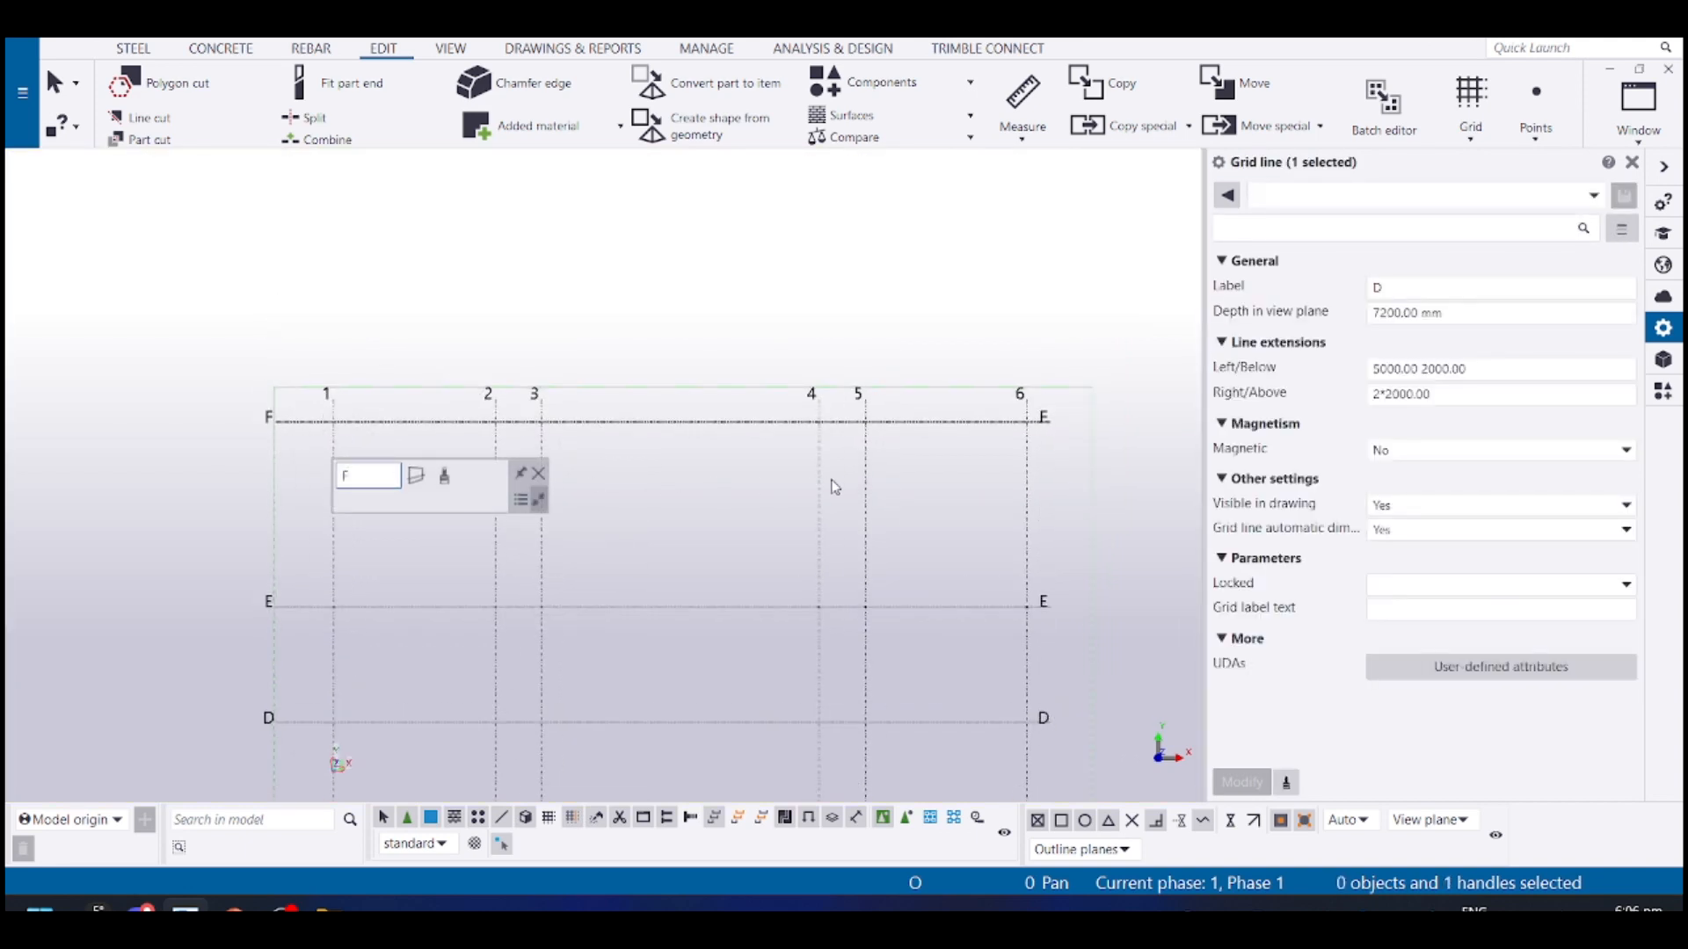
Check the full relabelled grid and switch to PowerPoint to examine the sectional plan and building sections
{"action": "scroll", "coordinate": [694, 485], "scroll_direction": "down", "scroll_amount": 2}
{"action": "middle_click_drag", "start_coordinate": [692, 489], "coordinate": [823, 349]}
{"action": "middle_click_drag", "start_coordinate": [746, 489], "coordinate": [712, 517]}
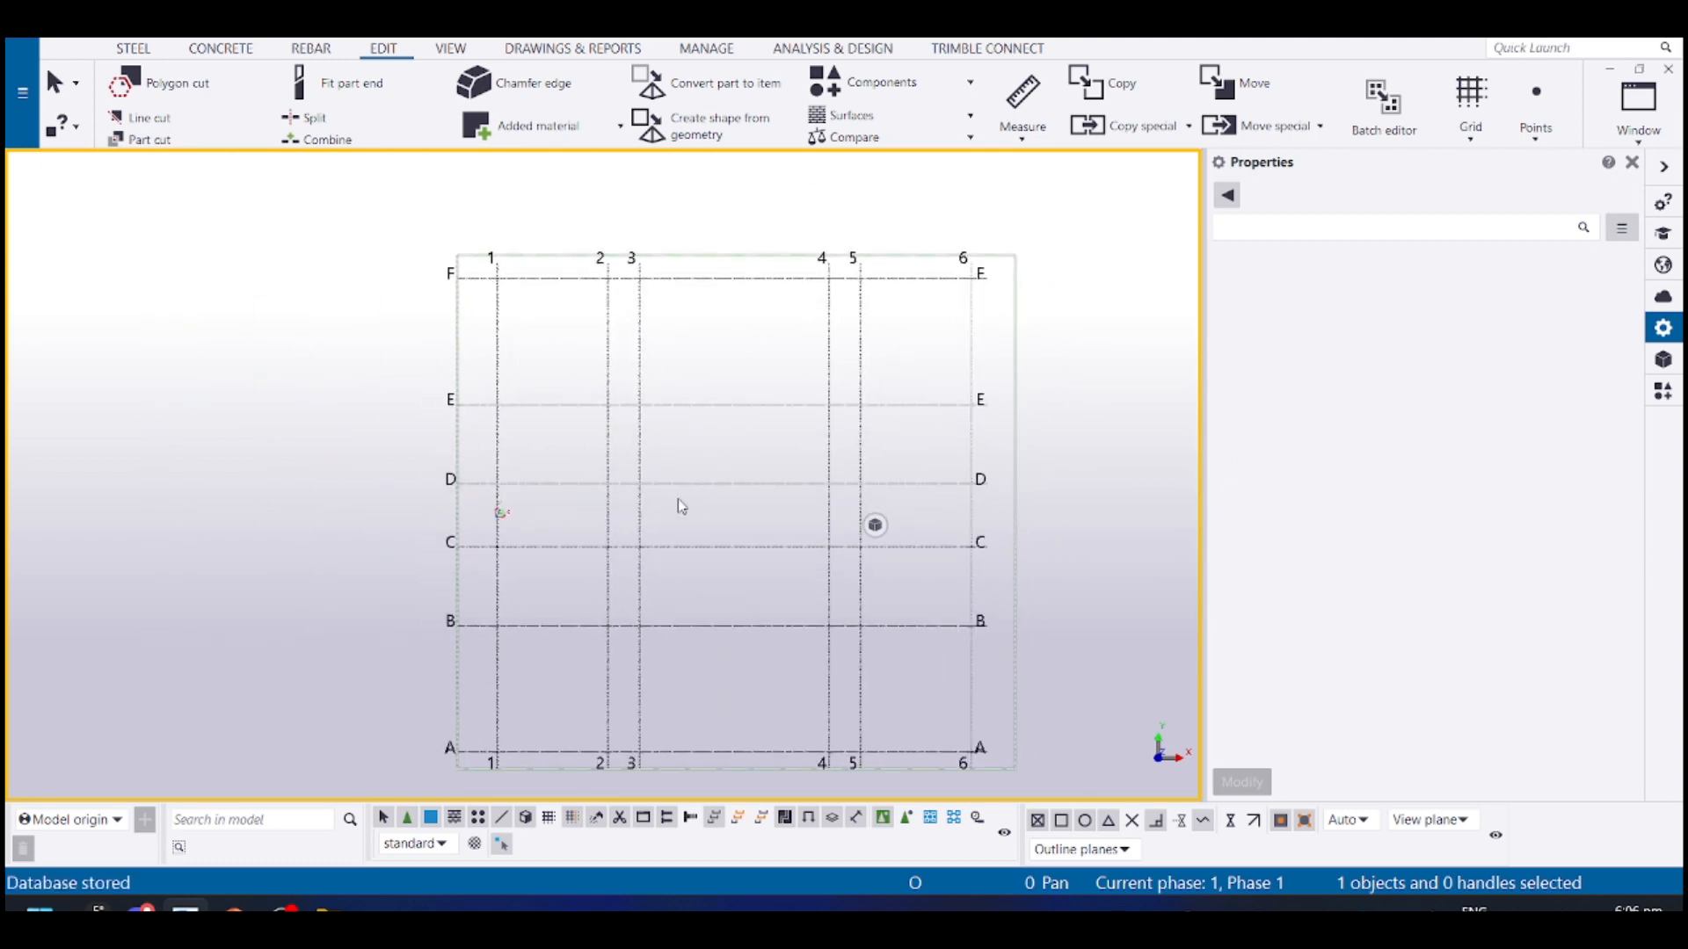
{"action": "mouse_move", "coordinate": [569, 558]}
{"action": "middle_mouse_down"}
{"action": "mouse_move", "coordinate": [593, 554]}
{"action": "mouse_move", "coordinate": [548, 542]}
{"action": "middle_mouse_up"}
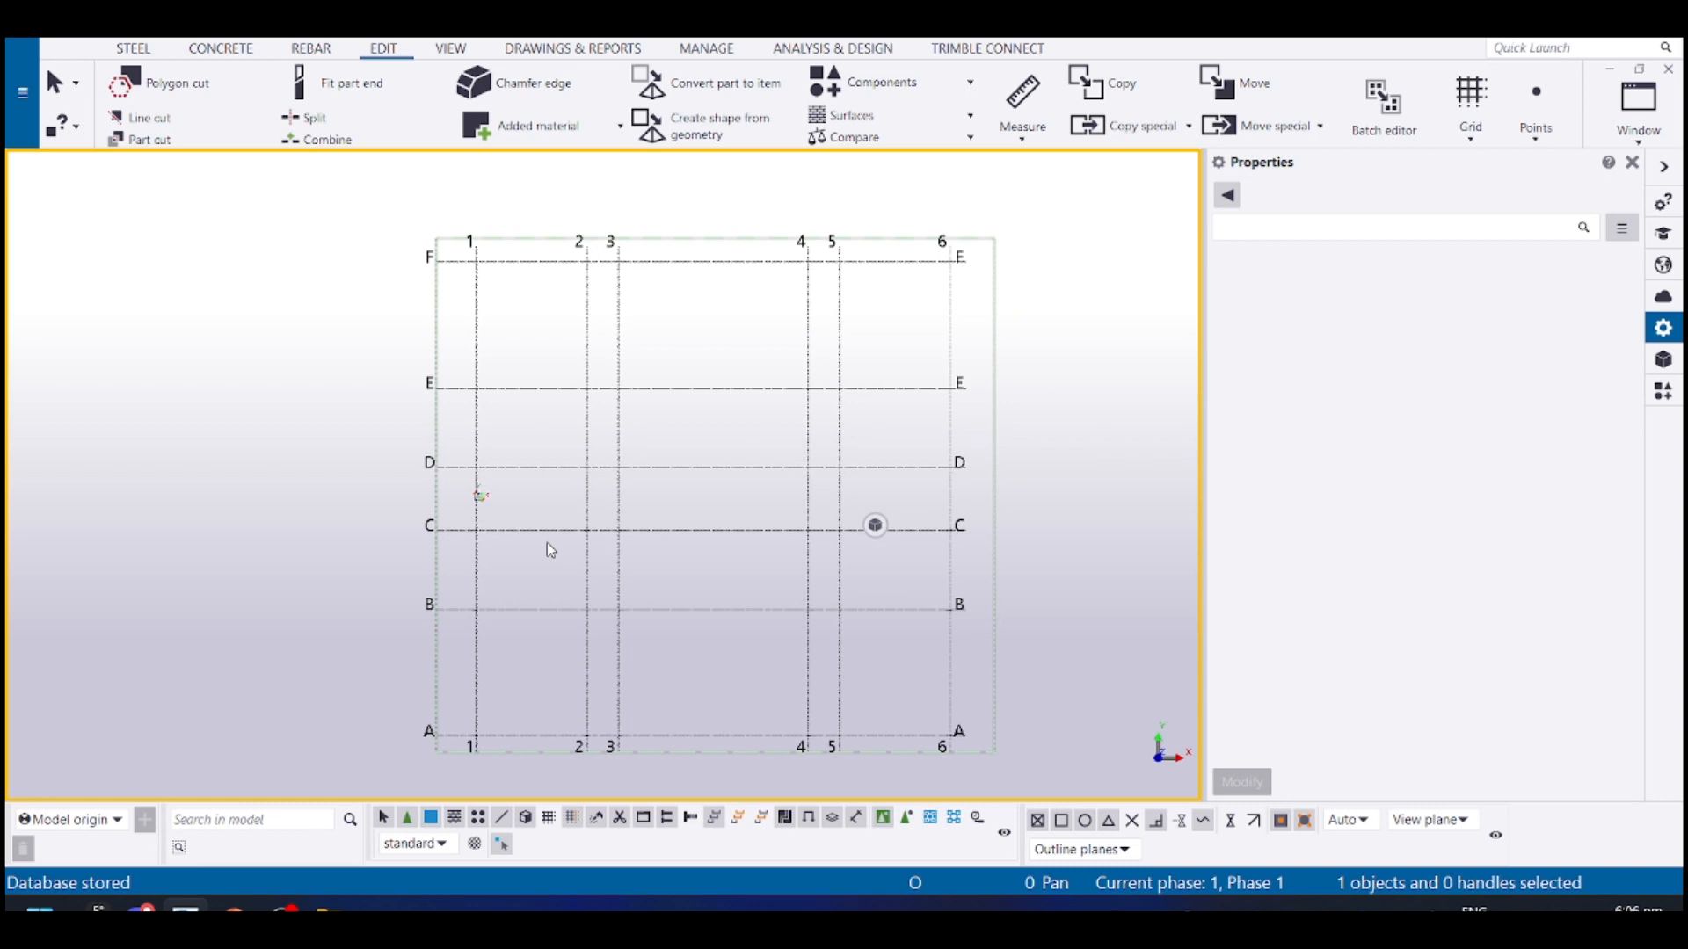
{"action": "key", "text": "alt+Tab"}
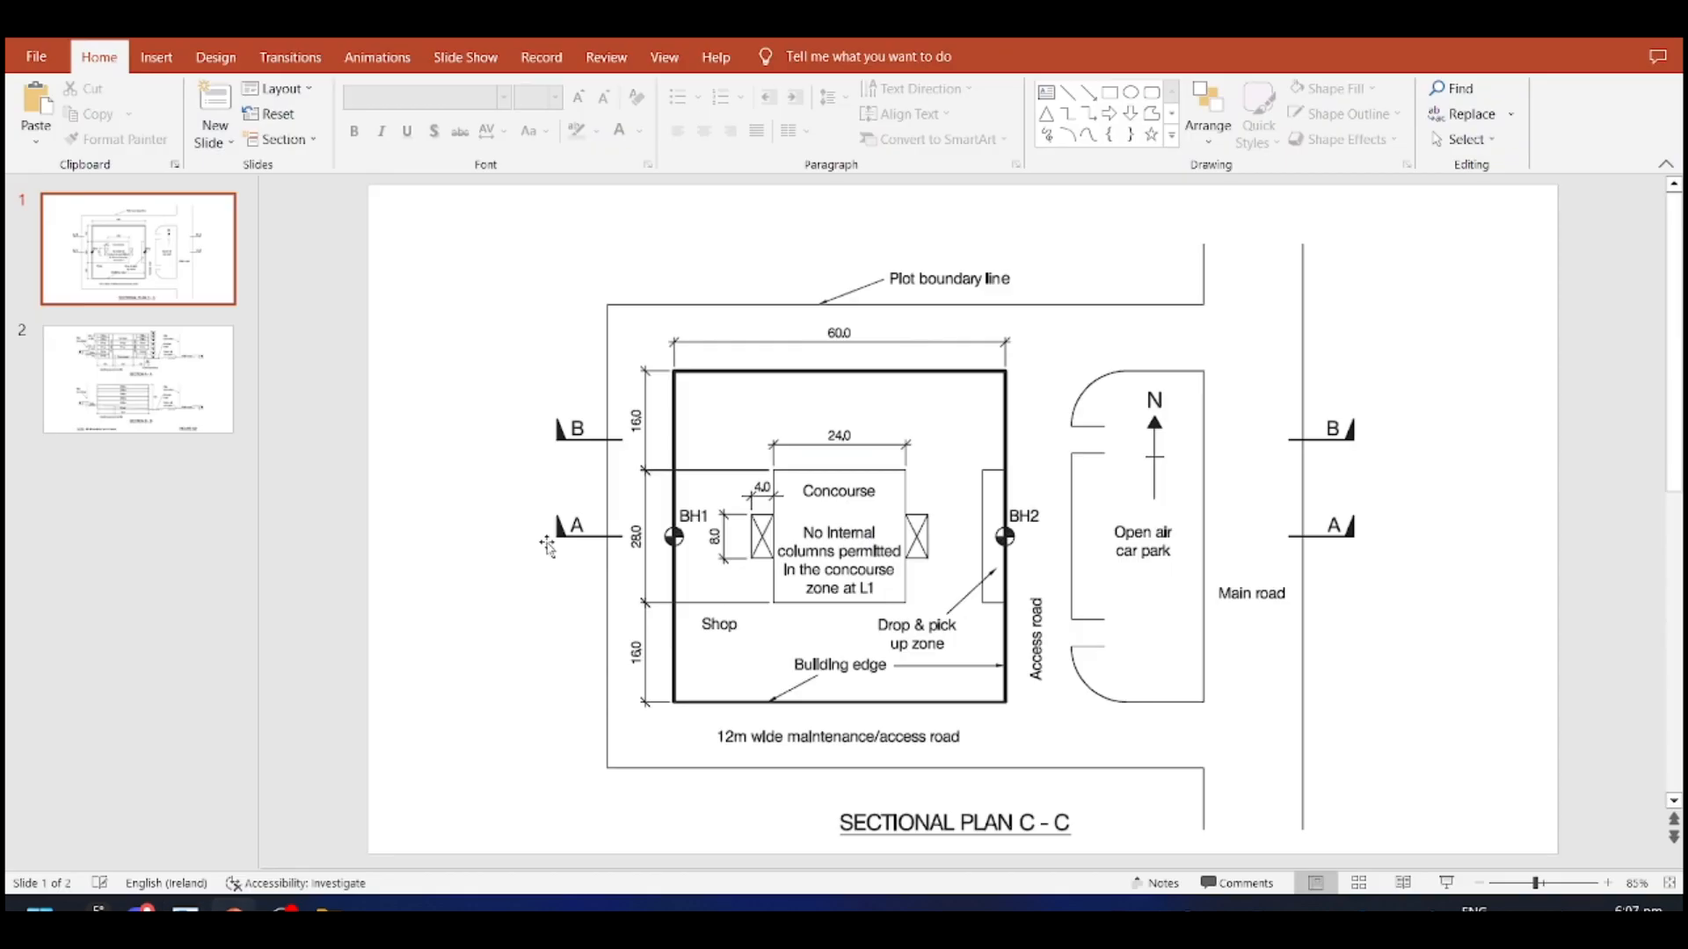
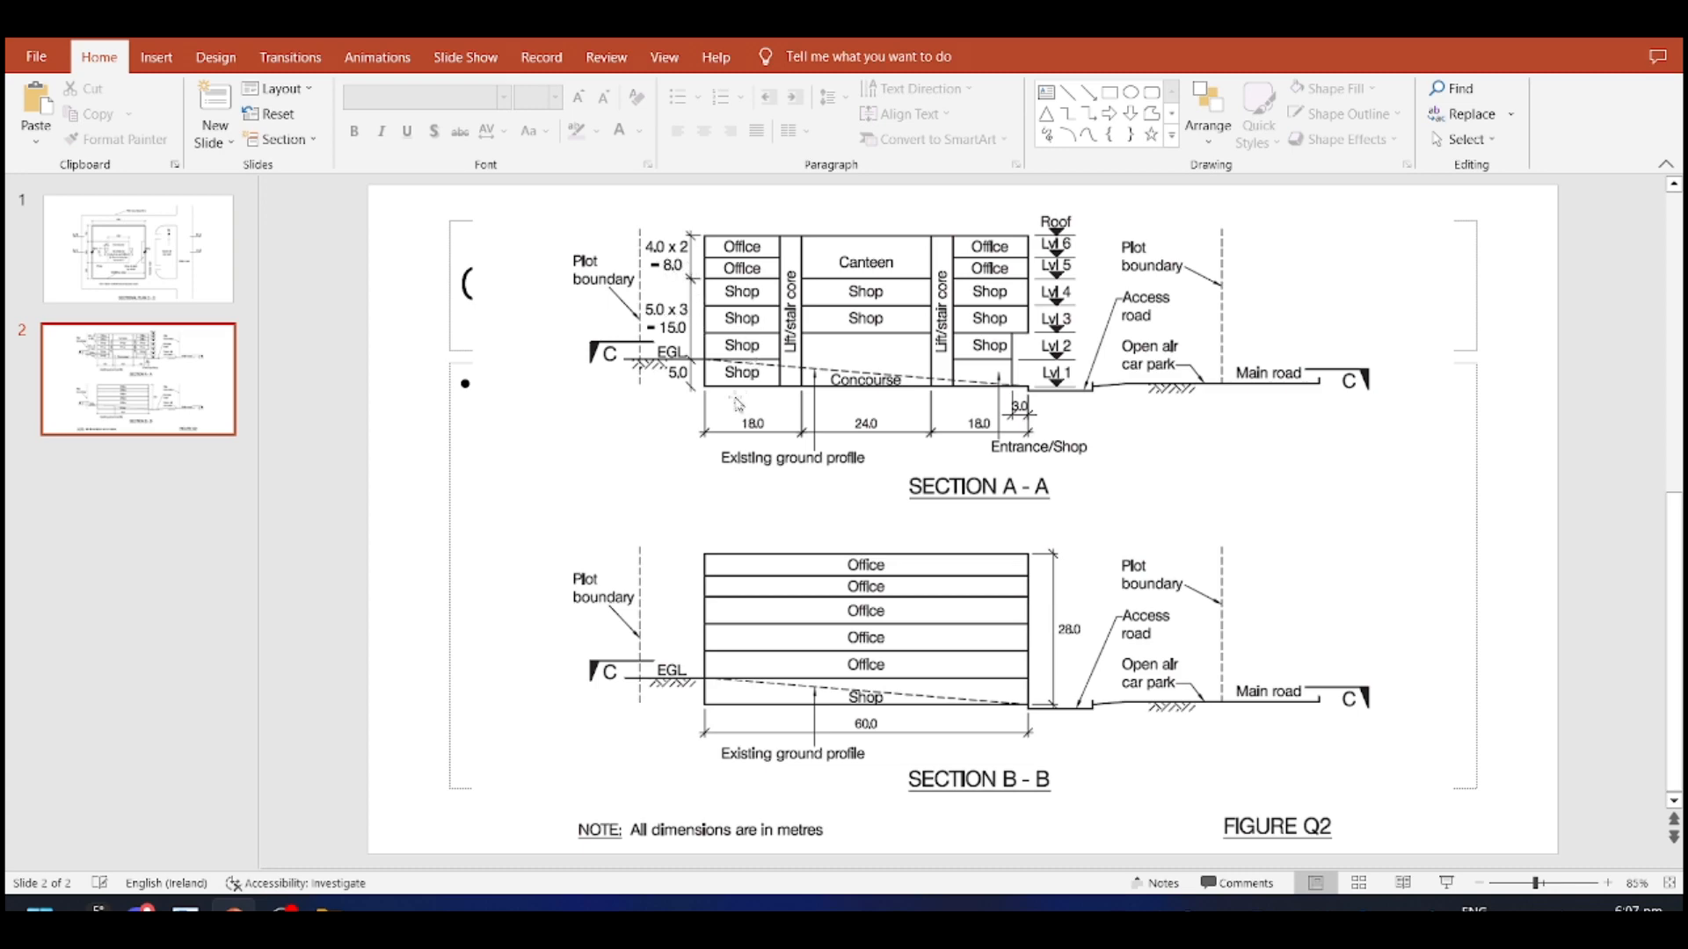
Switch back to Tekla Structures and inspect the whole grid and its work area from an angled 3D viewpoint
{"action": "key", "text": "alt+Tab"}
{"action": "scroll", "coordinate": [774, 457], "scroll_direction": "down", "scroll_amount": 4}
{"action": "middle_click_drag", "start_coordinate": [679, 526], "coordinate": [735, 383], "text": "ctrl"}
{"action": "scroll", "coordinate": [808, 670], "scroll_direction": "up", "scroll_amount": 5}
{"action": "scroll", "coordinate": [690, 554], "scroll_direction": "up", "scroll_amount": 2}
{"action": "middle_click_drag", "start_coordinate": [685, 548], "coordinate": [725, 542]}
{"action": "scroll", "coordinate": [663, 646], "scroll_direction": "down", "scroll_amount": 3}
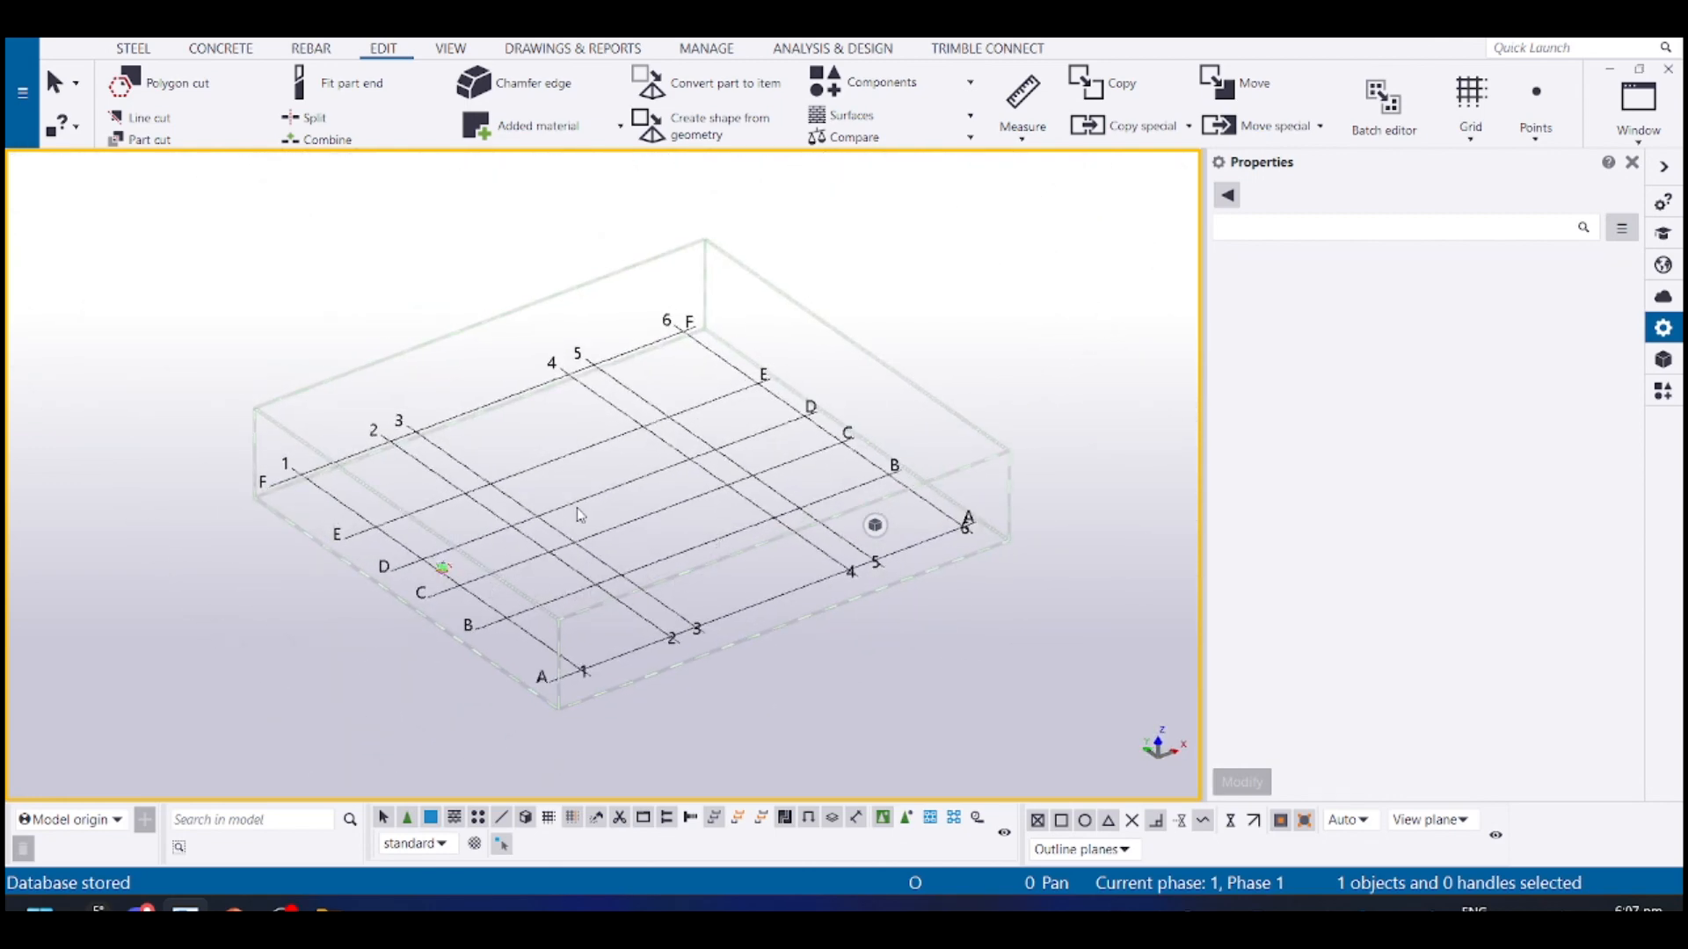
Start creating a basic view and examine its plane and coordinate options
{"action": "left_click", "coordinate": [466, 48]}
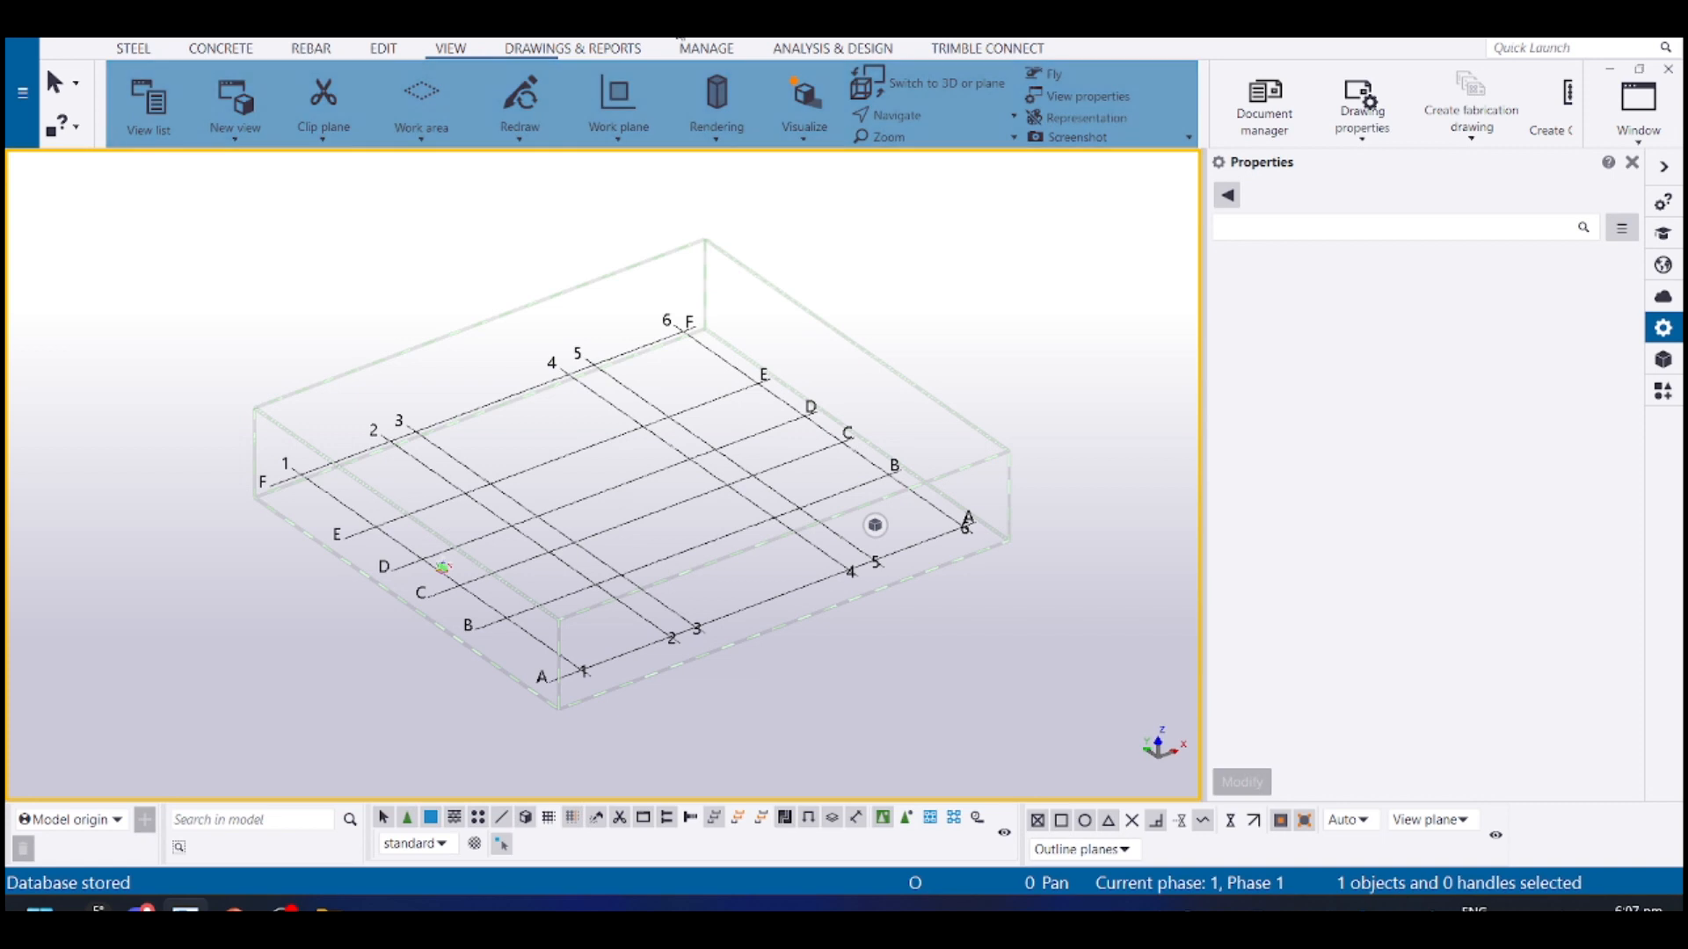
{"action": "left_click", "coordinate": [236, 105]}
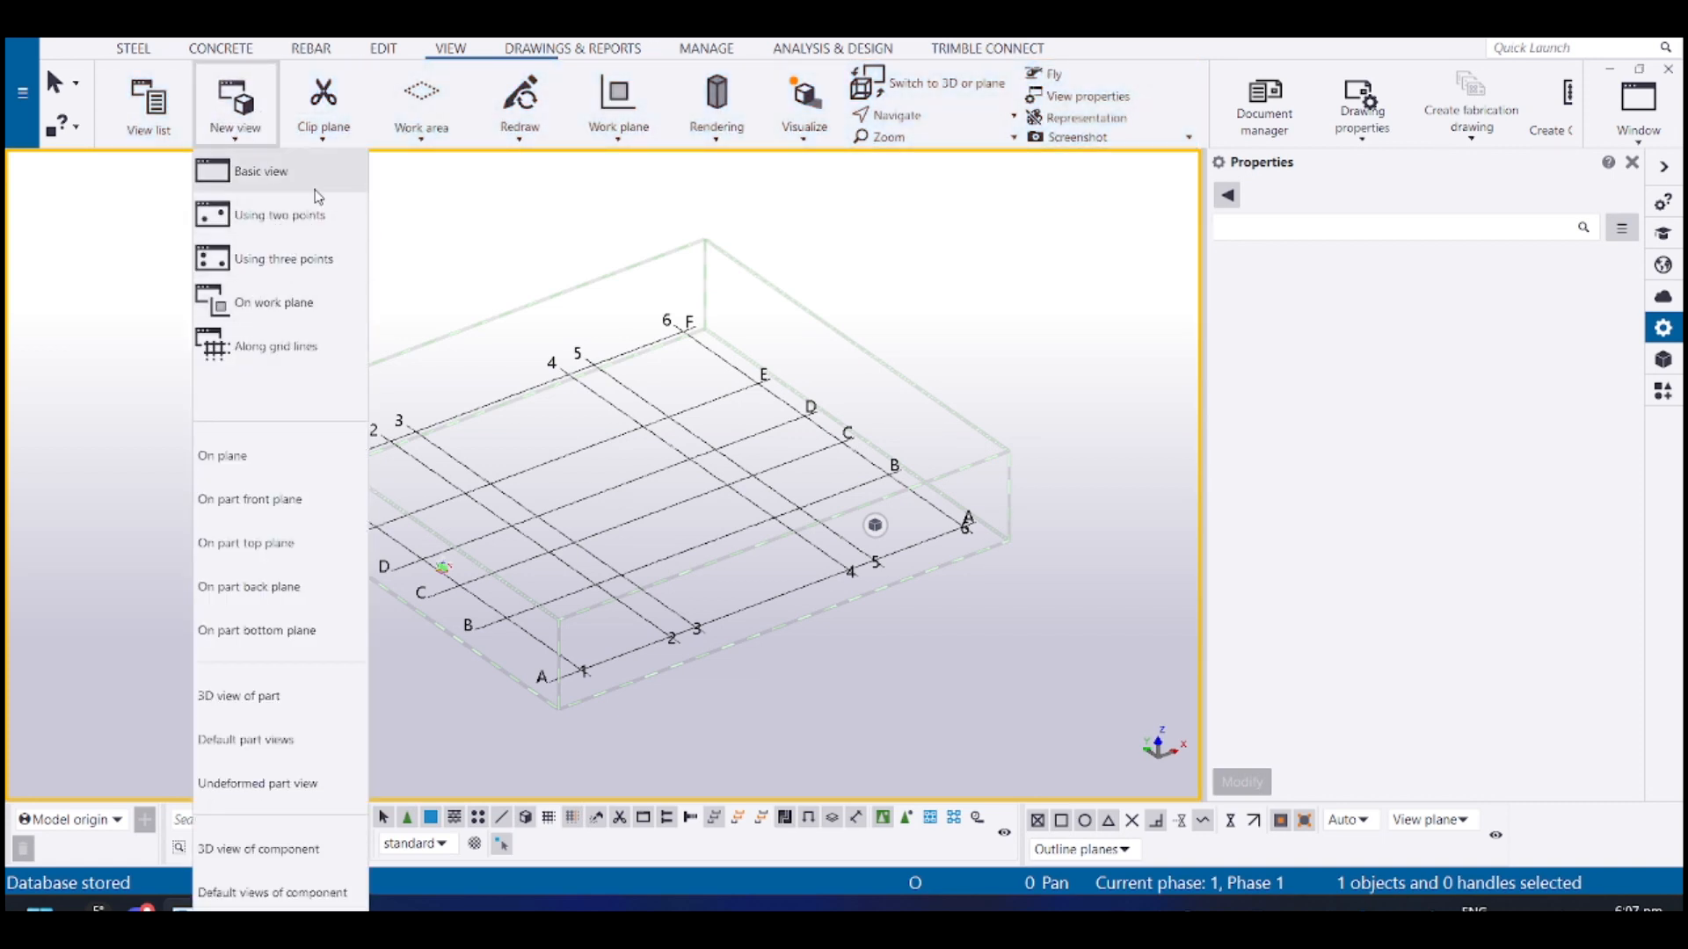
{"action": "left_click", "coordinate": [264, 172]}
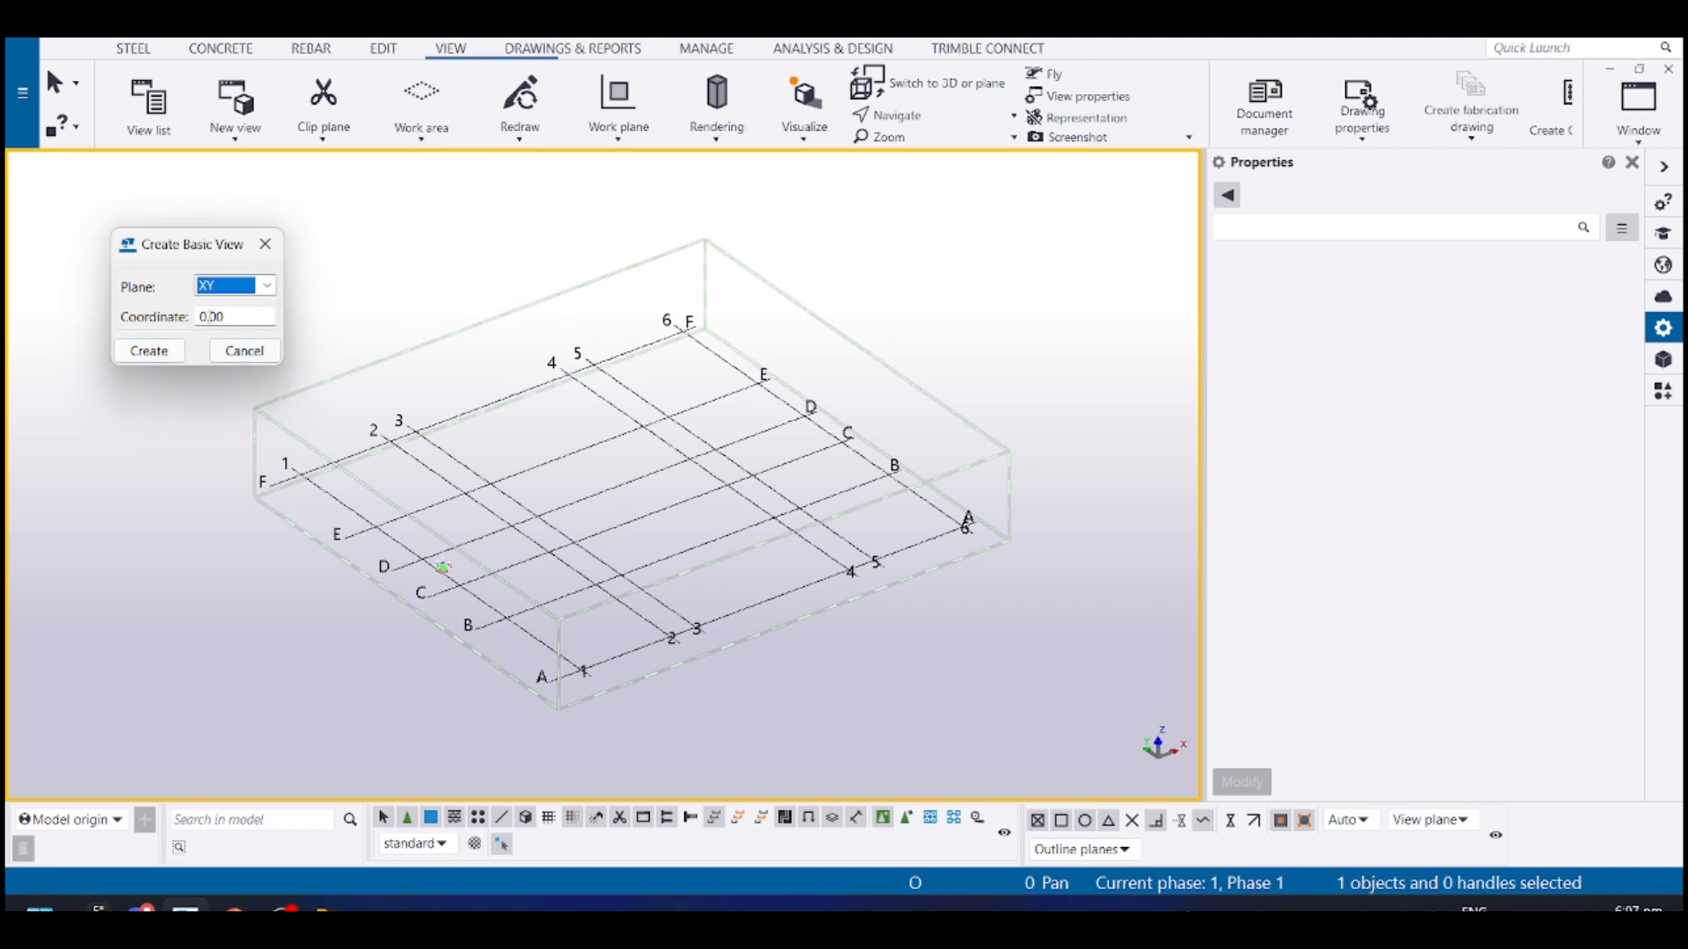
{"action": "left_click_drag", "start_coordinate": [230, 315], "coordinate": [196, 324]}
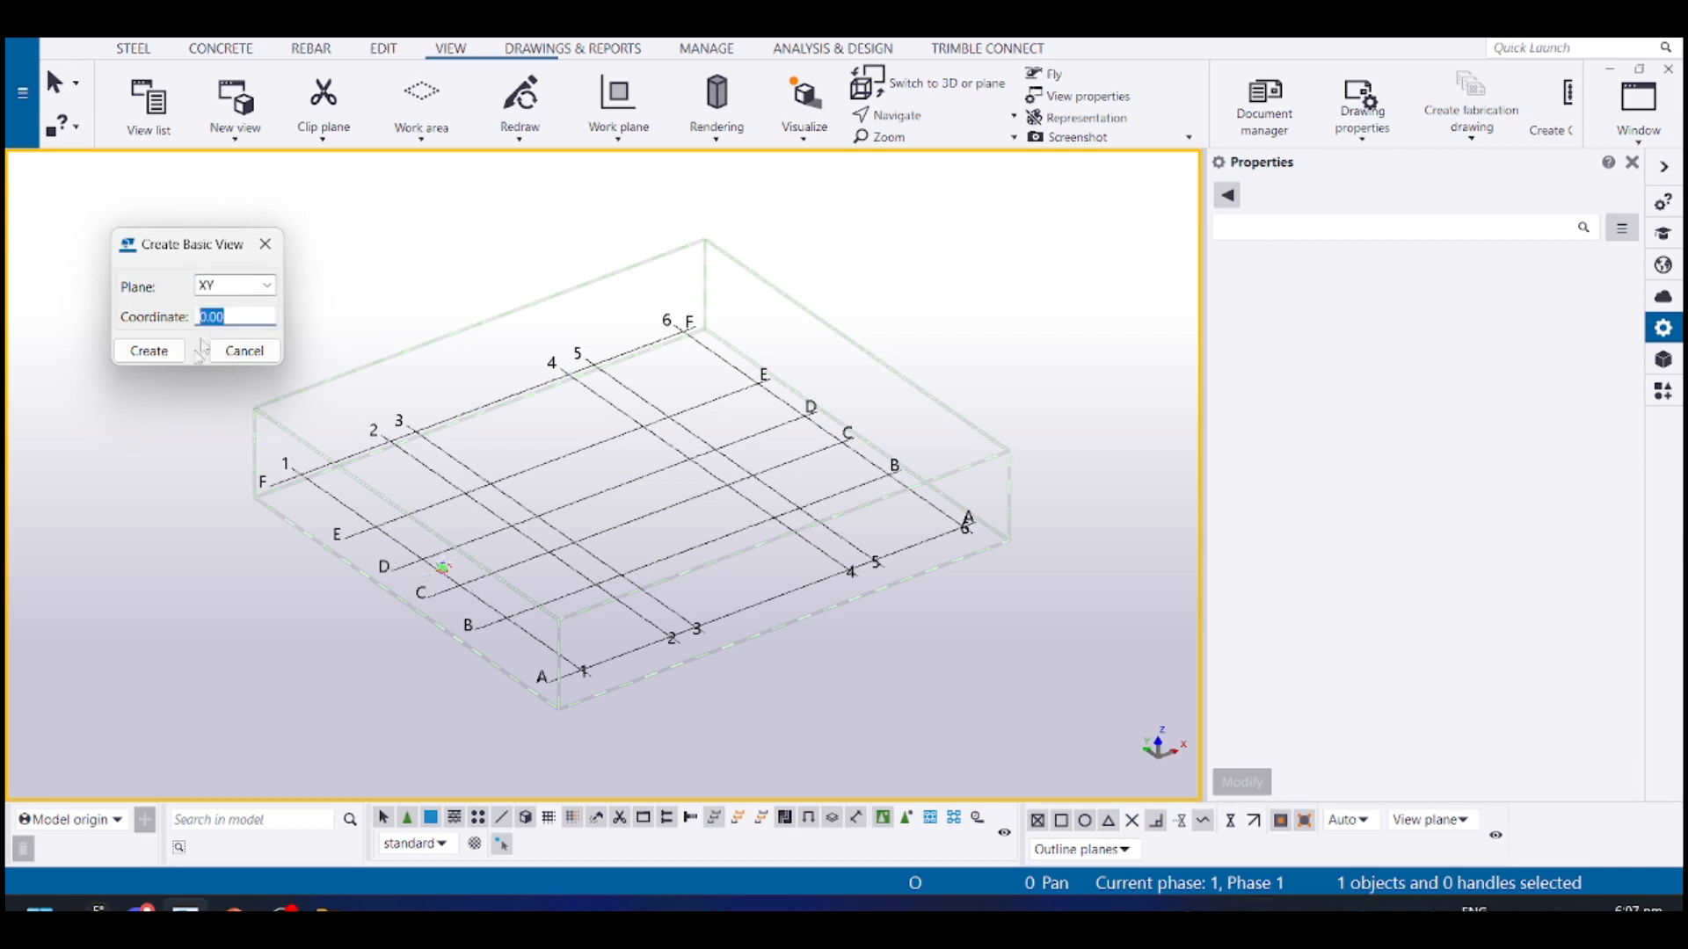
{"action": "left_click", "coordinate": [266, 286]}
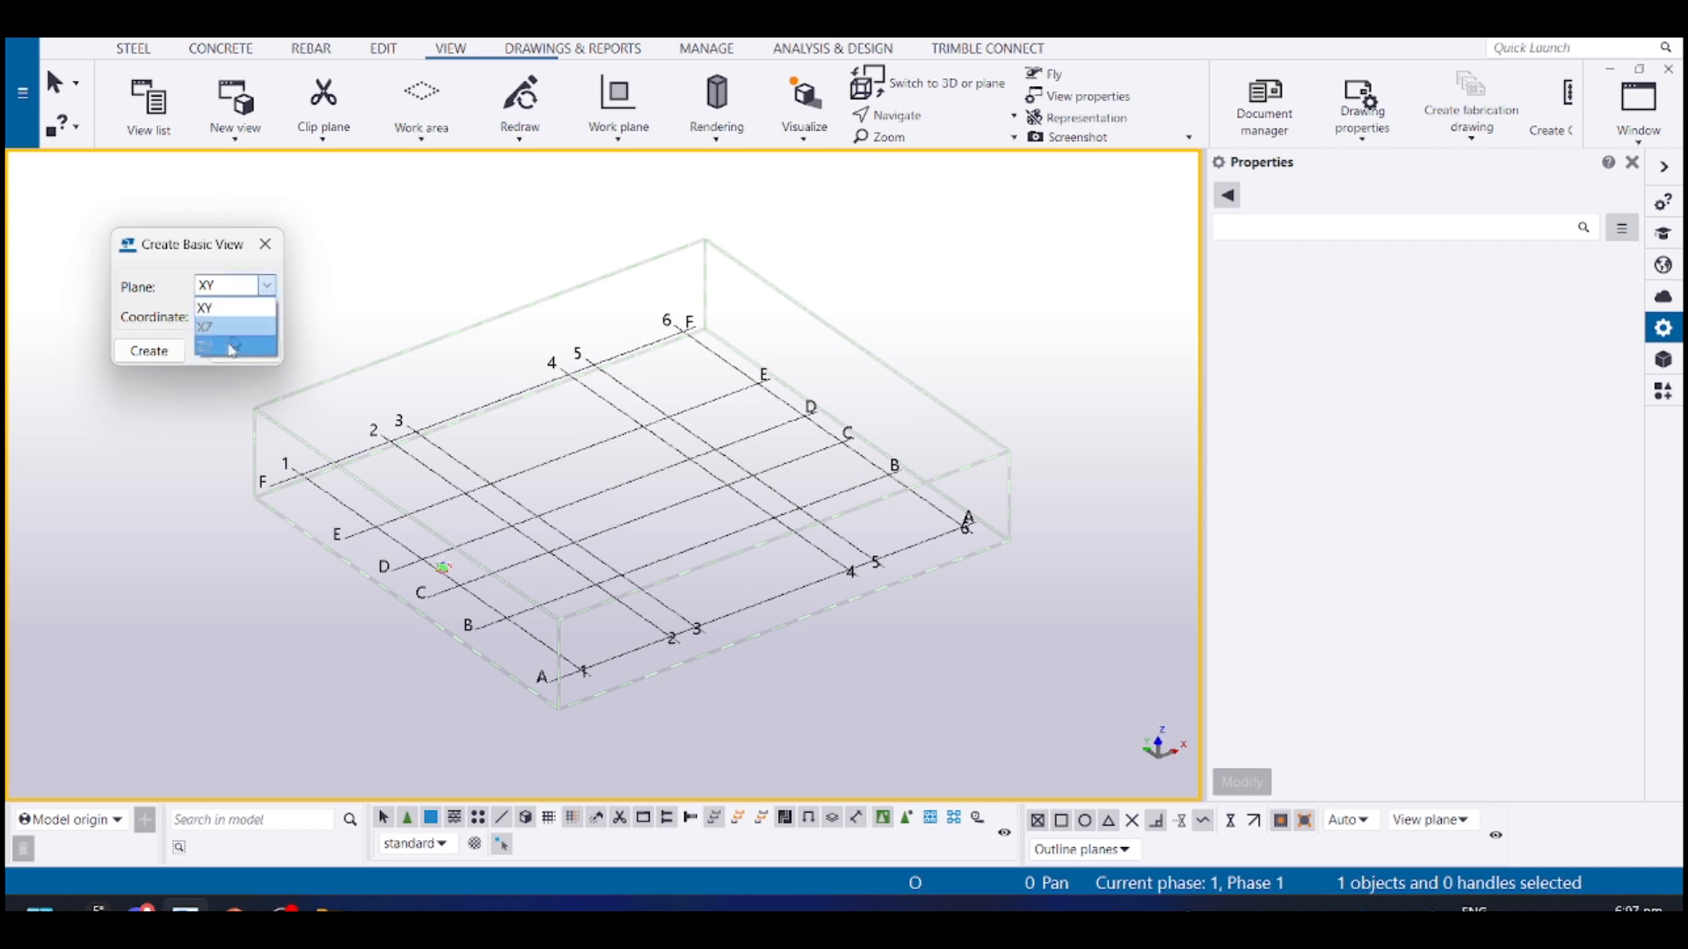
{"action": "left_click", "coordinate": [262, 235]}
Examine the methods for creating new views, including along grid lines and using two points
{"action": "left_click", "coordinate": [236, 101]}
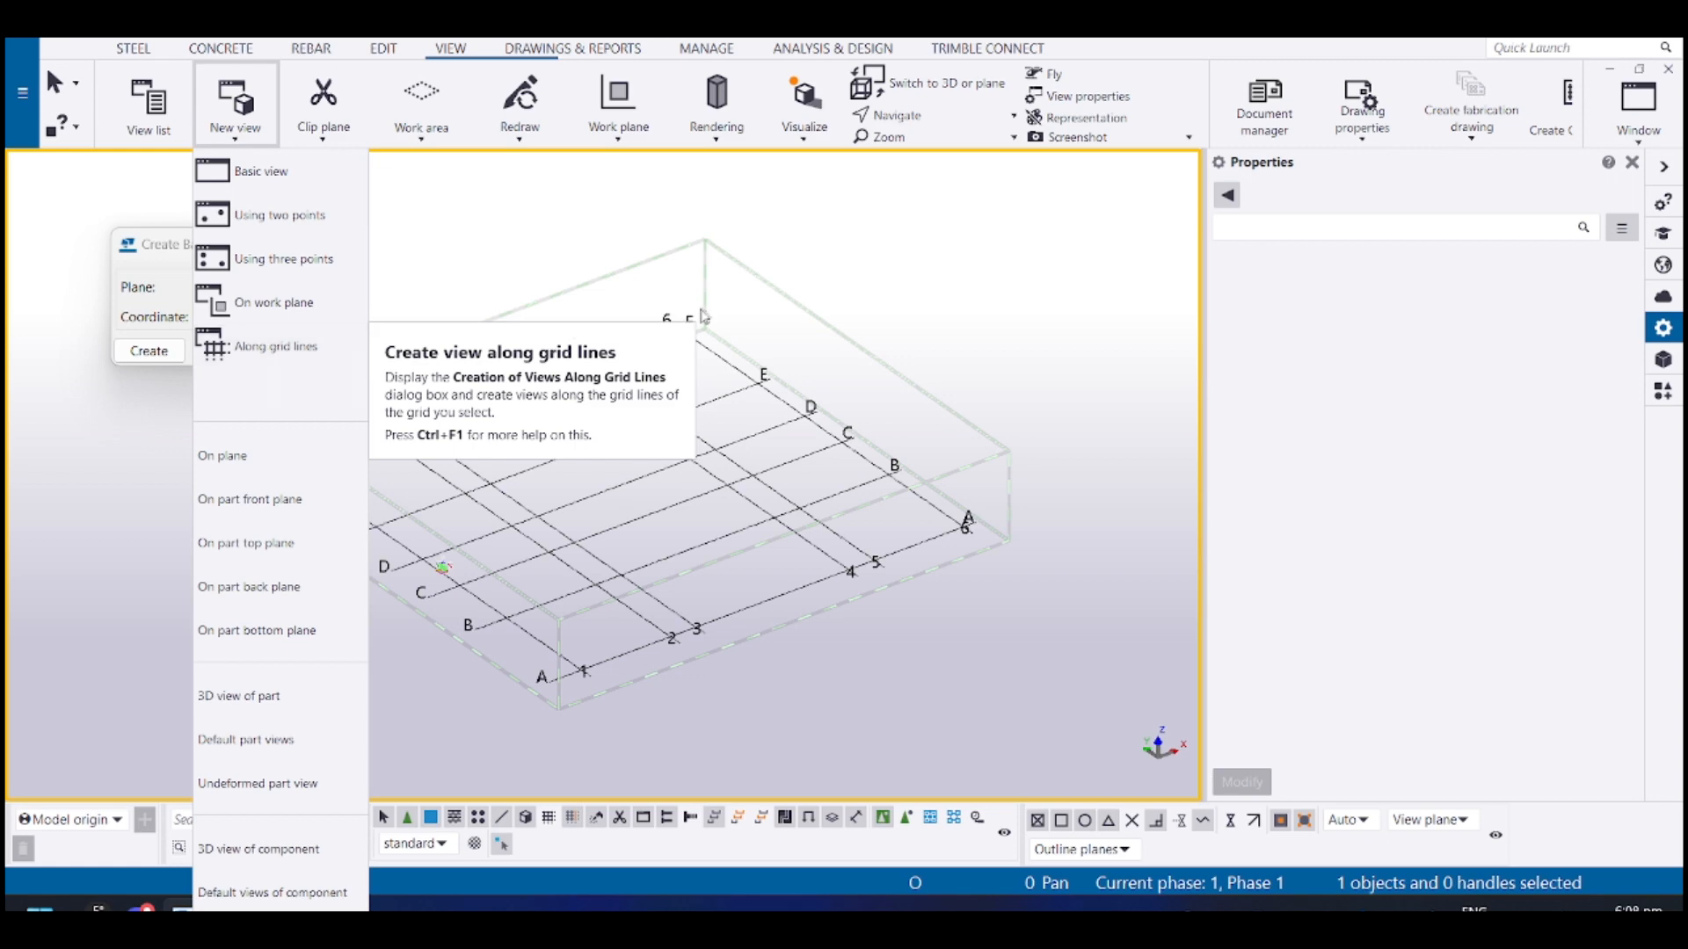
{"action": "left_click", "coordinate": [799, 271]}
{"action": "middle_click_drag", "start_coordinate": [526, 456], "coordinate": [516, 569]}
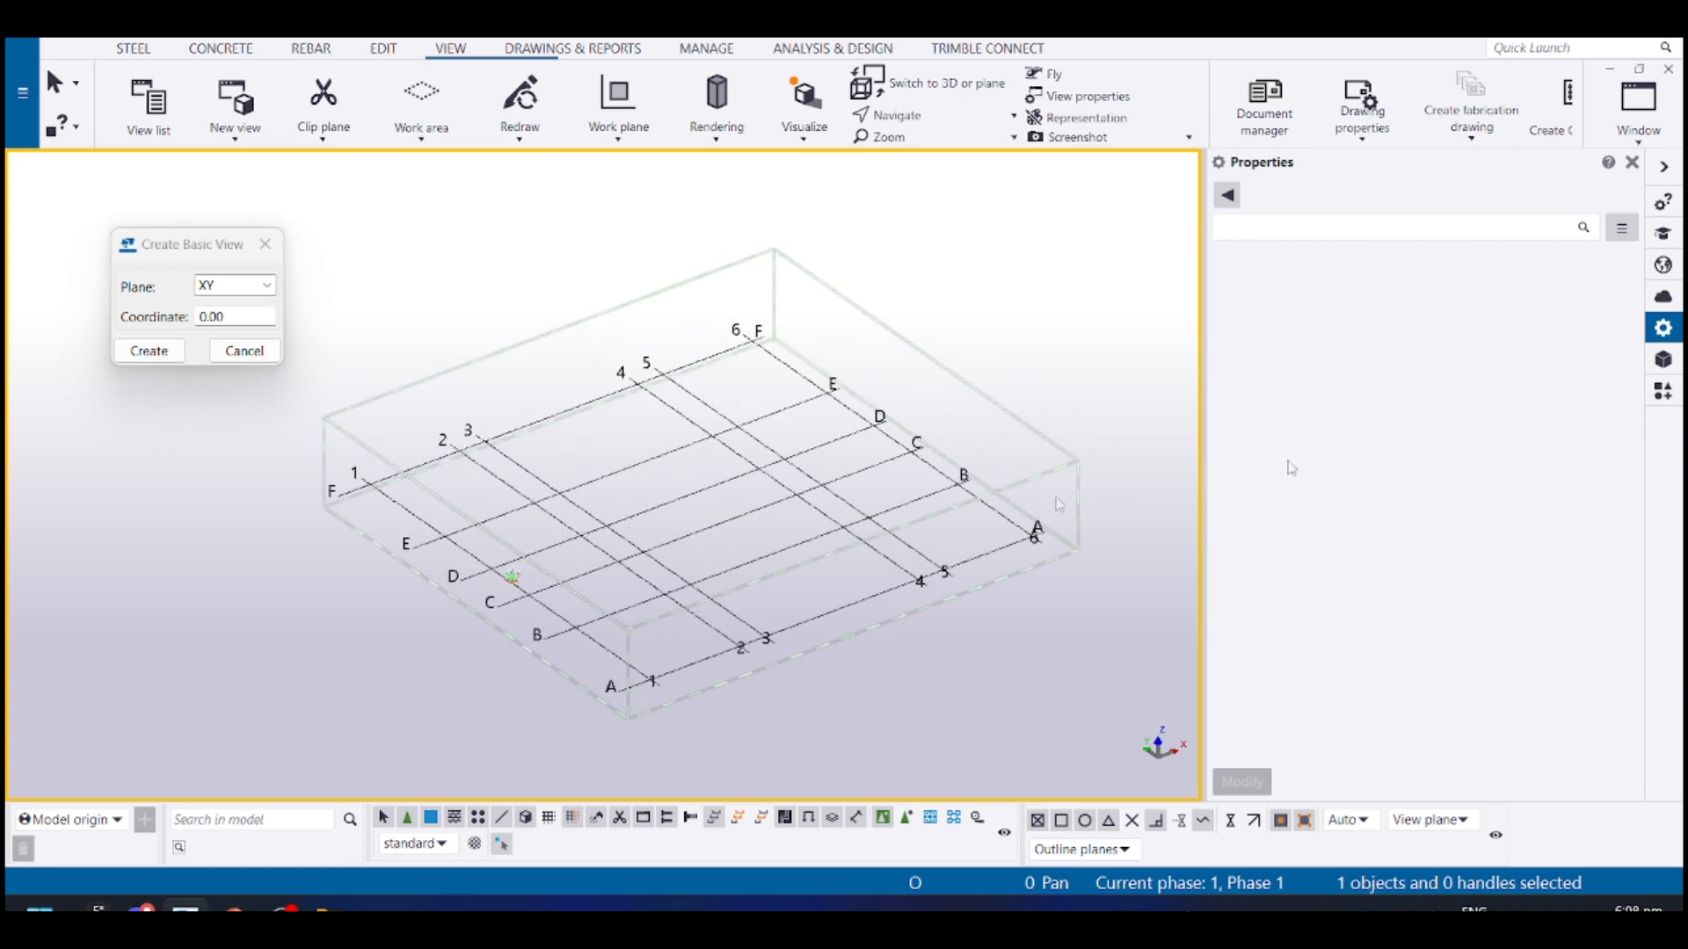
{"action": "middle_click_drag", "start_coordinate": [428, 492], "coordinate": [397, 533]}
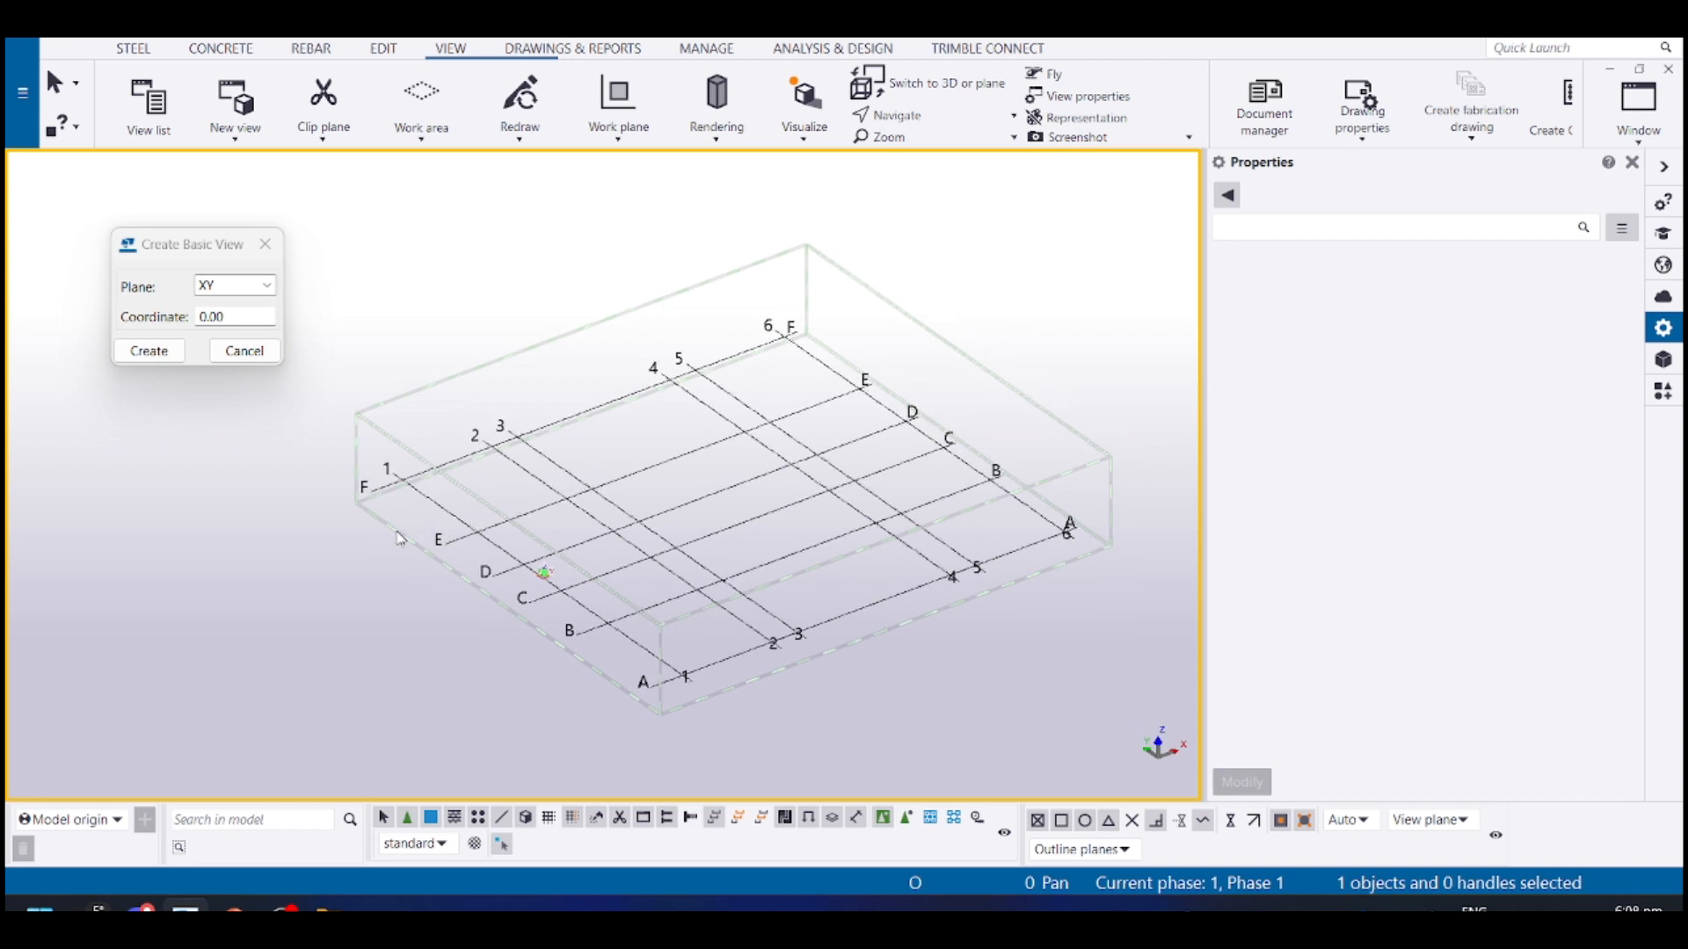
{"action": "left_click", "coordinate": [235, 99]}
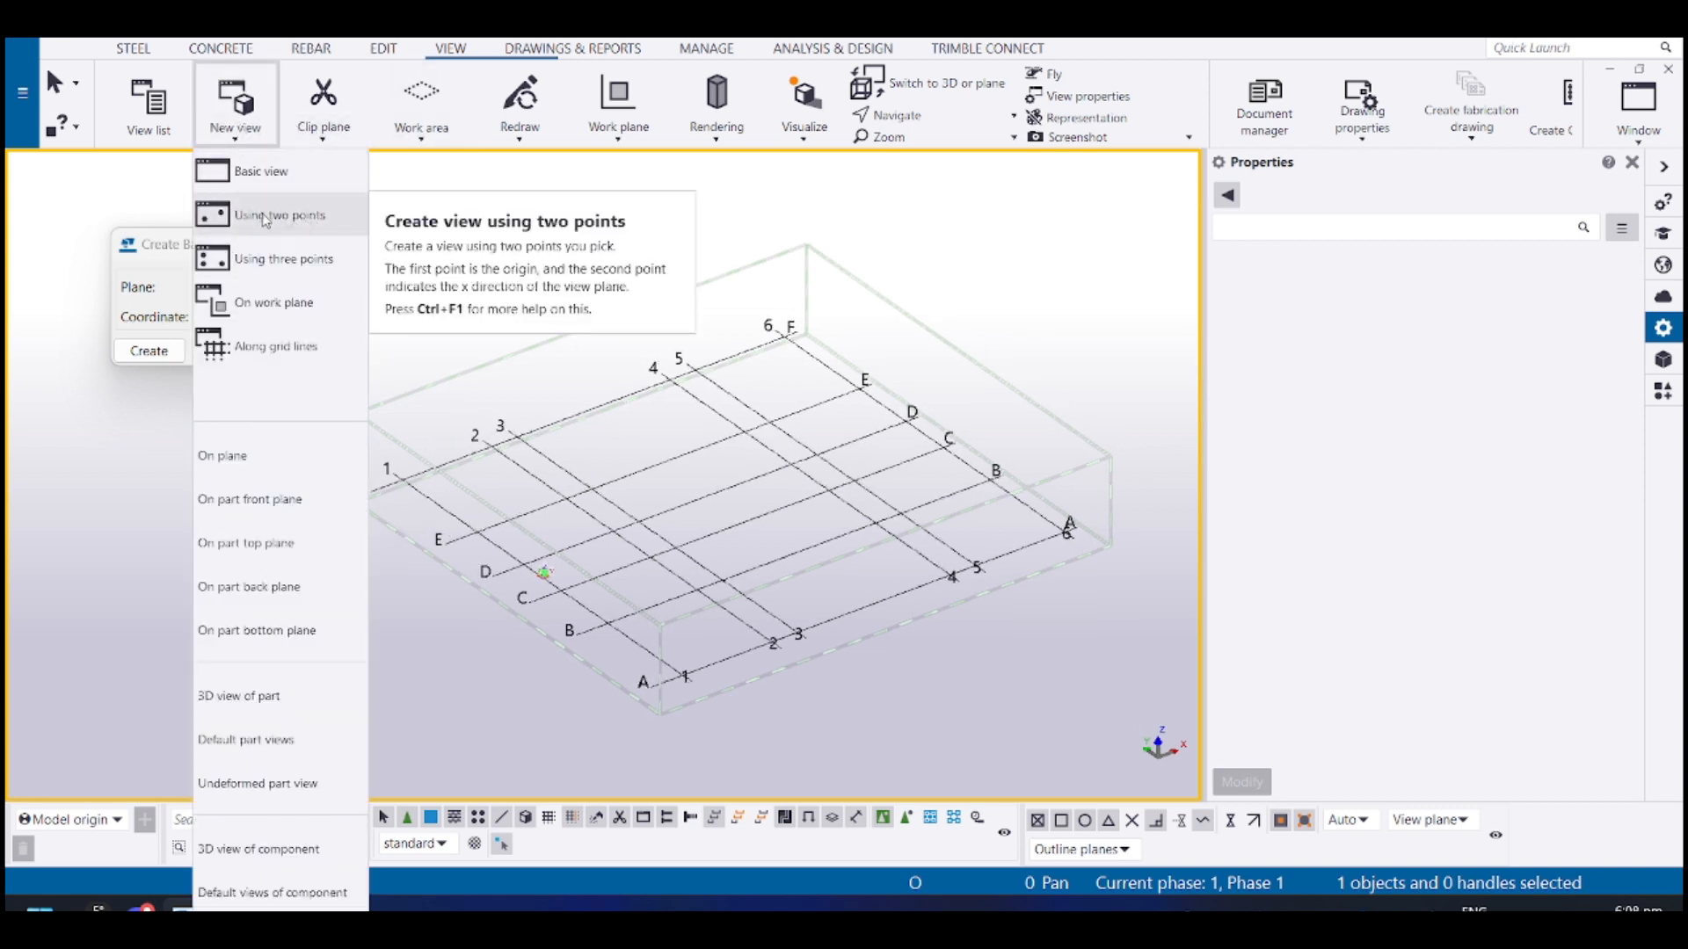
Look up the keyboard shortcut assigned to creating a model view using two points by filtering the commands for "two points"
{"action": "left_click", "coordinate": [23, 92]}
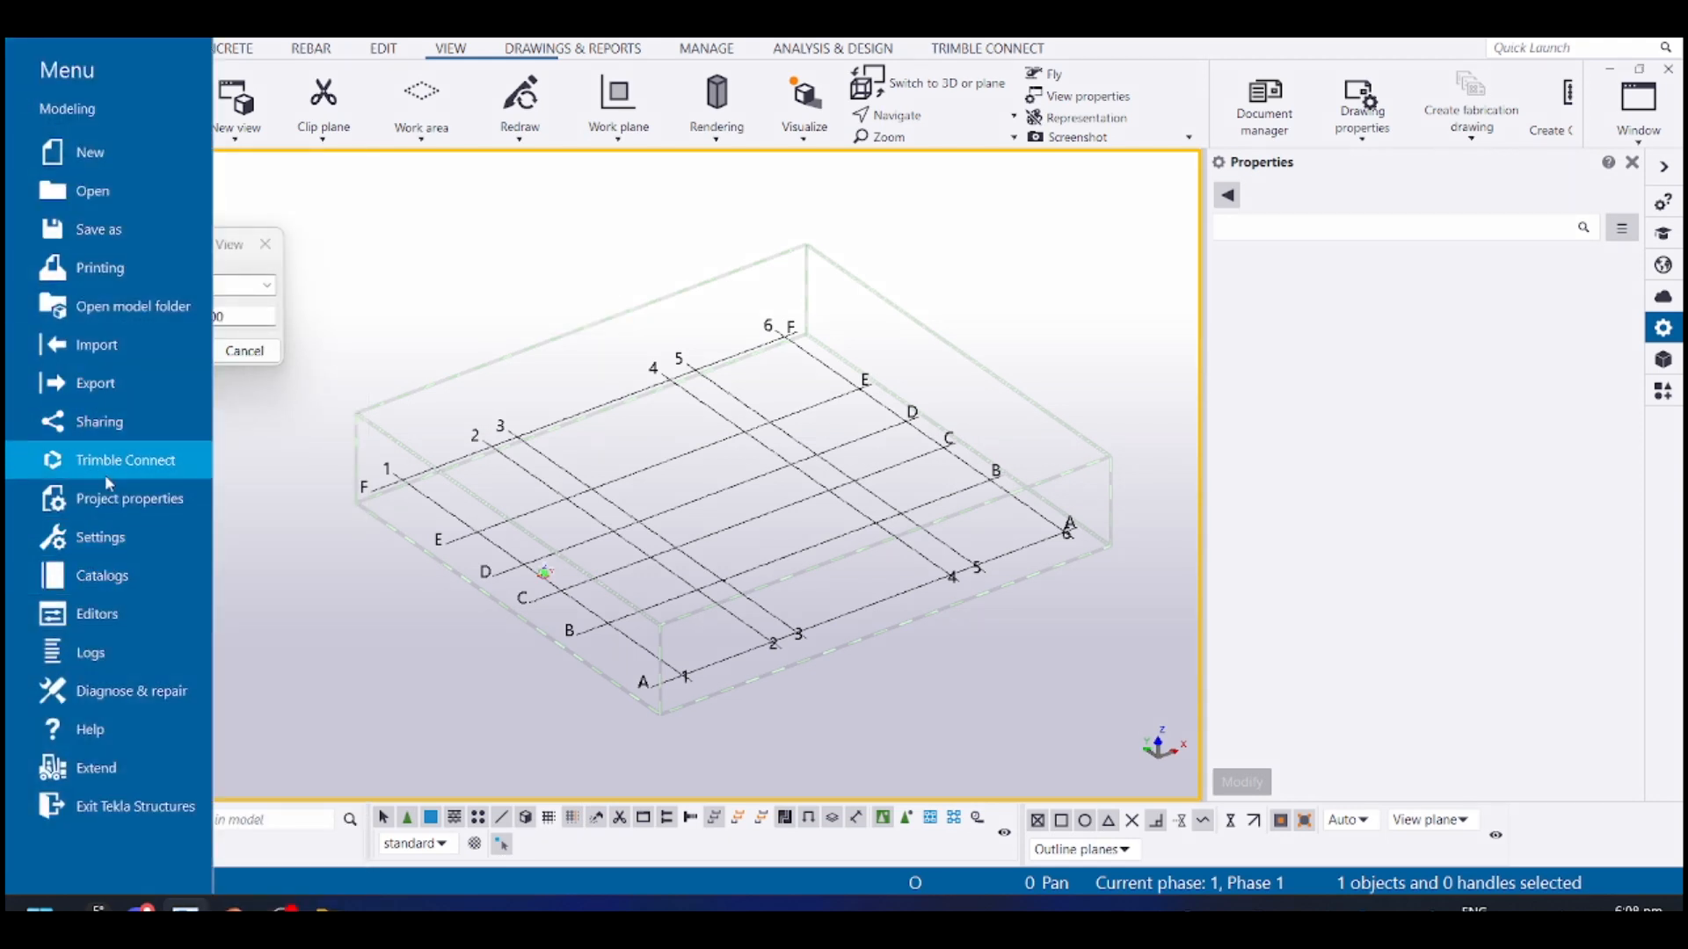
{"action": "left_click", "coordinate": [108, 552]}
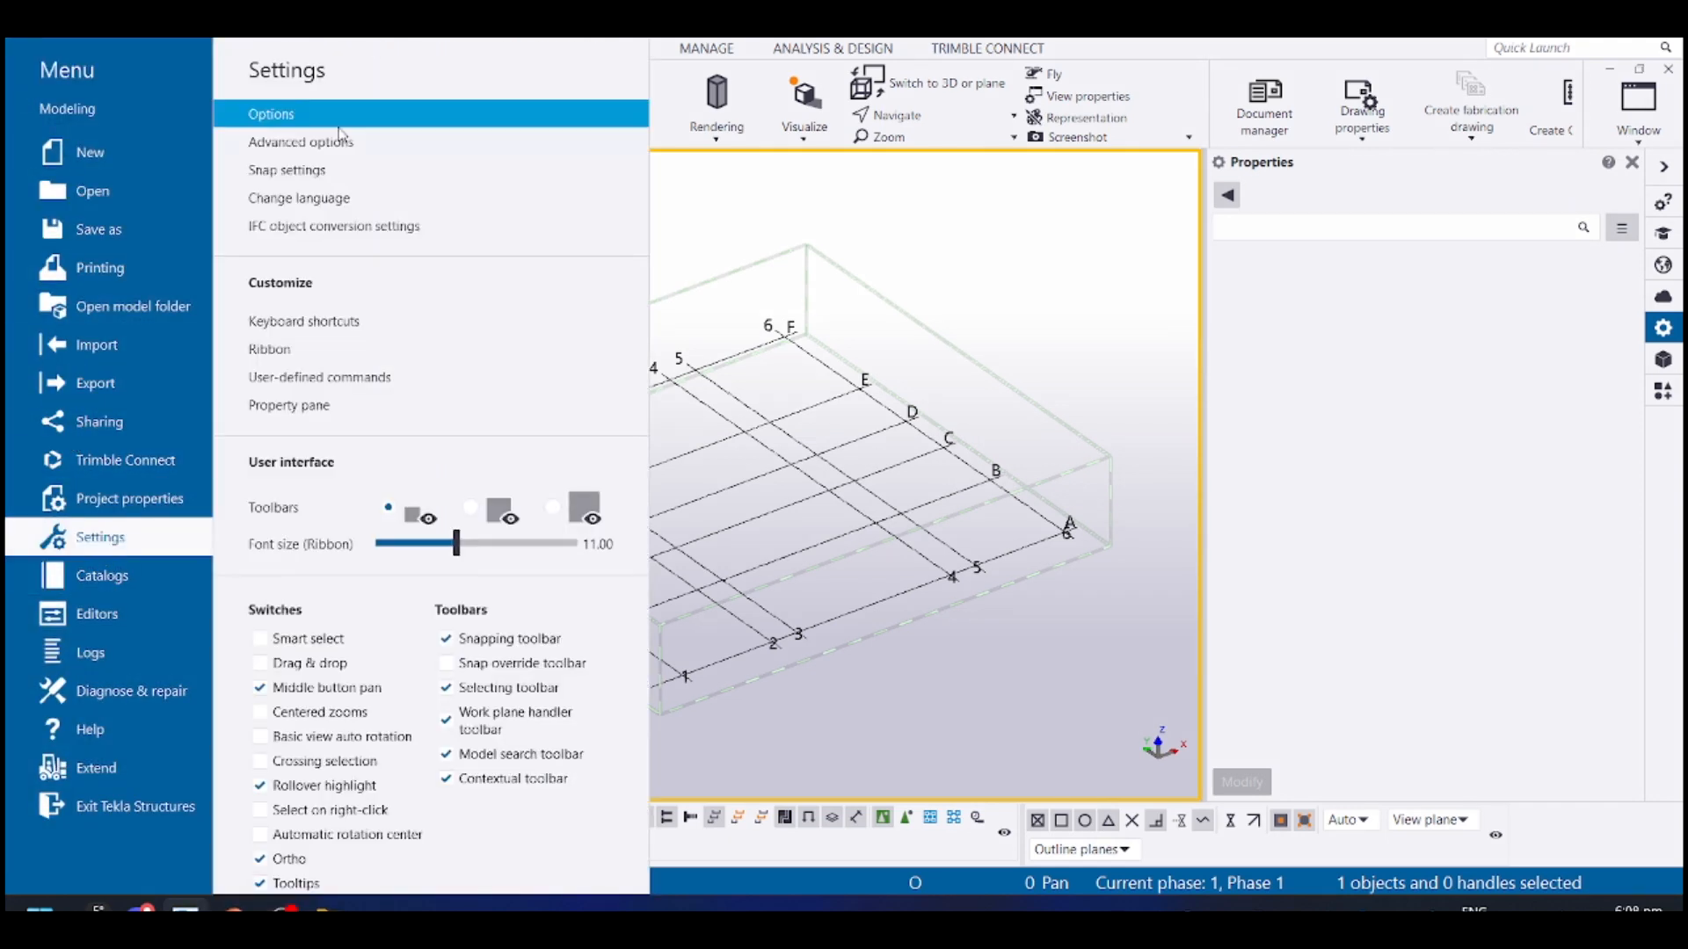
{"action": "left_click", "coordinate": [295, 318]}
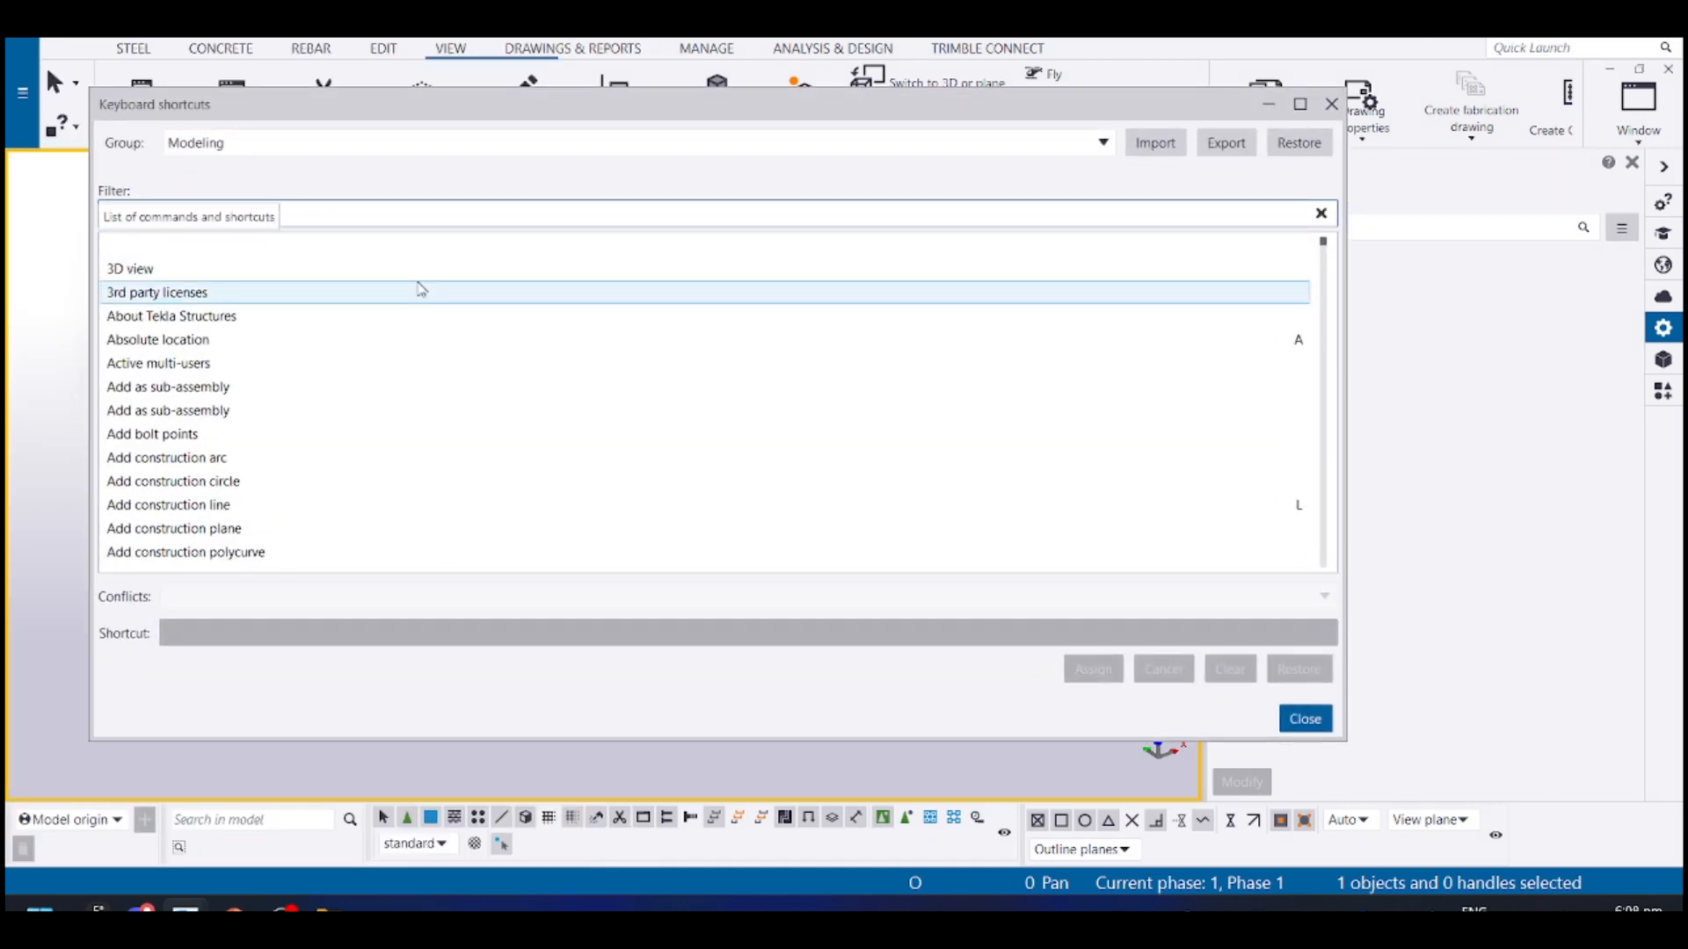
{"action": "type", "text": "two"}
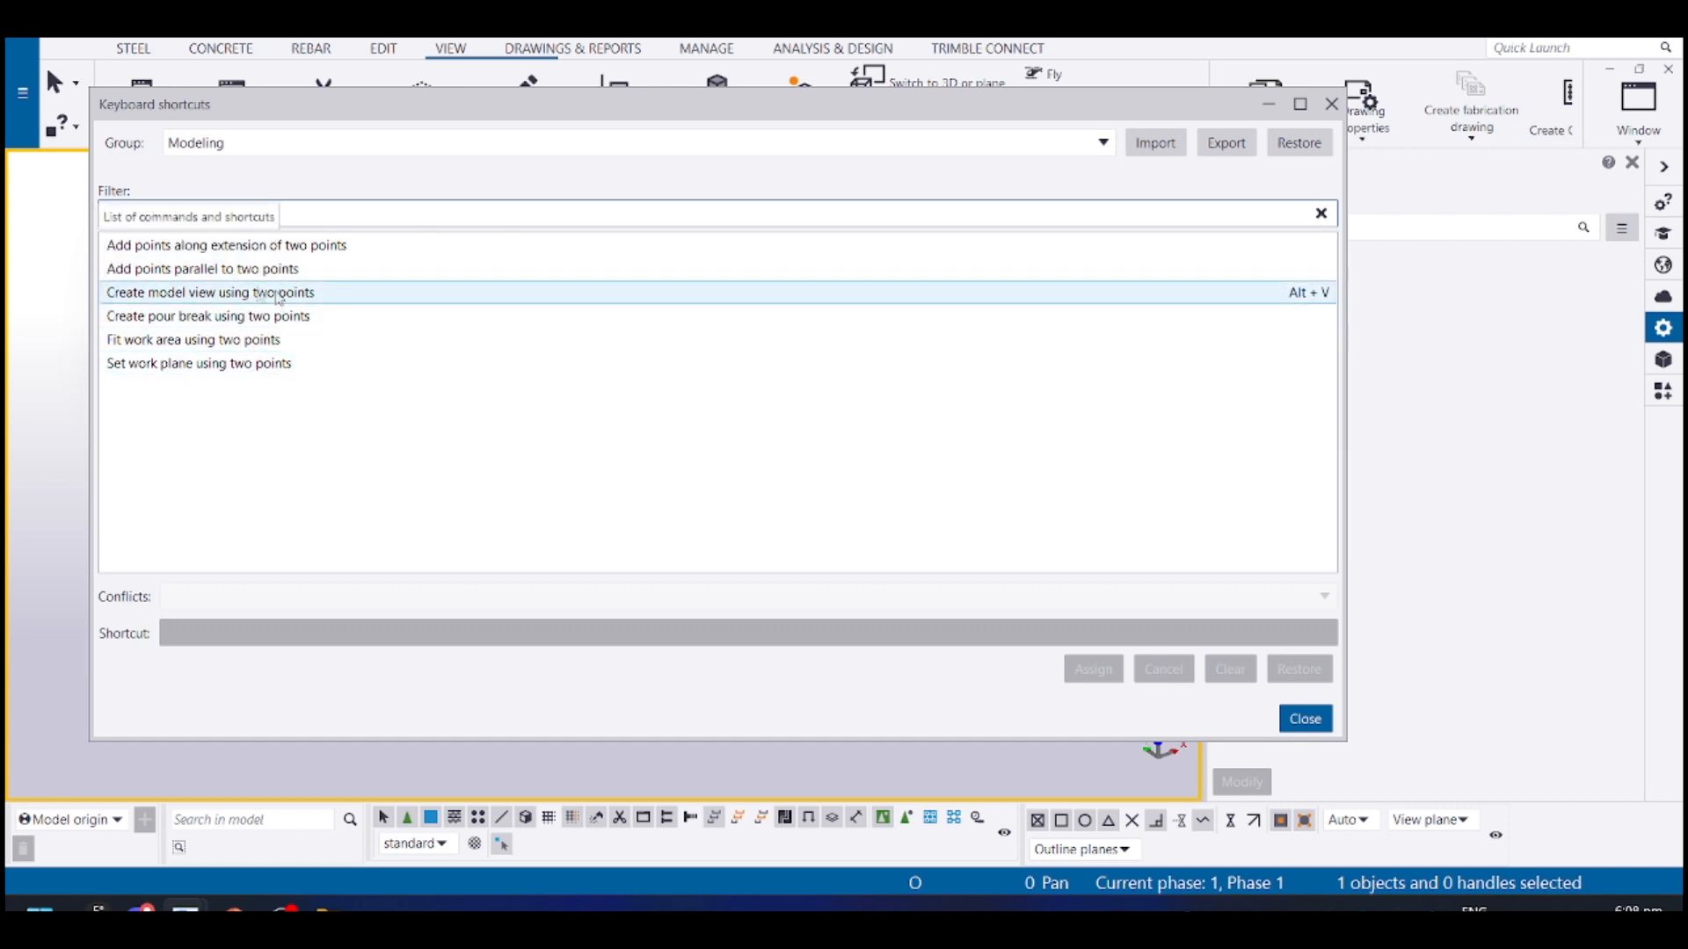
{"action": "left_click", "coordinate": [245, 301]}
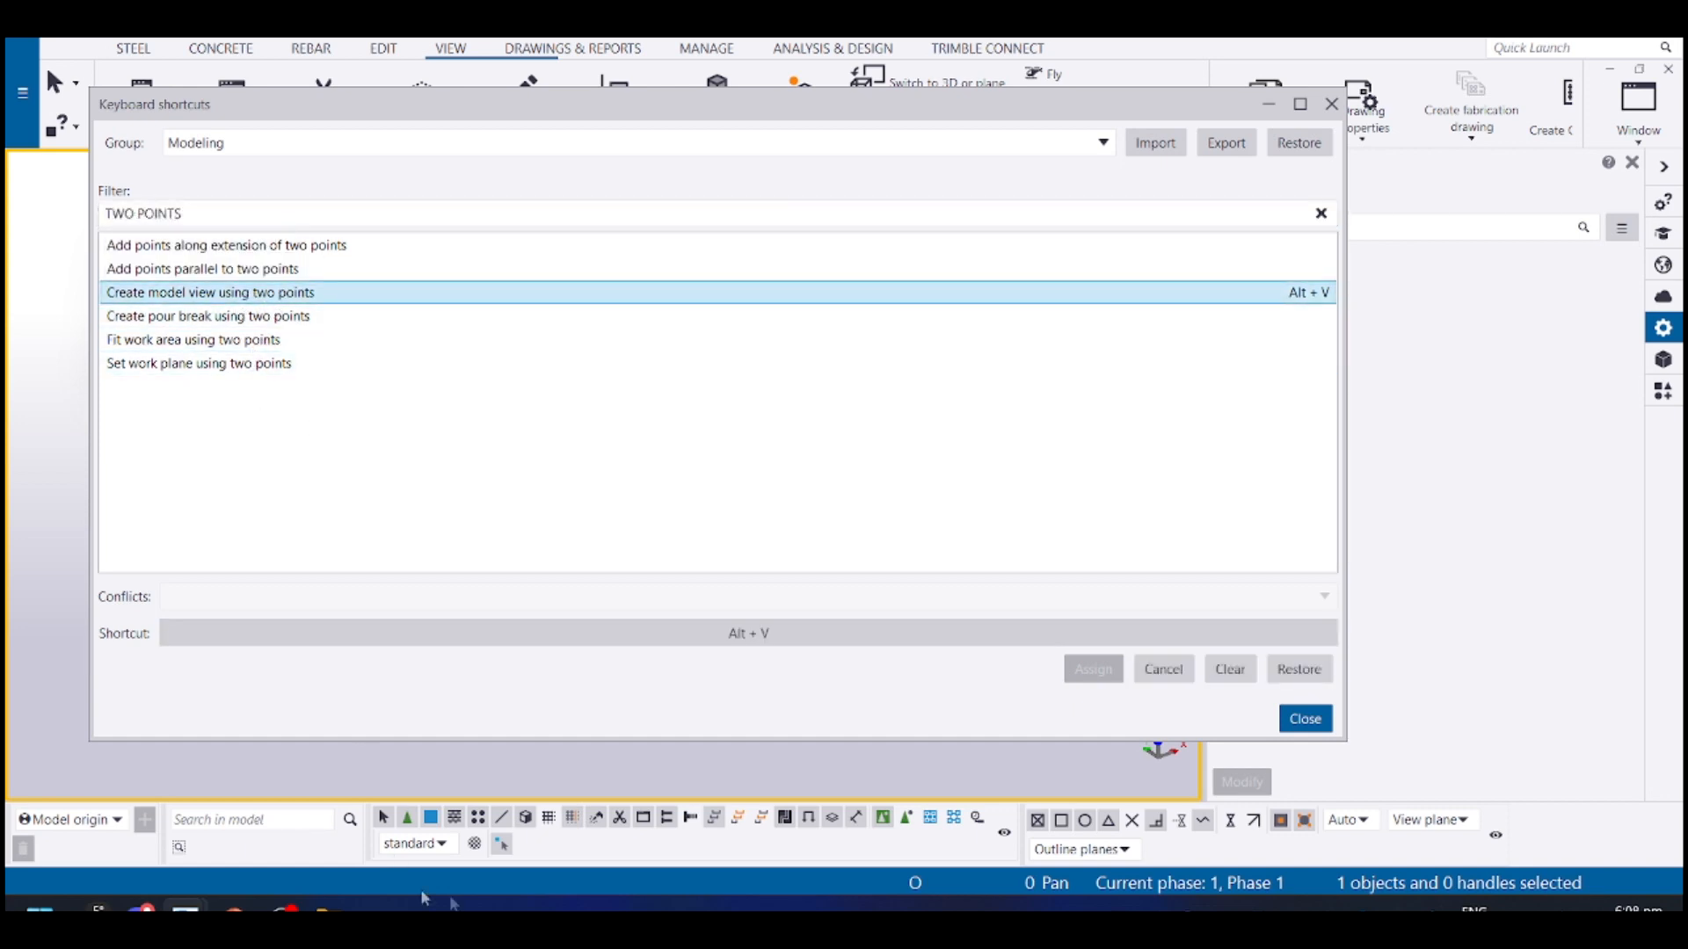
{"action": "left_click", "coordinate": [743, 635]}
{"action": "left_click", "coordinate": [1308, 719]}
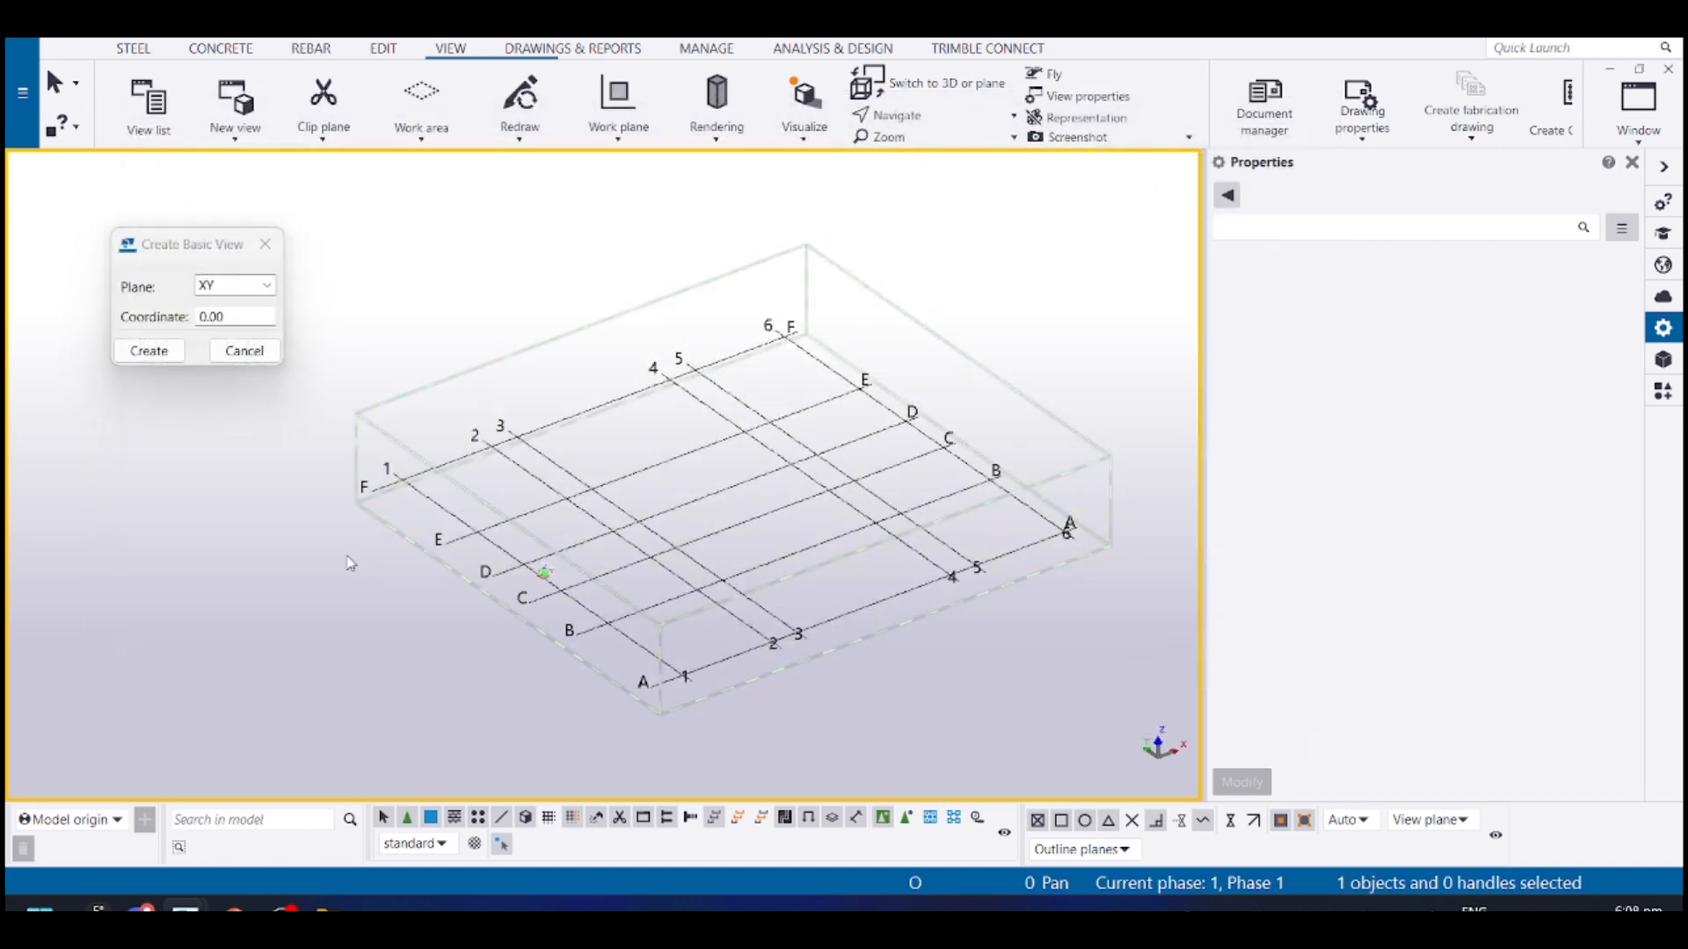
Create a model view using two points along grid line B, from grid line 3 to grid line 4
{"action": "key", "text": "alt+v"}
{"action": "middle_click_drag", "start_coordinate": [683, 461], "coordinate": [661, 457]}
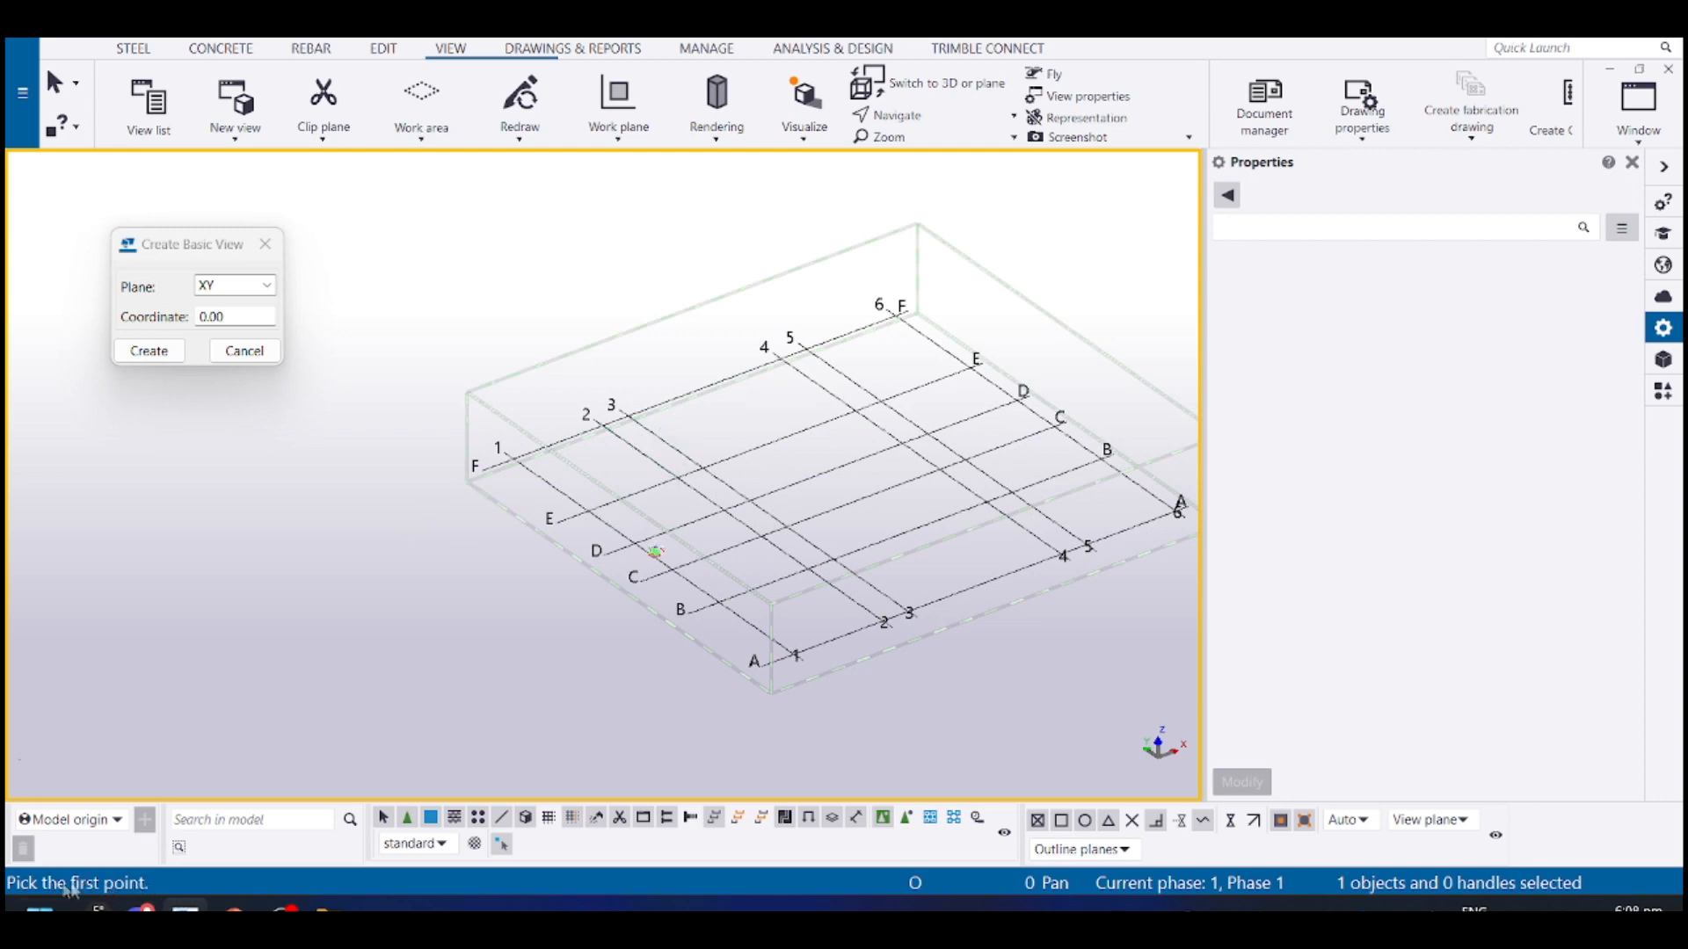
{"action": "scroll", "coordinate": [836, 440], "scroll_direction": "up", "scroll_amount": 4}
{"action": "middle_click_drag", "start_coordinate": [836, 441], "coordinate": [652, 393]}
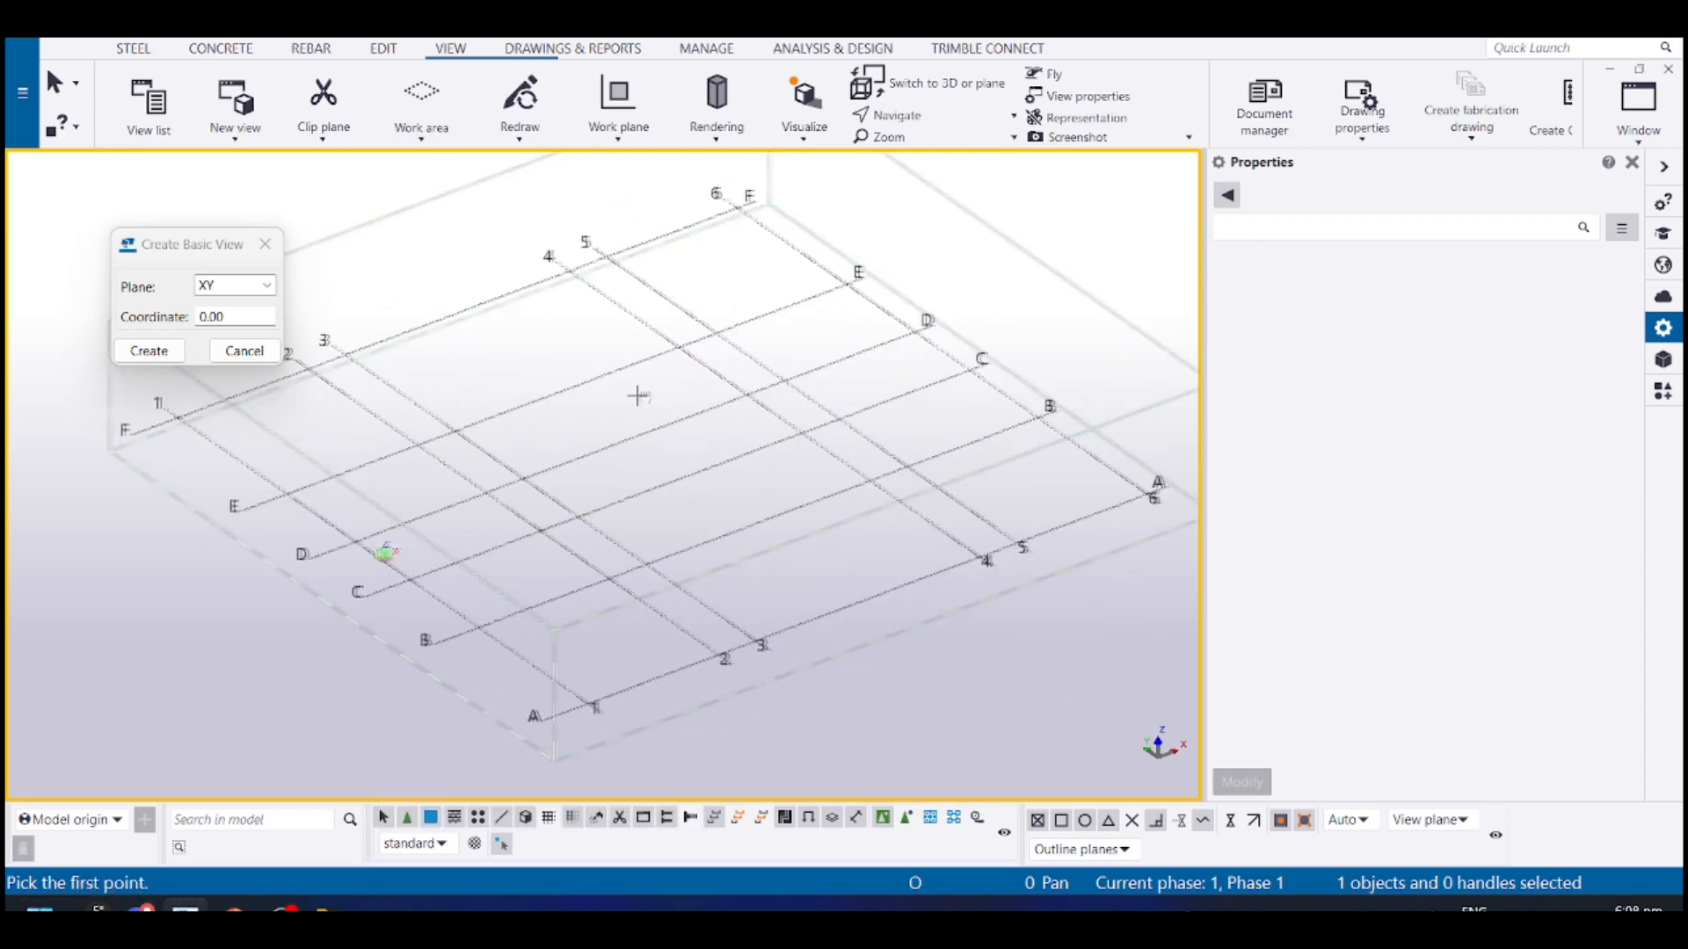
{"action": "left_click", "coordinate": [647, 563]}
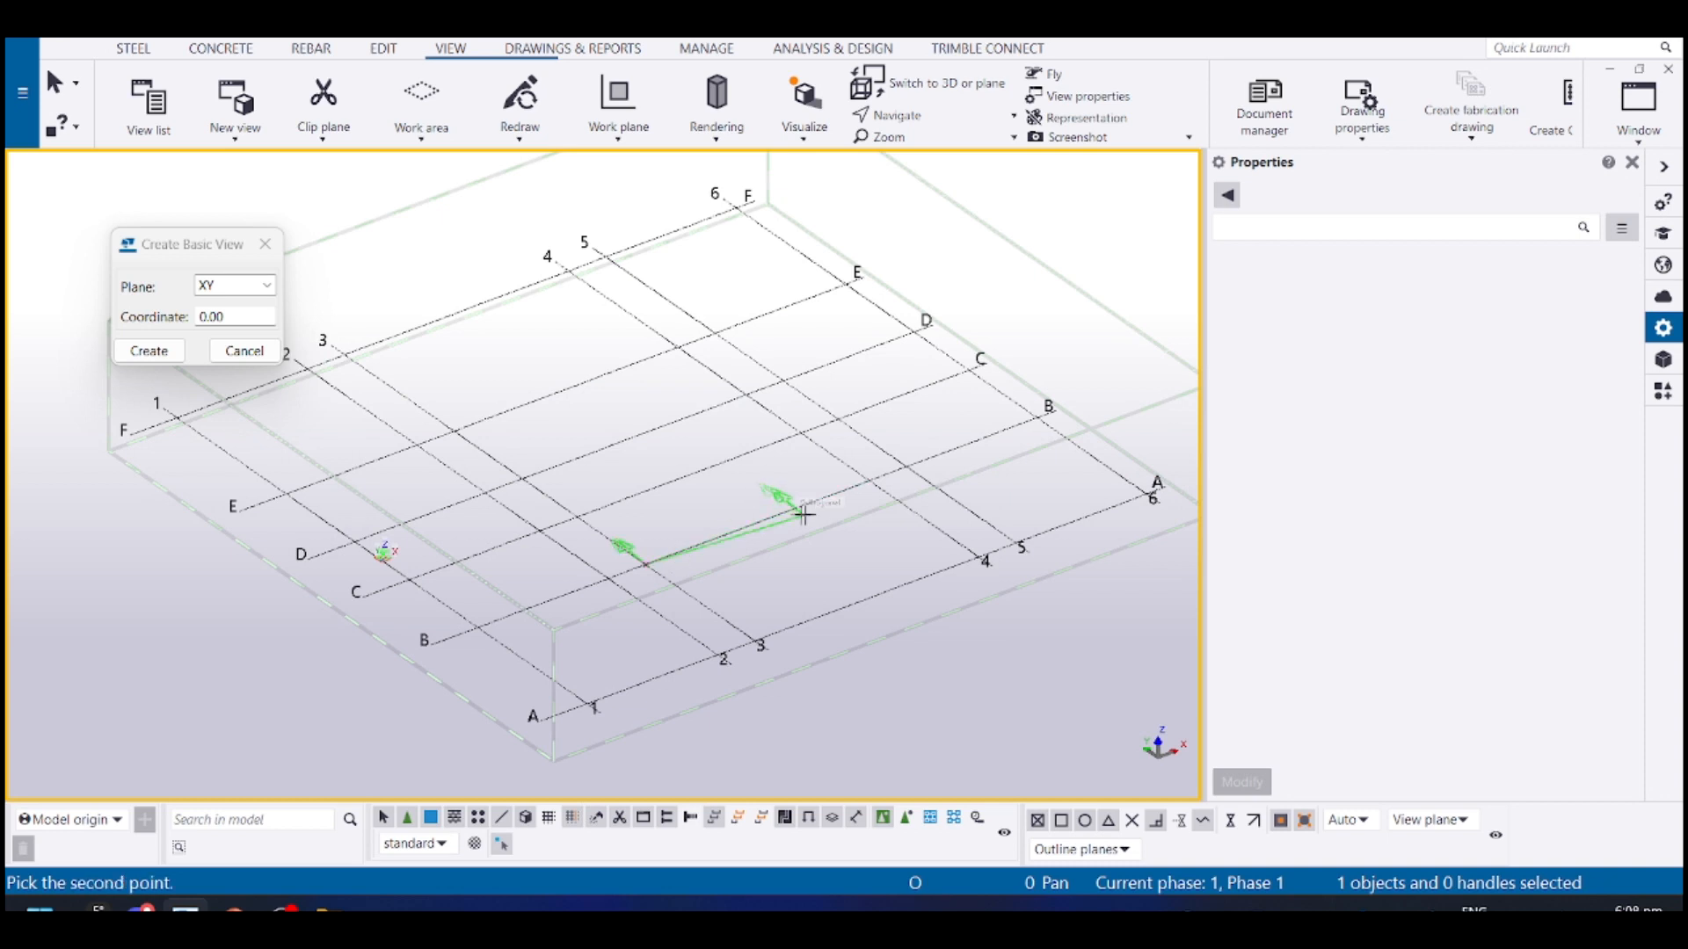
{"action": "left_click", "coordinate": [872, 486]}
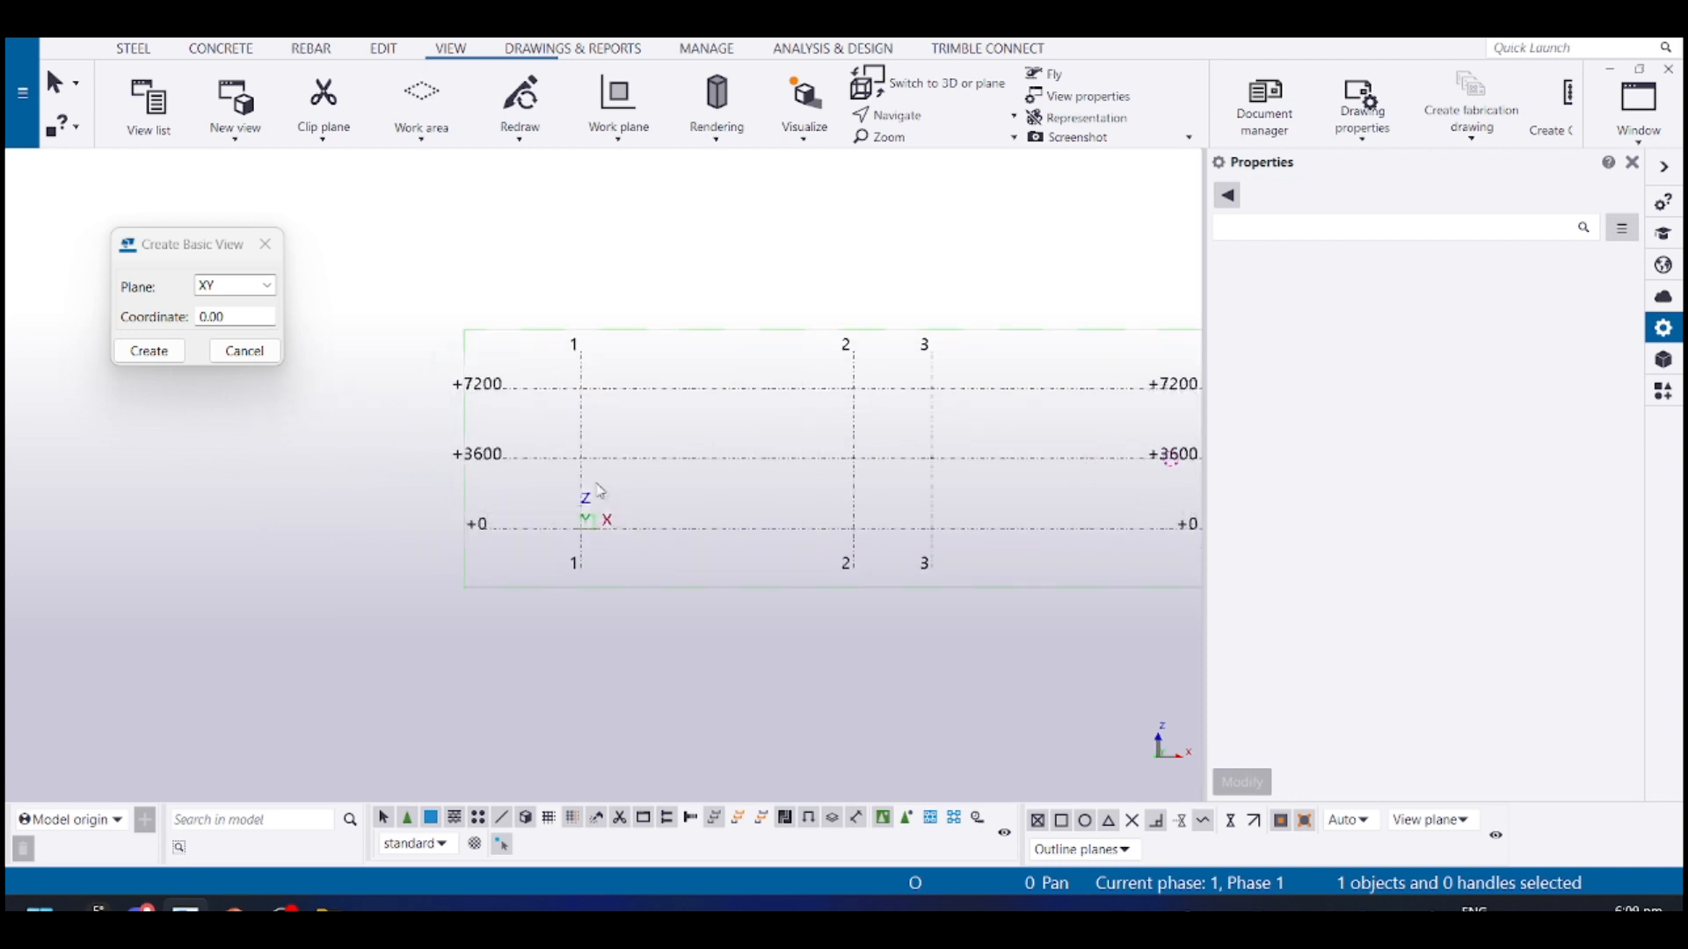
Select the rectangular grid in the new view, check the storey heights in PowerPoint and set its Z coordinates to 0 3*5000 2*5000
{"action": "left_click", "coordinate": [486, 455]}
{"action": "middle_click_drag", "start_coordinate": [574, 452], "coordinate": [623, 483]}
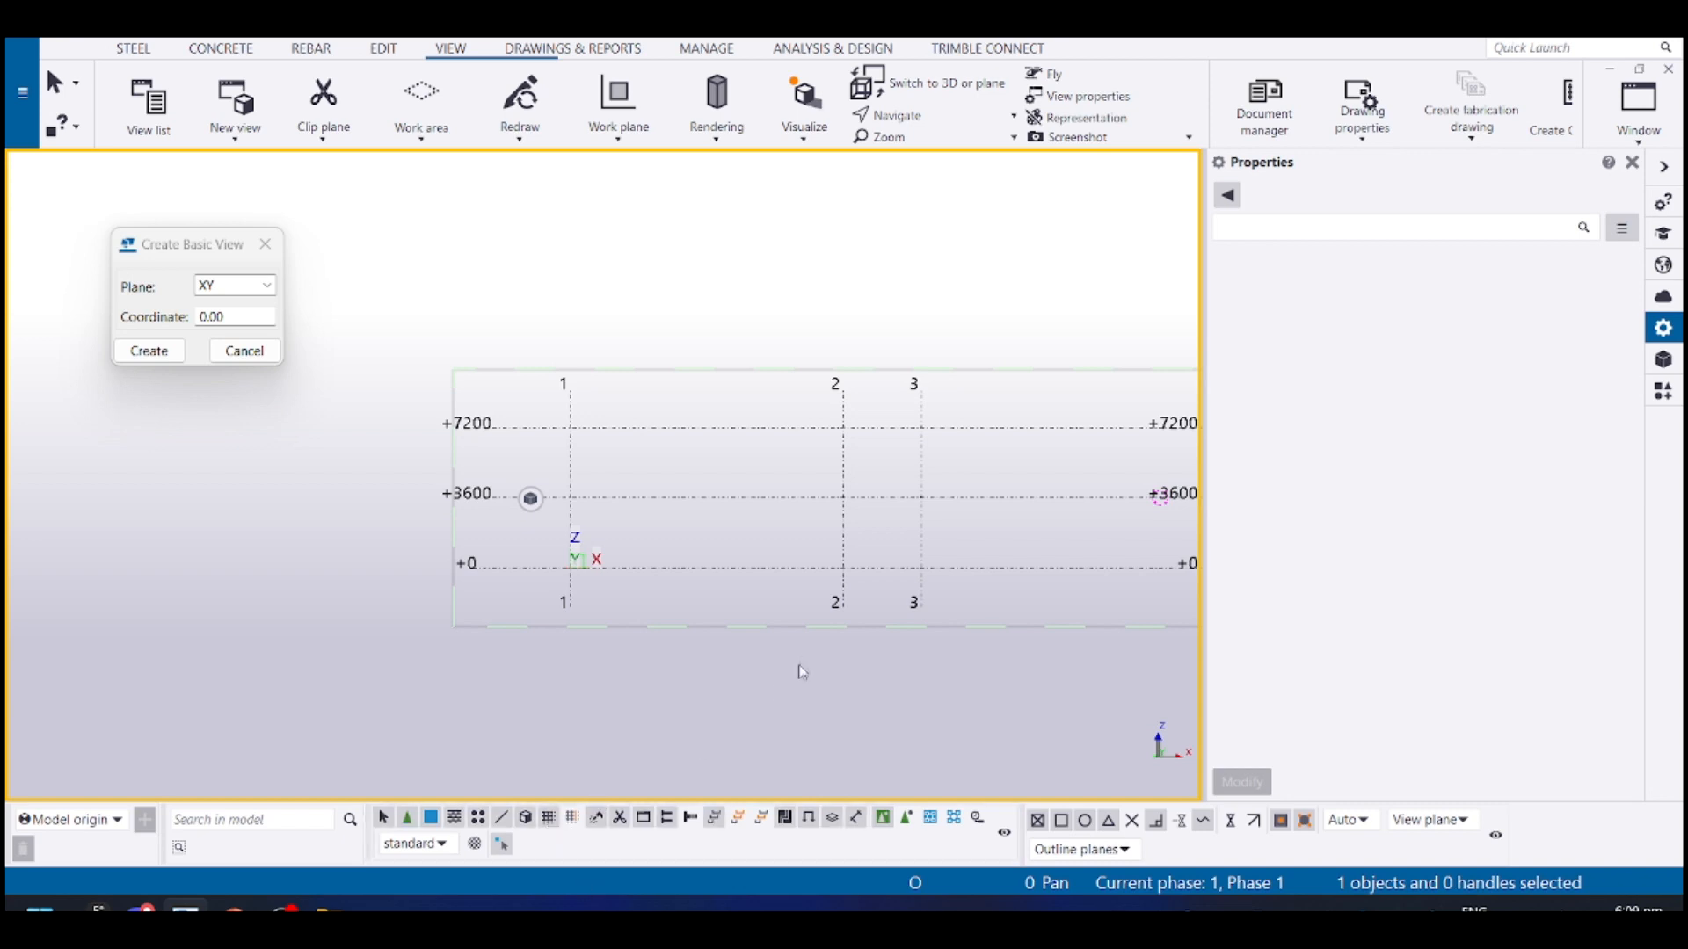
{"action": "left_click", "coordinate": [795, 565]}
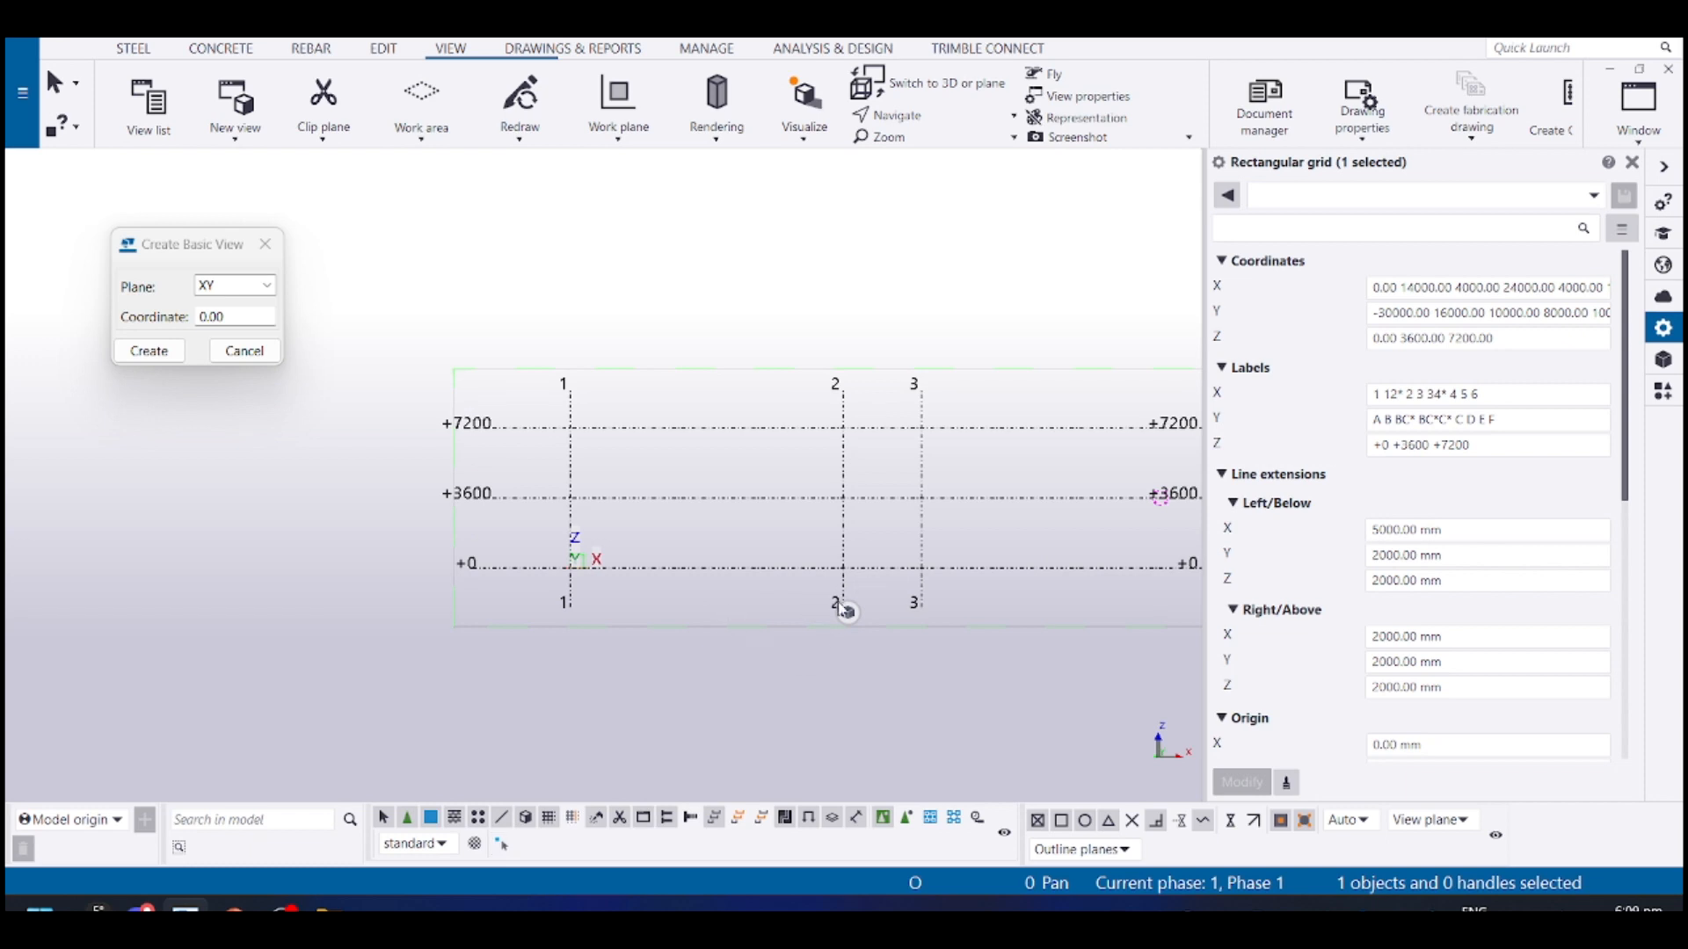
{"action": "mouse_move", "coordinate": [846, 611]}
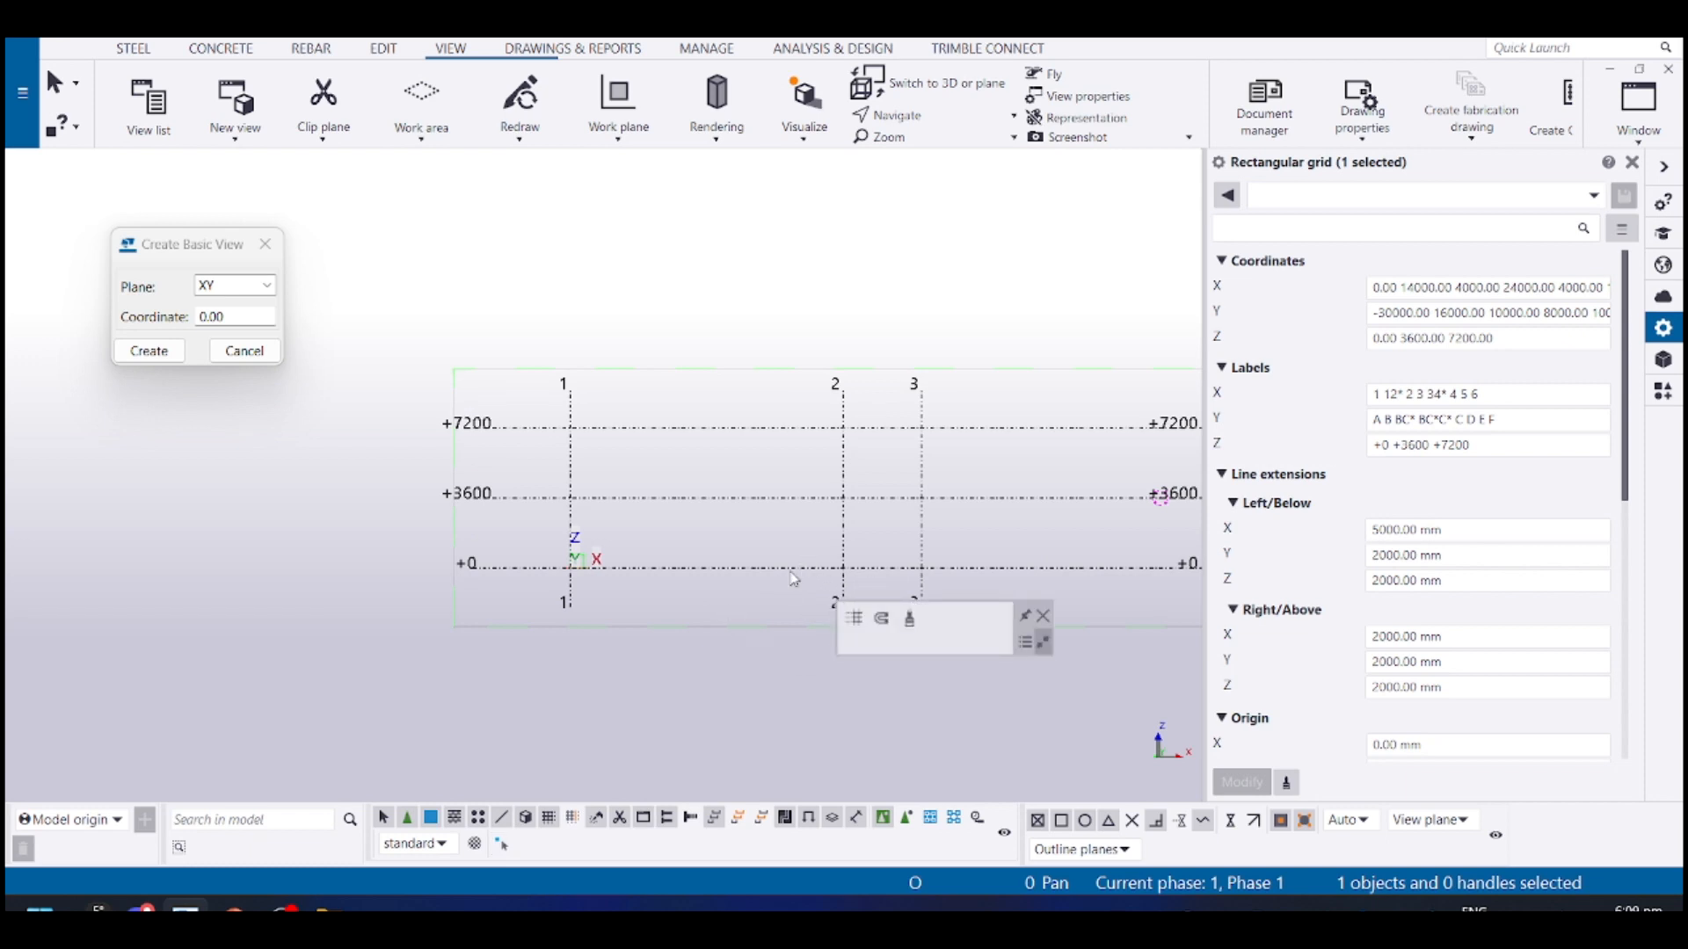
{"action": "key", "text": "alt+Tab"}
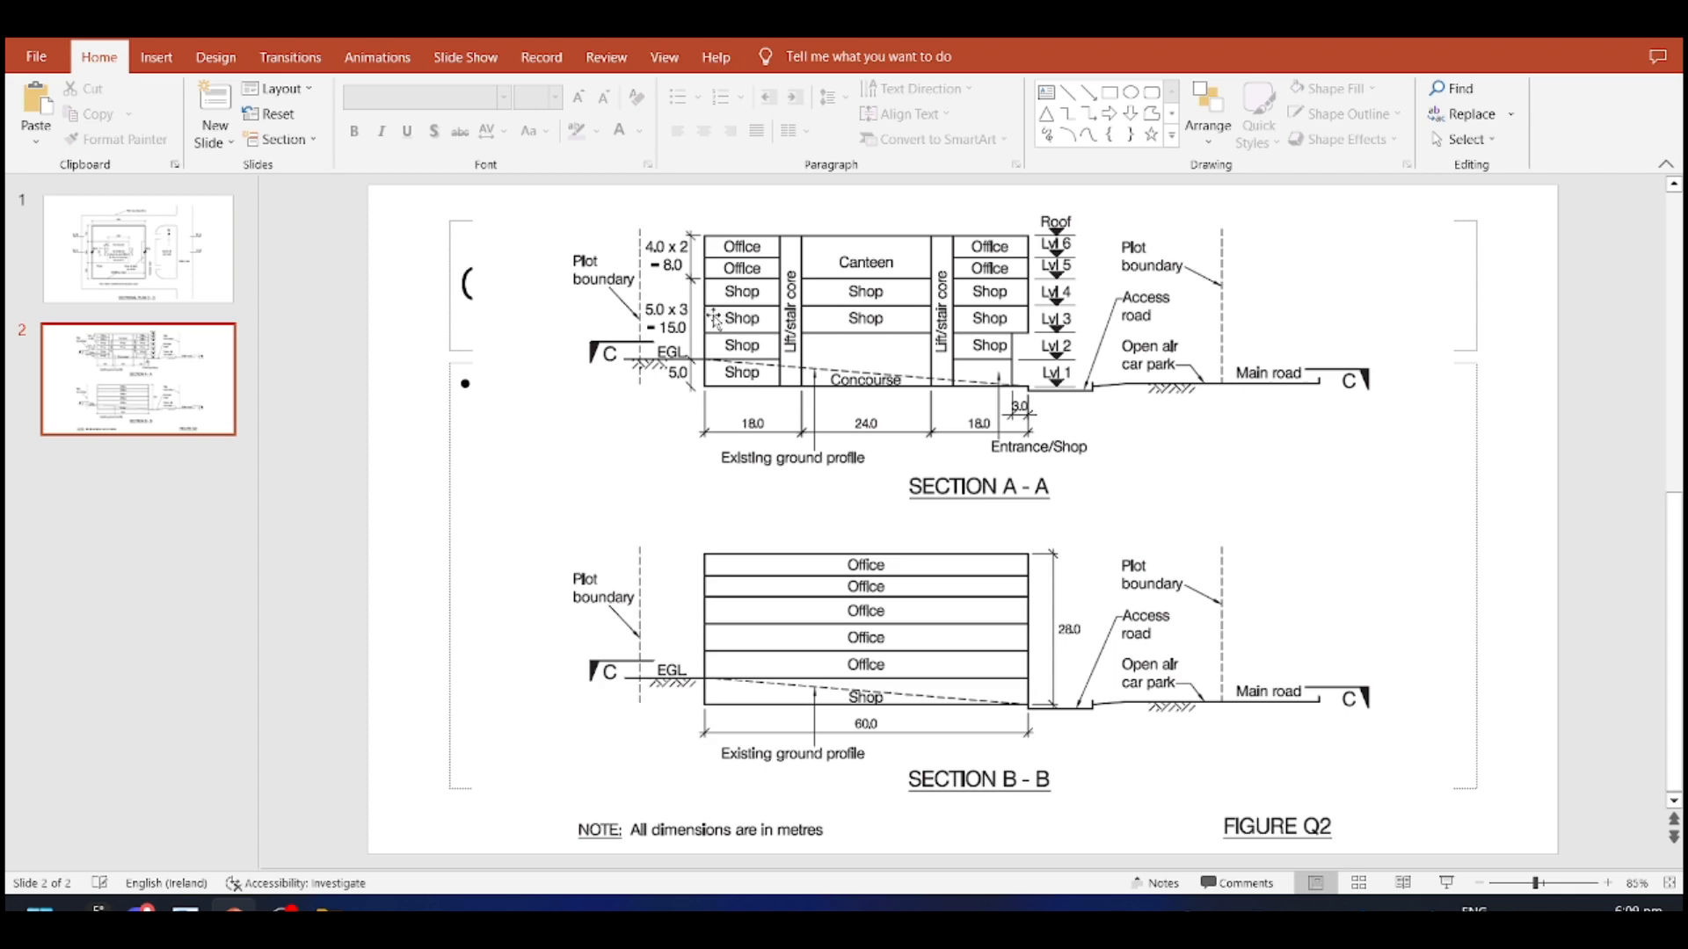
{"action": "key", "text": "alt+Tab"}
{"action": "left_click_drag", "start_coordinate": [1527, 338], "coordinate": [1370, 338]}
{"action": "type", "text": "0"}
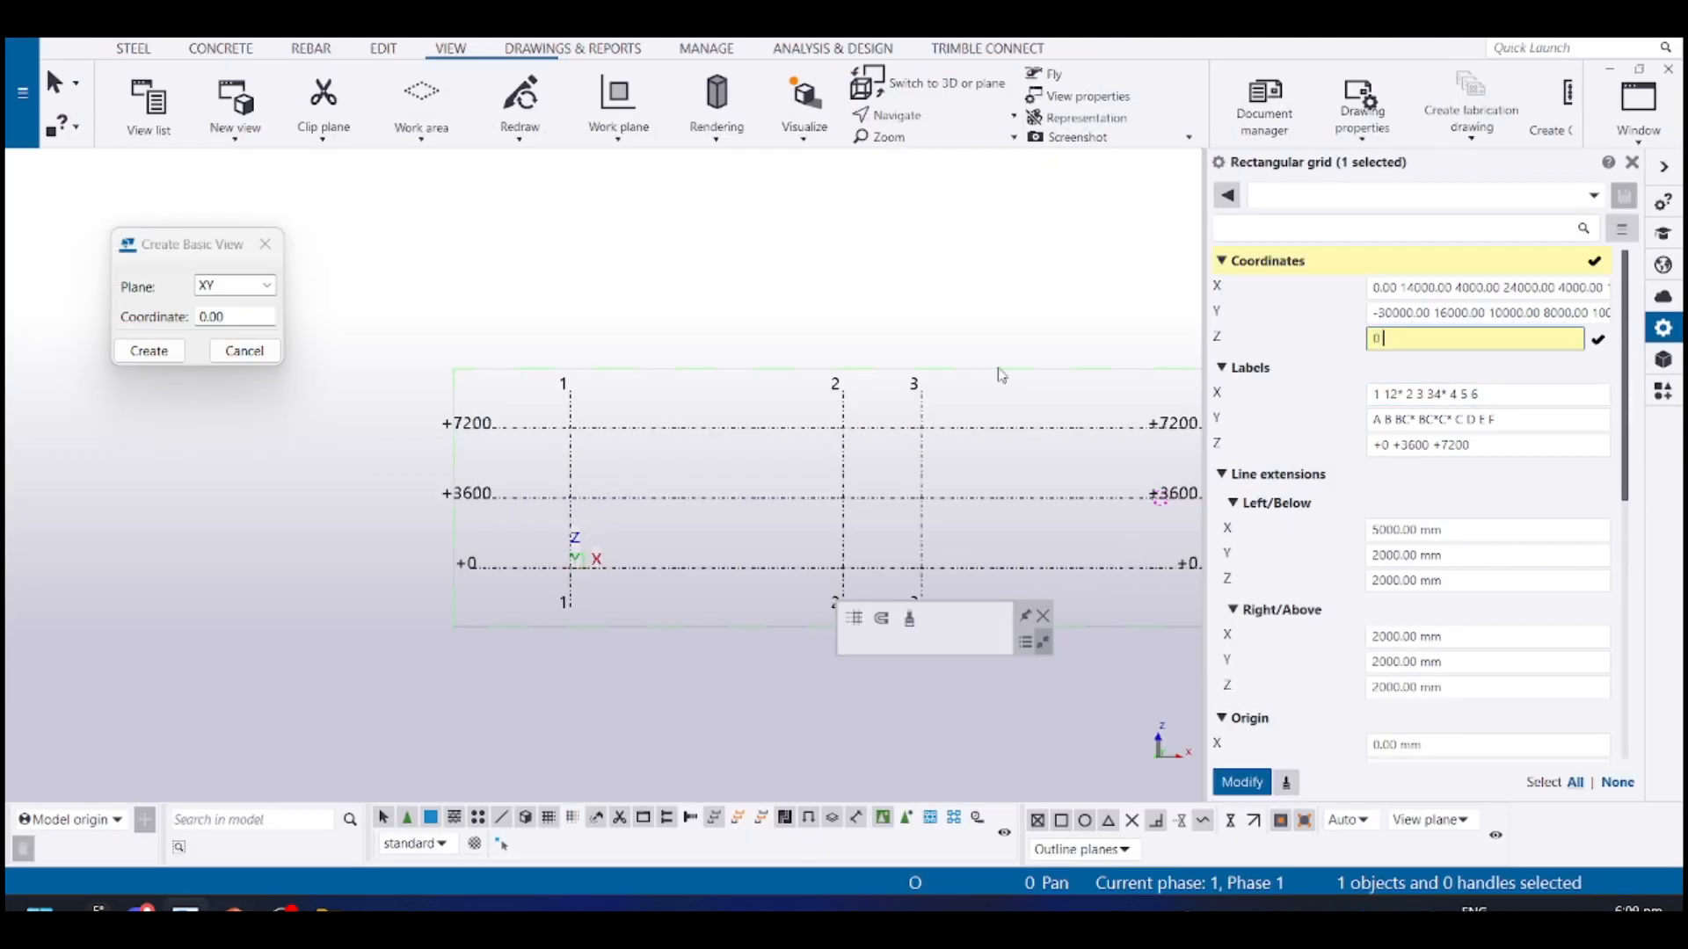
{"action": "type", "text": " 3*5000 2*5000"}
{"action": "key", "text": "Return"}
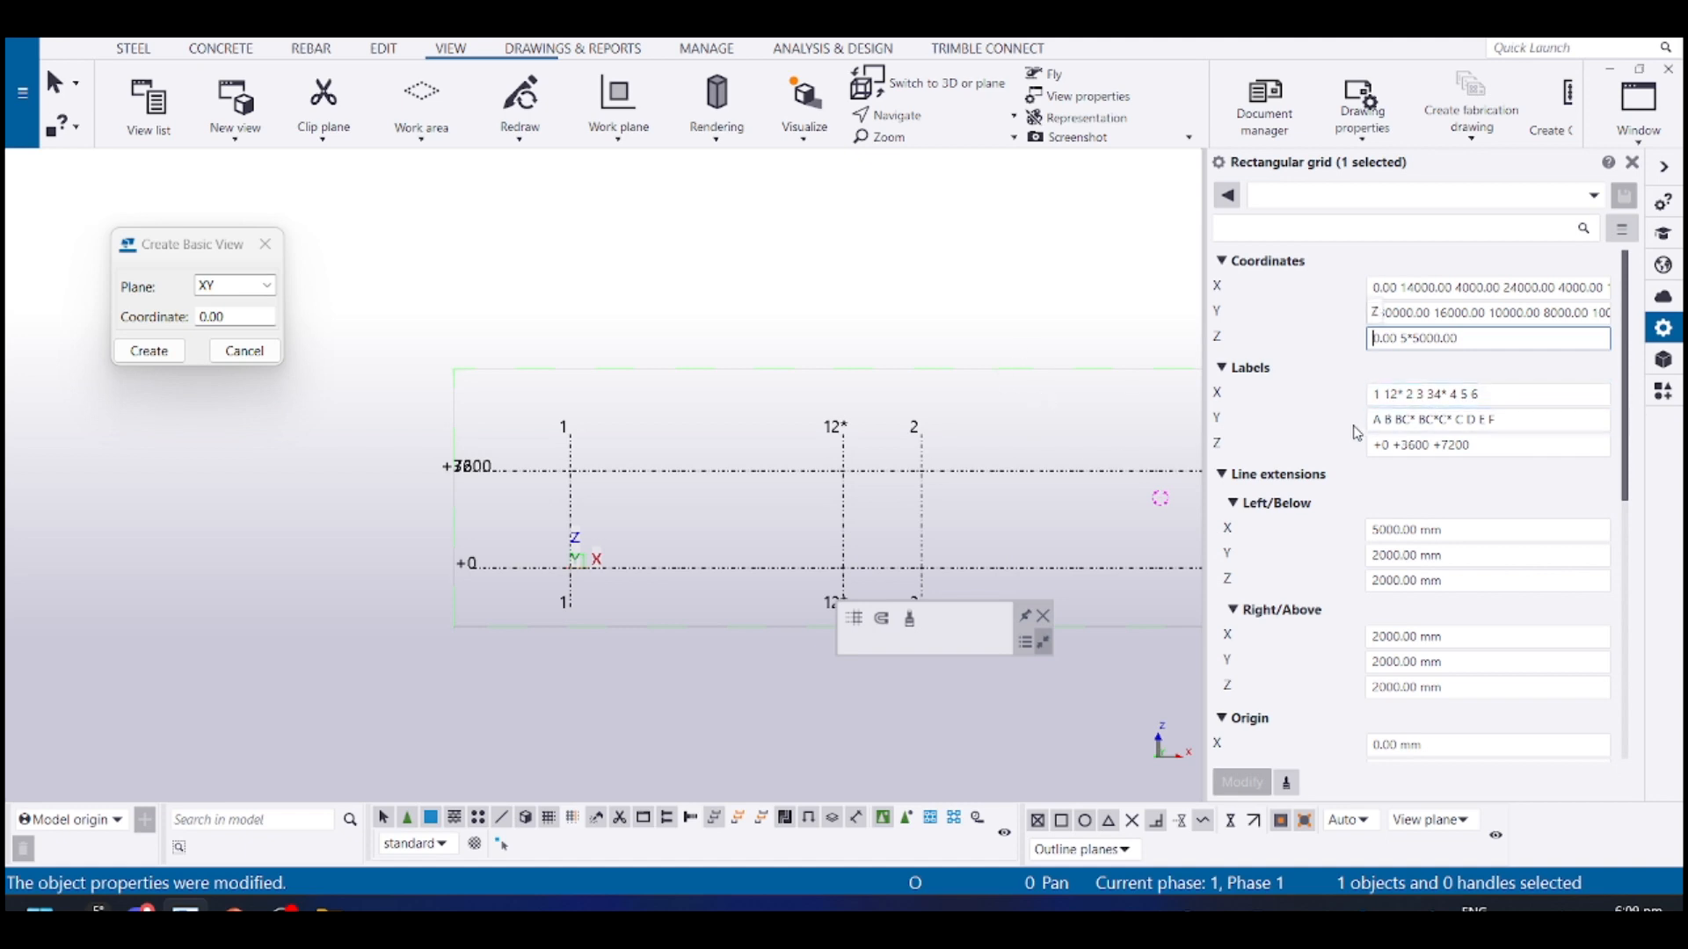
Arrange the PowerPoint building sections and Tekla Structures side by side, ready to replace the grid's Z labels
{"action": "left_click", "coordinate": [1494, 445]}
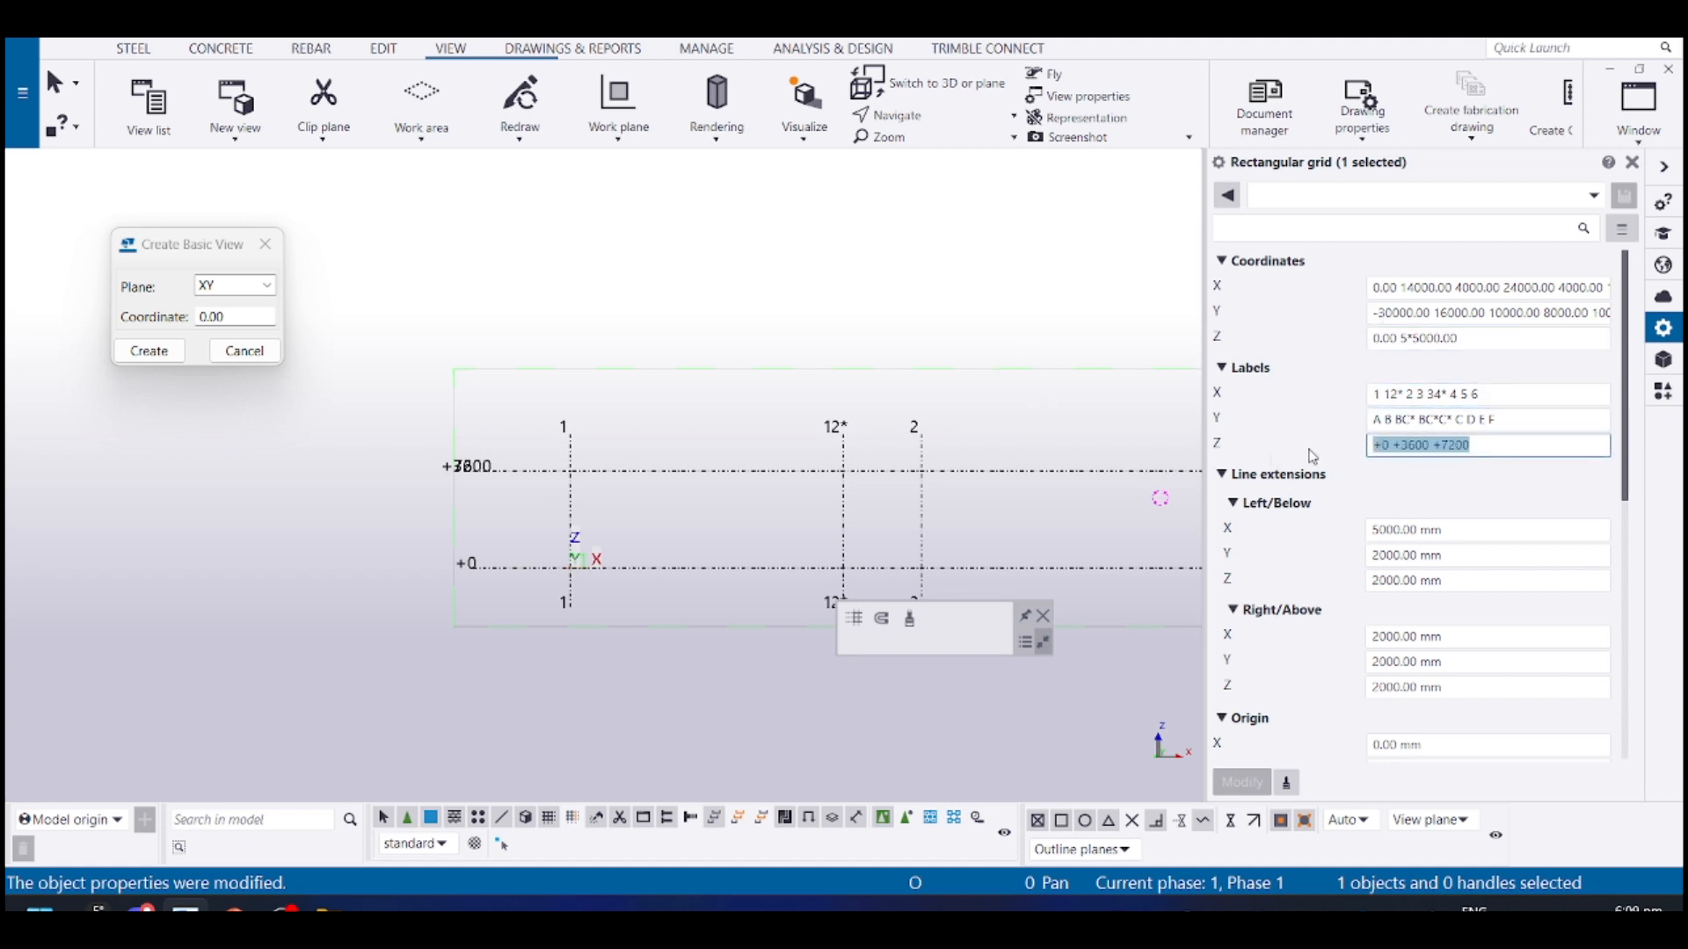
{"action": "key", "text": "alt+Tab"}
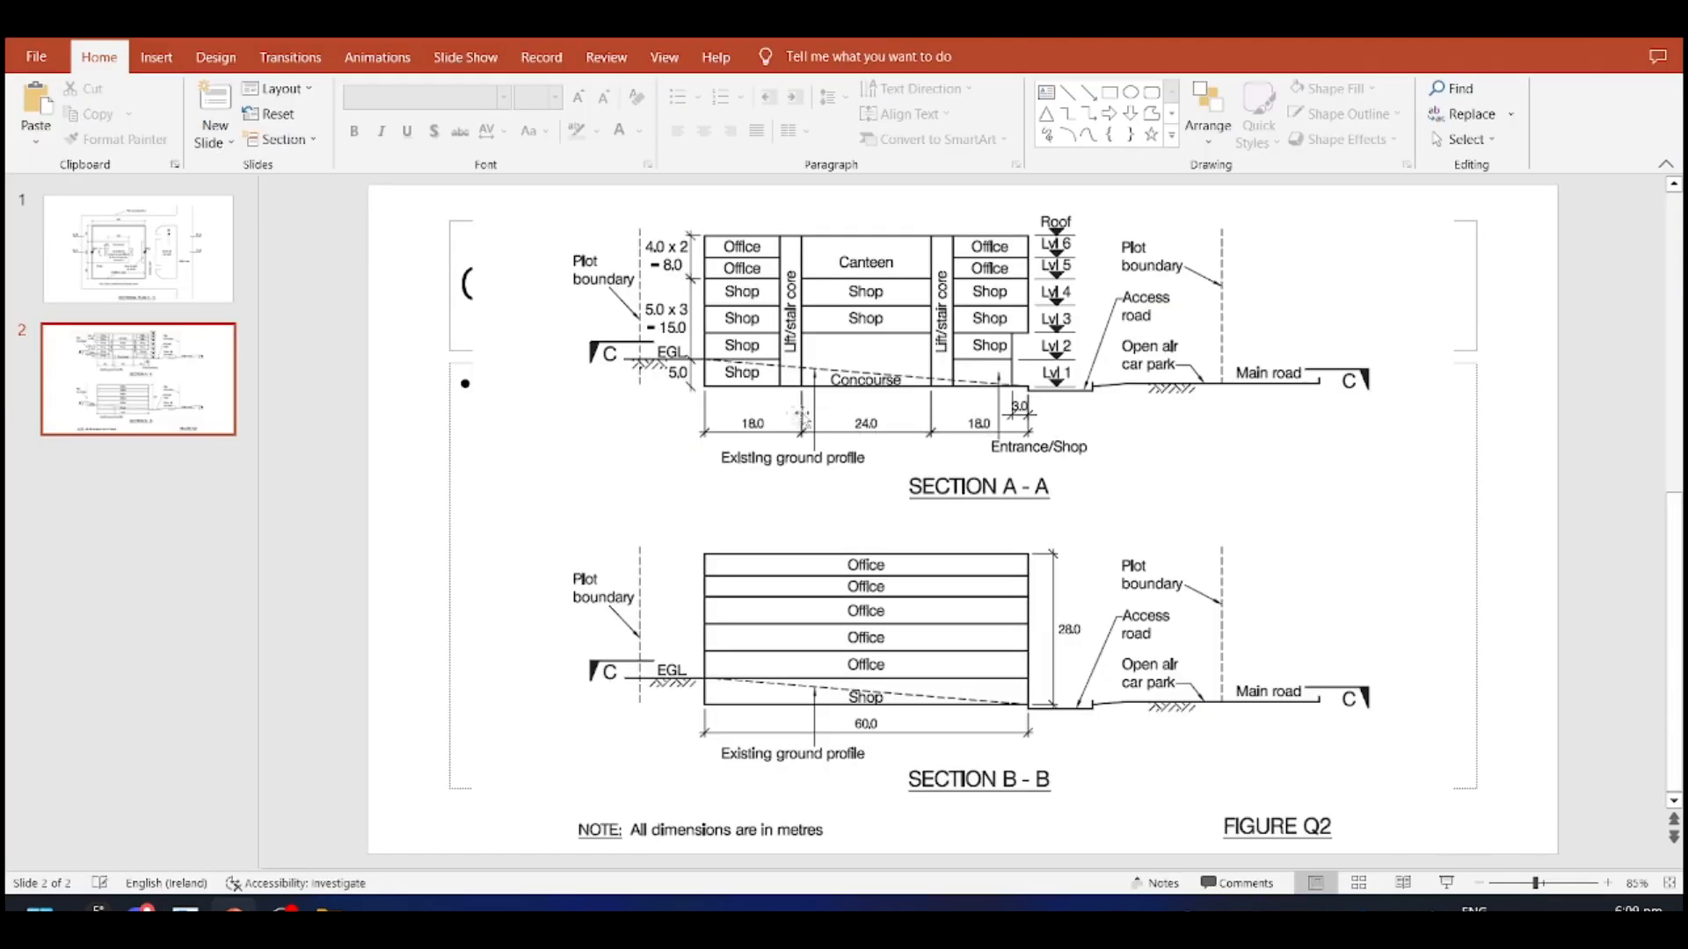
{"action": "key", "text": "alt+Tab"}
{"action": "key", "text": "alt+Tab"}
{"action": "key", "text": "super+Left"}
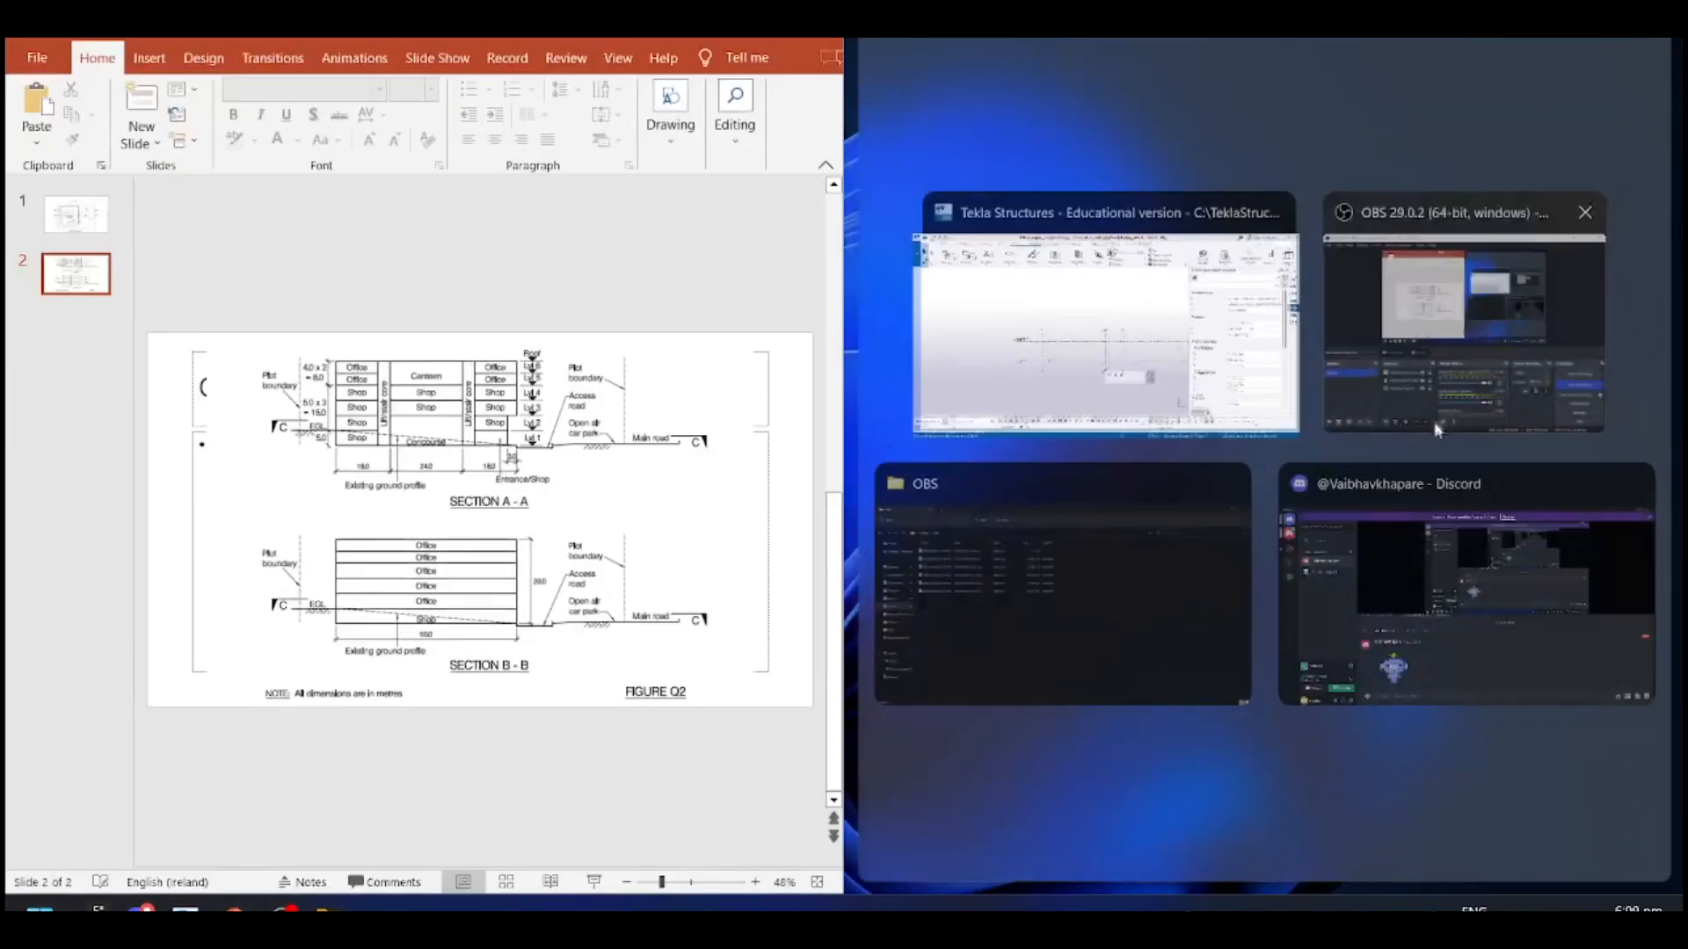
{"action": "left_click", "coordinate": [1194, 343]}
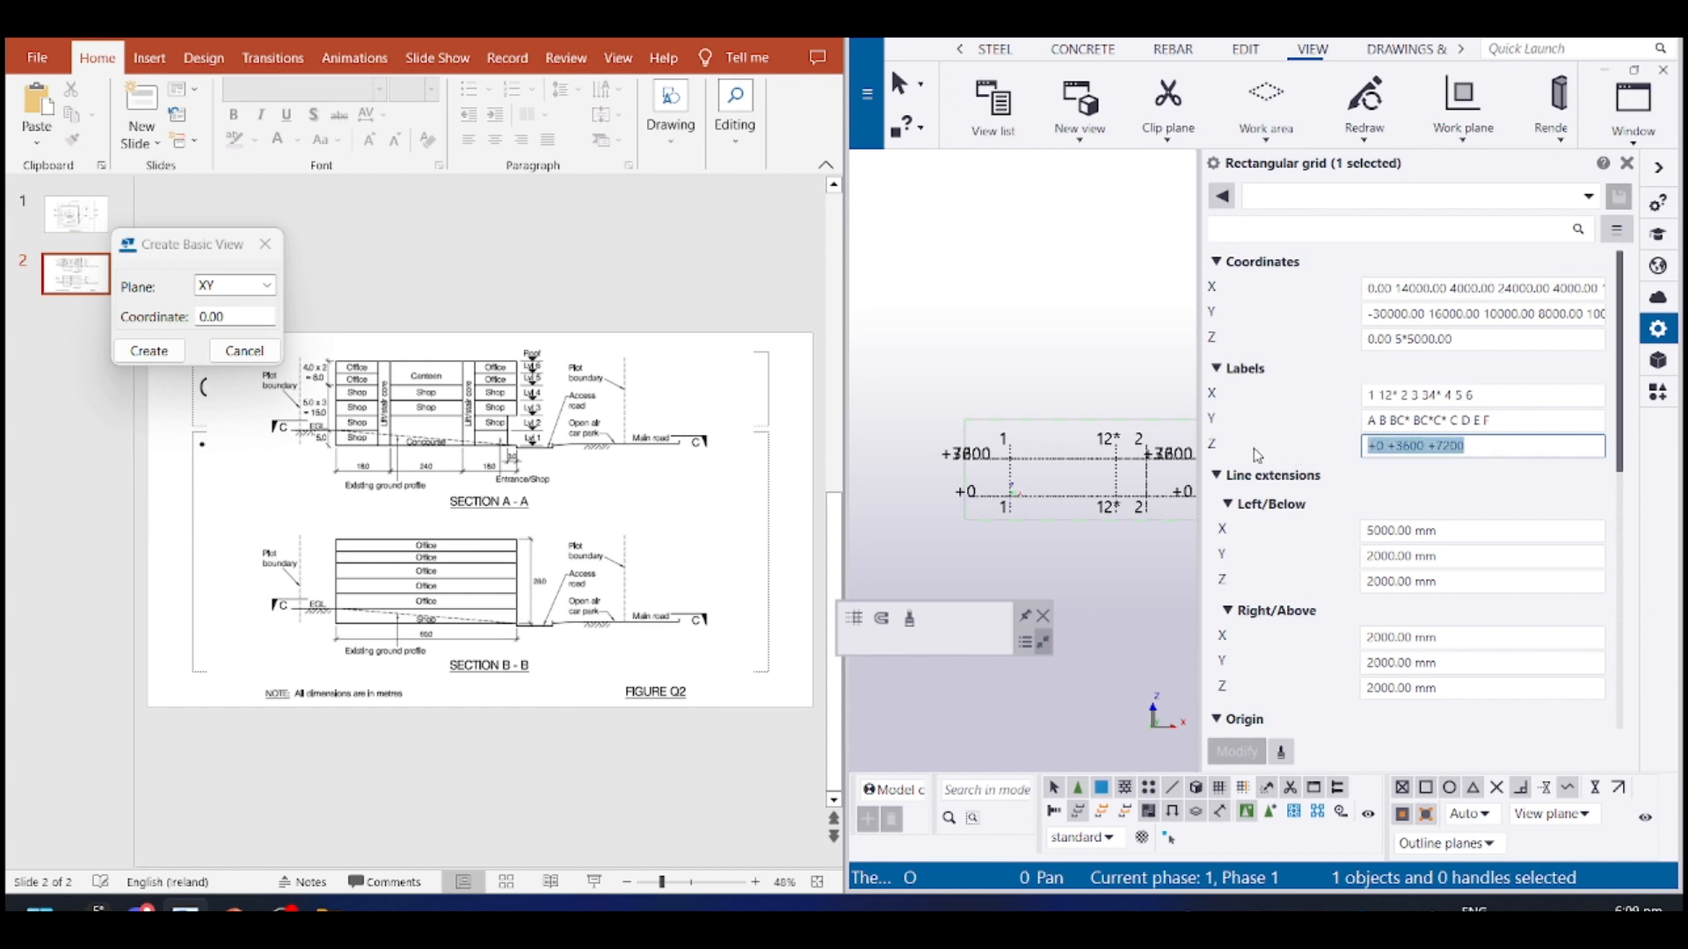
Set the grid's Z labels to L0 L1 L2 L3 L4 L5 L6 ROOF and apply the change
{"action": "type", "text": "1"}
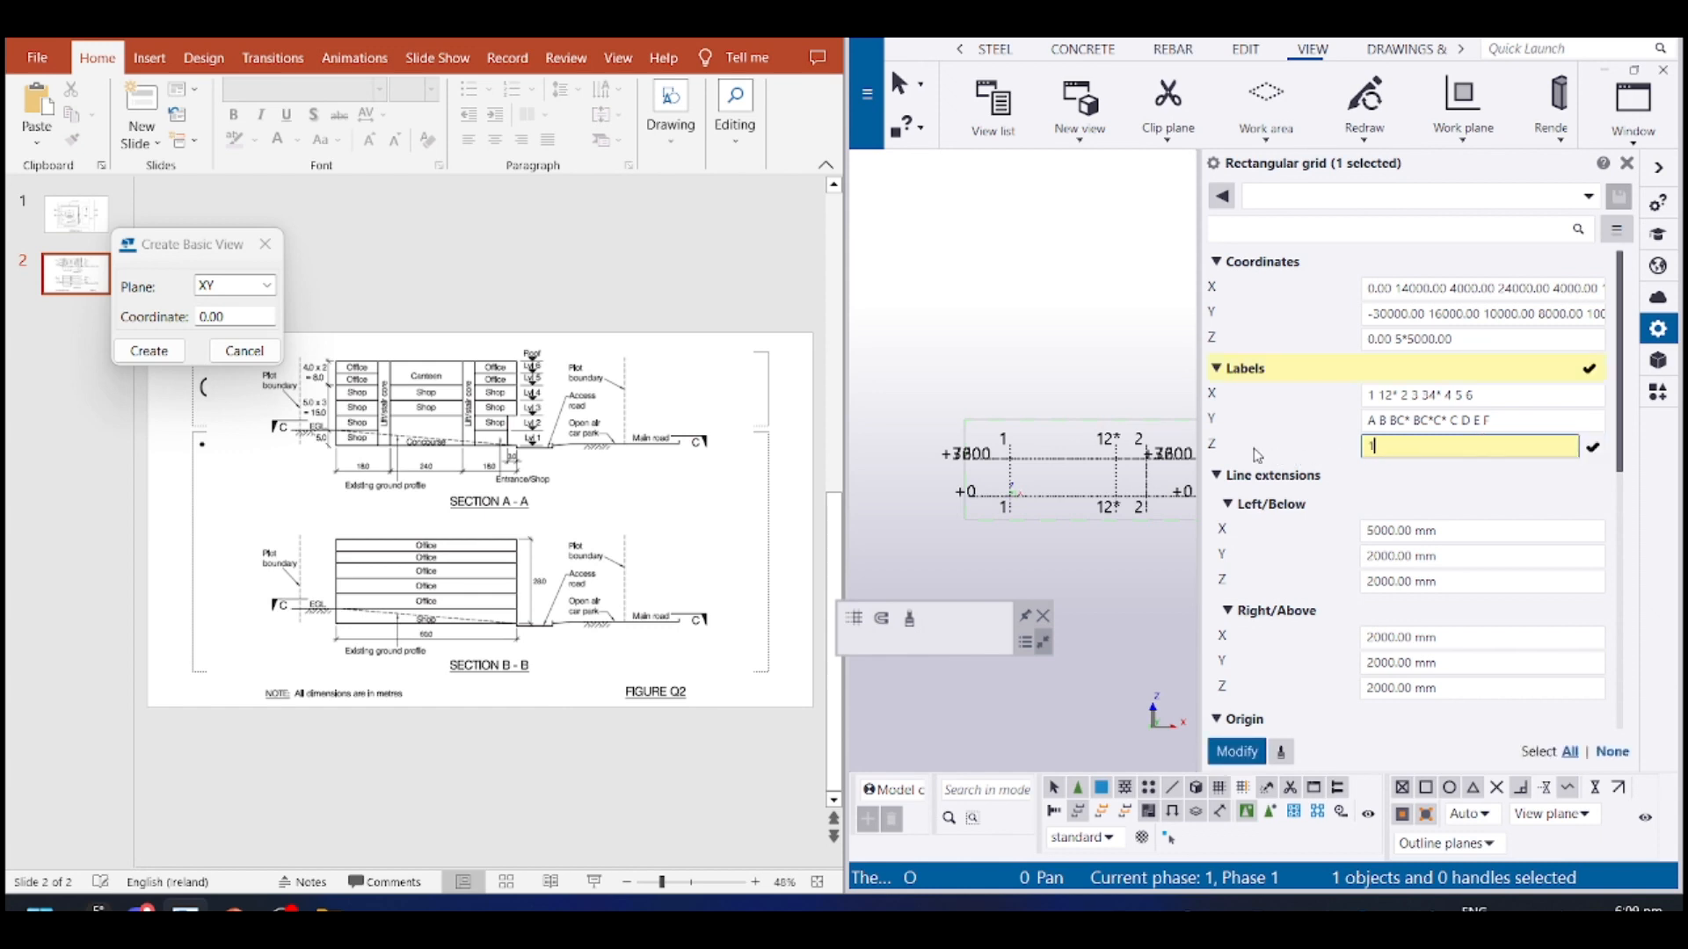
{"action": "key", "text": "BackSpace"}
{"action": "type", "text": "l1"}
{"action": "key", "text": "BackSpace"}
{"action": "key", "text": "BackSpace"}
{"action": "type", "text": "L0 L1 L2 L3 L4 L5 L6 ROOF"}
{"action": "key", "text": "Return"}
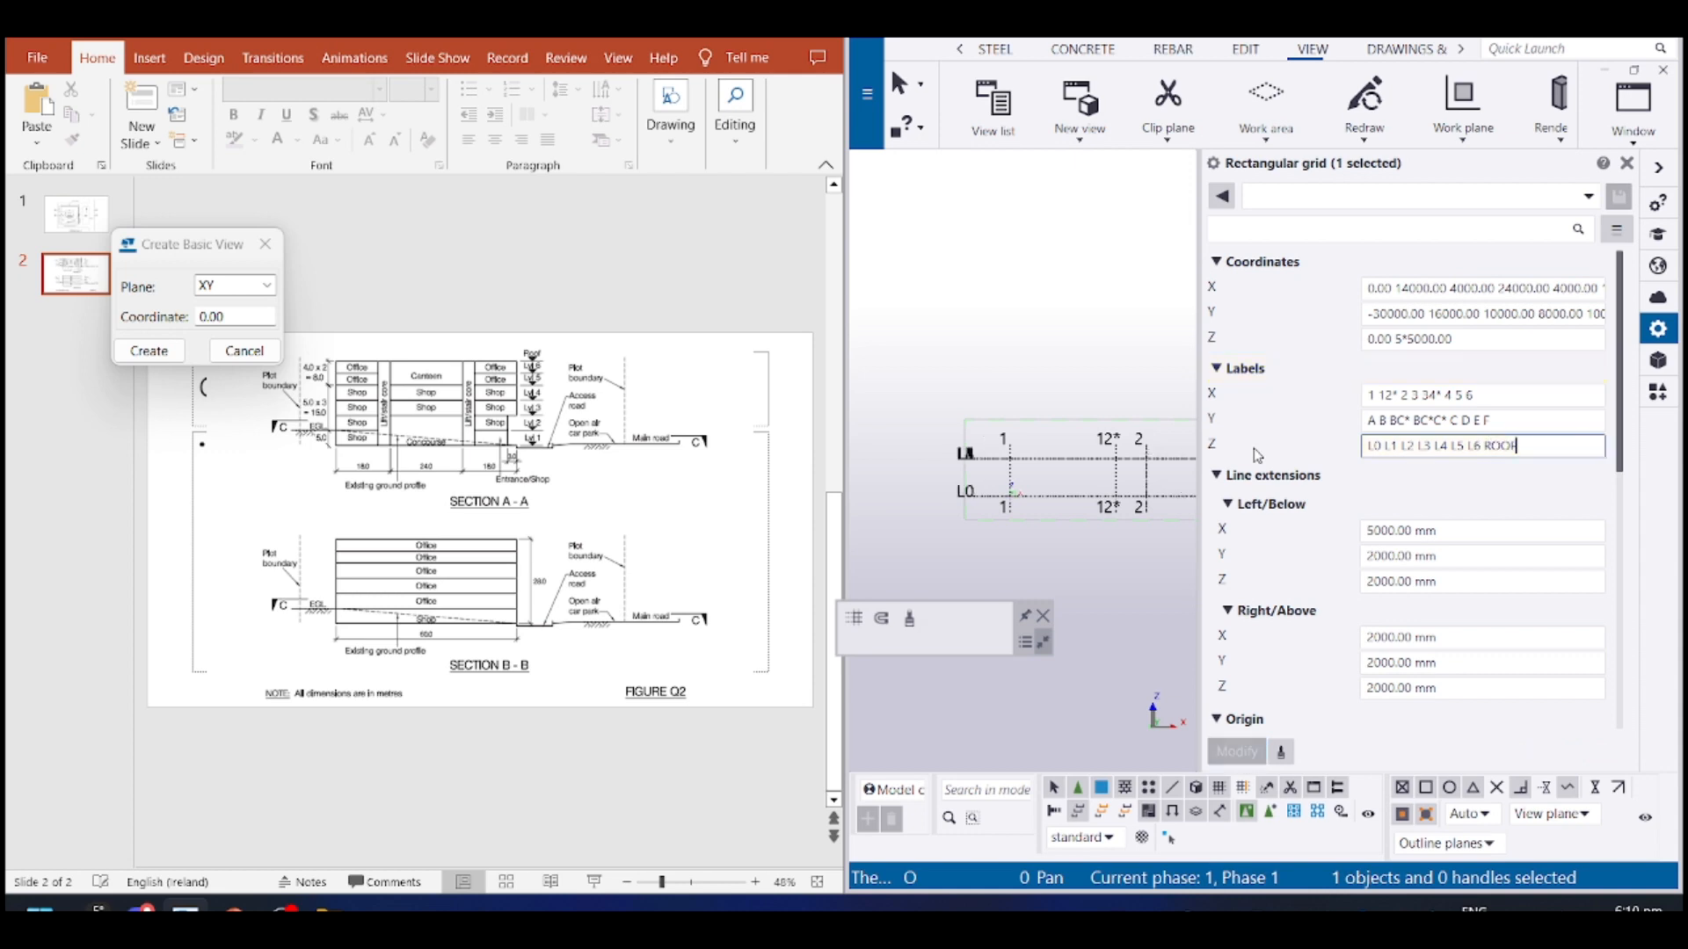
Replace the grid's Z spacings after 0.00 with 5000 5000 and apply the change
{"action": "scroll", "coordinate": [1057, 513], "scroll_direction": "down", "scroll_amount": 2}
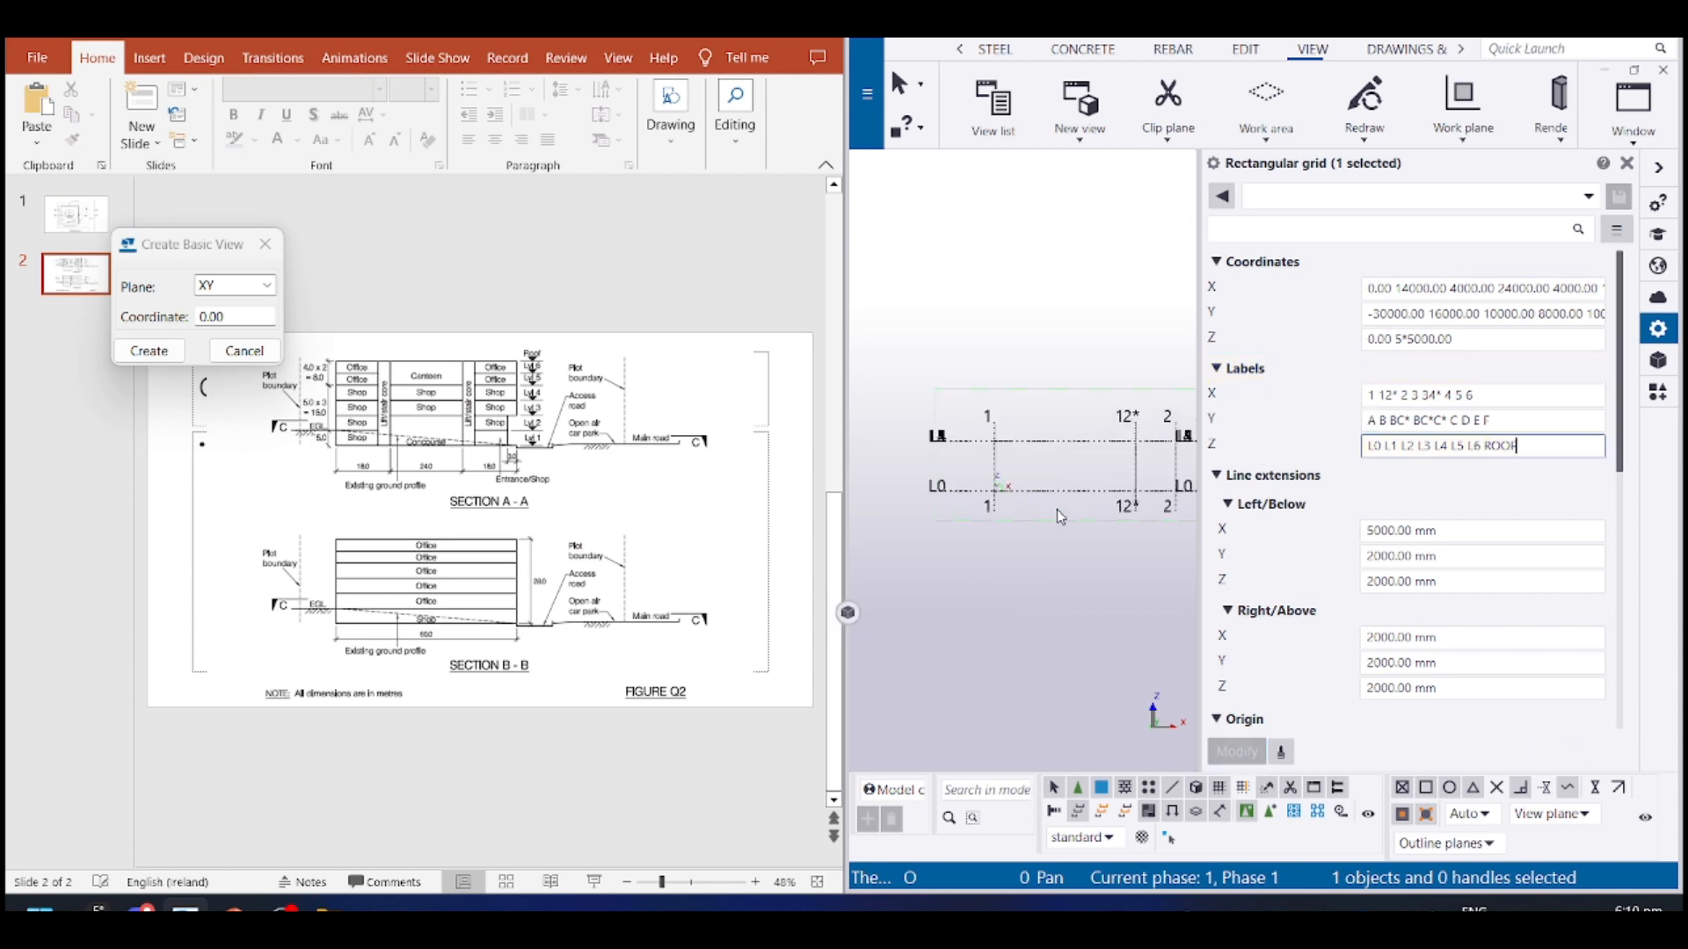
{"action": "double_click", "coordinate": [1405, 338]}
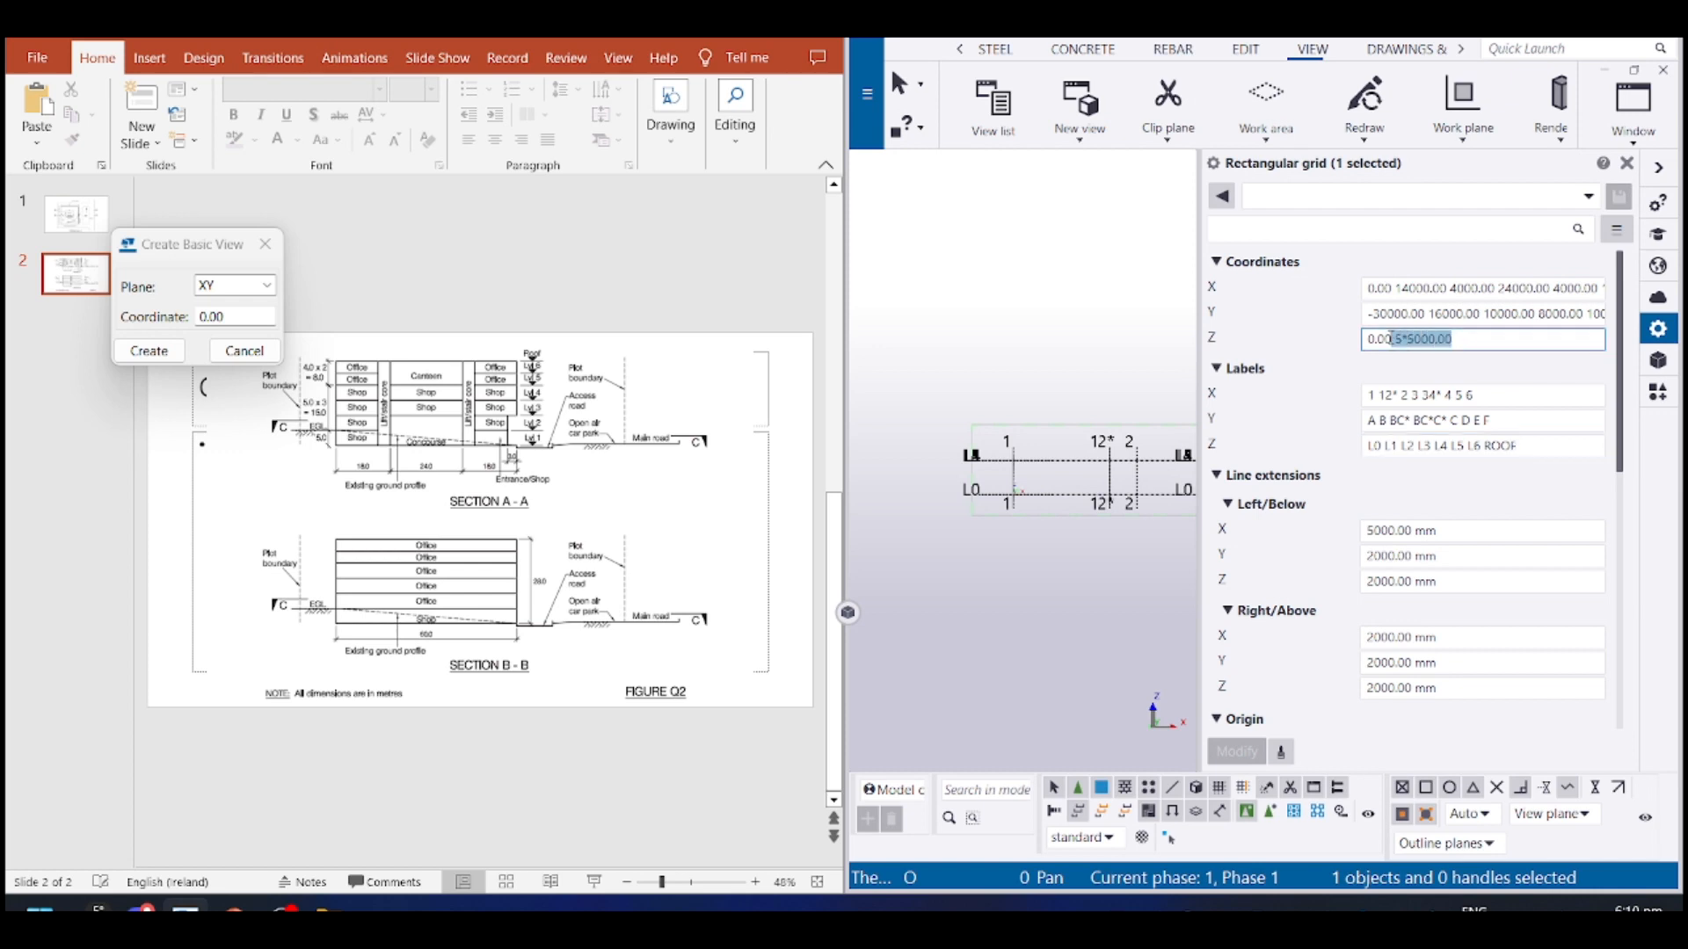
{"action": "left_click_drag", "start_coordinate": [1404, 337], "coordinate": [1398, 336]}
{"action": "left_click_drag", "start_coordinate": [1460, 344], "coordinate": [1399, 339]}
{"action": "type", "text": "5000 5000"}
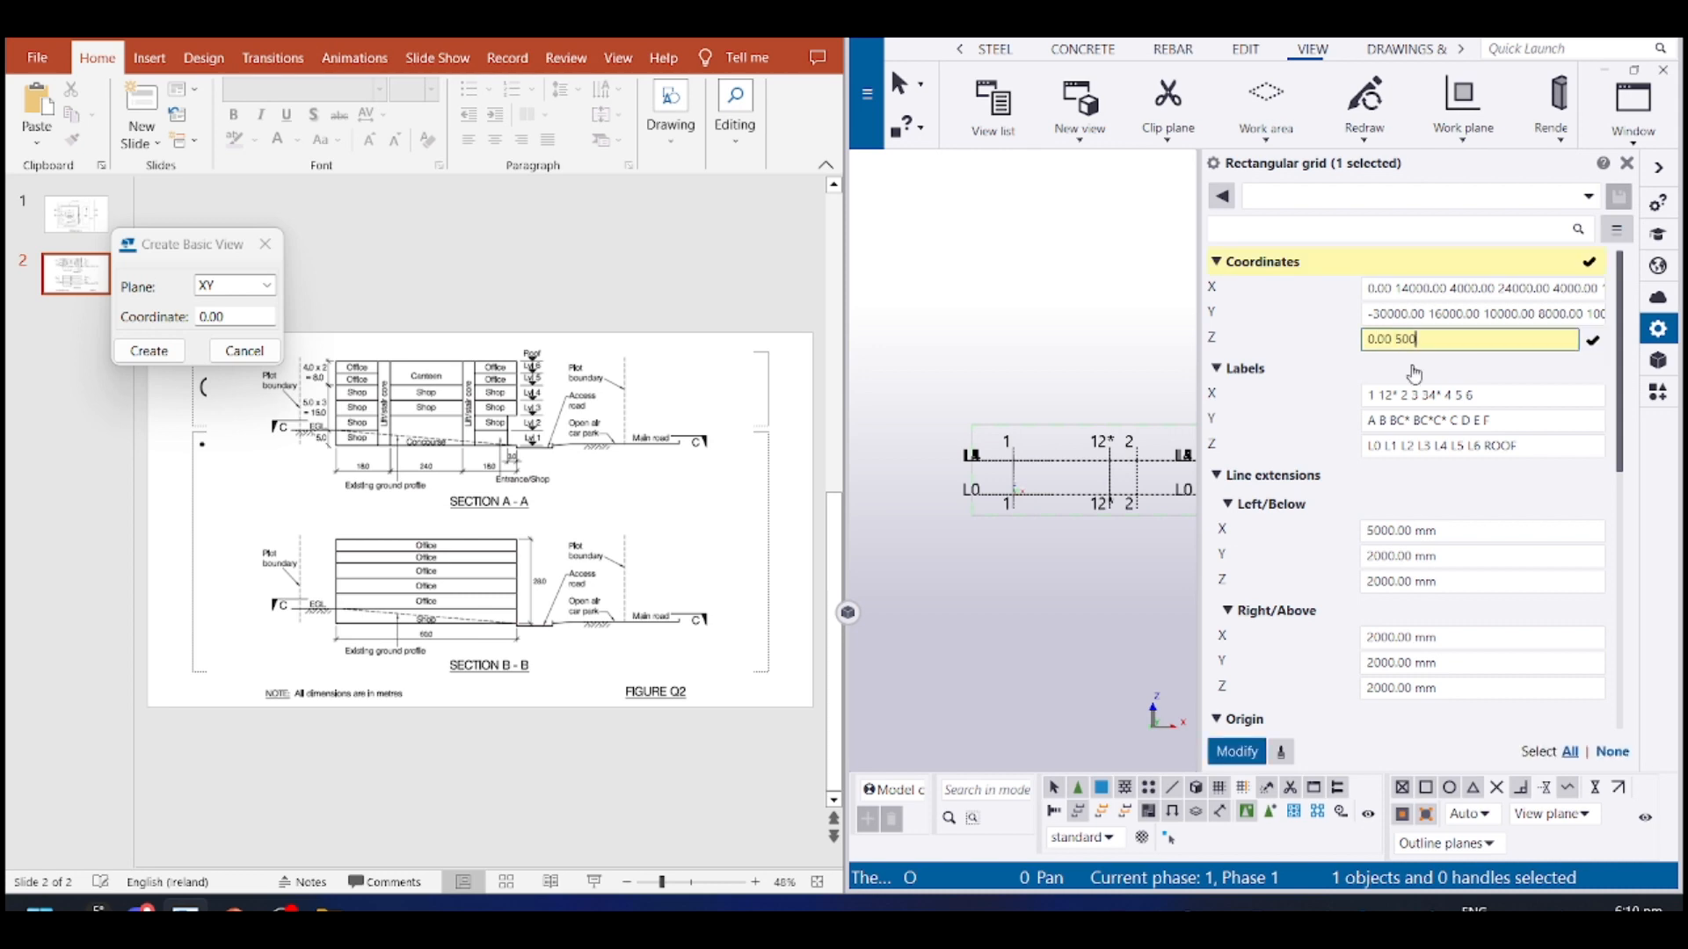
{"action": "key", "text": "Return"}
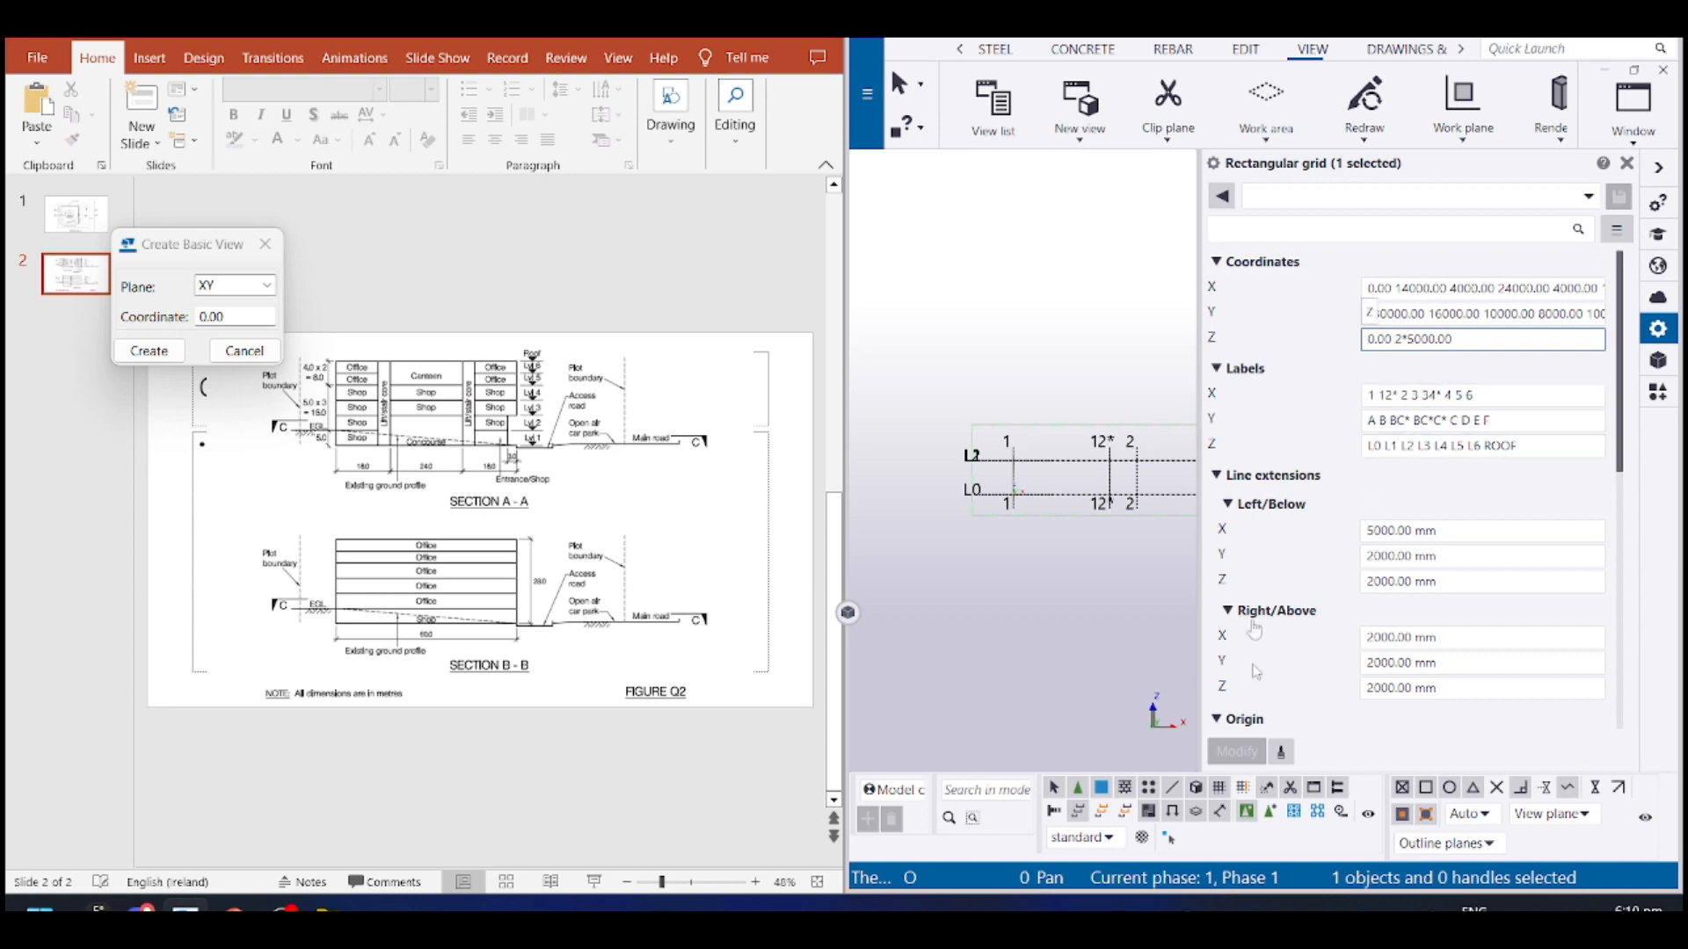
Inspect the level lines at an angle and add a 4000.00 spacing to the end of the grid's Z coordinates
{"action": "scroll", "coordinate": [918, 449], "scroll_direction": "up", "scroll_amount": 6}
{"action": "scroll", "coordinate": [1071, 503], "scroll_direction": "up", "scroll_amount": 3}
{"action": "scroll", "coordinate": [1040, 460], "scroll_direction": "down", "scroll_amount": 2}
{"action": "middle_click_drag", "start_coordinate": [1040, 460], "coordinate": [991, 462]}
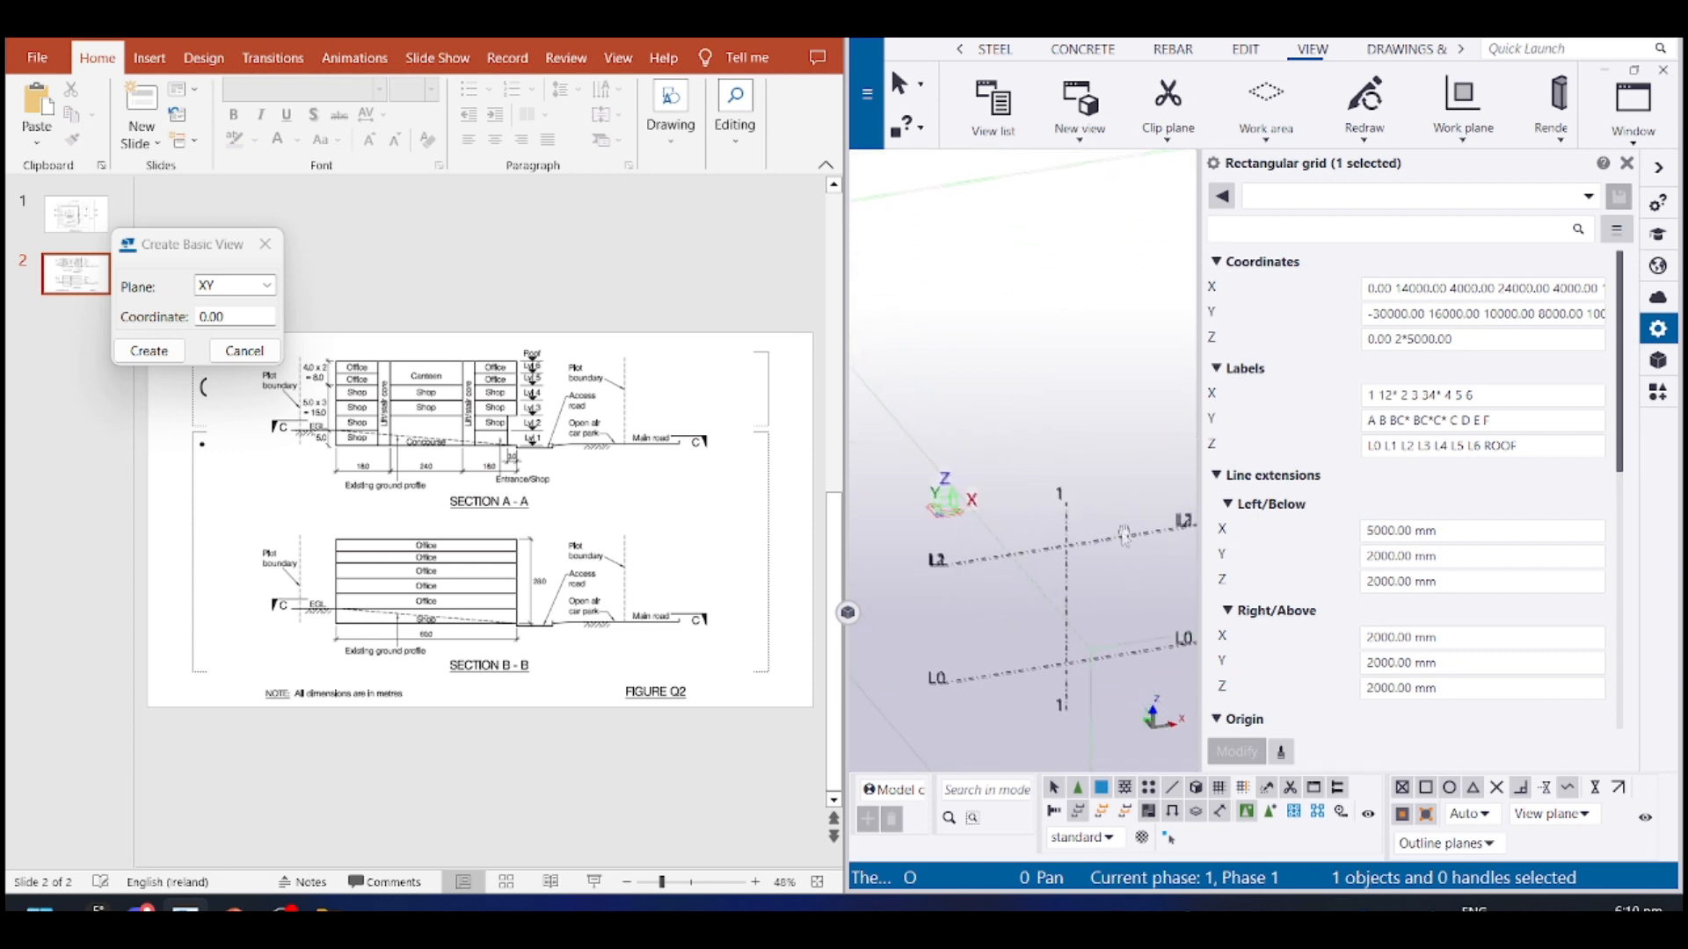
{"action": "left_click", "coordinate": [1467, 336]}
{"action": "left_click", "coordinate": [1470, 341]}
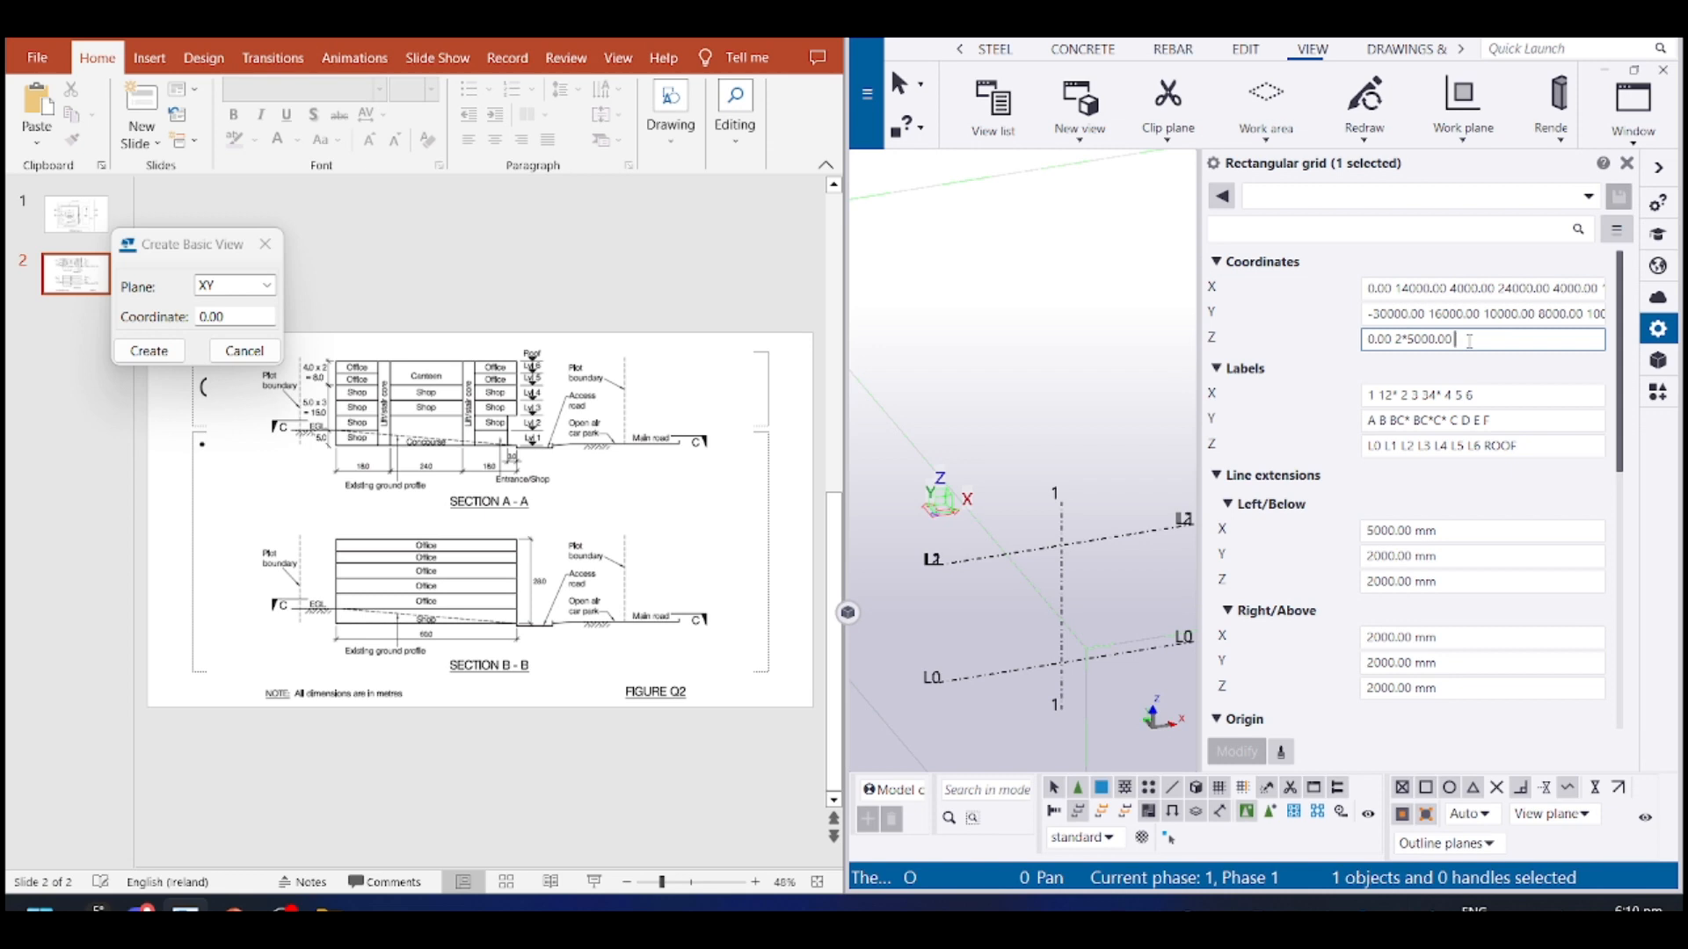
{"action": "type", "text": "4000.00"}
{"action": "key", "text": "Return"}
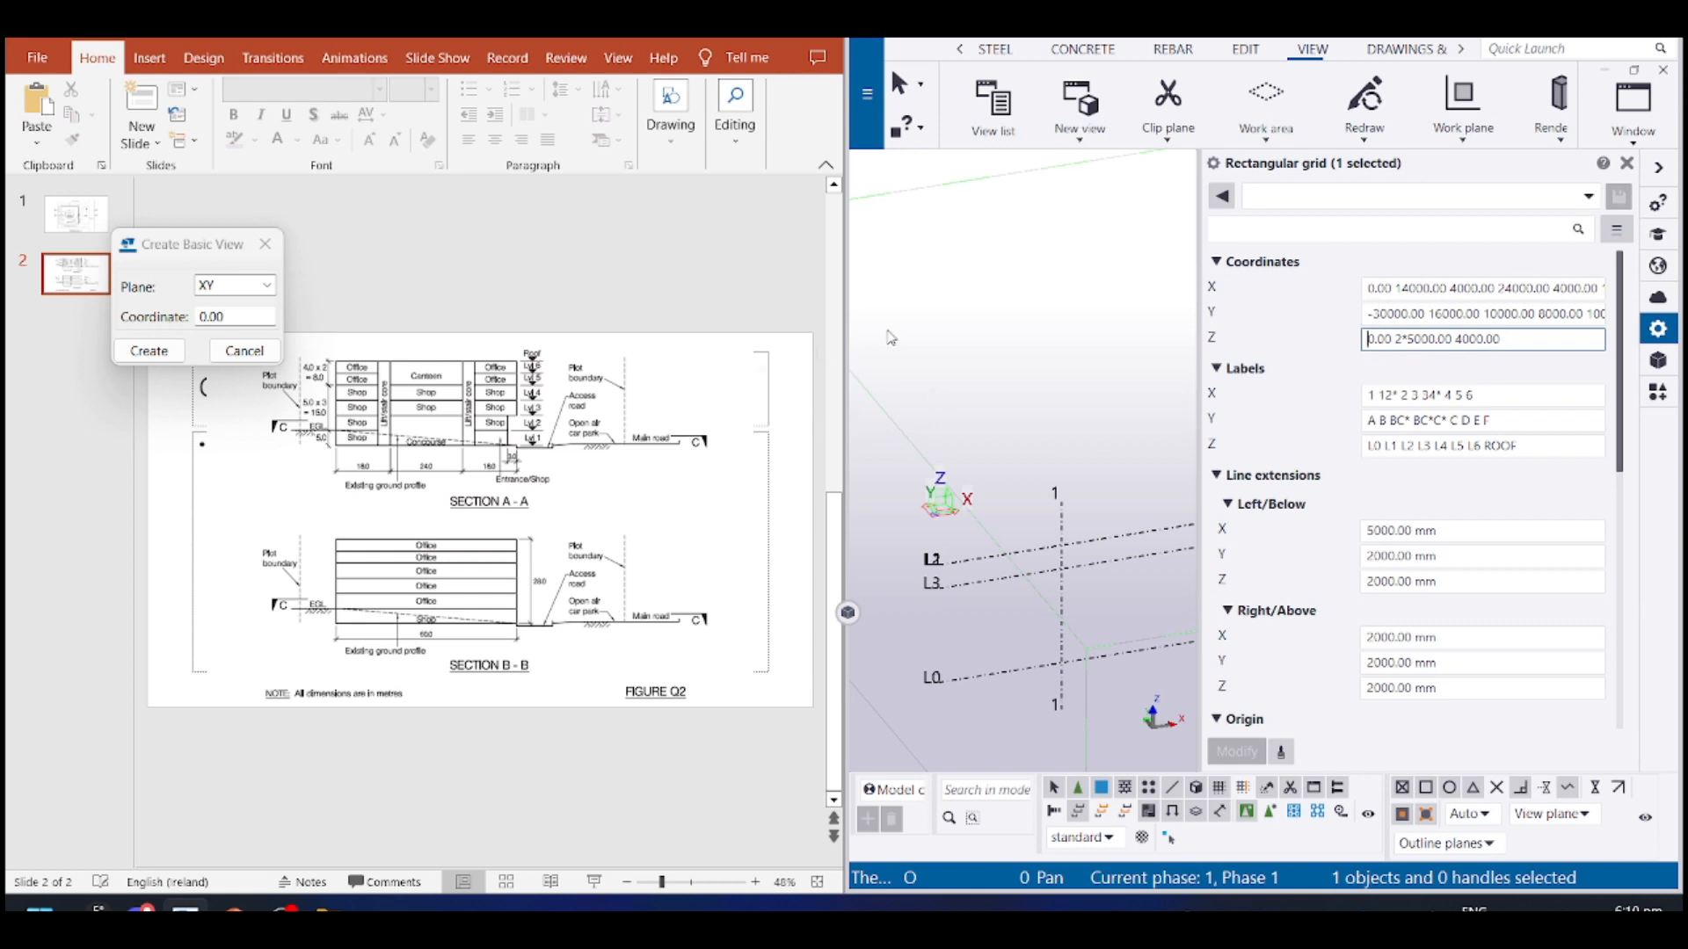
Reselect the rectangular grid and set its Z coordinates to 0.00 5*3000.00
{"action": "right_click", "coordinate": [984, 308]}
{"action": "left_click", "coordinate": [1052, 410]}
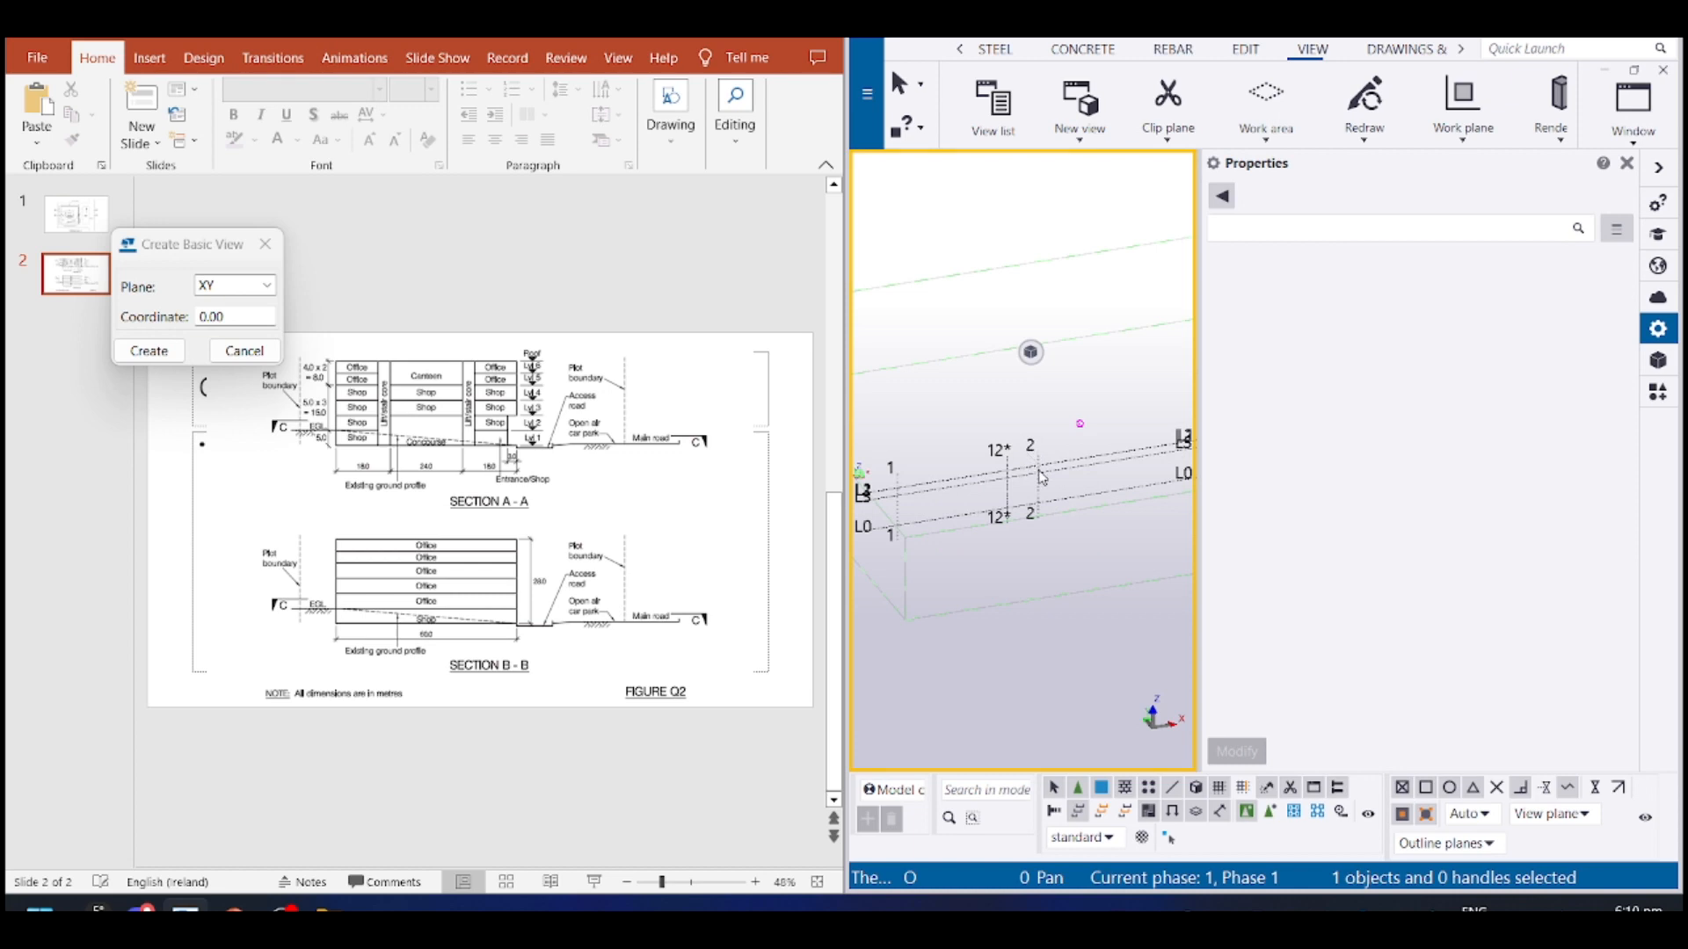
{"action": "left_click", "coordinate": [1039, 475]}
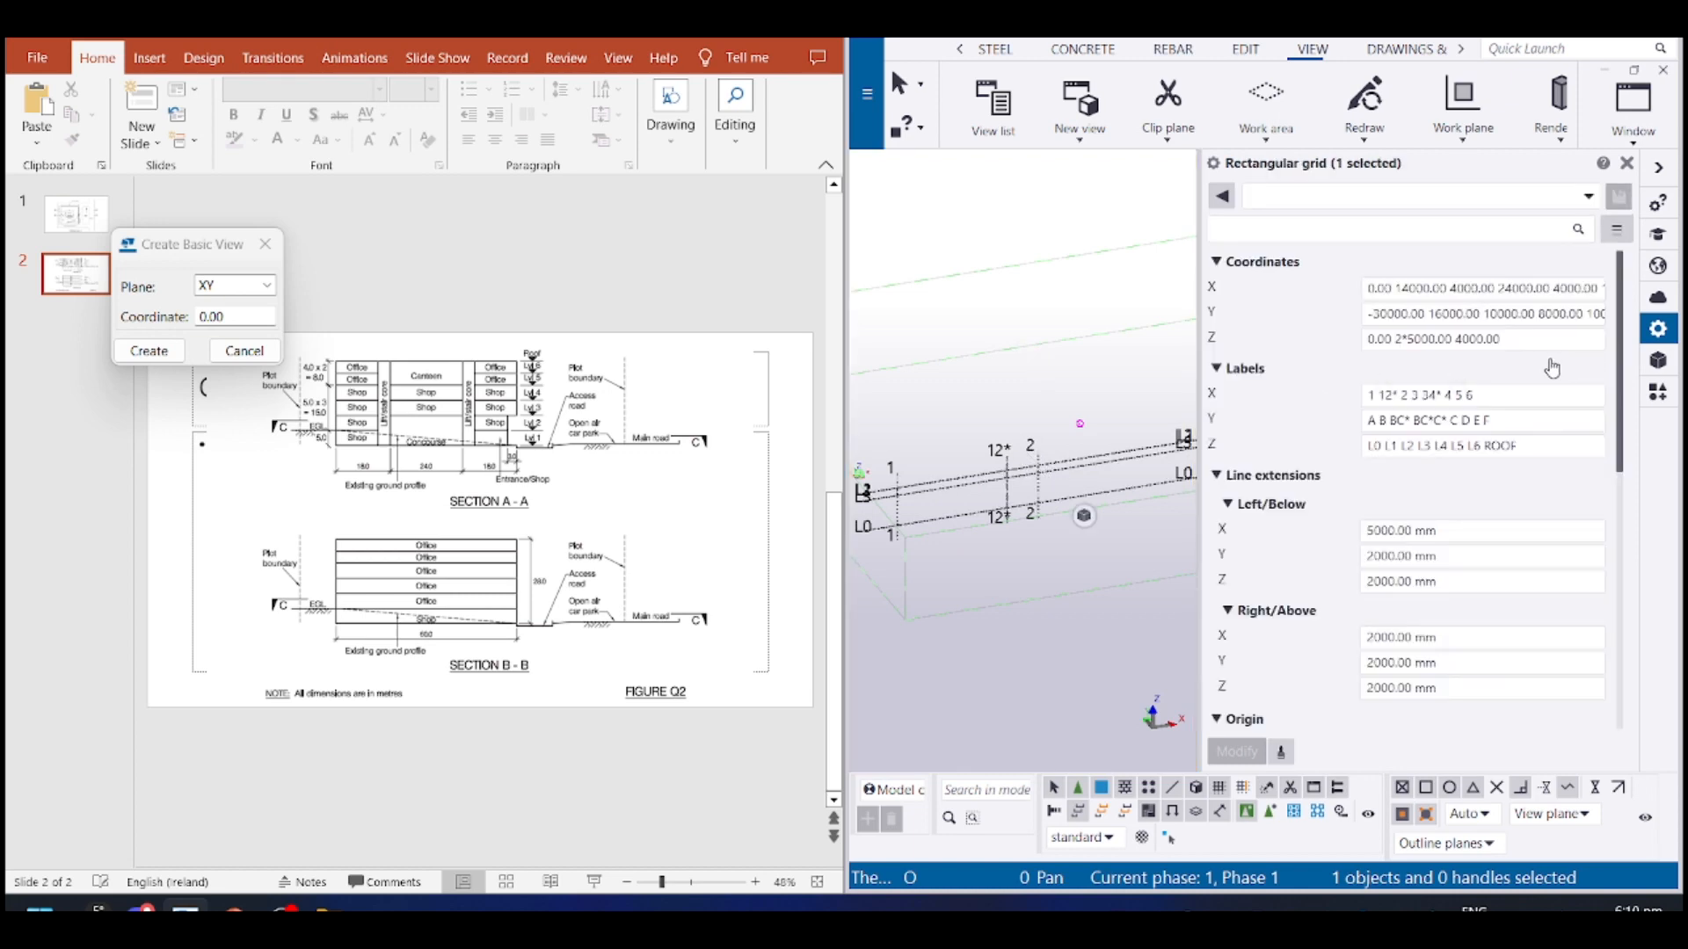
{"action": "left_click", "coordinate": [1437, 343]}
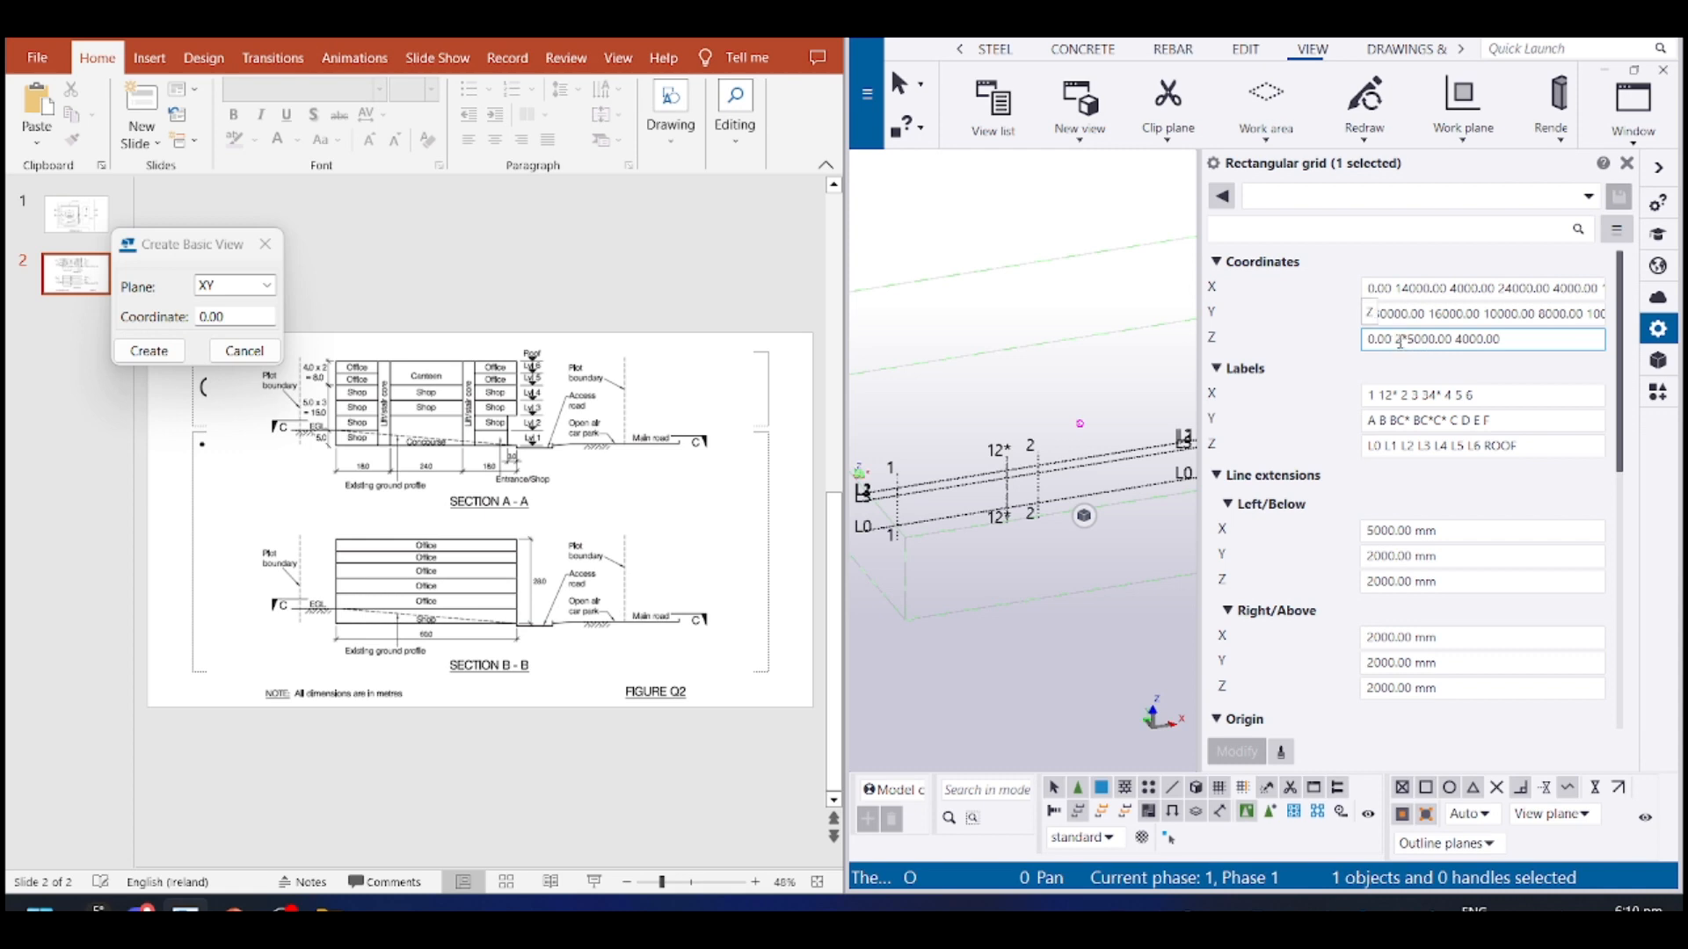
{"action": "left_click_drag", "start_coordinate": [1505, 338], "coordinate": [1395, 340]}
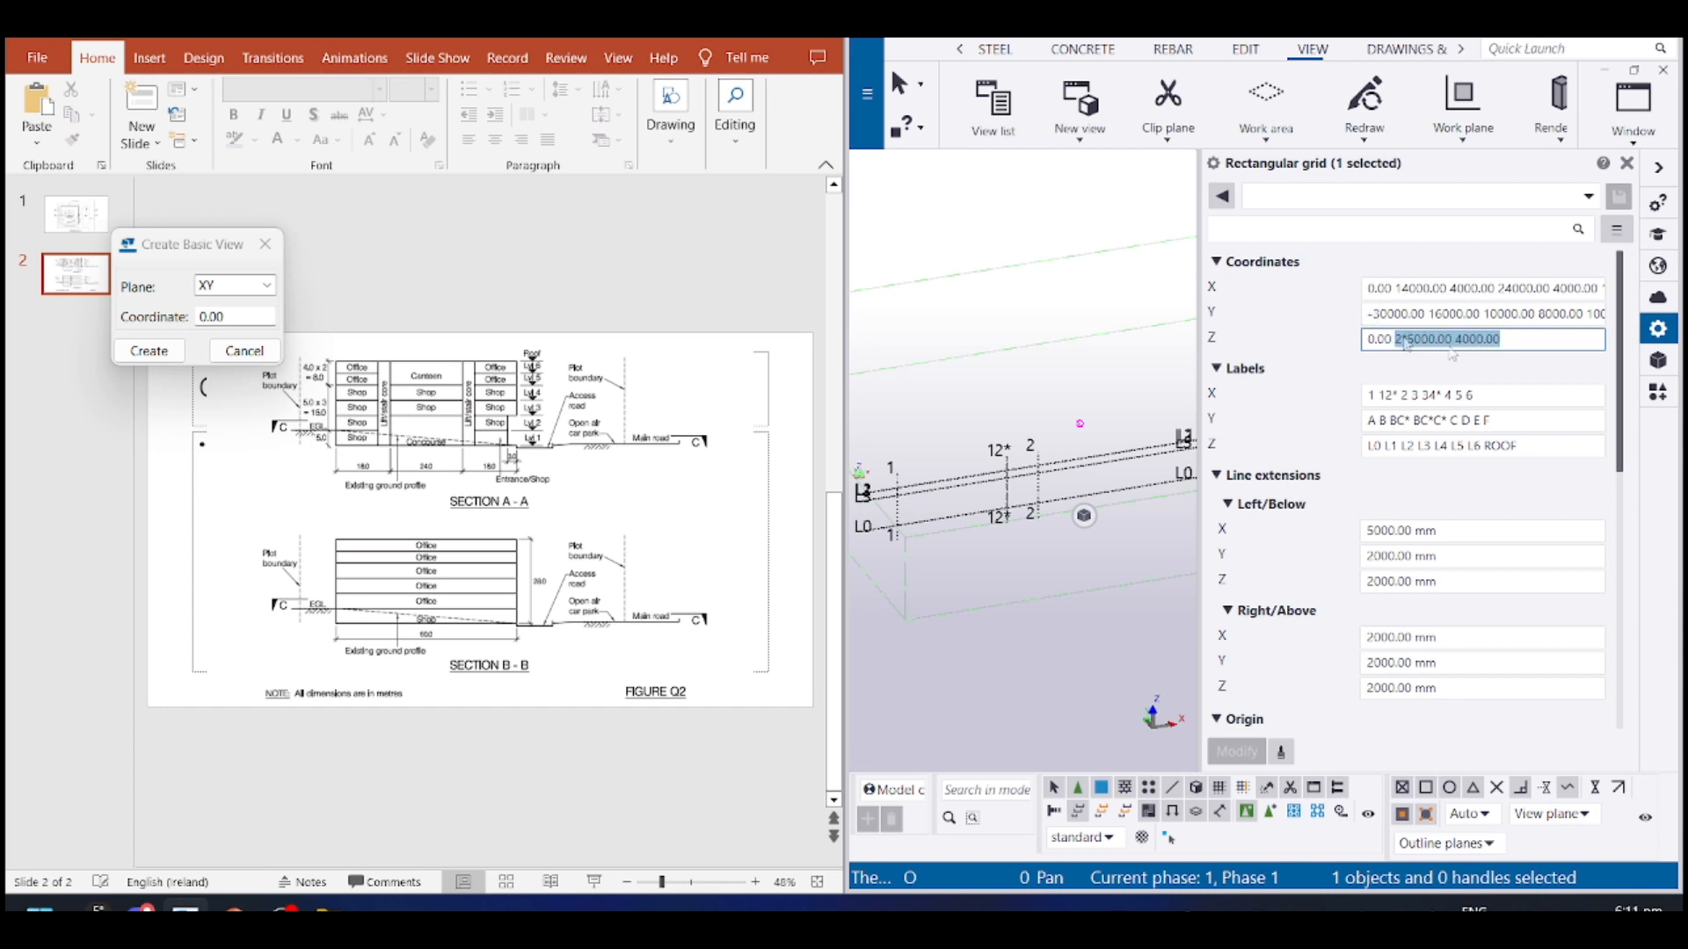
{"action": "type", "text": "3*5000"}
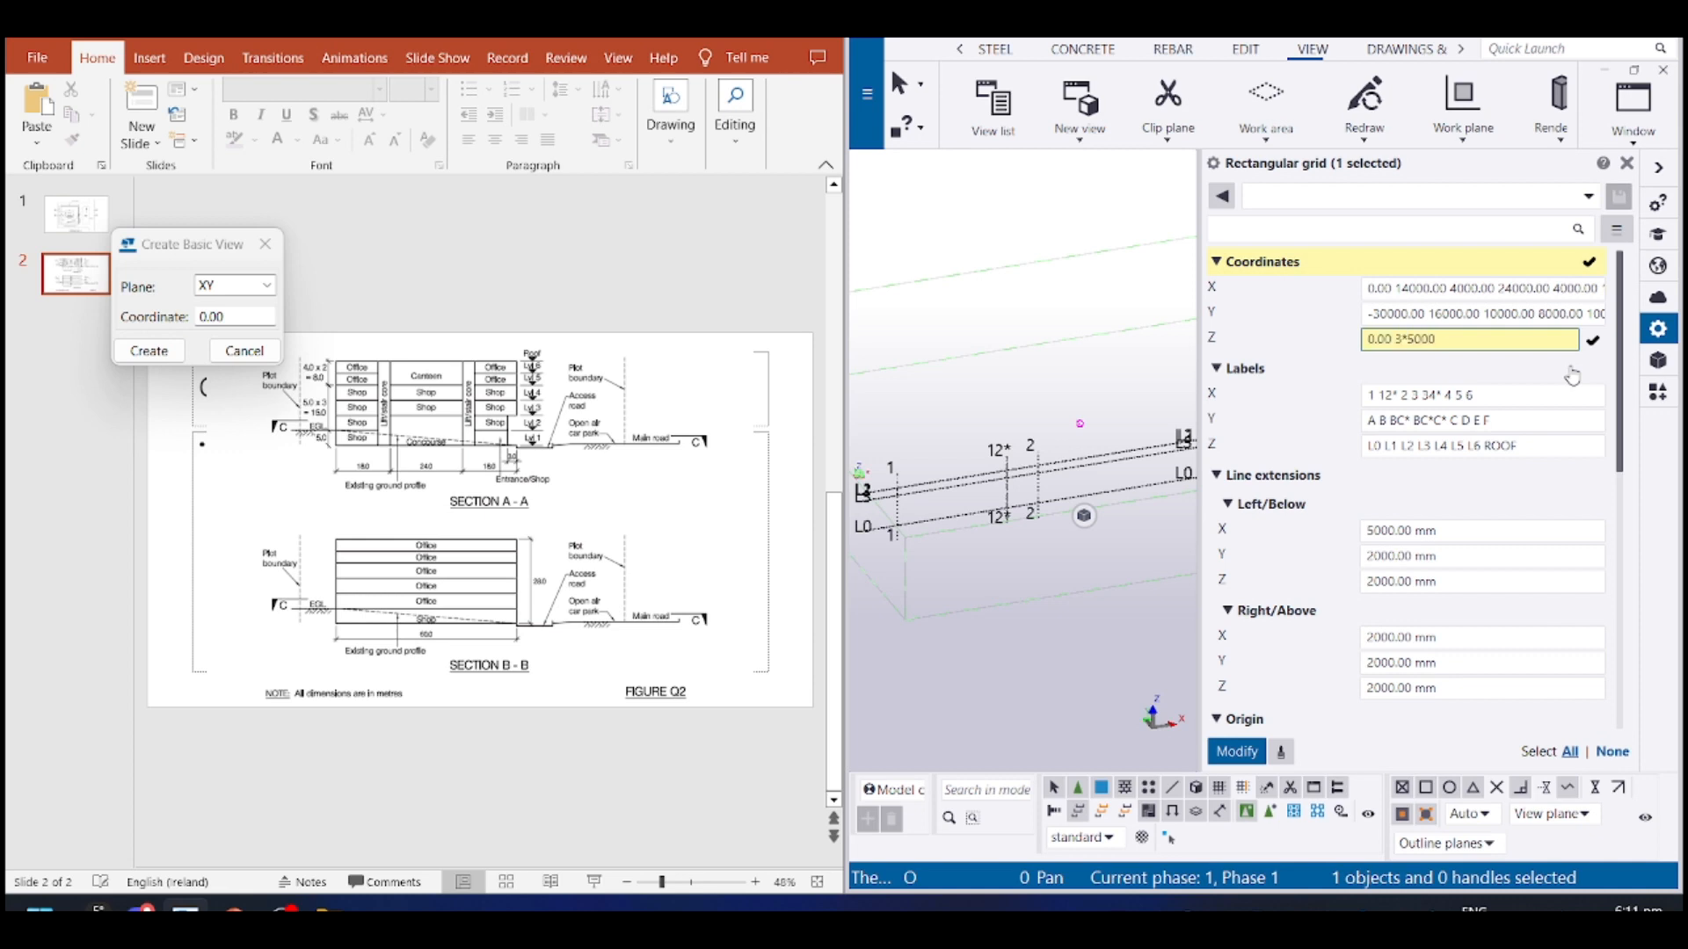
{"action": "key", "text": "ctrl+shift+Left"}
{"action": "key", "text": "ctrl+shift+Left"}
{"action": "key", "text": "ctrl+shift+Left"}
{"action": "type", "text": "5*3000.00"}
{"action": "key", "text": "Return"}
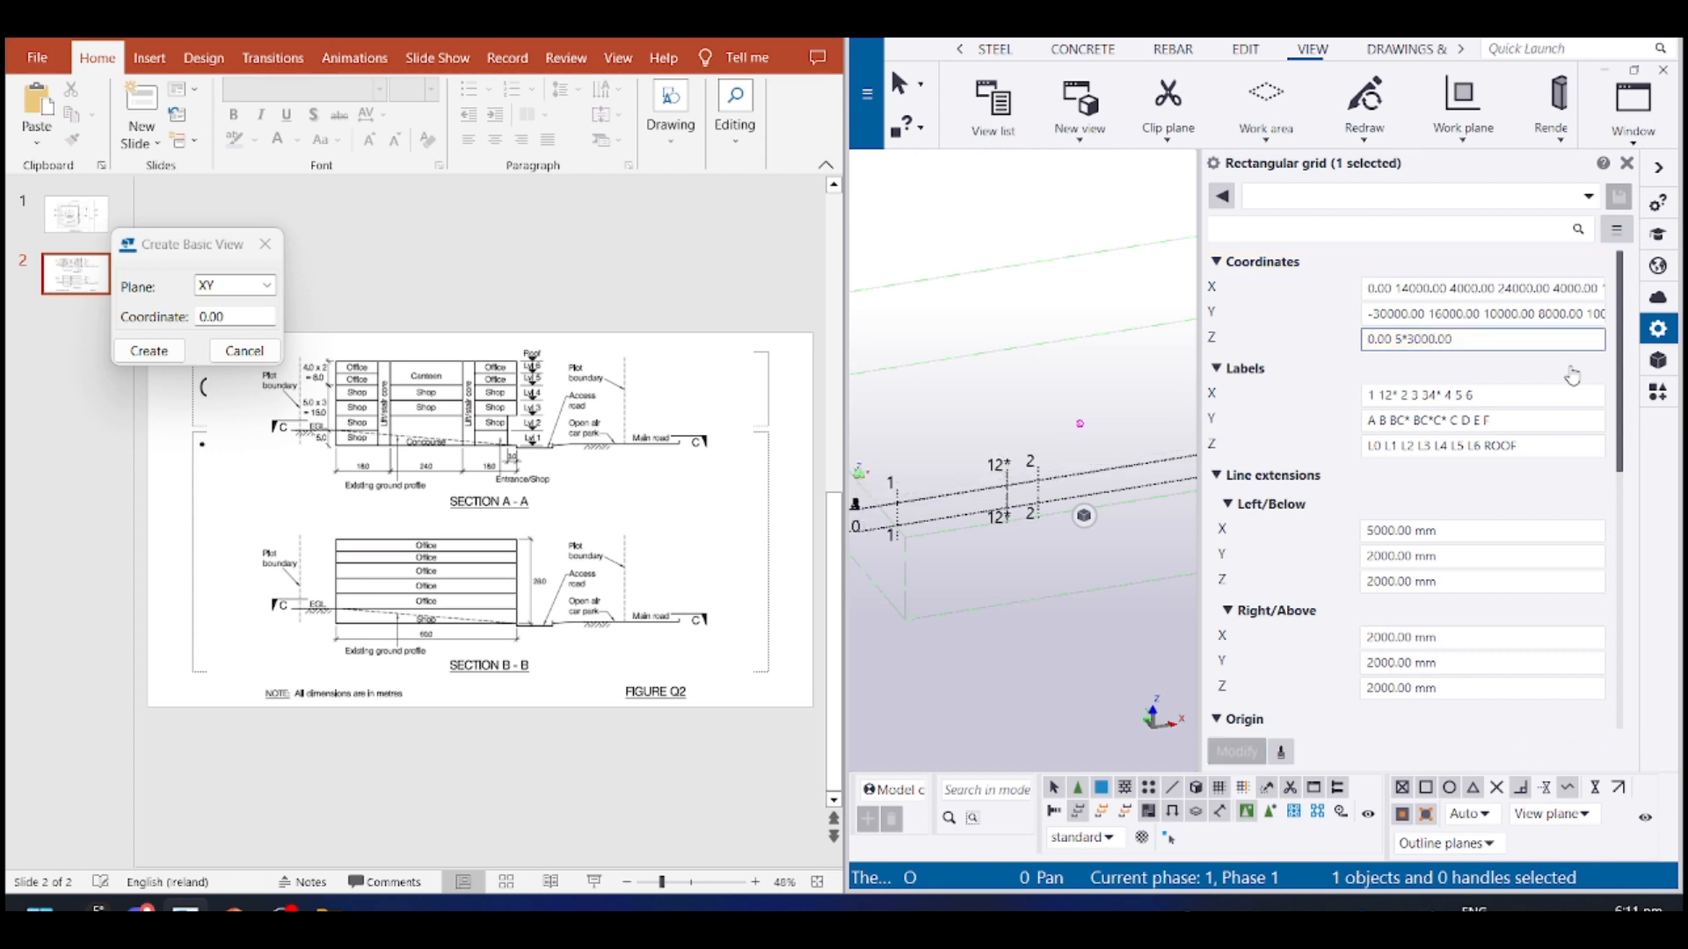
Replace the grid's Z spacings after 0.00 with a single 5000 and apply the change
{"action": "left_click", "coordinate": [1488, 337]}
{"action": "key", "text": "shift+Left"}
{"action": "key", "text": "shift+Left"}
{"action": "key", "text": "shift+Left"}
{"action": "key", "text": "shift+Left"}
{"action": "key", "text": "shift+Left"}
{"action": "key", "text": "shift+Left"}
{"action": "key", "text": "shift+Left"}
{"action": "key", "text": "shift+Left"}
{"action": "key", "text": "shift+Left"}
{"action": "type", "text": "5000"}
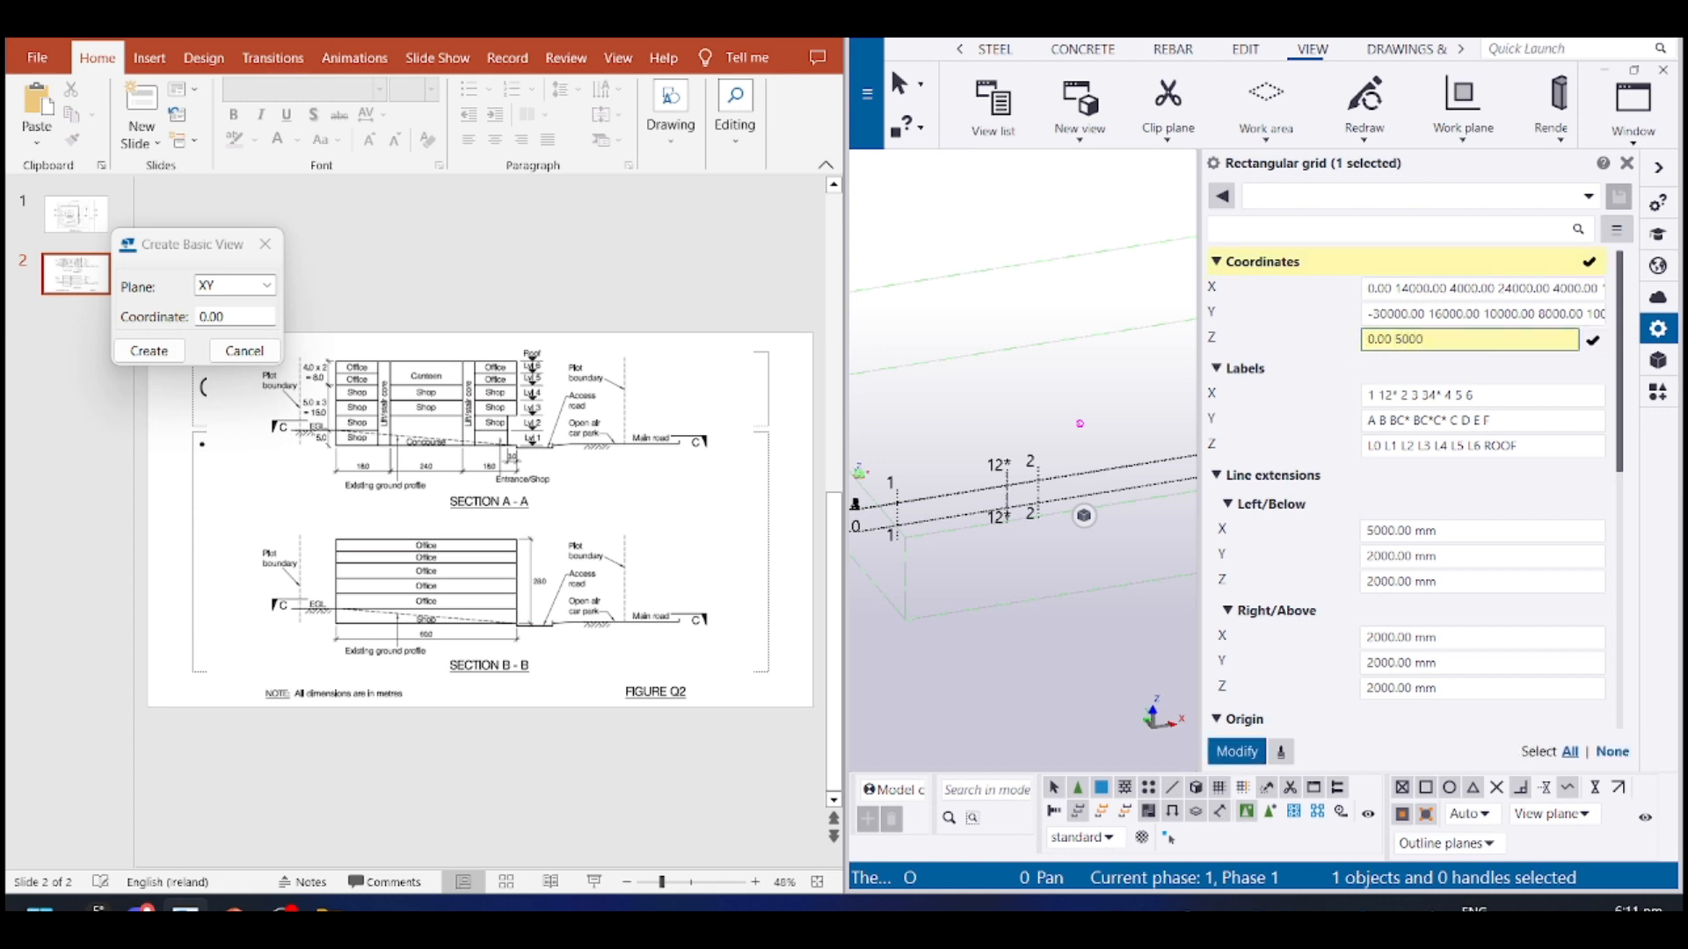
{"action": "key", "text": "Return"}
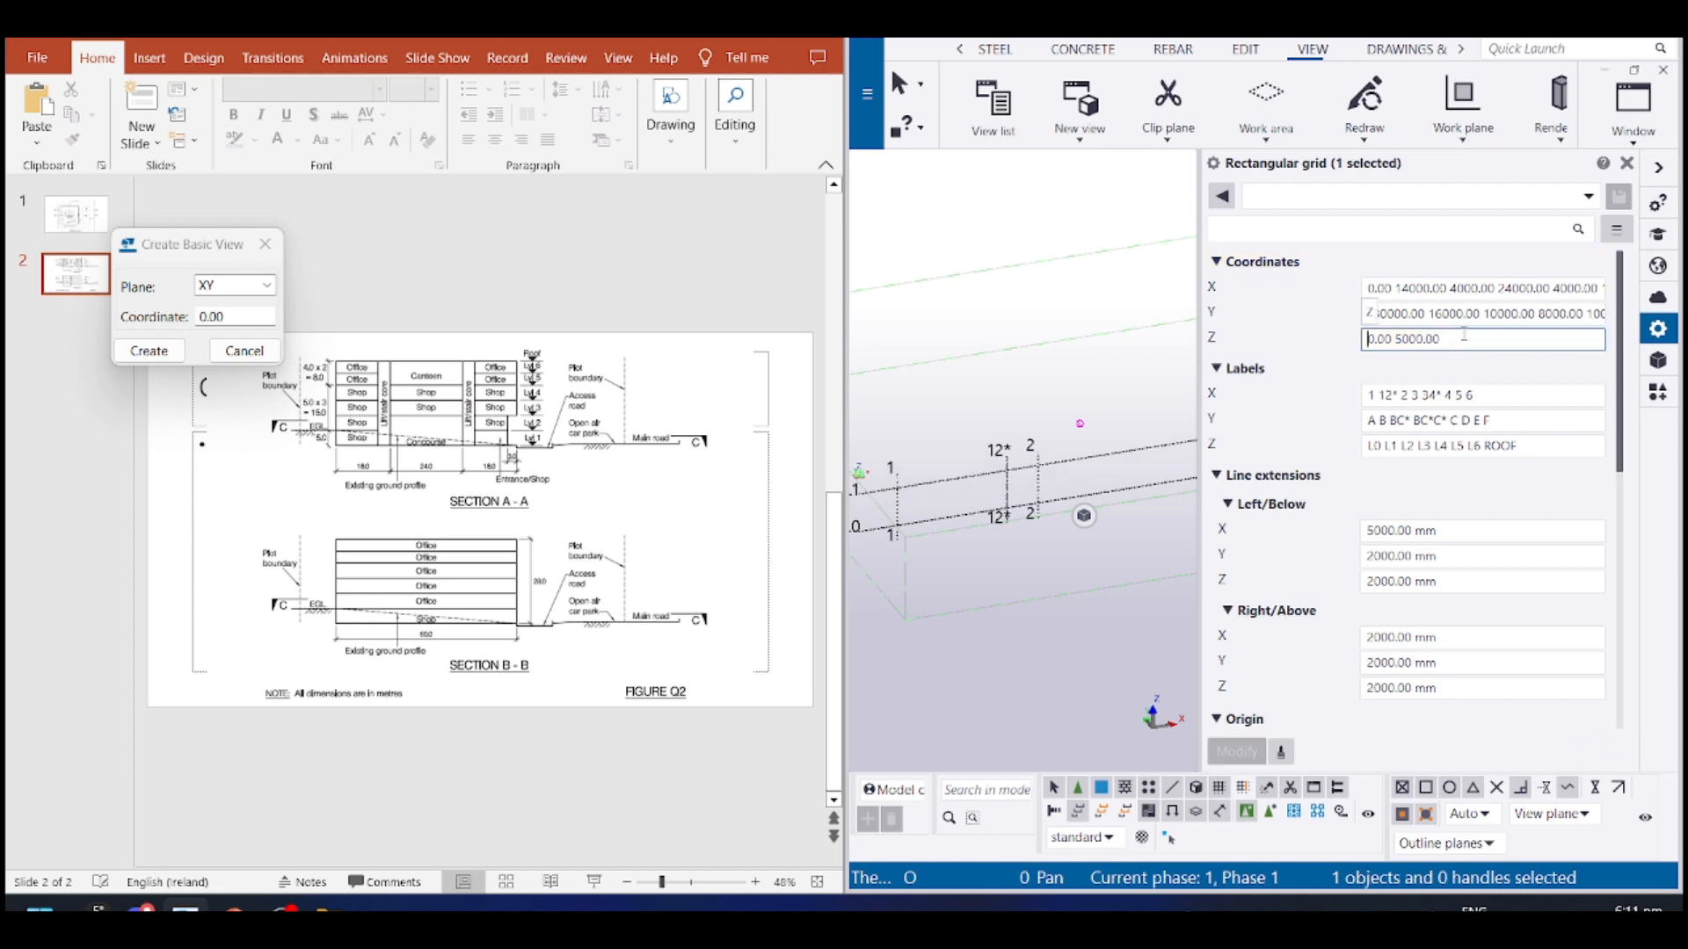
Try adding a second 5000 to the grid's Z coordinates, and set them back to 0.00 5000
{"action": "left_click", "coordinate": [1452, 334]}
{"action": "type", "text": "5000"}
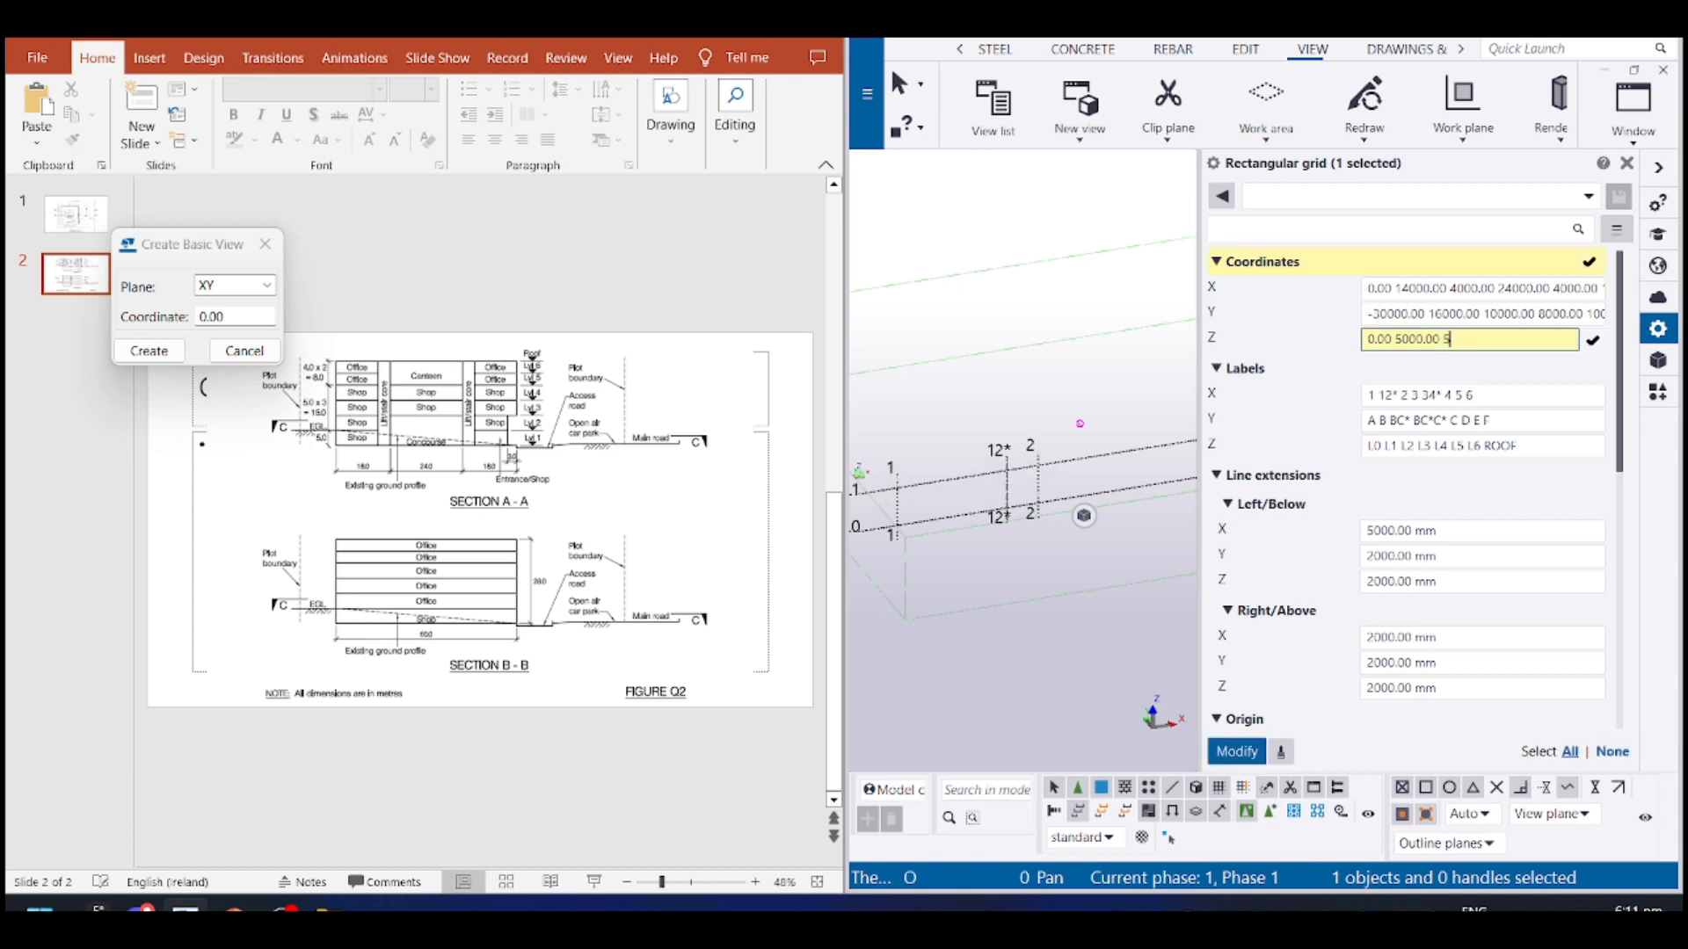
{"action": "key", "text": "Return"}
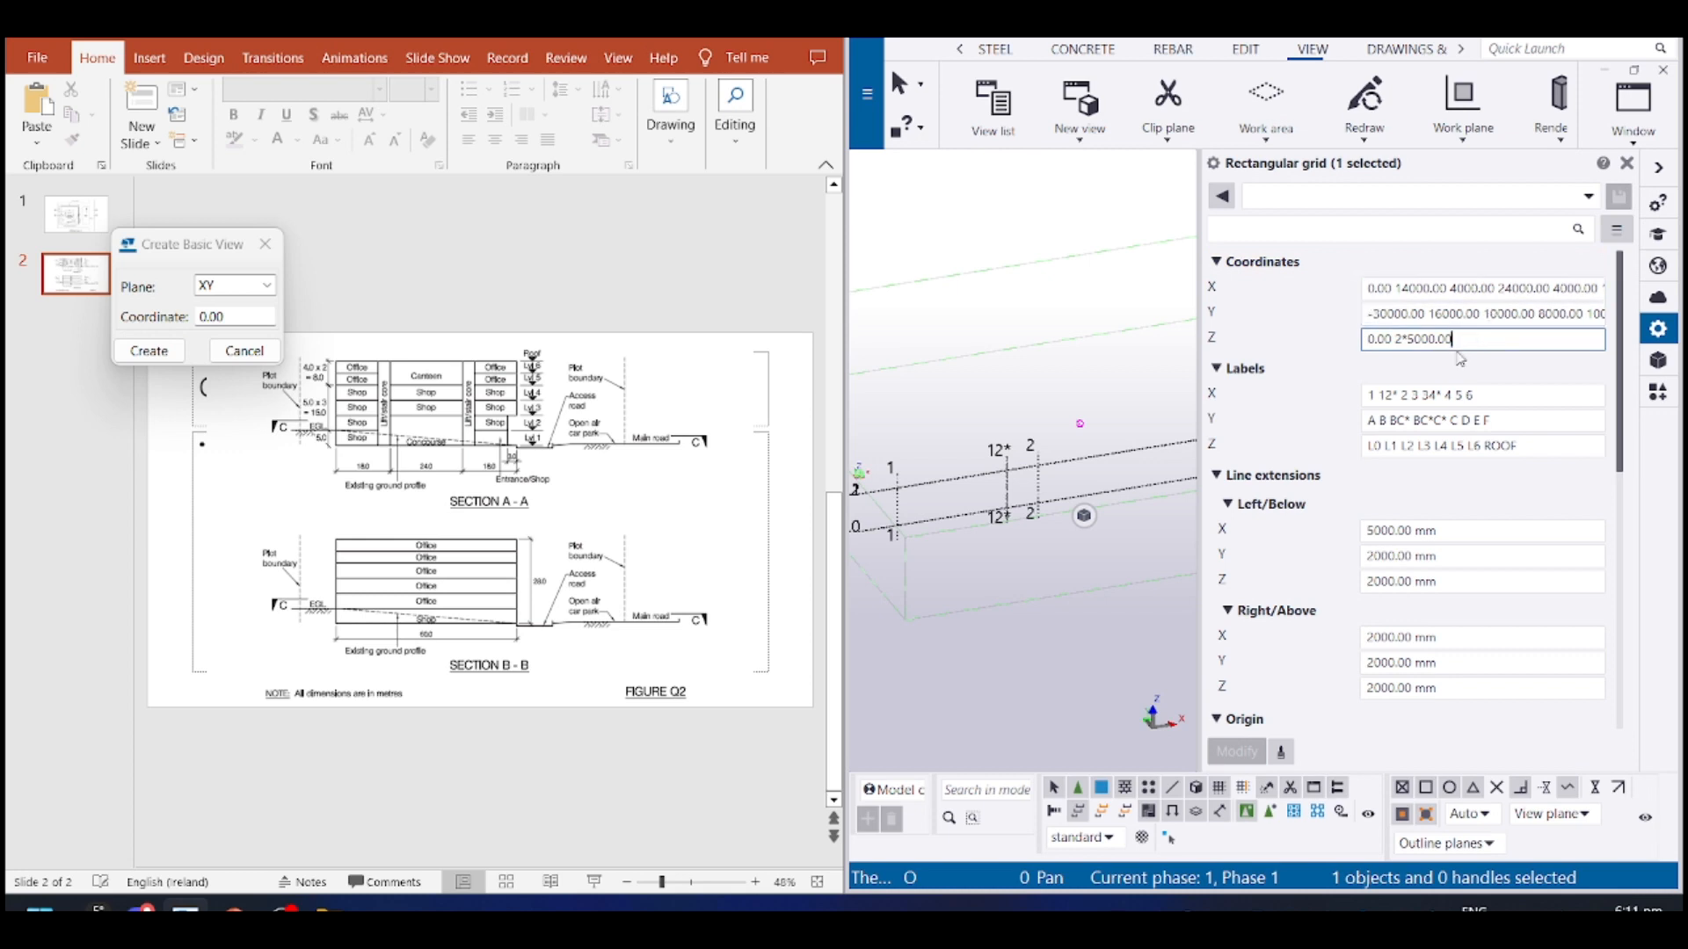
{"action": "left_click_drag", "start_coordinate": [1488, 338], "coordinate": [1395, 343]}
{"action": "type", "text": "5000"}
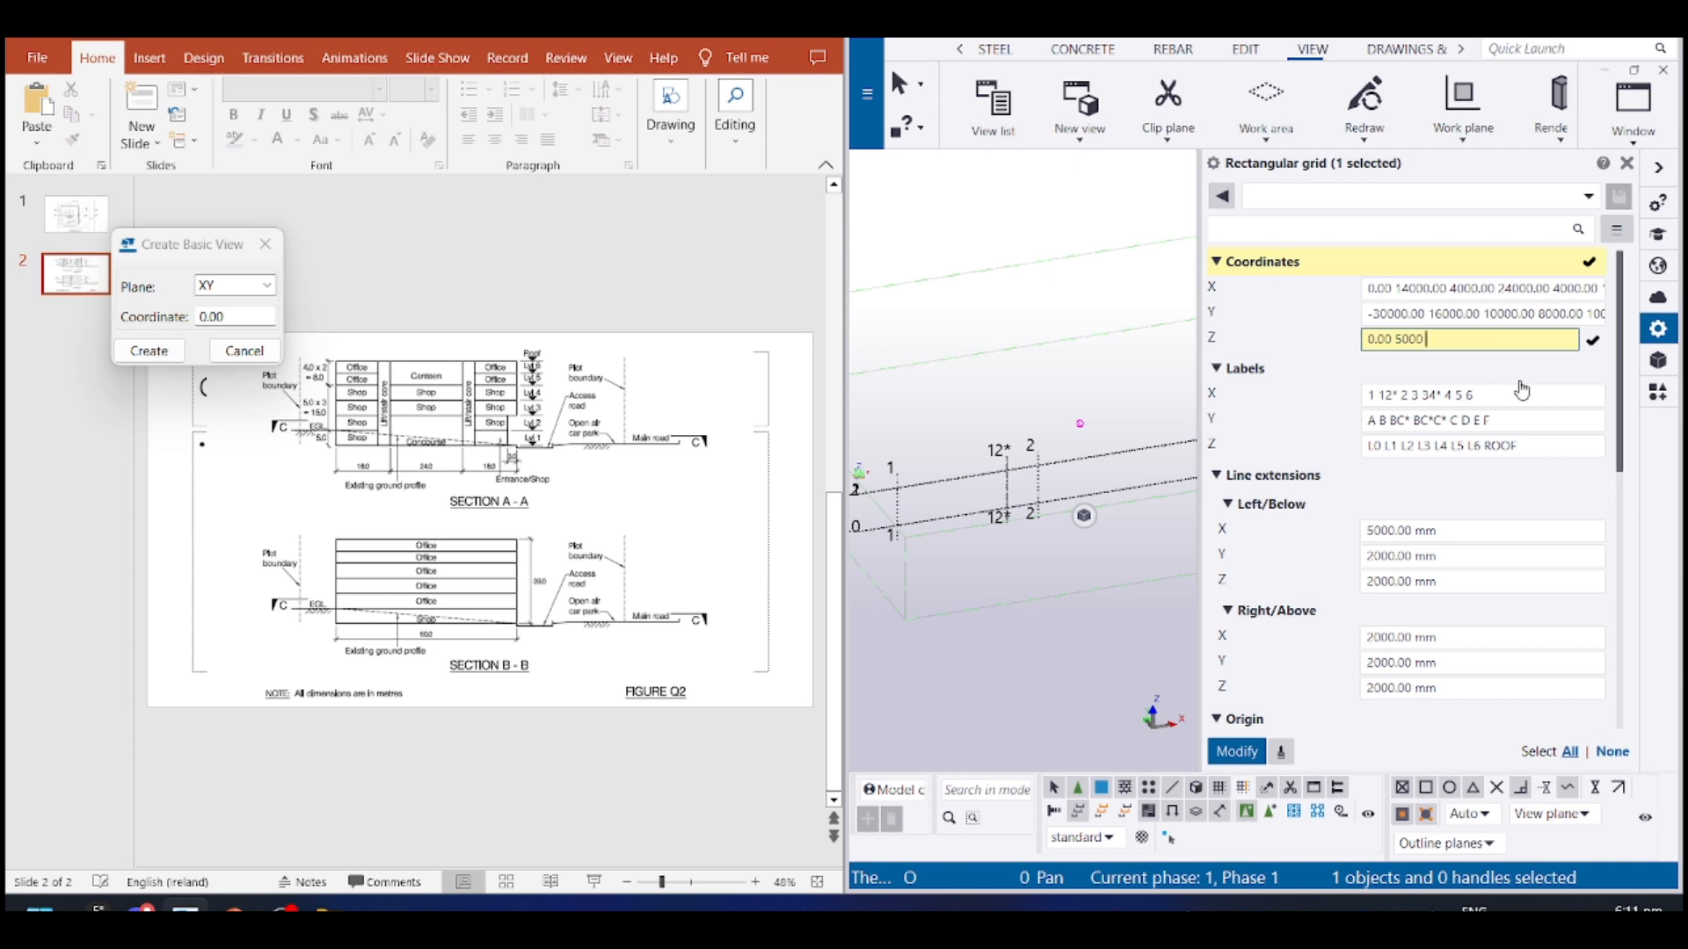
{"action": "key", "text": "Return"}
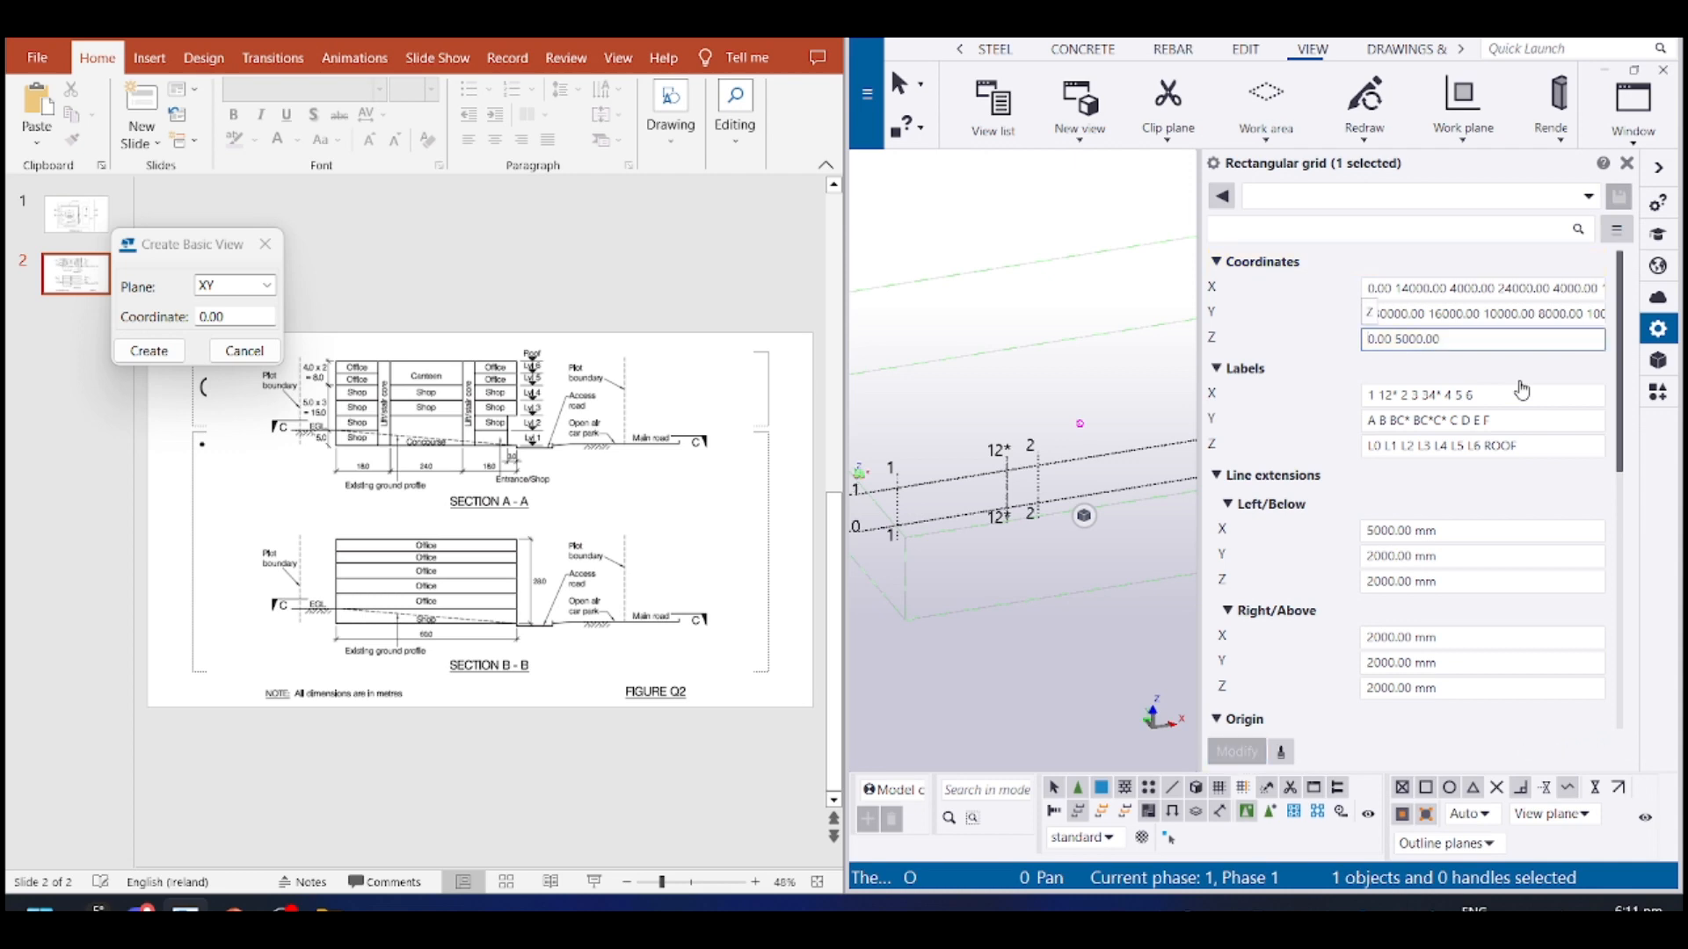
Add the absolute levels 10000.00 and 15000.00 to the end of the grid's Z coordinates
{"action": "left_click", "coordinate": [1521, 344]}
{"action": "type", "text": "10000.00"}
{"action": "key", "text": "Return"}
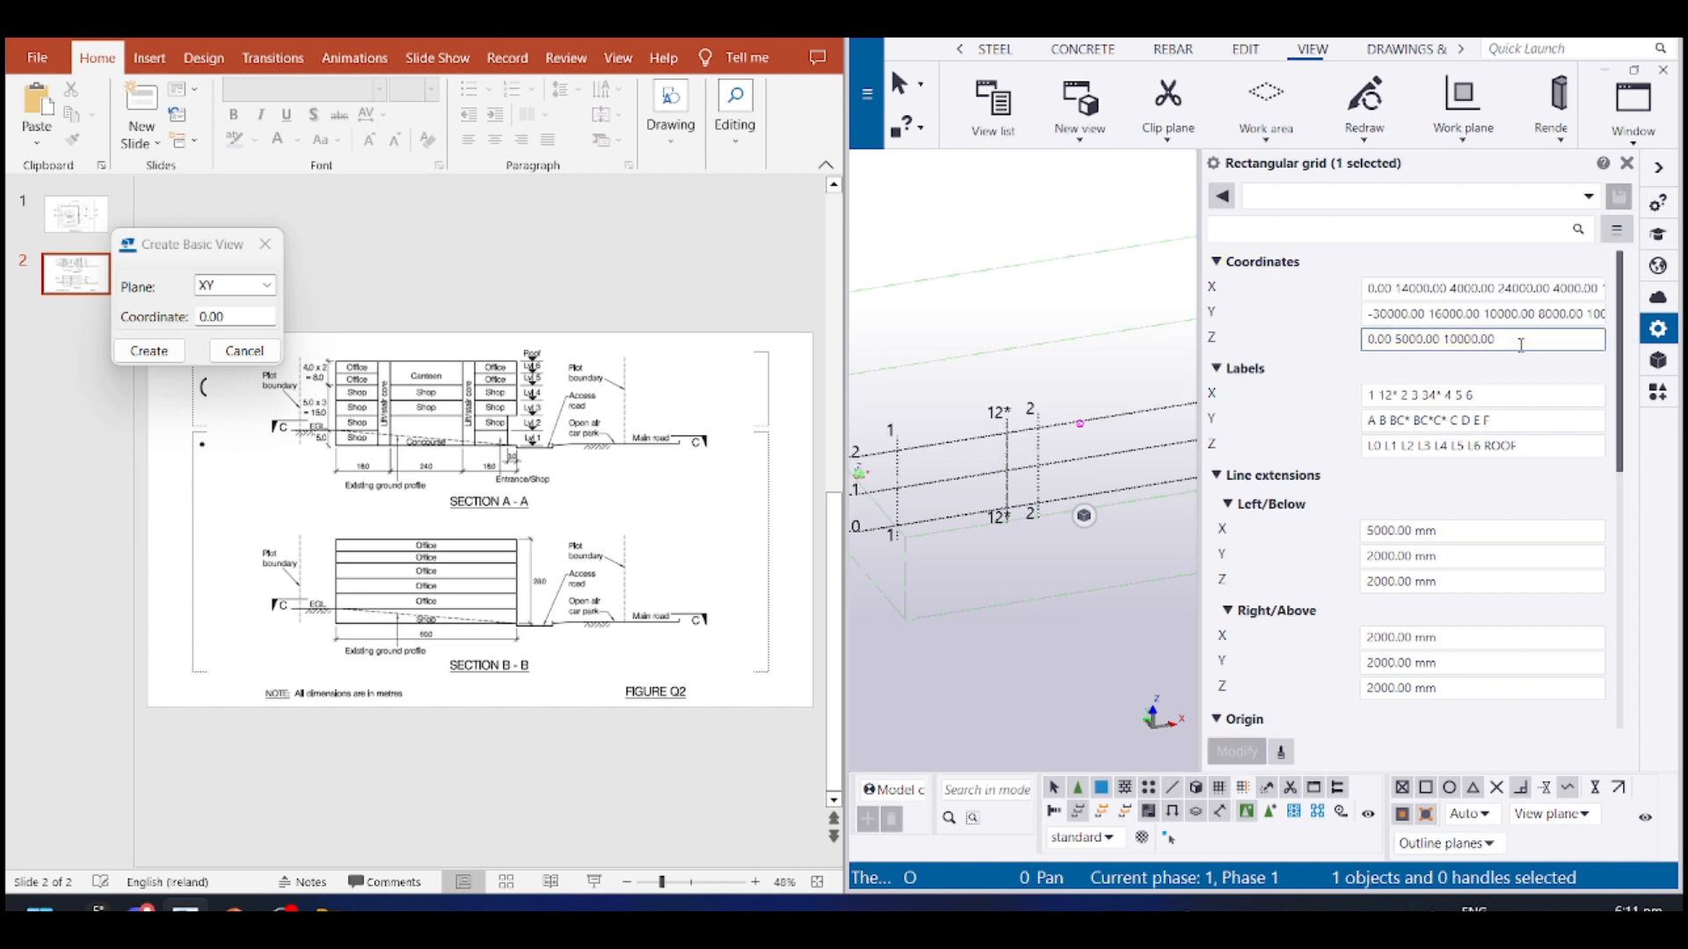
{"action": "key", "text": "End"}
{"action": "type", "text": "15000.00"}
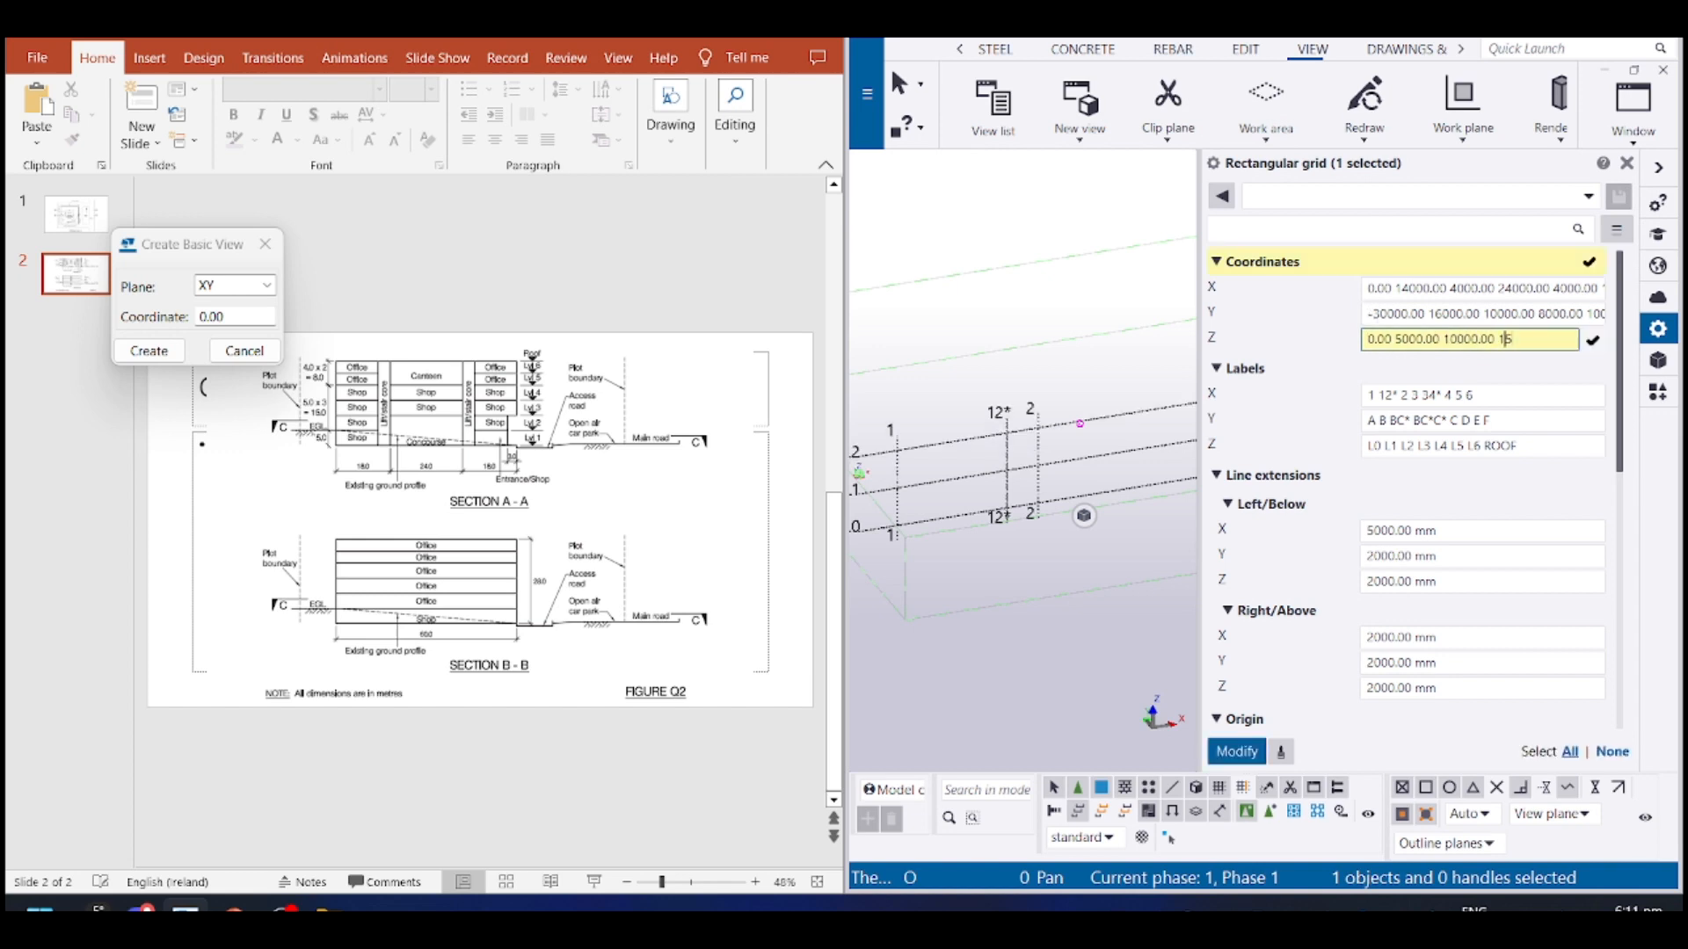
{"action": "key", "text": "Return"}
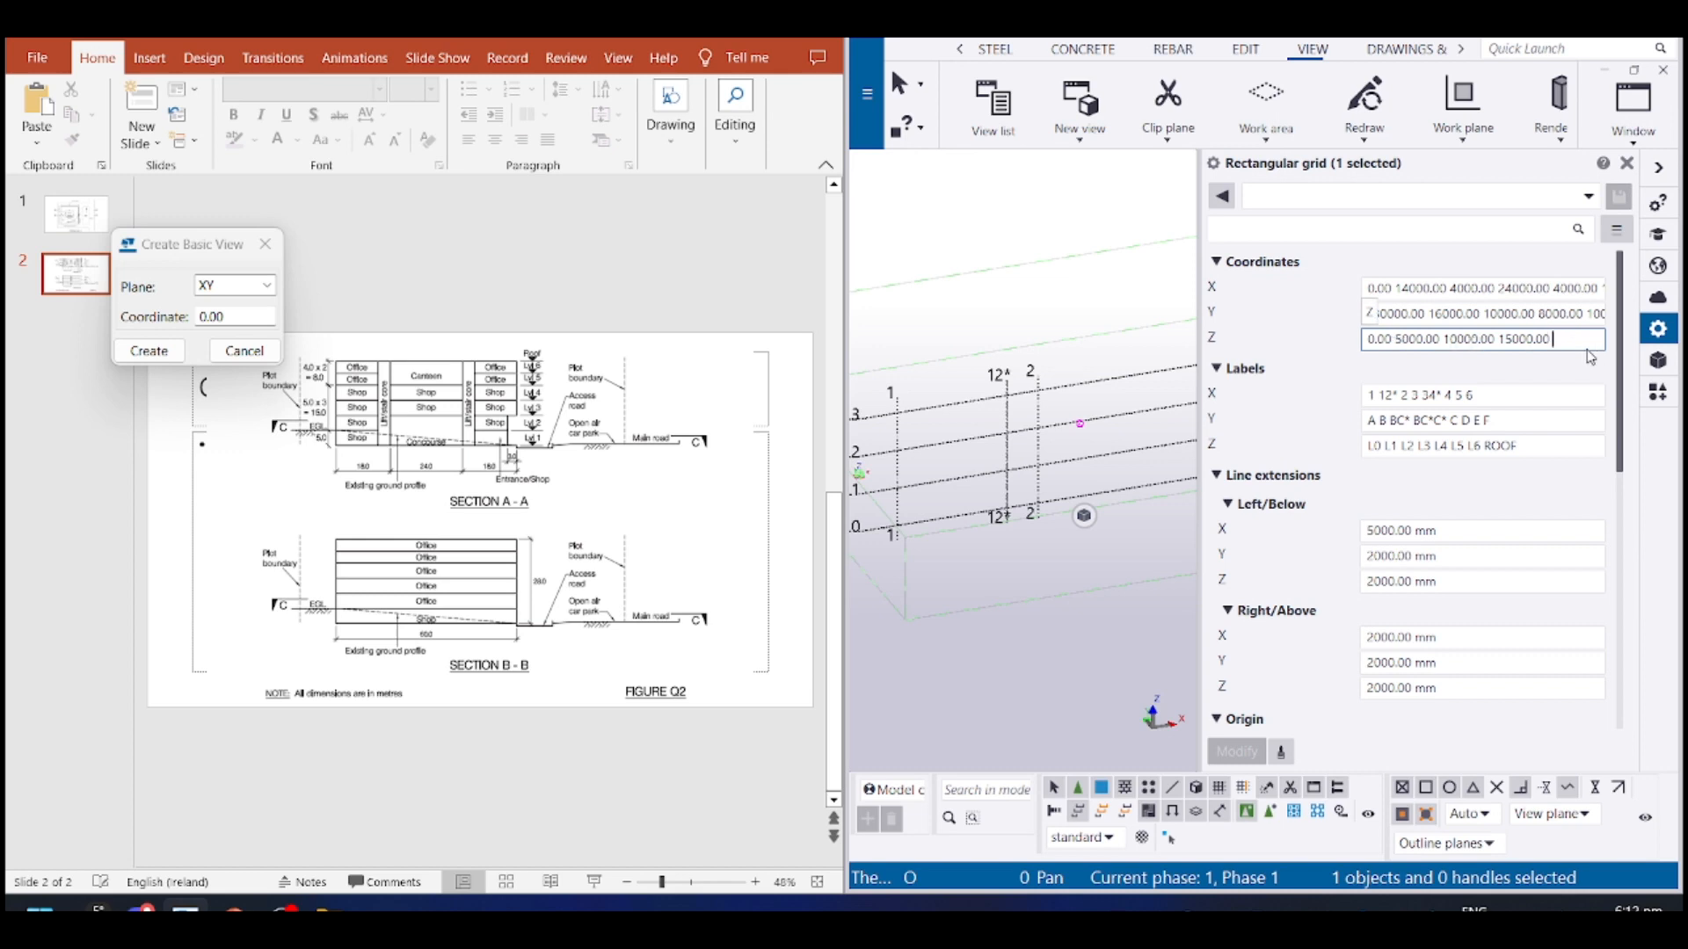
Add the levels 20000, 25000, 29000 and 33000 to the grid's Z coordinates and apply the change
{"action": "type", "text": "20000"}
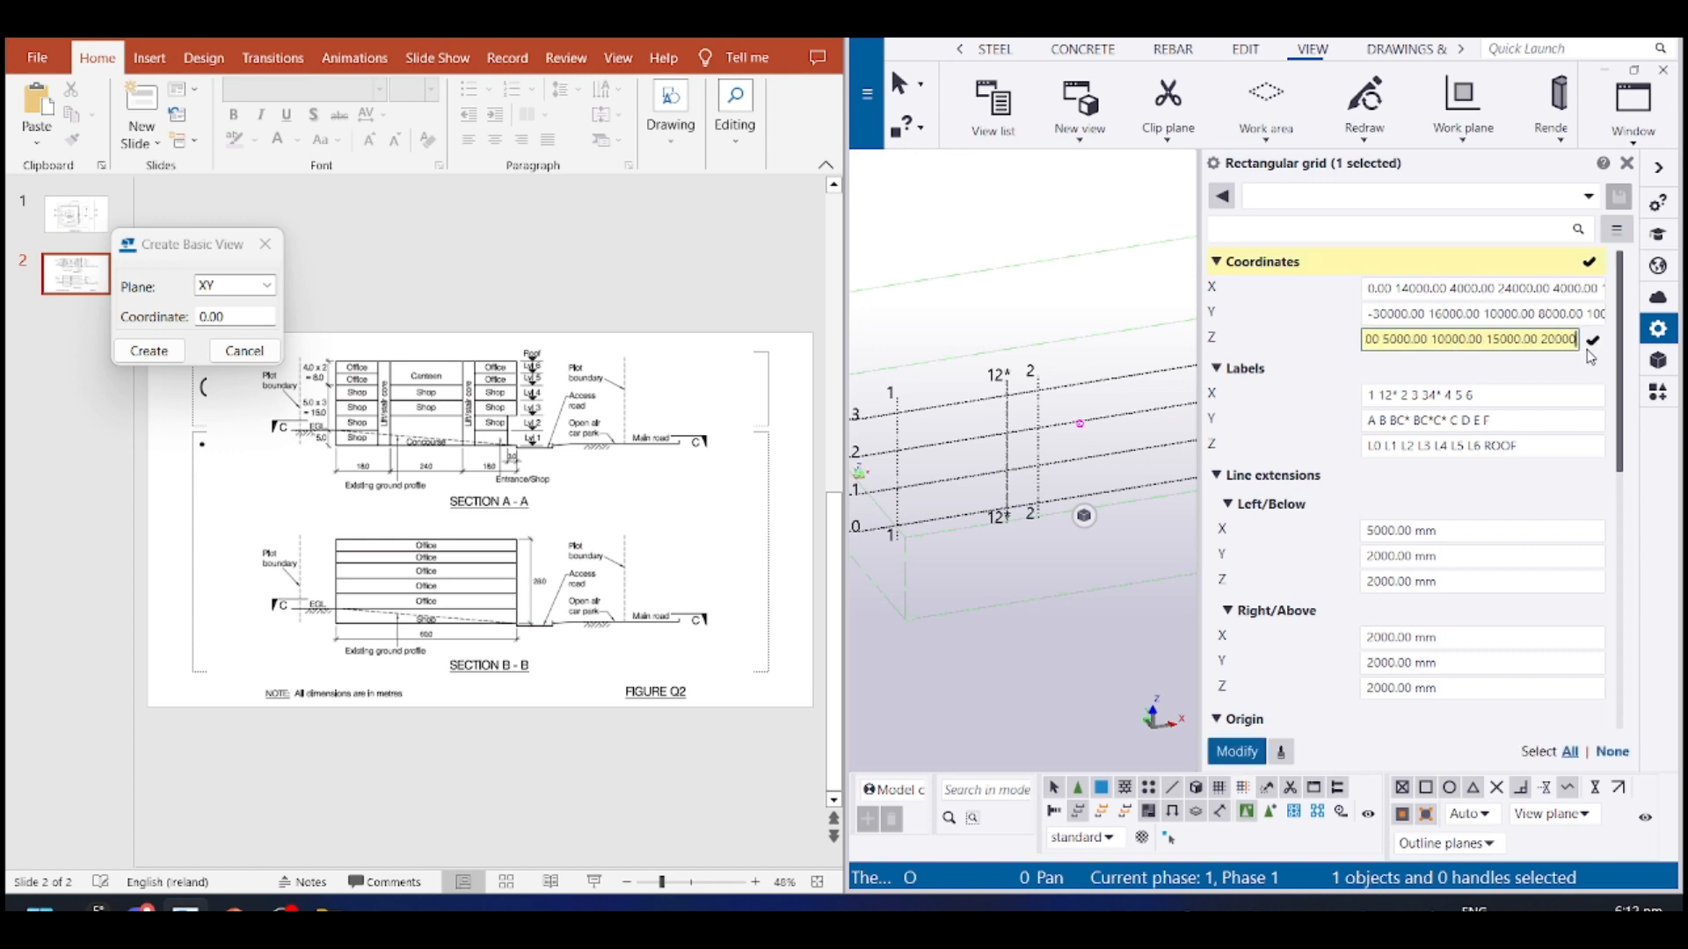
{"action": "type", "text": " 25000"}
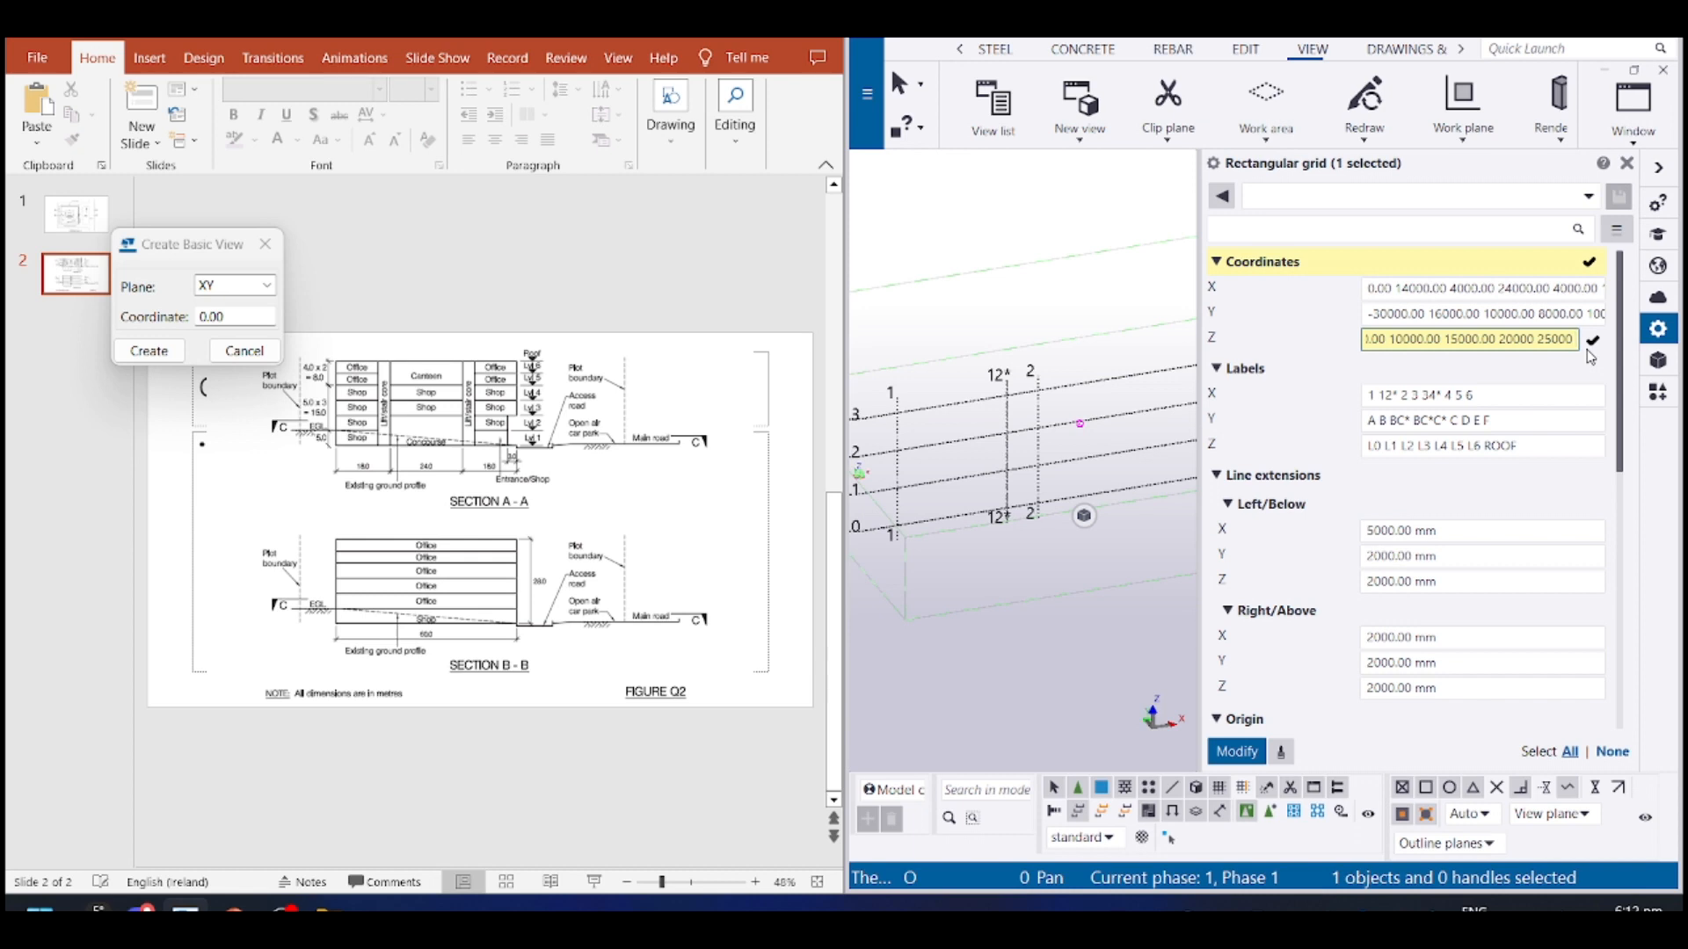
{"action": "type", "text": "2900"}
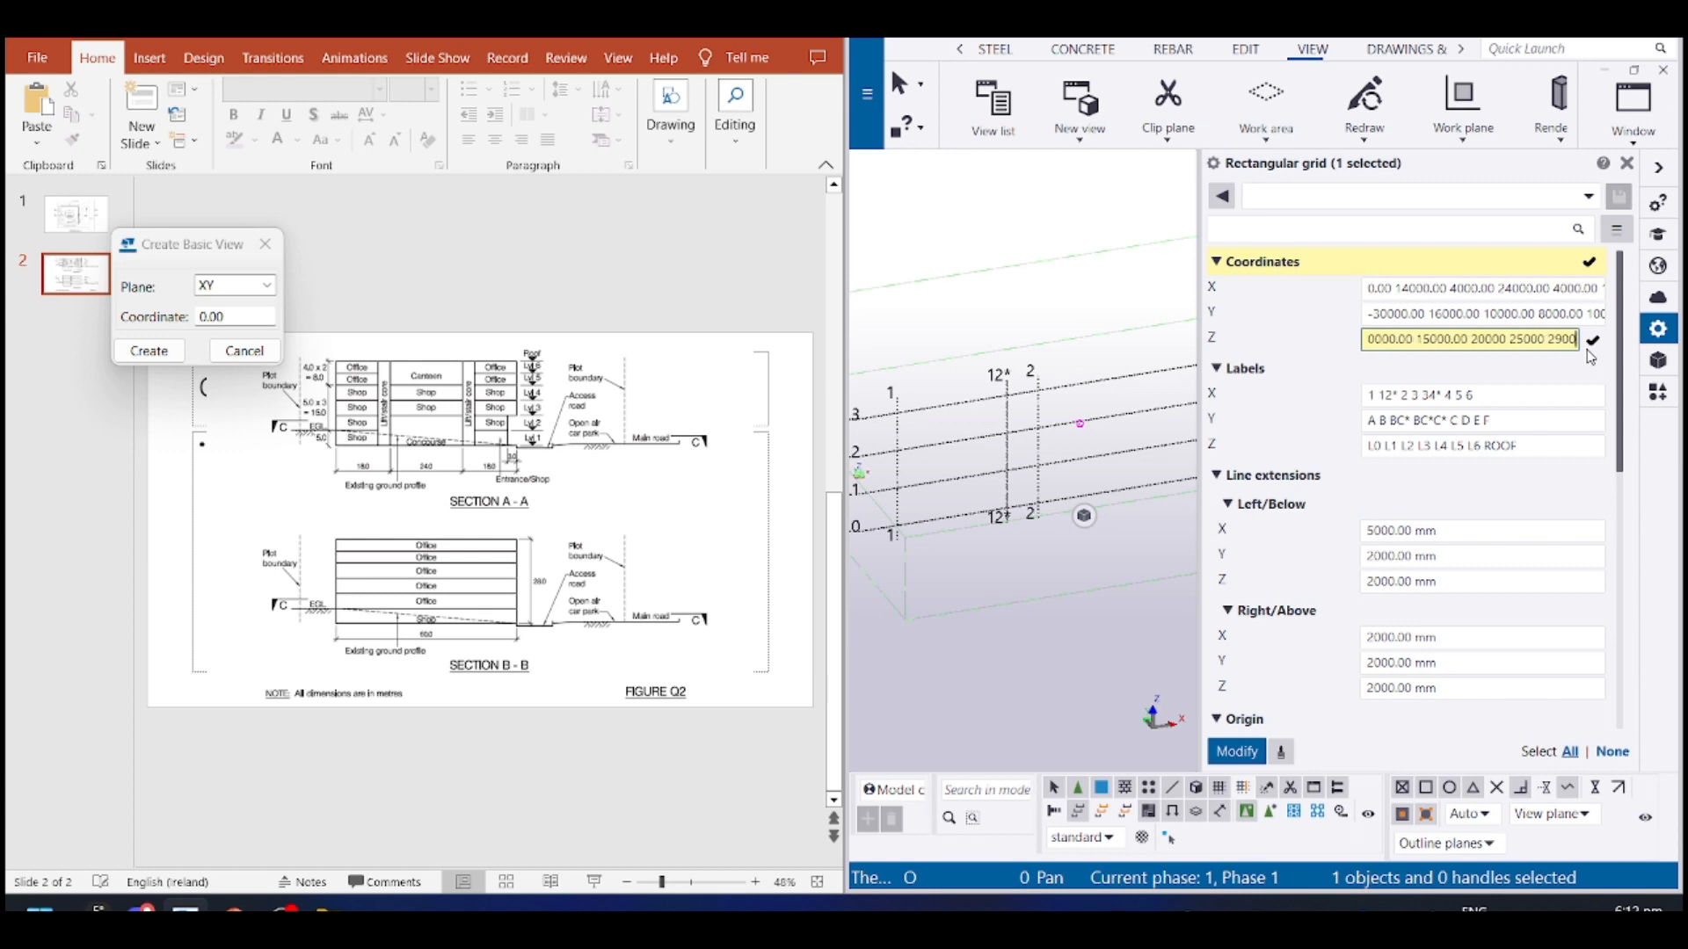
{"action": "type", "text": "0 32"}
{"action": "type", "text": "00"}
{"action": "type", "text": "0"}
{"action": "key", "text": "Return"}
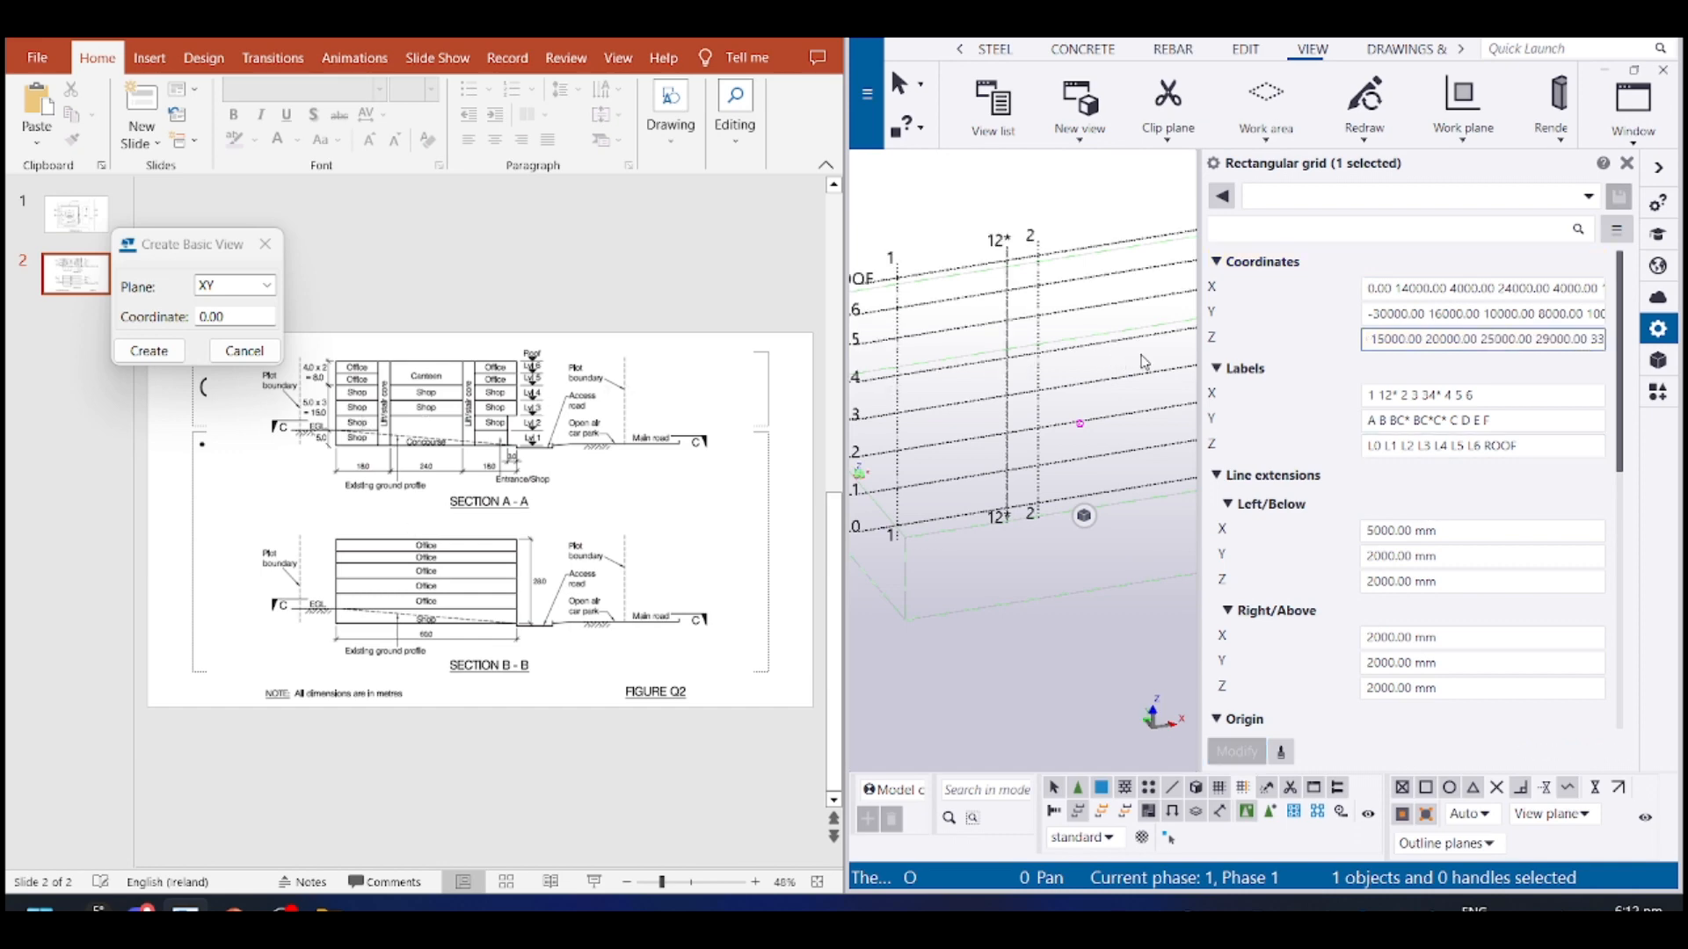
Inspect the grid's storey levels at an angle, deselect the grid and widen the modelling window across the full screen
{"action": "scroll", "coordinate": [1141, 361], "scroll_direction": "down", "scroll_amount": 6}
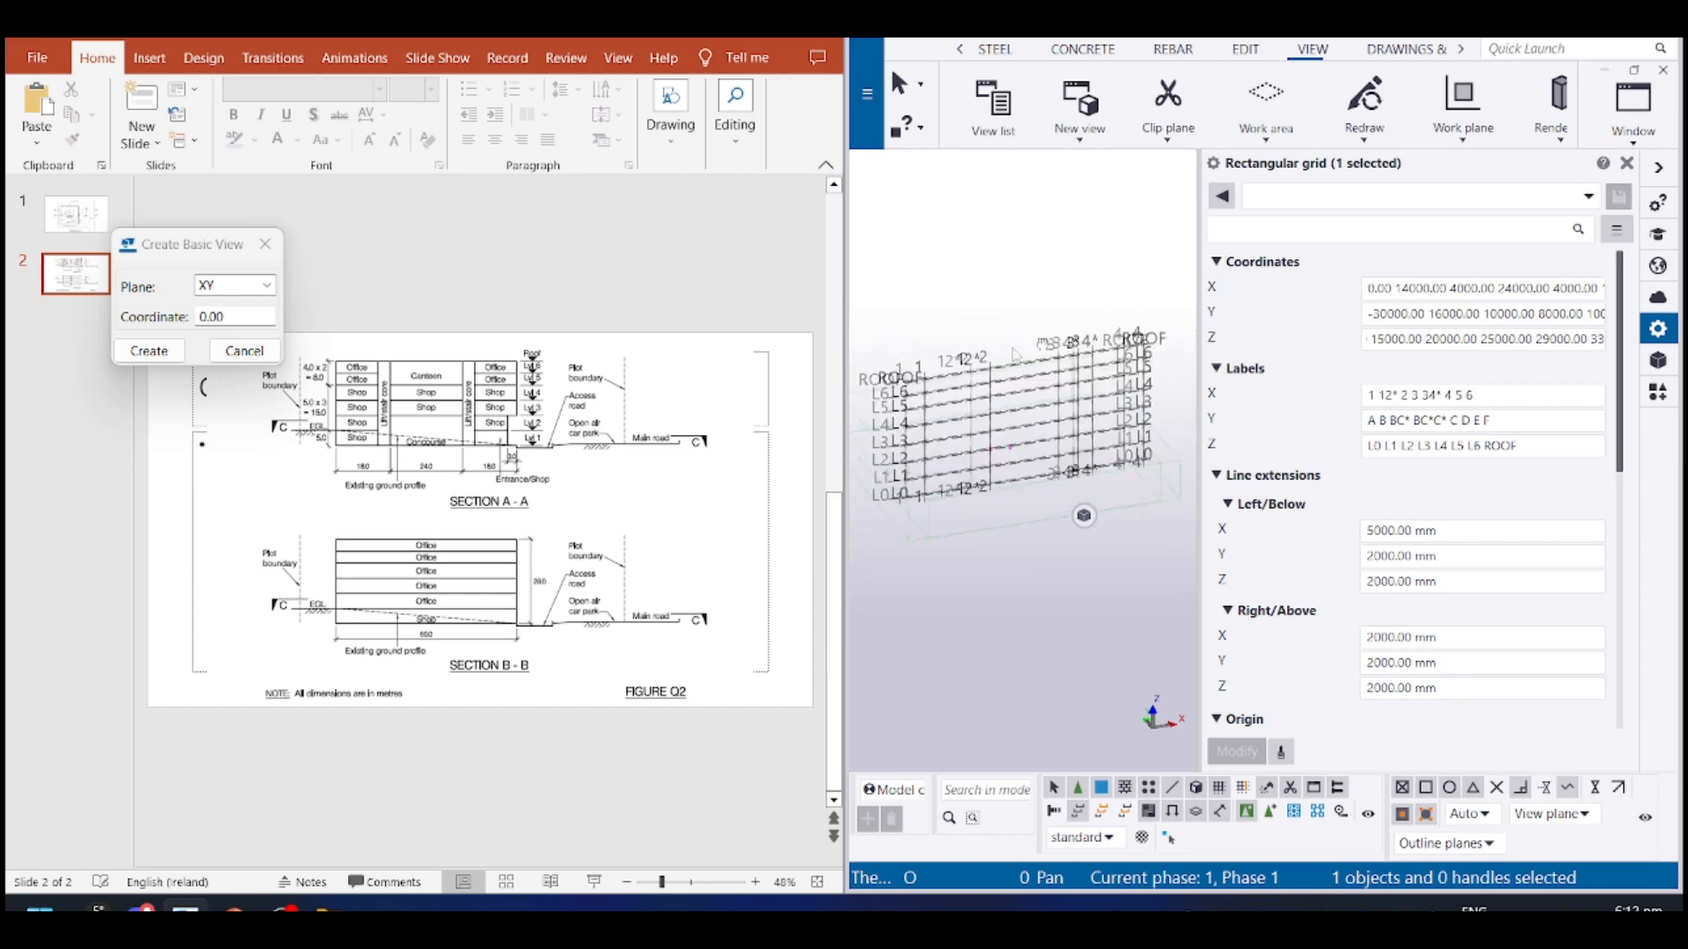
{"action": "middle_click_drag", "start_coordinate": [1013, 354], "coordinate": [1067, 347]}
{"action": "left_click", "coordinate": [928, 613]}
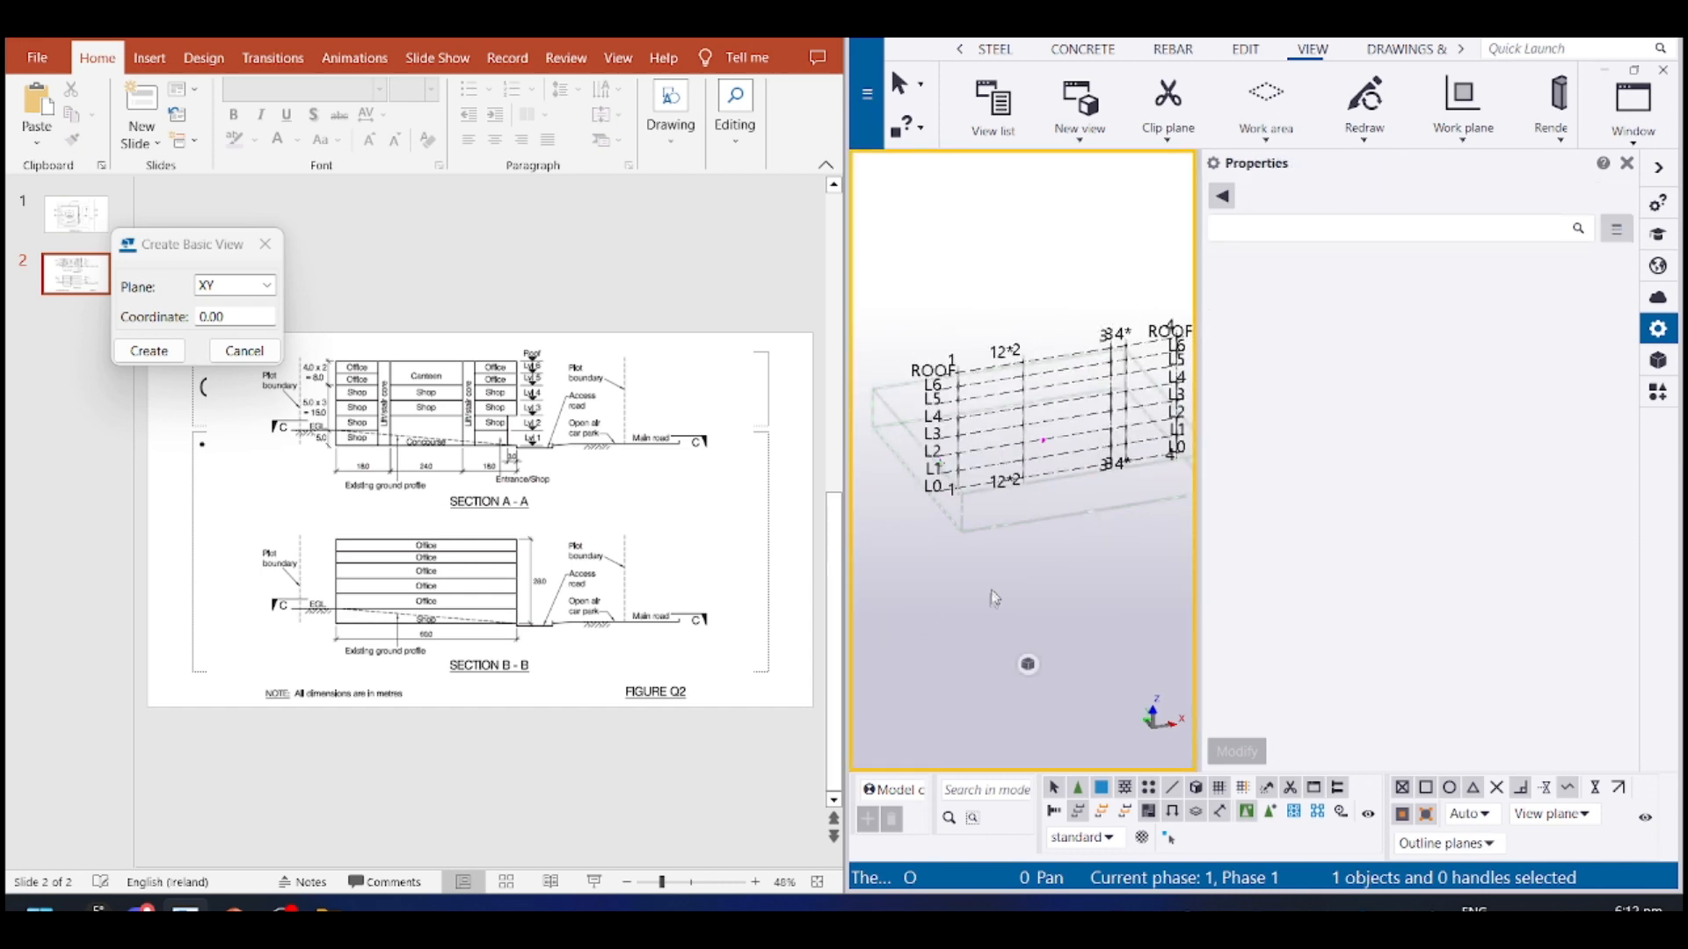
{"action": "scroll", "coordinate": [929, 613], "scroll_direction": "down", "scroll_amount": 2}
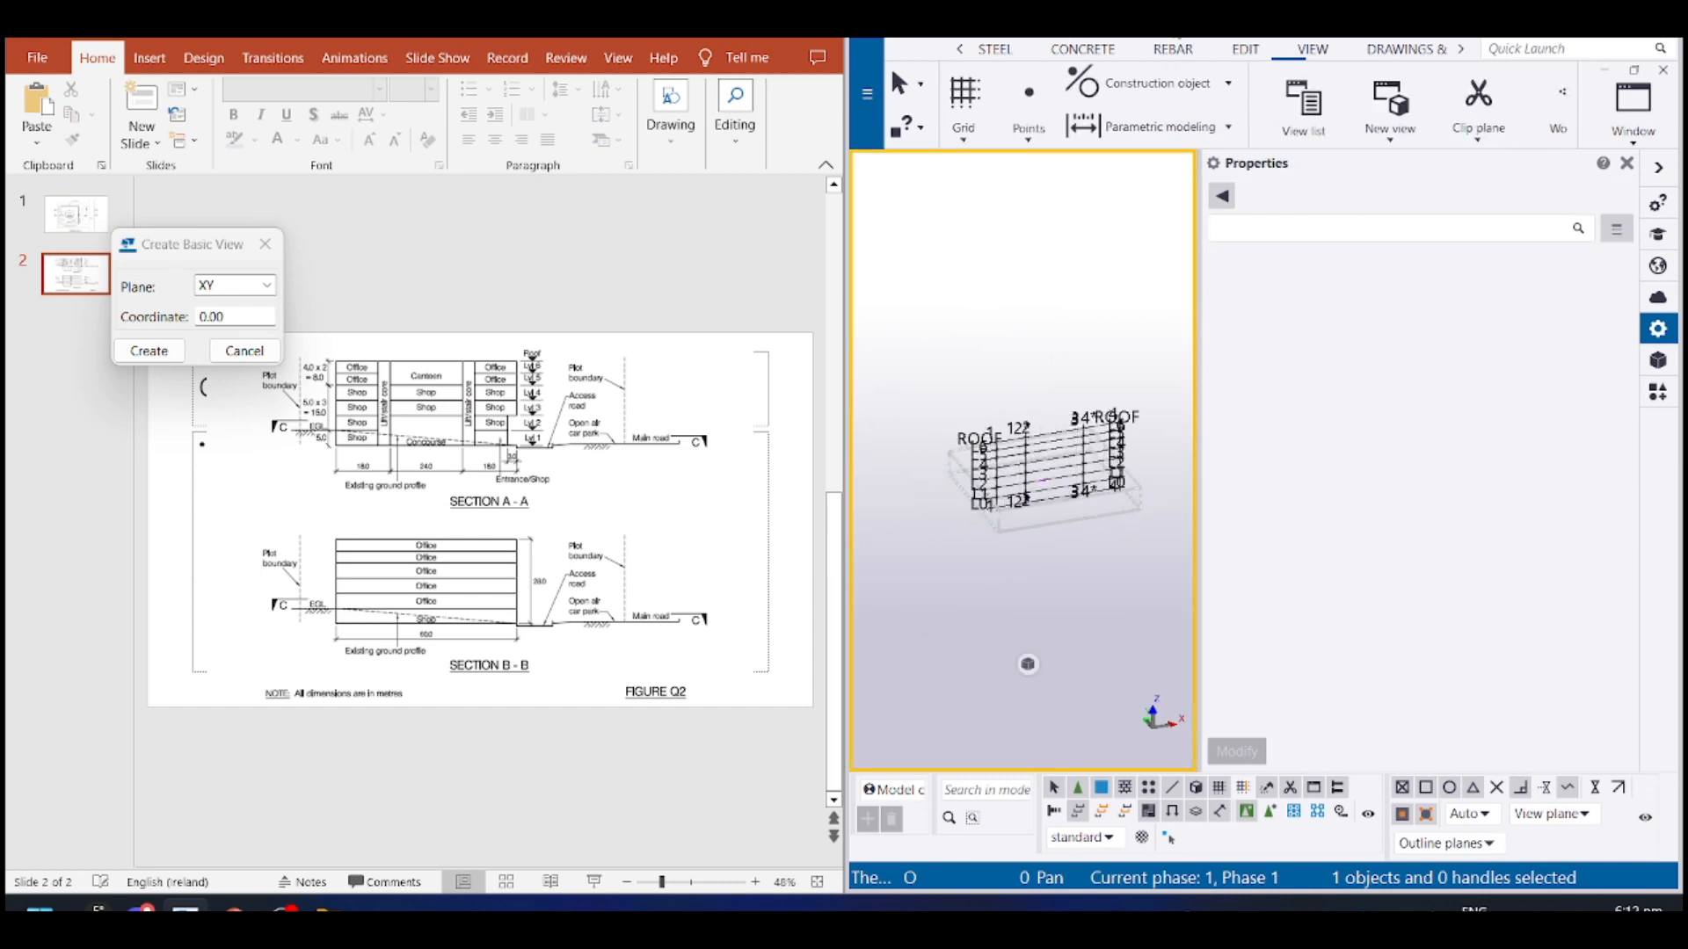
{"action": "left_click_drag", "start_coordinate": [1353, 21], "coordinate": [923, 3]}
{"action": "middle_click_drag", "start_coordinate": [886, 484], "coordinate": [1009, 451]}
{"action": "scroll", "coordinate": [625, 411], "scroll_direction": "up", "scroll_amount": 3}
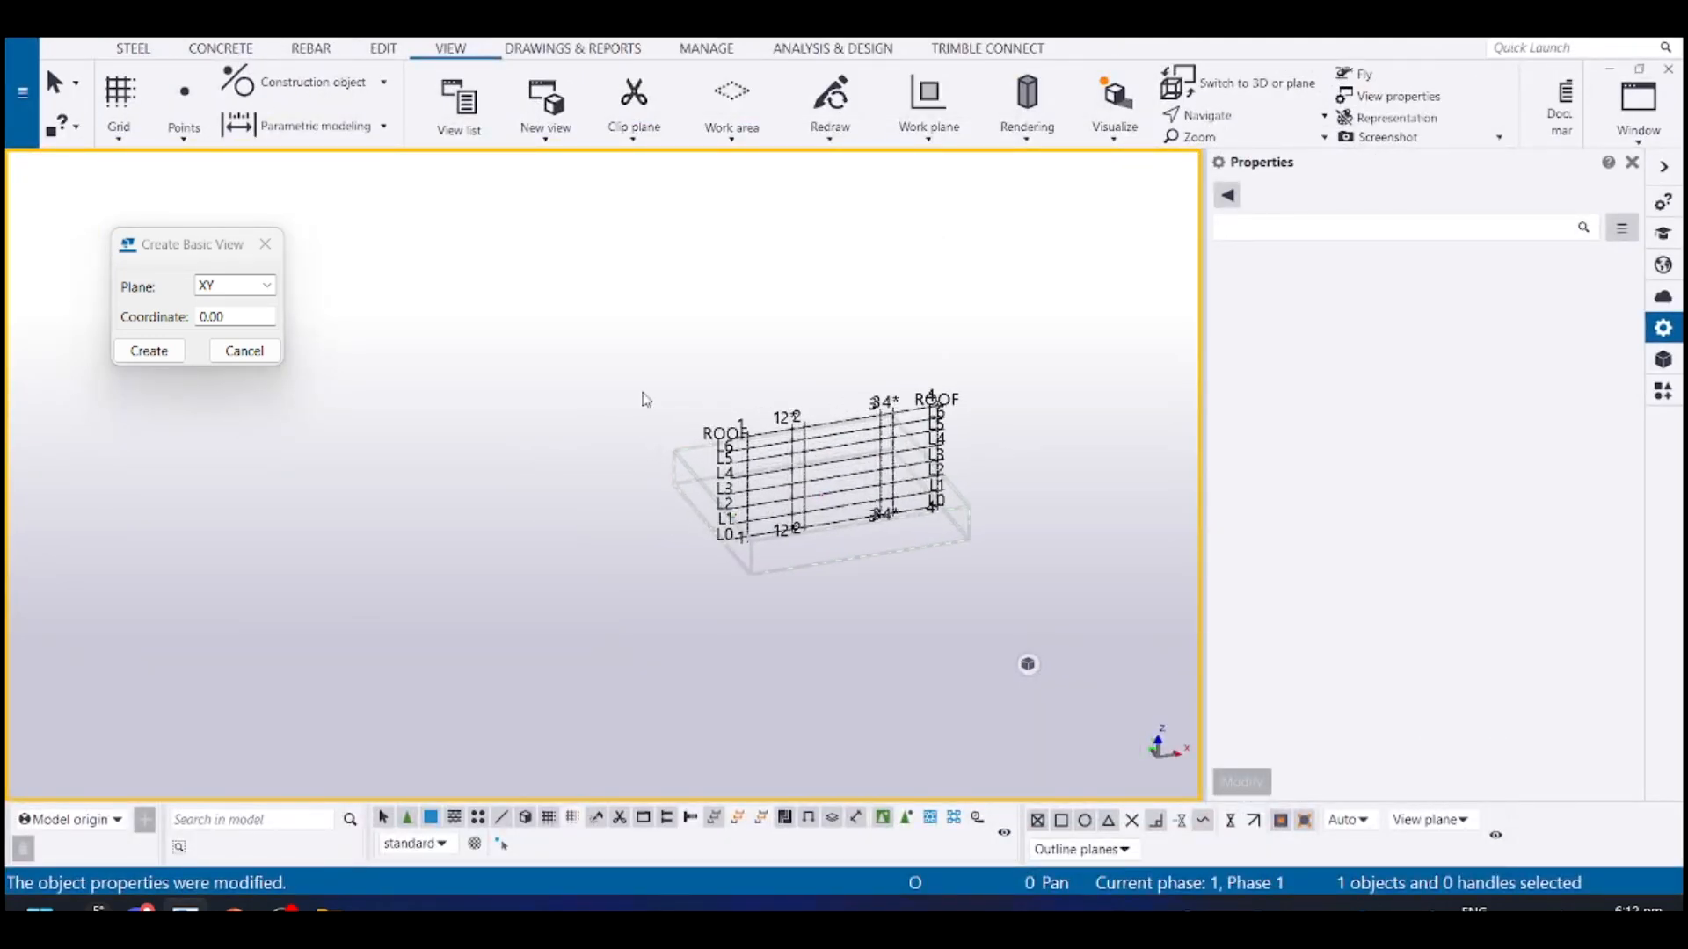
Tile the two 3D views vertically side by side and close the properties pane
{"action": "key", "text": "ctrl+t"}
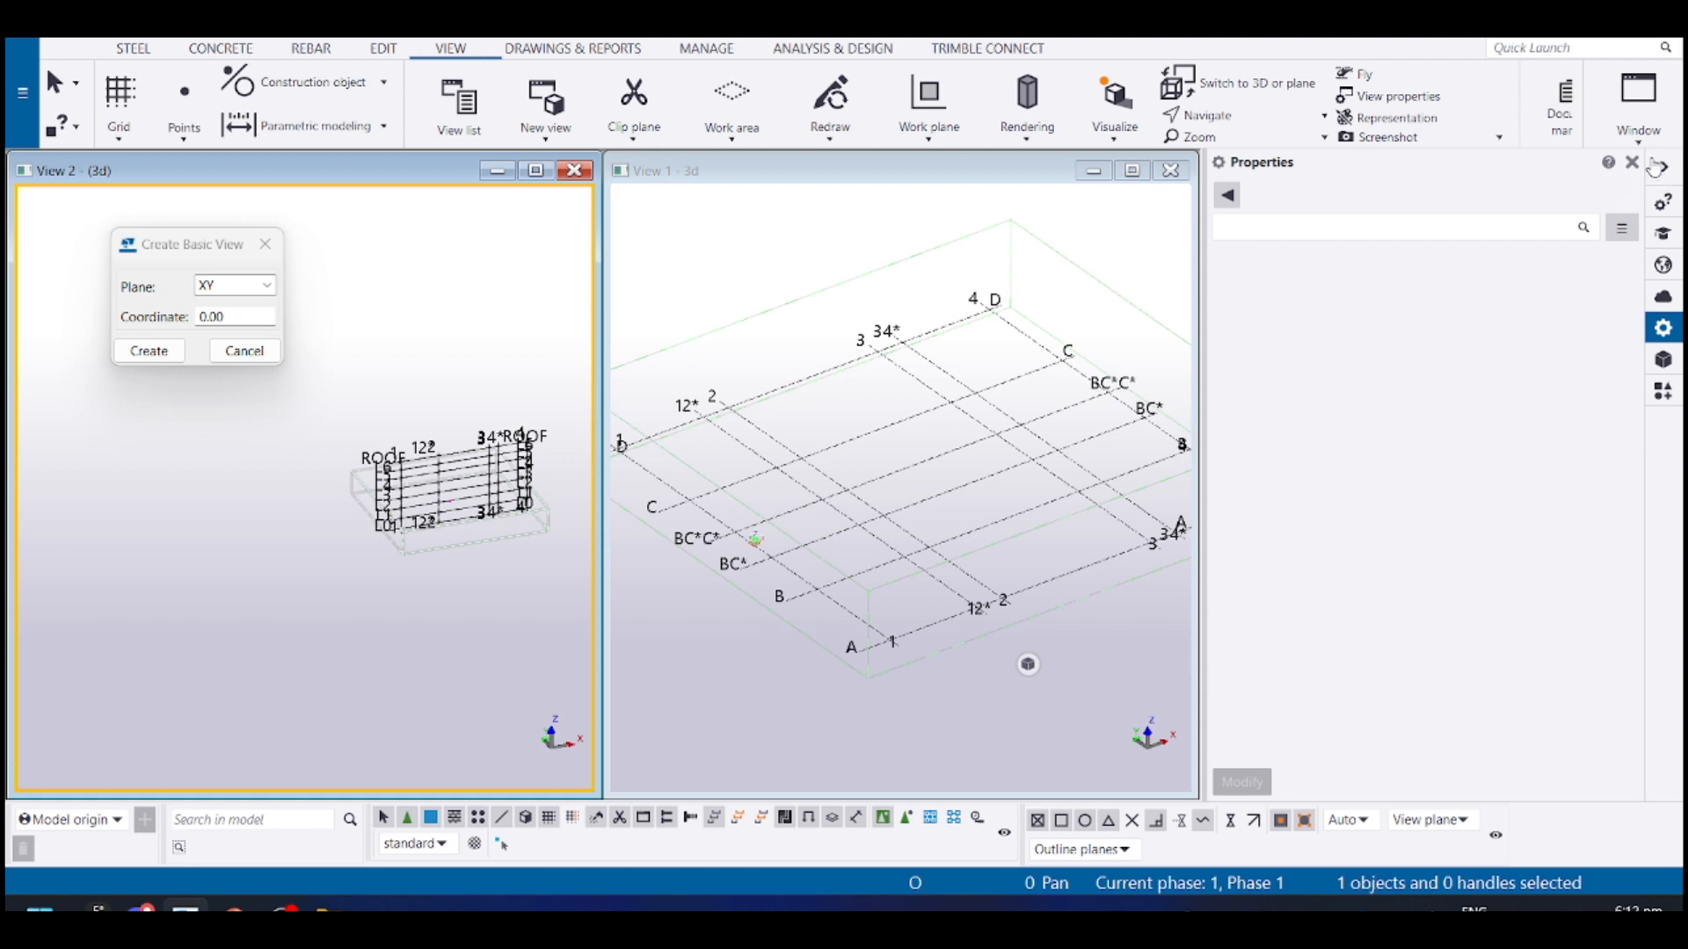
{"action": "left_click", "coordinate": [1639, 98]}
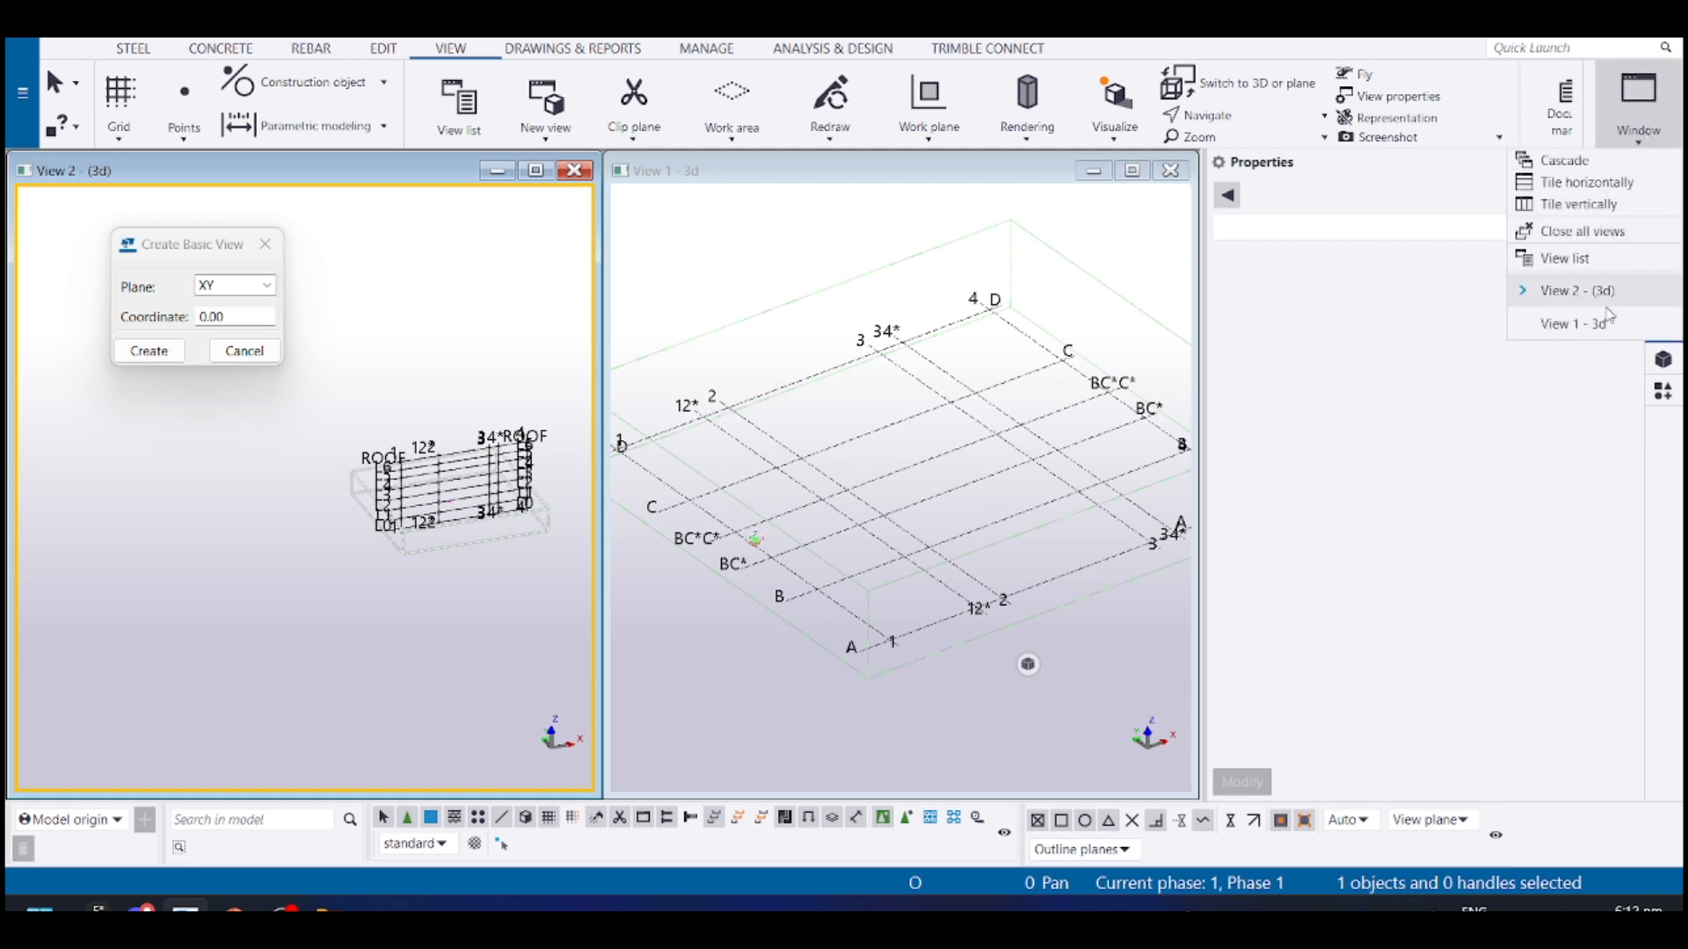
{"action": "left_click", "coordinate": [1572, 204]}
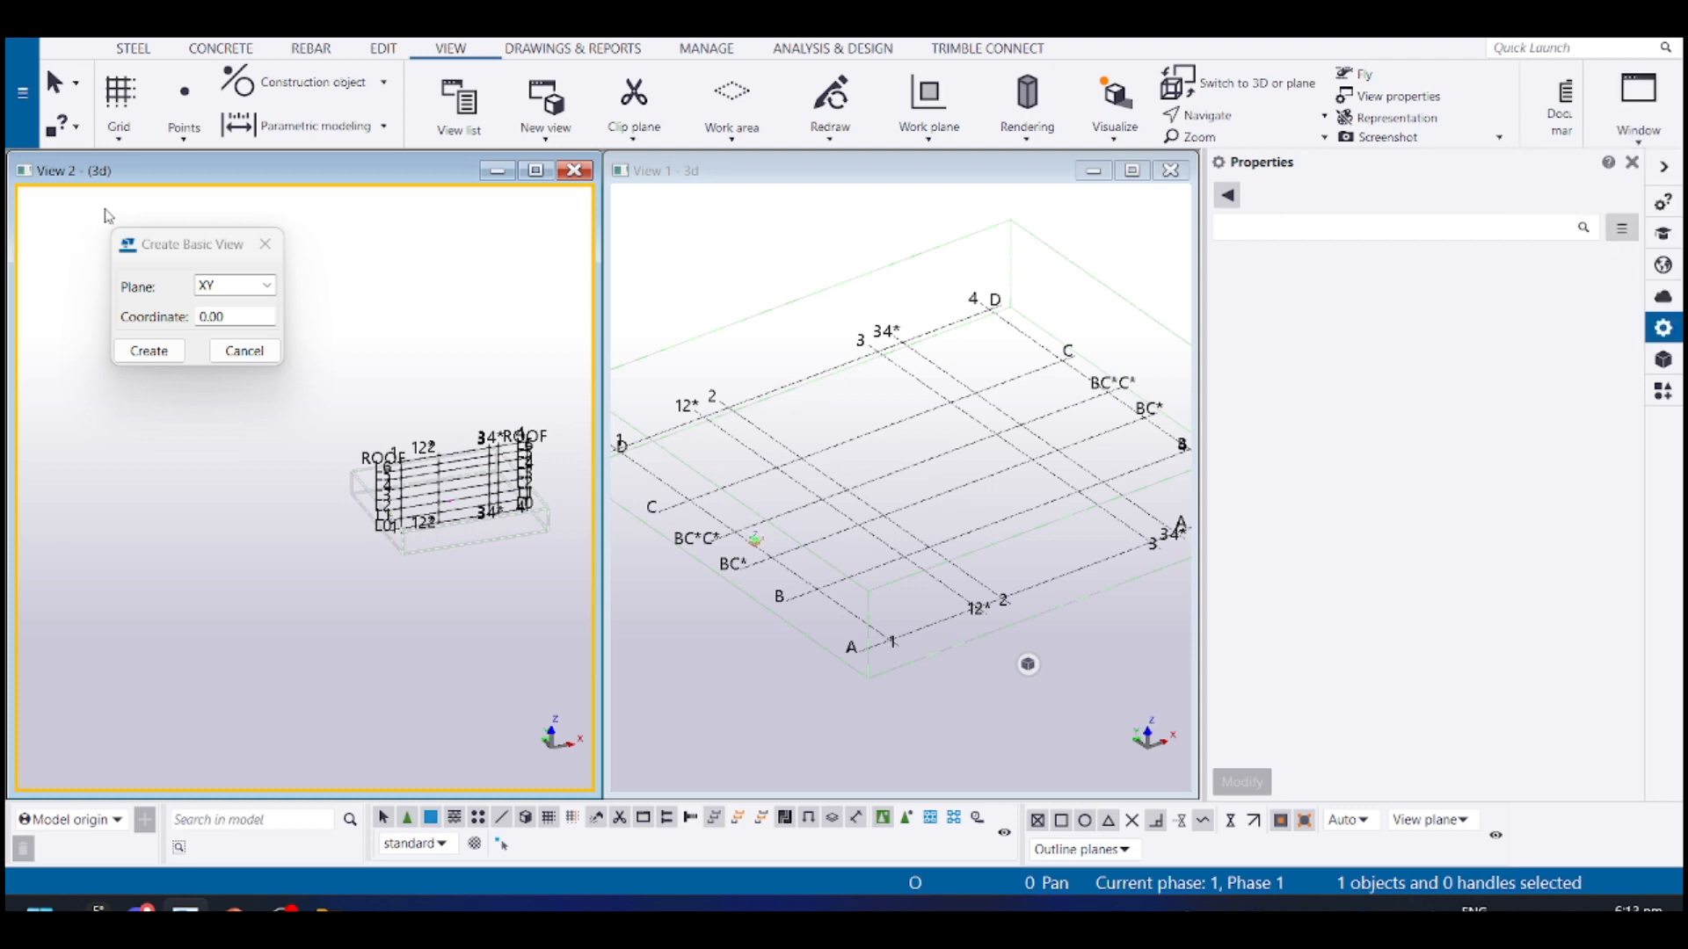
{"action": "left_click", "coordinate": [771, 252]}
{"action": "double_click", "coordinate": [808, 181]}
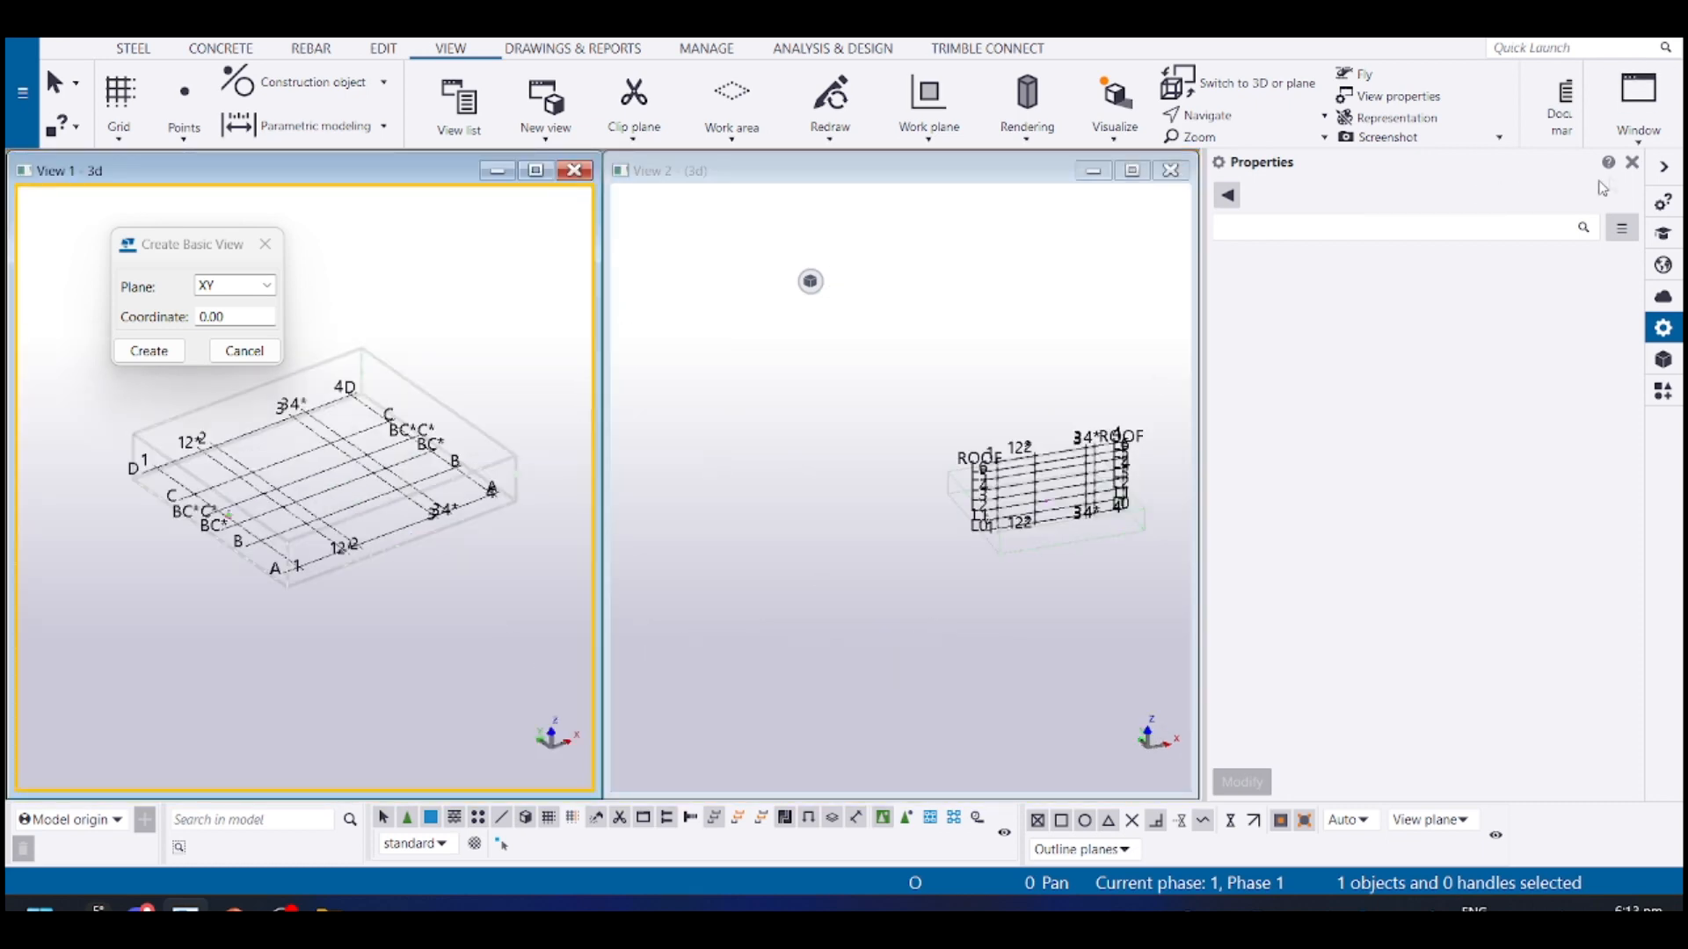
{"action": "left_click", "coordinate": [1635, 164]}
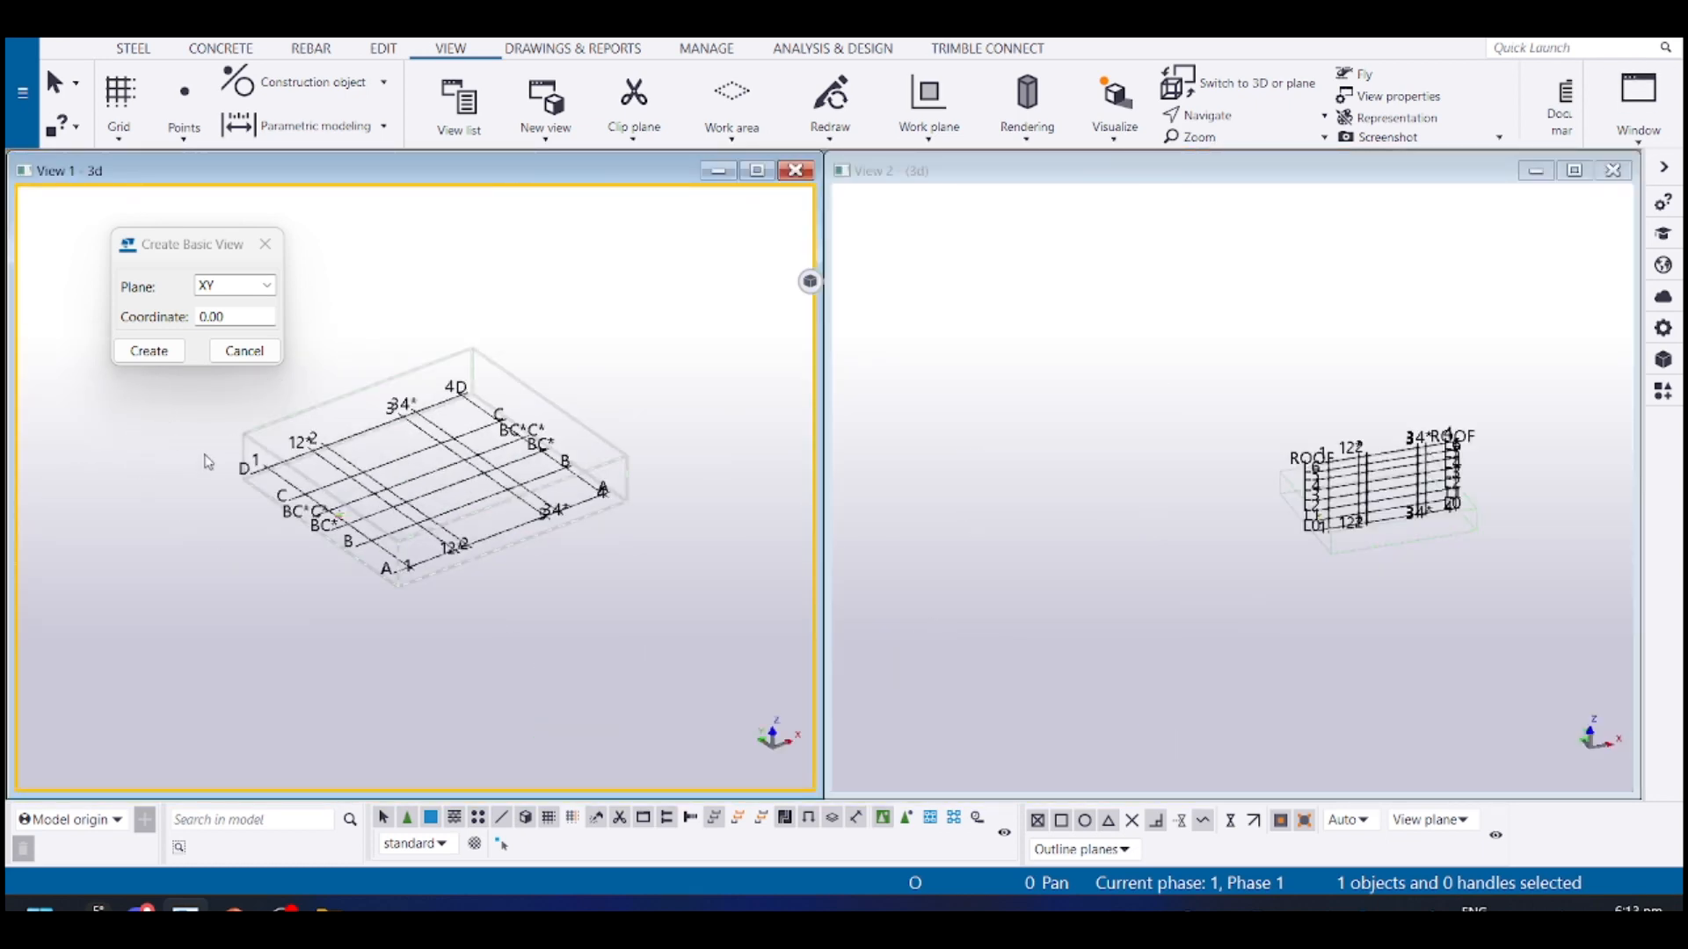
Create views along all grid lines with the standard settings, using the prefixes PLAN for XY and GRID for ZY and XZ
{"action": "left_click", "coordinate": [924, 531]}
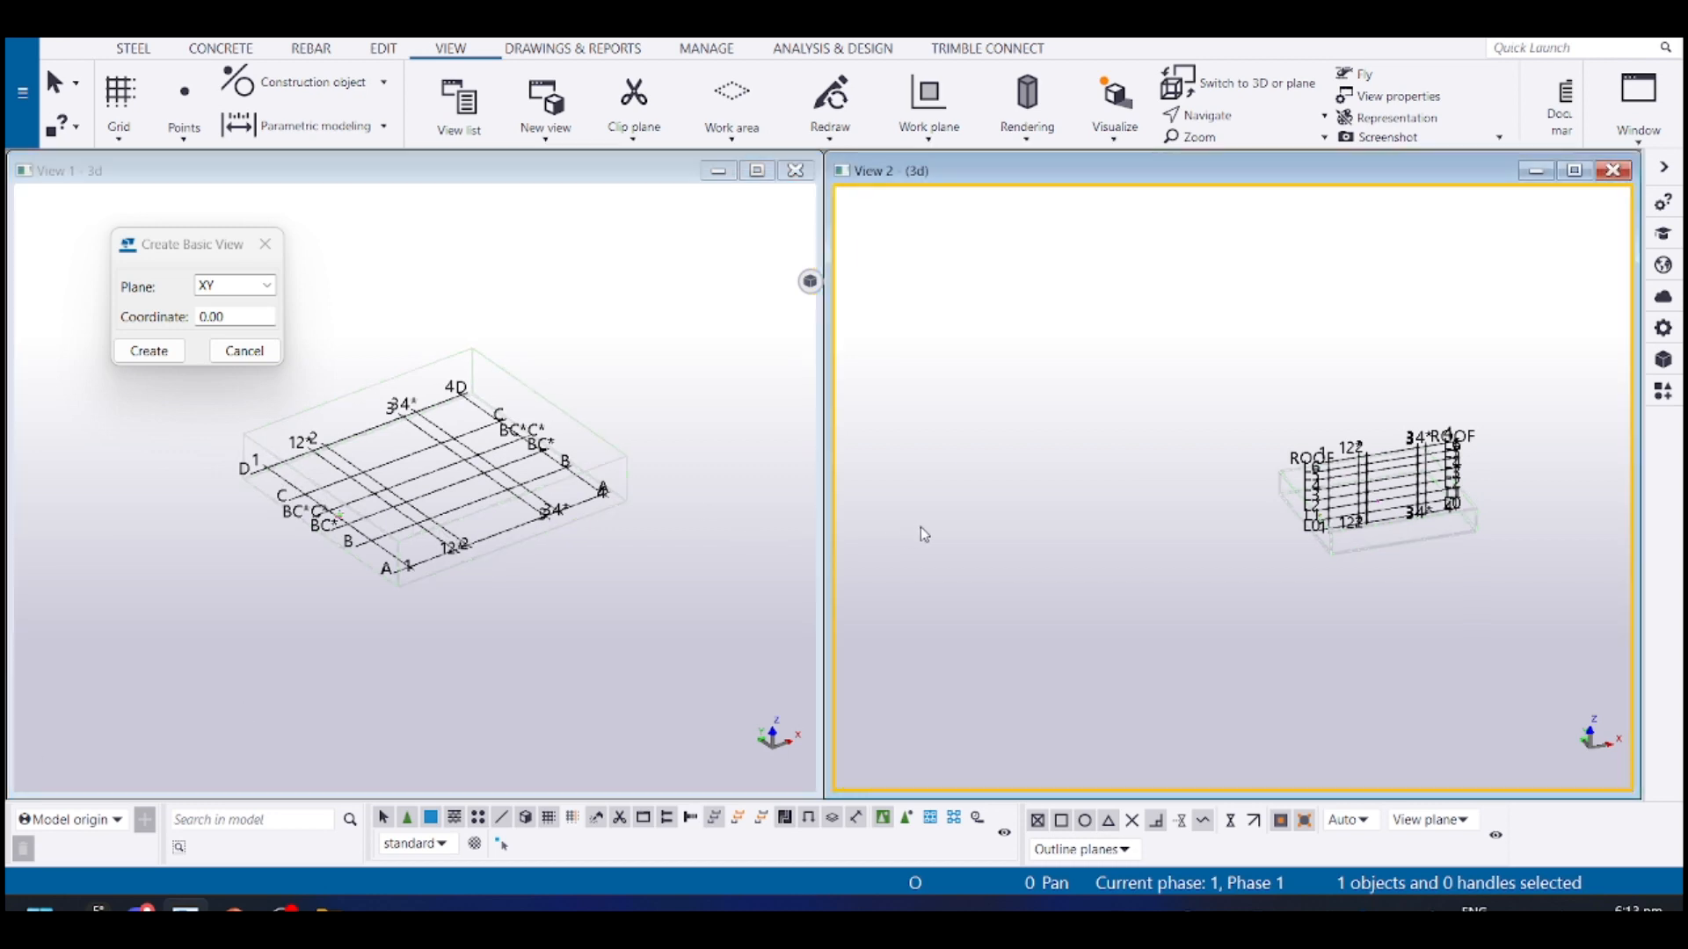
{"action": "left_click", "coordinate": [596, 440]}
{"action": "middle_click_drag", "start_coordinate": [399, 476], "coordinate": [637, 416]}
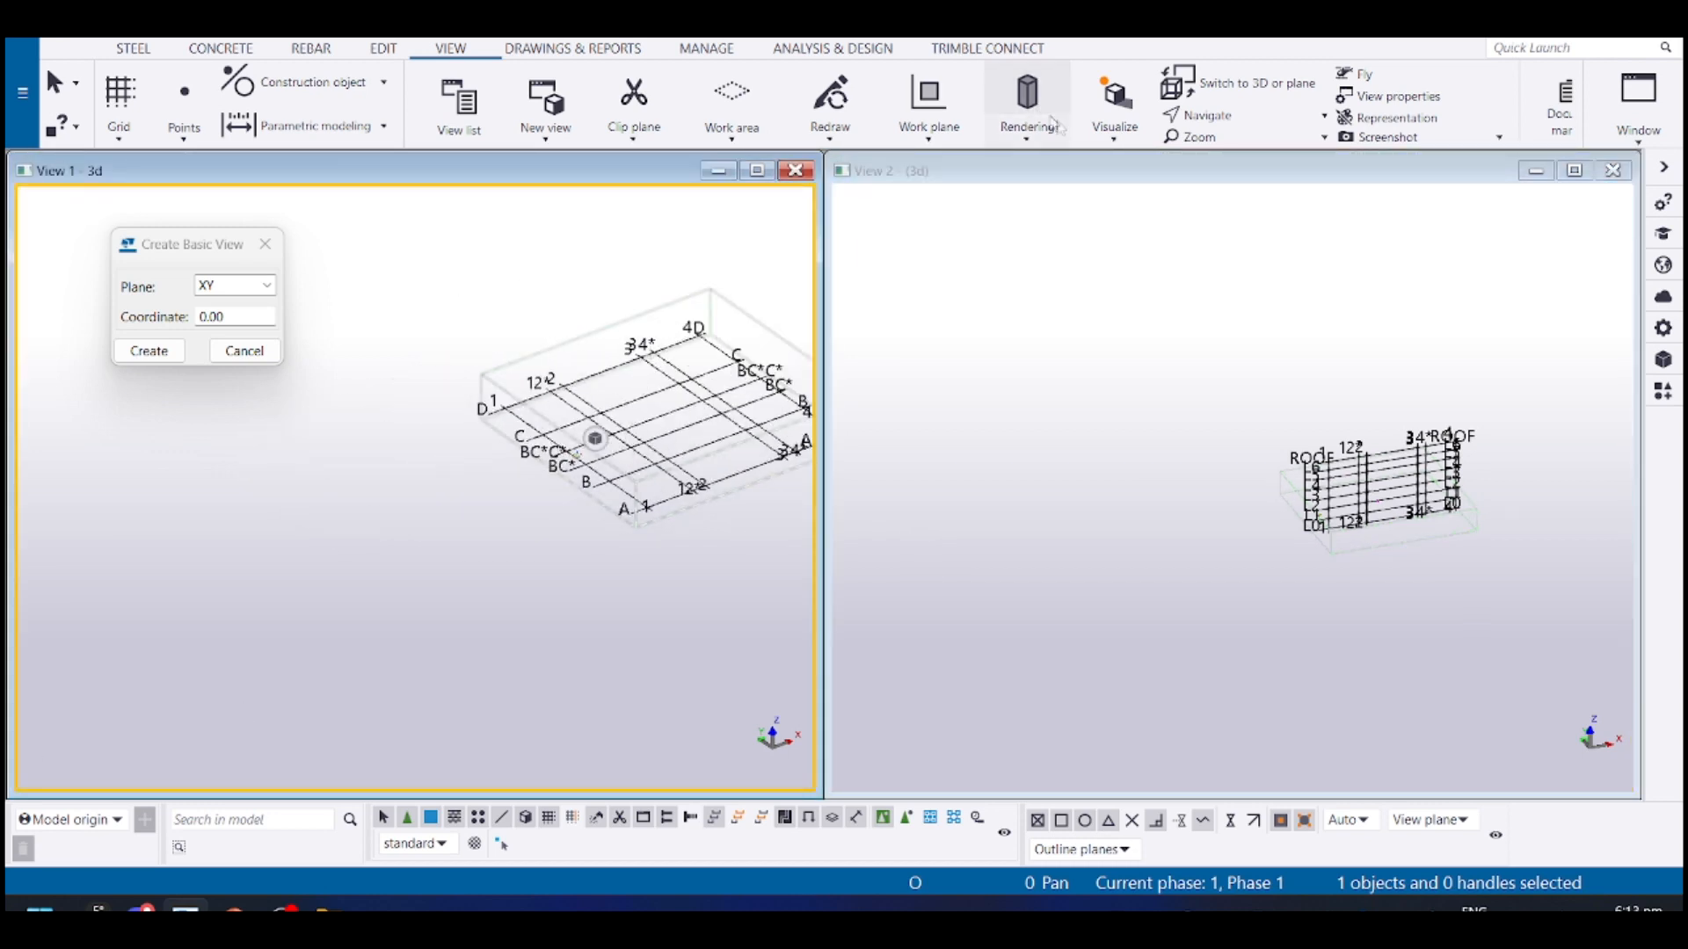
{"action": "scroll", "coordinate": [1278, 566], "scroll_direction": "up", "scroll_amount": 3}
{"action": "middle_click_drag", "start_coordinate": [1274, 509], "coordinate": [1129, 571]}
{"action": "middle_click_drag", "start_coordinate": [315, 360], "coordinate": [322, 419]}
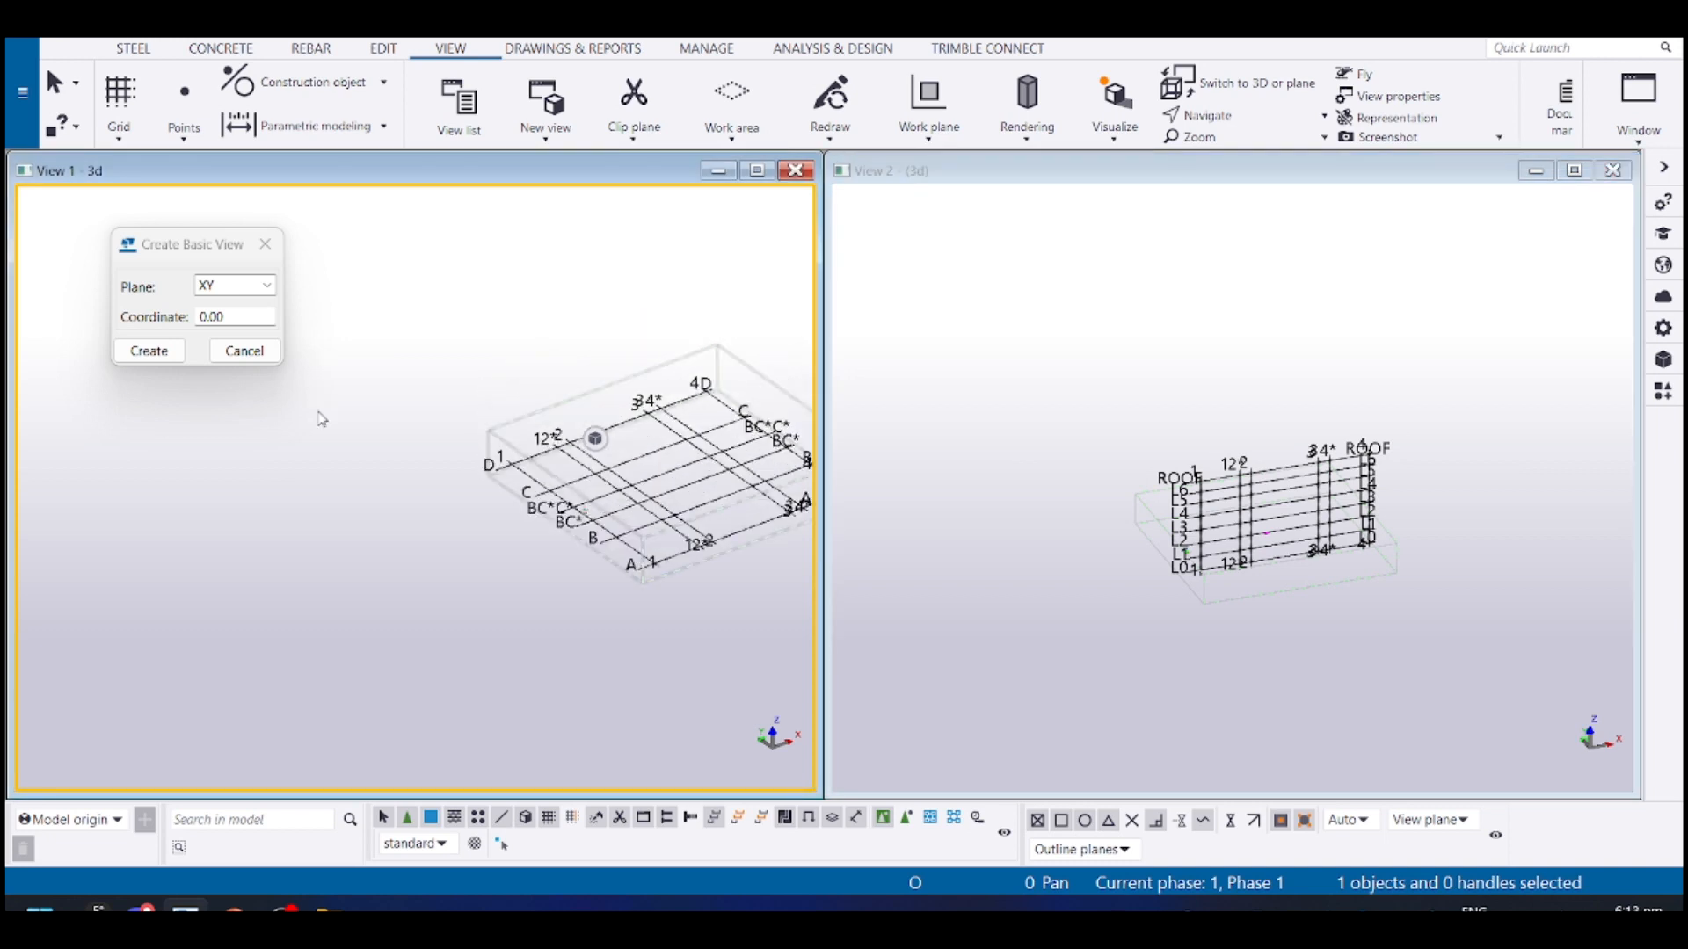
{"action": "left_click", "coordinate": [458, 51]}
{"action": "left_click", "coordinate": [247, 128]}
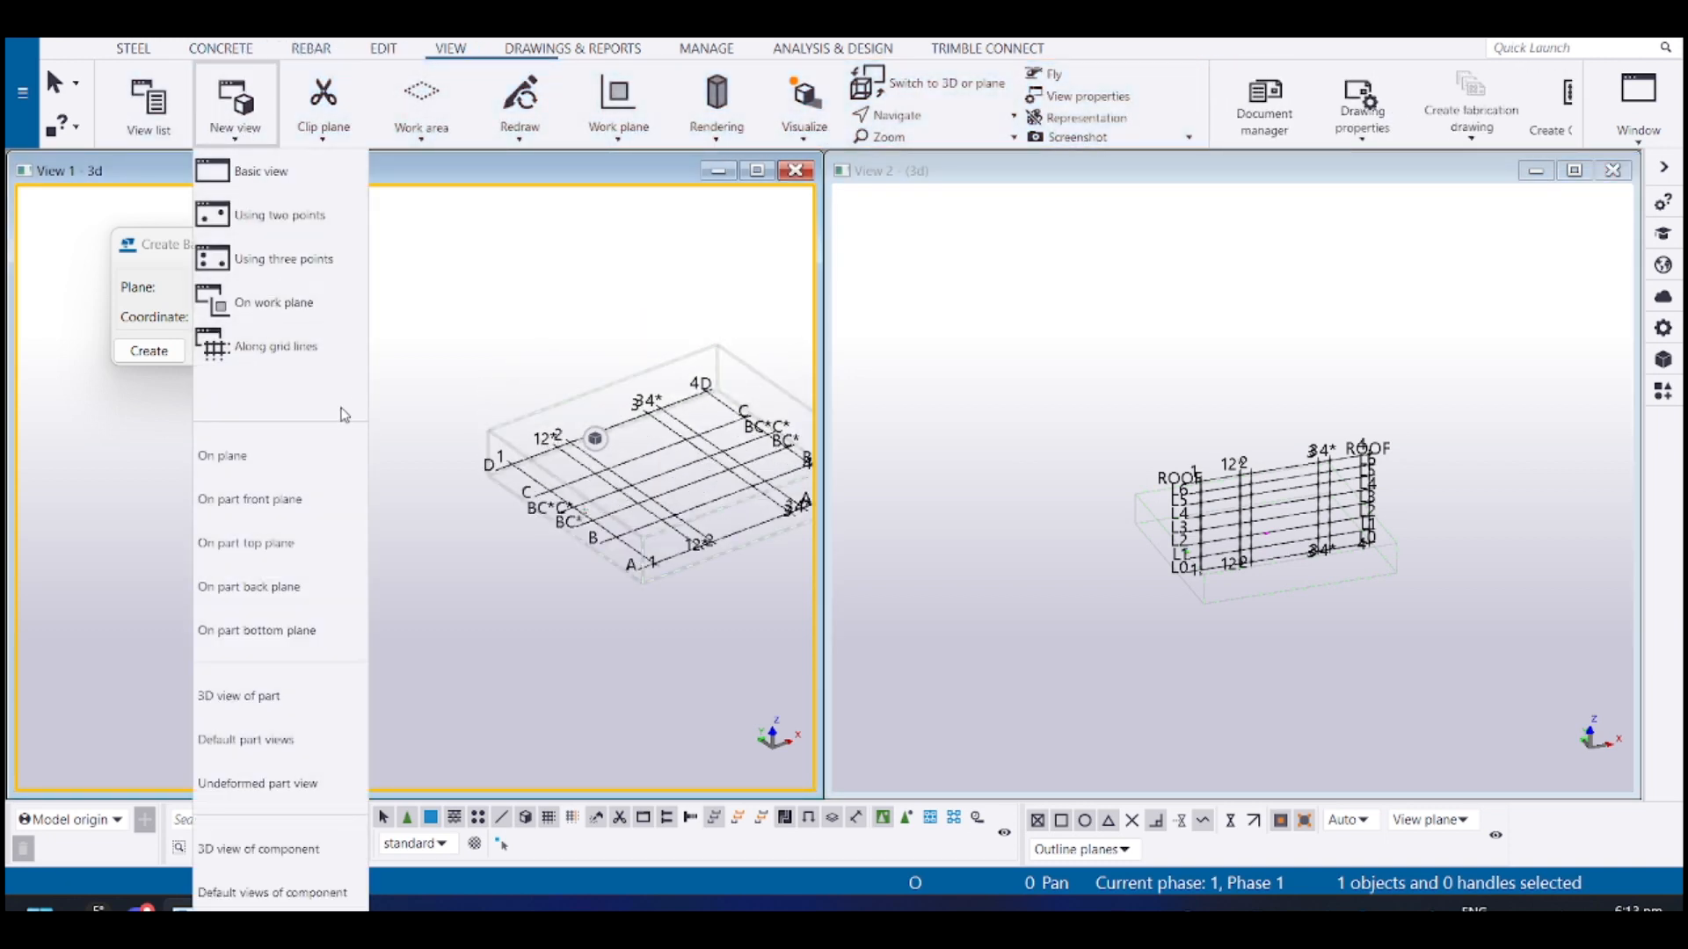
{"action": "left_click", "coordinate": [275, 345]}
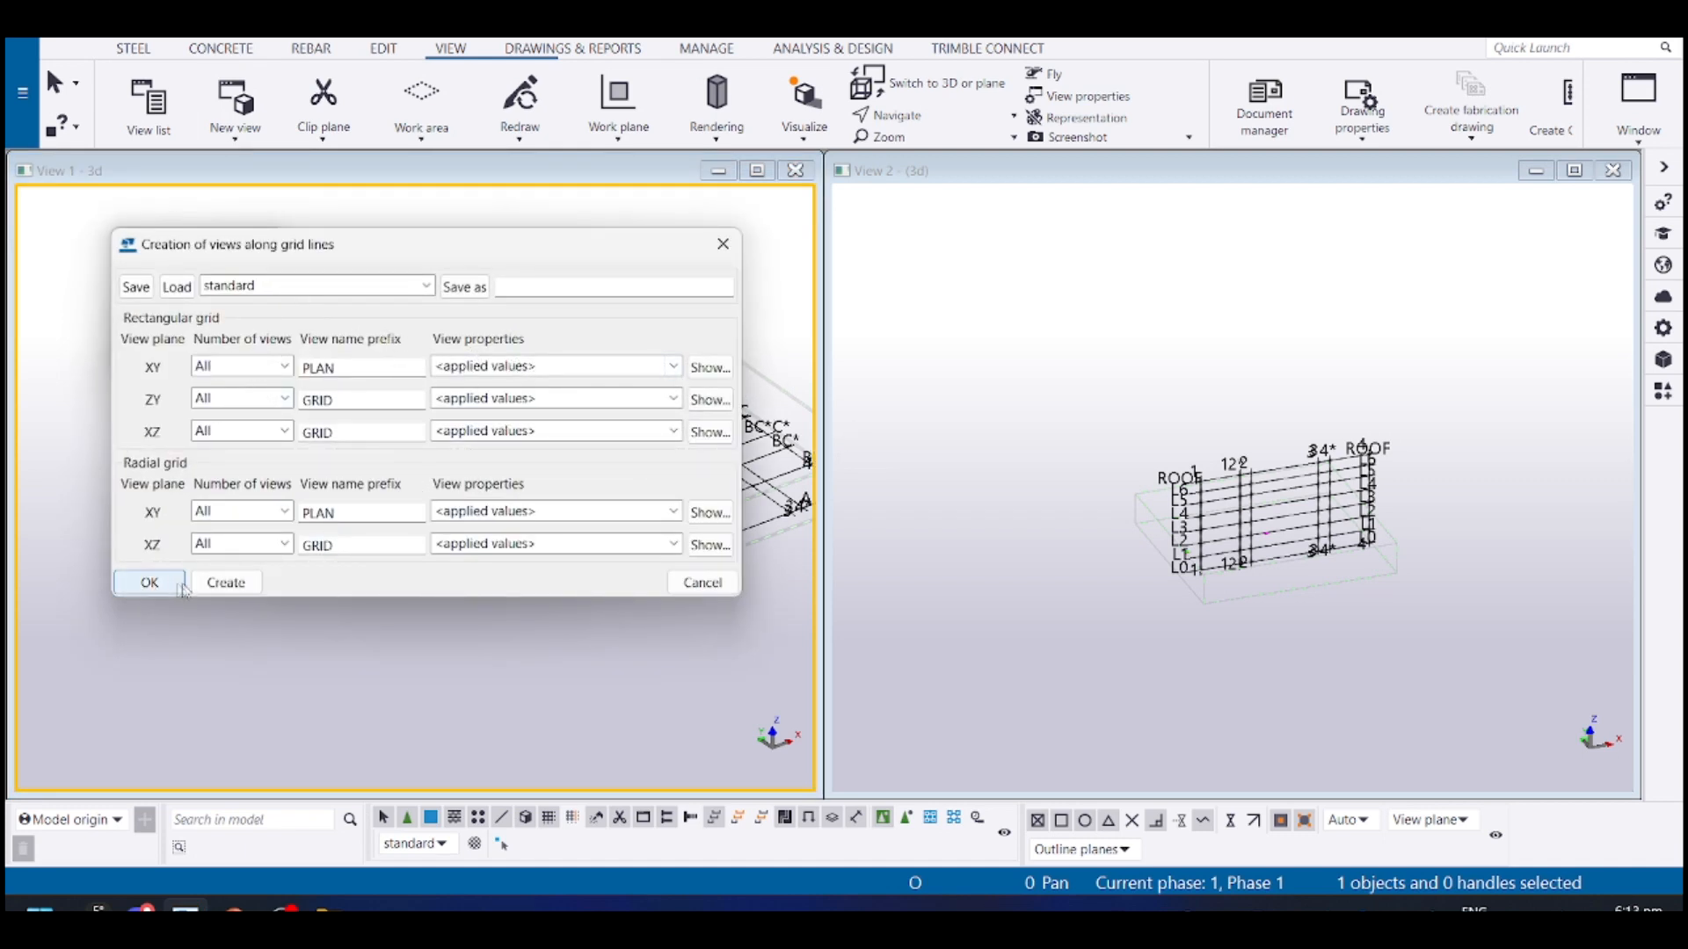
{"action": "left_click", "coordinate": [230, 581]}
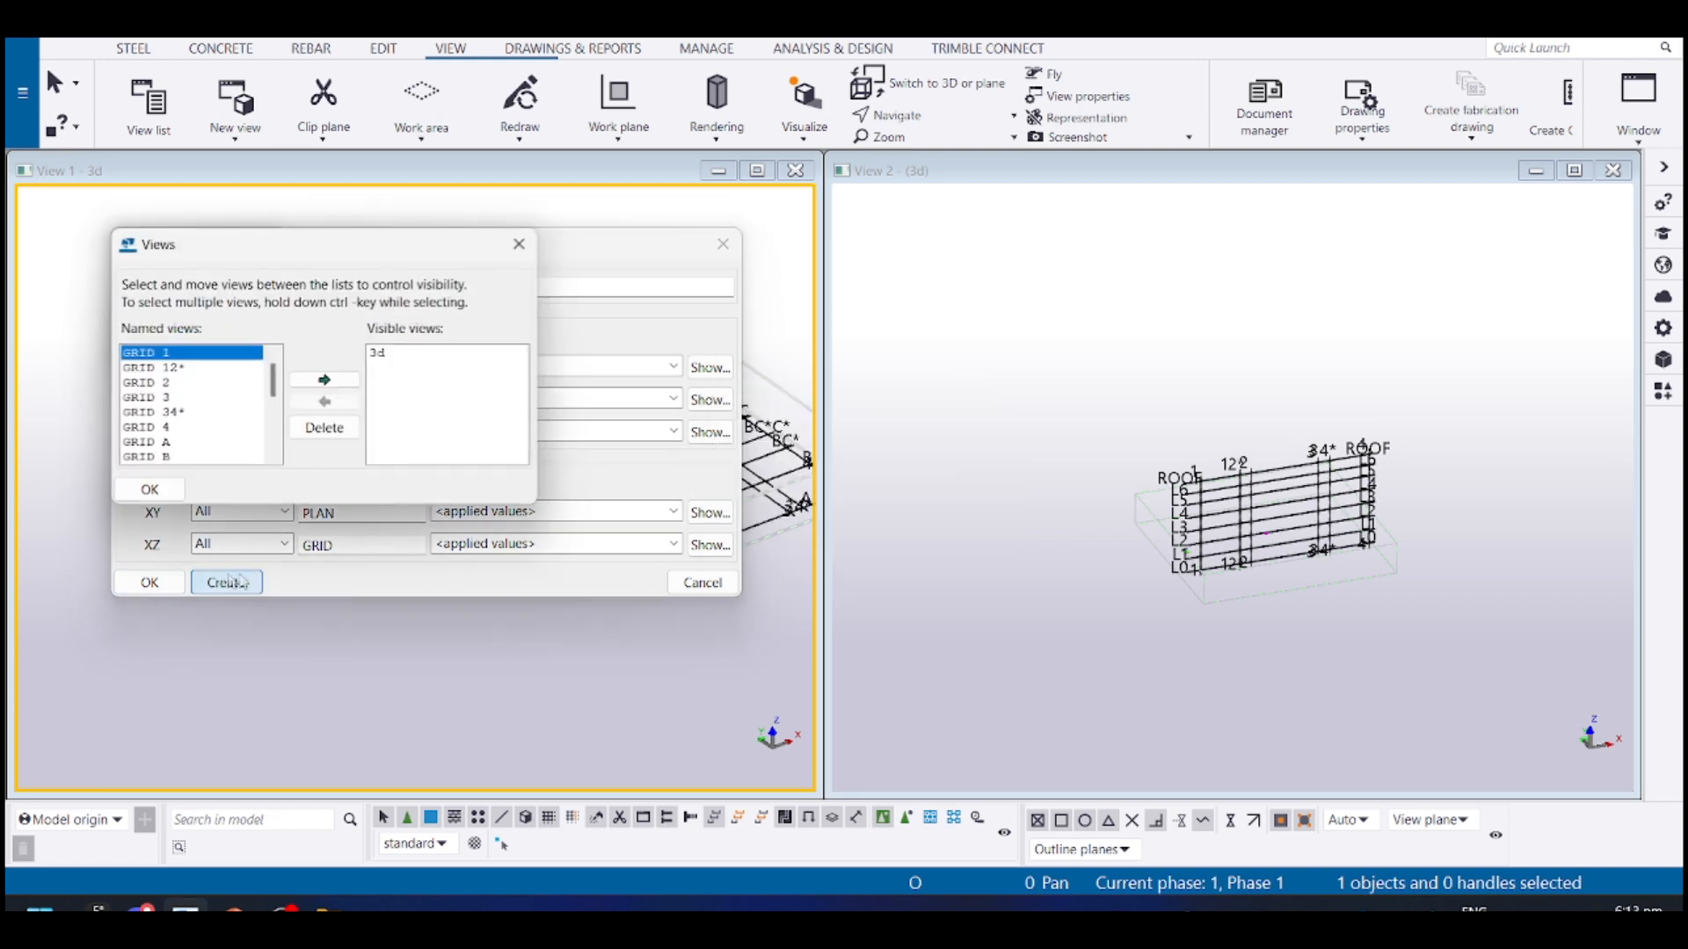
Make the named views GRID 2, GRID 34* and GRID A visible
{"action": "scroll", "coordinate": [171, 387], "scroll_direction": "down", "scroll_amount": 5}
{"action": "scroll", "coordinate": [193, 430], "scroll_direction": "up", "scroll_amount": 5}
{"action": "left_click", "coordinate": [176, 385]}
{"action": "double_click", "coordinate": [177, 388]}
{"action": "double_click", "coordinate": [165, 399]}
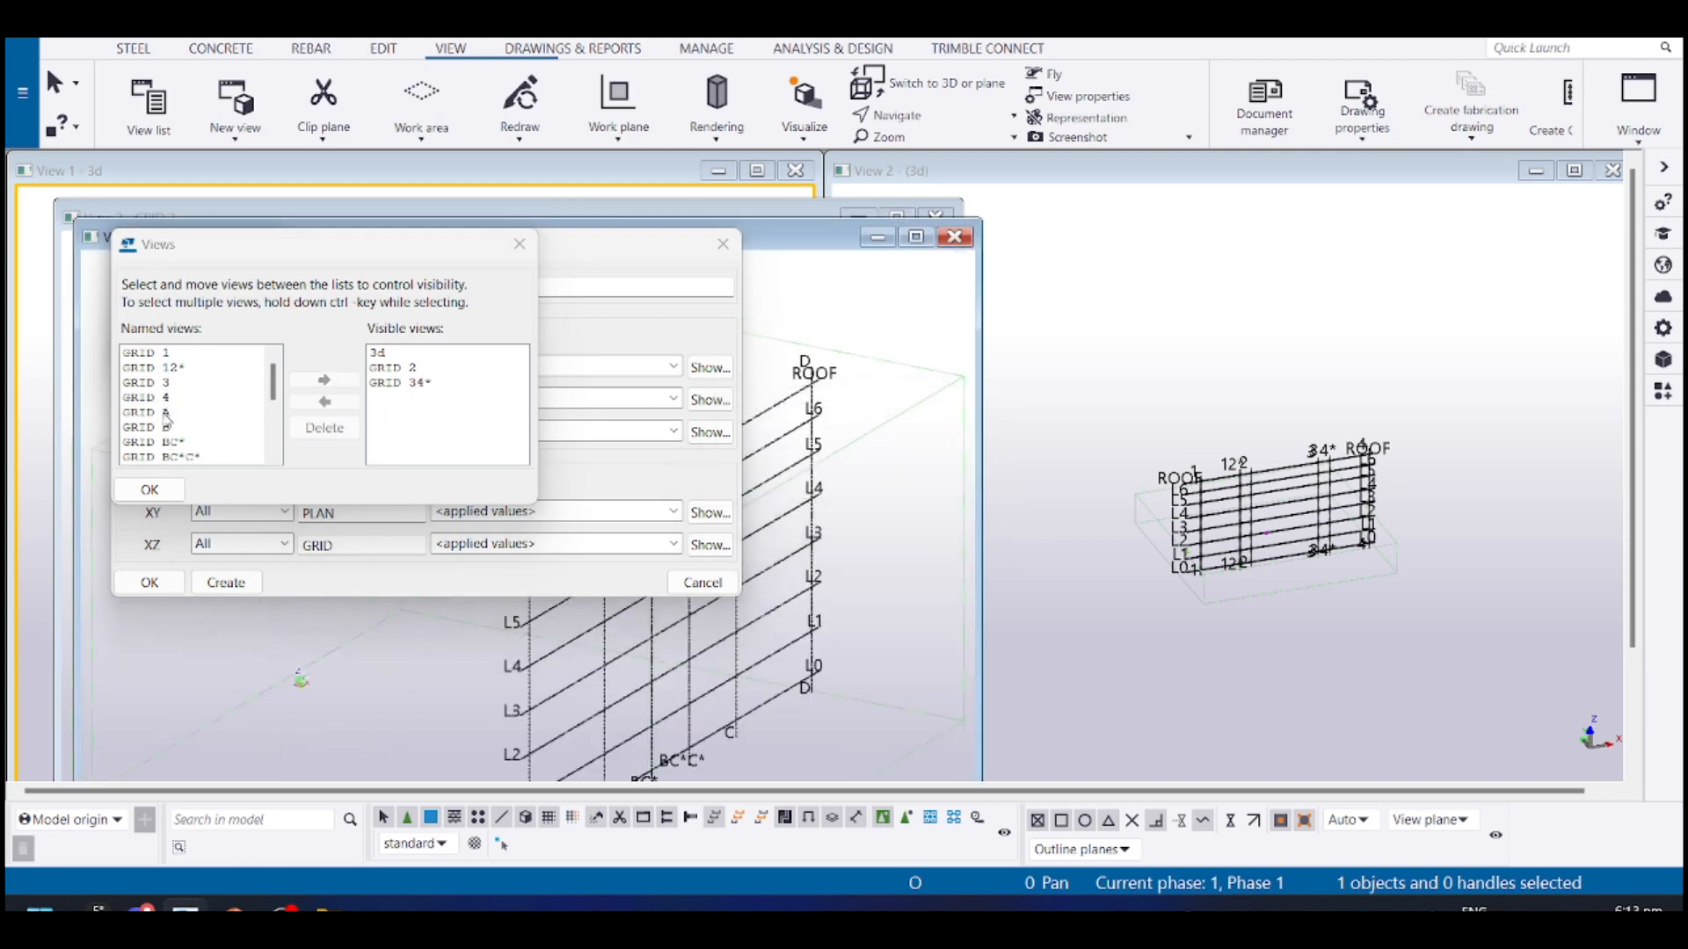
{"action": "double_click", "coordinate": [160, 413]}
Make the named views PLAN L4, PLAN L3, GRID BC* and GRID C visible and dismiss the view limit warning
{"action": "scroll", "coordinate": [213, 413], "scroll_direction": "down", "scroll_amount": 3}
{"action": "double_click", "coordinate": [177, 415]}
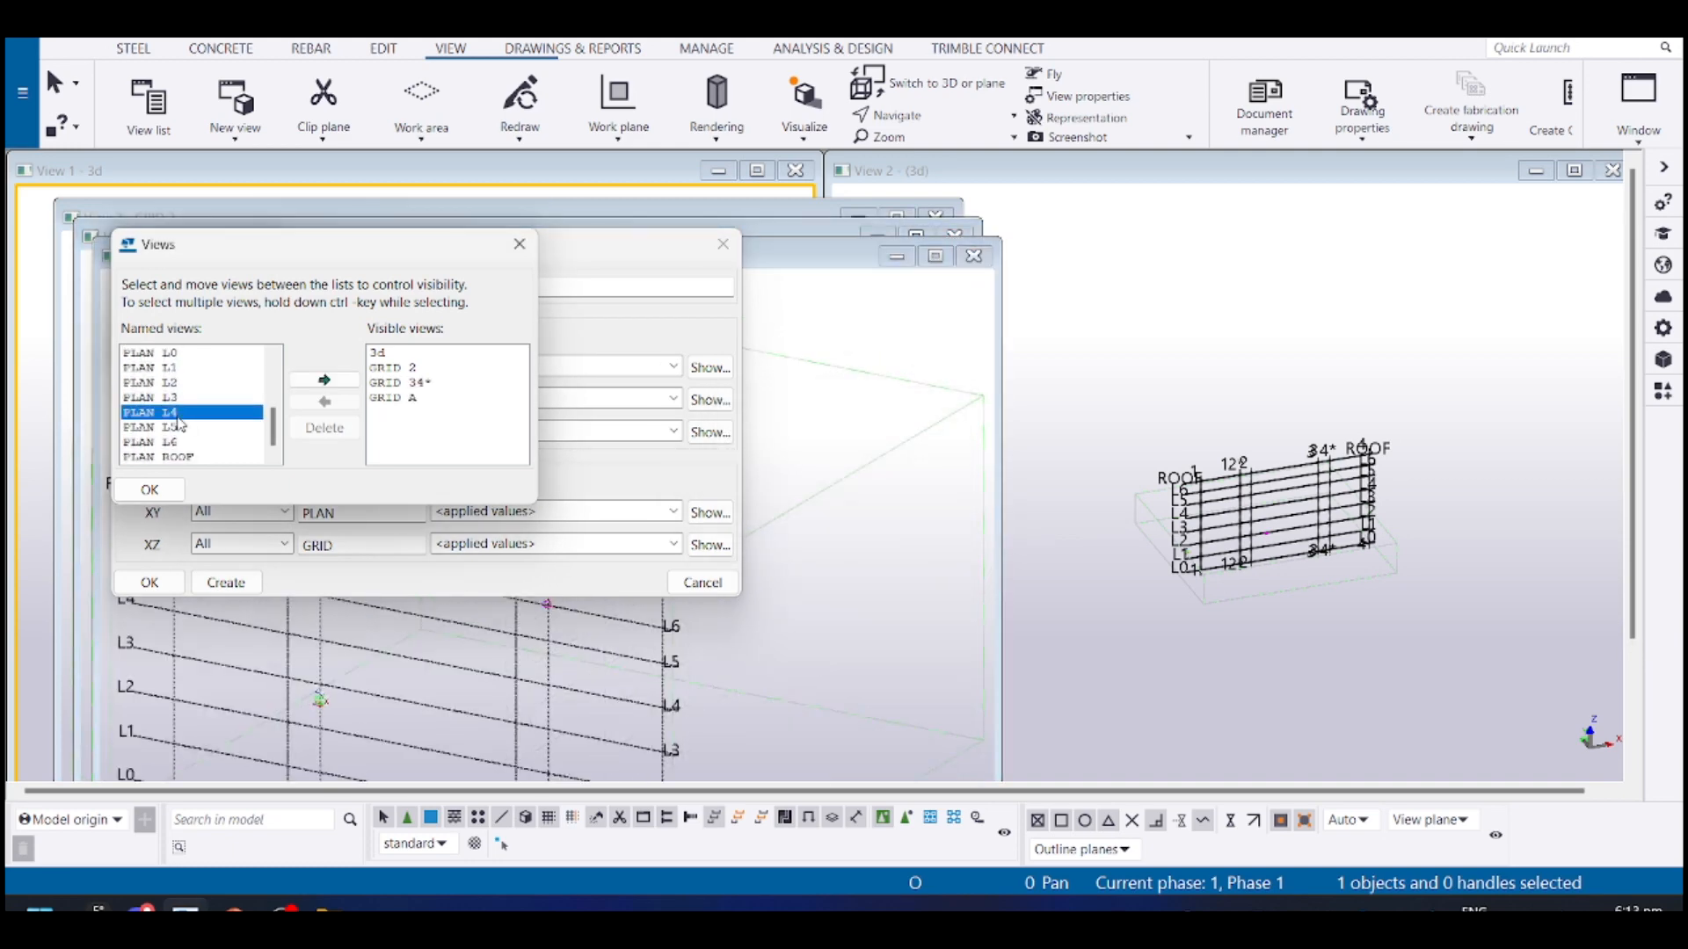
{"action": "scroll", "coordinate": [184, 412], "scroll_direction": "down", "scroll_amount": 1}
{"action": "scroll", "coordinate": [185, 414], "scroll_direction": "down", "scroll_amount": 3}
{"action": "double_click", "coordinate": [184, 423]}
{"action": "double_click", "coordinate": [177, 429]}
{"action": "left_click", "coordinate": [178, 446]}
{"action": "double_click", "coordinate": [177, 447]}
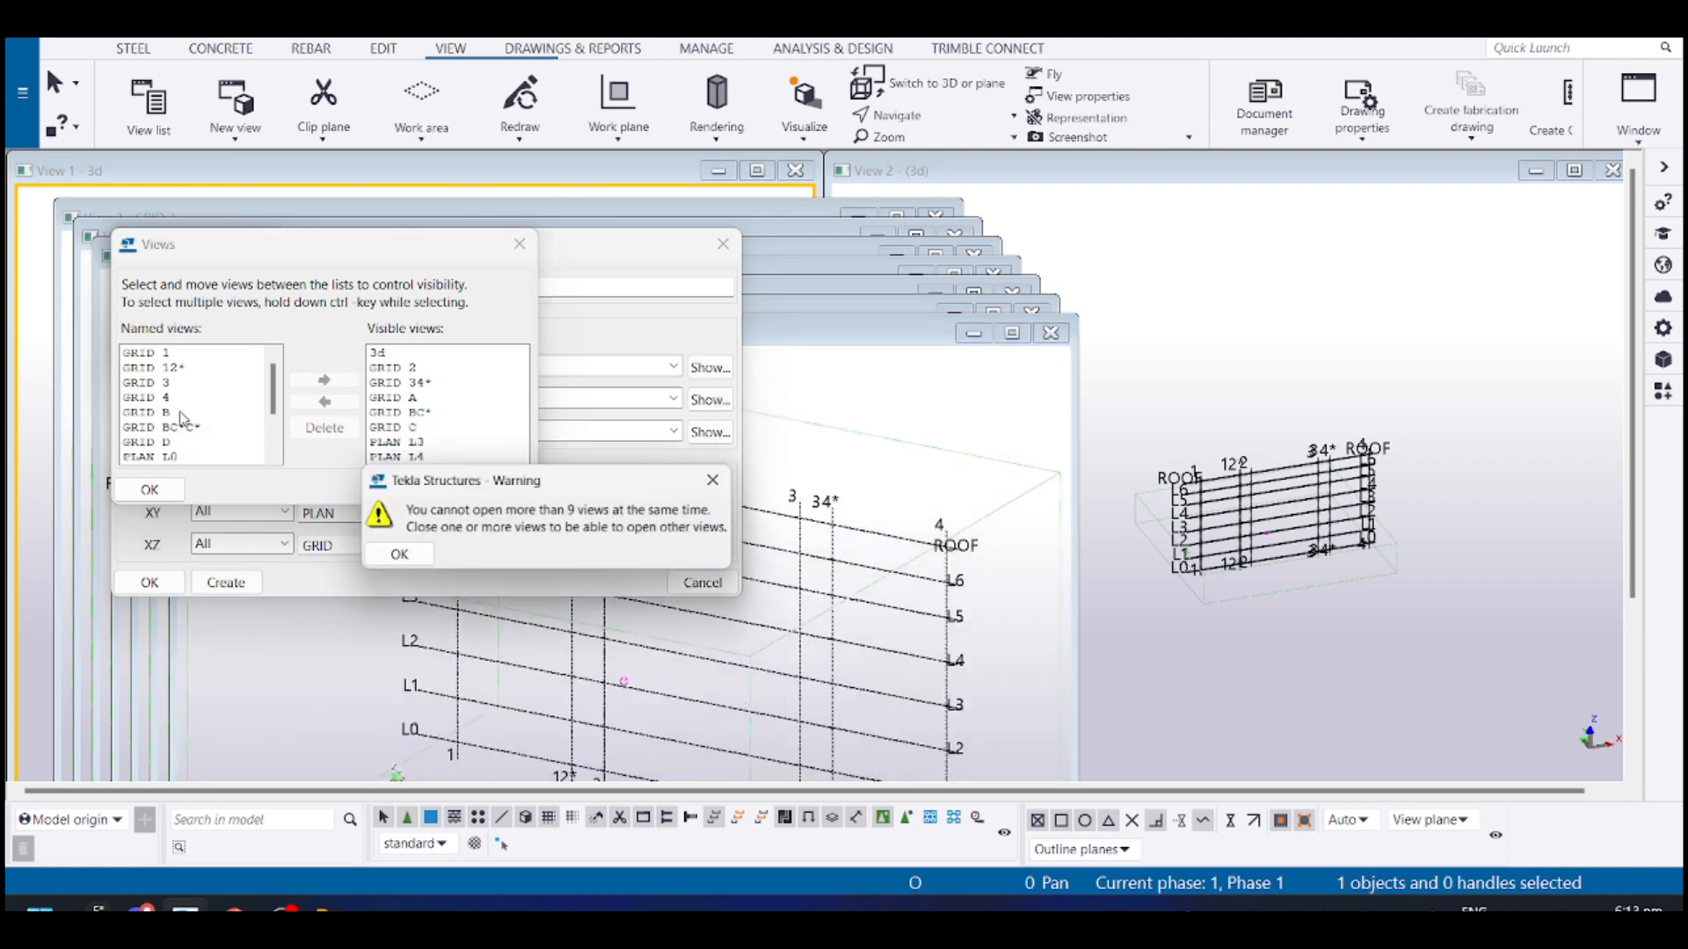
{"action": "left_click", "coordinate": [402, 556]}
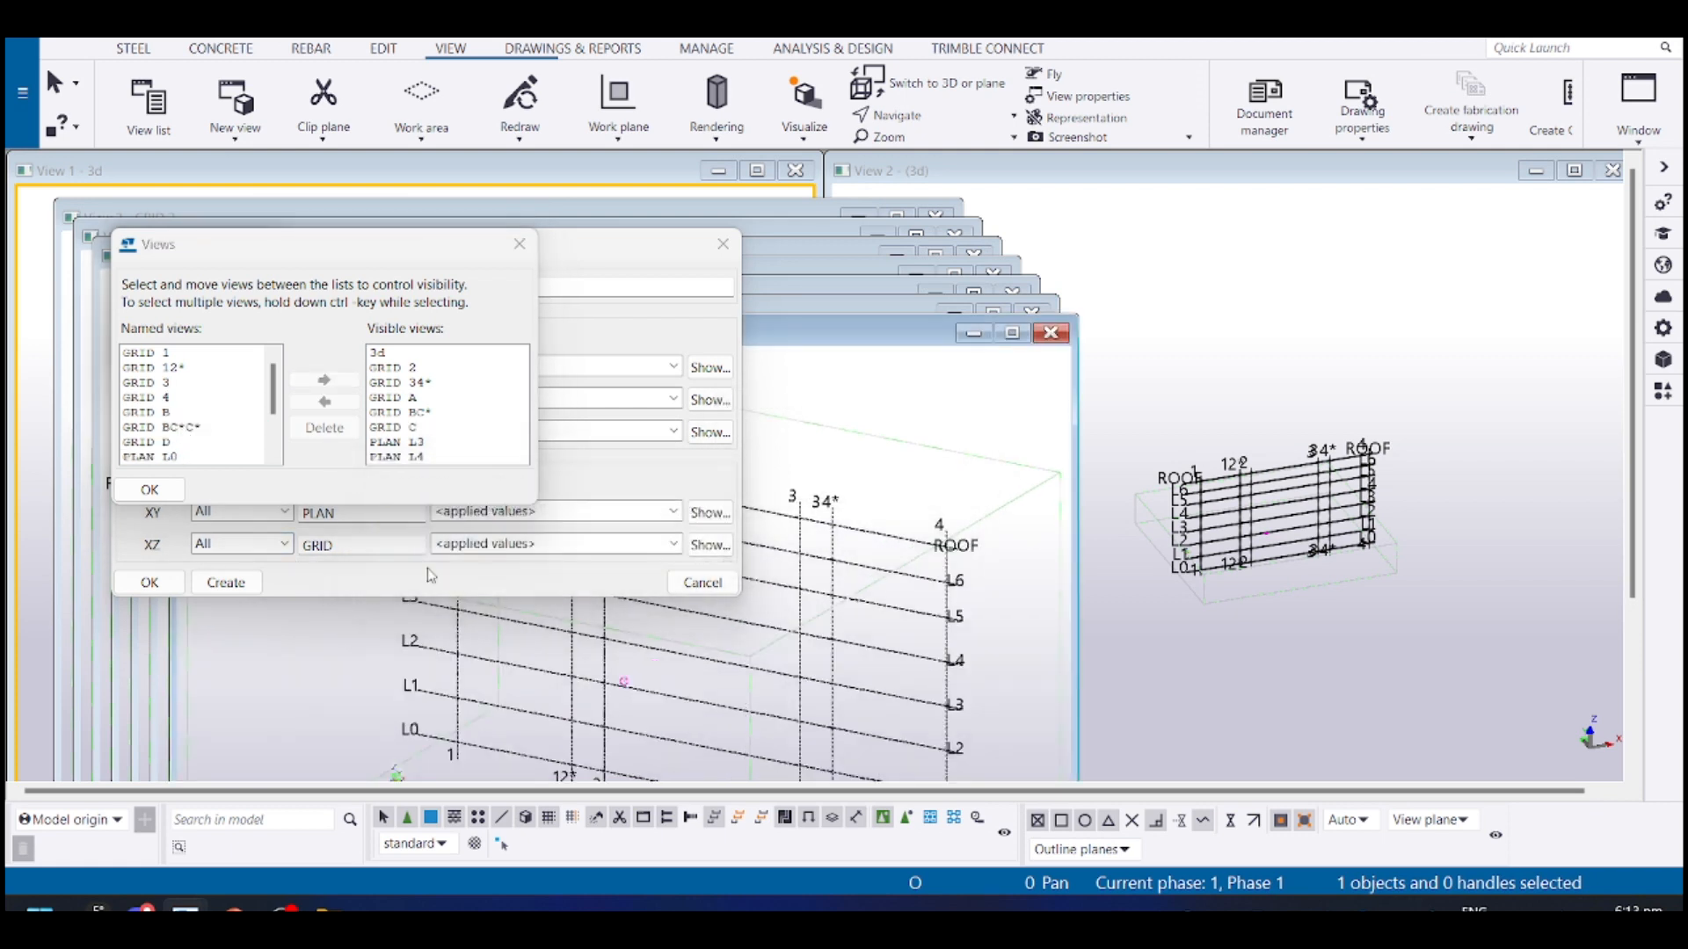
Close the Views, Creation of views along grid lines and Create Basic View dialogs
{"action": "left_click", "coordinate": [520, 244]}
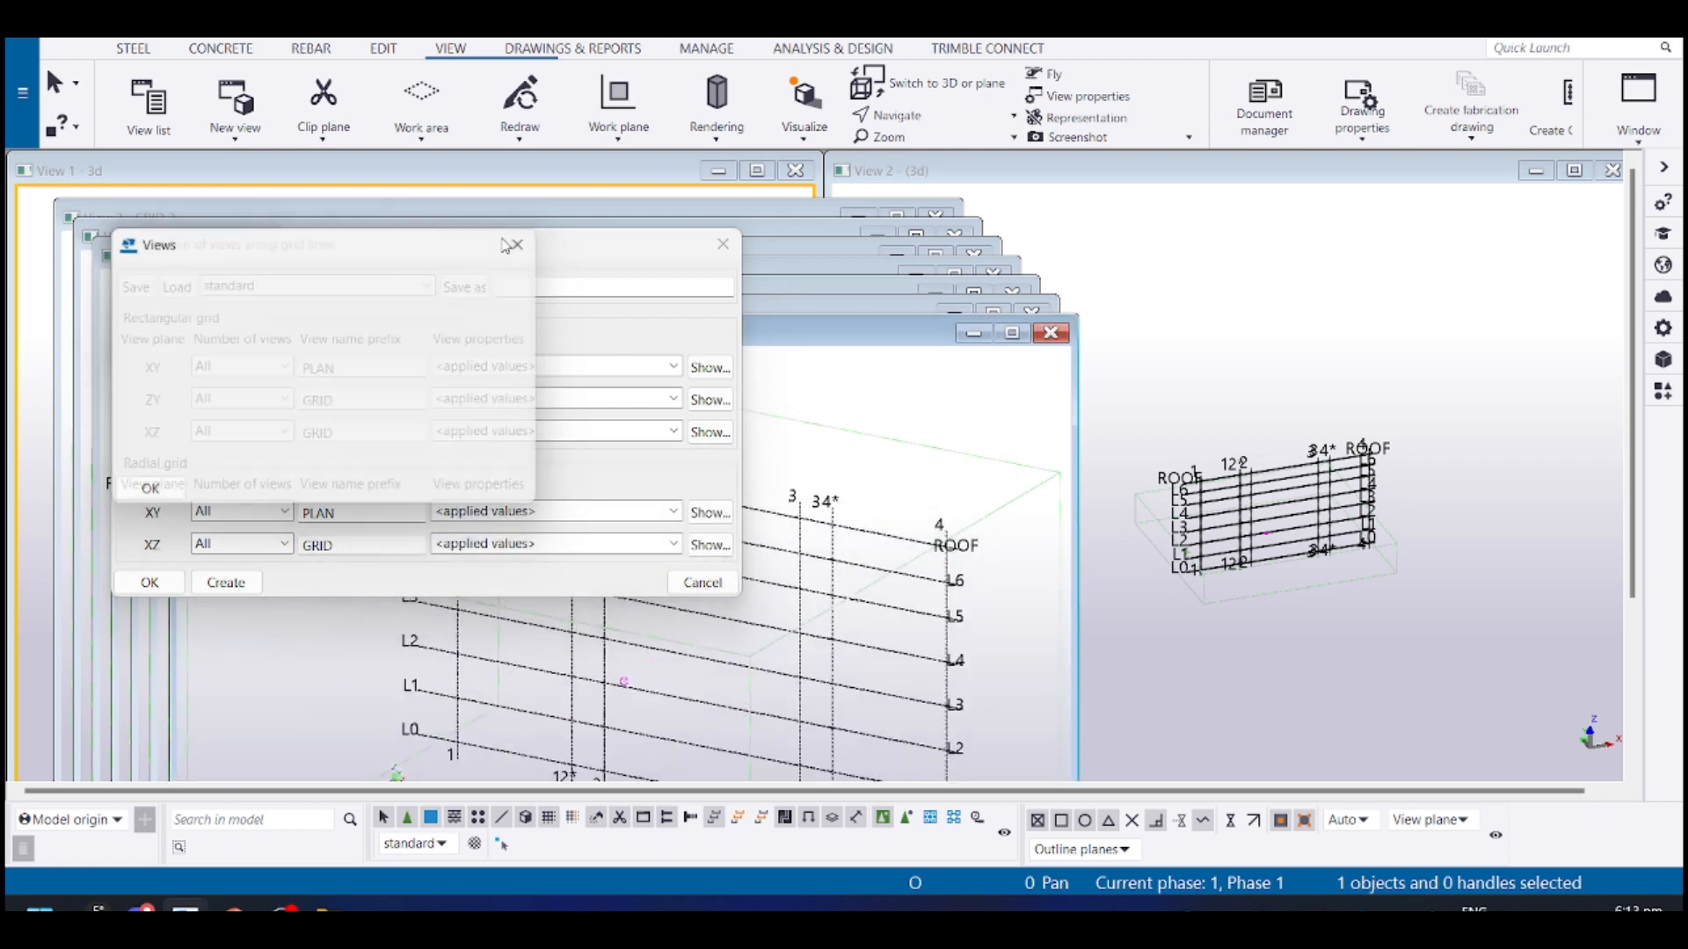
{"action": "left_click", "coordinate": [719, 248]}
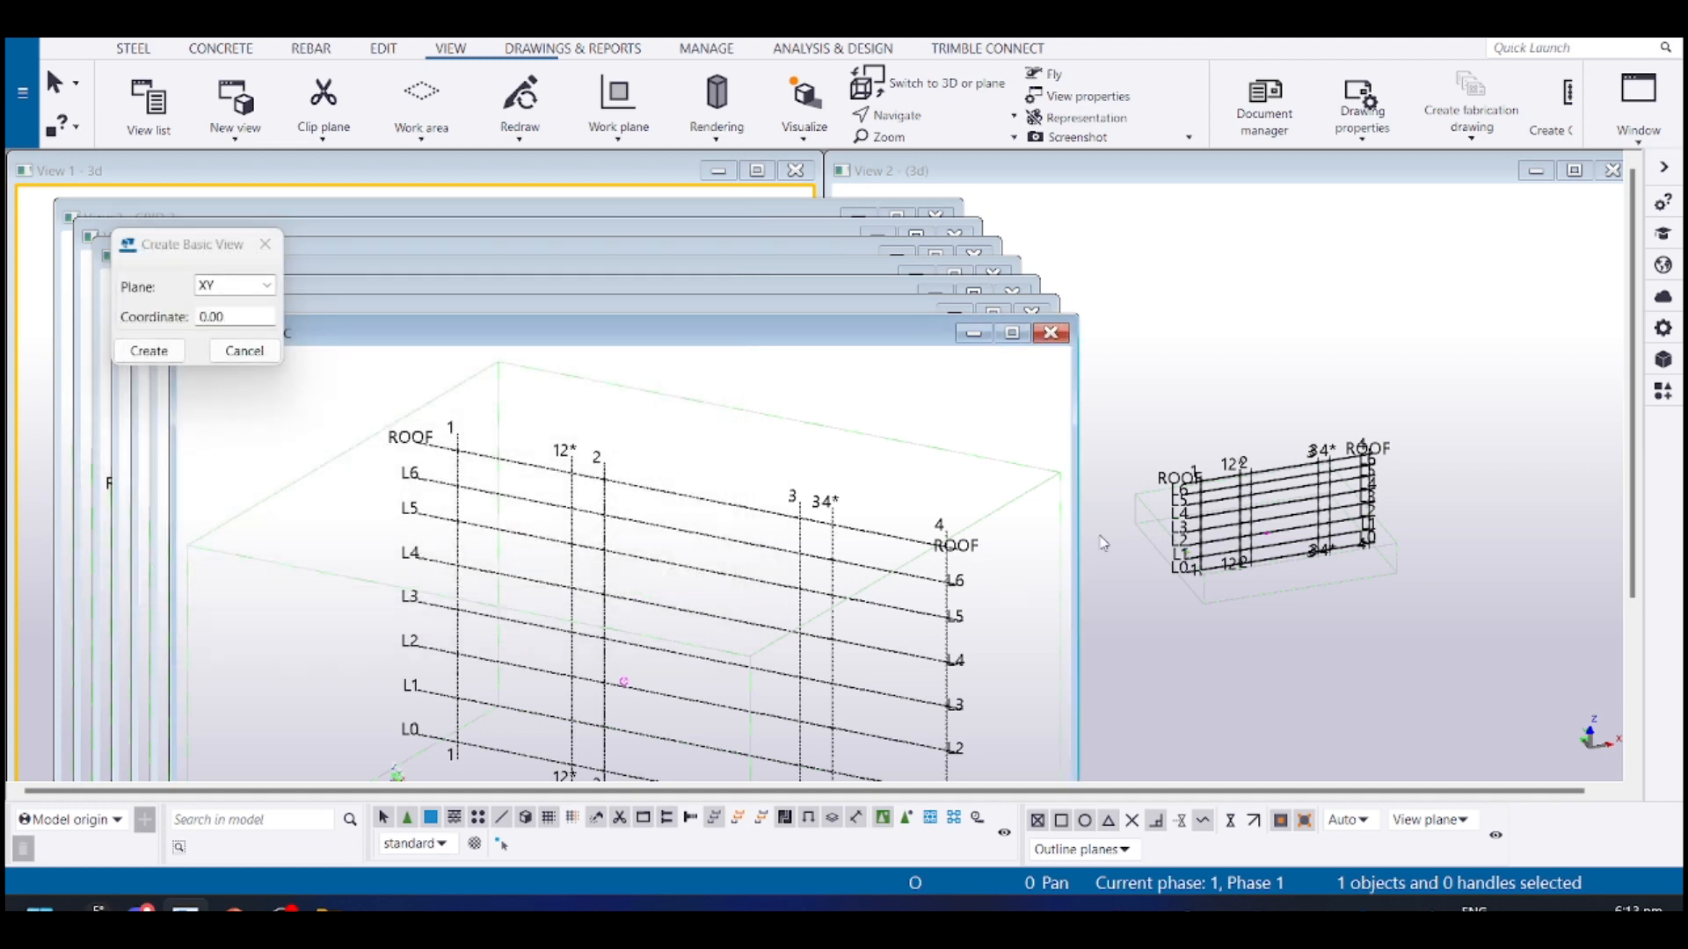
{"action": "left_click", "coordinate": [264, 243]}
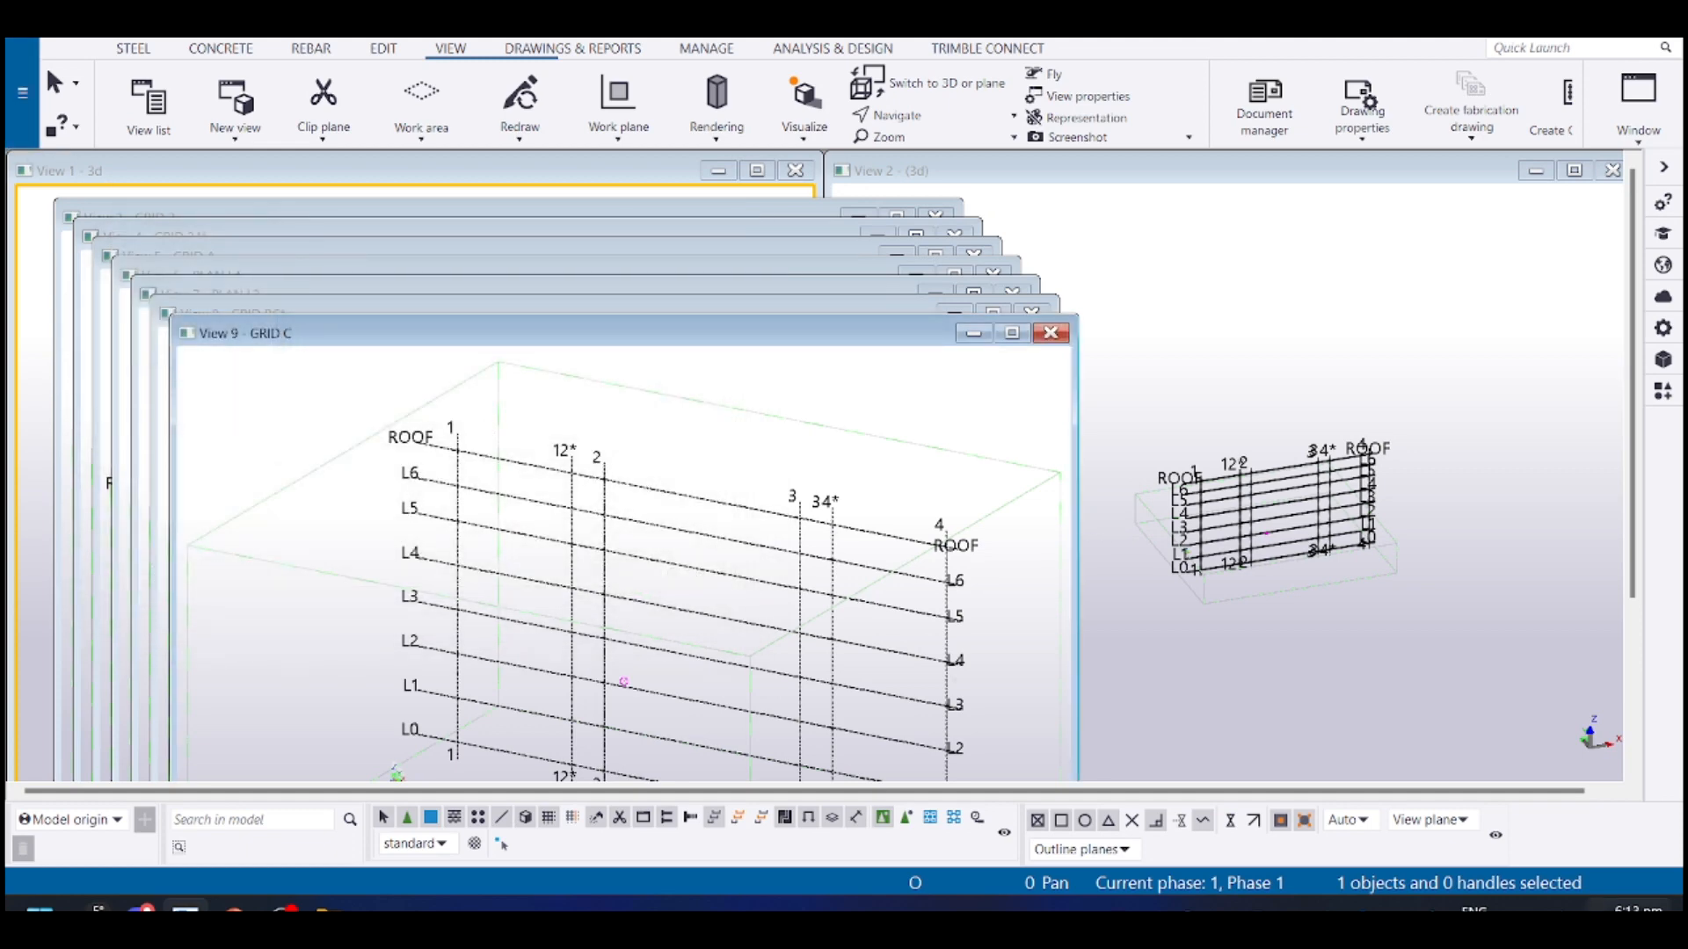
Tile the open view windows and close the PLAN L4, GRID C and PLAN L3 views
{"action": "left_click", "coordinate": [1607, 895]}
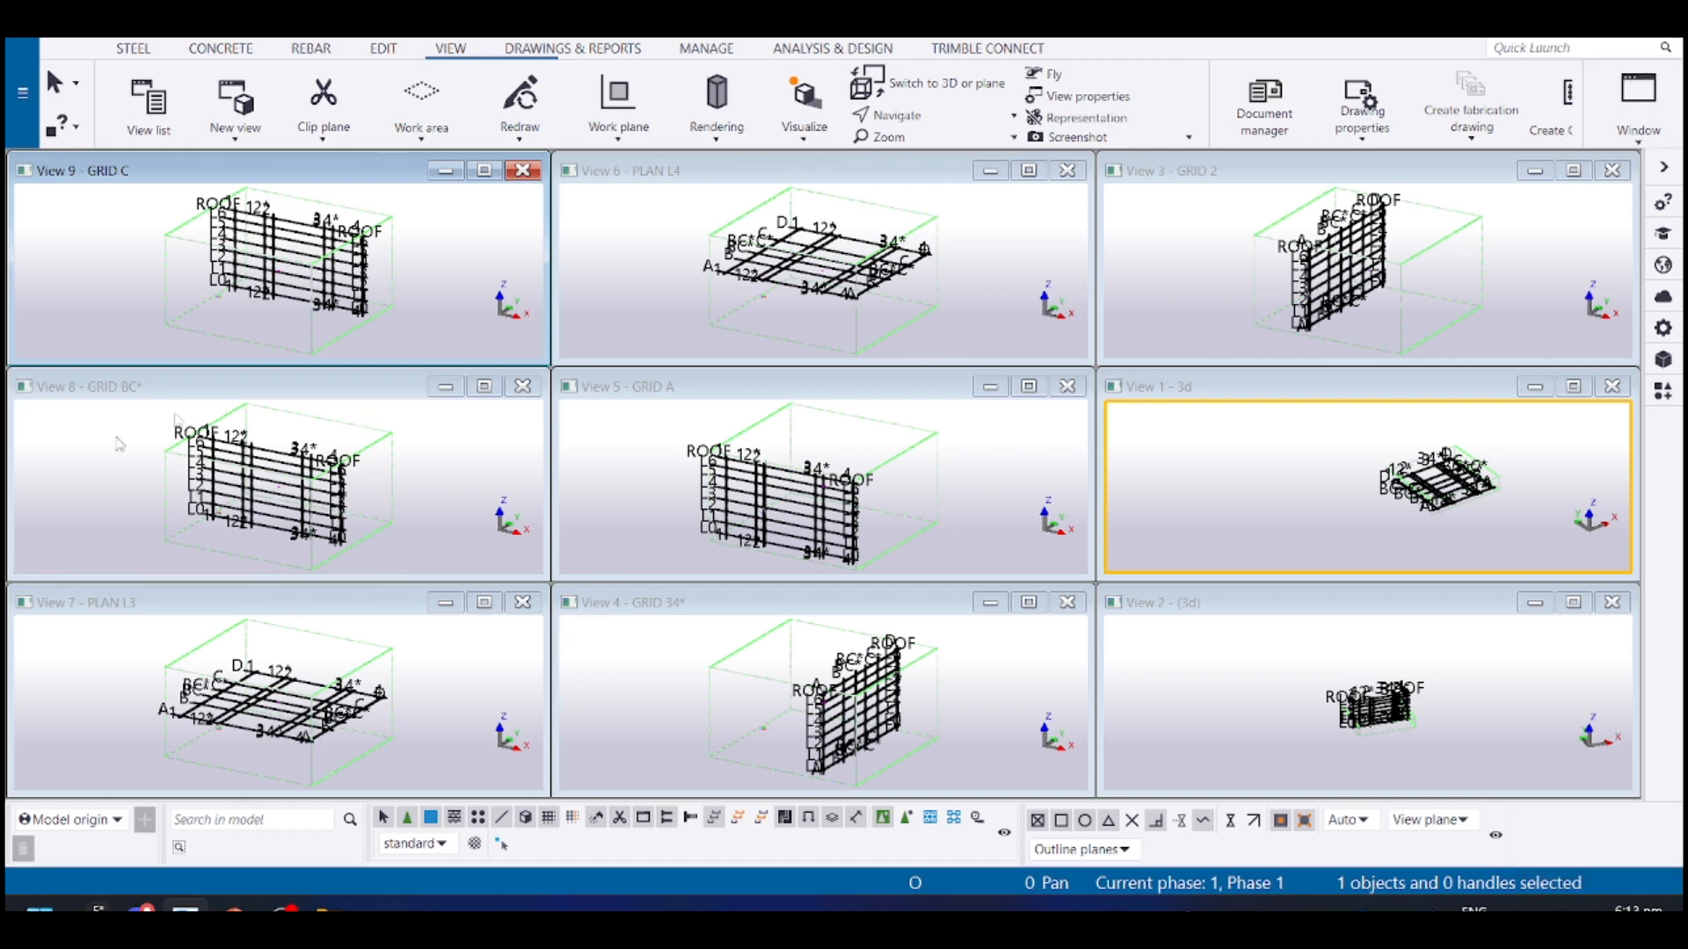
{"action": "left_click", "coordinate": [1067, 170]}
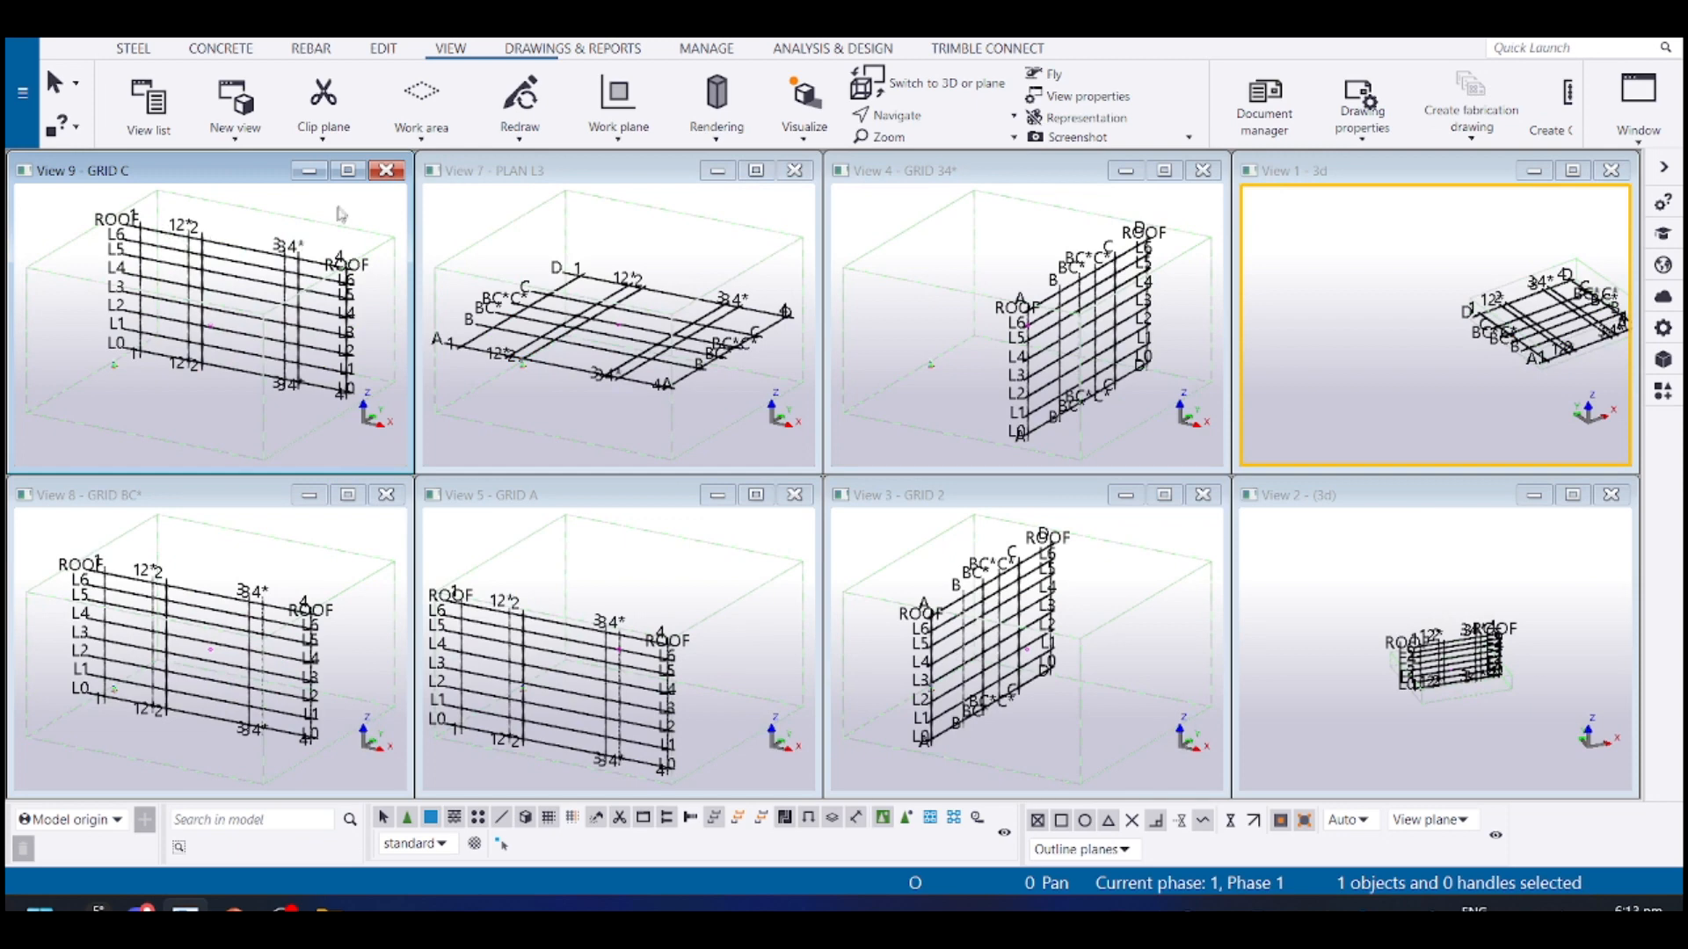
{"action": "left_click", "coordinate": [386, 170]}
{"action": "left_click", "coordinate": [795, 170]}
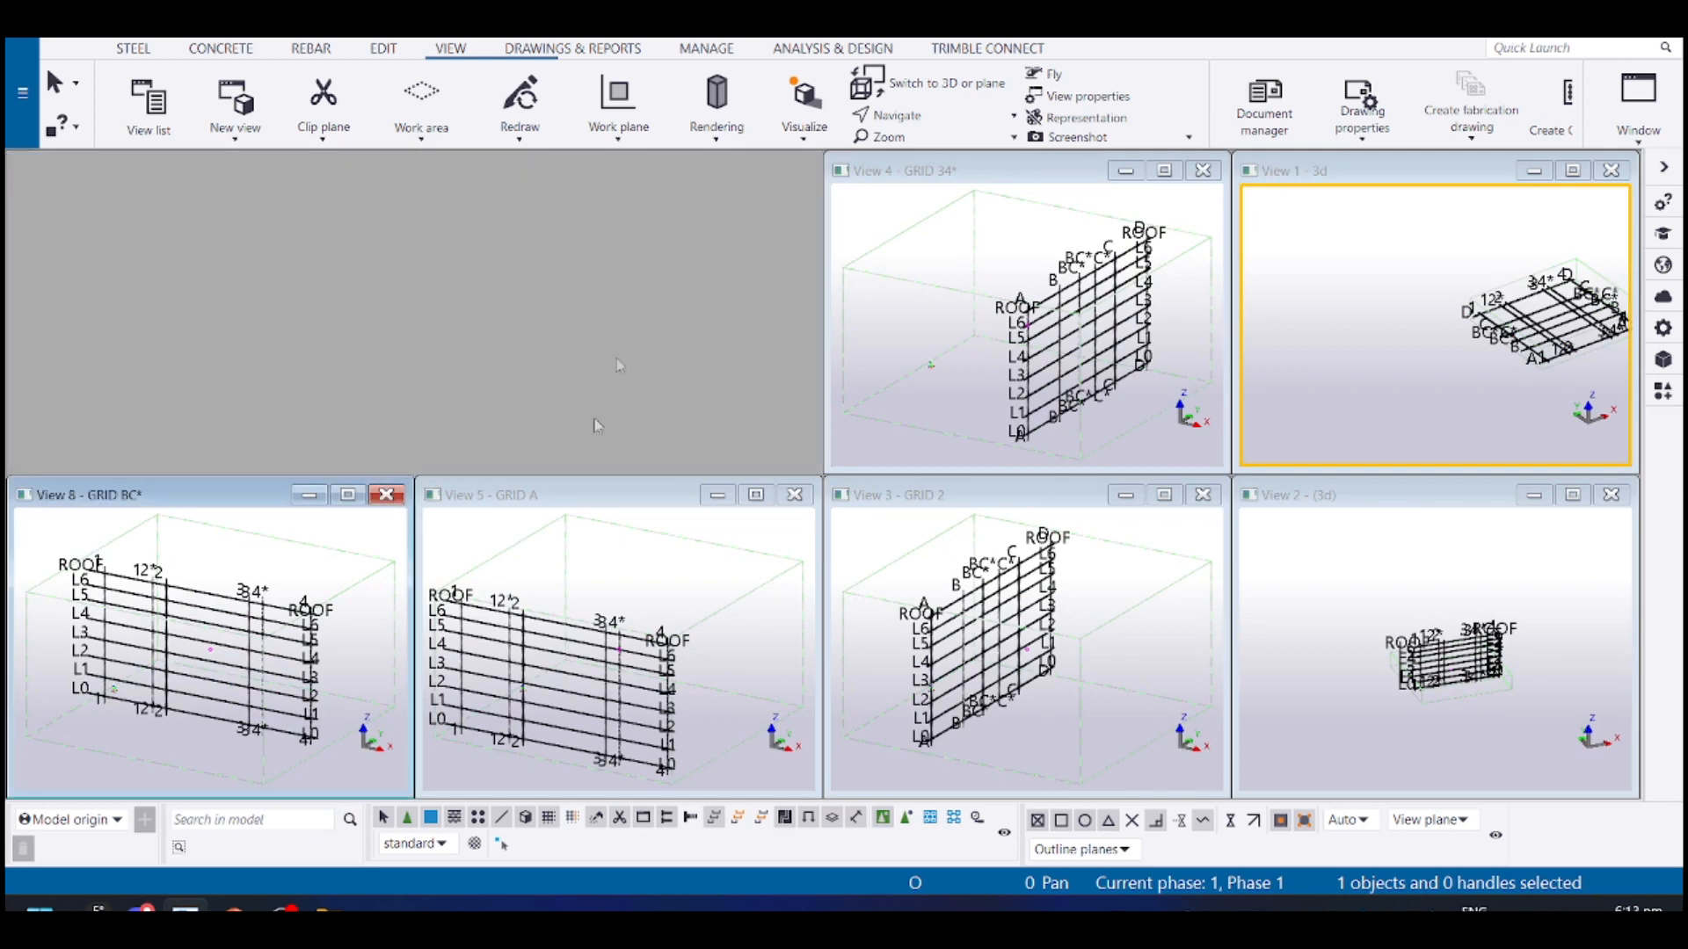
{"action": "key", "text": "v"}
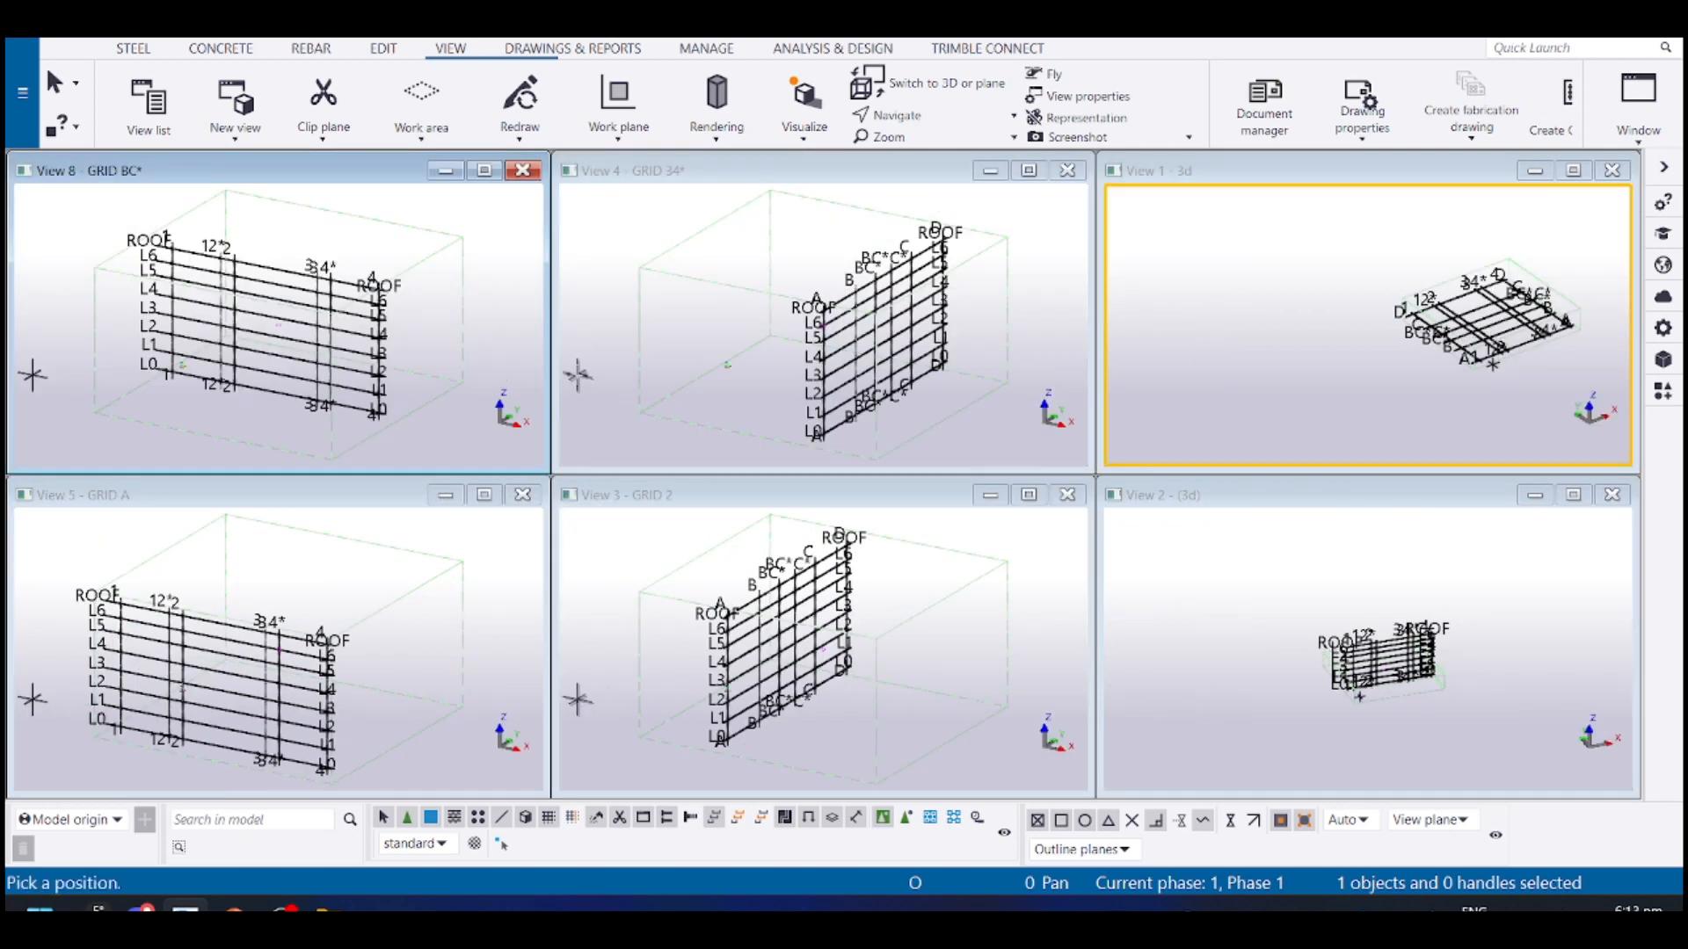
{"action": "key", "text": "Escape"}
{"action": "middle_click_drag", "start_coordinate": [525, 321], "coordinate": [600, 330]}
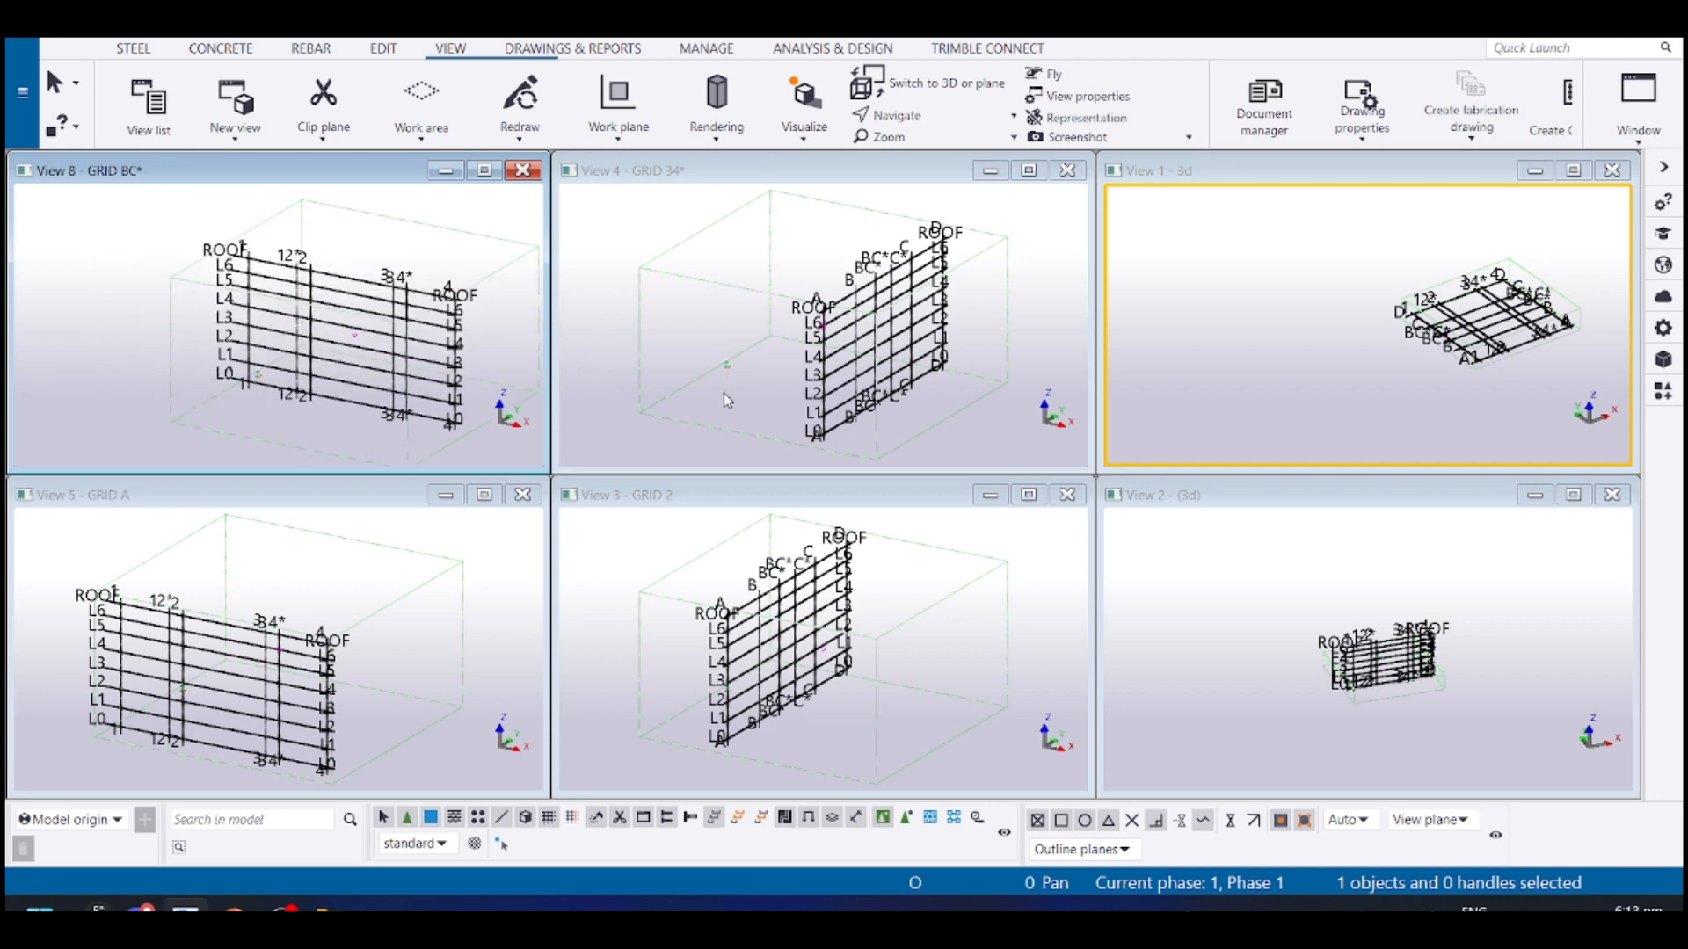
{"action": "left_click", "coordinate": [149, 107]}
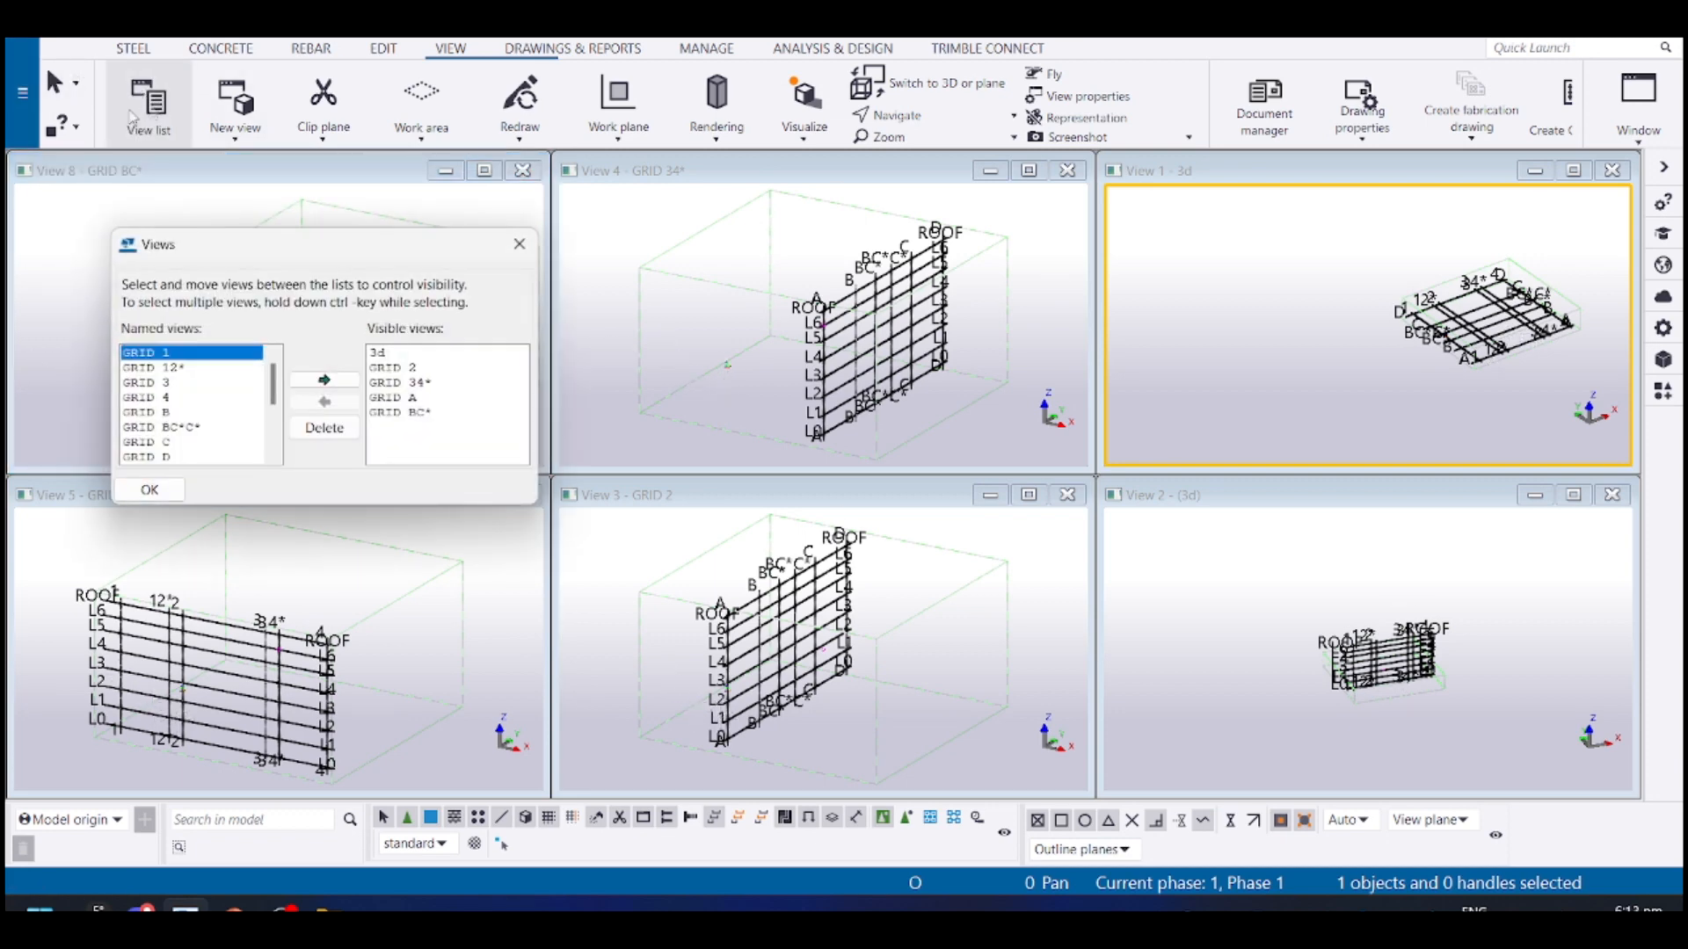
{"action": "left_click", "coordinate": [518, 245]}
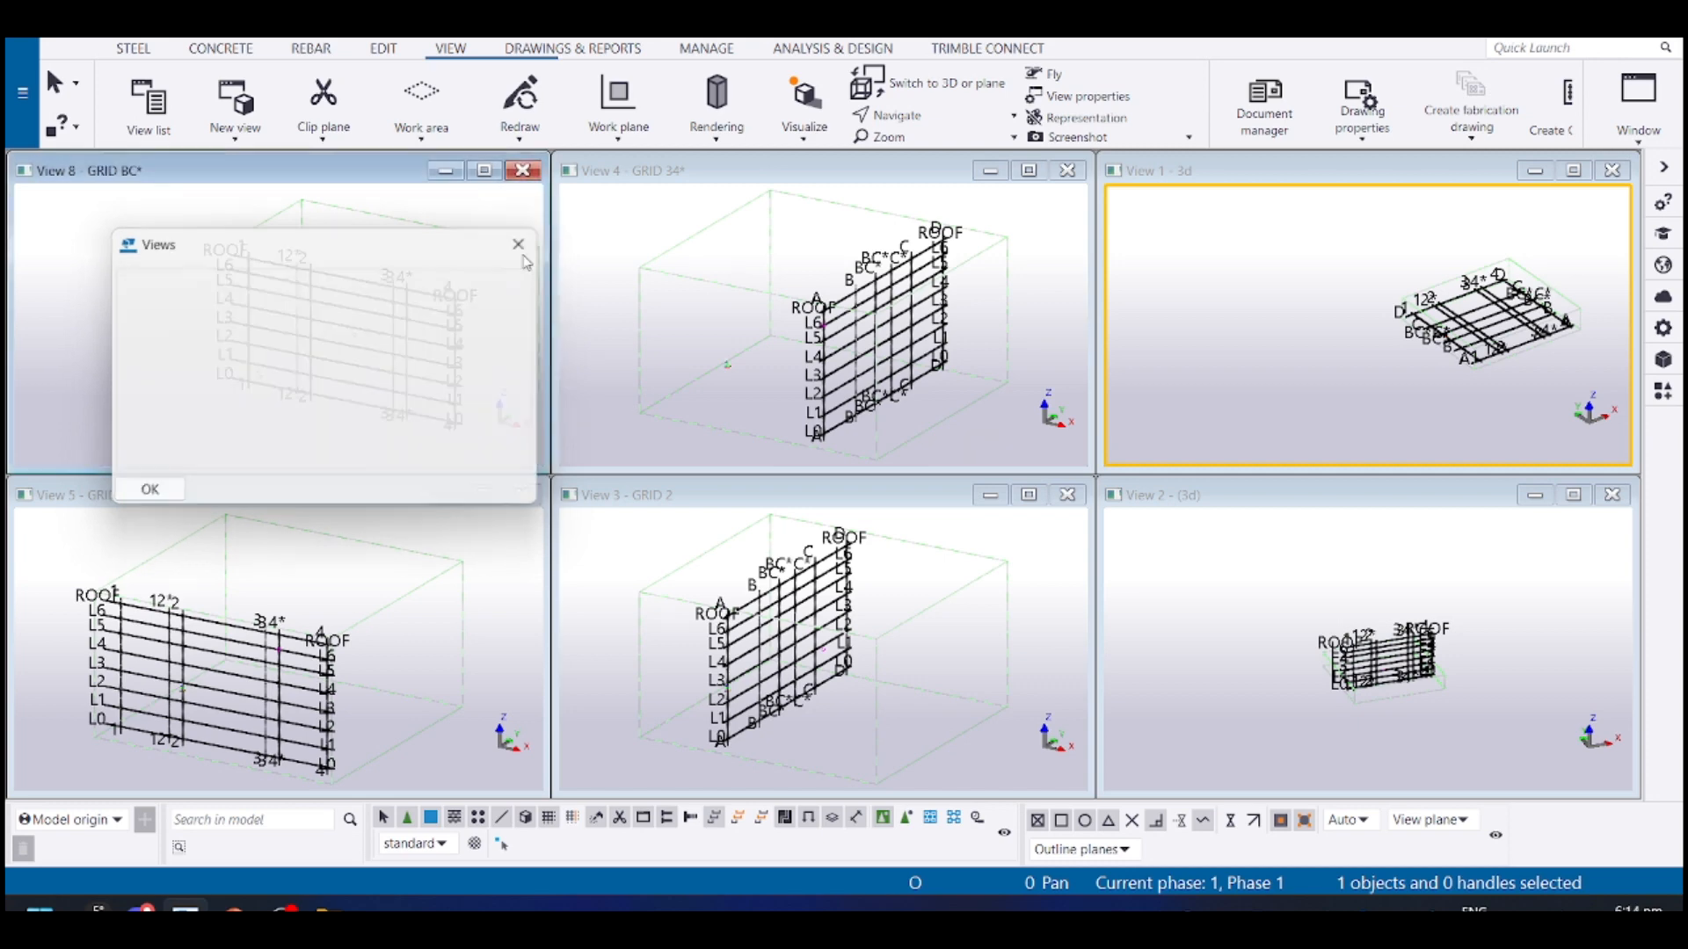
Find the Model view list command in the keyboard shortcut settings and clear its shortcut
{"action": "left_click", "coordinate": [22, 92]}
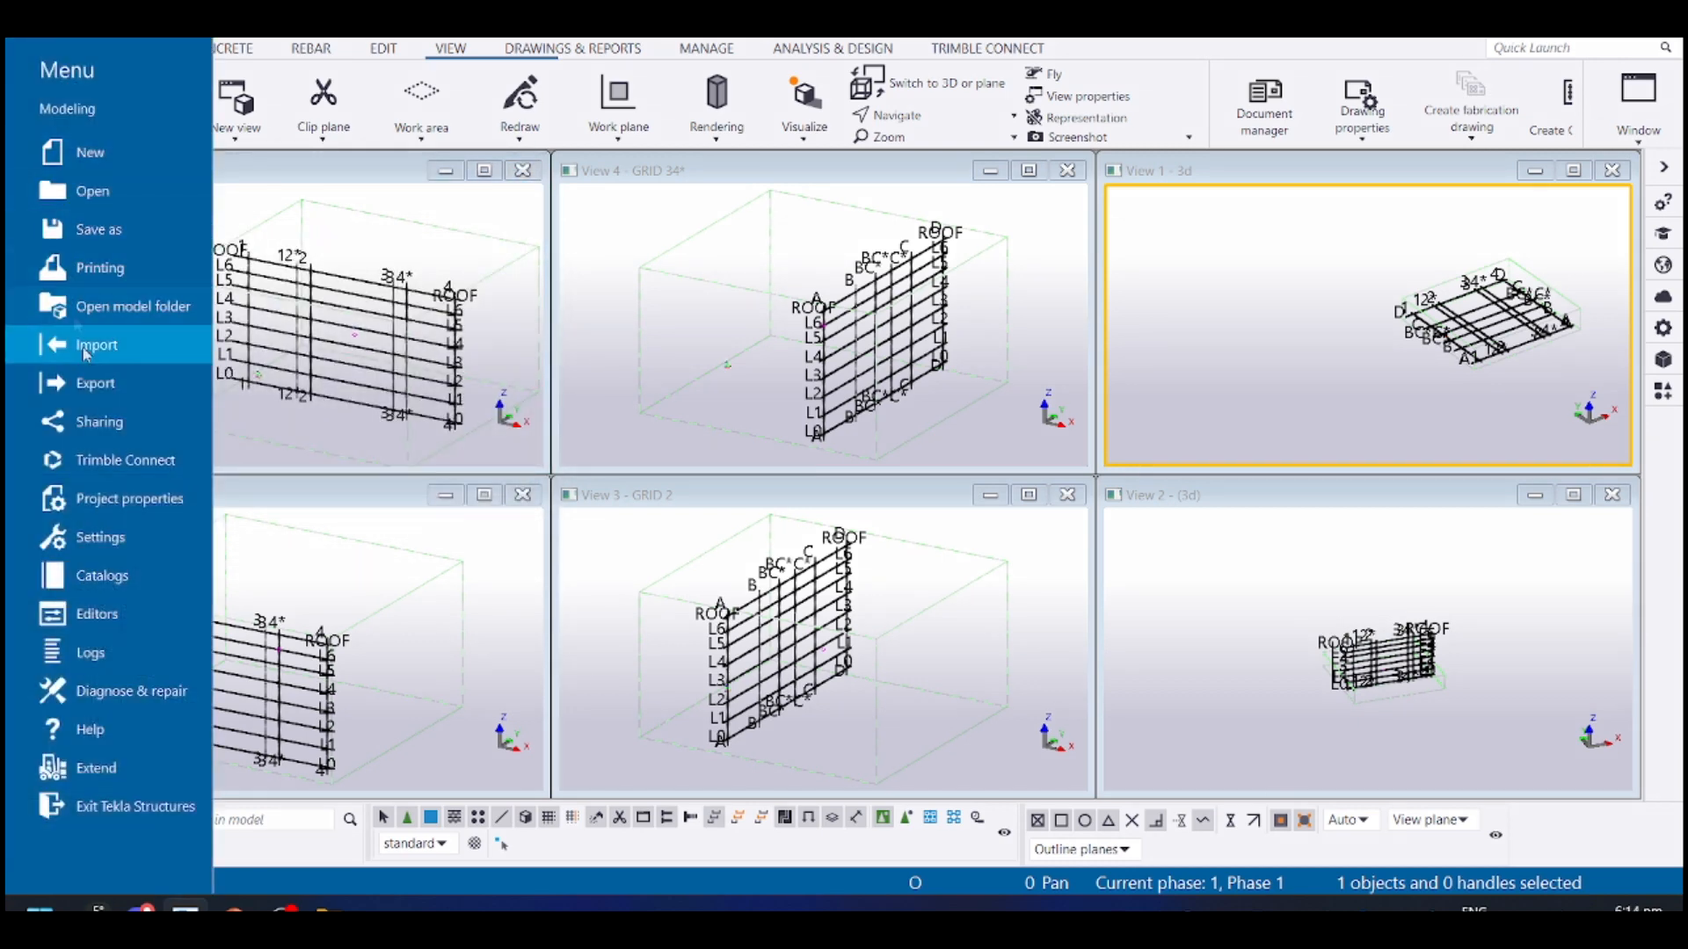
{"action": "left_click", "coordinate": [106, 538]}
{"action": "left_click", "coordinate": [576, 312]}
{"action": "left_click", "coordinate": [641, 214]}
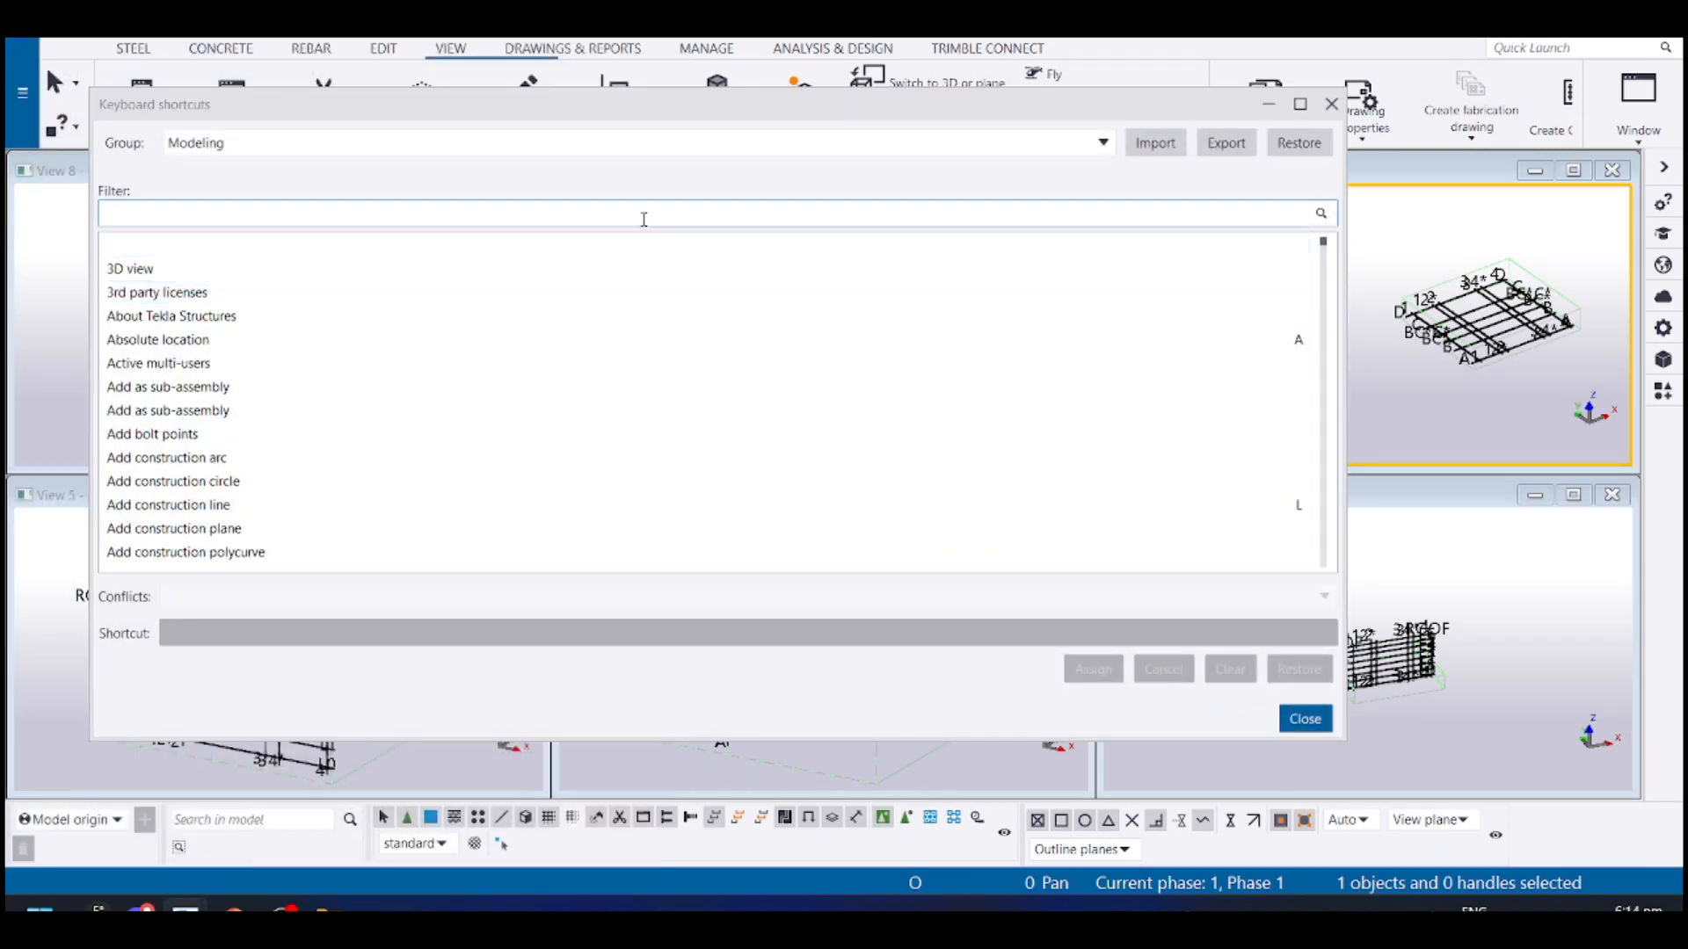
{"action": "type", "text": "VIEW LIST"}
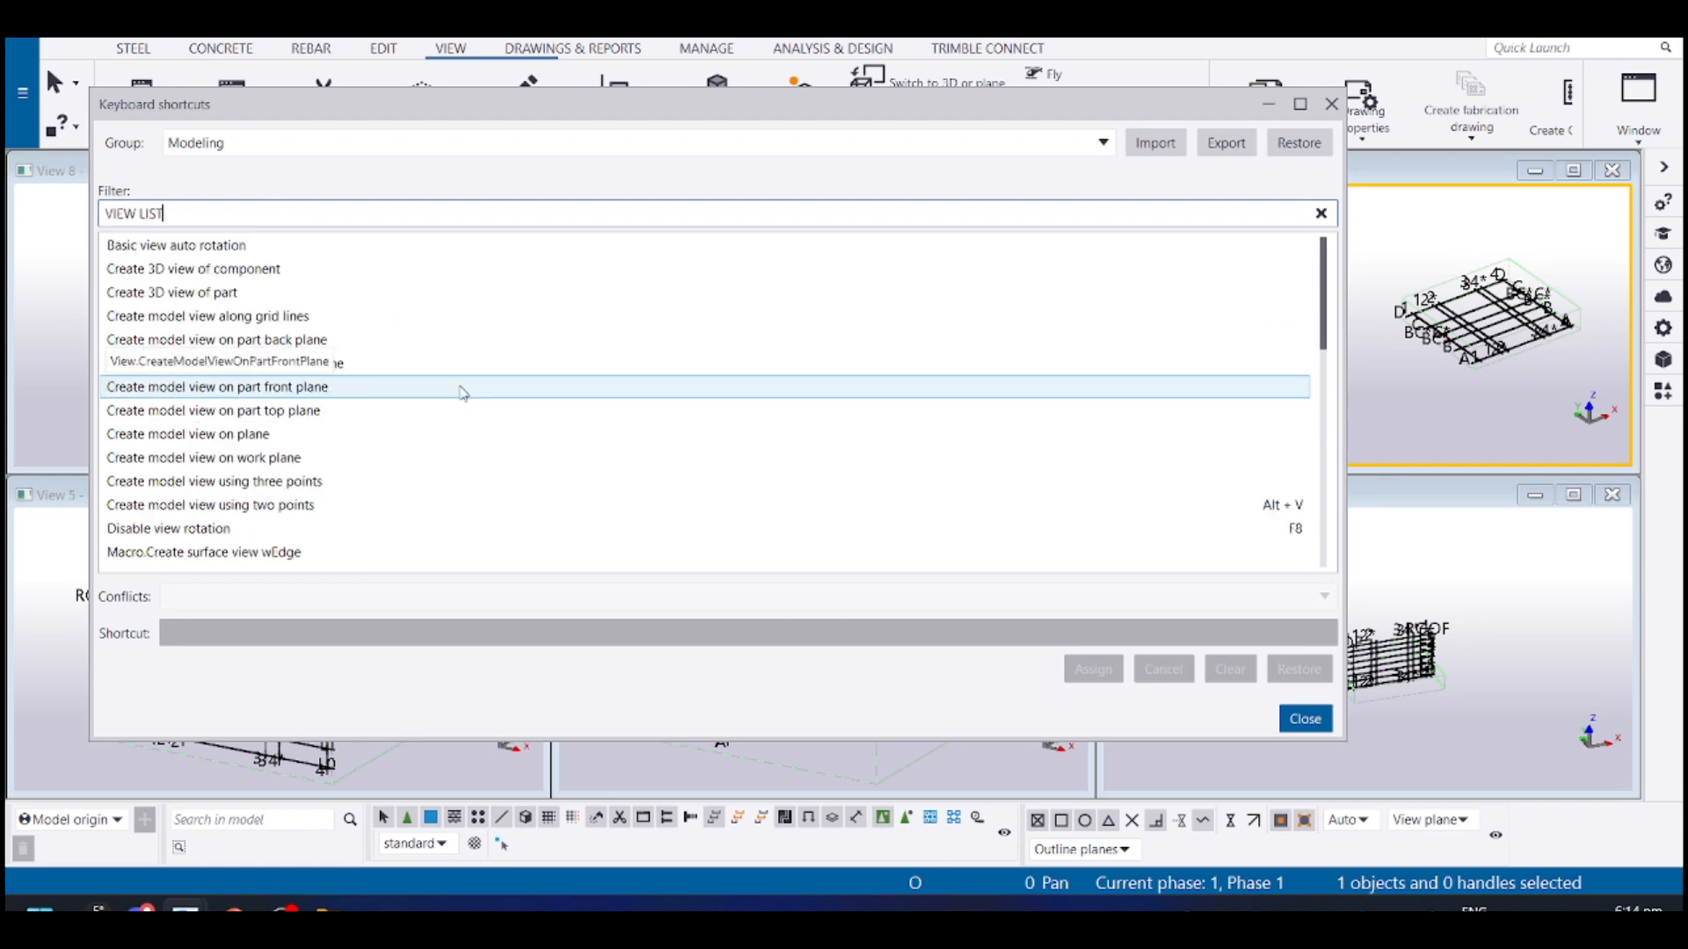
{"action": "left_click", "coordinate": [670, 244]}
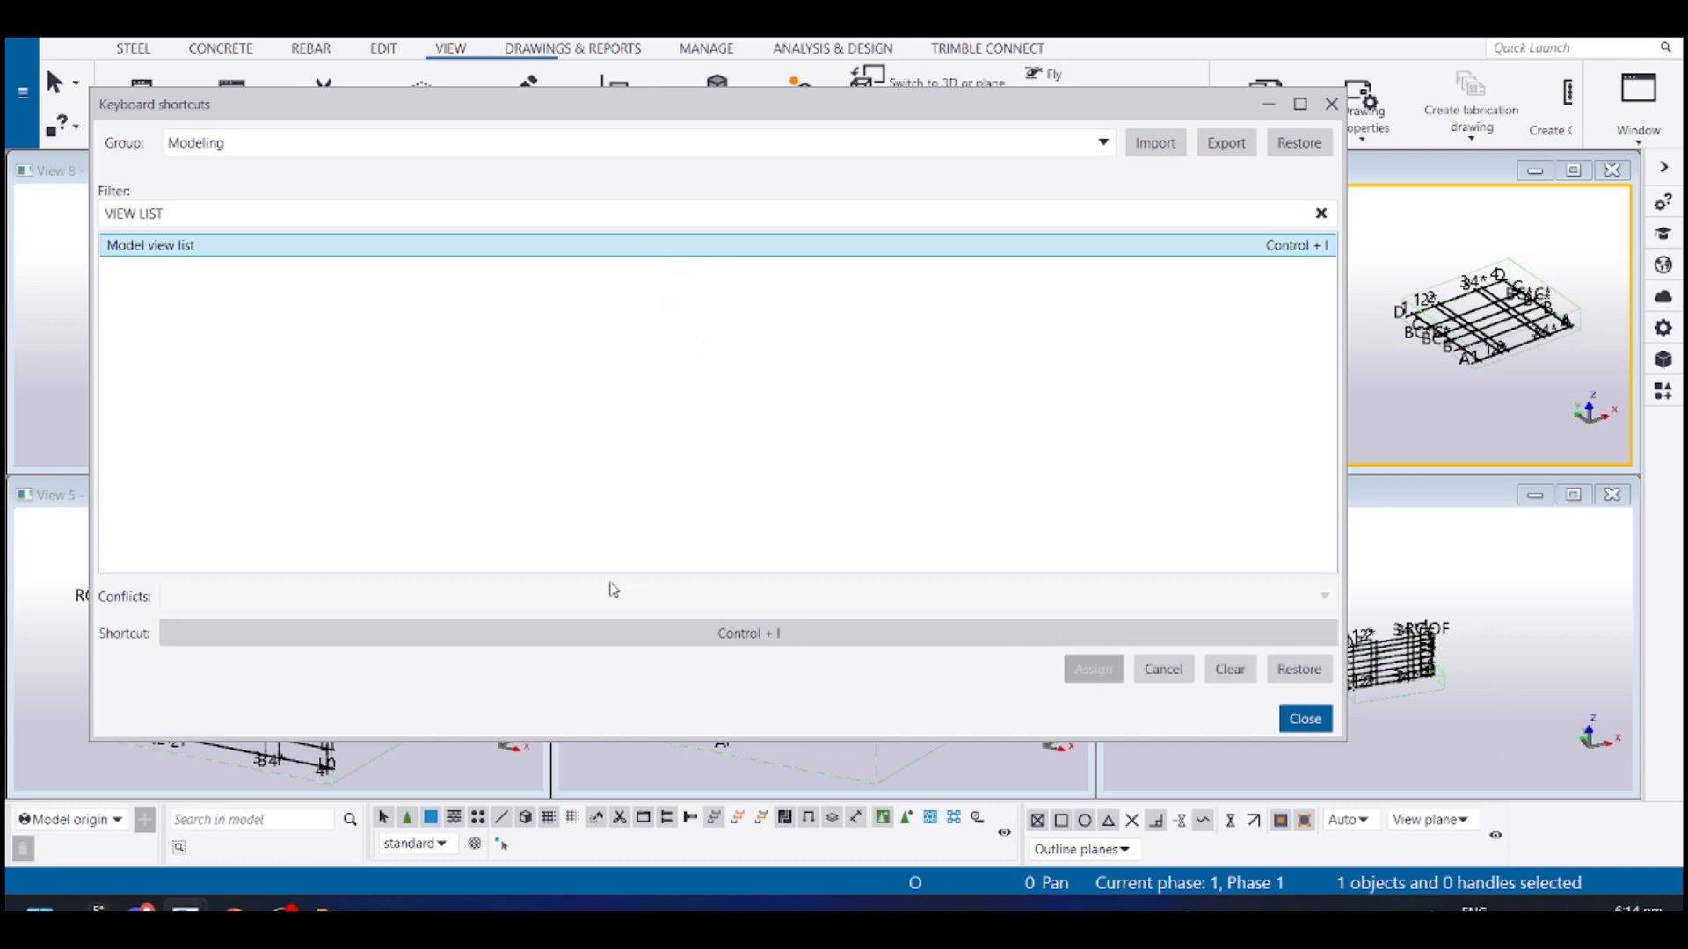
{"action": "left_click", "coordinate": [1230, 669]}
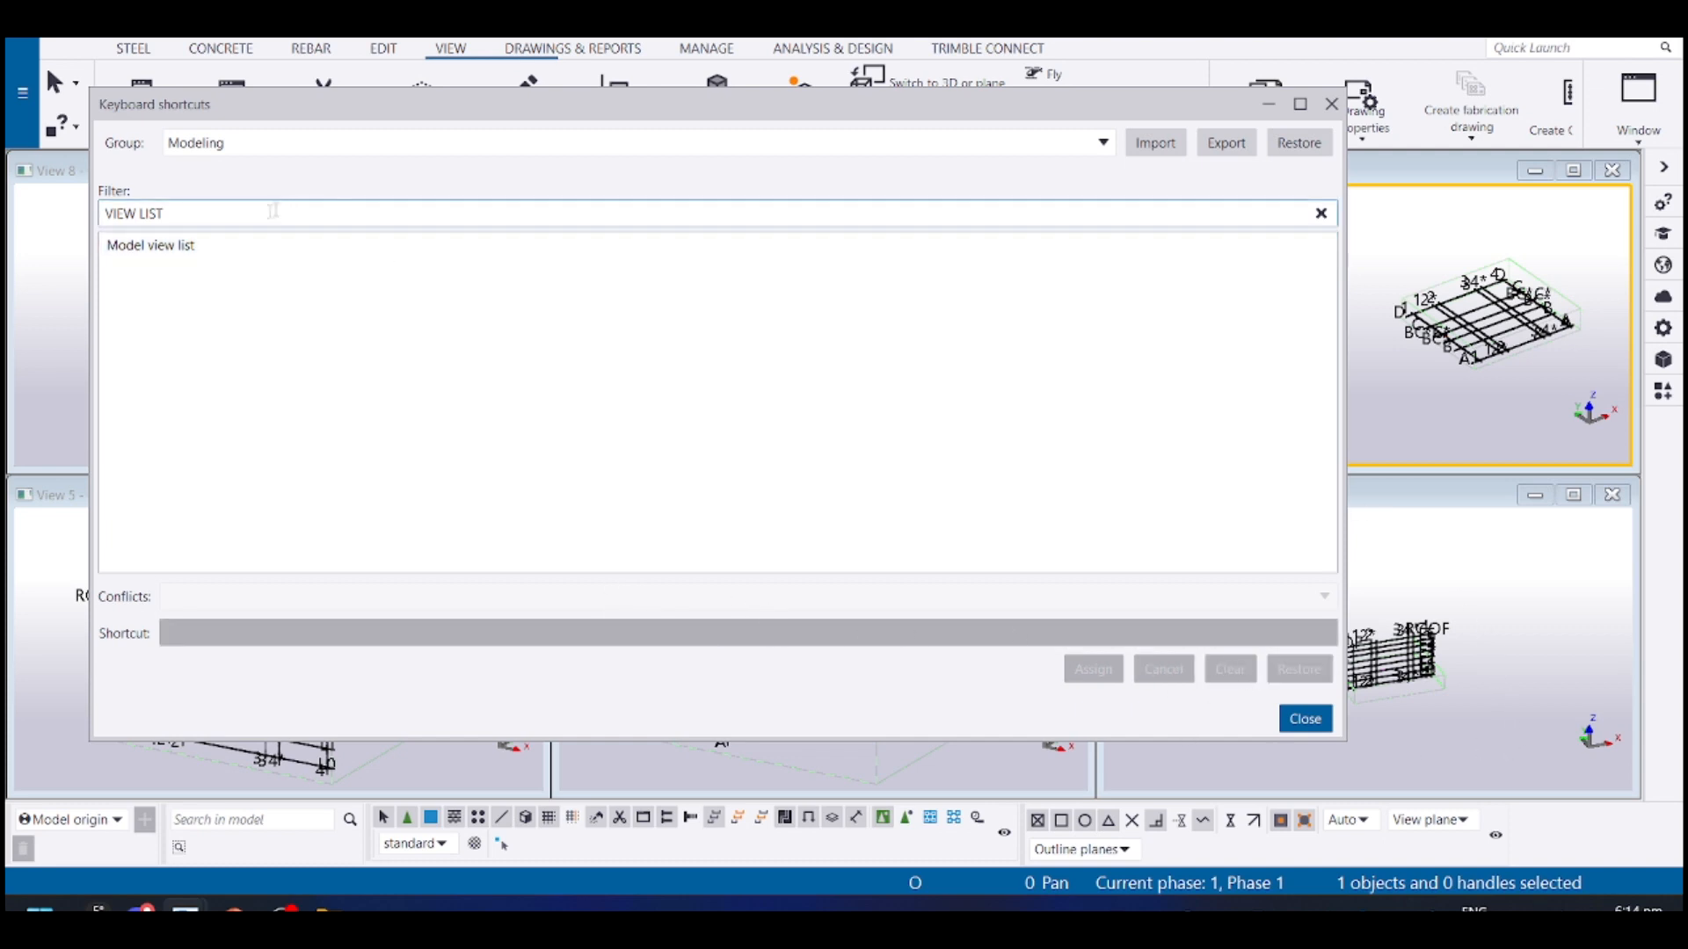
Assign V as the shortcut for the Model view list command, overriding the conflicting Set view point shortcut
{"action": "left_click", "coordinate": [317, 253]}
{"action": "left_click", "coordinate": [709, 633]}
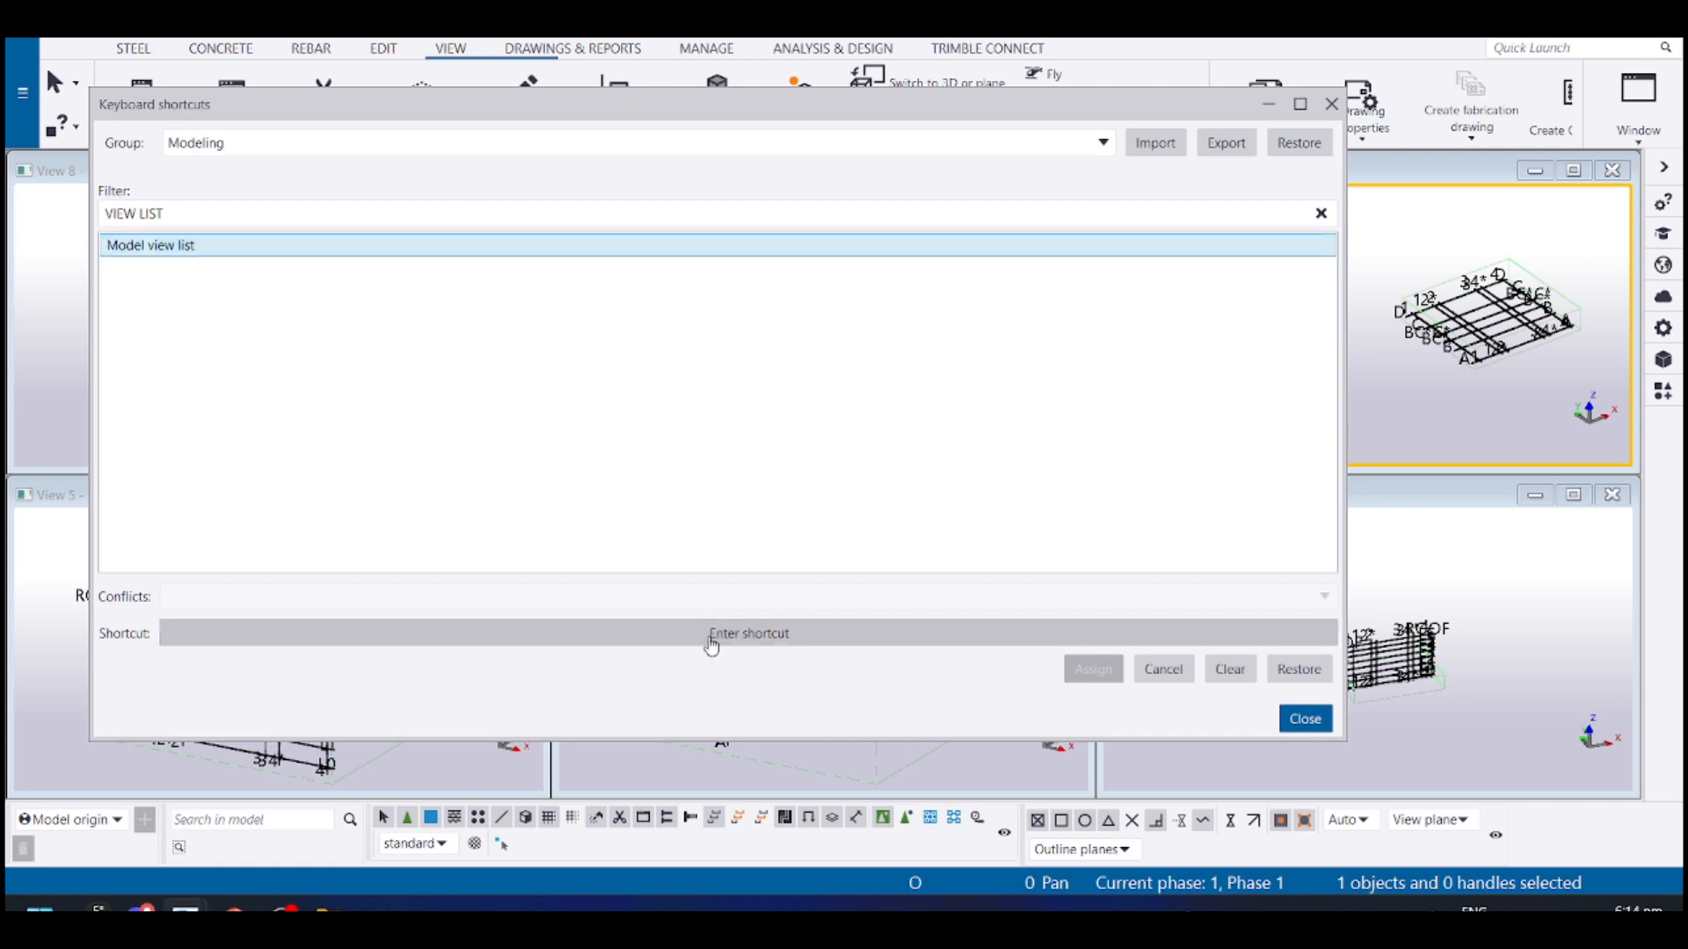
{"action": "key", "text": "v"}
{"action": "left_click", "coordinate": [1077, 666]}
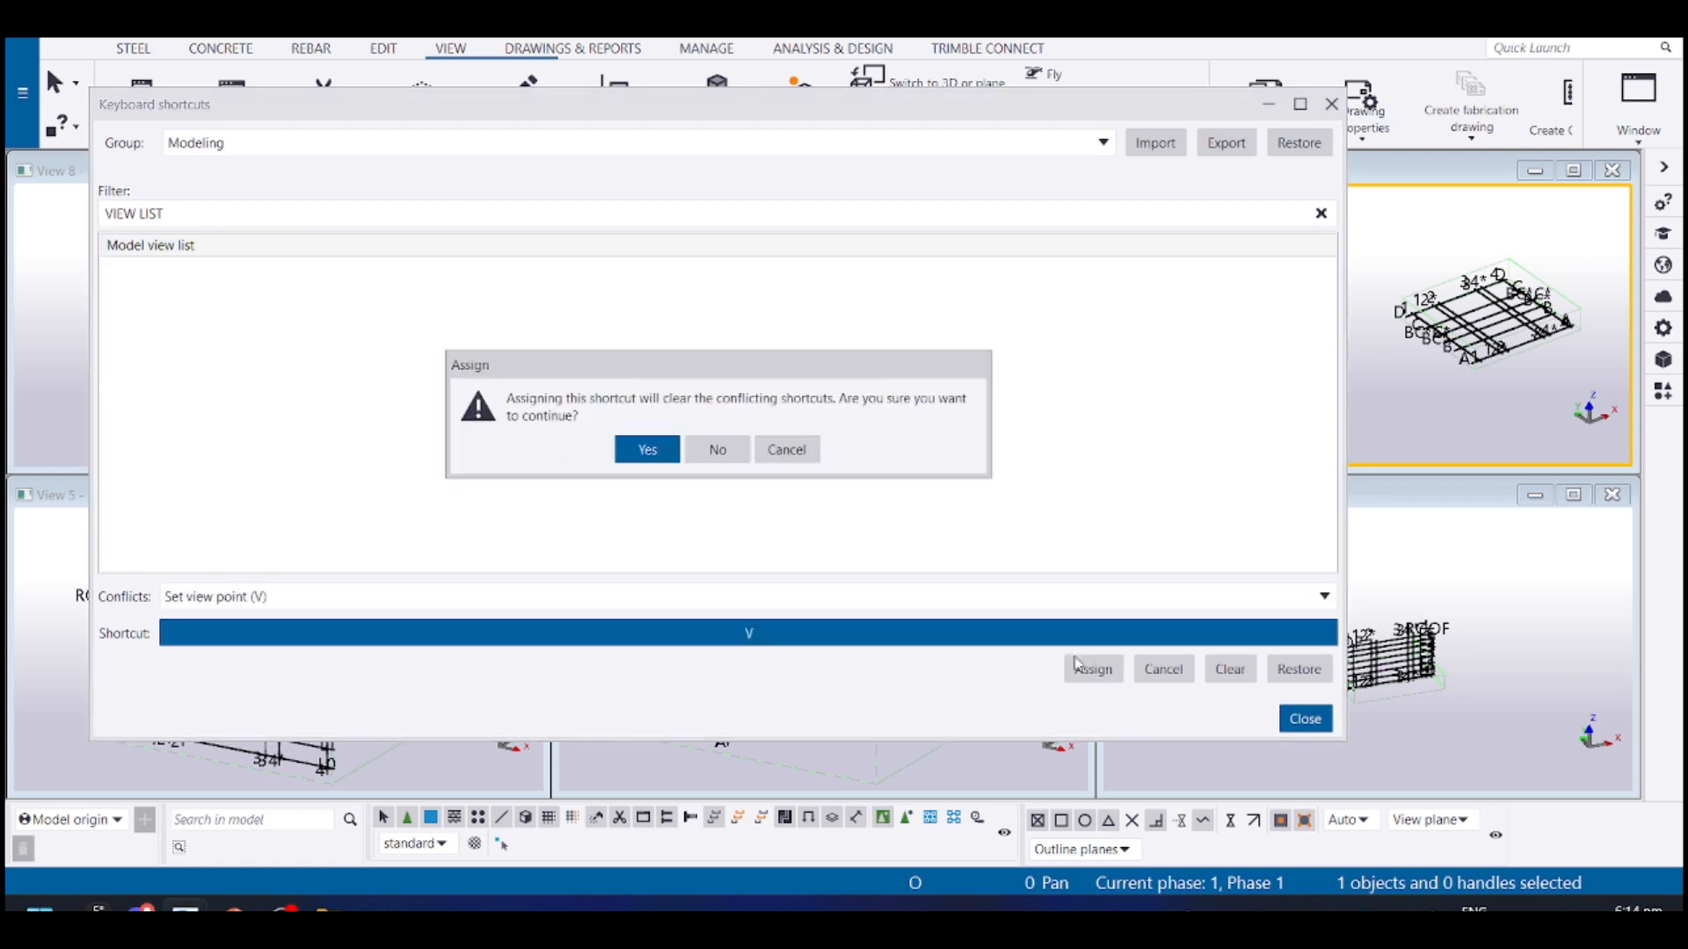
{"action": "left_click", "coordinate": [648, 450]}
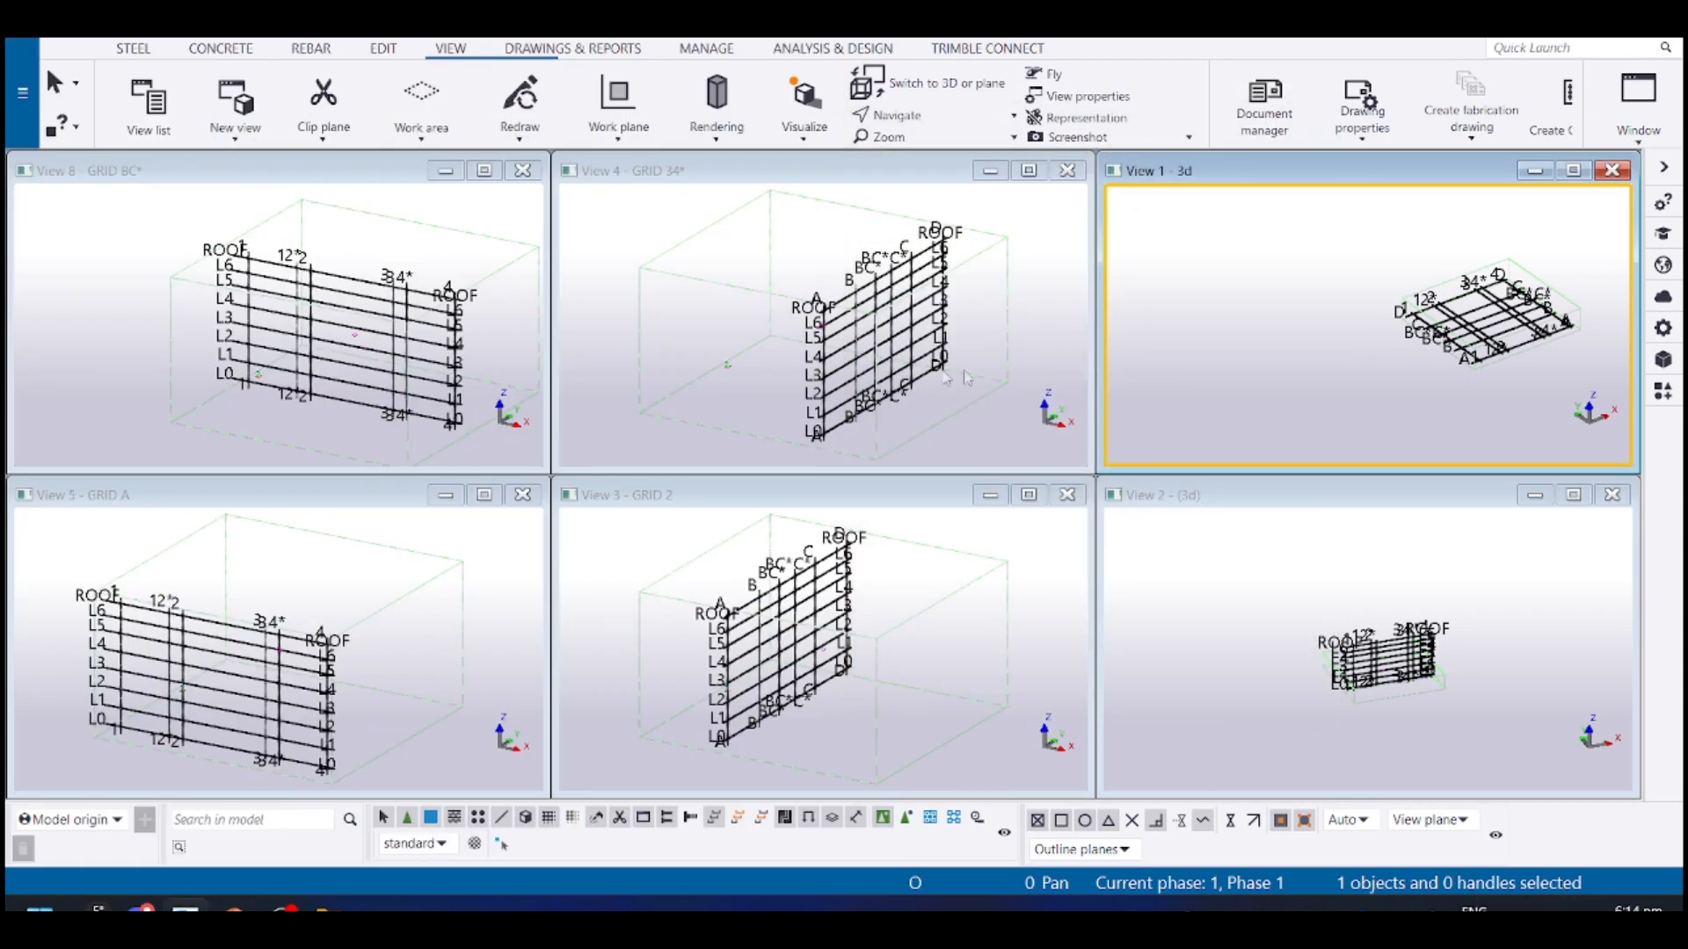
Hide the visible views GRID 2, GRID 34*, GRID A and GRID BC* using the view list
{"action": "key", "text": "ctrl+i"}
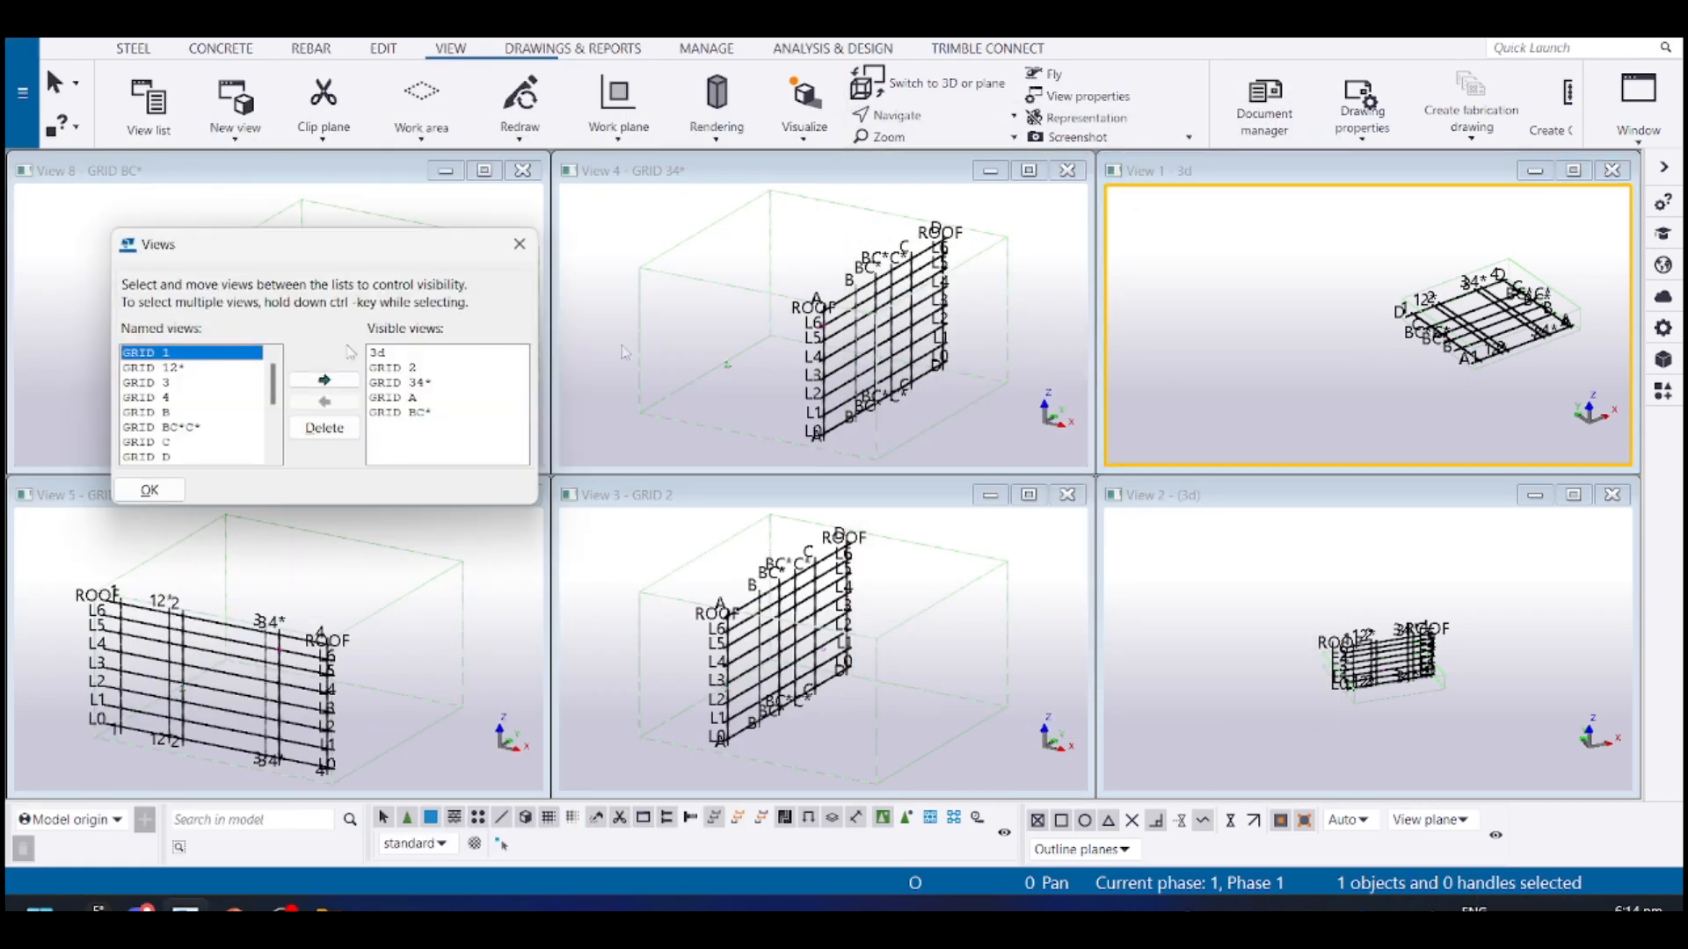
{"action": "left_click_drag", "start_coordinate": [444, 434], "coordinate": [425, 392]}
{"action": "left_click", "coordinate": [435, 382]}
{"action": "left_click", "coordinate": [438, 368]}
{"action": "left_click", "coordinate": [407, 411], "text": "shift"}
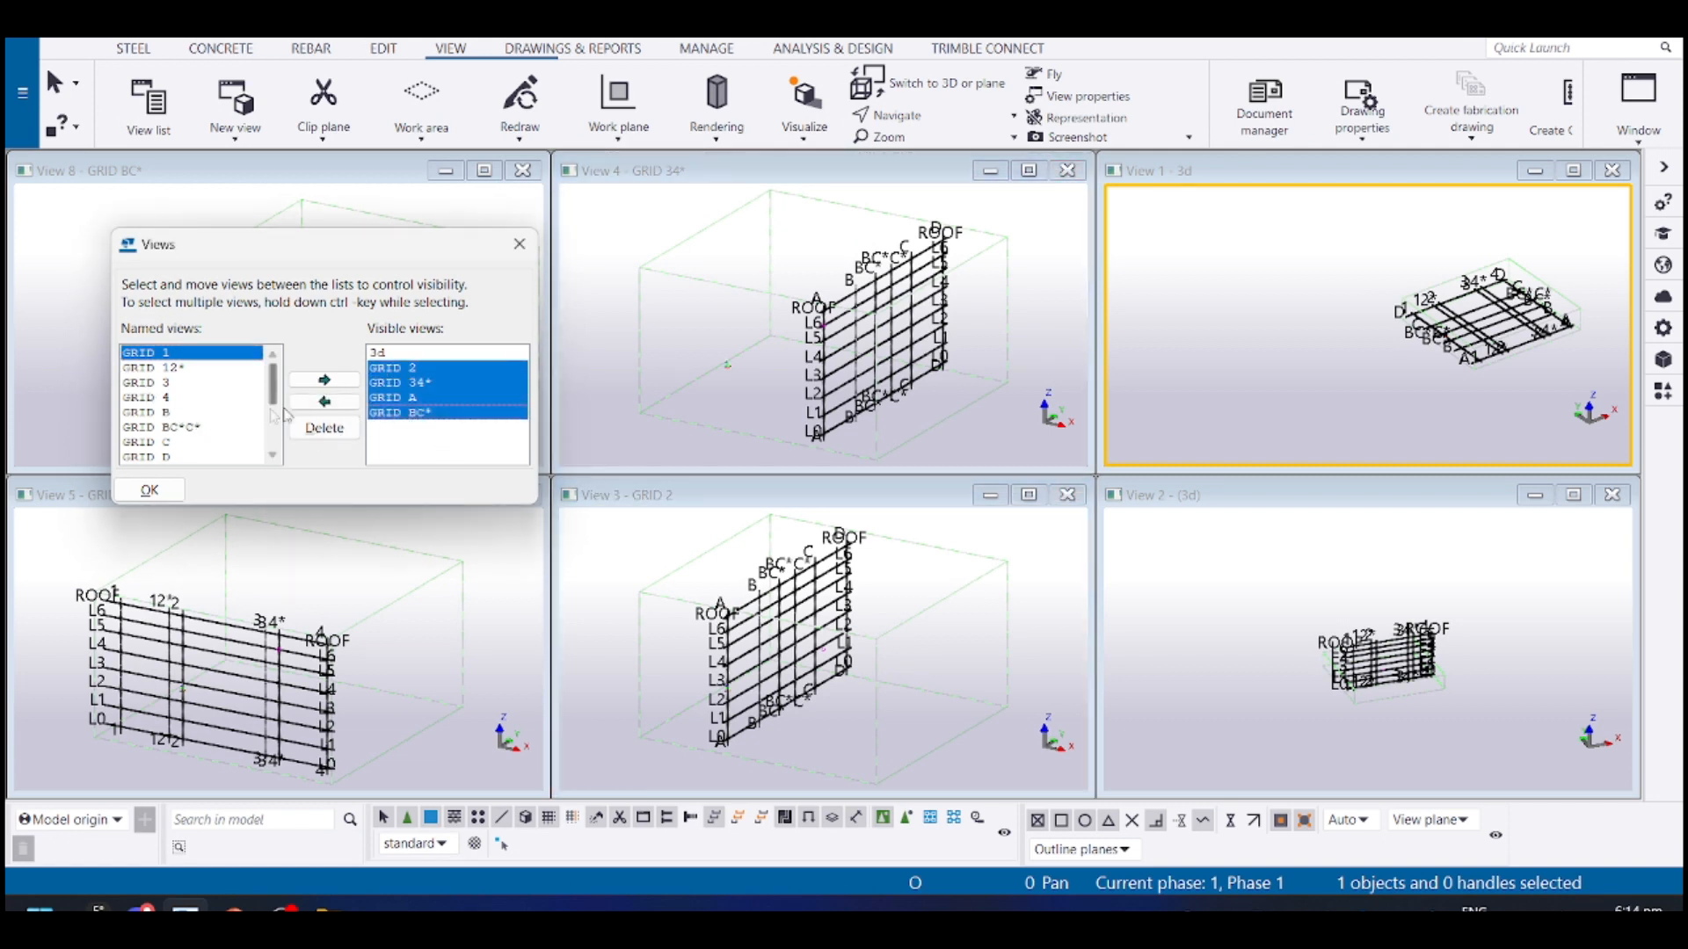
{"action": "left_click", "coordinate": [316, 402]}
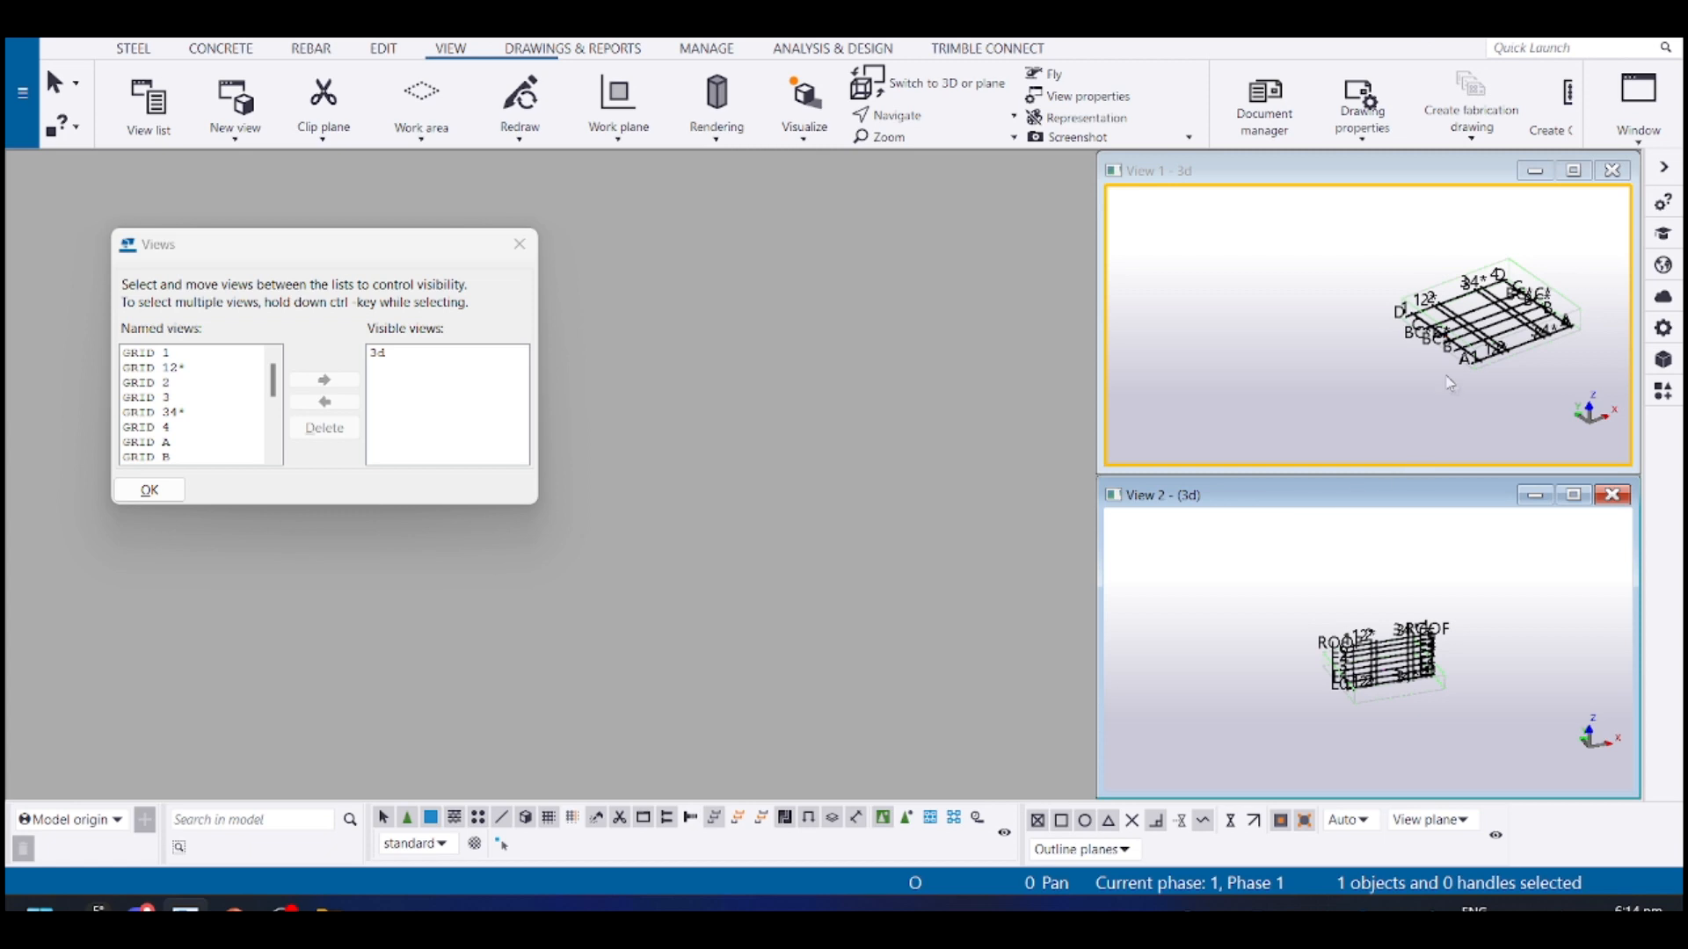
Tile the two remaining 3D views side by side and close the Views dialog
{"action": "left_click", "coordinate": [1423, 361]}
{"action": "key", "text": "ctrl+F3"}
{"action": "left_click", "coordinate": [956, 410]}
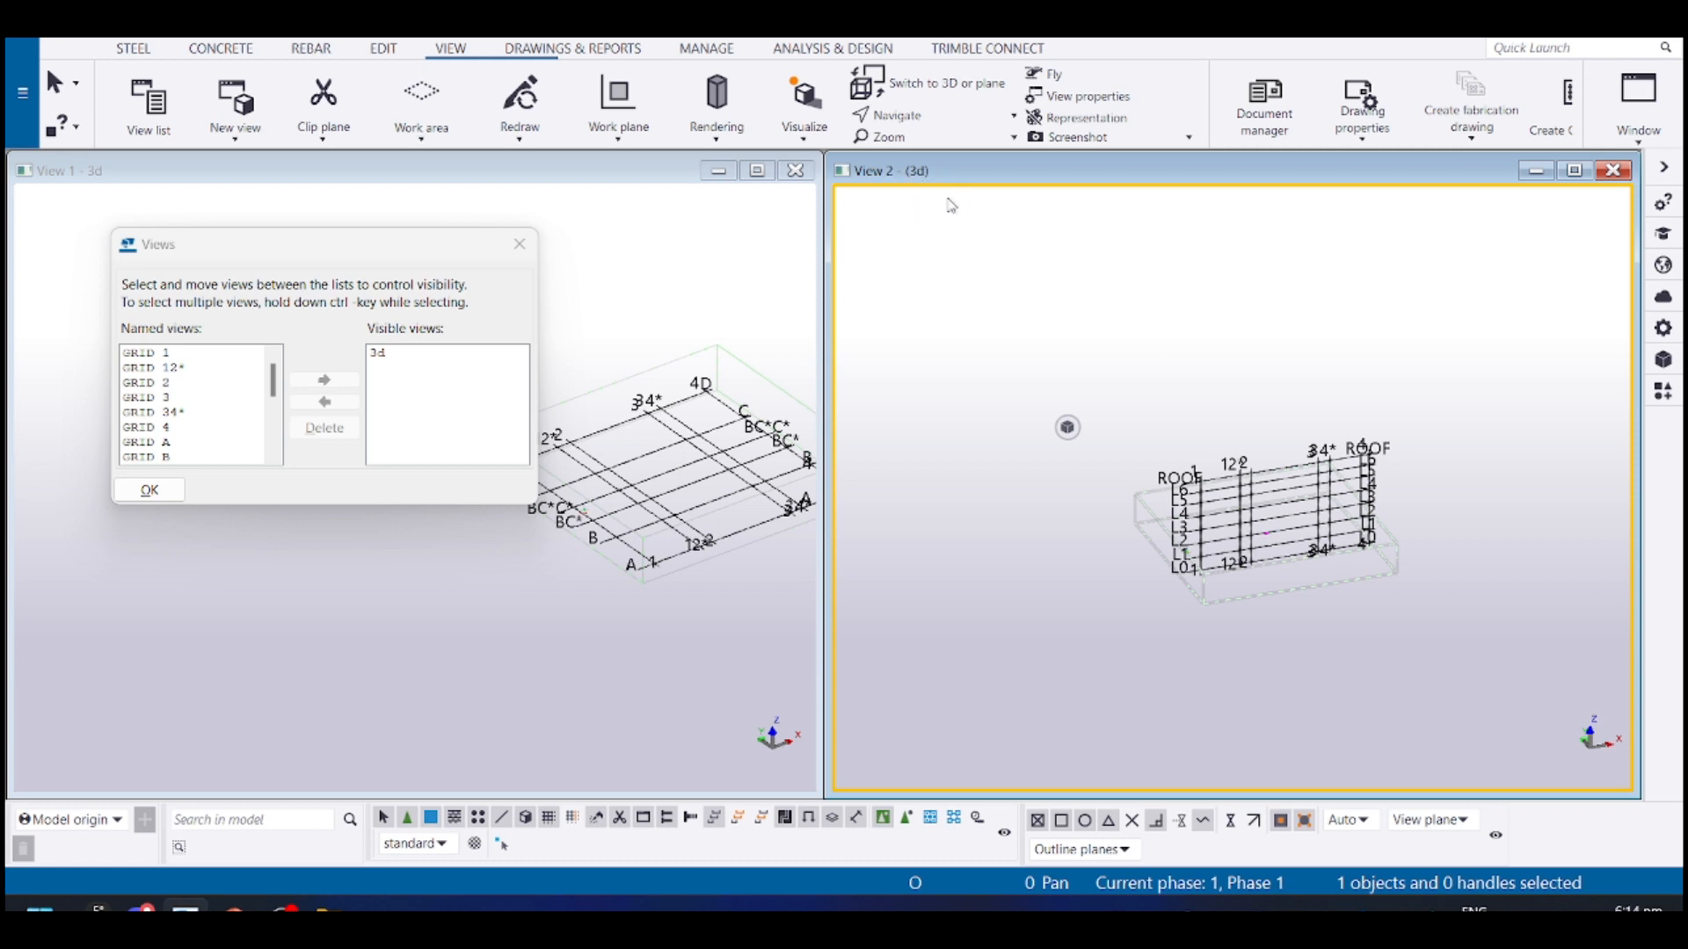
{"action": "left_click", "coordinate": [520, 243]}
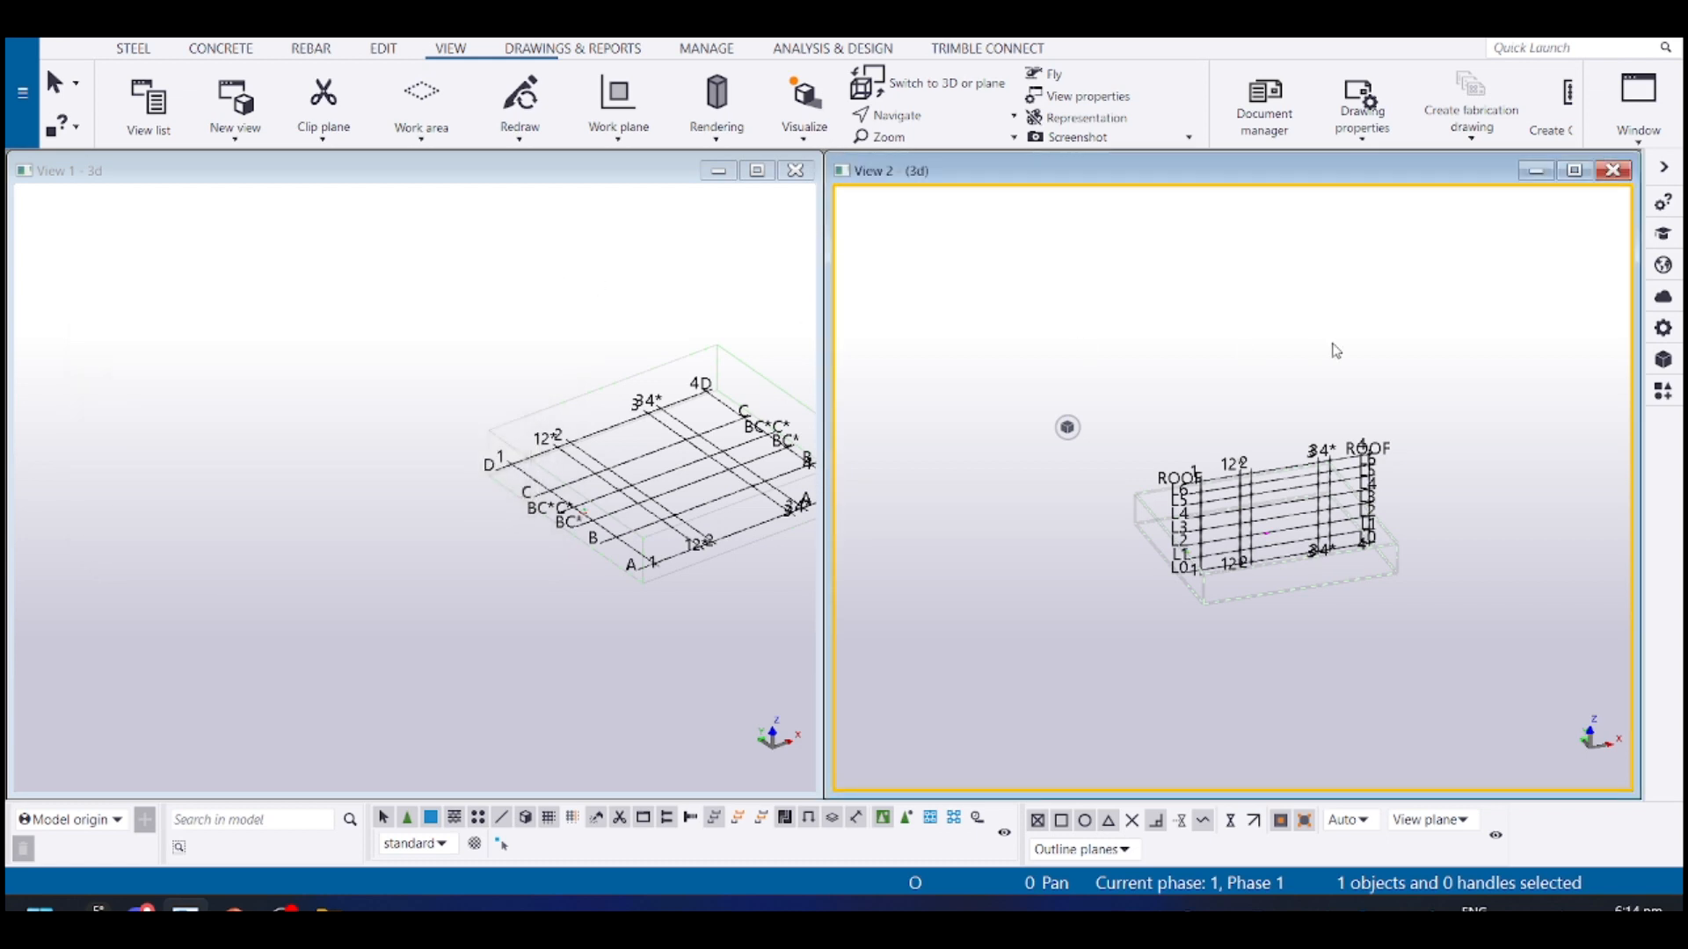
Create a model view using two points picked along grid line 3 in View 1
{"action": "middle_click_drag", "start_coordinate": [334, 680], "coordinate": [30, 703]}
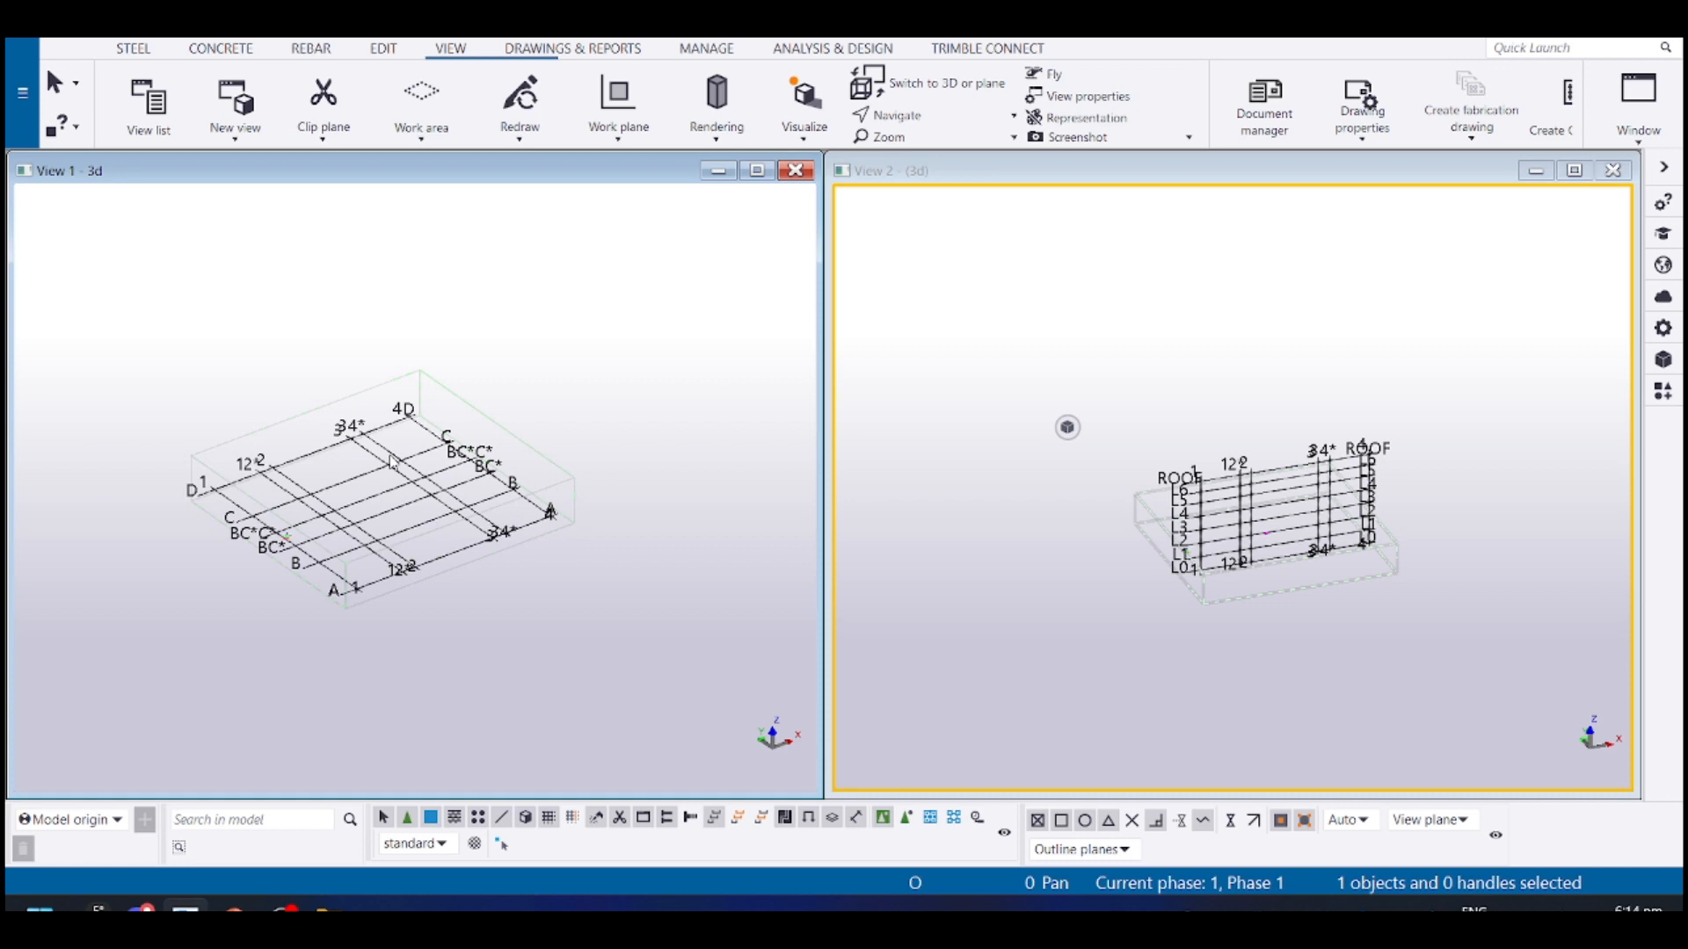
{"action": "key", "text": "alt+c"}
{"action": "scroll", "coordinate": [362, 470], "scroll_direction": "up", "scroll_amount": 3}
{"action": "mouse_move", "coordinate": [360, 464]}
{"action": "middle_mouse_down"}
{"action": "mouse_move", "coordinate": [320, 464]}
{"action": "mouse_move", "coordinate": [351, 504]}
{"action": "mouse_move", "coordinate": [367, 476]}
{"action": "mouse_move", "coordinate": [334, 475]}
{"action": "middle_mouse_up"}
{"action": "key", "text": "alt+v"}
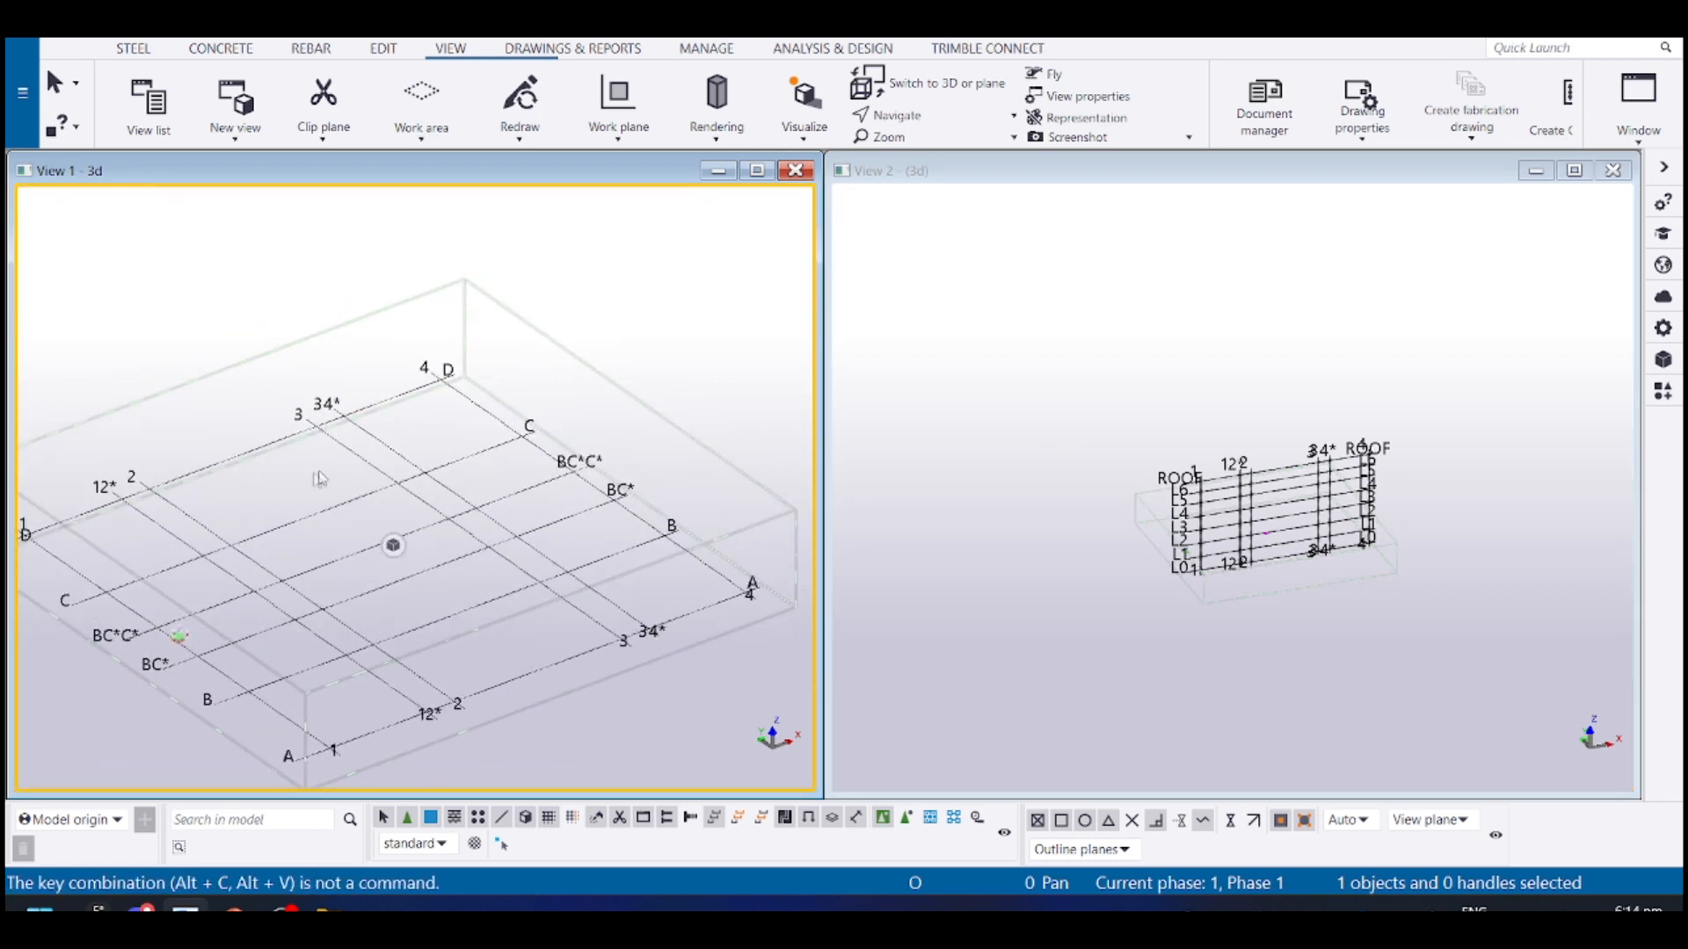
{"action": "key", "text": "alt+v"}
{"action": "scroll", "coordinate": [334, 455], "scroll_direction": "up", "scroll_amount": 2}
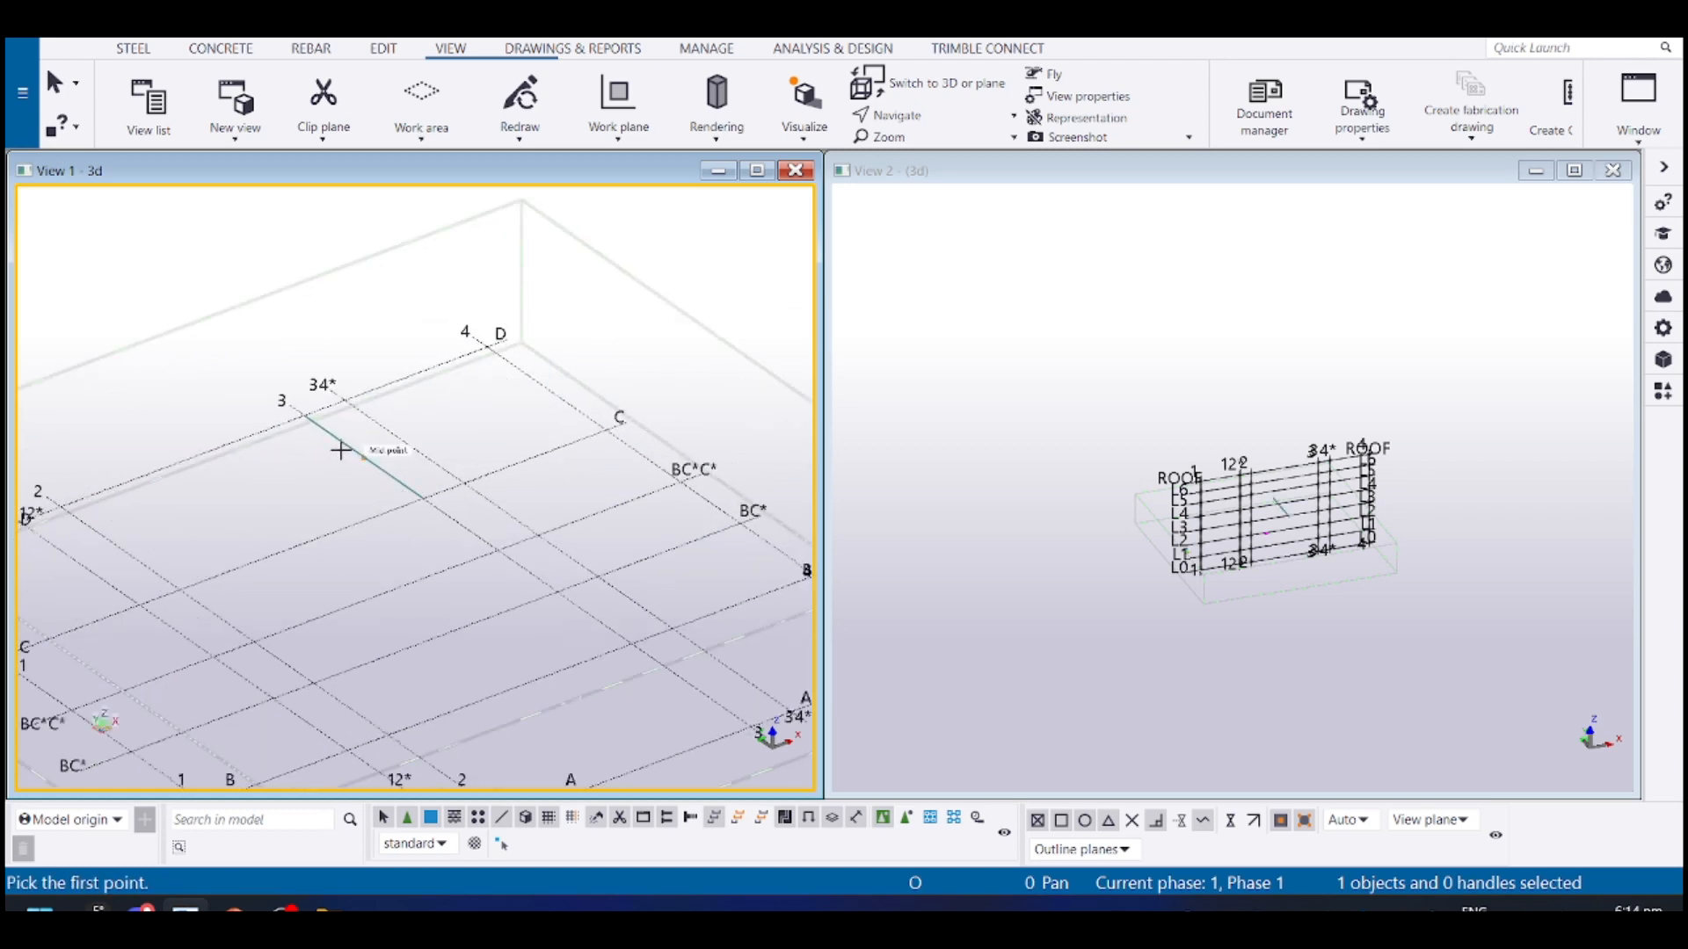
{"action": "left_click", "coordinate": [362, 449]}
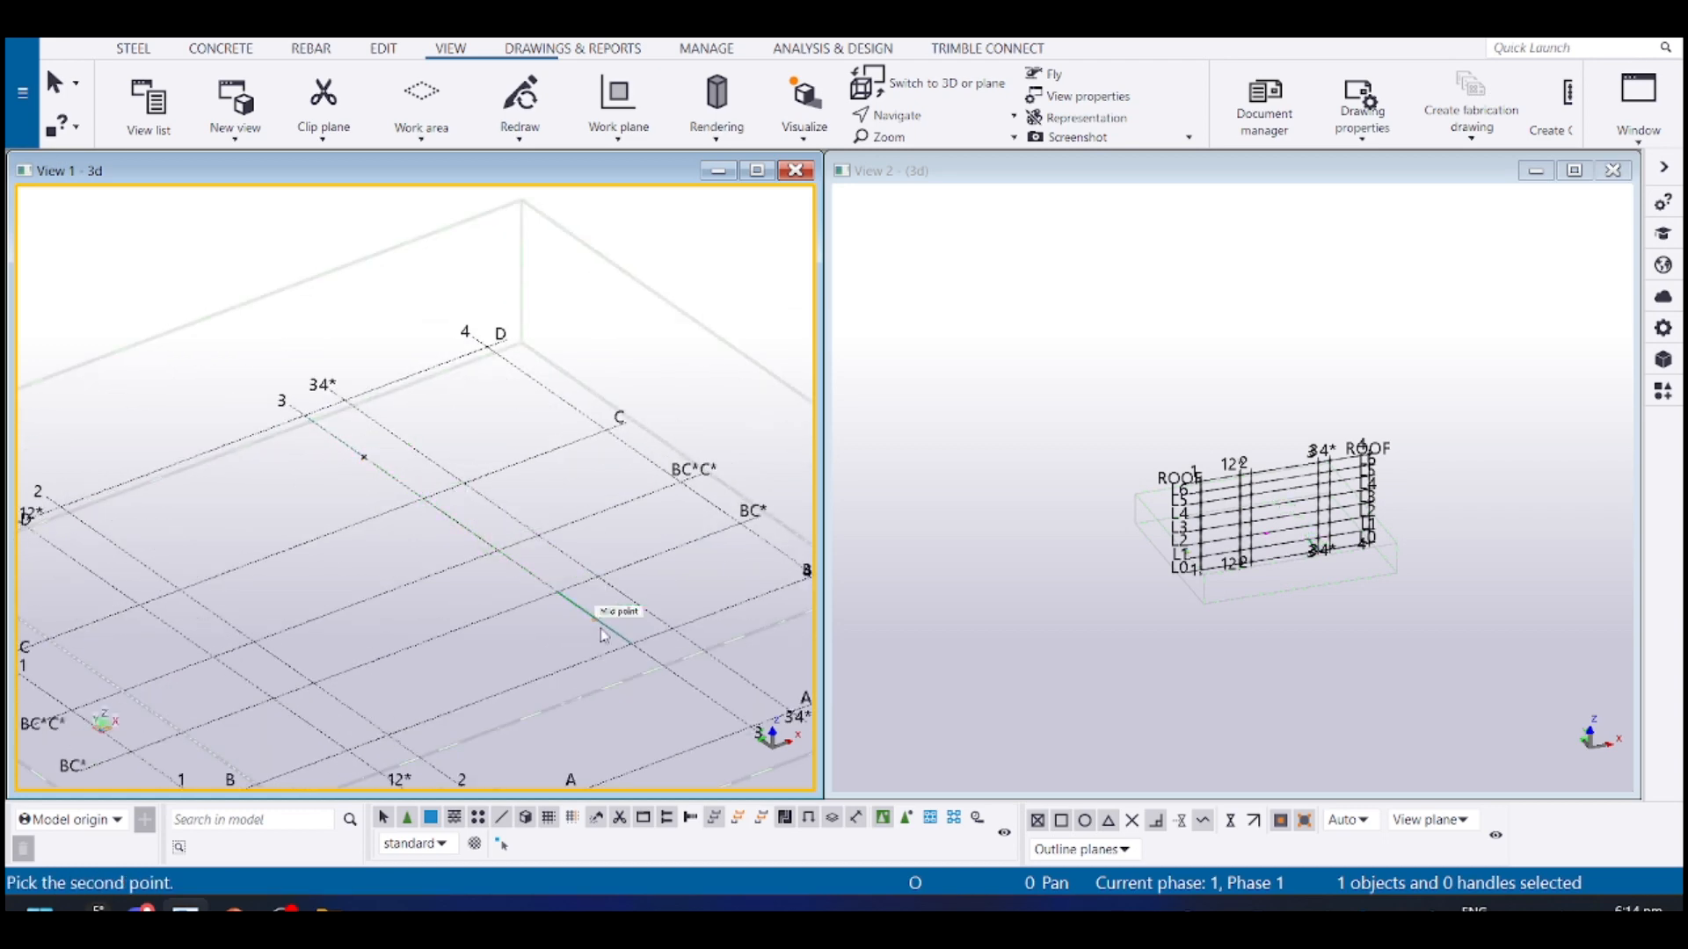
{"action": "left_click", "coordinate": [607, 608]}
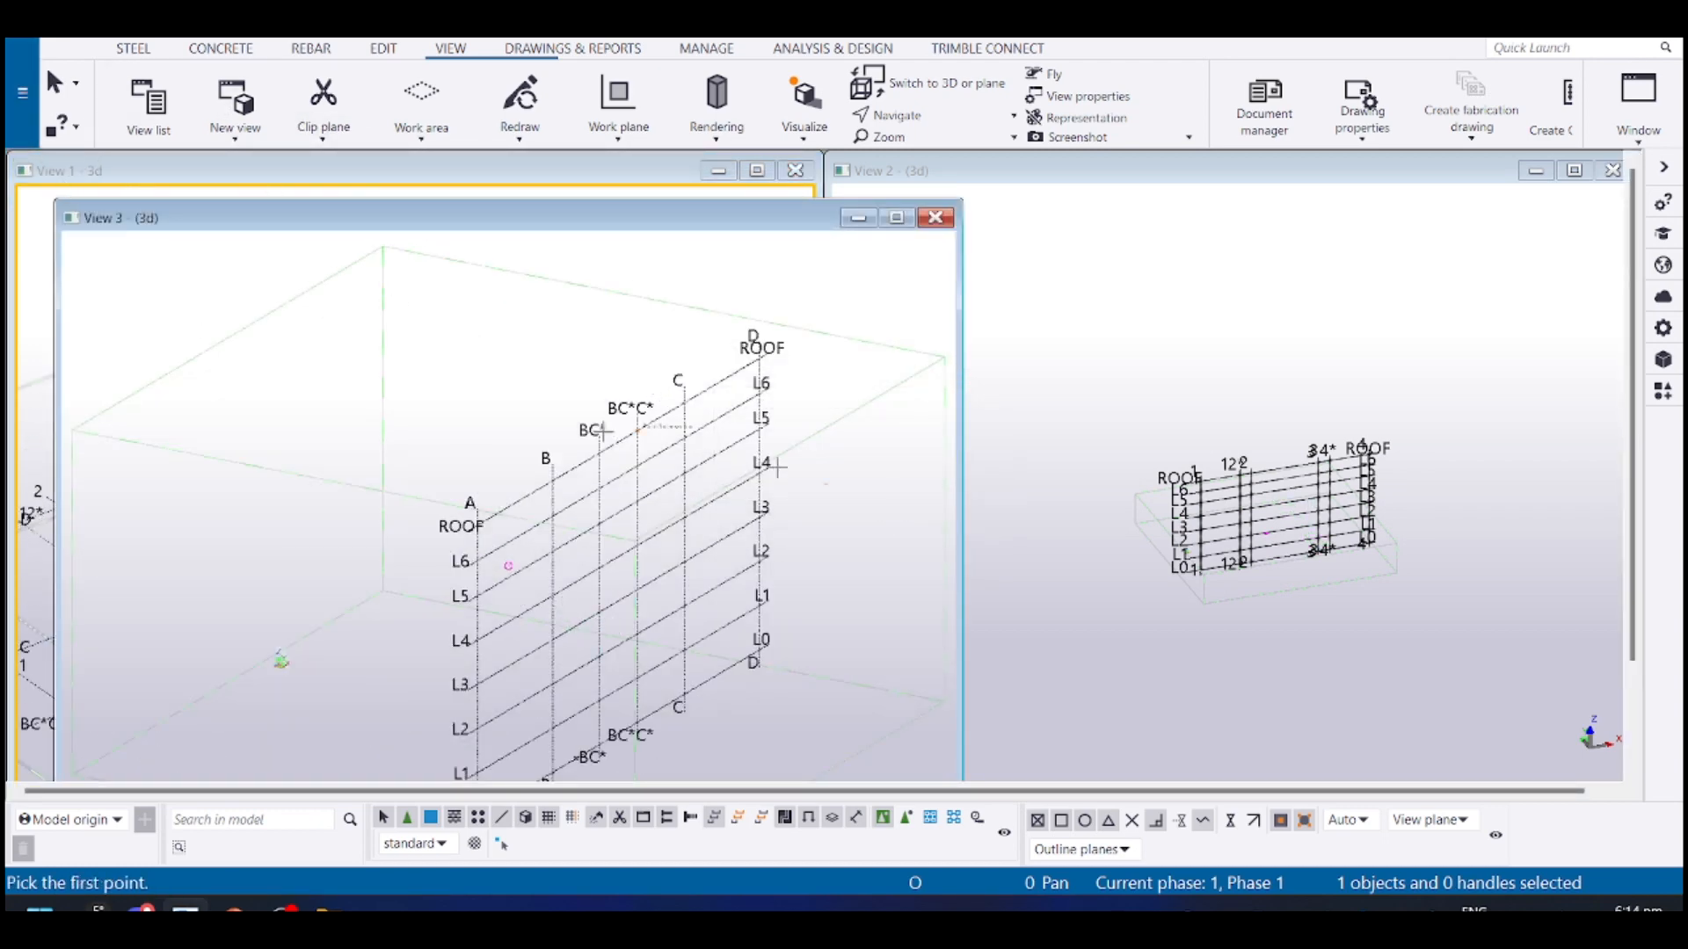
Rotate the new grid line 3 view to inspect its levels and close it
{"action": "scroll", "coordinate": [570, 499], "scroll_direction": "down", "scroll_amount": 2}
{"action": "middle_click_drag", "start_coordinate": [570, 500], "coordinate": [832, 546], "text": "ctrl"}
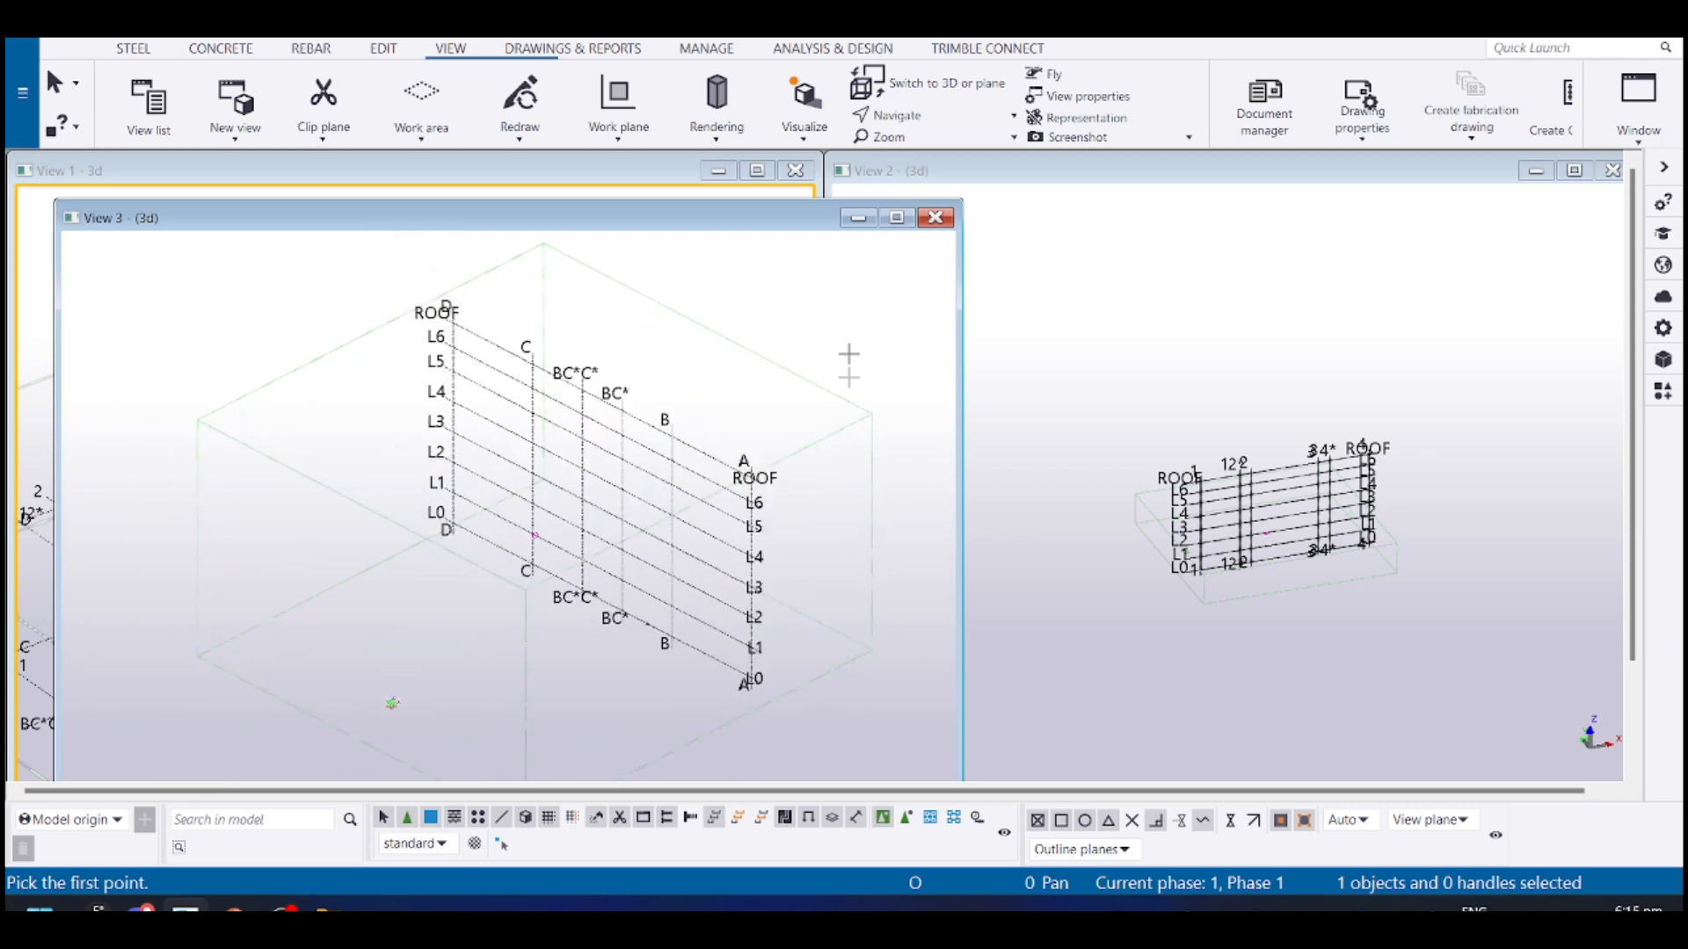
{"action": "left_click", "coordinate": [934, 217]}
Switch View 1 to plane view, close View 2 and tile View 1 across the whole workspace
{"action": "scroll", "coordinate": [283, 502], "scroll_direction": "down", "scroll_amount": 2}
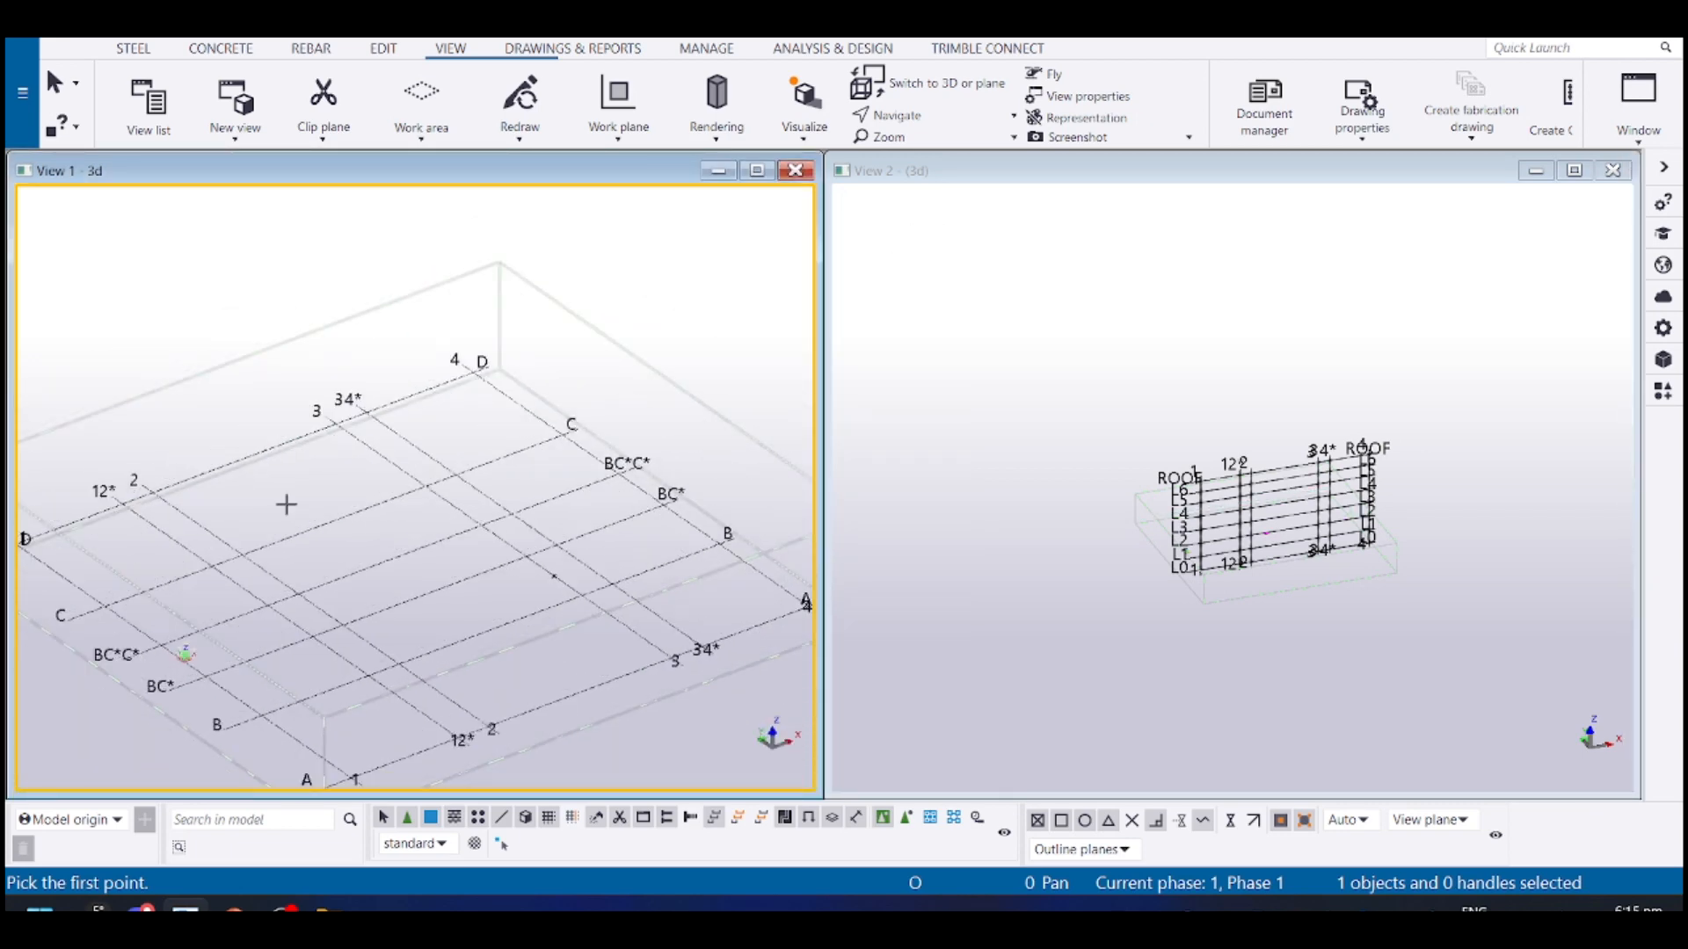
{"action": "middle_click_drag", "start_coordinate": [676, 221], "coordinate": [711, 214]}
{"action": "key", "text": "ctrl+p"}
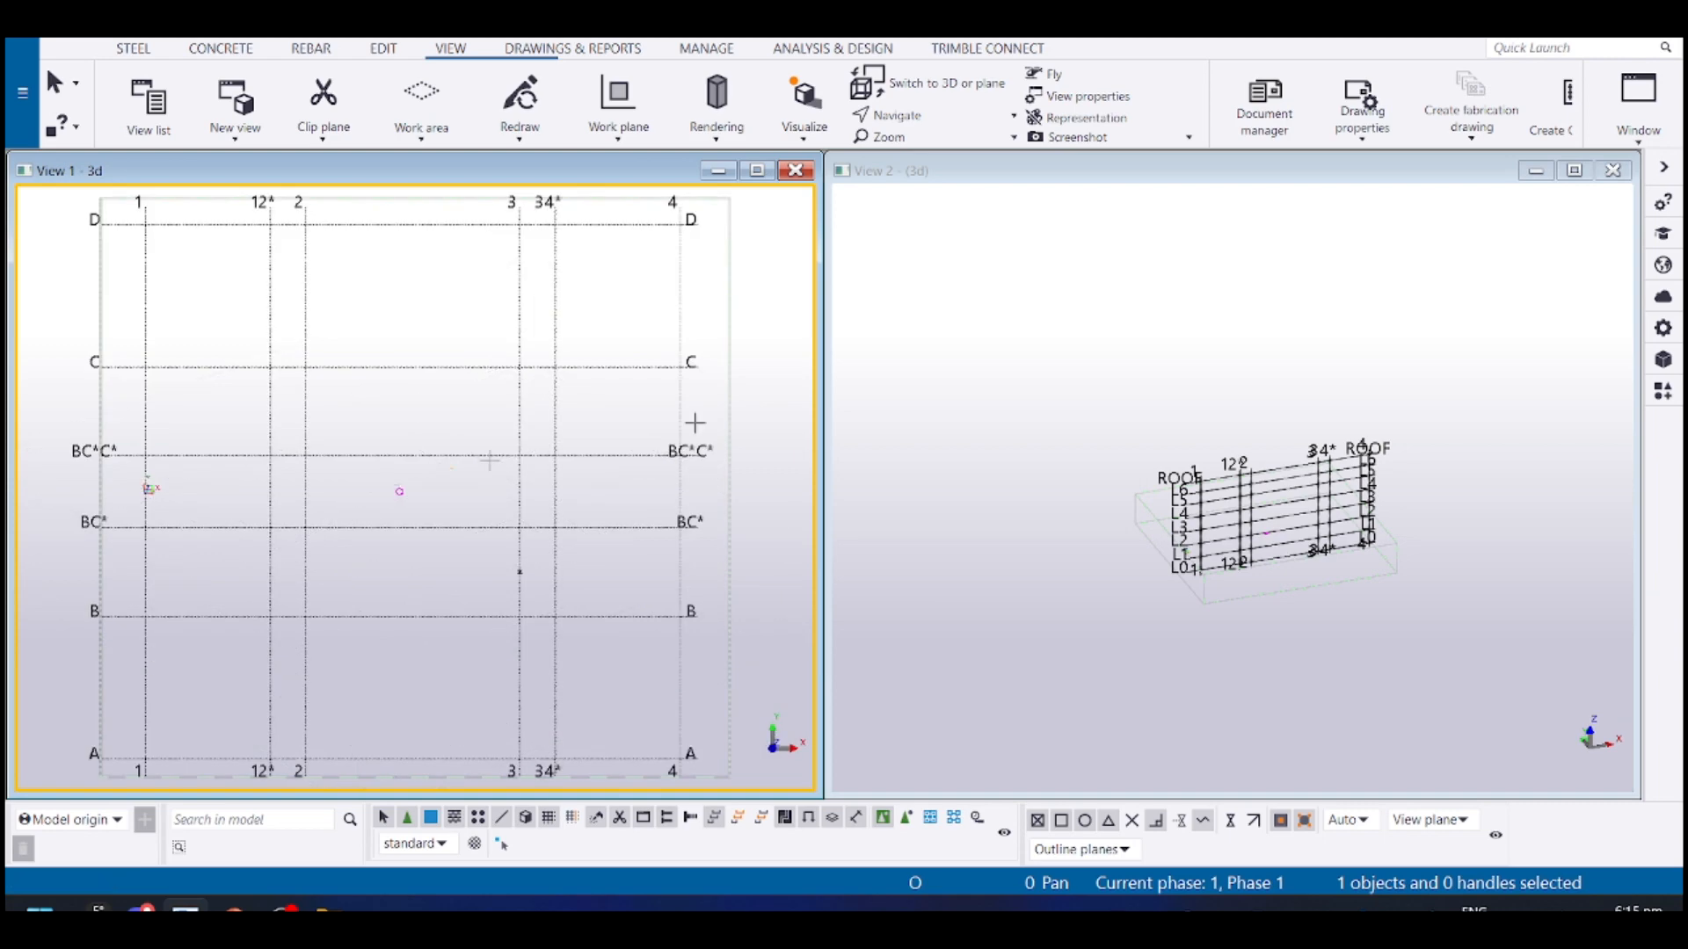
{"action": "left_click", "coordinate": [1614, 170]}
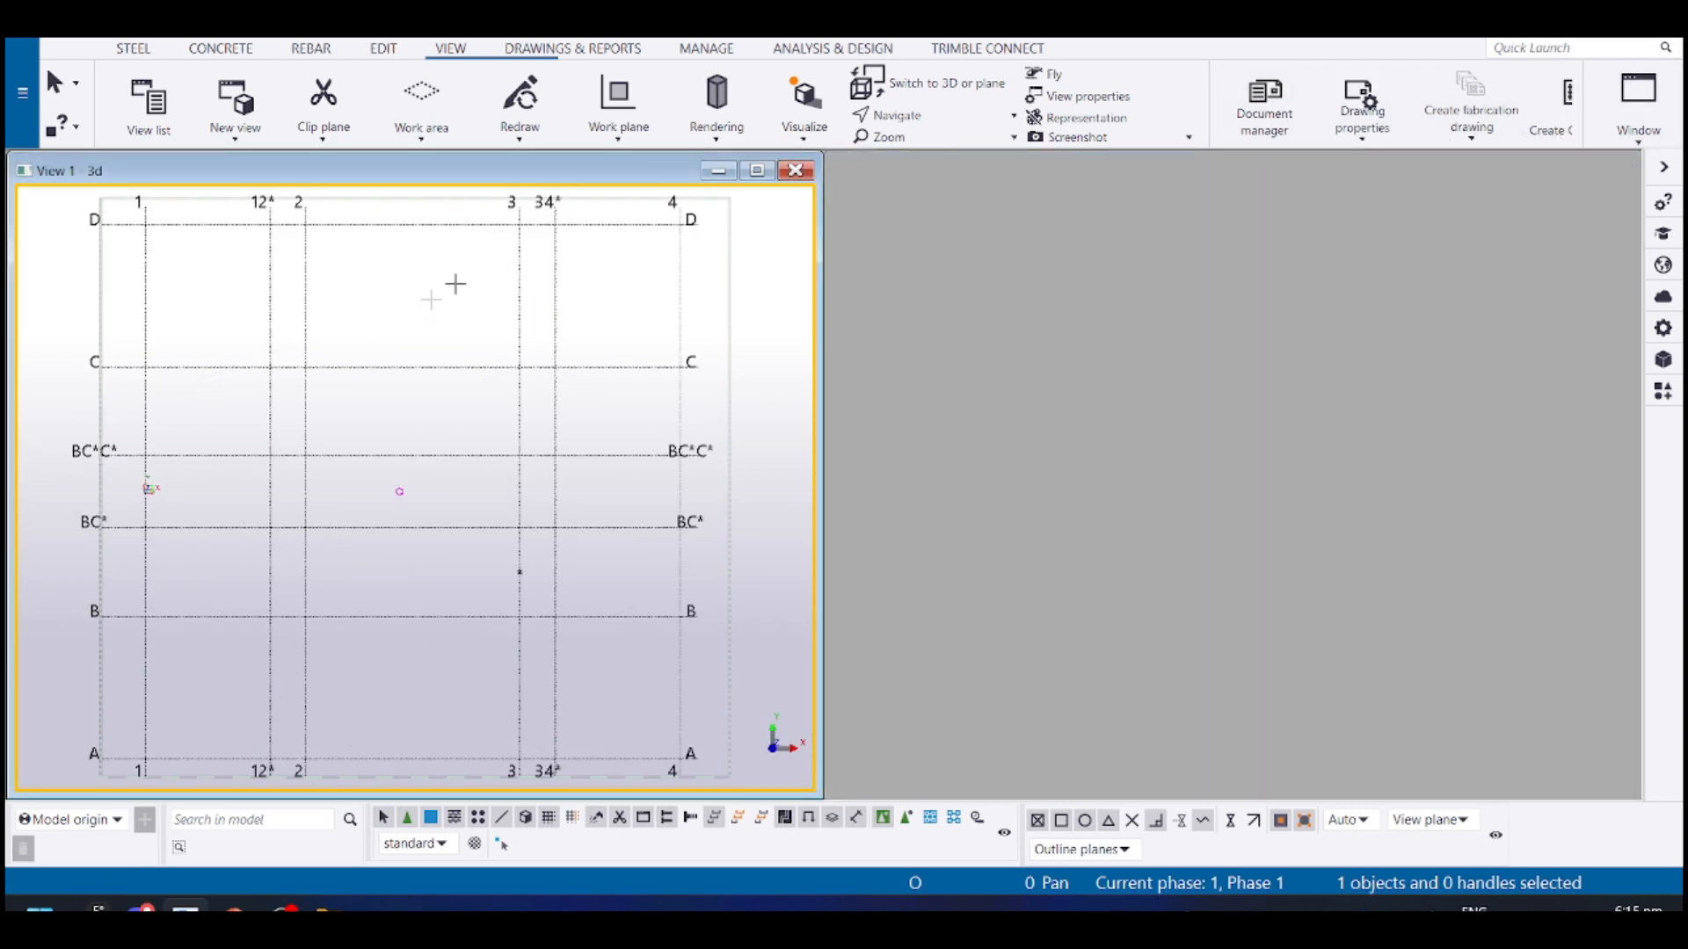
{"action": "key", "text": "ctrl+F3"}
Examine the grid layout in the plan view across lines A to D and 1 to 4
{"action": "middle_click_drag", "start_coordinate": [500, 316], "coordinate": [499, 339]}
{"action": "middle_click_drag", "start_coordinate": [1116, 464], "coordinate": [1123, 487]}
{"action": "scroll", "coordinate": [637, 105], "scroll_direction": "up", "scroll_amount": 2}
{"action": "scroll", "coordinate": [626, 283], "scroll_direction": "up", "scroll_amount": 1}
{"action": "scroll", "coordinate": [659, 281], "scroll_direction": "up", "scroll_amount": 2}
{"action": "middle_click_drag", "start_coordinate": [729, 302], "coordinate": [741, 439]}
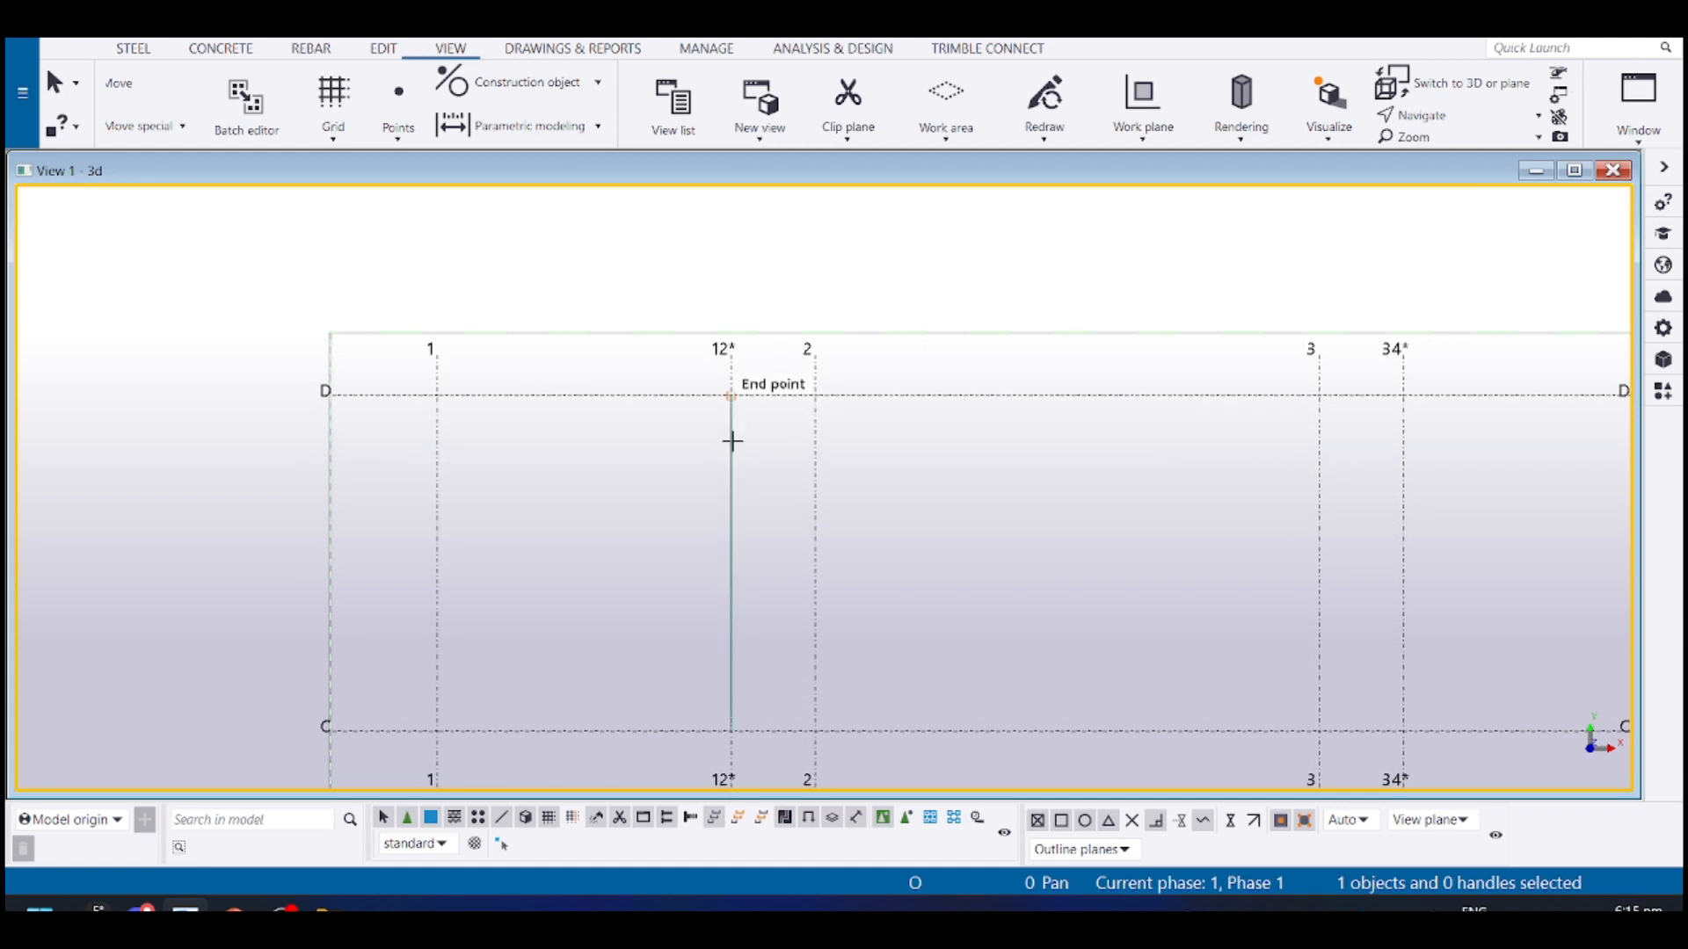
{"action": "scroll", "coordinate": [757, 442], "scroll_direction": "down", "scroll_amount": 2}
{"action": "middle_click_drag", "start_coordinate": [757, 448], "coordinate": [737, 383]}
{"action": "middle_click_drag", "start_coordinate": [712, 569], "coordinate": [644, 343]}
{"action": "middle_click_drag", "start_coordinate": [539, 568], "coordinate": [630, 467]}
{"action": "scroll", "coordinate": [565, 435], "scroll_direction": "down", "scroll_amount": 1}
{"action": "middle_click_drag", "start_coordinate": [1456, 615], "coordinate": [1419, 653]}
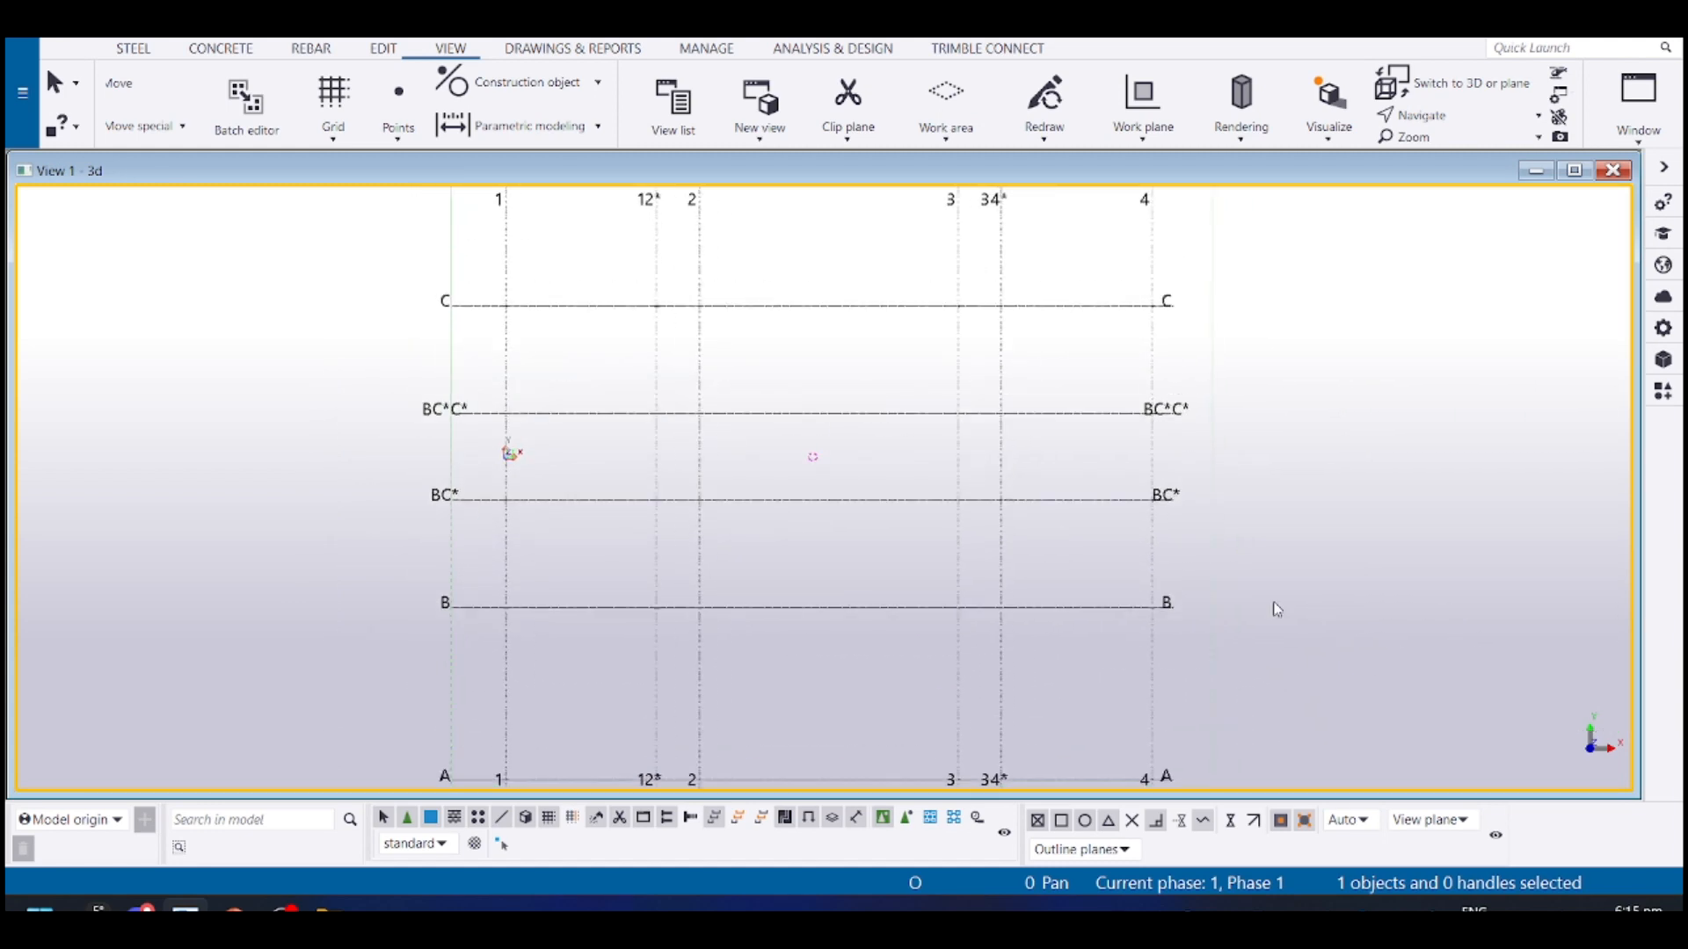
{"action": "scroll", "coordinate": [1276, 608], "scroll_direction": "down", "scroll_amount": 1}
{"action": "middle_click_drag", "start_coordinate": [1191, 602], "coordinate": [1204, 549]}
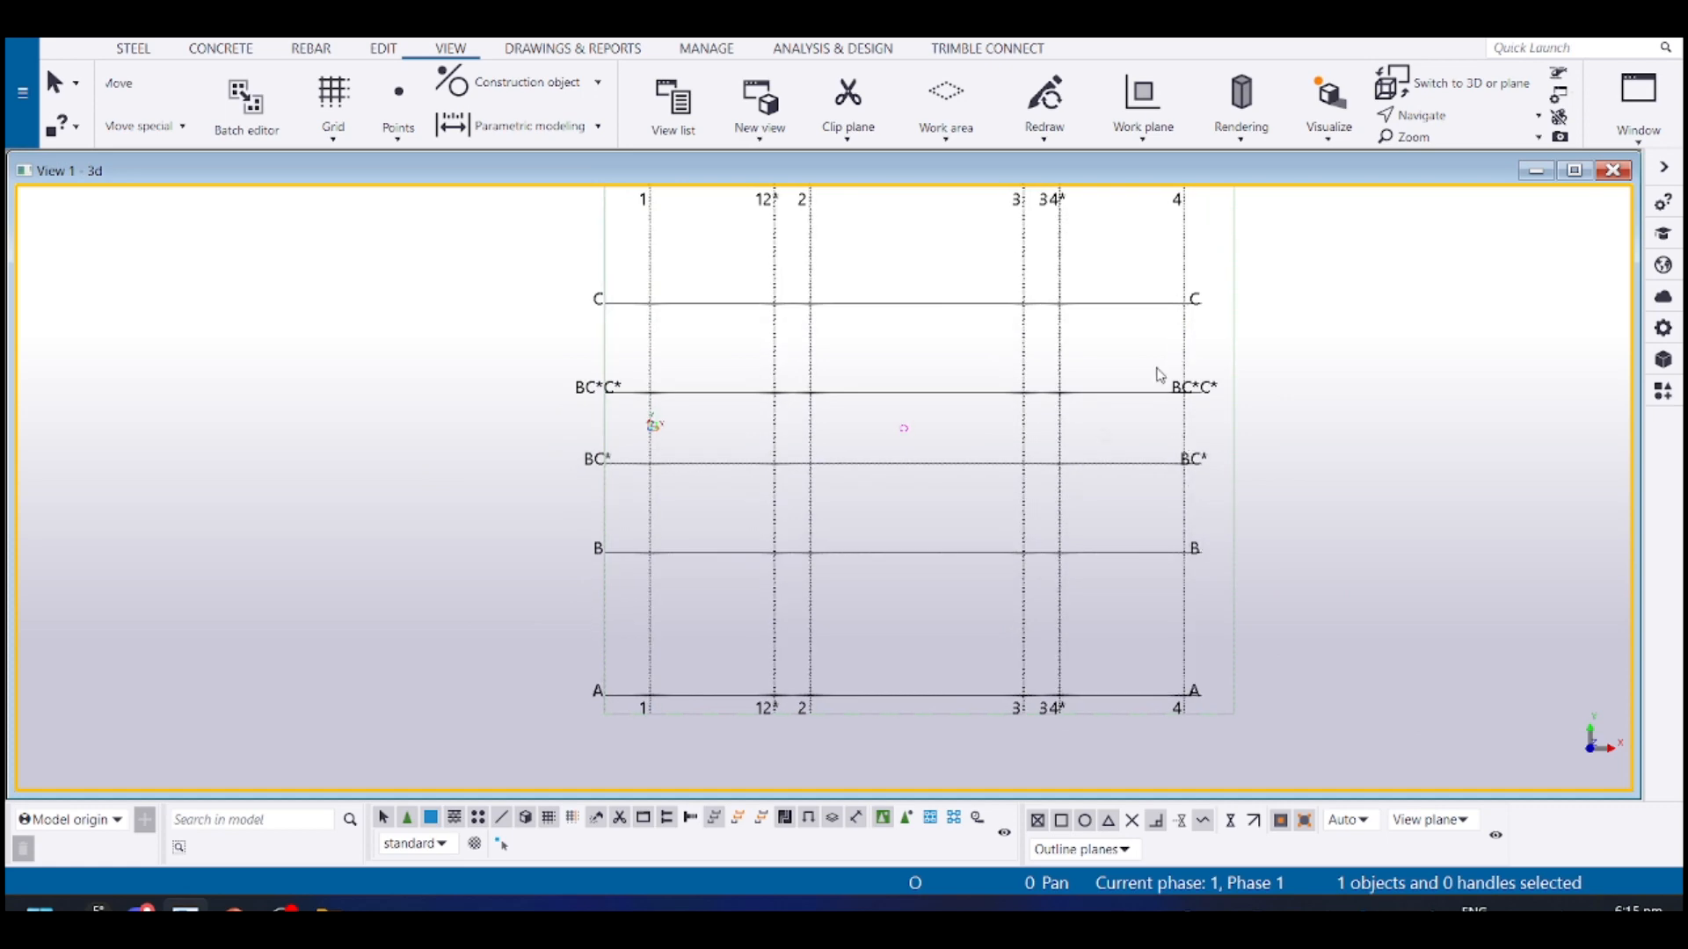
{"action": "scroll", "coordinate": [984, 360], "scroll_direction": "down", "scroll_amount": 1}
{"action": "middle_click_drag", "start_coordinate": [928, 429], "coordinate": [775, 606]}
Review the Section A-A and B-B drawings in PowerPoint and return to the plan view in Tekla Structures
{"action": "key", "text": "alt+Tab"}
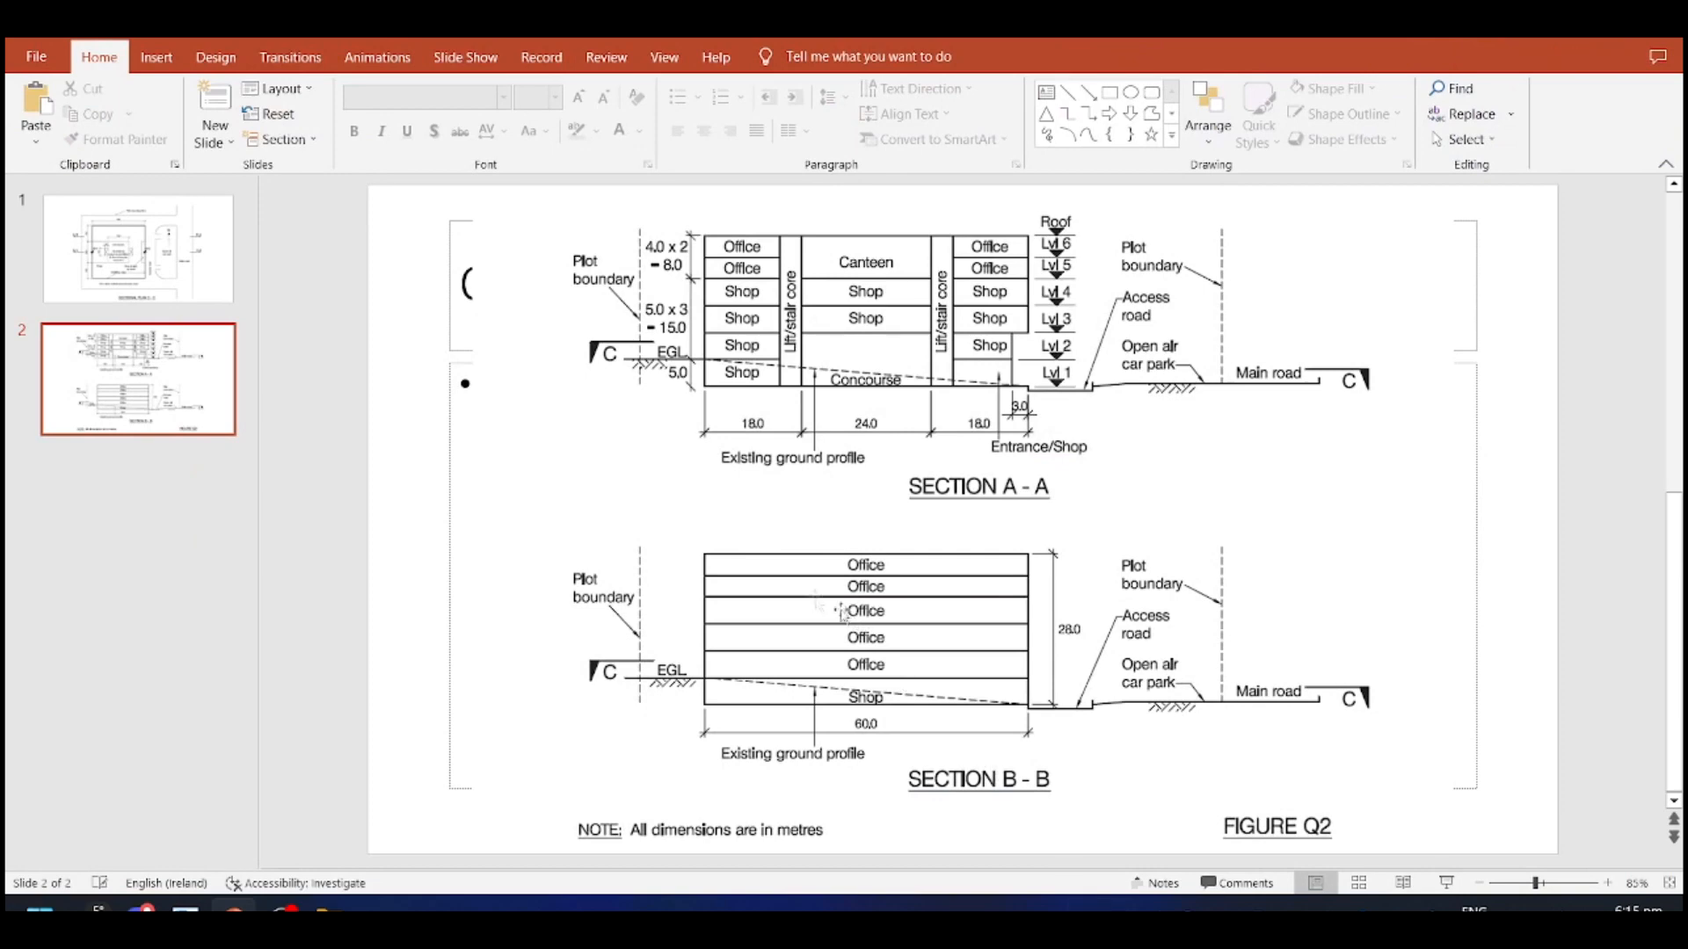
{"action": "scroll", "coordinate": [745, 547], "scroll_direction": "up", "scroll_amount": 1}
{"action": "scroll", "coordinate": [746, 547], "scroll_direction": "down", "scroll_amount": 1}
{"action": "key", "text": "alt+Tab"}
{"action": "middle_click_drag", "start_coordinate": [621, 484], "coordinate": [672, 405]}
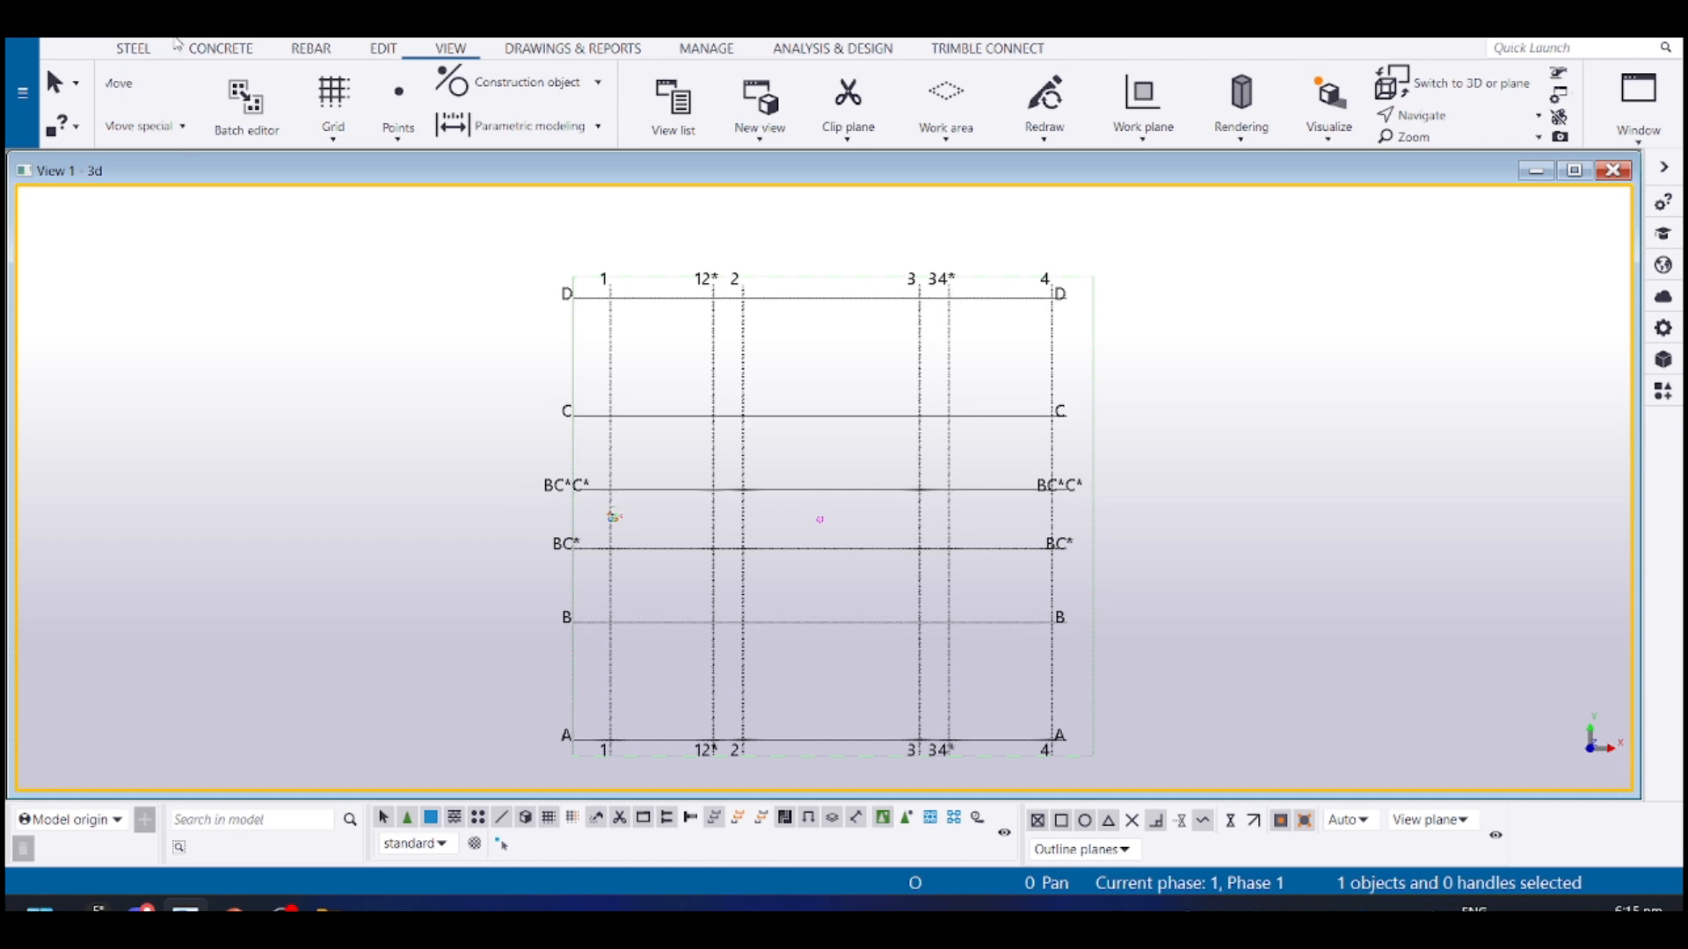
Start a concrete panel, name it Stage 1 and set its class to 11
{"action": "left_click", "coordinate": [226, 48]}
{"action": "left_click", "coordinate": [270, 128]}
{"action": "left_click", "coordinate": [294, 172]}
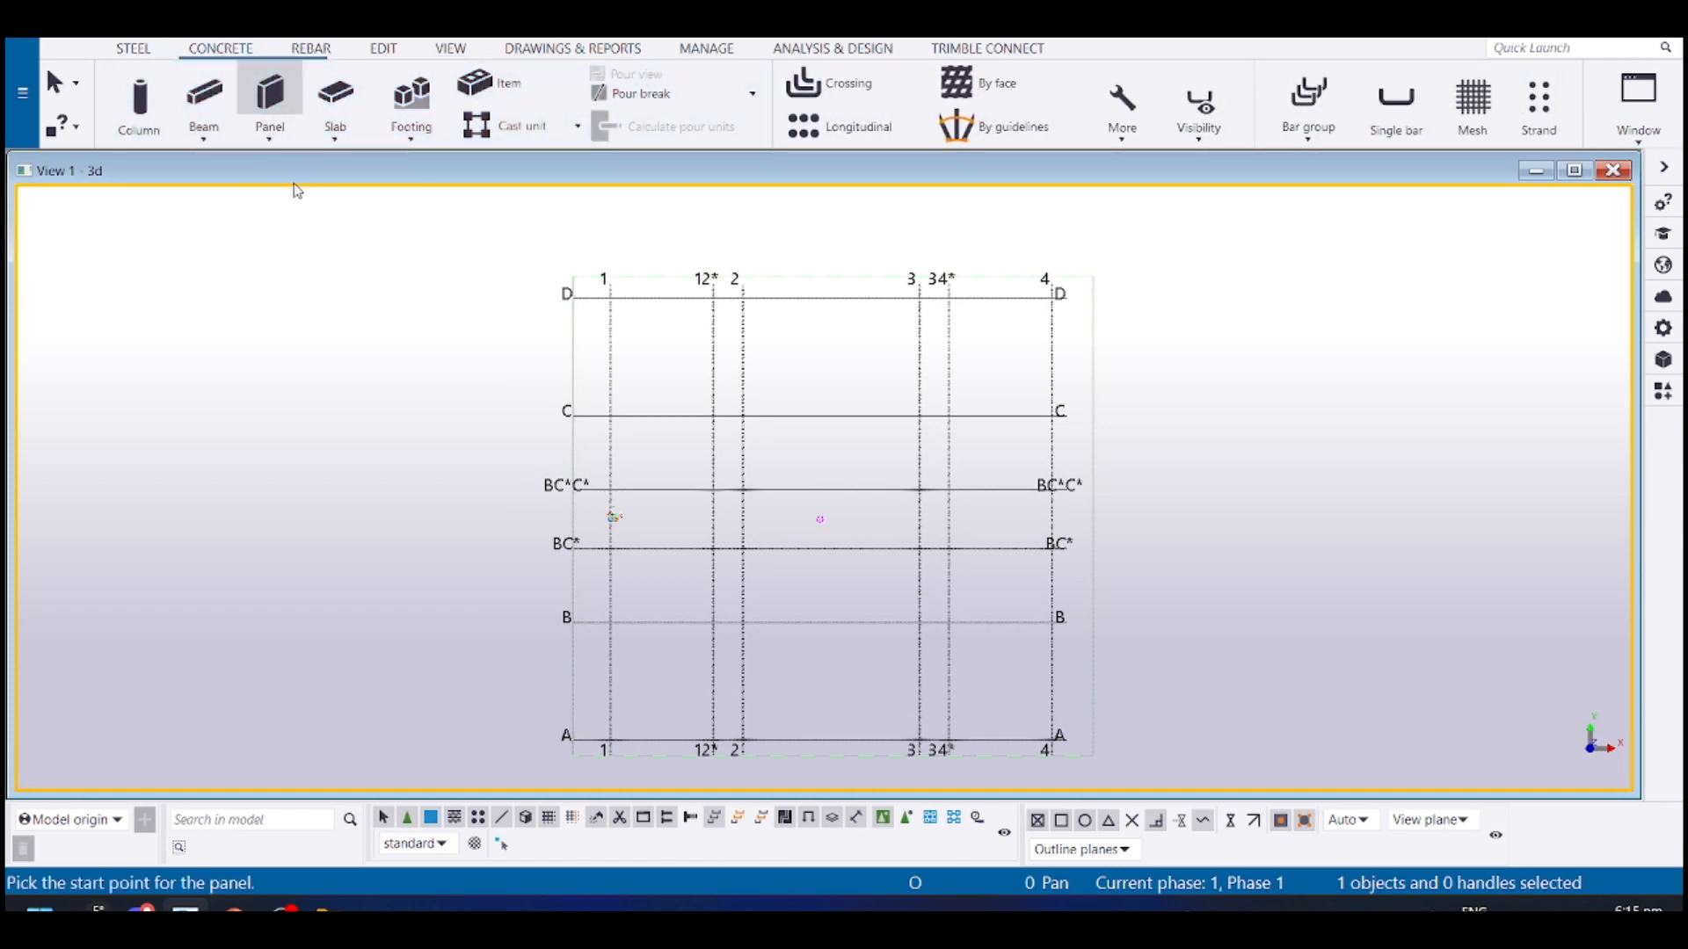
{"action": "double_click", "coordinate": [278, 91]}
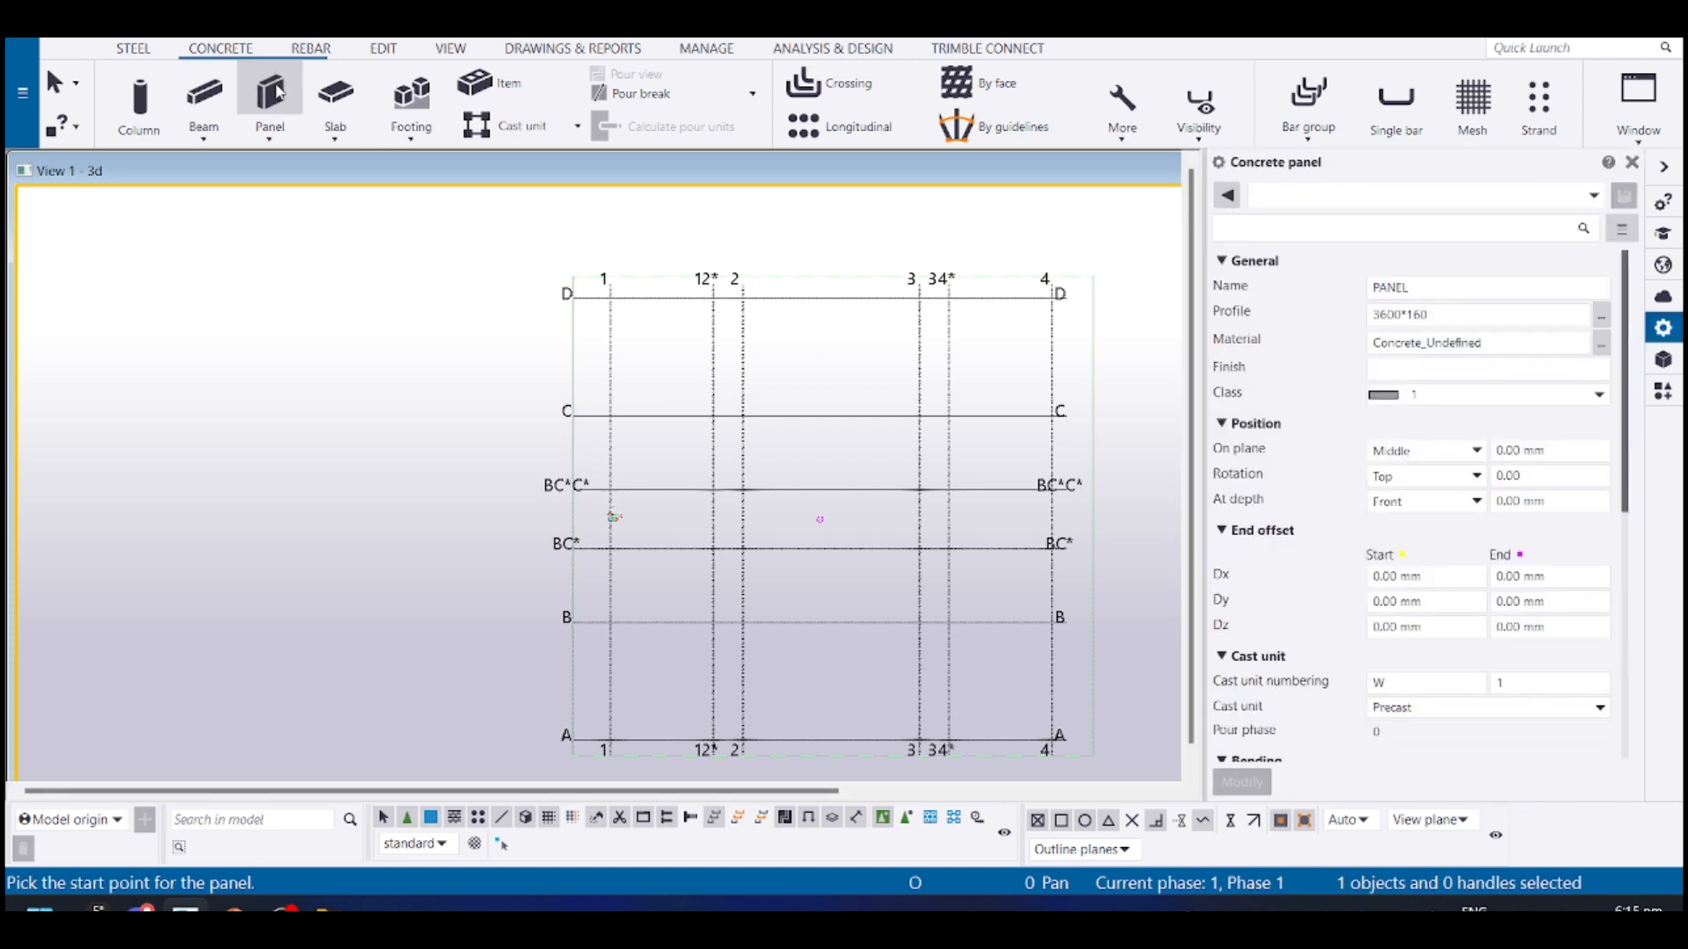
{"action": "left_click", "coordinate": [1481, 312]}
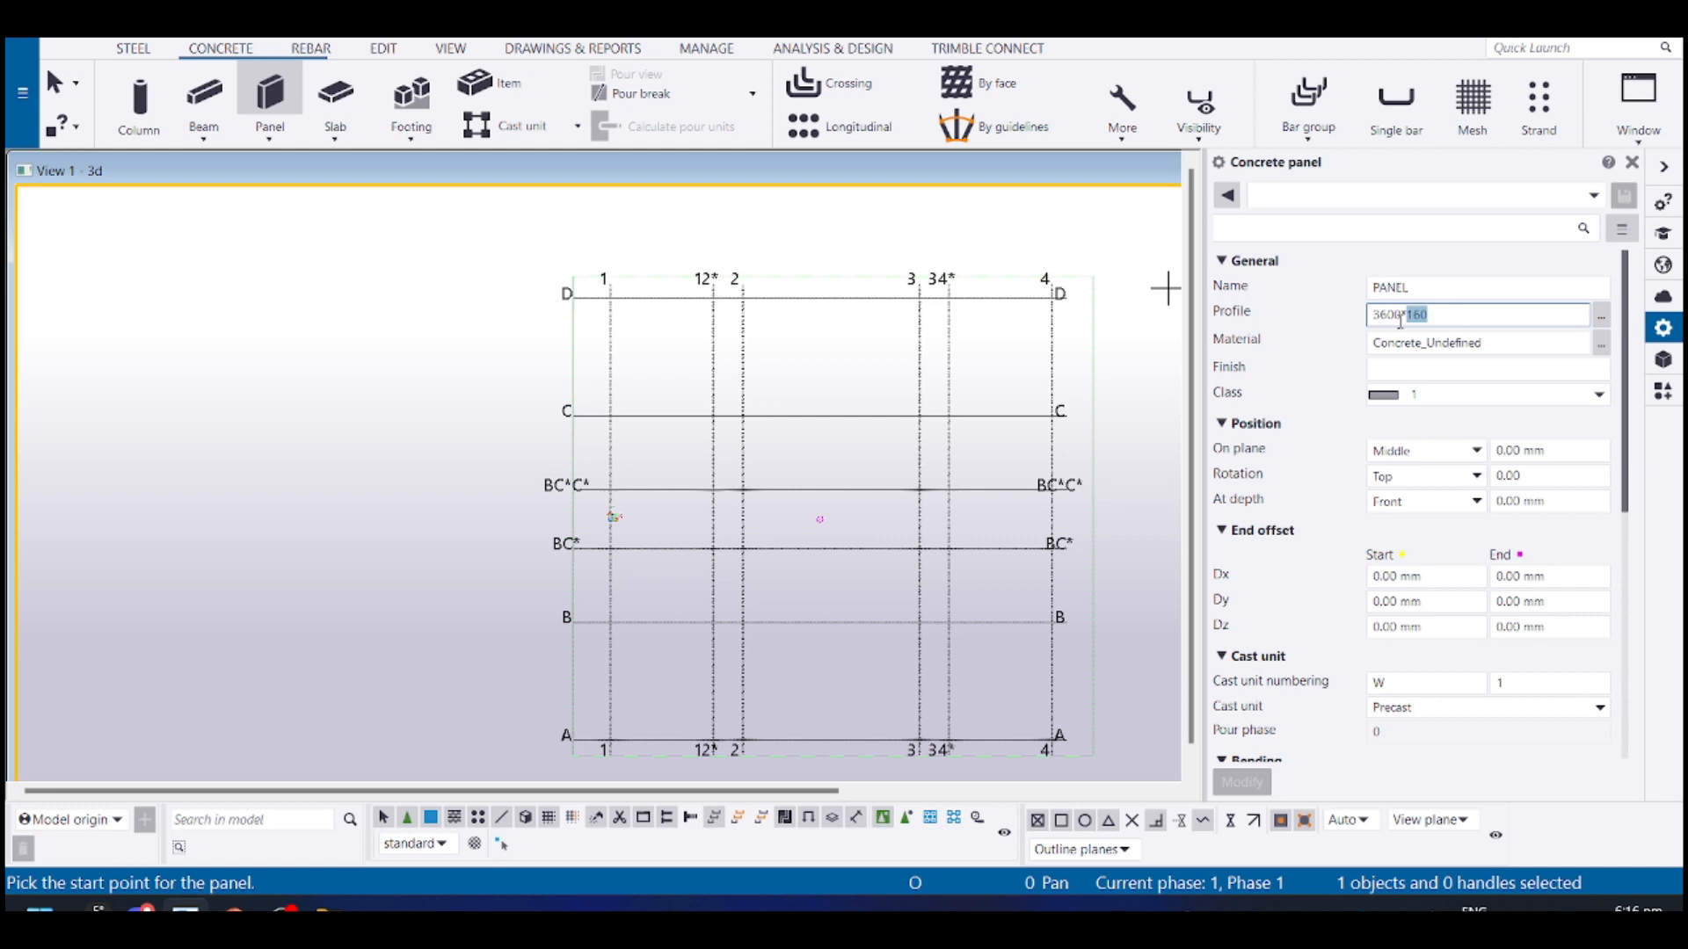
{"action": "double_click", "coordinate": [1474, 288]}
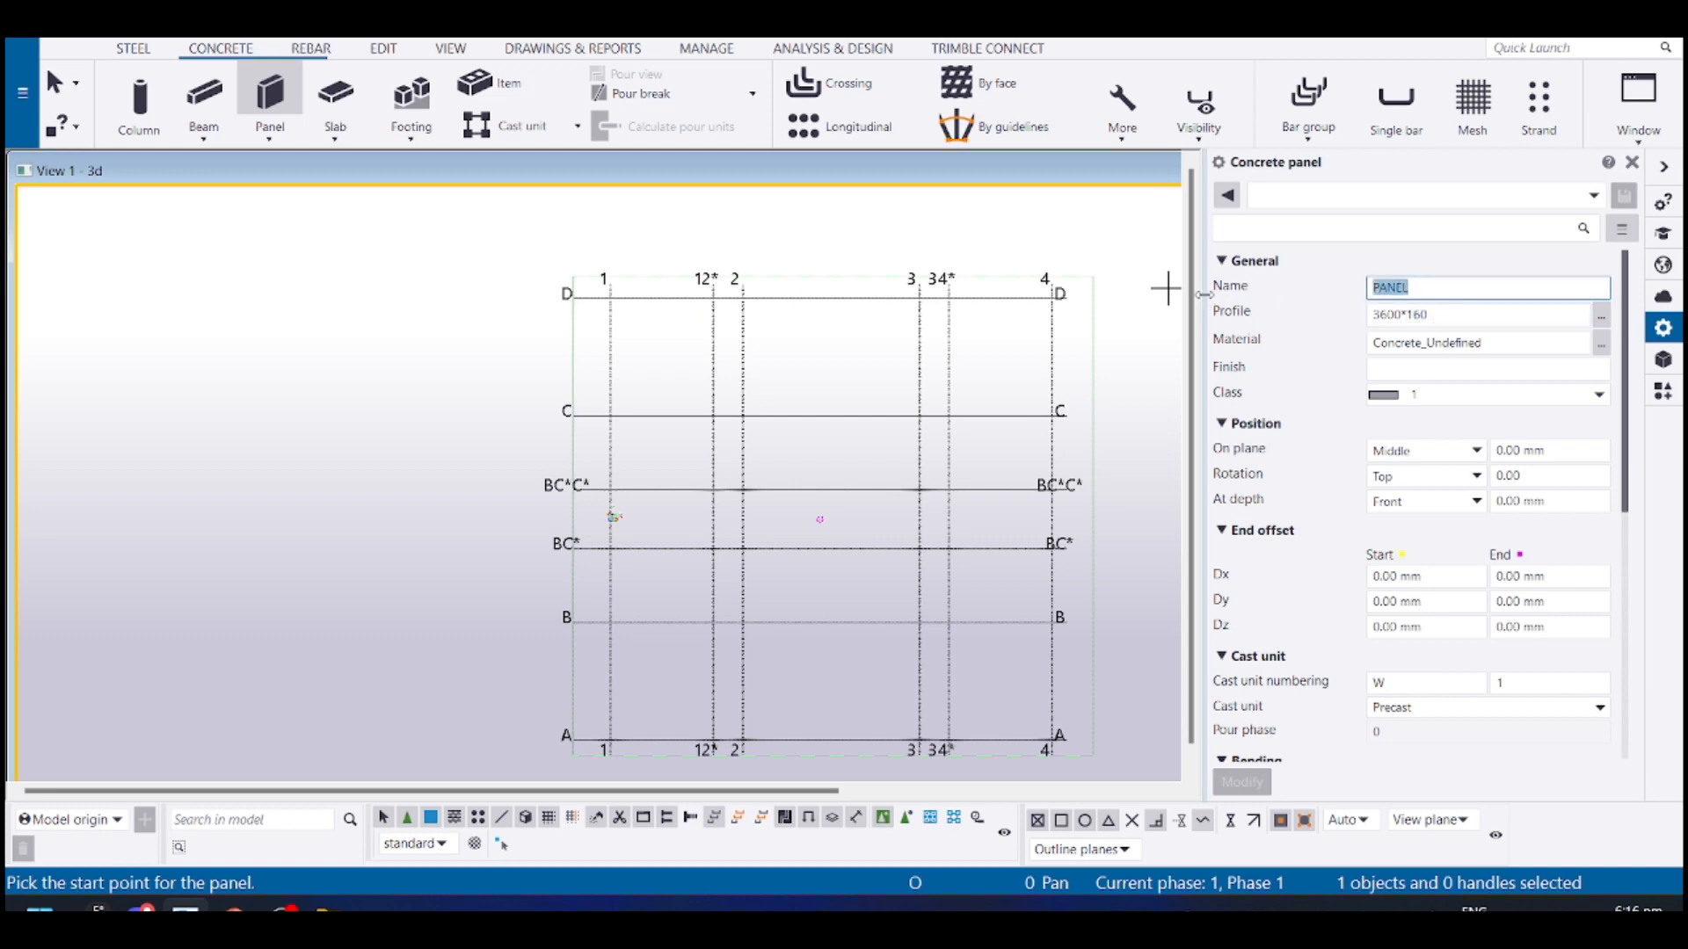
{"action": "type", "text": "sl"}
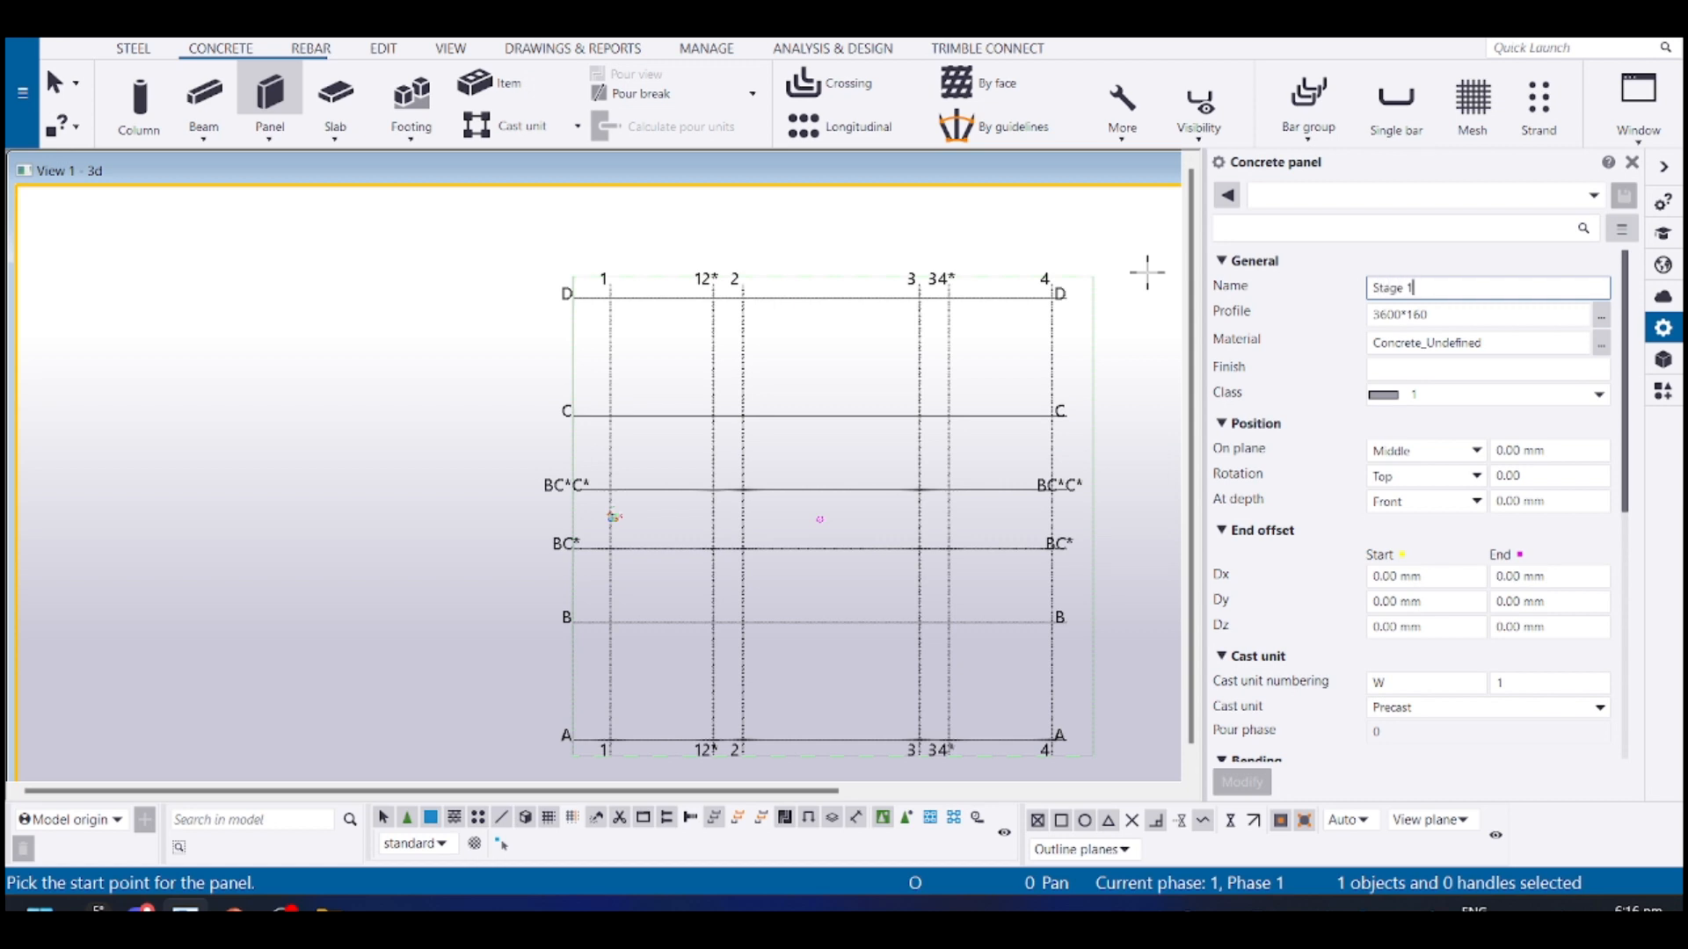
{"action": "left_click", "coordinate": [1425, 395]}
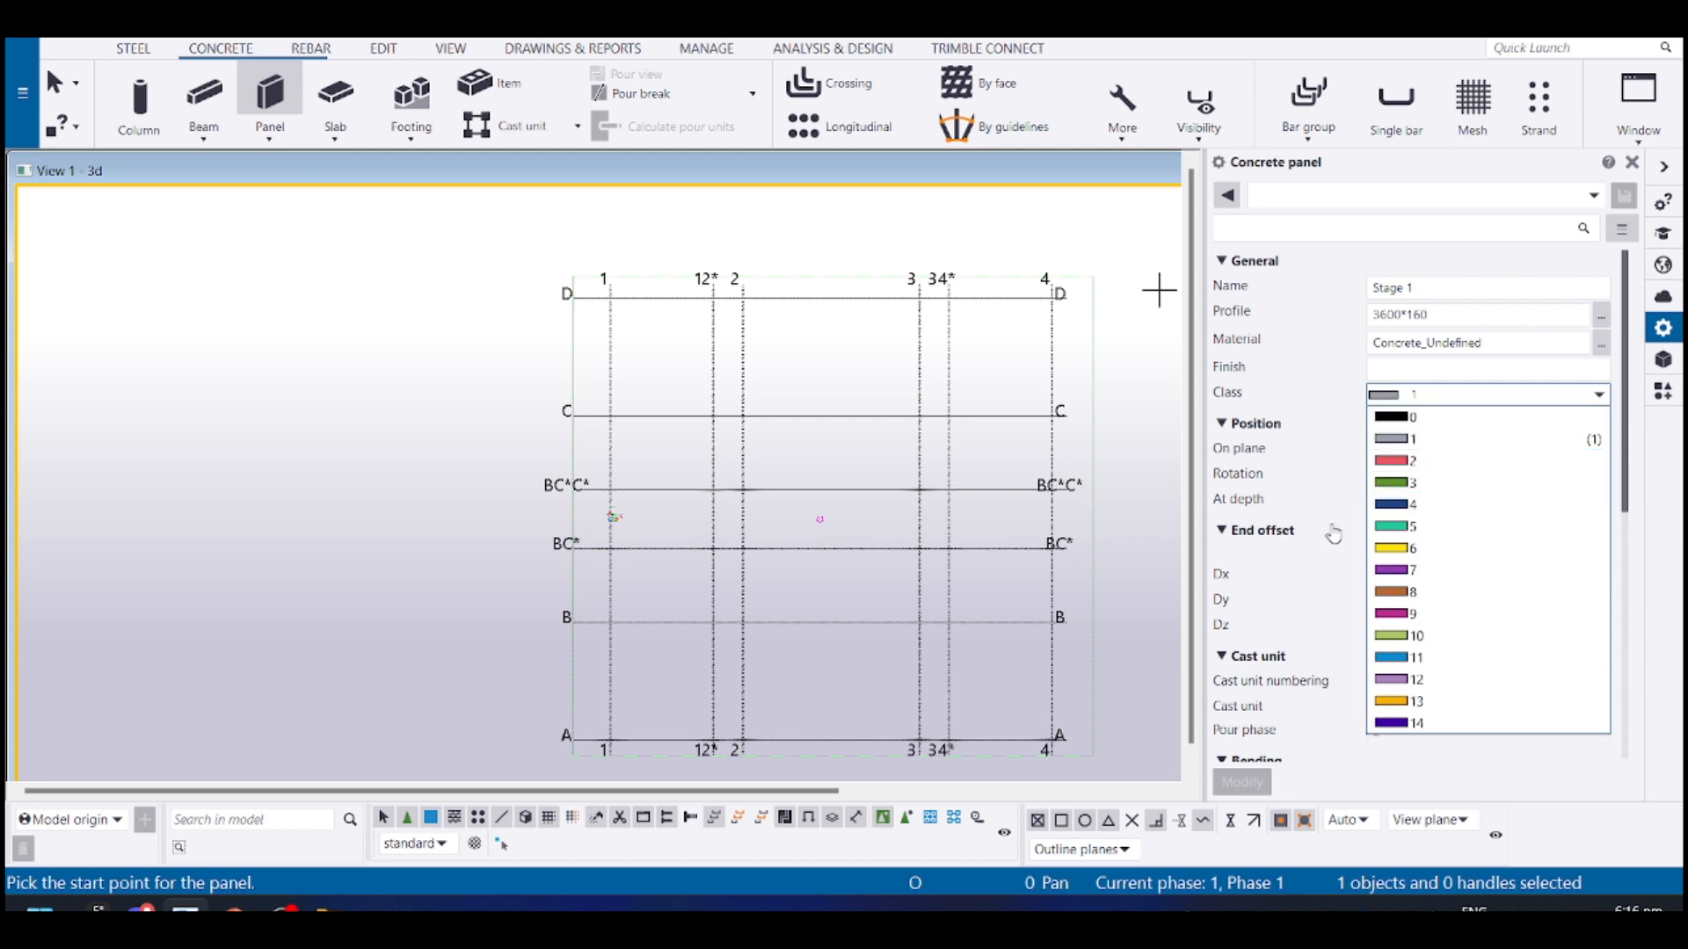
{"action": "left_click", "coordinate": [1473, 659]}
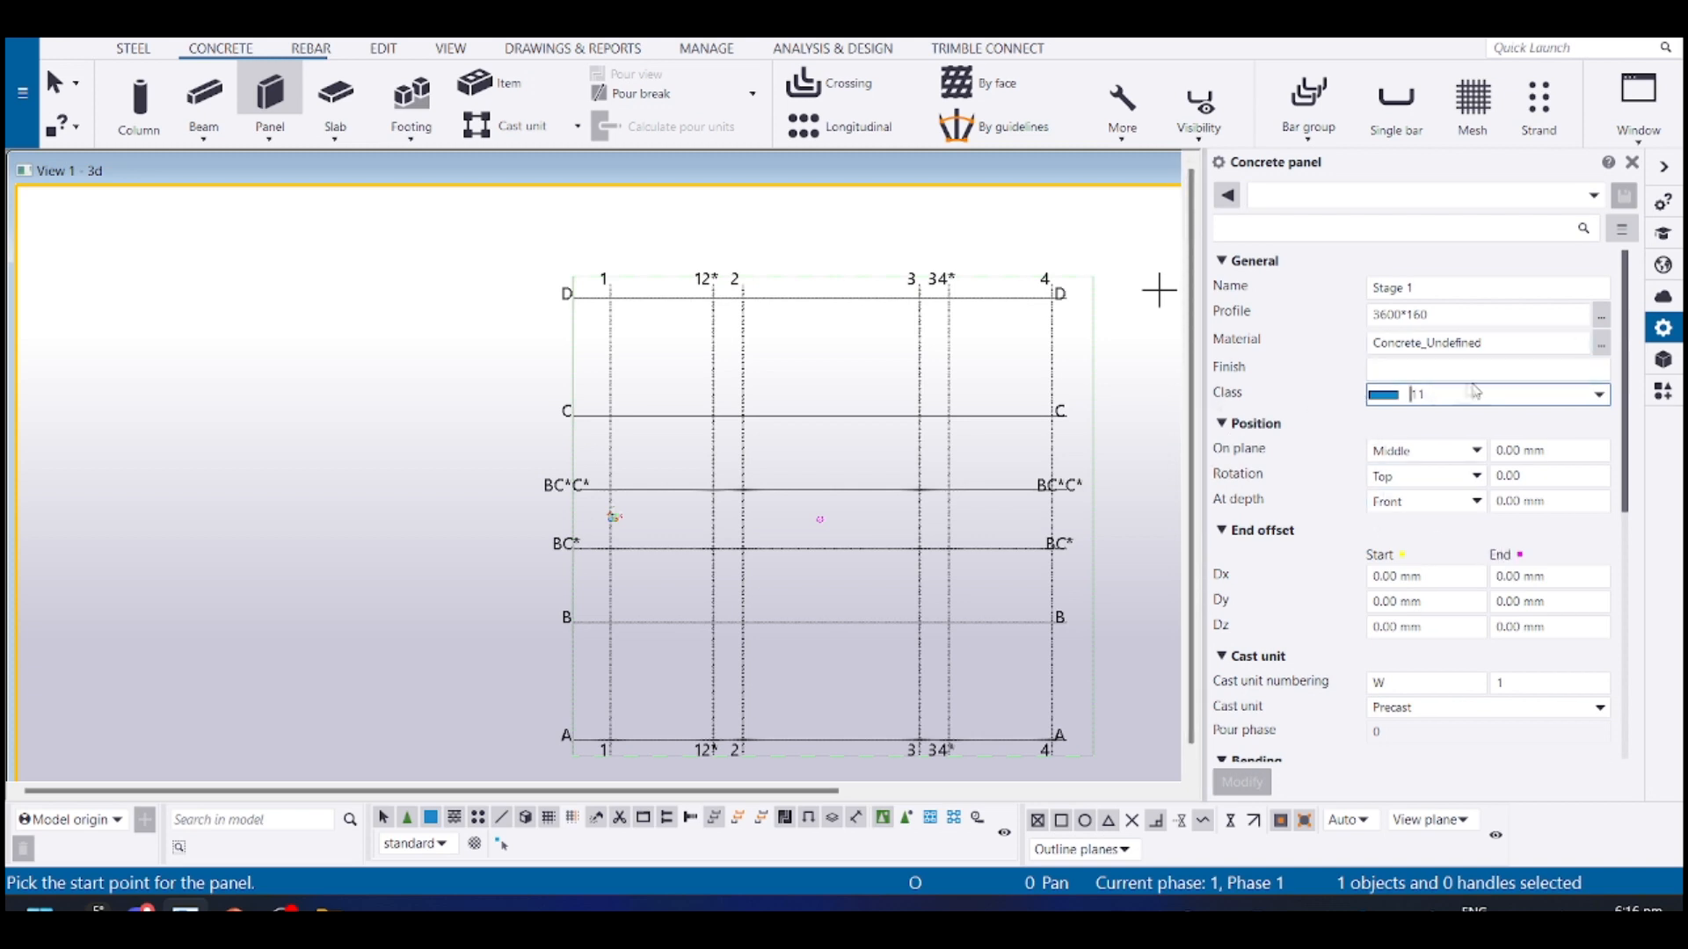
Set the panel profile to 3600*65 and choose Concrete_Undefined as its material from the concrete grades
{"action": "left_click", "coordinate": [1504, 317]}
{"action": "left_click_drag", "start_coordinate": [1429, 315], "coordinate": [1416, 315]}
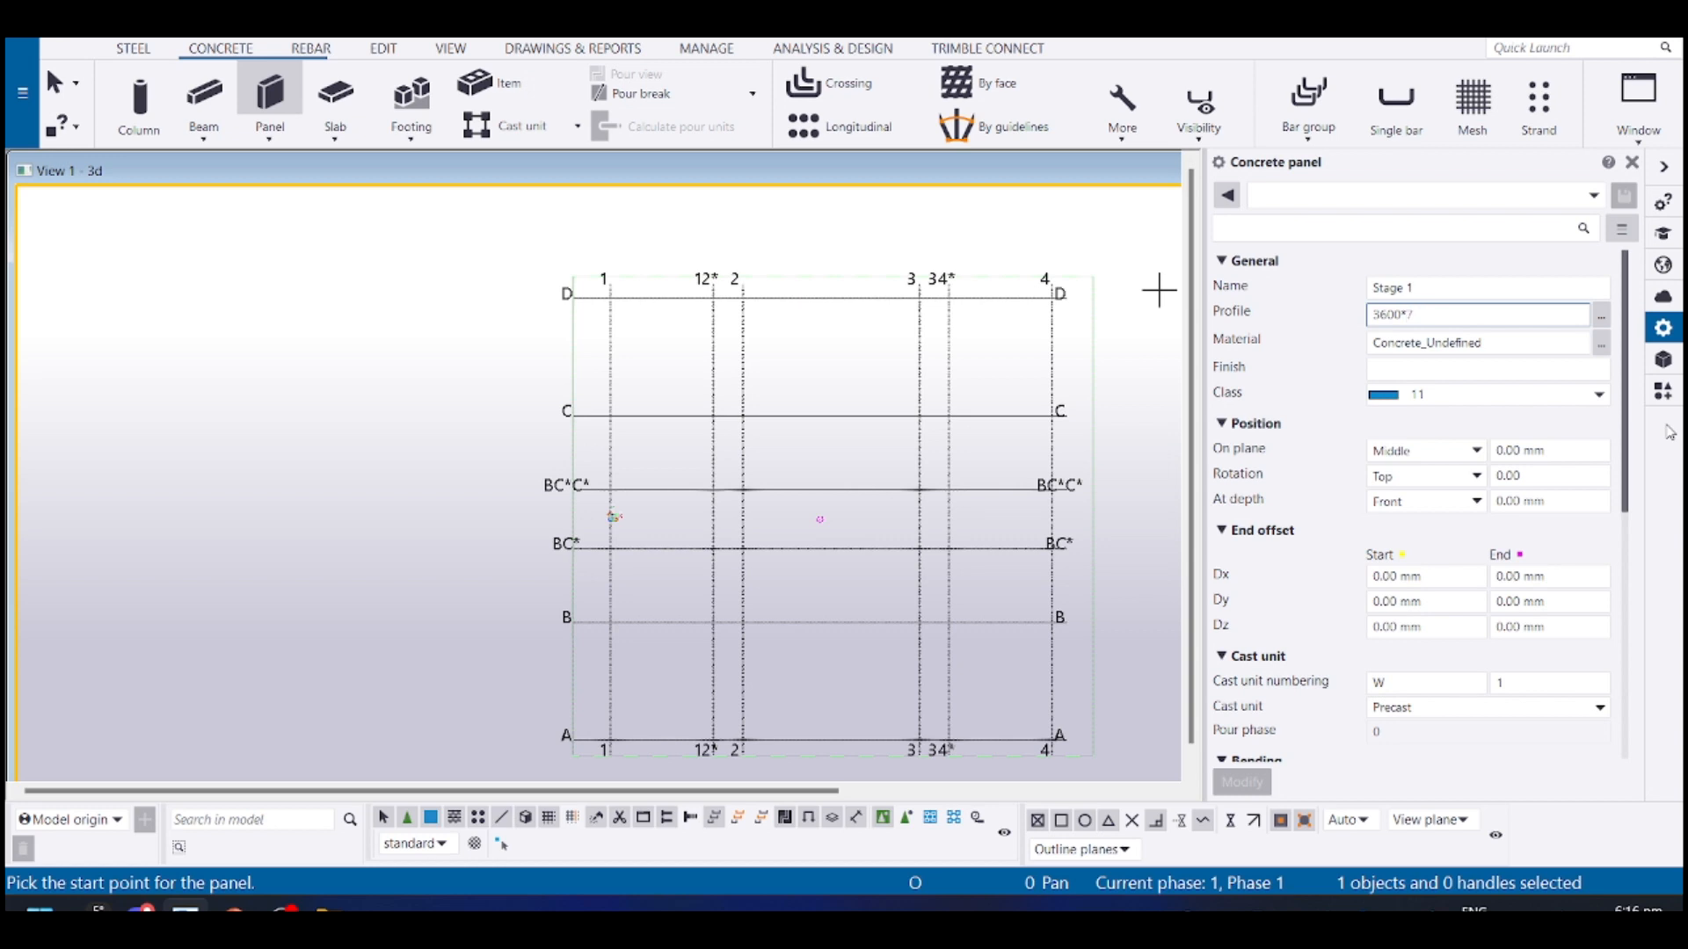
{"action": "key", "text": "Tab"}
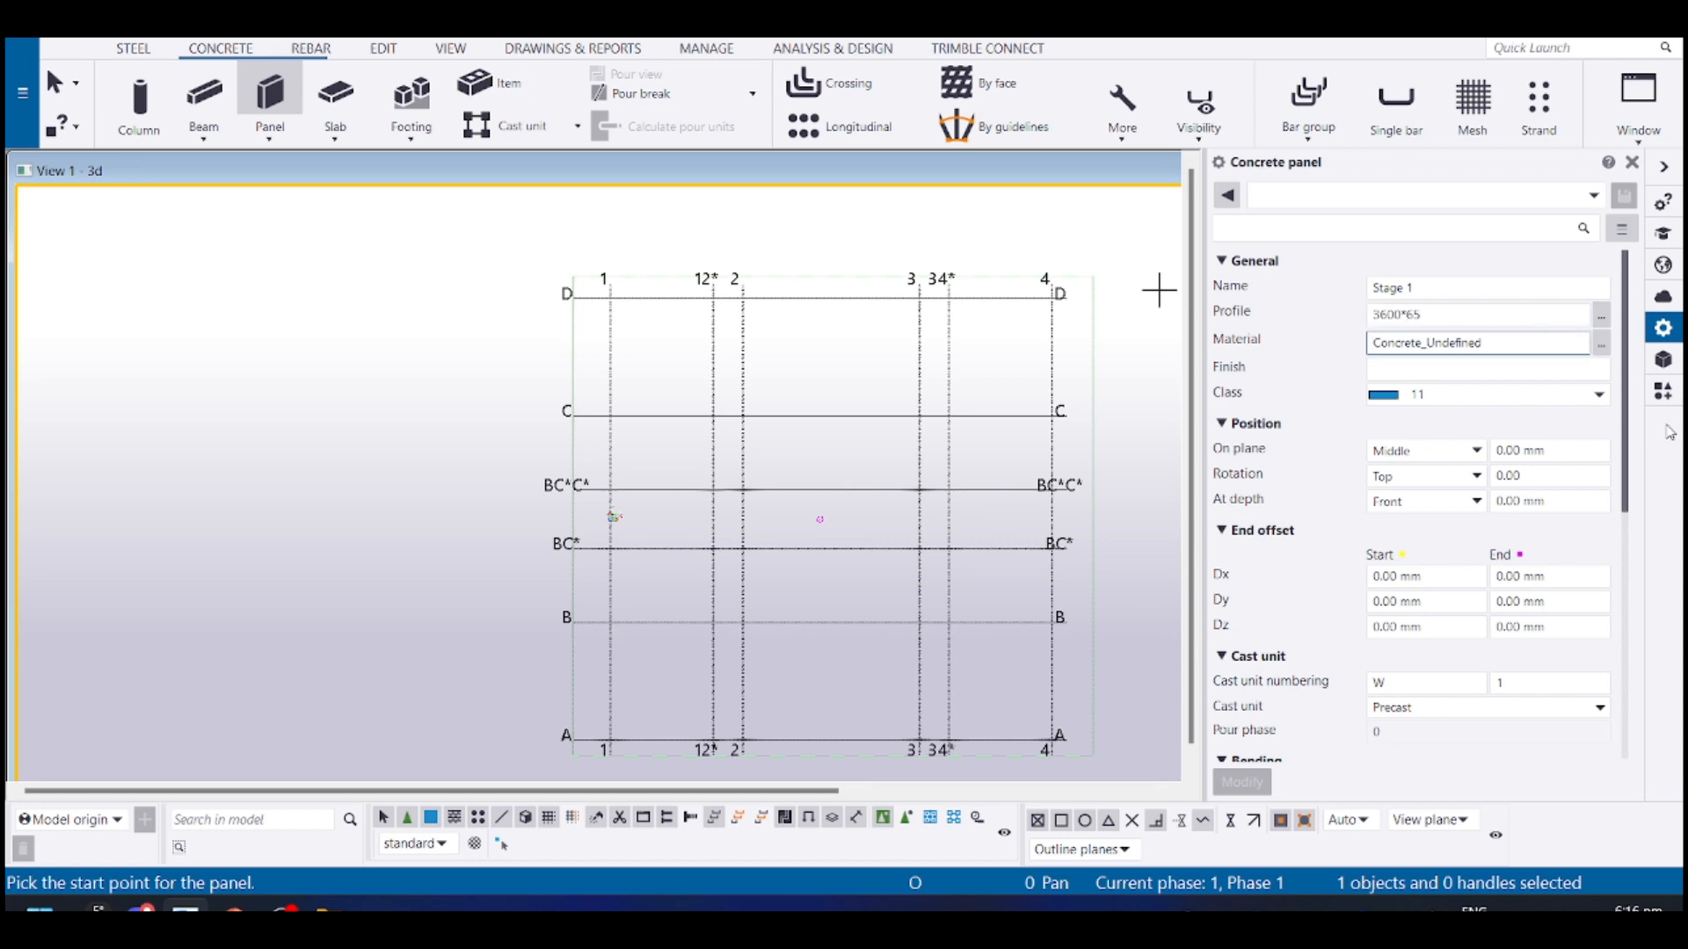
{"action": "left_click", "coordinate": [1601, 344]}
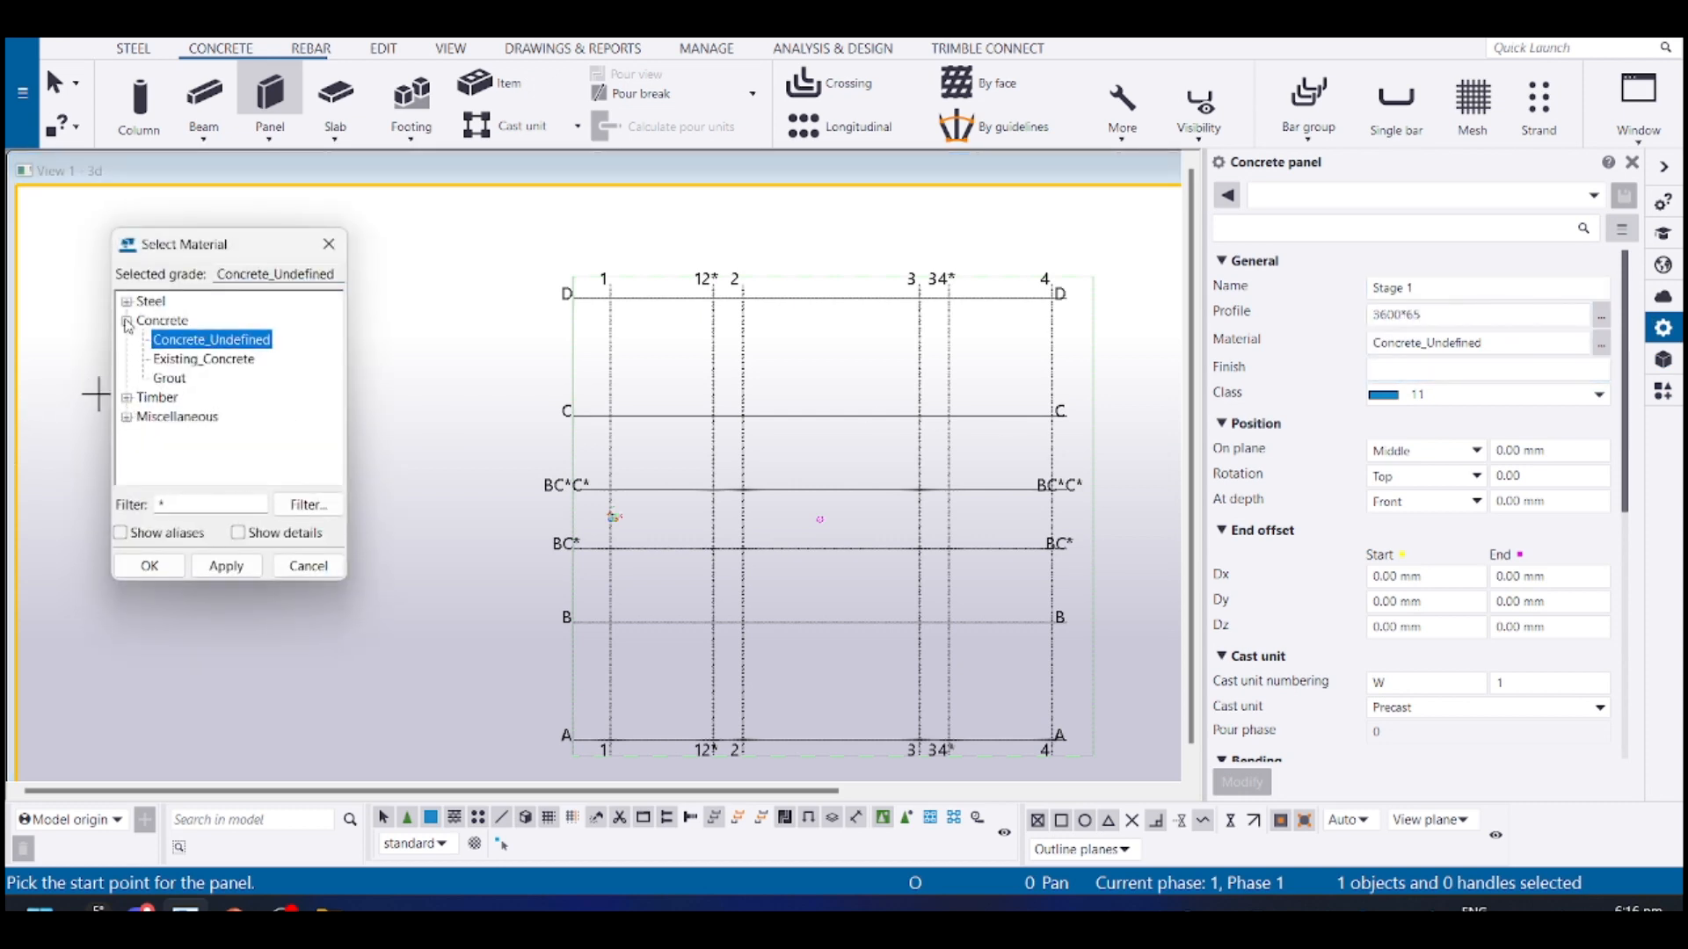
{"action": "left_click", "coordinate": [192, 361]}
{"action": "left_click", "coordinate": [207, 347]}
{"action": "left_click", "coordinate": [141, 565]}
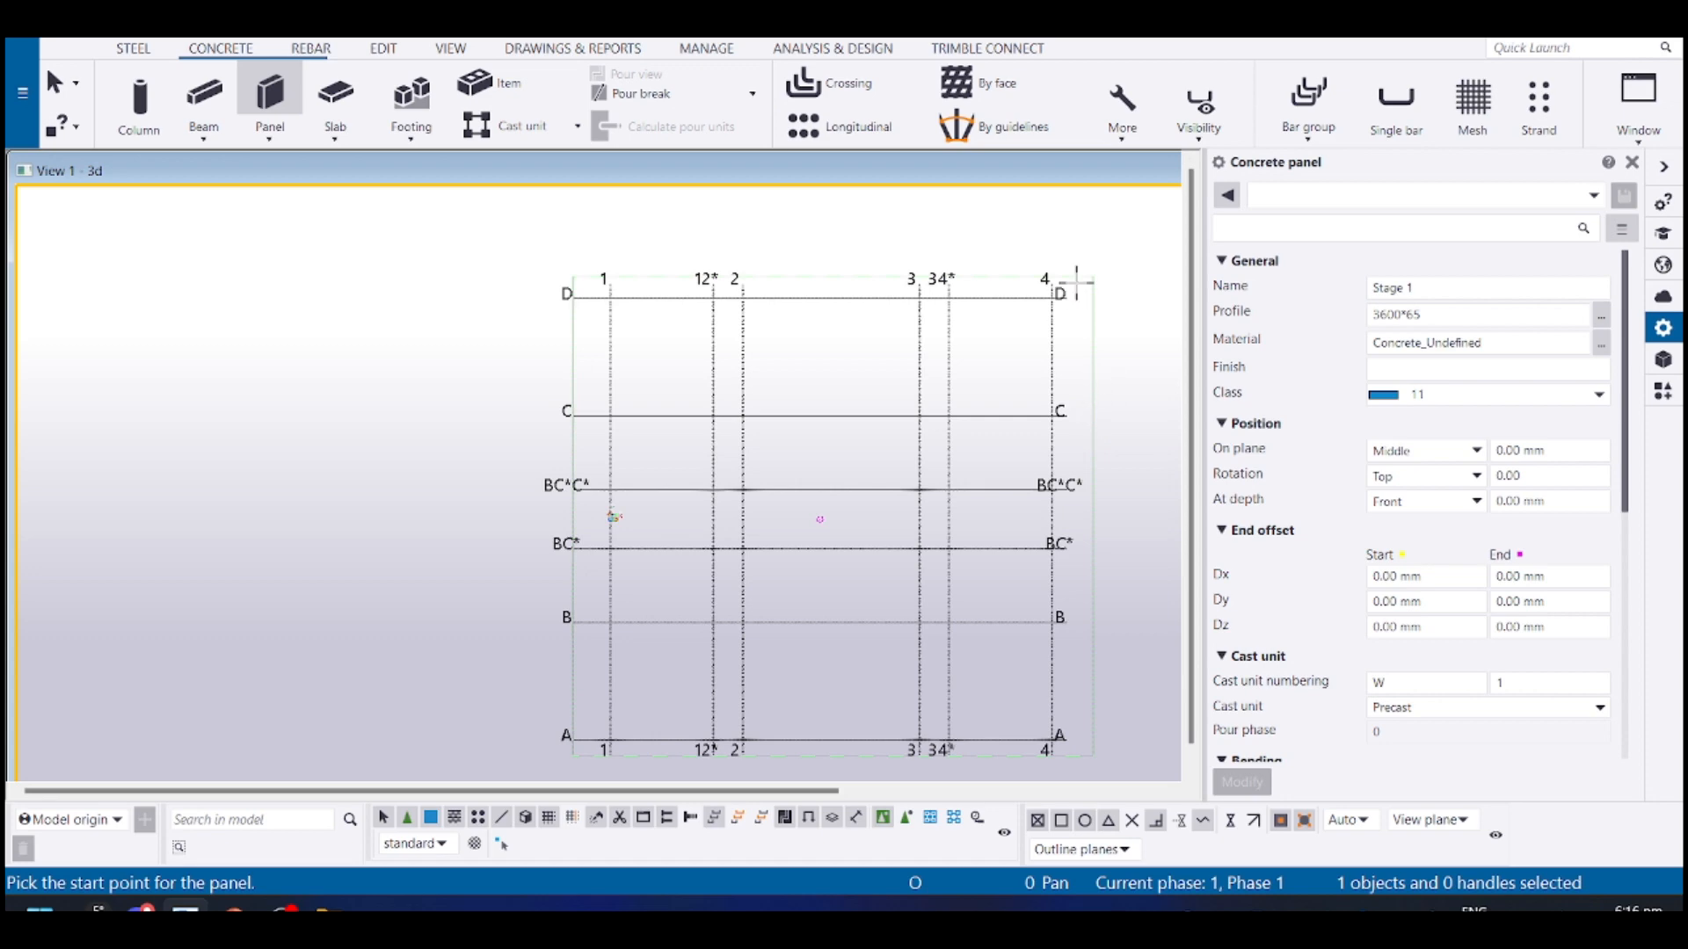
Place the panel from the D-4 grid intersection, running 5000 mm along grid line D towards line 34*
{"action": "scroll", "coordinate": [967, 356], "scroll_direction": "up", "scroll_amount": 2}
{"action": "scroll", "coordinate": [968, 309], "scroll_direction": "up", "scroll_amount": 2}
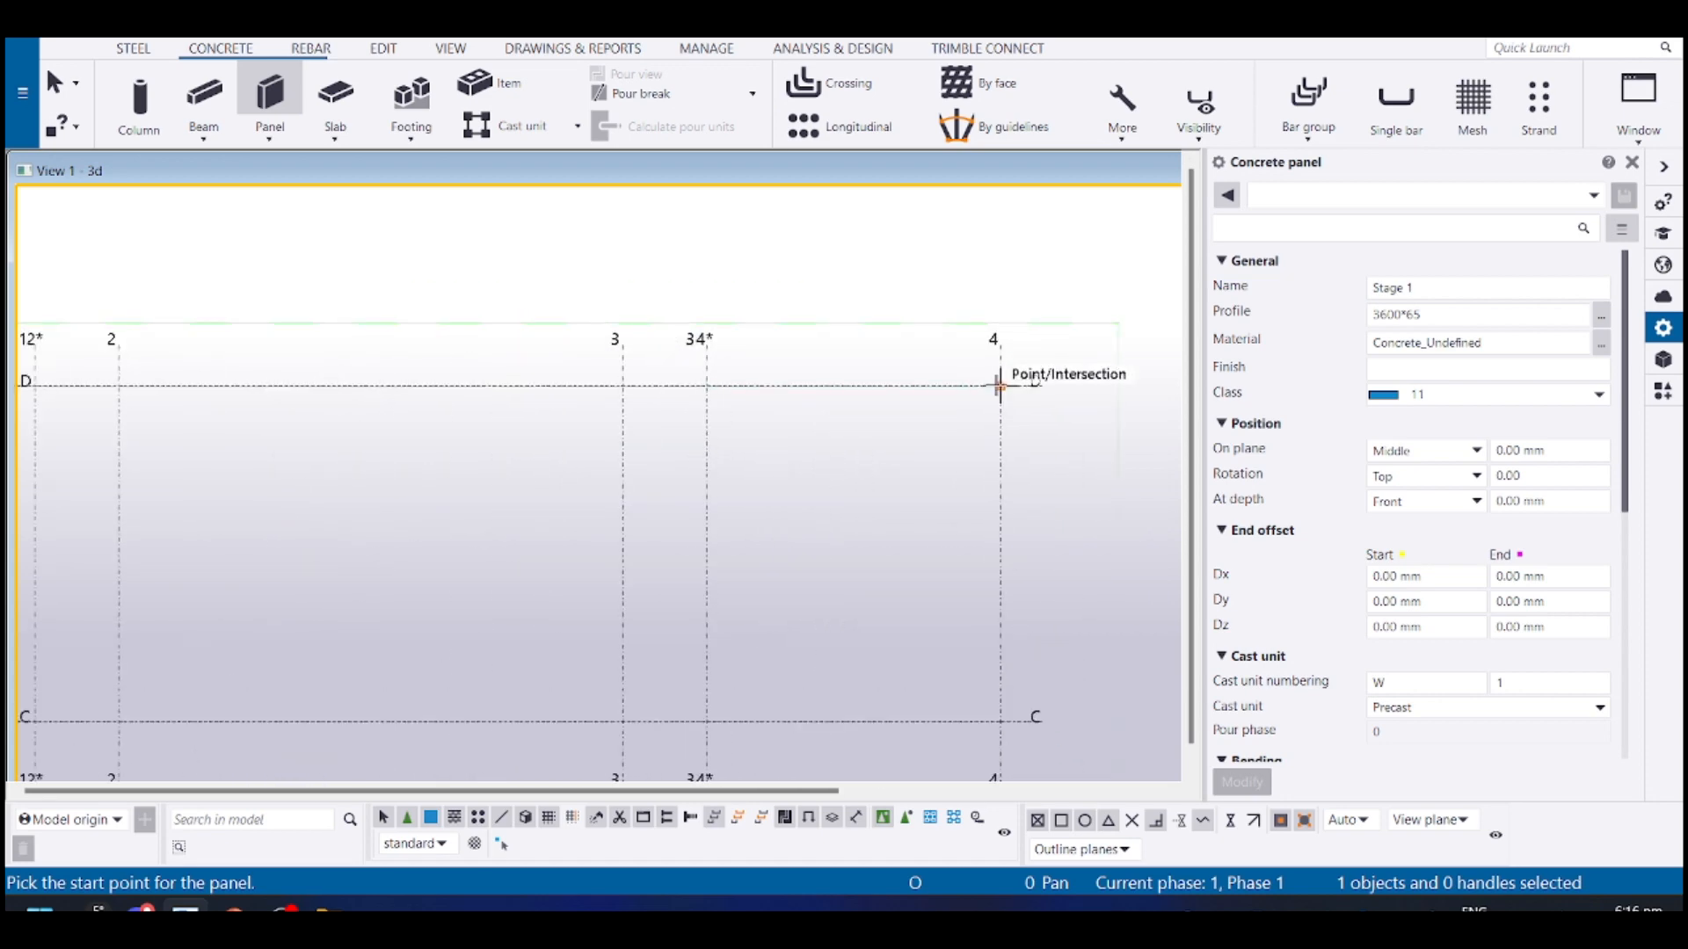
{"action": "left_click", "coordinate": [999, 385]}
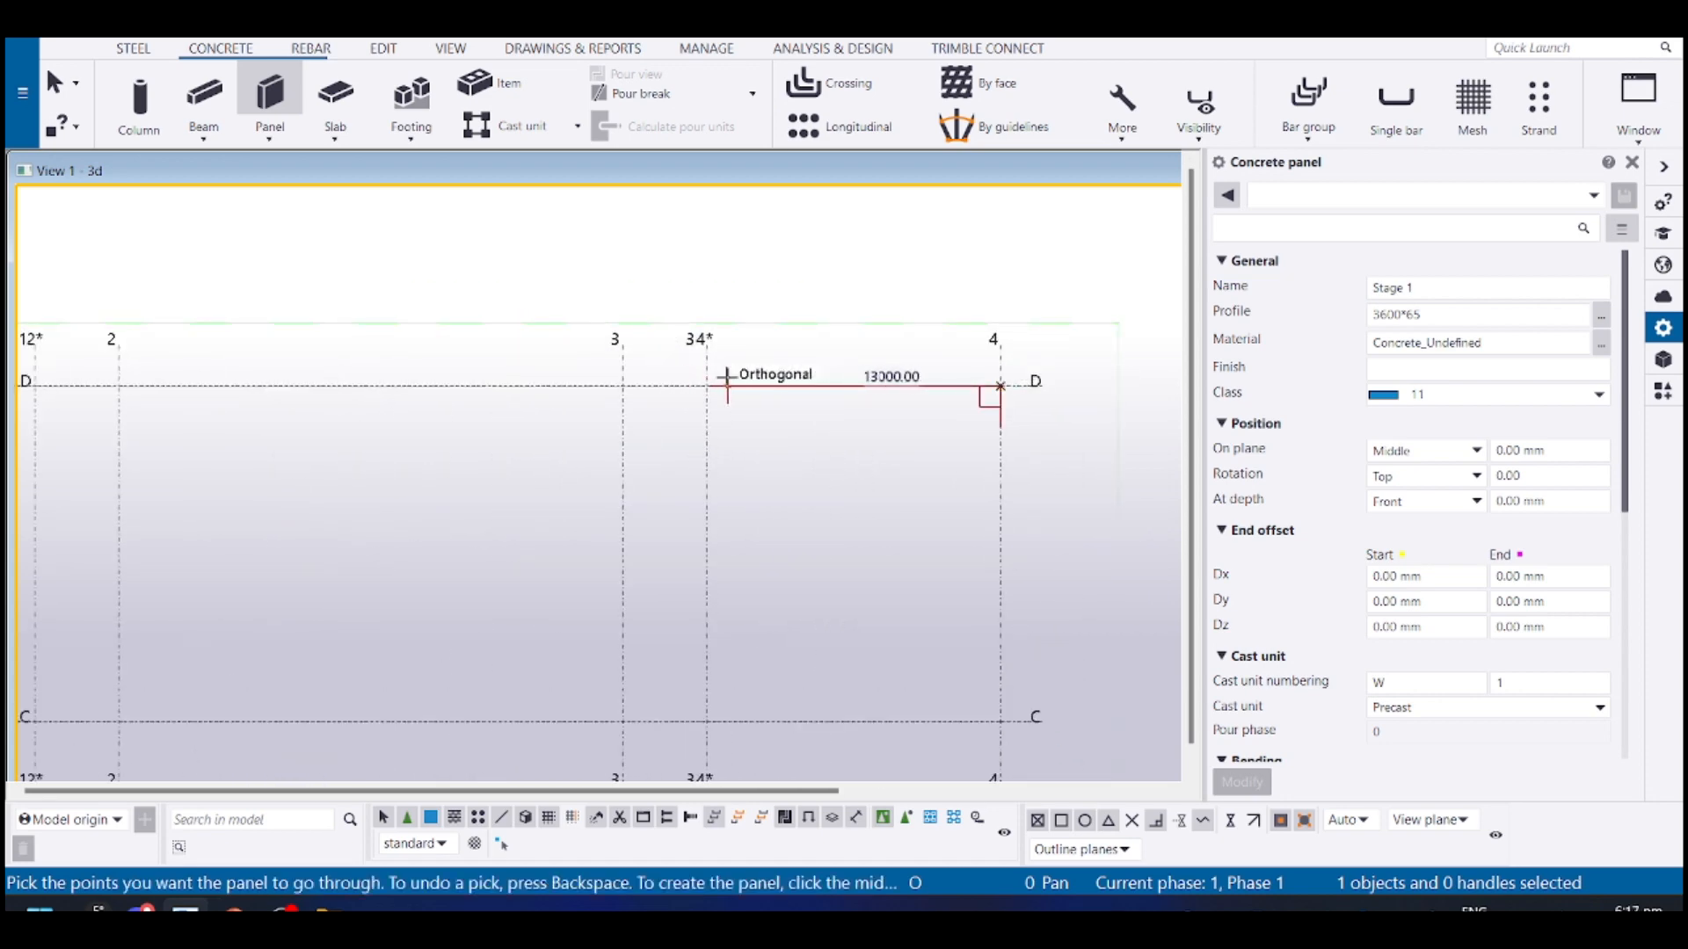
{"action": "scroll", "coordinate": [722, 378], "scroll_direction": "up", "scroll_amount": 1}
{"action": "scroll", "coordinate": [890, 378], "scroll_direction": "up", "scroll_amount": 3}
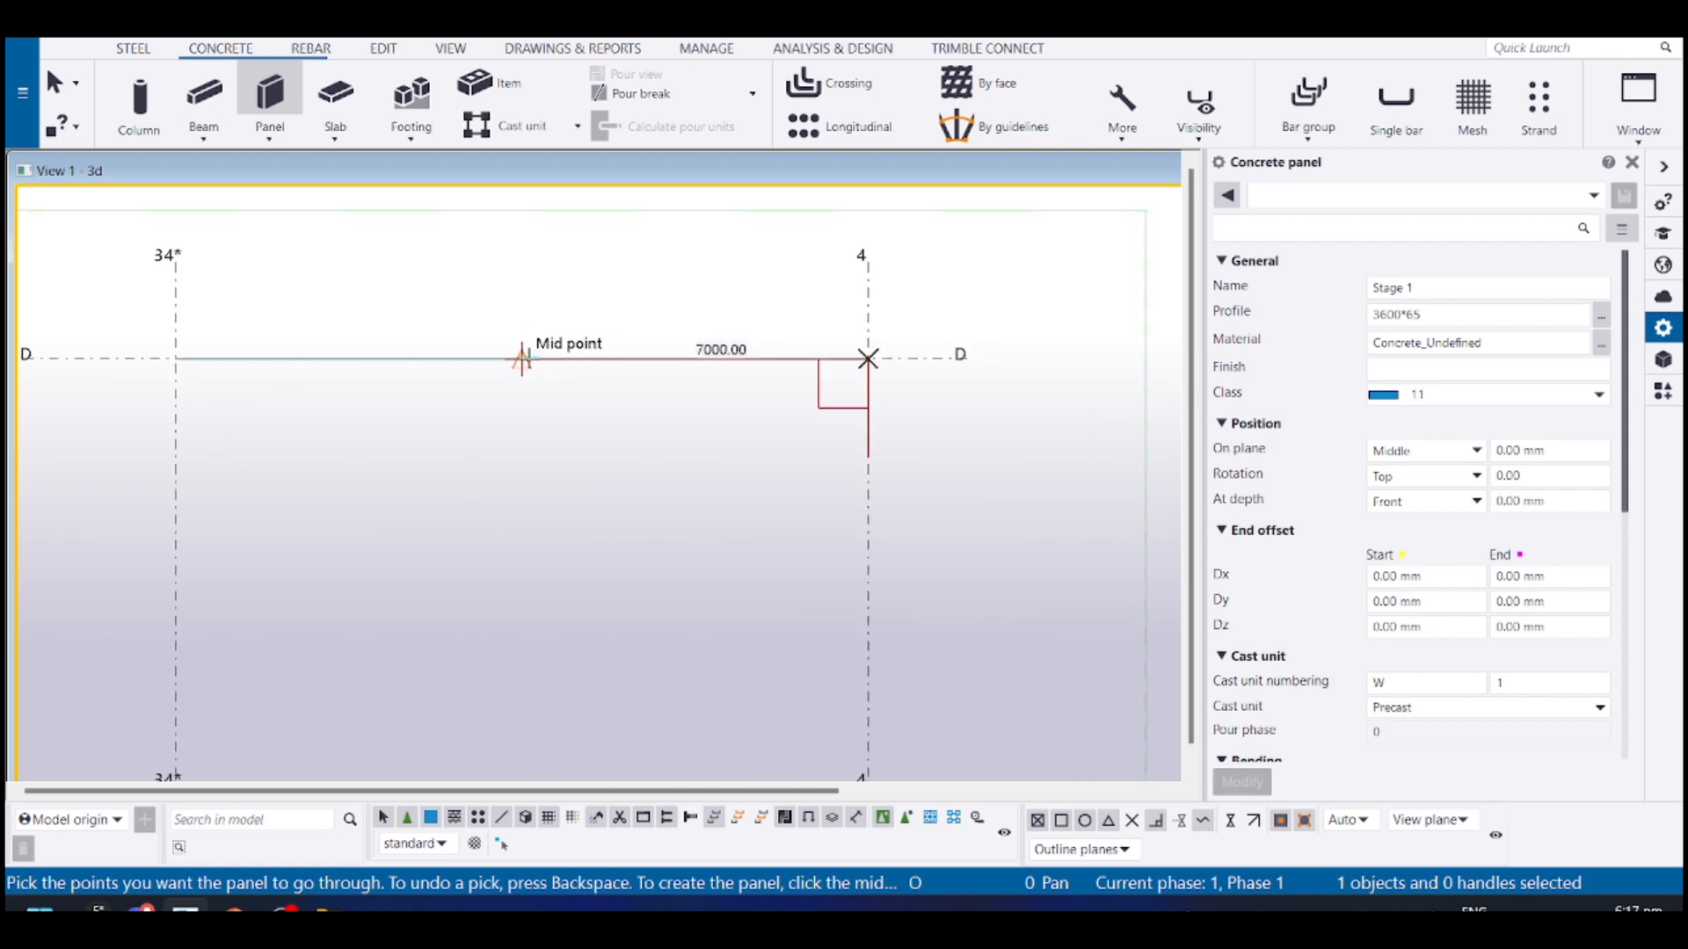
{"action": "scroll", "coordinate": [641, 358], "scroll_direction": "up", "scroll_amount": 1}
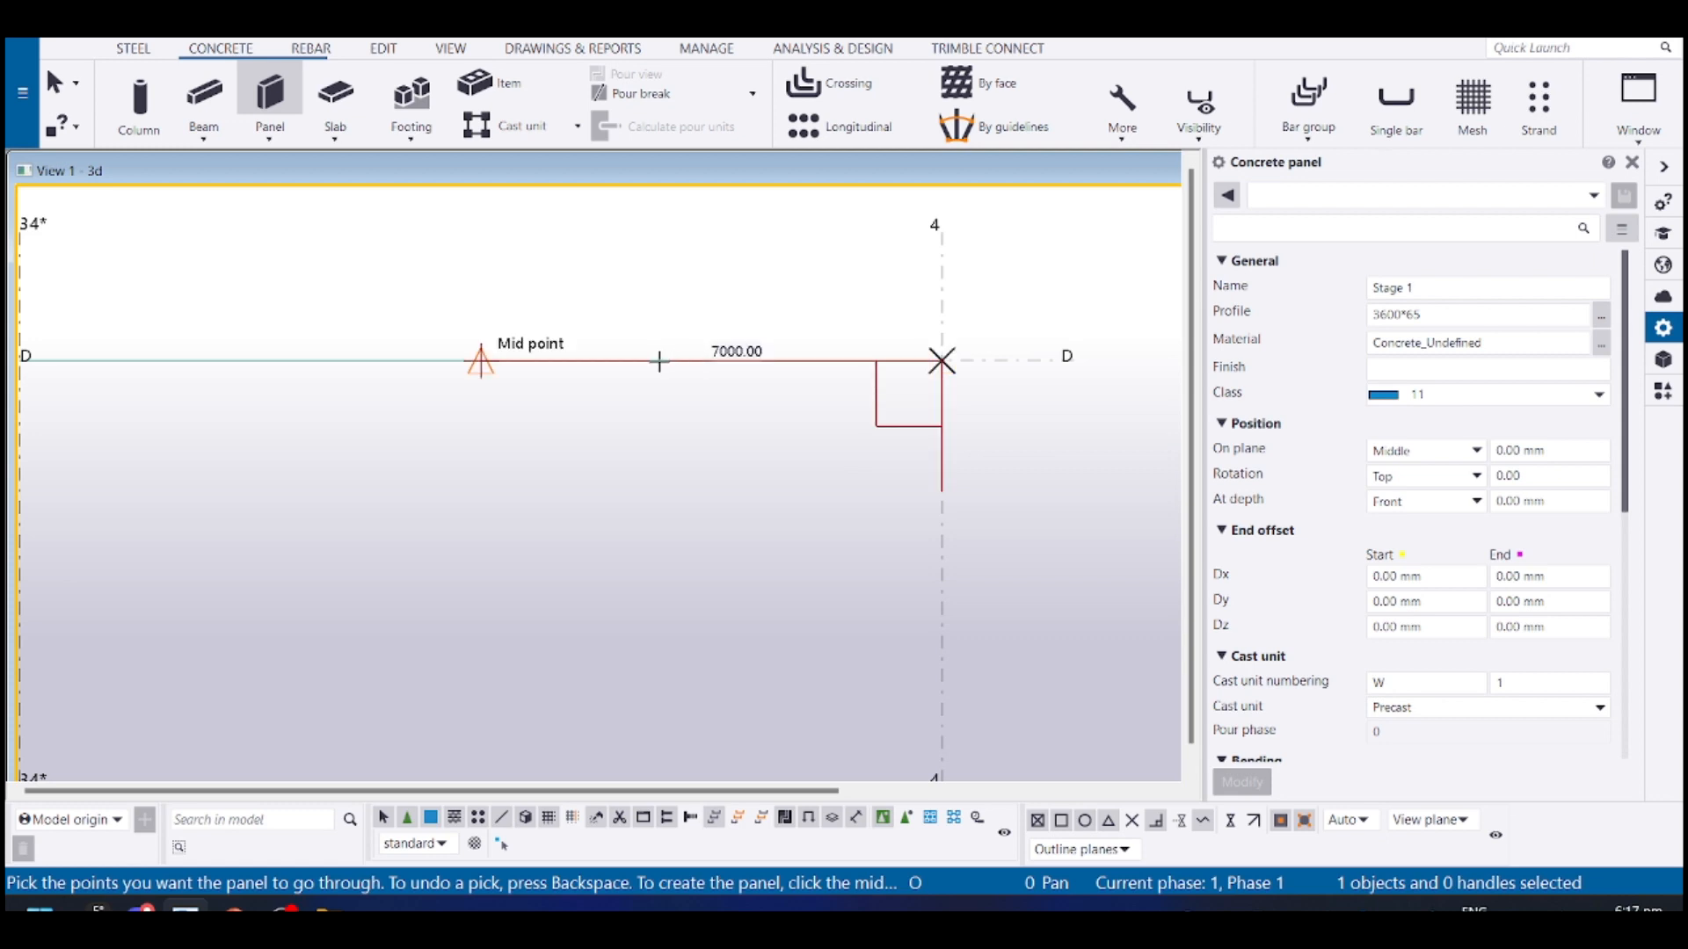
{"action": "type", "text": "2000"}
{"action": "key", "text": "Return"}
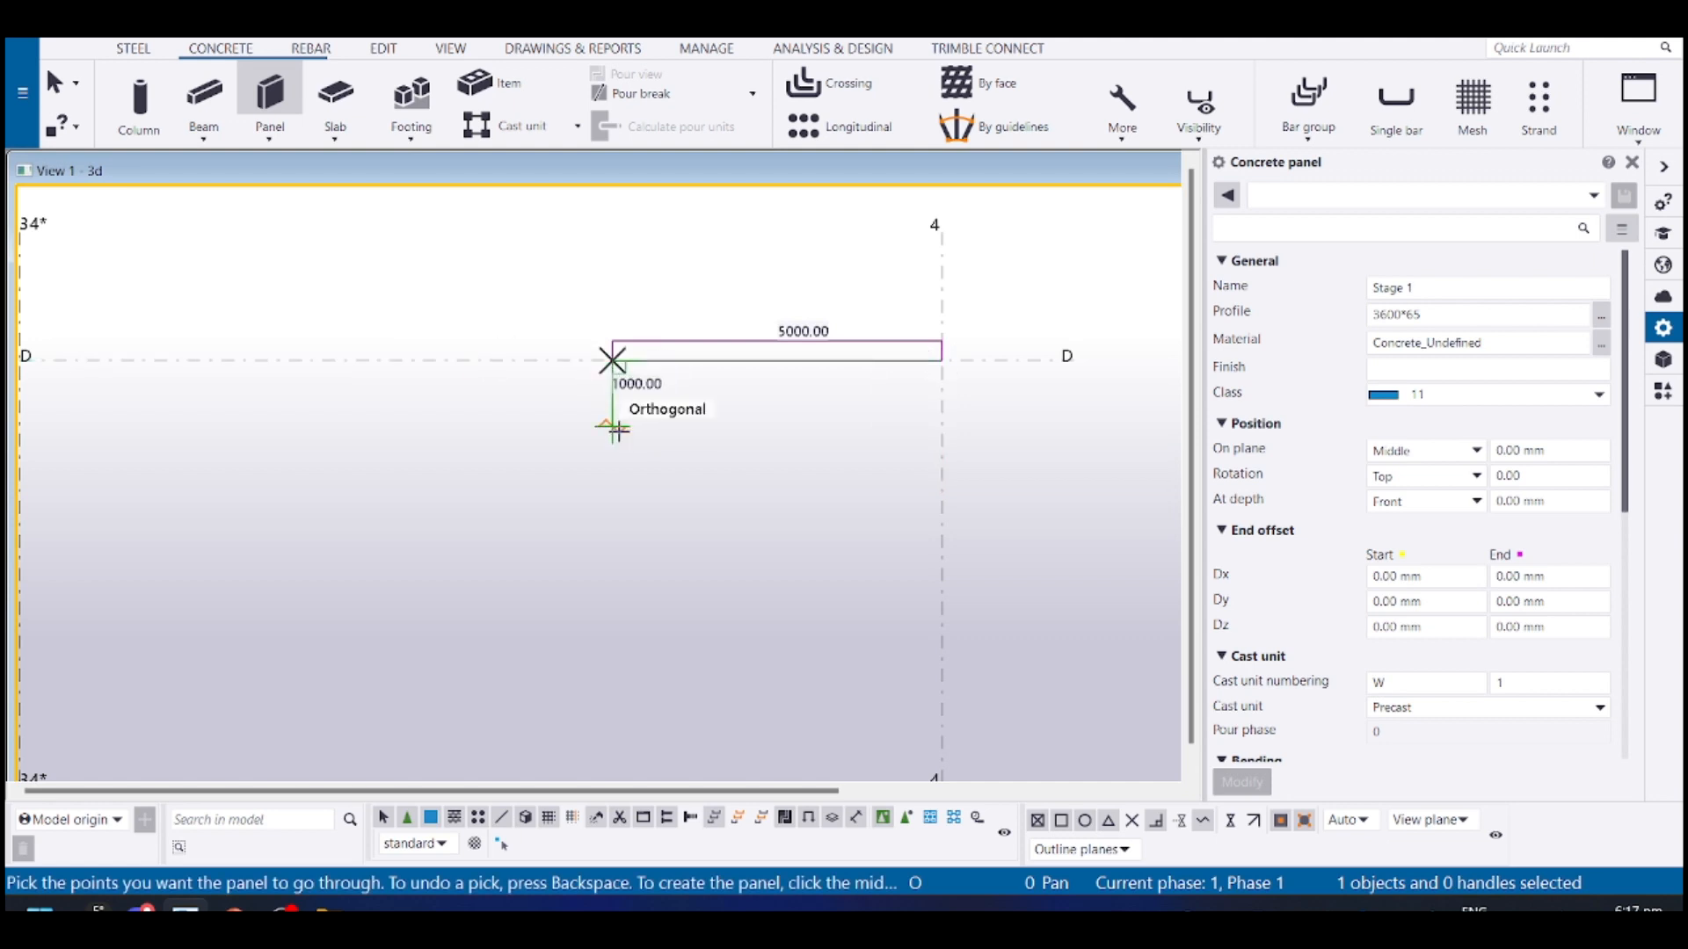
{"action": "middle_click", "coordinate": [618, 431]}
Examine the new panel on grid line D in 3D from several angles
{"action": "scroll", "coordinate": [715, 316], "scroll_direction": "up", "scroll_amount": 4}
{"action": "middle_click_drag", "start_coordinate": [489, 394], "coordinate": [463, 340], "text": "ctrl"}
{"action": "scroll", "coordinate": [511, 571], "scroll_direction": "down", "scroll_amount": 7}
{"action": "scroll", "coordinate": [427, 514], "scroll_direction": "up", "scroll_amount": 3}
{"action": "scroll", "coordinate": [427, 514], "scroll_direction": "up", "scroll_amount": 4}
{"action": "middle_click_drag", "start_coordinate": [364, 439], "coordinate": [1169, 685]}
{"action": "scroll", "coordinate": [629, 516], "scroll_direction": "down", "scroll_amount": 6}
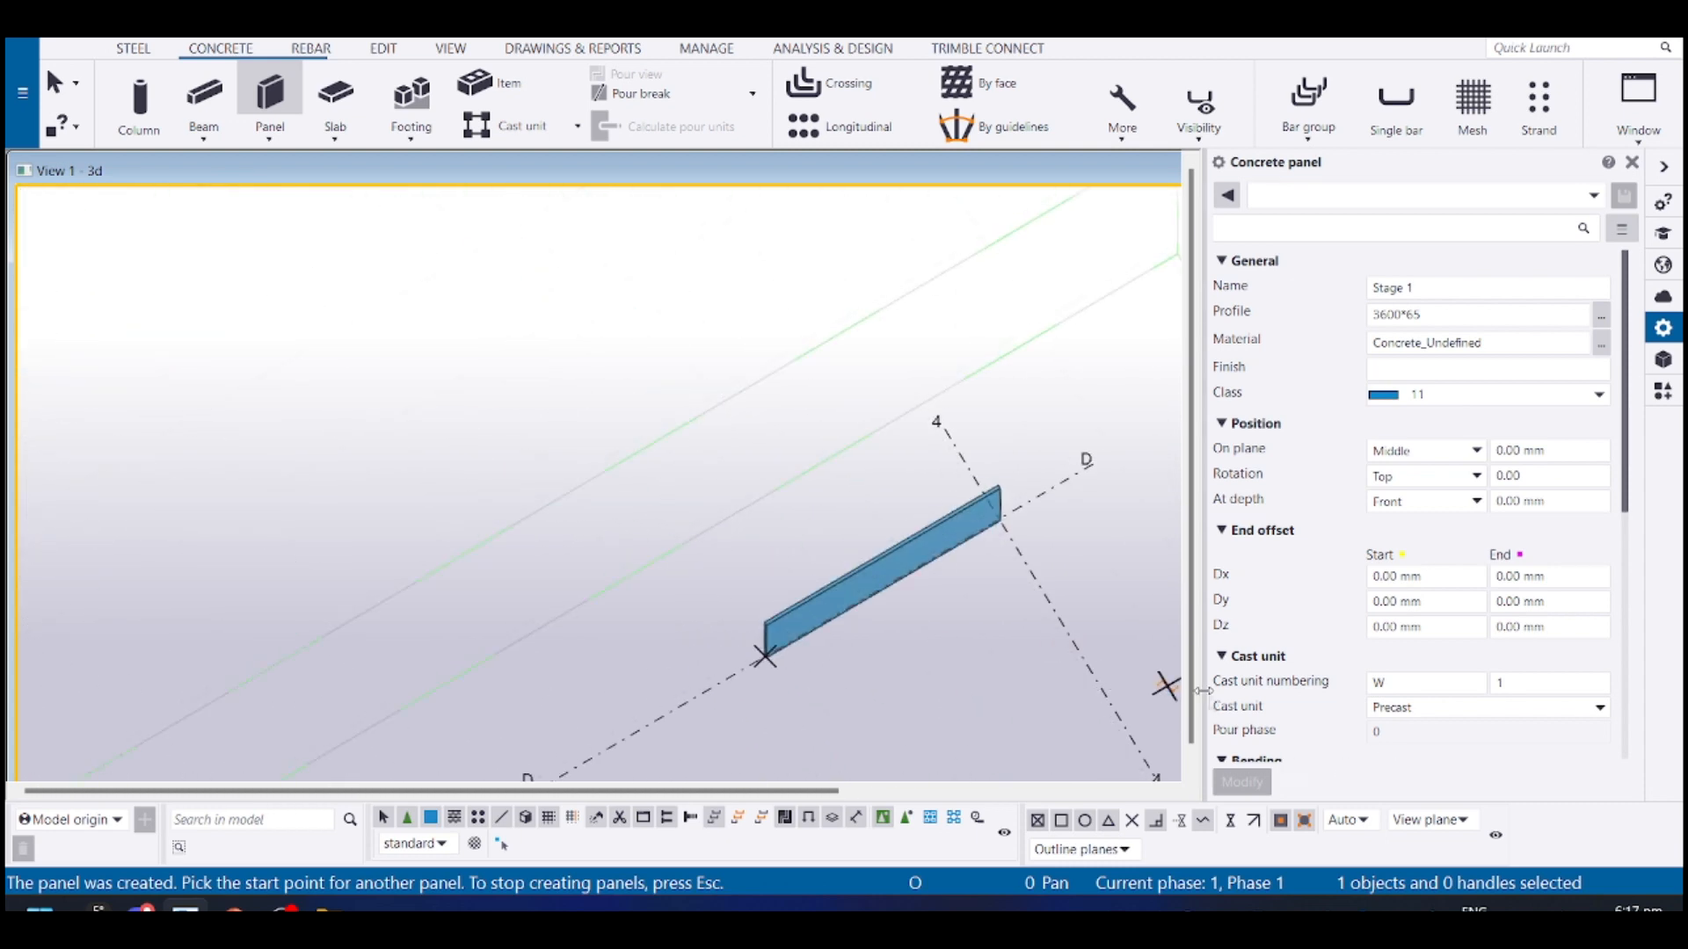
{"action": "scroll", "coordinate": [1028, 616], "scroll_direction": "up", "scroll_amount": 2}
{"action": "middle_click_drag", "start_coordinate": [809, 570], "coordinate": [762, 509]}
{"action": "scroll", "coordinate": [798, 558], "scroll_direction": "down", "scroll_amount": 5}
{"action": "middle_click_drag", "start_coordinate": [1053, 674], "coordinate": [776, 452]}
{"action": "scroll", "coordinate": [908, 501], "scroll_direction": "up", "scroll_amount": 4}
{"action": "middle_click_drag", "start_coordinate": [1018, 566], "coordinate": [709, 516]}
{"action": "middle_click_drag", "start_coordinate": [727, 418], "coordinate": [671, 455], "text": "ctrl"}
{"action": "scroll", "coordinate": [671, 455], "scroll_direction": "down", "scroll_amount": 3}
{"action": "middle_click_drag", "start_coordinate": [777, 531], "coordinate": [465, 370]}
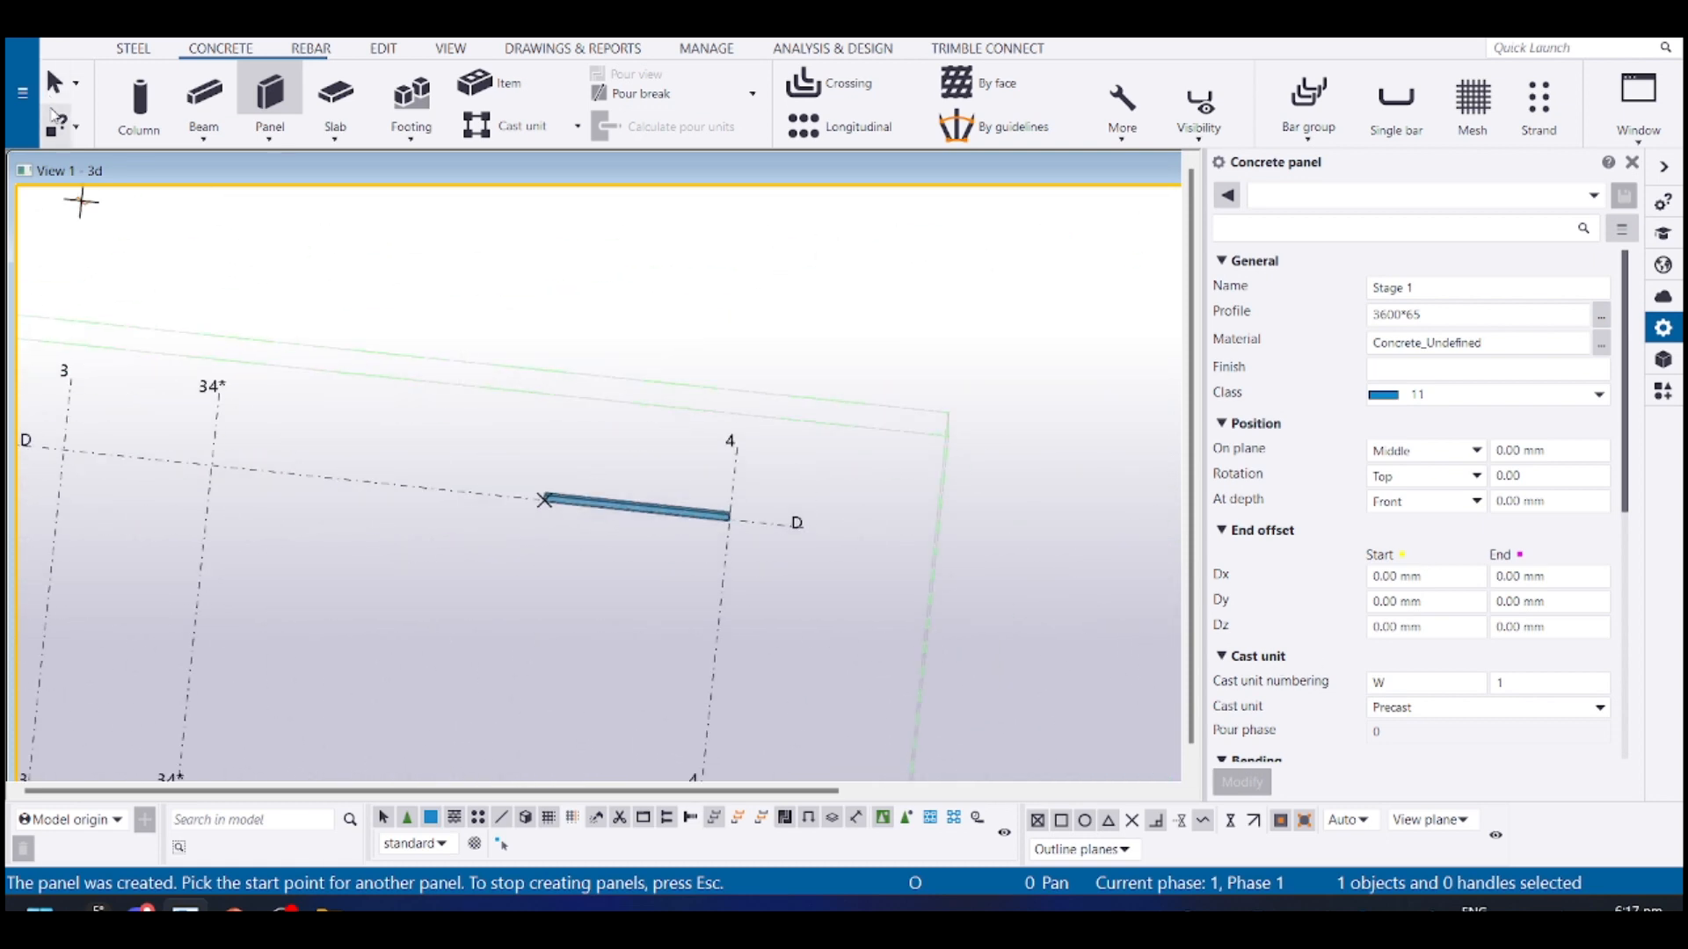
Turn on the Basic view auto rotation switch and try orbiting the model around the panel
{"action": "left_click", "coordinate": [22, 92]}
{"action": "left_click", "coordinate": [81, 540]}
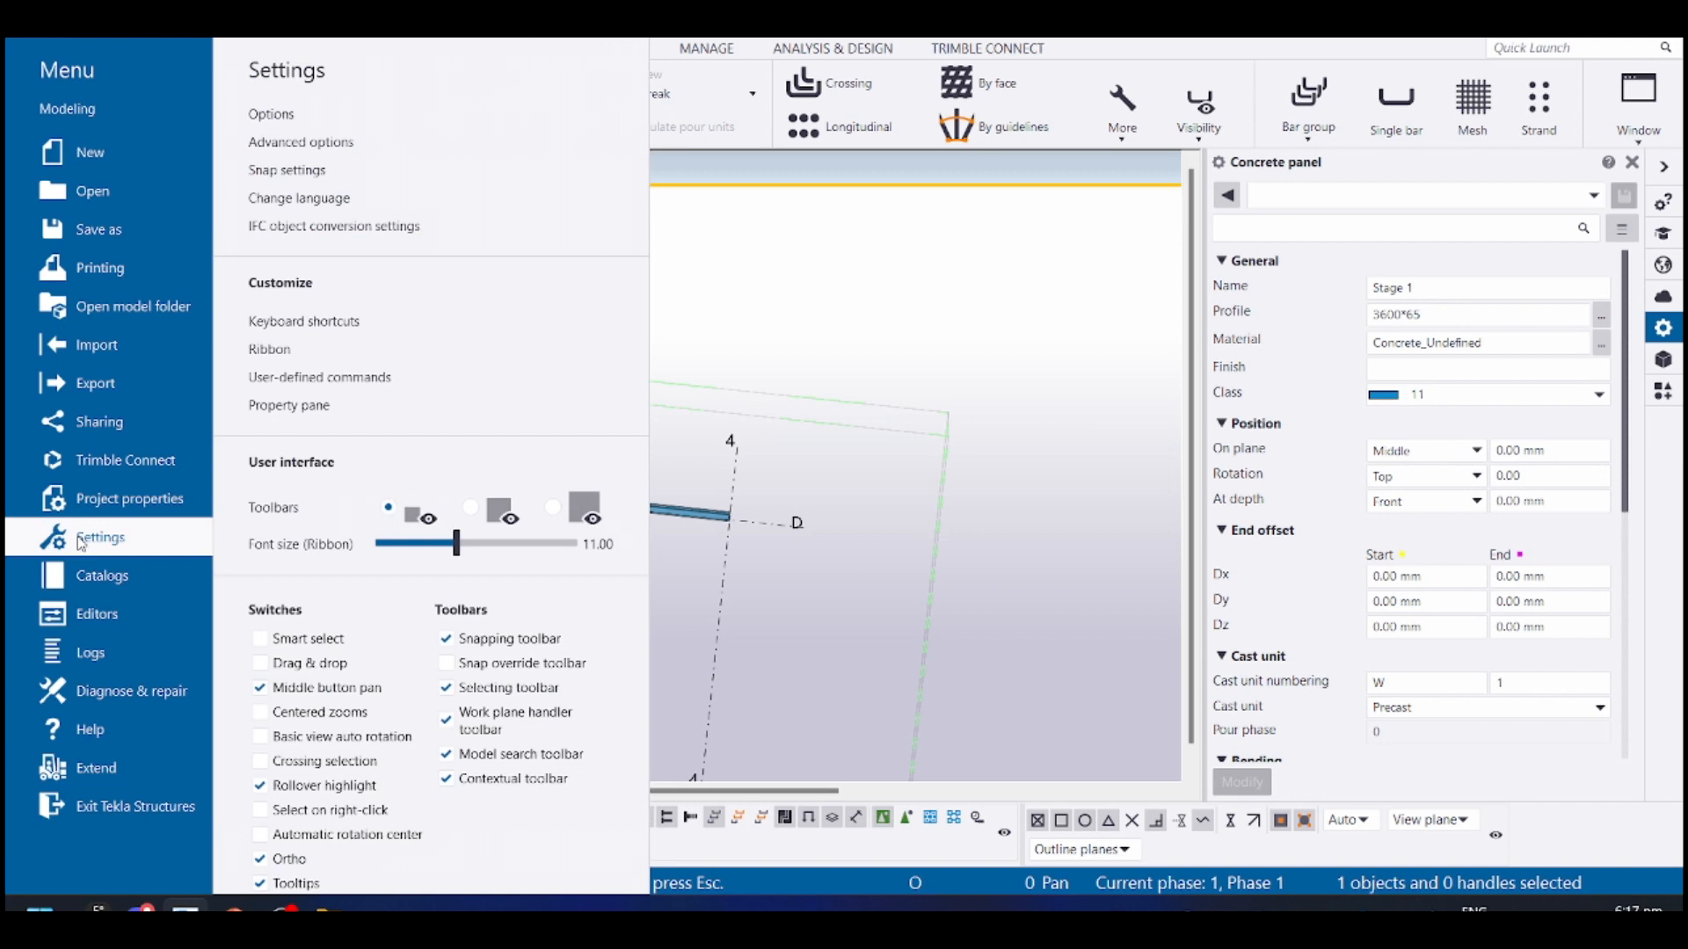
{"action": "left_click", "coordinate": [349, 740]}
{"action": "left_click", "coordinate": [845, 524]}
{"action": "middle_click_drag", "start_coordinate": [303, 551], "coordinate": [227, 551]}
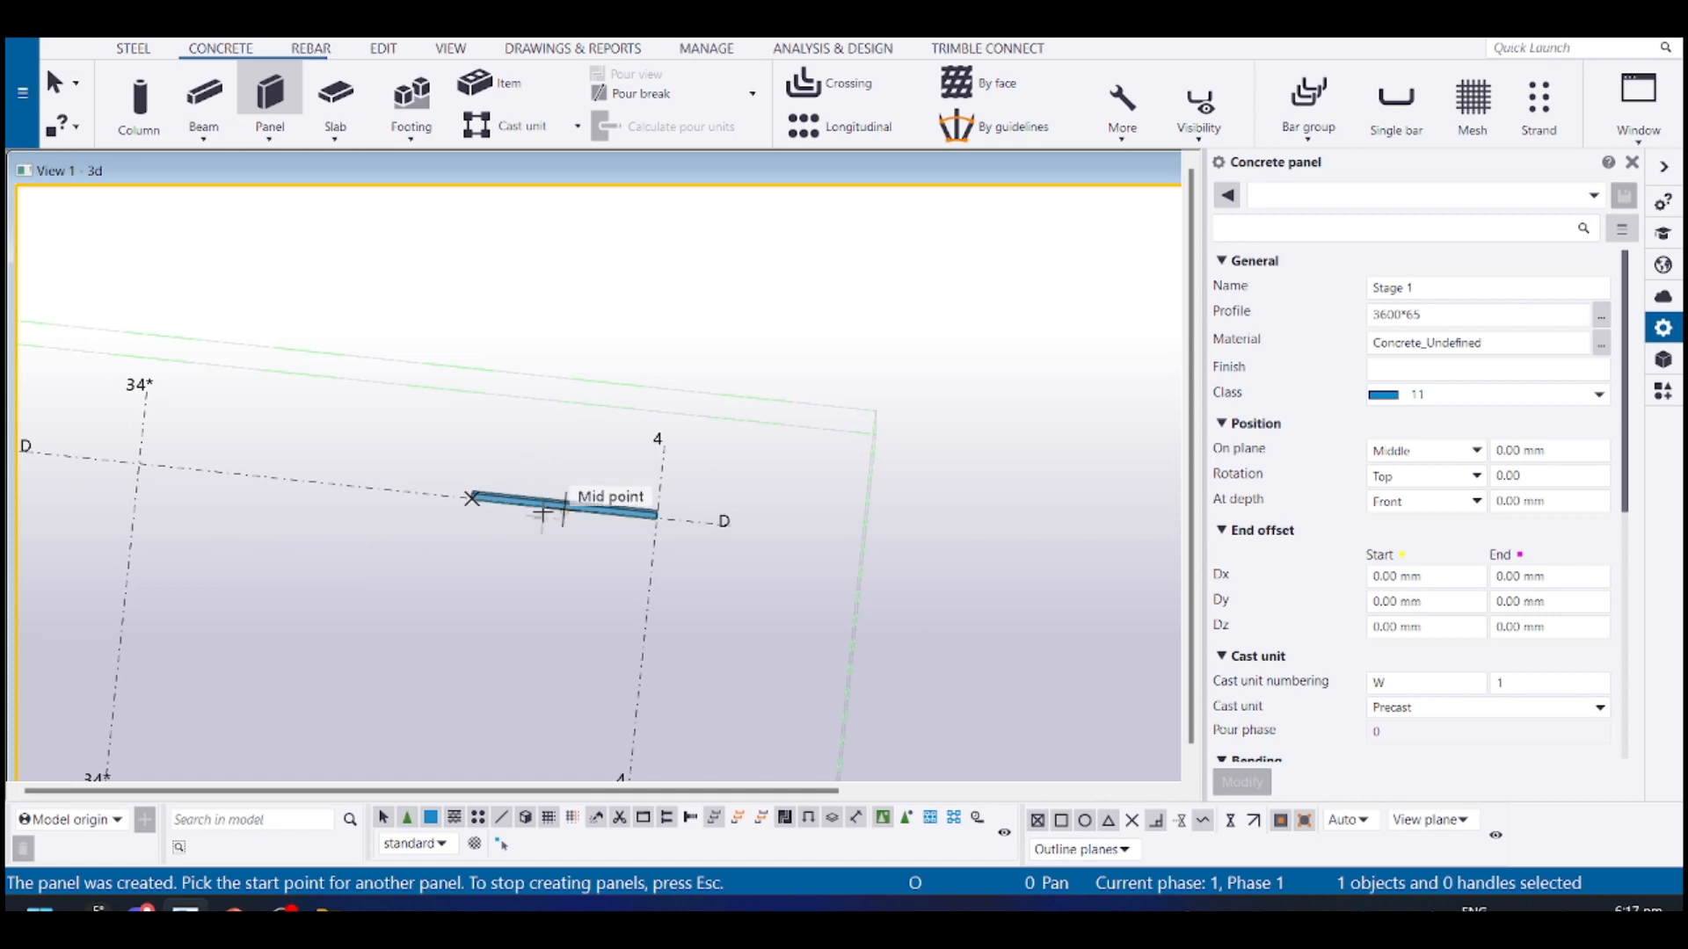
{"action": "middle_click_drag", "start_coordinate": [559, 508], "coordinate": [643, 473], "text": "ctrl"}
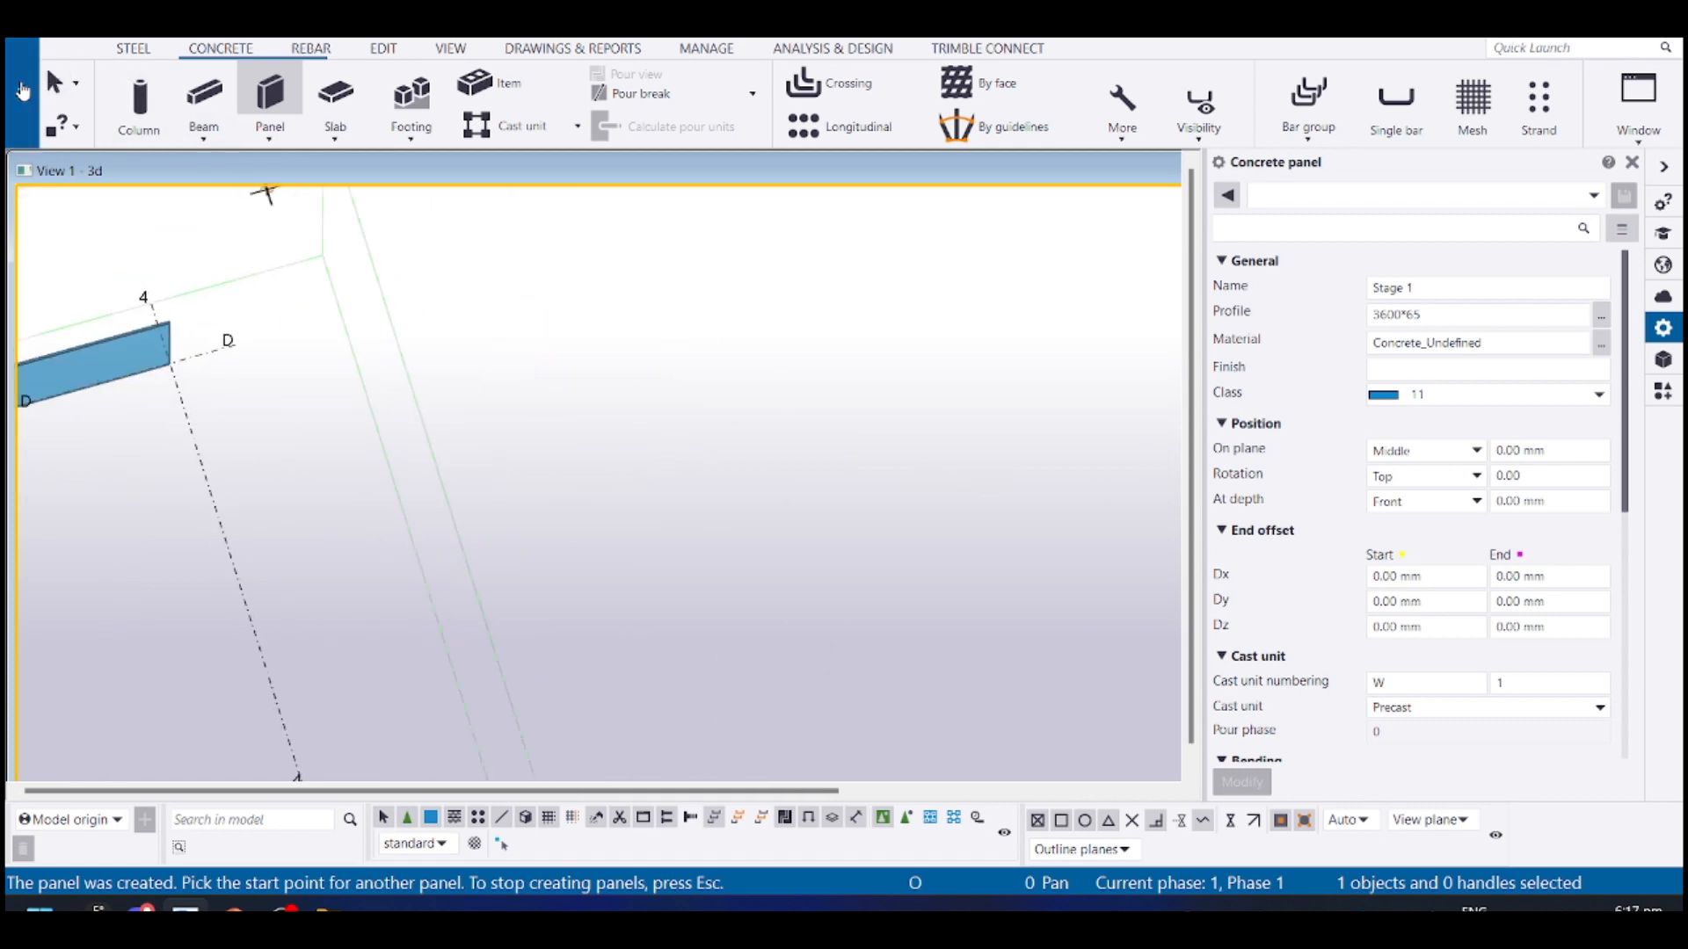
Turn off Basic view auto rotation and turn on Automatic rotation center in the switch settings
{"action": "left_click", "coordinate": [22, 91]}
{"action": "left_click", "coordinate": [134, 540]}
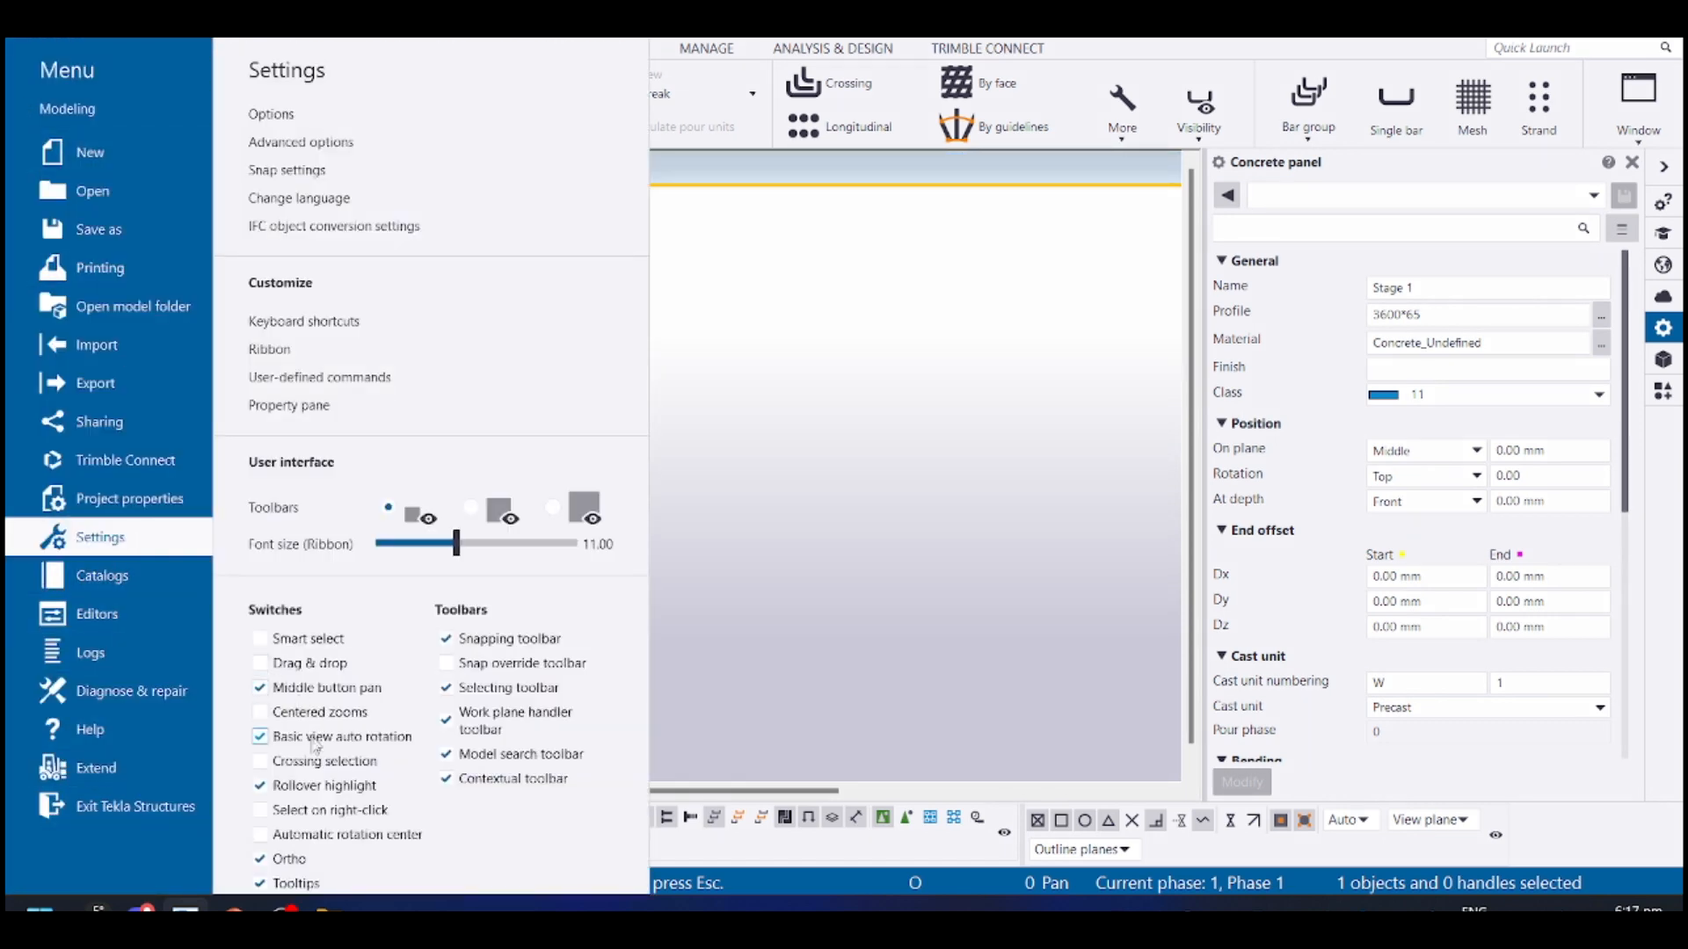
{"action": "scroll", "coordinate": [310, 758], "scroll_direction": "down", "scroll_amount": 2}
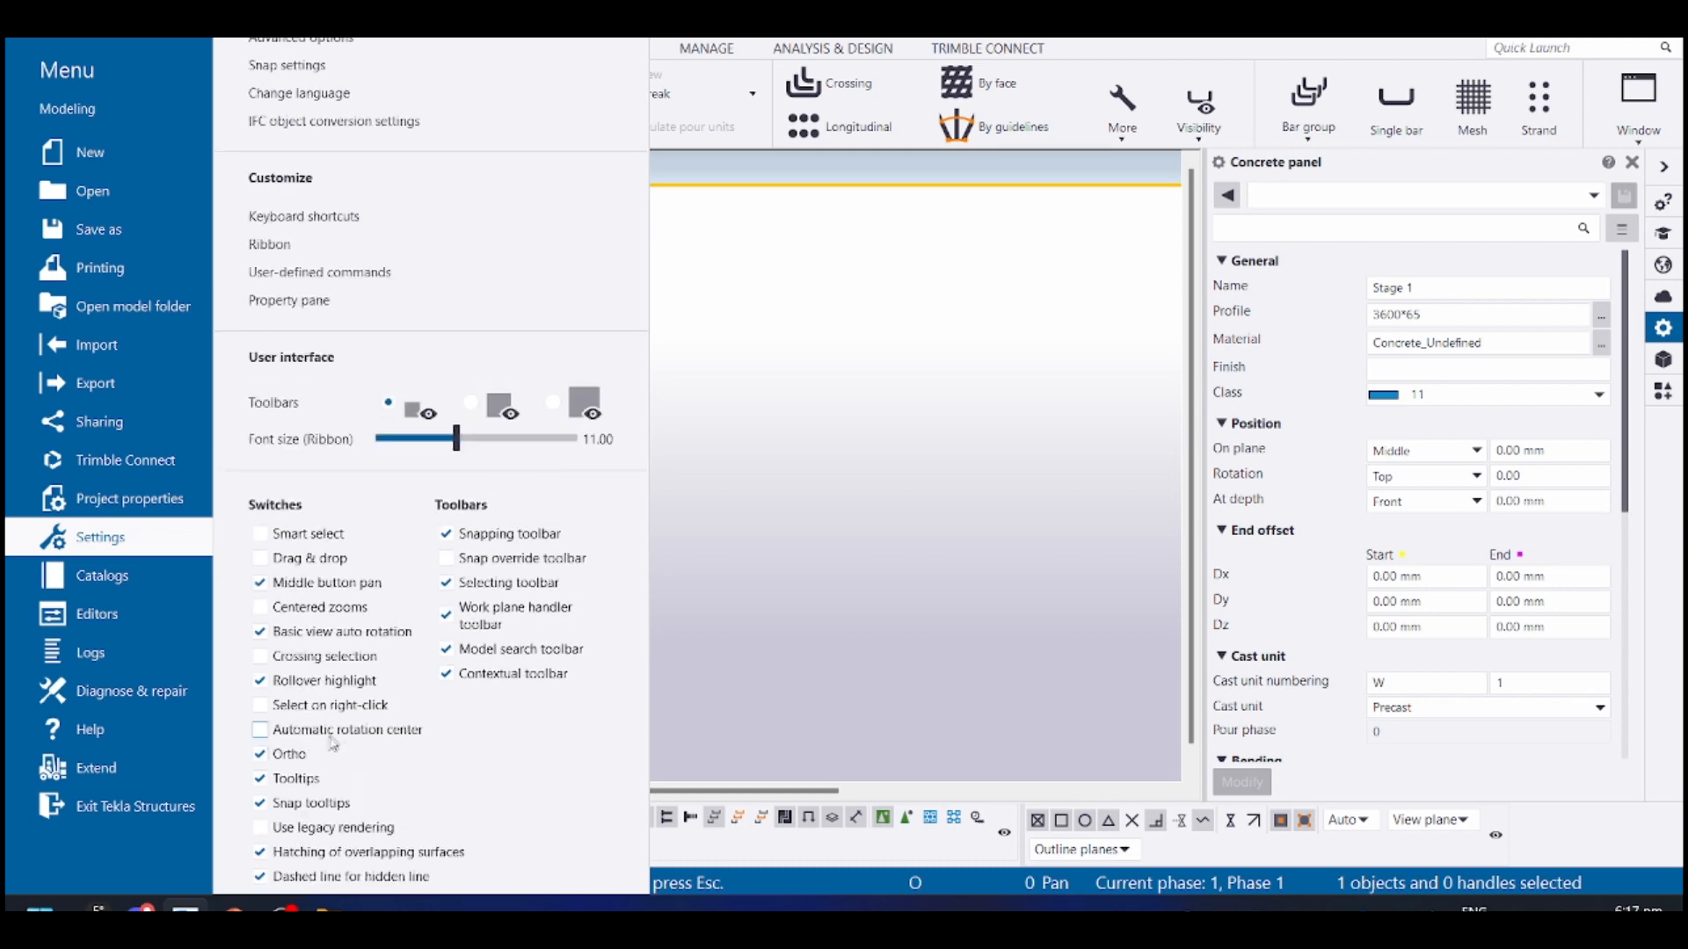
{"action": "left_click", "coordinate": [258, 632]}
{"action": "scroll", "coordinate": [352, 764], "scroll_direction": "down", "scroll_amount": 1}
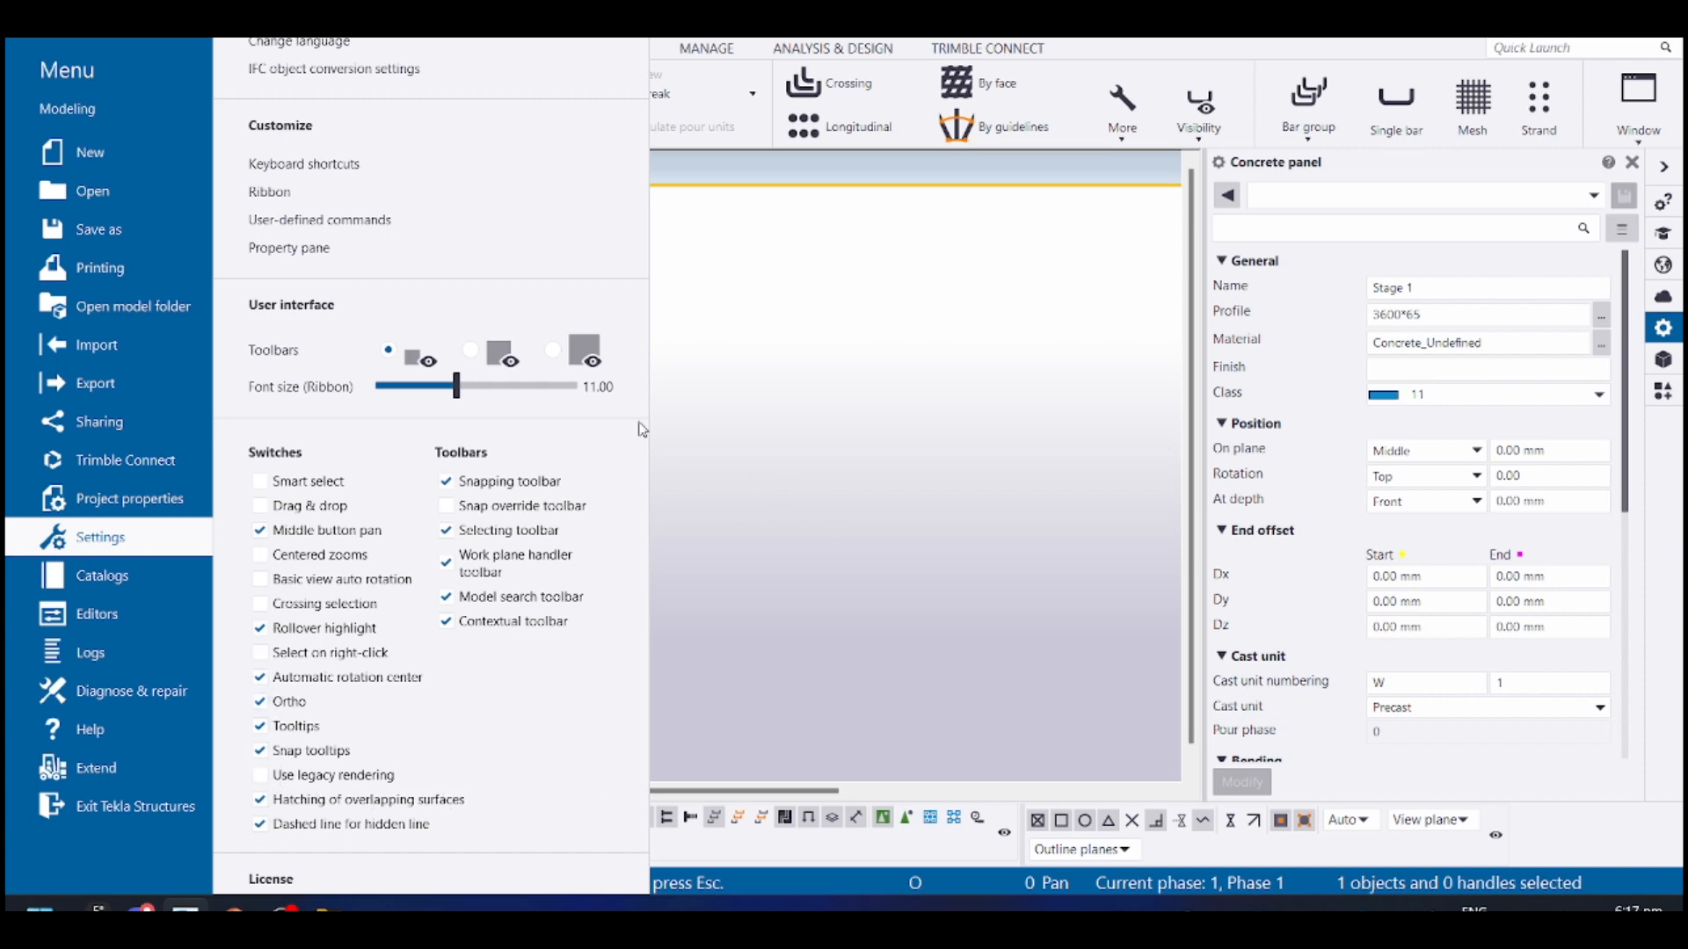
{"action": "left_click", "coordinate": [726, 397]}
Inspect the panel's corner at grid intersection D-4 up close, end panel creation and select the panel
{"action": "middle_click_drag", "start_coordinate": [699, 406], "coordinate": [897, 456]}
{"action": "scroll", "coordinate": [174, 354], "scroll_direction": "up", "scroll_amount": 4}
{"action": "mouse_move", "coordinate": [609, 474]}
{"action": "middle_mouse_down", "text": "ctrl"}
{"action": "mouse_move", "coordinate": [384, 452]}
{"action": "mouse_move", "coordinate": [726, 372]}
{"action": "mouse_move", "coordinate": [623, 407]}
{"action": "mouse_move", "coordinate": [588, 445]}
{"action": "mouse_move", "coordinate": [492, 378]}
{"action": "mouse_move", "coordinate": [616, 378]}
{"action": "mouse_move", "coordinate": [144, 295]}
{"action": "mouse_move", "coordinate": [851, 415]}
{"action": "mouse_move", "coordinate": [673, 437]}
{"action": "middle_mouse_up", "text": "ctrl"}
{"action": "scroll", "coordinate": [671, 431], "scroll_direction": "up", "scroll_amount": 2}
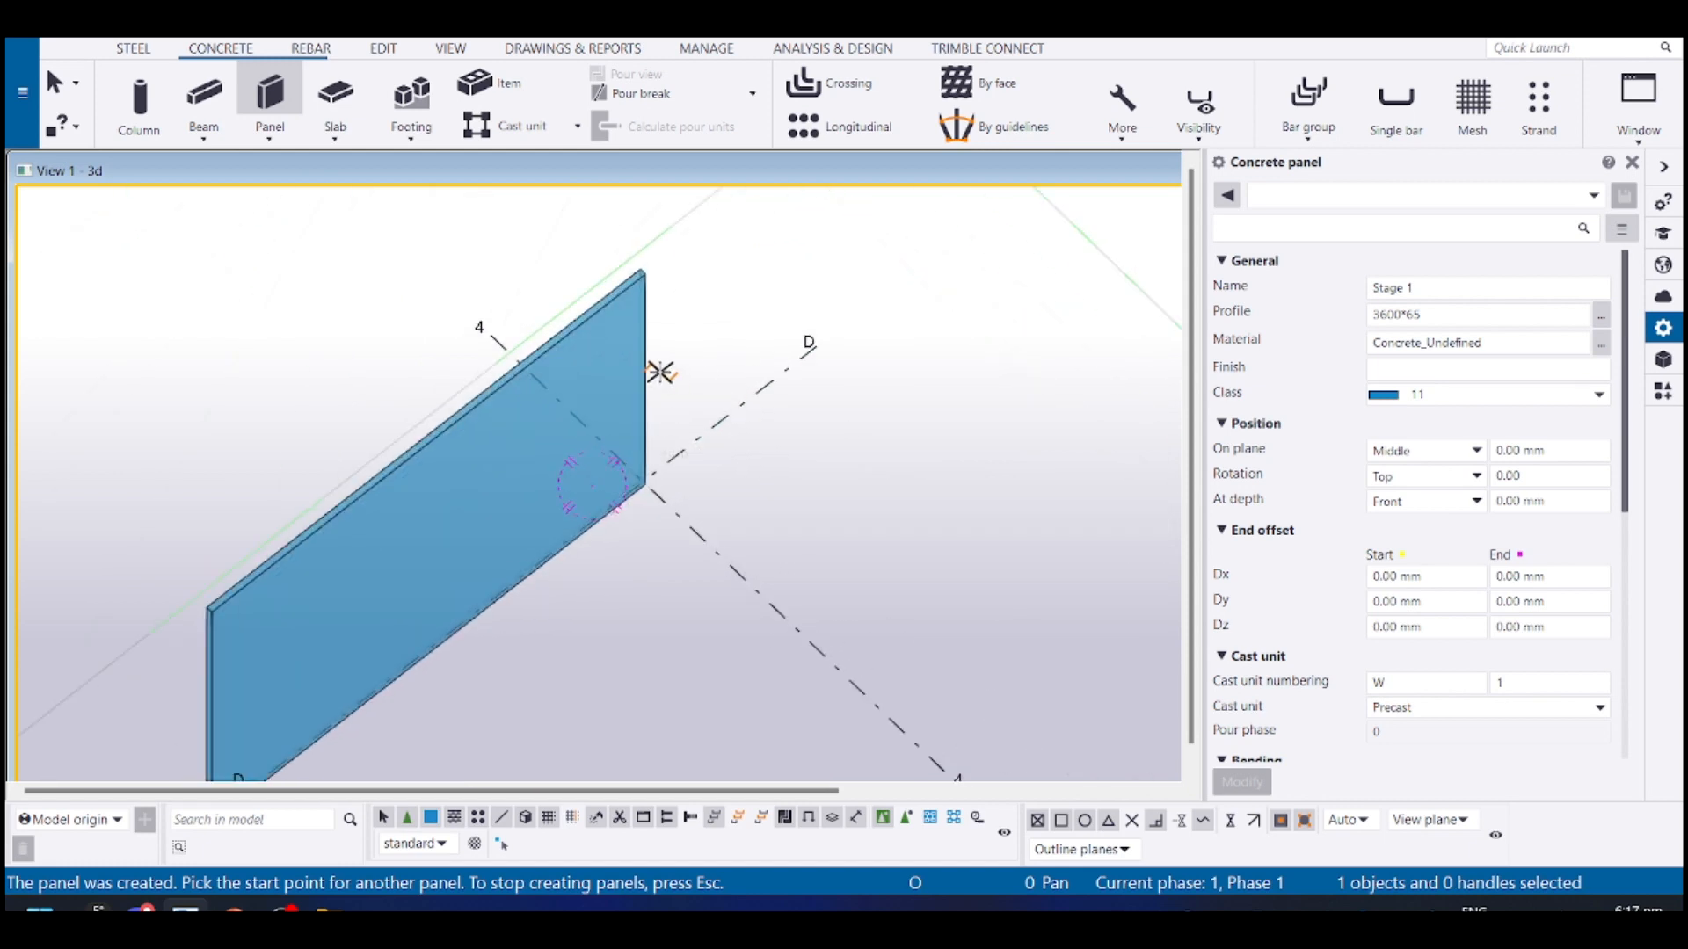
{"action": "middle_click_drag", "start_coordinate": [661, 372], "coordinate": [639, 438]}
{"action": "scroll", "coordinate": [624, 380], "scroll_direction": "up", "scroll_amount": 1}
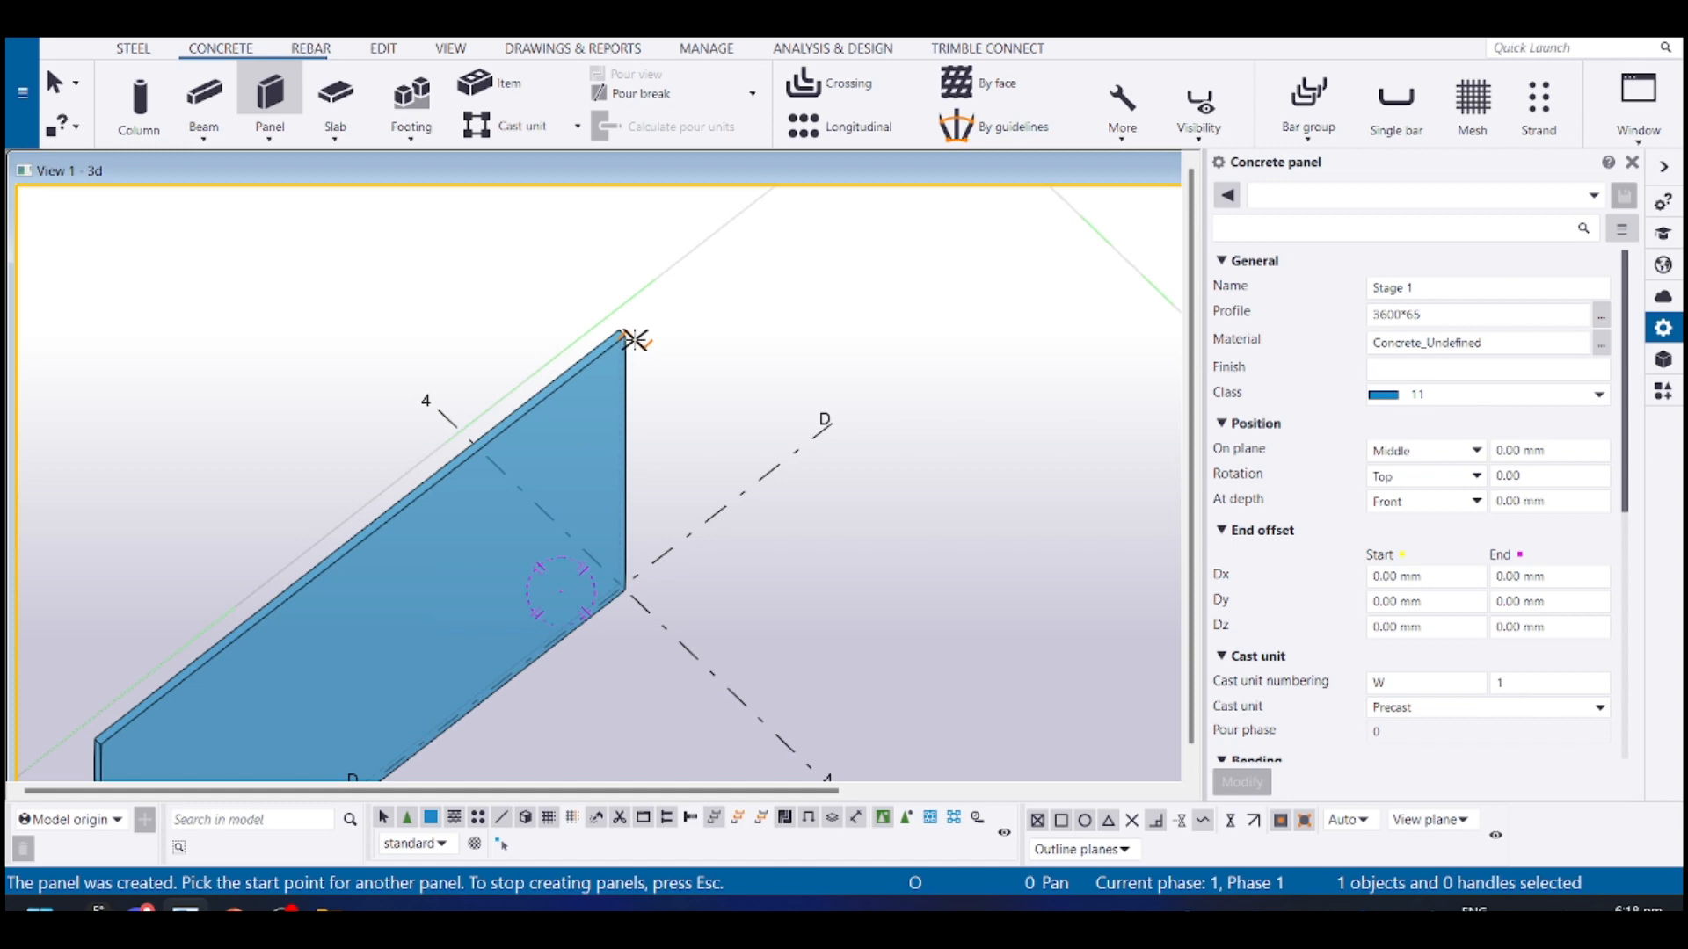
{"action": "middle_click_drag", "start_coordinate": [625, 336], "coordinate": [981, 655], "text": "ctrl"}
{"action": "scroll", "coordinate": [980, 655], "scroll_direction": "up", "scroll_amount": 8}
{"action": "middle_click_drag", "start_coordinate": [657, 579], "coordinate": [585, 535], "text": "ctrl"}
{"action": "key", "text": "Escape"}
{"action": "left_click", "coordinate": [649, 516]}
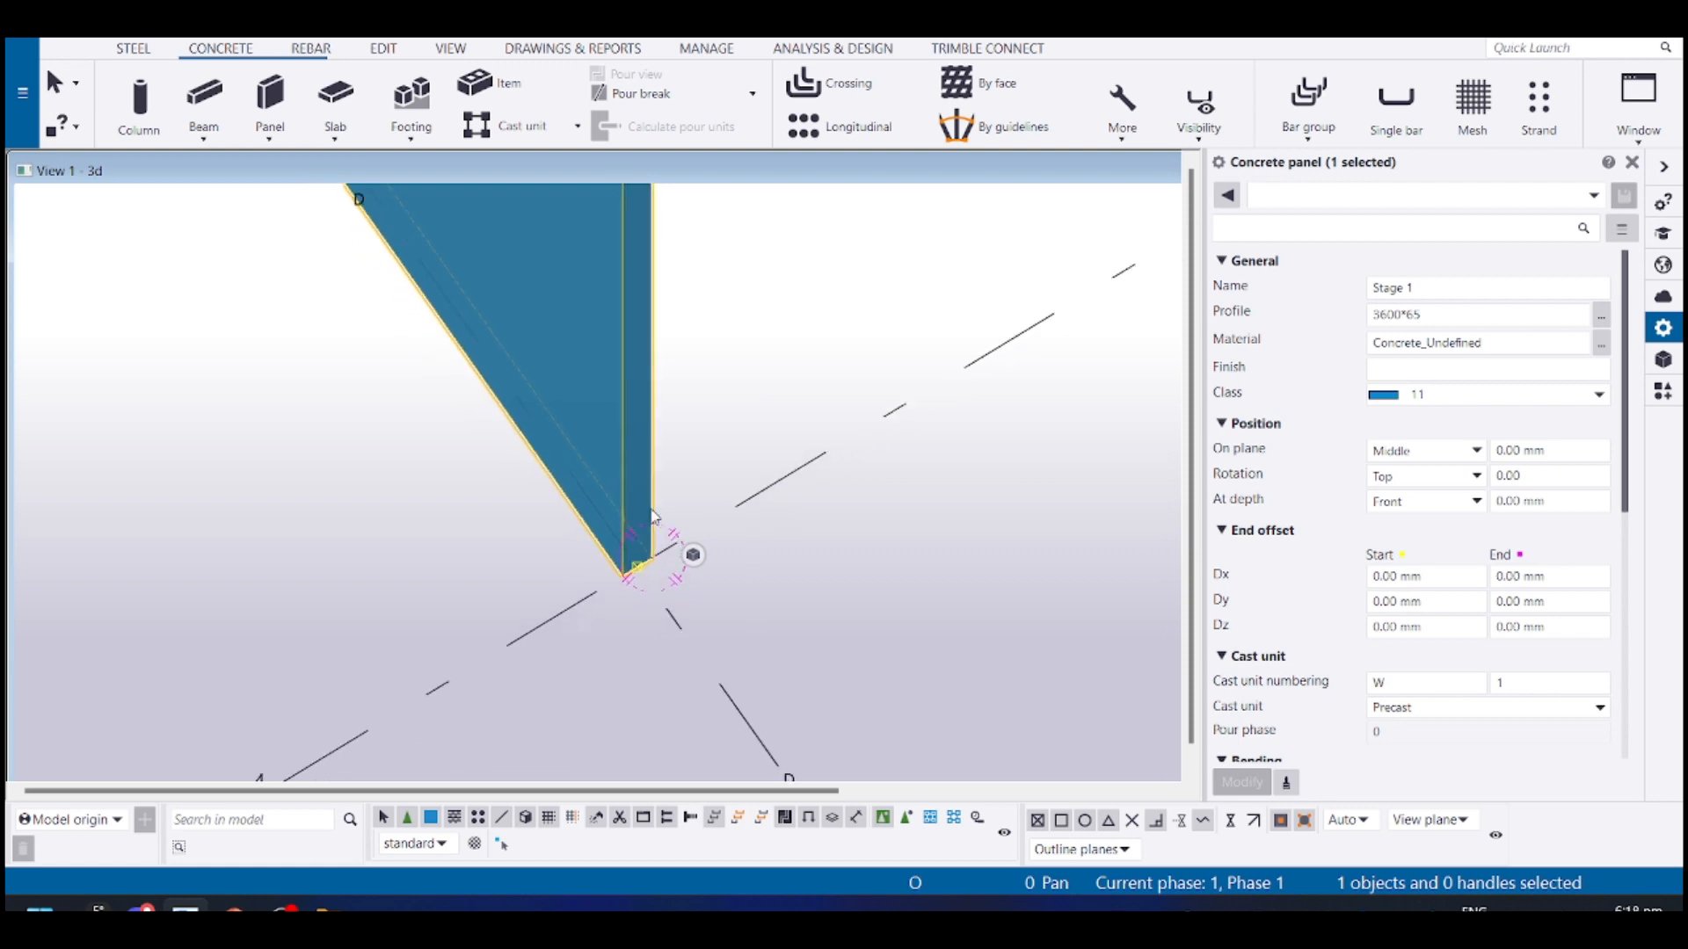
{"action": "middle_click_drag", "start_coordinate": [649, 517], "coordinate": [619, 547], "text": "ctrl"}
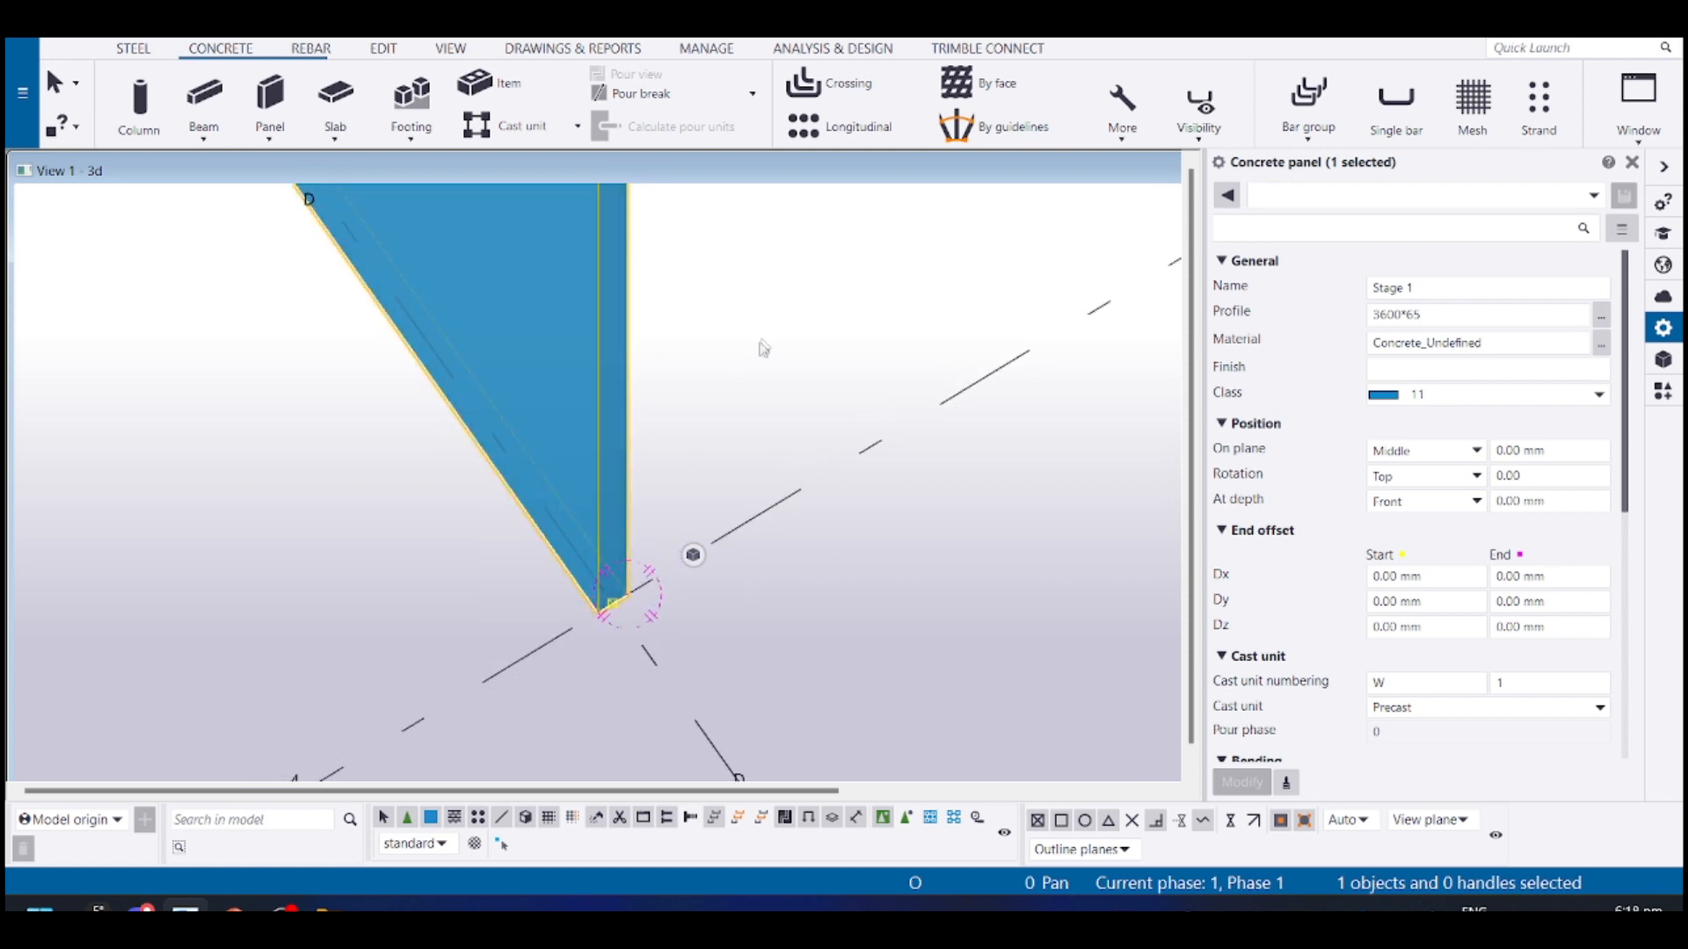
{"action": "middle_click_drag", "start_coordinate": [610, 526], "coordinate": [22, 454], "text": "ctrl"}
Switch View 1 back to plane view and frame the selected panel on line D
{"action": "key", "text": "ctrl+p"}
{"action": "scroll", "coordinate": [385, 127], "scroll_direction": "up", "scroll_amount": 4}
{"action": "scroll", "coordinate": [462, 363], "scroll_direction": "up", "scroll_amount": 2}
{"action": "middle_click_drag", "start_coordinate": [482, 357], "coordinate": [543, 538]}
{"action": "scroll", "coordinate": [609, 702], "scroll_direction": "up", "scroll_amount": 4}
{"action": "scroll", "coordinate": [409, 422], "scroll_direction": "up", "scroll_amount": 6}
{"action": "middle_click_drag", "start_coordinate": [476, 600], "coordinate": [551, 531]}
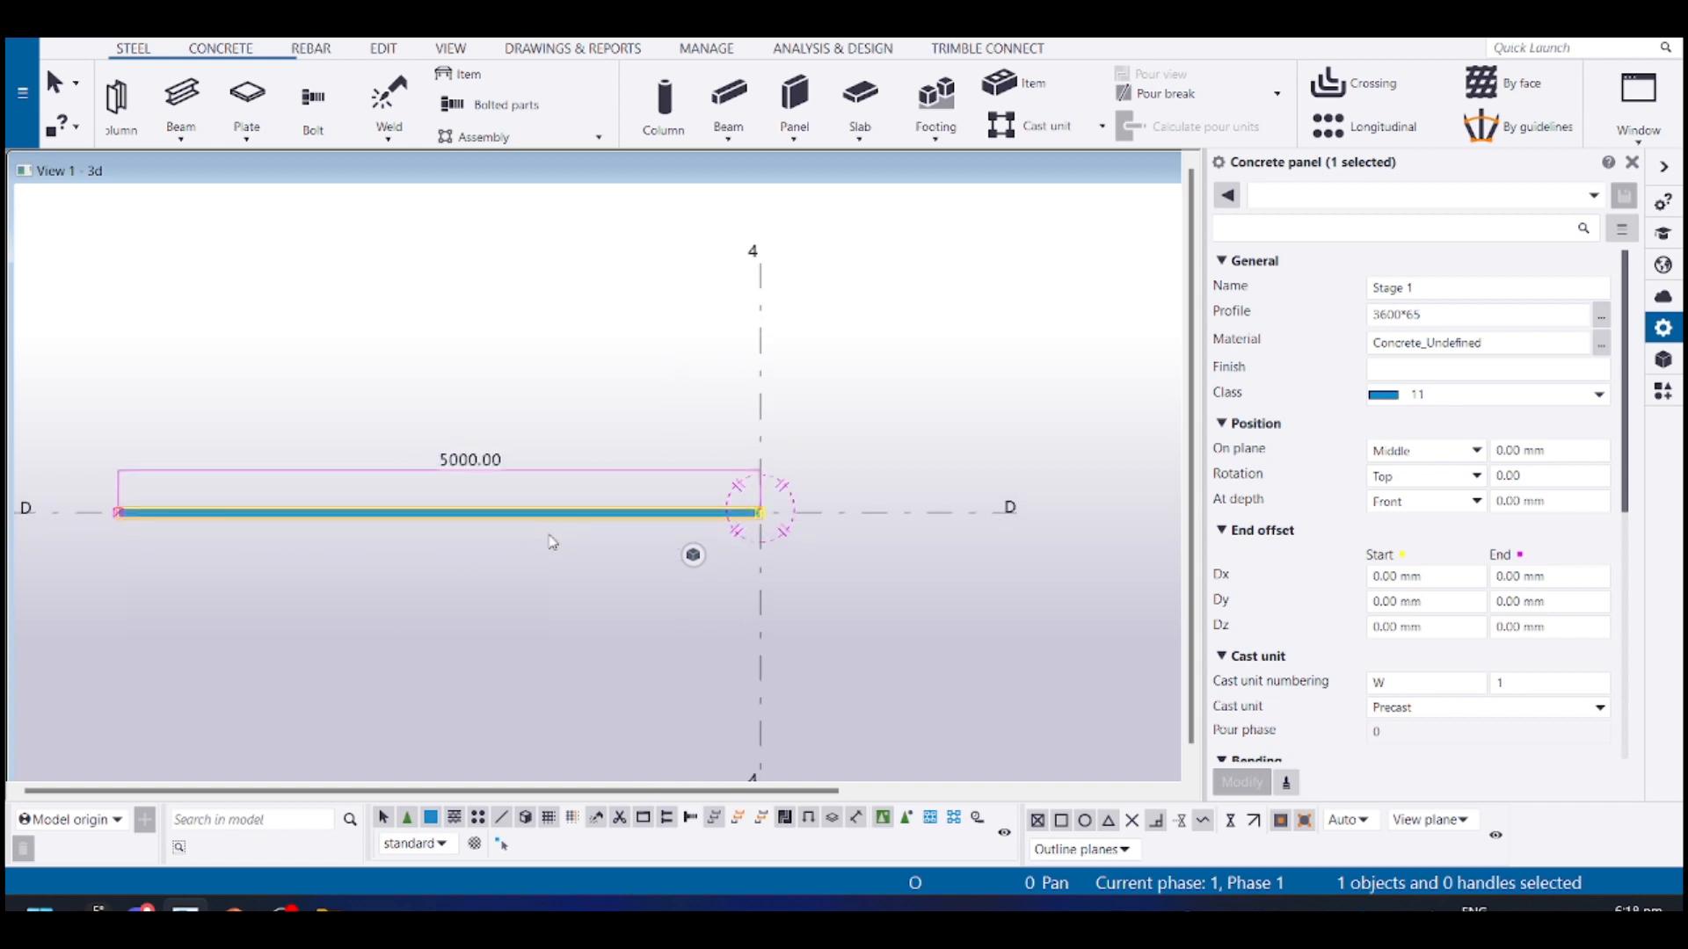
Start a linear copy of the panel, picking its end at grid intersection D-4, and reselect the panel
{"action": "key", "text": "ctrl+c"}
{"action": "scroll", "coordinate": [589, 525], "scroll_direction": "up", "scroll_amount": 4}
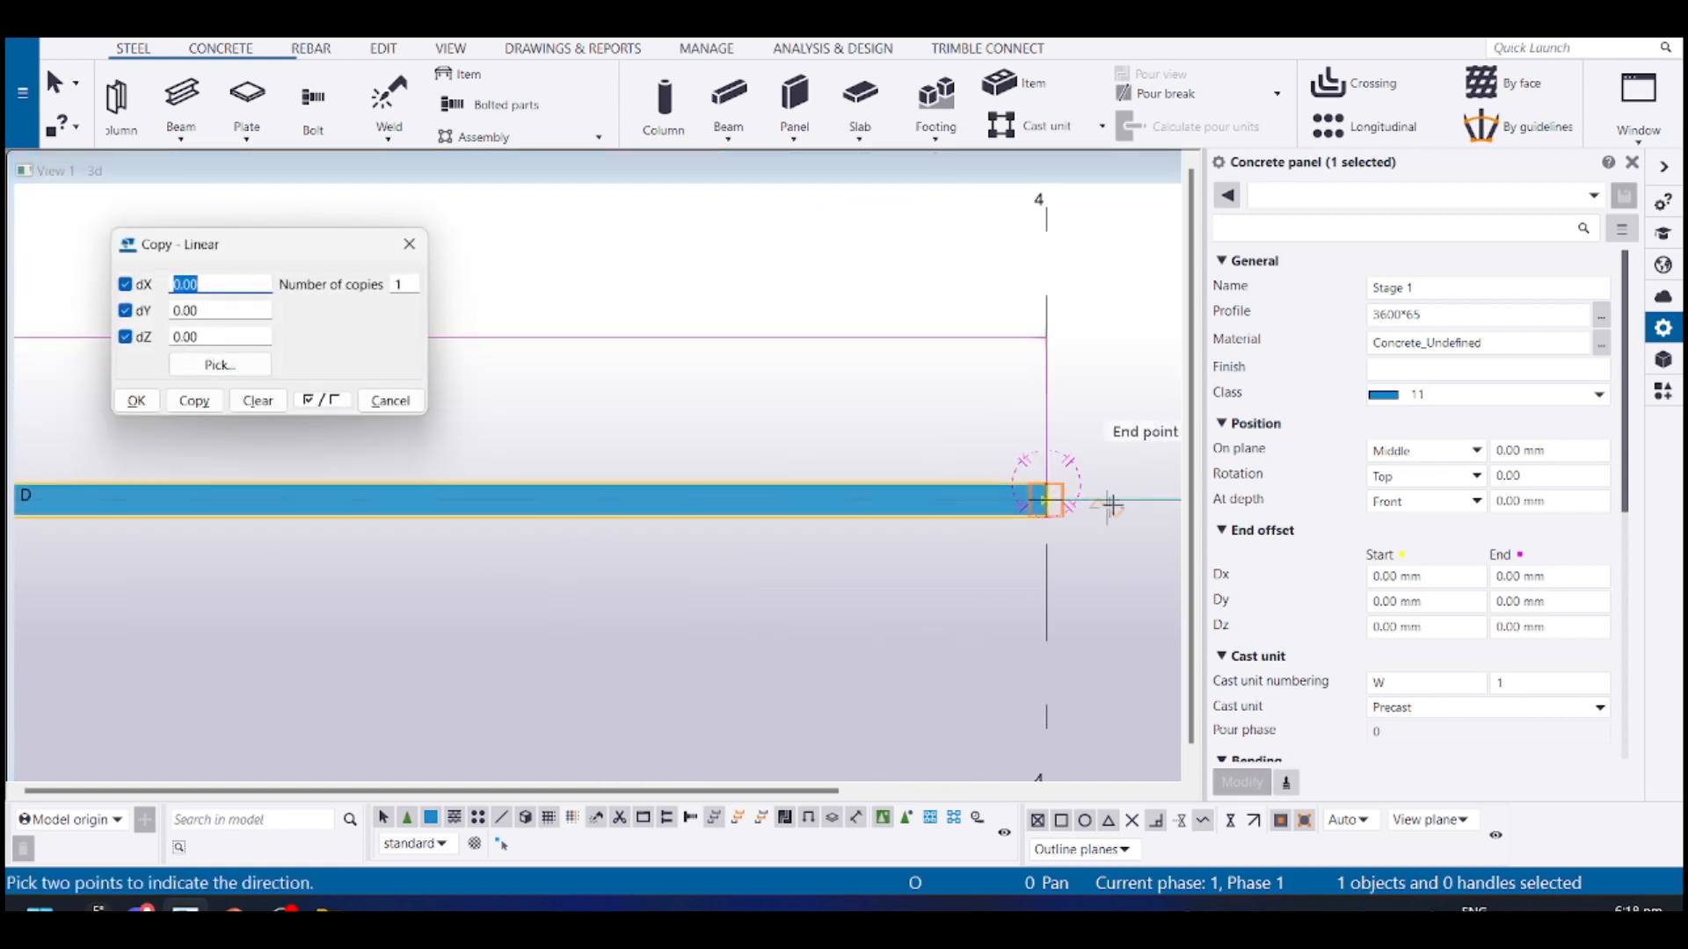
{"action": "scroll", "coordinate": [1086, 503], "scroll_direction": "up", "scroll_amount": 5}
{"action": "left_click", "coordinate": [691, 445]}
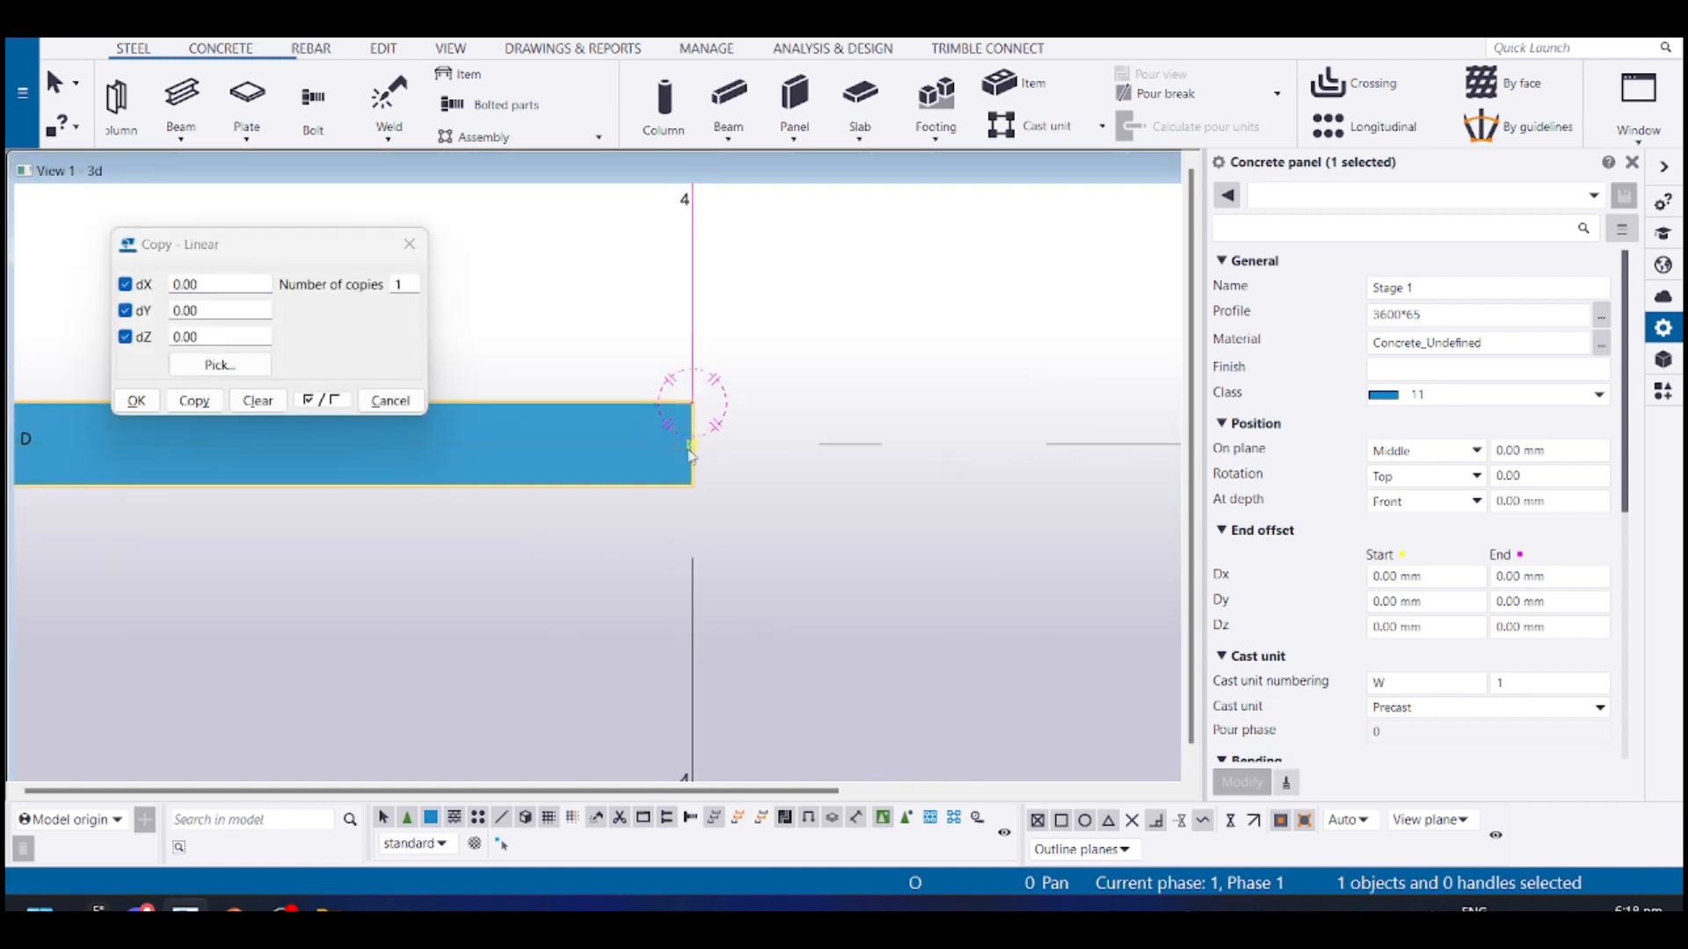
{"action": "left_click", "coordinate": [688, 455]}
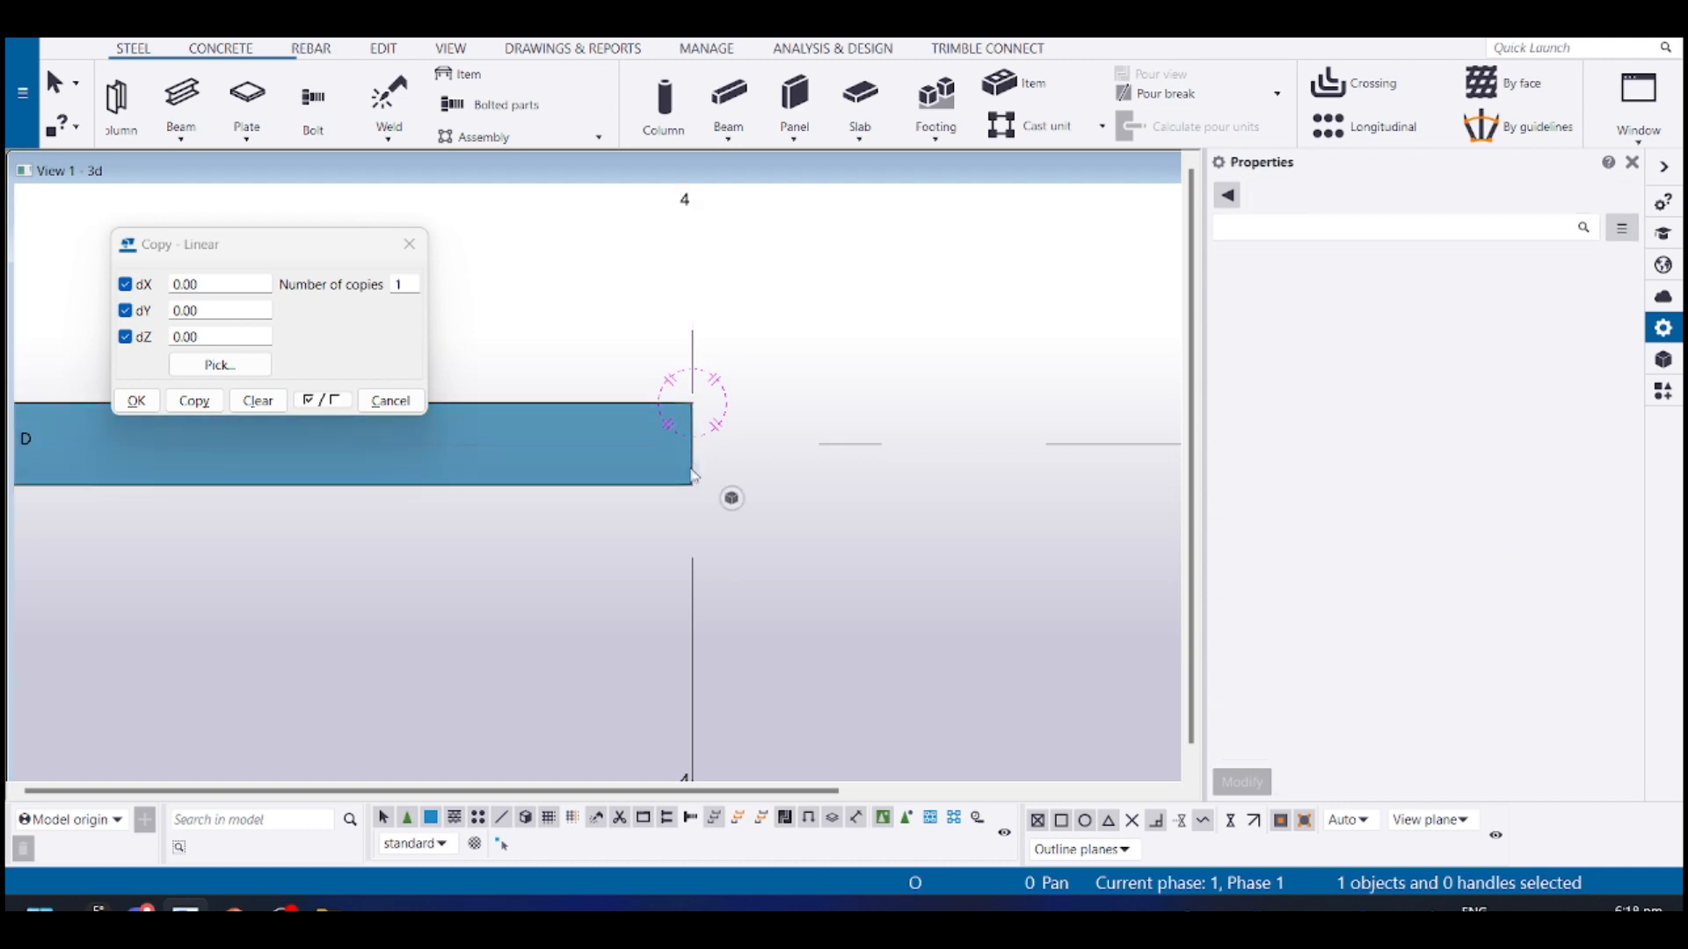
{"action": "left_click", "coordinate": [699, 419]}
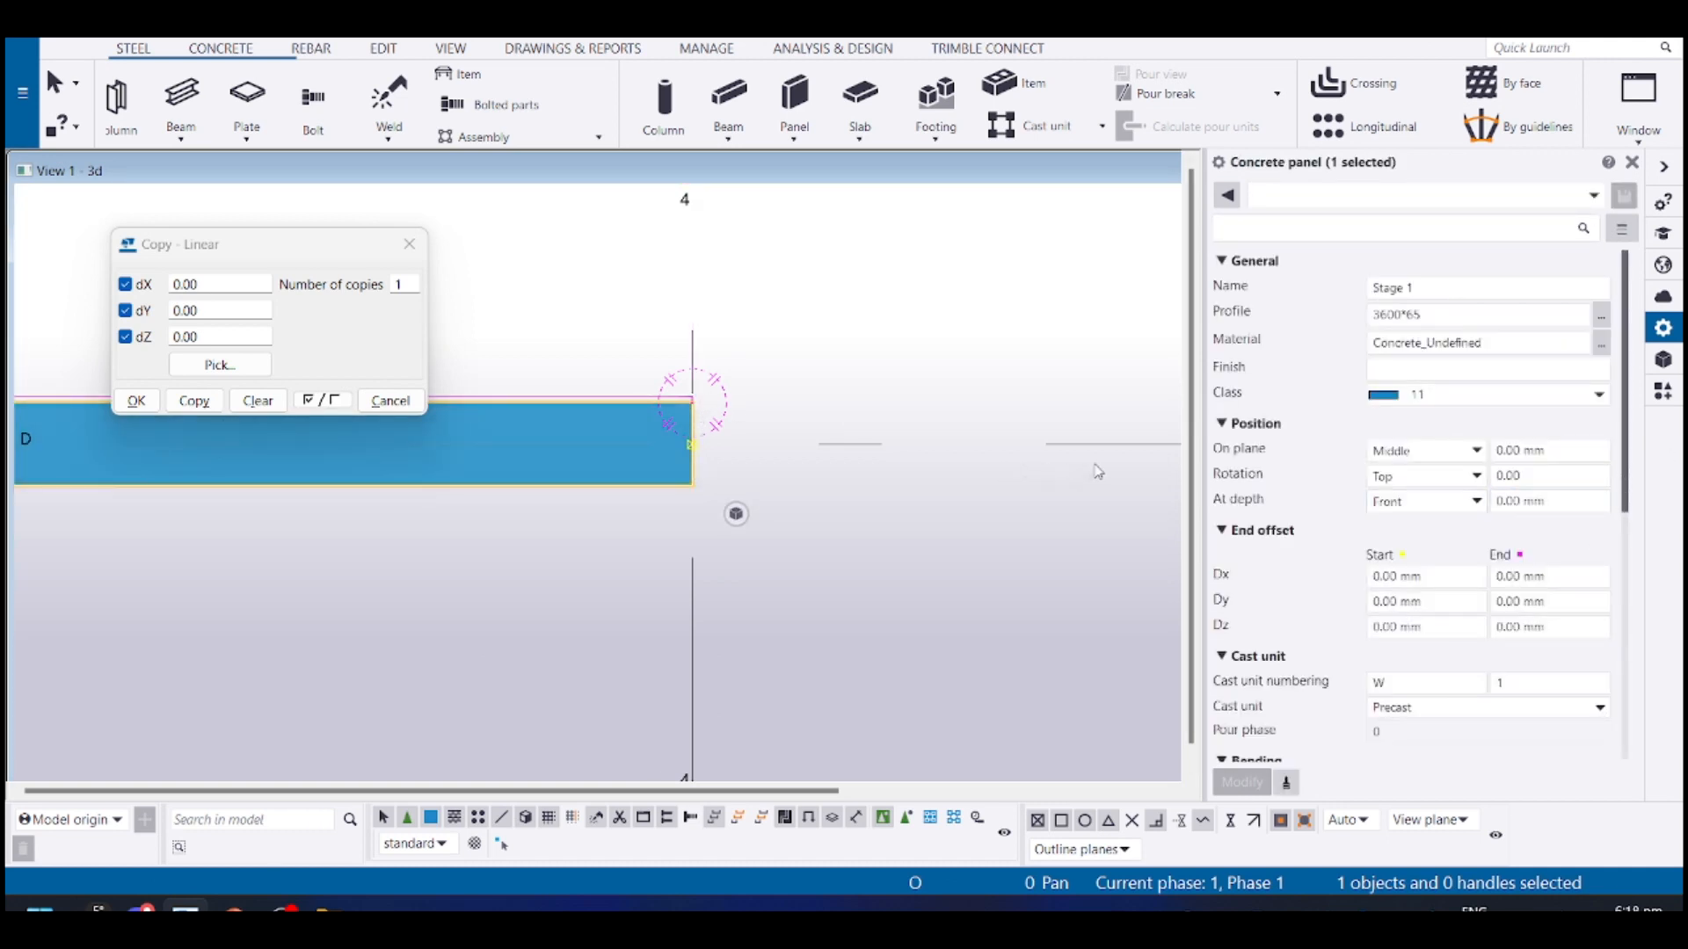
{"action": "left_click", "coordinate": [1407, 451]}
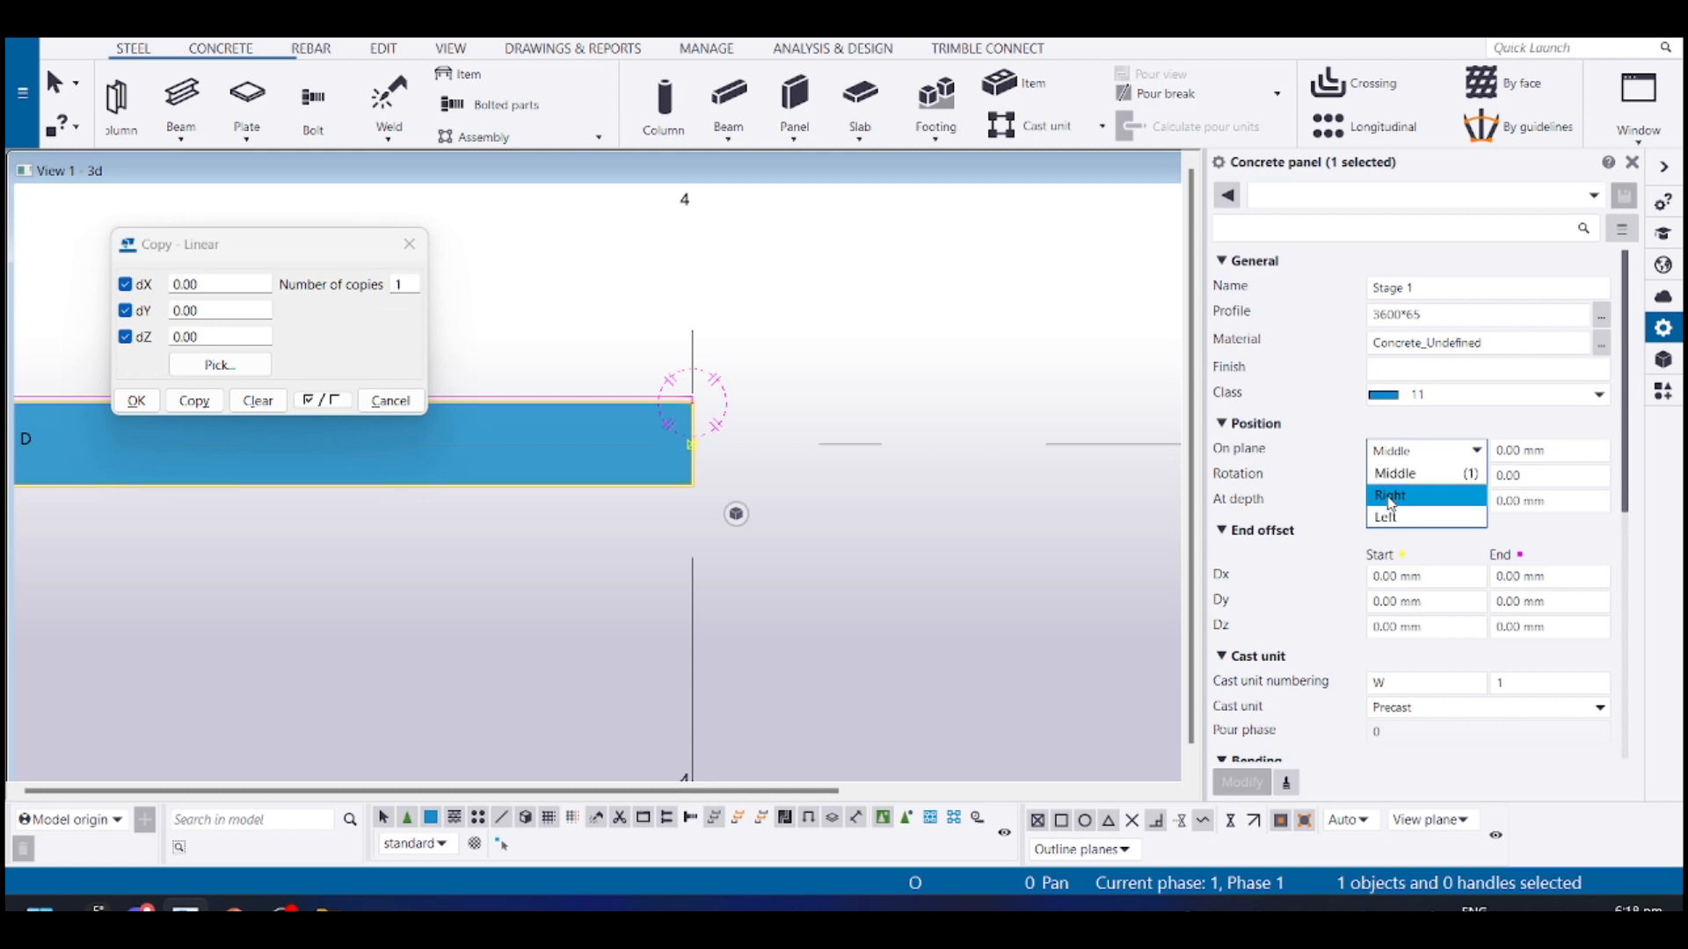
{"action": "left_click", "coordinate": [329, 363]}
{"action": "middle_click_drag", "start_coordinate": [577, 369], "coordinate": [868, 467]}
{"action": "scroll", "coordinate": [767, 391], "scroll_direction": "down", "scroll_amount": 5}
{"action": "scroll", "coordinate": [958, 475], "scroll_direction": "down", "scroll_amount": 2}
{"action": "scroll", "coordinate": [910, 460], "scroll_direction": "down", "scroll_amount": 2}
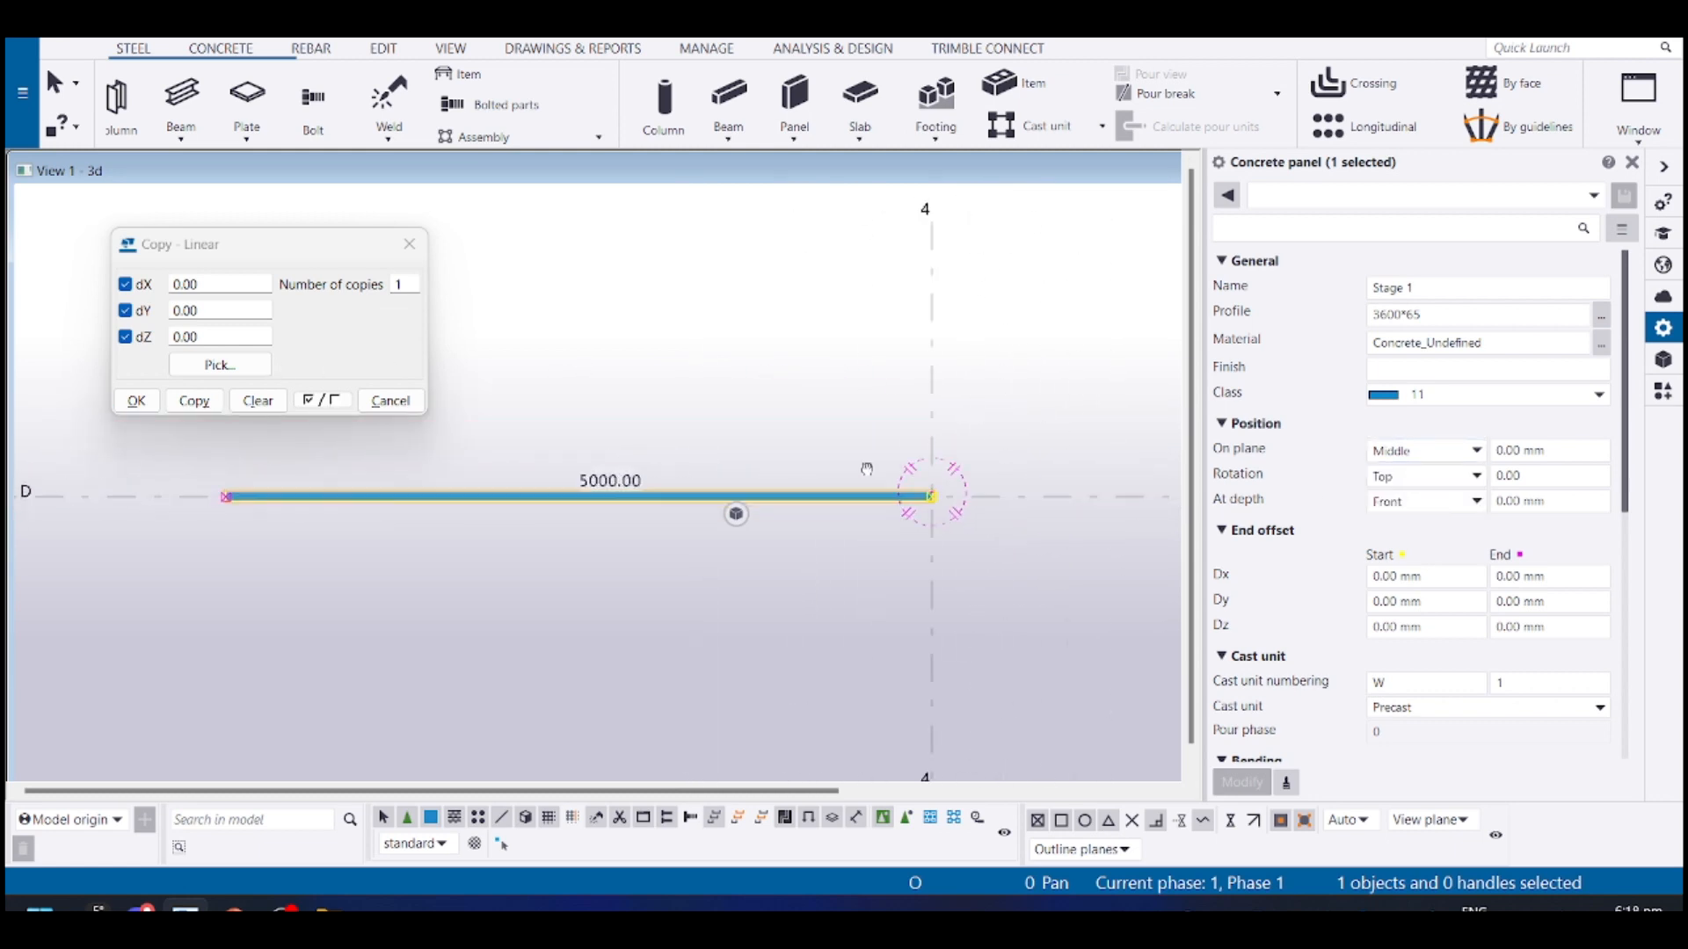
{"action": "scroll", "coordinate": [866, 466], "scroll_direction": "up", "scroll_amount": 2}
{"action": "middle_click_drag", "start_coordinate": [540, 559], "coordinate": [622, 586]}
{"action": "scroll", "coordinate": [524, 607], "scroll_direction": "down", "scroll_amount": 2}
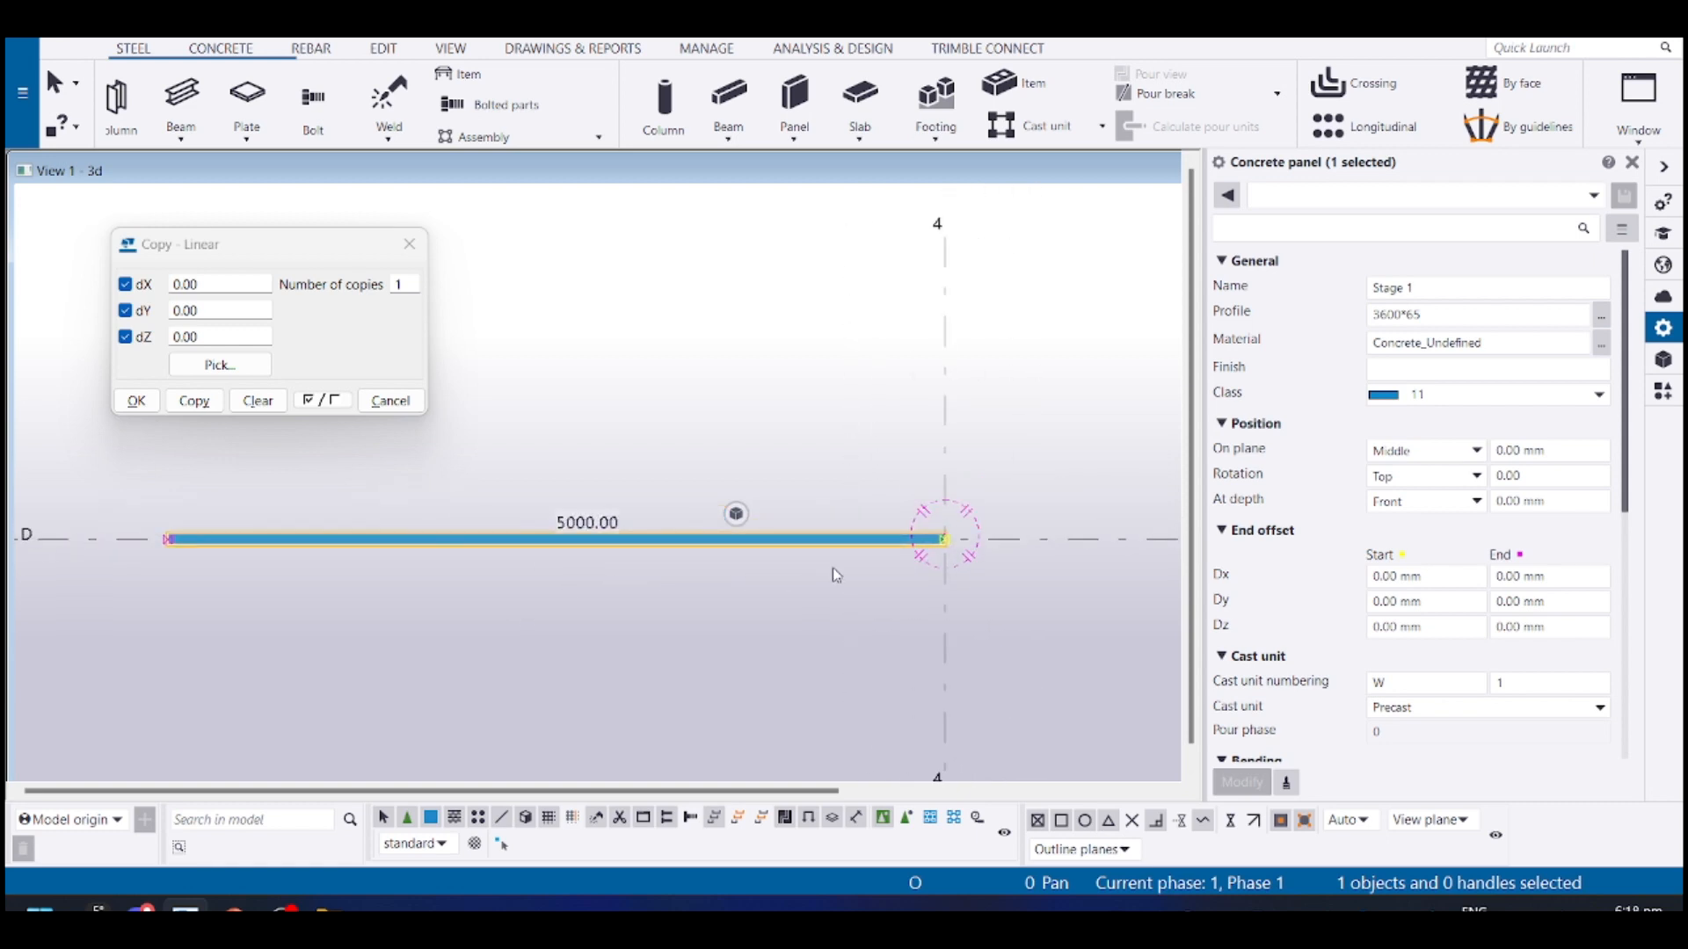
Area-select the panel's handle at D-4 and its opposite end handle separately, checking the selected handle count
{"action": "left_click_drag", "start_coordinate": [810, 344], "coordinate": [1168, 682]}
{"action": "middle_click_drag", "start_coordinate": [832, 419], "coordinate": [902, 402]}
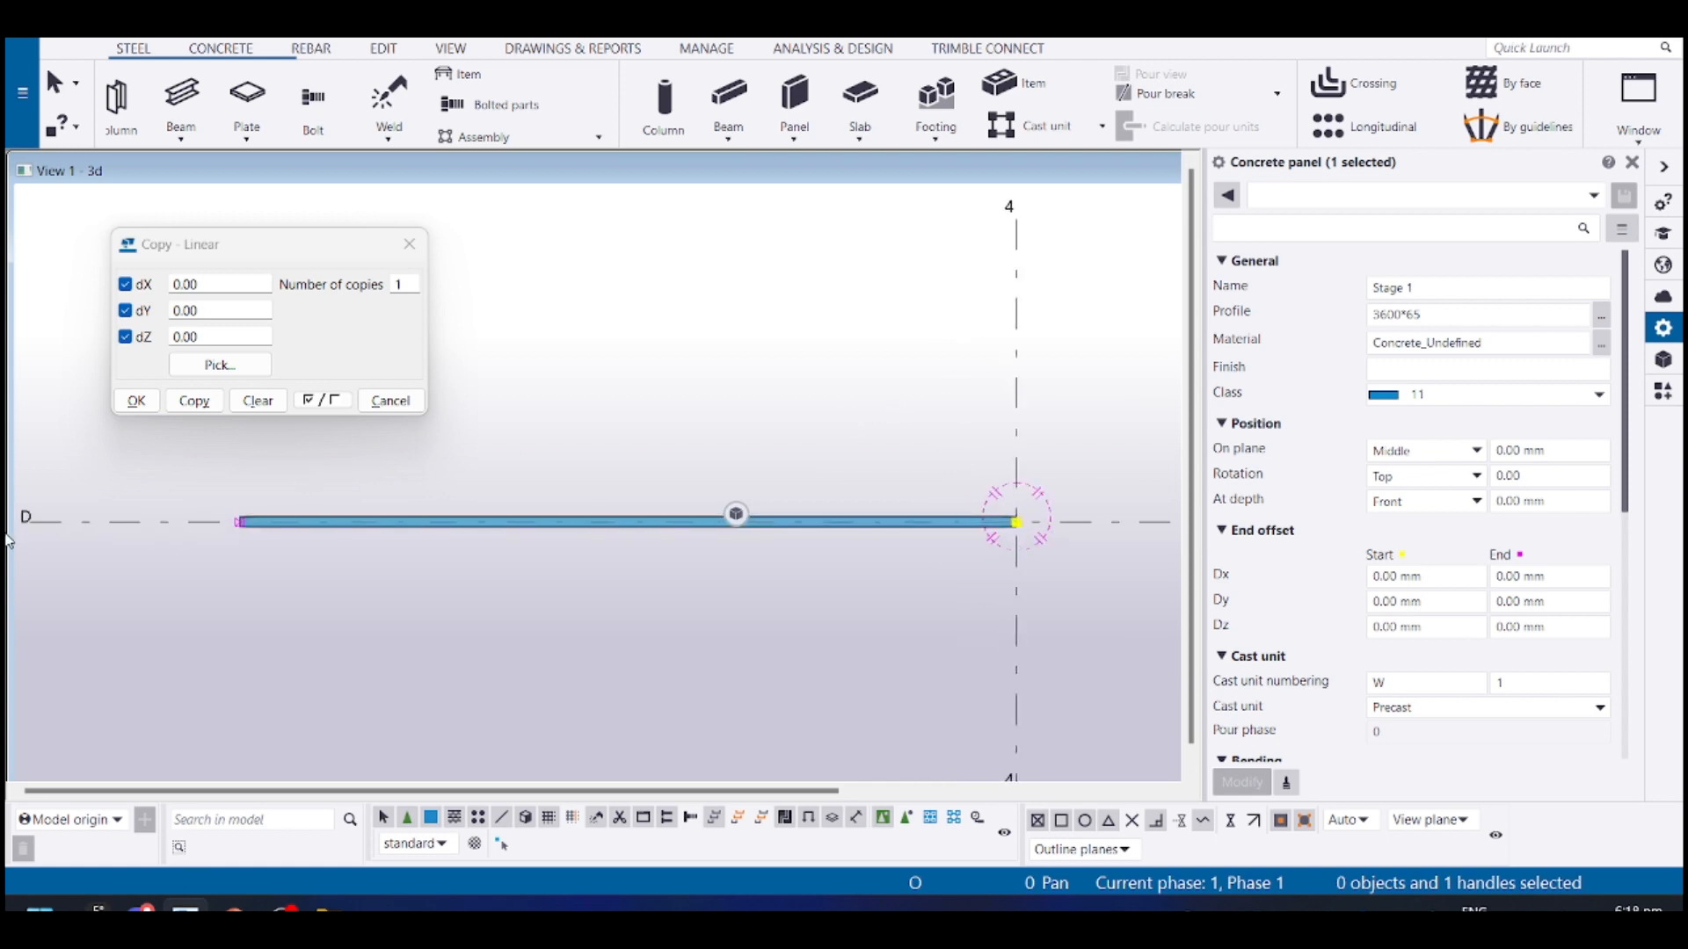
{"action": "left_click_drag", "start_coordinate": [362, 489], "coordinate": [150, 582]}
{"action": "left_click_drag", "start_coordinate": [243, 480], "coordinate": [392, 625]}
{"action": "scroll", "coordinate": [195, 525], "scroll_direction": "up", "scroll_amount": 2}
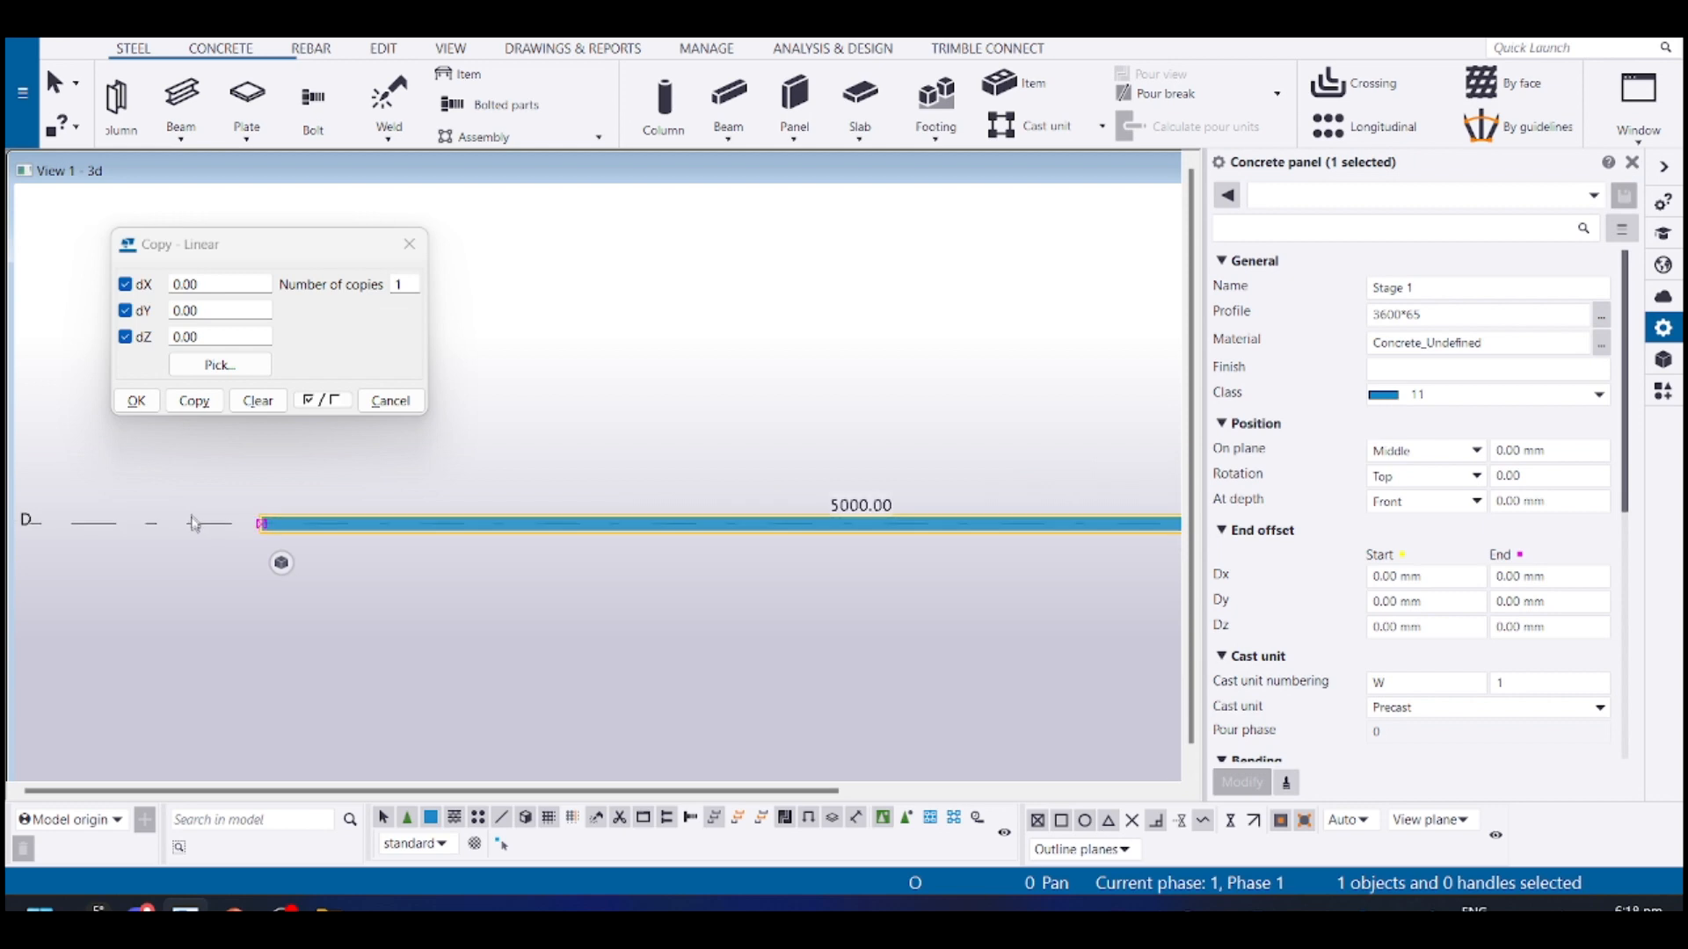
{"action": "left_click_drag", "start_coordinate": [187, 495], "coordinate": [312, 589]}
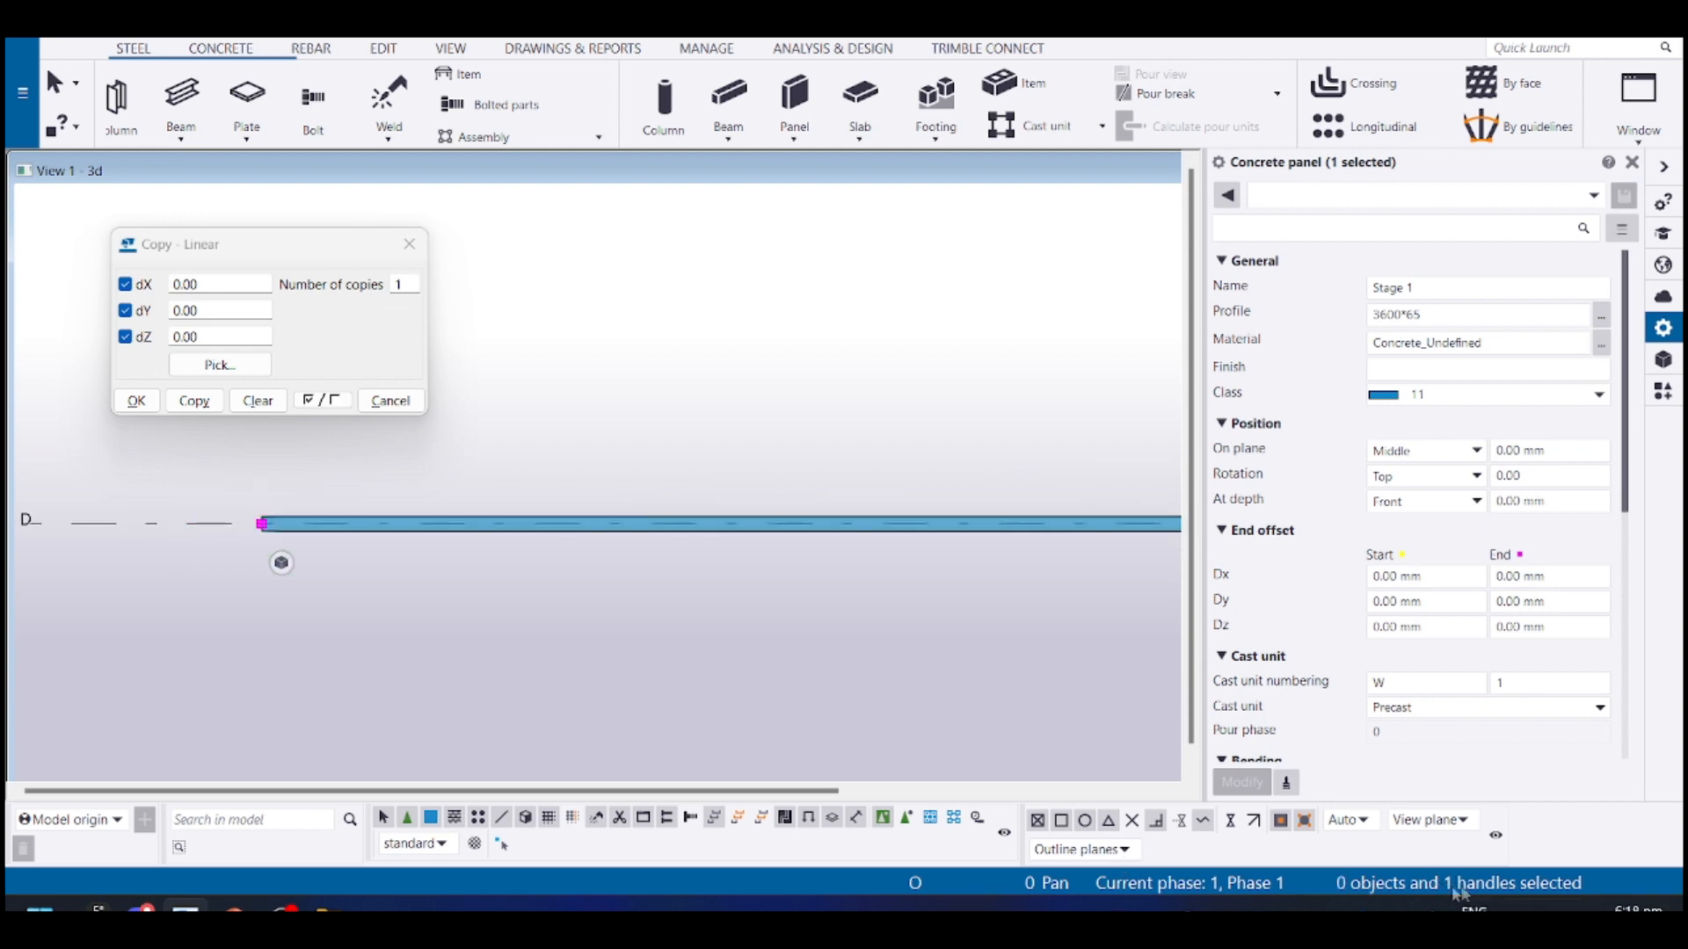
Area-select both end handles together and the whole panel with its handles, checking the selection count, and clear the selection
{"action": "scroll", "coordinate": [398, 559], "scroll_direction": "down", "scroll_amount": 3}
{"action": "left_click", "coordinate": [398, 558]}
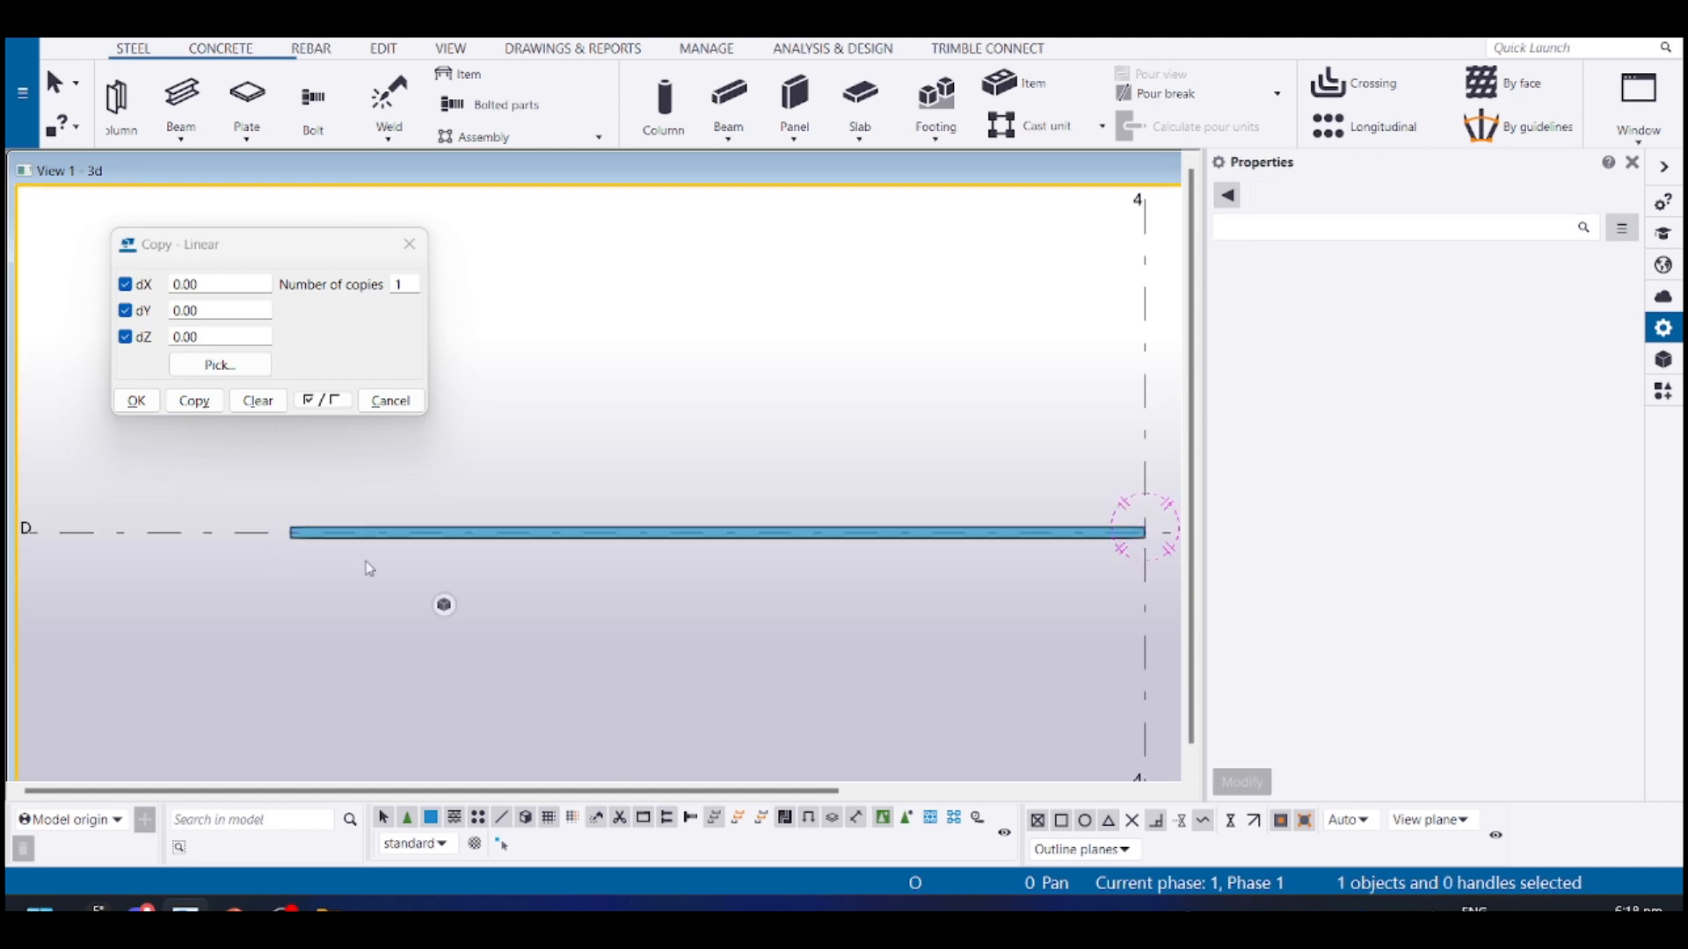
{"action": "left_click_drag", "start_coordinate": [226, 503], "coordinate": [1158, 622]}
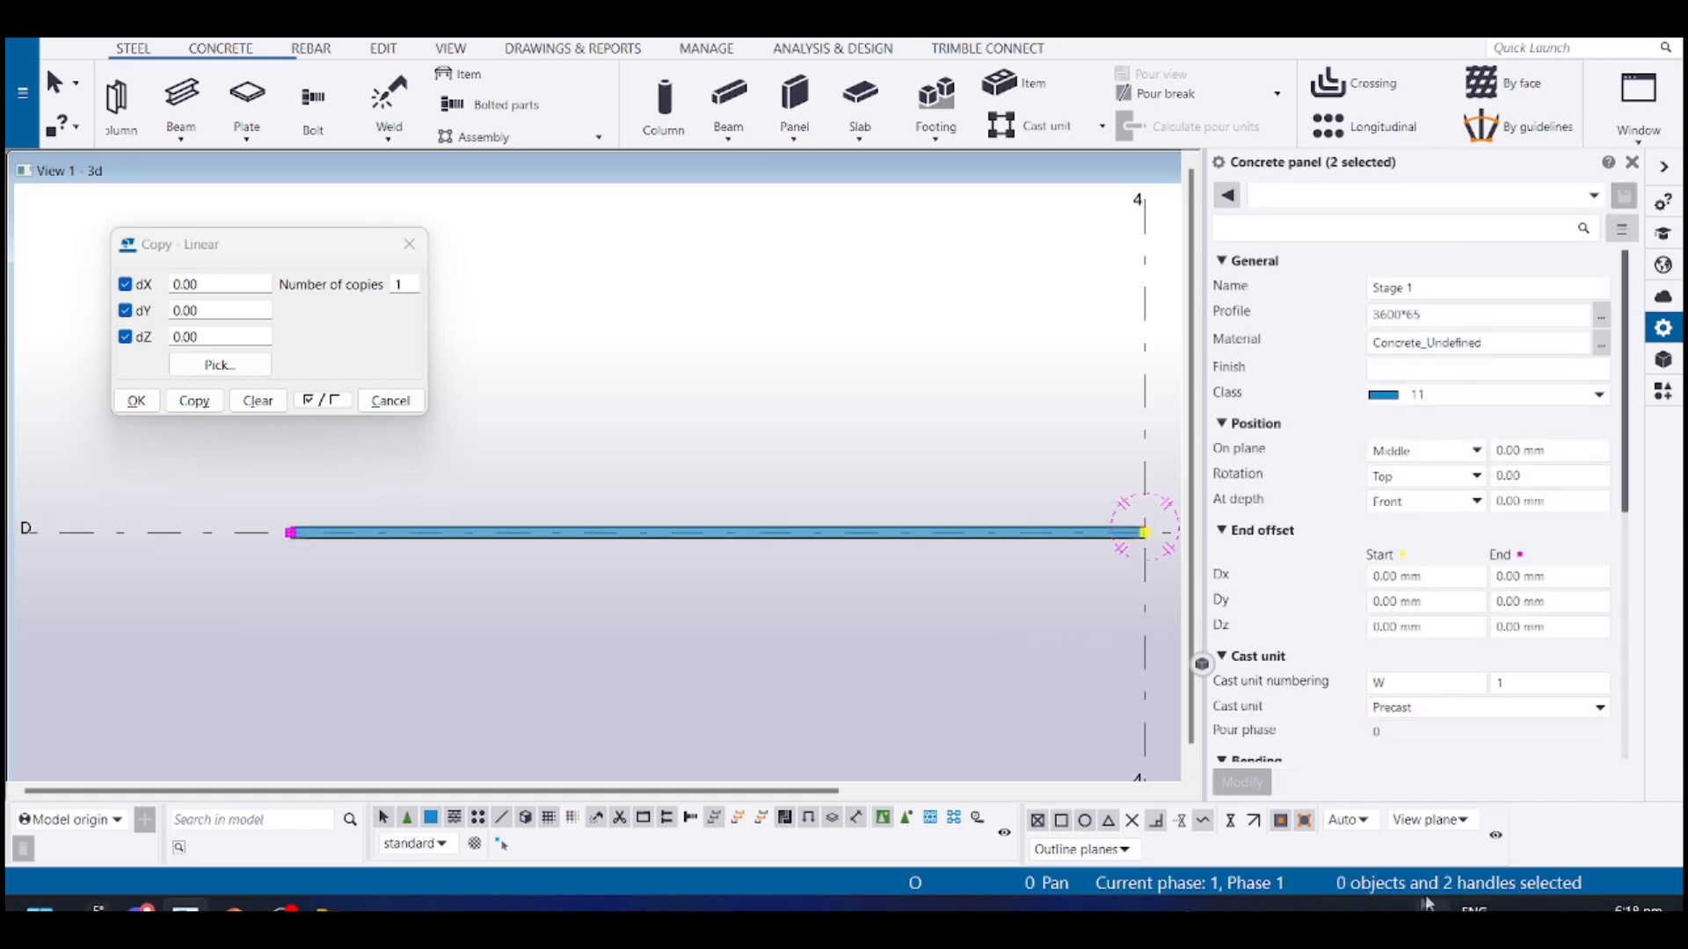
{"action": "left_click", "coordinate": [703, 634]}
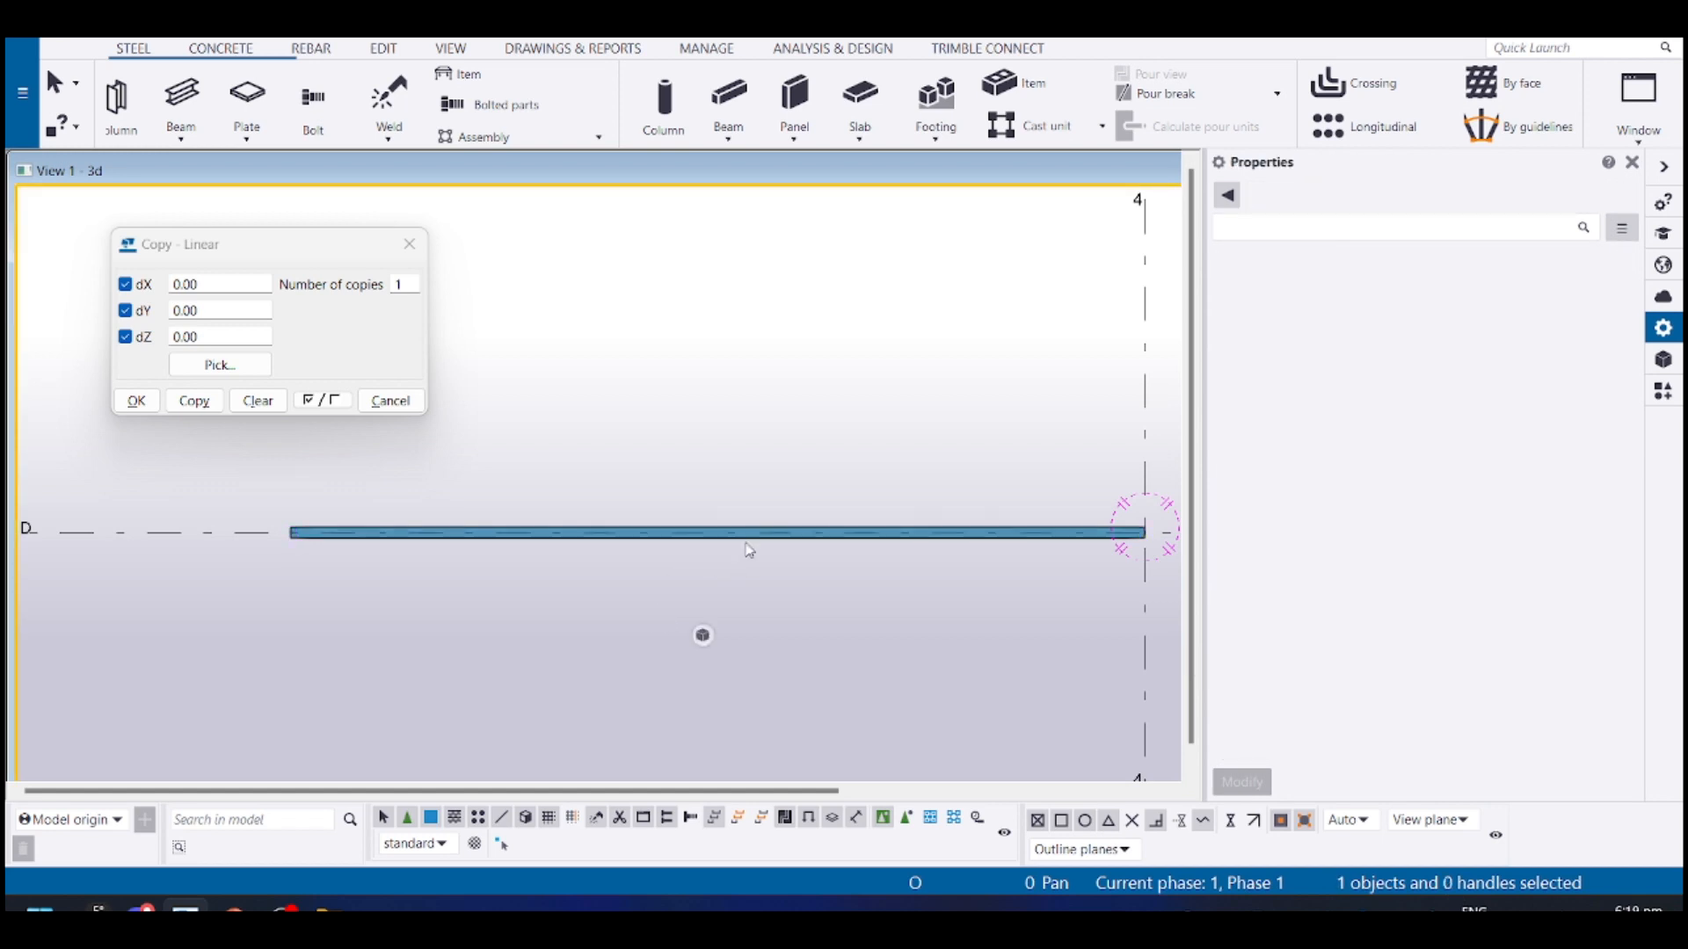
{"action": "scroll", "coordinate": [567, 545], "scroll_direction": "down", "scroll_amount": 3}
{"action": "middle_click_drag", "start_coordinate": [535, 551], "coordinate": [373, 540]}
{"action": "left_click_drag", "start_coordinate": [151, 485], "coordinate": [1407, 758]}
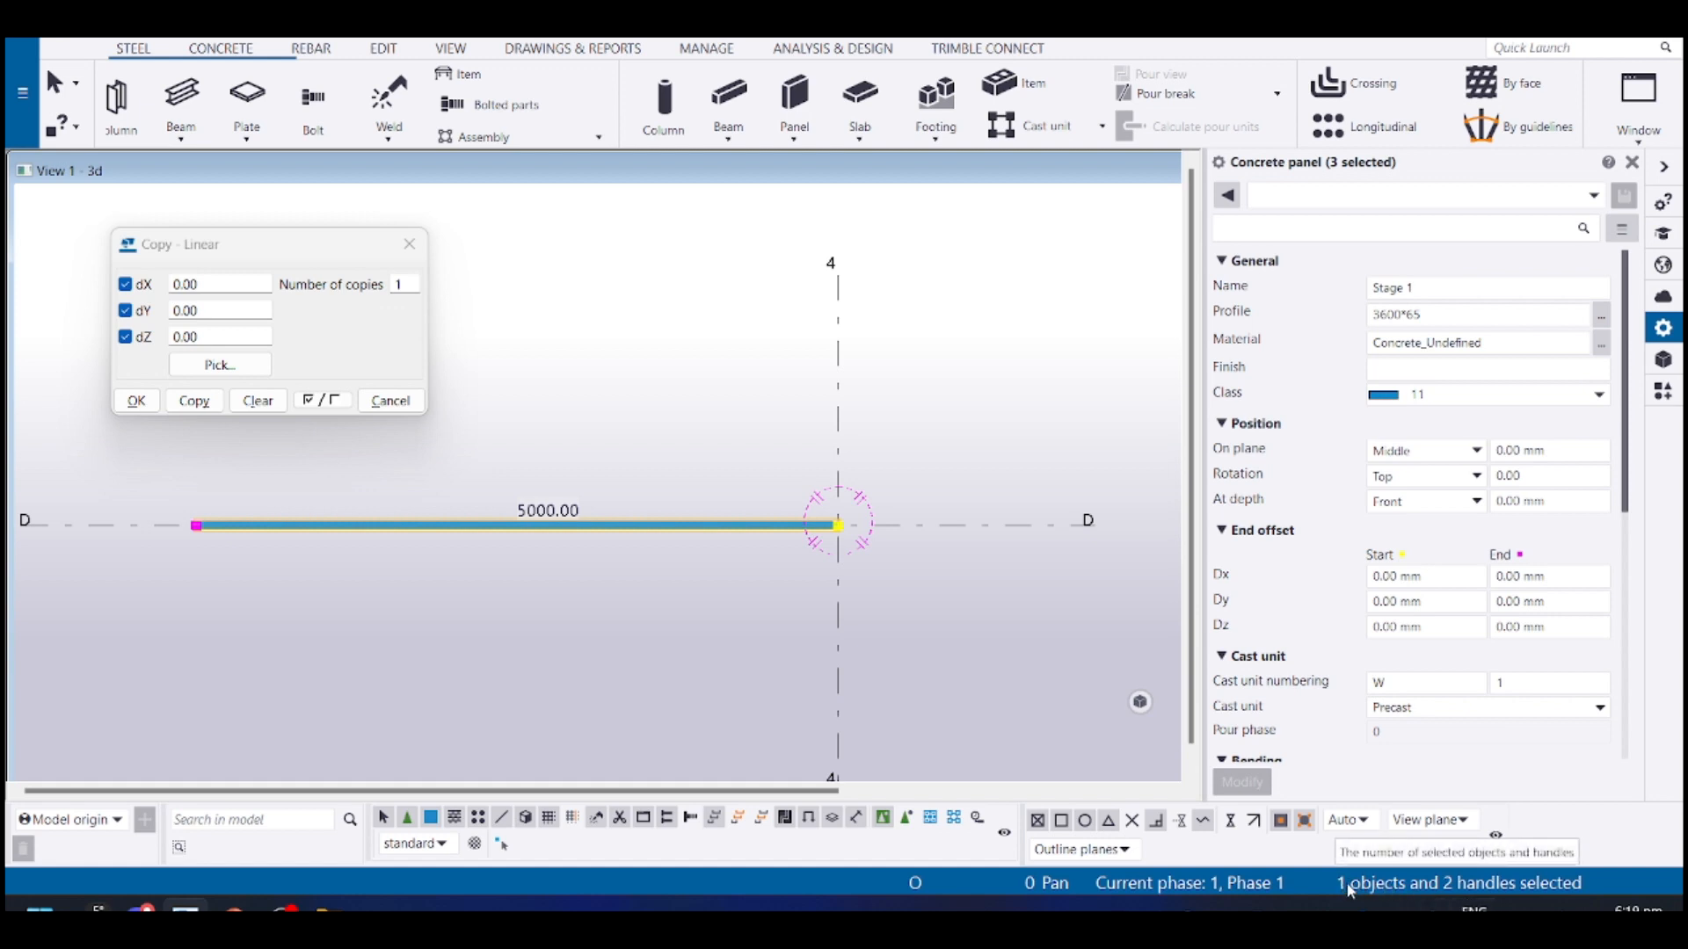
{"action": "left_click", "coordinate": [703, 682]}
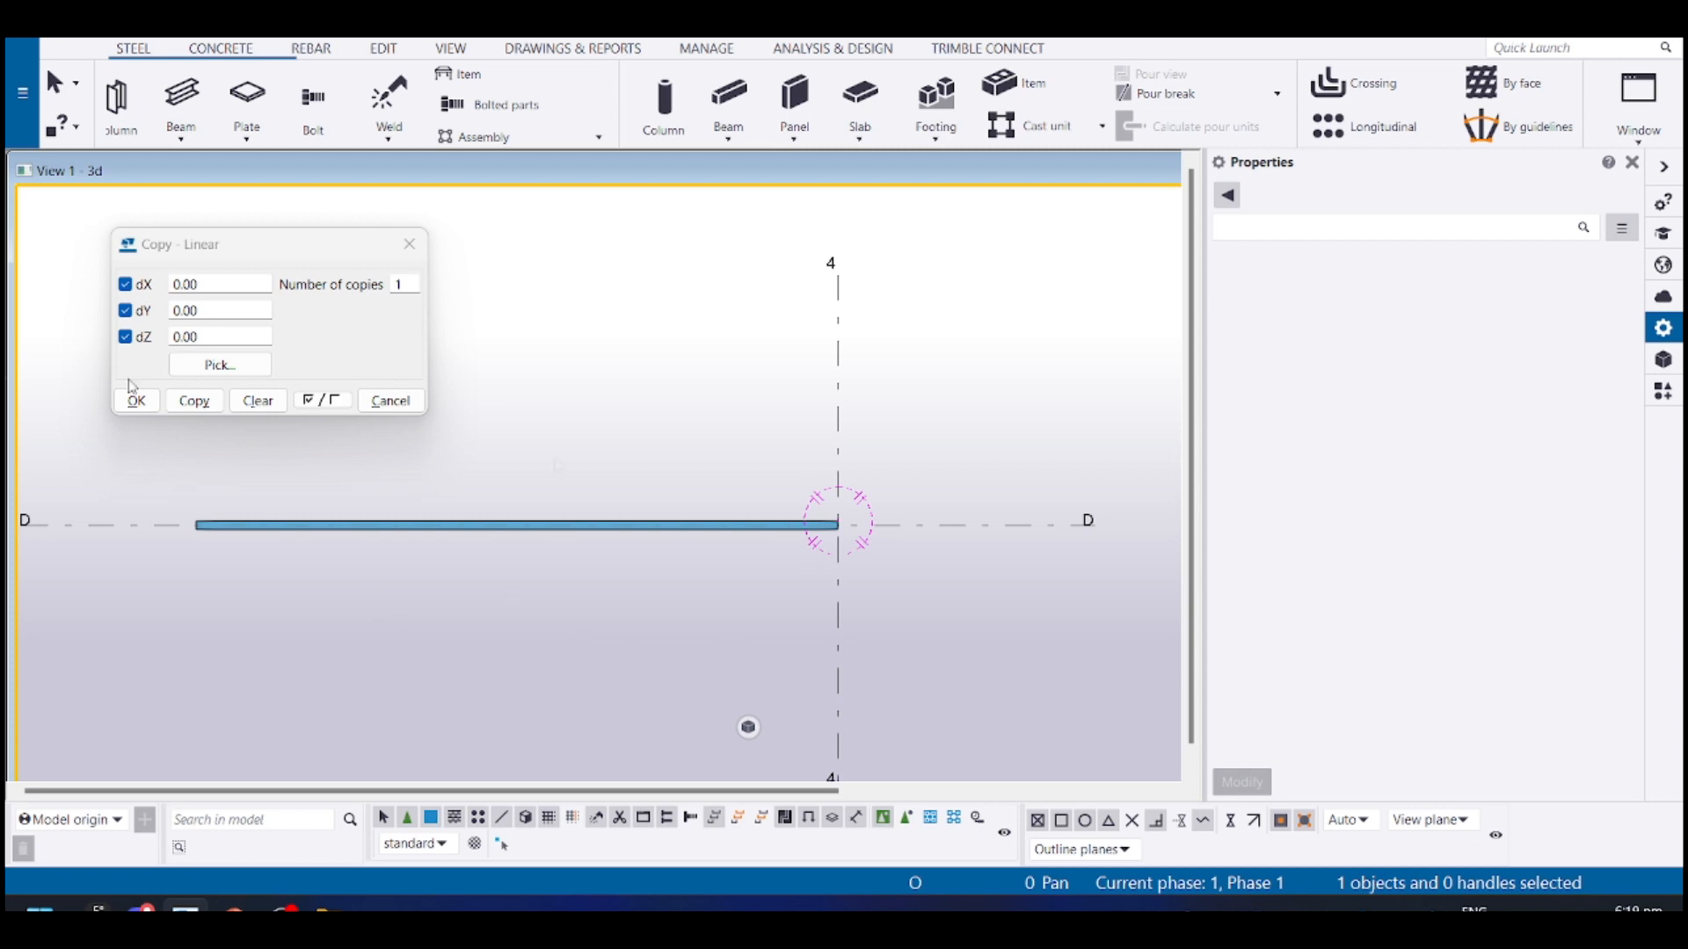
{"action": "scroll", "coordinate": [536, 546], "scroll_direction": "down", "scroll_amount": 1}
{"action": "scroll", "coordinate": [328, 586], "scroll_direction": "up", "scroll_amount": 2}
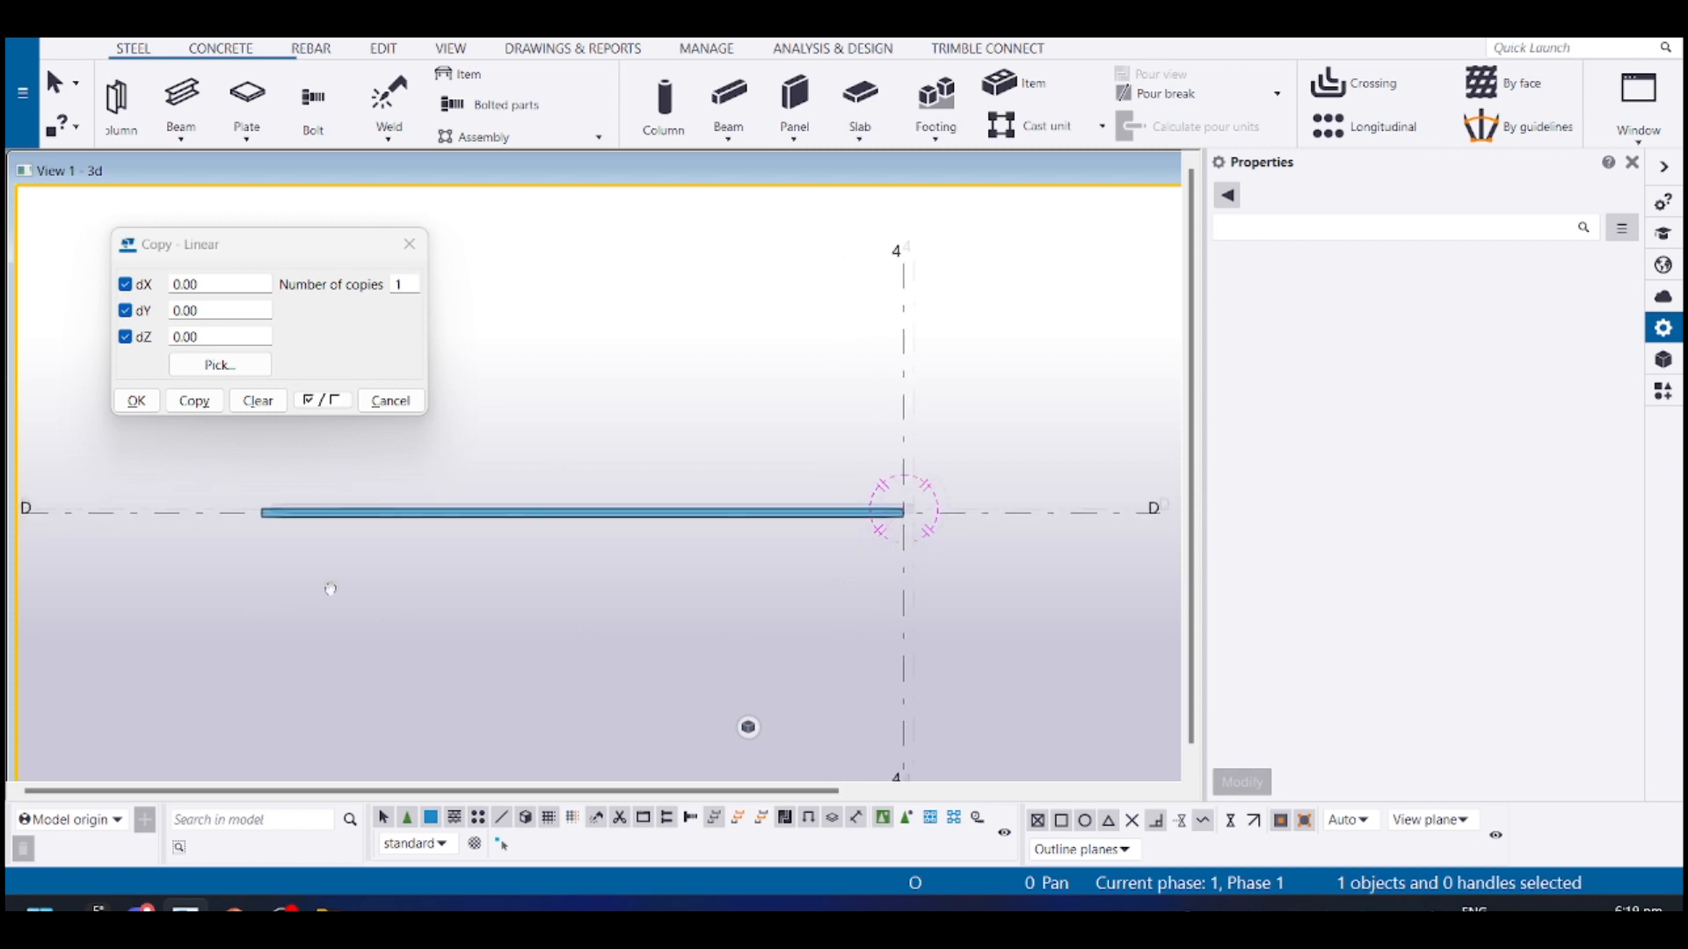
Select the panel on line D and set its On plane position to Left, viewing its D-4 end in 3D
{"action": "left_click", "coordinate": [816, 513]}
{"action": "left_click", "coordinate": [817, 511]}
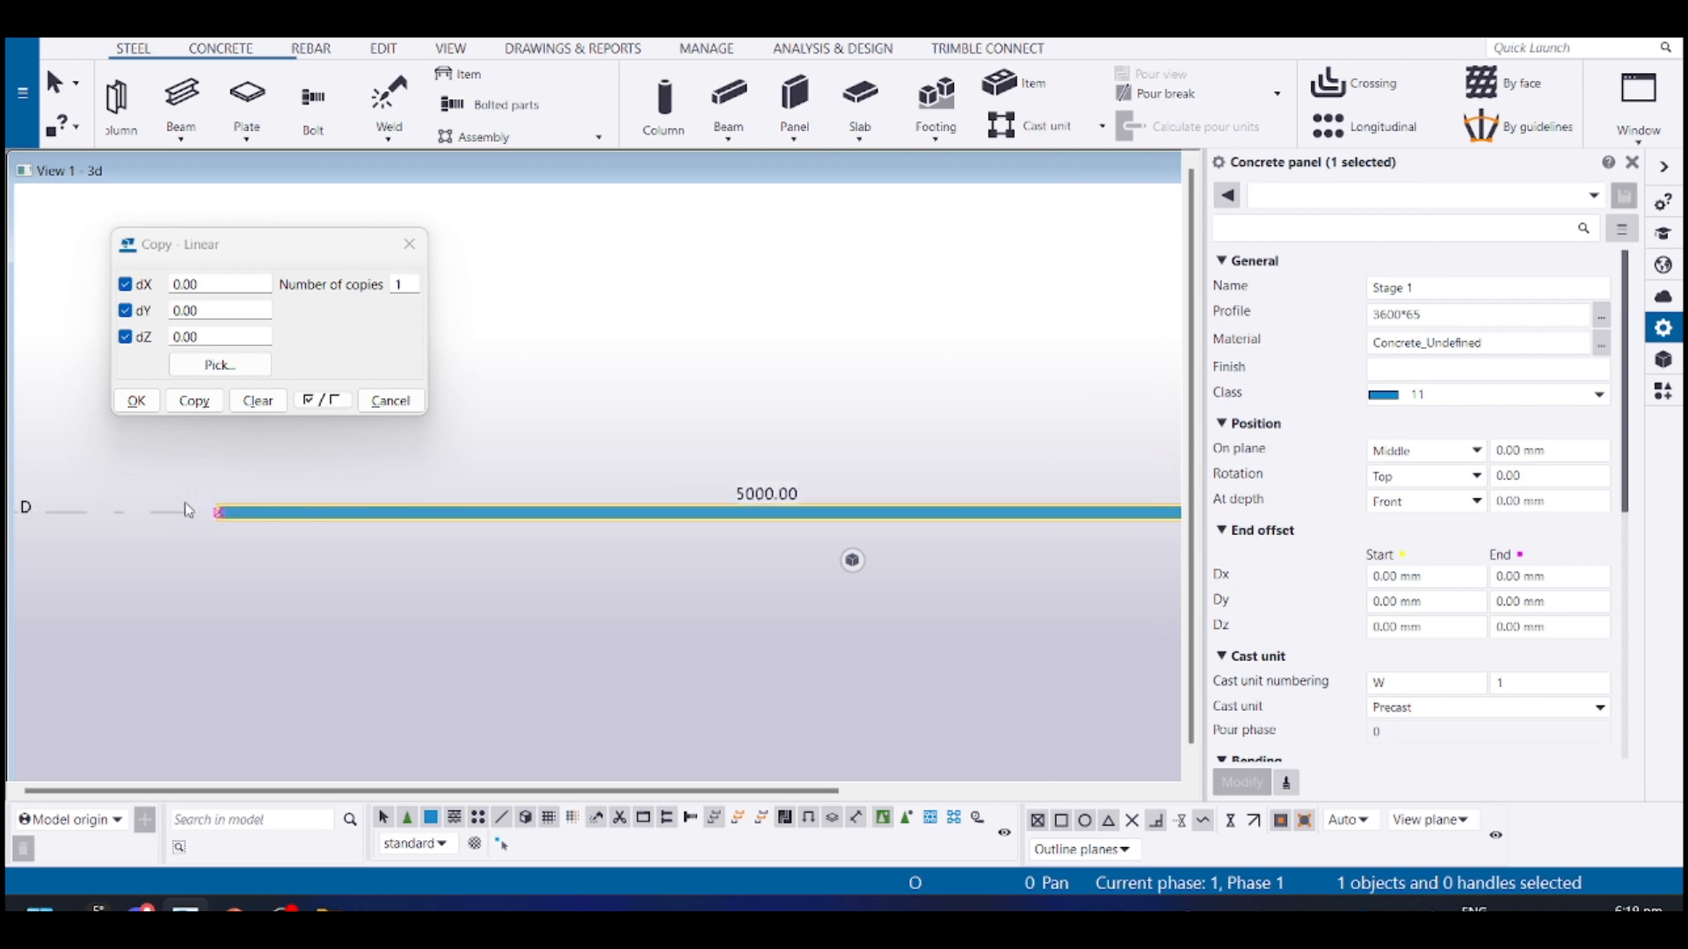
{"action": "scroll", "coordinate": [186, 503], "scroll_direction": "down", "scroll_amount": 2}
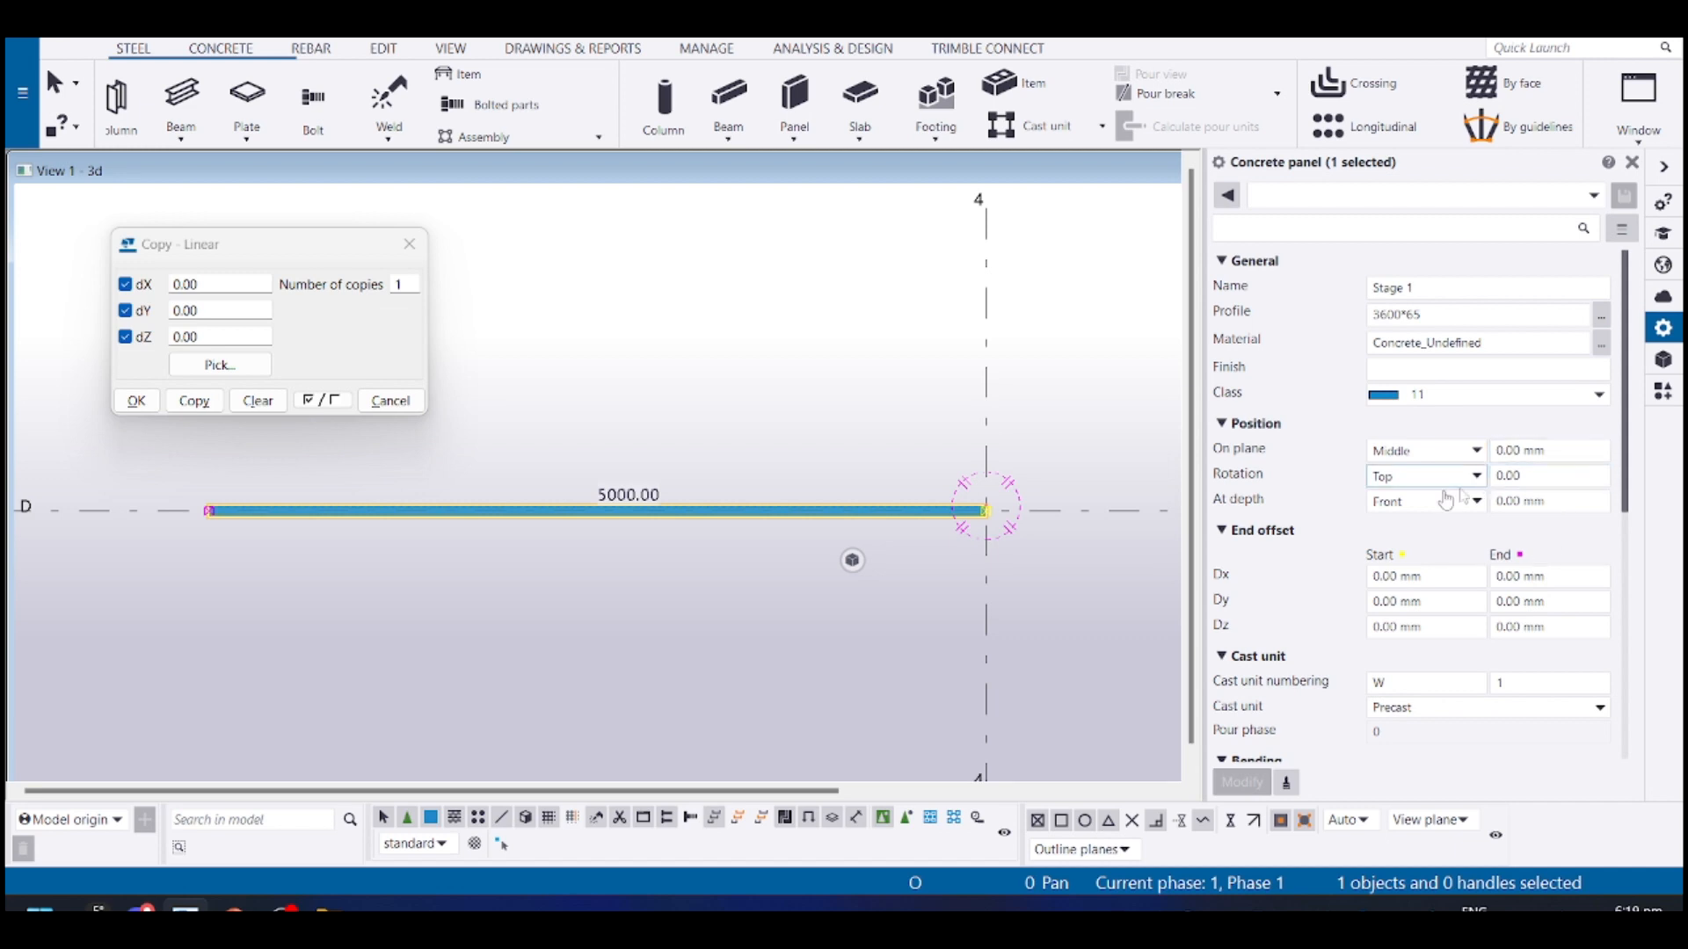
{"action": "scroll", "coordinate": [813, 497], "scroll_direction": "down", "scroll_amount": 3}
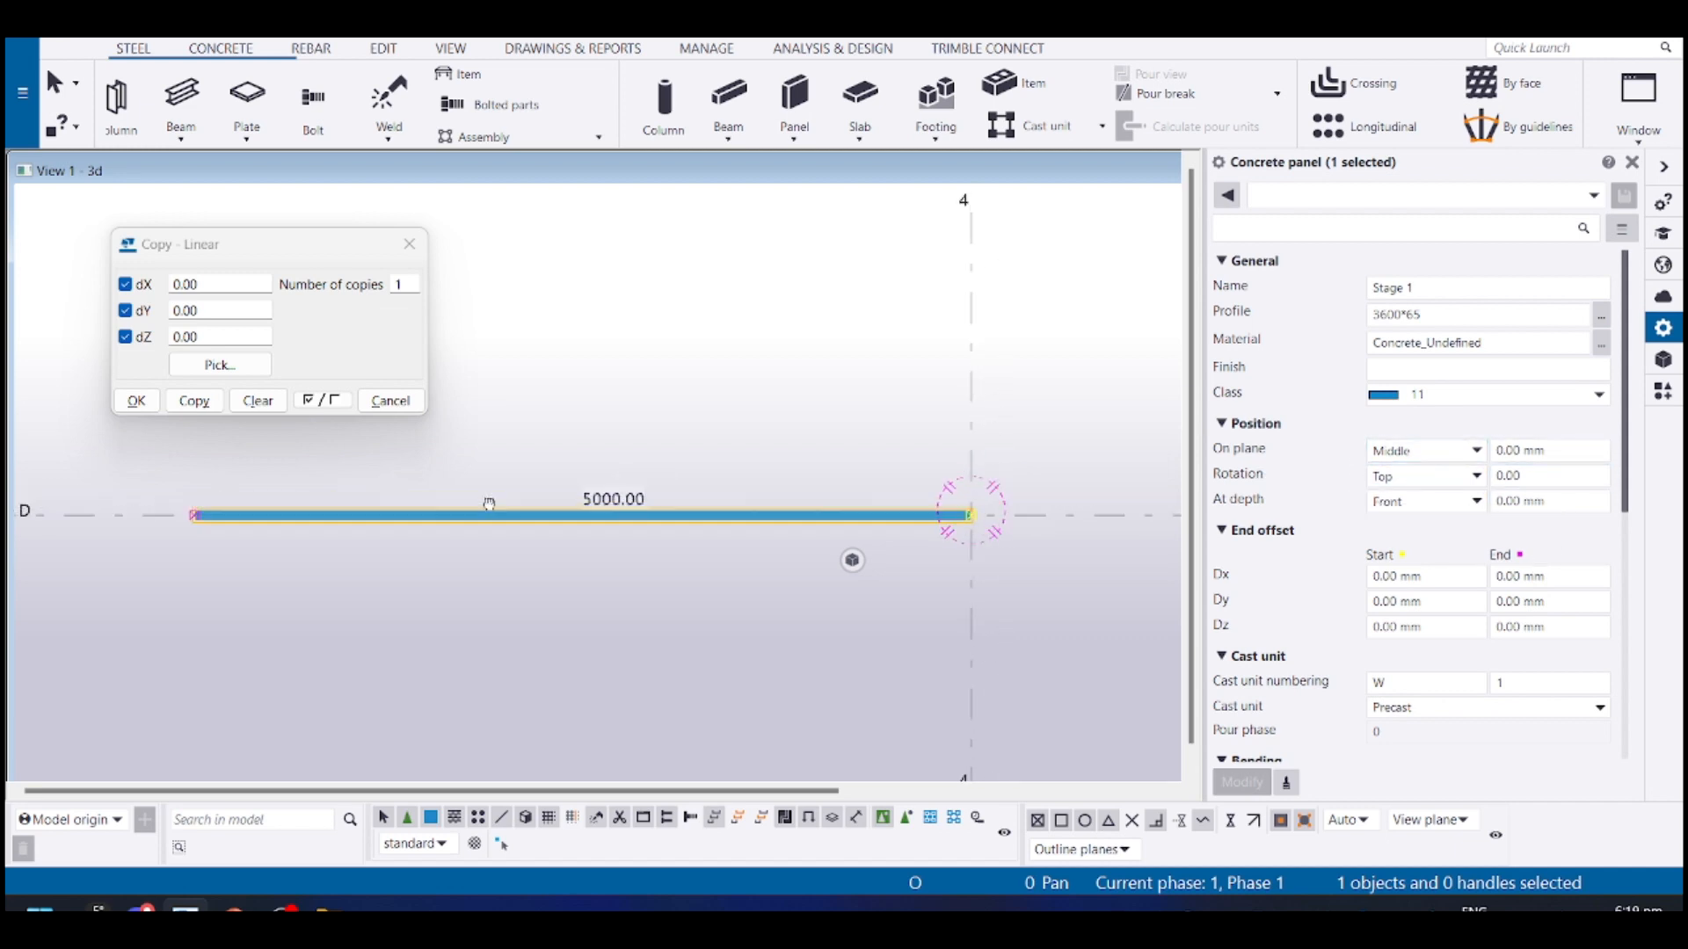
{"action": "middle_click_drag", "start_coordinate": [813, 497], "coordinate": [648, 482], "text": "ctrl"}
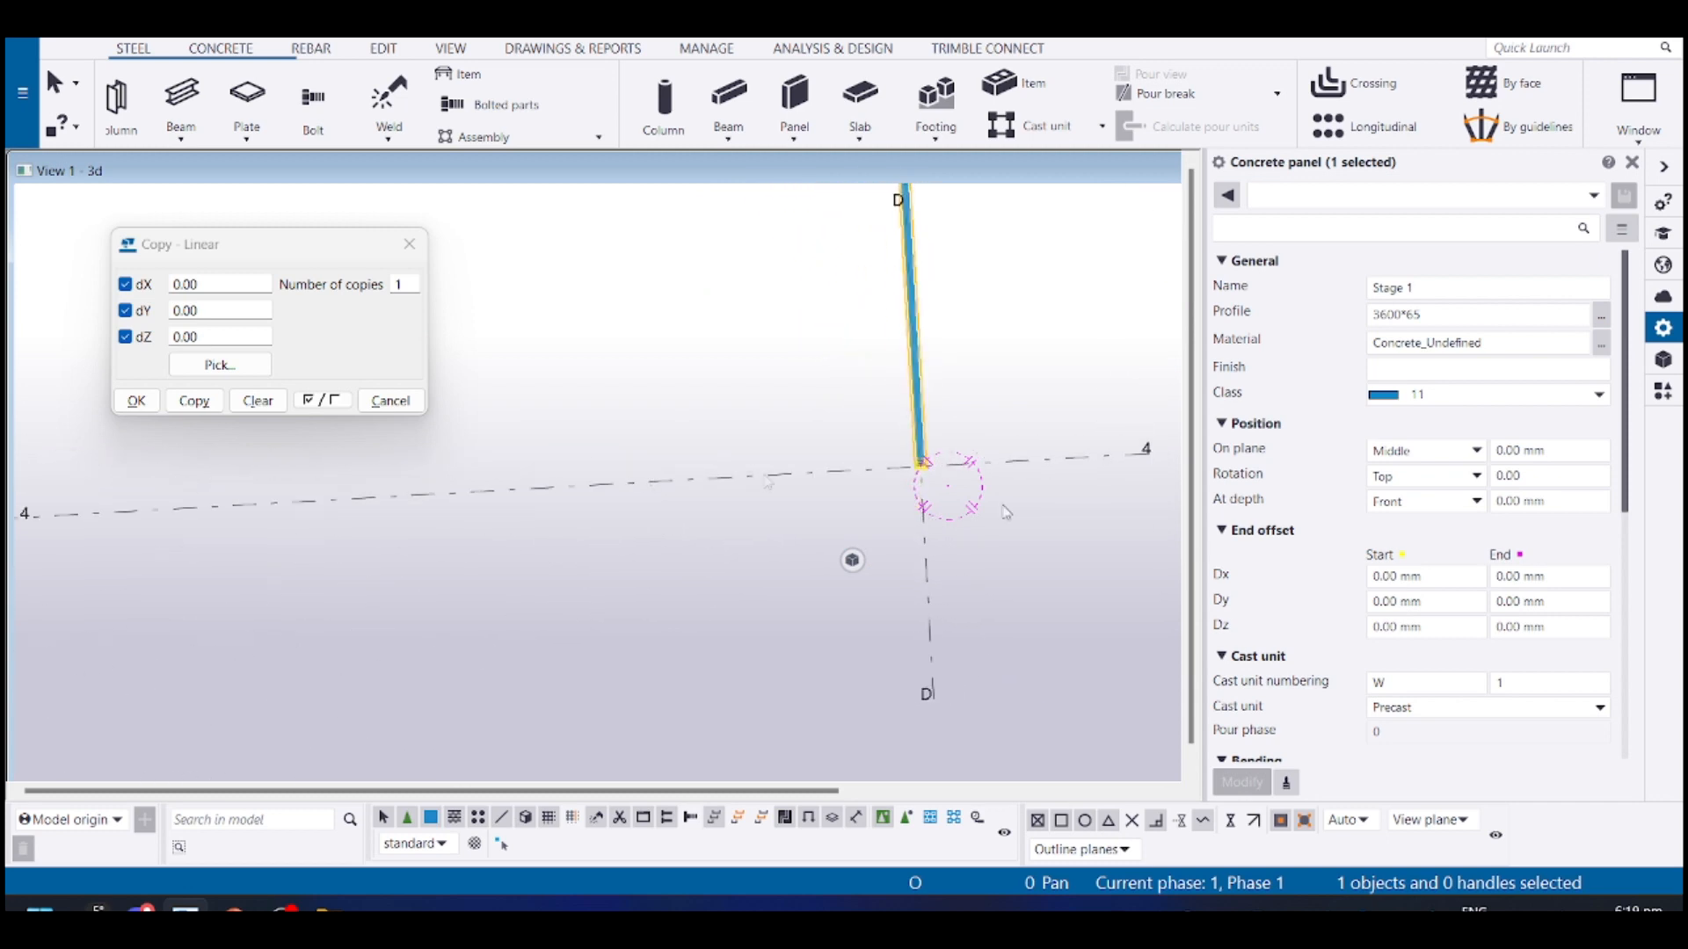
{"action": "middle_click_drag", "start_coordinate": [1005, 545], "coordinate": [908, 503], "text": "ctrl"}
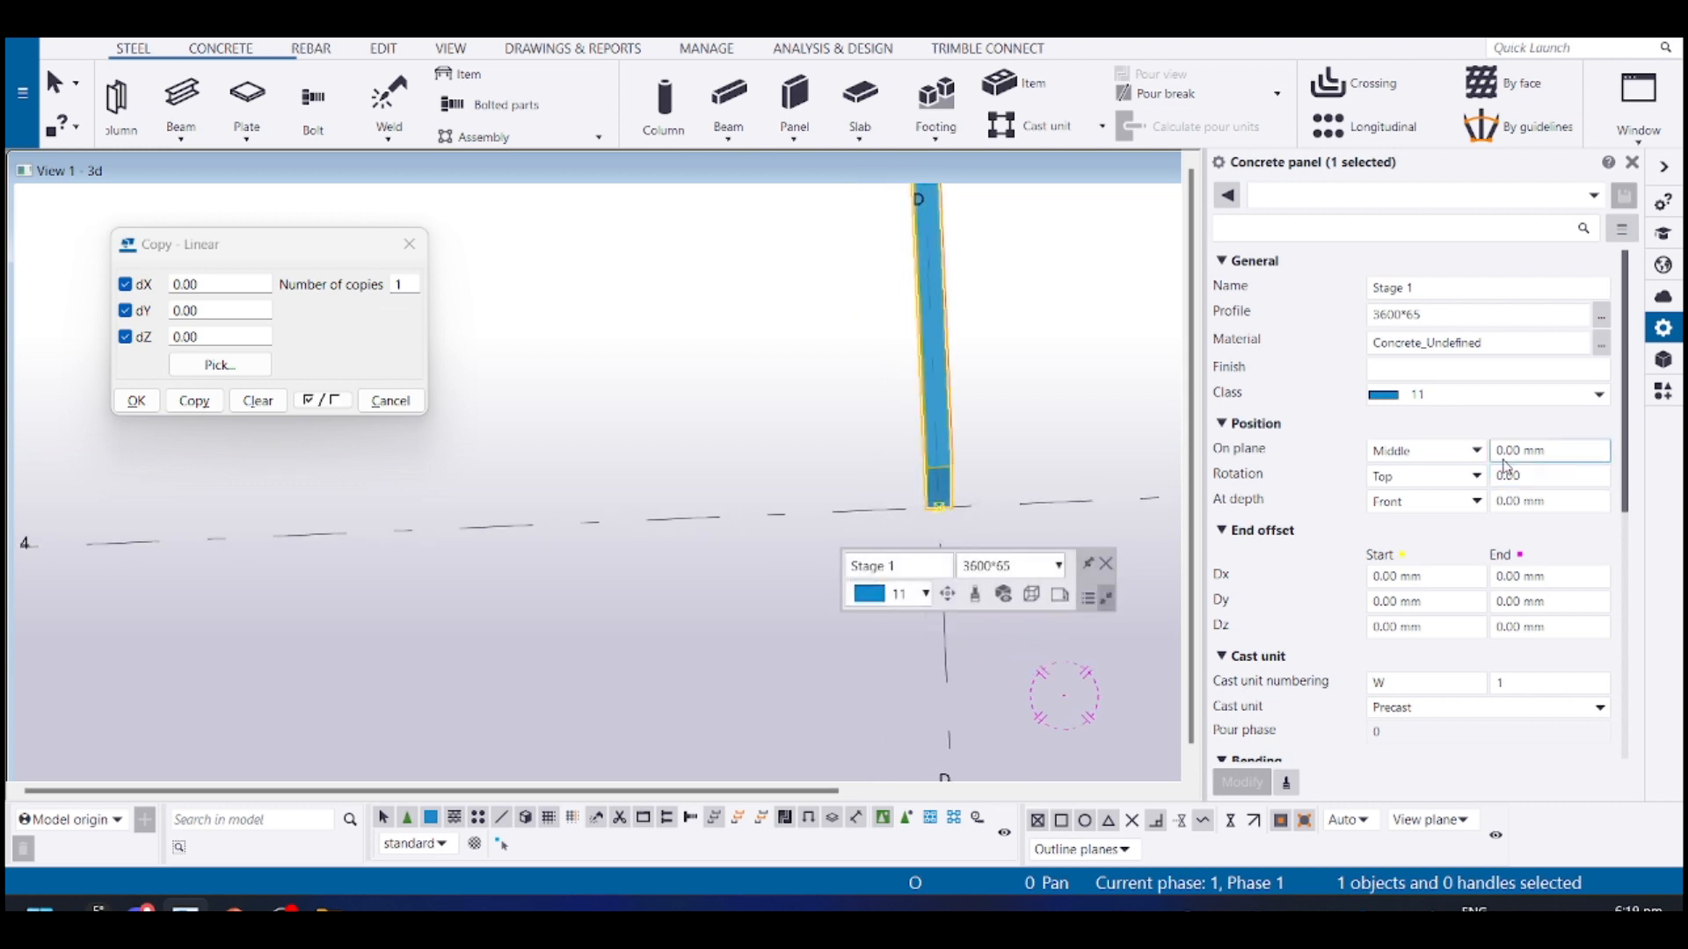
{"action": "left_click", "coordinate": [1450, 461]}
{"action": "left_click", "coordinate": [1422, 536]}
{"action": "left_click", "coordinate": [1455, 459]}
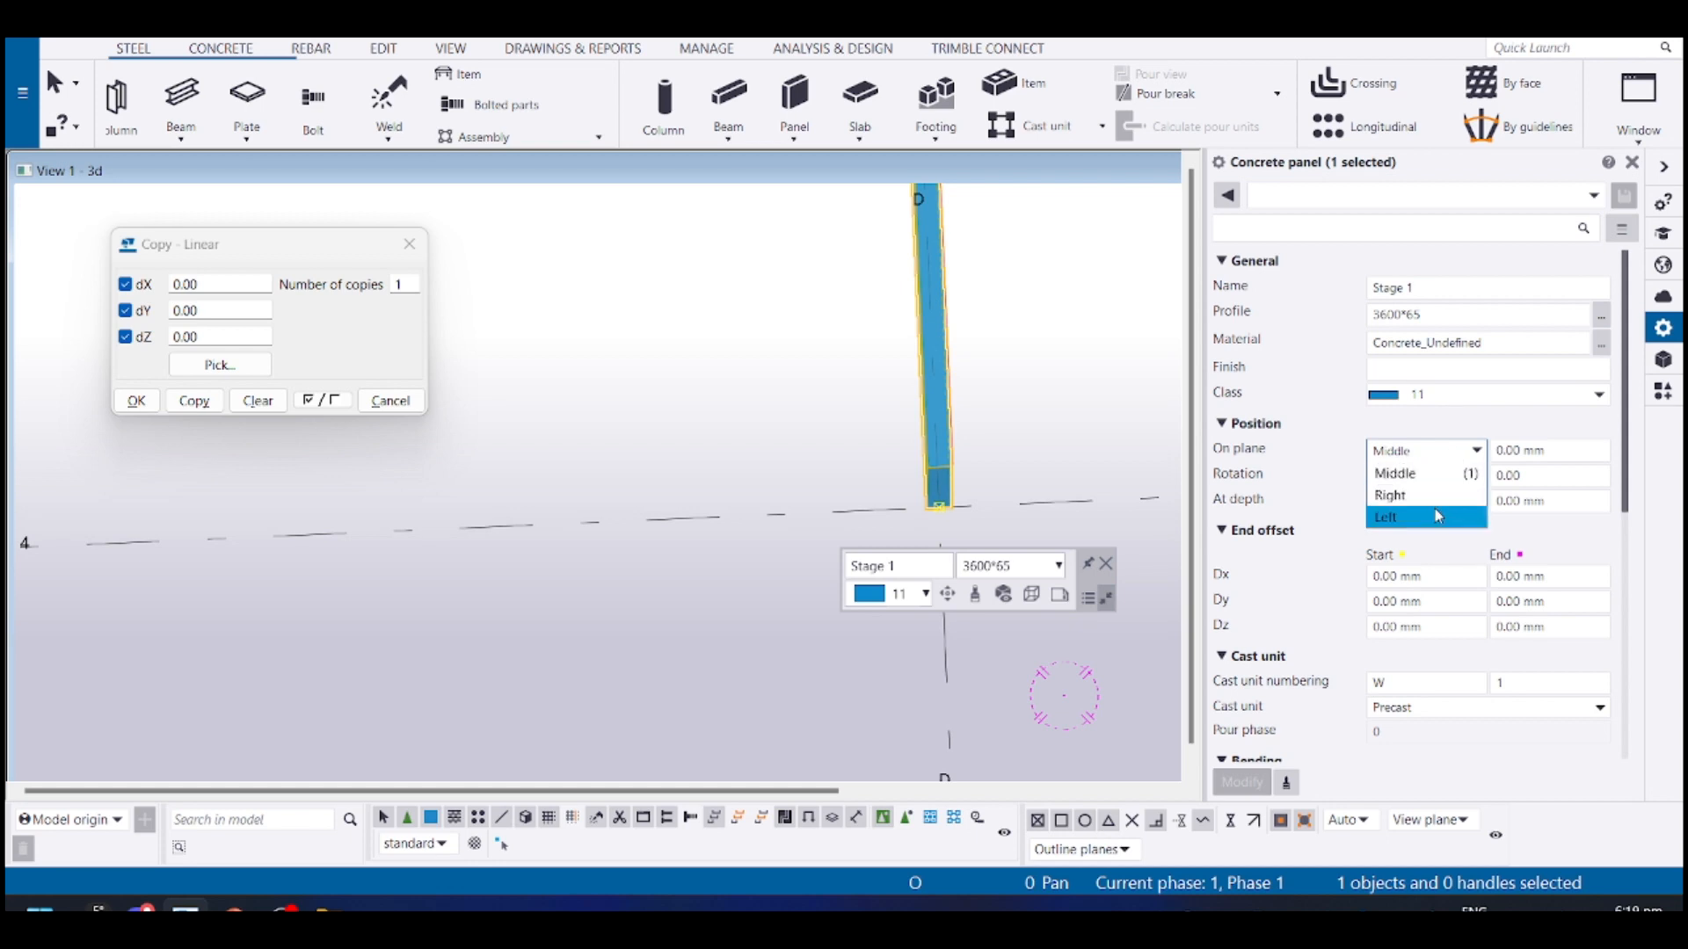
{"action": "left_click", "coordinate": [1435, 510]}
{"action": "left_click", "coordinate": [1241, 782]}
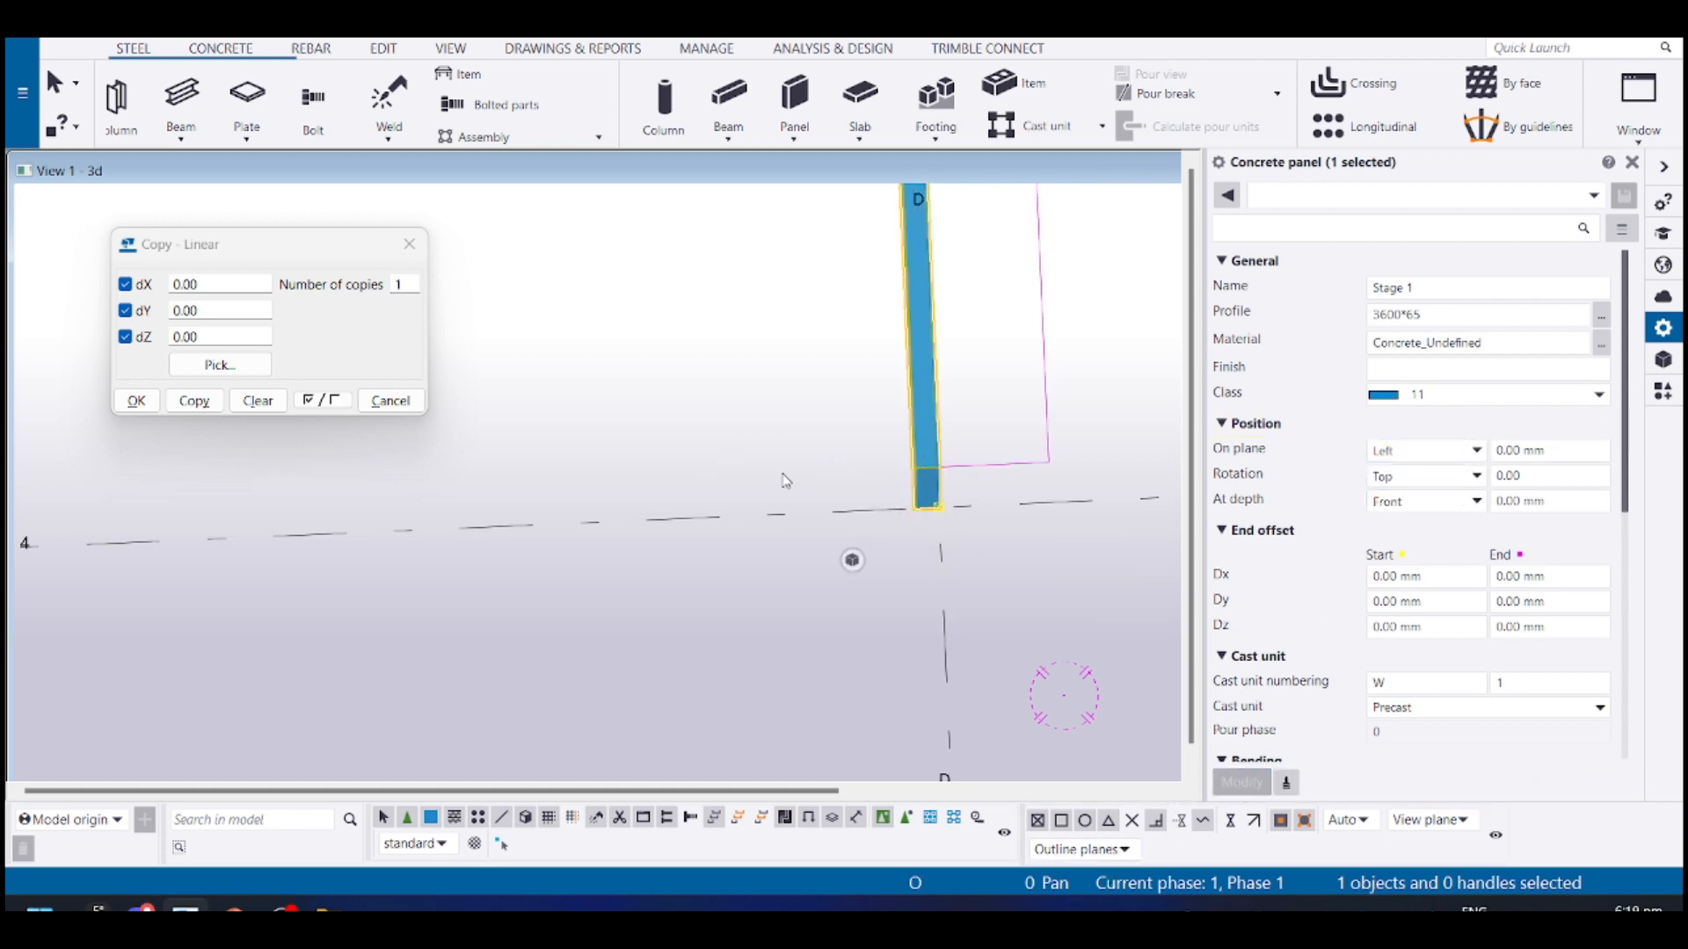
Apply the Right On plane position to the panel and switch it back to Left
{"action": "left_click", "coordinate": [1411, 450]}
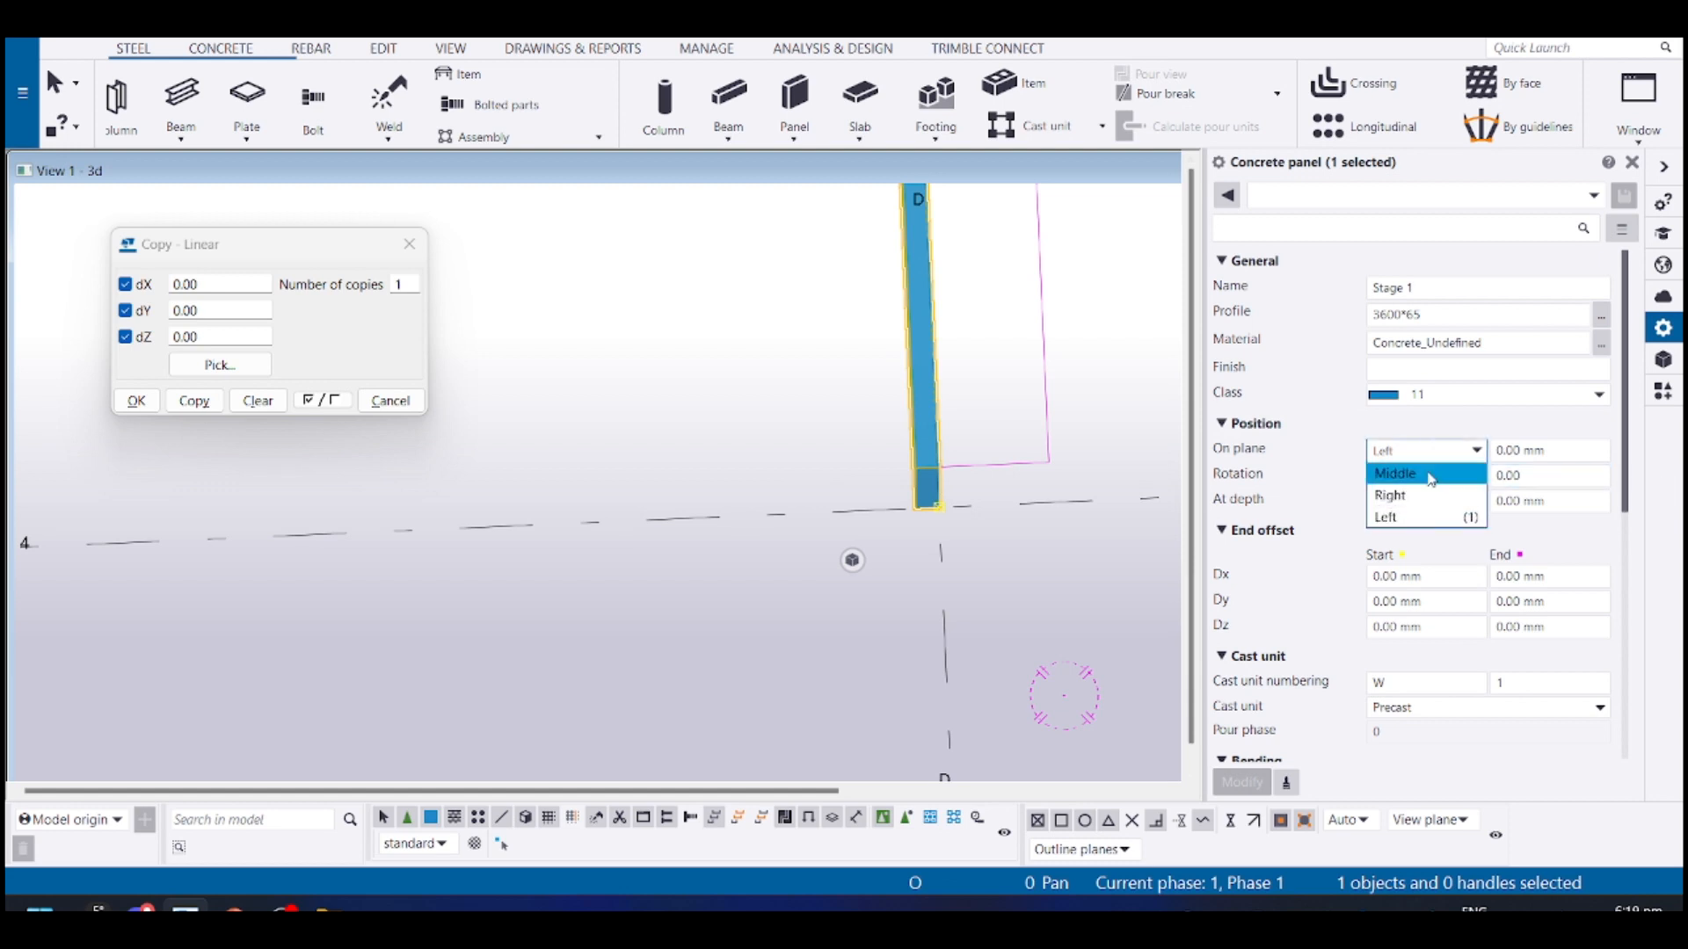
{"action": "left_click", "coordinate": [1407, 497]}
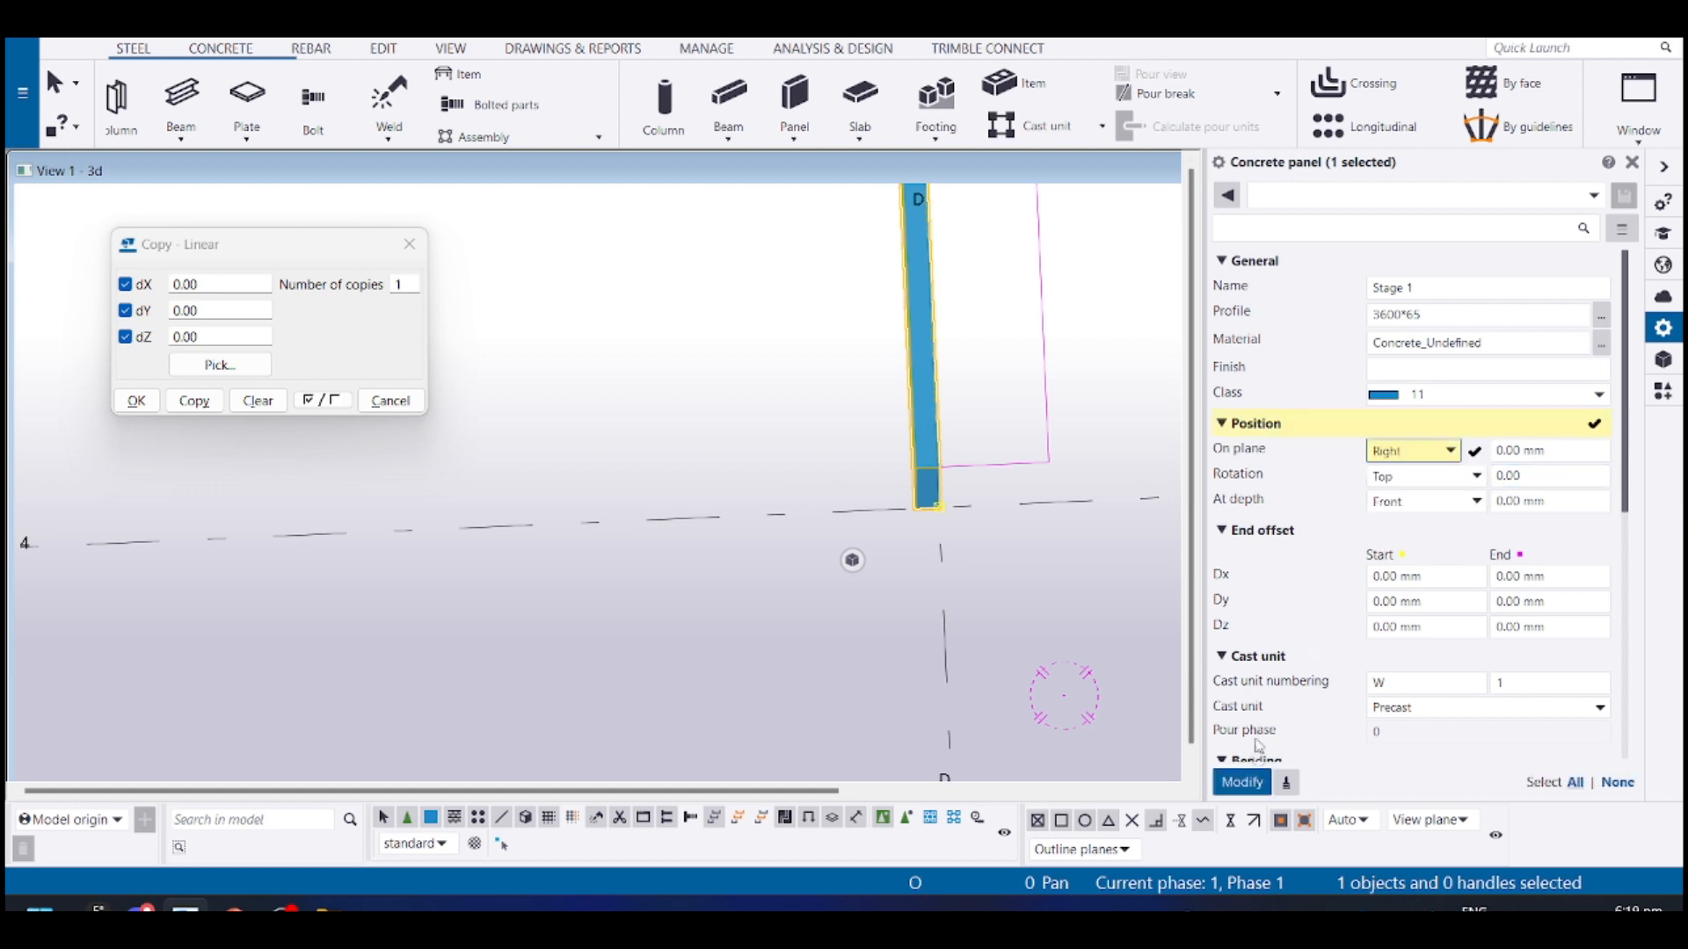
{"action": "left_click", "coordinate": [1242, 783]}
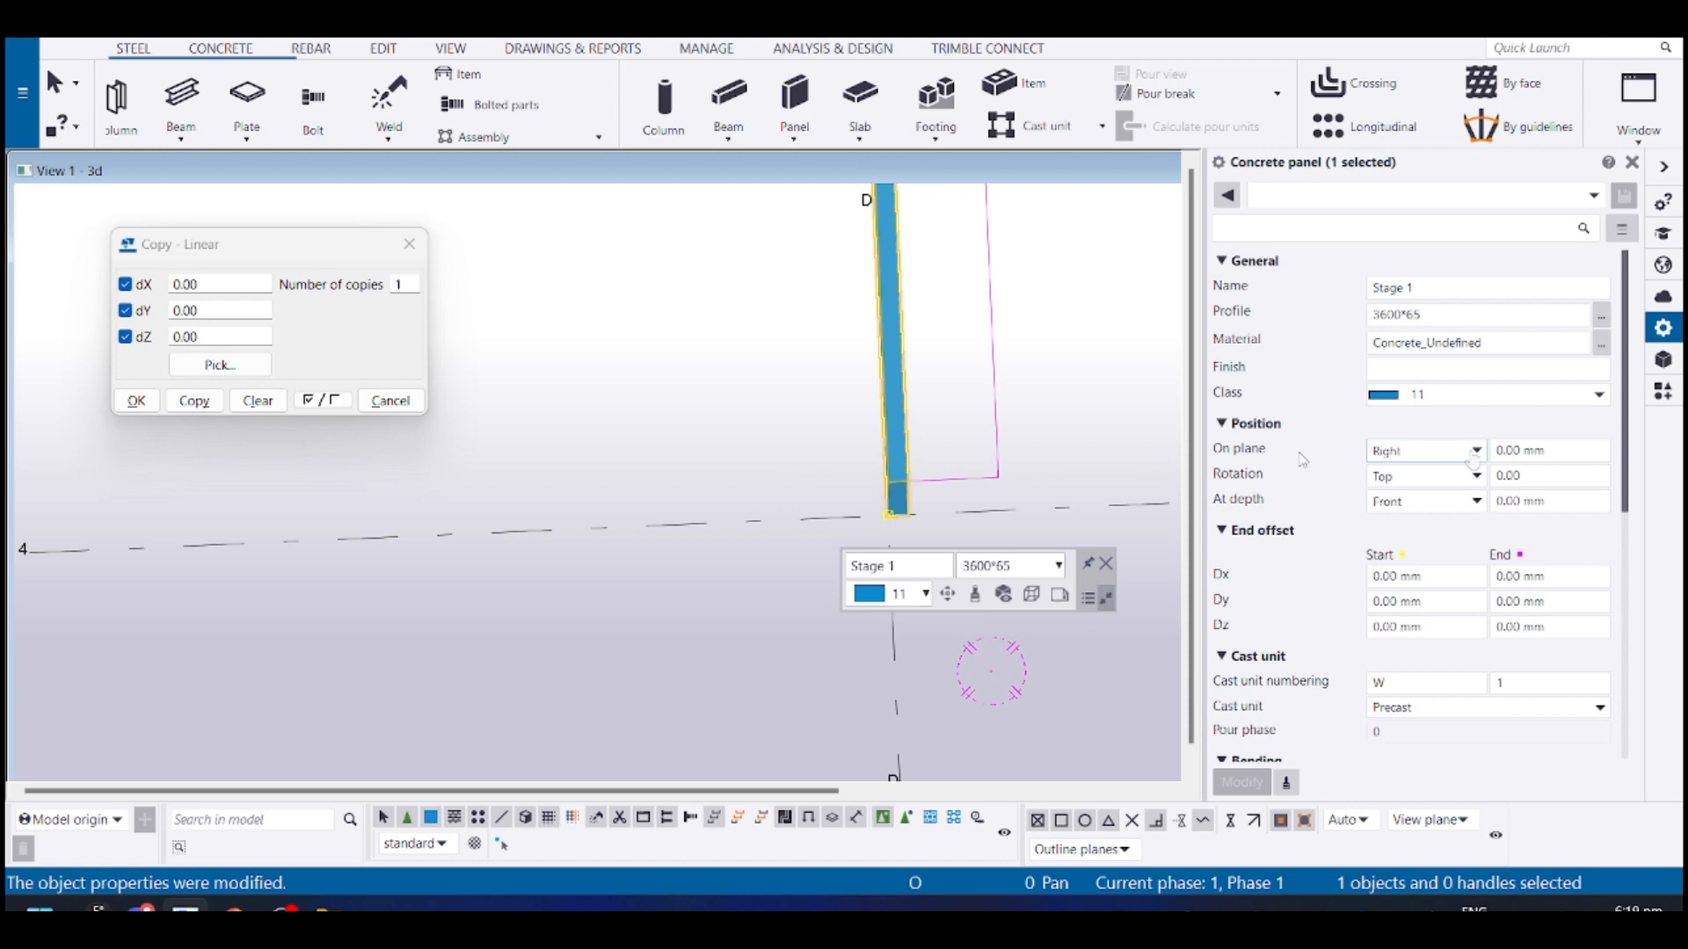
{"action": "left_click", "coordinate": [1442, 450]}
{"action": "left_click", "coordinate": [1446, 519]}
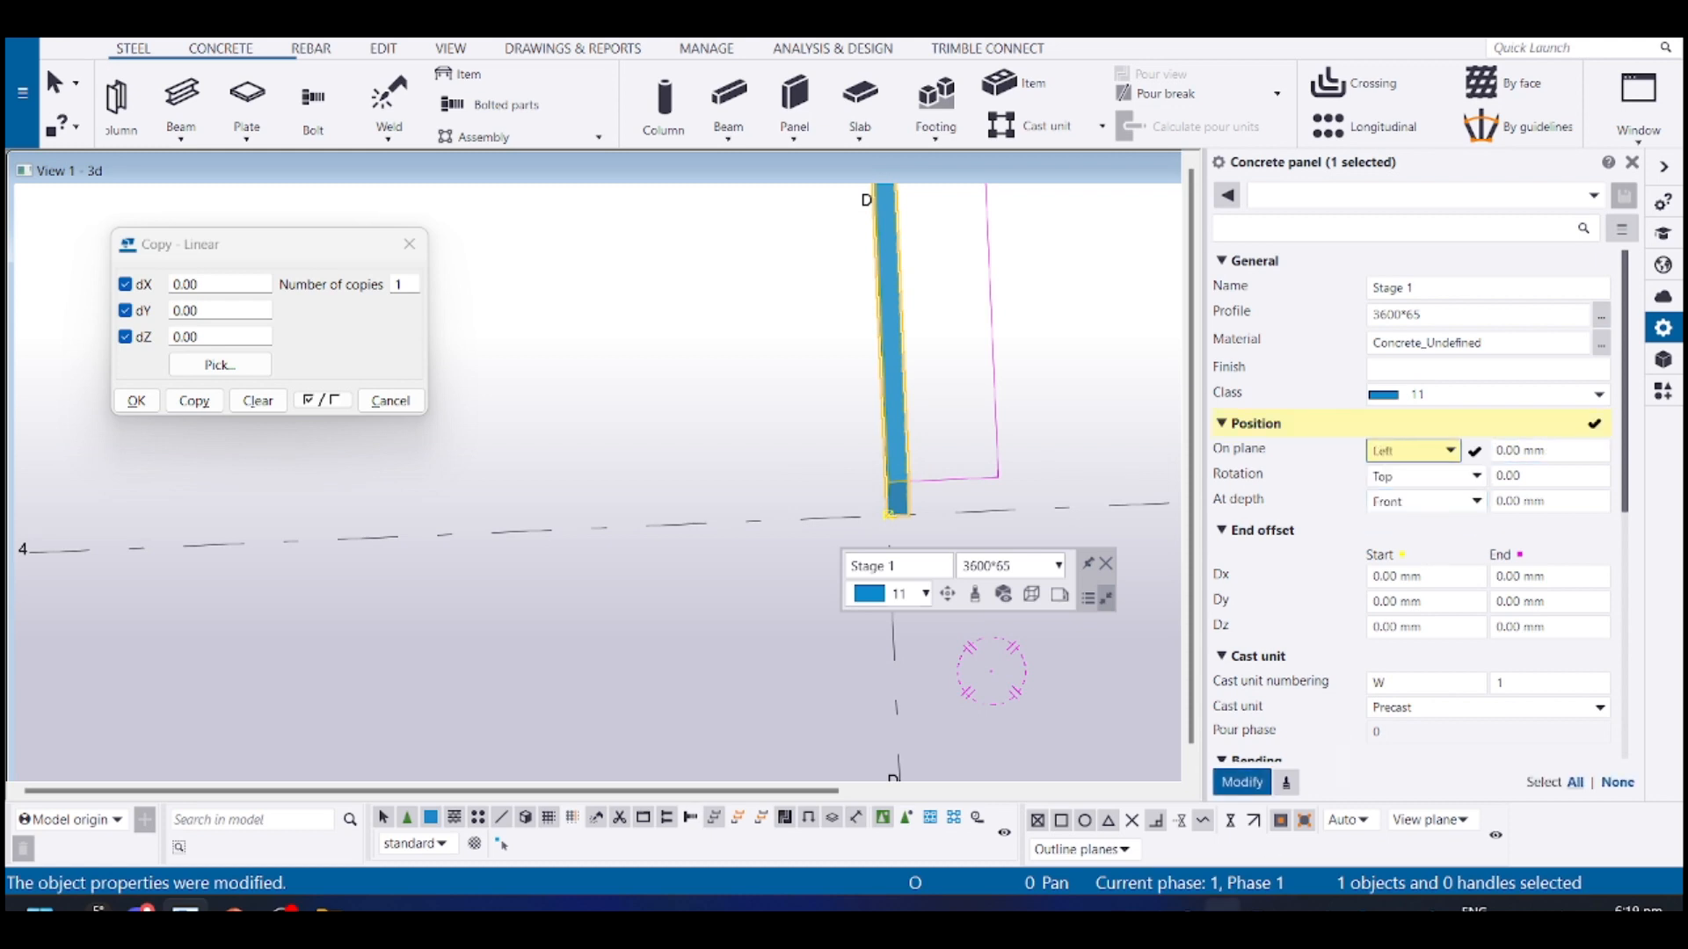
{"action": "left_click", "coordinate": [1242, 783]}
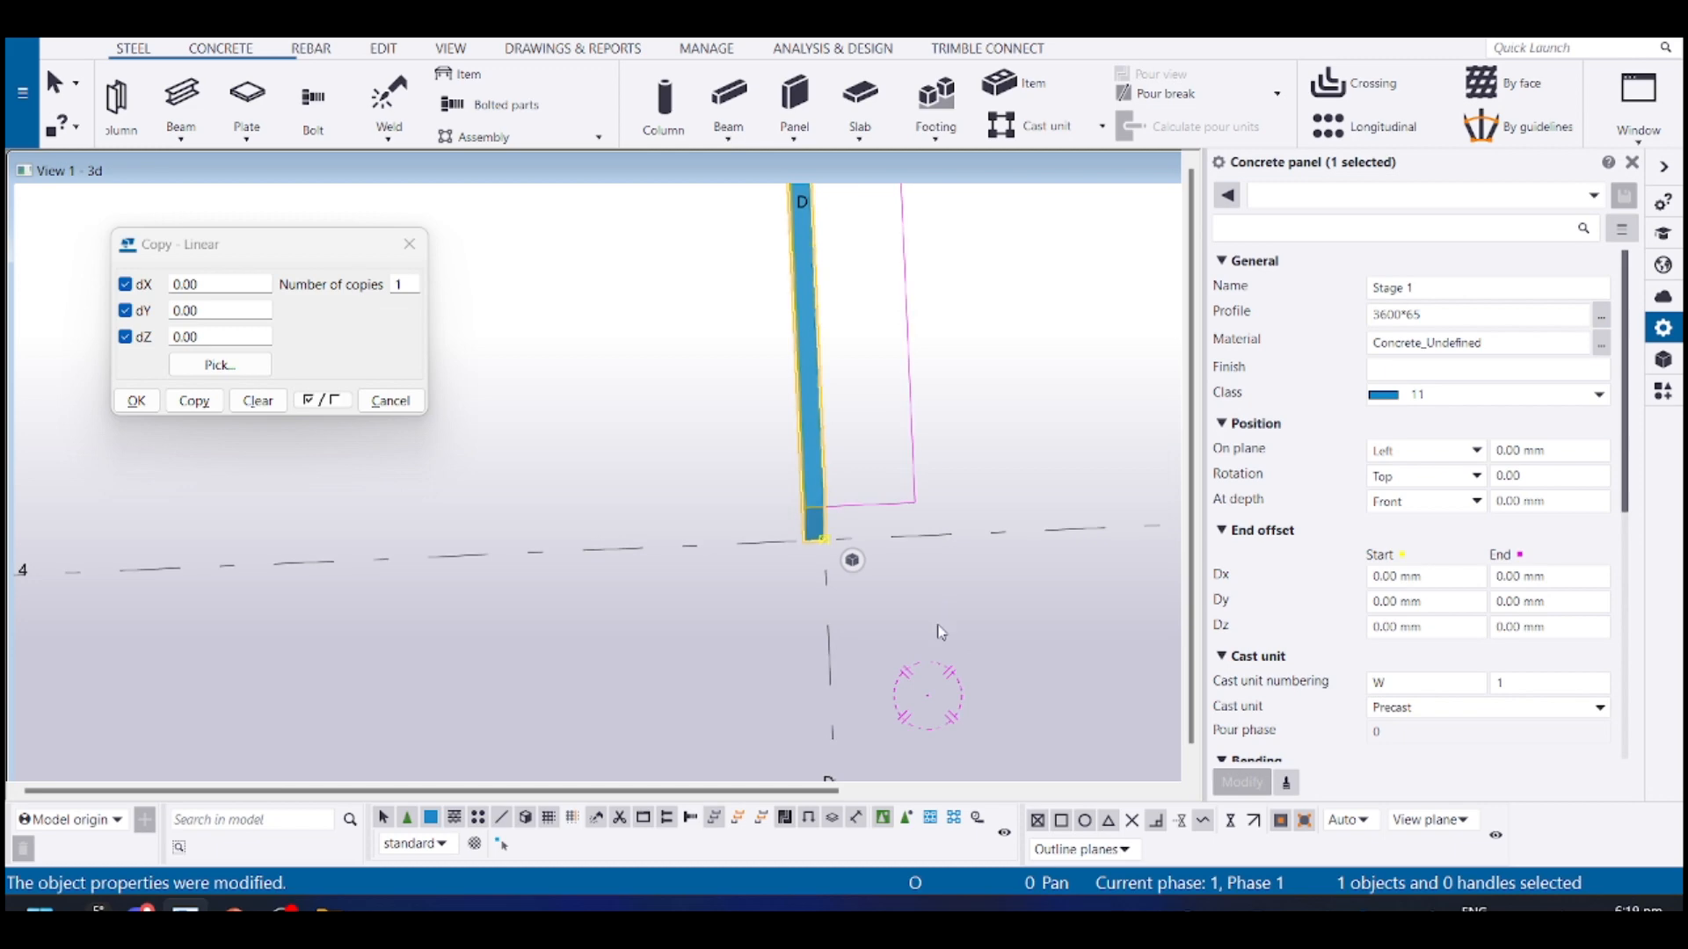
Return View 1 to plane view and select the panel on line D beside grid line 4
{"action": "key", "text": "ctrl+p"}
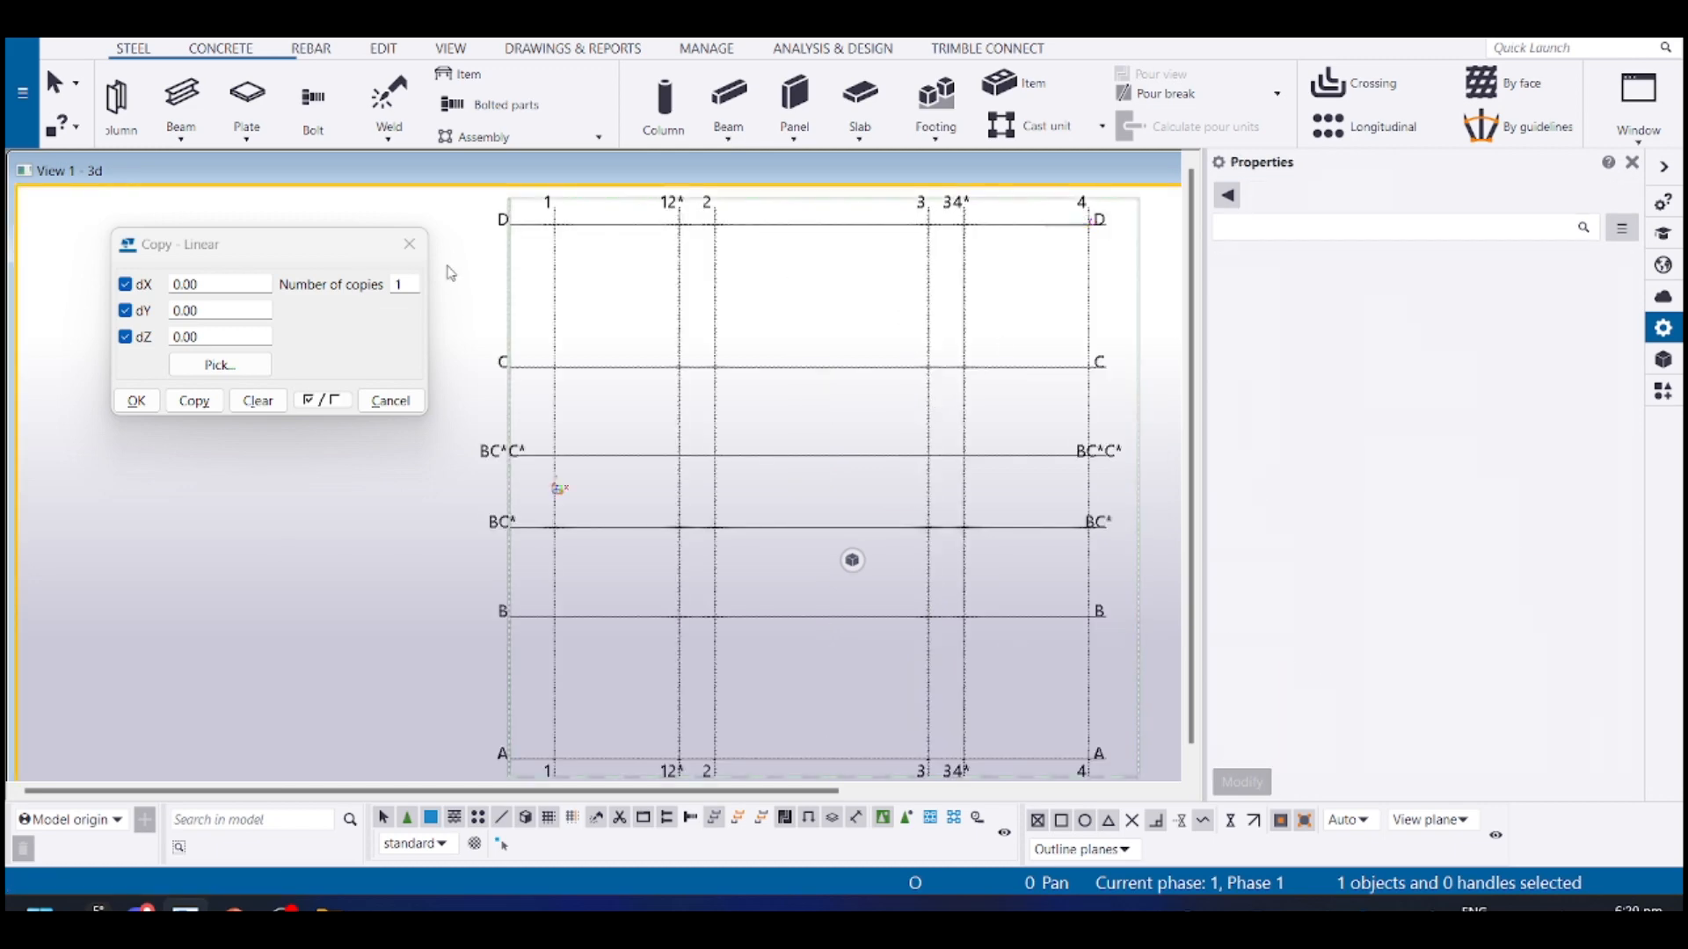
{"action": "scroll", "coordinate": [381, 663], "scroll_direction": "up", "scroll_amount": 5}
{"action": "scroll", "coordinate": [465, 545], "scroll_direction": "up", "scroll_amount": 5}
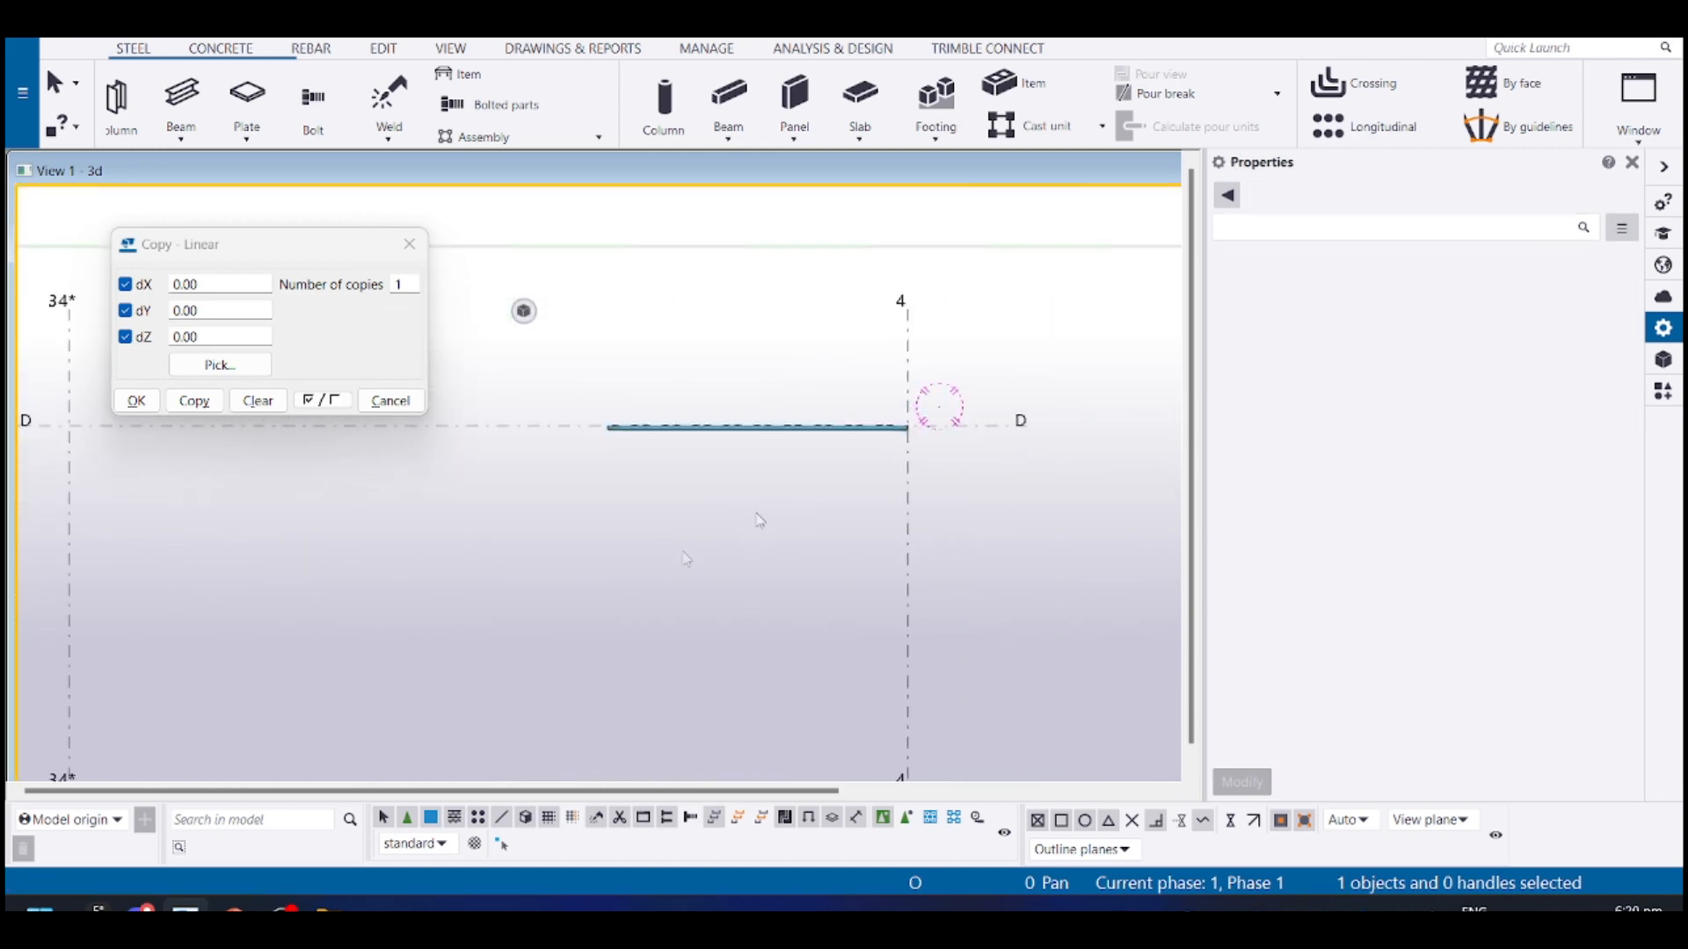
{"action": "left_click_drag", "start_coordinate": [629, 488], "coordinate": [1016, 601]}
{"action": "scroll", "coordinate": [949, 552], "scroll_direction": "up", "scroll_amount": 2}
{"action": "mouse_move", "coordinate": [949, 552]}
{"action": "middle_mouse_down"}
{"action": "mouse_move", "coordinate": [910, 561]}
{"action": "mouse_move", "coordinate": [941, 568]}
{"action": "middle_mouse_up"}
{"action": "key", "text": "Return"}
{"action": "middle_click_drag", "start_coordinate": [836, 467], "coordinate": [961, 516]}
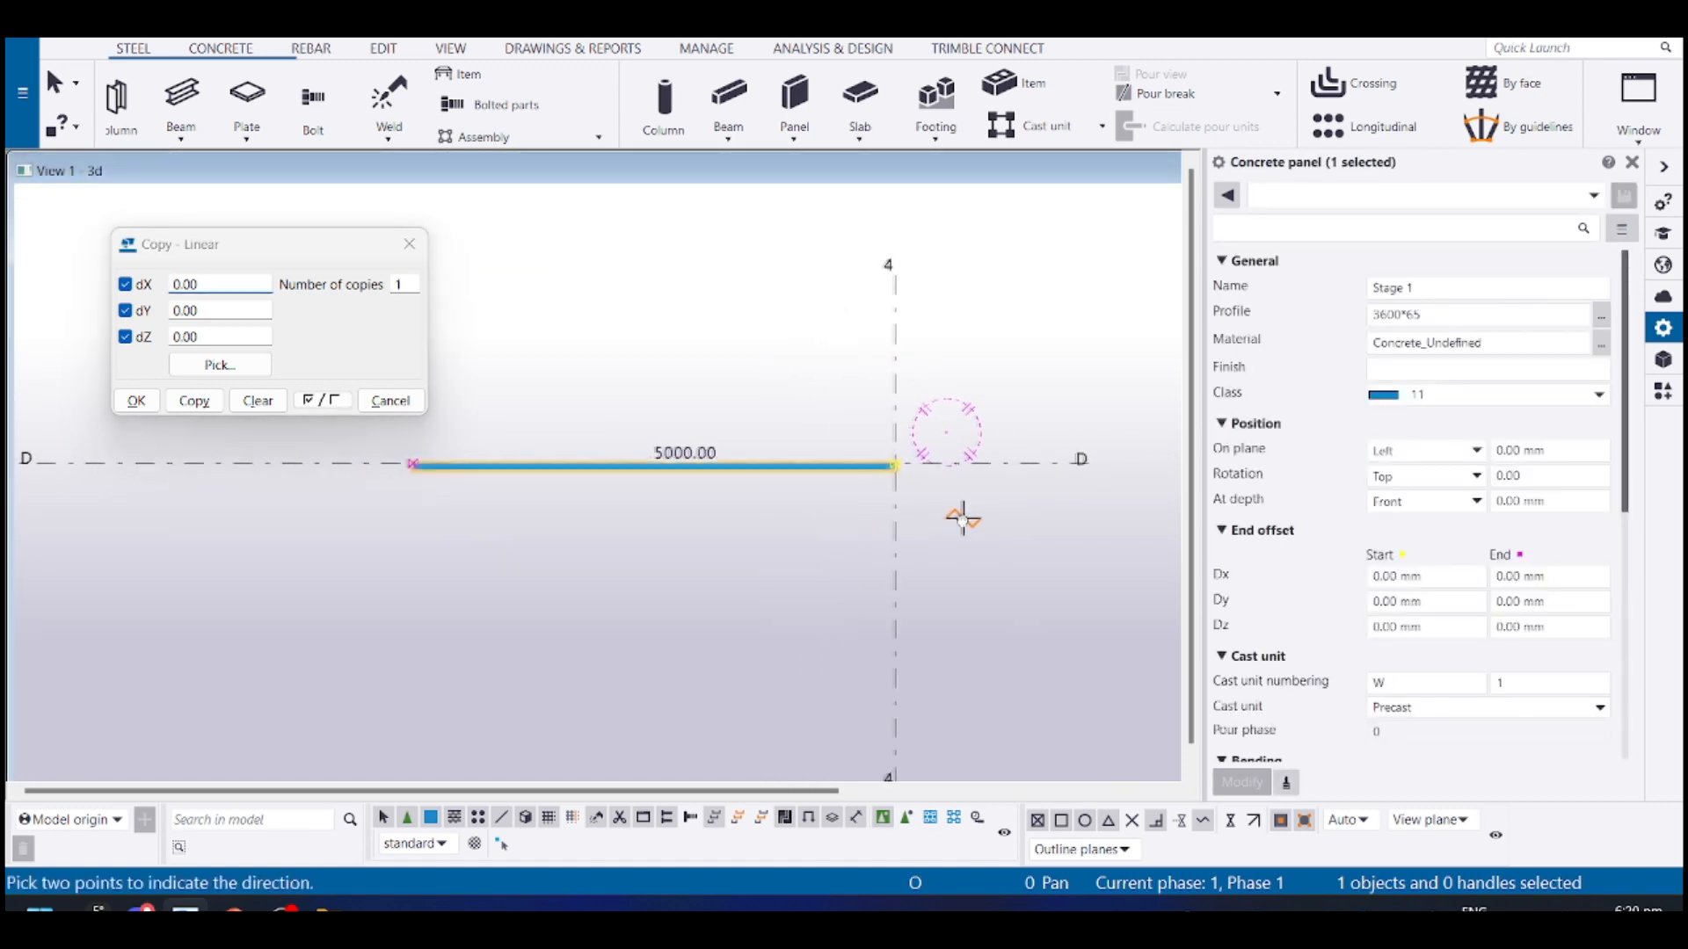
{"action": "key", "text": "Escape"}
{"action": "left_click", "coordinate": [1016, 555]}
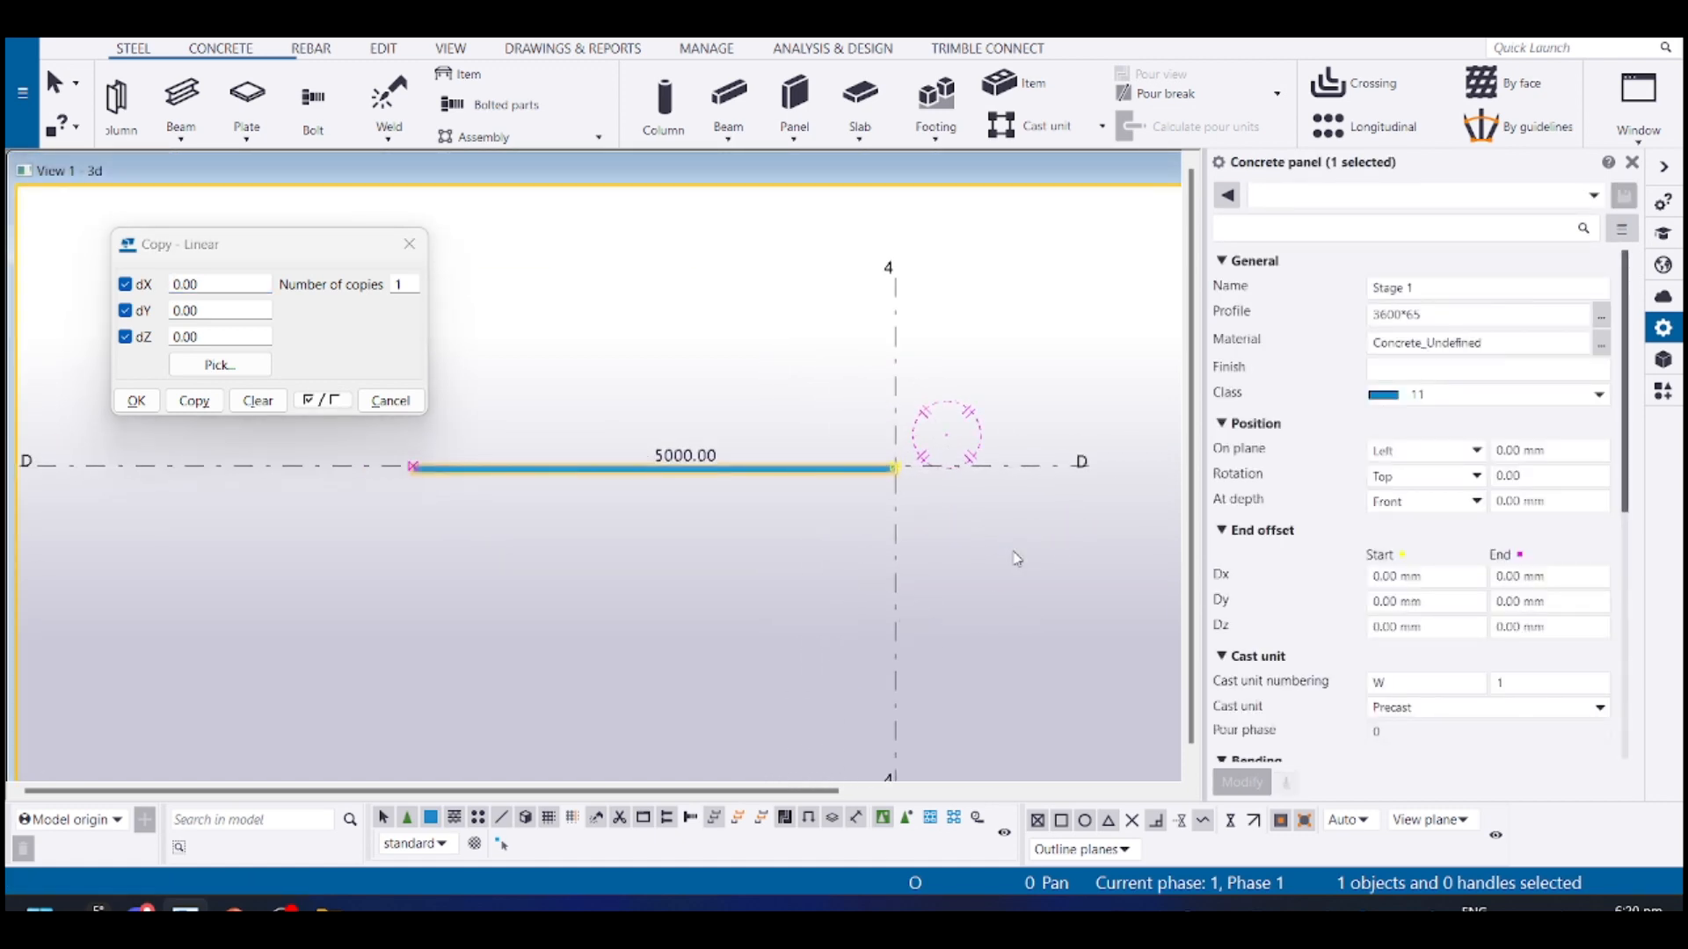
{"action": "middle_click_drag", "start_coordinate": [1021, 508], "coordinate": [1035, 507]}
Search the applications and components catalog for "wall" and open the Wall layout component's settings
{"action": "left_click", "coordinate": [1657, 393]}
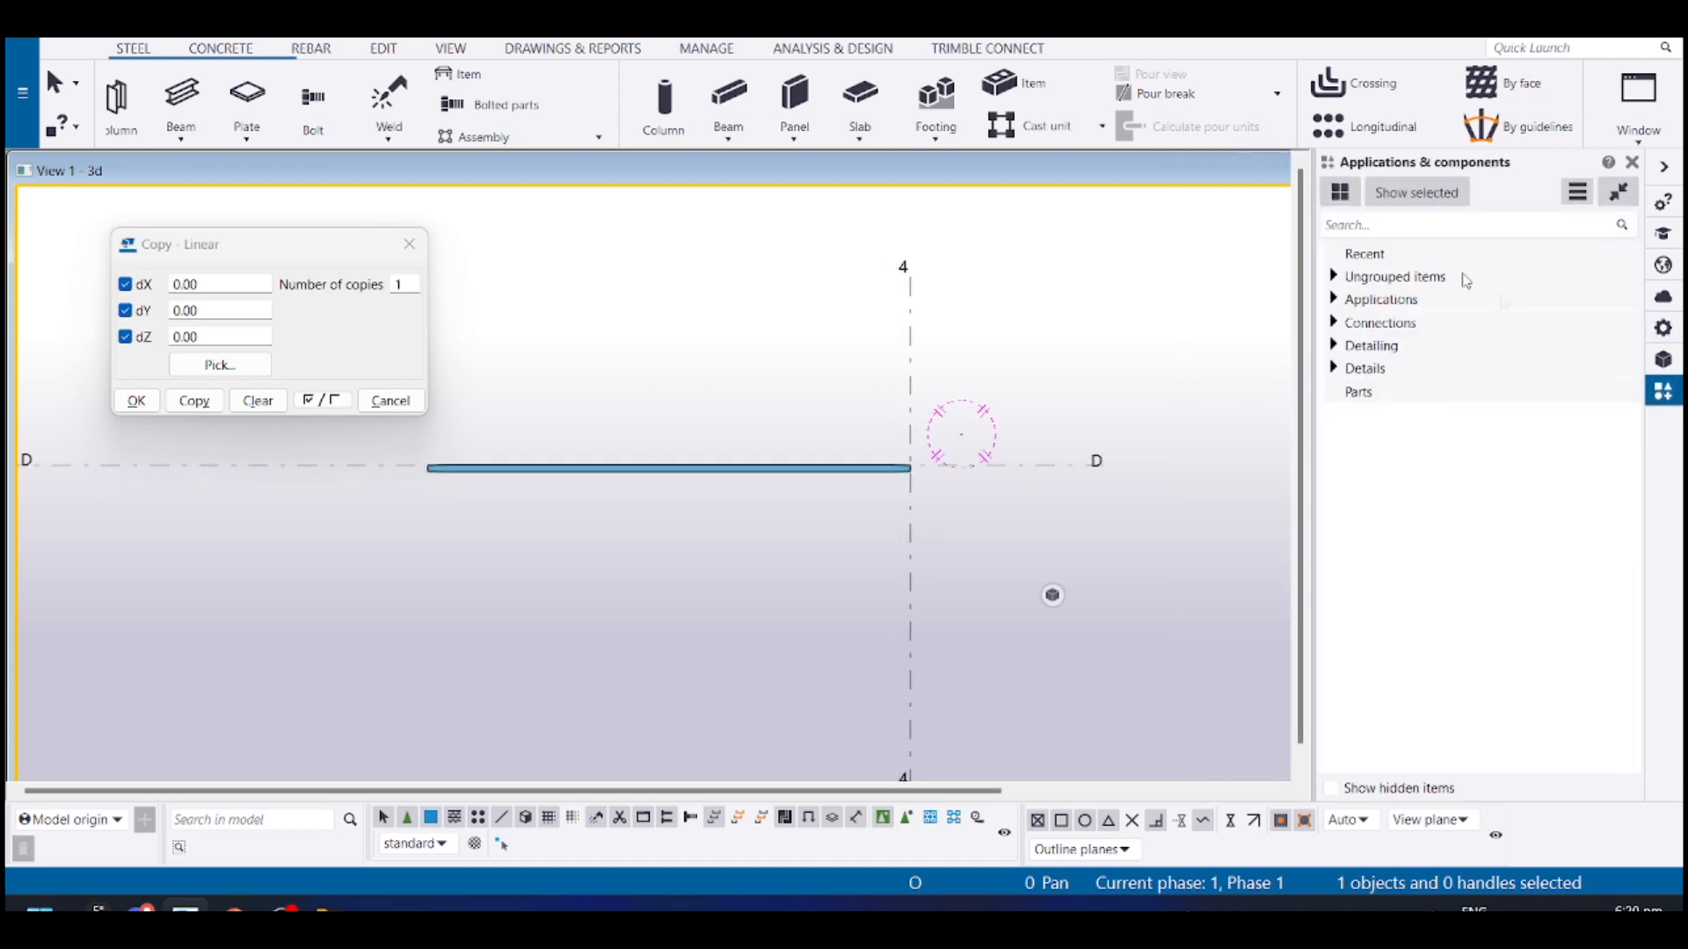
{"action": "left_click", "coordinate": [1332, 225]}
{"action": "type", "text": "wall"}
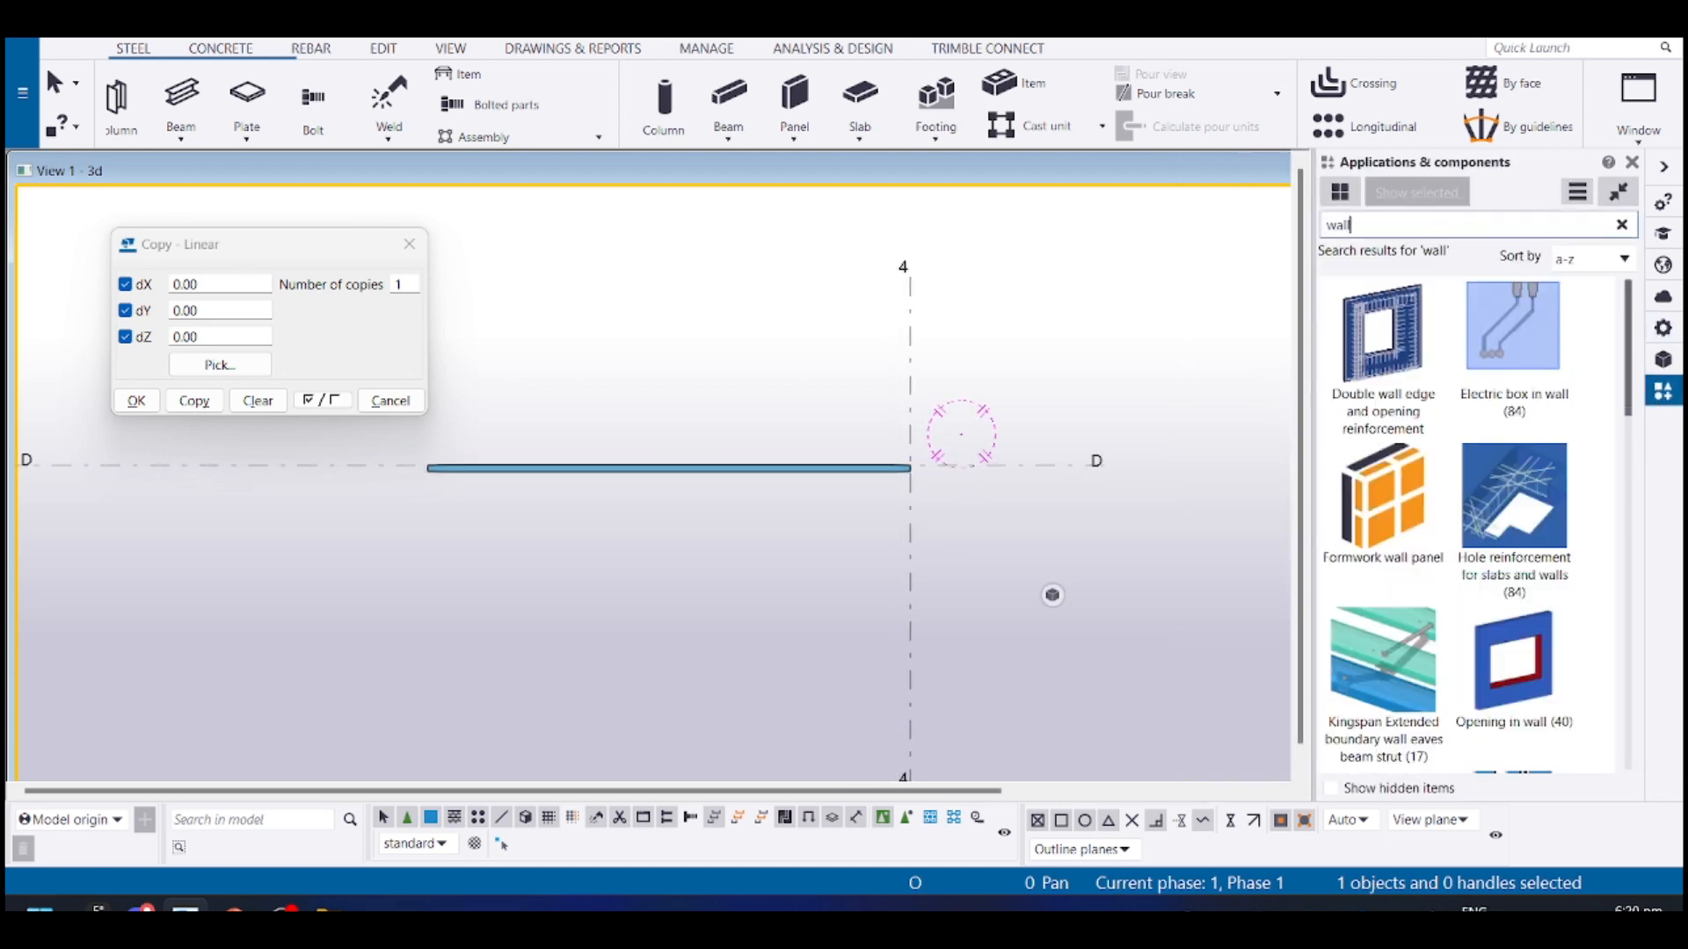
{"action": "scroll", "coordinate": [1486, 580], "scroll_direction": "down", "scroll_amount": 5}
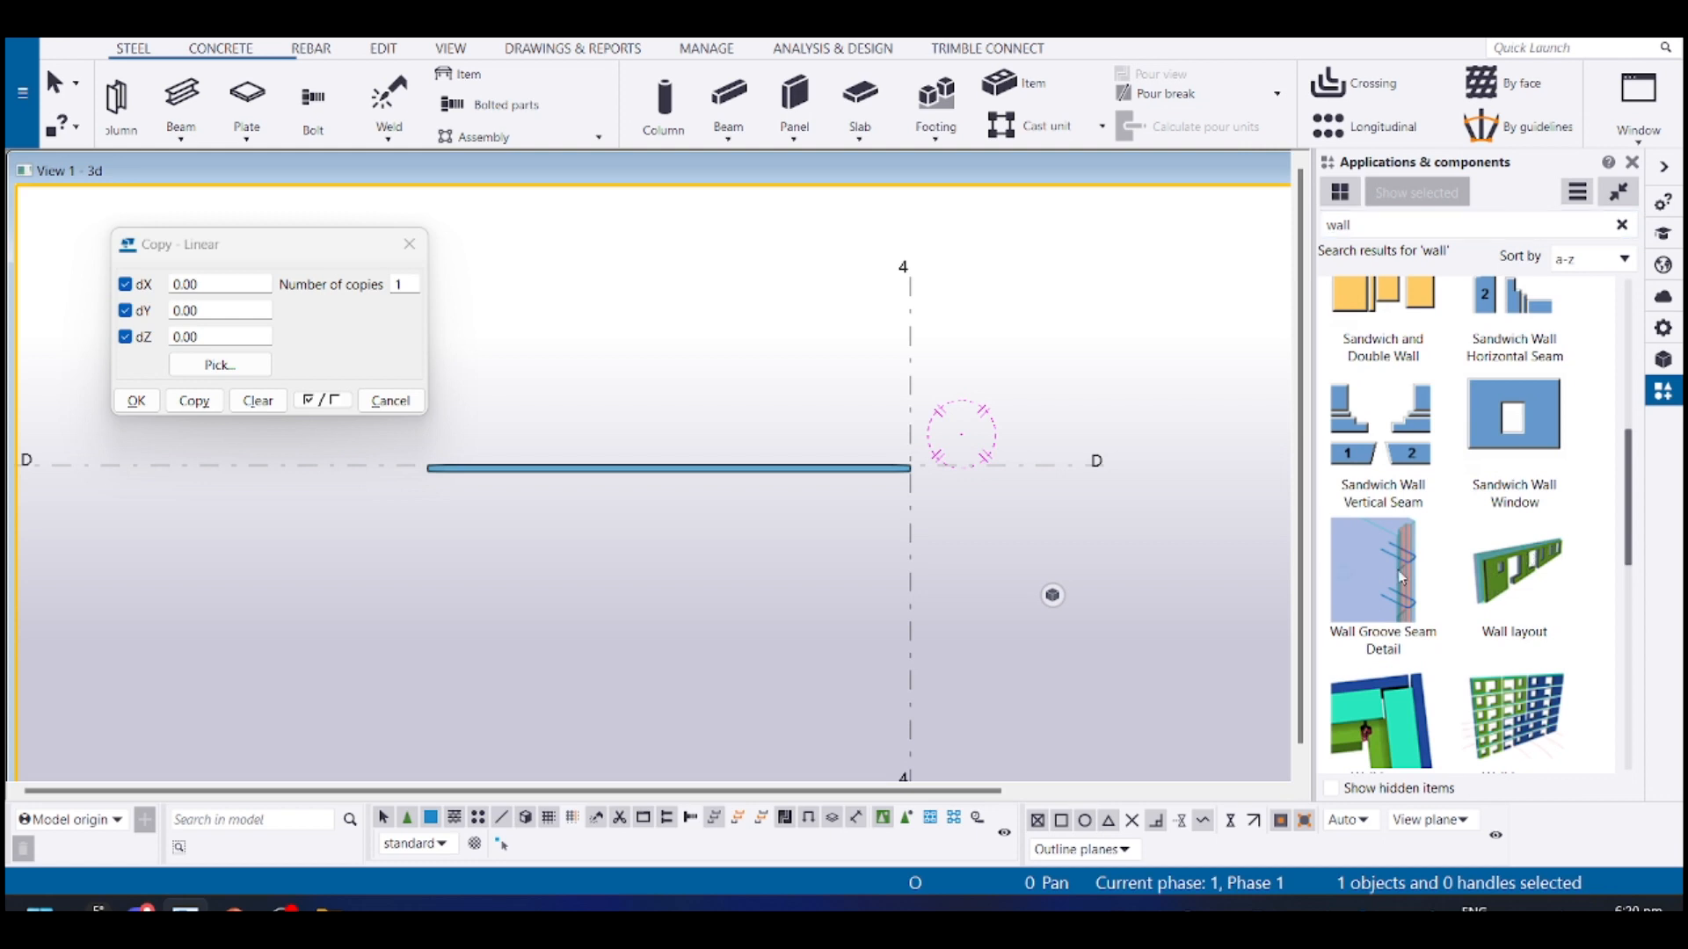
{"action": "double_click", "coordinate": [1514, 576]}
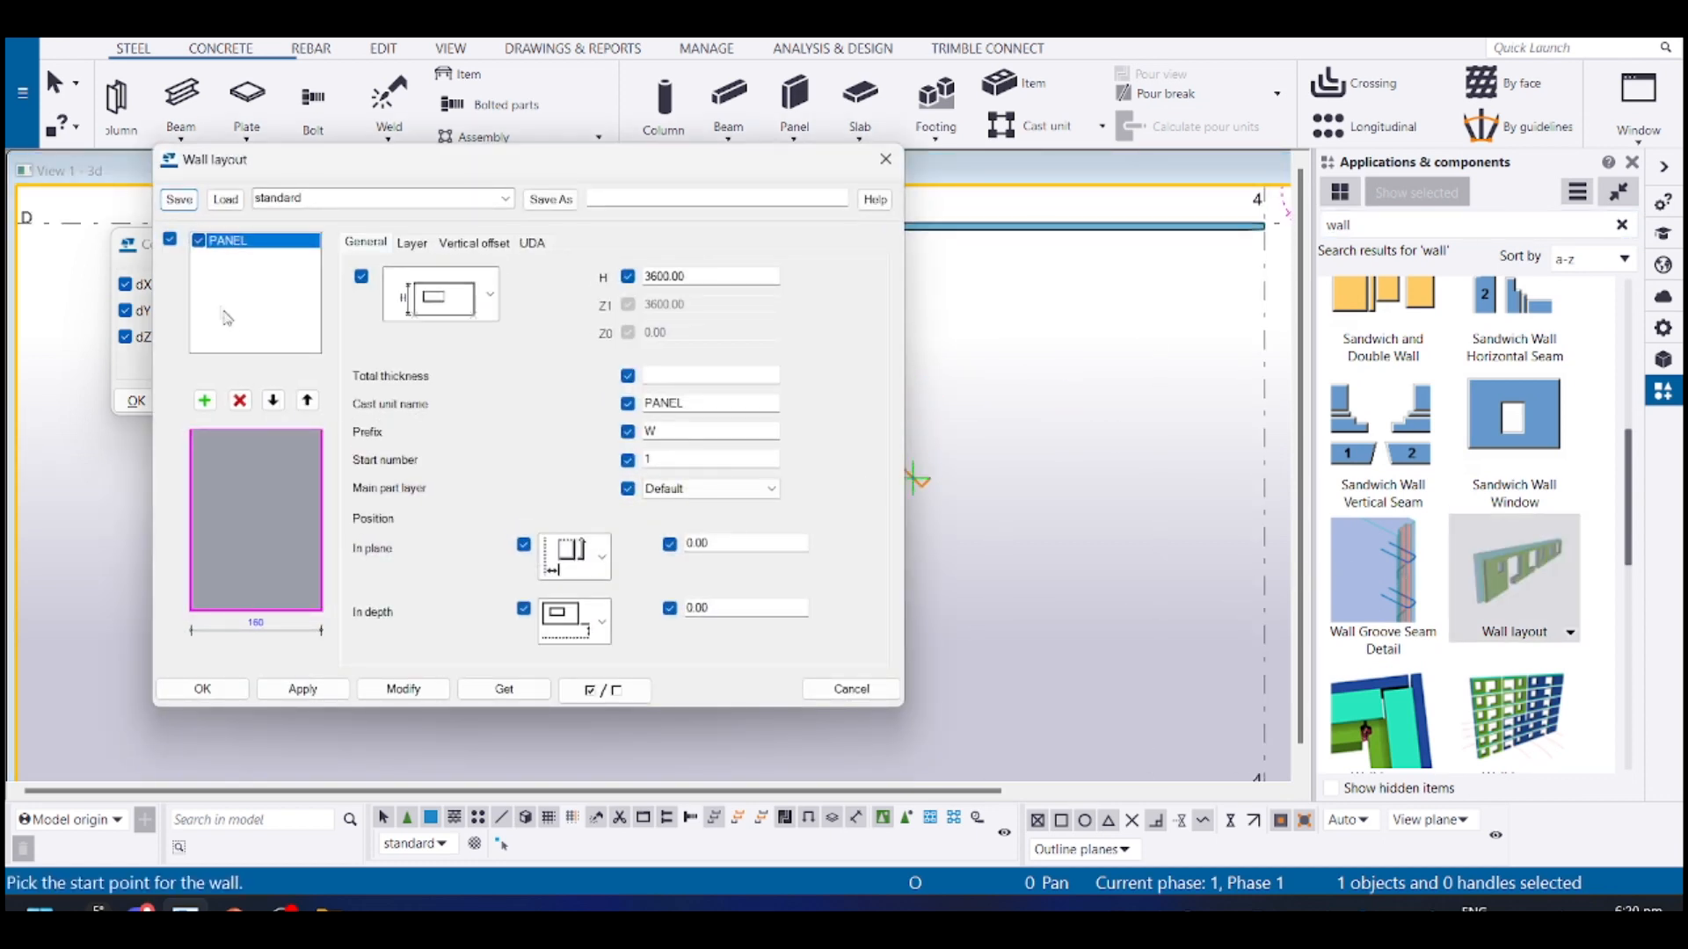
Add a second layer to the wall layout and set the PANEL layer's thickness to 65 mm
{"action": "left_click", "coordinate": [205, 401]}
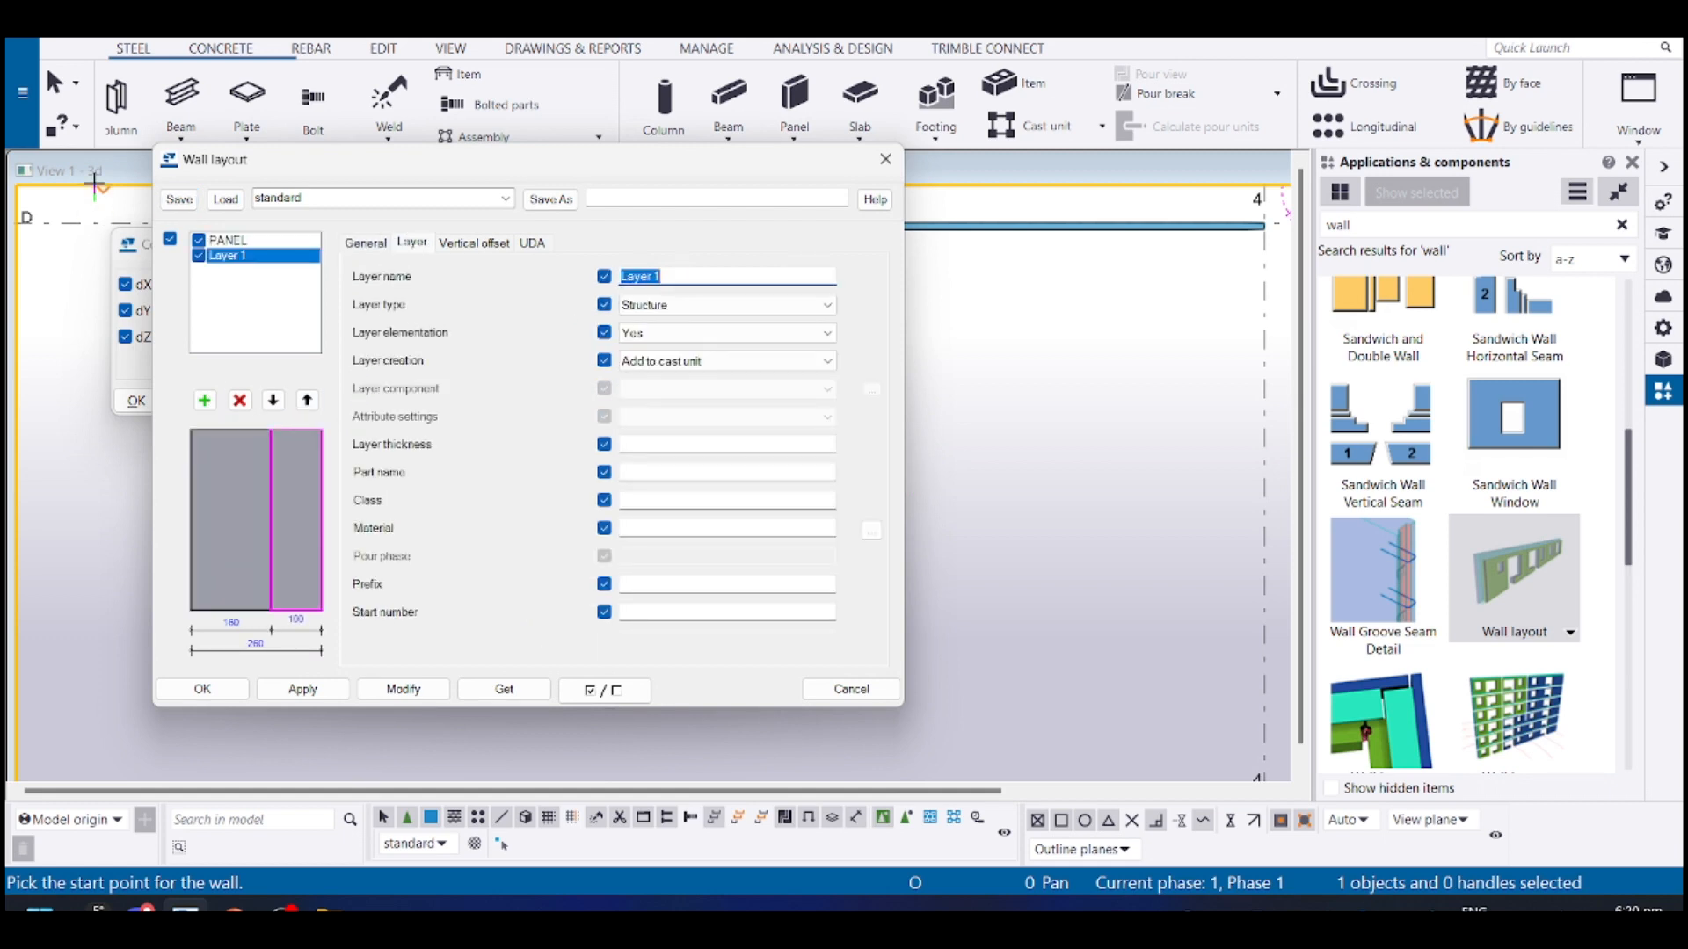
{"action": "left_click", "coordinate": [219, 242]}
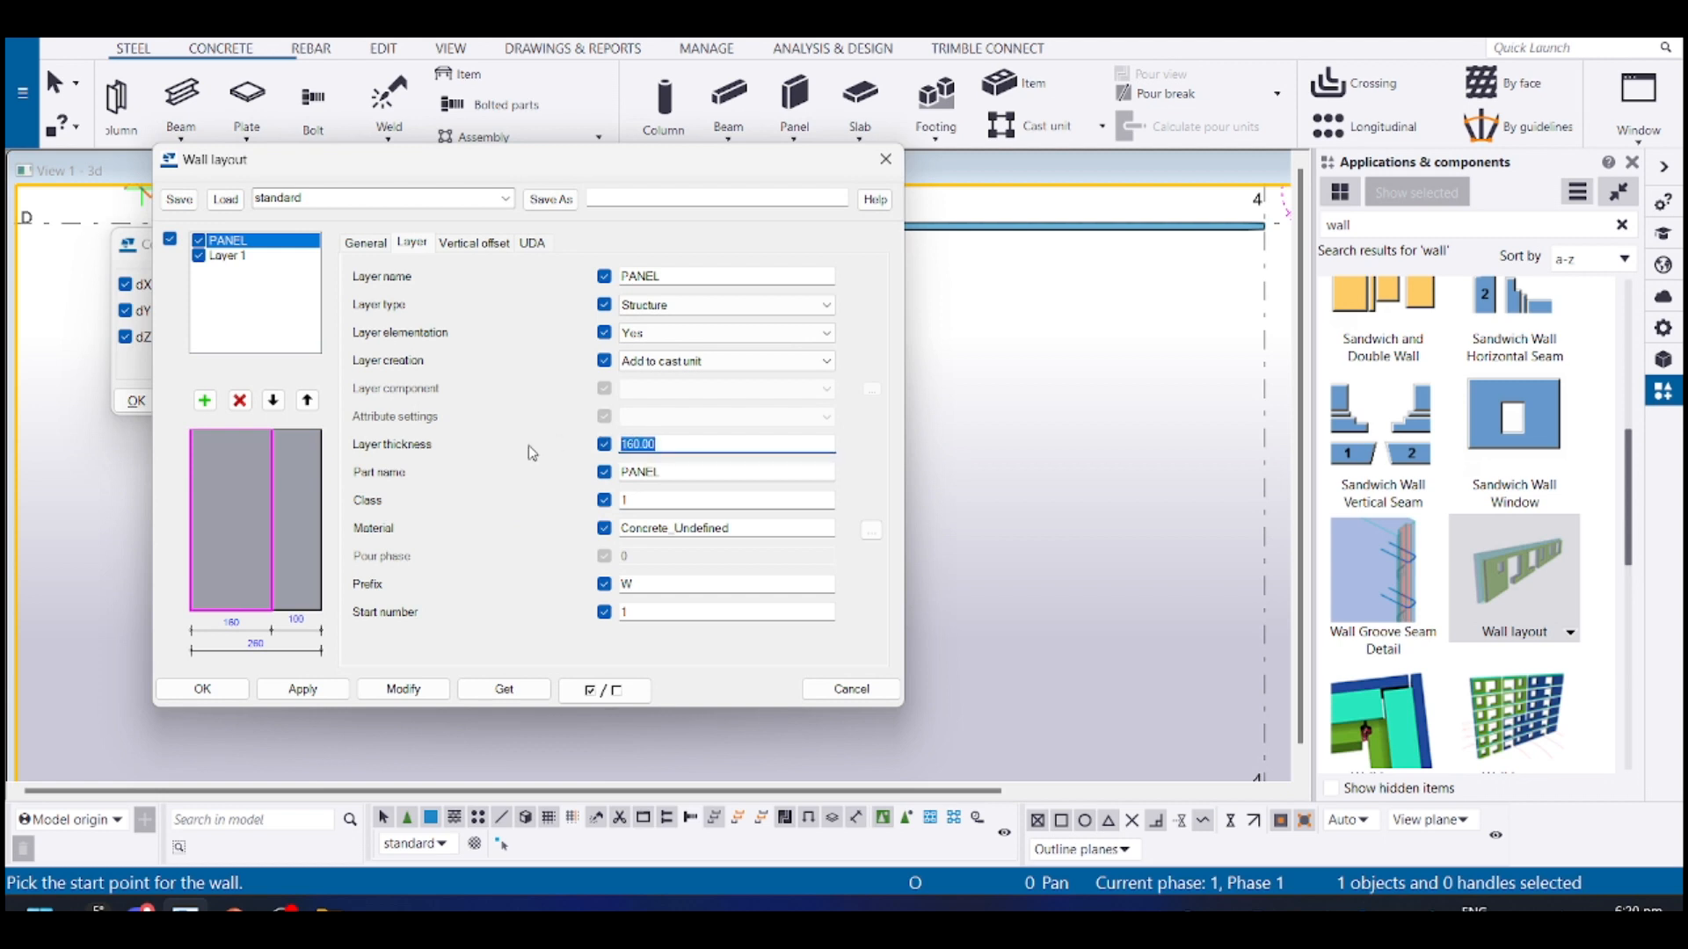
{"action": "type", "text": "65"}
{"action": "left_click", "coordinate": [227, 243]}
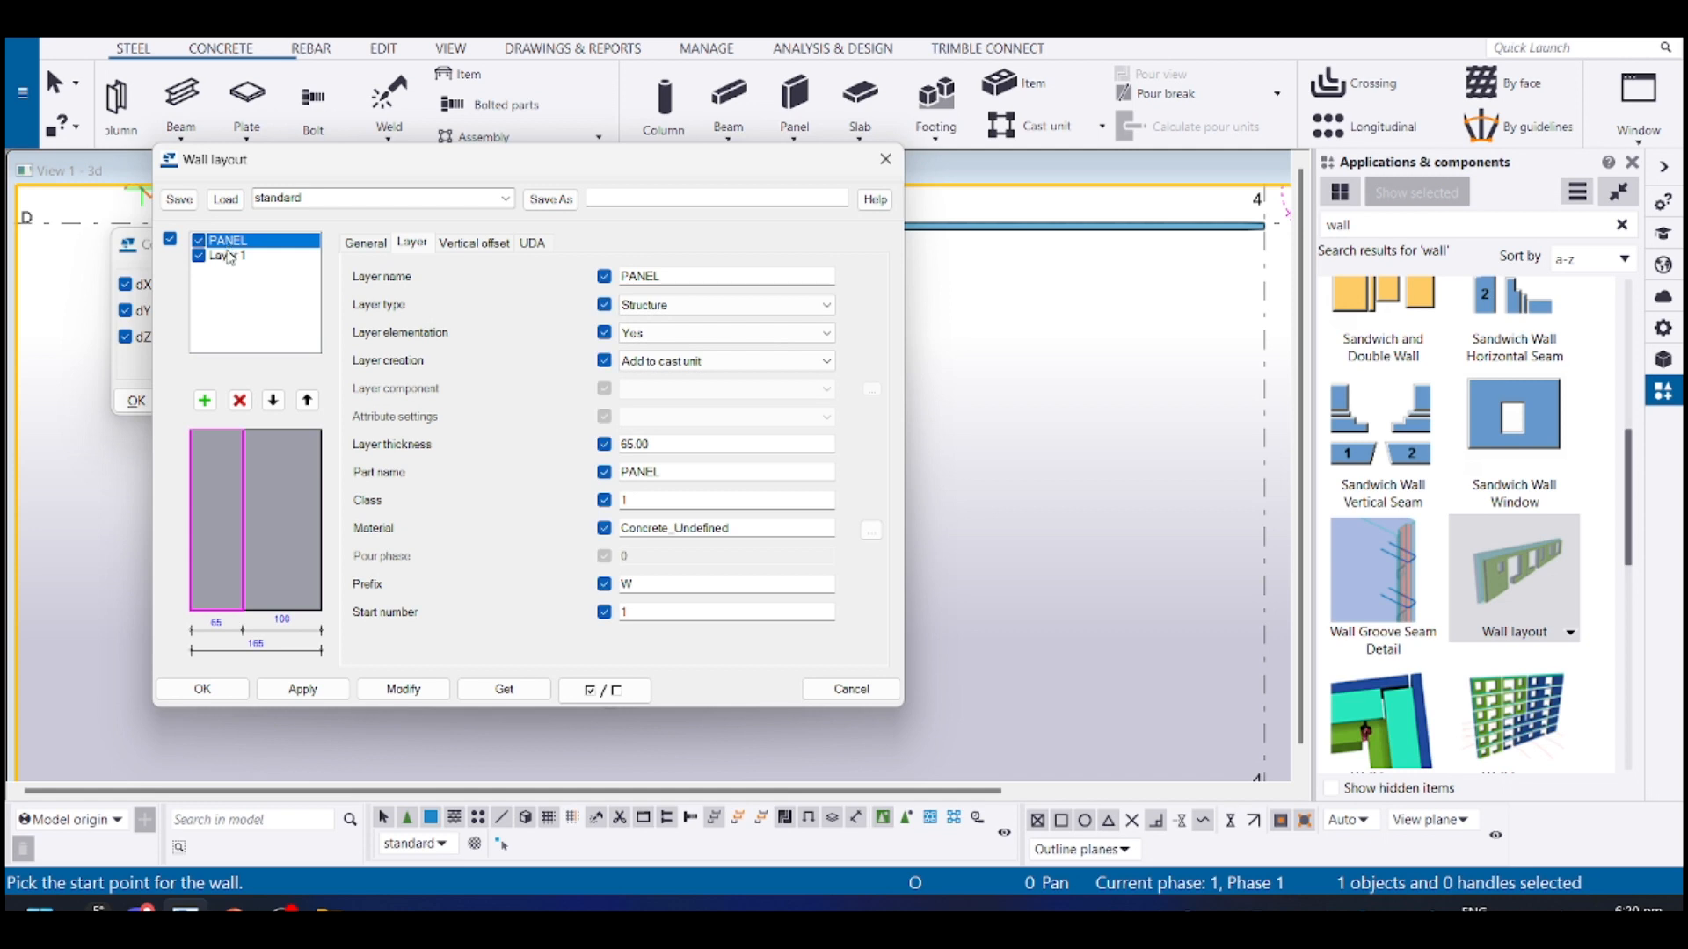
Review the wall layout's two layers and general settings, and leave the Wall layout component without placing a wall
{"action": "left_click", "coordinate": [229, 257]}
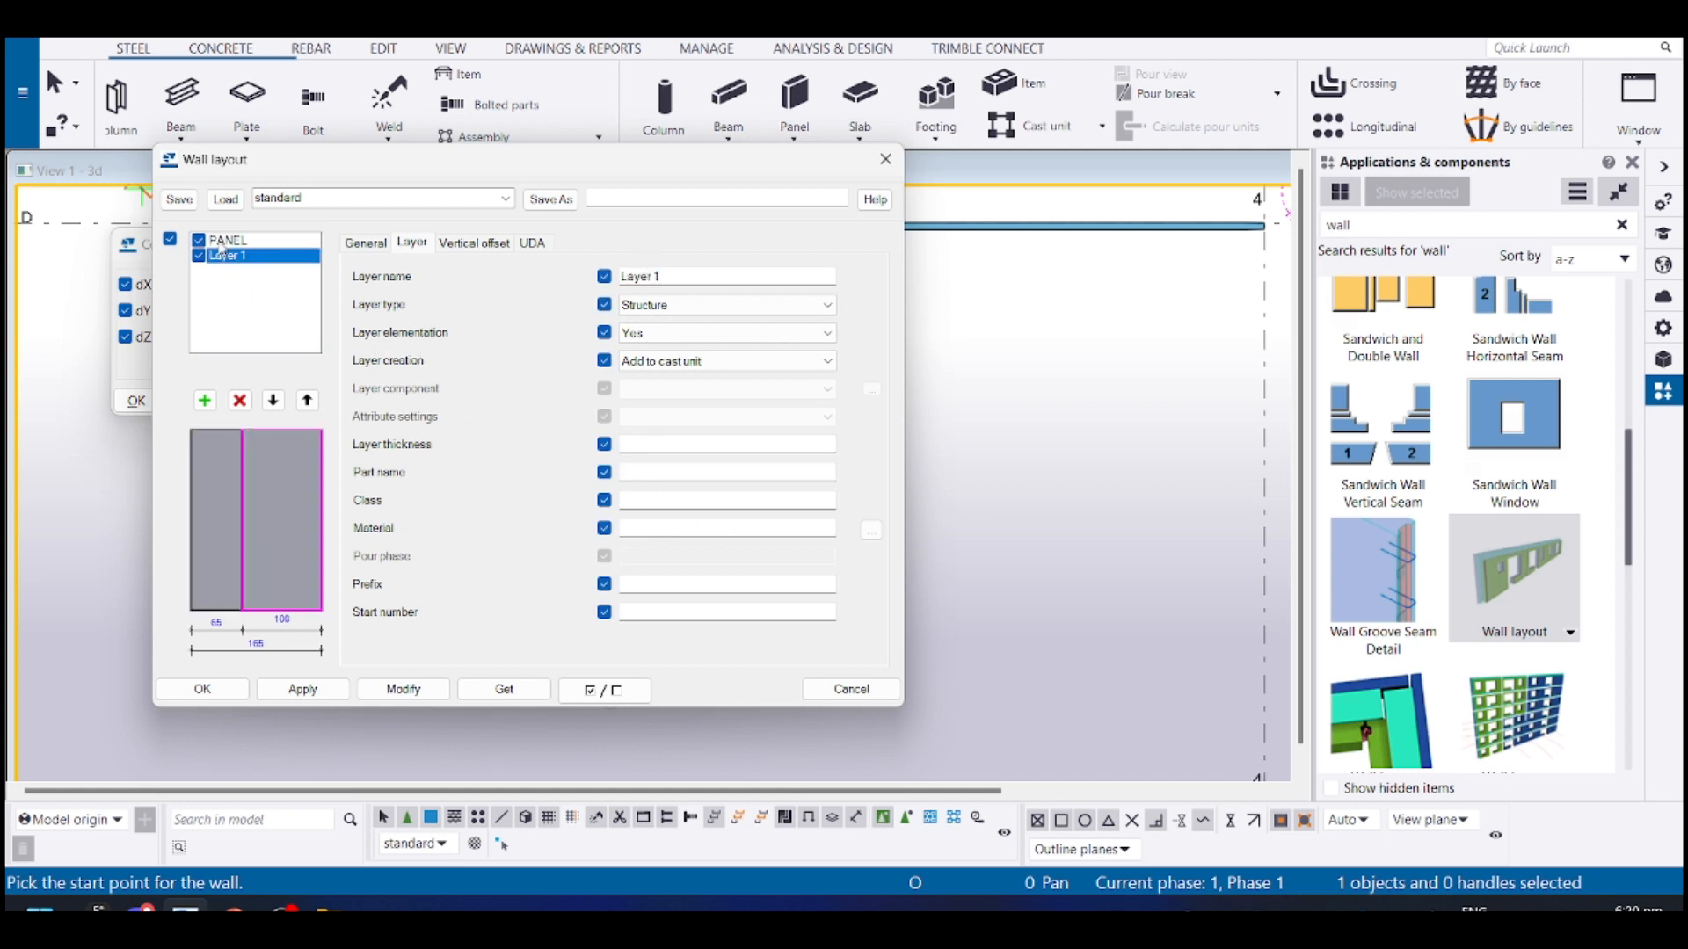
{"action": "left_click", "coordinate": [221, 243]}
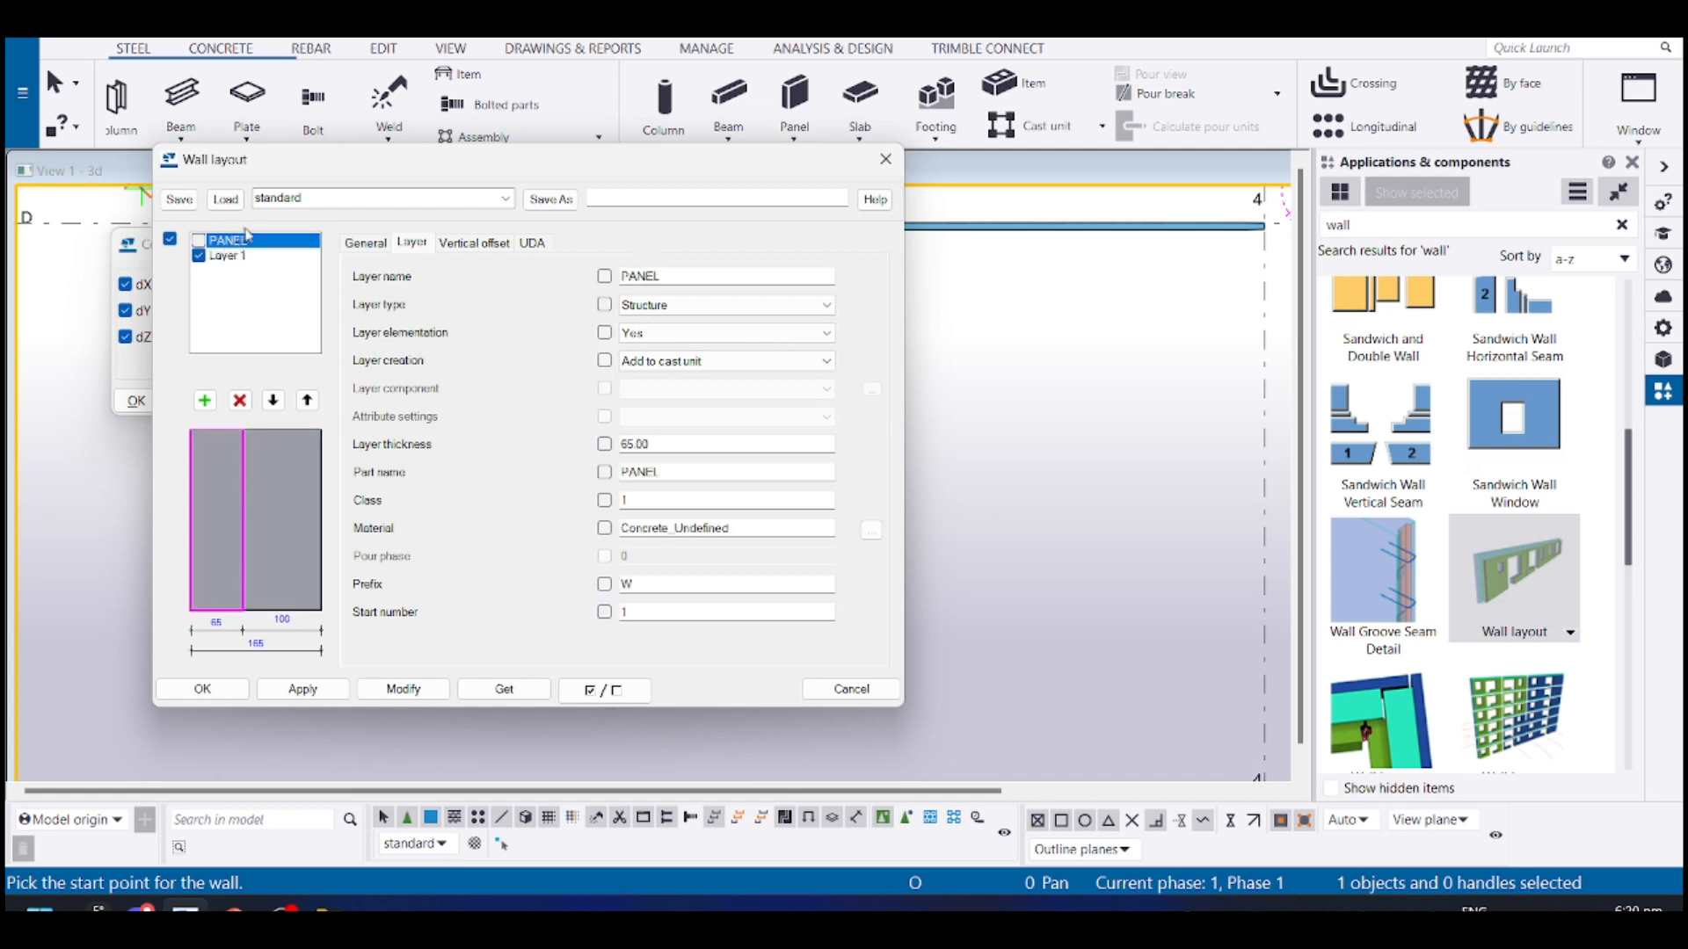
{"action": "left_click", "coordinate": [365, 242]}
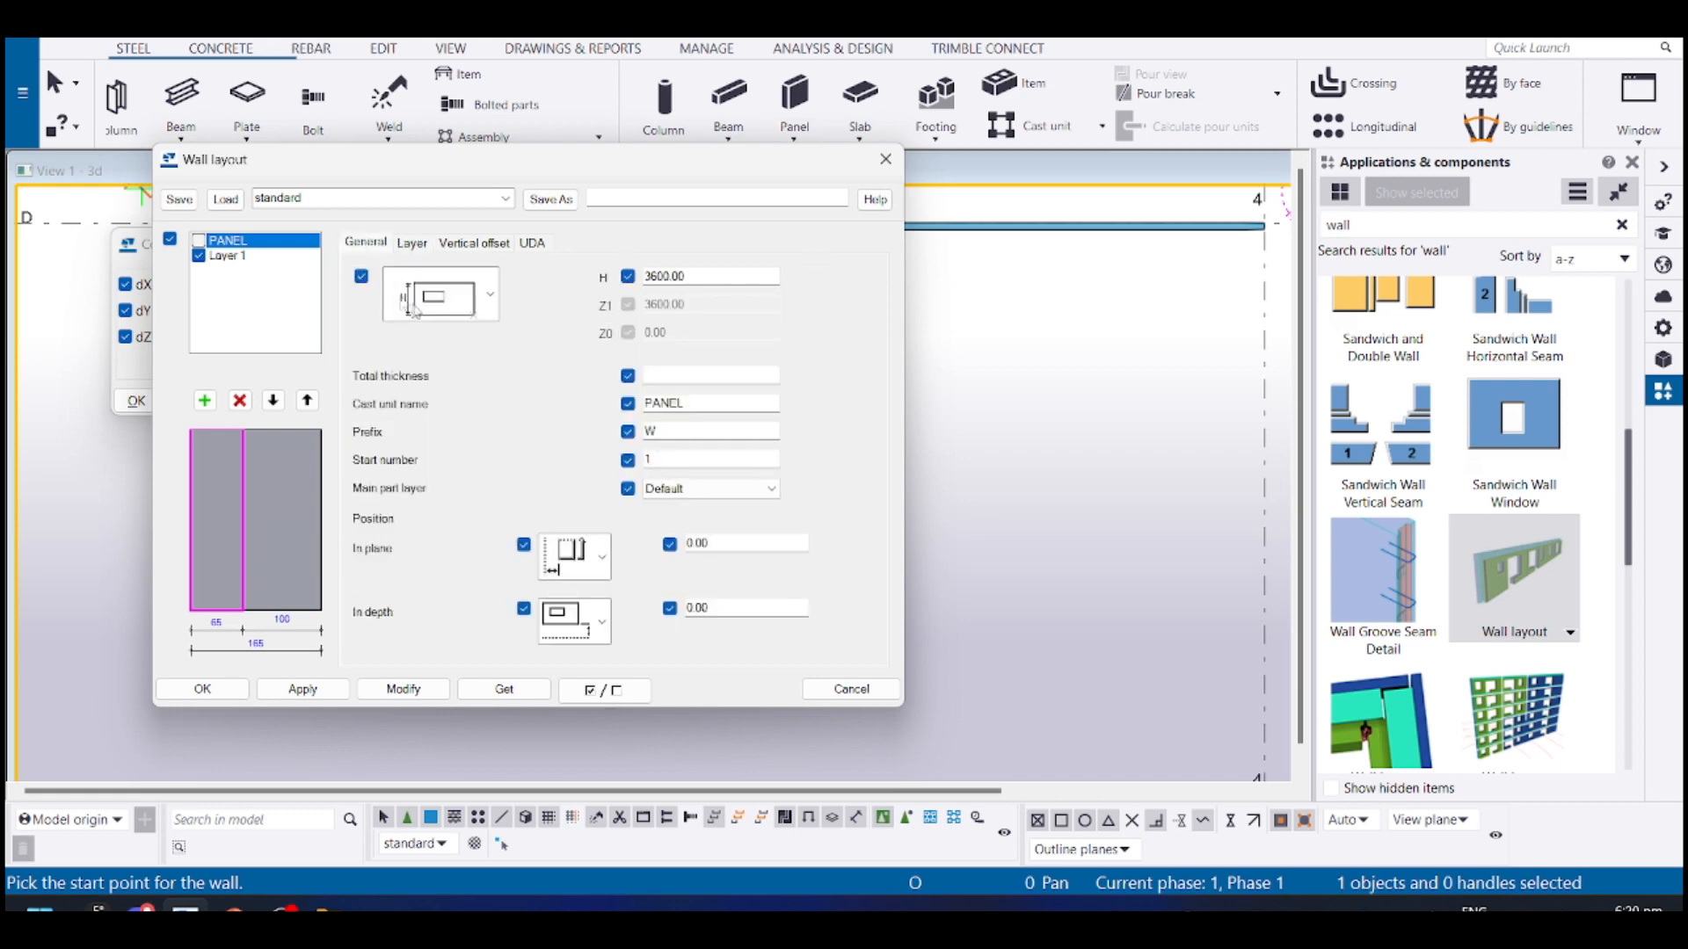
{"action": "left_click", "coordinate": [885, 159]}
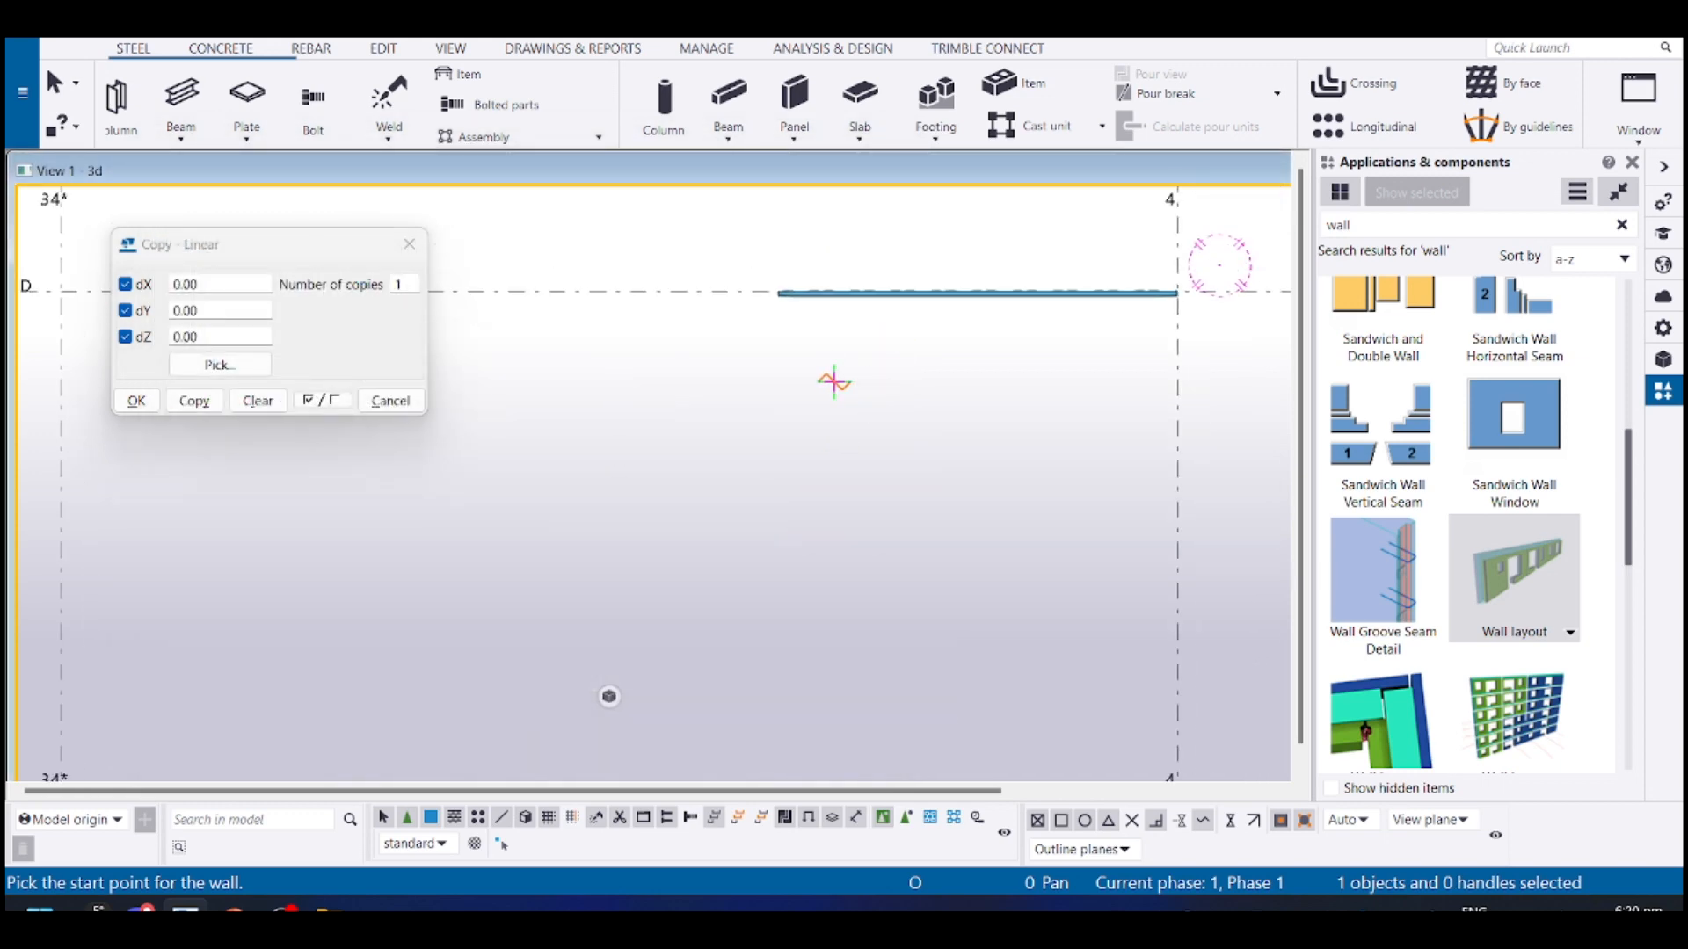
{"action": "key", "text": "Escape"}
{"action": "middle_click_drag", "start_coordinate": [936, 372], "coordinate": [890, 422]}
{"action": "left_click_drag", "start_coordinate": [657, 283], "coordinate": [1243, 404]}
{"action": "scroll", "coordinate": [1018, 308], "scroll_direction": "up", "scroll_amount": 2}
{"action": "middle_click_drag", "start_coordinate": [1018, 308], "coordinate": [762, 352]}
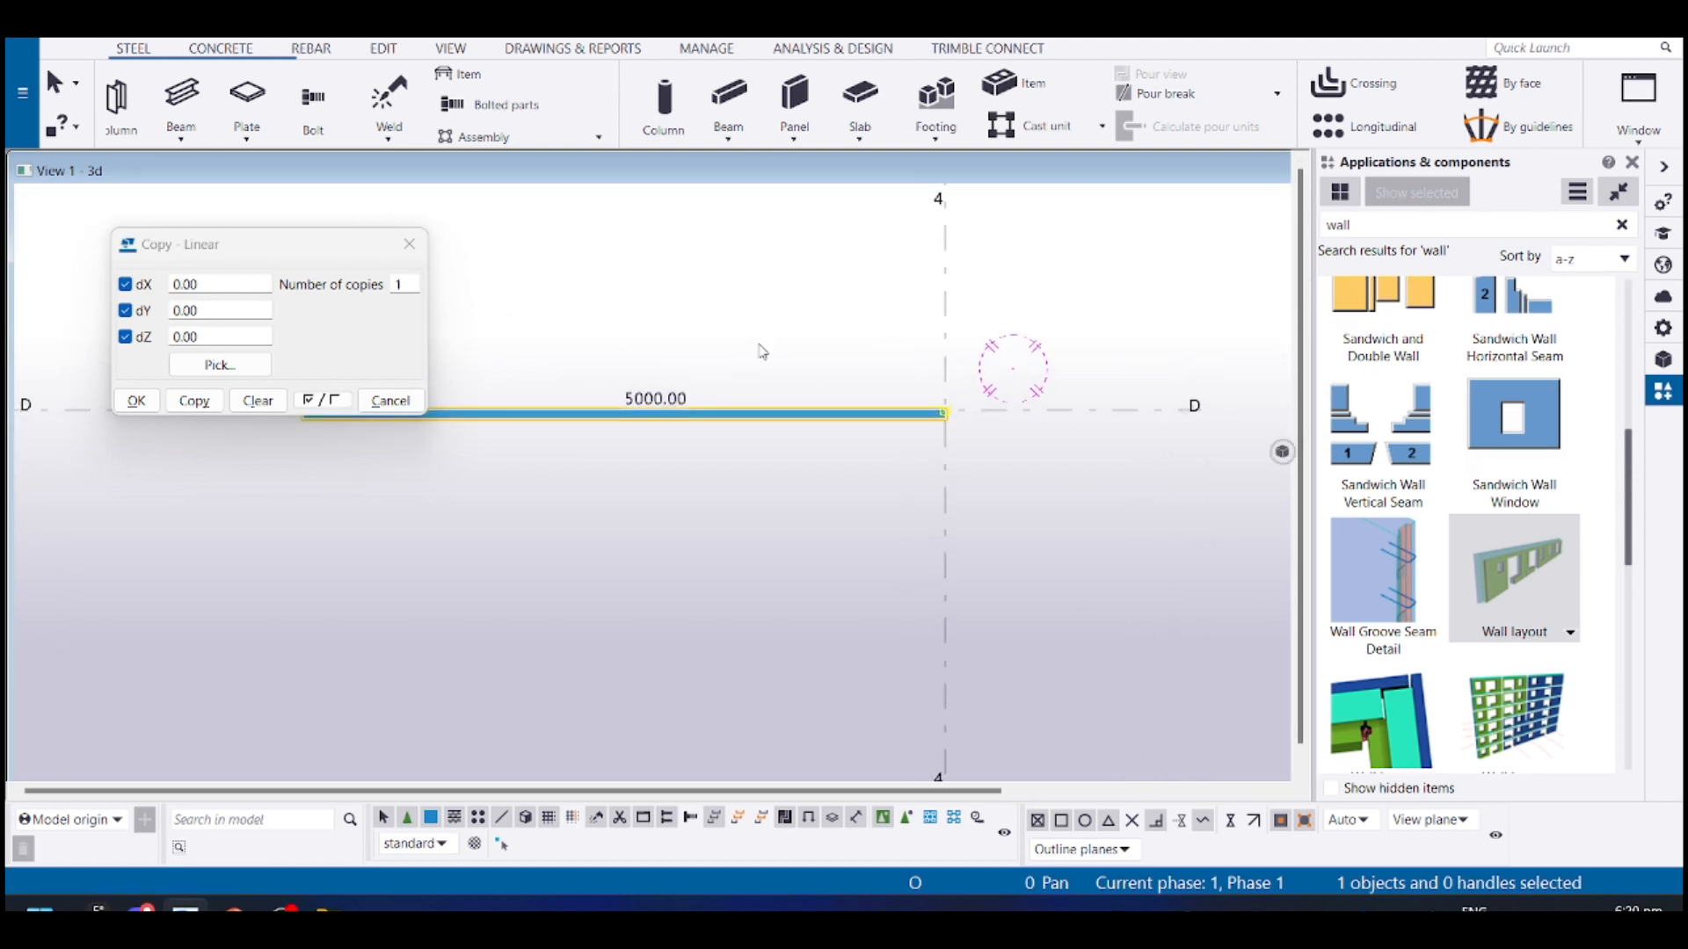
{"action": "scroll", "coordinate": [930, 431], "scroll_direction": "up", "scroll_amount": 5}
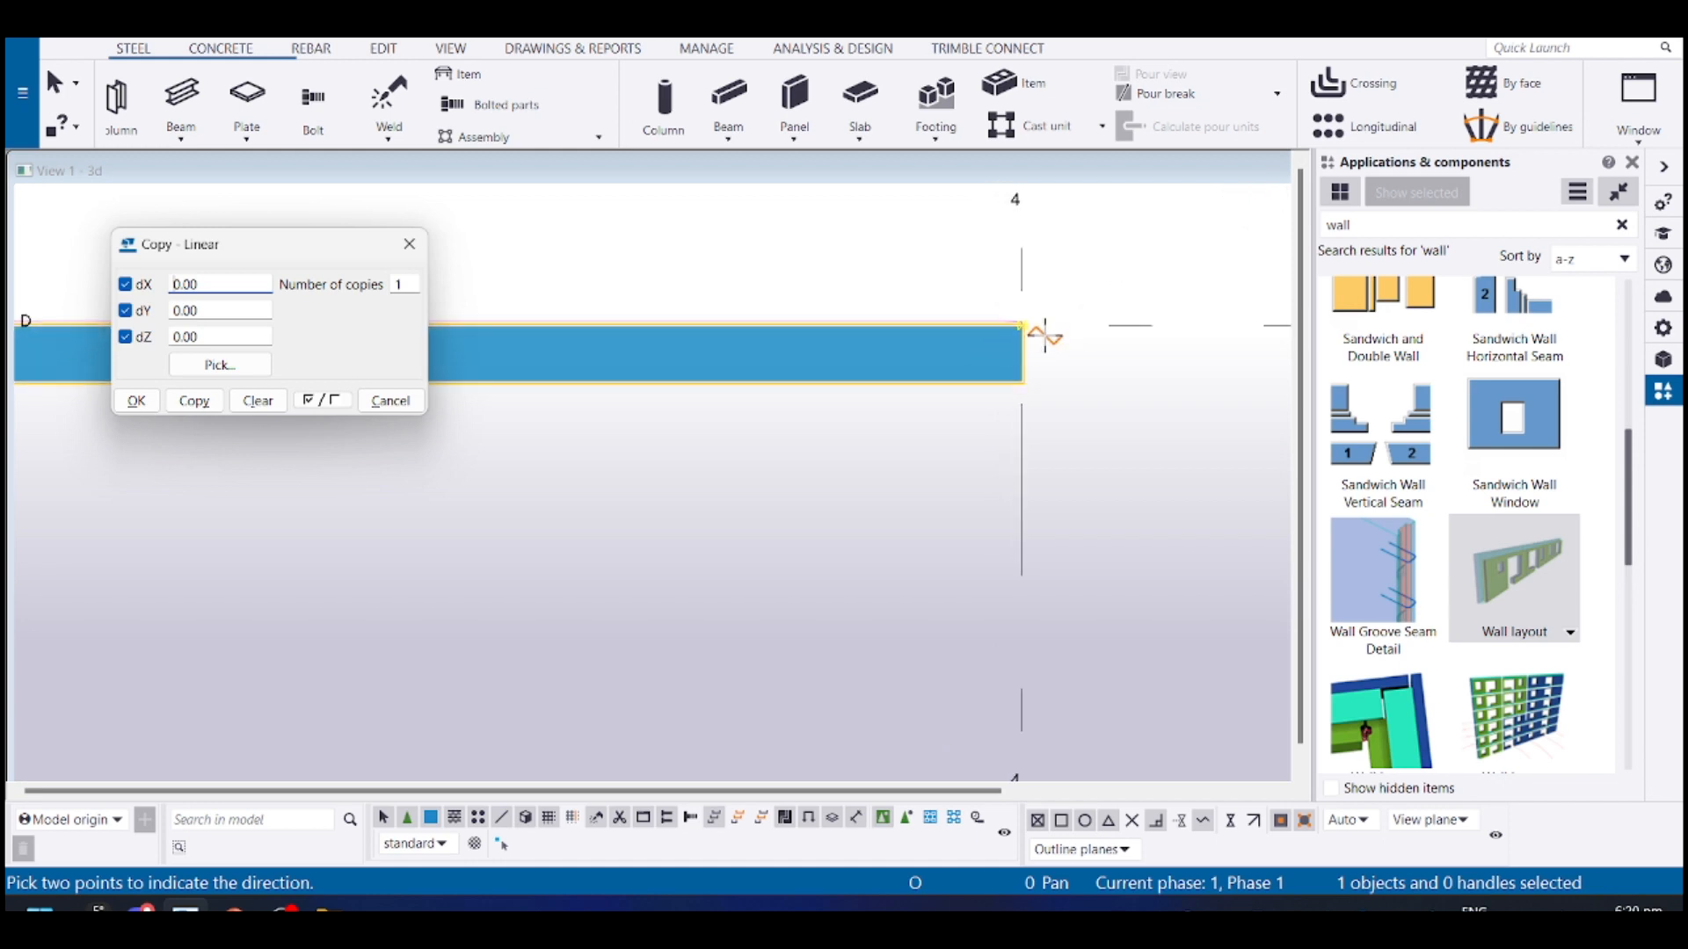
{"action": "scroll", "coordinate": [1011, 325], "scroll_direction": "up", "scroll_amount": 1}
{"action": "left_click", "coordinate": [1023, 326]}
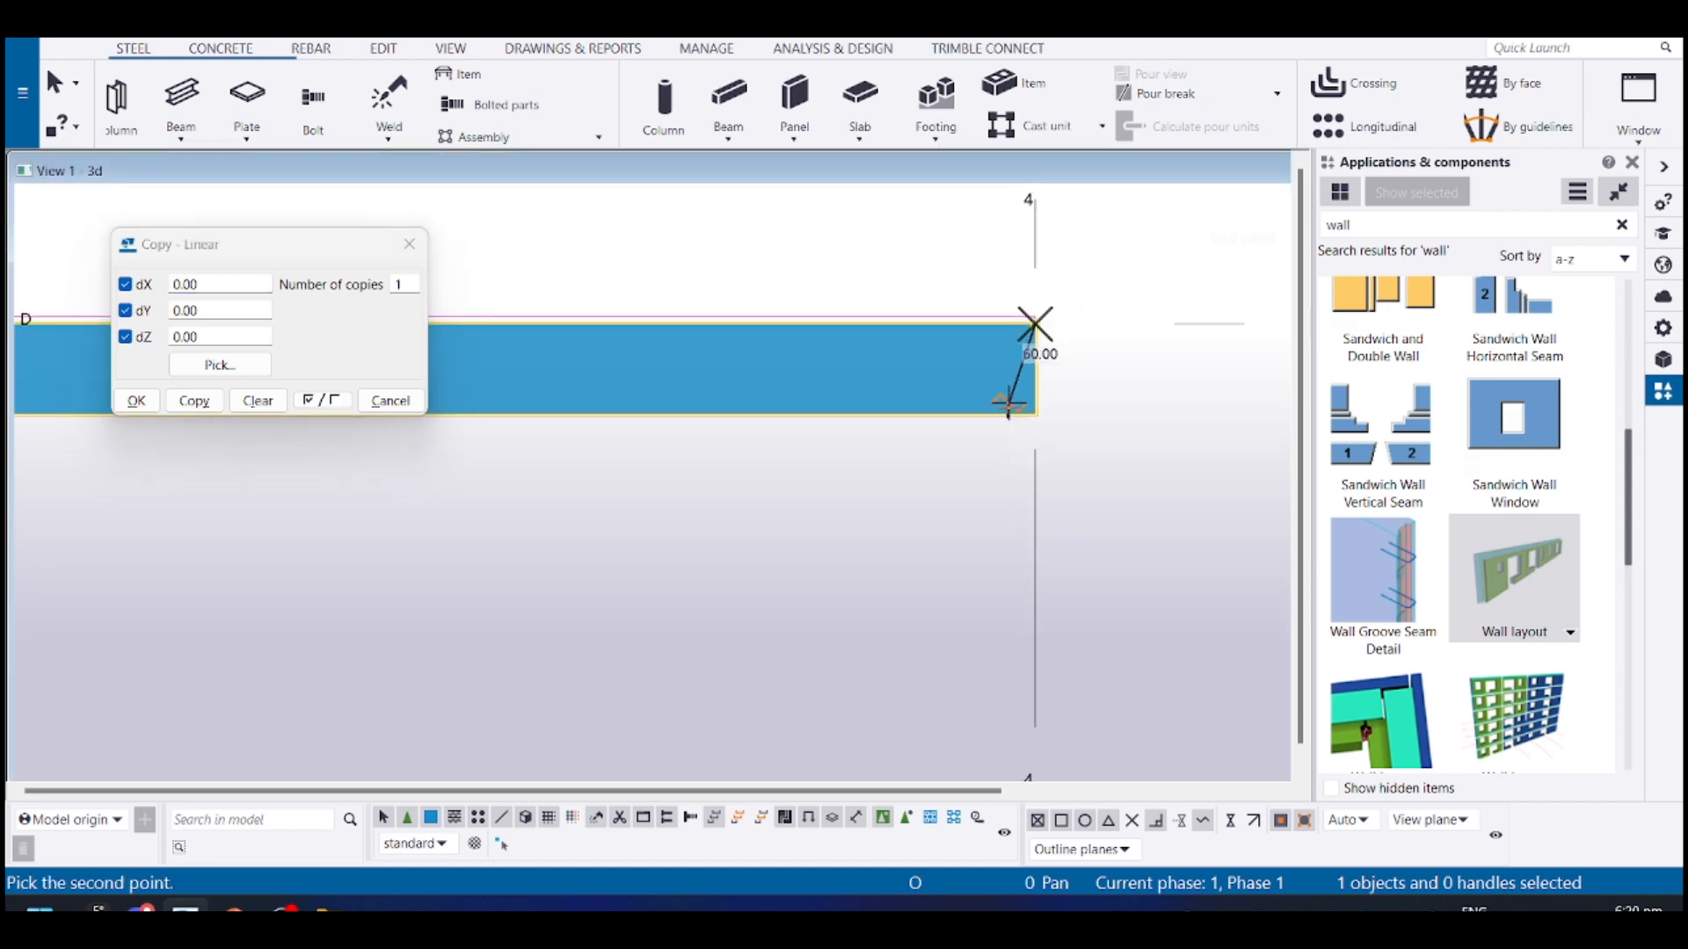
{"action": "key", "text": "Escape"}
Copy the line D panel beside grid line 4 linearly by -135 mm in Y, making one copy
{"action": "left_click", "coordinate": [988, 415]}
{"action": "middle_click_drag", "start_coordinate": [949, 410], "coordinate": [963, 449]}
{"action": "left_click", "coordinate": [974, 423]}
{"action": "key", "text": "ctrl+shift+c"}
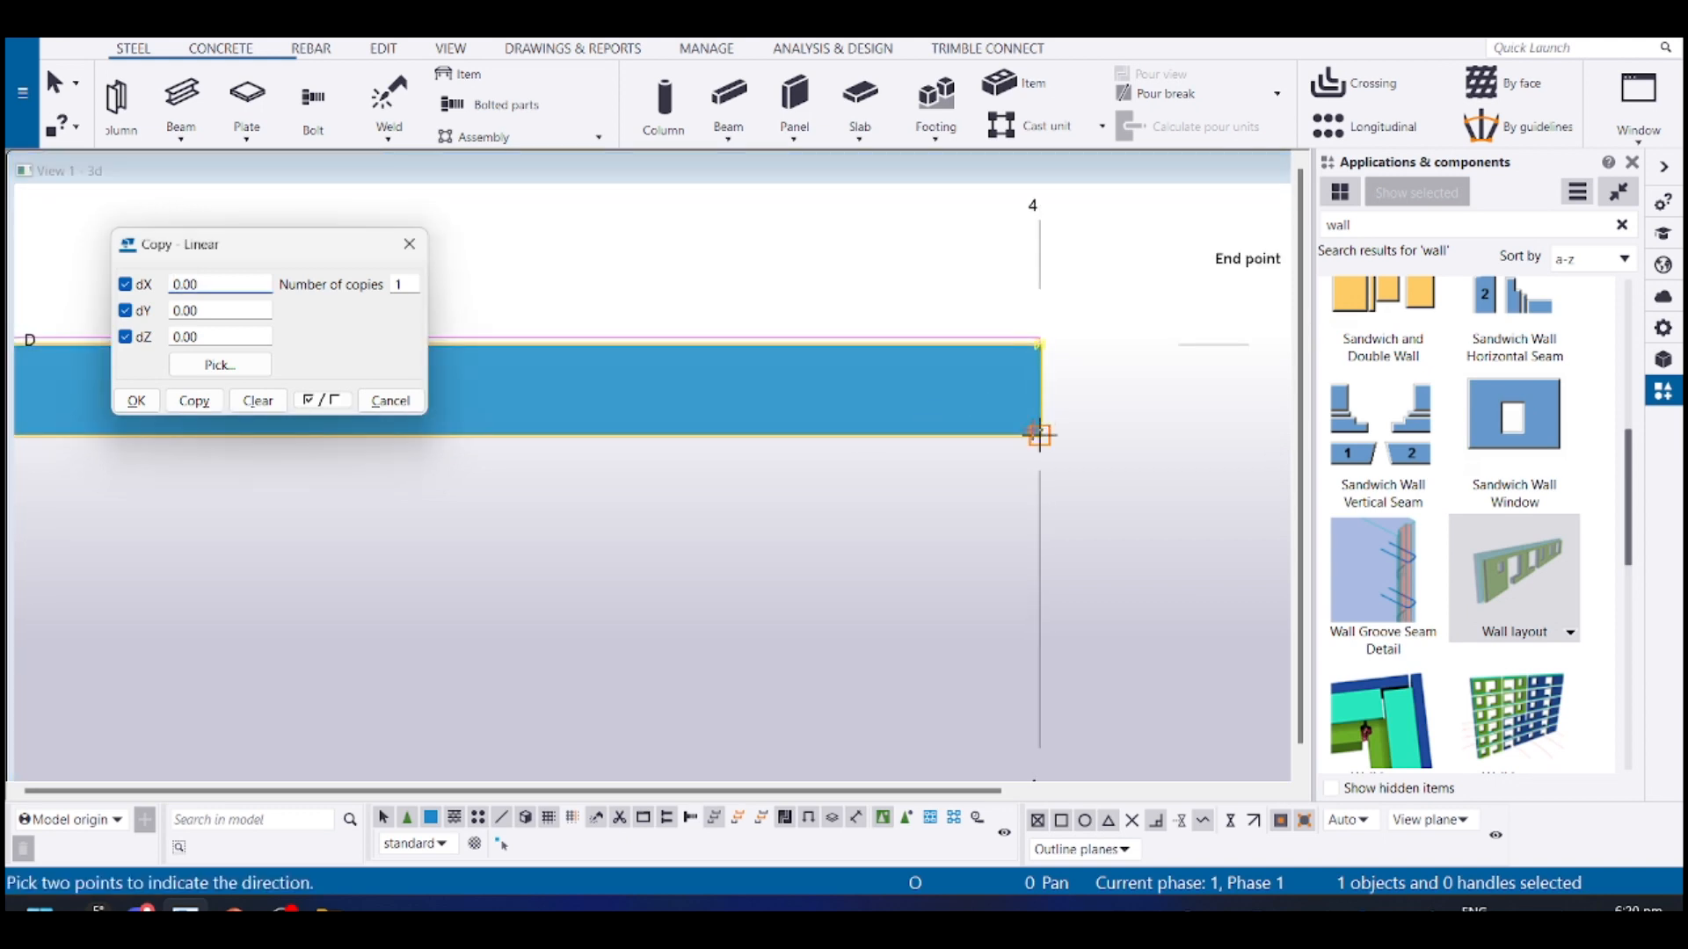
{"action": "left_click", "coordinate": [1040, 434]}
{"action": "scroll", "coordinate": [851, 346], "scroll_direction": "up", "scroll_amount": 2}
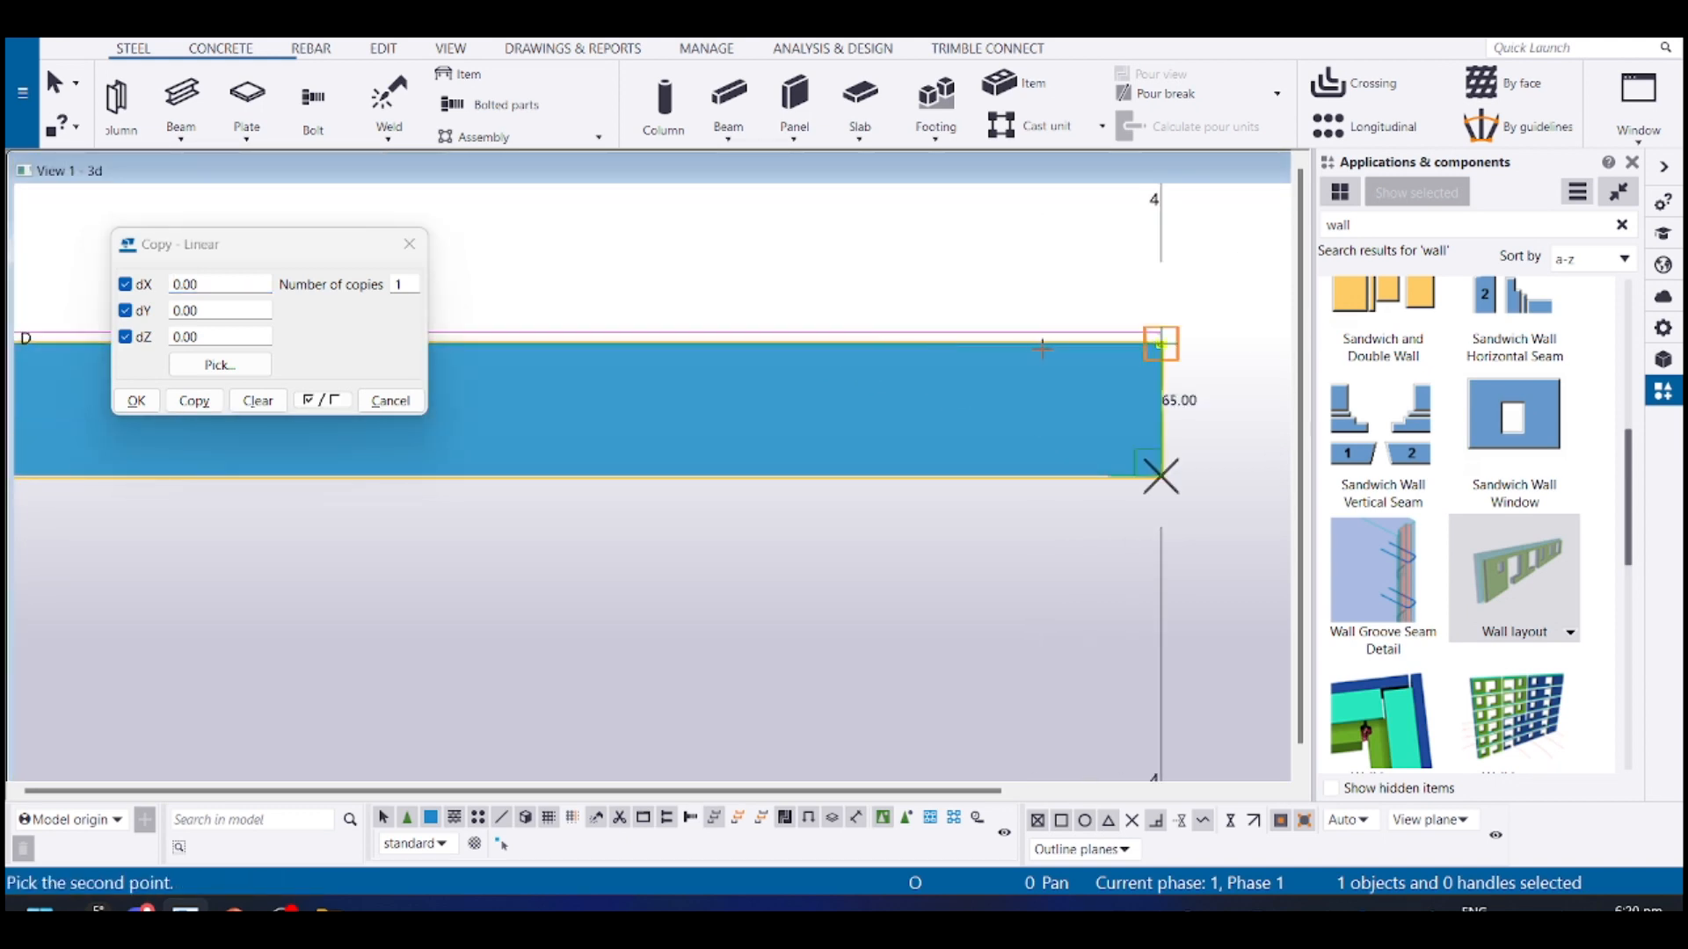
{"action": "left_click", "coordinate": [1145, 340]}
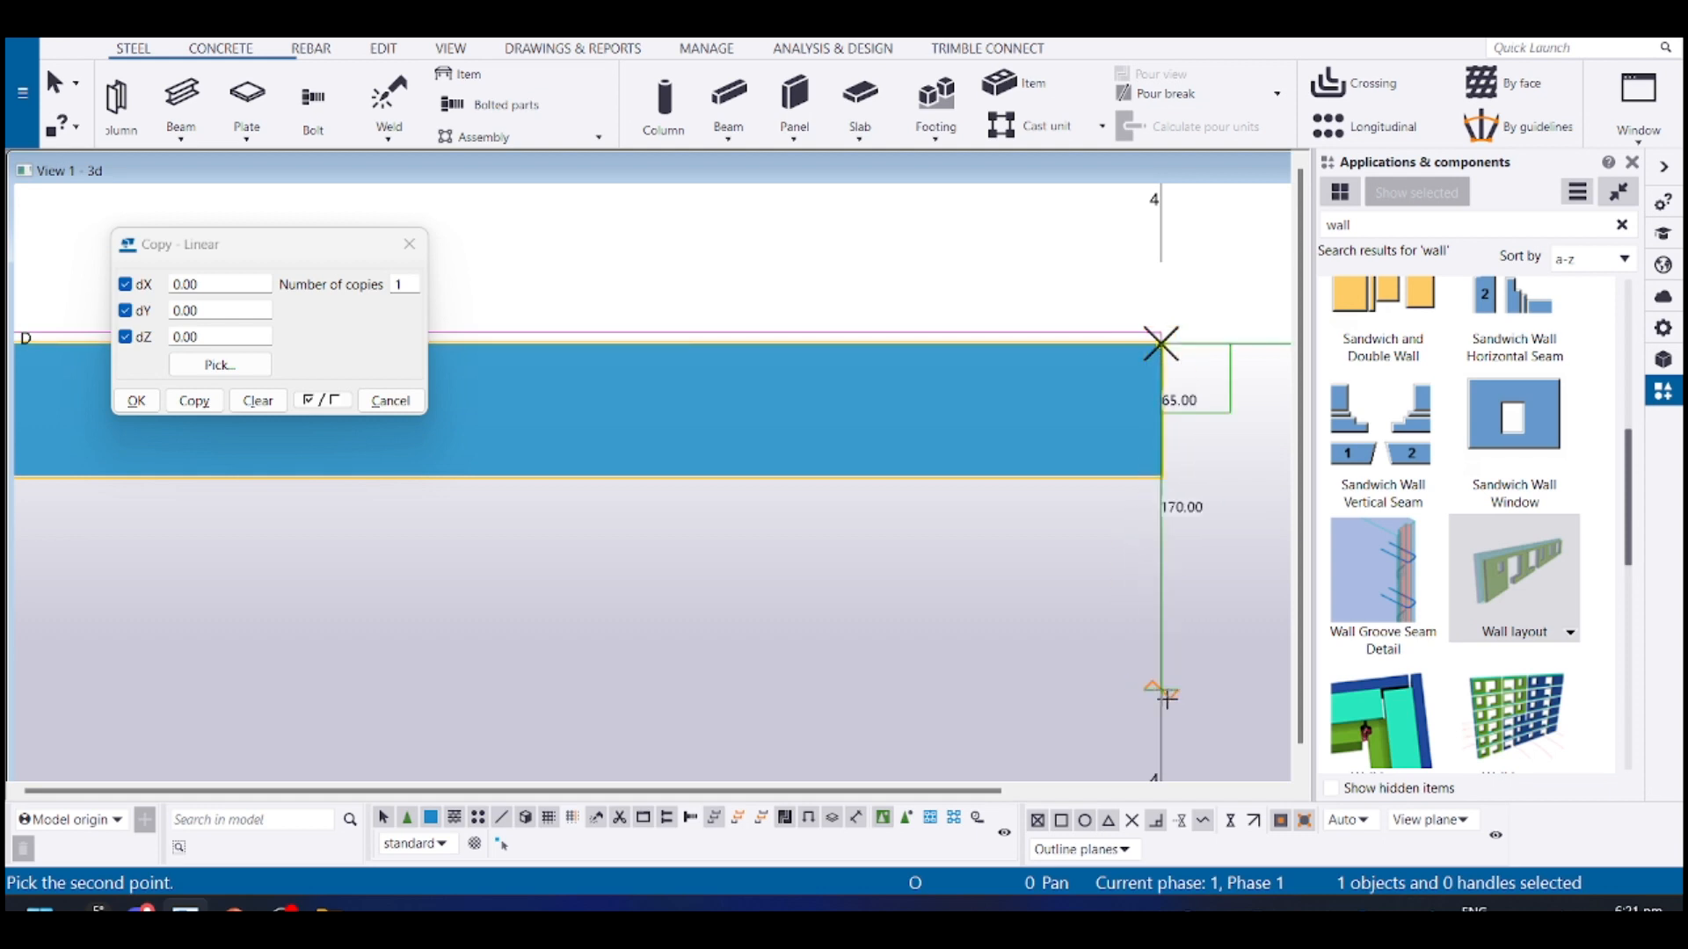
{"action": "type", "text": "135"}
{"action": "key", "text": "Return"}
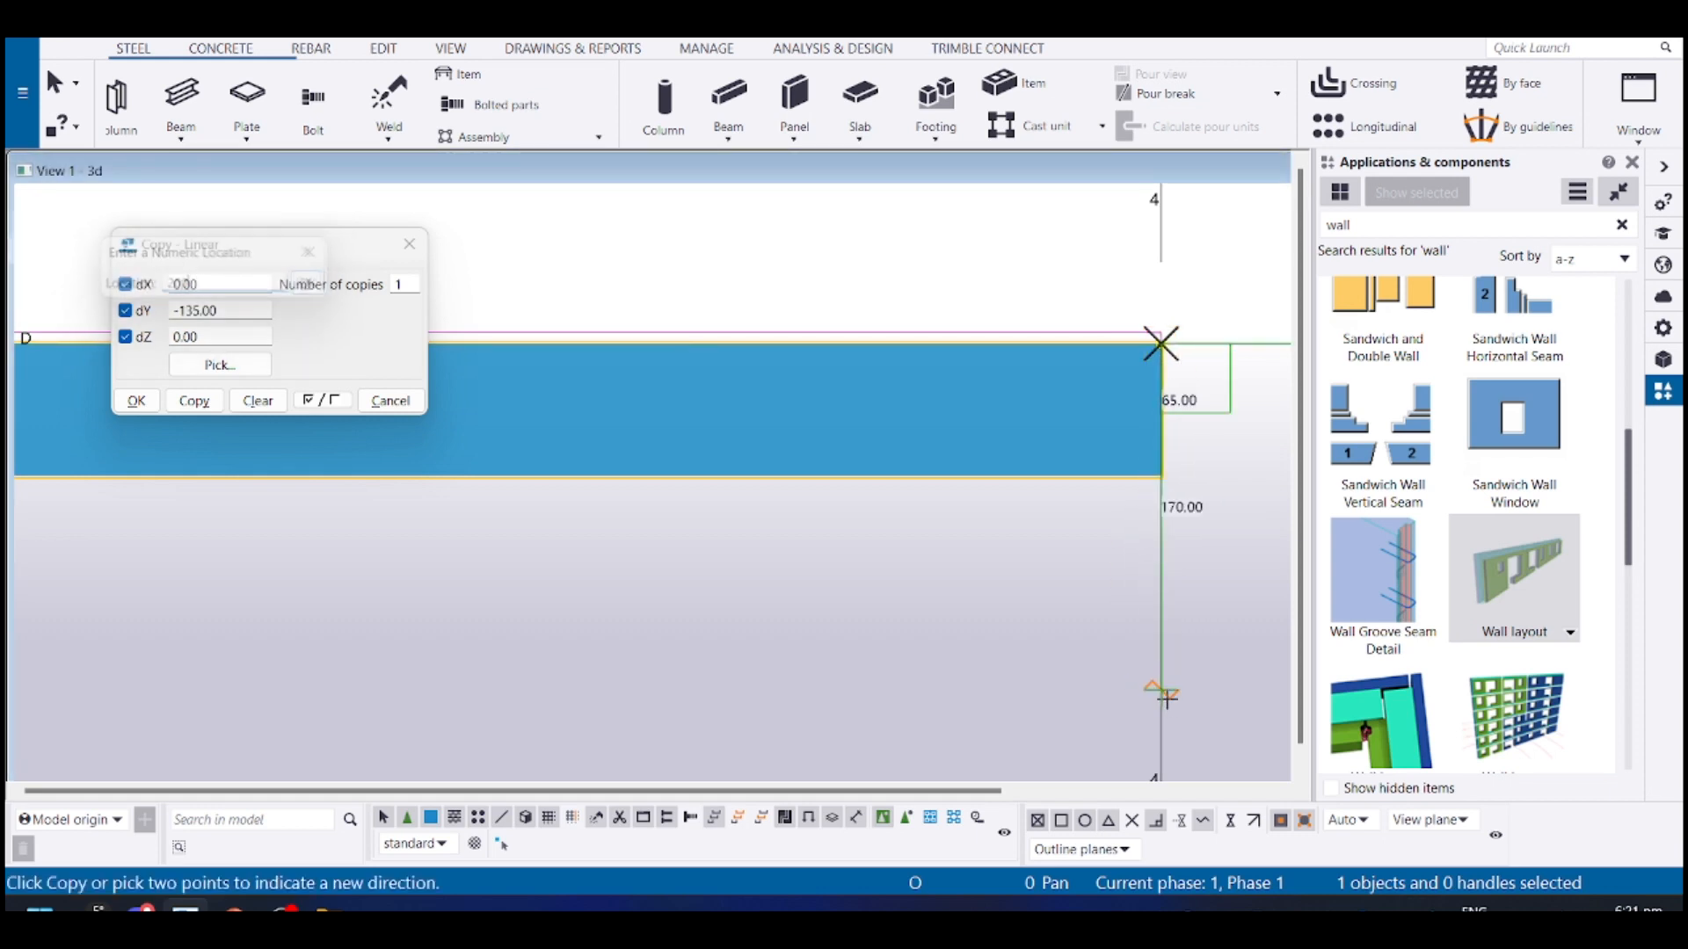
{"action": "left_click", "coordinate": [194, 401]}
{"action": "scroll", "coordinate": [1017, 490], "scroll_direction": "down", "scroll_amount": 4}
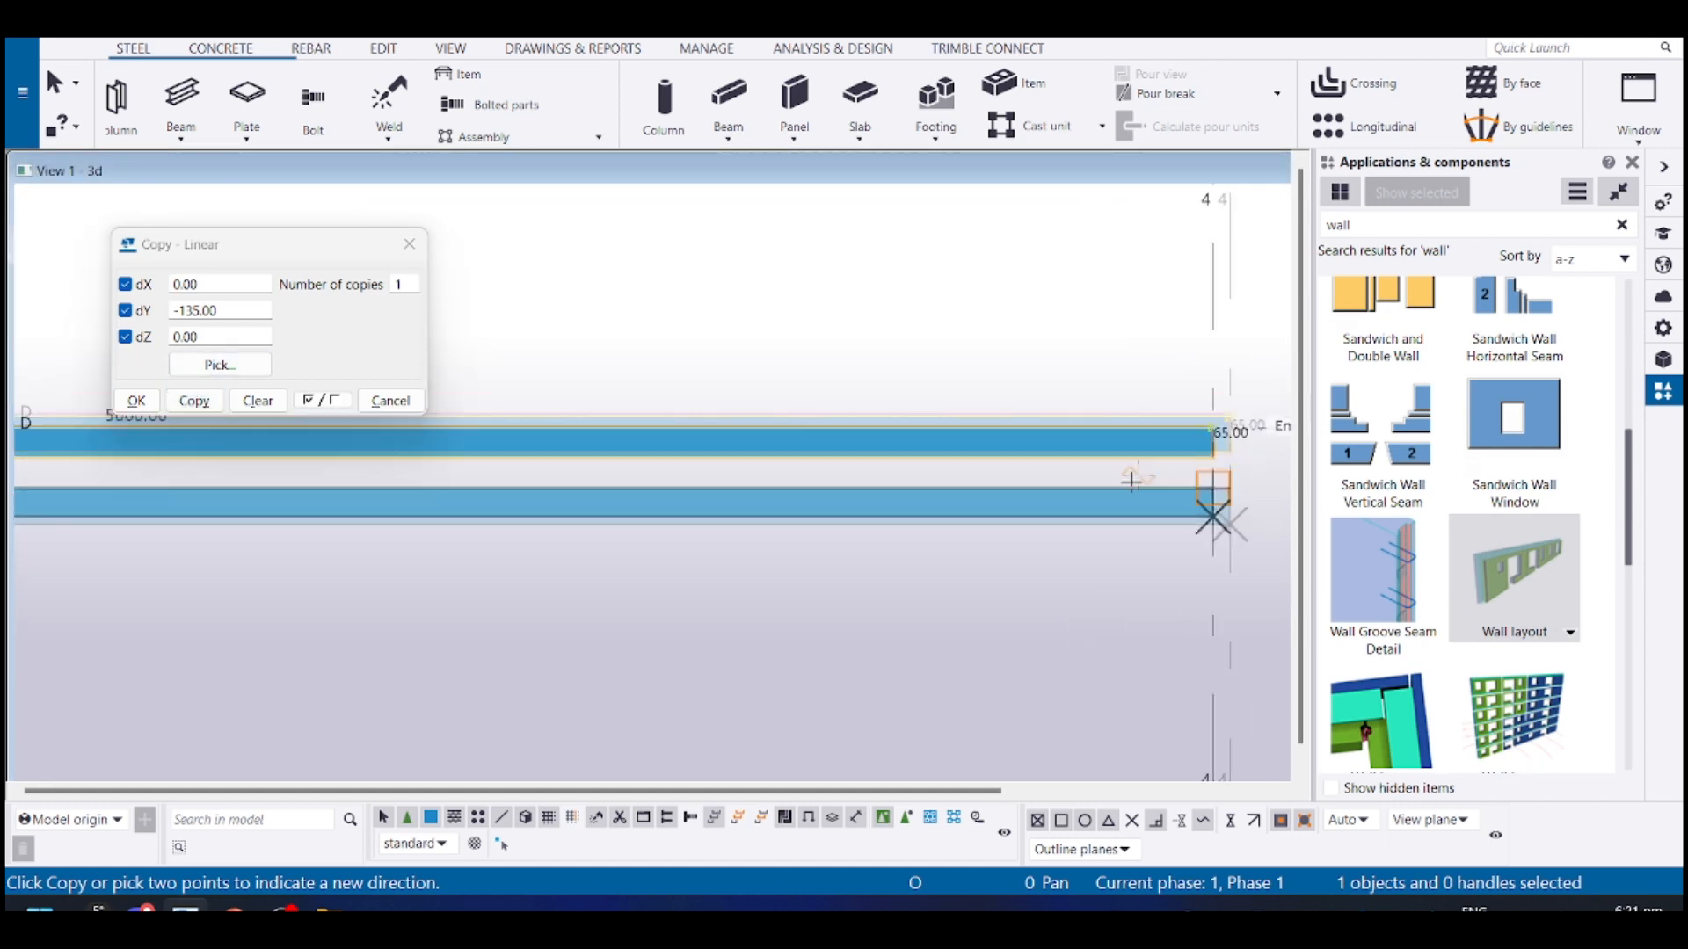
Rename the copied panel as Stage 2 and change its class to 12
{"action": "left_click", "coordinate": [1064, 509]}
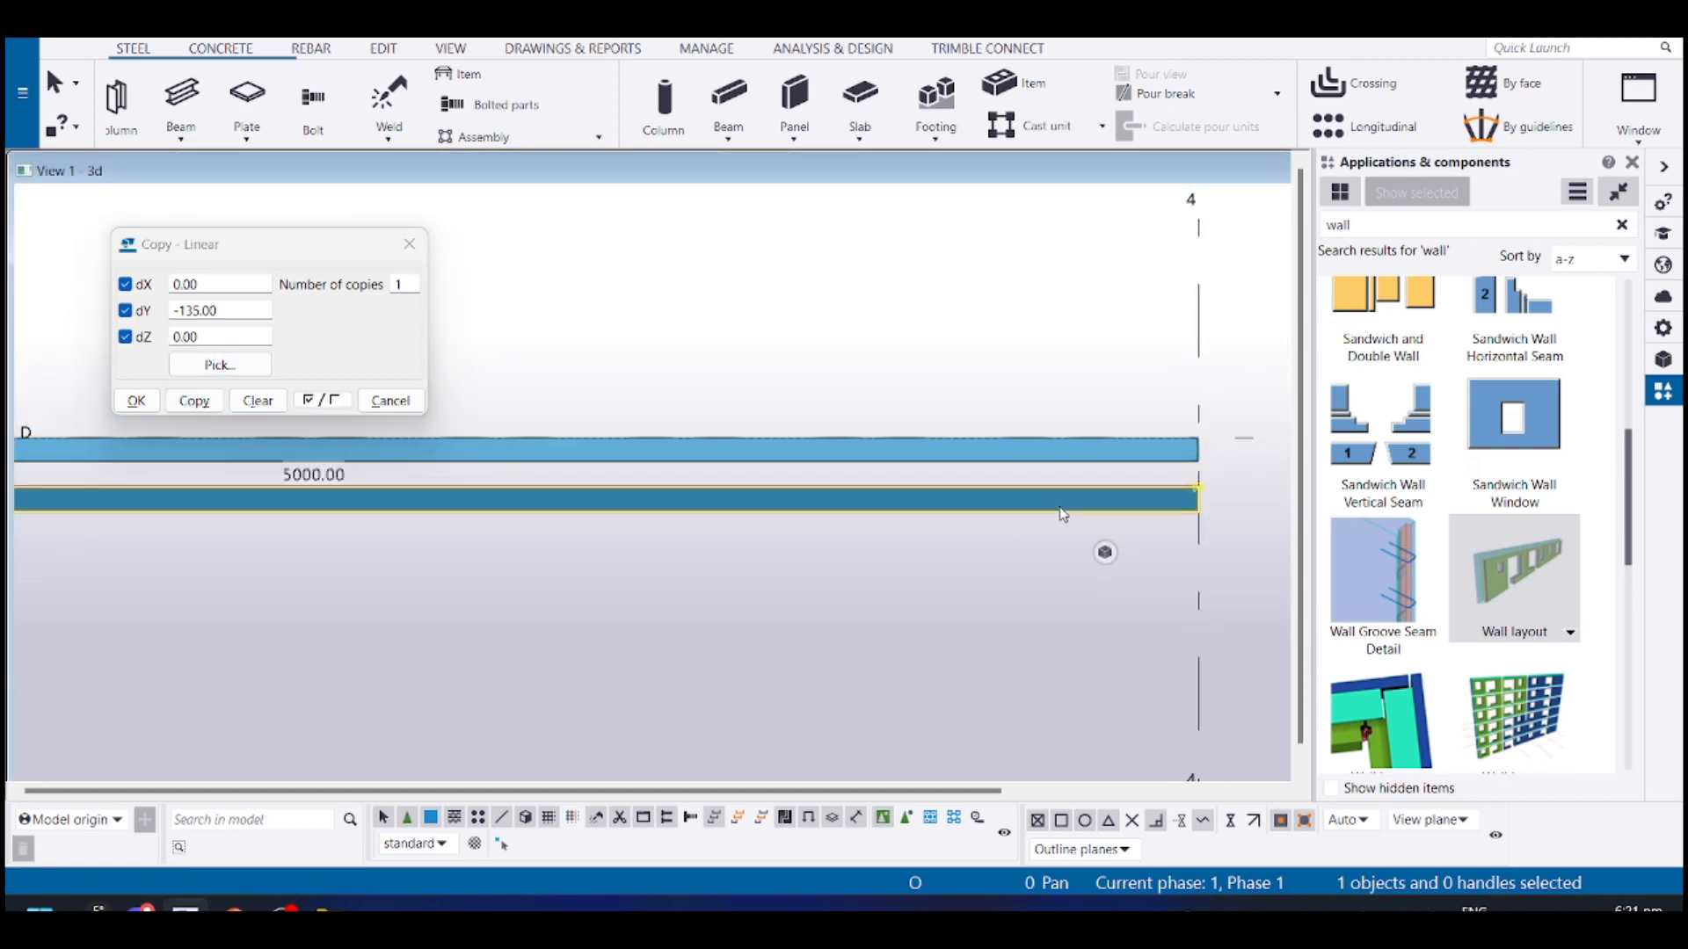
{"action": "double_click", "coordinate": [1063, 514]}
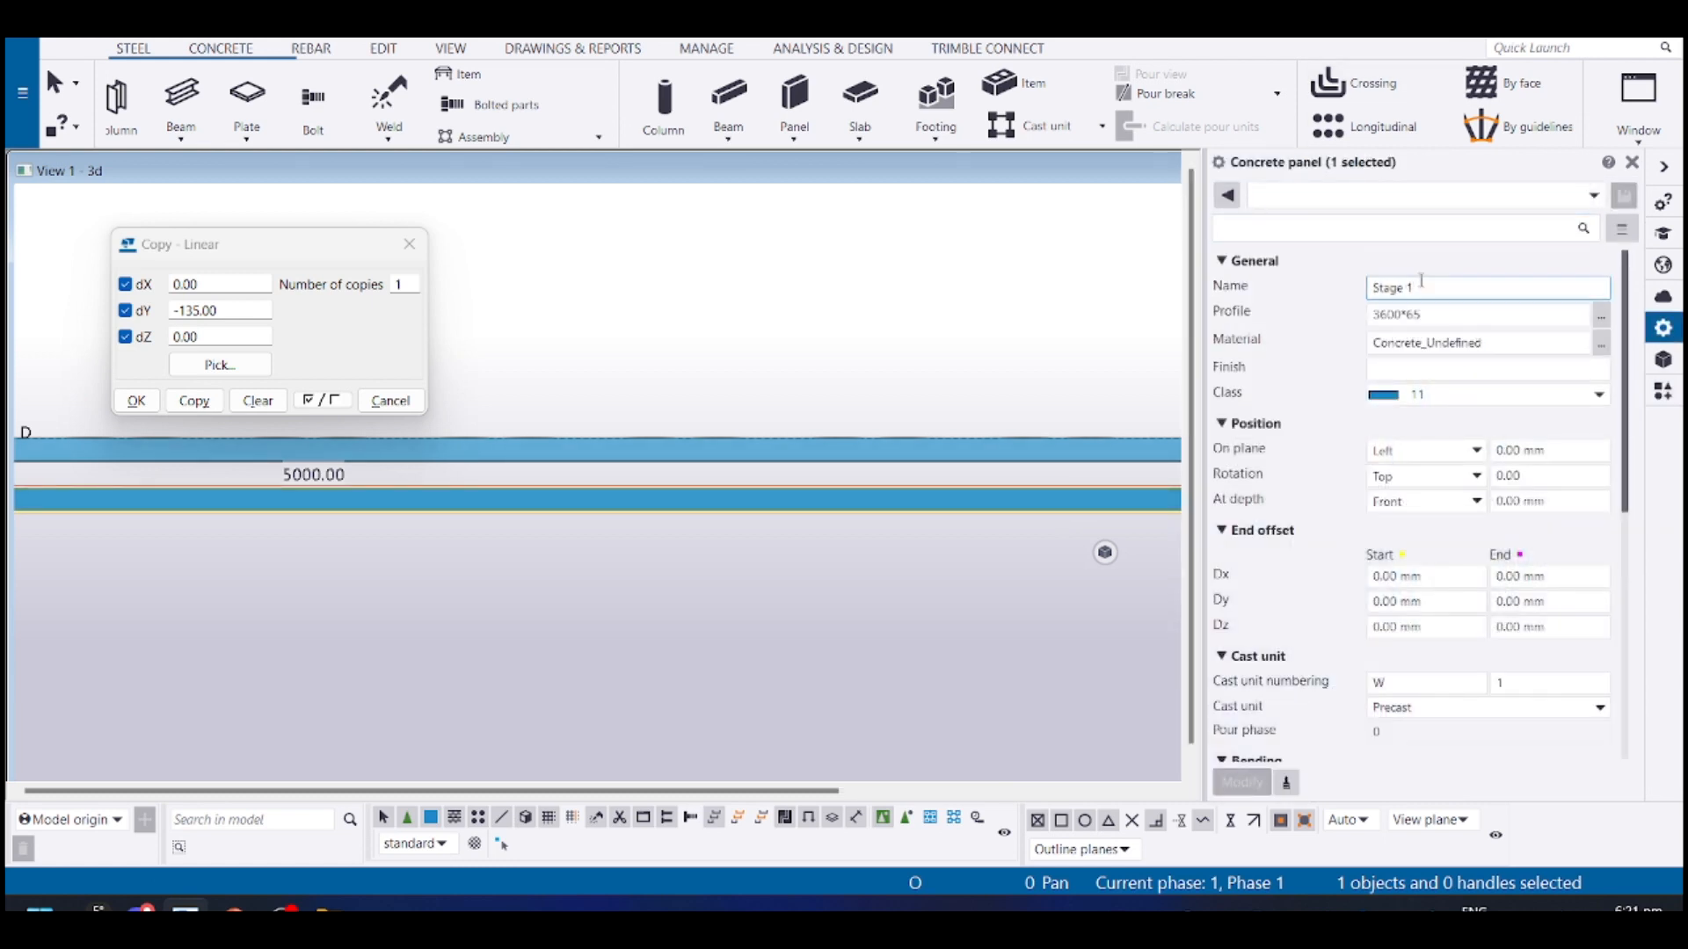
{"action": "key", "text": "BackSpace"}
{"action": "type", "text": "2"}
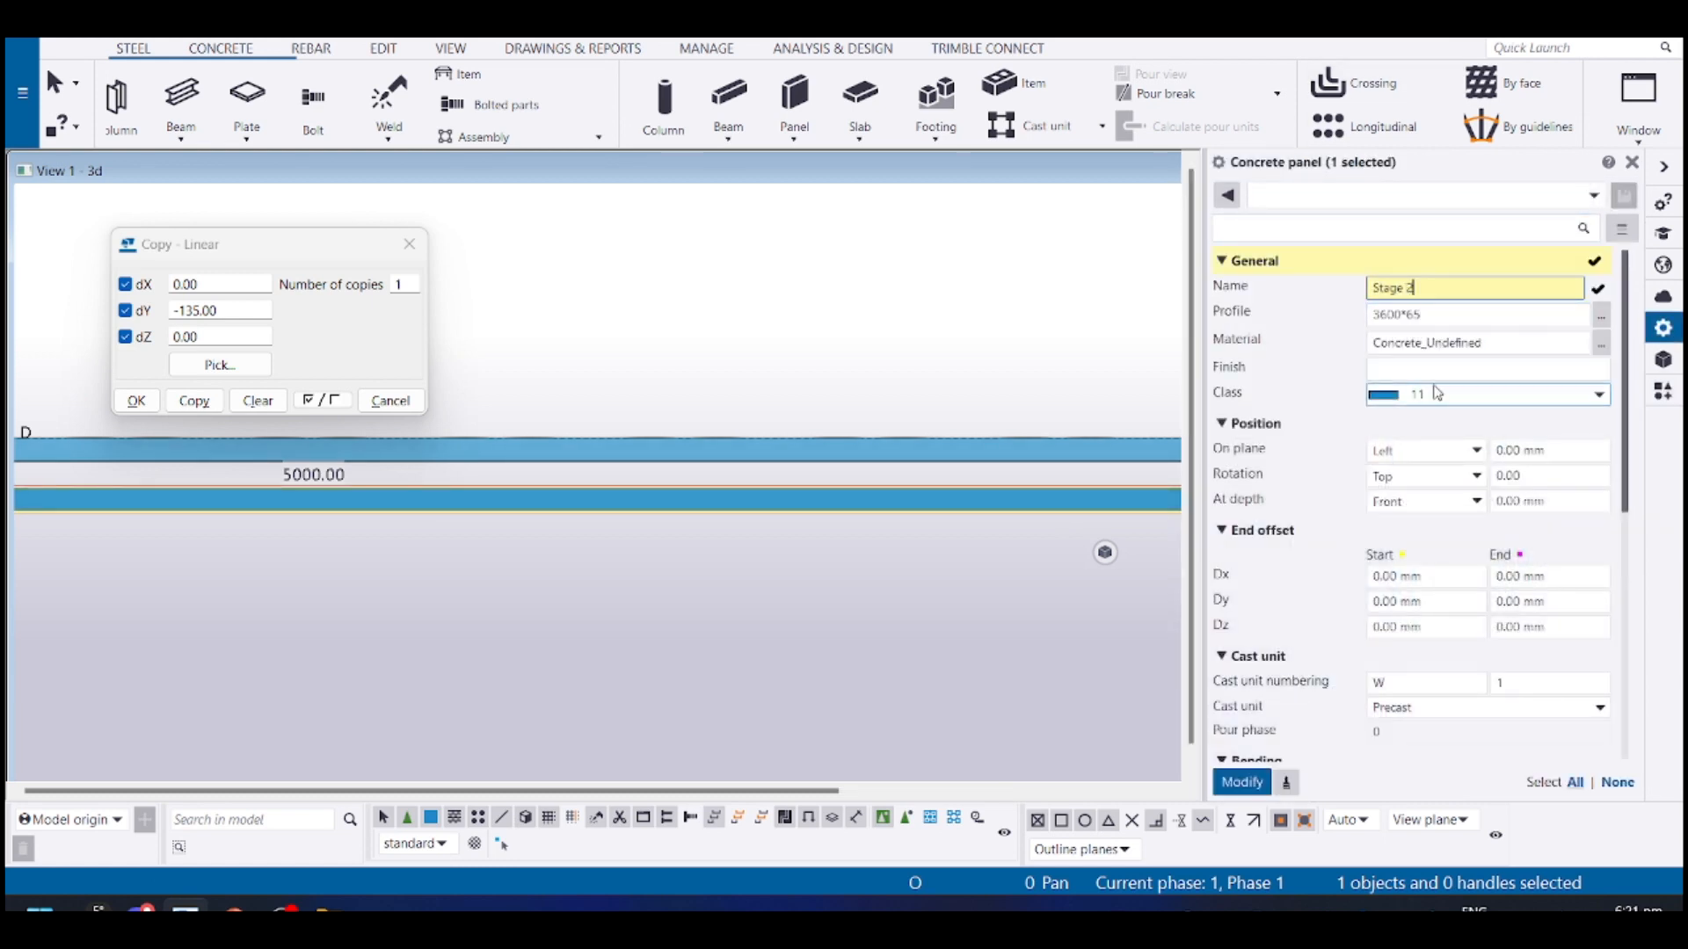
{"action": "left_click", "coordinate": [1597, 393]}
{"action": "left_click", "coordinate": [1462, 681]}
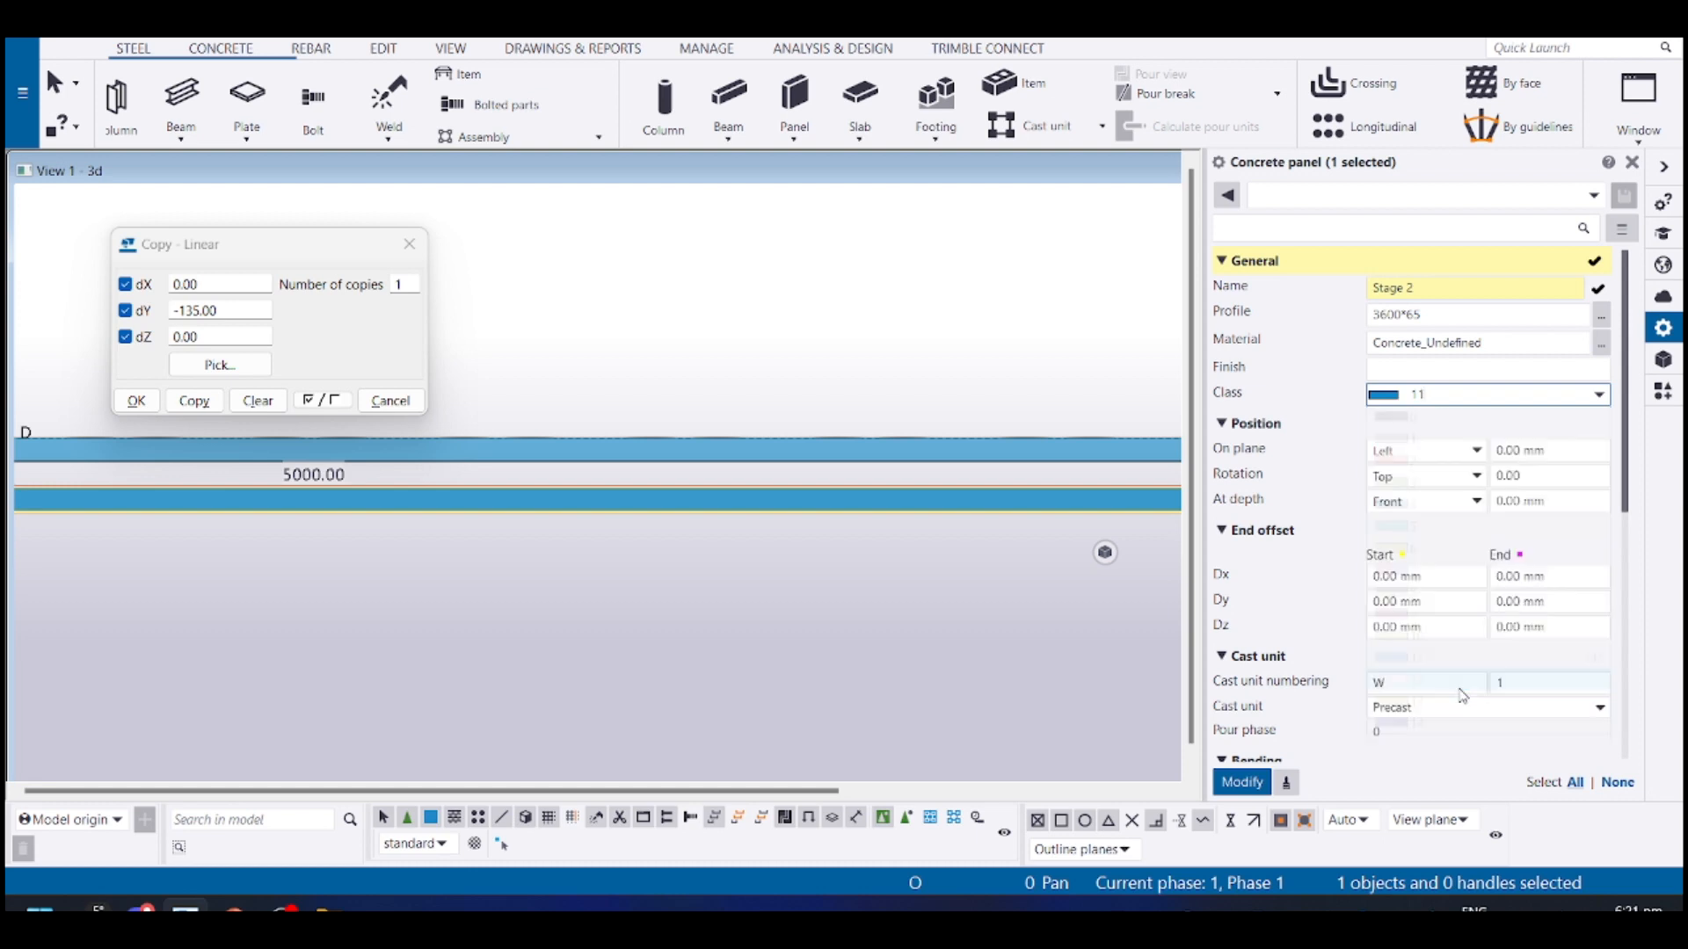
{"action": "left_click", "coordinate": [1243, 785]}
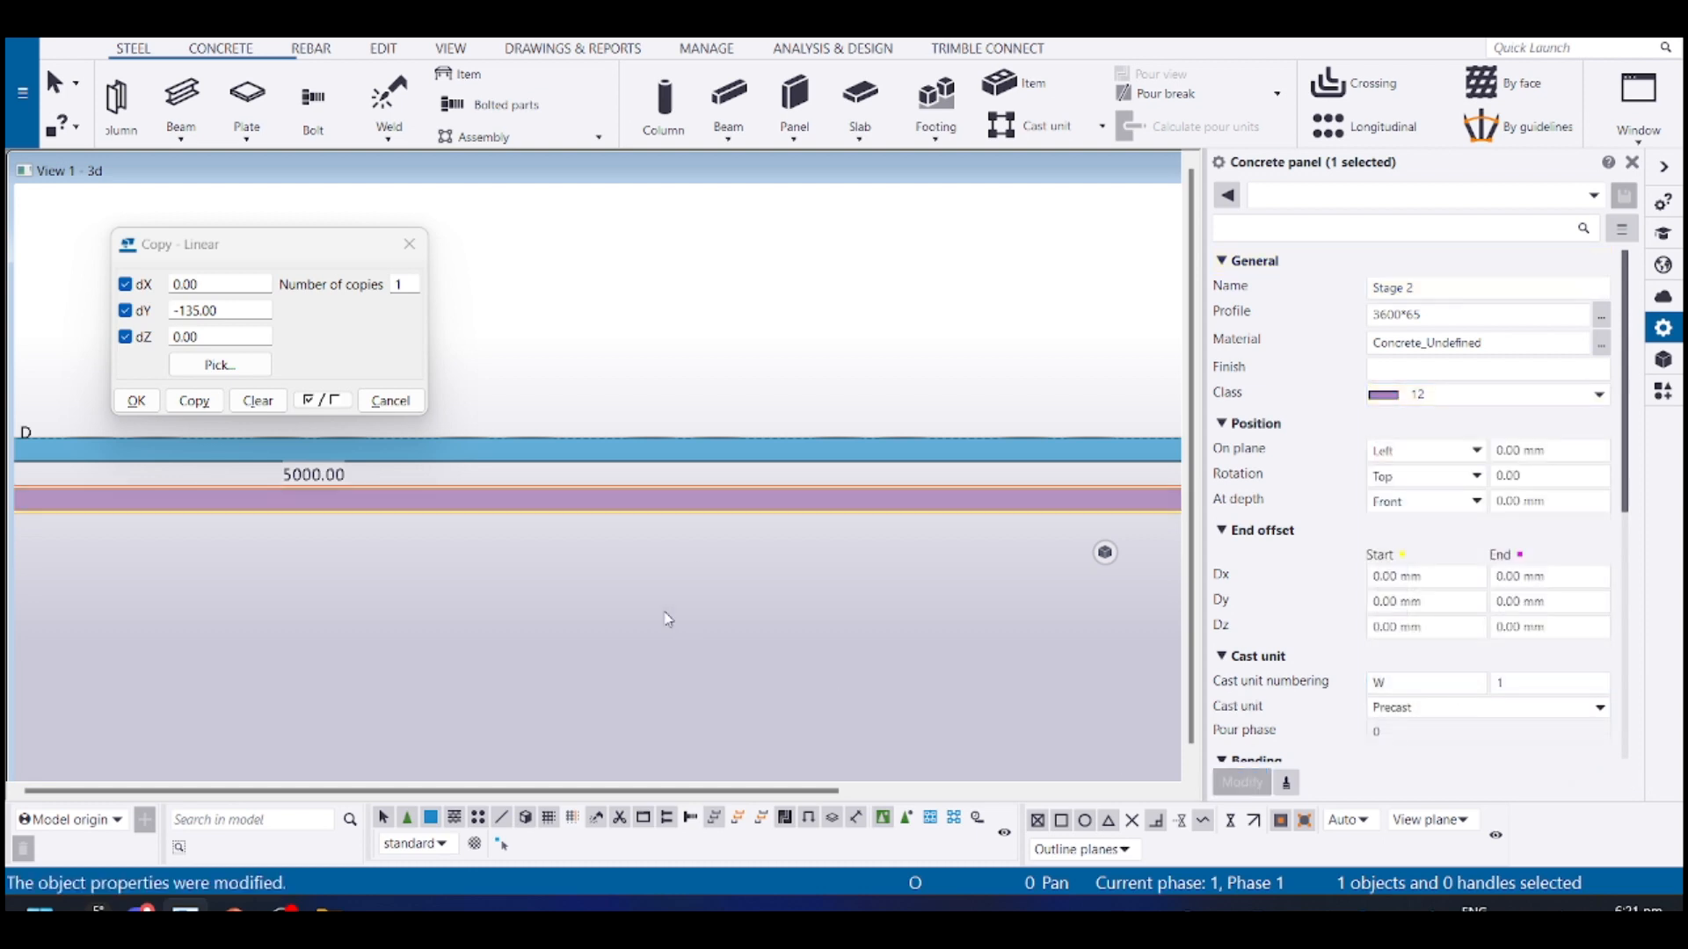
Examine the Stage 1 and Stage 2 panels side by side in 3D, checking the gap along their upper edges
{"action": "left_click", "coordinate": [637, 553]}
{"action": "scroll", "coordinate": [697, 471], "scroll_direction": "down", "scroll_amount": 3}
{"action": "middle_click_drag", "start_coordinate": [623, 512], "coordinate": [1142, 636], "text": "ctrl"}
{"action": "scroll", "coordinate": [683, 393], "scroll_direction": "down", "scroll_amount": 1}
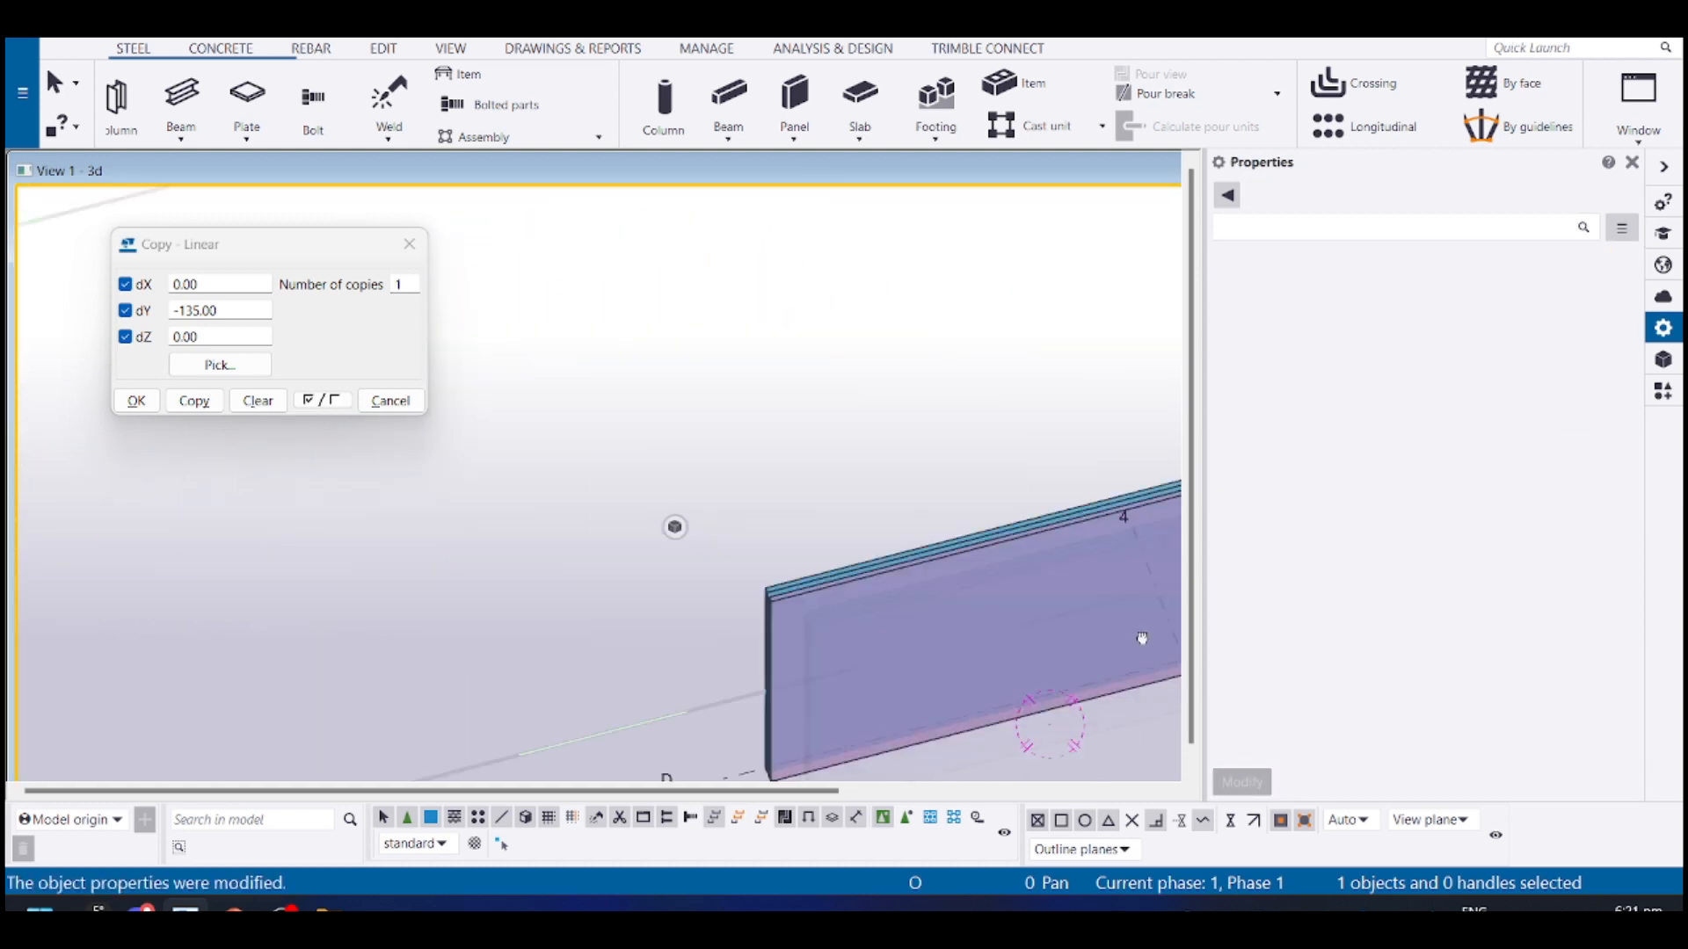
{"action": "scroll", "coordinate": [1077, 585], "scroll_direction": "up", "scroll_amount": 3}
{"action": "left_click", "coordinate": [670, 401]}
{"action": "left_click", "coordinate": [662, 404], "text": "ctrl"}
{"action": "left_click", "coordinate": [583, 432]}
{"action": "left_click", "coordinate": [592, 445]}
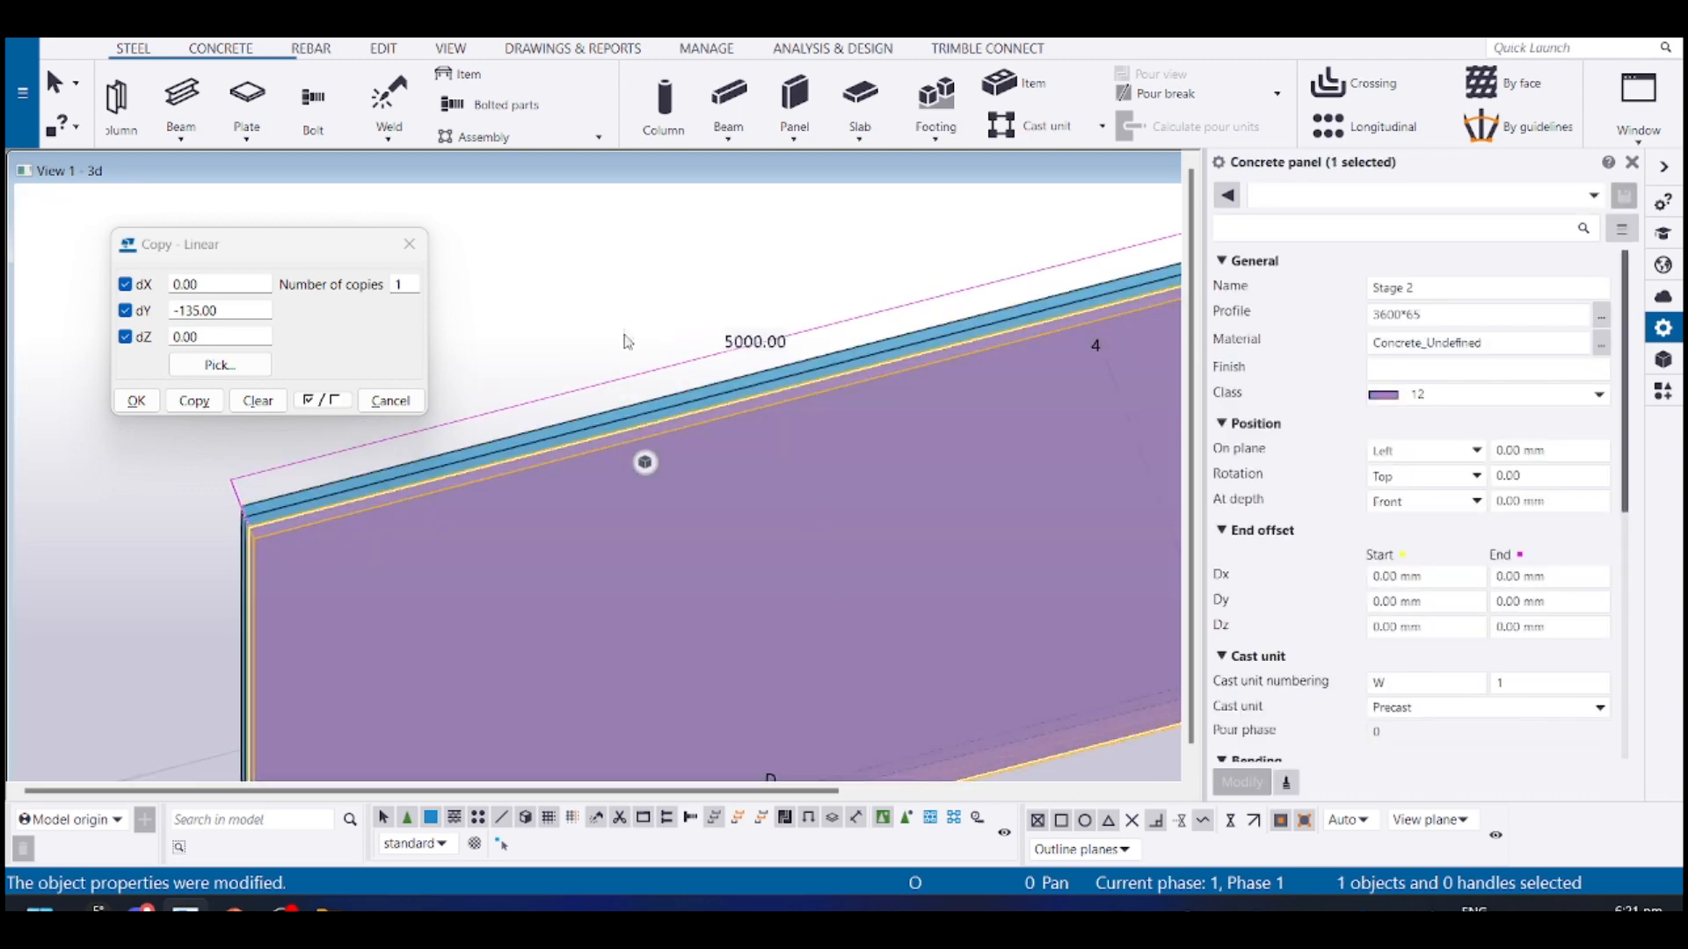
{"action": "left_click", "coordinate": [618, 330]}
{"action": "scroll", "coordinate": [870, 649], "scroll_direction": "down", "scroll_amount": 5}
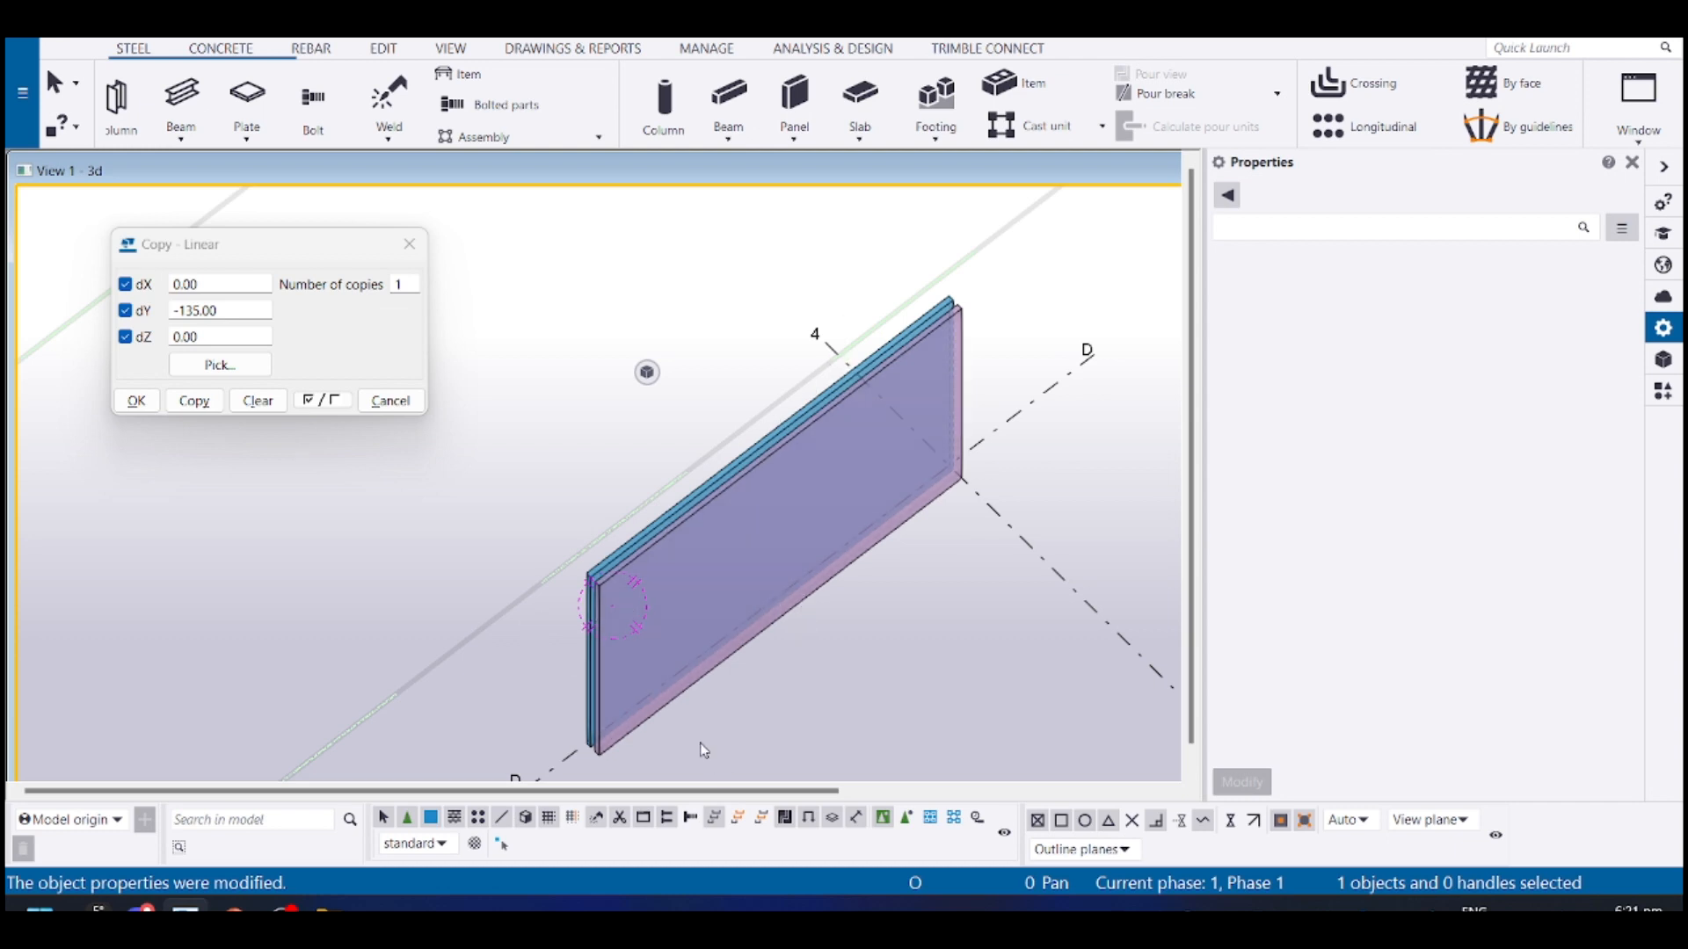
Add the Stage 2 panel to the Stage 1 panel's cast unit
{"action": "scroll", "coordinate": [672, 686], "scroll_direction": "up", "scroll_amount": 2}
{"action": "right_click", "coordinate": [672, 692]}
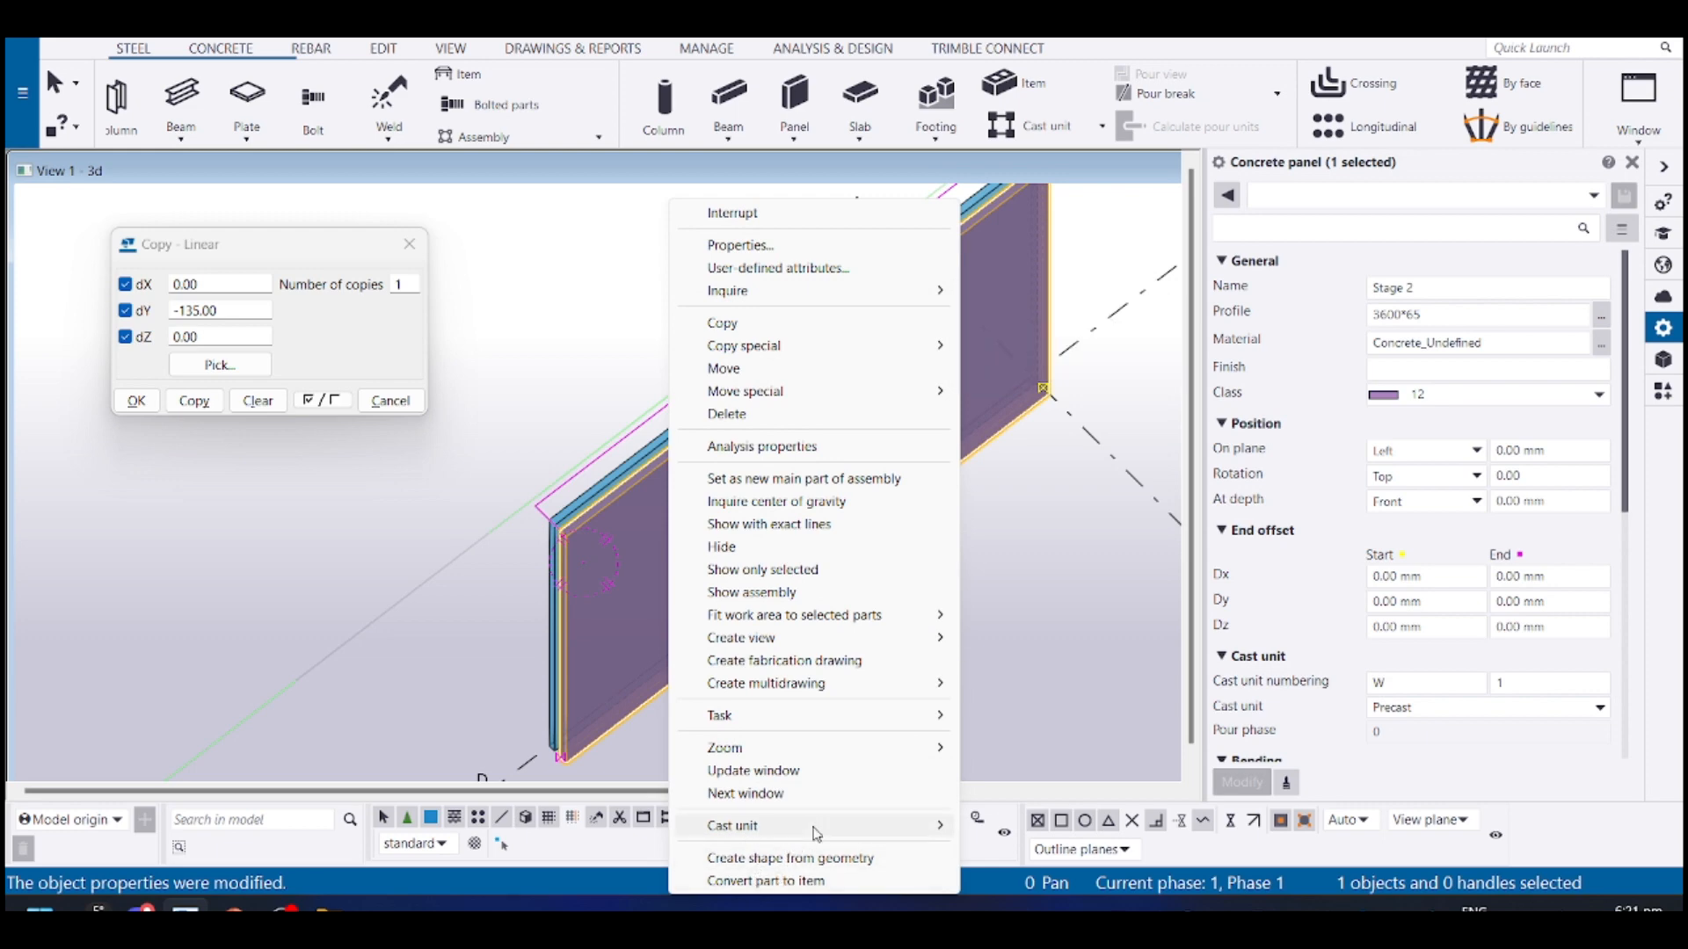
{"action": "mouse_move", "coordinate": [816, 828]}
{"action": "left_click", "coordinate": [1011, 821]}
{"action": "scroll", "coordinate": [936, 605], "scroll_direction": "up", "scroll_amount": 3}
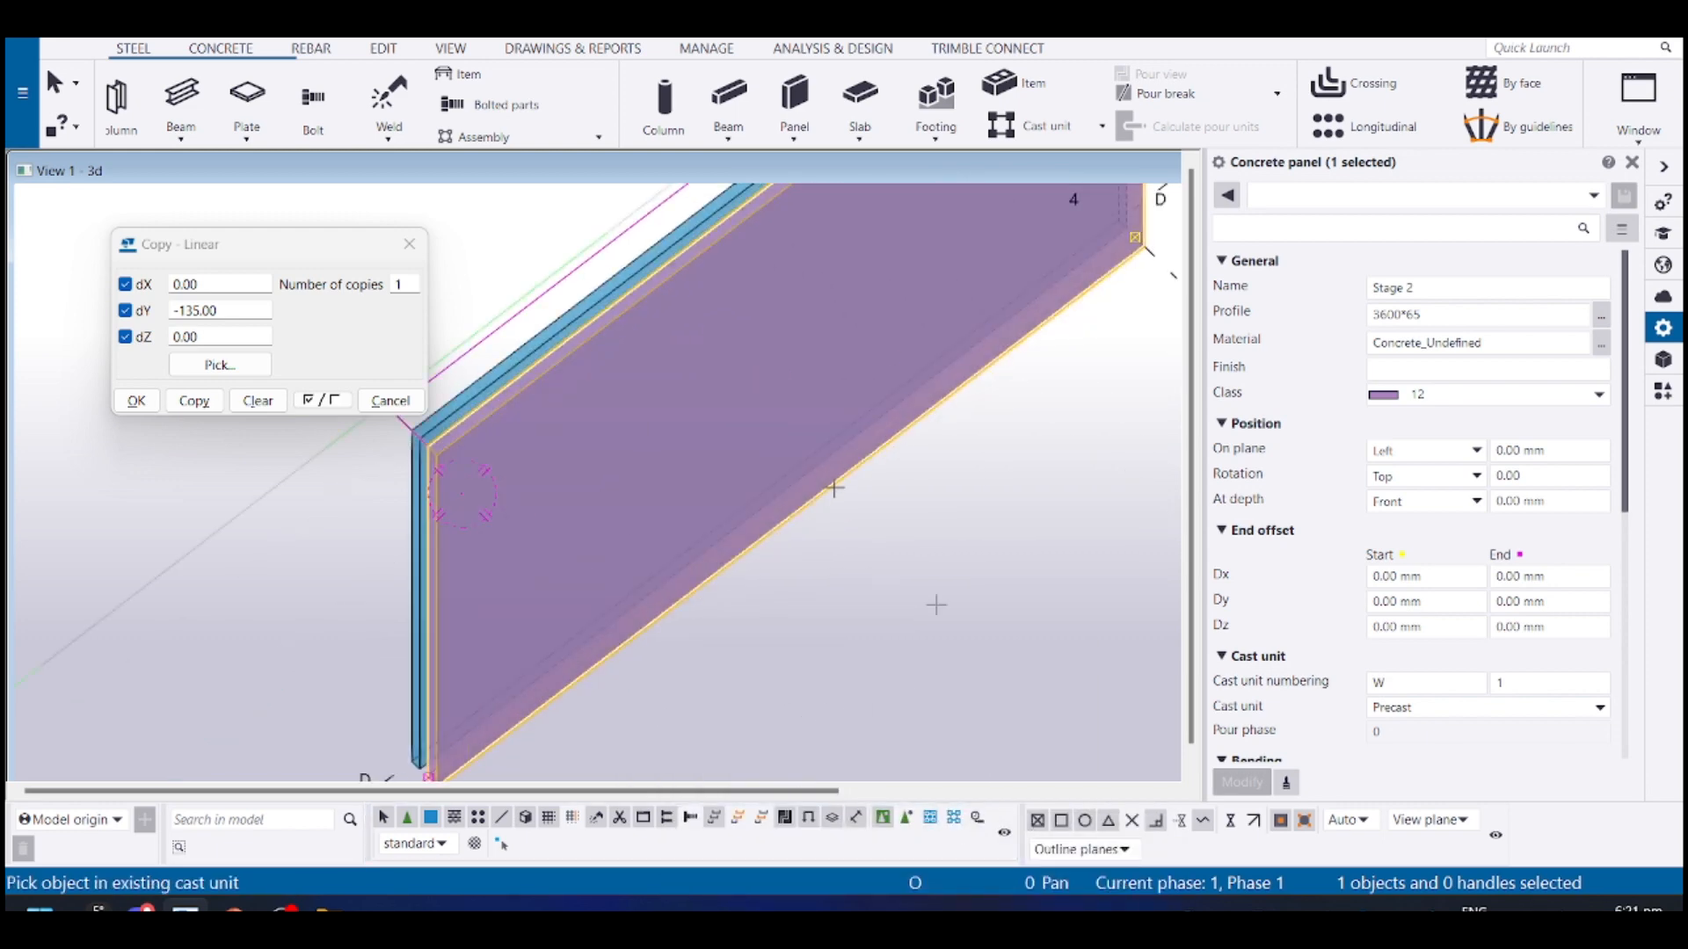
{"action": "left_click", "coordinate": [552, 328]}
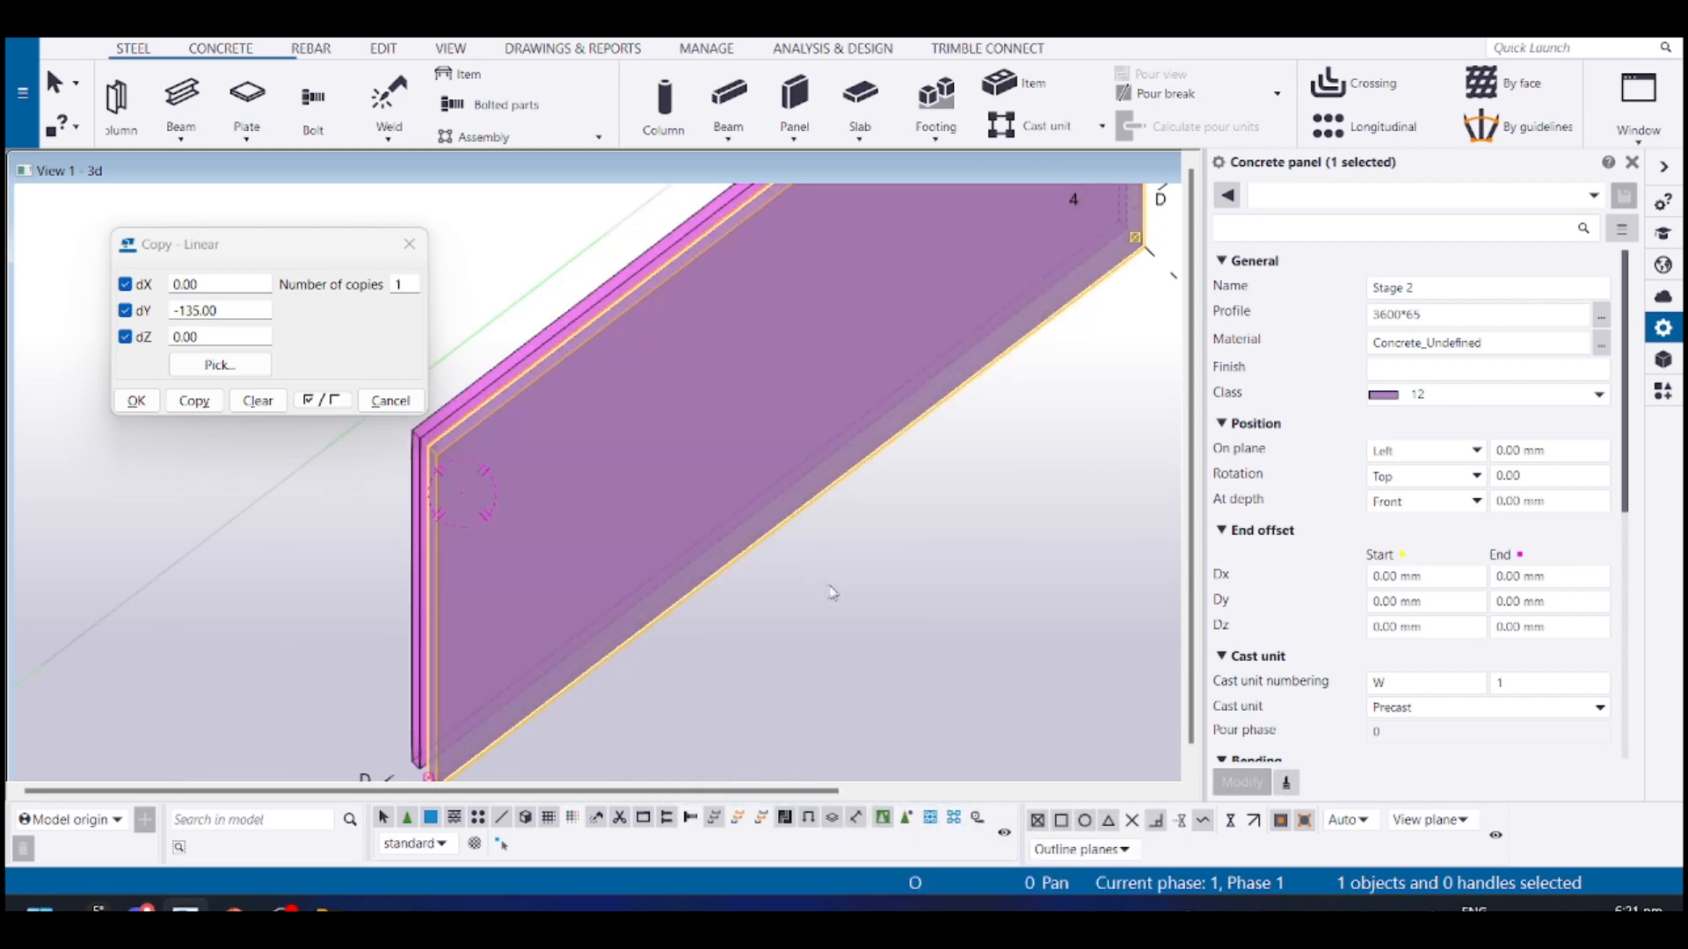
{"action": "scroll", "coordinate": [829, 591], "scroll_direction": "down", "scroll_amount": 4}
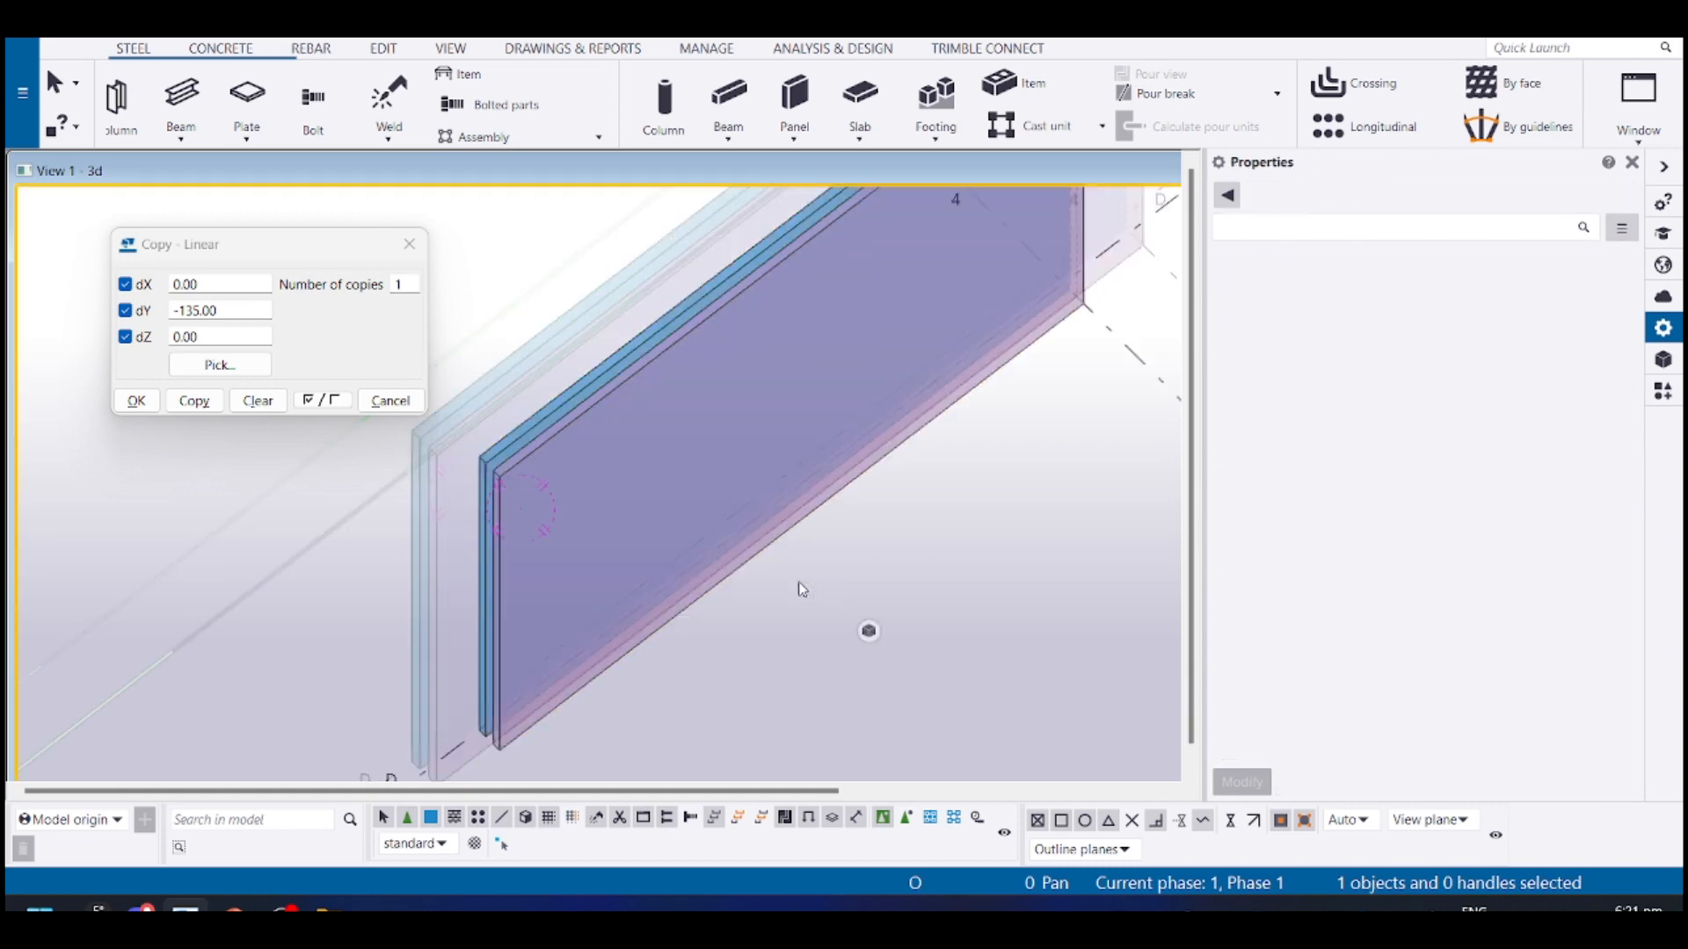
Check the cast unit by selecting it as a whole and then selecting its Stage 1 and Stage 2 panels individually
{"action": "left_click", "coordinate": [935, 826]}
{"action": "left_click", "coordinate": [573, 464]}
{"action": "scroll", "coordinate": [606, 502], "scroll_direction": "down", "scroll_amount": 3}
{"action": "mouse_move", "coordinate": [700, 376]}
{"action": "middle_mouse_down"}
{"action": "mouse_move", "coordinate": [744, 595]}
{"action": "mouse_move", "coordinate": [769, 567]}
{"action": "mouse_move", "coordinate": [804, 589]}
{"action": "mouse_move", "coordinate": [777, 604]}
{"action": "mouse_move", "coordinate": [792, 581]}
{"action": "middle_mouse_up"}
{"action": "left_click", "coordinate": [906, 820]}
{"action": "left_click", "coordinate": [675, 635]}
{"action": "scroll", "coordinate": [670, 639], "scroll_direction": "up", "scroll_amount": 3}
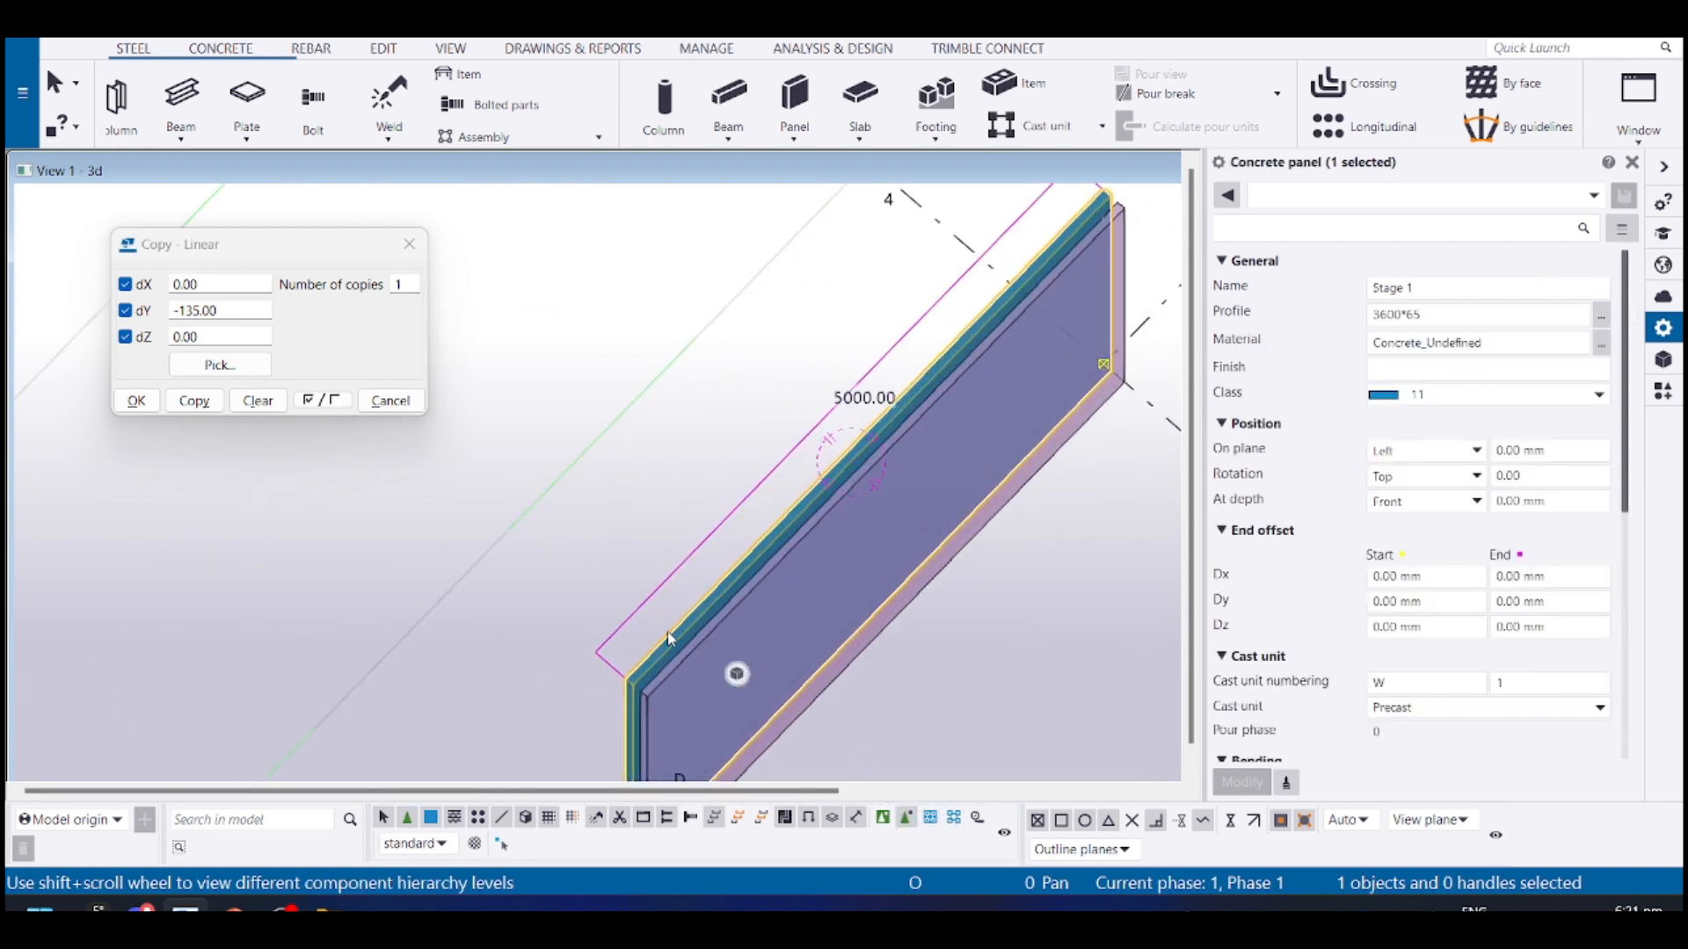
{"action": "left_click", "coordinate": [690, 669]}
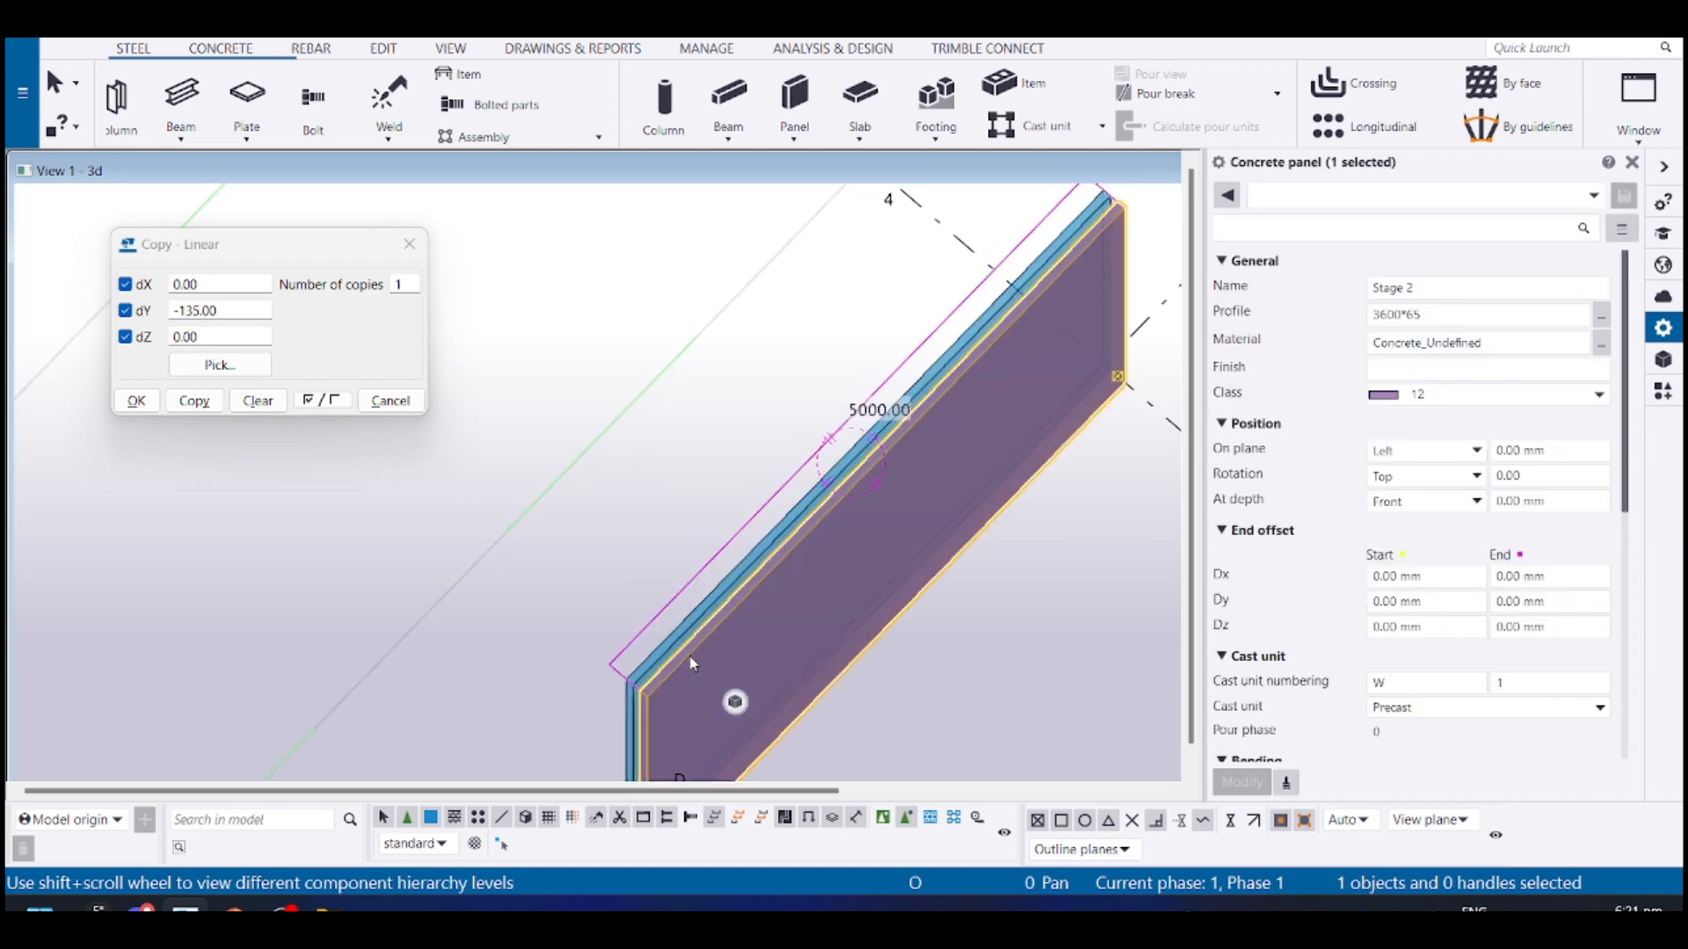
{"action": "left_click", "coordinate": [670, 647]}
{"action": "scroll", "coordinate": [667, 651], "scroll_direction": "down", "scroll_amount": 3}
{"action": "middle_click_drag", "start_coordinate": [894, 723], "coordinate": [843, 590]}
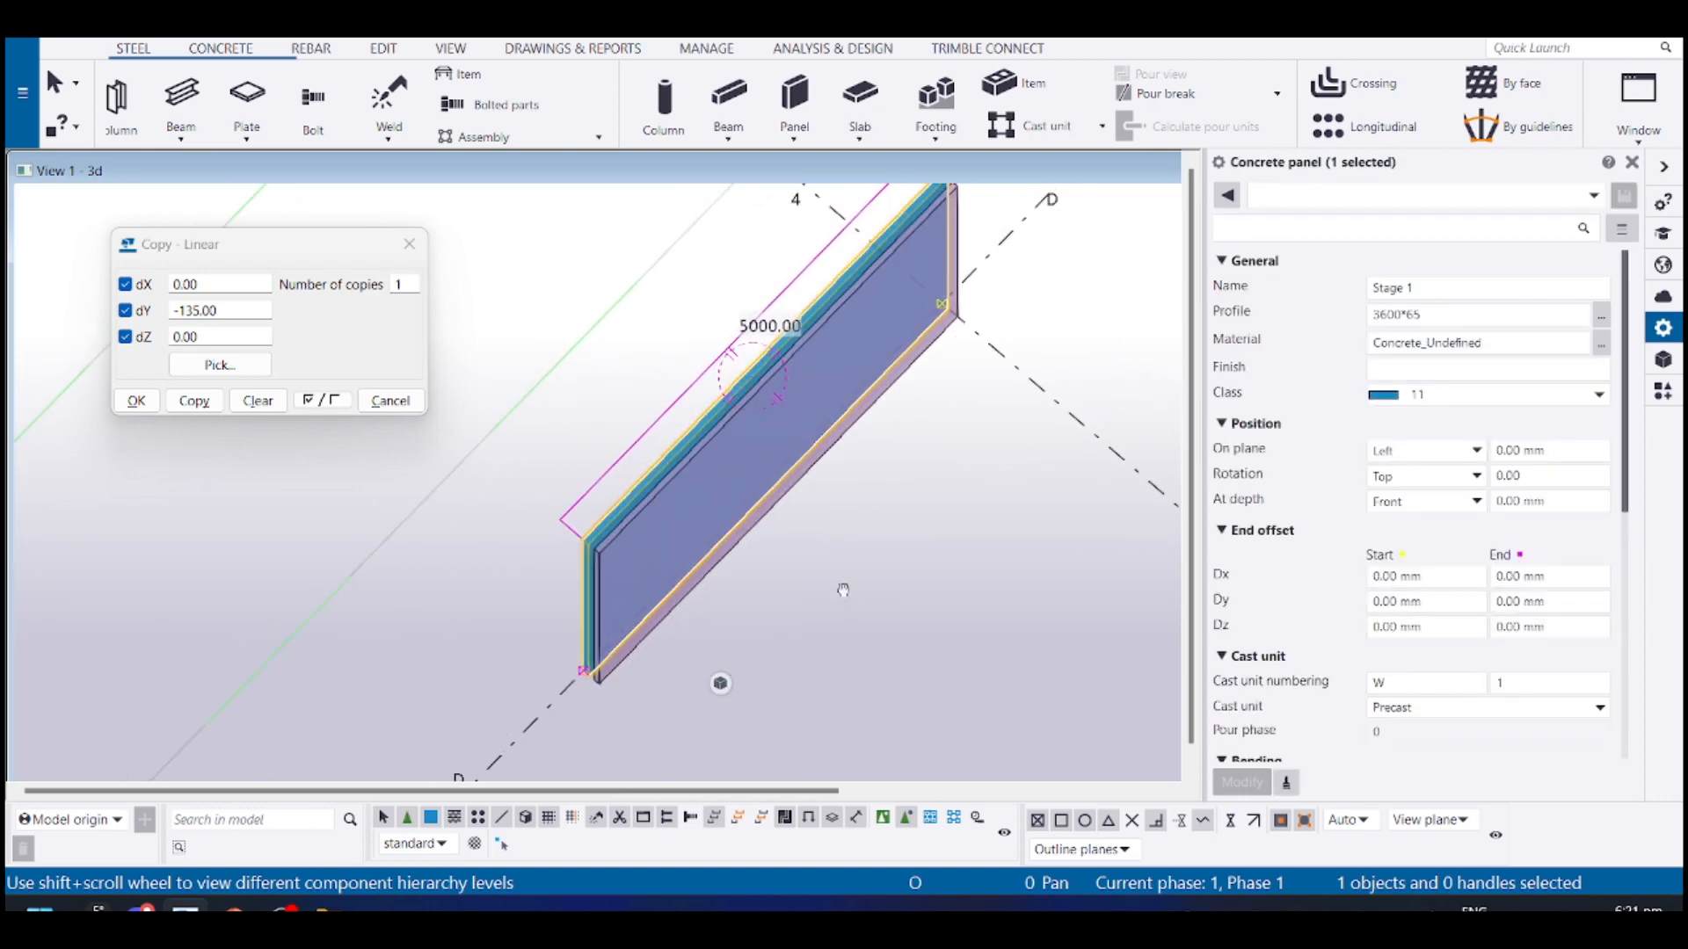
Return View 1 to plane view and select both the Stage 1 and Stage 2 panels on line D beside grid line 4
{"action": "key", "text": "ctrl+p"}
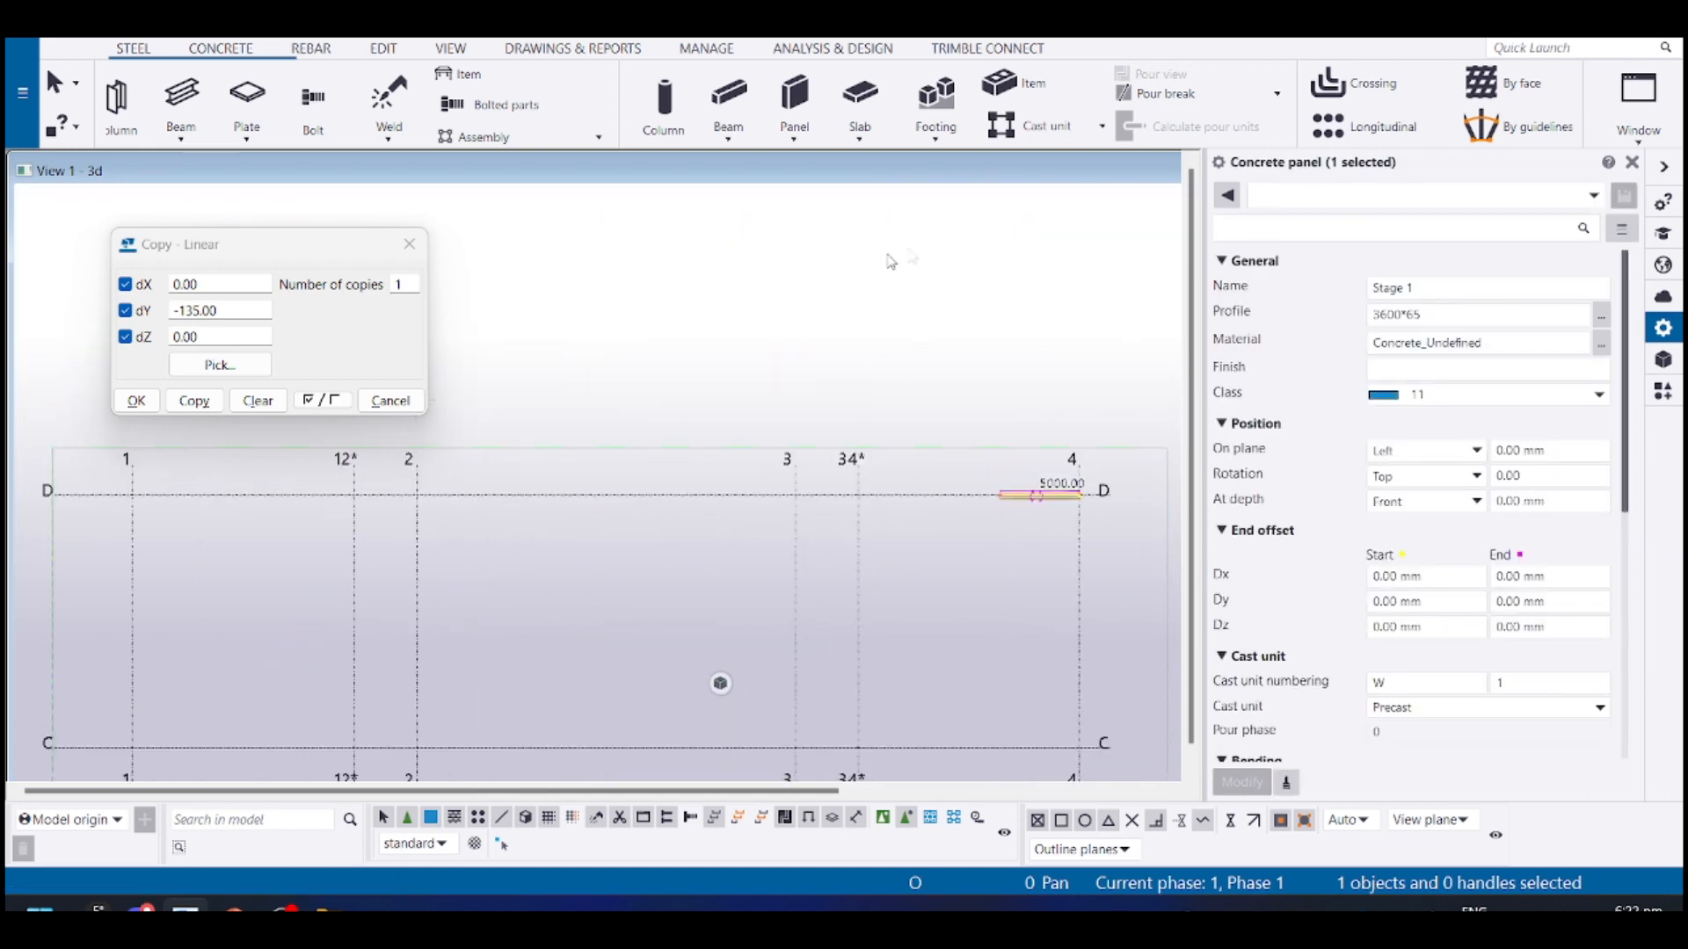
{"action": "scroll", "coordinate": [891, 262], "scroll_direction": "up", "scroll_amount": 2}
{"action": "middle_click_drag", "start_coordinate": [919, 370], "coordinate": [373, 218]}
{"action": "left_click", "coordinate": [410, 262]}
{"action": "left_click", "coordinate": [414, 245]}
{"action": "middle_click_drag", "start_coordinate": [531, 385], "coordinate": [621, 295]}
{"action": "scroll", "coordinate": [832, 381], "scroll_direction": "up", "scroll_amount": 2}
{"action": "left_click", "coordinate": [831, 382]}
{"action": "scroll", "coordinate": [831, 382], "scroll_direction": "up", "scroll_amount": 2}
{"action": "left_click_drag", "start_coordinate": [590, 309], "coordinate": [923, 420]}
{"action": "scroll", "coordinate": [859, 384], "scroll_direction": "up", "scroll_amount": 1}
{"action": "middle_click_drag", "start_coordinate": [835, 372], "coordinate": [738, 438]}
{"action": "scroll", "coordinate": [737, 438], "scroll_direction": "up", "scroll_amount": 2}
Define a linear copy vector from the panels' end at grid line 4 to 10 mm beyond their opposite end
{"action": "key", "text": "ctrl+shift+c"}
{"action": "scroll", "coordinate": [840, 442], "scroll_direction": "up", "scroll_amount": 2}
{"action": "scroll", "coordinate": [841, 446], "scroll_direction": "up", "scroll_amount": 2}
{"action": "scroll", "coordinate": [1159, 568], "scroll_direction": "up", "scroll_amount": 2}
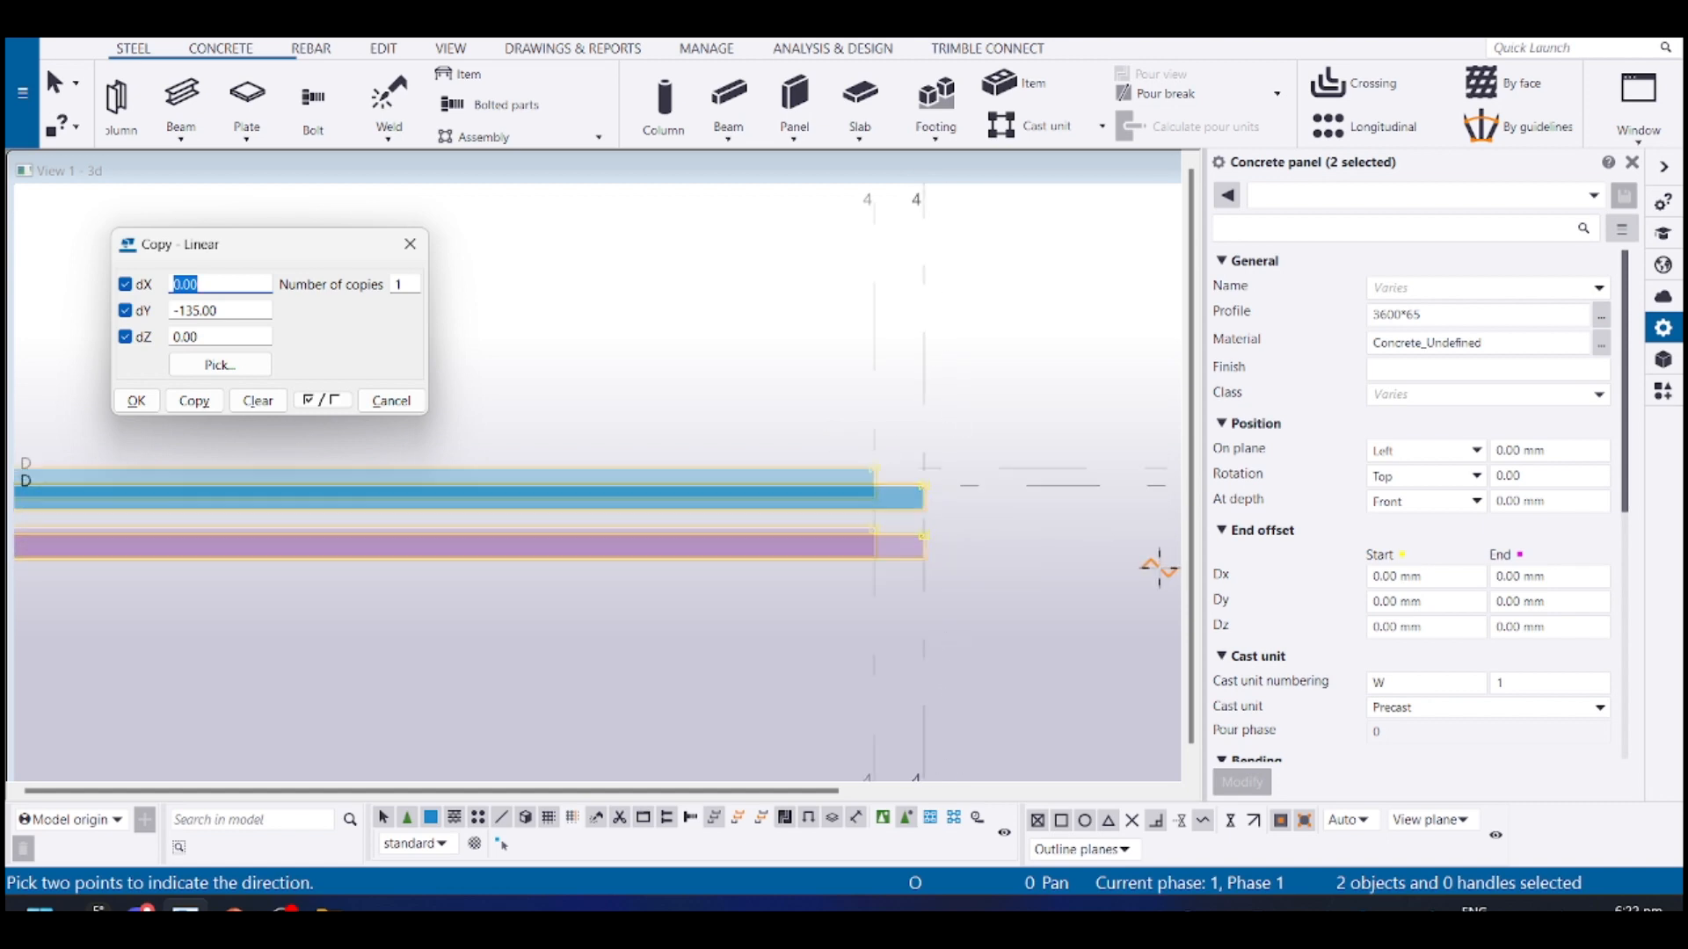
{"action": "left_click", "coordinate": [875, 468]}
{"action": "scroll", "coordinate": [1257, 737], "scroll_direction": "down", "scroll_amount": 3}
{"action": "middle_click_drag", "start_coordinate": [1044, 676], "coordinate": [1149, 641]}
{"action": "middle_click_drag", "start_coordinate": [282, 527], "coordinate": [1042, 563]}
{"action": "middle_click_drag", "start_coordinate": [176, 527], "coordinate": [1054, 541]}
{"action": "middle_click_drag", "start_coordinate": [765, 562], "coordinate": [428, 450]}
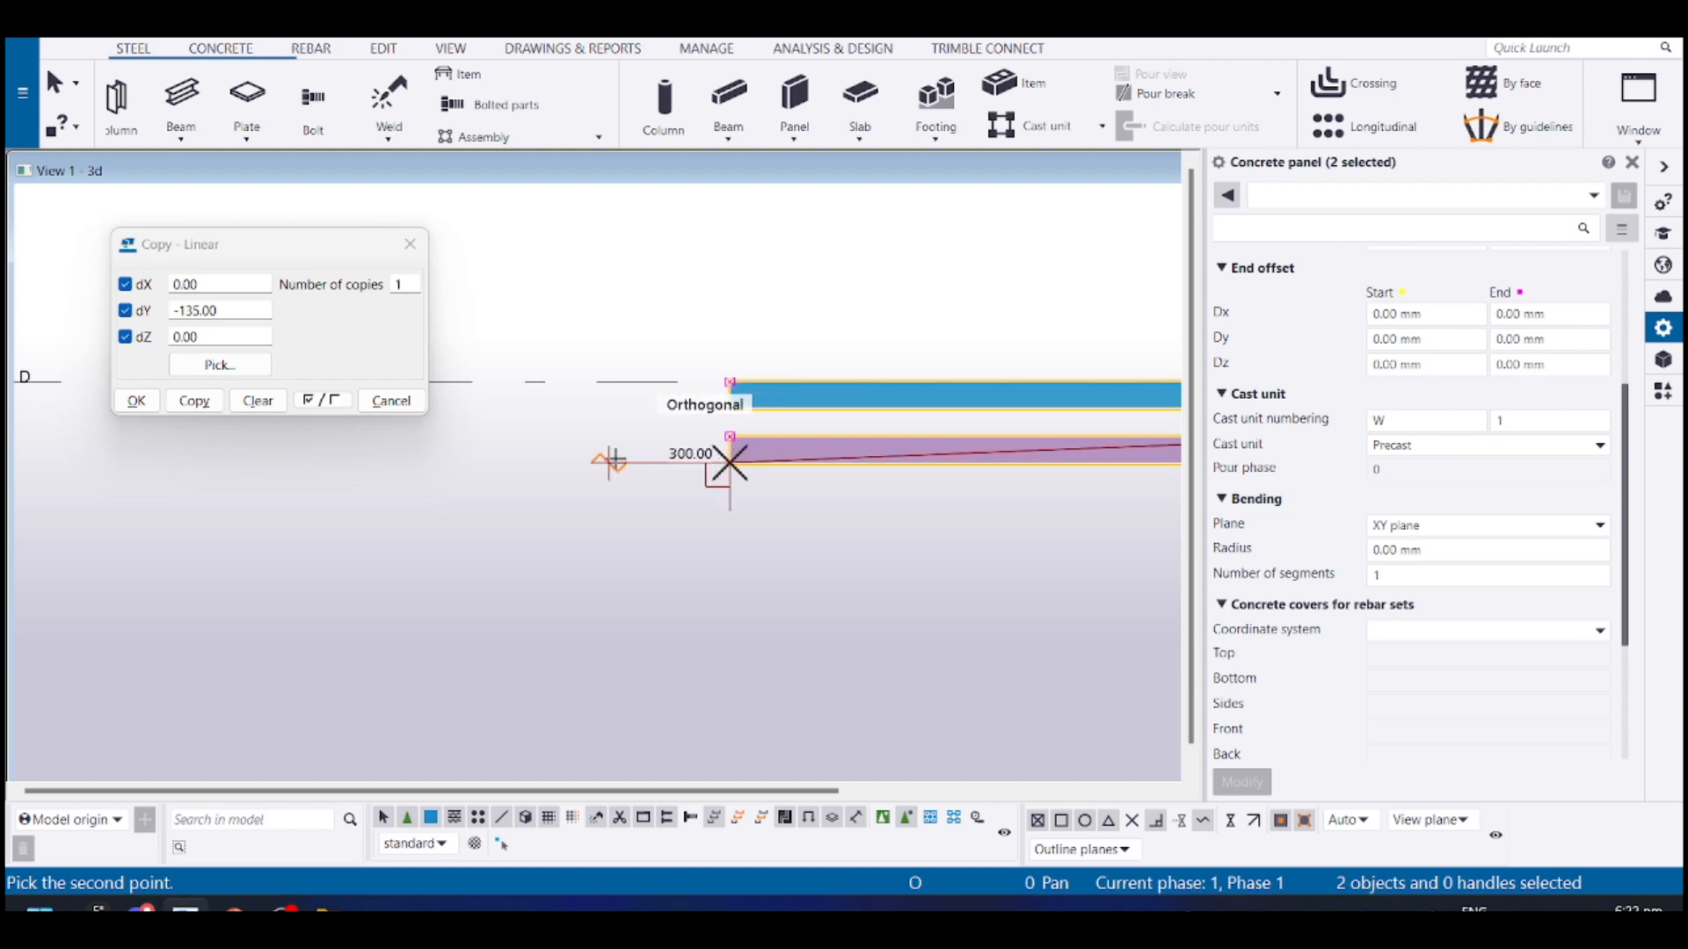
{"action": "type", "text": "10"}
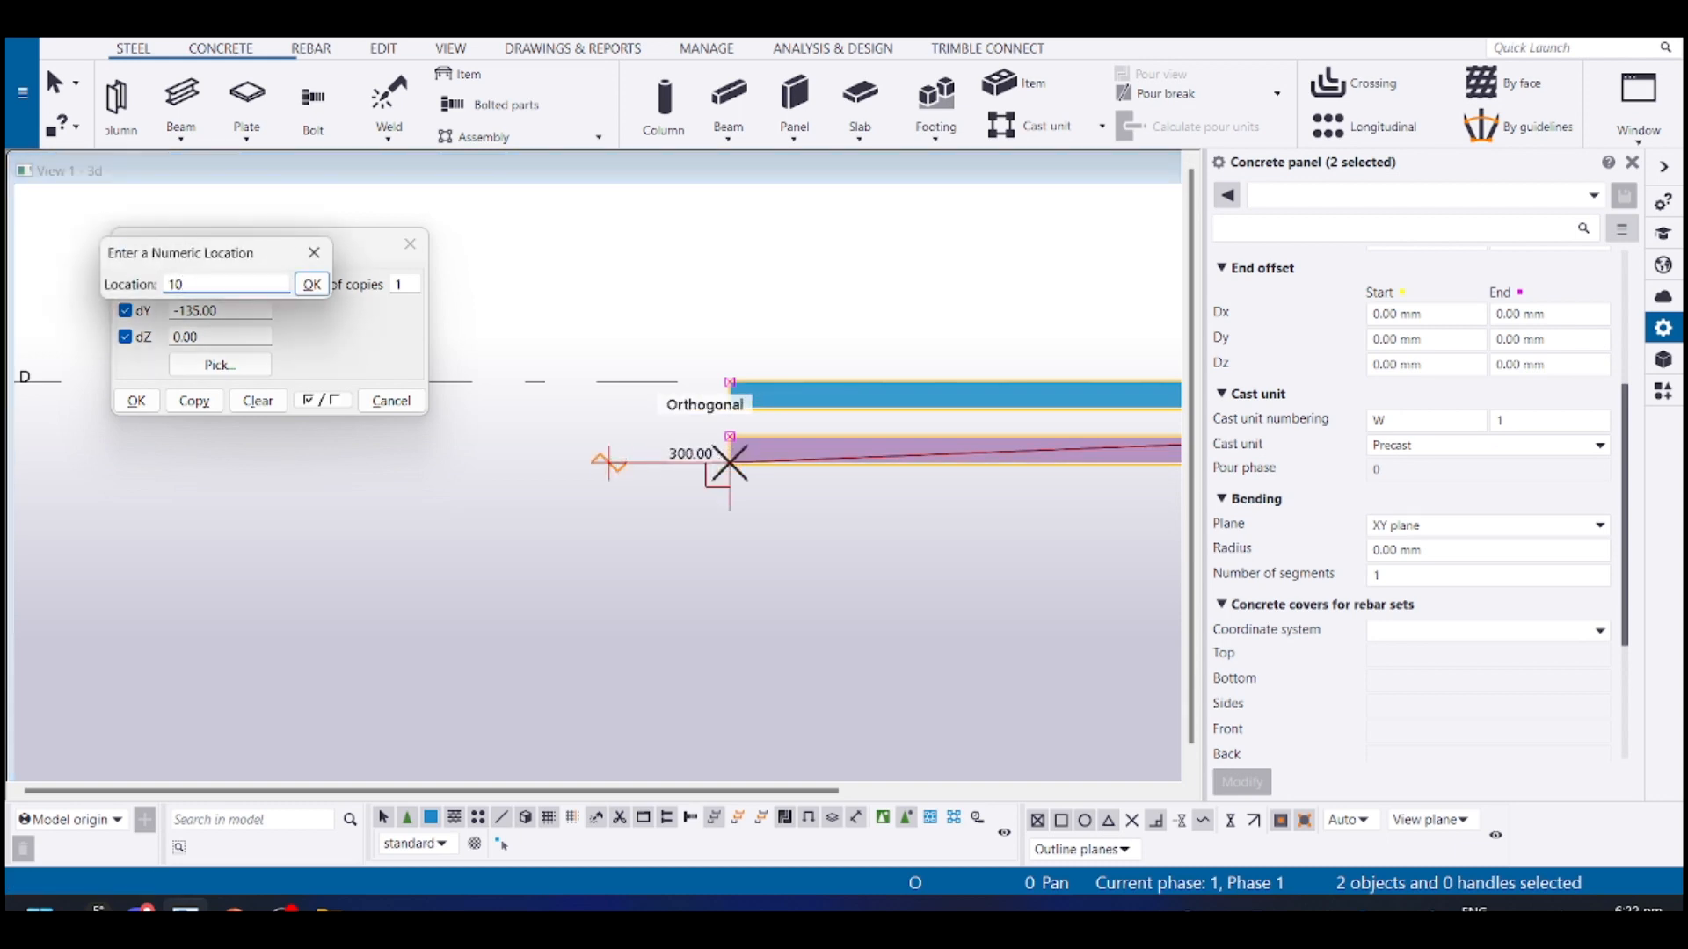
{"action": "key", "text": "Return"}
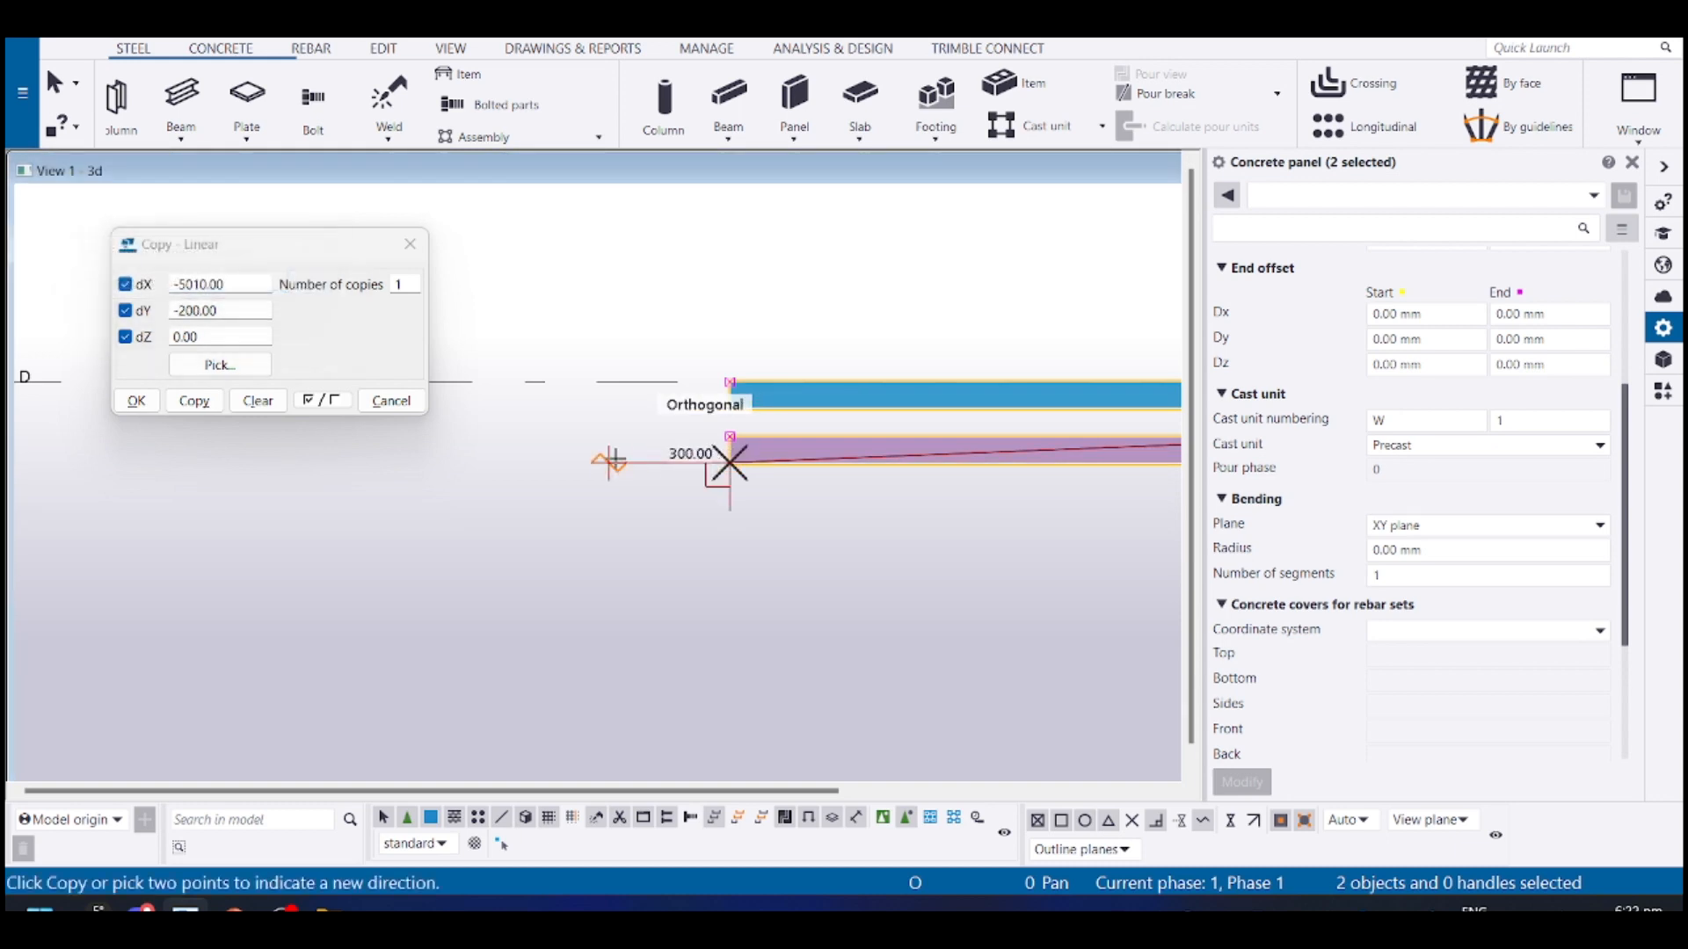
Exclude dY and dZ from the linear copy and copy both panels once by -5010 mm in X along line D
{"action": "left_click", "coordinate": [127, 313]}
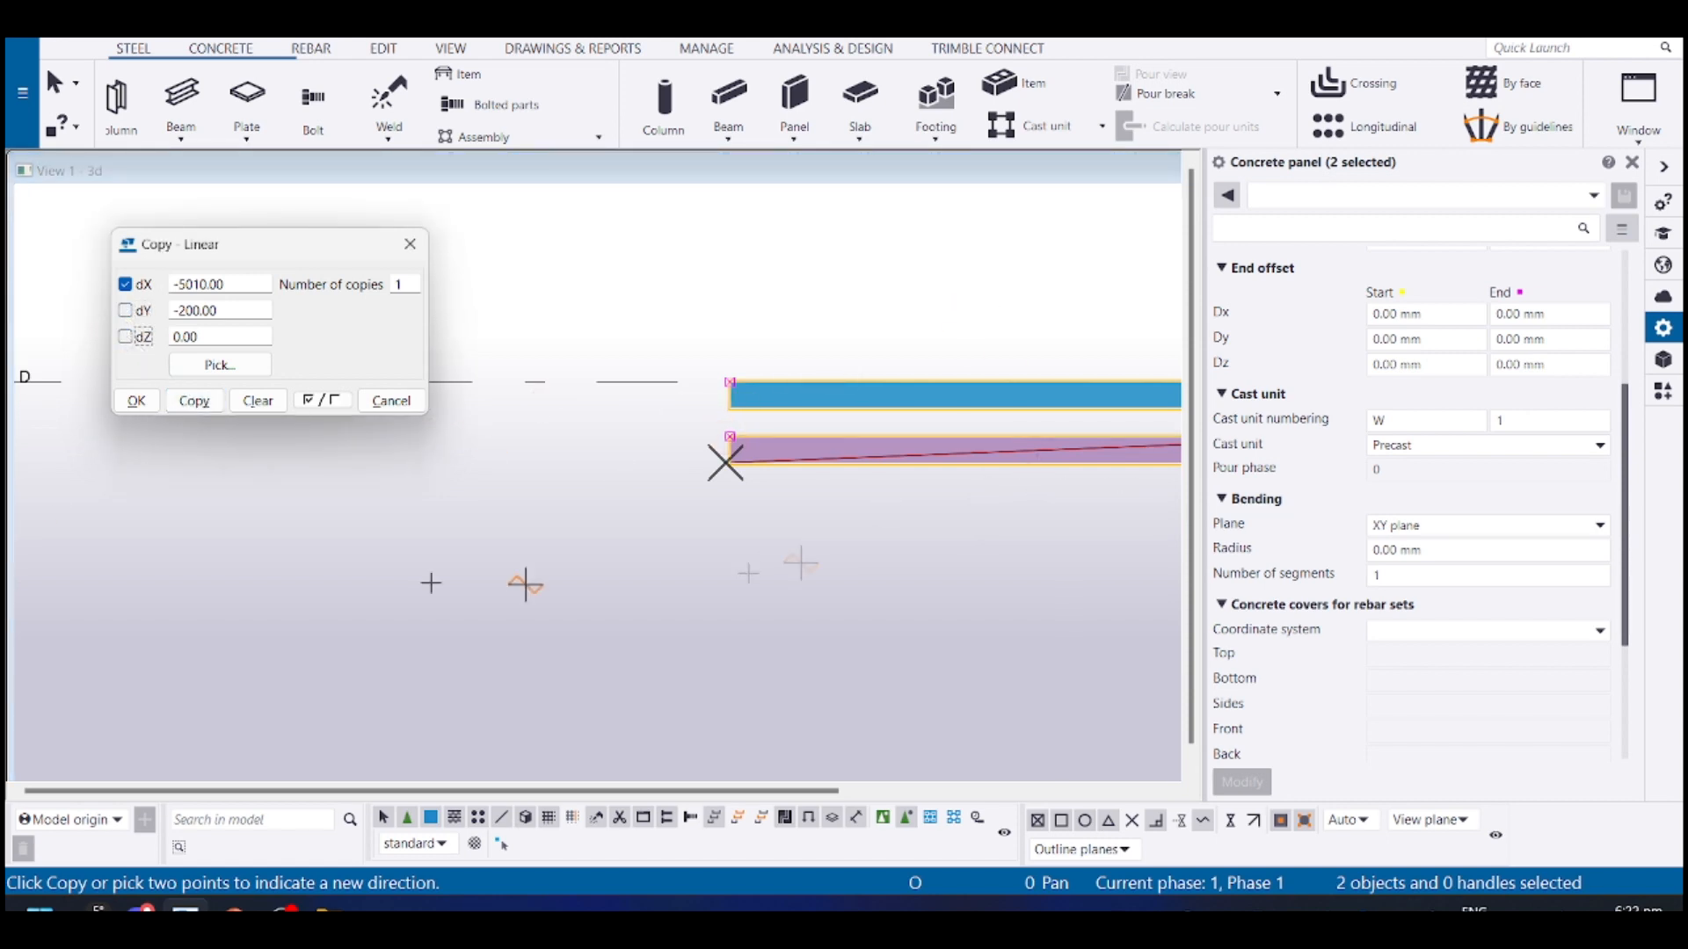
{"action": "left_click", "coordinate": [175, 407]}
{"action": "scroll", "coordinate": [885, 579], "scroll_direction": "down", "scroll_amount": 5}
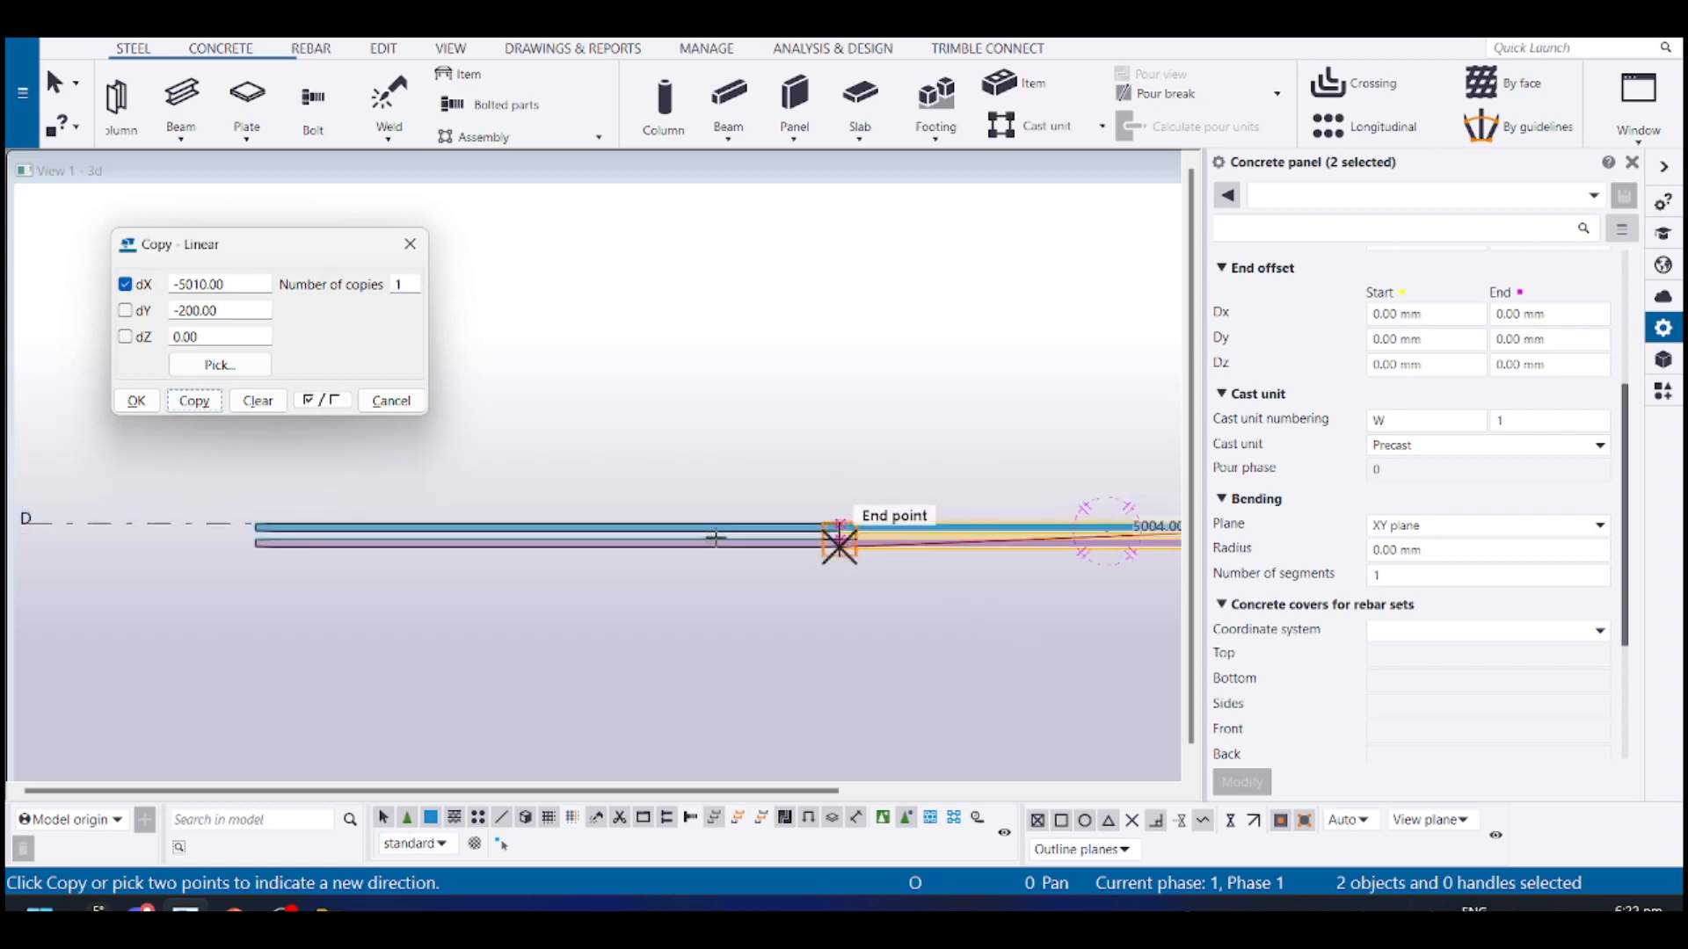
{"action": "middle_click_drag", "start_coordinate": [654, 531], "coordinate": [738, 489]}
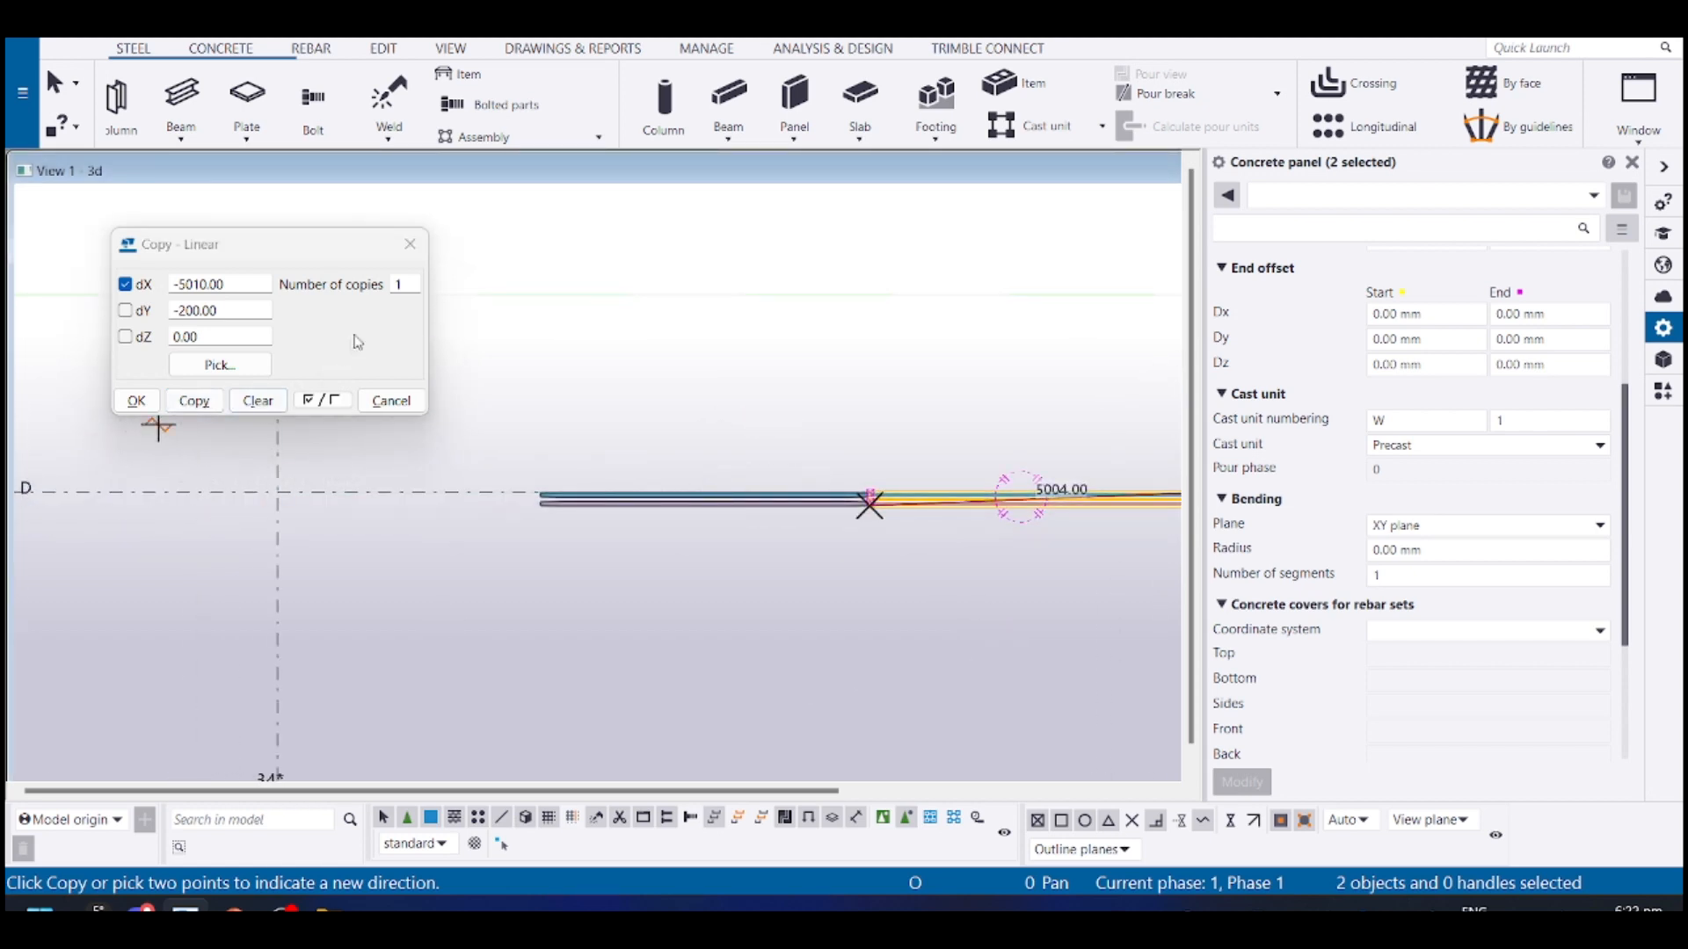
Select the copied Stage 1 and Stage 2 panels and copy them six times by -5010 mm in X along line D
{"action": "middle_click_drag", "start_coordinate": [649, 570], "coordinate": [648, 580]}
{"action": "key", "text": "Escape"}
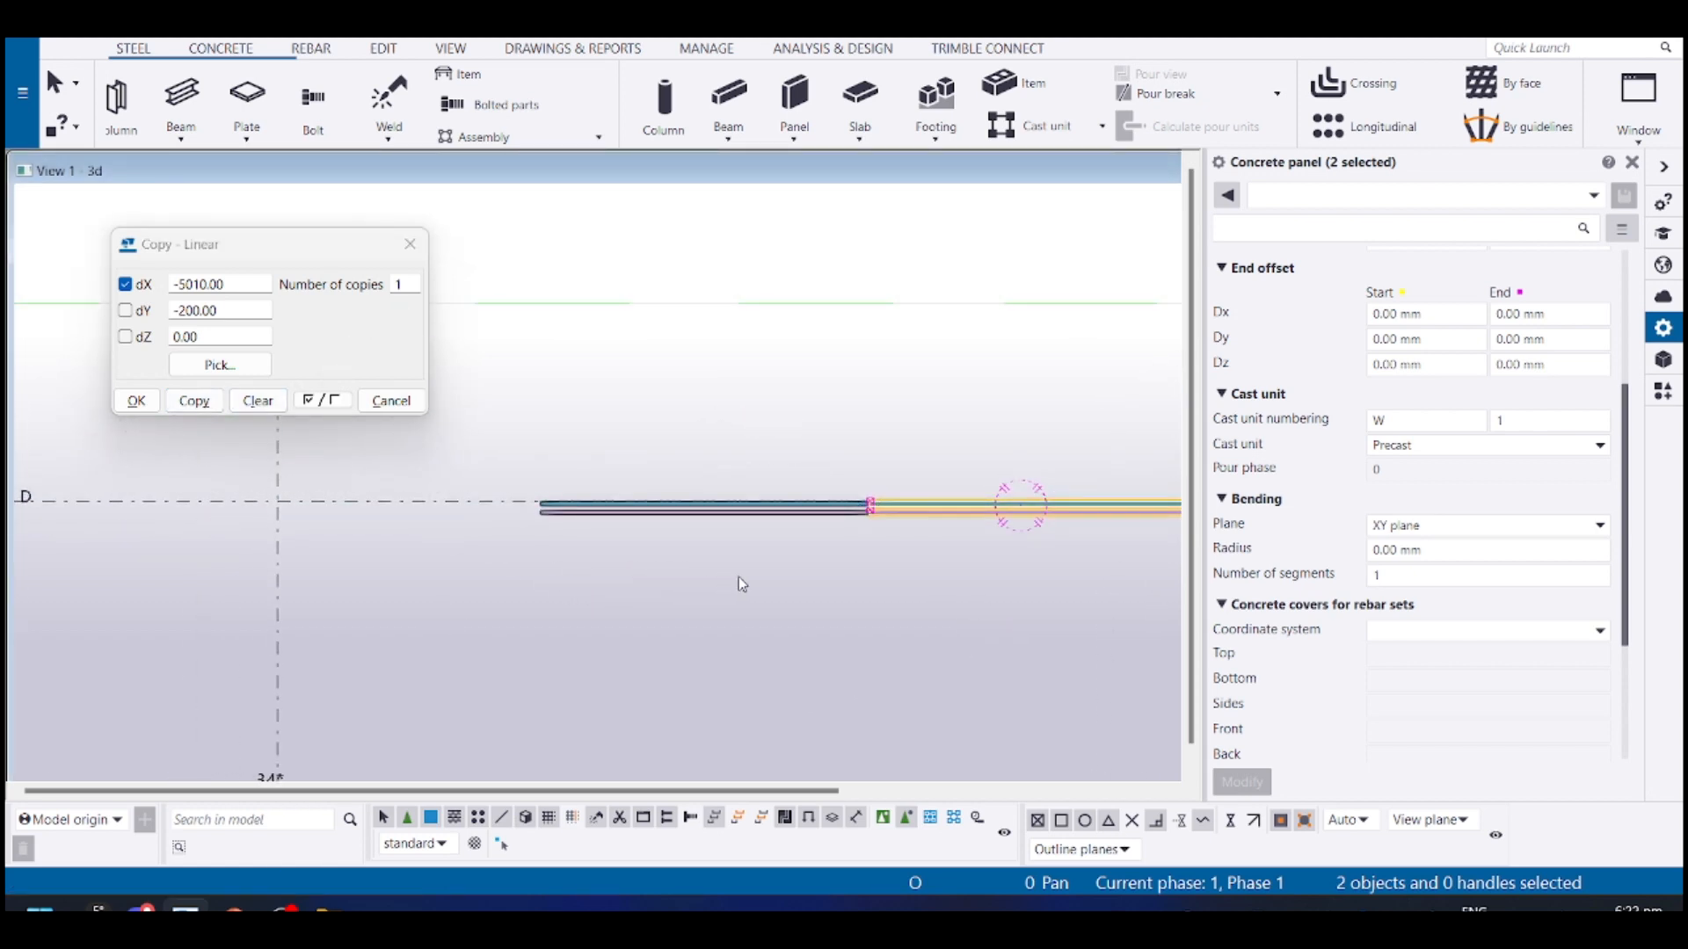
{"action": "left_click_drag", "start_coordinate": [670, 489], "coordinate": [668, 486]}
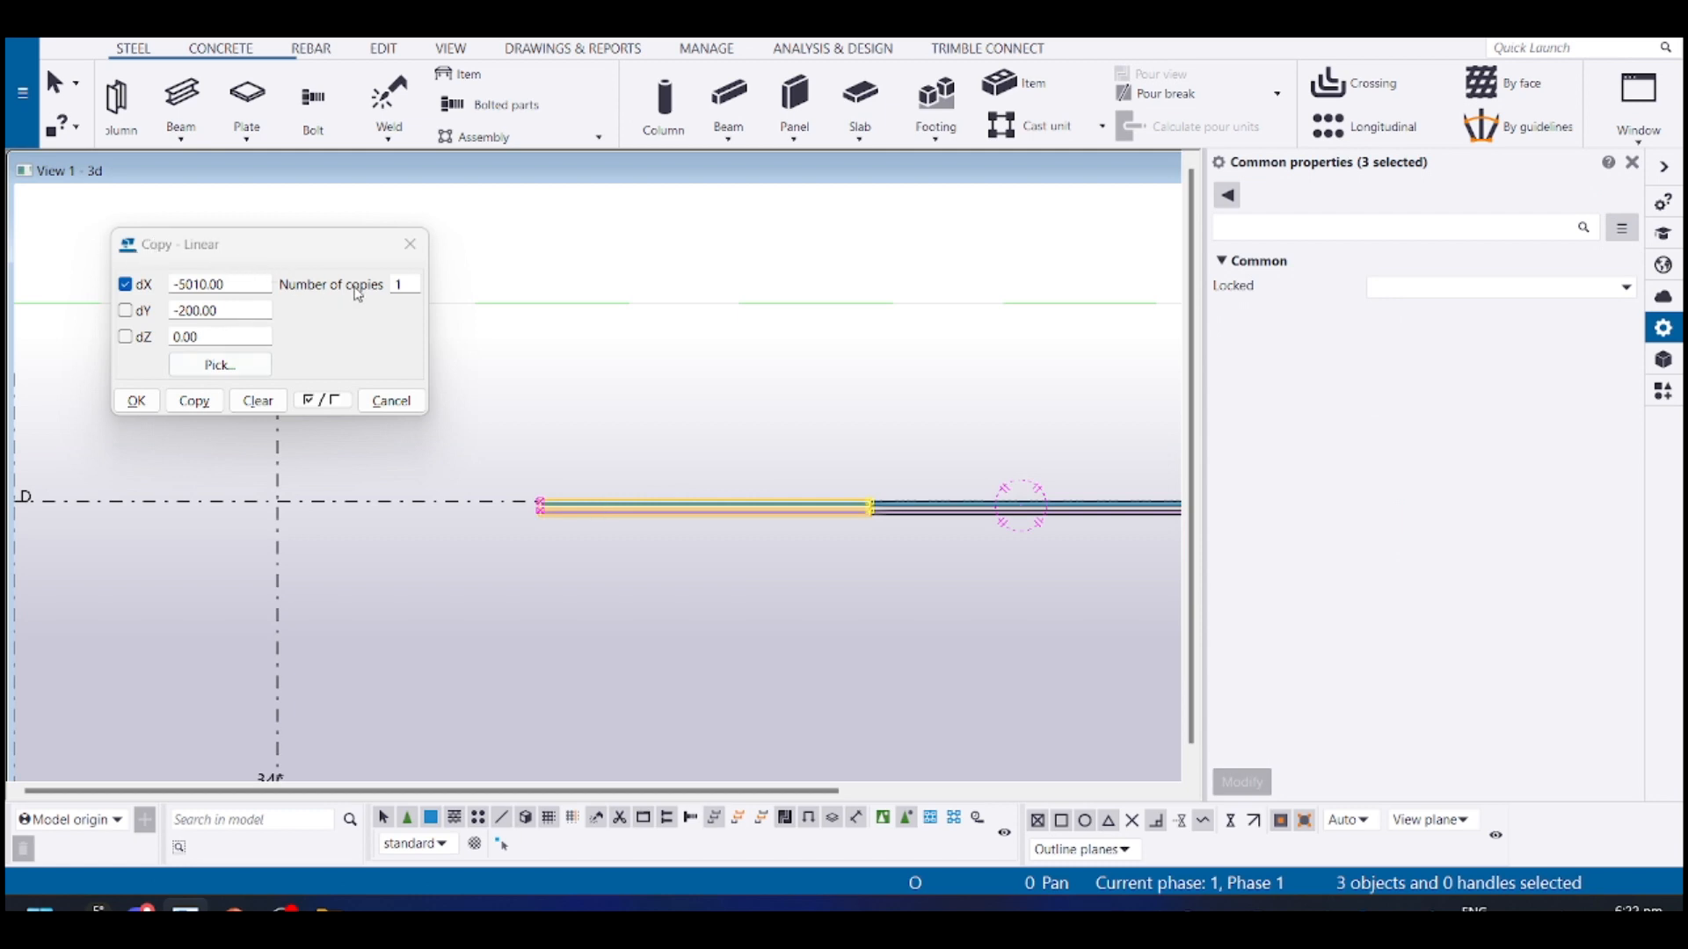
{"action": "left_click", "coordinate": [409, 289]}
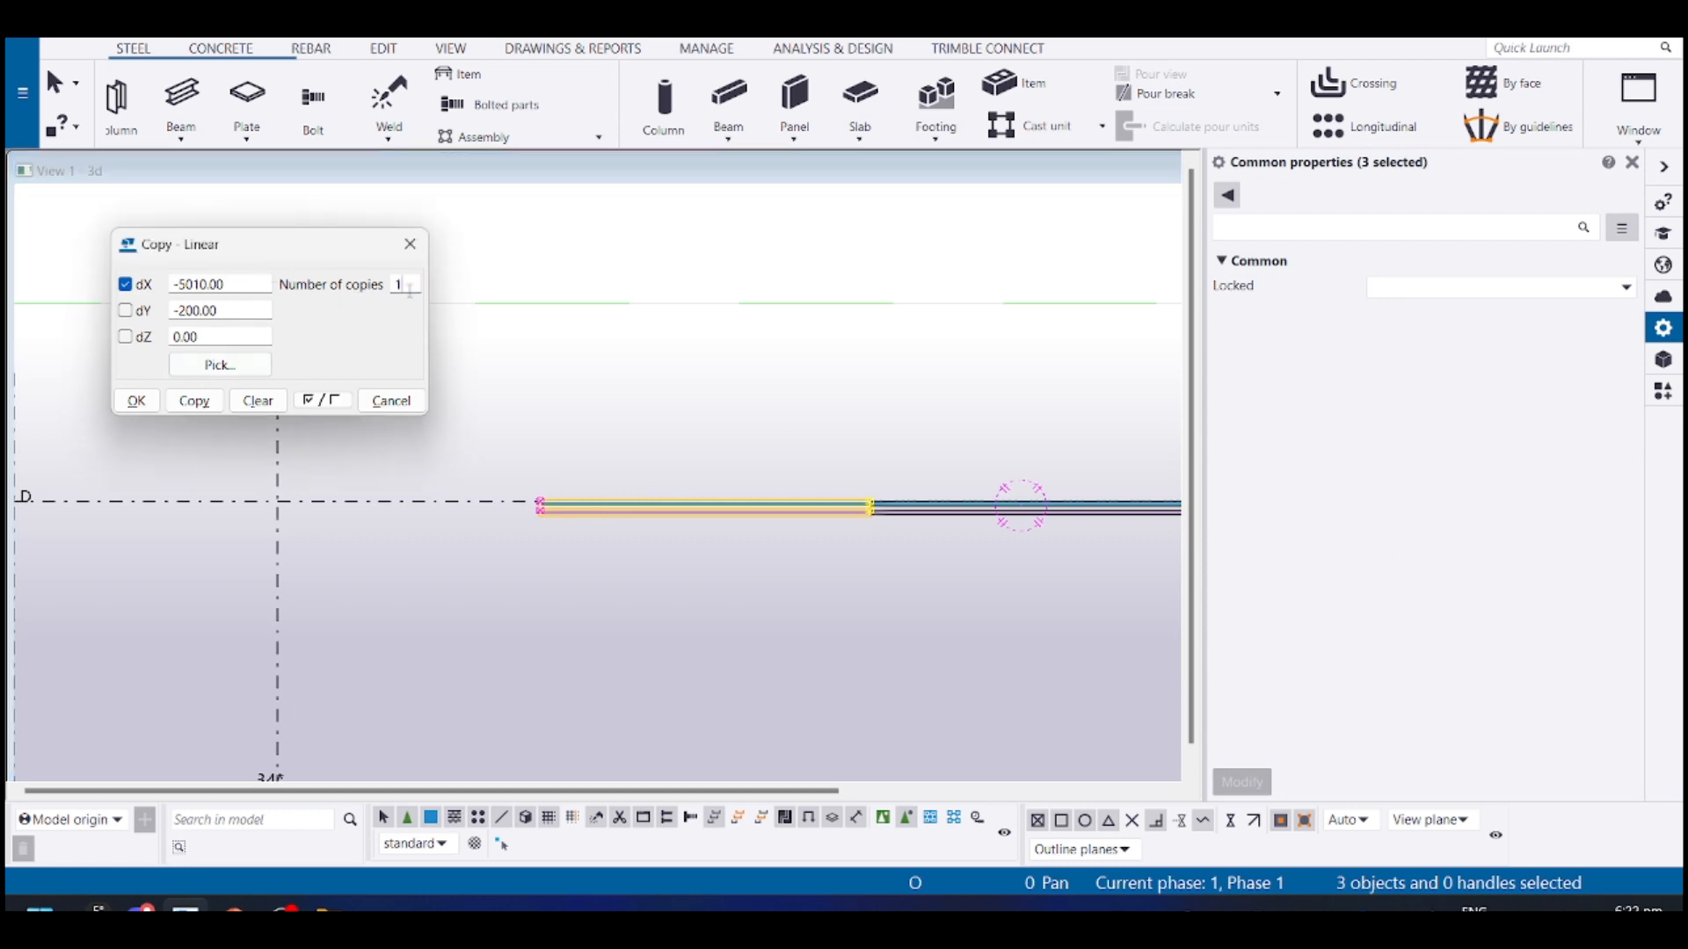
{"action": "left_click", "coordinate": [191, 395]}
{"action": "scroll", "coordinate": [866, 597], "scroll_direction": "down", "scroll_amount": 3}
{"action": "middle_click_drag", "start_coordinate": [866, 598], "coordinate": [1047, 561]}
{"action": "scroll", "coordinate": [291, 616], "scroll_direction": "down", "scroll_amount": 3}
{"action": "middle_click_drag", "start_coordinate": [290, 615], "coordinate": [903, 573]}
{"action": "scroll", "coordinate": [263, 438], "scroll_direction": "up", "scroll_amount": 2}
{"action": "scroll", "coordinate": [266, 445], "scroll_direction": "up", "scroll_amount": 5}
{"action": "middle_click_drag", "start_coordinate": [727, 520], "coordinate": [53, 431]}
{"action": "scroll", "coordinate": [510, 514], "scroll_direction": "down", "scroll_amount": 5}
{"action": "scroll", "coordinate": [392, 500], "scroll_direction": "down", "scroll_amount": 3}
{"action": "middle_click_drag", "start_coordinate": [567, 502], "coordinate": [630, 431]}
Switch selection to whole cast units and select the copied cast unit beside grid line 3 to check its Stage 1 and Stage 2 panels
{"action": "left_click", "coordinate": [683, 512]}
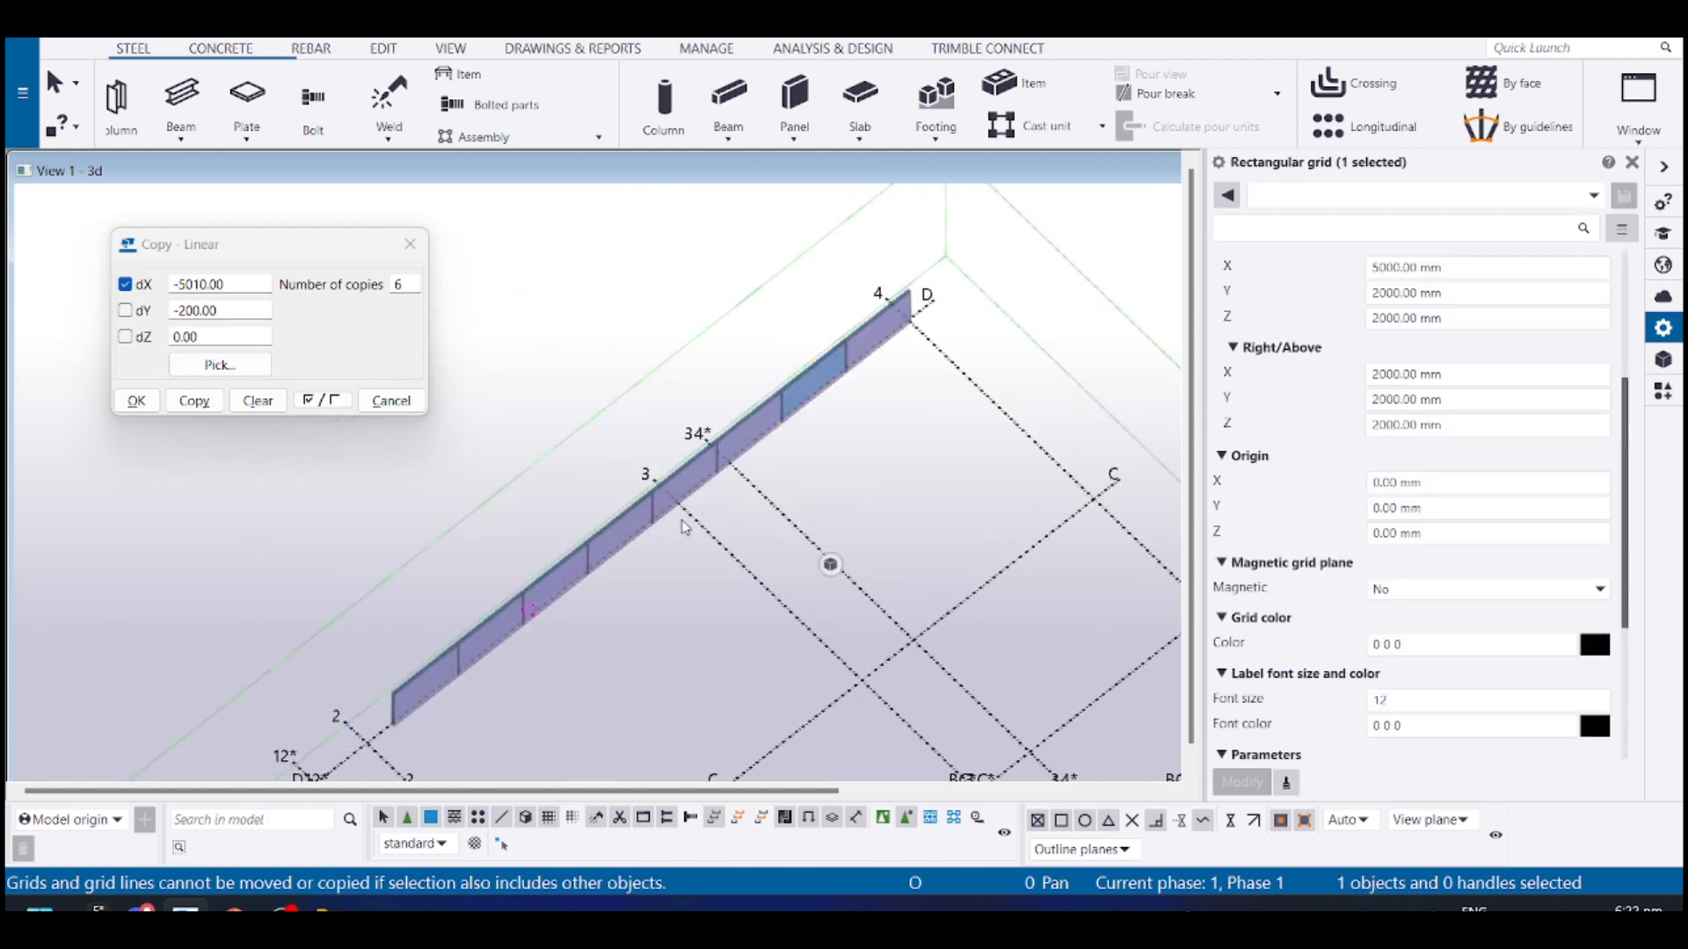
{"action": "scroll", "coordinate": [680, 519], "scroll_direction": "up", "scroll_amount": 2}
{"action": "key", "text": "shift+d"}
{"action": "left_click", "coordinate": [640, 514]}
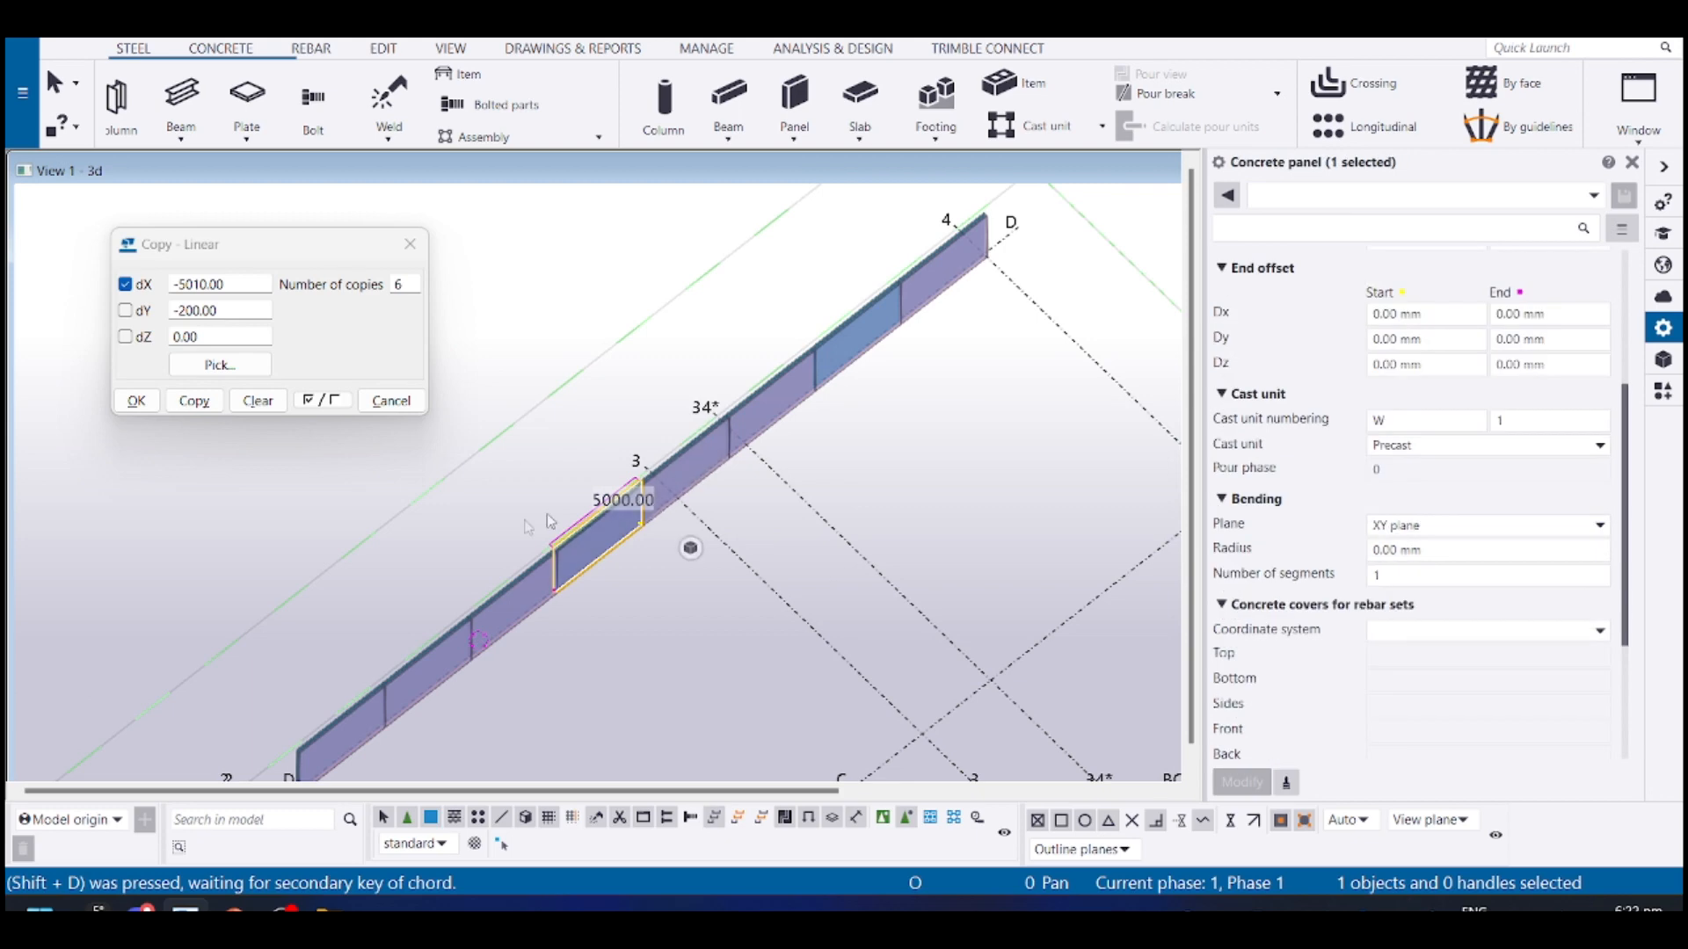
{"action": "scroll", "coordinate": [607, 515], "scroll_direction": "up", "scroll_amount": 3}
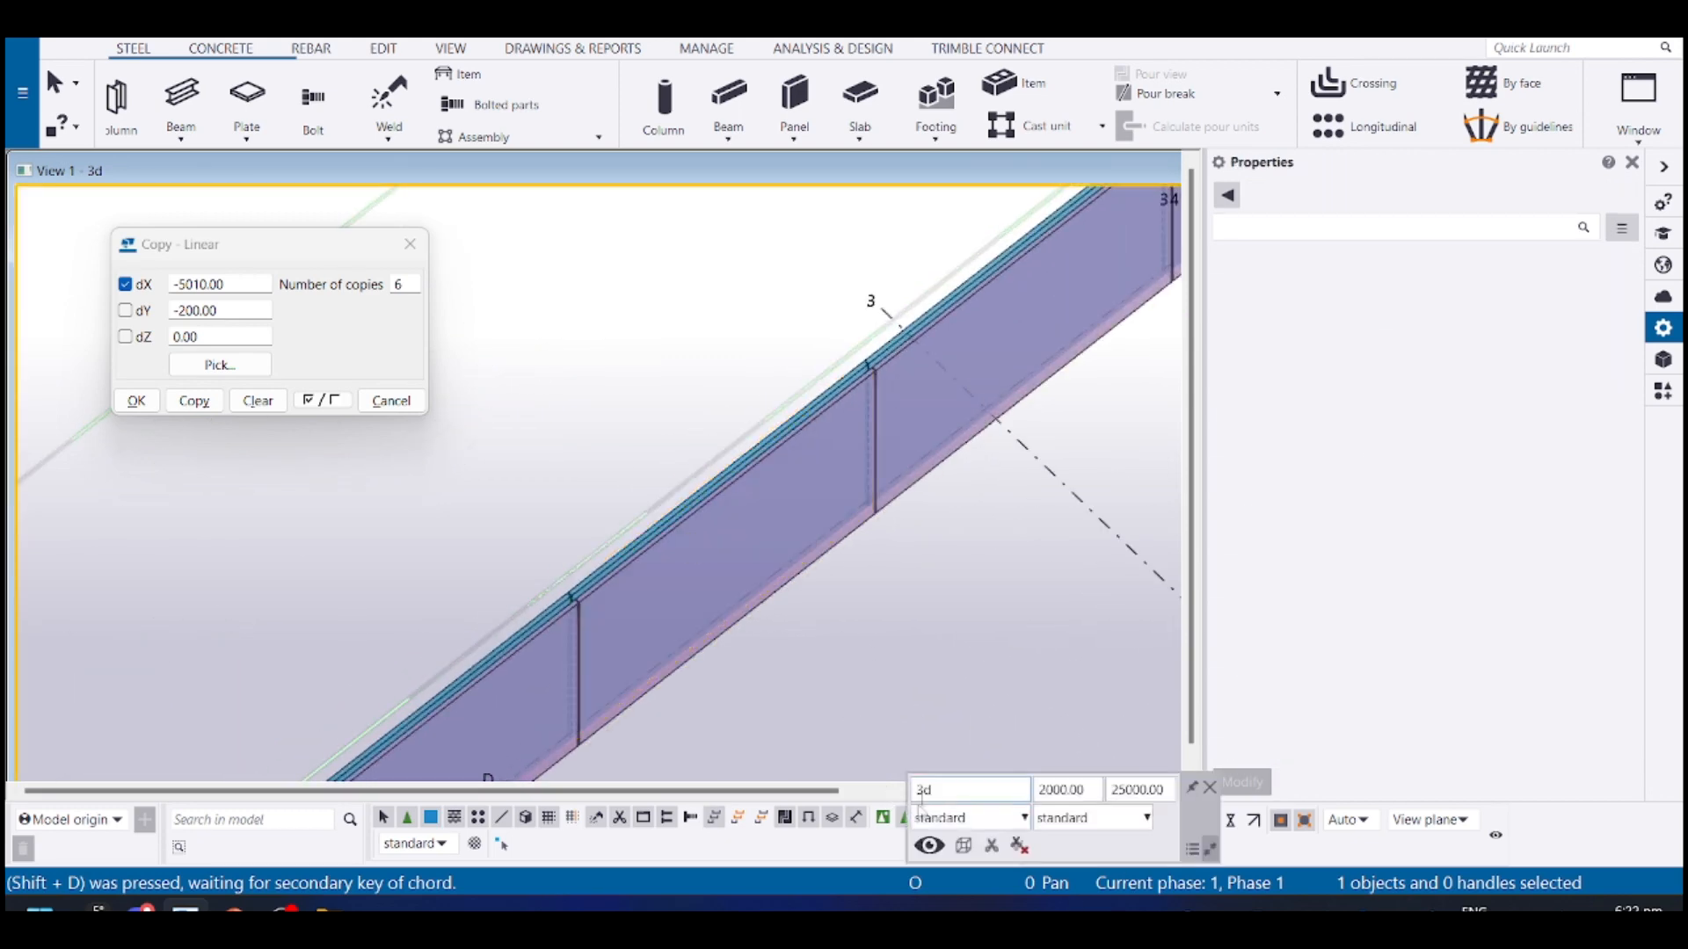
{"action": "middle_click_drag", "start_coordinate": [932, 742], "coordinate": [813, 642]}
{"action": "mouse_move", "coordinate": [917, 785]}
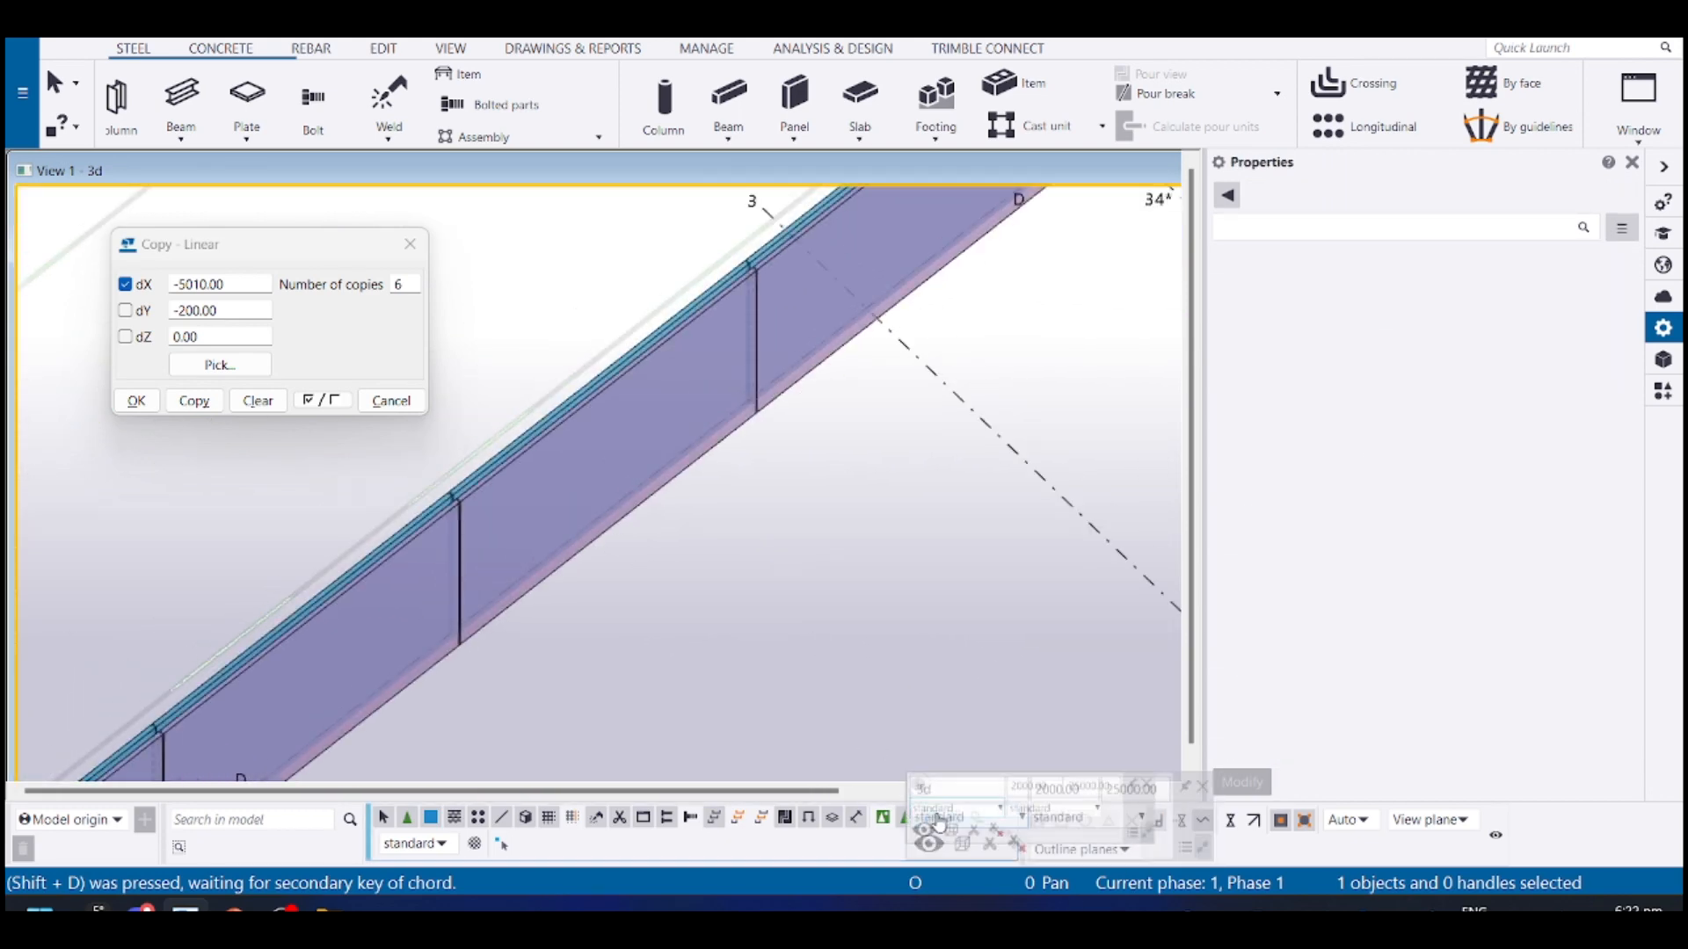
{"action": "left_click_drag", "start_coordinate": [1141, 853], "coordinate": [1031, 707]}
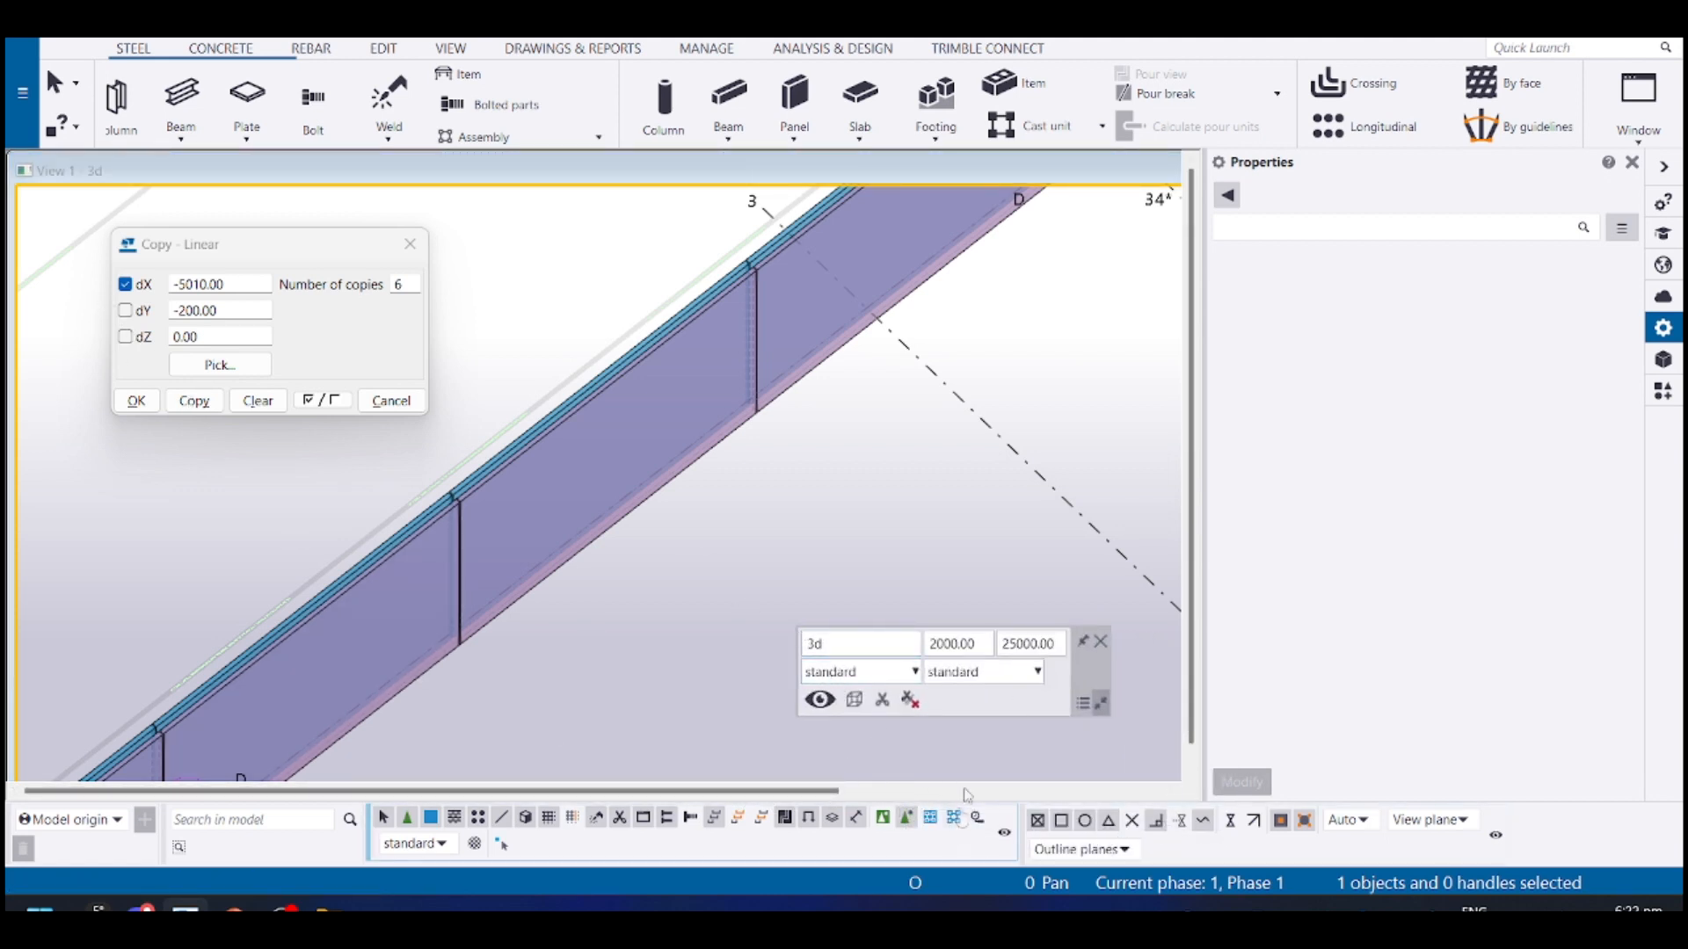
{"action": "middle_click_drag", "start_coordinate": [971, 668], "coordinate": [887, 710]}
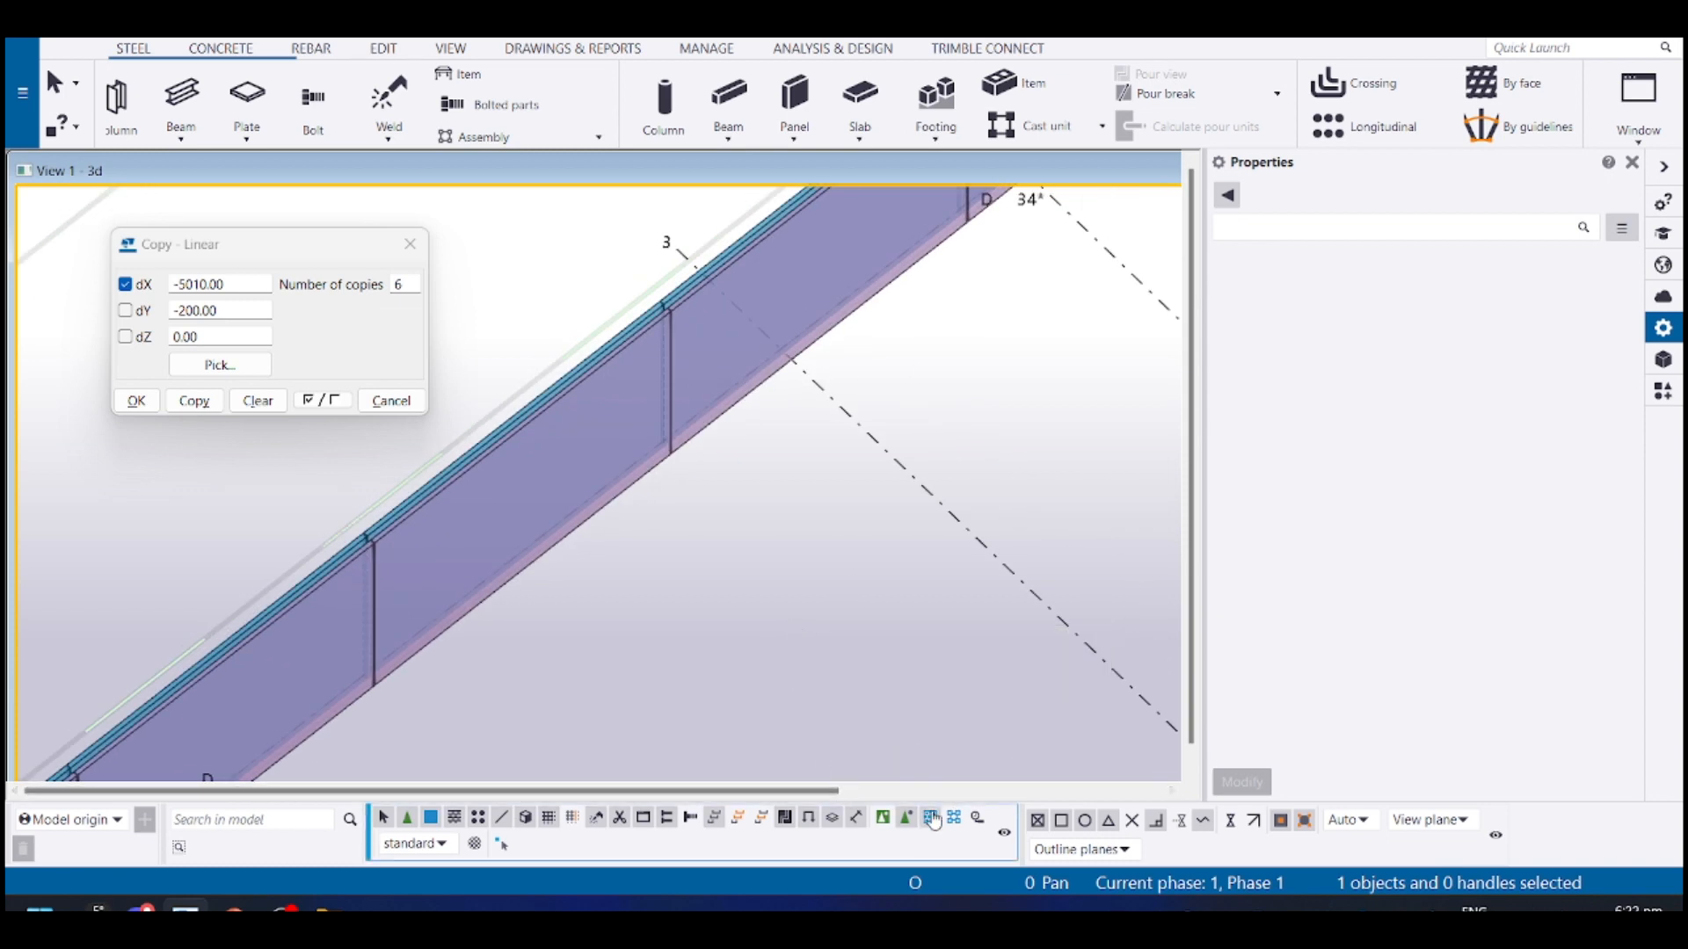
{"action": "middle_click_drag", "start_coordinate": [733, 432], "coordinate": [719, 429]}
{"action": "left_click", "coordinate": [584, 434]}
{"action": "scroll", "coordinate": [463, 520], "scroll_direction": "up", "scroll_amount": 5}
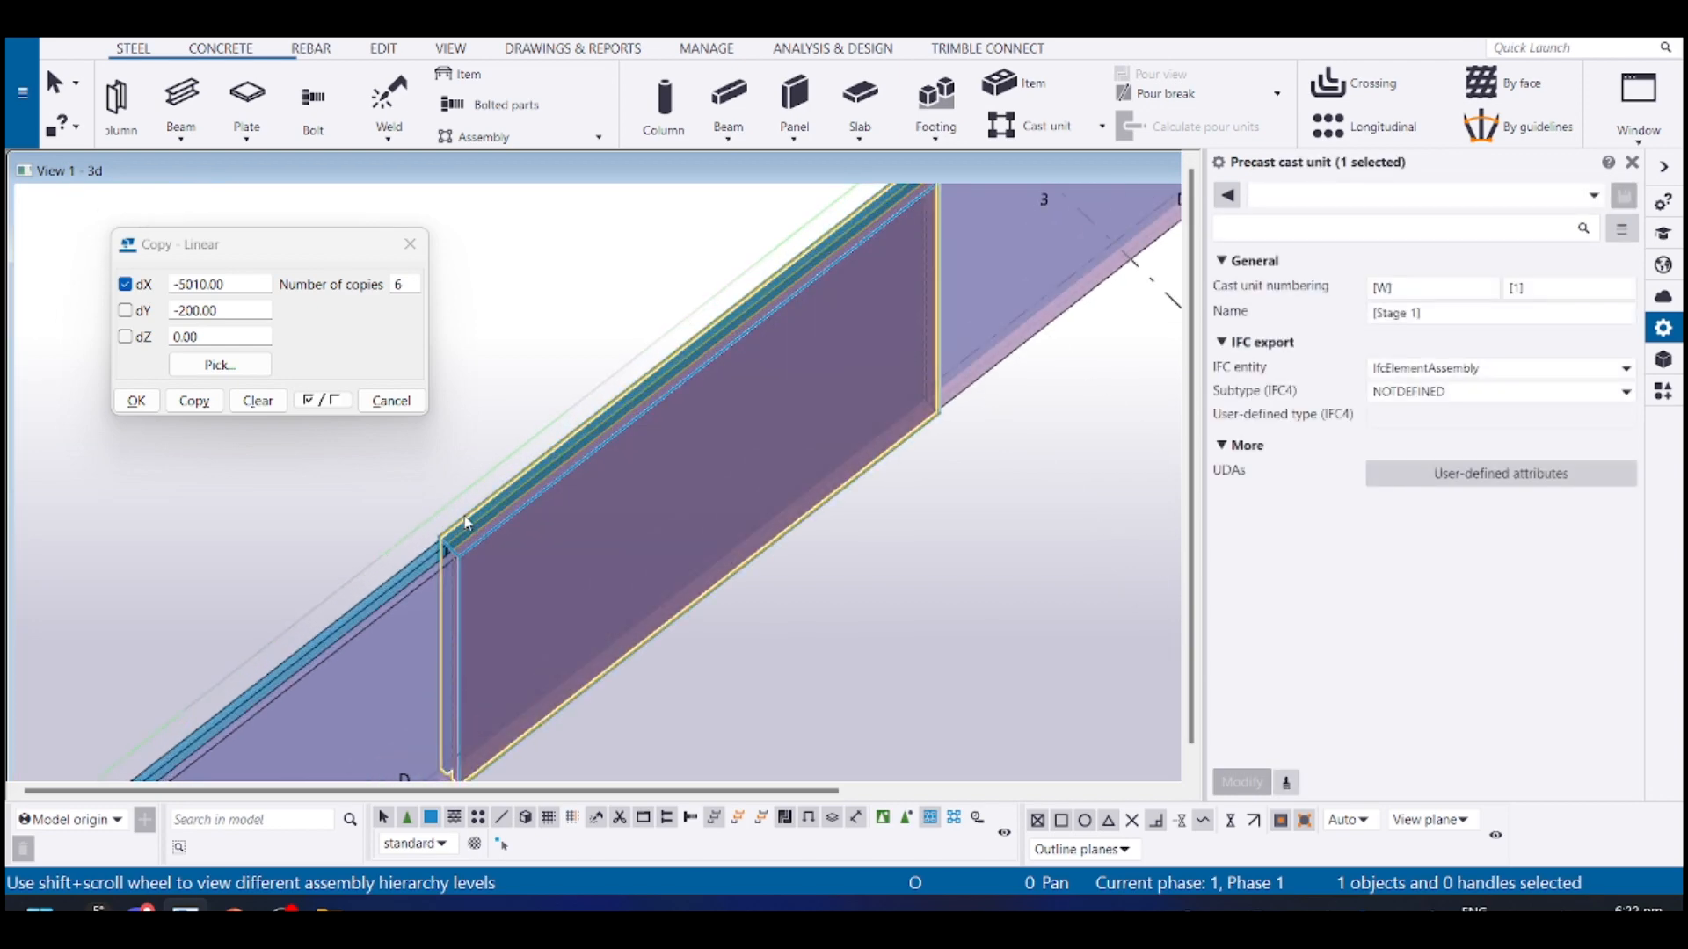
Return View 1 to plane view, close the linear copy settings and orbit to show the whole panel row
{"action": "key", "text": "ctrl+p"}
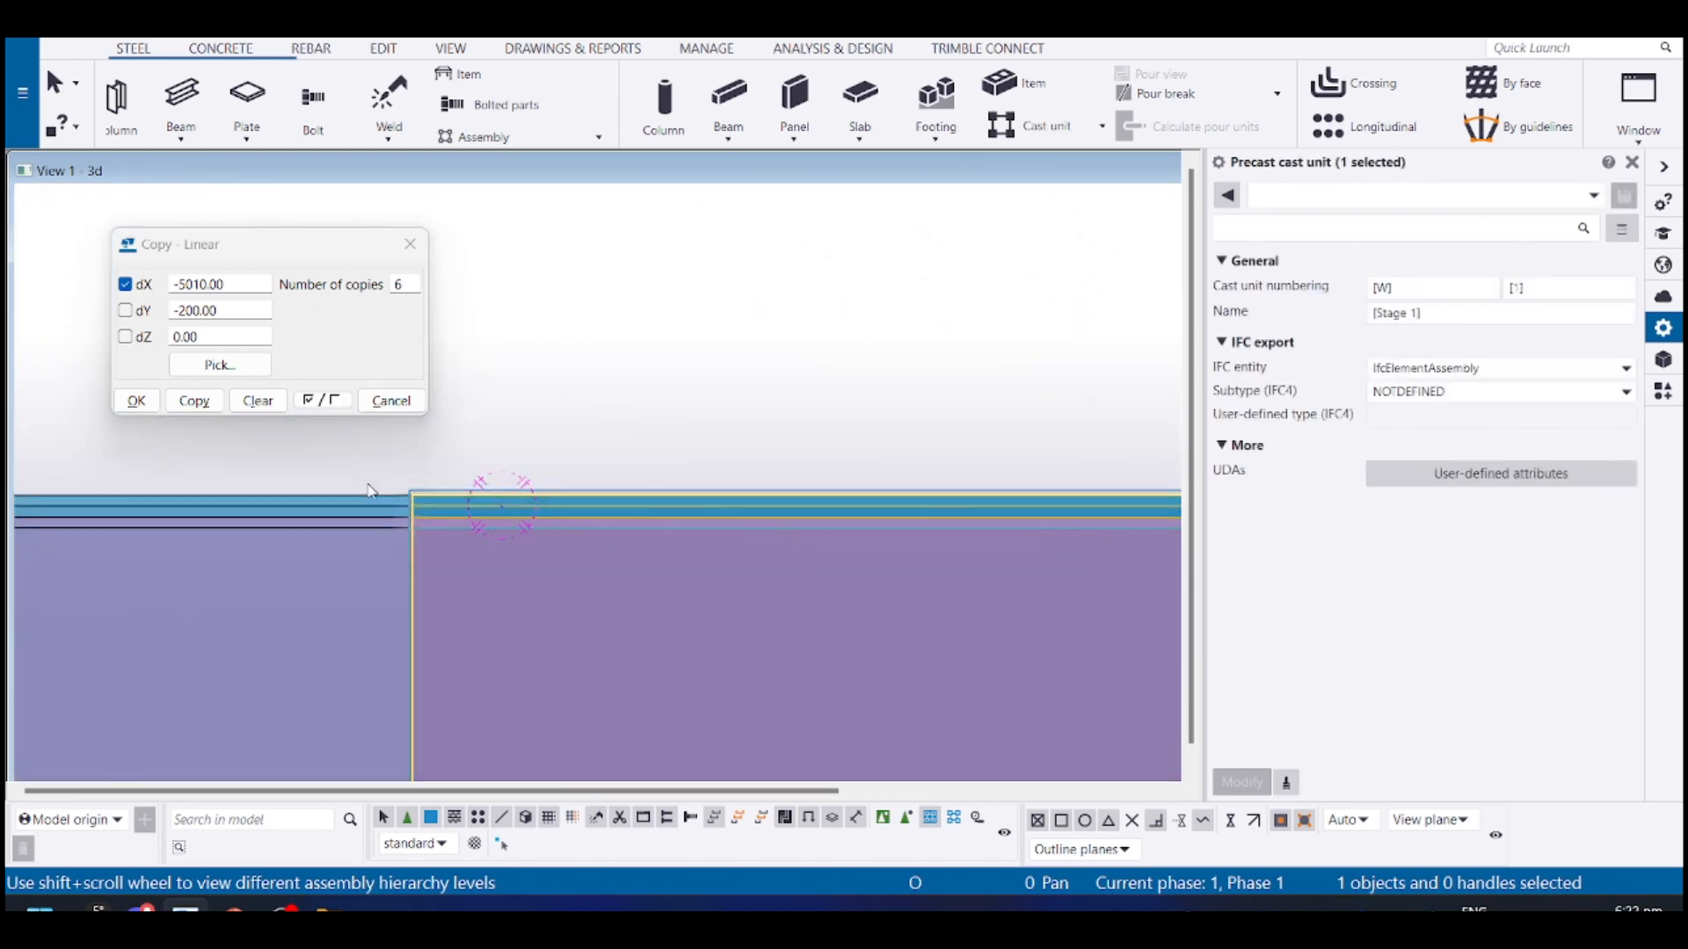
{"action": "middle_click_drag", "start_coordinate": [534, 482], "coordinate": [613, 600]}
{"action": "middle_click_drag", "start_coordinate": [967, 428], "coordinate": [708, 492]}
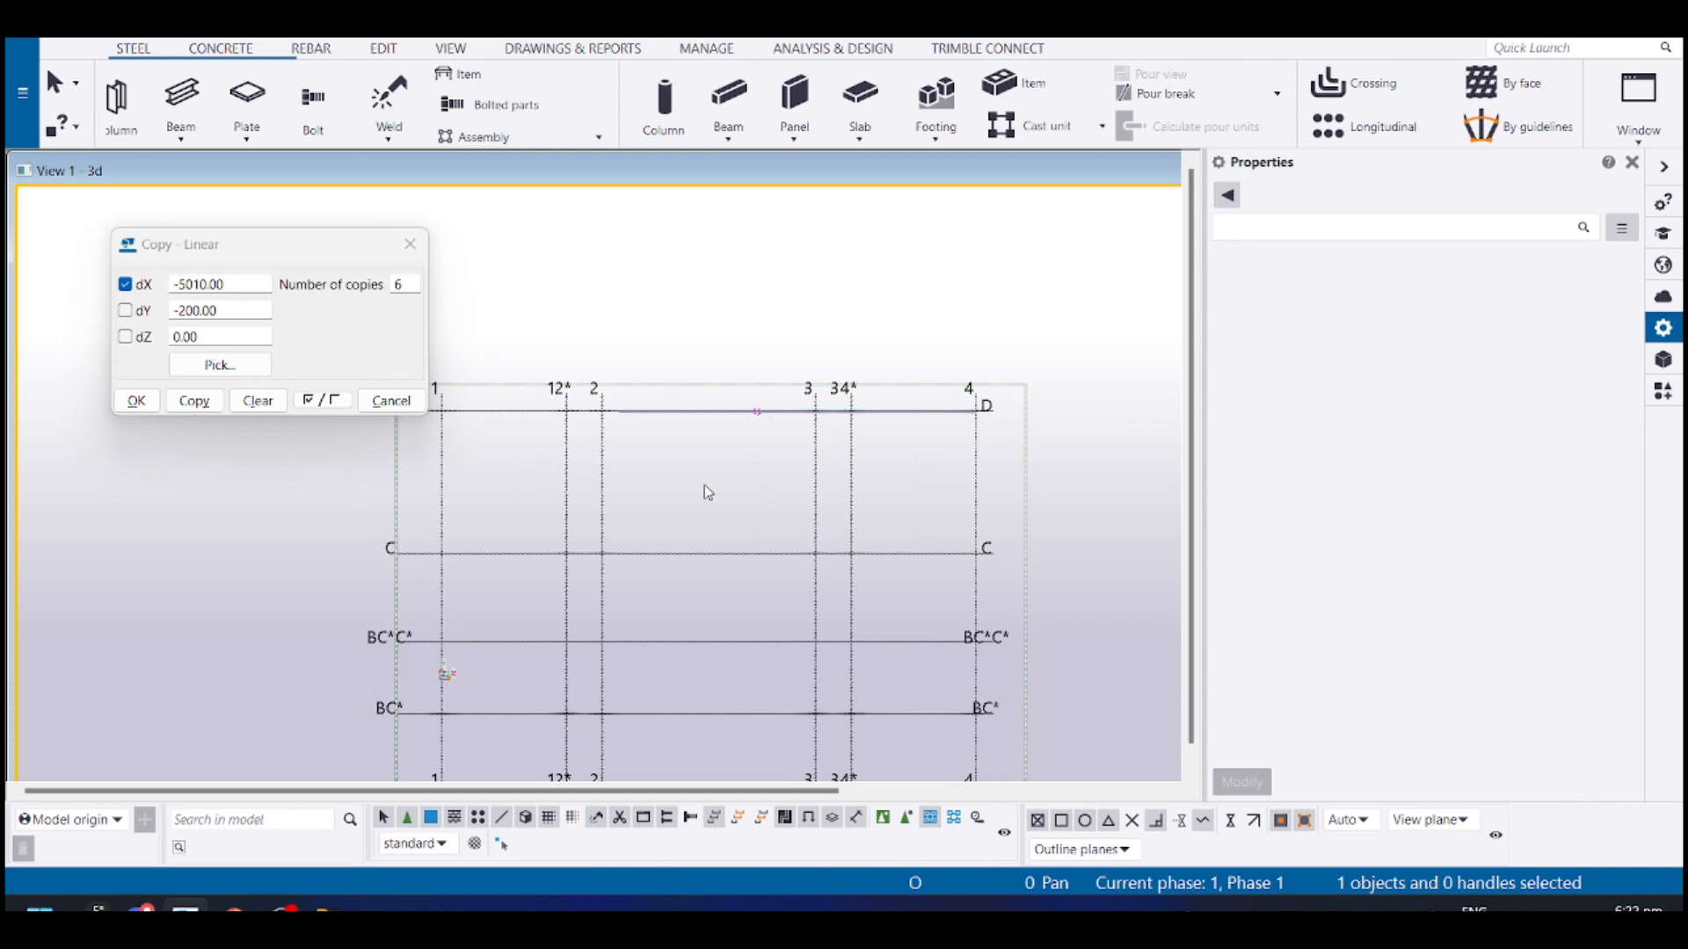
{"action": "left_click", "coordinate": [390, 401]}
{"action": "scroll", "coordinate": [773, 597], "scroll_direction": "down", "scroll_amount": 1}
{"action": "middle_click_drag", "start_coordinate": [731, 623], "coordinate": [800, 390], "text": "ctrl"}
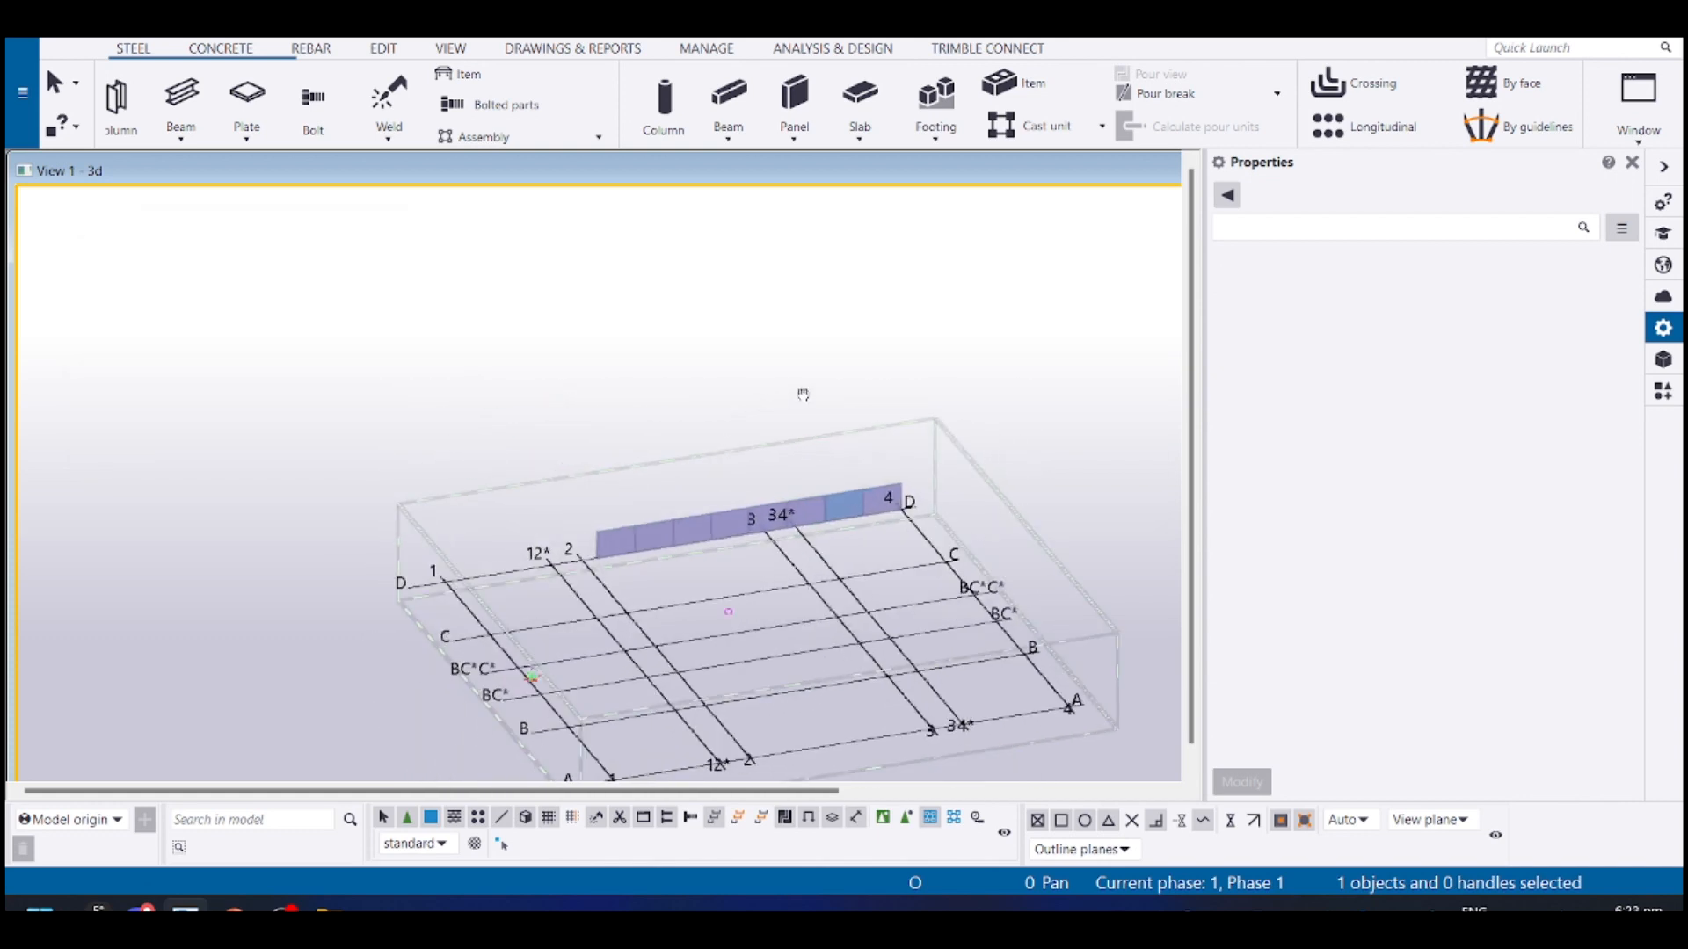
{"action": "middle_click_drag", "start_coordinate": [713, 592], "coordinate": [681, 600]}
Check the panel row in plane view by selecting all cast units along line D together
{"action": "key", "text": "ctrl+p"}
{"action": "scroll", "coordinate": [782, 360], "scroll_direction": "up", "scroll_amount": 1}
{"action": "middle_click_drag", "start_coordinate": [783, 360], "coordinate": [345, 741]}
{"action": "middle_click_drag", "start_coordinate": [202, 567], "coordinate": [445, 545]}
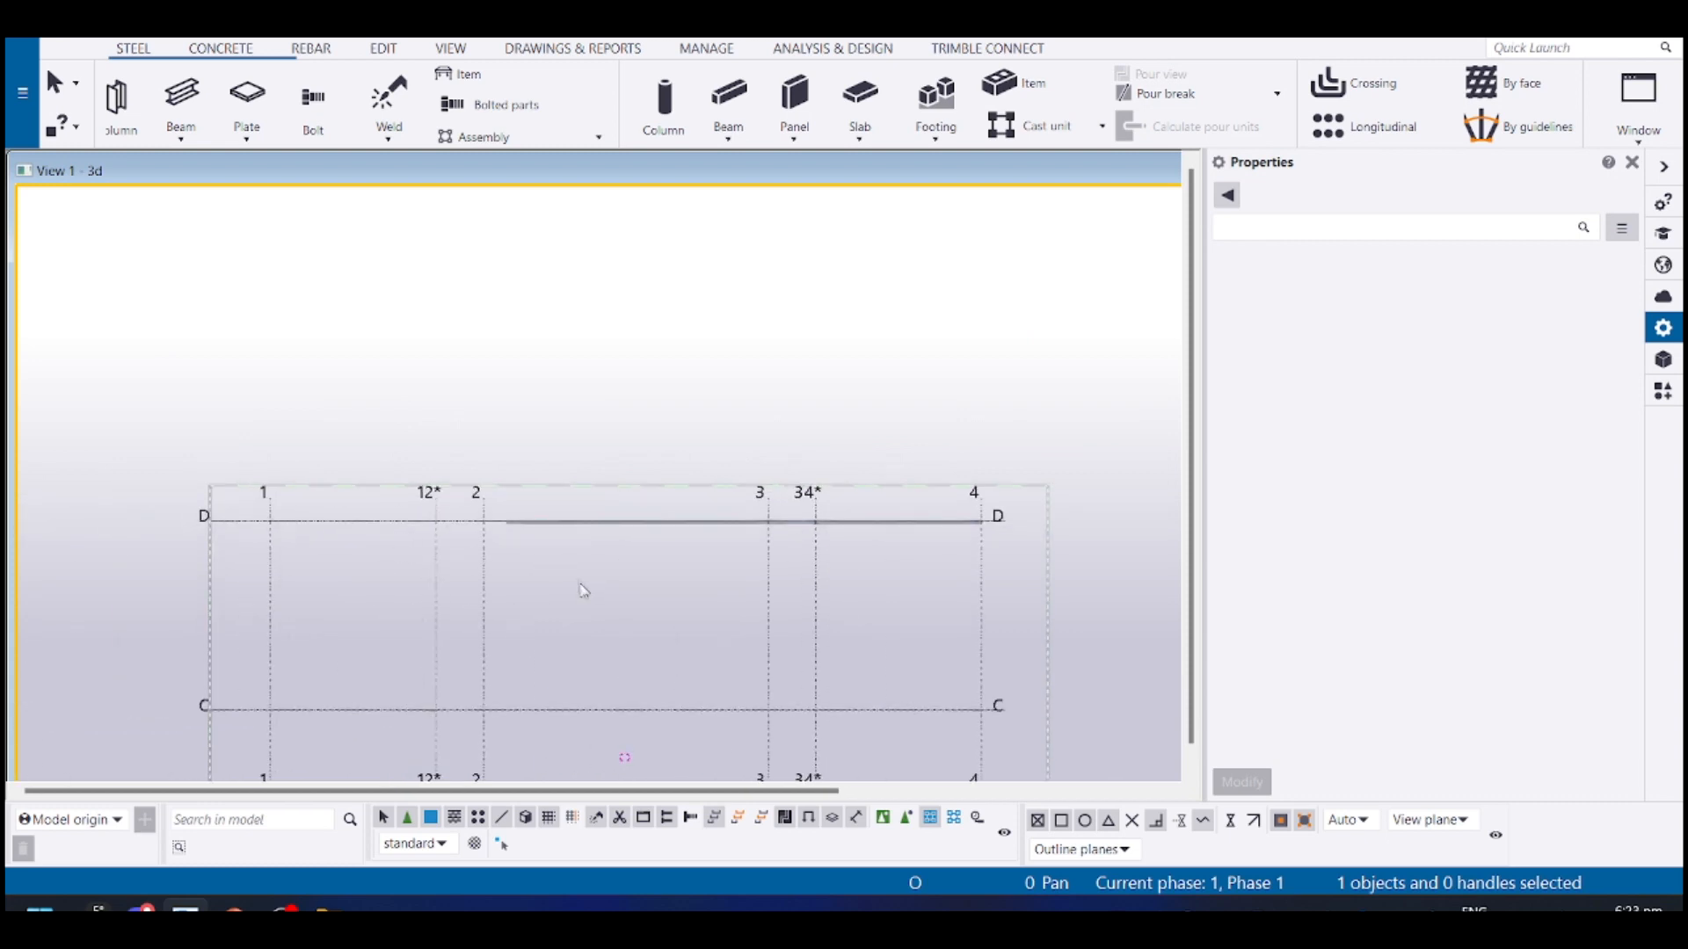
{"action": "middle_click_drag", "start_coordinate": [582, 590], "coordinate": [623, 548]}
{"action": "scroll", "coordinate": [466, 471], "scroll_direction": "up", "scroll_amount": 3}
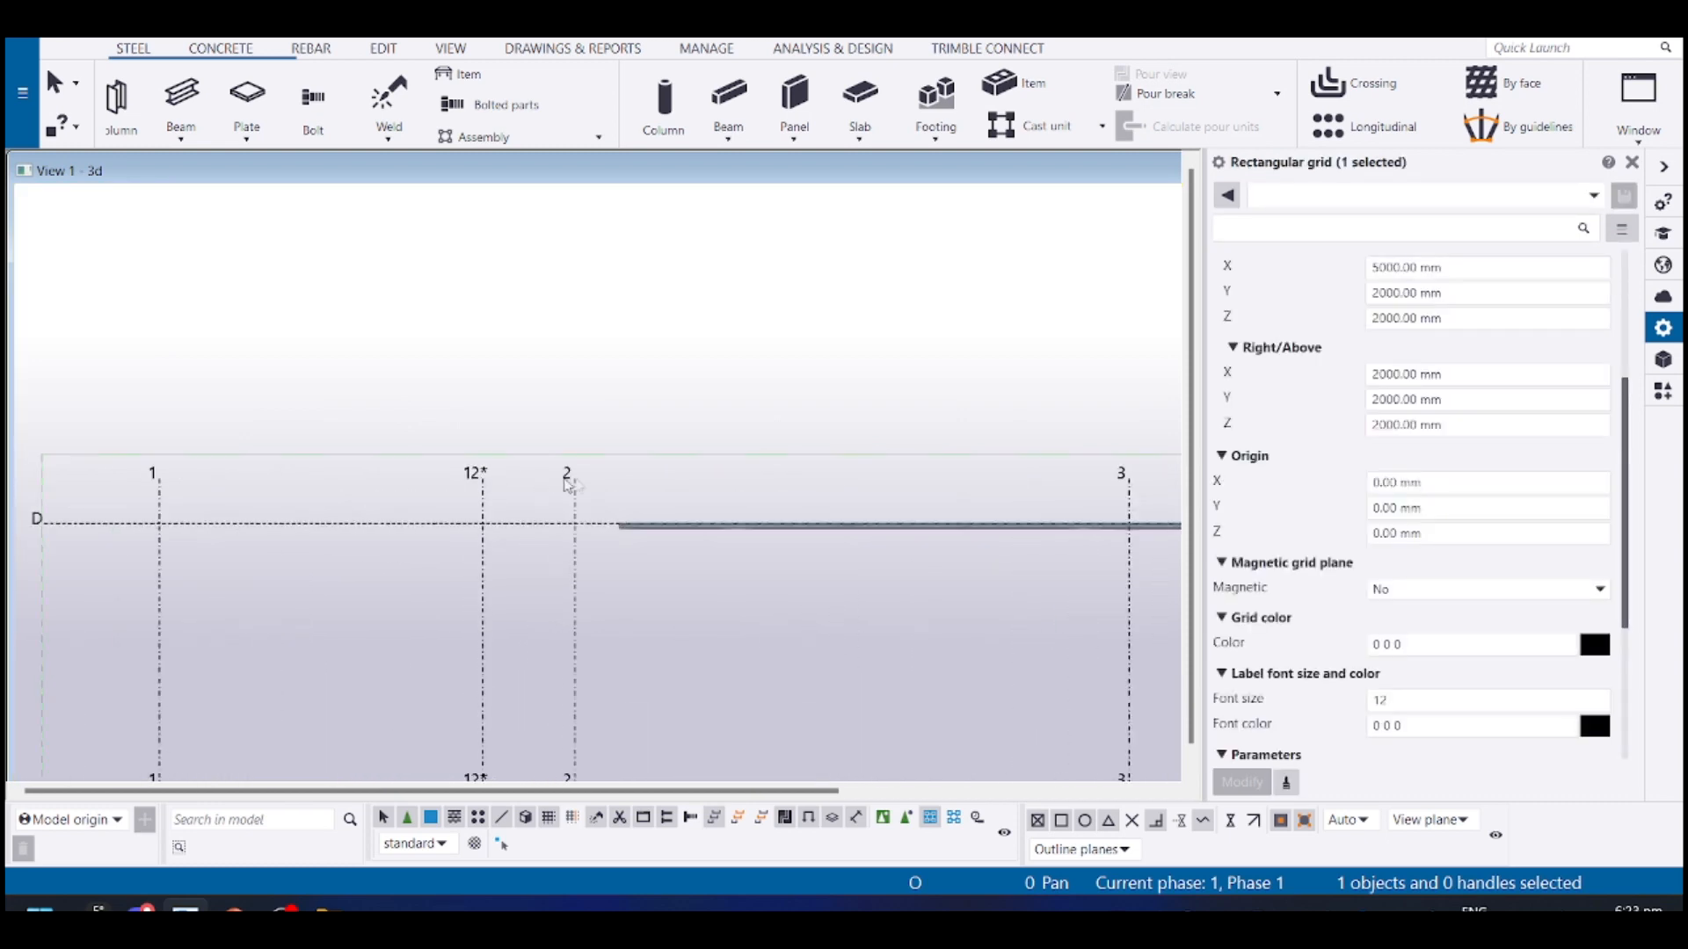
{"action": "scroll", "coordinate": [530, 480], "scroll_direction": "down", "scroll_amount": 2}
{"action": "middle_click_drag", "start_coordinate": [523, 479], "coordinate": [405, 473]}
{"action": "left_click_drag", "start_coordinate": [368, 426], "coordinate": [1214, 580]}
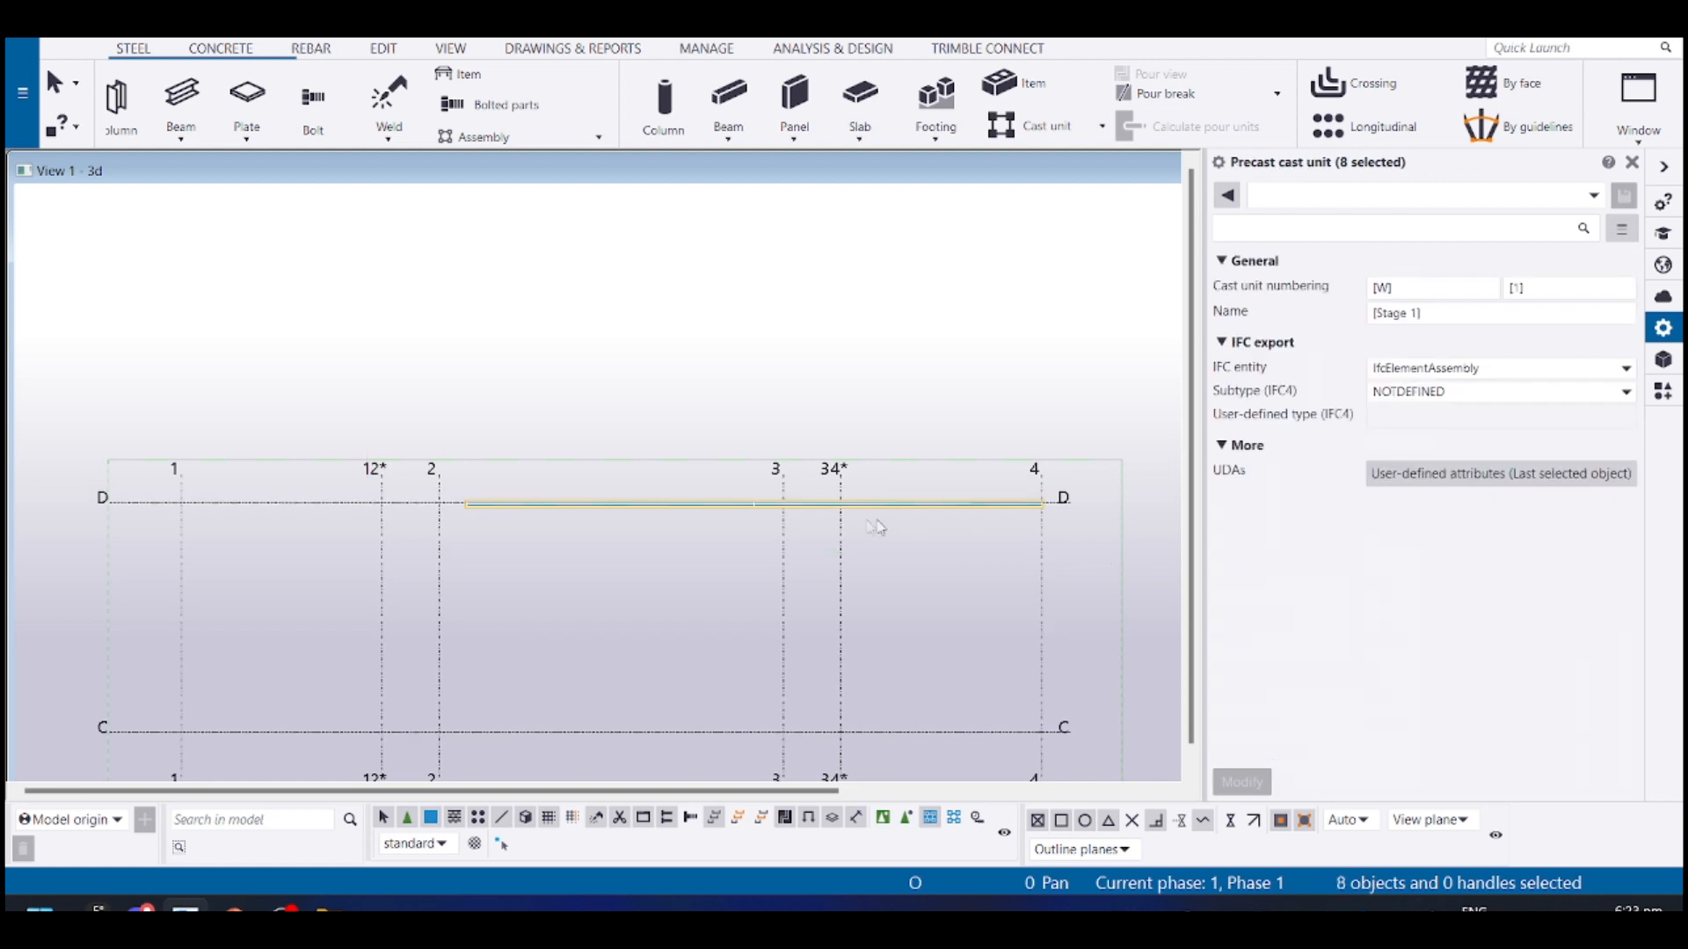
{"action": "scroll", "coordinate": [859, 519], "scroll_direction": "up", "scroll_amount": 3}
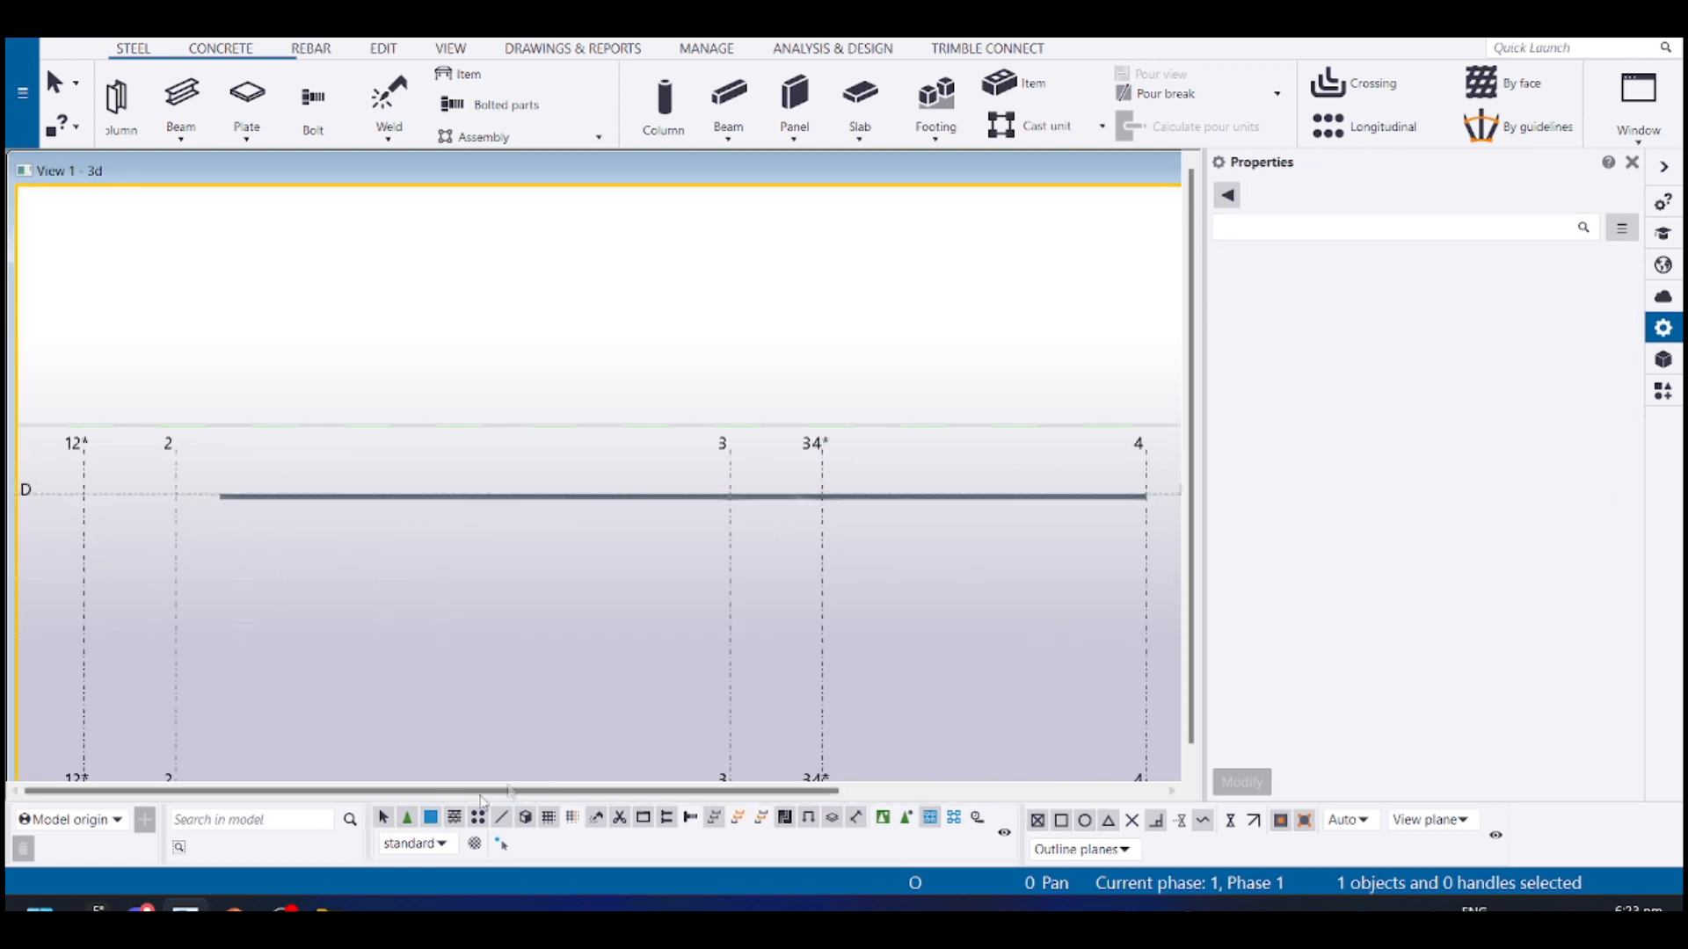
Lock the rectangular grid by setting its Locked parameter to Yes, apply the change and deselect the grid
{"action": "left_click", "coordinate": [730, 605]}
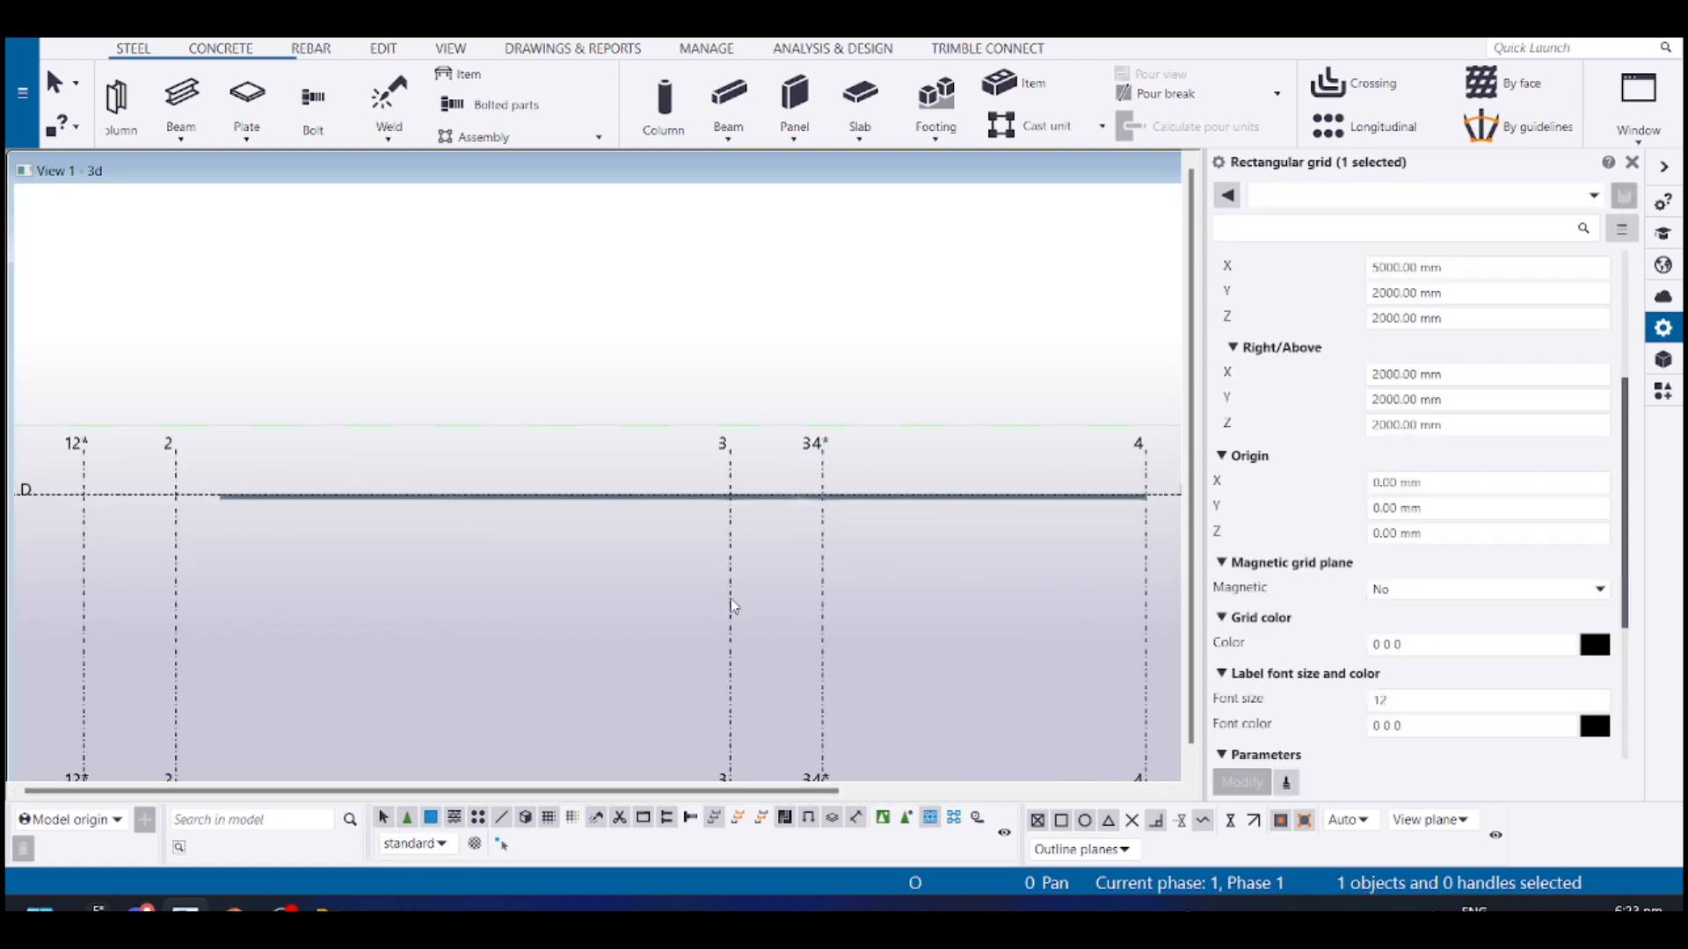
{"action": "scroll", "coordinate": [1301, 626], "scroll_direction": "down", "scroll_amount": 4}
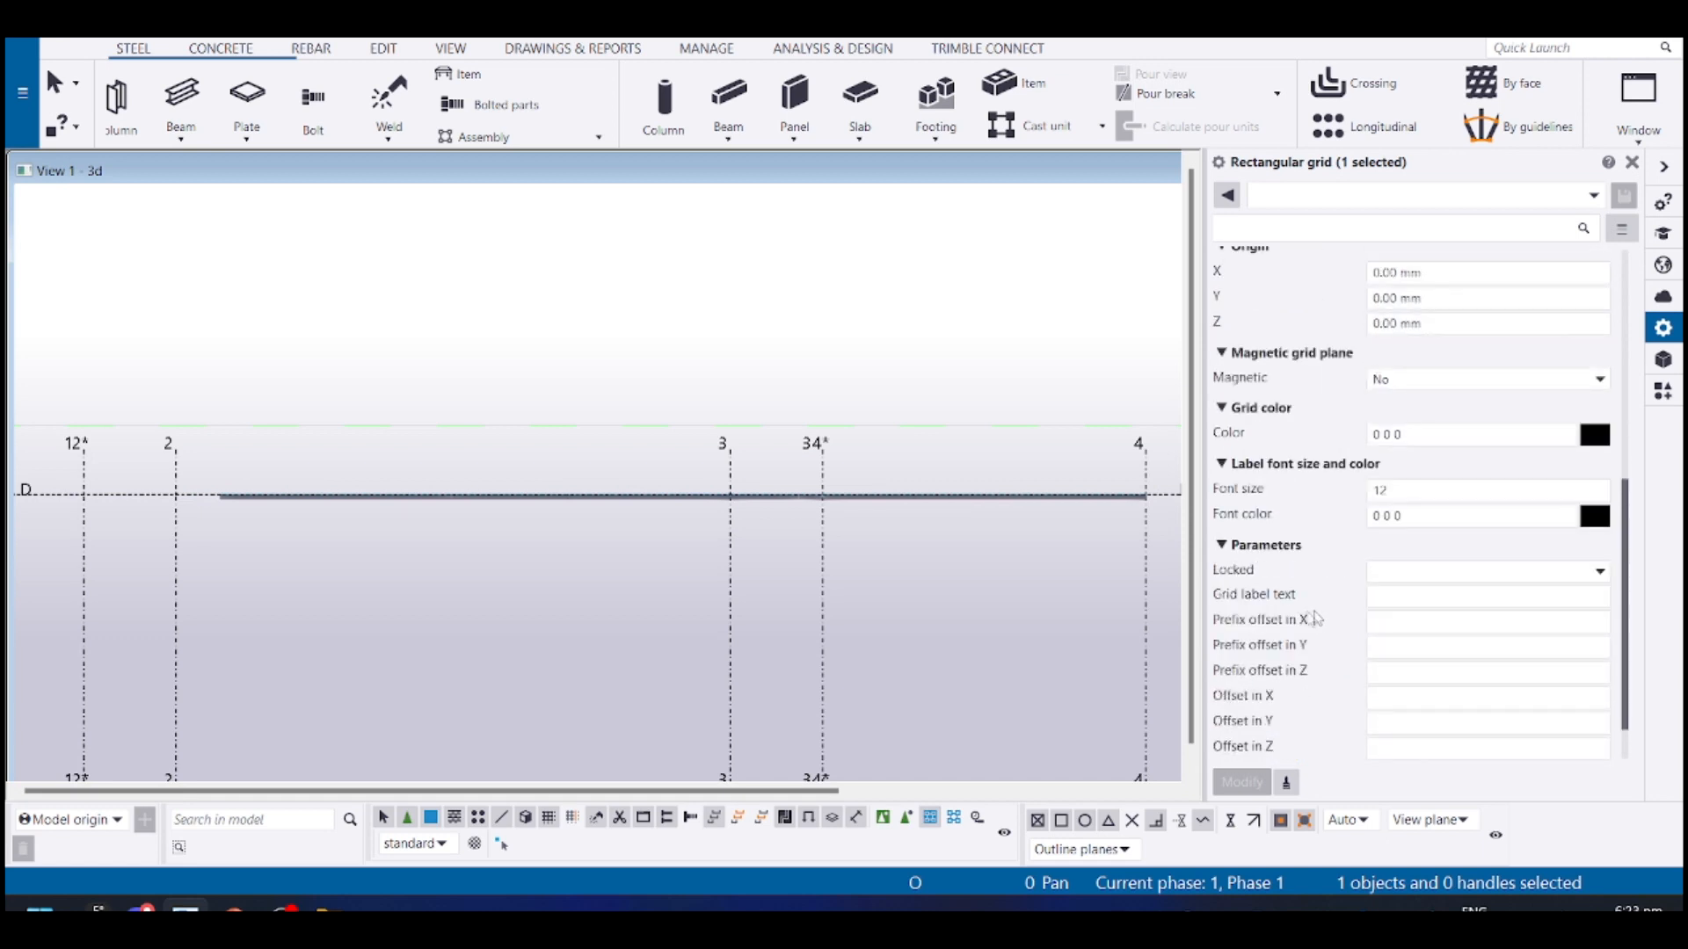
{"action": "scroll", "coordinate": [1300, 626], "scroll_direction": "up", "scroll_amount": 2}
{"action": "scroll", "coordinate": [1294, 631], "scroll_direction": "down", "scroll_amount": 2}
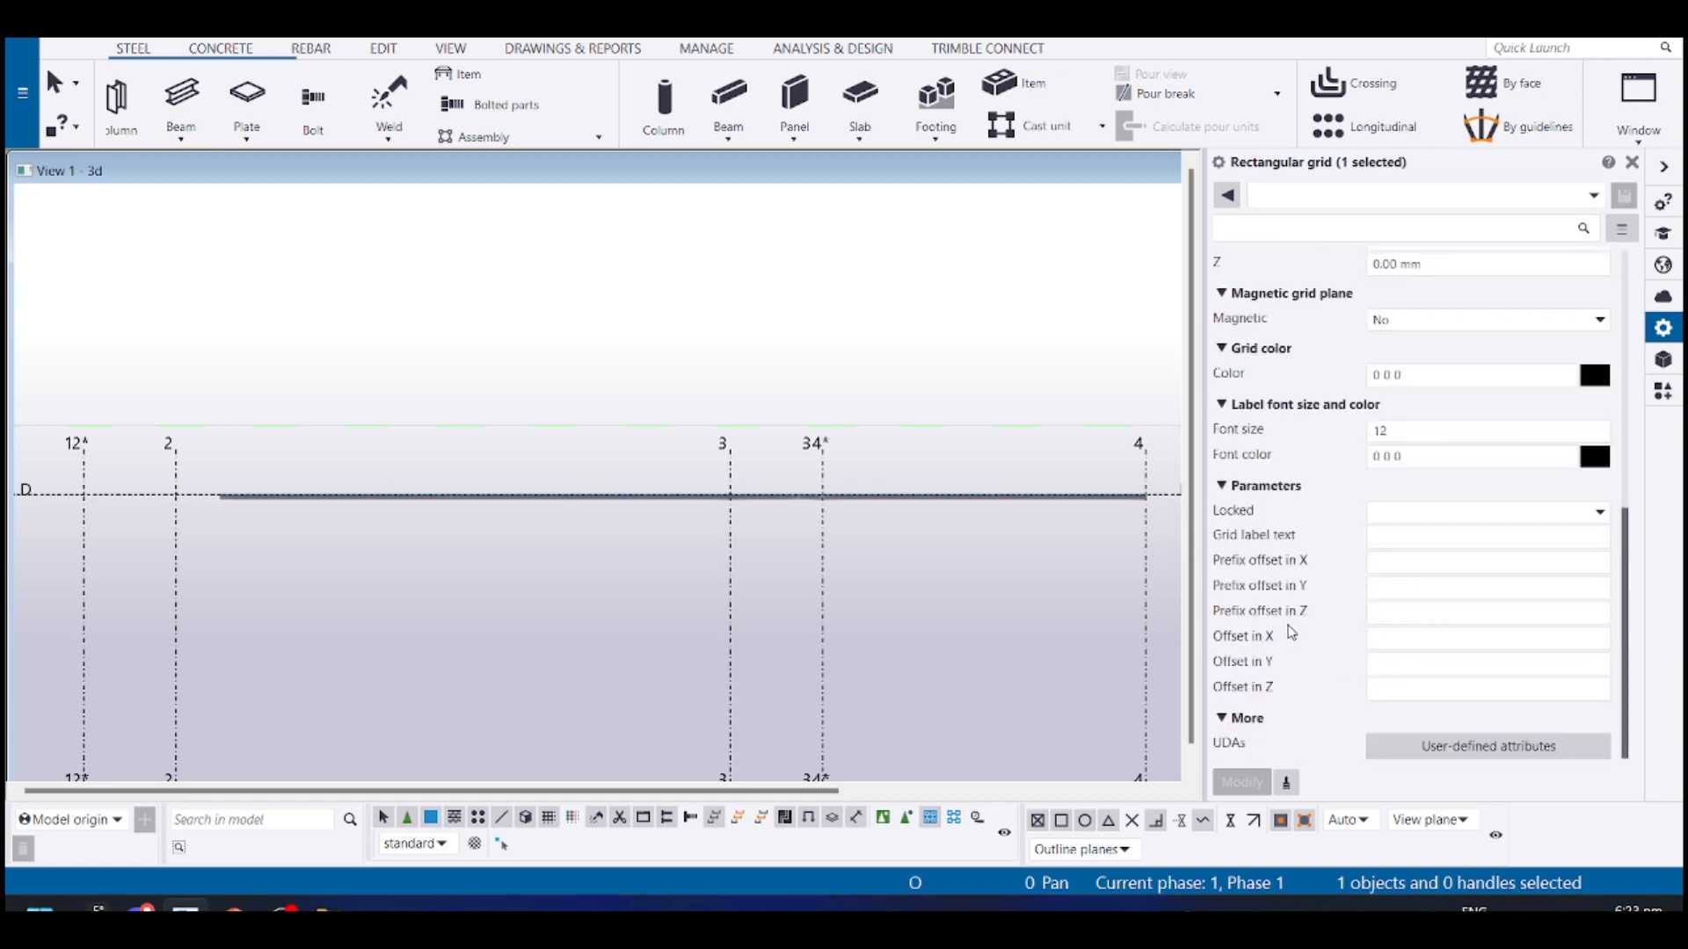
{"action": "left_click", "coordinate": [1417, 517]}
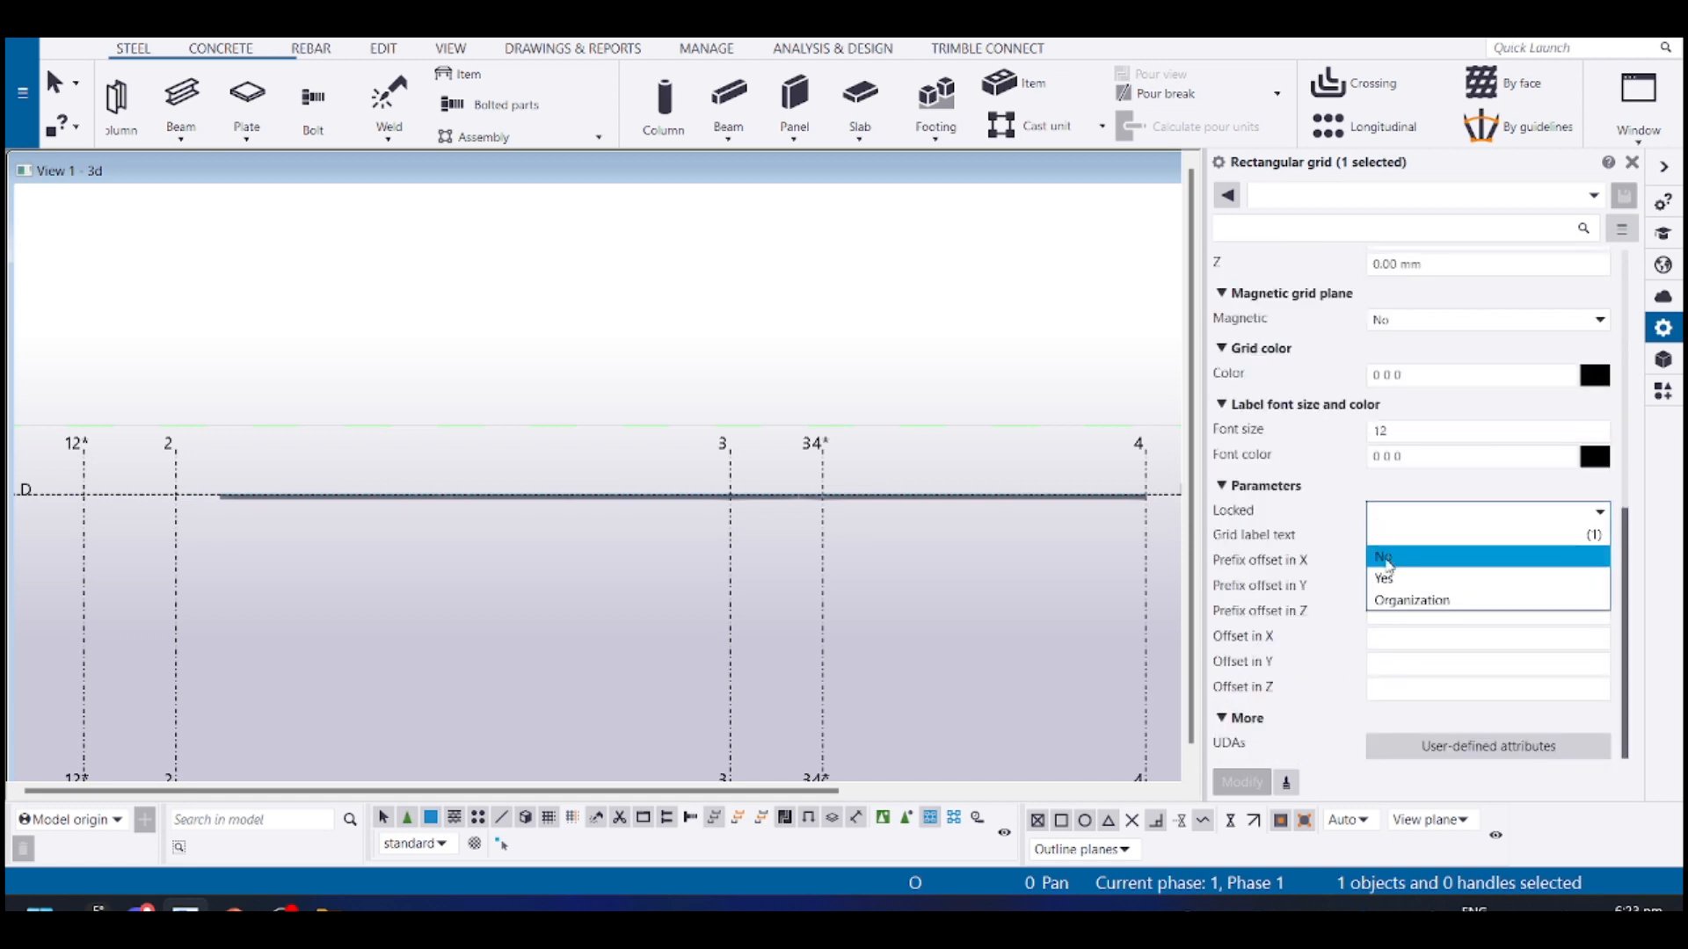
{"action": "left_click", "coordinate": [1385, 578]}
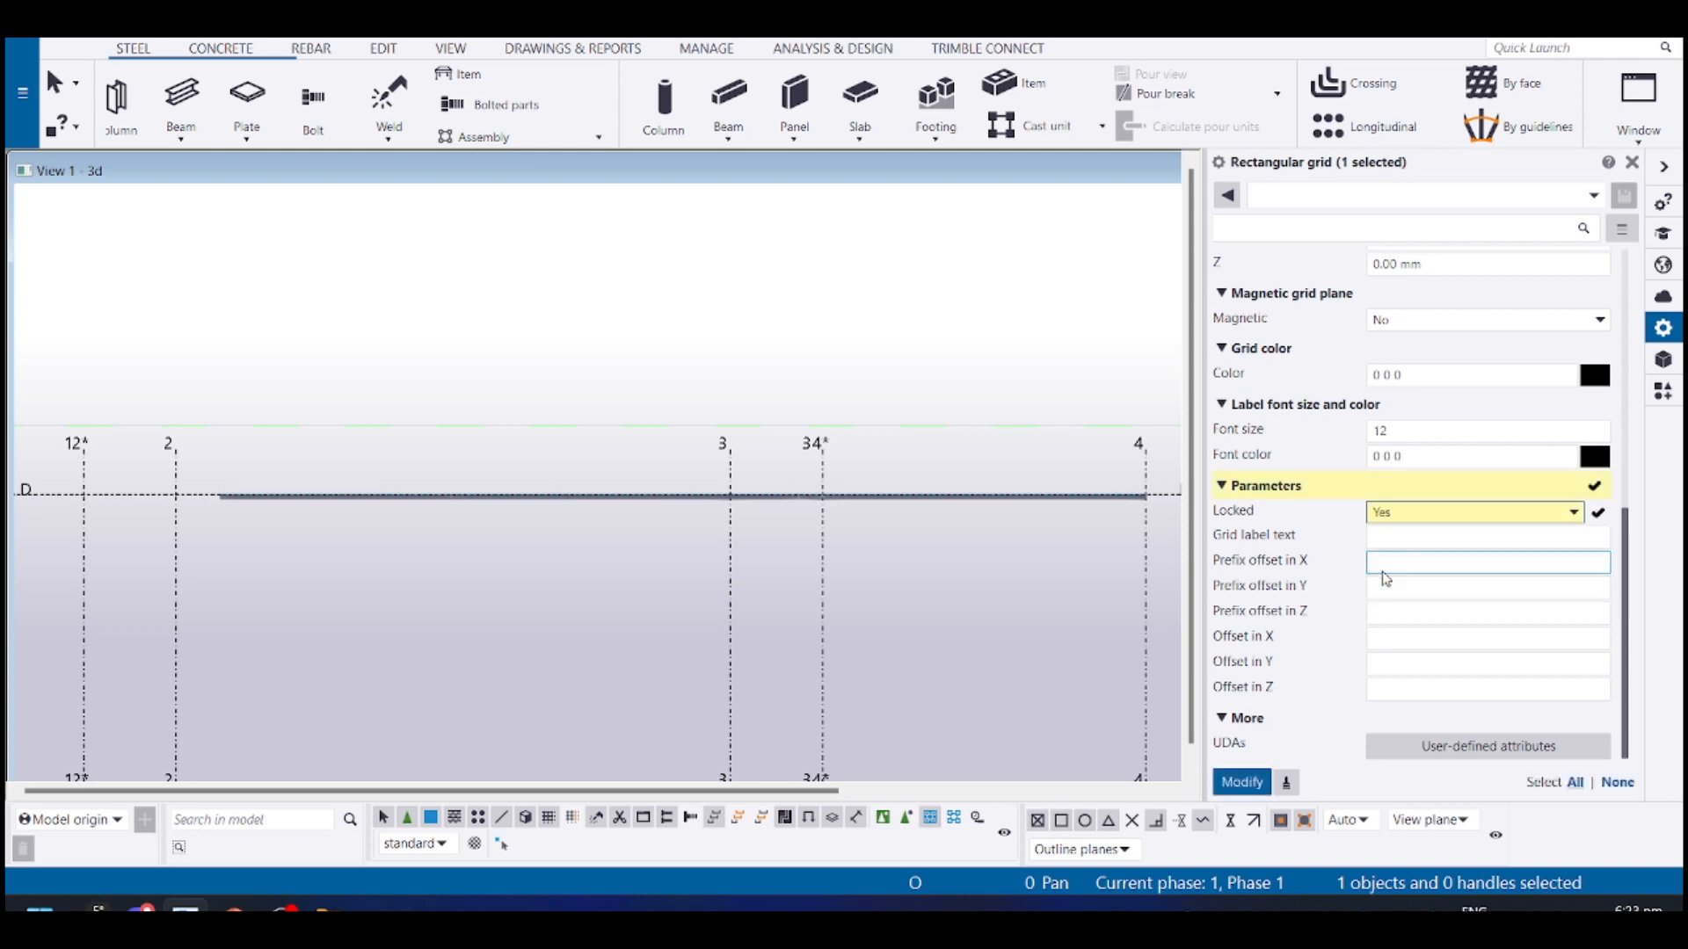
{"action": "left_click", "coordinate": [1239, 783]}
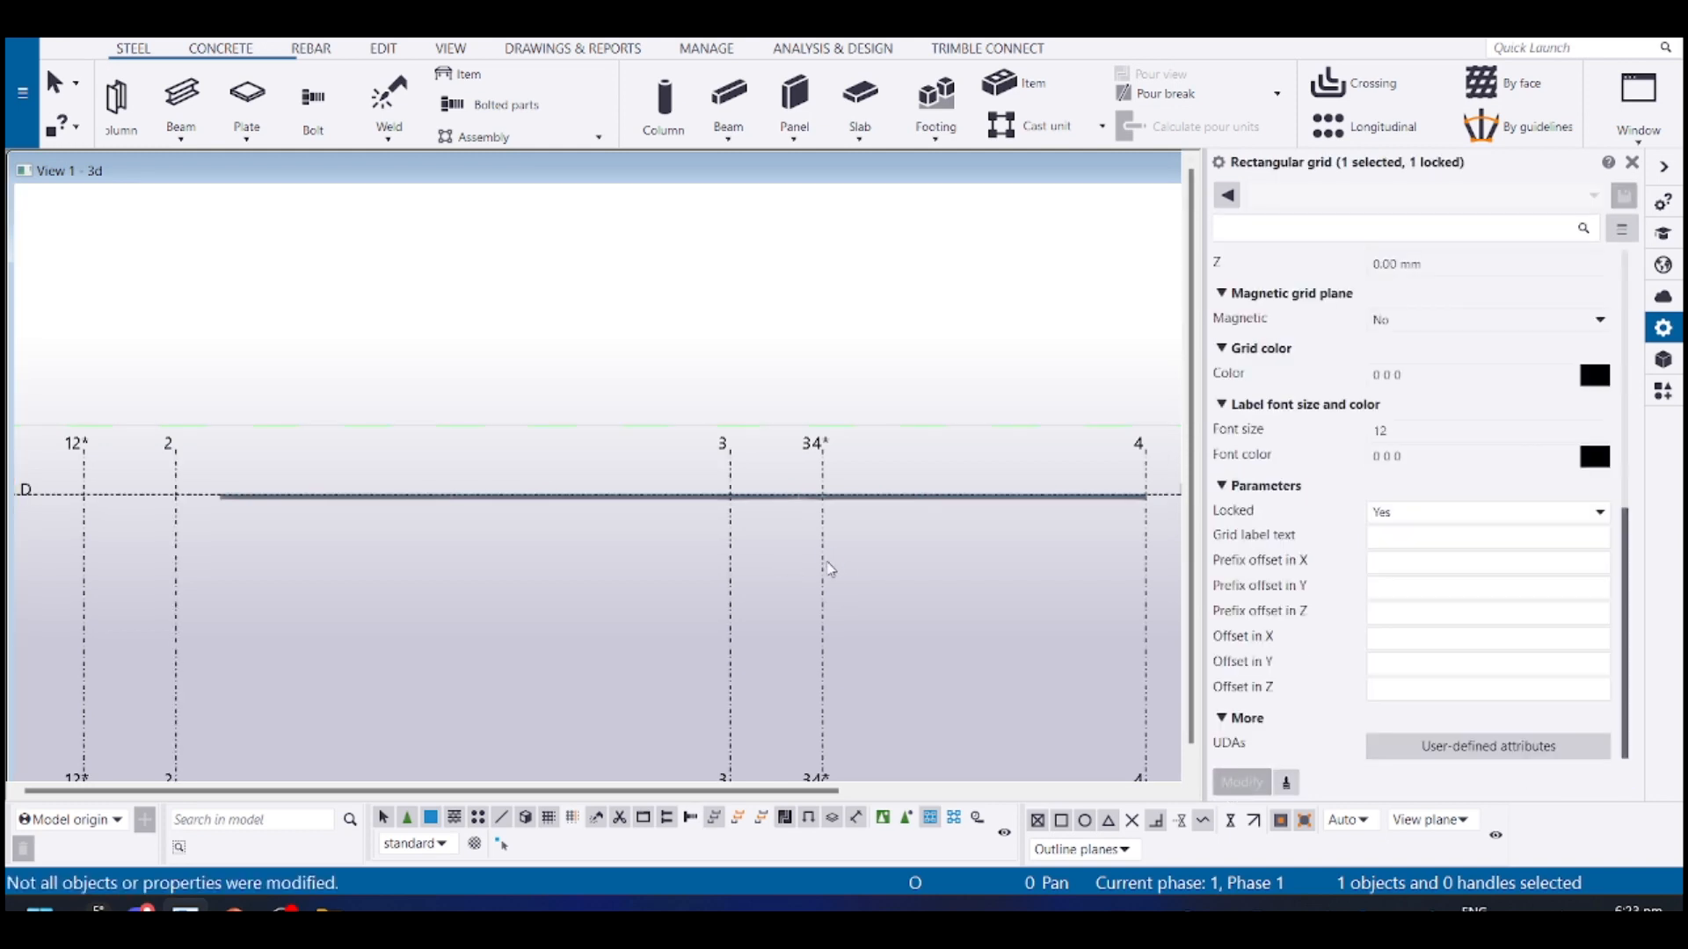
{"action": "scroll", "coordinate": [887, 580], "scroll_direction": "down", "scroll_amount": 2}
{"action": "left_click", "coordinate": [955, 582]}
{"action": "middle_click_drag", "start_coordinate": [691, 587], "coordinate": [862, 497]}
{"action": "scroll", "coordinate": [857, 498], "scroll_direction": "down", "scroll_amount": 1}
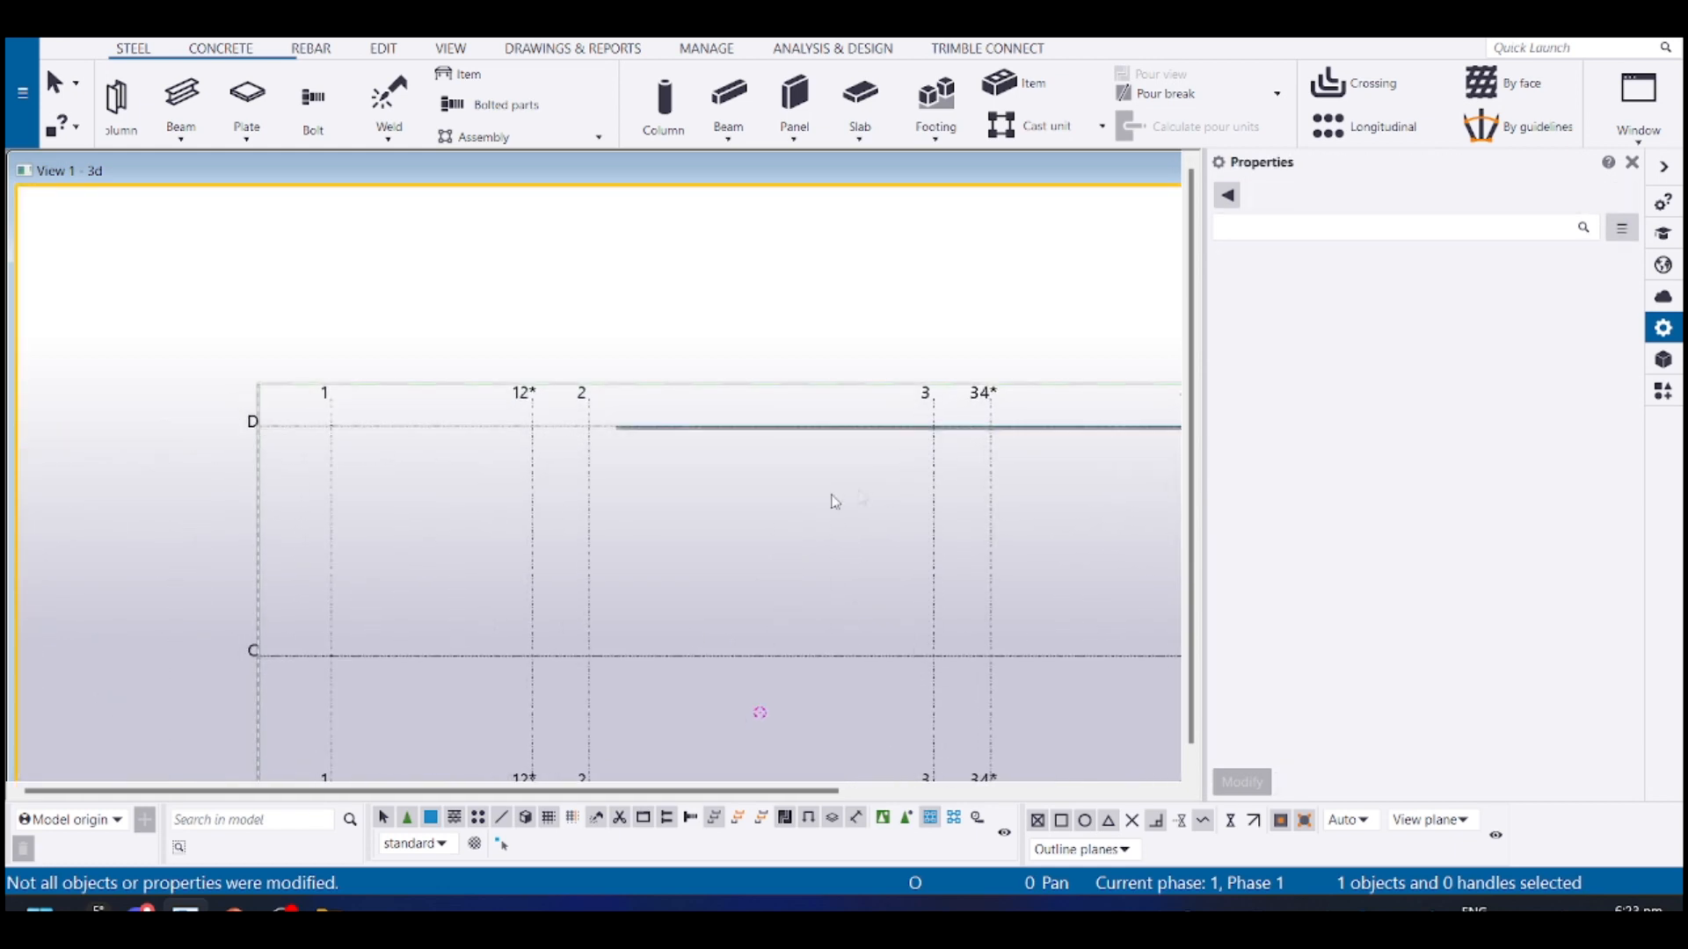
{"action": "middle_click_drag", "start_coordinate": [571, 567], "coordinate": [533, 538]}
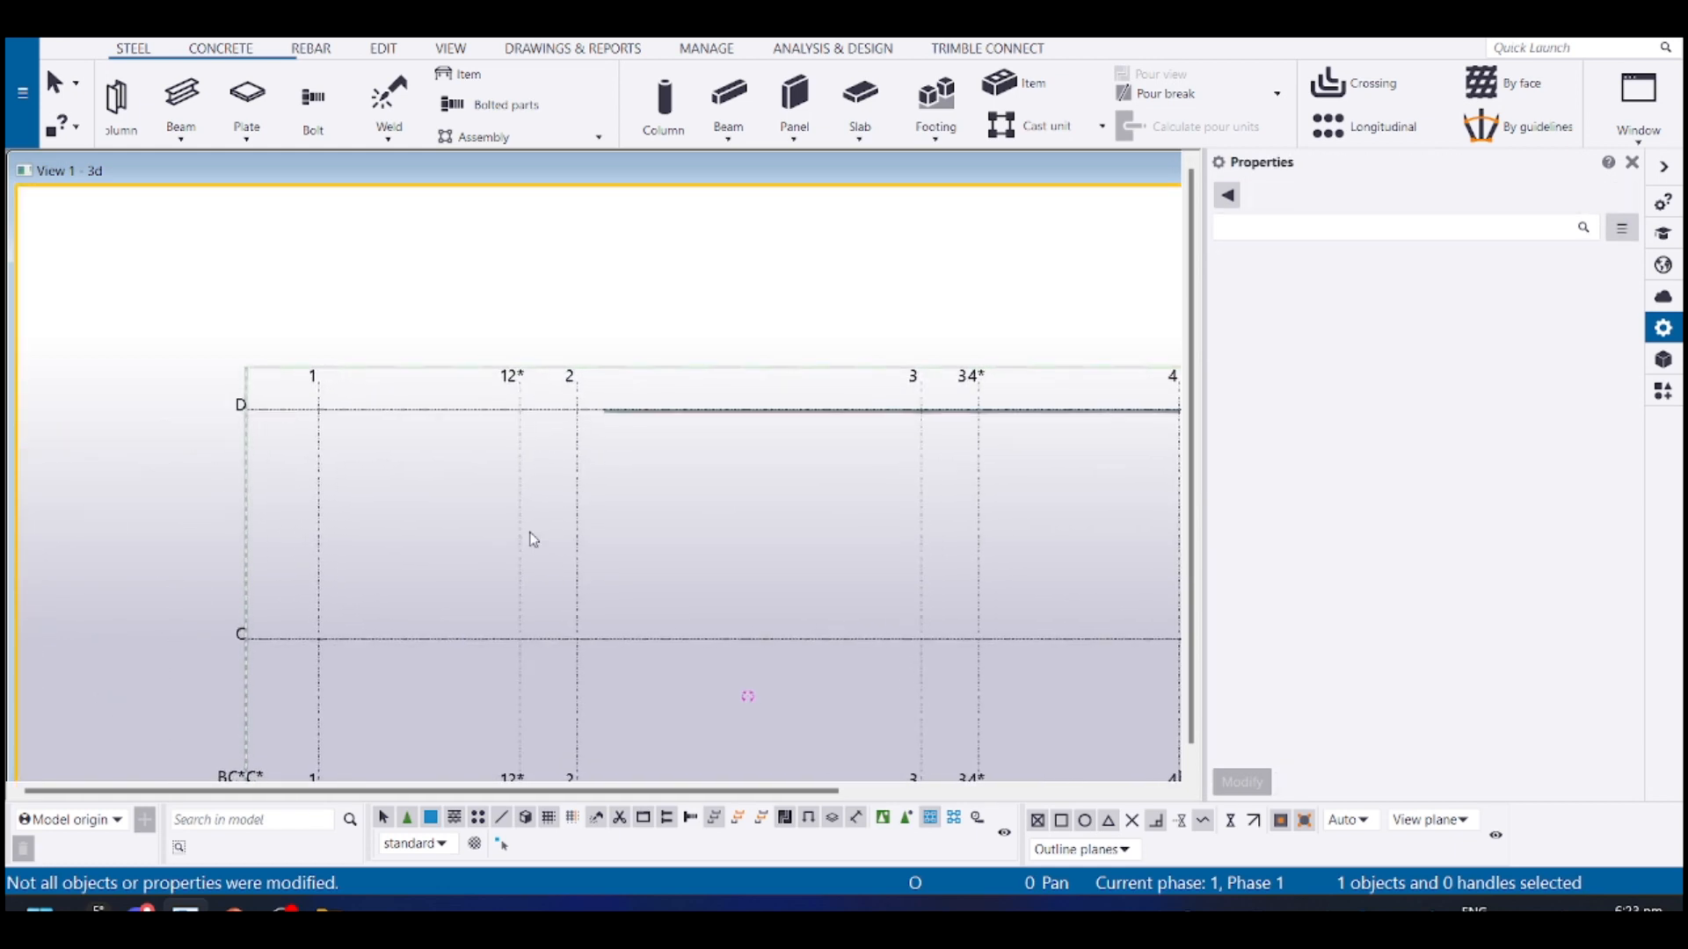
Save the model and display the completed row of panels along line D in a 3D view
{"action": "key", "text": "ctrl+s"}
{"action": "middle_click_drag", "start_coordinate": [655, 500], "coordinate": [861, 394]}
{"action": "scroll", "coordinate": [504, 560], "scroll_direction": "up", "scroll_amount": 4}
{"action": "middle_click_drag", "start_coordinate": [642, 614], "coordinate": [342, 519]}
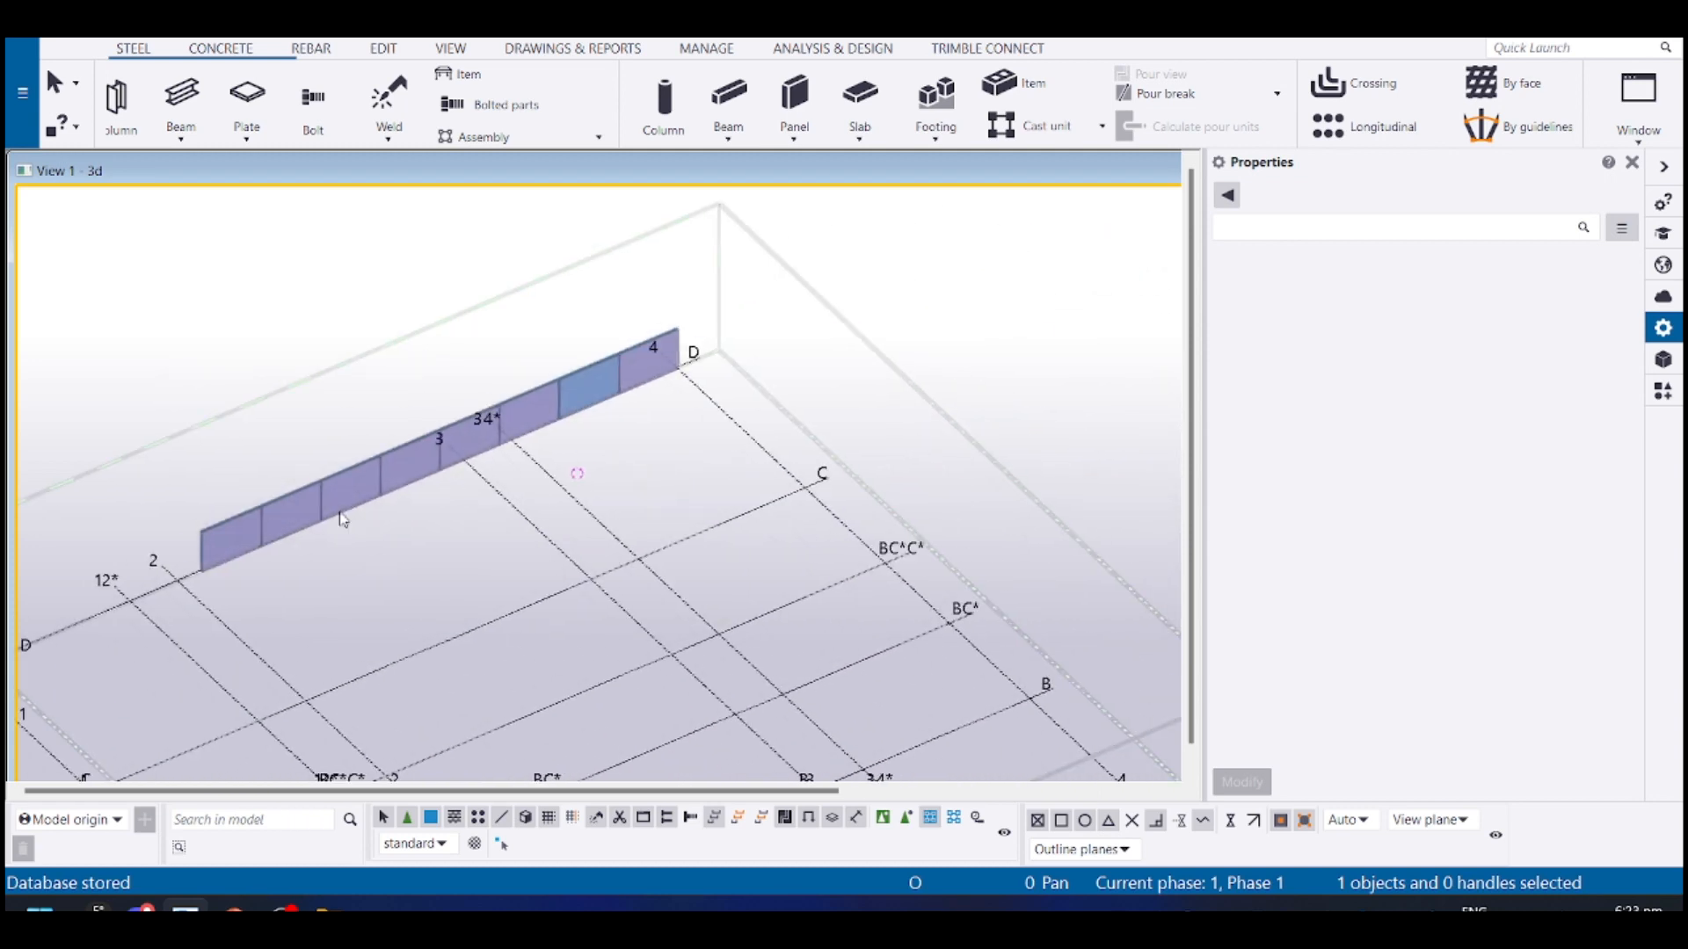
{"action": "scroll", "coordinate": [342, 519], "scroll_direction": "down", "scroll_amount": 4}
{"action": "scroll", "coordinate": [493, 528], "scroll_direction": "up", "scroll_amount": 2}
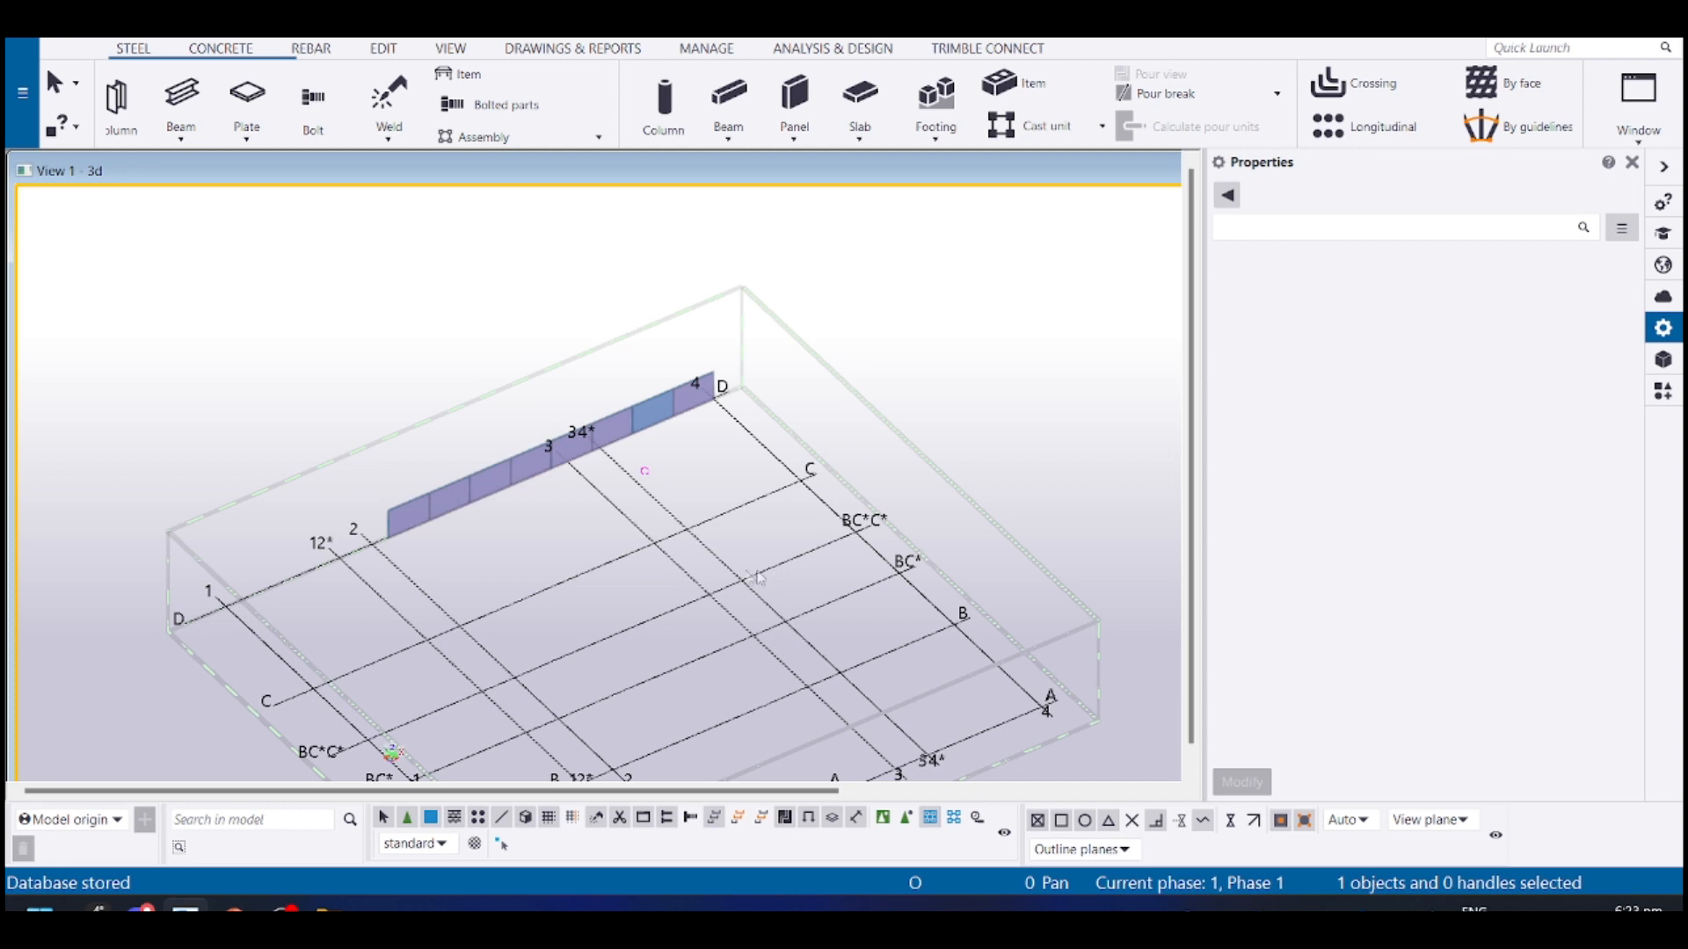
{"action": "middle_click_drag", "start_coordinate": [506, 610], "coordinate": [547, 555]}
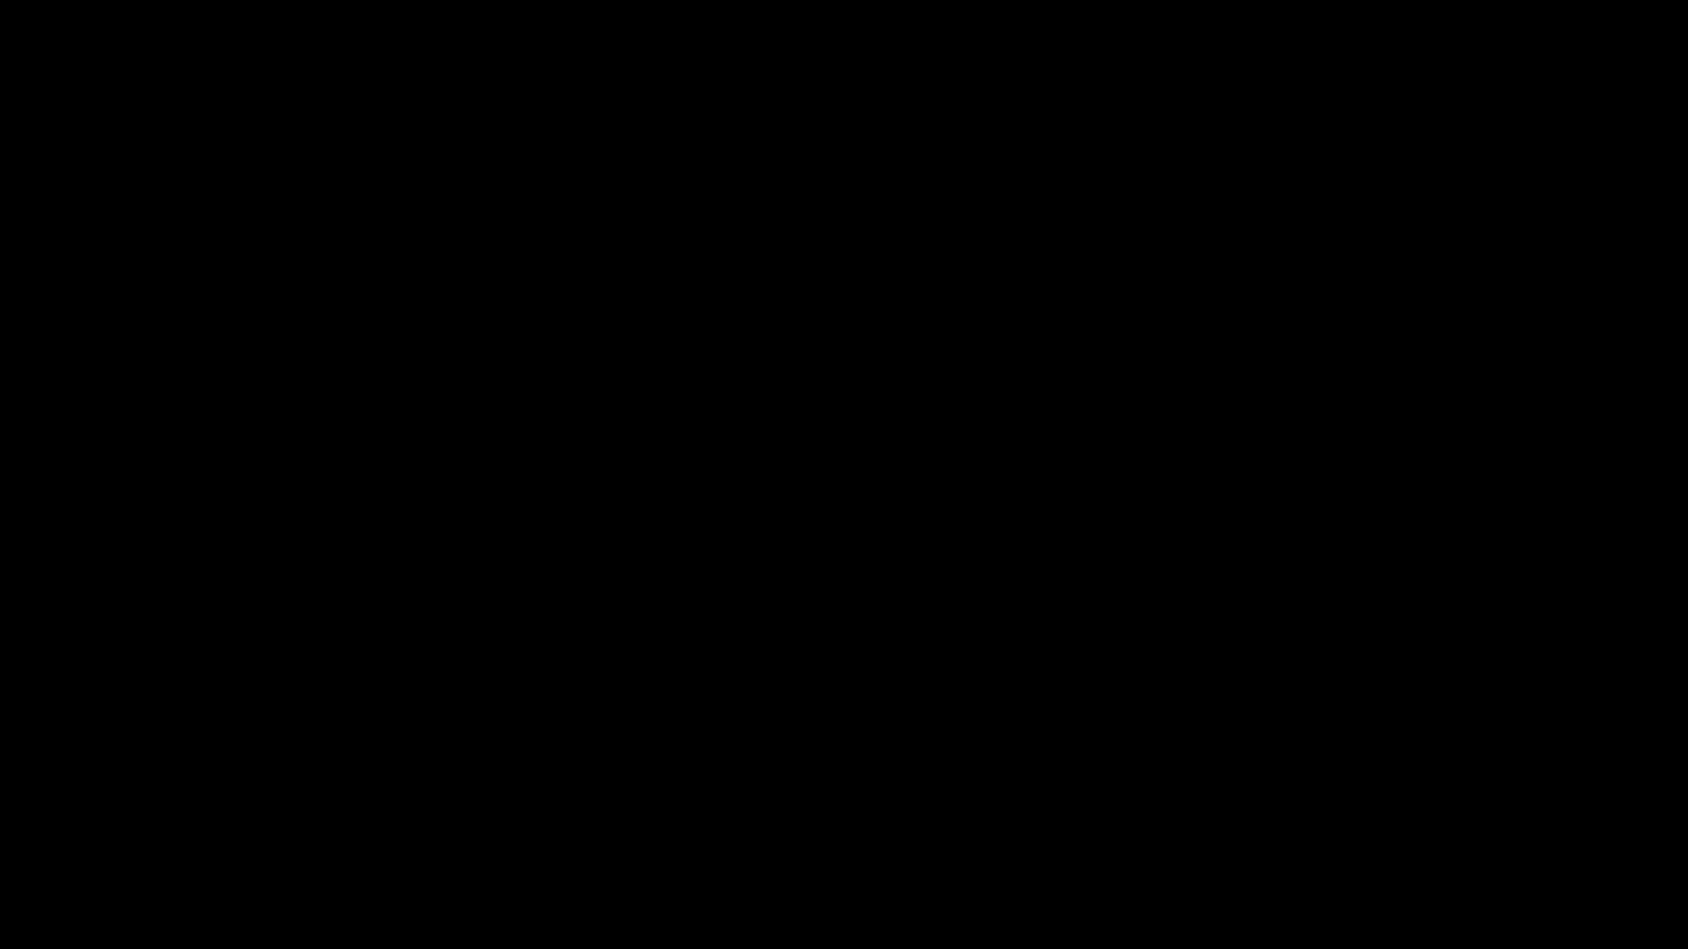